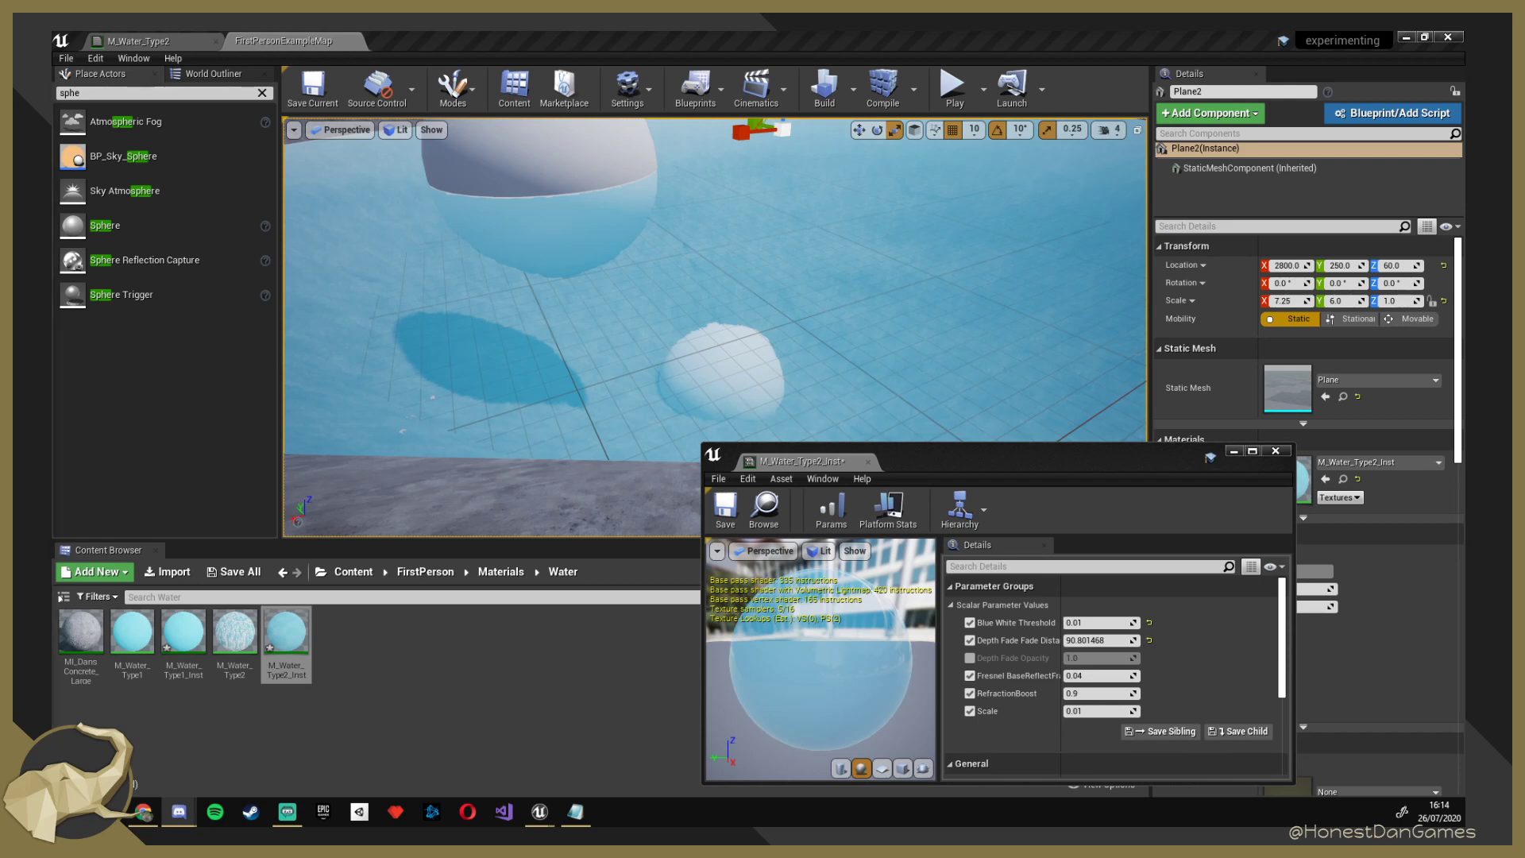
Examine the M_SeeThru material graph, including the Draw Mask group, the yellow Color parameter and the Lerp feeding Emissive Color.
{"action": "left_click_drag", "start_coordinate": [51, 59], "coordinate": [588, 32]}
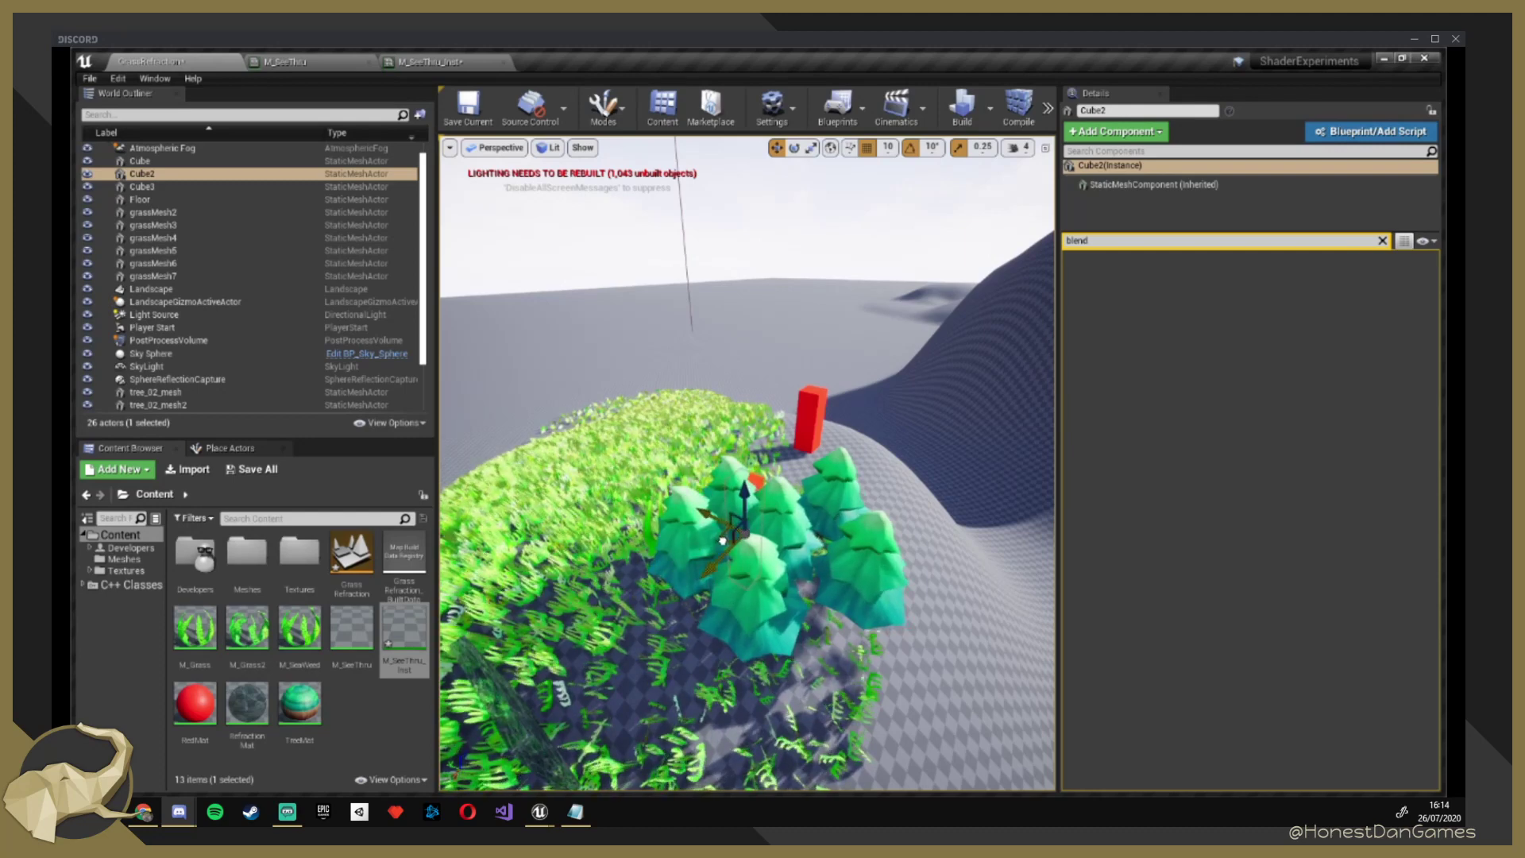
{"action": "mouse_move", "coordinate": [1399, 340]}
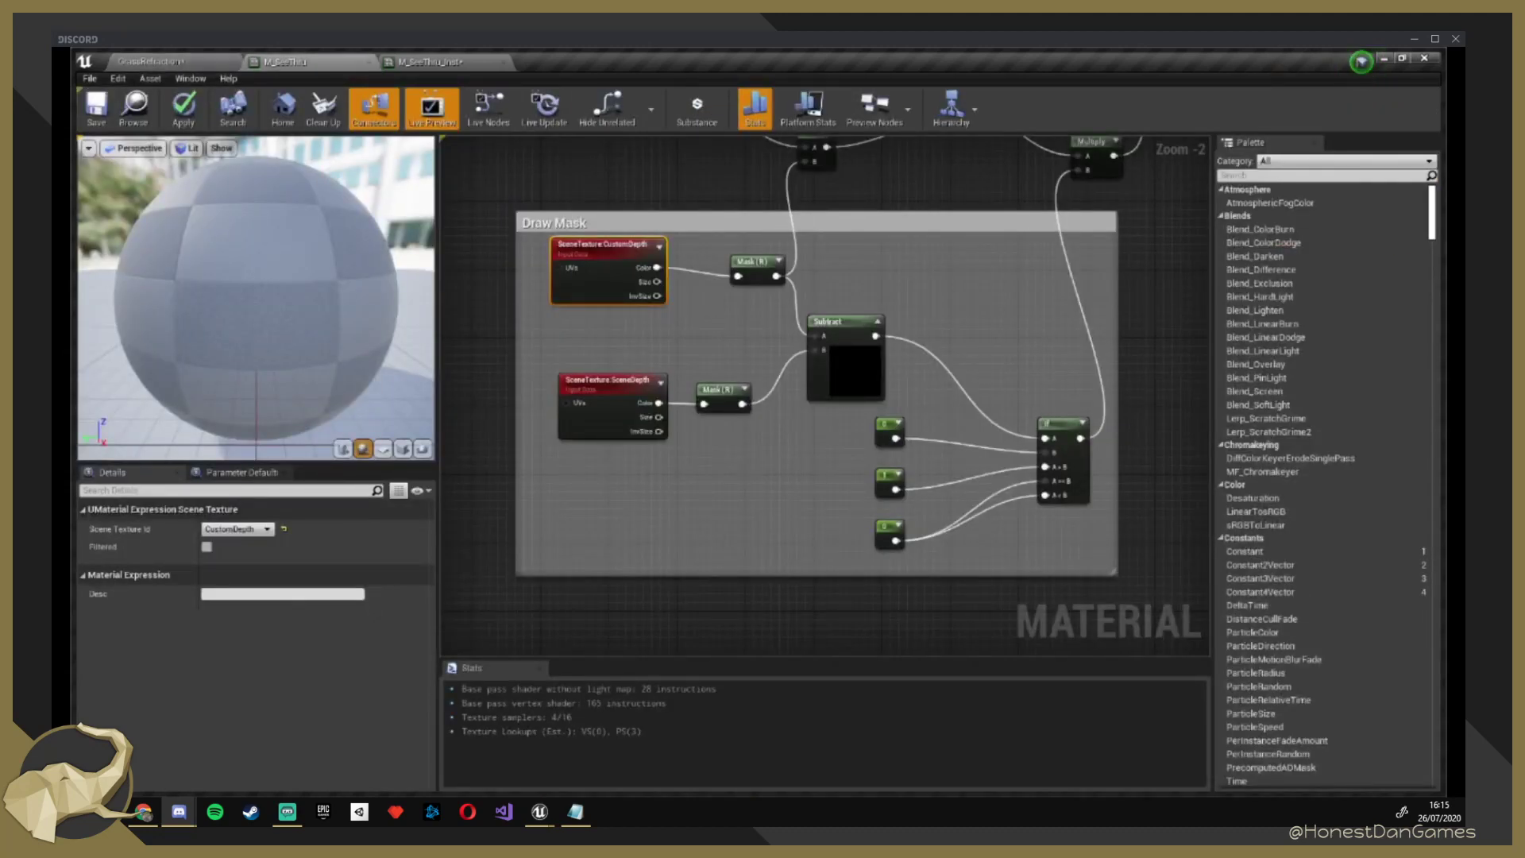
{"action": "mouse_move", "coordinate": [734, 180]}
{"action": "right_mouse_down"}
{"action": "mouse_move", "coordinate": [691, 207]}
{"action": "mouse_move", "coordinate": [729, 210]}
{"action": "right_mouse_up"}
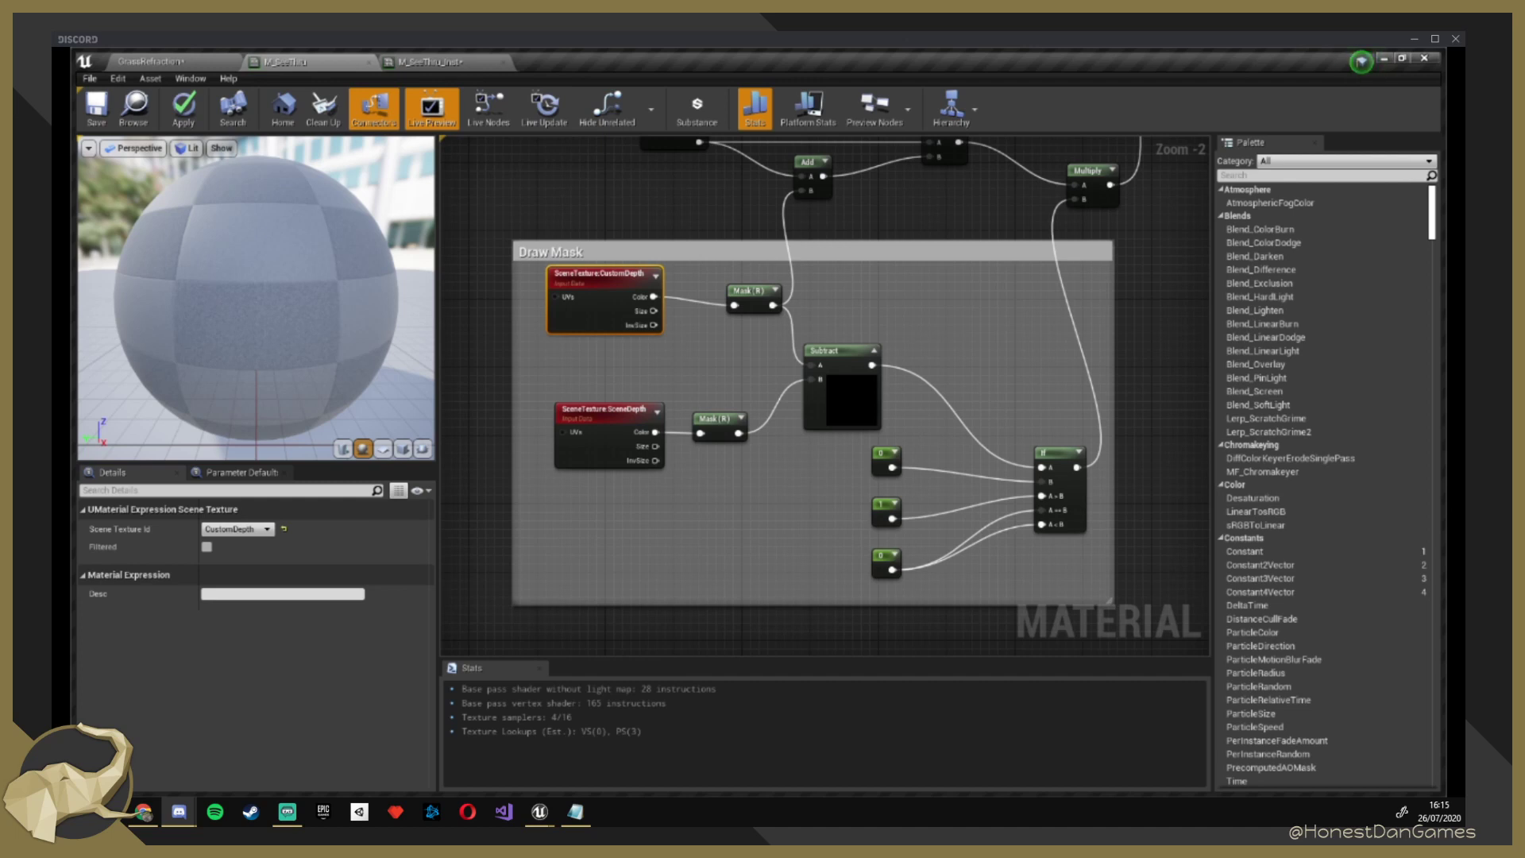
{"action": "right_click_drag", "start_coordinate": [730, 210], "coordinate": [153, 659]}
{"action": "right_click_drag", "start_coordinate": [550, 290], "coordinate": [635, 454]}
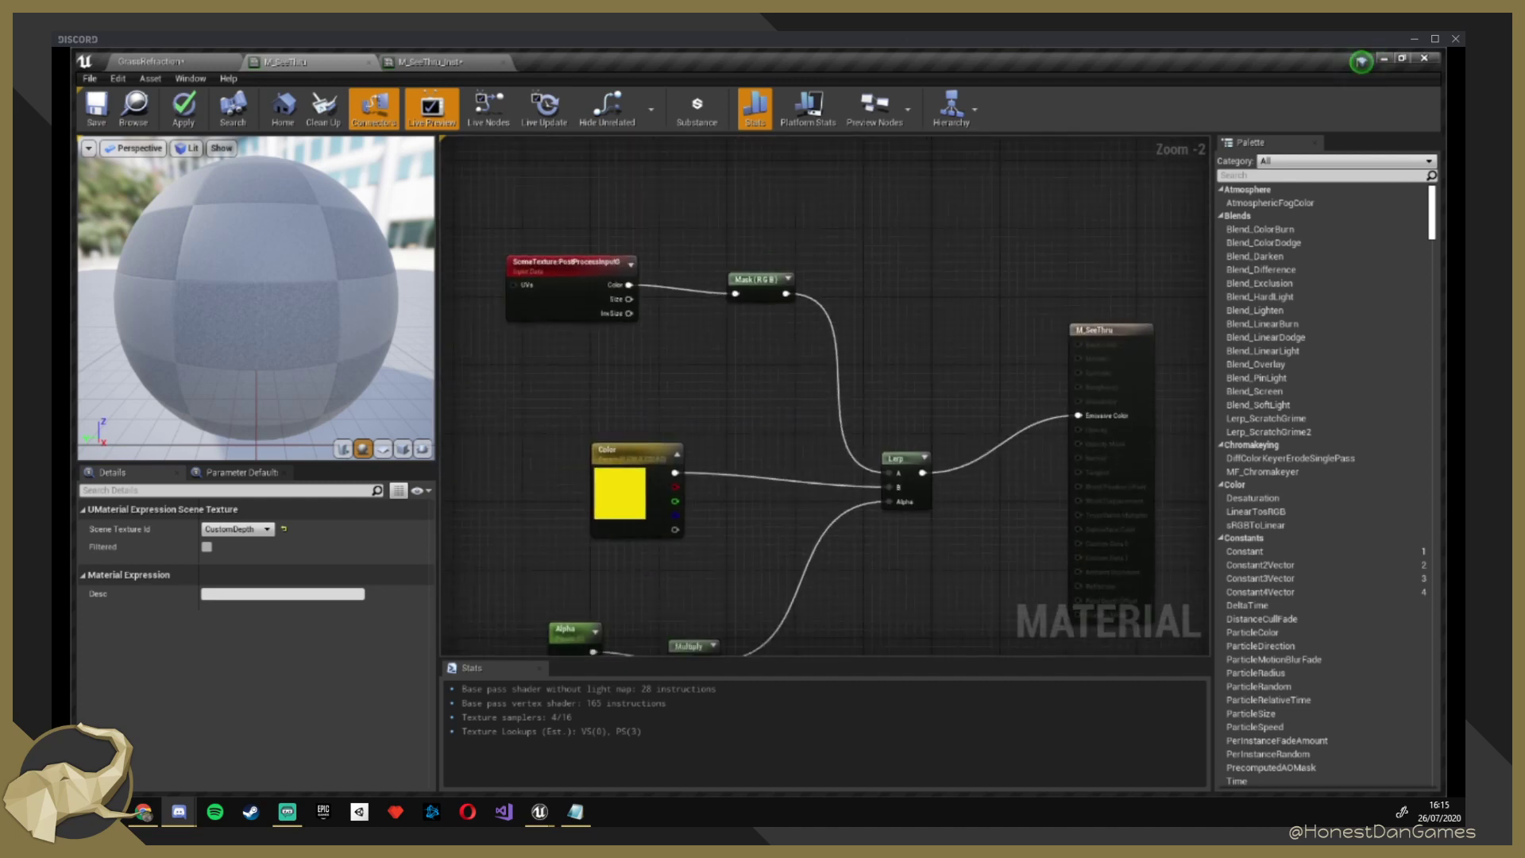
{"action": "left_click", "coordinate": [635, 454]}
{"action": "mouse_move", "coordinate": [567, 577]}
{"action": "right_mouse_down"}
{"action": "mouse_move", "coordinate": [858, 347]}
{"action": "mouse_move", "coordinate": [1082, 81]}
{"action": "right_mouse_up"}
{"action": "mouse_move", "coordinate": [752, 388]}
{"action": "right_mouse_down"}
{"action": "mouse_move", "coordinate": [742, 239]}
{"action": "mouse_move", "coordinate": [676, 257]}
{"action": "mouse_move", "coordinate": [717, 232]}
{"action": "right_mouse_up"}
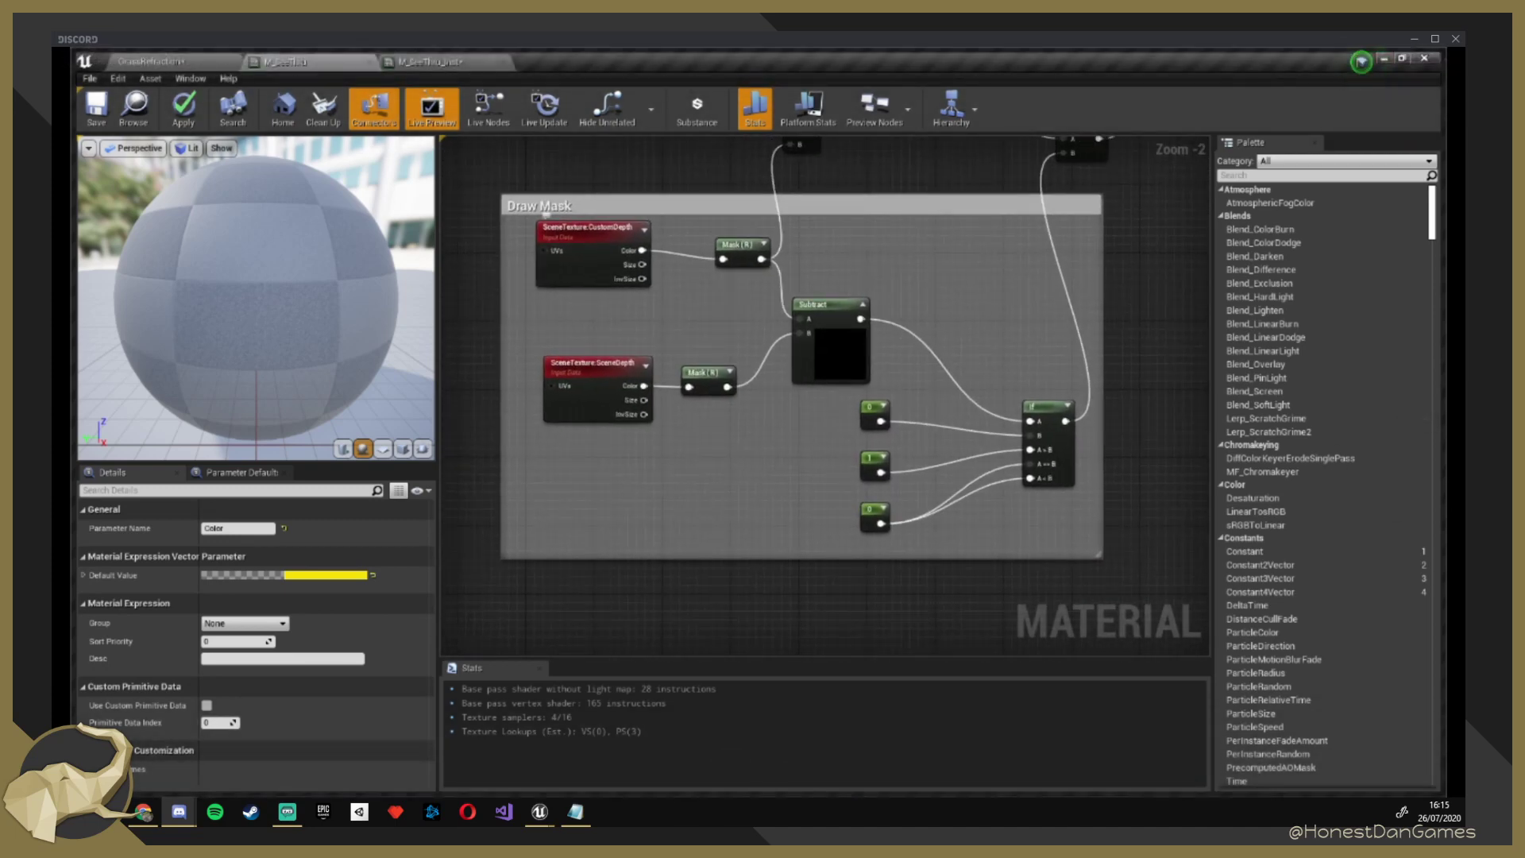
Reposition the CustomDepth and SceneDepth scene texture nodes slightly within the Draw Mask group.
{"action": "left_click_drag", "start_coordinate": [588, 228], "coordinate": [585, 260]}
{"action": "left_click_drag", "start_coordinate": [592, 363], "coordinate": [575, 371]}
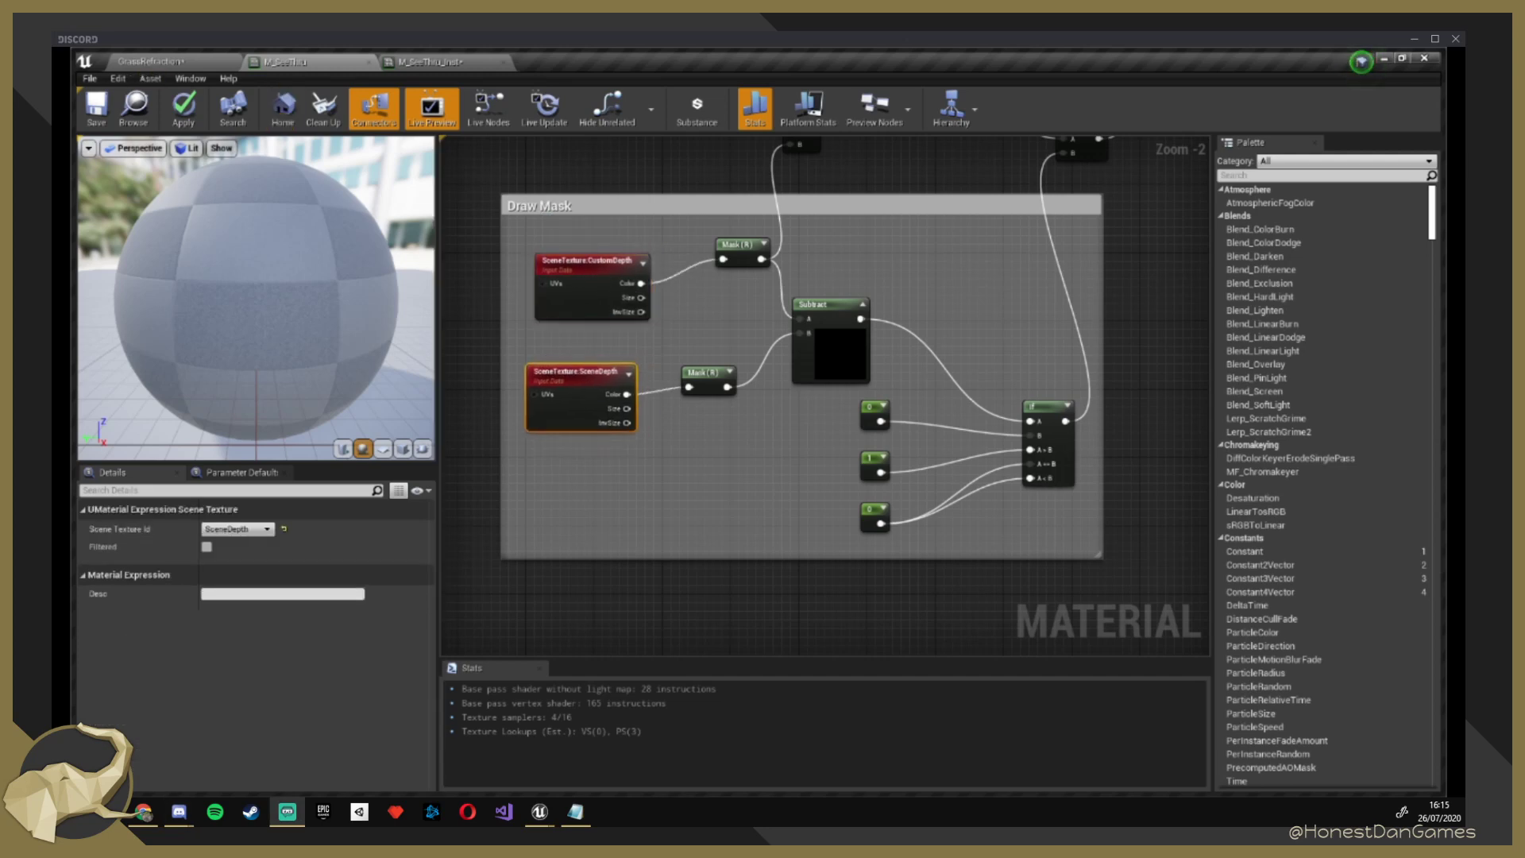
{"action": "left_click", "coordinate": [151, 61]}
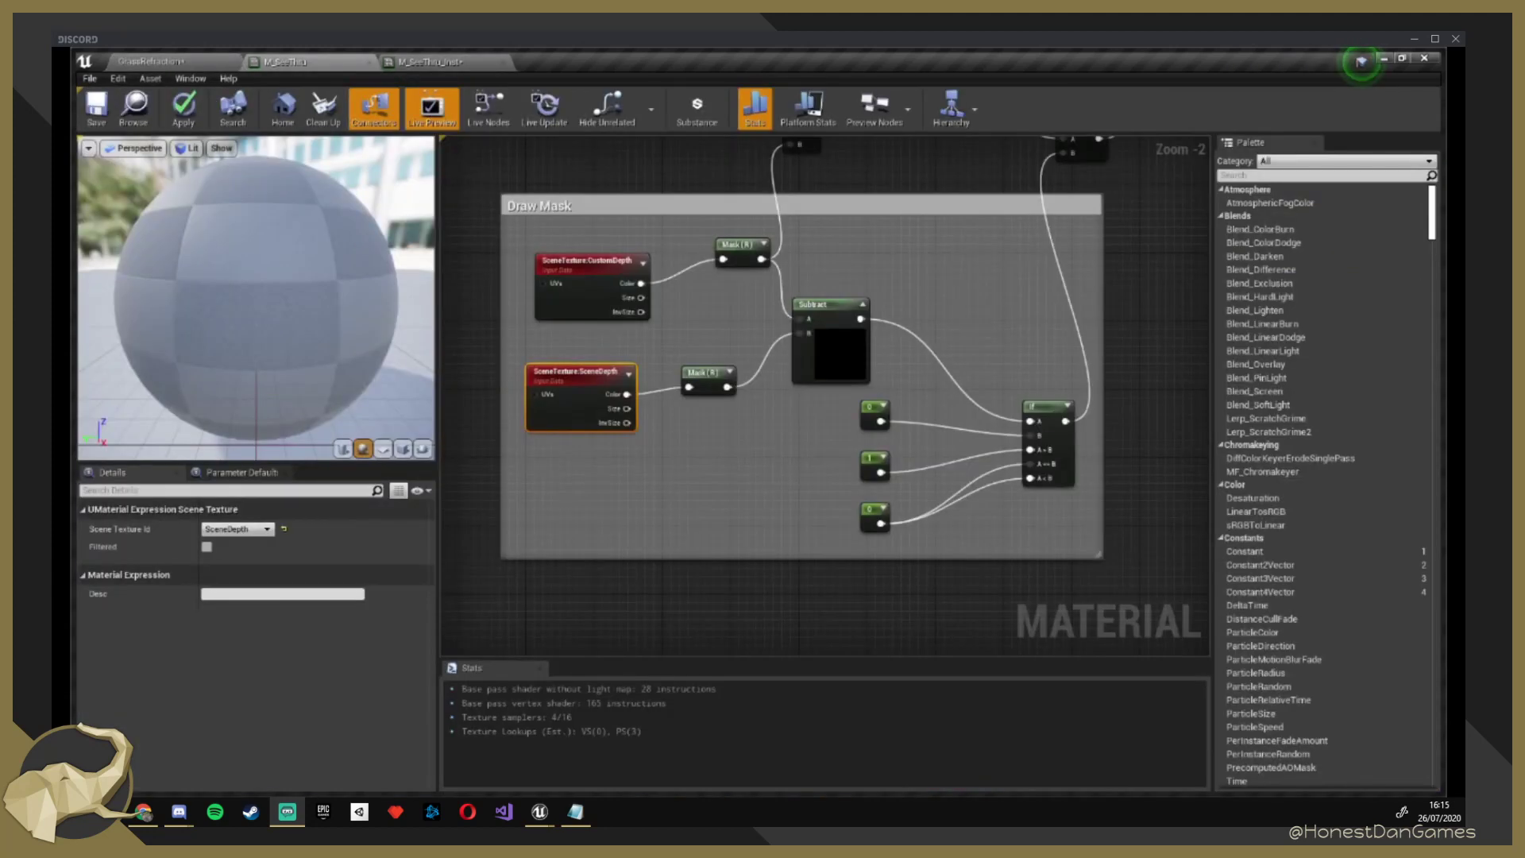
{"action": "left_click_drag", "start_coordinate": [576, 373], "coordinate": [584, 373]}
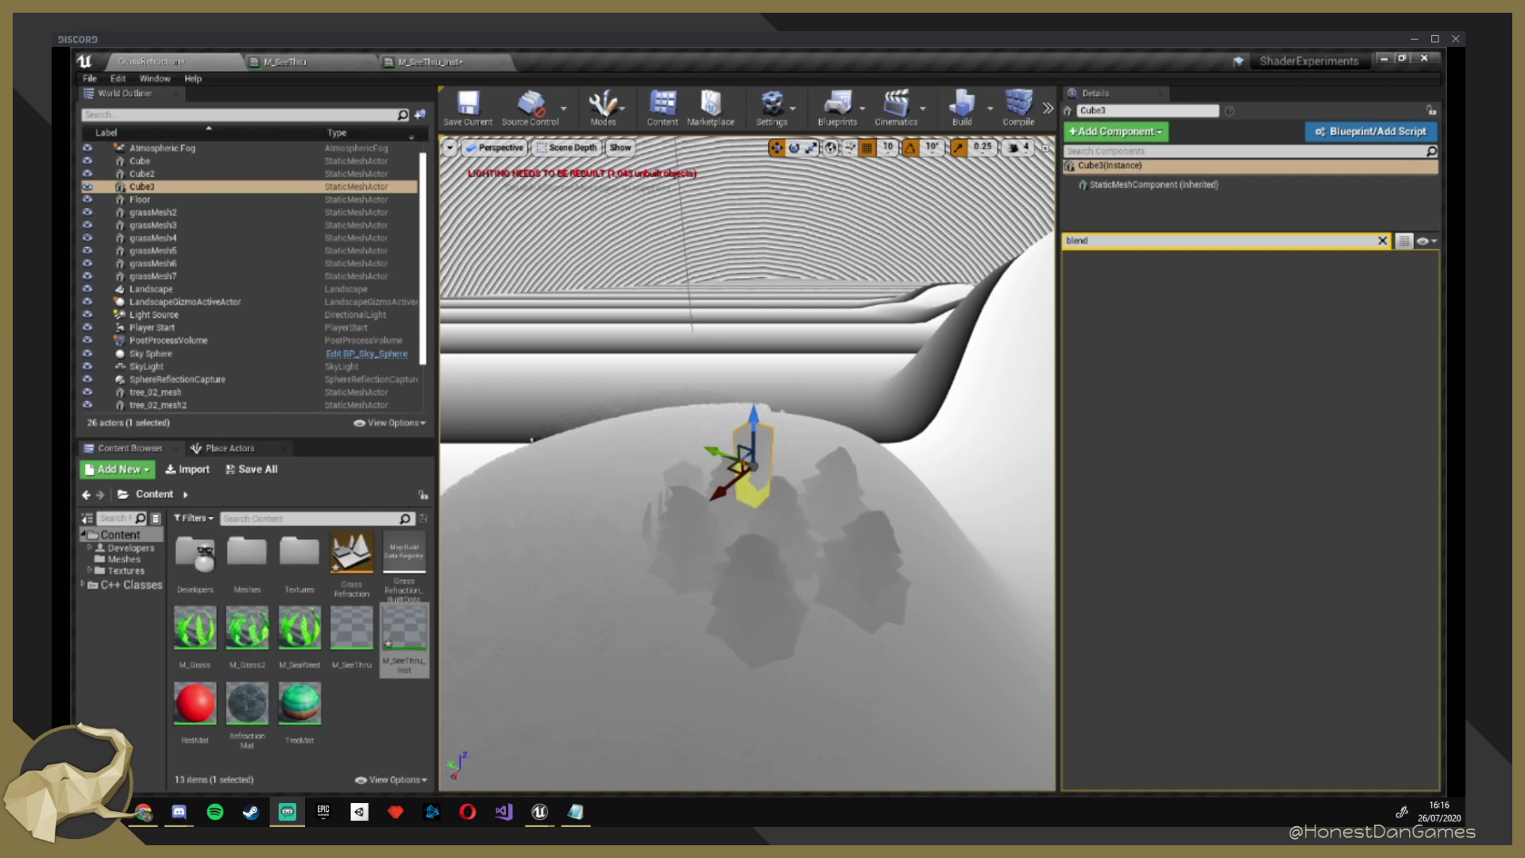
Examine the landscape and Cube3 in the Scene Depth view from near and far, and return the viewport to Lit.
{"action": "left_click", "coordinate": [151, 289]}
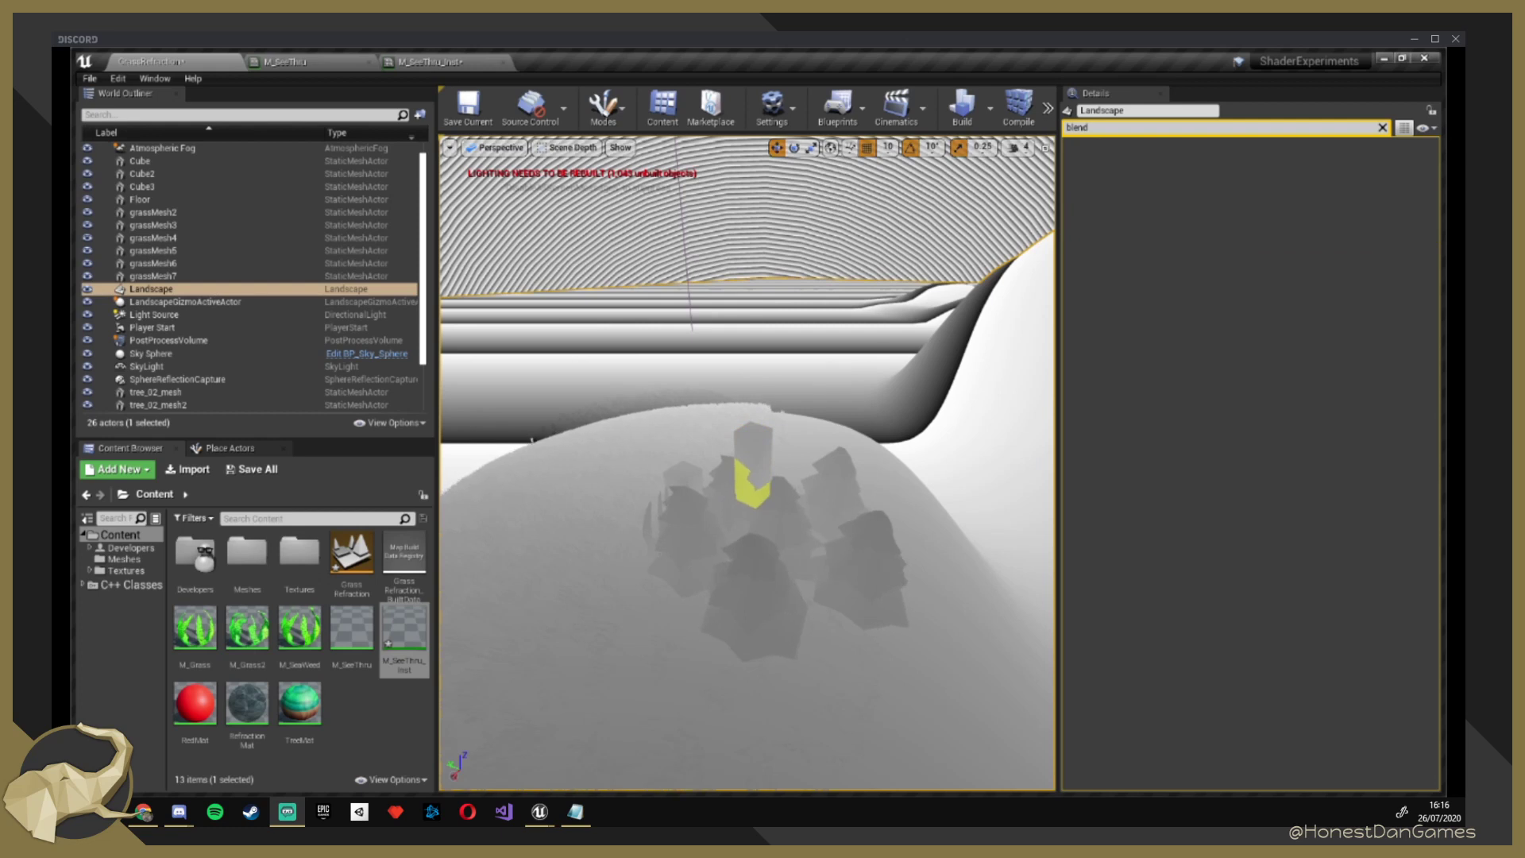
{"action": "left_click", "coordinate": [752, 464]}
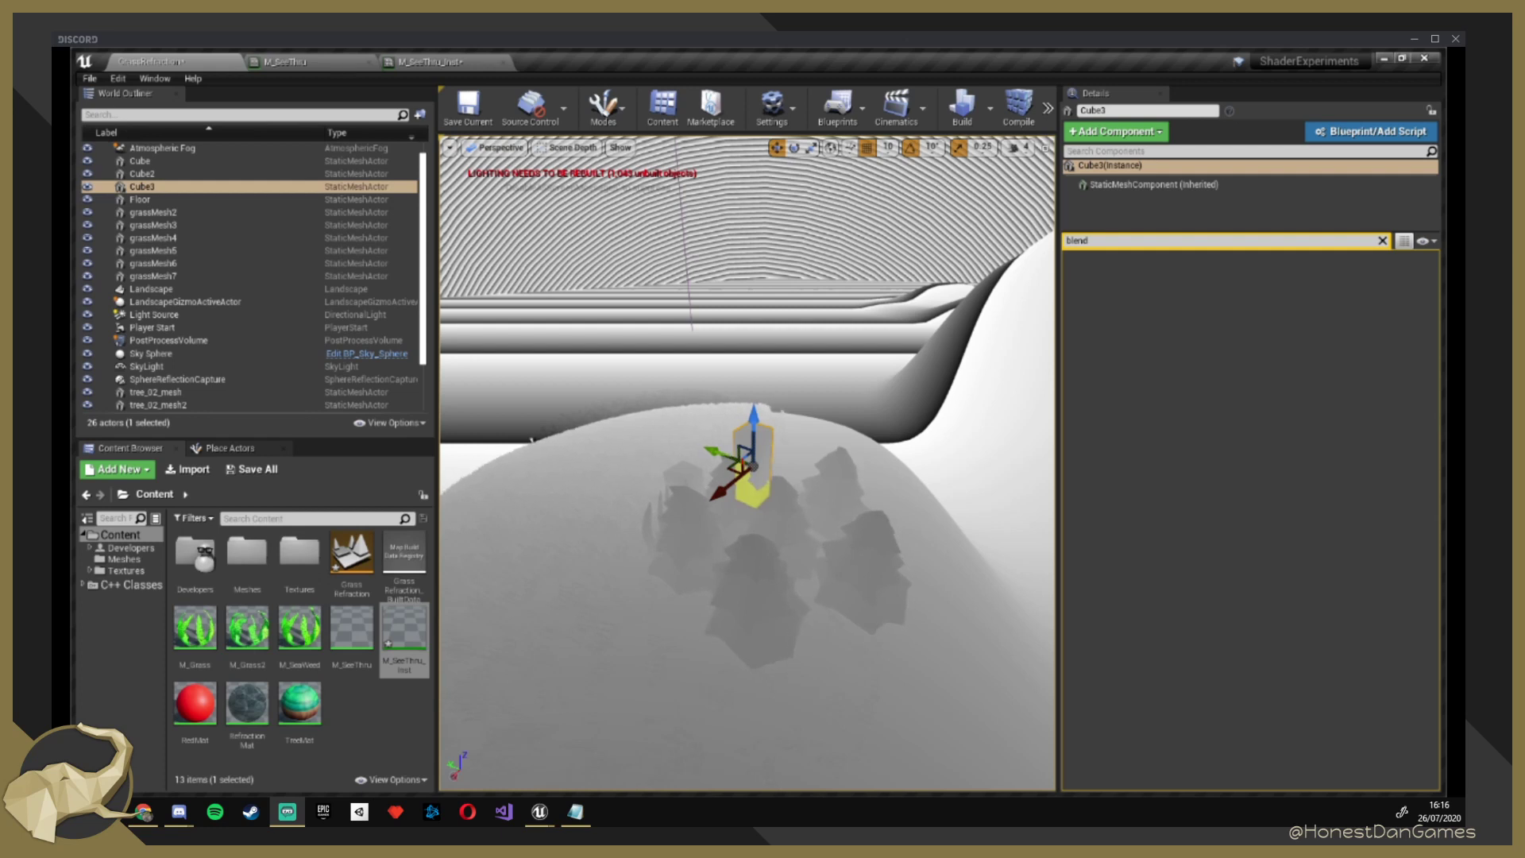
{"action": "scroll", "coordinate": [746, 463], "scroll_direction": "up", "scroll_amount": 5}
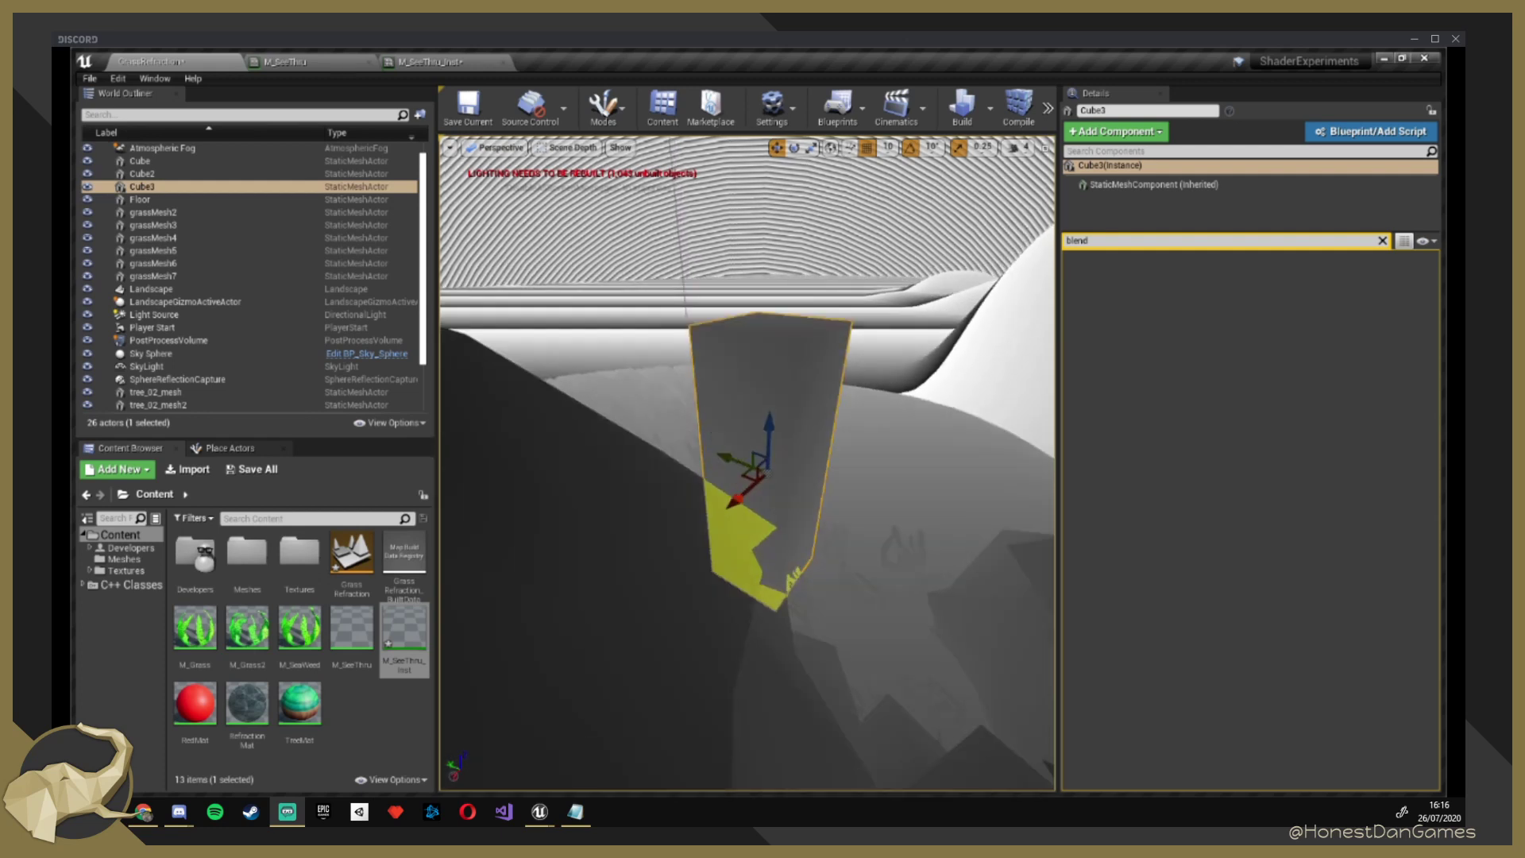
{"action": "scroll", "coordinate": [746, 463], "scroll_direction": "up", "scroll_amount": 3}
{"action": "scroll", "coordinate": [747, 463], "scroll_direction": "down", "scroll_amount": 10}
{"action": "scroll", "coordinate": [746, 463], "scroll_direction": "up", "scroll_amount": 6}
{"action": "scroll", "coordinate": [746, 461], "scroll_direction": "down", "scroll_amount": 6}
{"action": "scroll", "coordinate": [746, 463], "scroll_direction": "up", "scroll_amount": 2}
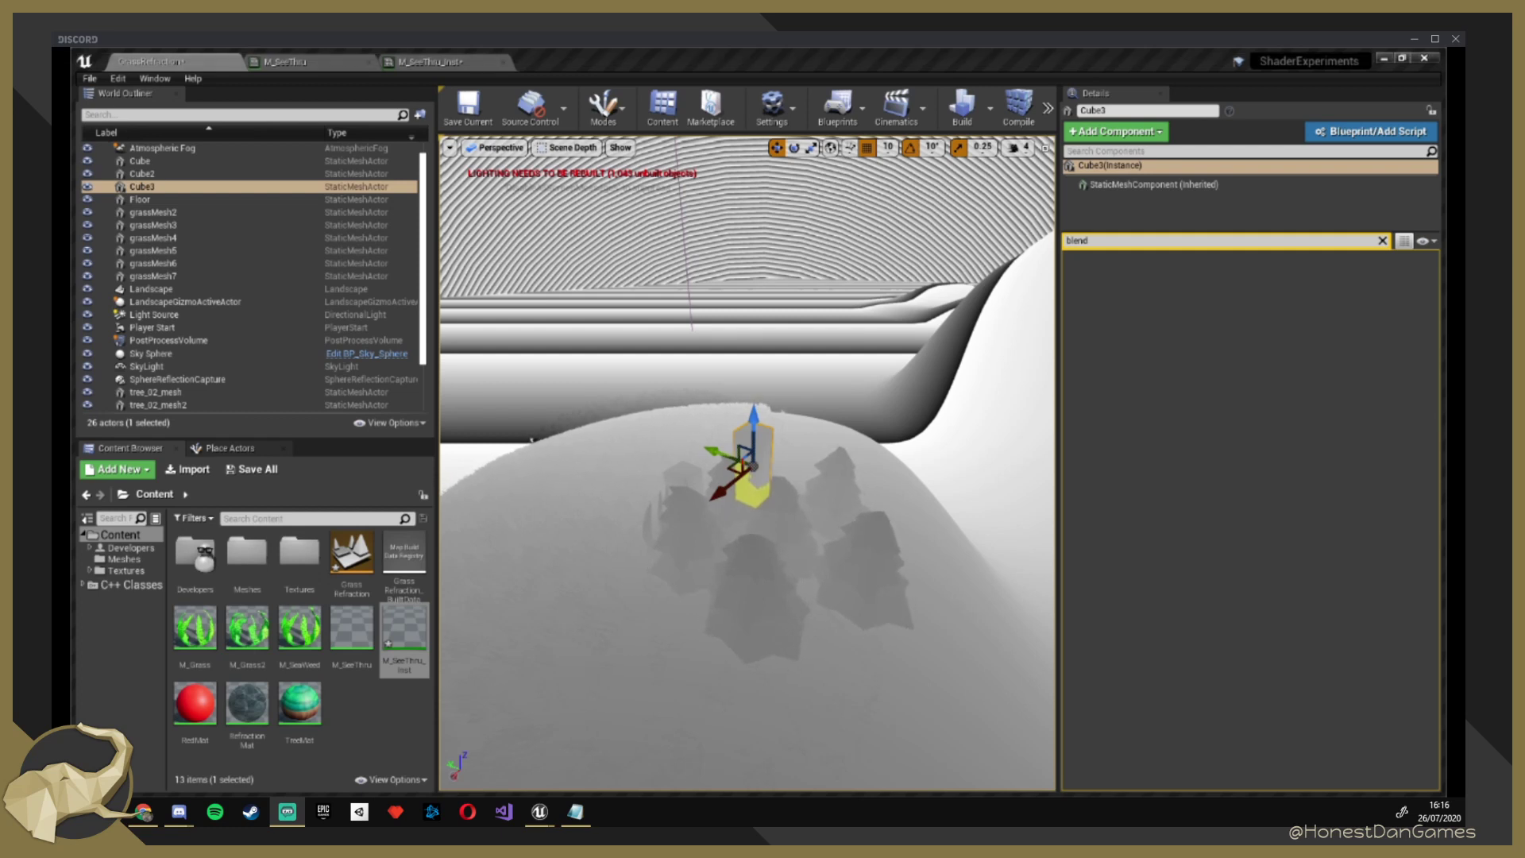
{"action": "key", "text": "alt+4"}
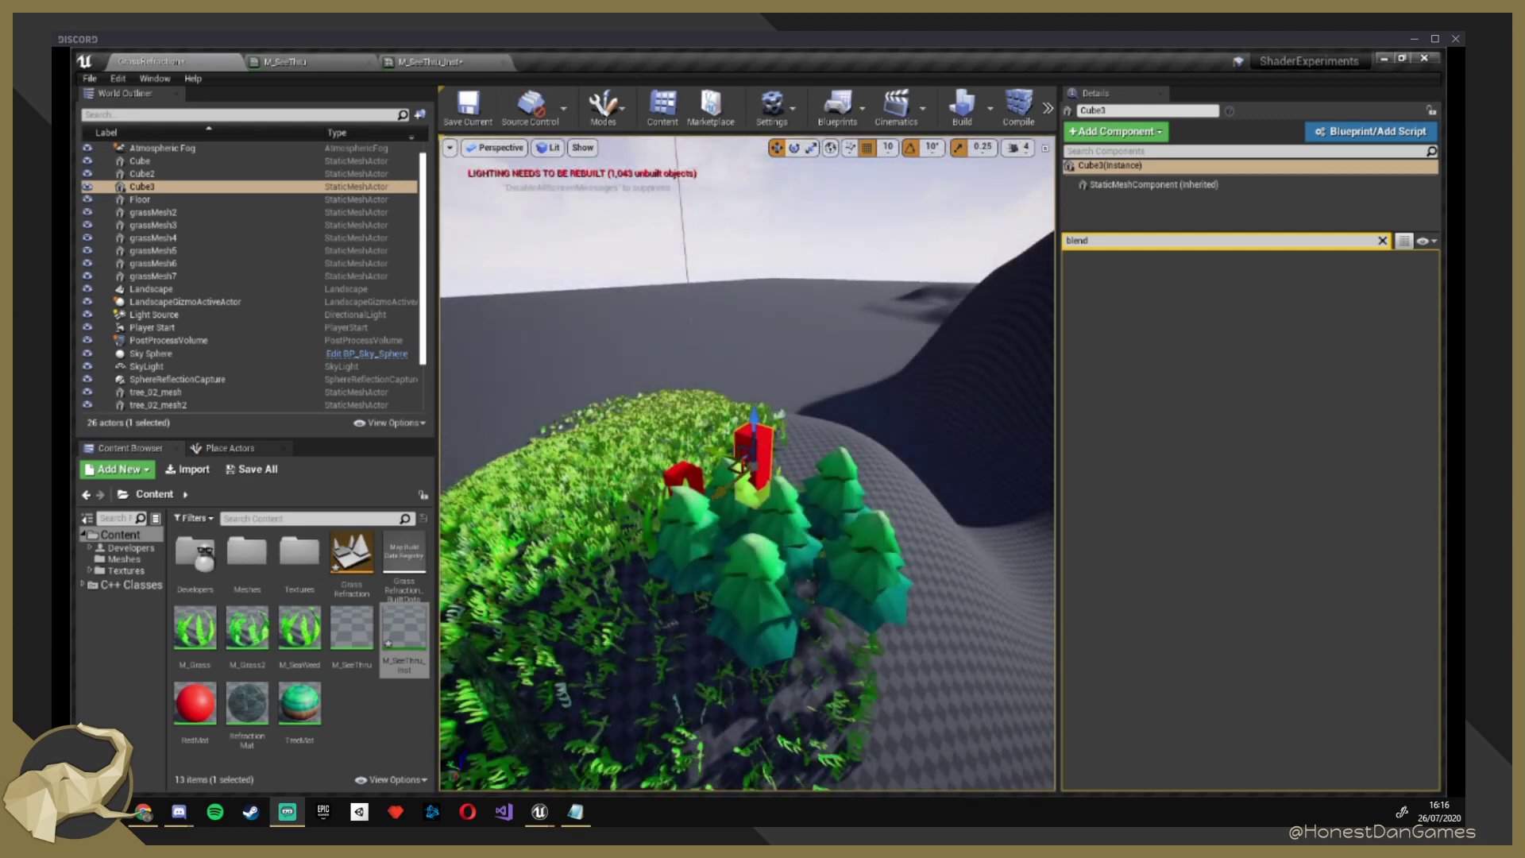
Filter Cube3's details by "custom", toggle its Render CustomDepth Pass off and on, and return the viewport to Lit.
{"action": "type", "text": "mesh"}
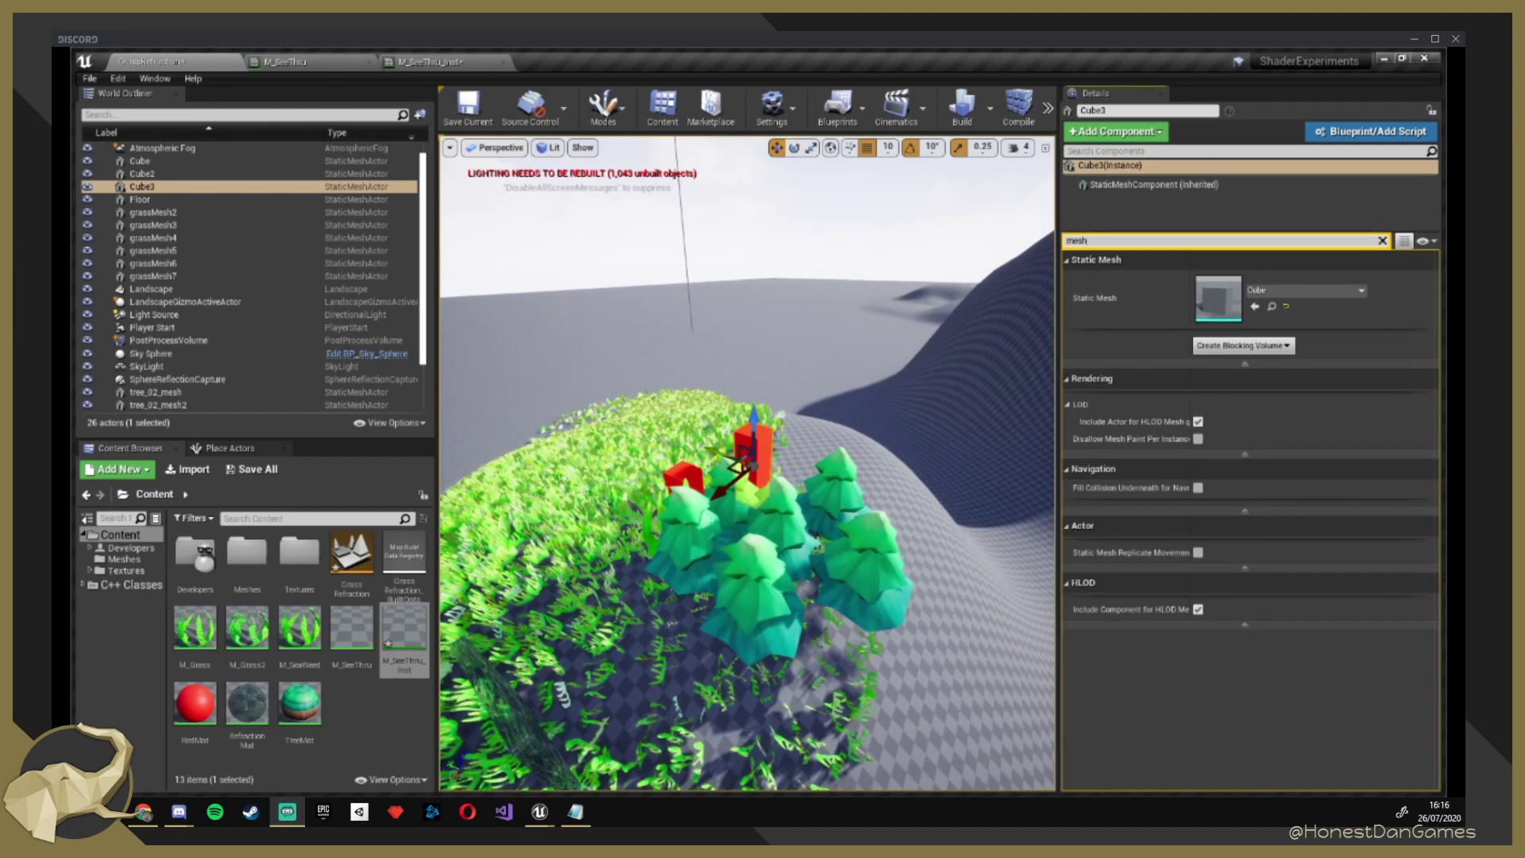
{"action": "key", "text": "ctrl+a"}
{"action": "type", "text": "custom"}
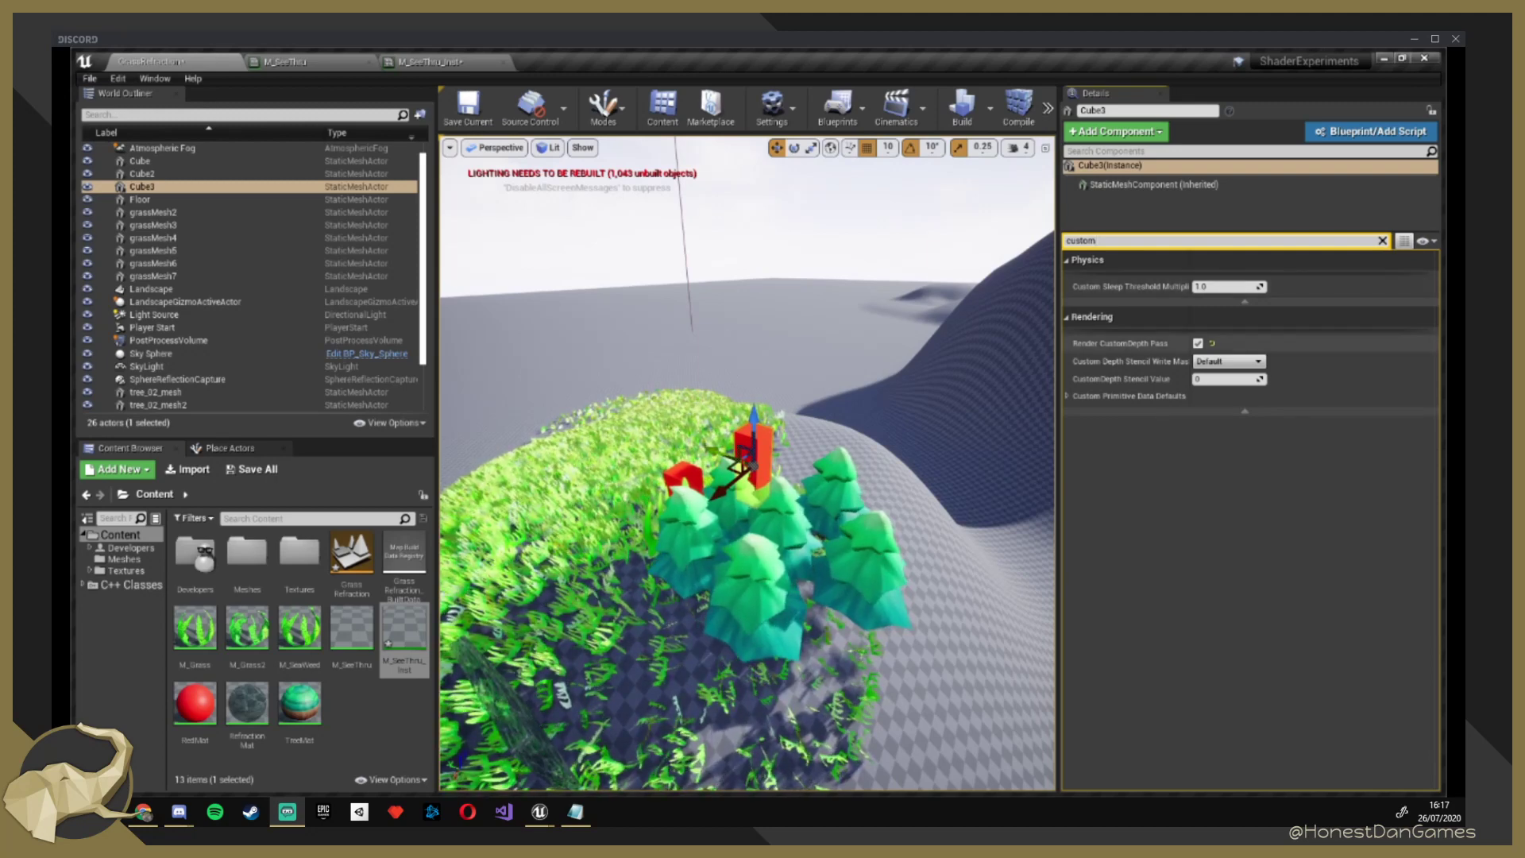
{"action": "left_click", "coordinate": [1198, 343]}
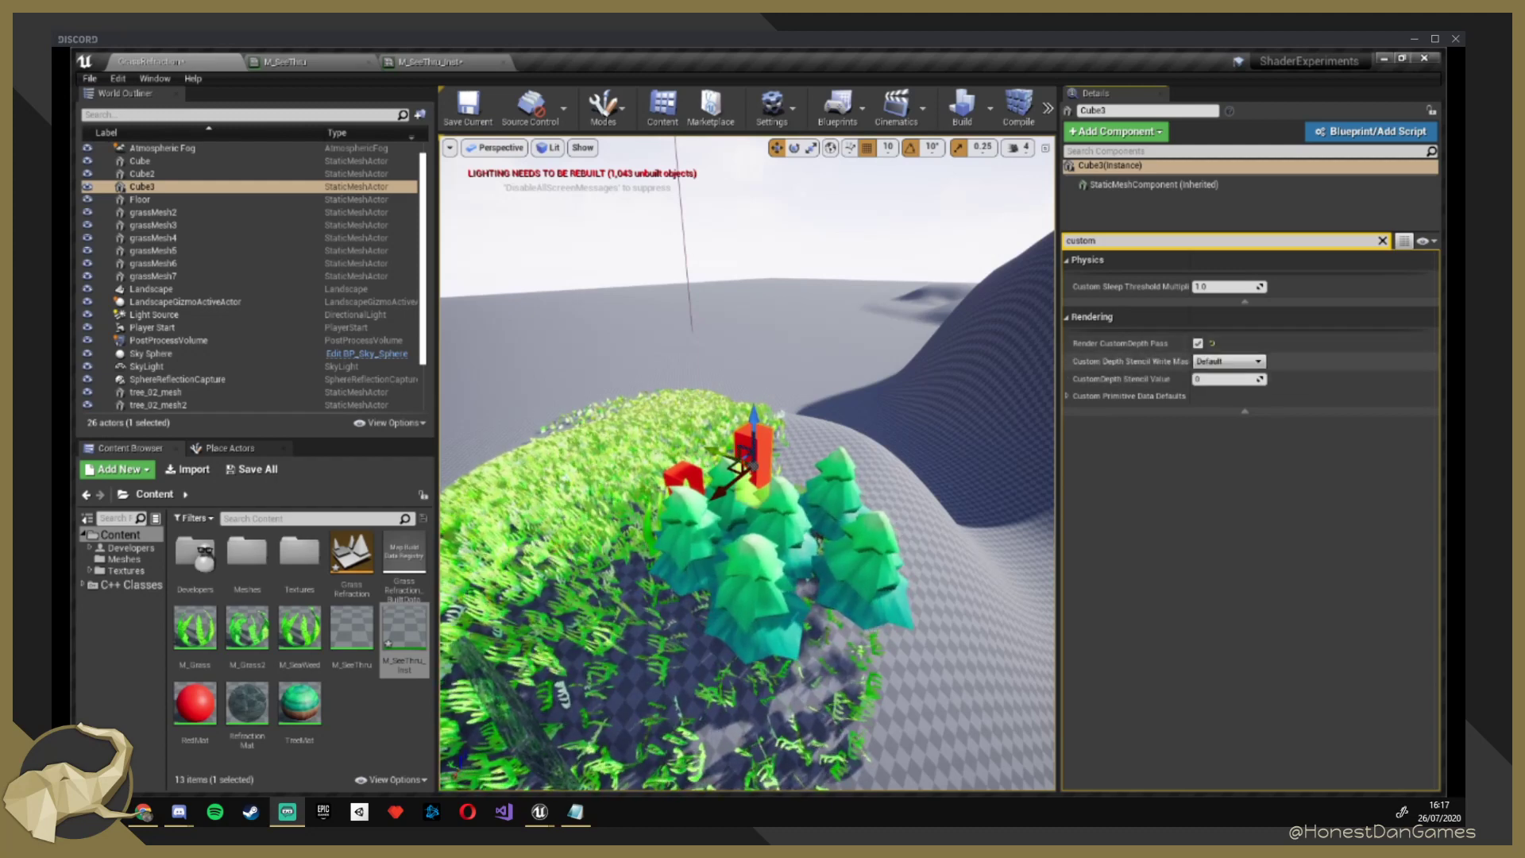
{"action": "left_click", "coordinate": [1198, 343]}
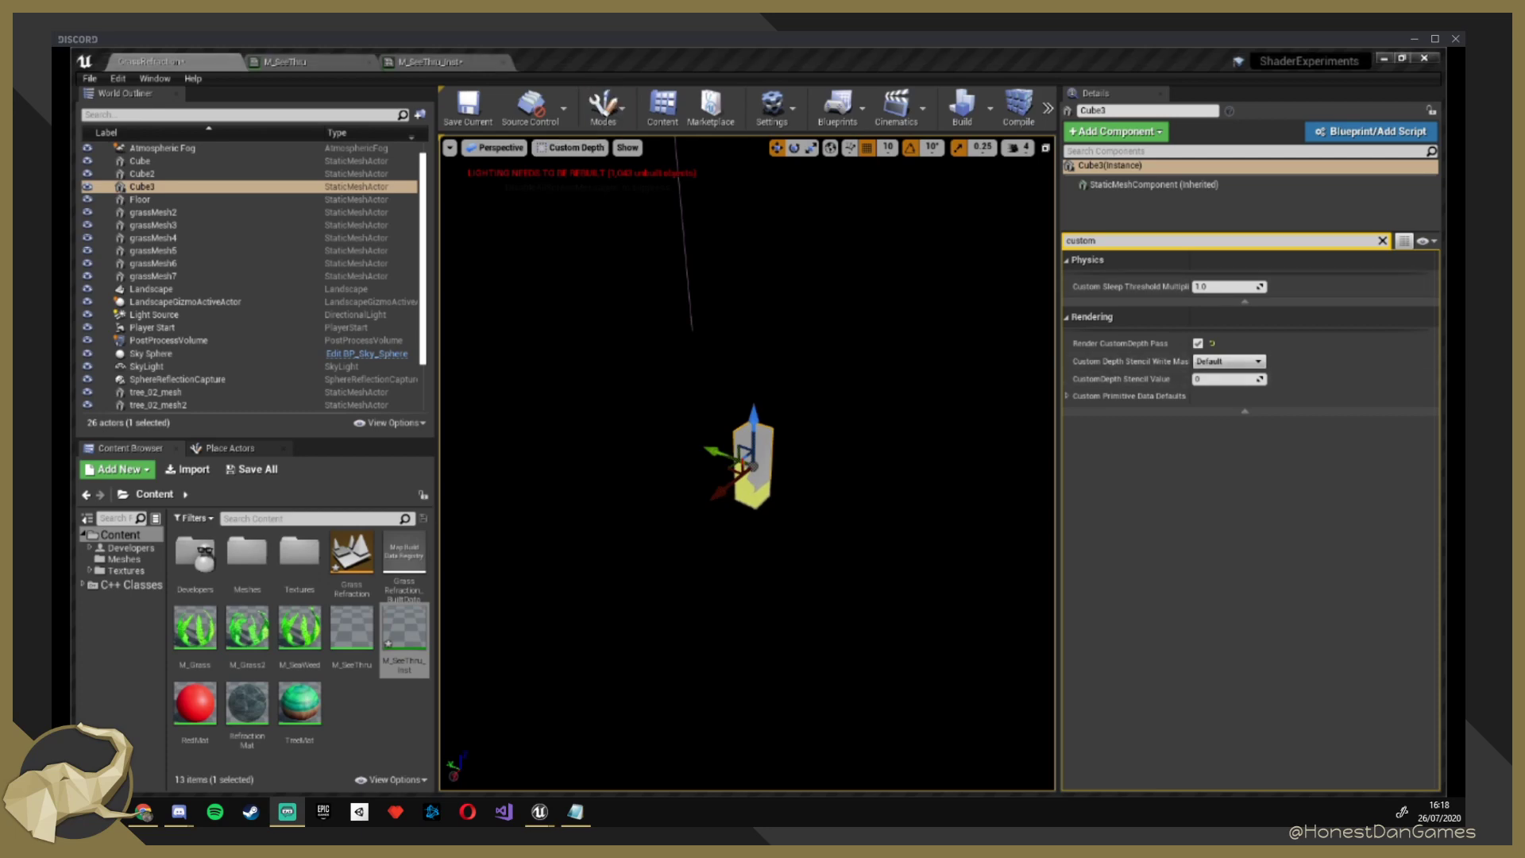
{"action": "key", "text": "alt+4"}
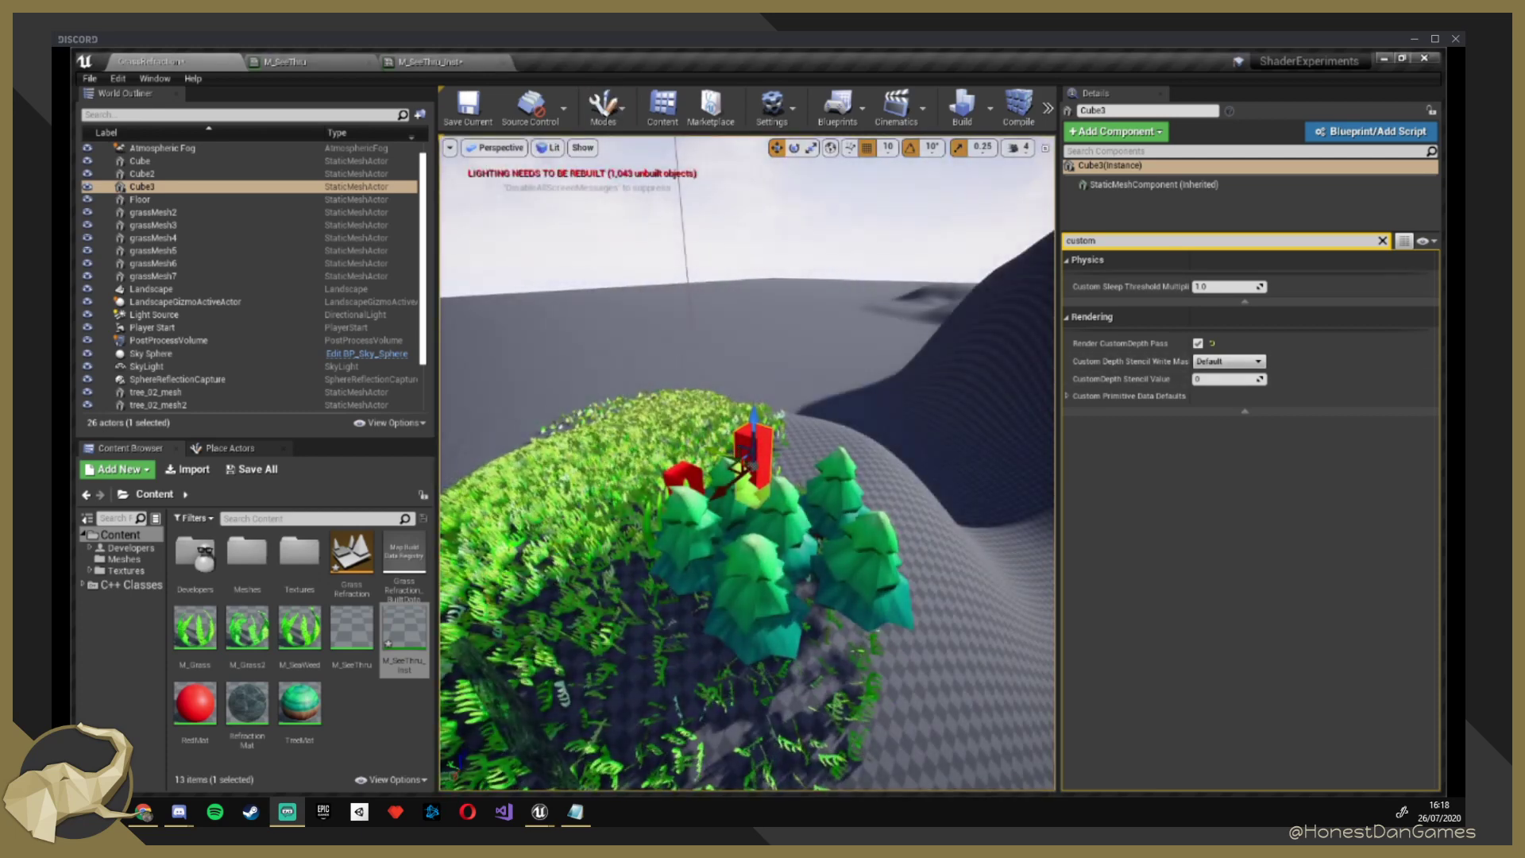
Try Render CustomDepth Pass on Cube2 and switch it back off.
{"action": "left_click", "coordinate": [683, 477]}
{"action": "left_click", "coordinate": [1198, 343]}
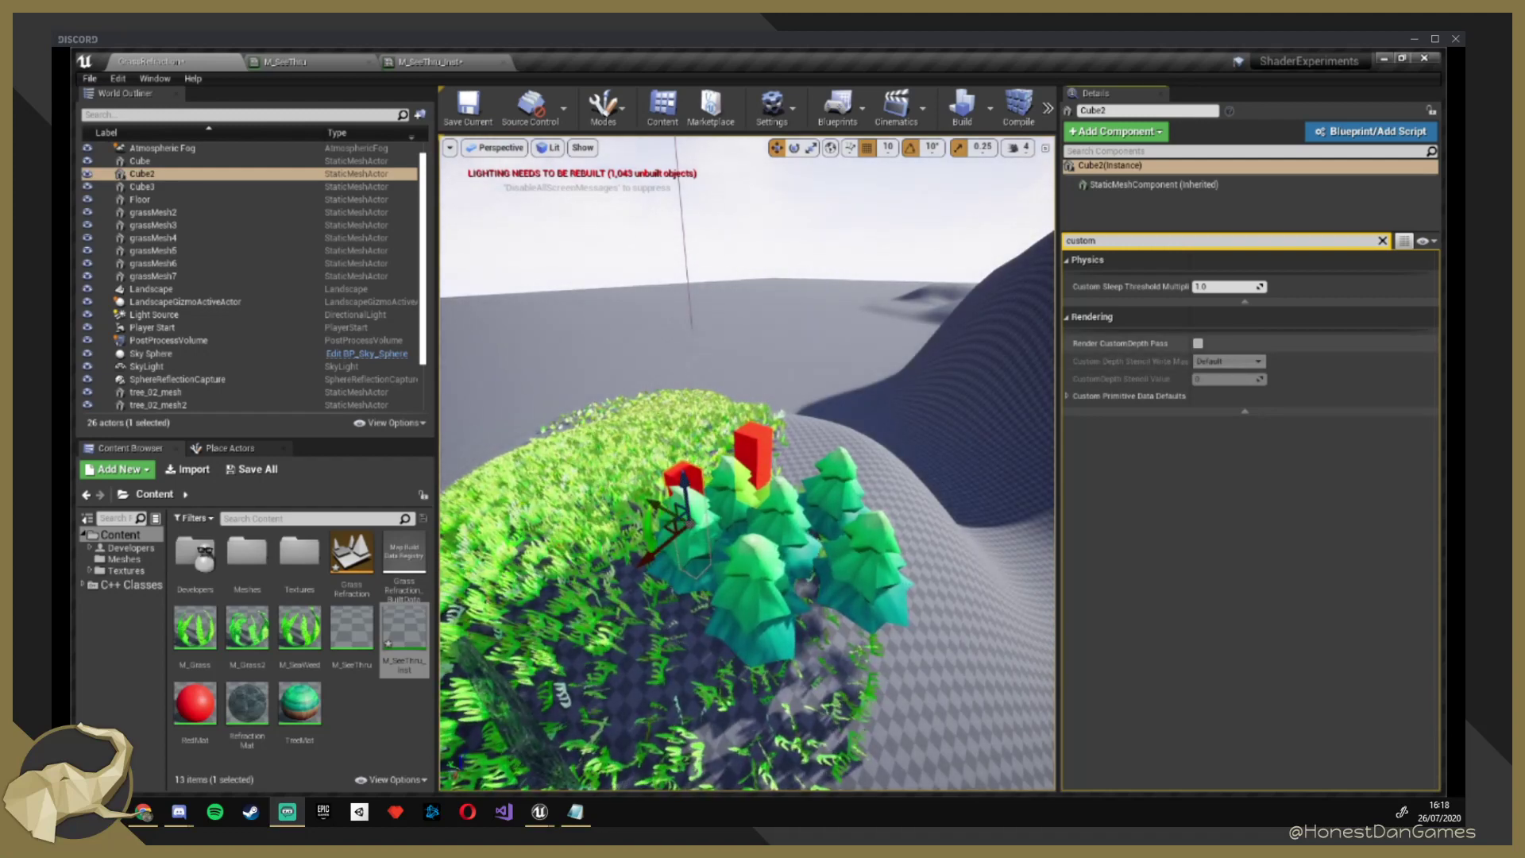
{"action": "left_click", "coordinate": [1223, 378]}
{"action": "type", "text": "2"}
{"action": "key", "text": "Return"}
{"action": "left_click", "coordinate": [1223, 379]}
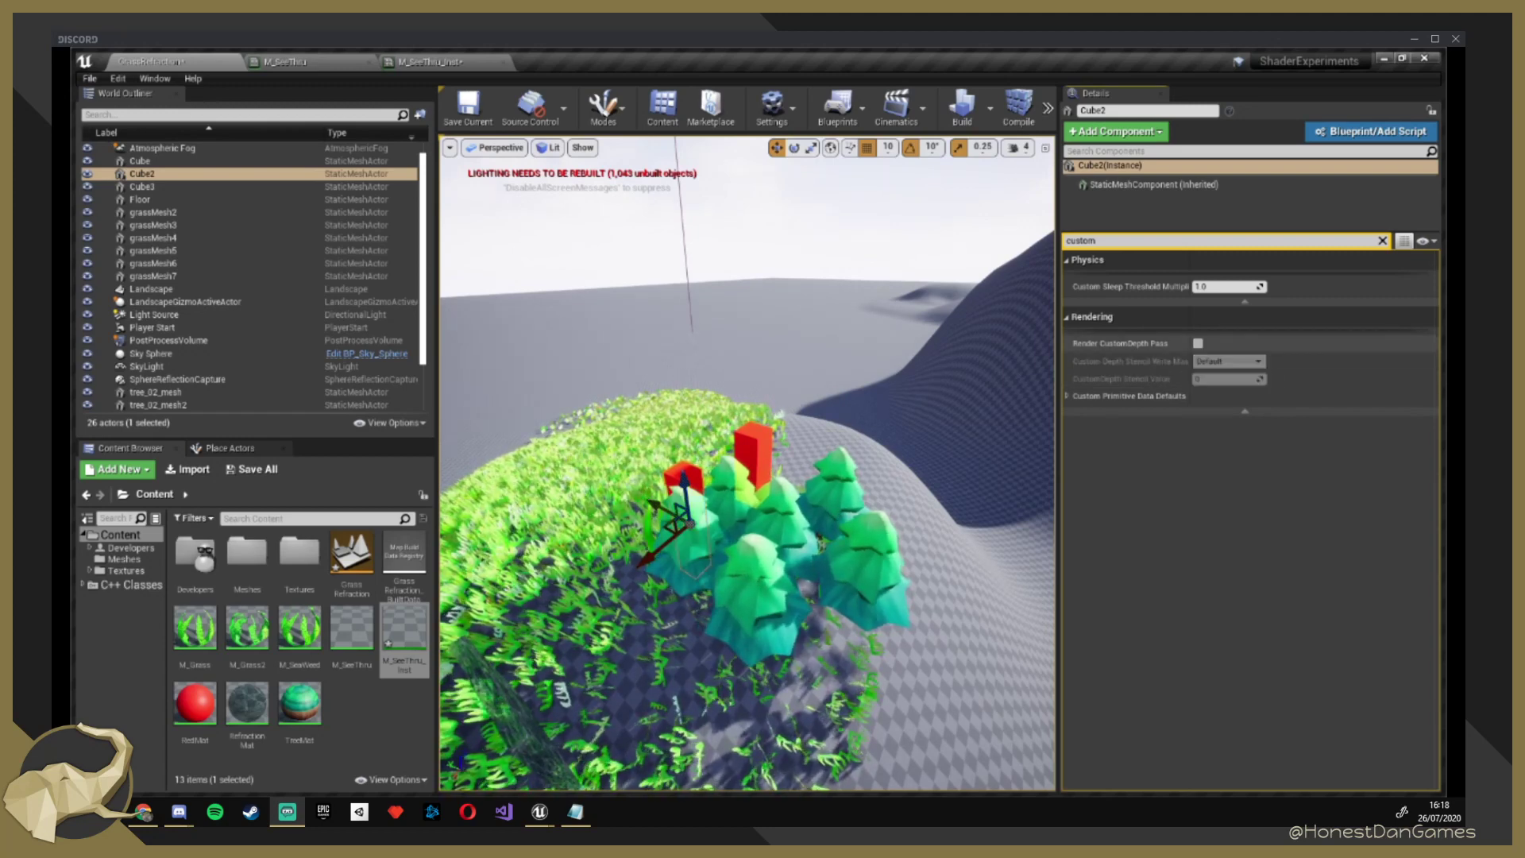
{"action": "left_click", "coordinate": [1197, 344]}
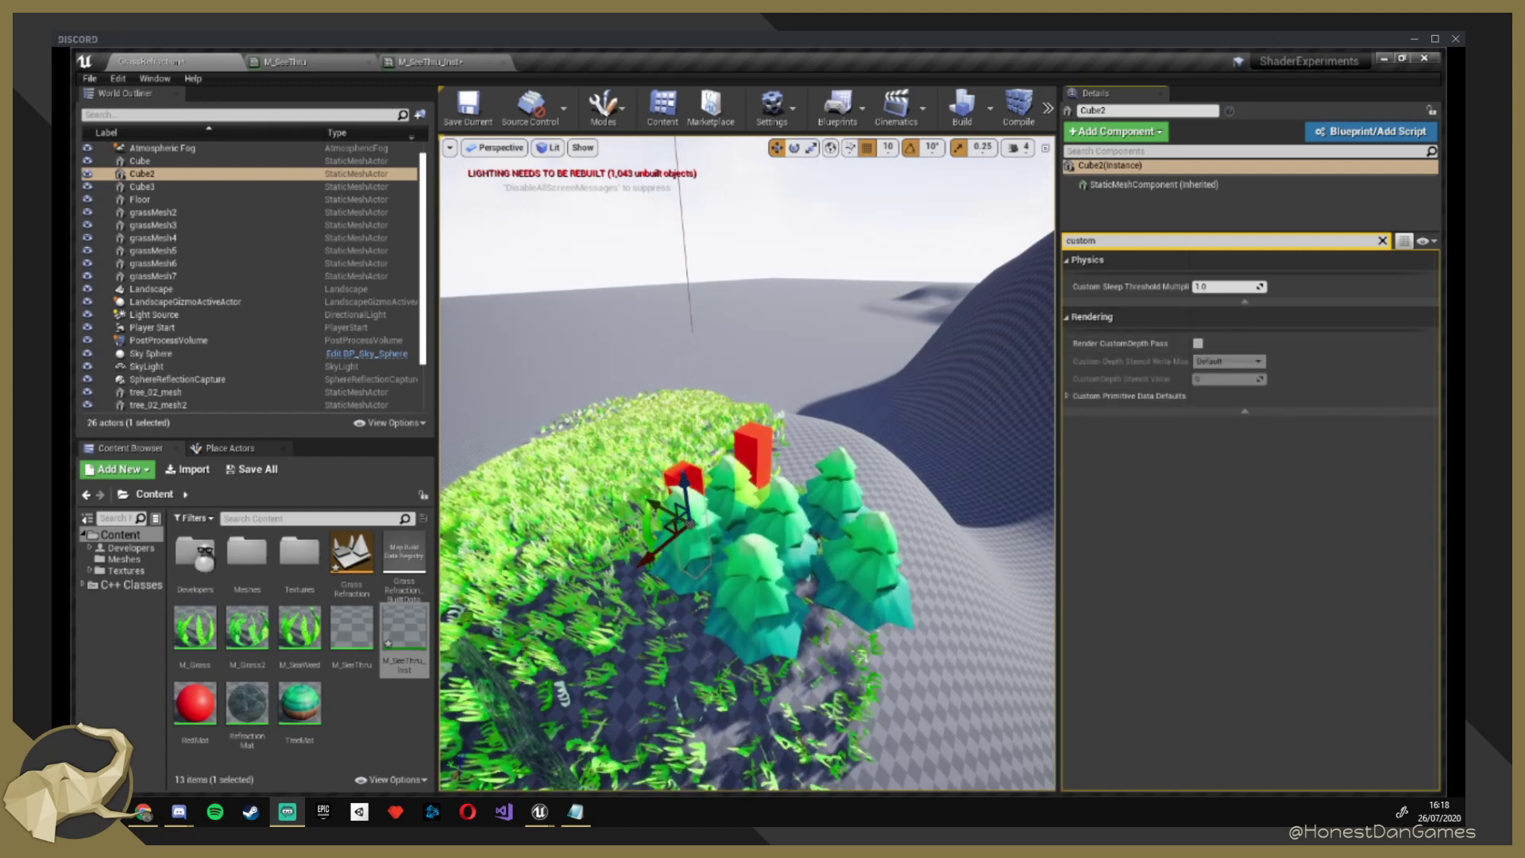
Save the level and move the CustomDepth scene texture node slightly up in M_SeeThru's Draw Mask group.
{"action": "key", "text": "ctrl+s"}
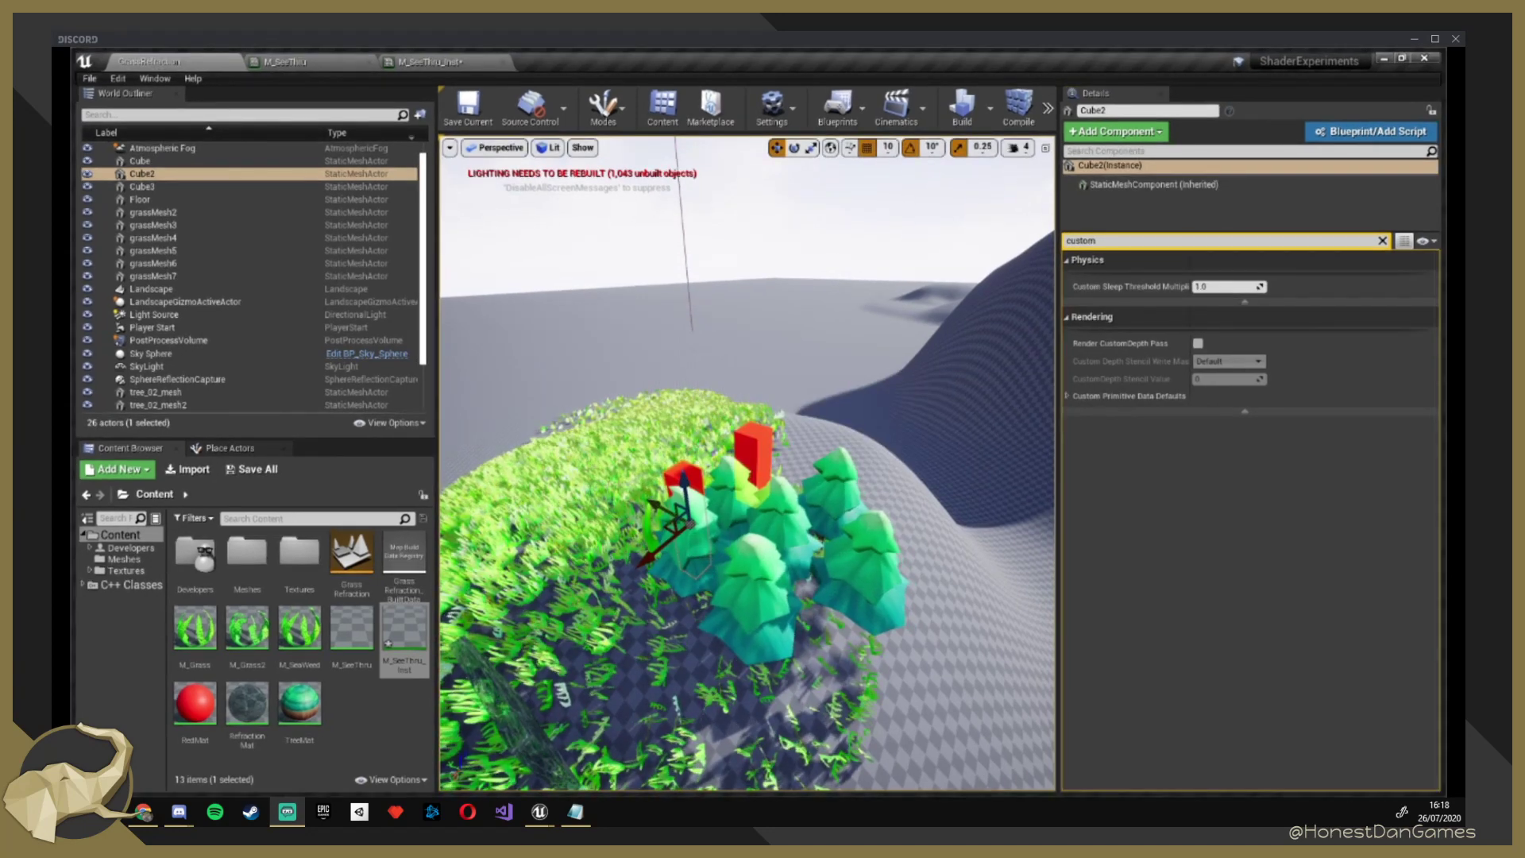
{"action": "left_click", "coordinate": [288, 57]}
{"action": "left_click", "coordinate": [588, 262]}
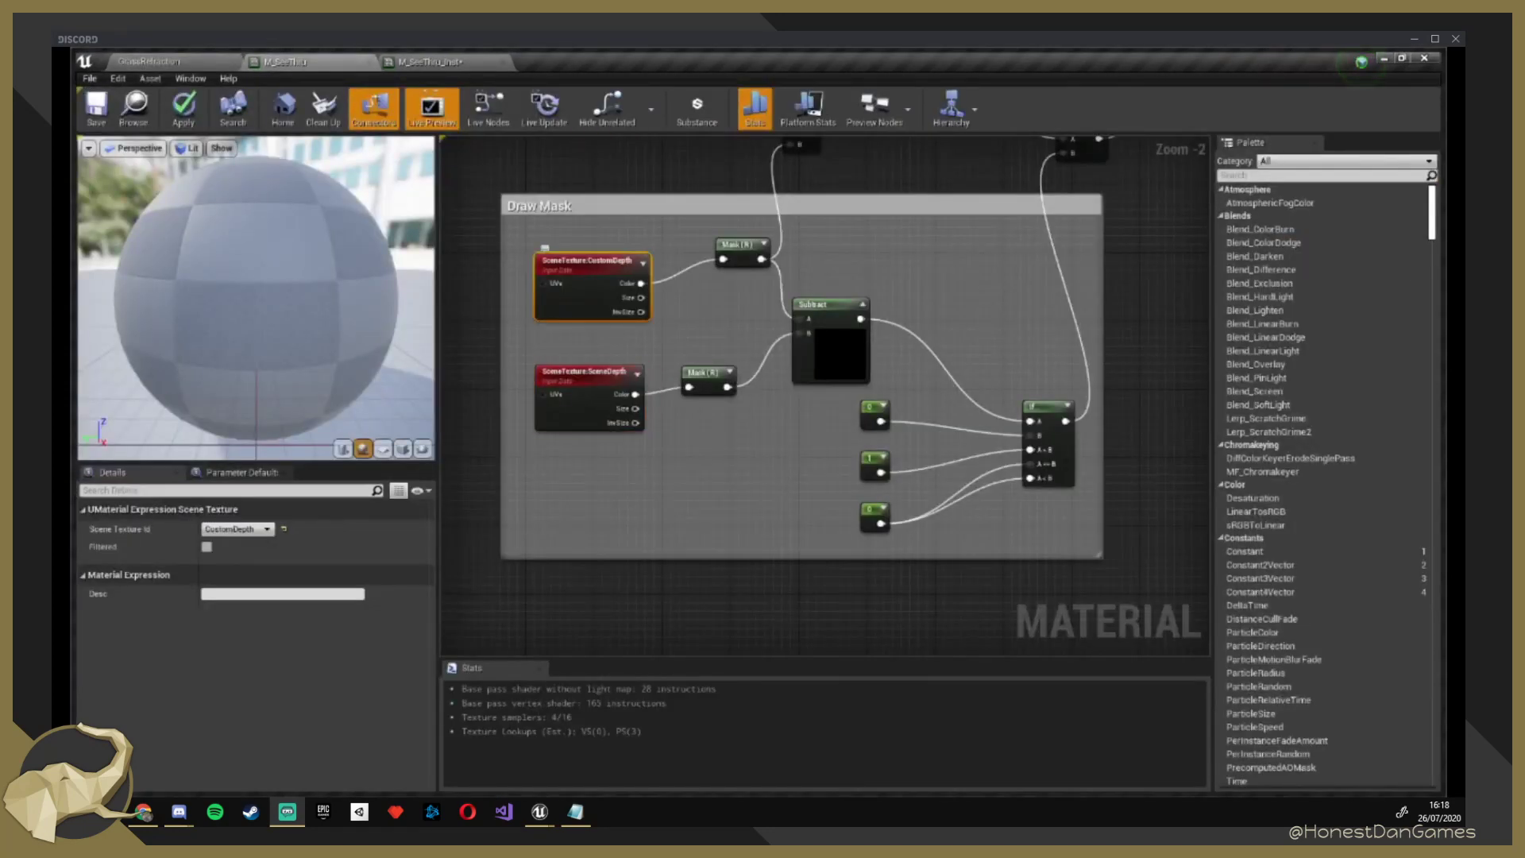
{"action": "right_click_drag", "start_coordinate": [730, 300], "coordinate": [751, 403]}
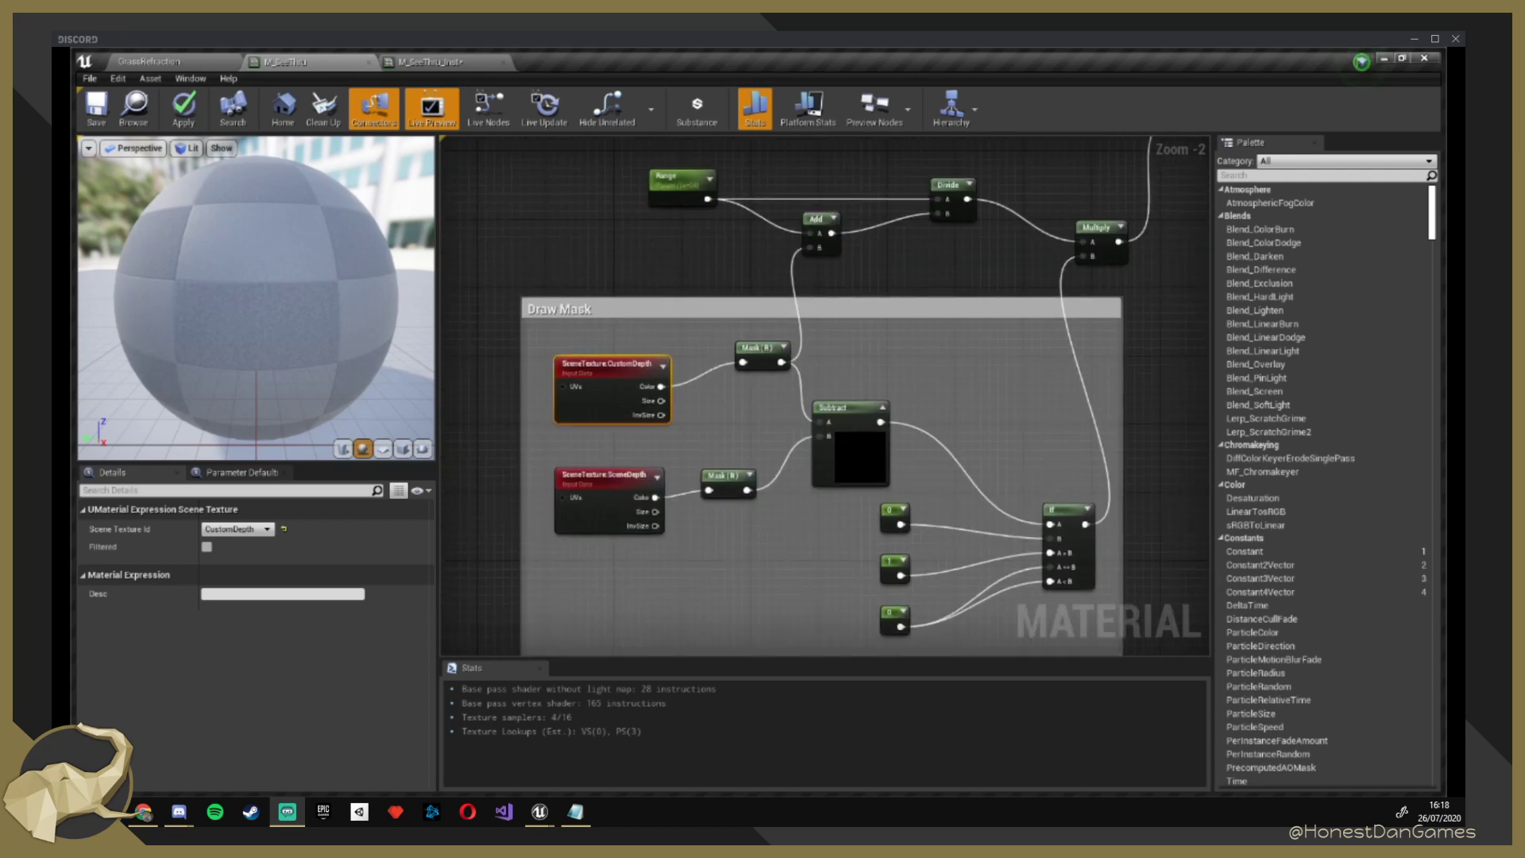
{"action": "left_click_drag", "start_coordinate": [607, 365], "coordinate": [607, 348]}
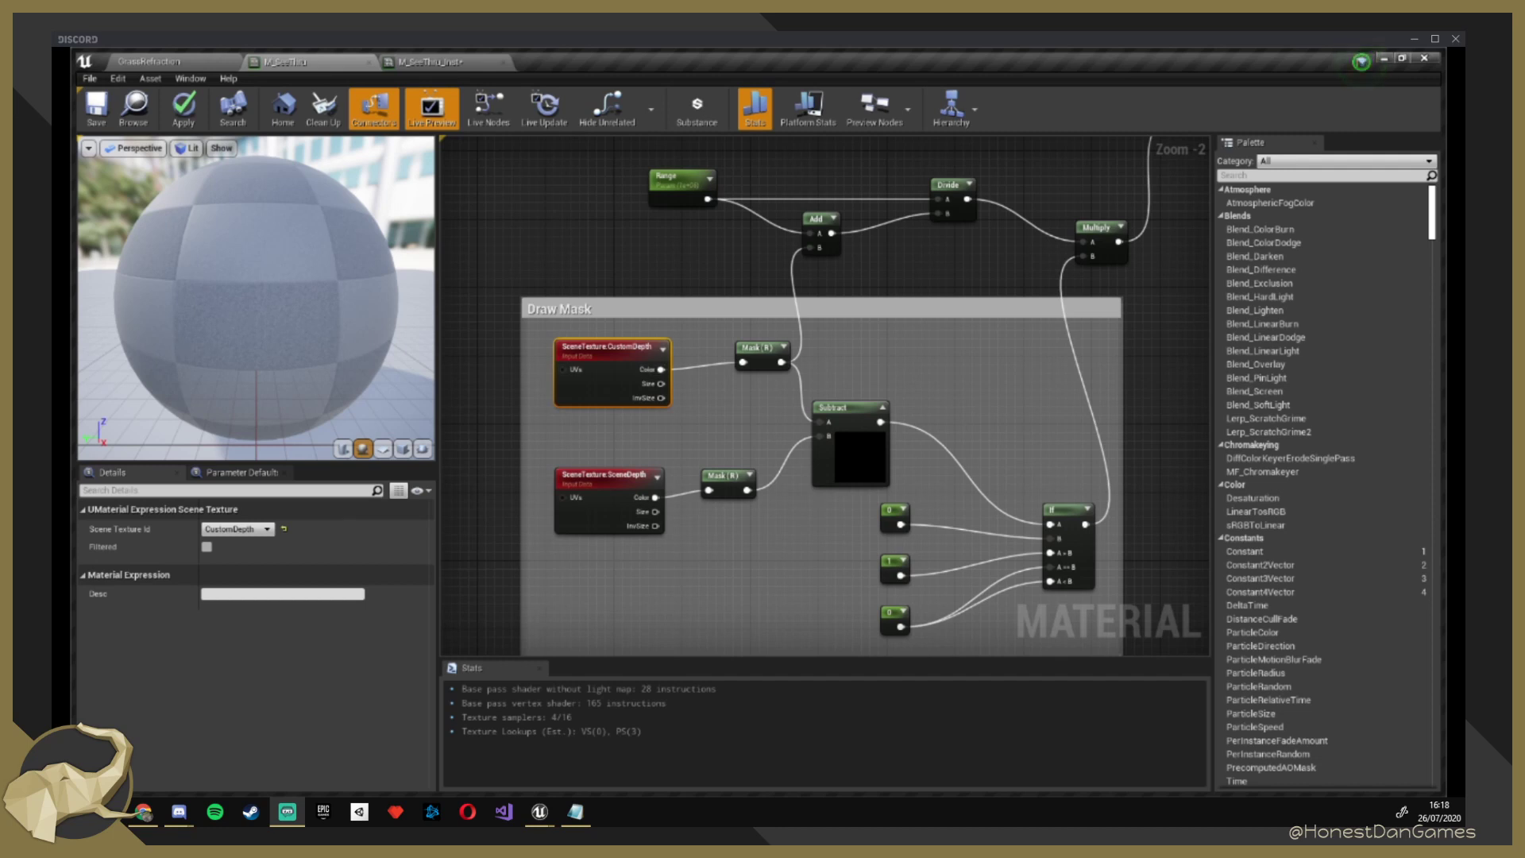
{"action": "mouse_move", "coordinate": [685, 386]}
{"action": "right_mouse_down"}
{"action": "mouse_move", "coordinate": [725, 371]}
{"action": "mouse_move", "coordinate": [675, 330]}
{"action": "mouse_move", "coordinate": [725, 366]}
{"action": "right_mouse_up"}
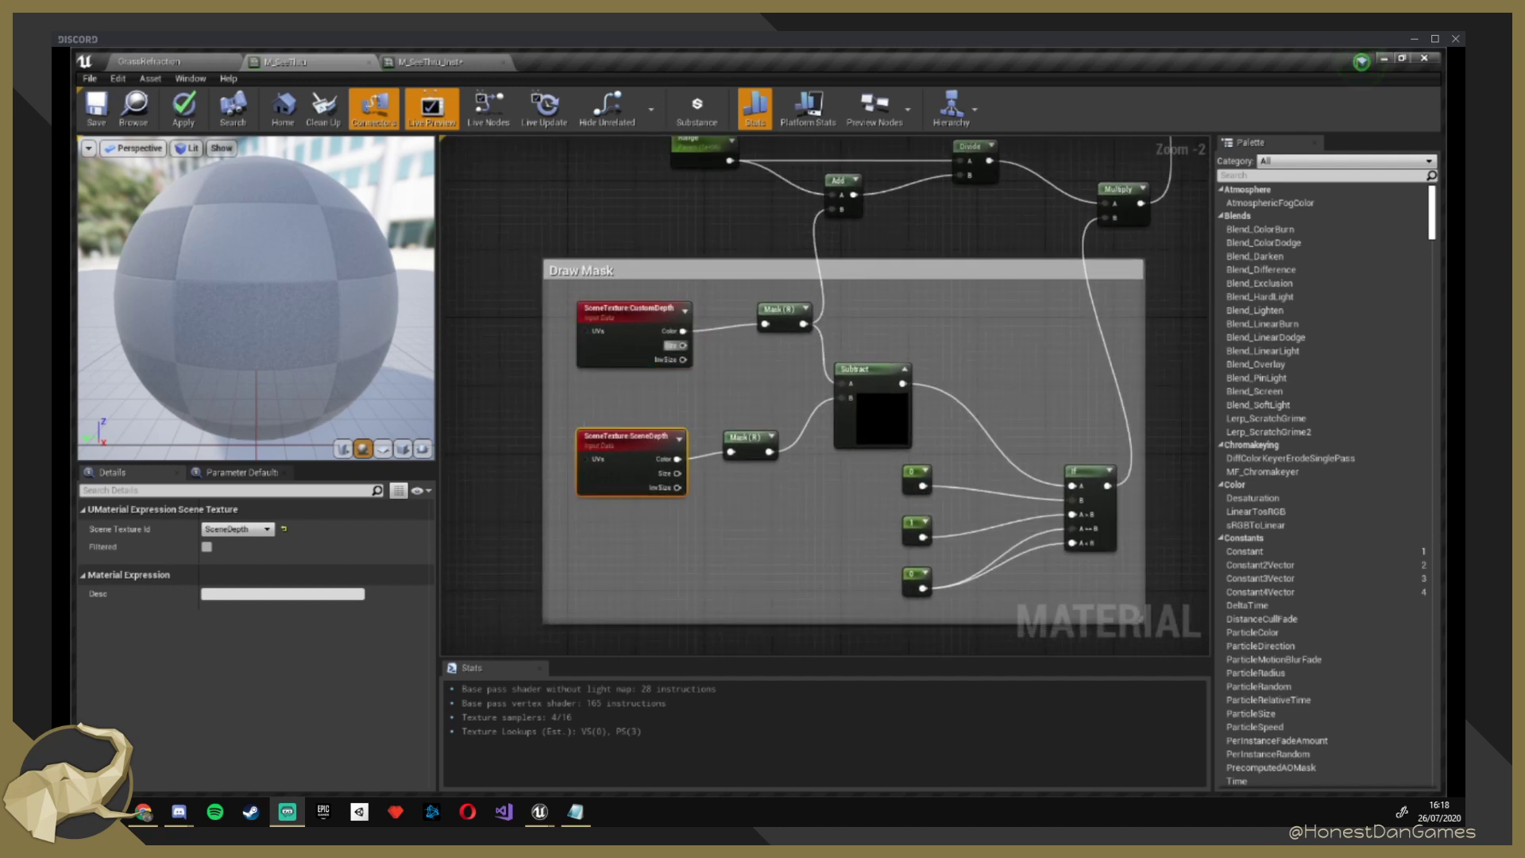
Move the Mask (R) node of the CustomDepth branch closer to its scene texture node.
{"action": "left_click", "coordinate": [627, 437]}
{"action": "right_click_drag", "start_coordinate": [767, 386], "coordinate": [721, 397]}
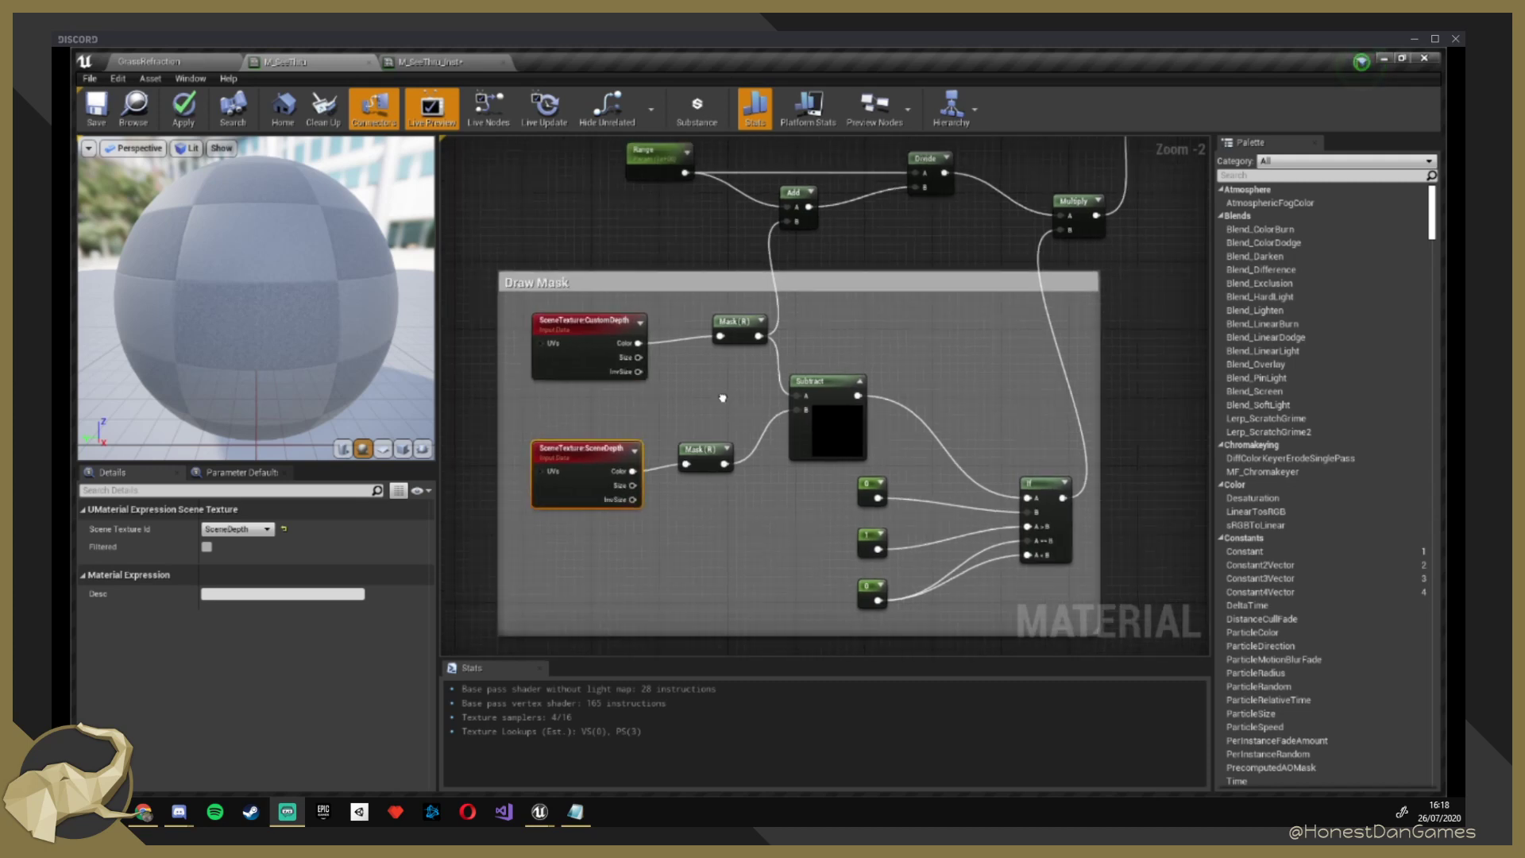
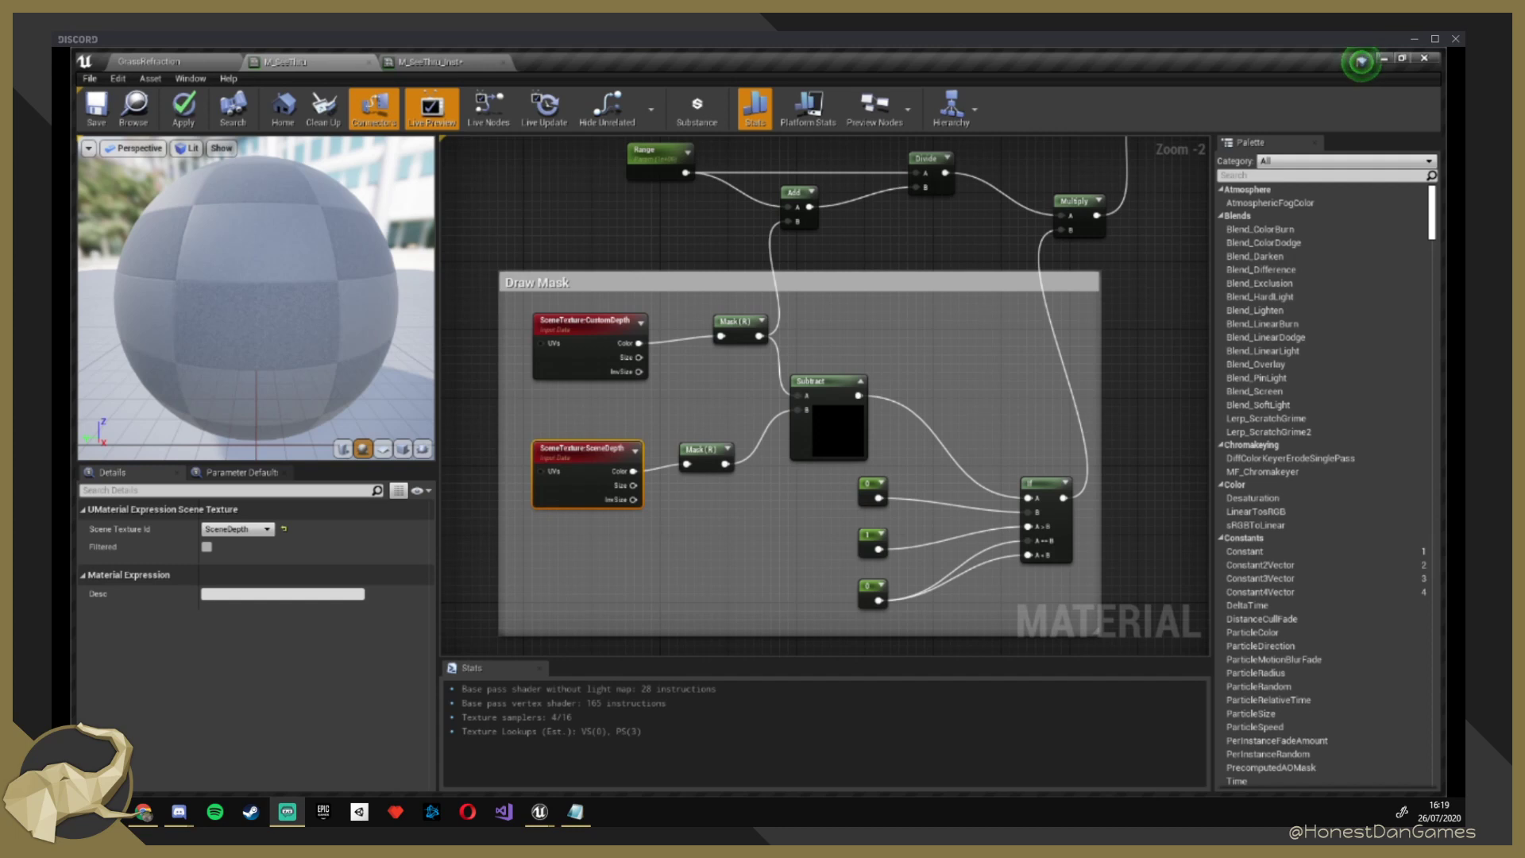
{"action": "left_click", "coordinate": [734, 322]}
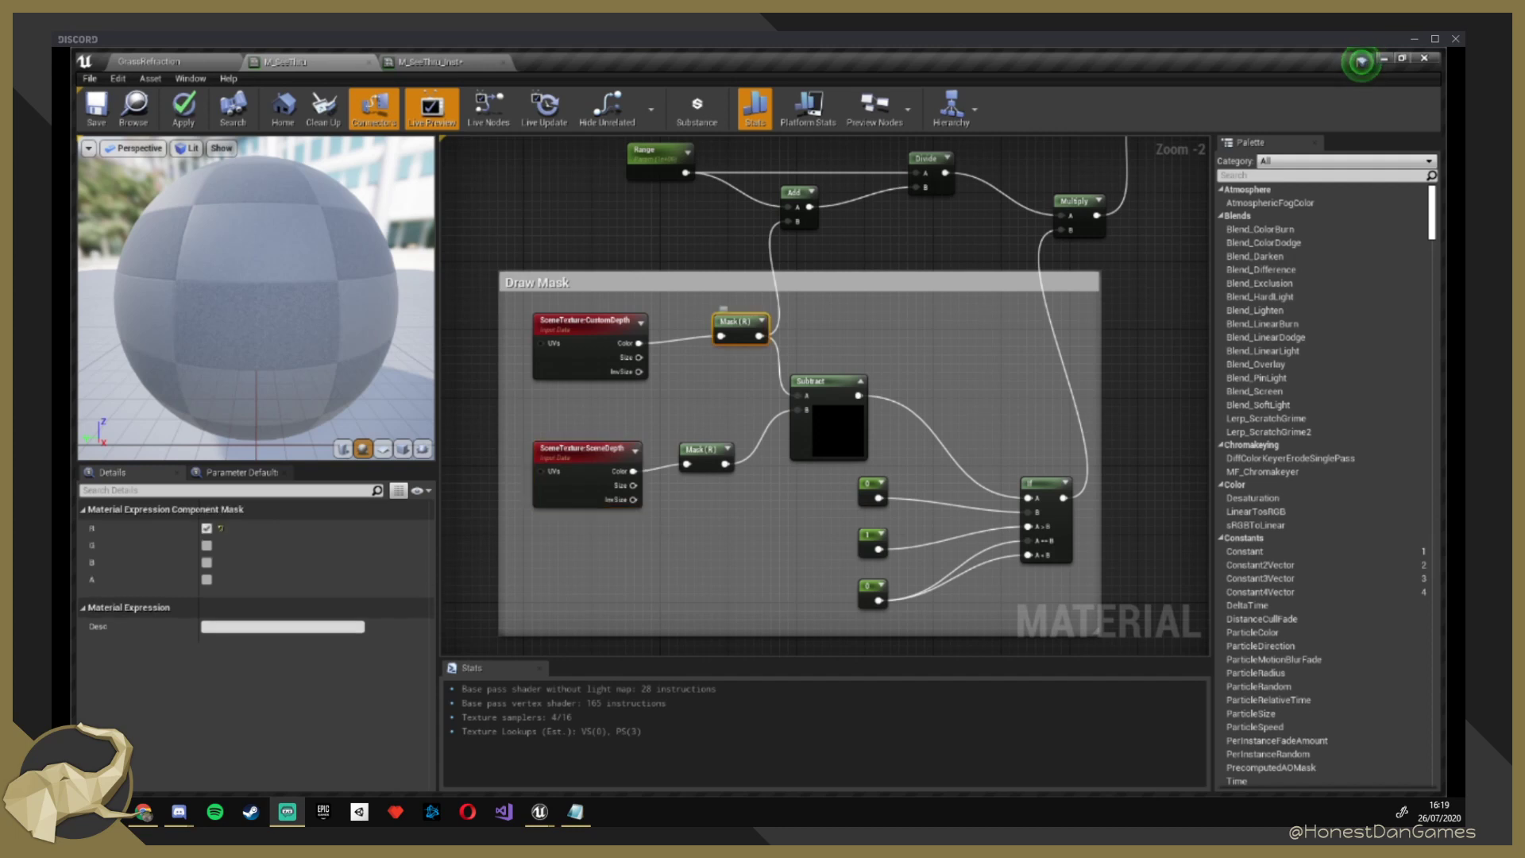
{"action": "left_click_drag", "start_coordinate": [734, 322], "coordinate": [709, 329]}
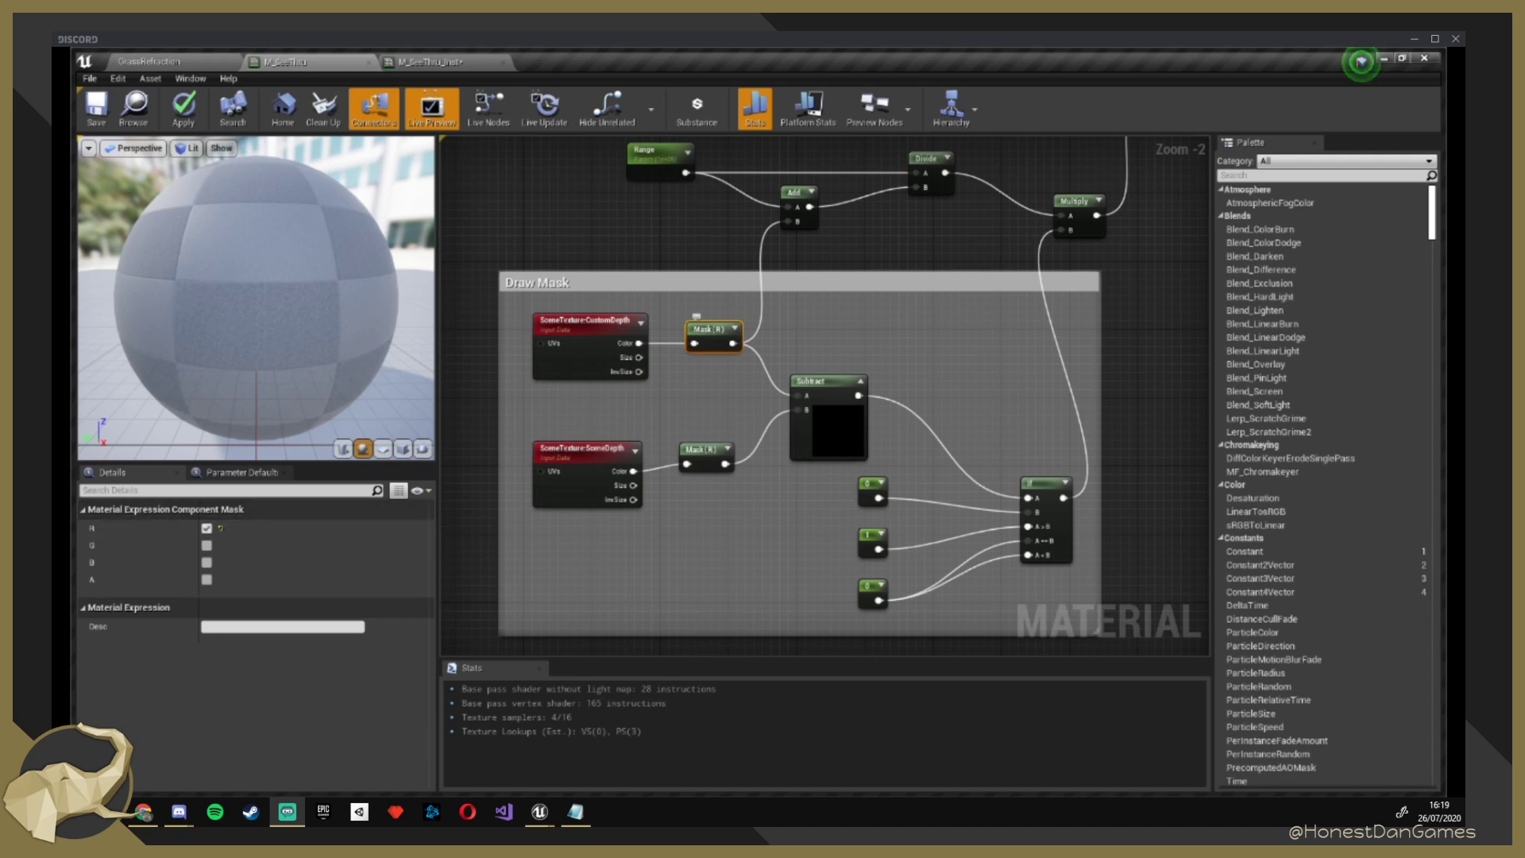
Inspect the Subtract node and the If node that compares its result with the constants in the Draw Mask group.
{"action": "left_click", "coordinate": [802, 380]}
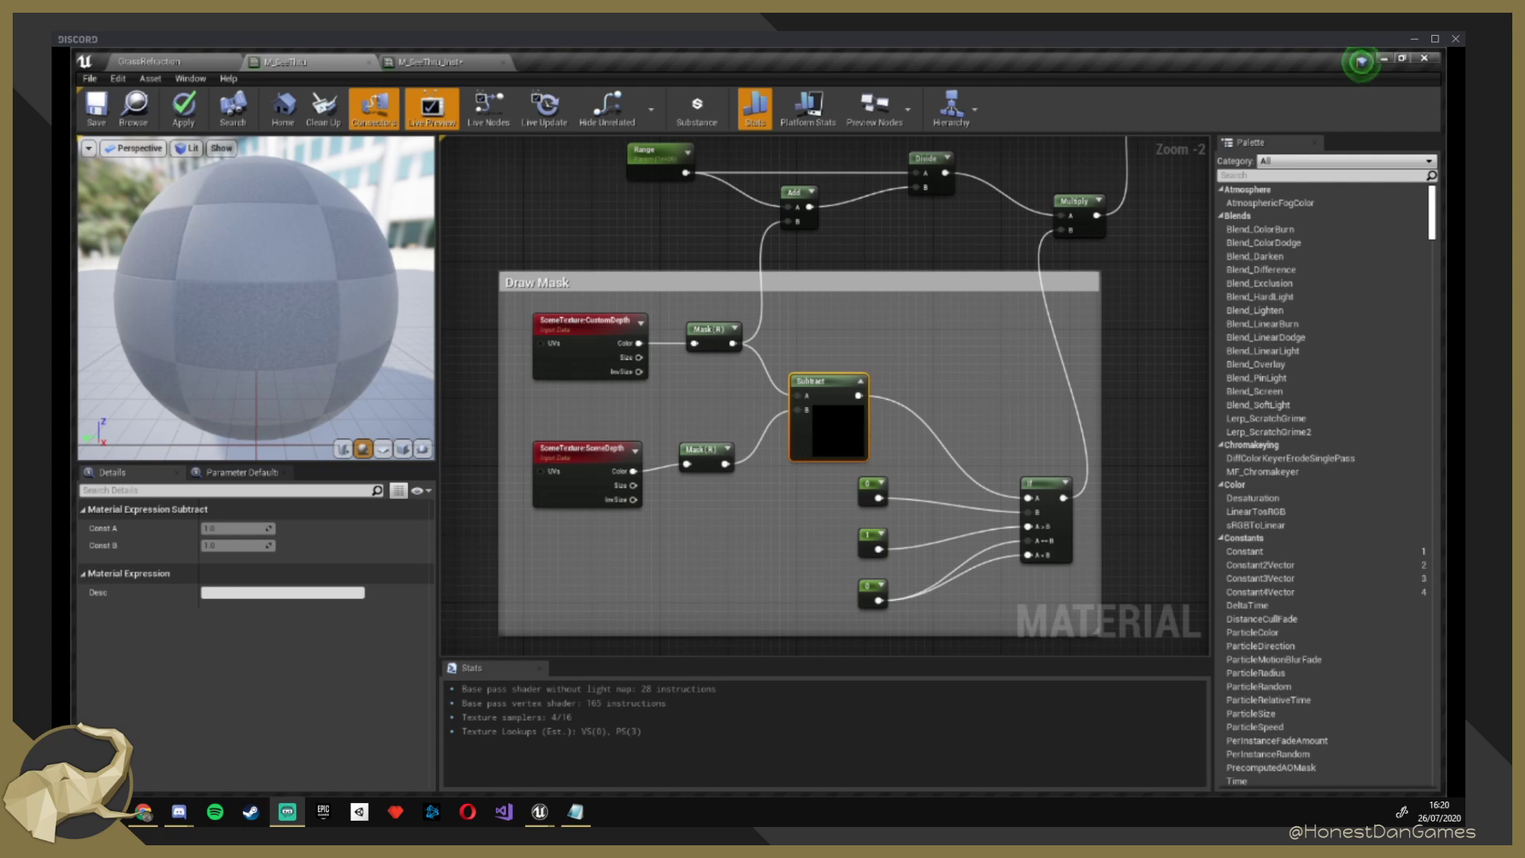
{"action": "right_click_drag", "start_coordinate": [982, 354], "coordinate": [885, 303]}
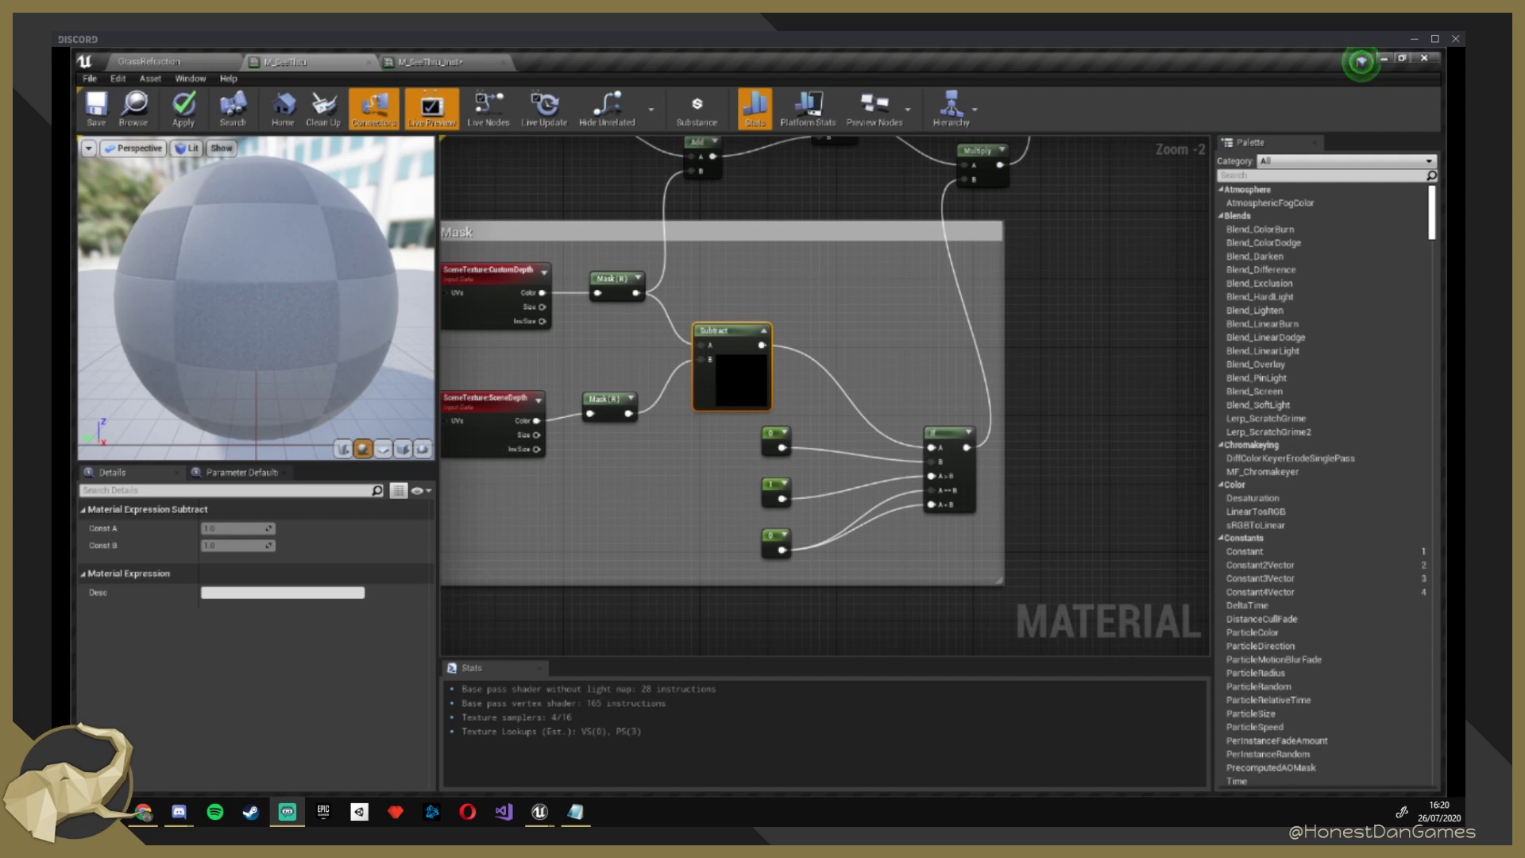
{"action": "right_click_drag", "start_coordinate": [839, 316], "coordinate": [774, 314]}
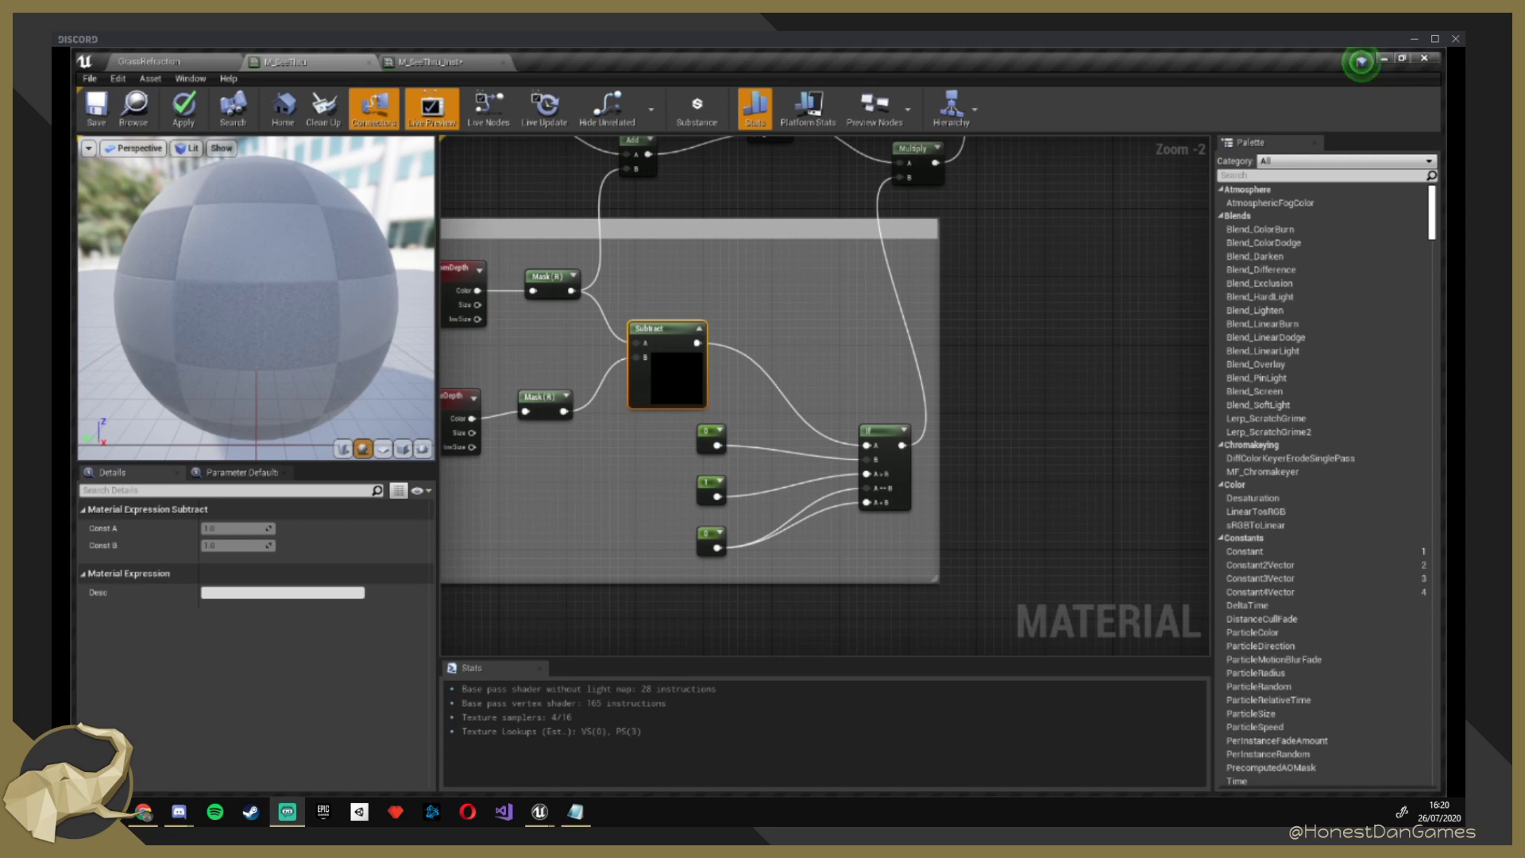
{"action": "mouse_move", "coordinate": [708, 284]}
{"action": "right_mouse_down"}
{"action": "mouse_move", "coordinate": [892, 330]}
{"action": "mouse_move", "coordinate": [902, 347]}
{"action": "mouse_move", "coordinate": [886, 355]}
{"action": "right_mouse_up"}
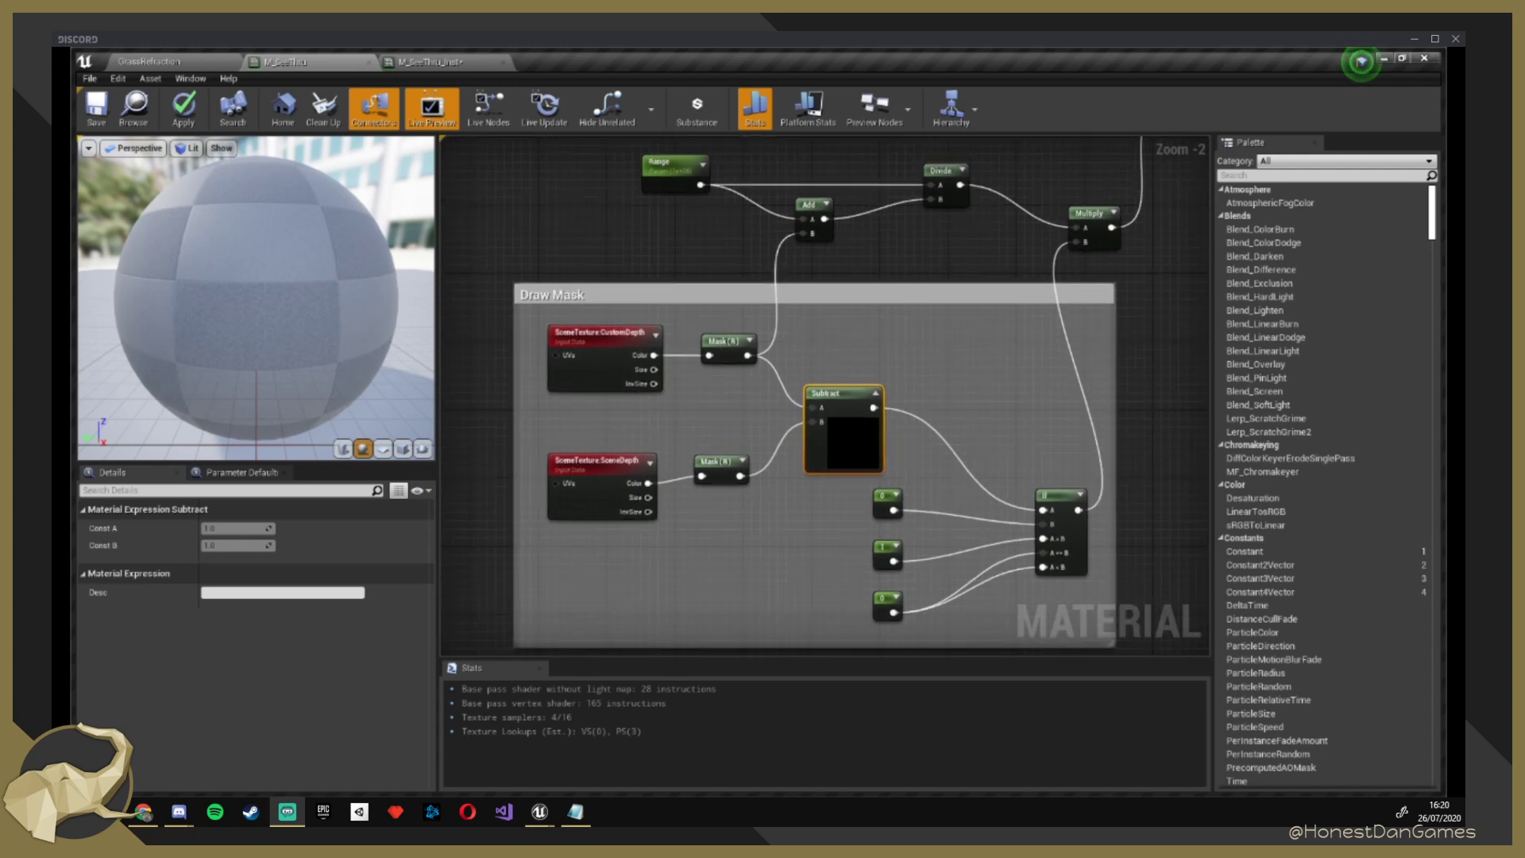
{"action": "left_click", "coordinate": [1060, 516]}
{"action": "right_click_drag", "start_coordinate": [1024, 442], "coordinate": [878, 339]}
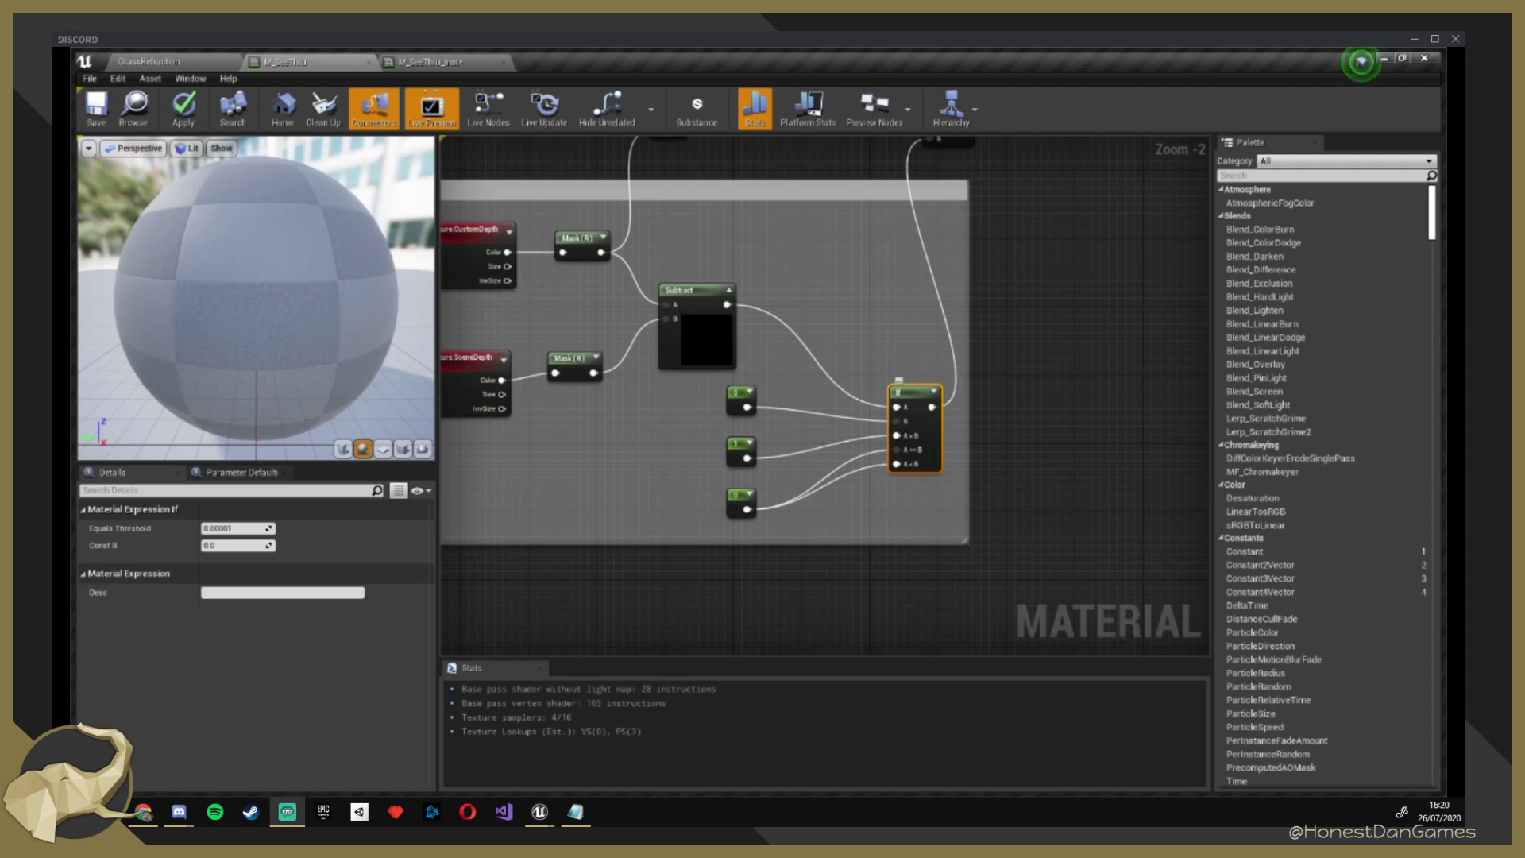
Shift the If node slightly up and left in the Draw Mask group and line up the constant feeding its B input.
{"action": "left_click_drag", "start_coordinate": [738, 392], "coordinate": [738, 408]}
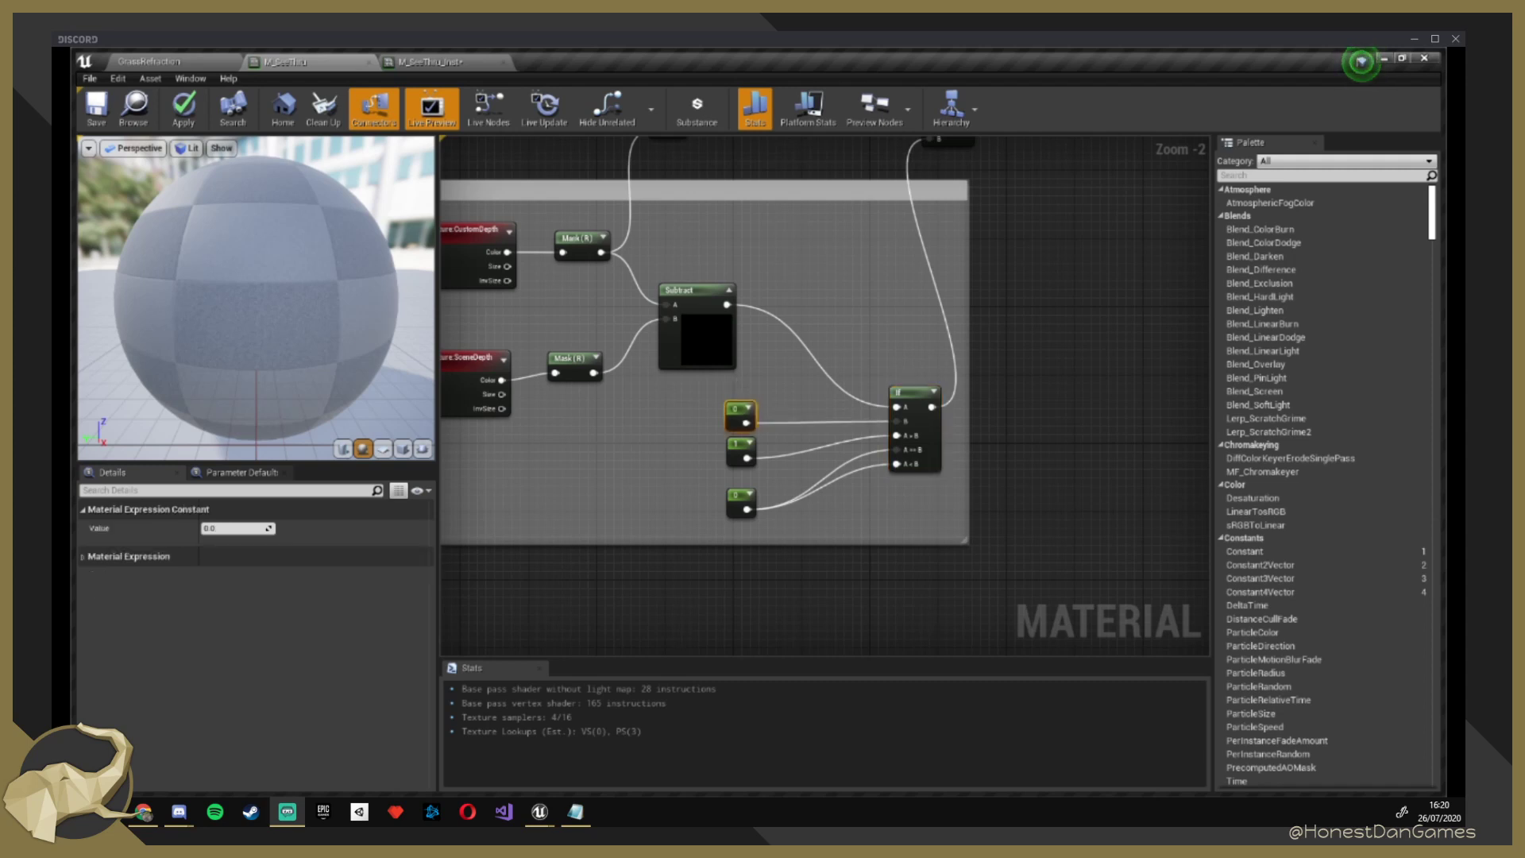
{"action": "left_click", "coordinate": [668, 283]}
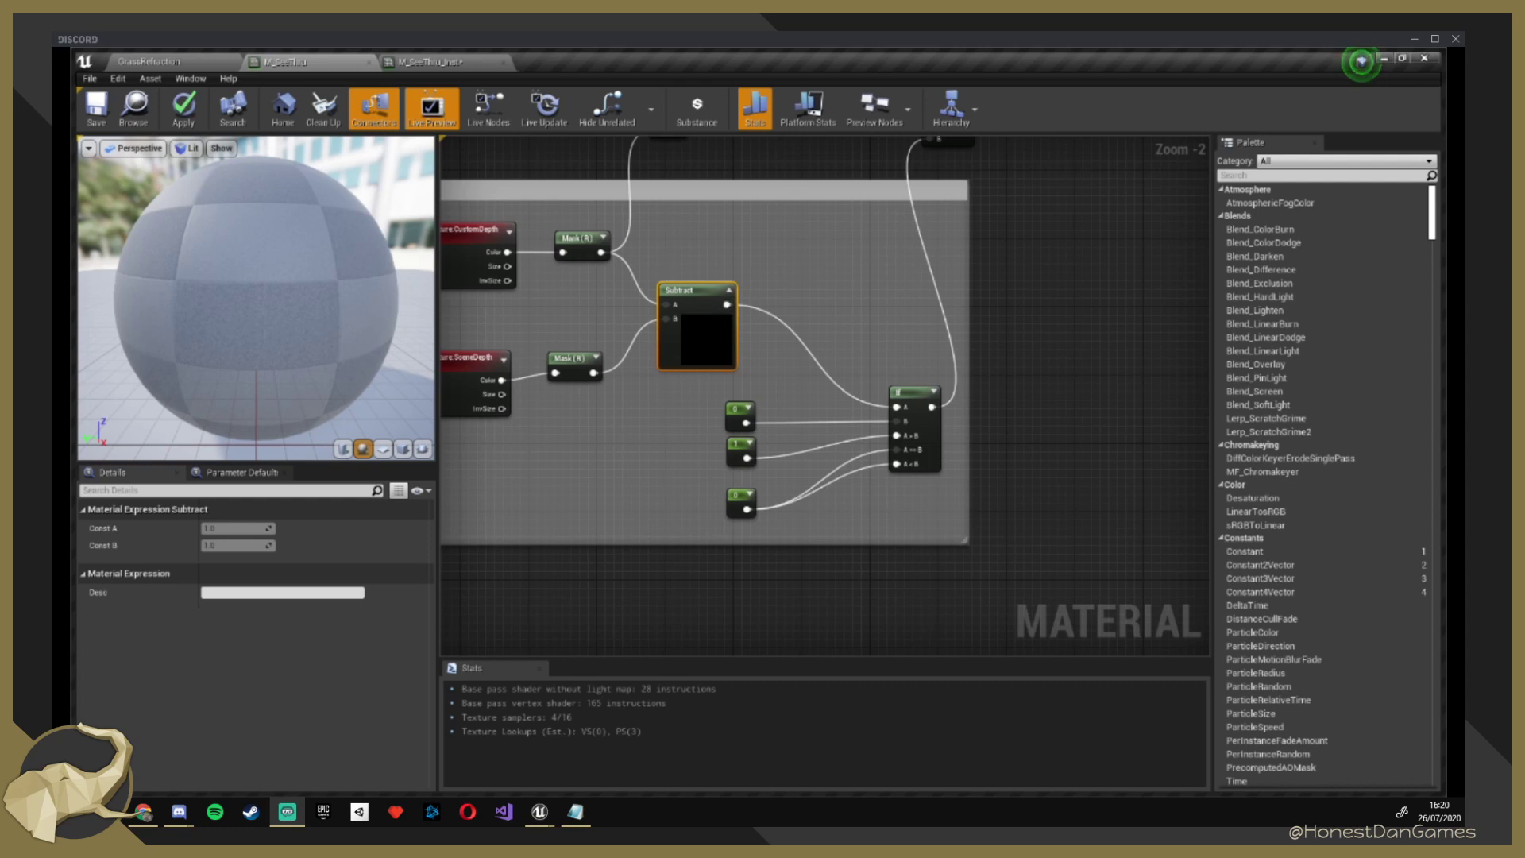
{"action": "left_click_drag", "start_coordinate": [905, 391], "coordinate": [895, 382]}
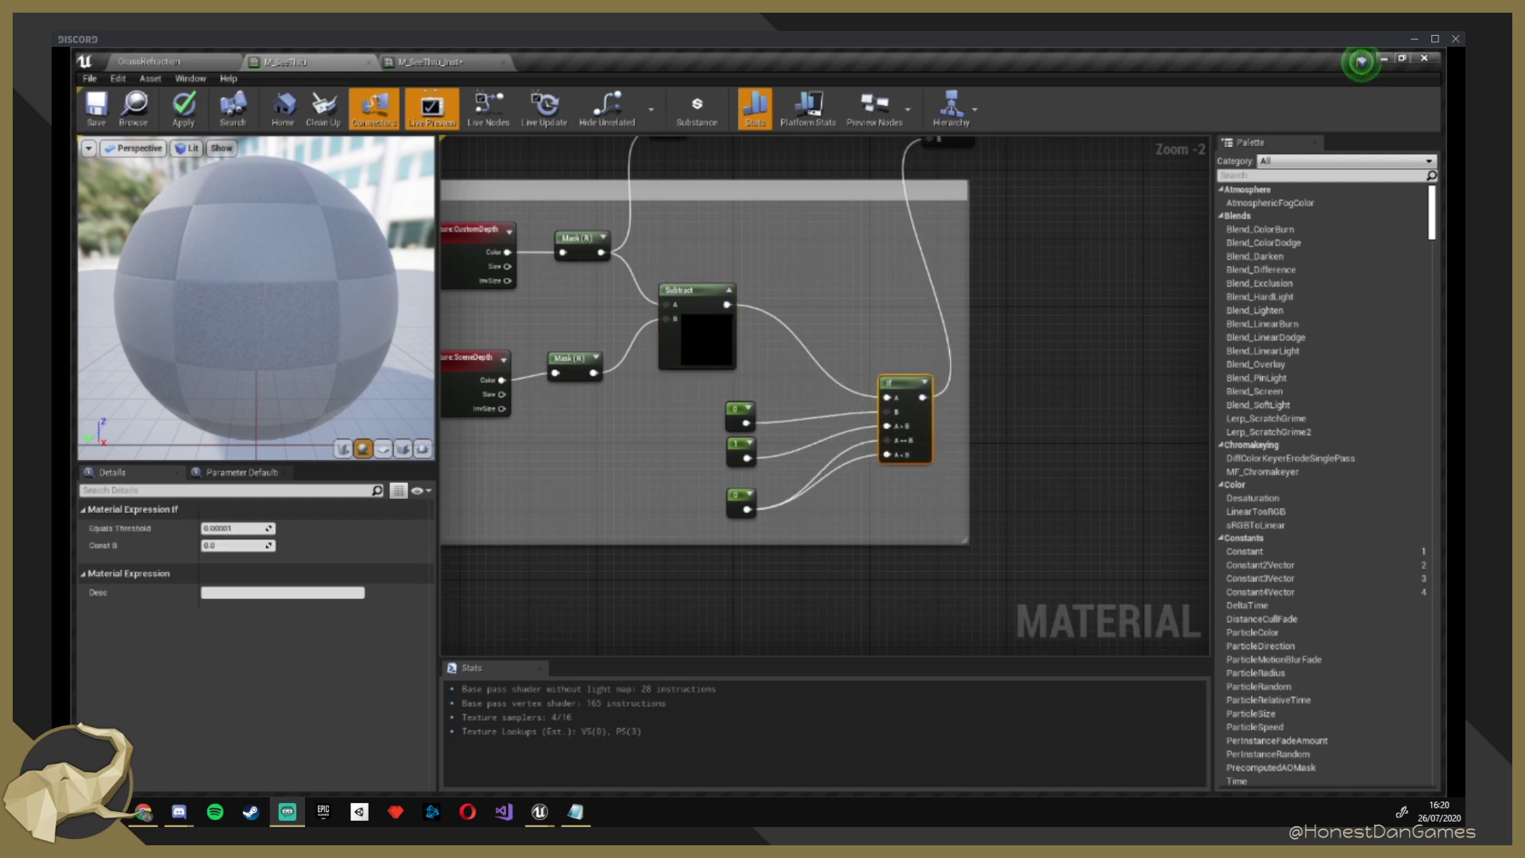
{"action": "left_click_drag", "start_coordinate": [739, 409], "coordinate": [740, 401]}
{"action": "left_click", "coordinate": [890, 379]}
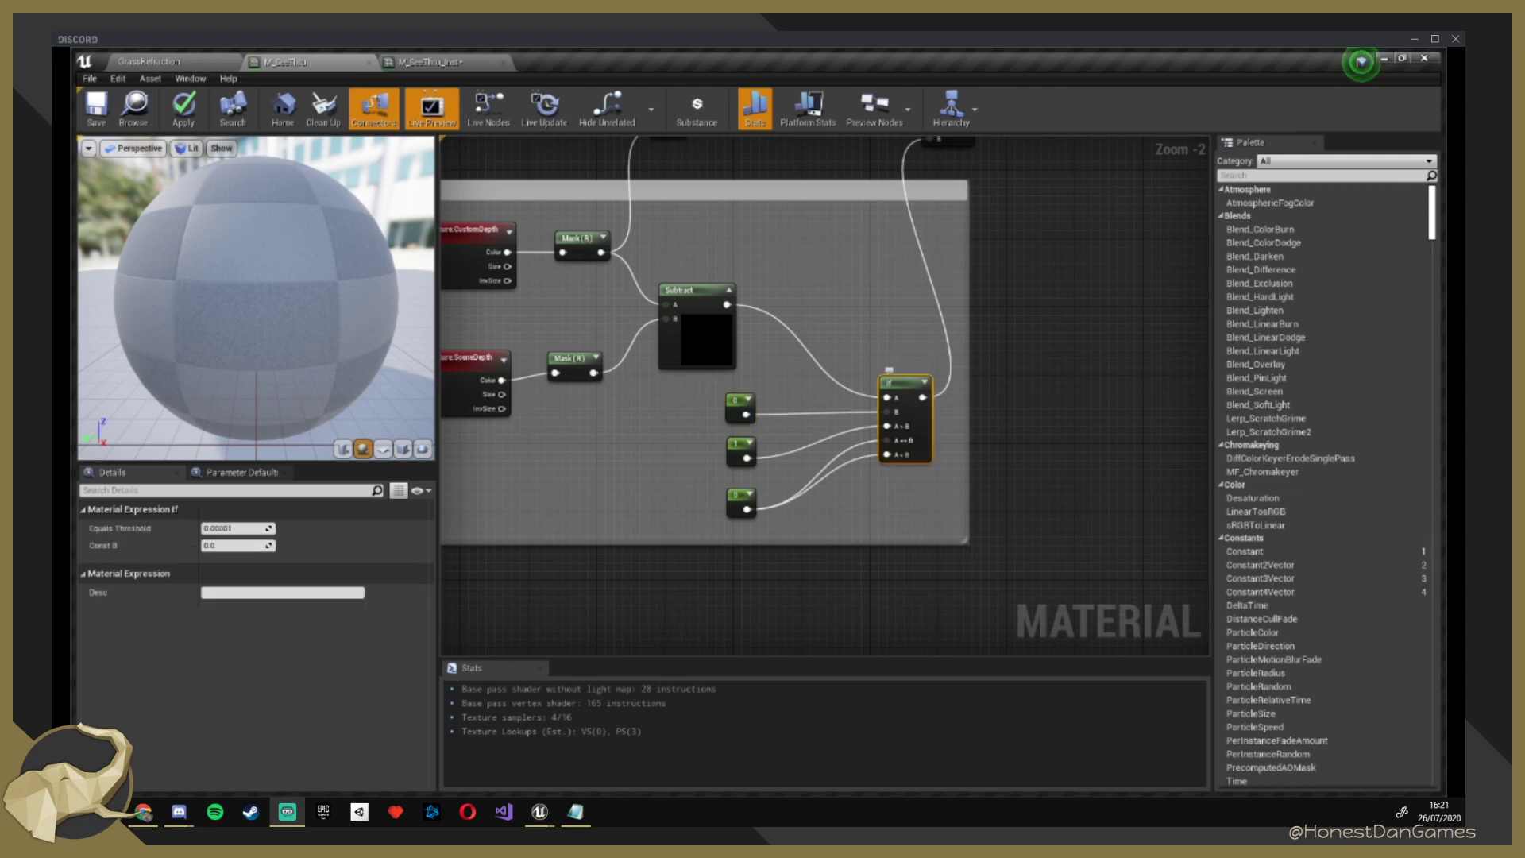
{"action": "left_click", "coordinate": [736, 397]}
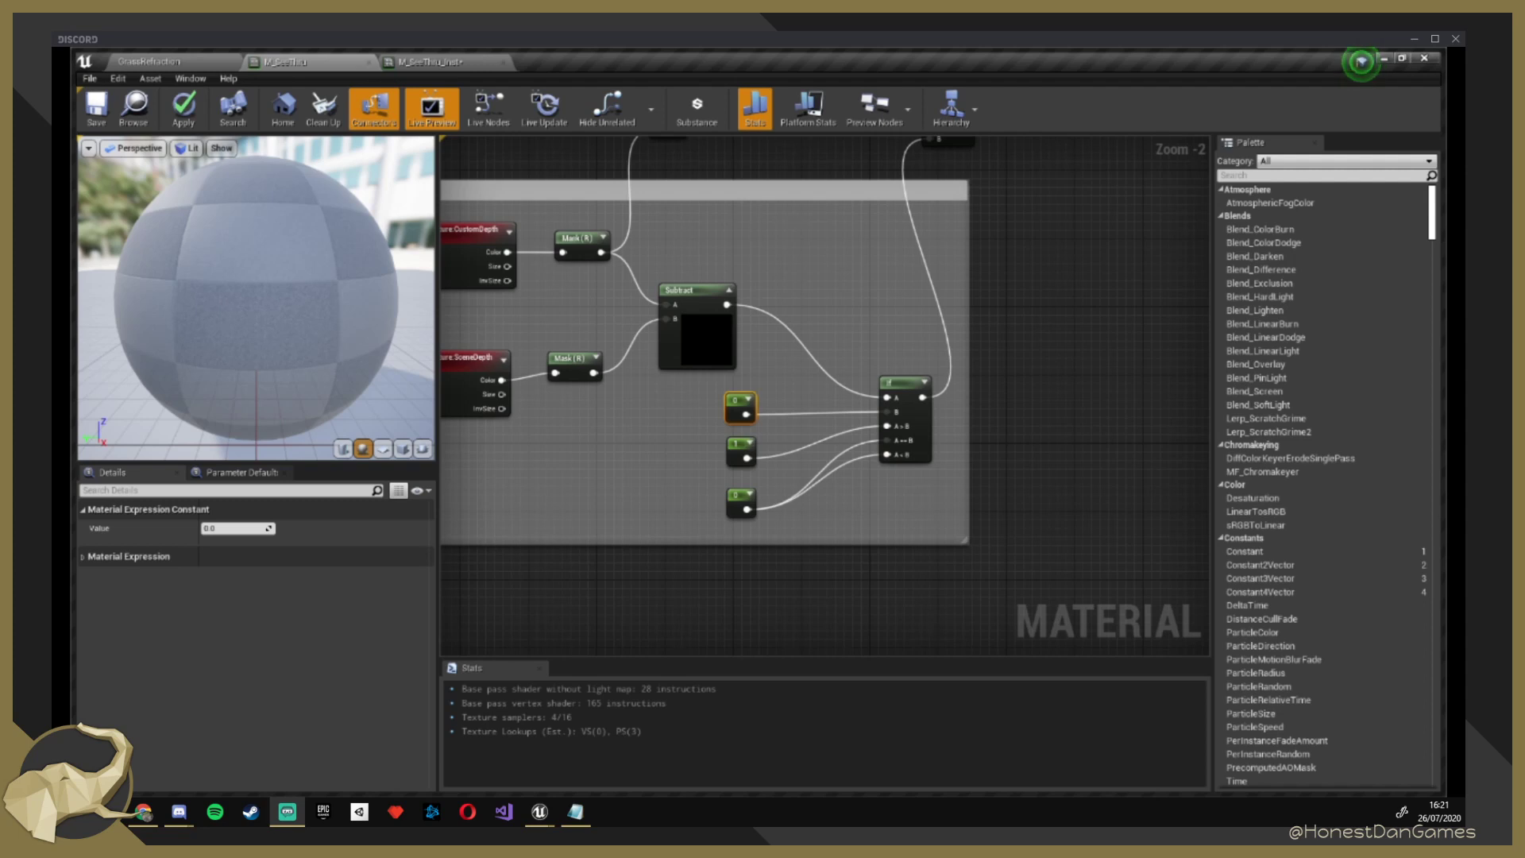
Trace the If node's output from the Draw Mask group through the Multiply nodes and the Lerp to the material output.
{"action": "right_click_drag", "start_coordinate": [1016, 335], "coordinate": [955, 400]}
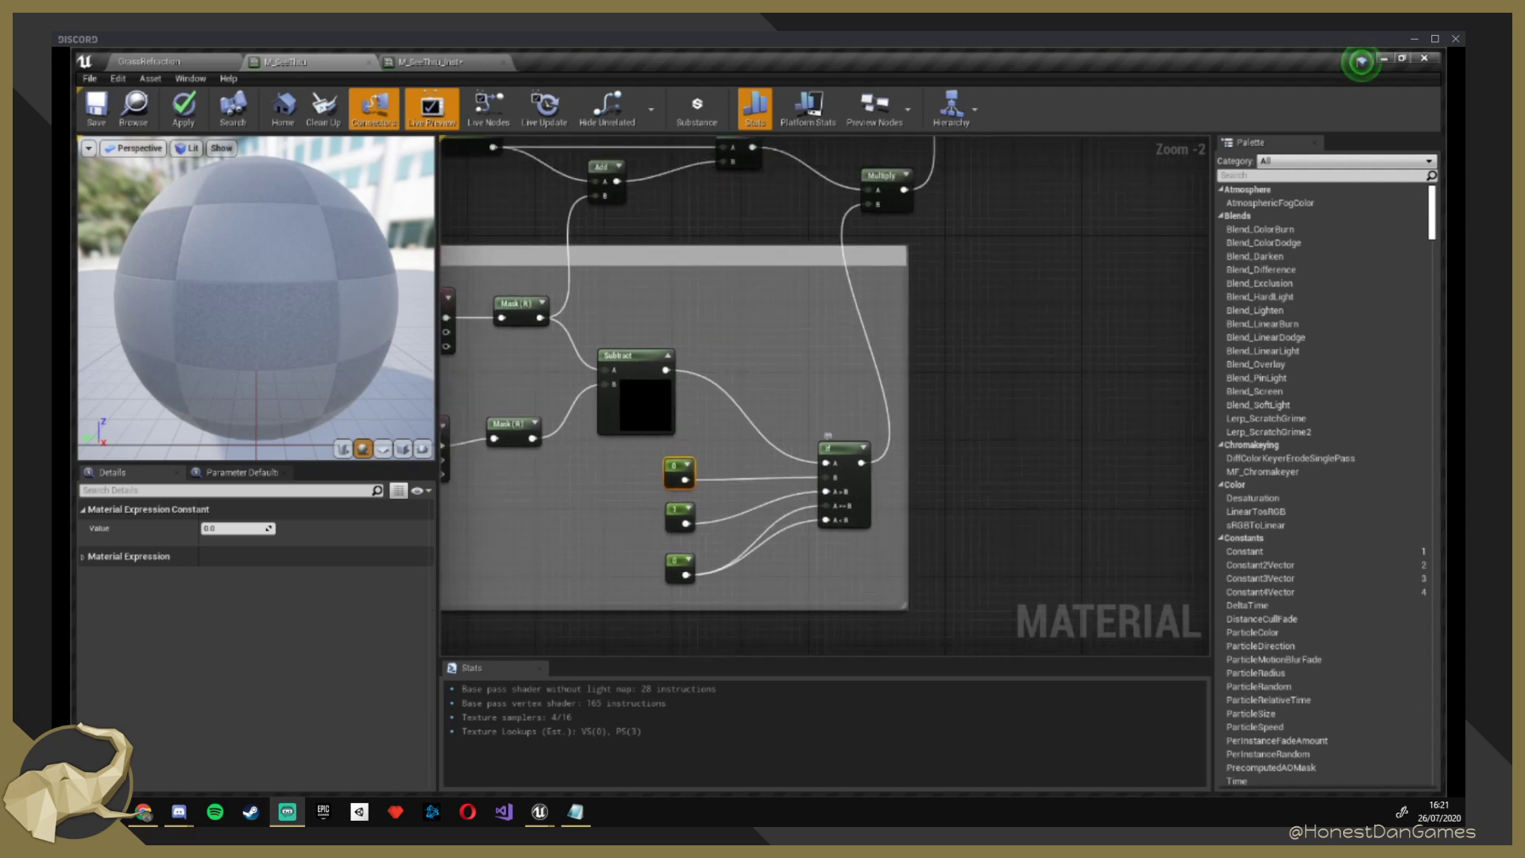
{"action": "left_click", "coordinate": [844, 449]}
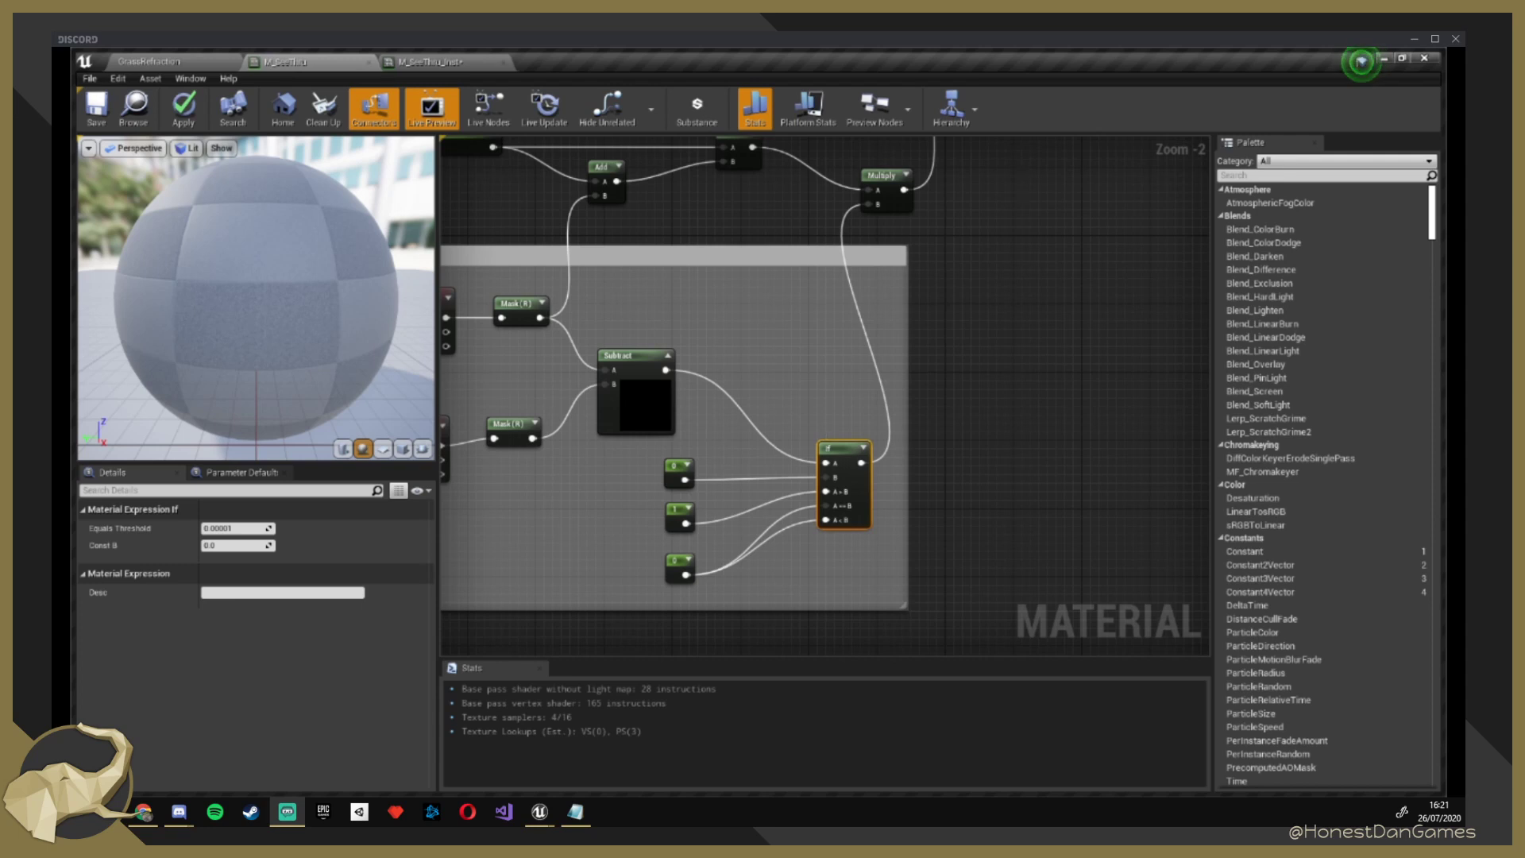
{"action": "right_click_drag", "start_coordinate": [735, 391], "coordinate": [840, 349]}
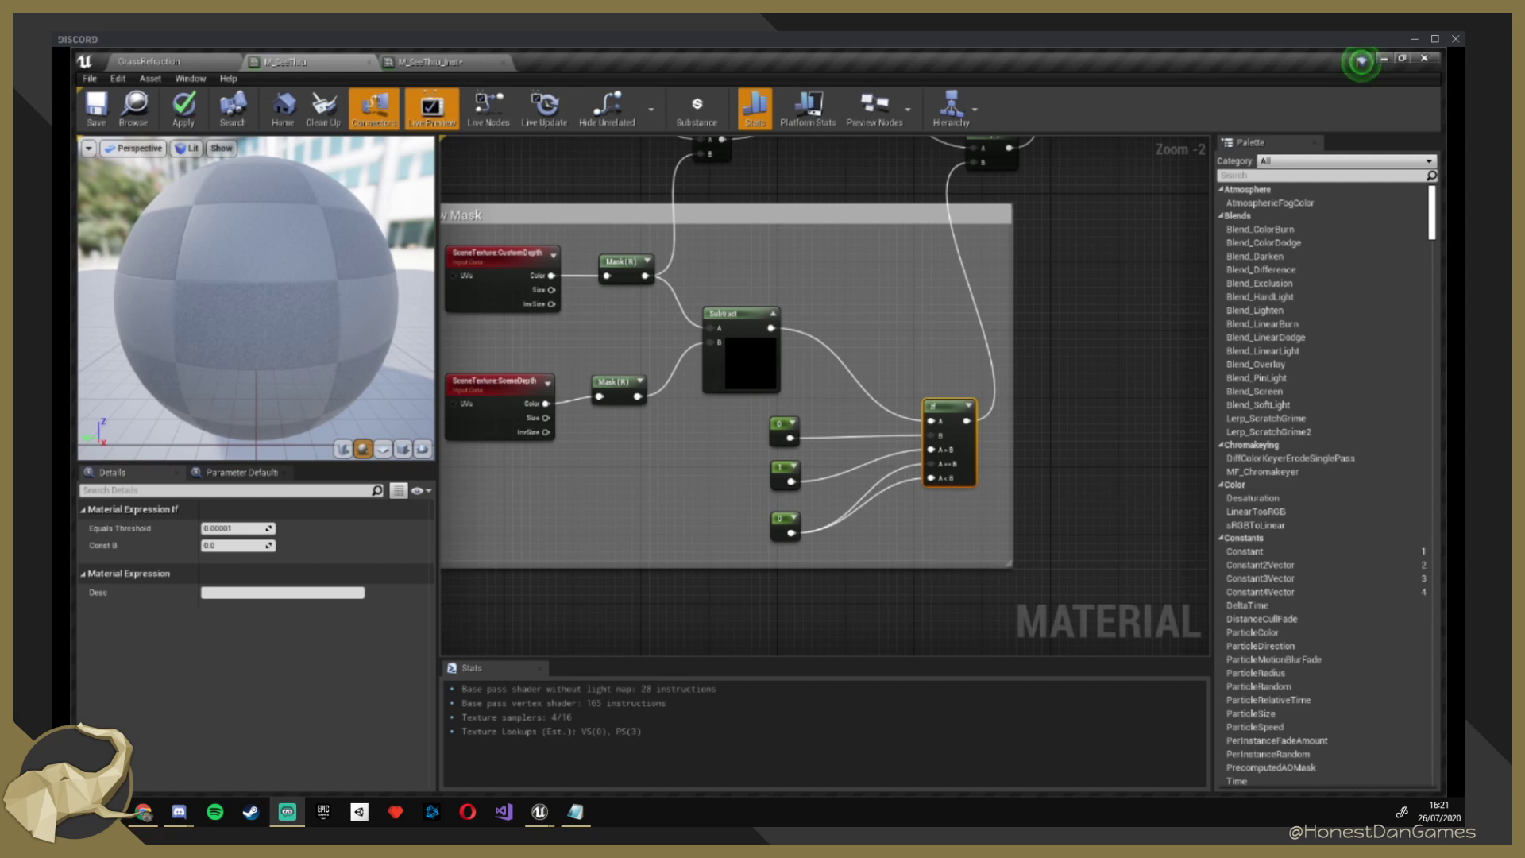
{"action": "scroll", "coordinate": [834, 263], "scroll_direction": "down", "scroll_amount": 1}
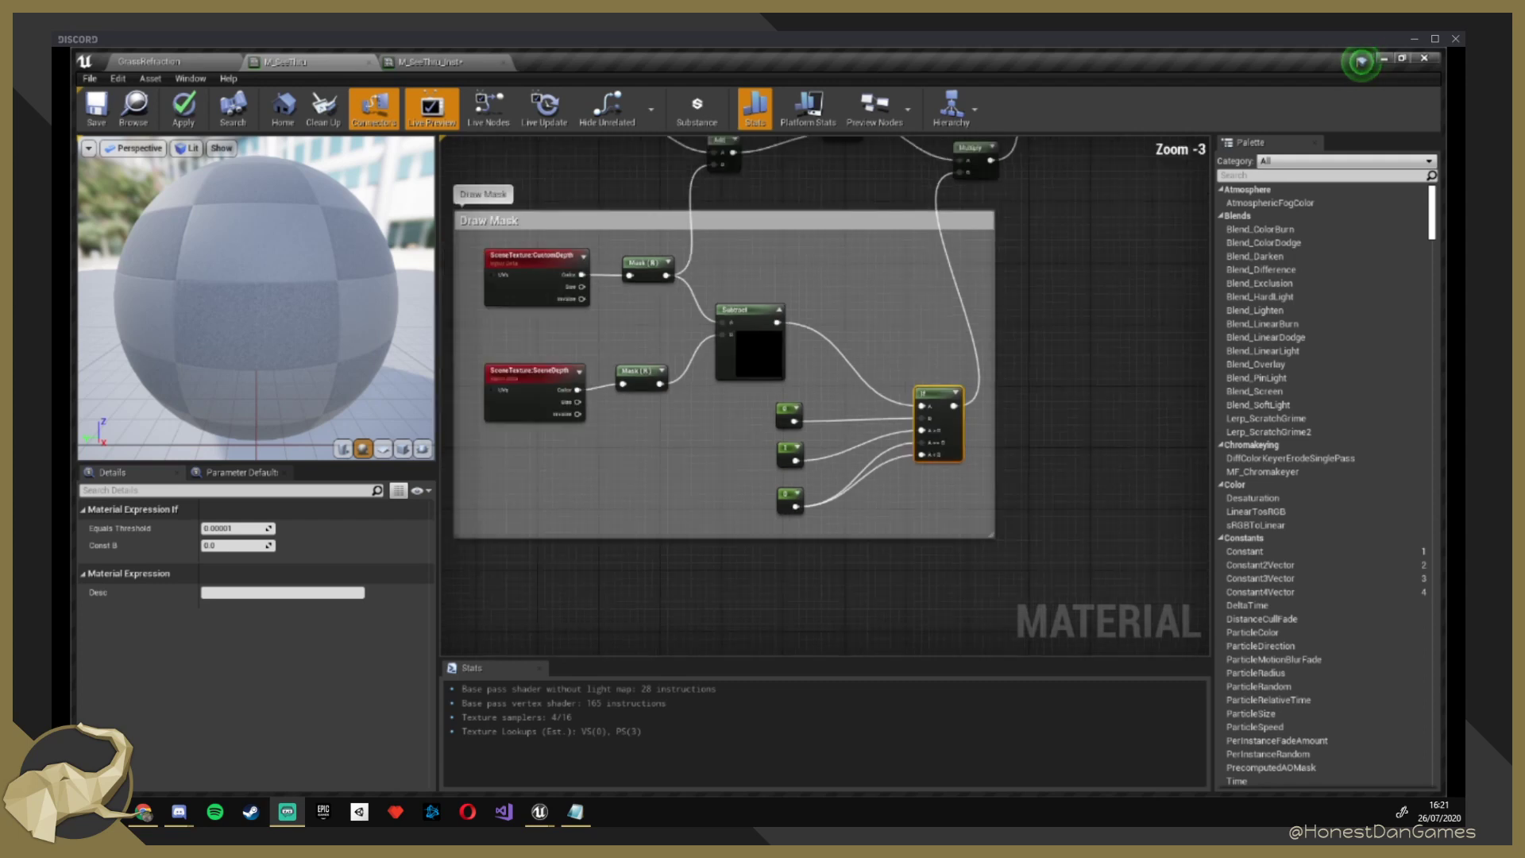
{"action": "right_click_drag", "start_coordinate": [847, 186], "coordinate": [828, 361]}
{"action": "scroll", "coordinate": [884, 318], "scroll_direction": "down", "scroll_amount": 1}
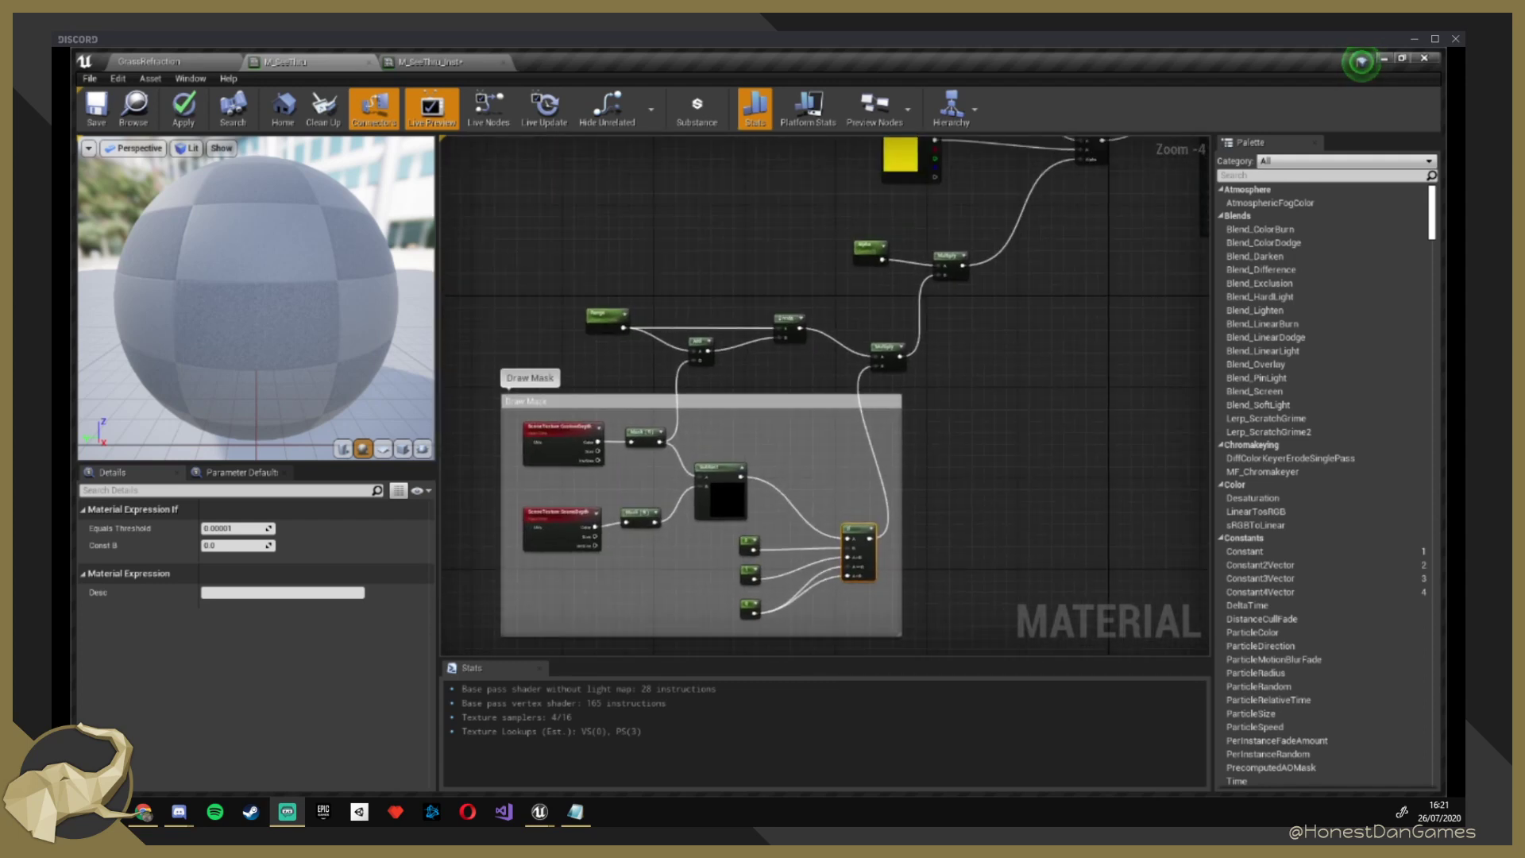
{"action": "scroll", "coordinate": [827, 361], "scroll_direction": "up", "scroll_amount": 1}
{"action": "scroll", "coordinate": [832, 361], "scroll_direction": "down", "scroll_amount": 1}
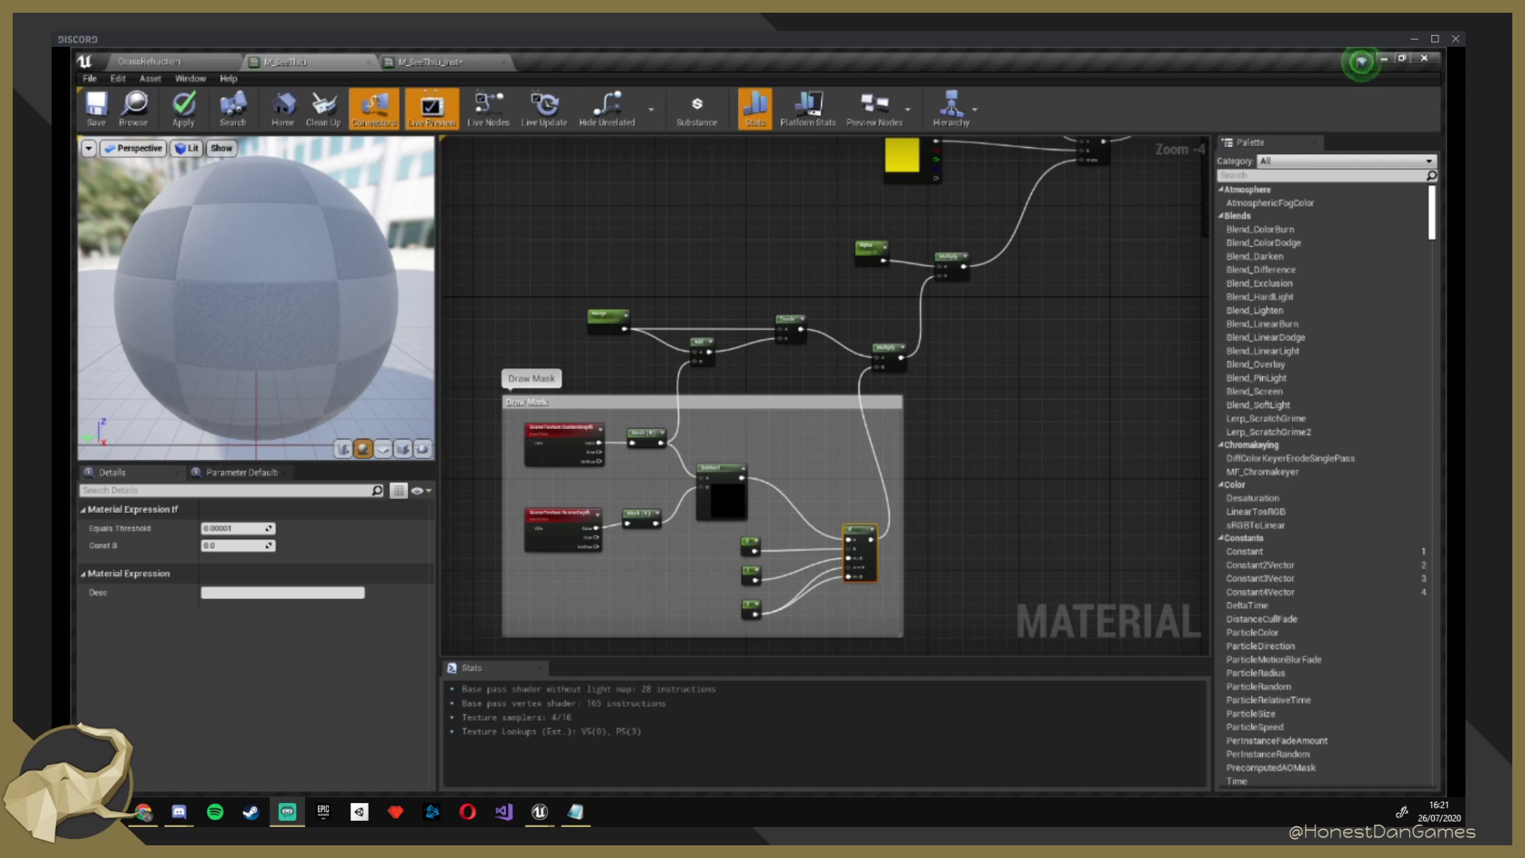
{"action": "right_click_drag", "start_coordinate": [1115, 332], "coordinate": [729, 588]}
{"action": "left_click", "coordinate": [844, 394]}
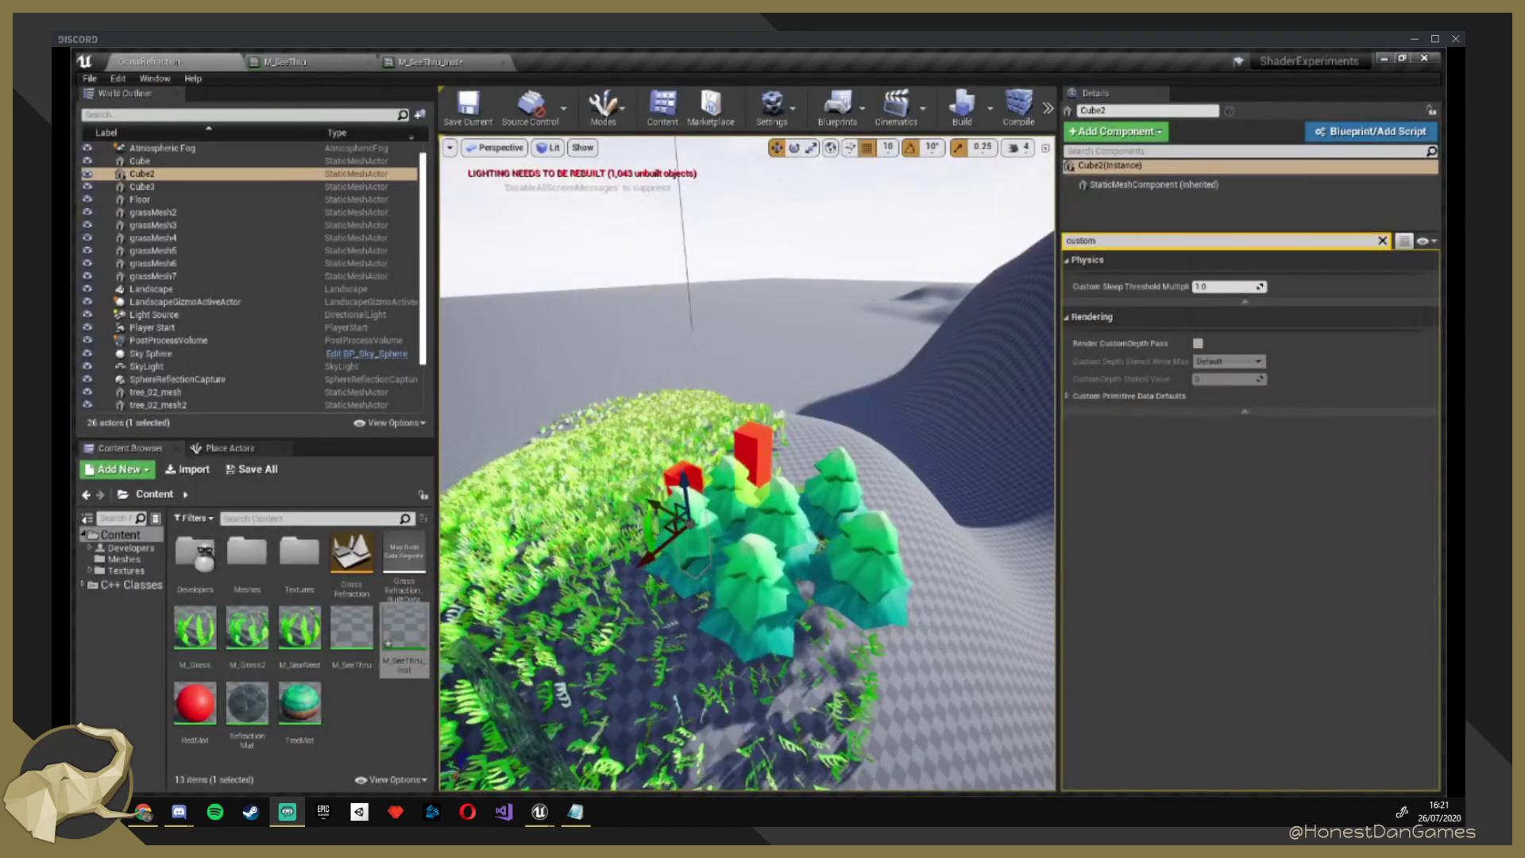
Select Cube3 in the level, then return to M_SeeThru and review the Draw Mask group with its Range and Multiply nodes.
{"action": "left_click", "coordinate": [752, 451]}
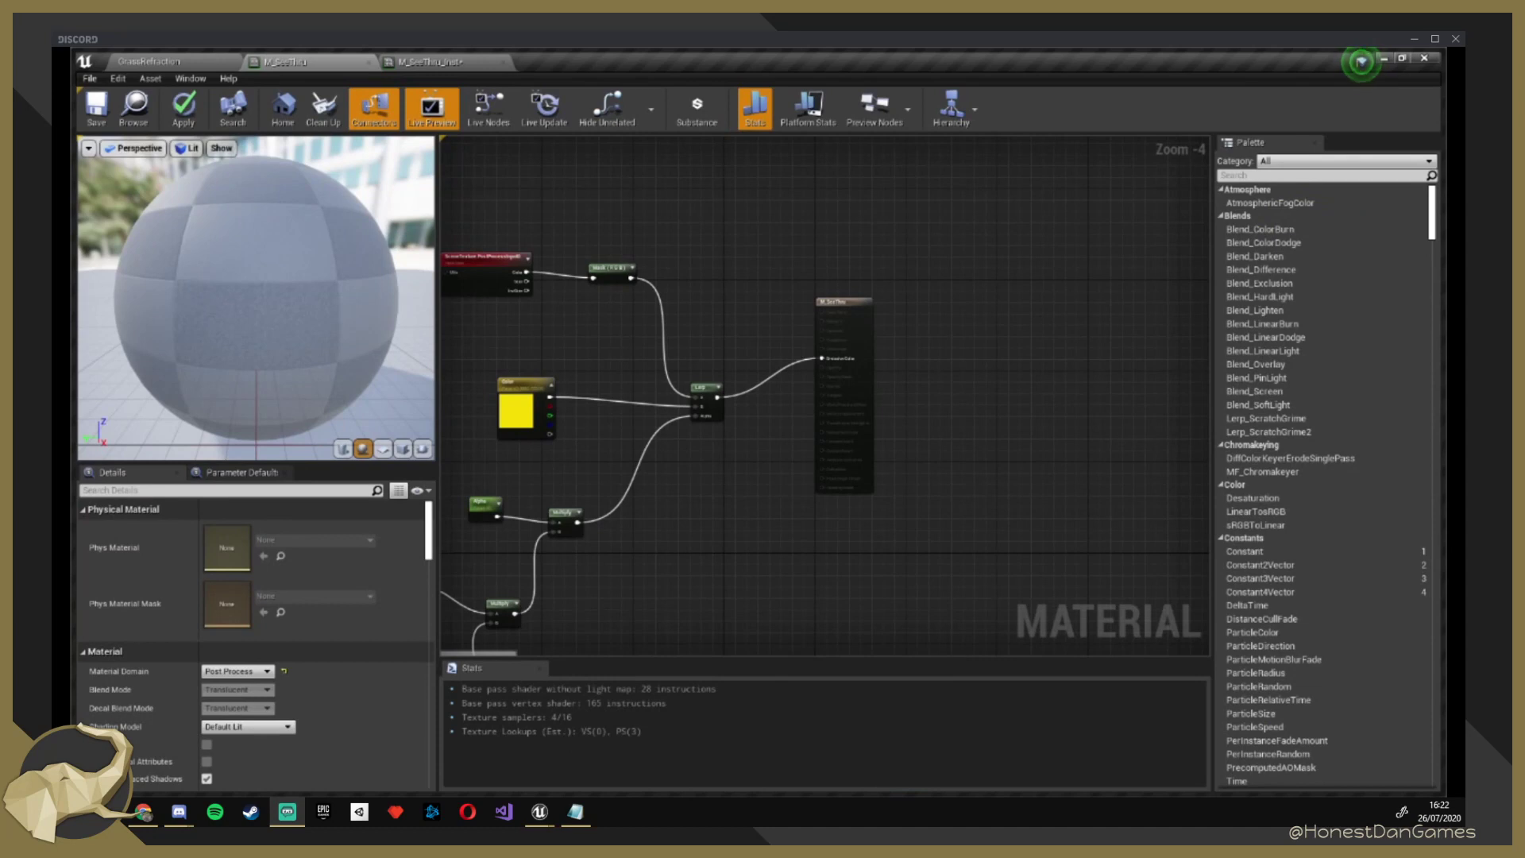
{"action": "mouse_move", "coordinate": [514, 370]}
{"action": "right_mouse_down"}
{"action": "mouse_move", "coordinate": [864, 204]}
{"action": "mouse_move", "coordinate": [831, 50]}
{"action": "right_mouse_up"}
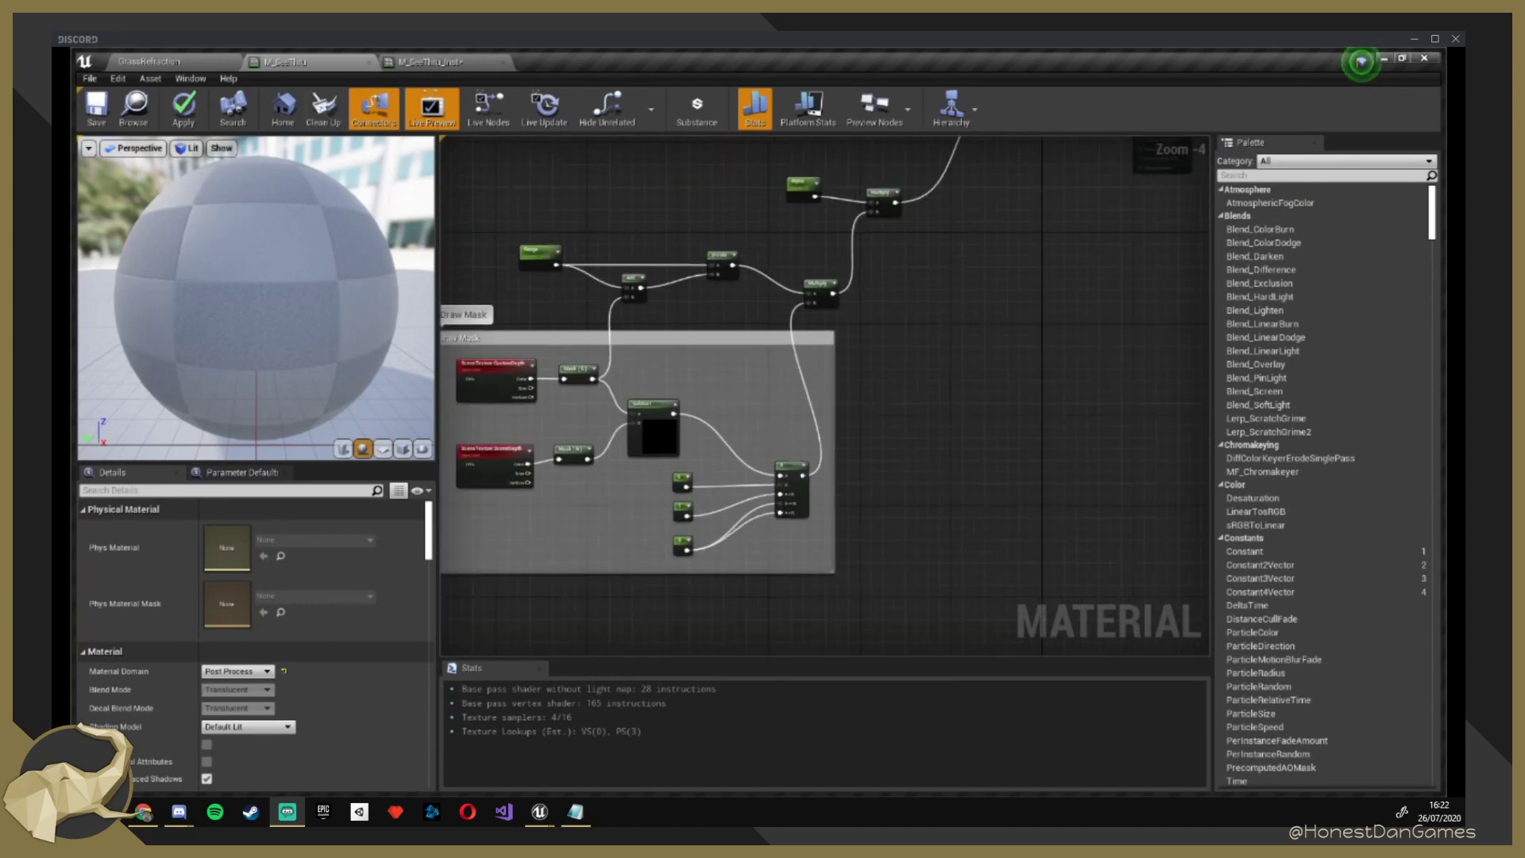
{"action": "mouse_move", "coordinate": [898, 414]}
{"action": "right_mouse_down"}
{"action": "mouse_move", "coordinate": [949, 374]}
{"action": "mouse_move", "coordinate": [999, 388]}
{"action": "right_mouse_up"}
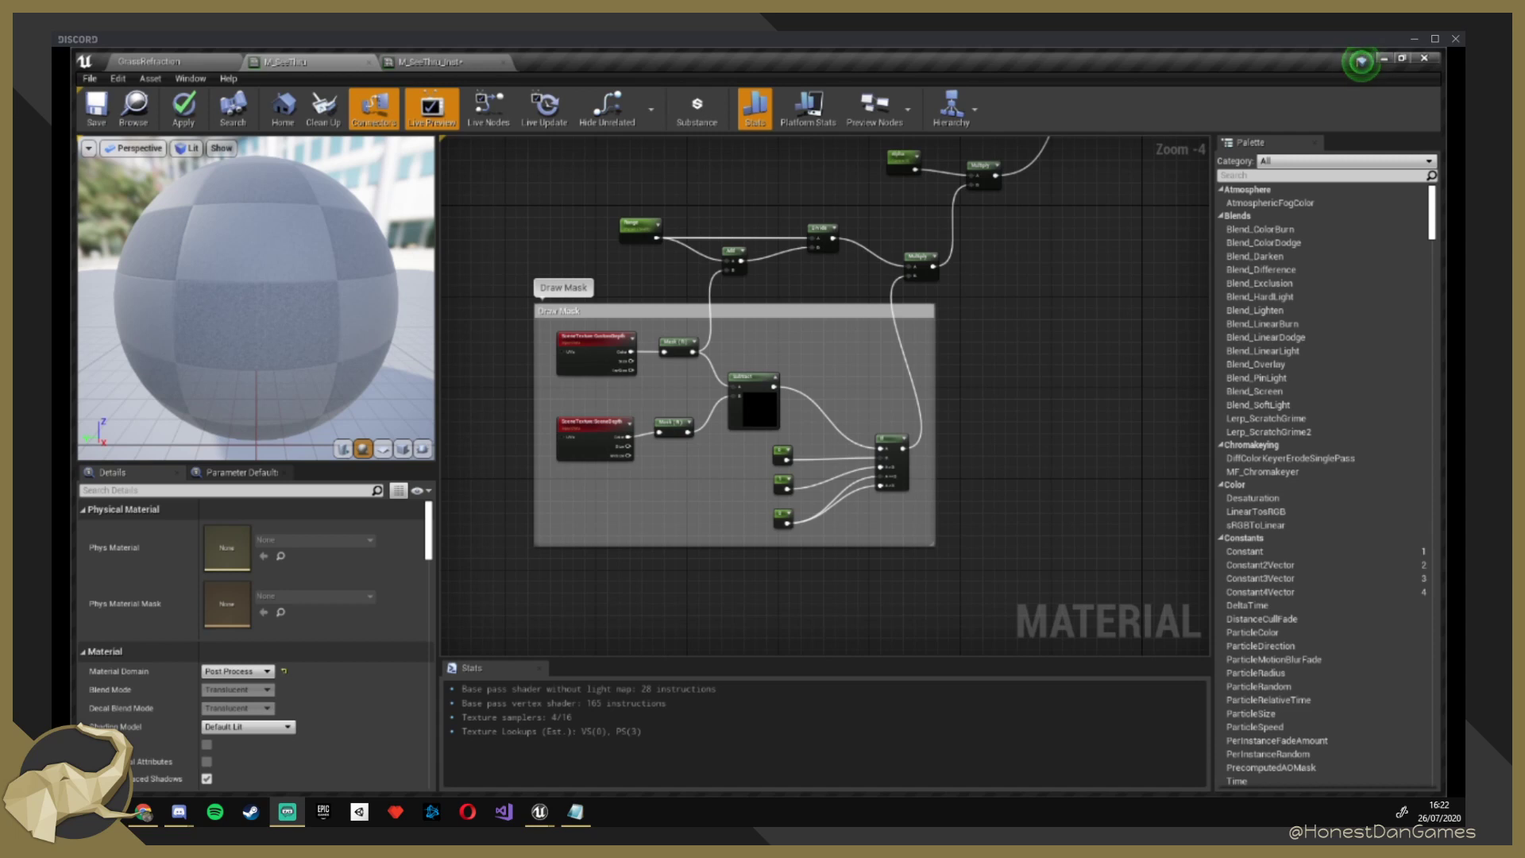
{"action": "right_click_drag", "start_coordinate": [1115, 365], "coordinate": [1131, 439]}
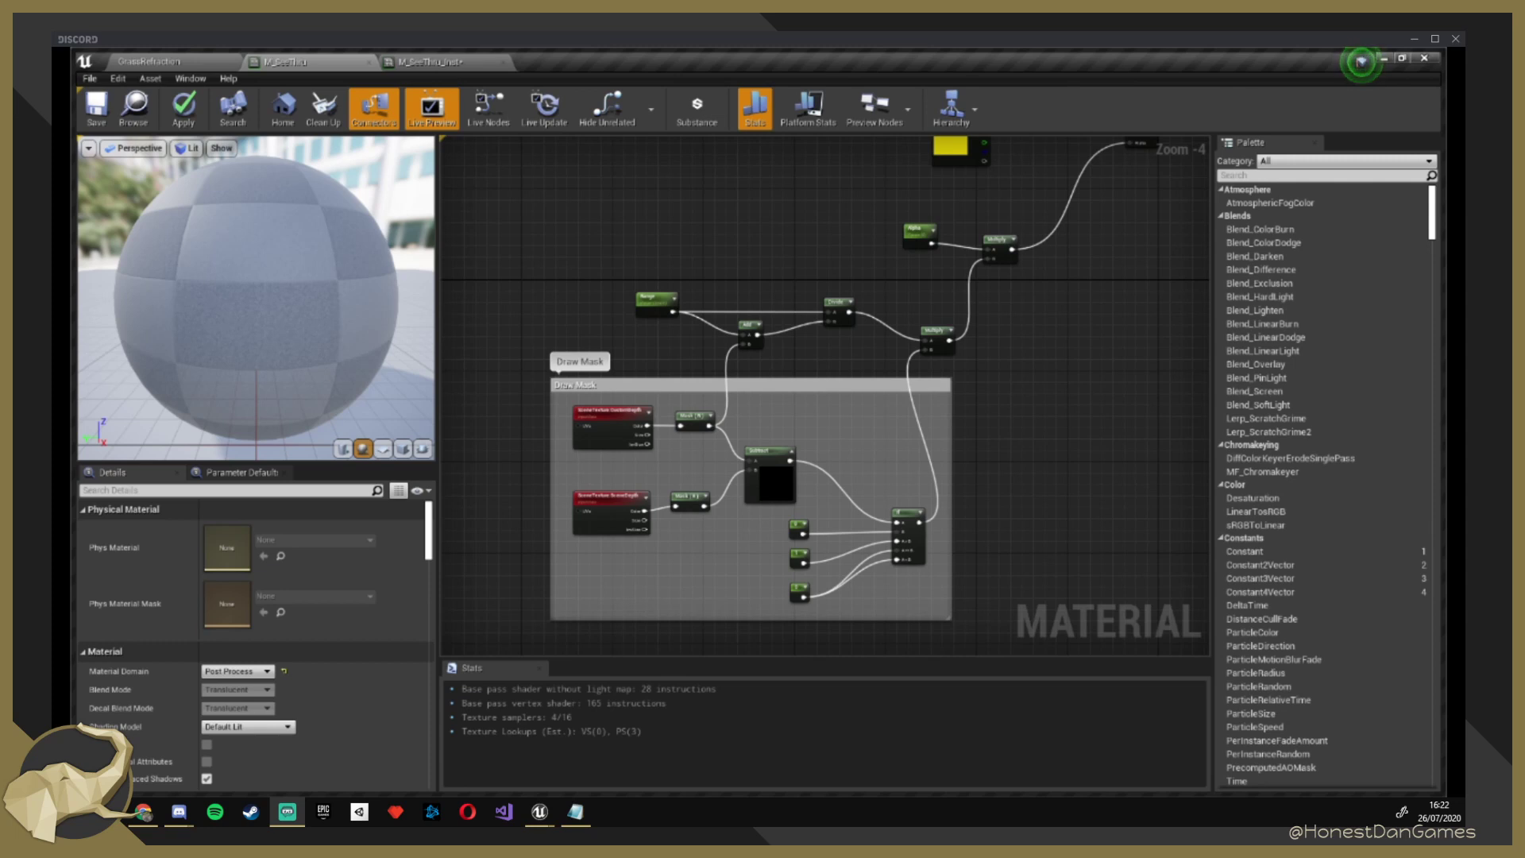
Show the level in the Scene Depth view, disable Render CustomDepth Pass on Cube3 and select the landscape instead.
{"action": "key", "text": "ctrl+Tab"}
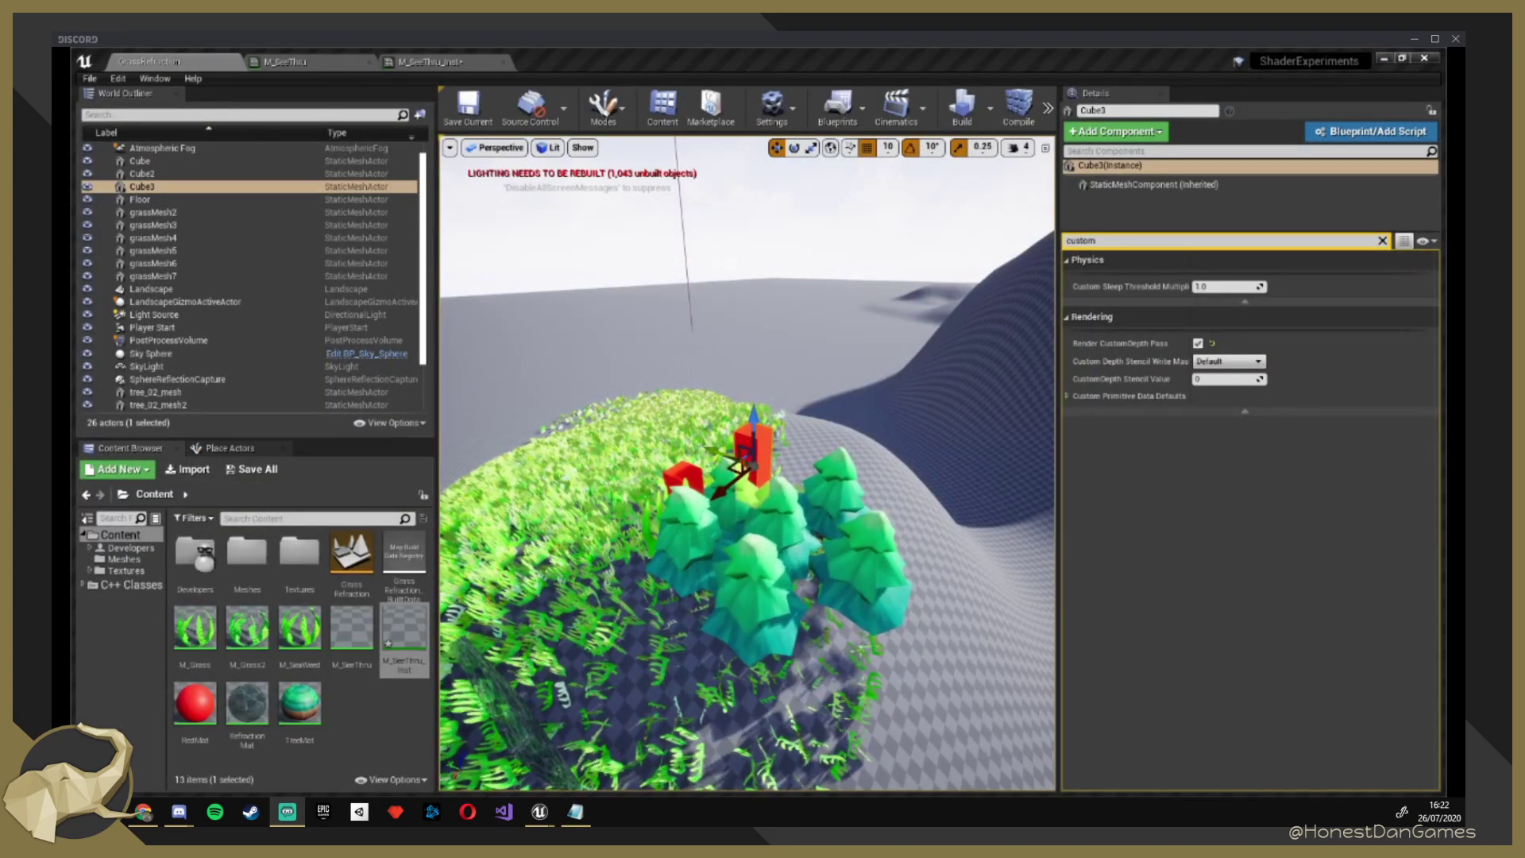
{"action": "key", "text": "alt+4"}
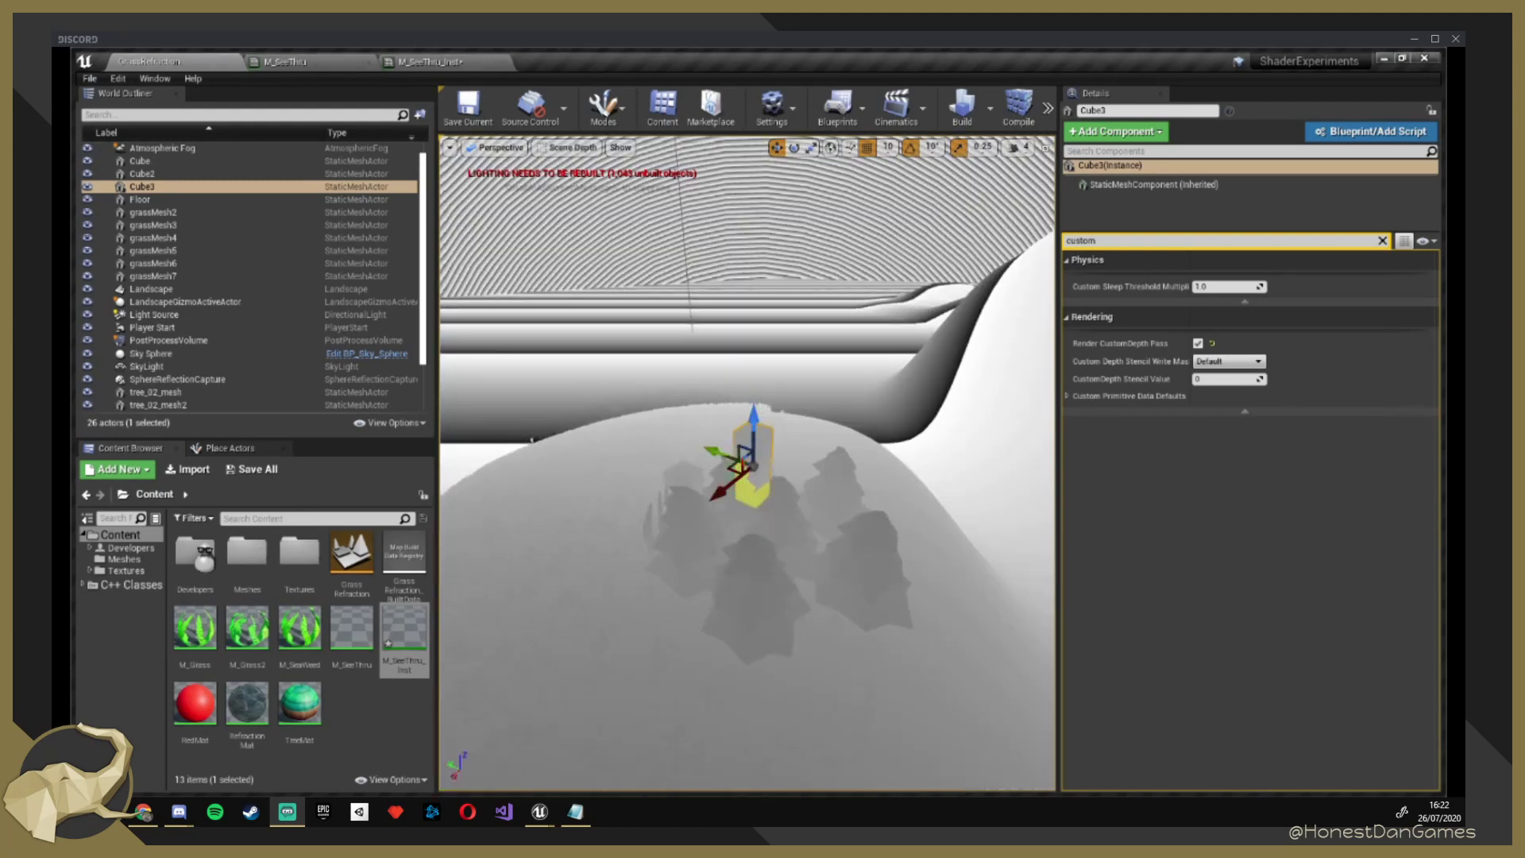
{"action": "left_click", "coordinate": [1198, 343]}
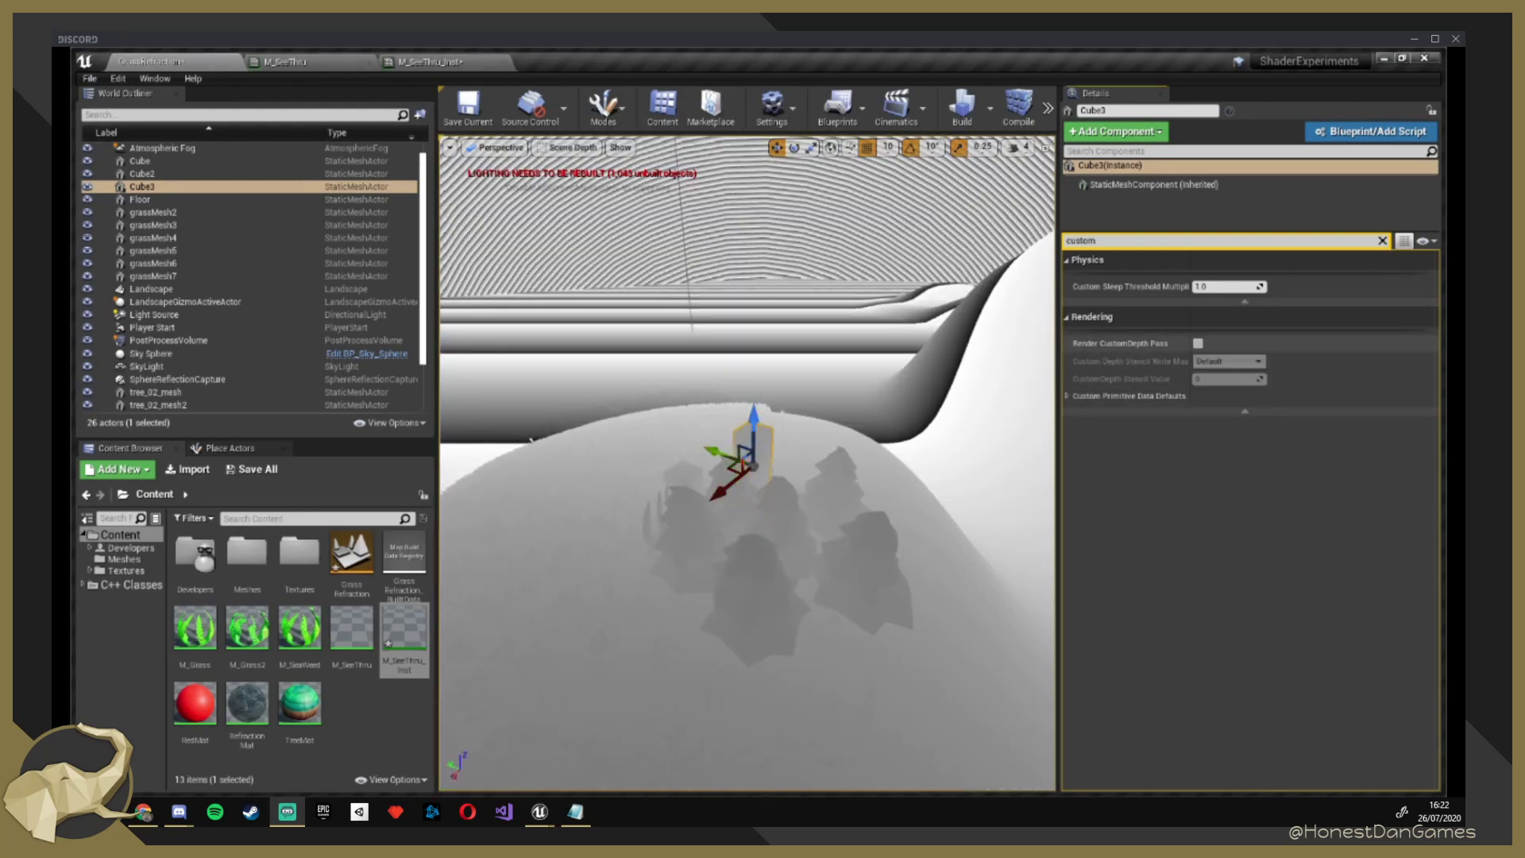
{"action": "left_click", "coordinate": [533, 477]}
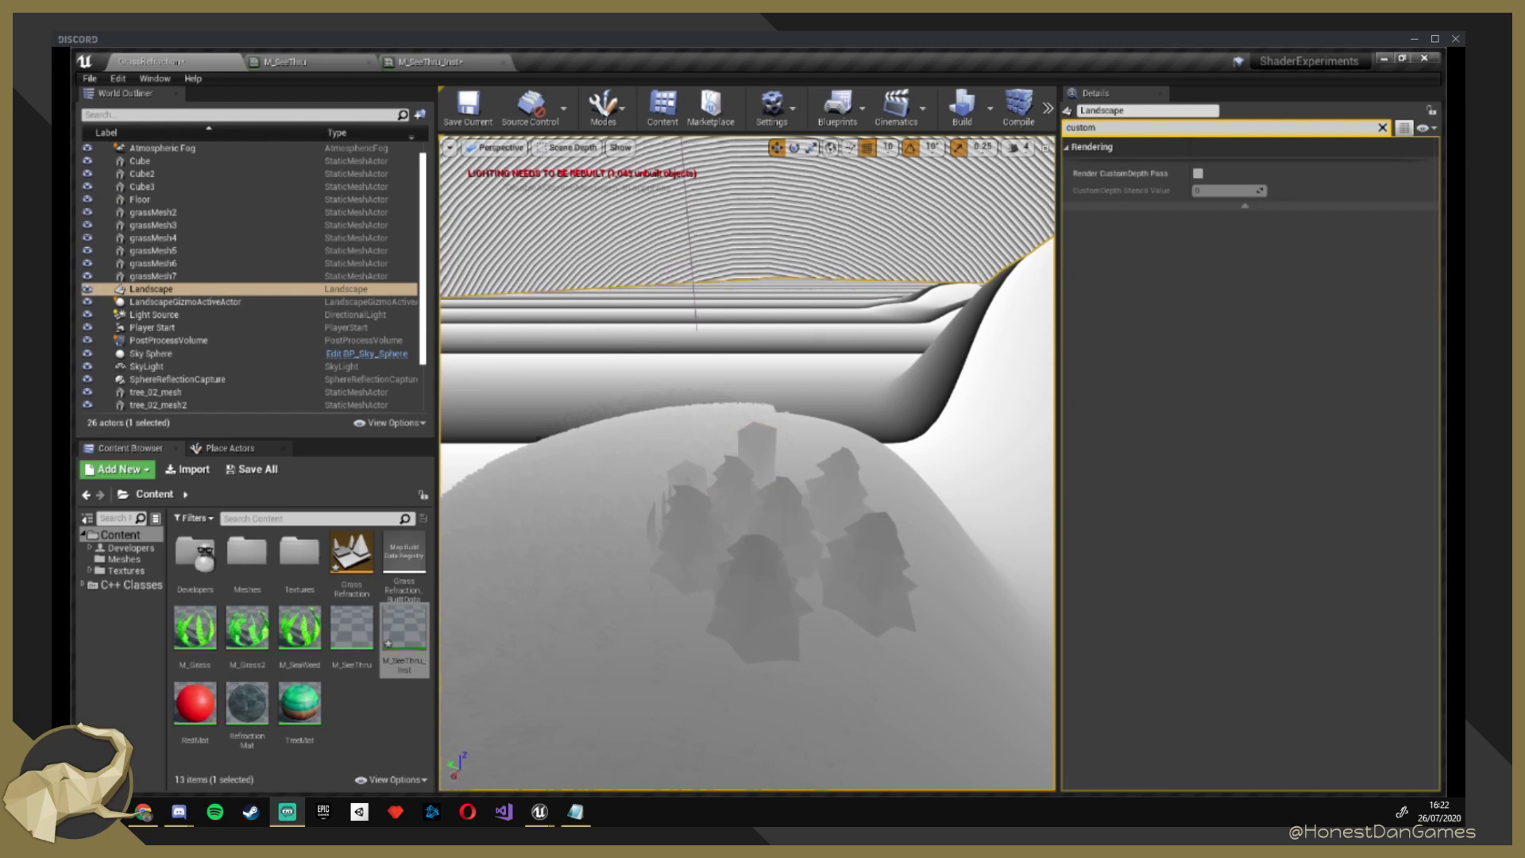
Examine how the scene depth shading of the trees and cubes changes as the camera moves nearer and farther.
{"action": "right_click_drag", "start_coordinate": [746, 463], "coordinate": [778, 433]}
{"action": "key", "text": "w"}
{"action": "key", "text": "s"}
{"action": "key", "text": "w"}
{"action": "key", "text": "s"}
{"action": "key", "text": "w"}
{"action": "key", "text": "s"}
{"action": "key", "text": "w"}
{"action": "key", "text": "s"}
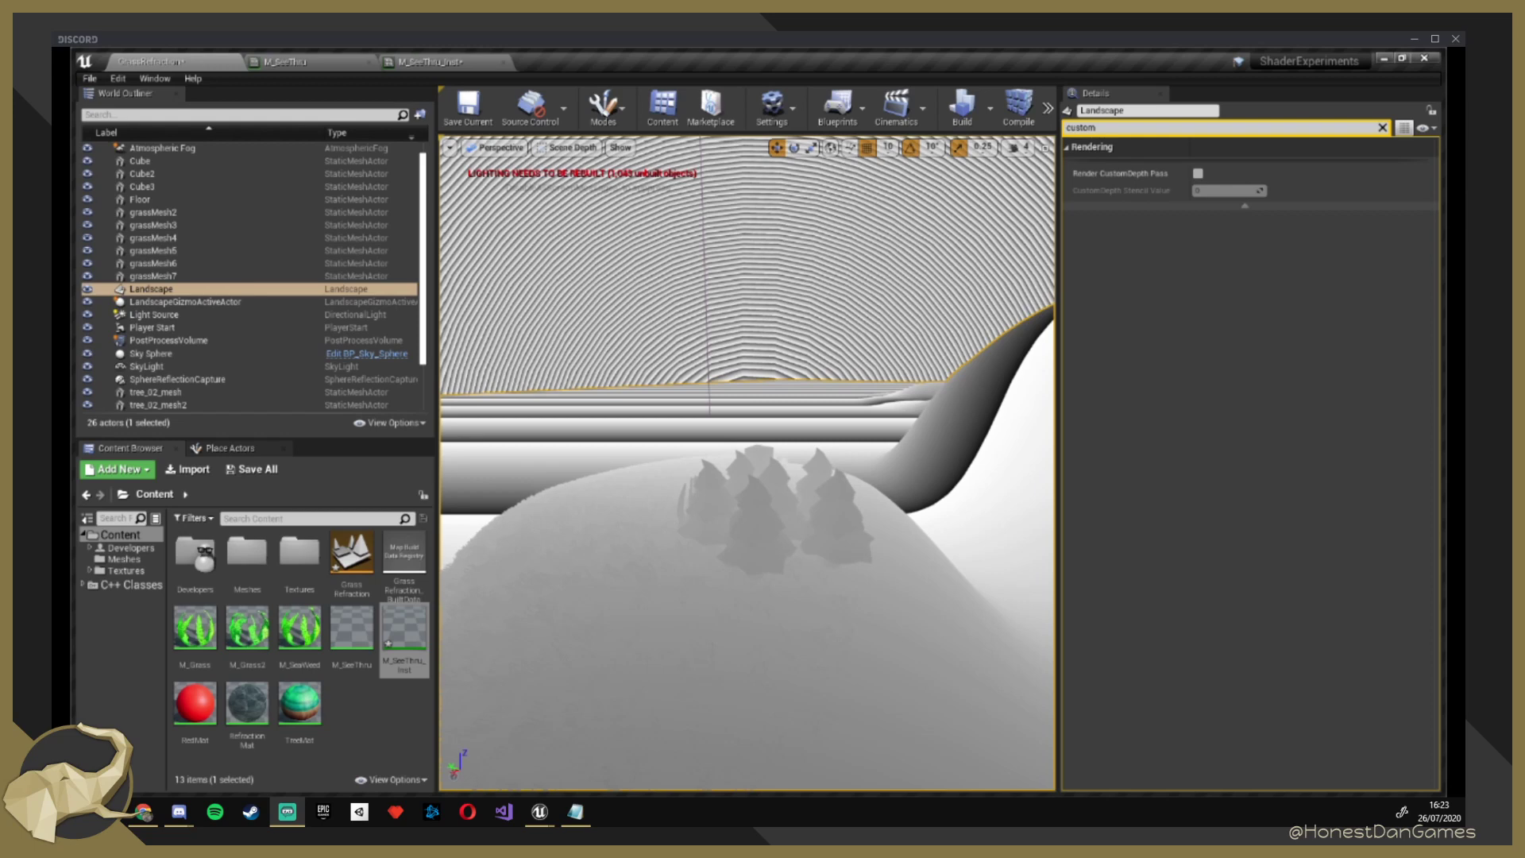
{"action": "scroll", "coordinate": [747, 462], "scroll_direction": "down", "scroll_amount": 10}
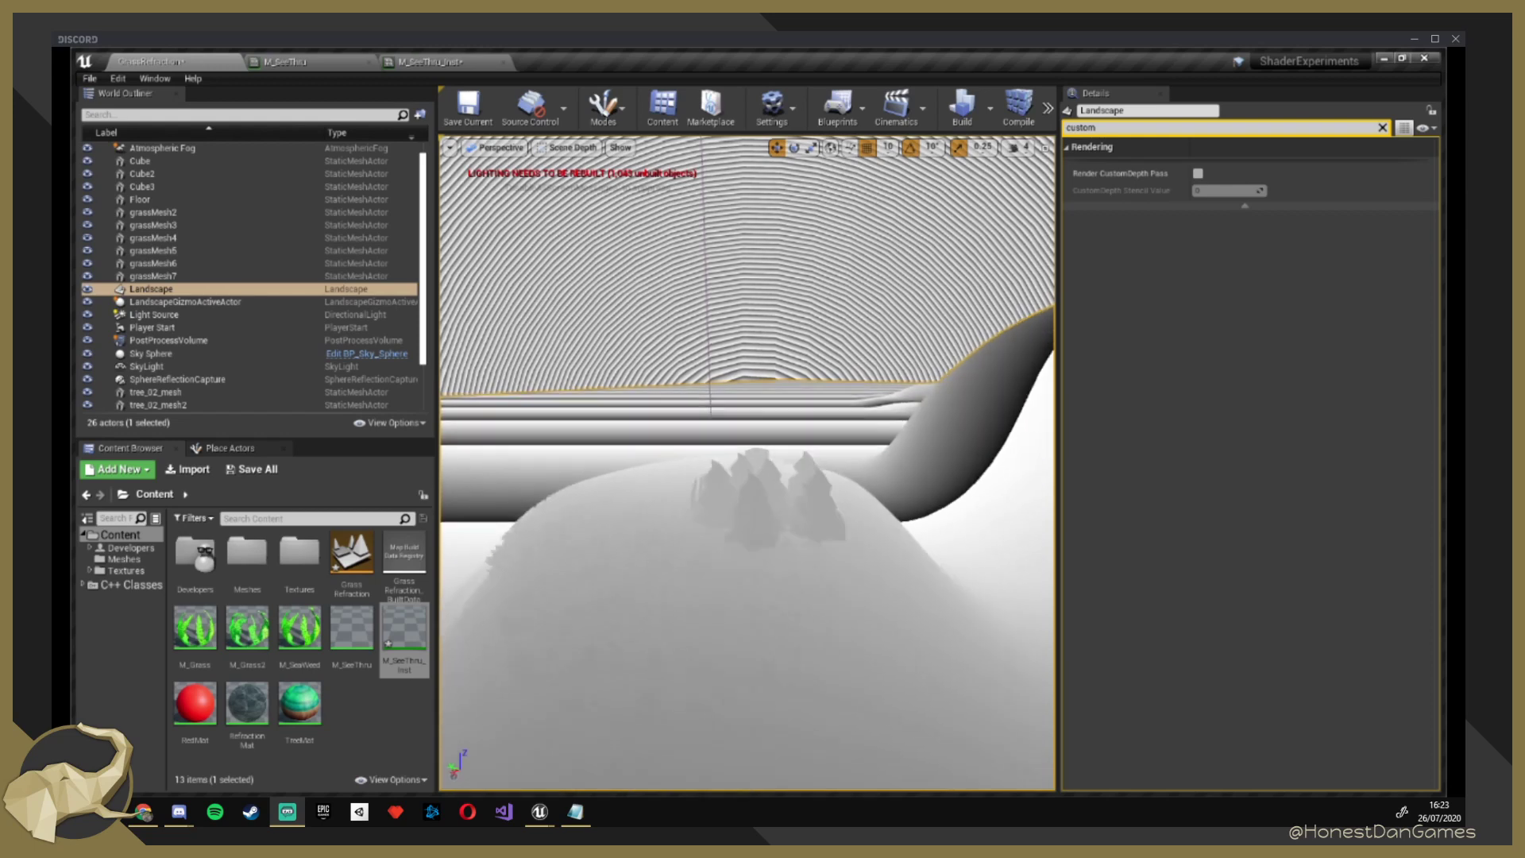
{"action": "scroll", "coordinate": [747, 463], "scroll_direction": "up", "scroll_amount": 10}
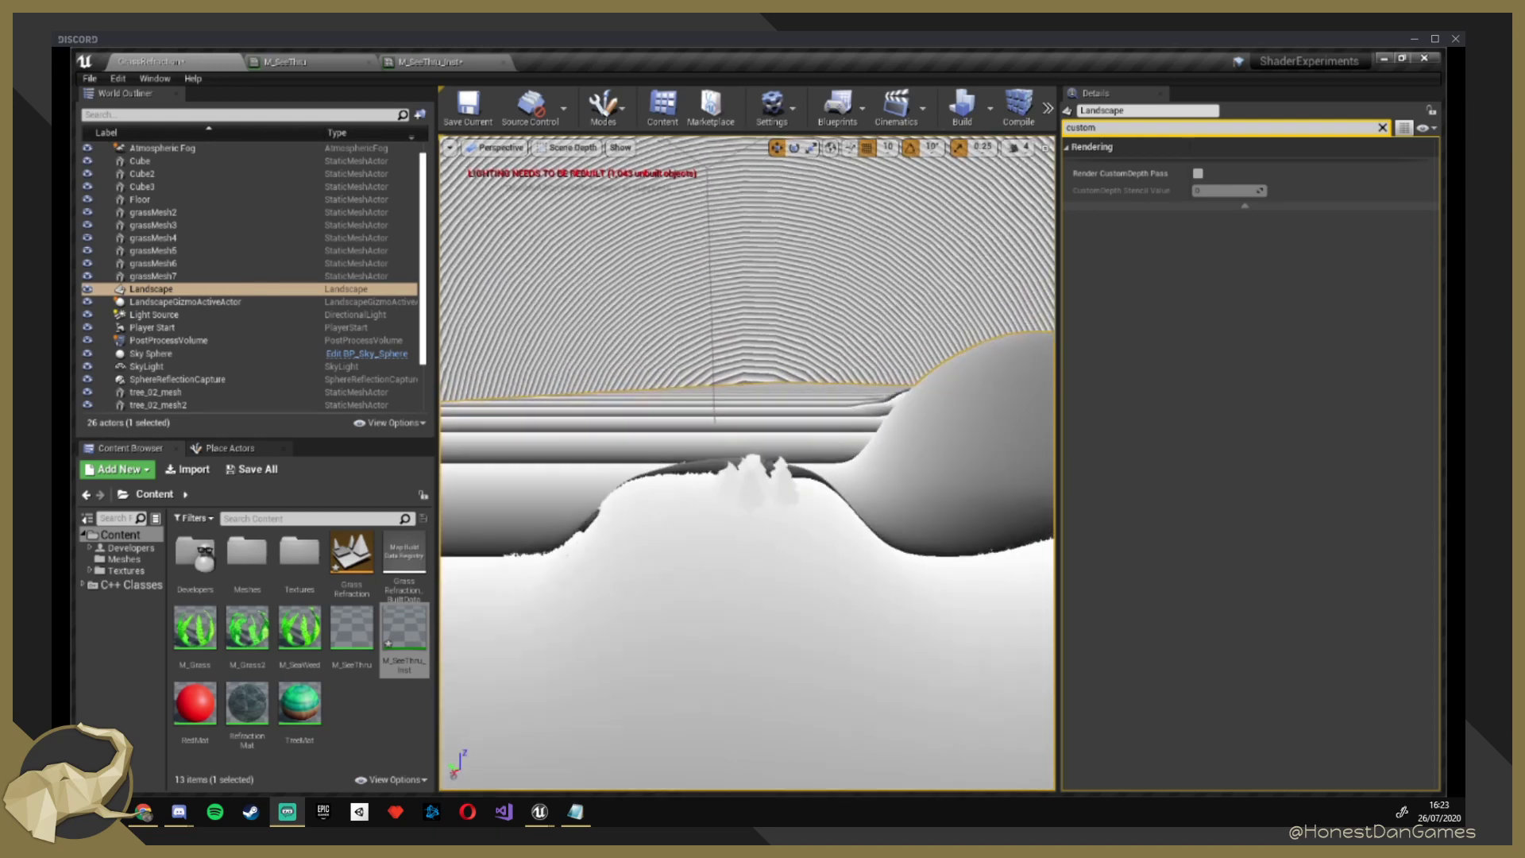
Compare the scene depth shading of the trees and cubes from directly overhead with the oblique view of the hill.
{"action": "key", "text": "s"}
{"action": "right_click_drag", "start_coordinate": [747, 462], "coordinate": [747, 698]}
{"action": "key", "text": "w"}
{"action": "key", "text": "s"}
{"action": "key", "text": "w"}
{"action": "key", "text": "s"}
{"action": "key", "text": "w"}
{"action": "key", "text": "s"}
{"action": "key", "text": "w"}
{"action": "key", "text": "s"}
{"action": "key", "text": "w"}
{"action": "key", "text": "s"}
{"action": "key", "text": "w"}
{"action": "key", "text": "w"}
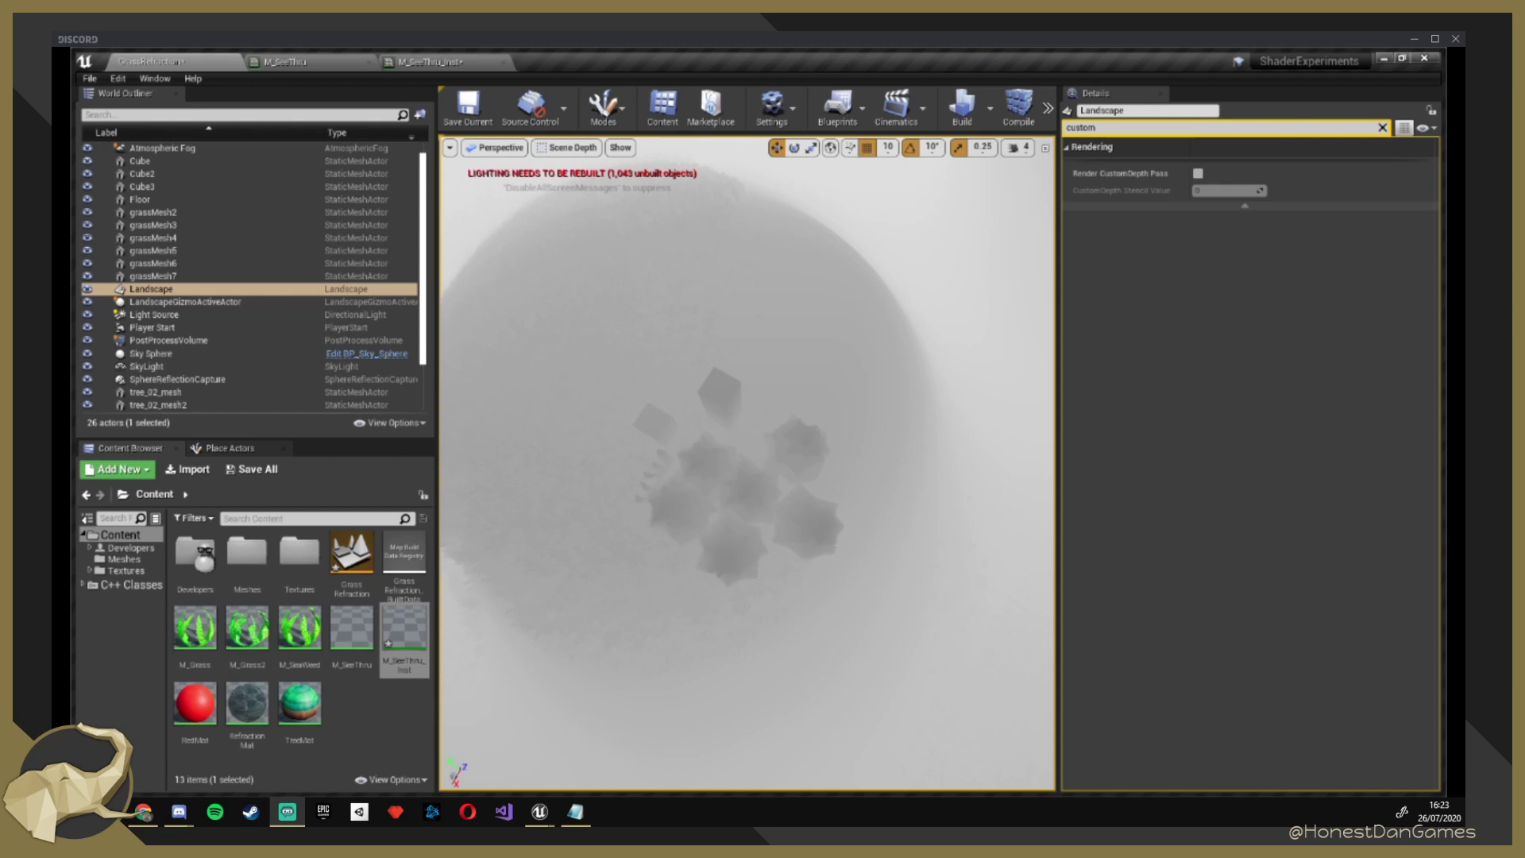
{"action": "right_click_drag", "start_coordinate": [747, 462], "coordinate": [772, 327]}
{"action": "key", "text": "s"}
{"action": "key", "text": "w"}
{"action": "key", "text": "w"}
{"action": "key", "text": "s"}
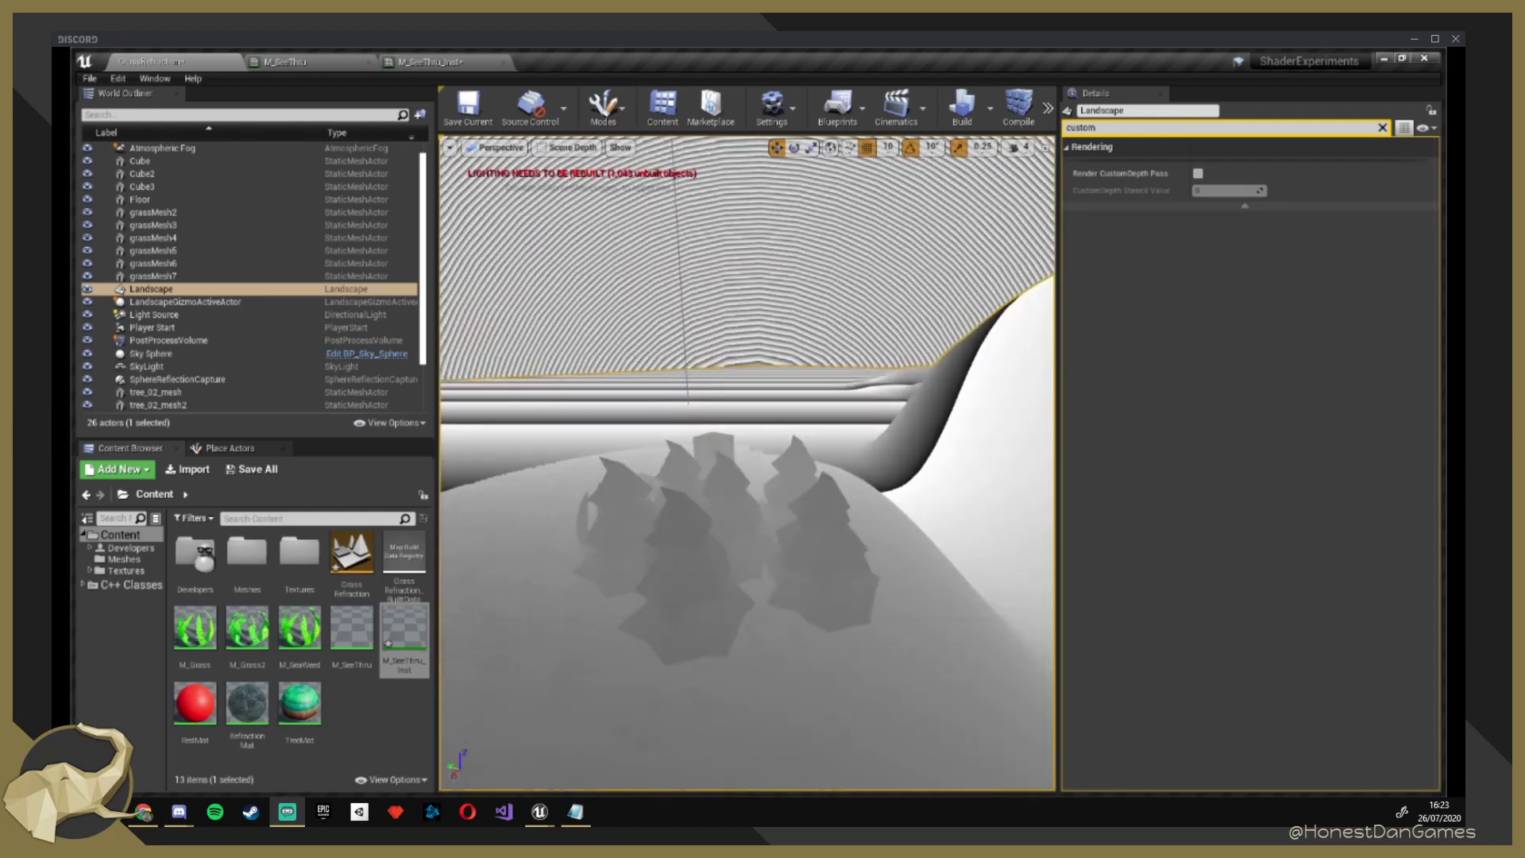
Return to M_SeeThru and examine how the CustomDepth and SceneDepth branches pass through Subtract into the If node.
{"action": "key", "text": "alt+4"}
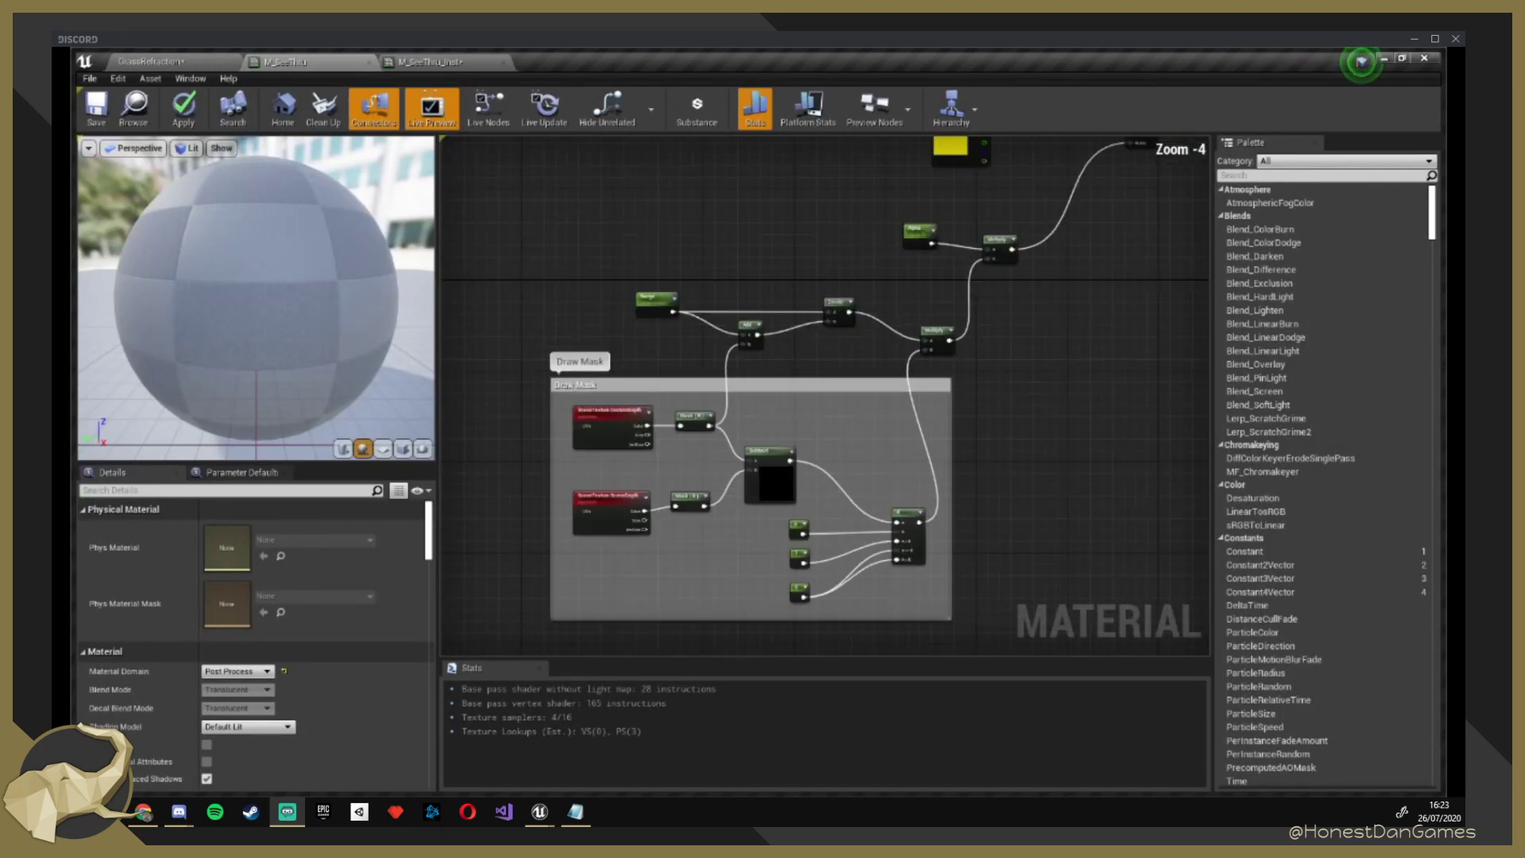
{"action": "right_click_drag", "start_coordinate": [1068, 538], "coordinate": [1024, 421]}
{"action": "scroll", "coordinate": [1024, 421], "scroll_direction": "up", "scroll_amount": 2}
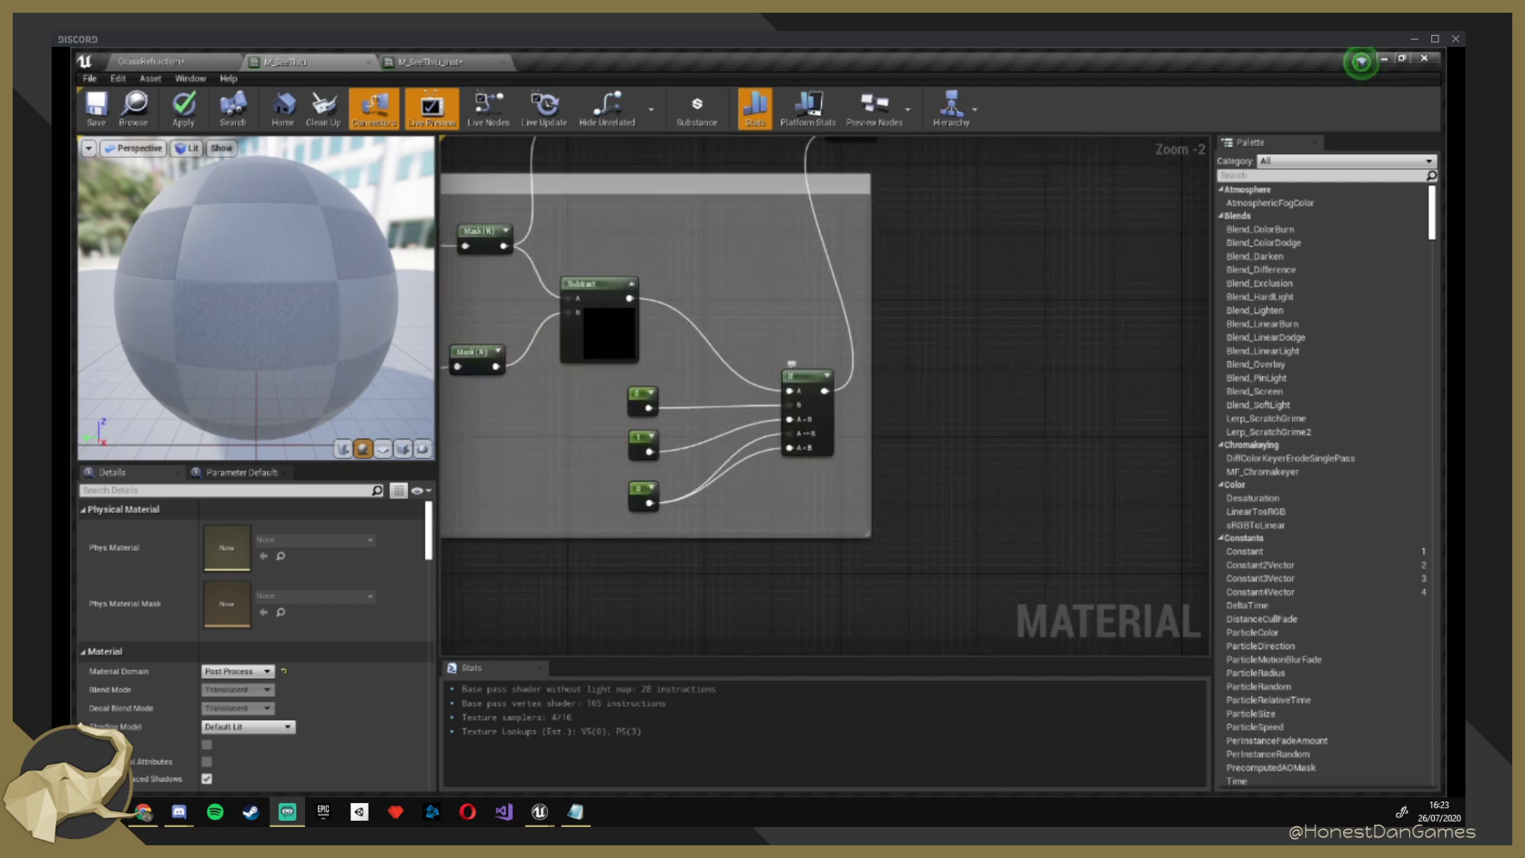
{"action": "right_click_drag", "start_coordinate": [963, 357], "coordinate": [1060, 395]}
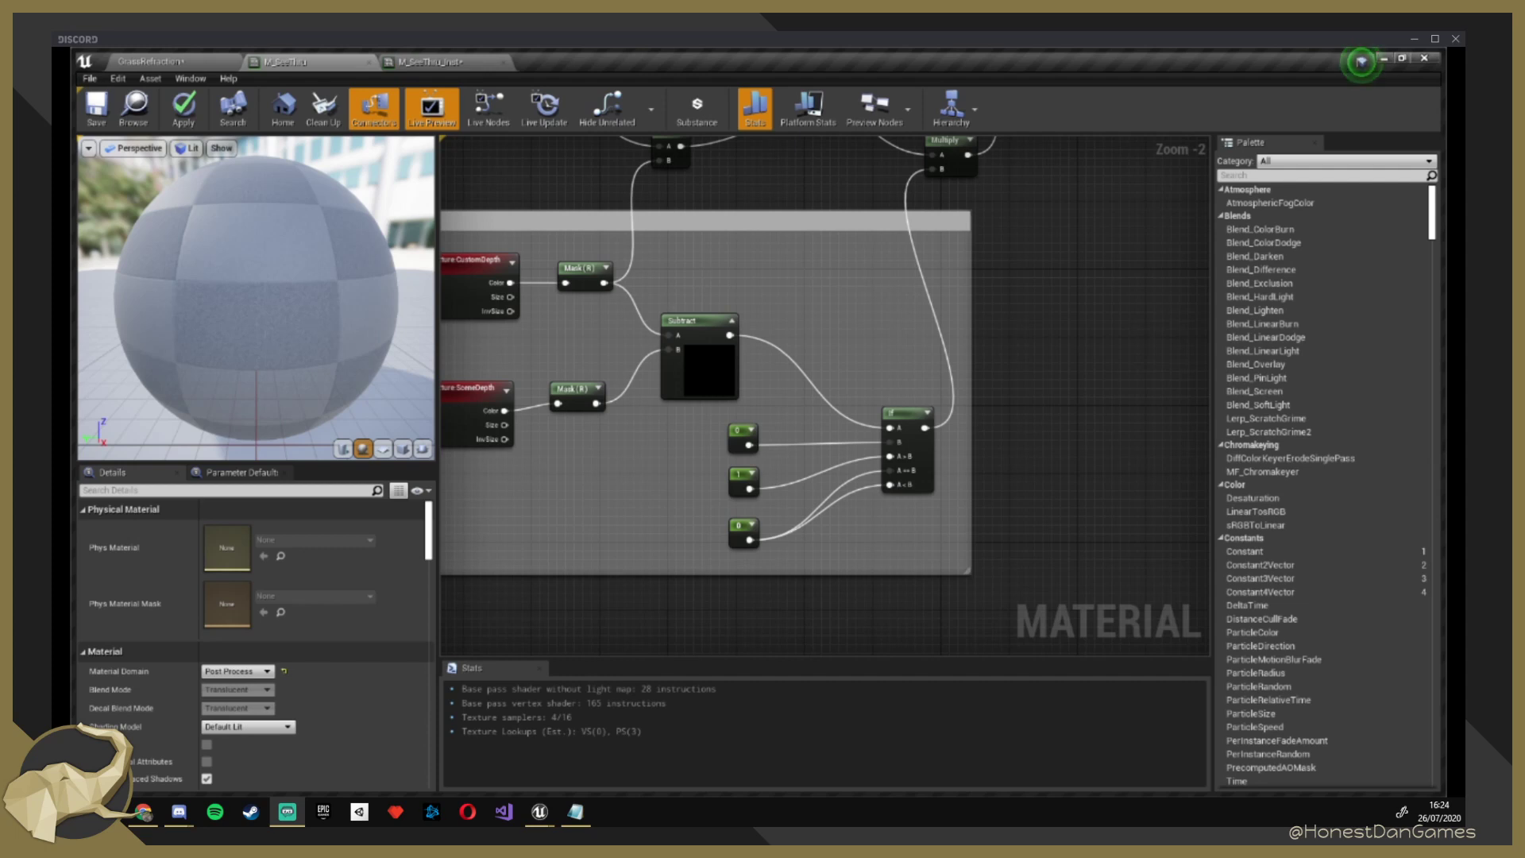
{"action": "right_click_drag", "start_coordinate": [1084, 287], "coordinate": [1107, 323]}
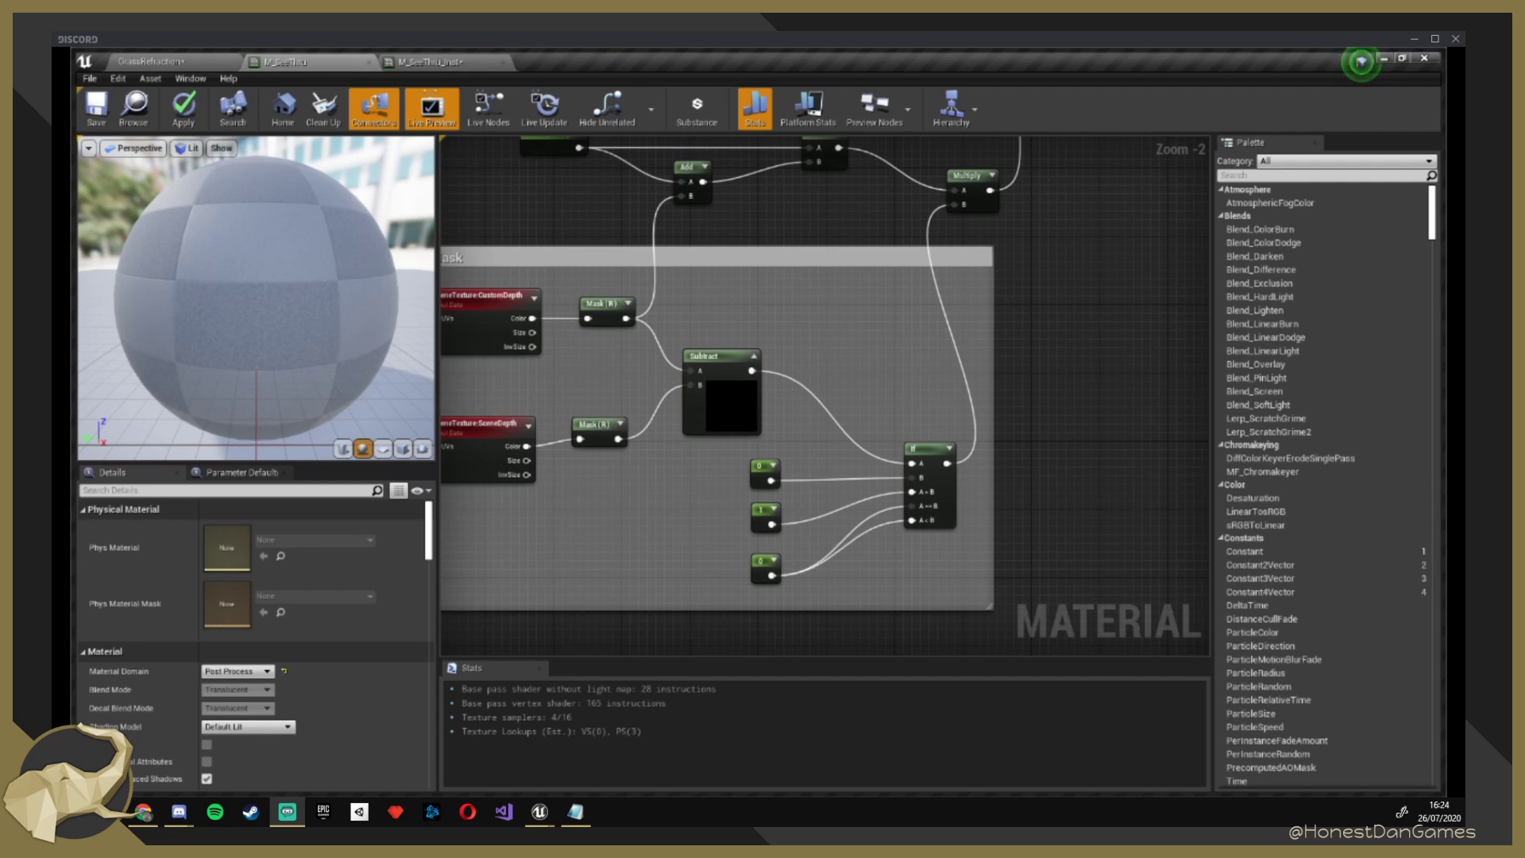
Show the level in the Custom Depth view, enable Render CustomDepth Pass on Cube3, then deselect it and clear the property filter.
{"action": "mouse_move", "coordinate": [578, 381]}
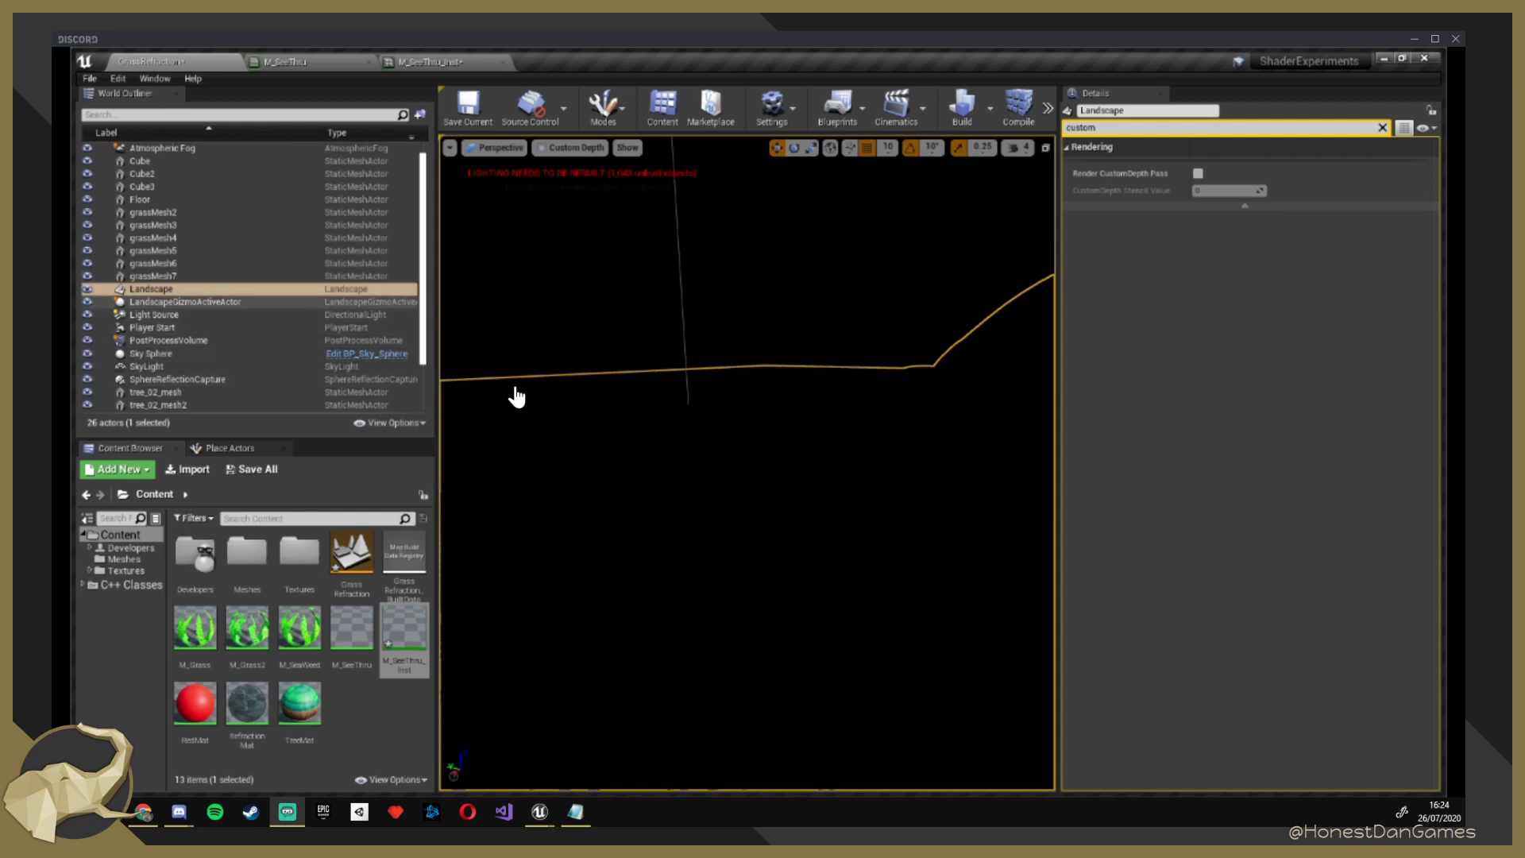
{"action": "scroll", "coordinate": [250, 275], "scroll_direction": "down", "scroll_amount": 3}
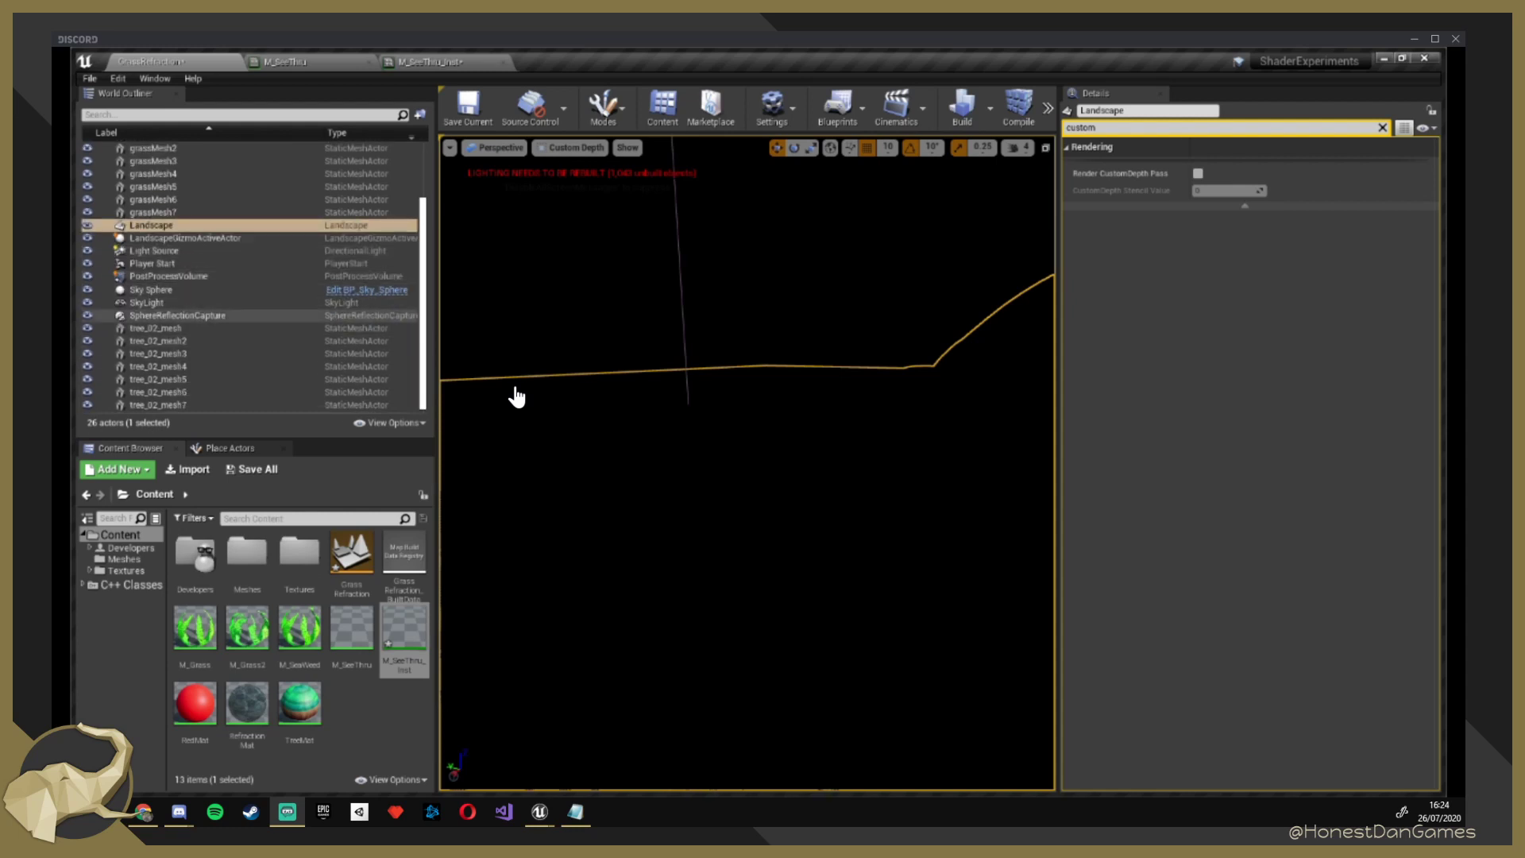
{"action": "scroll", "coordinate": [250, 277], "scroll_direction": "up", "scroll_amount": 3}
{"action": "scroll", "coordinate": [250, 242], "scroll_direction": "up", "scroll_amount": 1}
{"action": "left_click", "coordinate": [250, 185]}
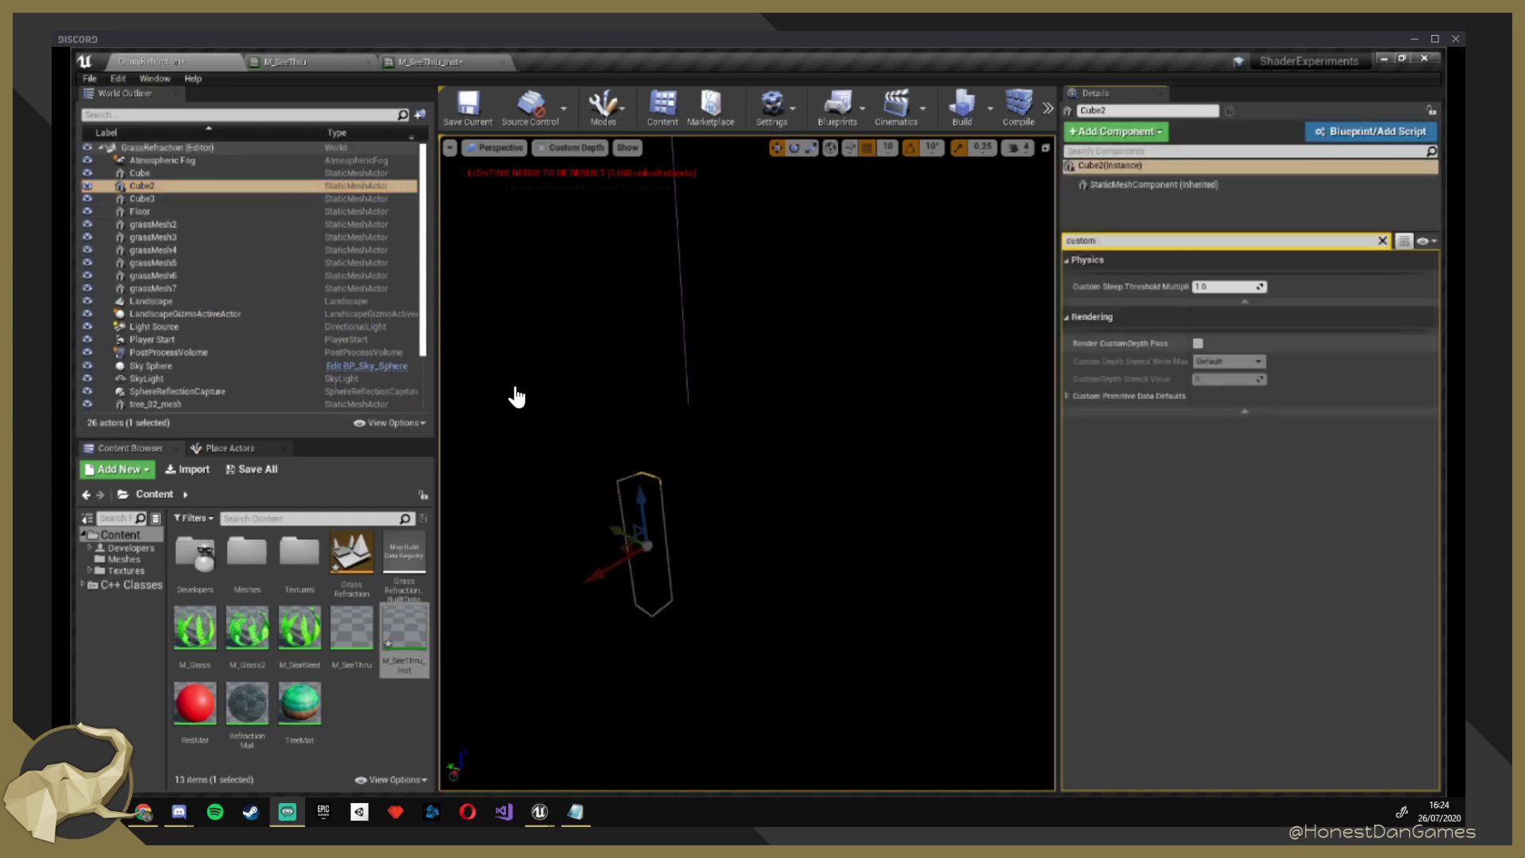
{"action": "key", "text": "Down"}
{"action": "key", "text": "f"}
{"action": "left_click", "coordinate": [1198, 344]}
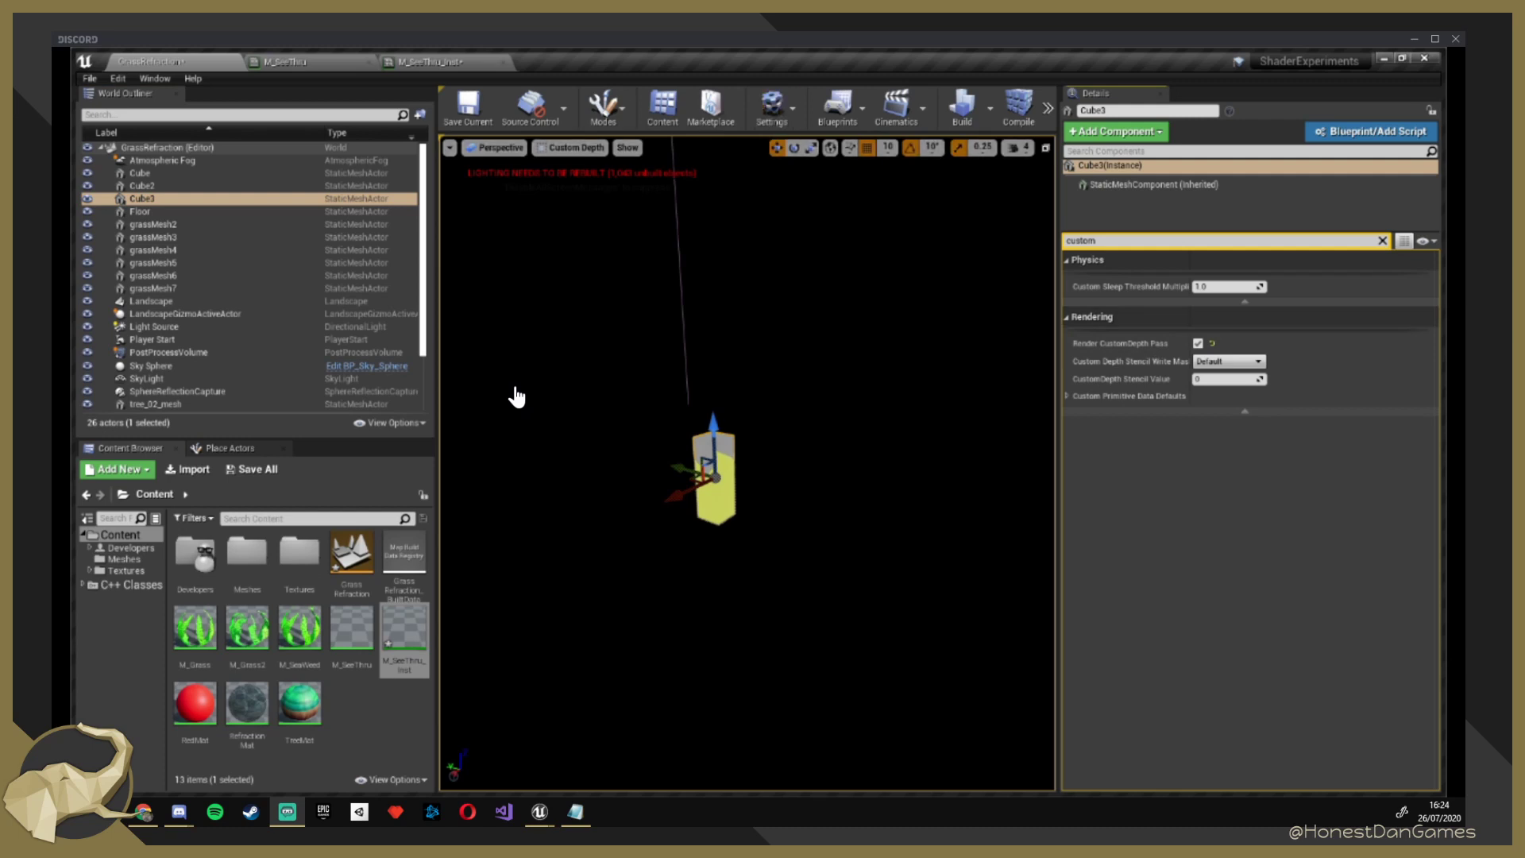
{"action": "left_click", "coordinate": [516, 397]}
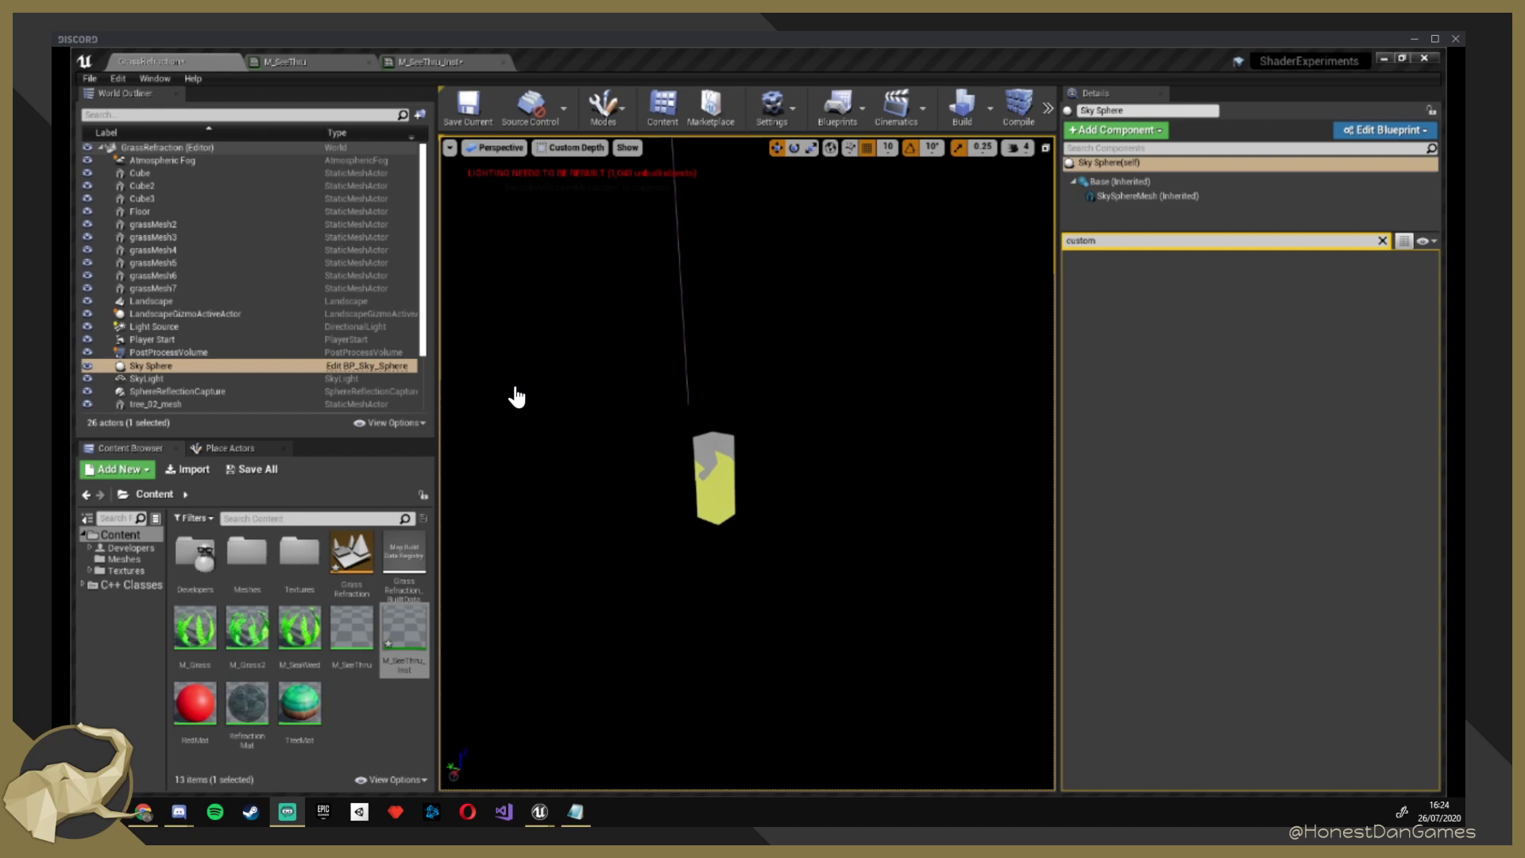
{"action": "key", "text": "Escape"}
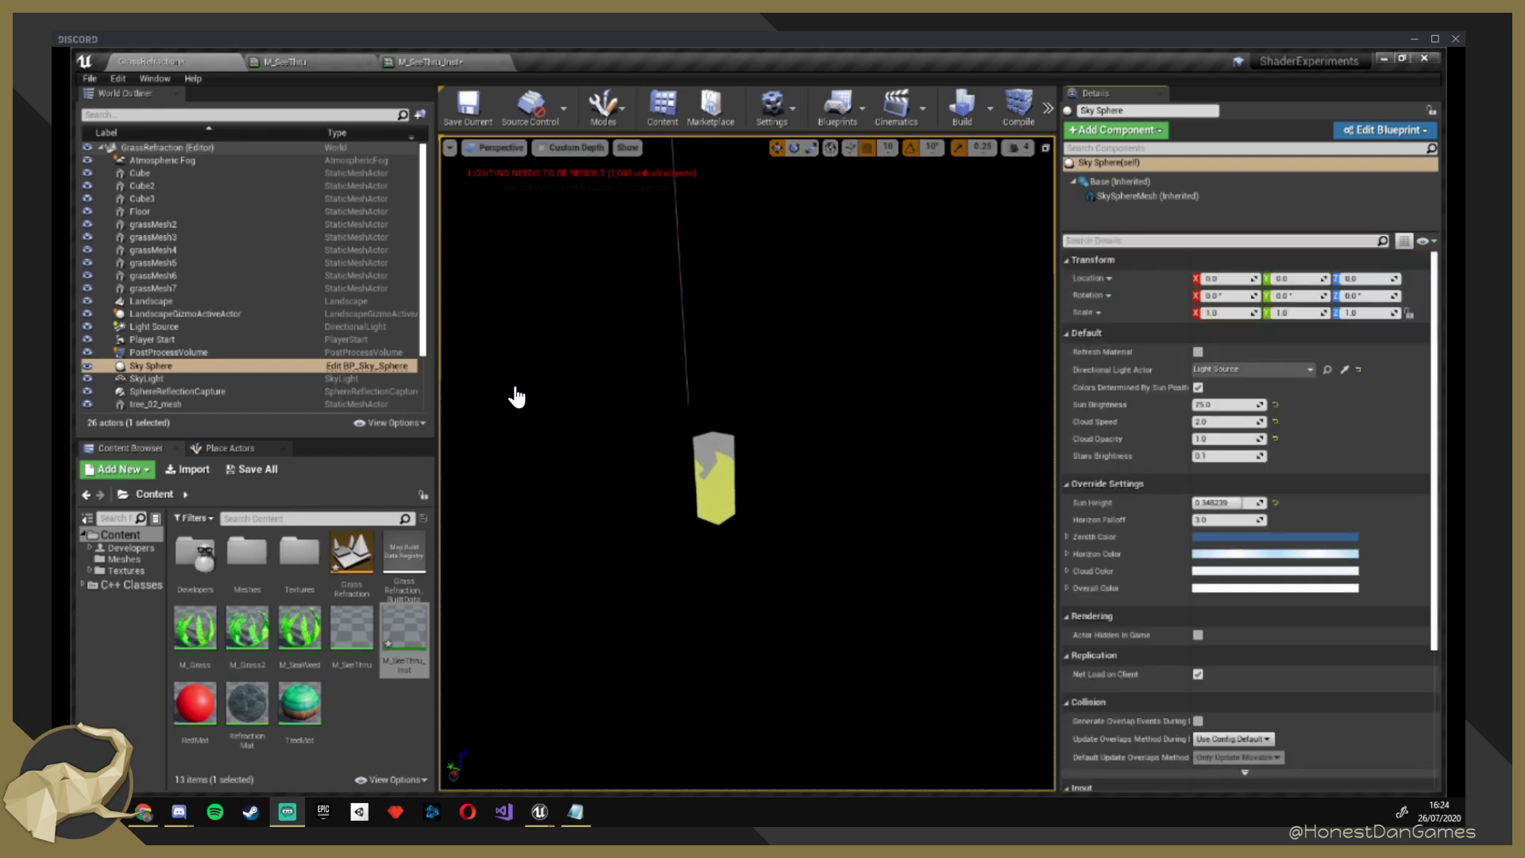
Switch the level view to Lit and examine the highlighted cube behind the trees at close range.
{"action": "scroll", "coordinate": [1249, 519], "scroll_direction": "down", "scroll_amount": 5}
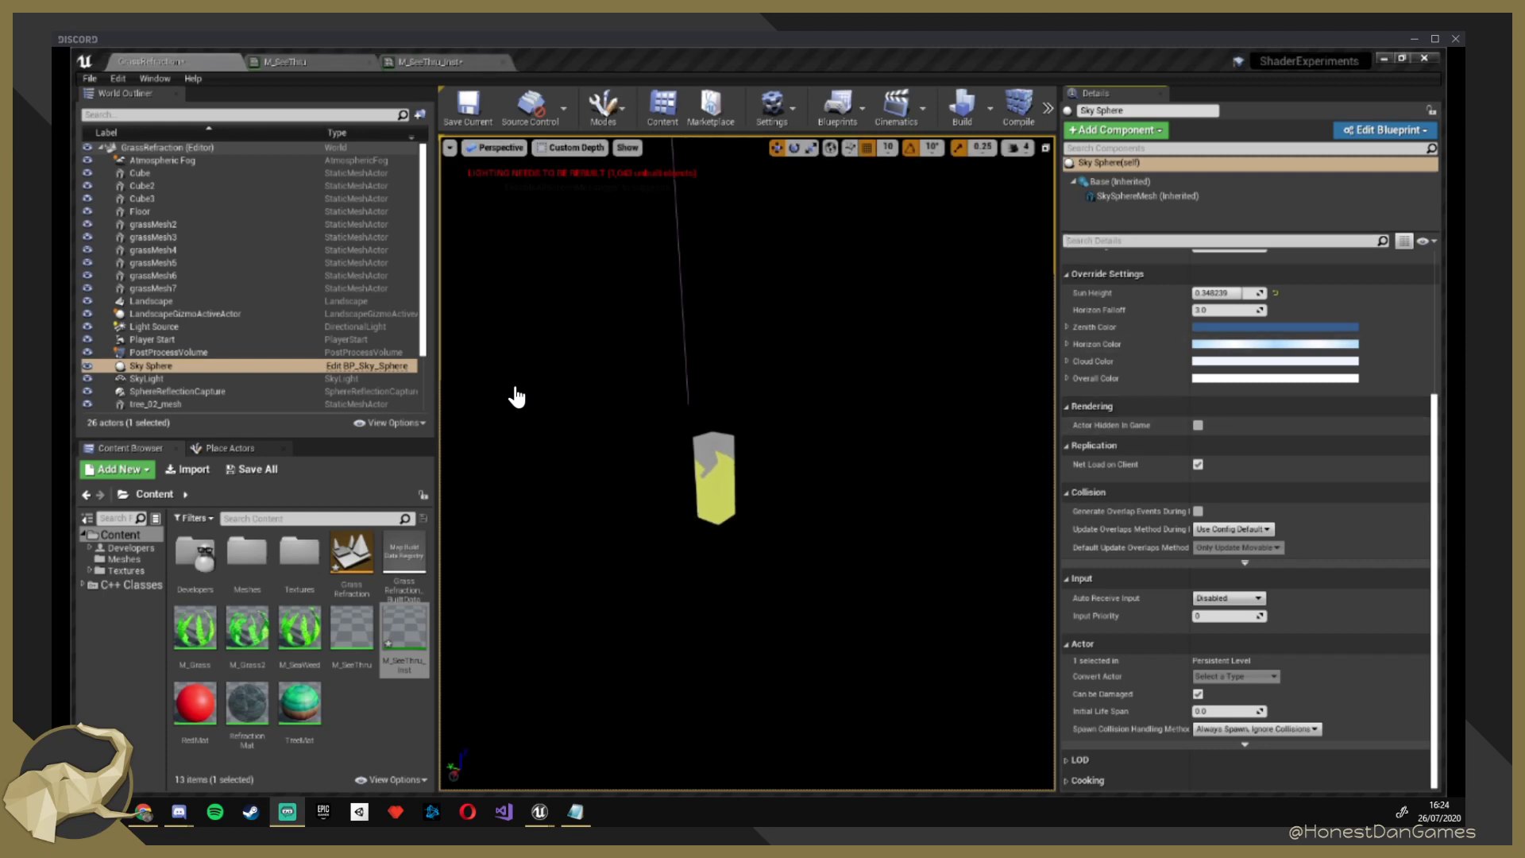
{"action": "key", "text": "alt+4"}
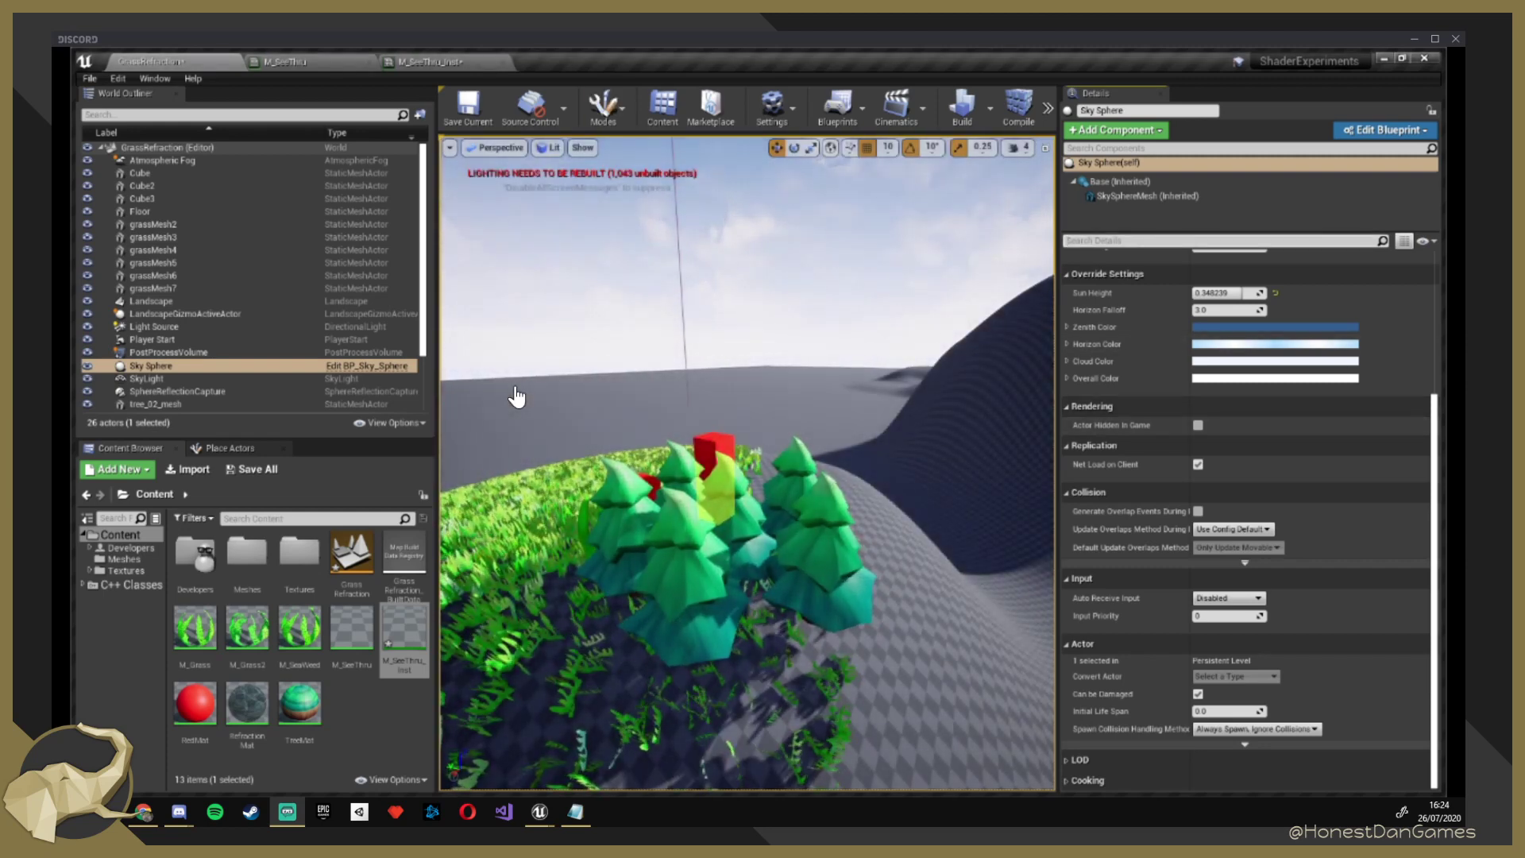
{"action": "key", "text": "f"}
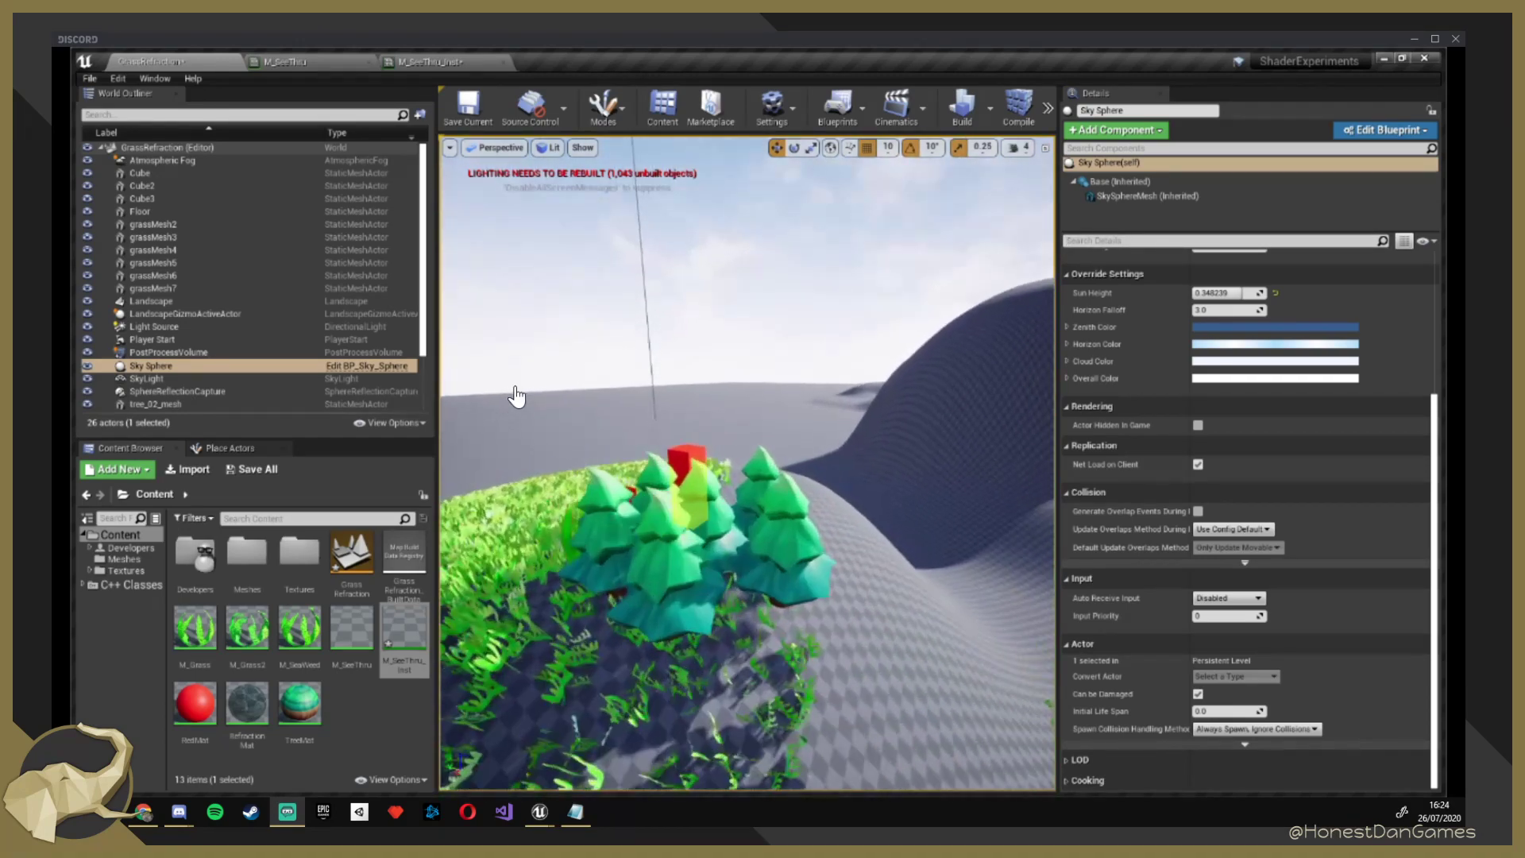
{"action": "scroll", "coordinate": [516, 395], "scroll_direction": "up", "scroll_amount": 4}
{"action": "scroll", "coordinate": [516, 395], "scroll_direction": "down", "scroll_amount": 3}
{"action": "scroll", "coordinate": [516, 396], "scroll_direction": "up", "scroll_amount": 5}
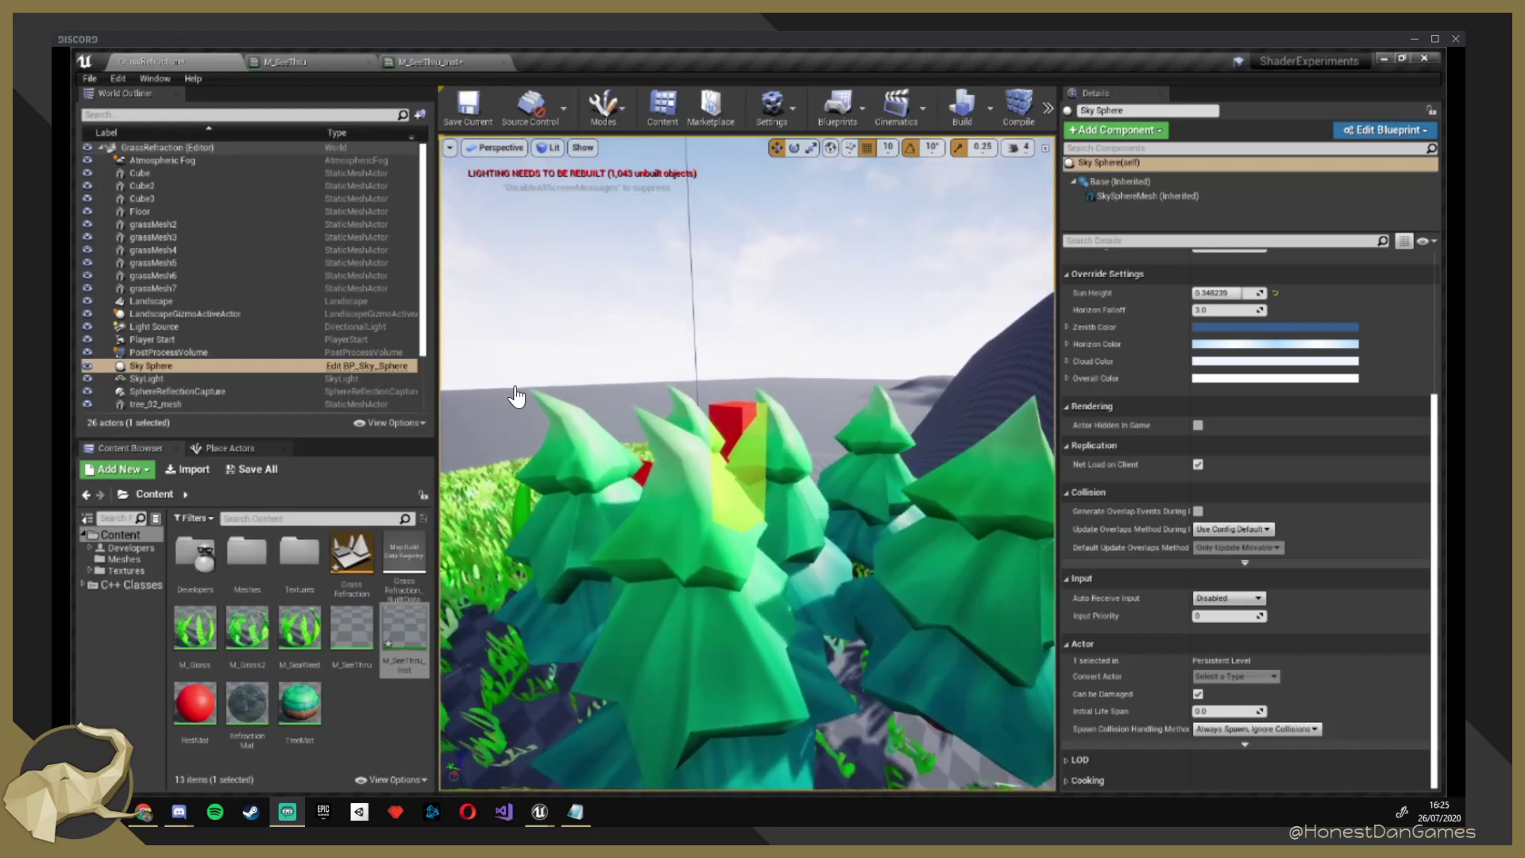
Return to M_SeeThru and examine the CustomDepth node and the constant feeding input B of the If node in Draw Mask.
{"action": "key", "text": "ctrl+Tab"}
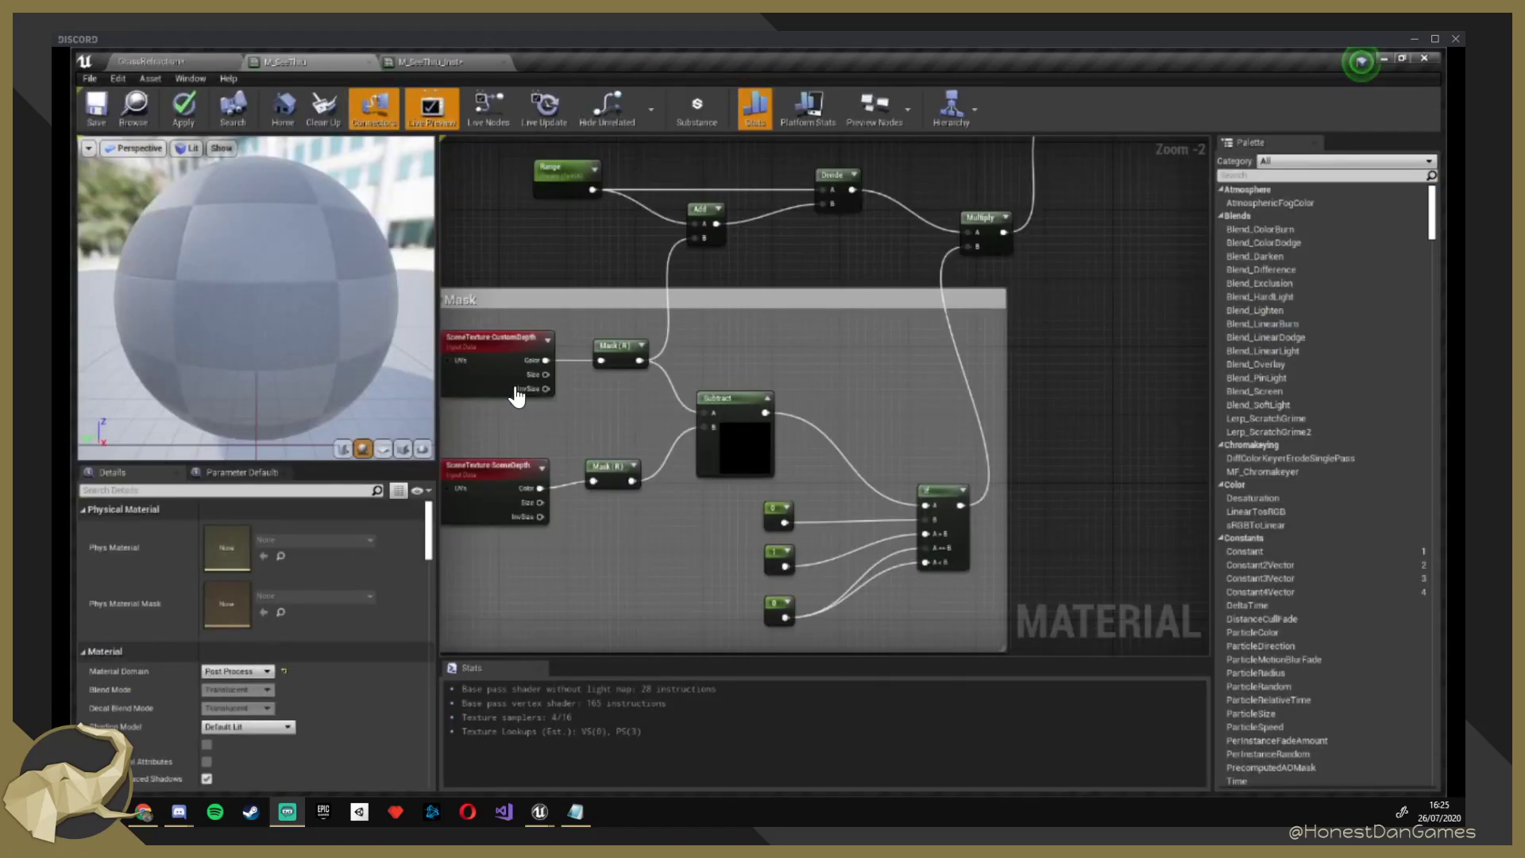
{"action": "left_click", "coordinate": [517, 395]}
{"action": "right_click_drag", "start_coordinate": [587, 279], "coordinate": [703, 267]}
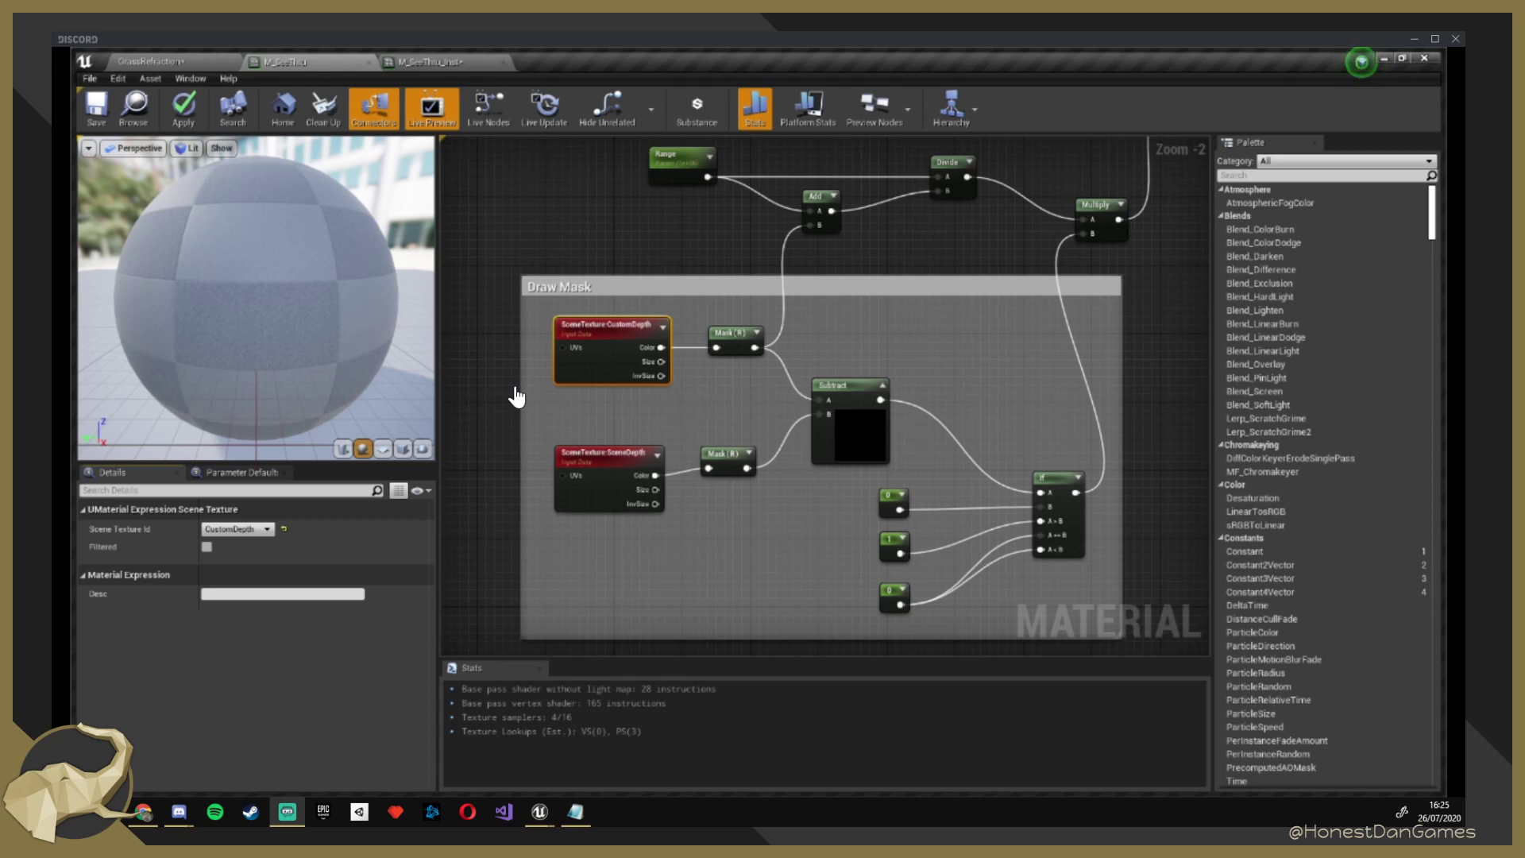
{"action": "right_click_drag", "start_coordinate": [1164, 549], "coordinate": [1151, 465]}
{"action": "scroll", "coordinate": [978, 444], "scroll_direction": "up", "scroll_amount": 2}
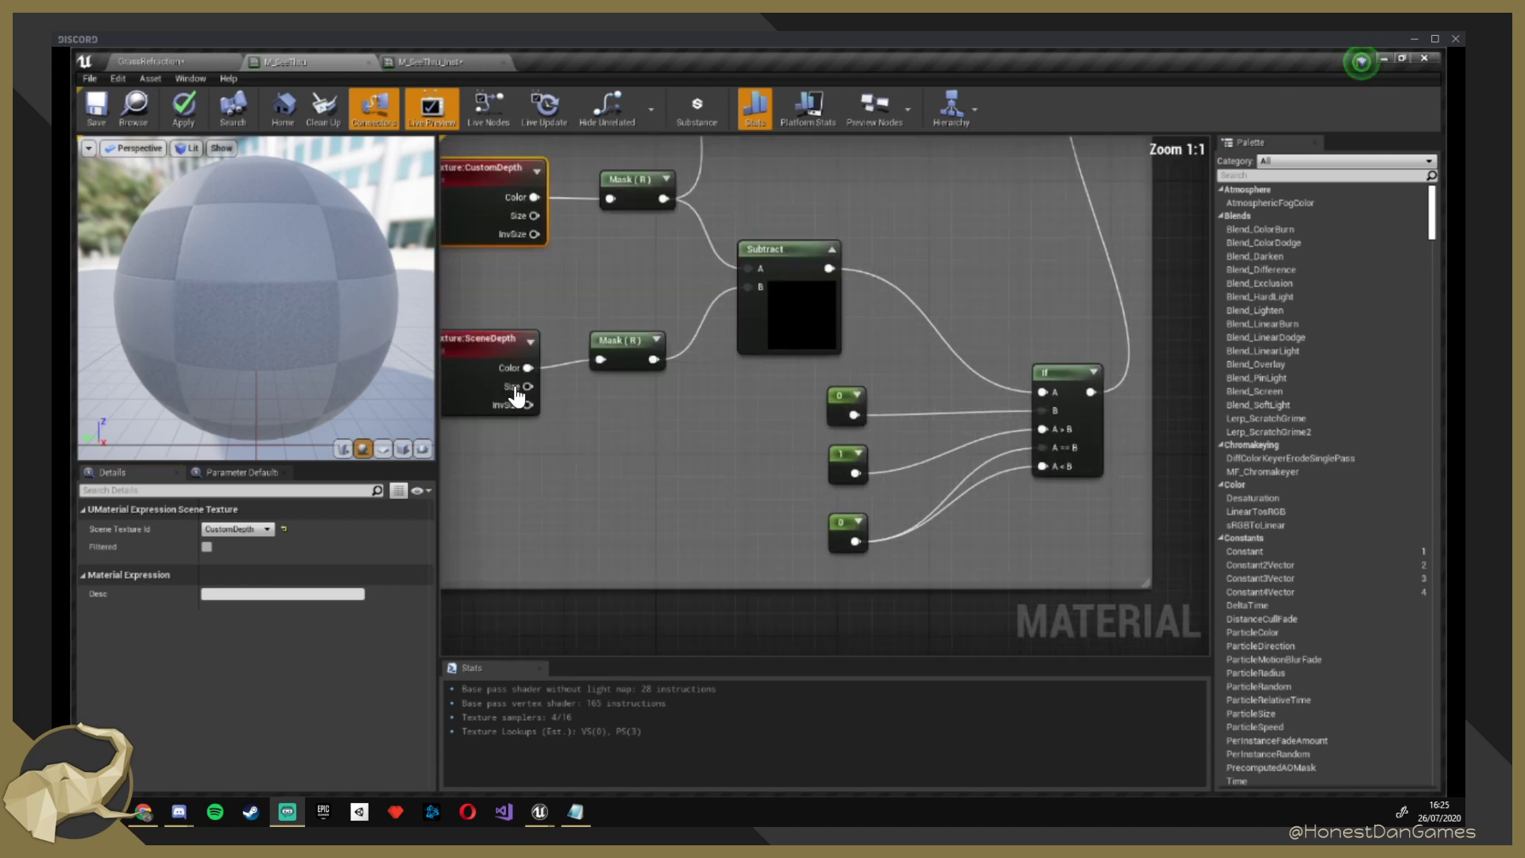
{"action": "left_click", "coordinate": [843, 402]}
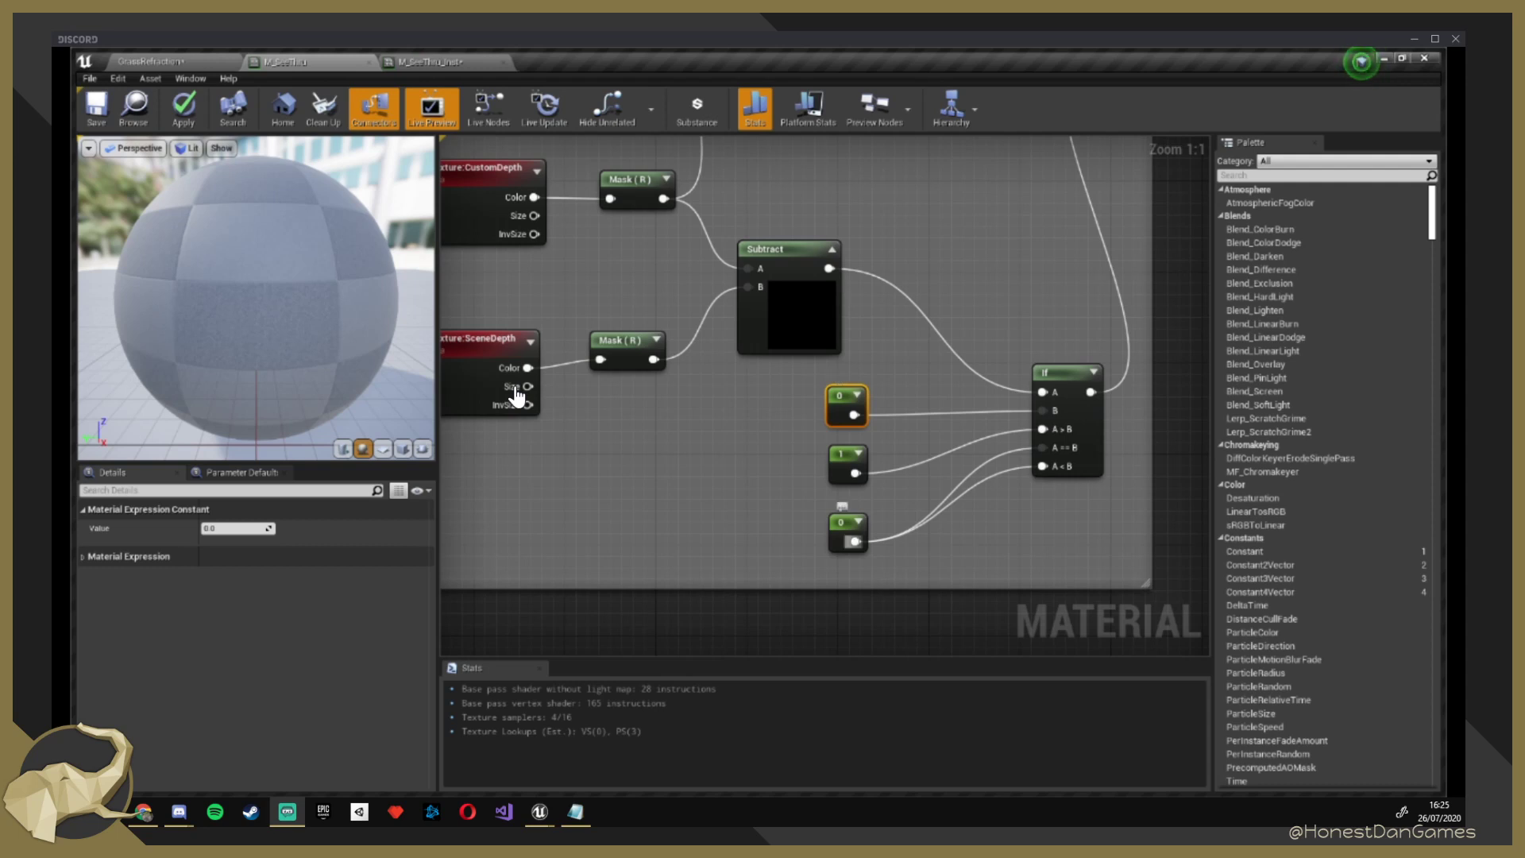
{"action": "right_click_drag", "start_coordinate": [1192, 432], "coordinate": [1170, 467]}
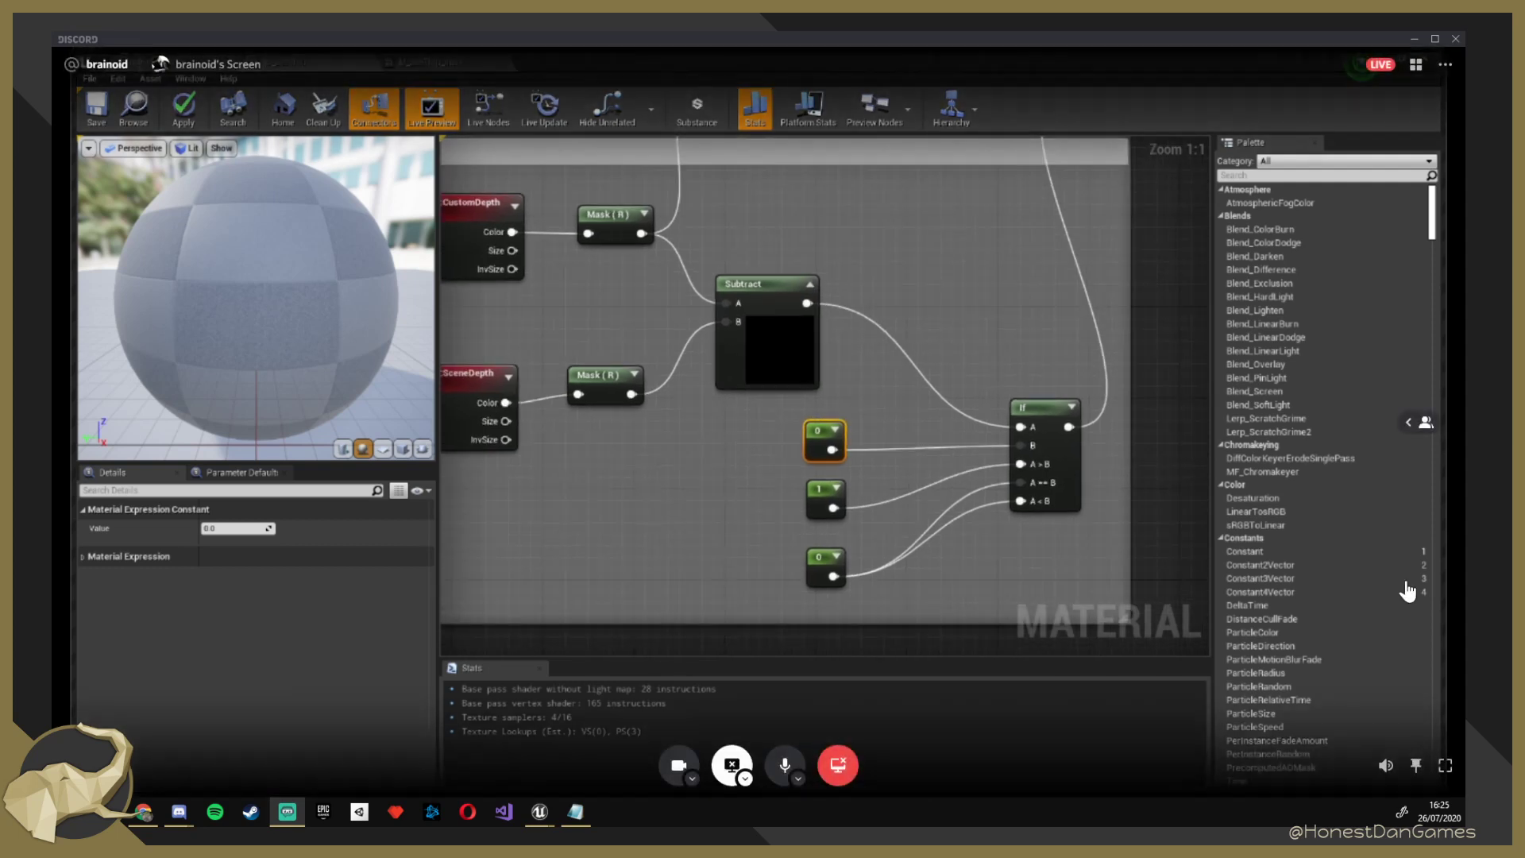
Set the constant feeding the If node's A == B and A < B inputs to 0.5 and save the material.
{"action": "left_click", "coordinate": [824, 562]}
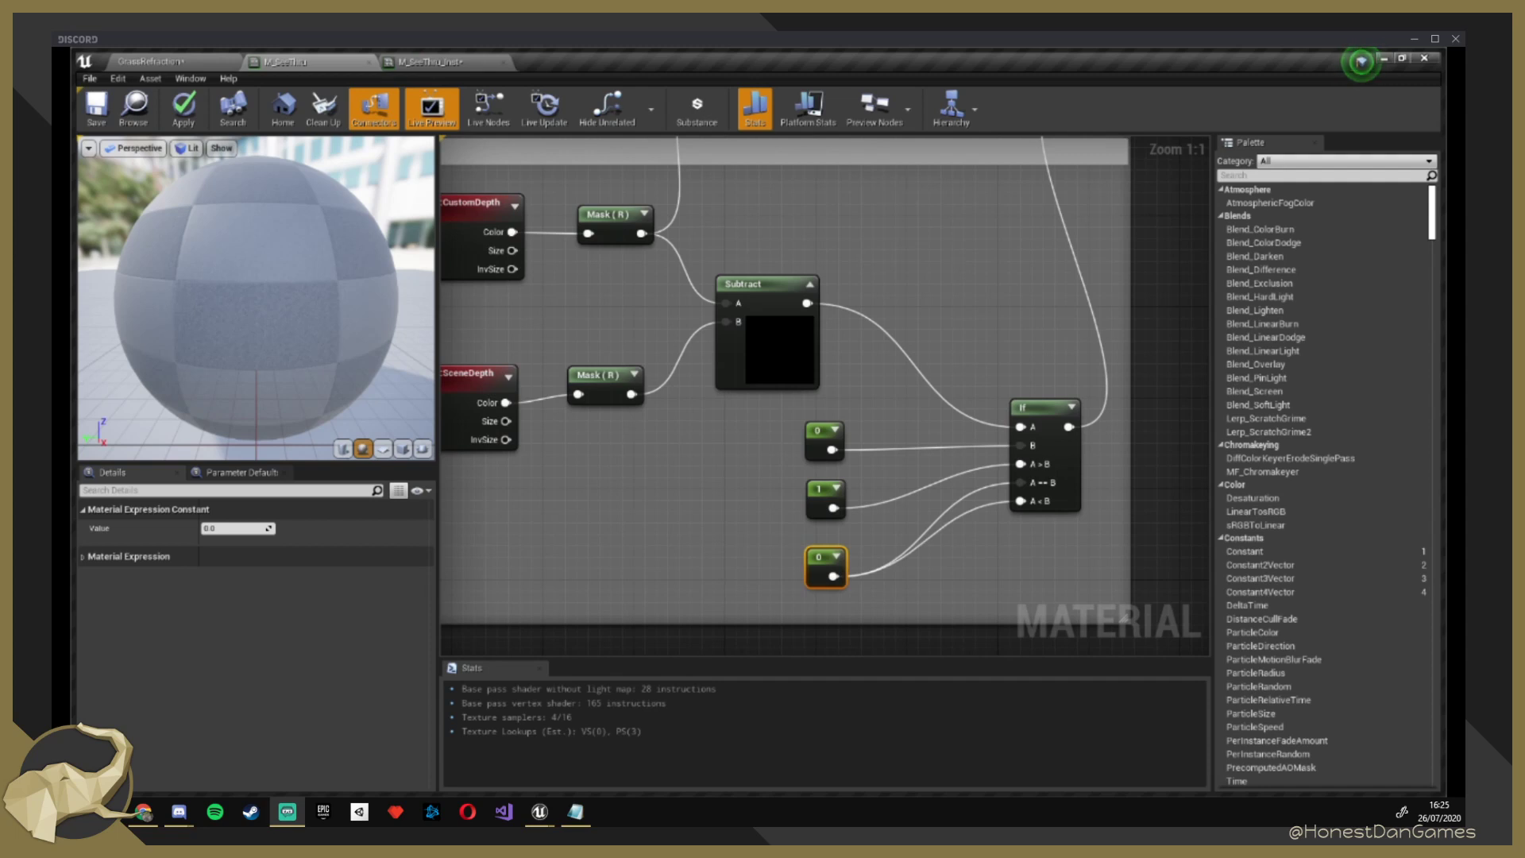
{"action": "left_click", "coordinate": [237, 528]}
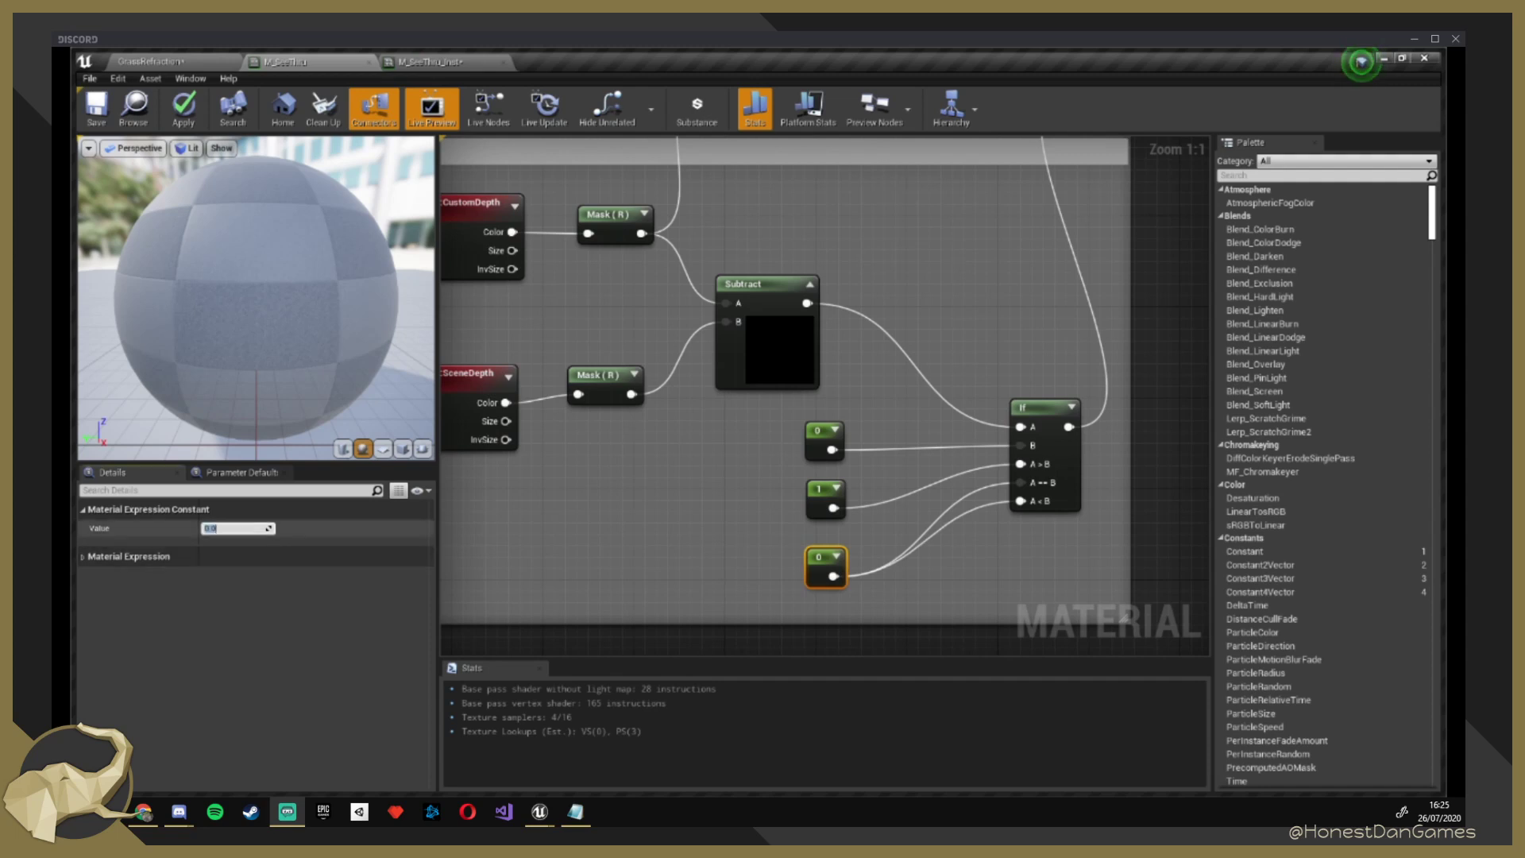
{"action": "type", "text": "0.5"}
{"action": "key", "text": "Return"}
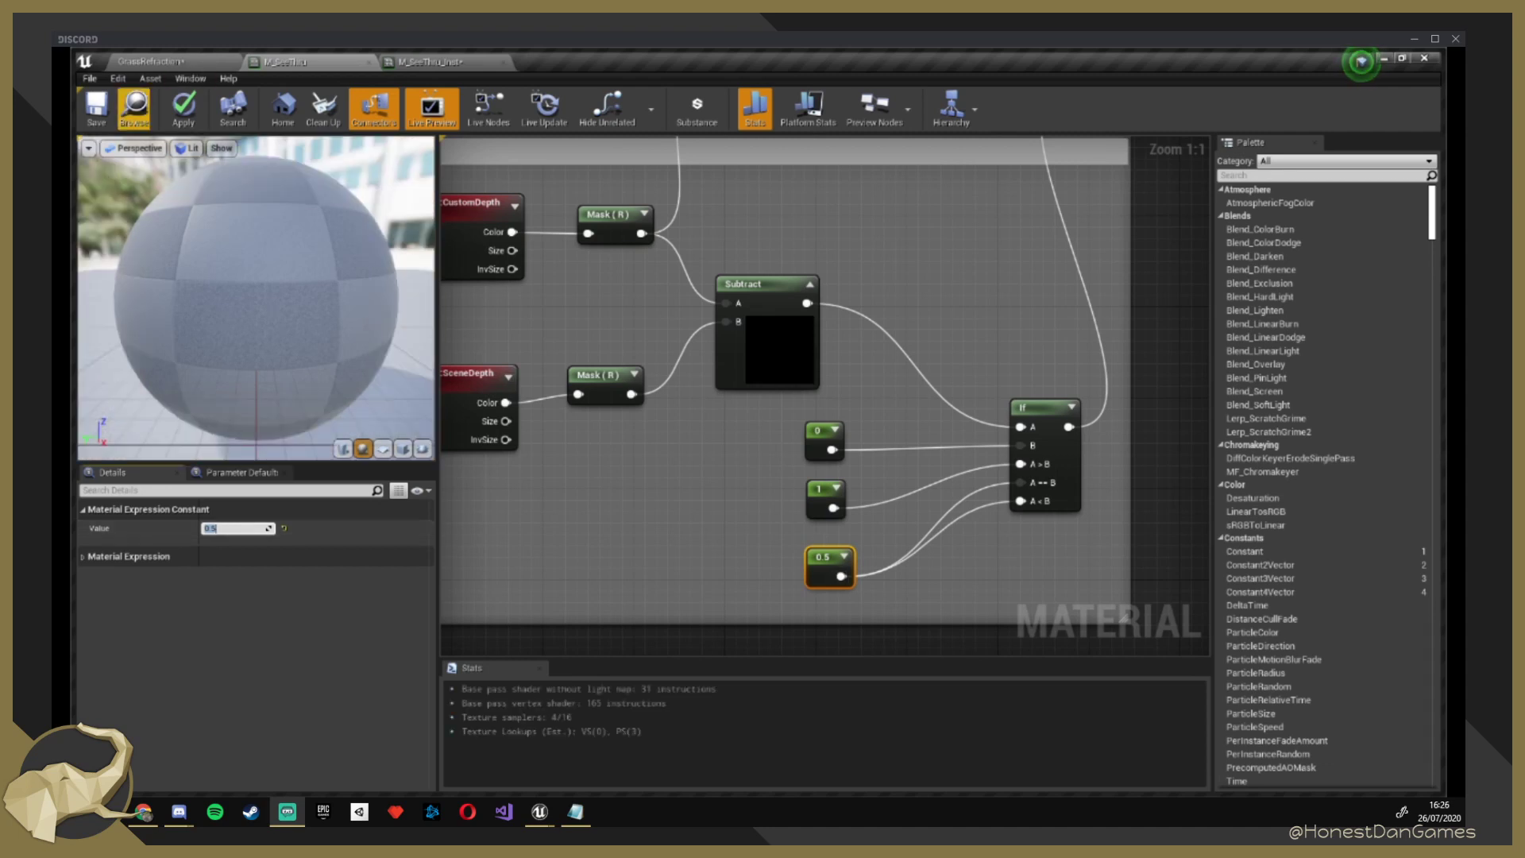
{"action": "left_click", "coordinate": [96, 107]}
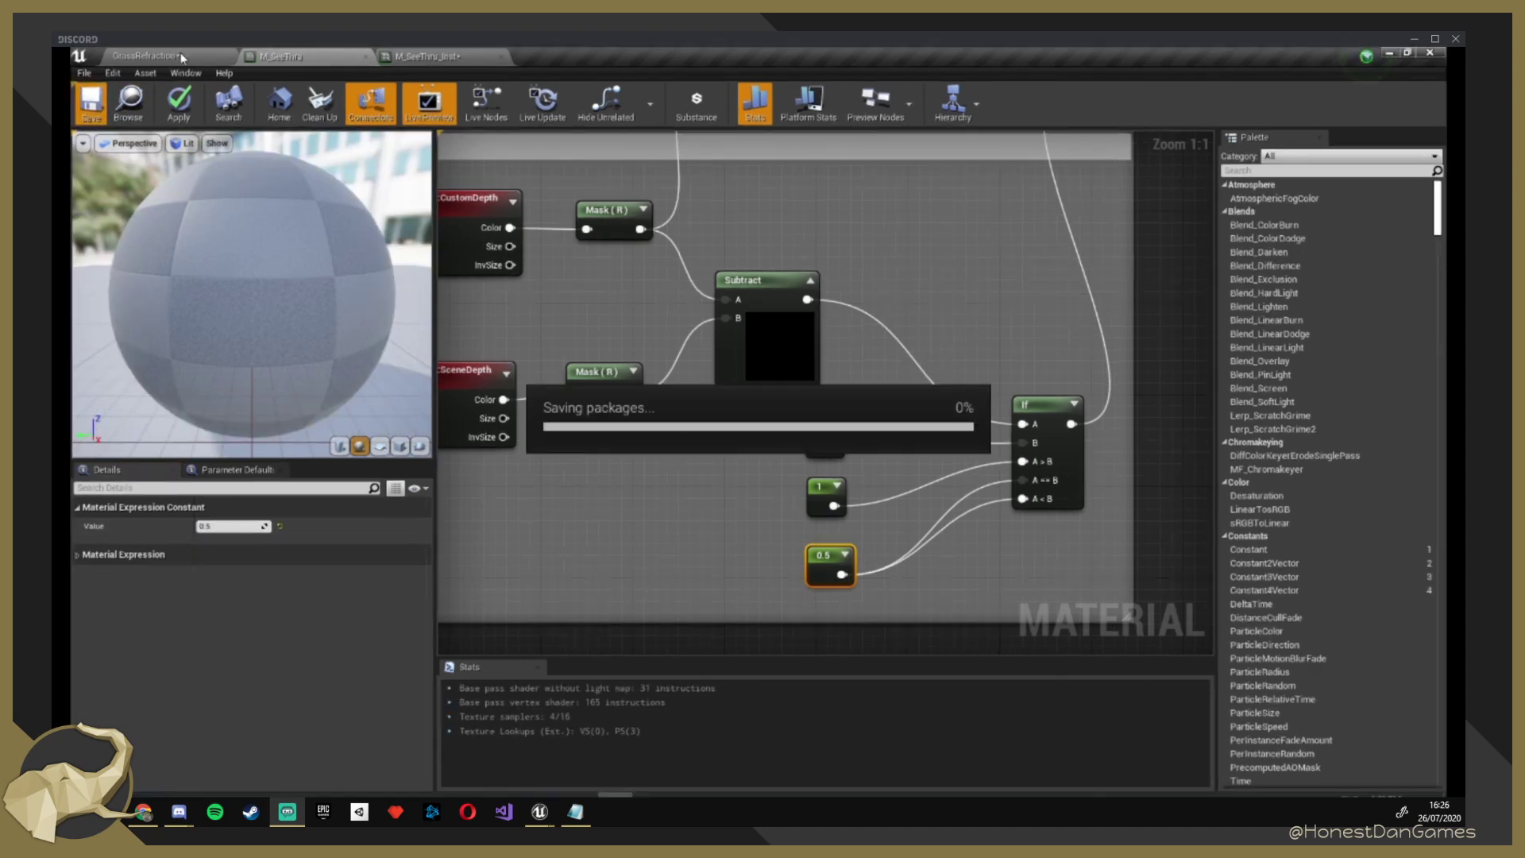
Return to the level and examine the cube's highlight both behind the trees and in plain view.
{"action": "left_click", "coordinate": [182, 57]}
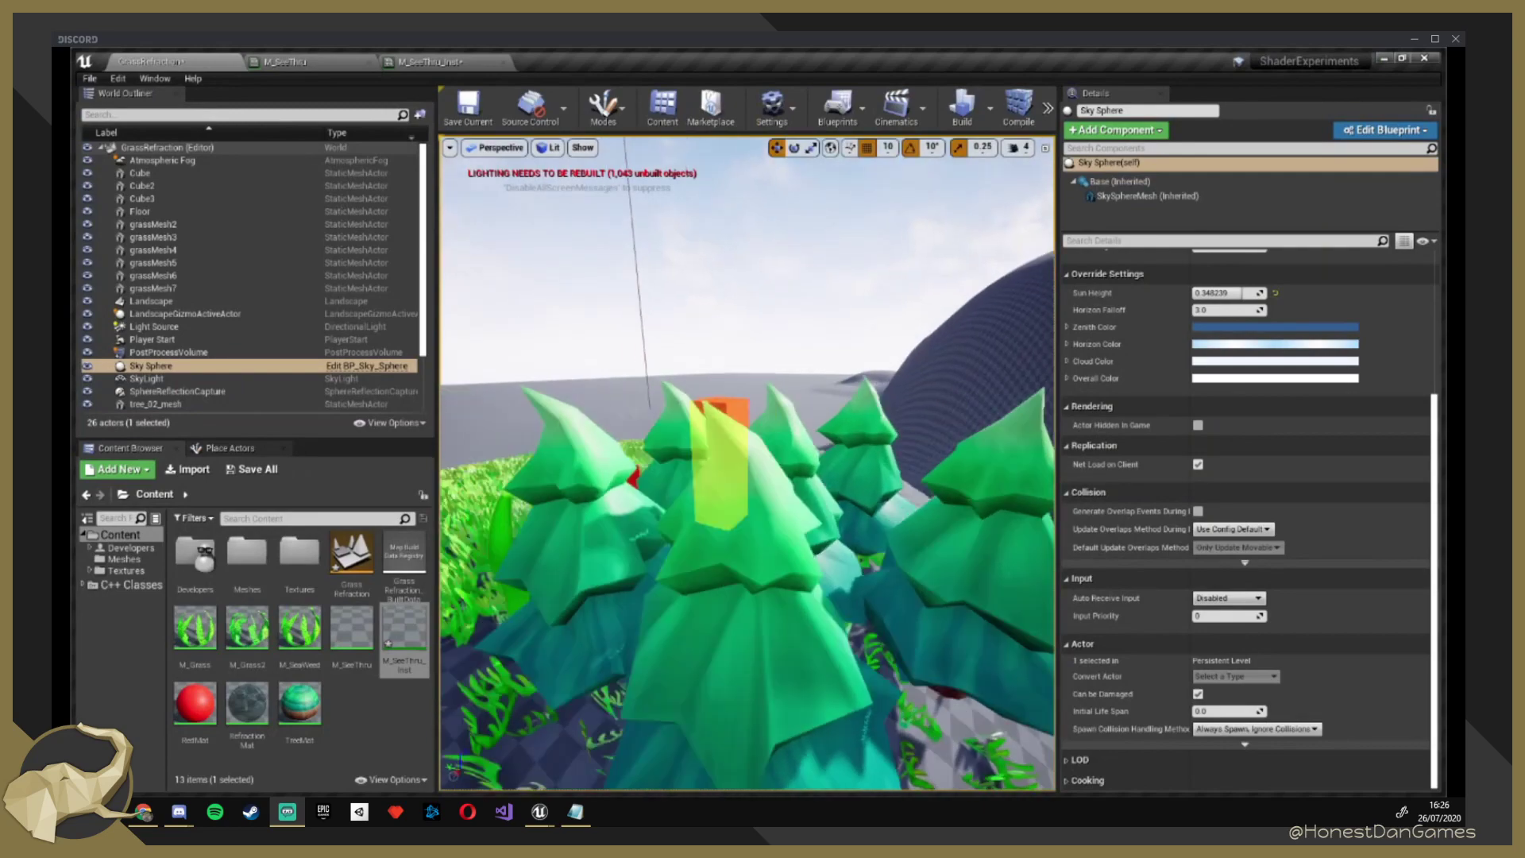
{"action": "mouse_move", "coordinate": [747, 463]}
{"action": "right_mouse_down"}
{"action": "mouse_move", "coordinate": [782, 408]}
{"action": "mouse_move", "coordinate": [647, 503]}
{"action": "mouse_move", "coordinate": [714, 512]}
{"action": "mouse_move", "coordinate": [749, 462]}
{"action": "mouse_move", "coordinate": [734, 456]}
{"action": "right_mouse_up"}
{"action": "key", "text": "w"}
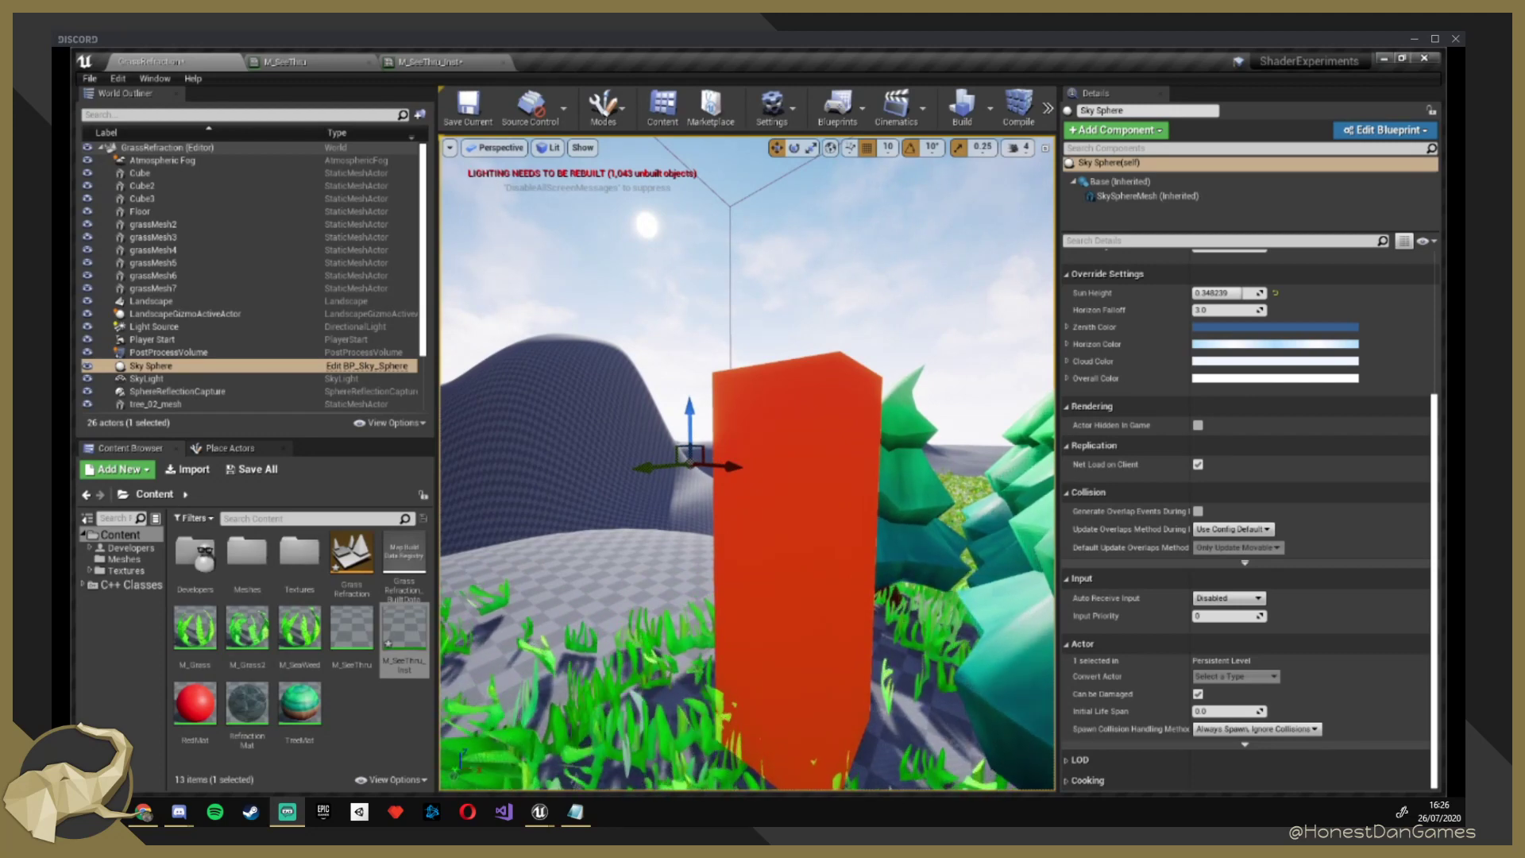
Set the default value of the Alpha parameter in M_SeeThru to 0.5.
{"action": "left_click", "coordinate": [431, 61]}
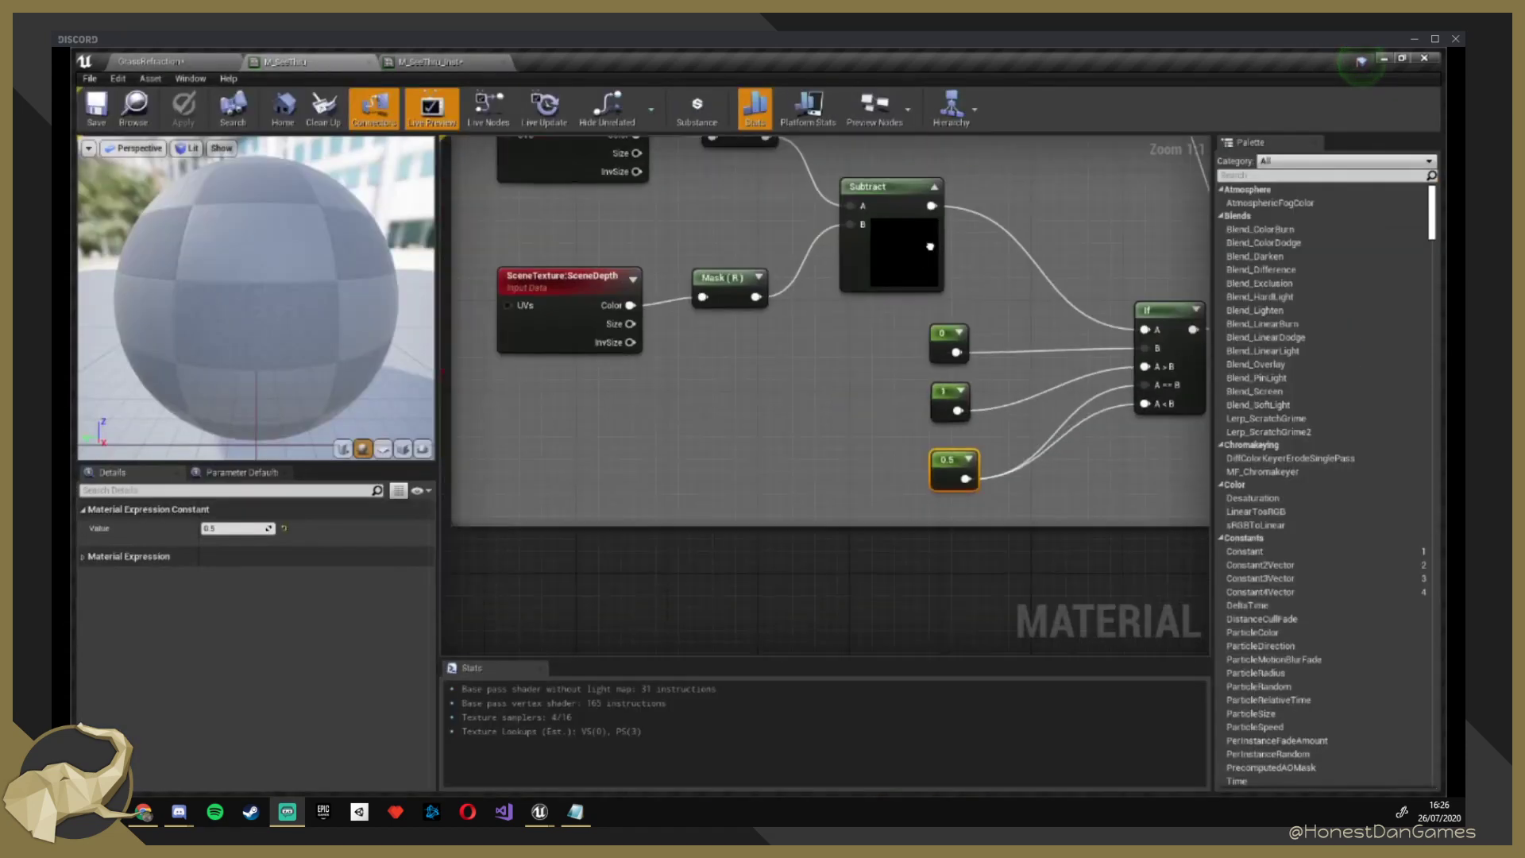
{"action": "mouse_move", "coordinate": [930, 247]}
{"action": "right_mouse_down"}
{"action": "mouse_move", "coordinate": [594, 856]}
{"action": "mouse_move", "coordinate": [706, 637]}
{"action": "mouse_move", "coordinate": [902, 659]}
{"action": "right_mouse_up"}
{"action": "right_click_drag", "start_coordinate": [1088, 322], "coordinate": [643, 555]}
{"action": "left_click", "coordinate": [717, 397]}
{"action": "right_click_drag", "start_coordinate": [774, 554], "coordinate": [847, 401]}
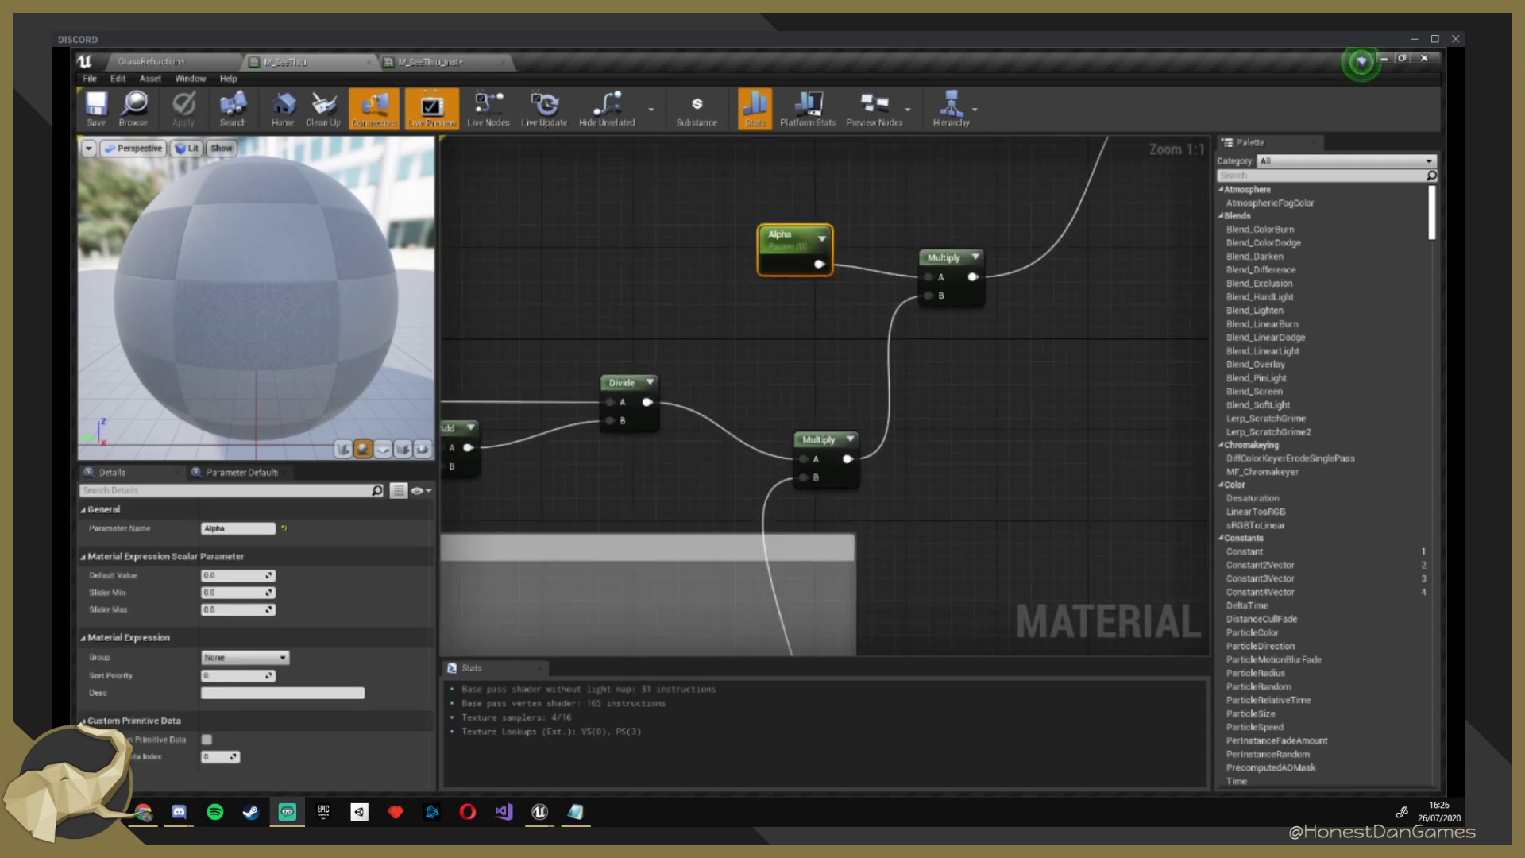
{"action": "left_click", "coordinate": [236, 575]}
{"action": "type", "text": "0.5"}
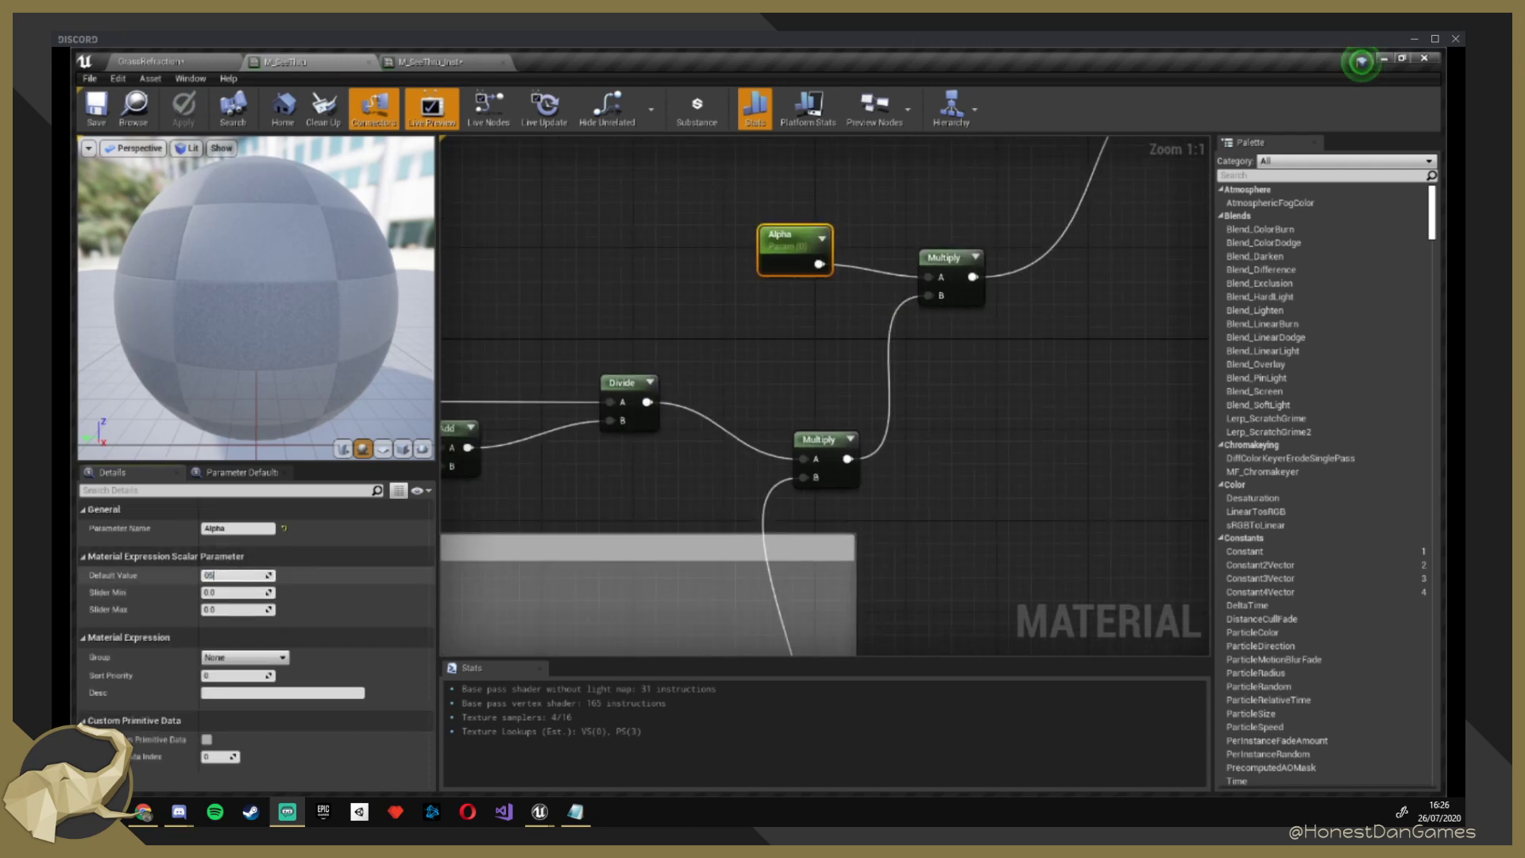
{"action": "key", "text": "Return"}
{"action": "right_click_drag", "start_coordinate": [583, 345], "coordinate": [757, 185]}
Return to the level and compare the cube's tint while moving the camera nearer and farther.
{"action": "left_click", "coordinate": [151, 61]}
{"action": "key", "text": "s"}
{"action": "right_click_drag", "start_coordinate": [746, 463], "coordinate": [711, 452]}
{"action": "key", "text": "w"}
{"action": "key", "text": "s"}
{"action": "key", "text": "w"}
{"action": "key", "text": "s"}
{"action": "key", "text": "w"}
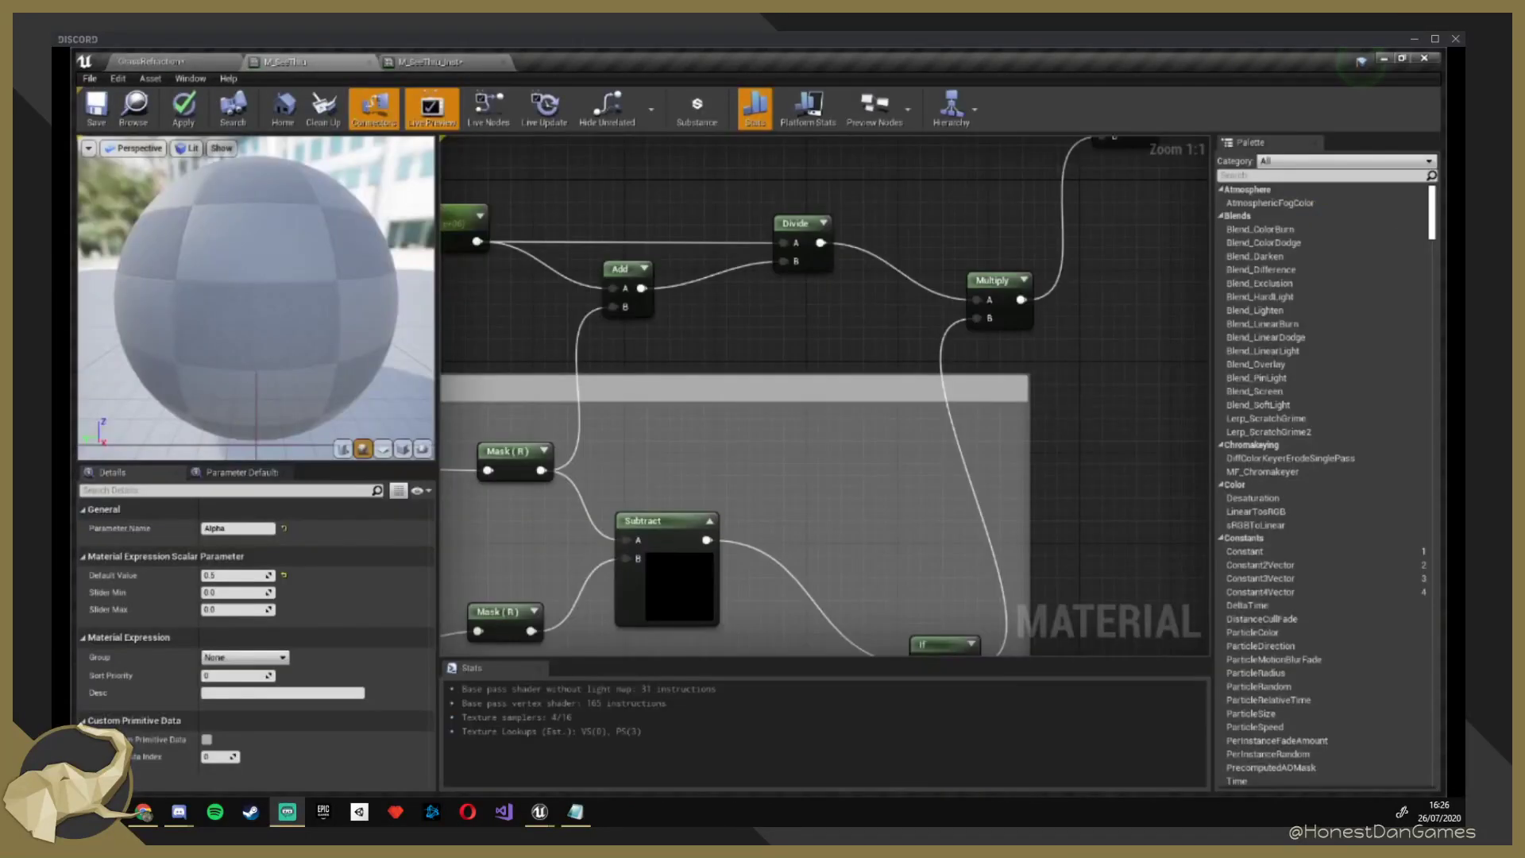
Set the constant for the If node's A == B and A < B inputs in M_SeeThru to 0 and save the material.
{"action": "scroll", "coordinate": [826, 397], "scroll_direction": "down", "scroll_amount": 2}
{"action": "right_click_drag", "start_coordinate": [1058, 549], "coordinate": [1048, 224]}
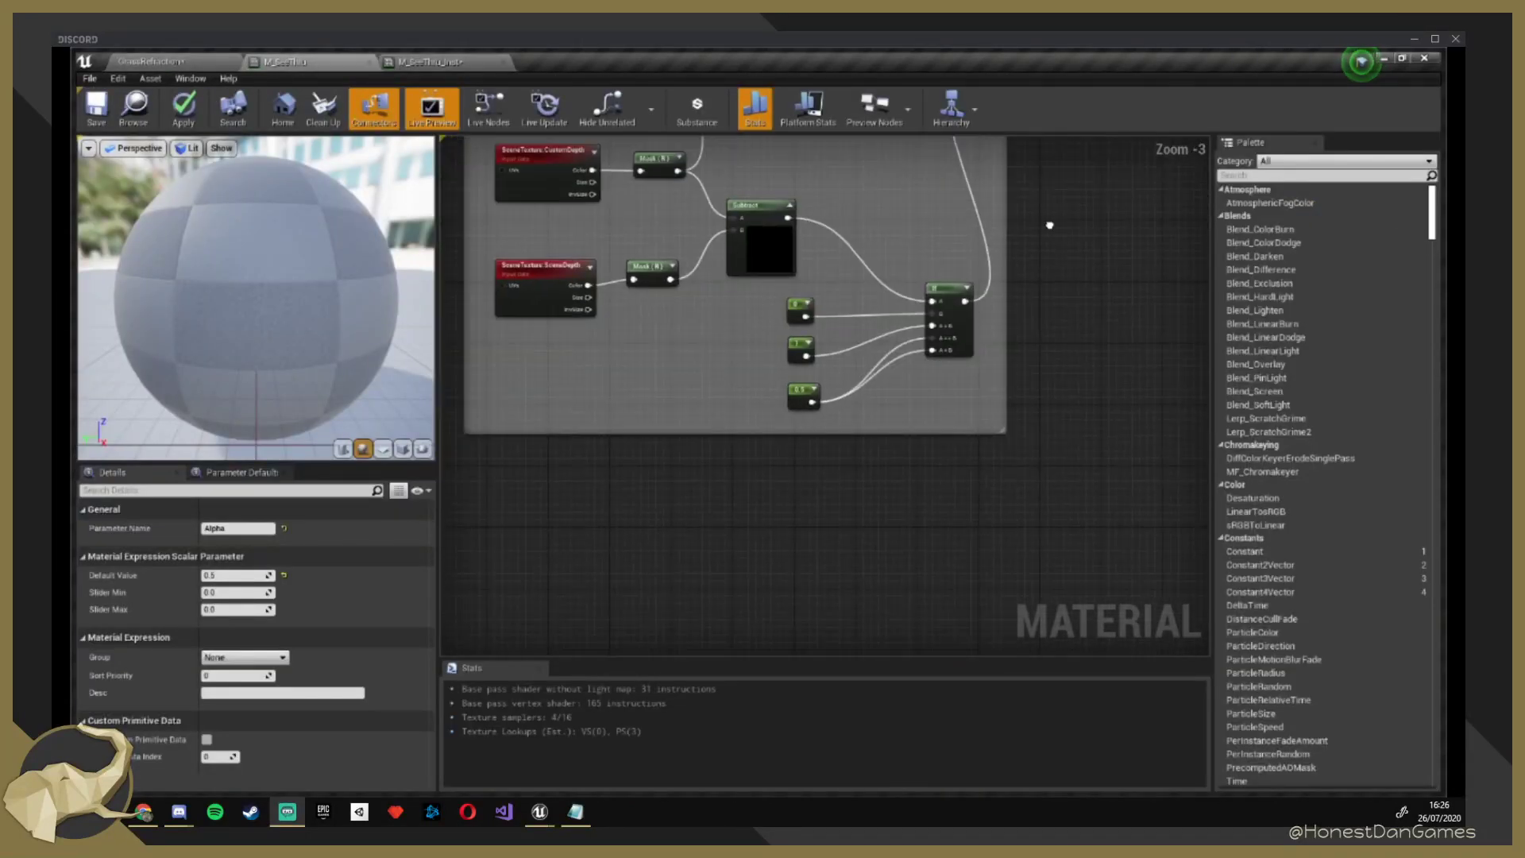
{"action": "left_click", "coordinate": [803, 395]}
{"action": "left_click", "coordinate": [235, 528]}
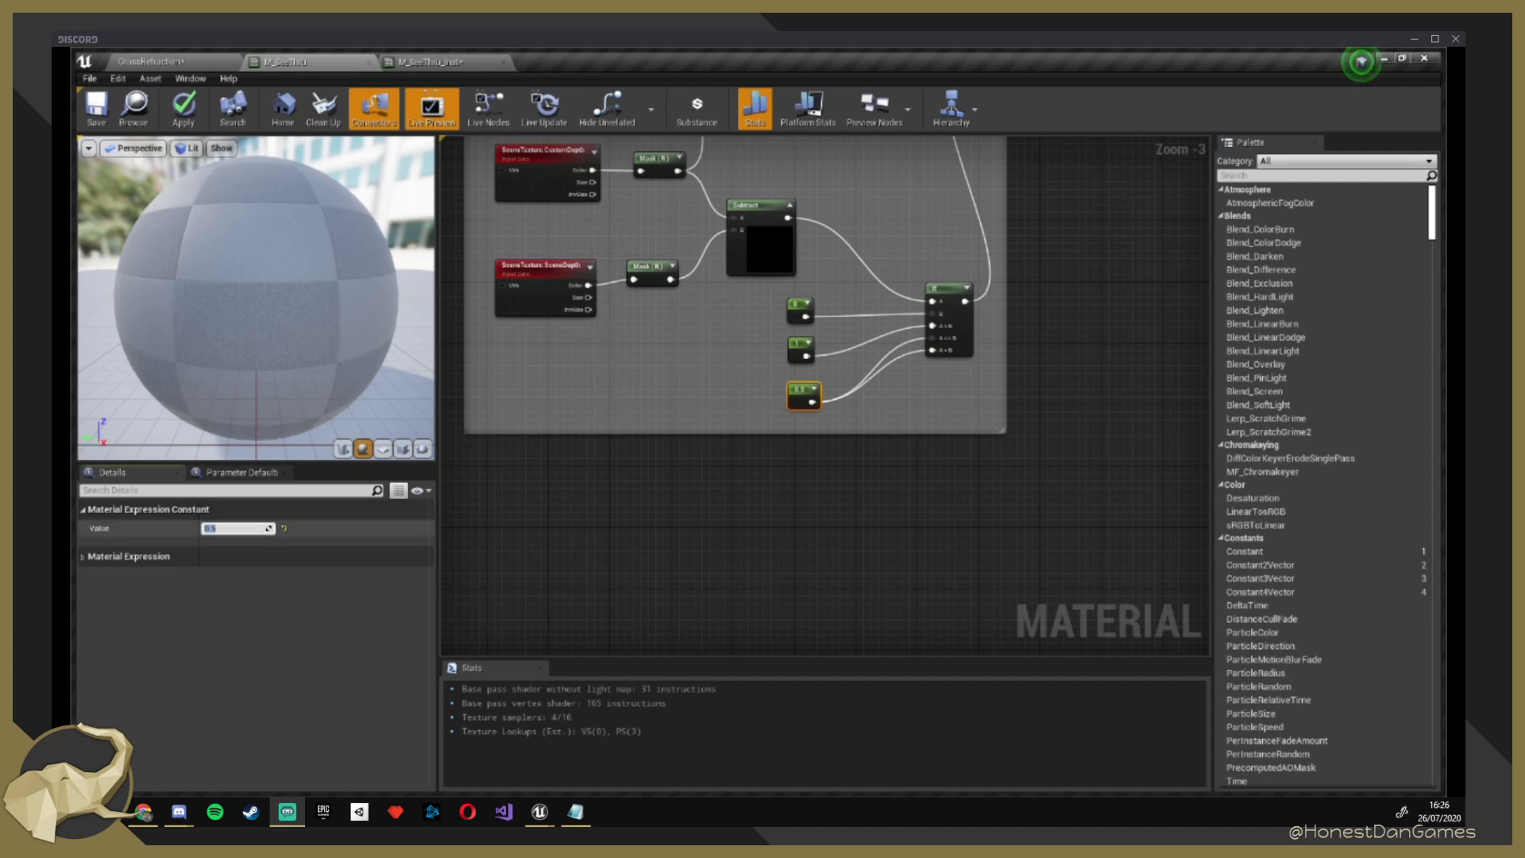
{"action": "type", "text": "0"}
{"action": "key", "text": "Return"}
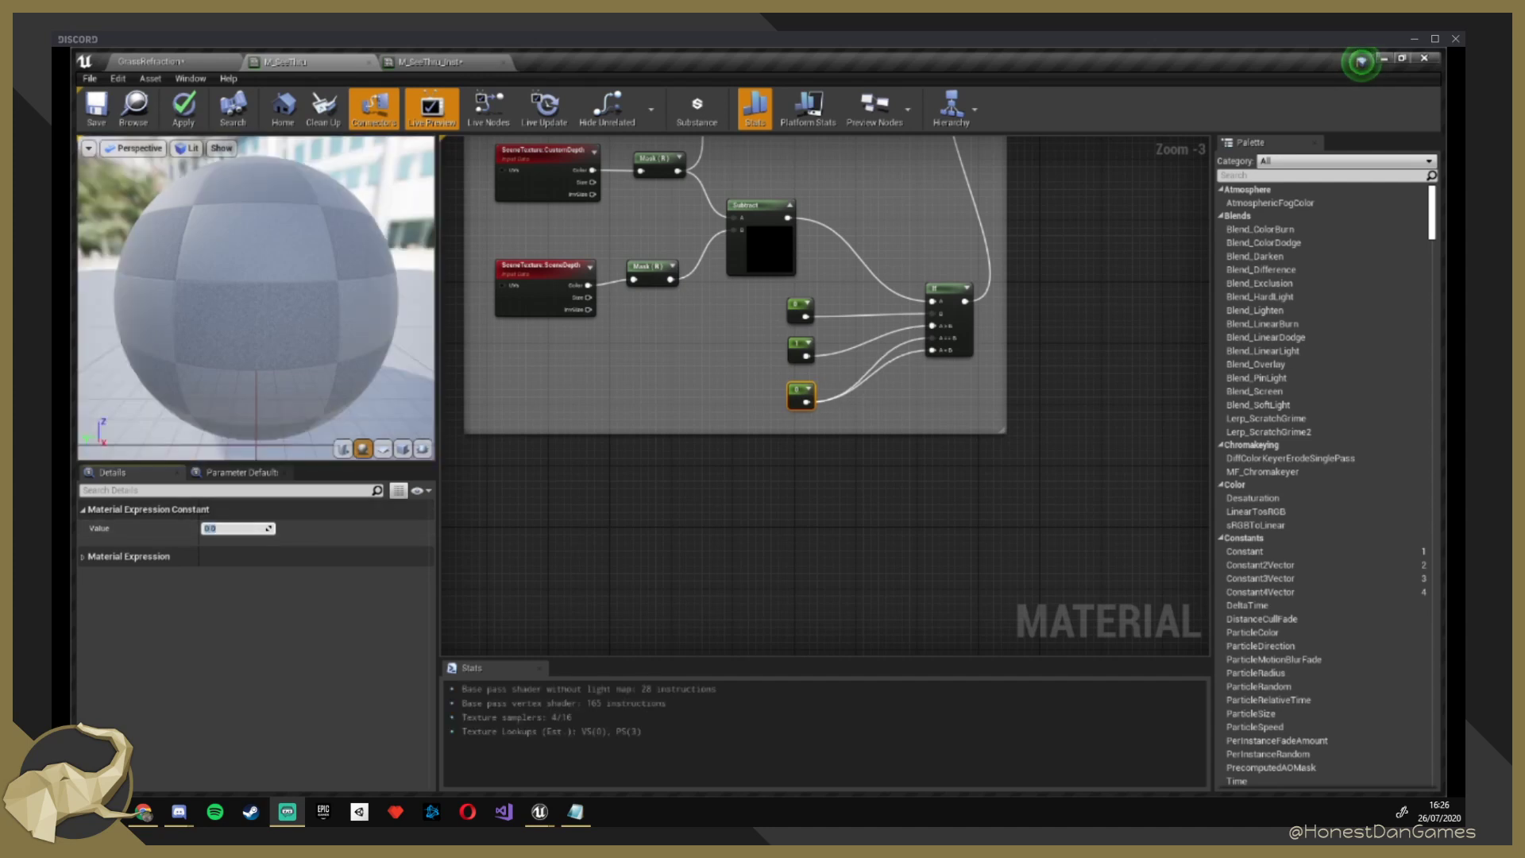
{"action": "key", "text": "ctrl+s"}
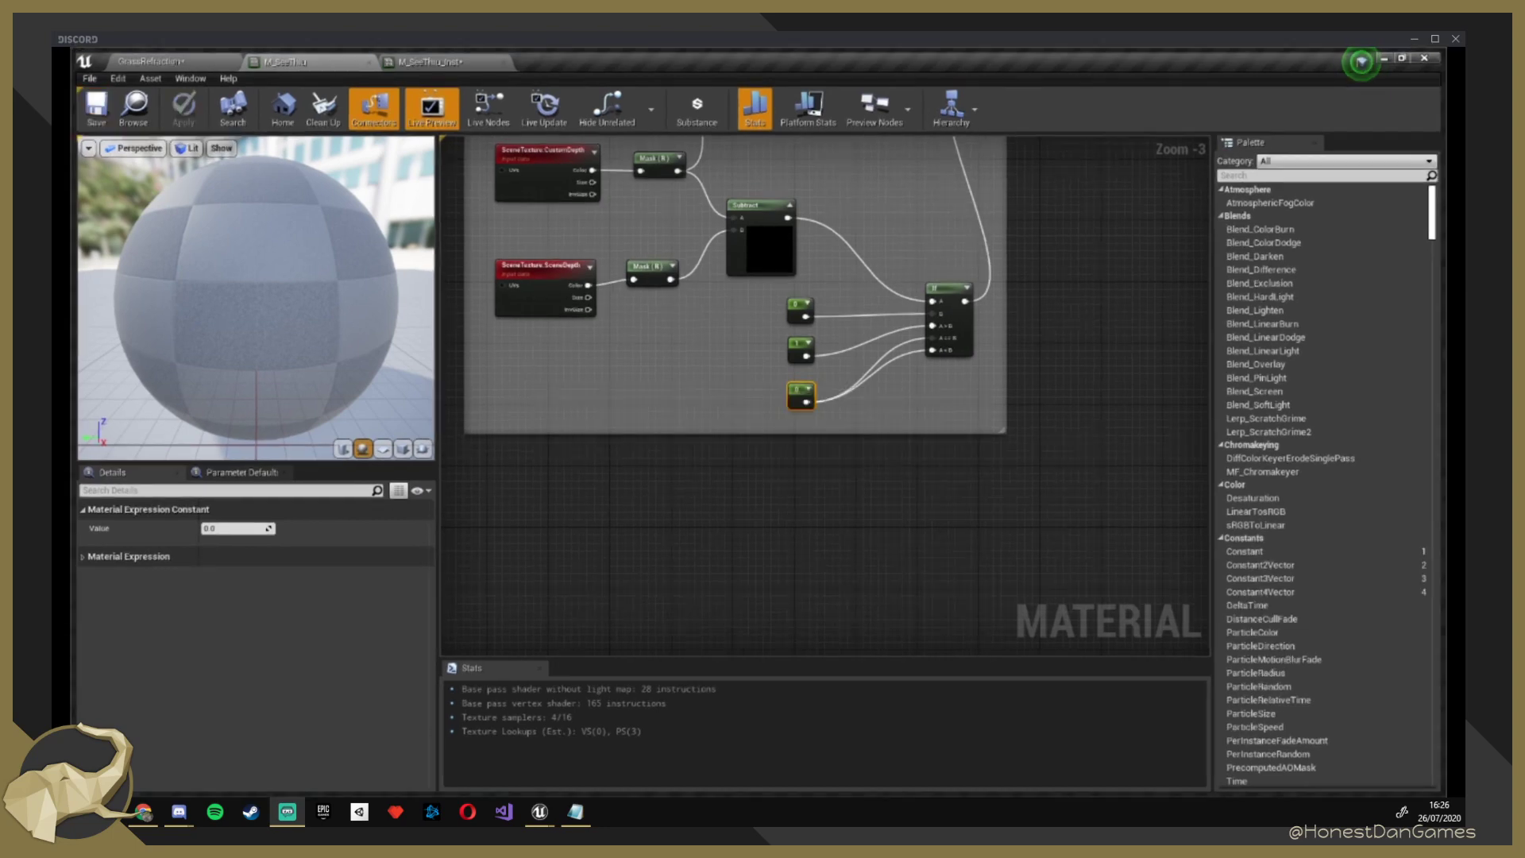
Return to the level and check the cubes' highlight from viewpoints behind and beside the trees.
{"action": "left_click", "coordinate": [197, 49]}
{"action": "right_click_drag", "start_coordinate": [746, 462], "coordinate": [691, 454]}
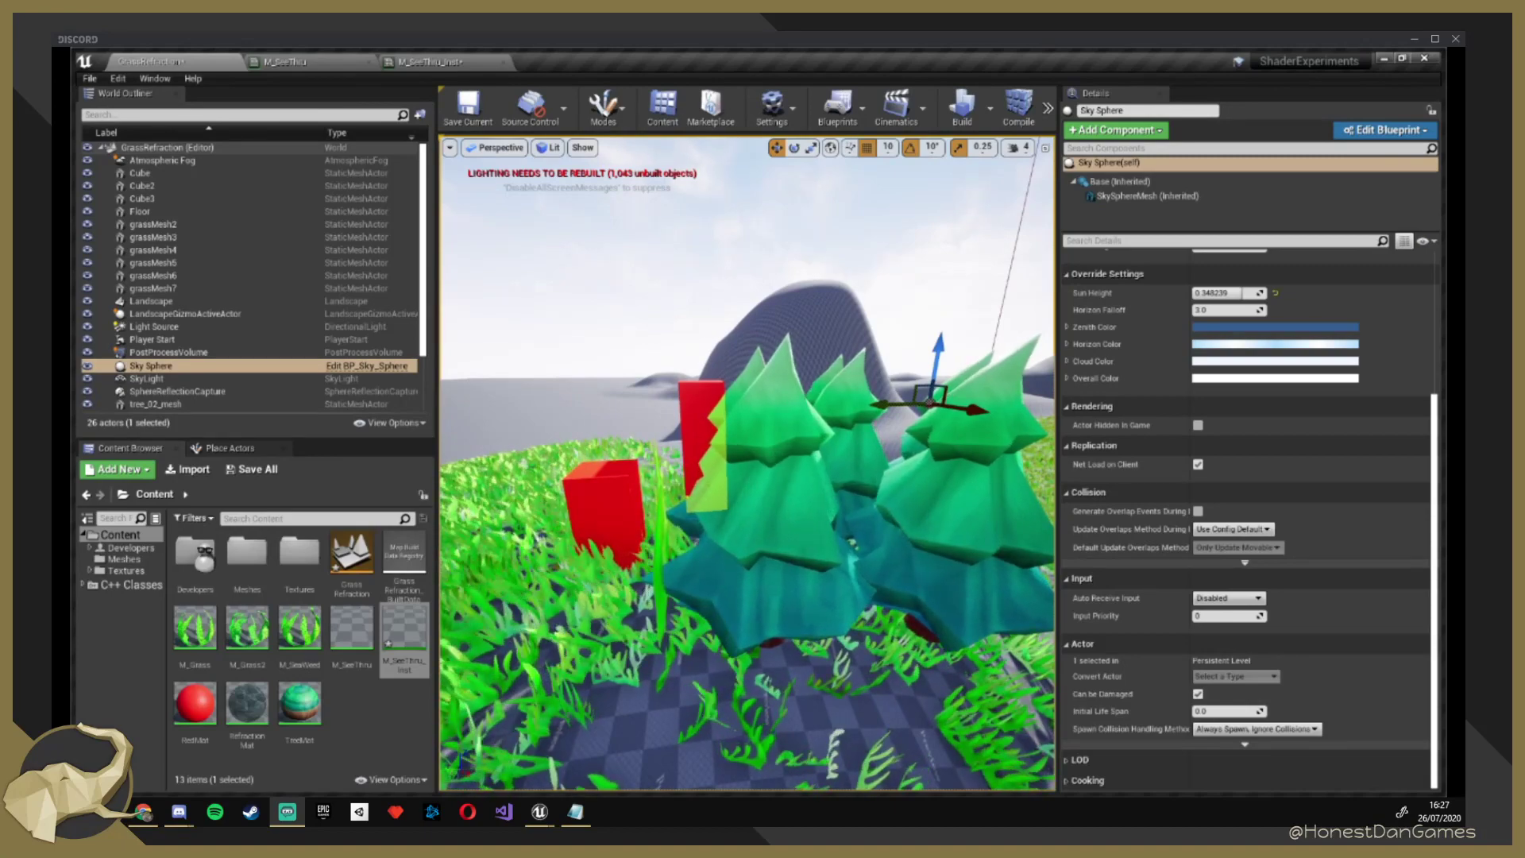
{"action": "right_click_drag", "start_coordinate": [691, 454], "coordinate": [691, 453]}
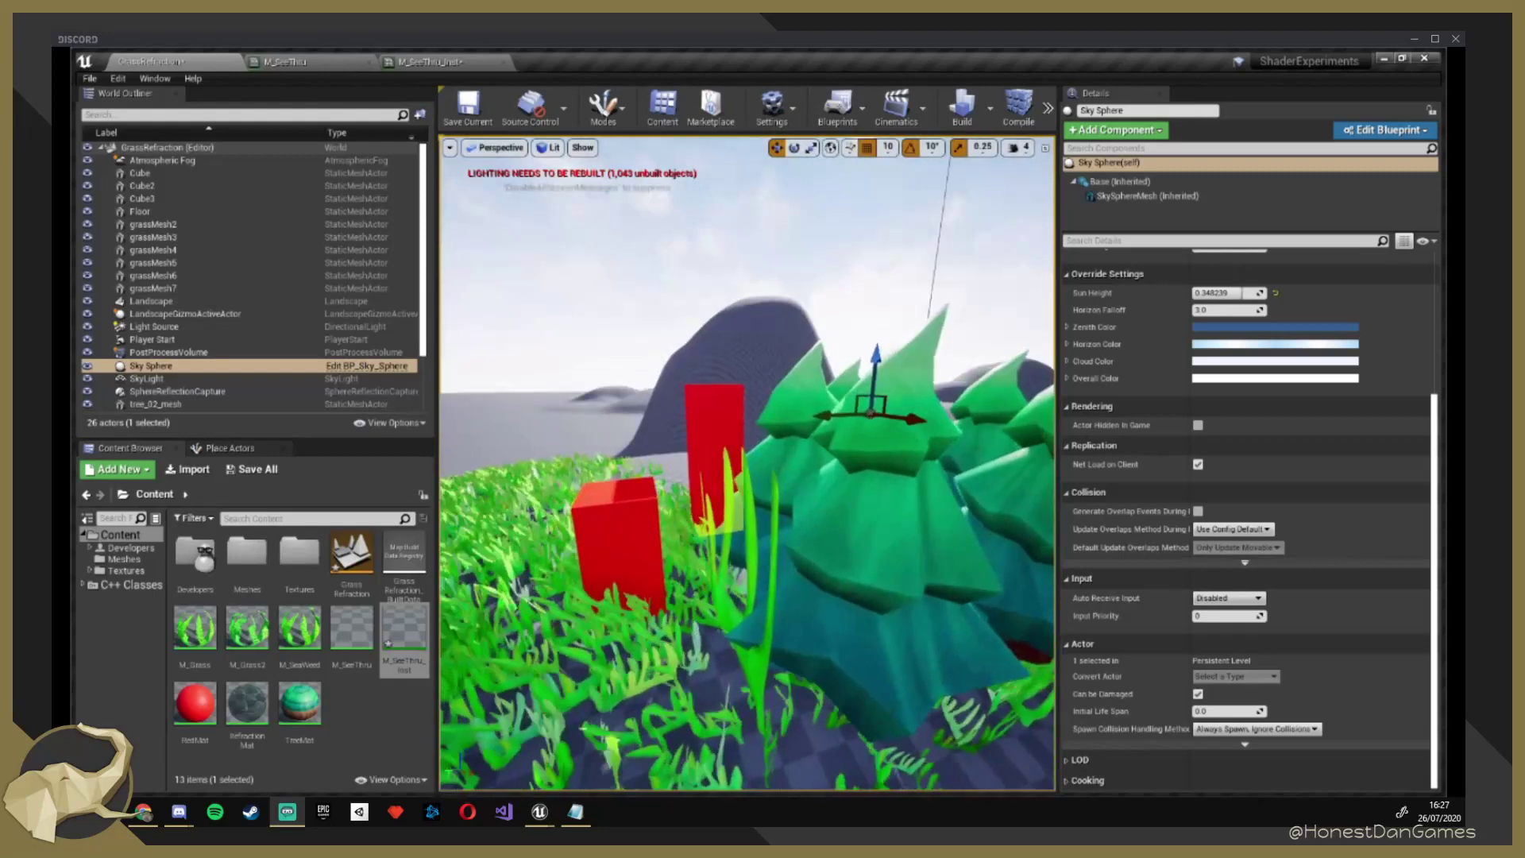
Reopen M_SeeThru and examine the Draw Mask group together with the Range, Add and Divide nodes above it.
{"action": "left_click", "coordinate": [285, 61]}
{"action": "right_click_drag", "start_coordinate": [715, 357], "coordinate": [692, 478]}
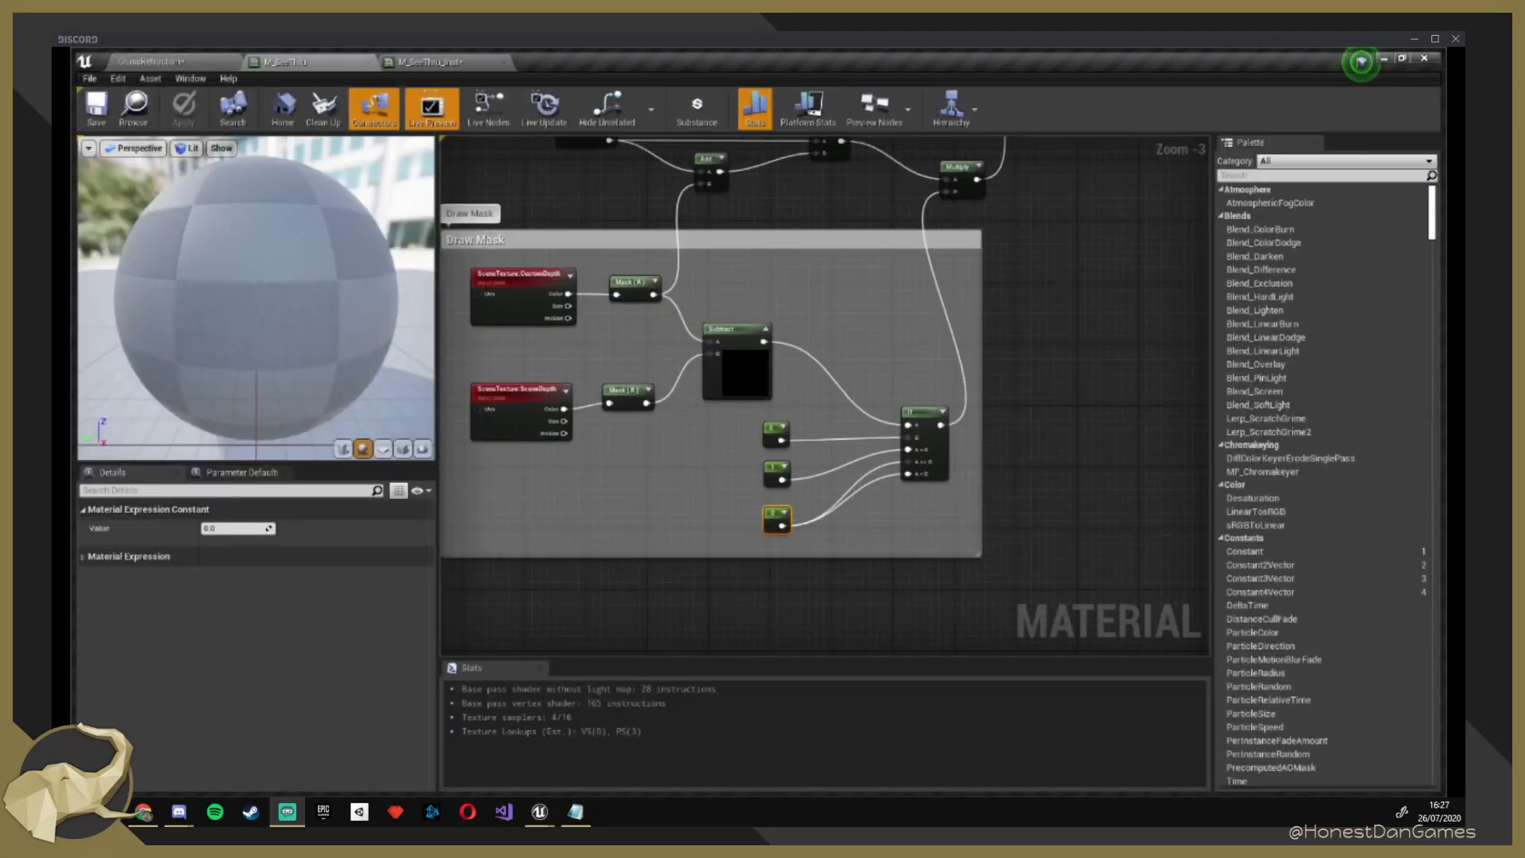
{"action": "right_click_drag", "start_coordinate": [867, 531], "coordinate": [933, 579]}
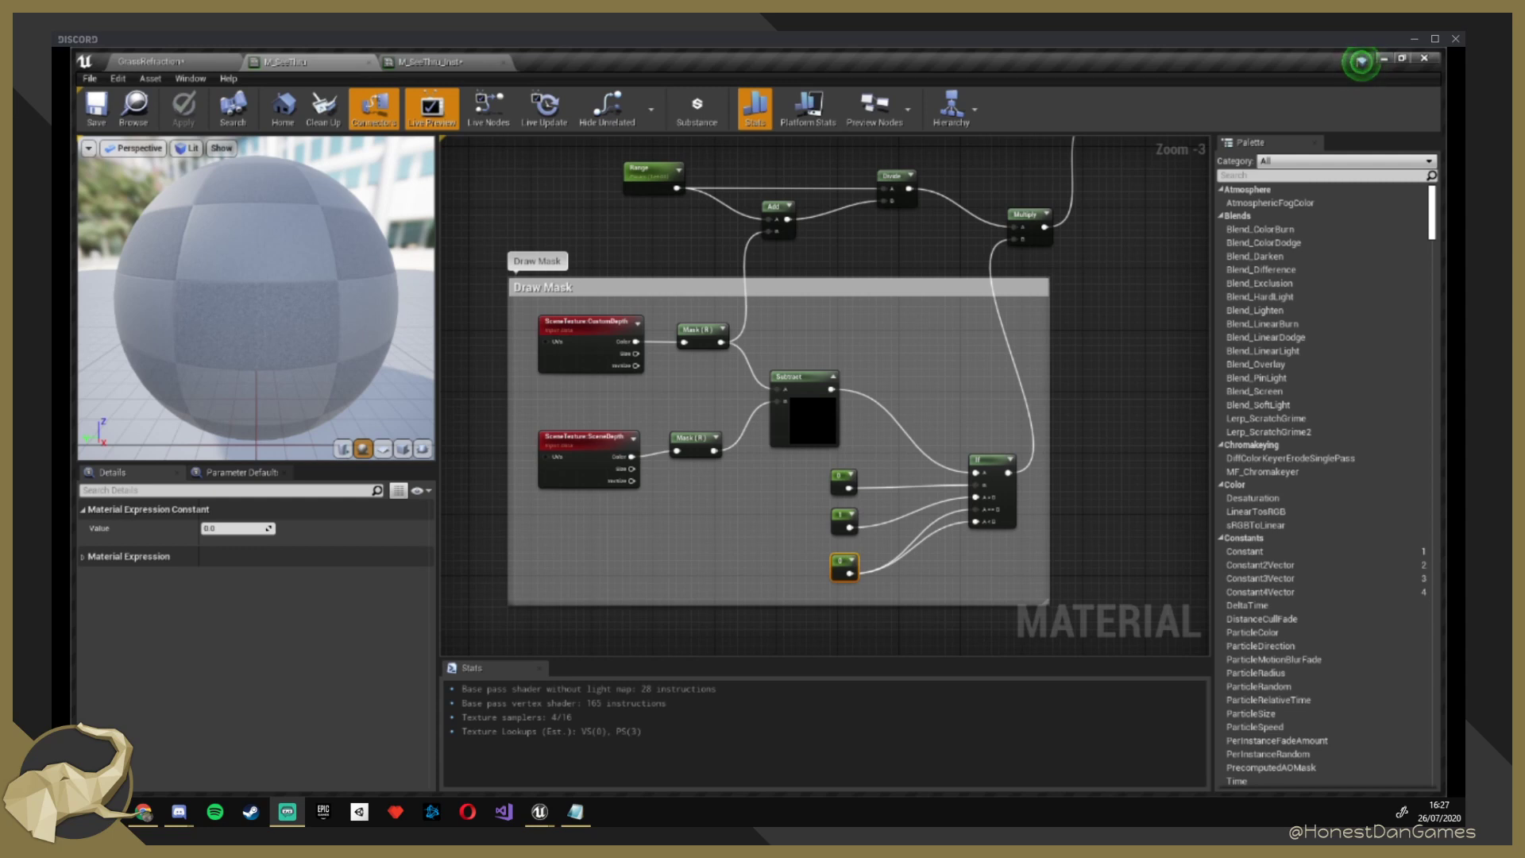
{"action": "right_click_drag", "start_coordinate": [1126, 348], "coordinate": [1103, 376]}
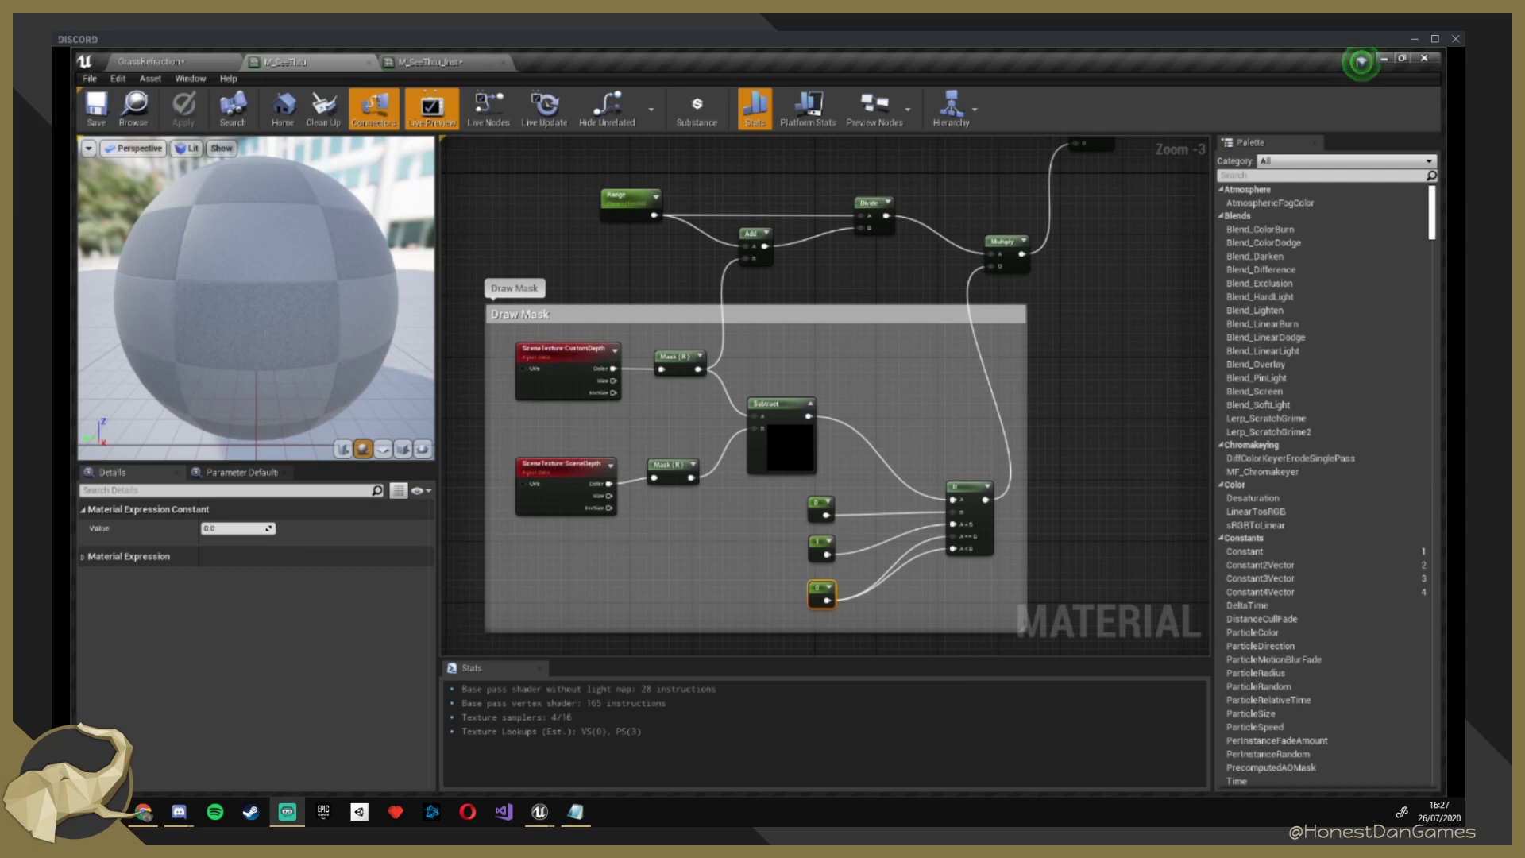
{"action": "mouse_move", "coordinate": [794, 298]}
{"action": "right_mouse_down"}
{"action": "mouse_move", "coordinate": [896, 467]}
{"action": "mouse_move", "coordinate": [879, 362]}
{"action": "mouse_move", "coordinate": [915, 438]}
{"action": "right_mouse_up"}
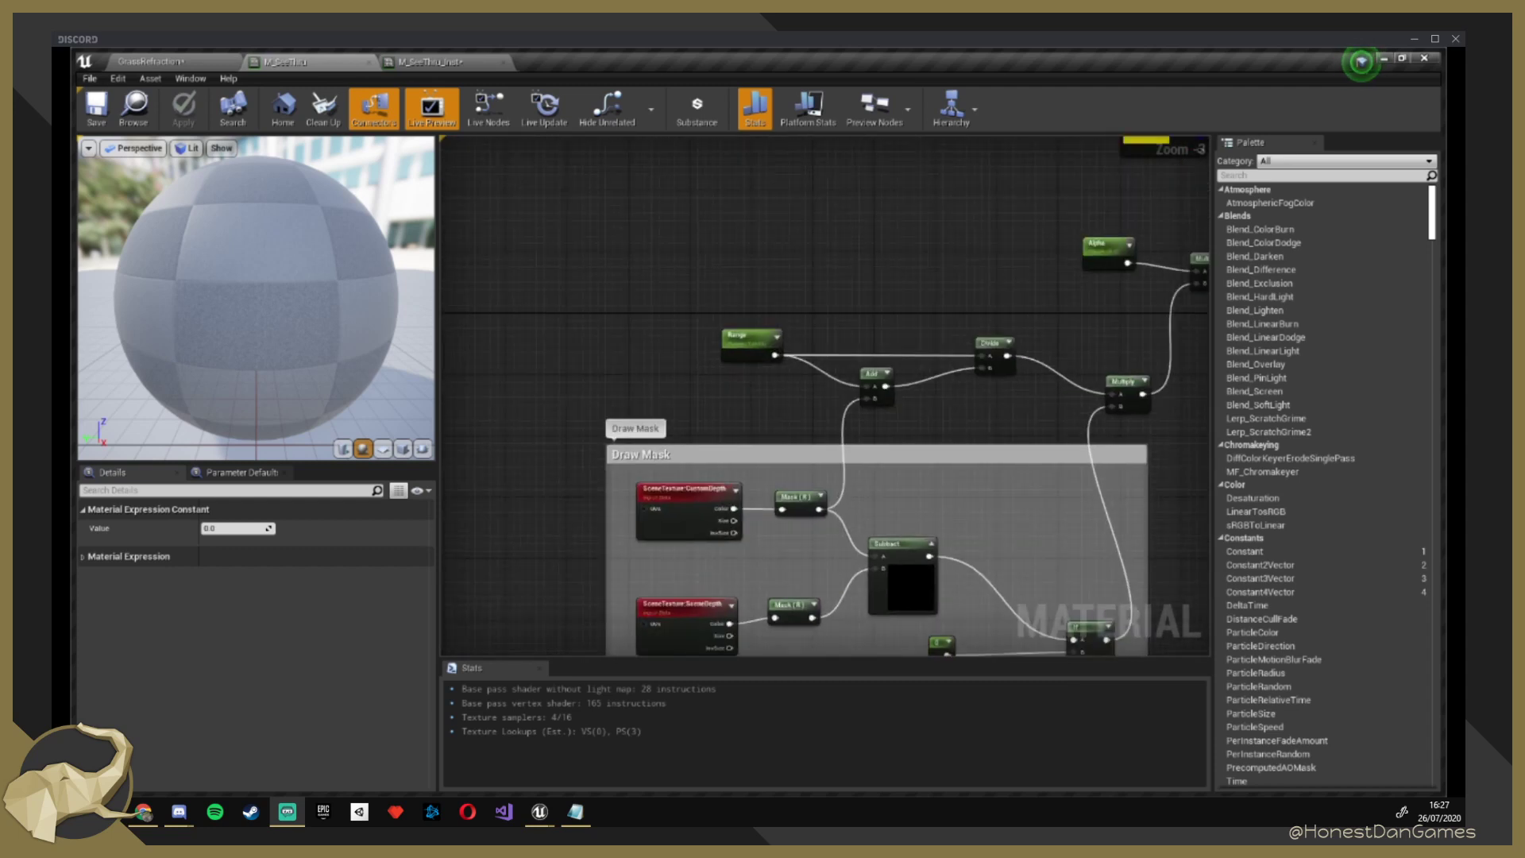
Inspect the default value of the Range parameter and follow its connections to the Add and Divide nodes.
{"action": "left_click", "coordinate": [749, 340]}
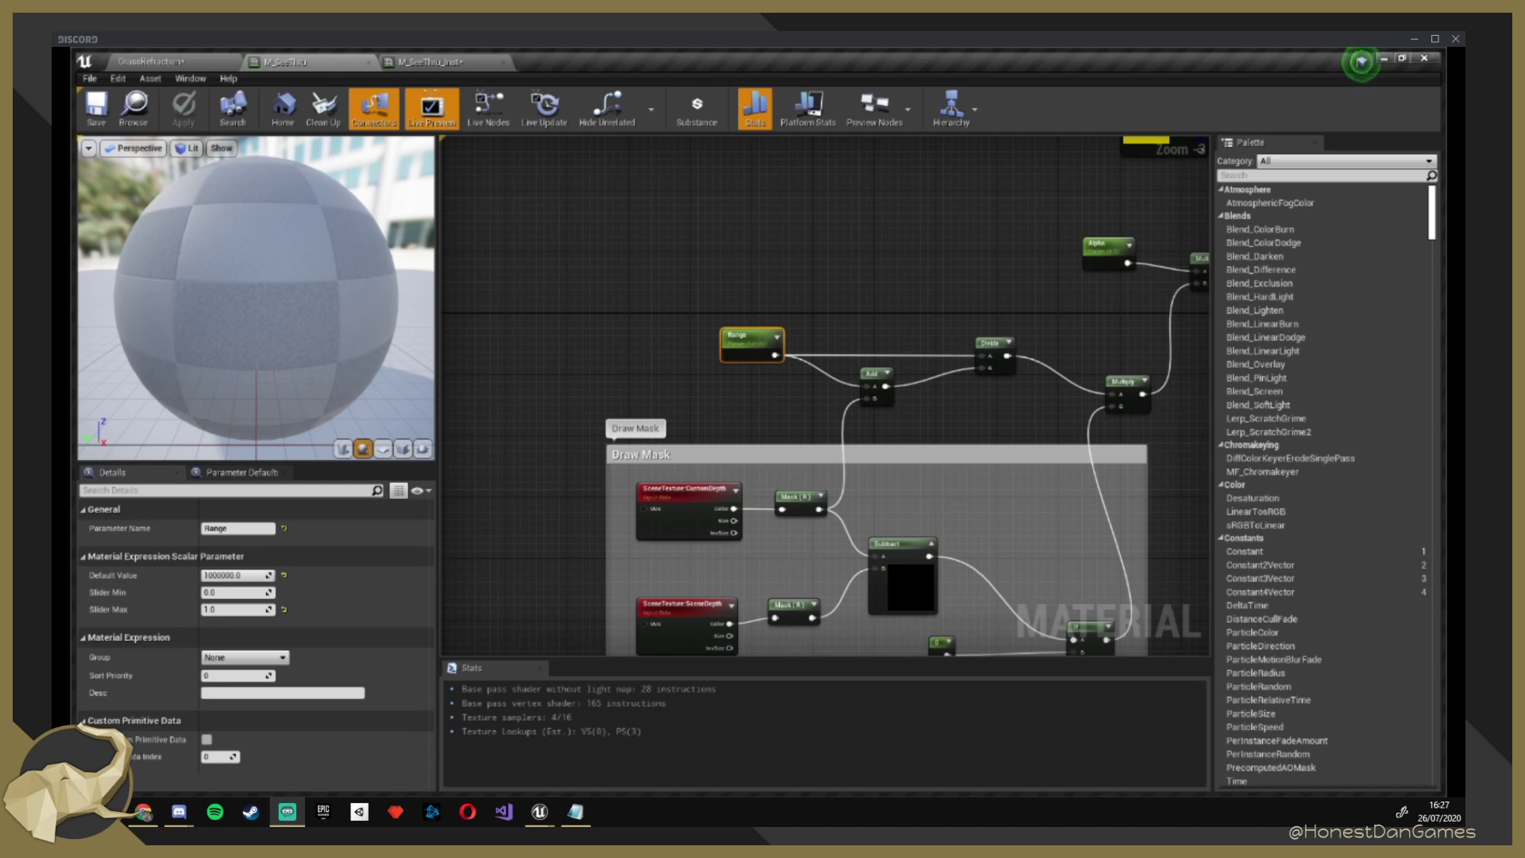
{"action": "left_click", "coordinate": [235, 575]}
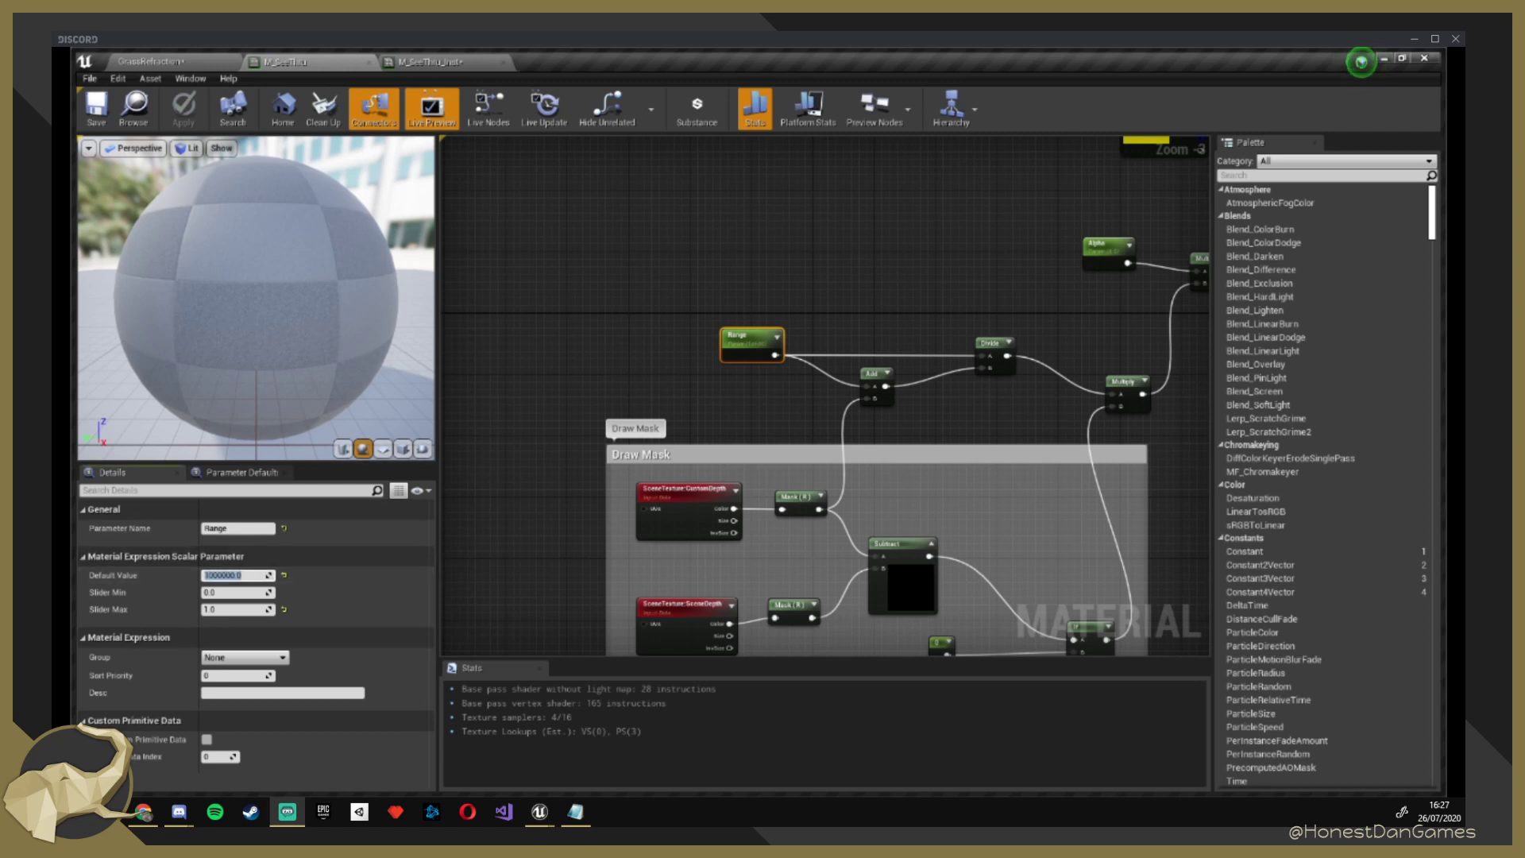
{"action": "right_click_drag", "start_coordinate": [911, 318], "coordinate": [828, 321]}
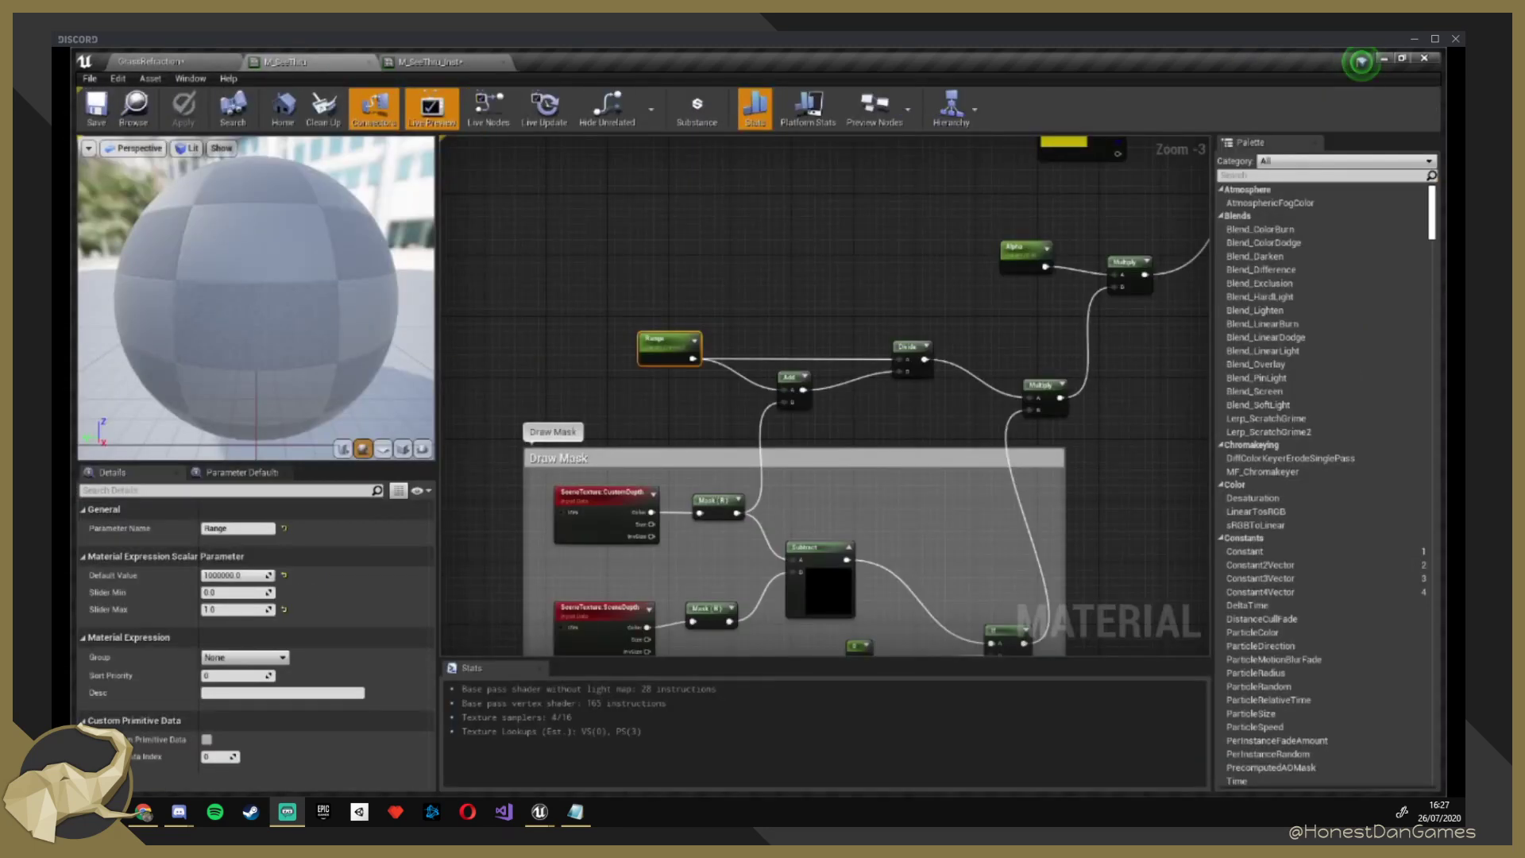
Inspect the CustomDepth Mask node's channel, then move the Divide node closer to the Add node.
{"action": "left_click", "coordinate": [704, 500]}
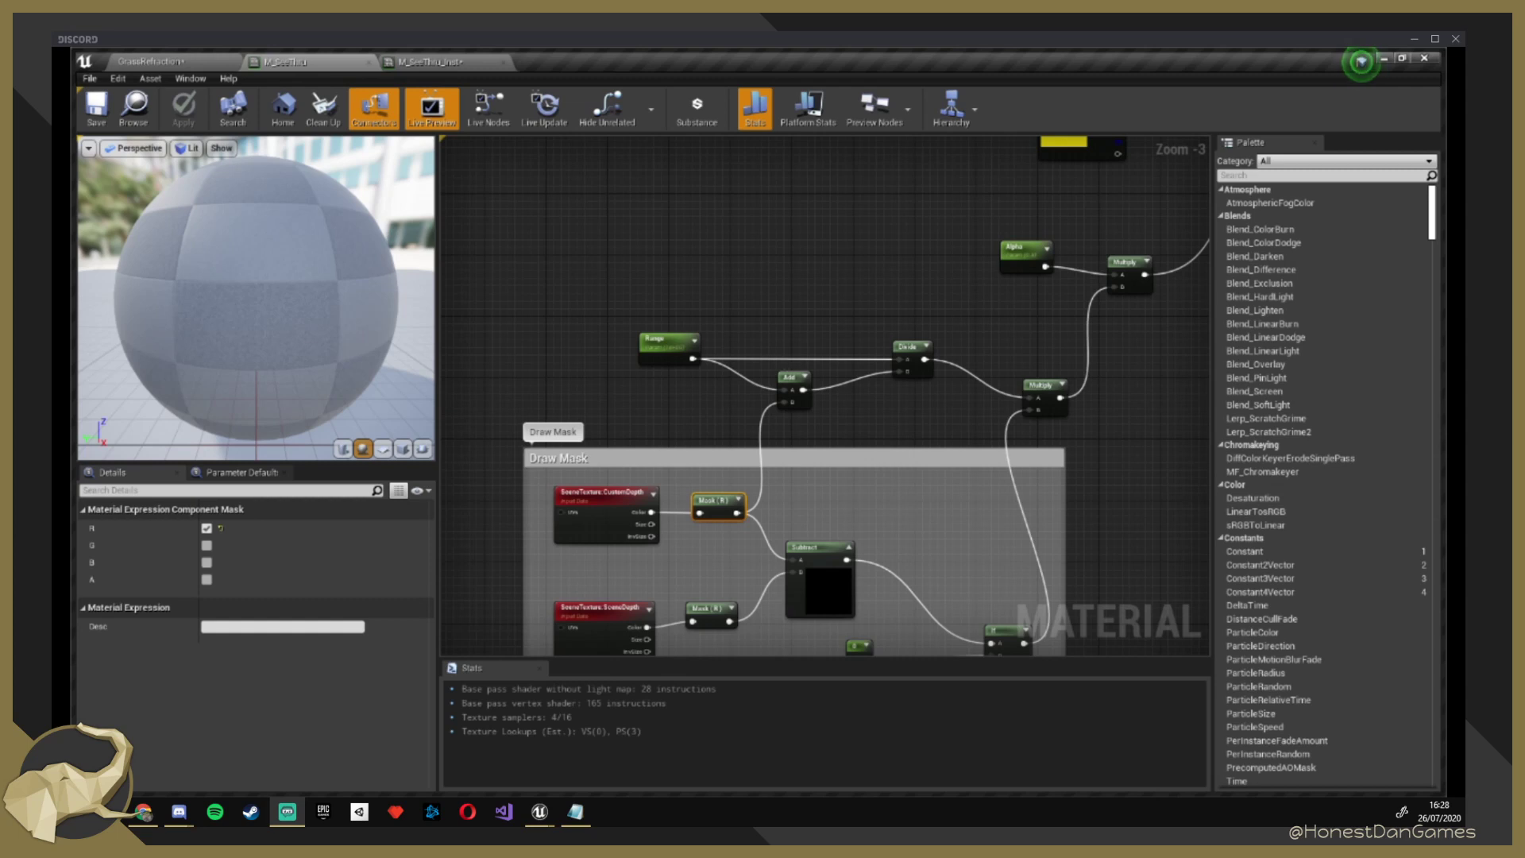
{"action": "right_click_drag", "start_coordinate": [875, 272], "coordinate": [812, 323]}
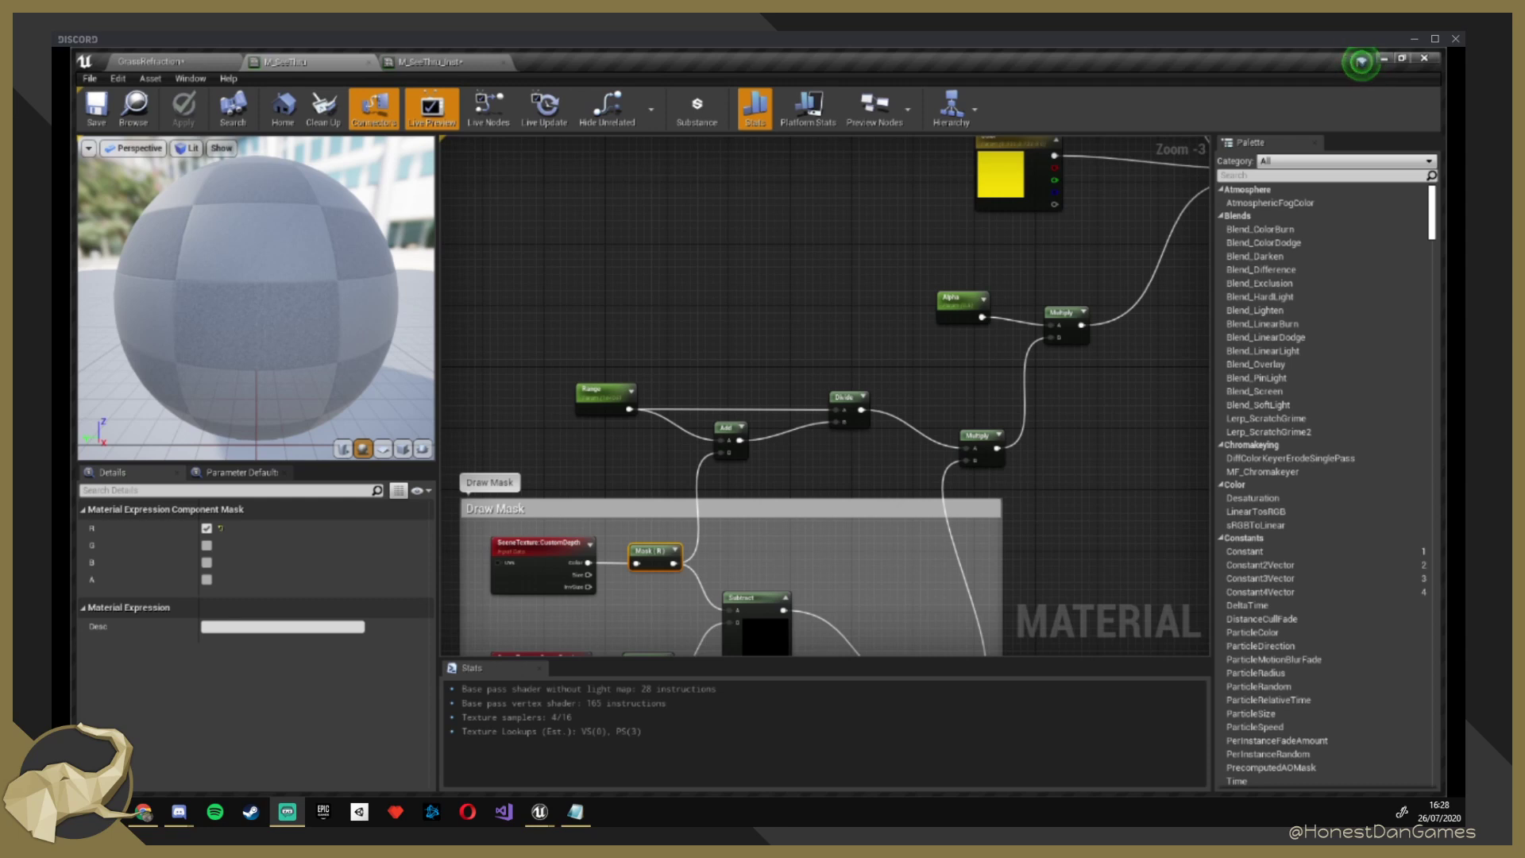
{"action": "left_click_drag", "start_coordinate": [843, 397], "coordinate": [805, 397]}
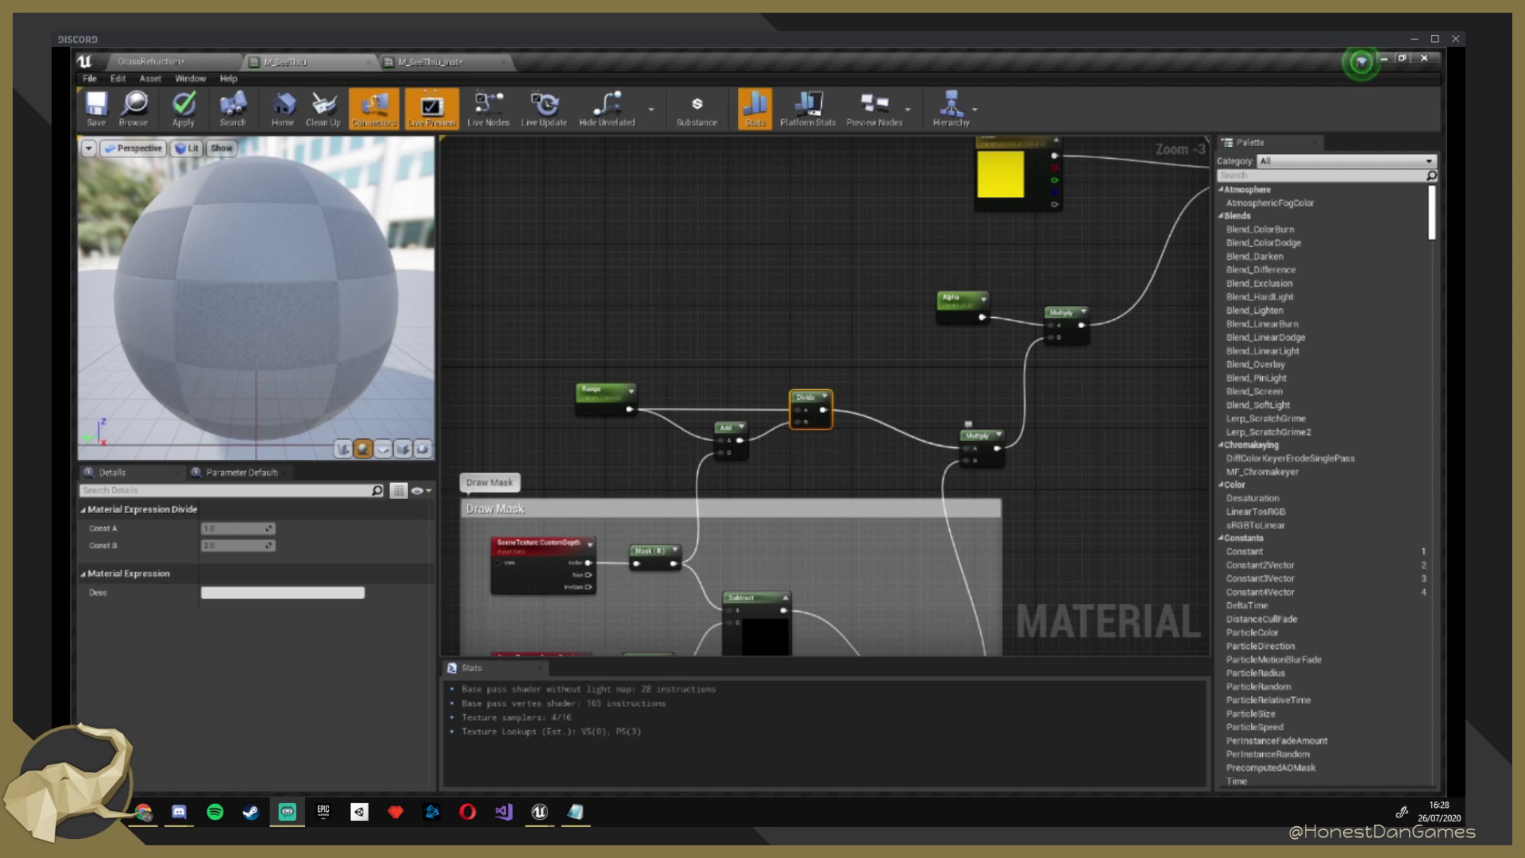
Examine how the Multiply node above the Draw Mask group combines the Divide result with the If mask.
{"action": "right_click_drag", "start_coordinate": [1107, 470], "coordinate": [1108, 400]}
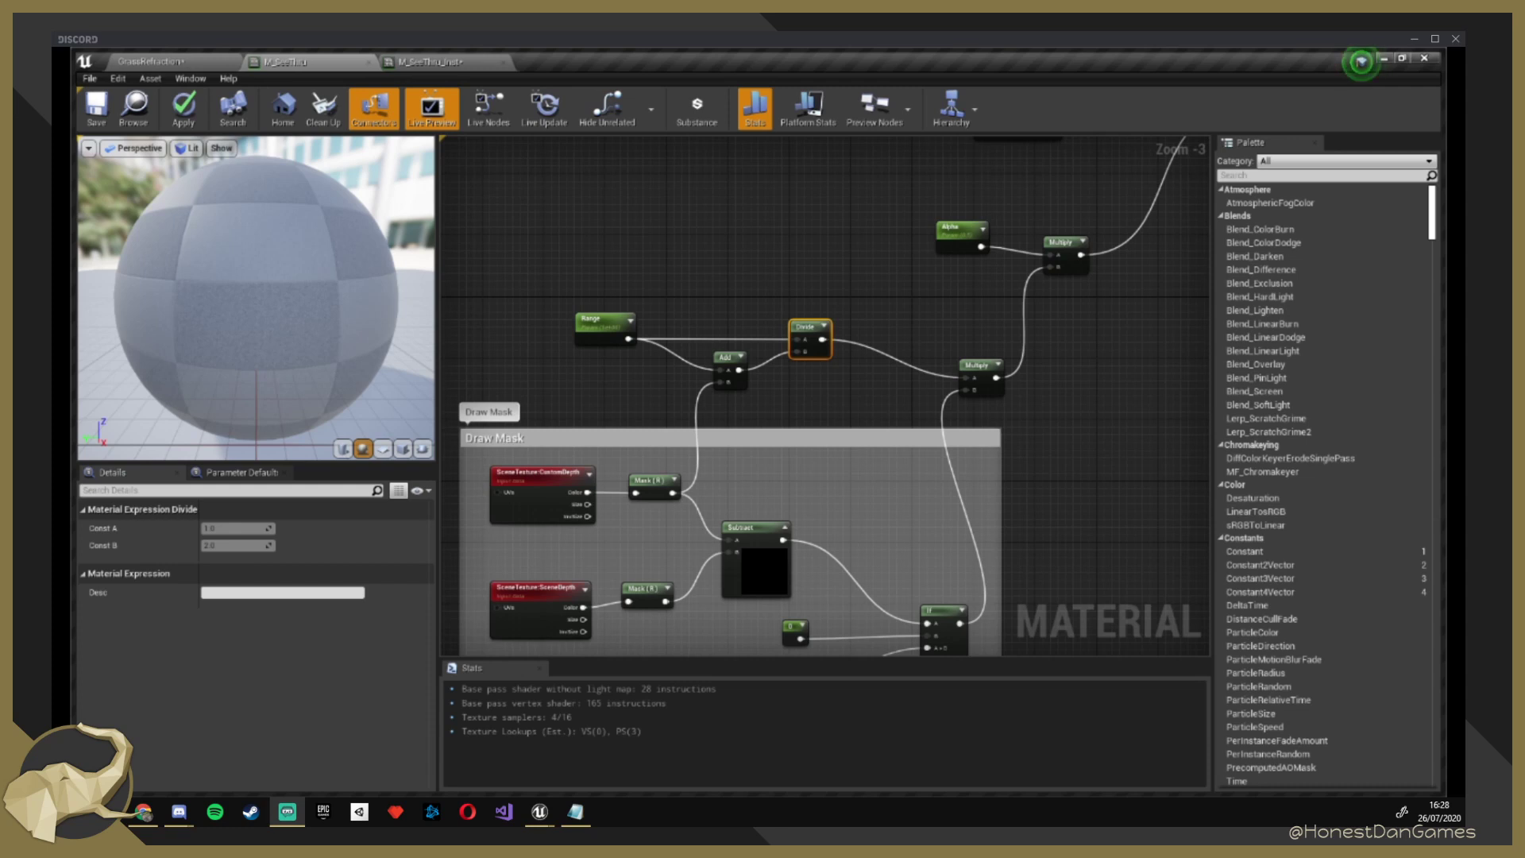
{"action": "right_click_drag", "start_coordinate": [1083, 415], "coordinate": [1125, 304]}
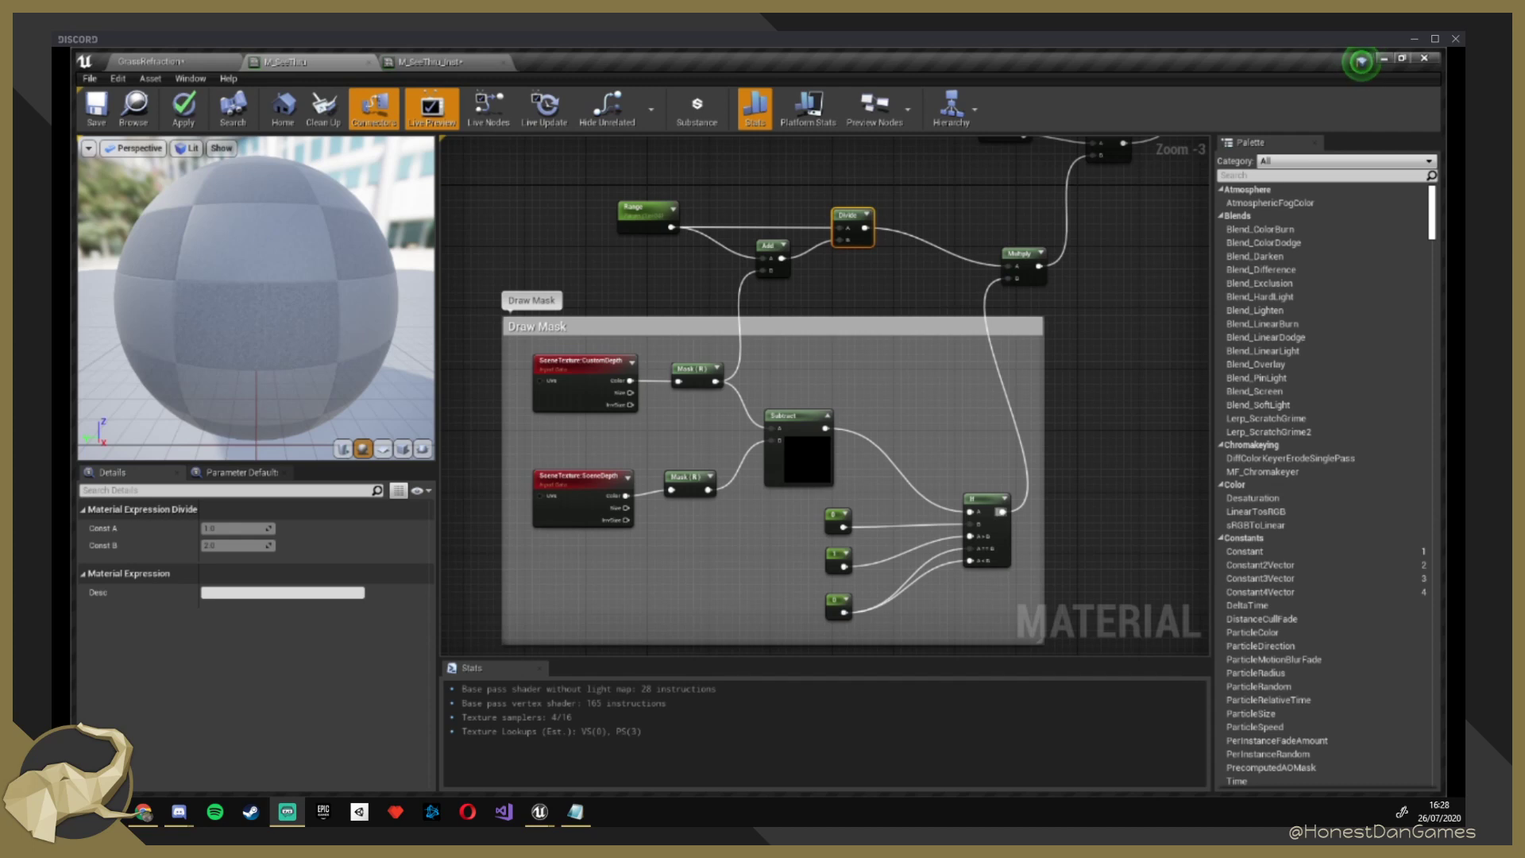
{"action": "right_click_drag", "start_coordinate": [1077, 284], "coordinate": [1027, 495]}
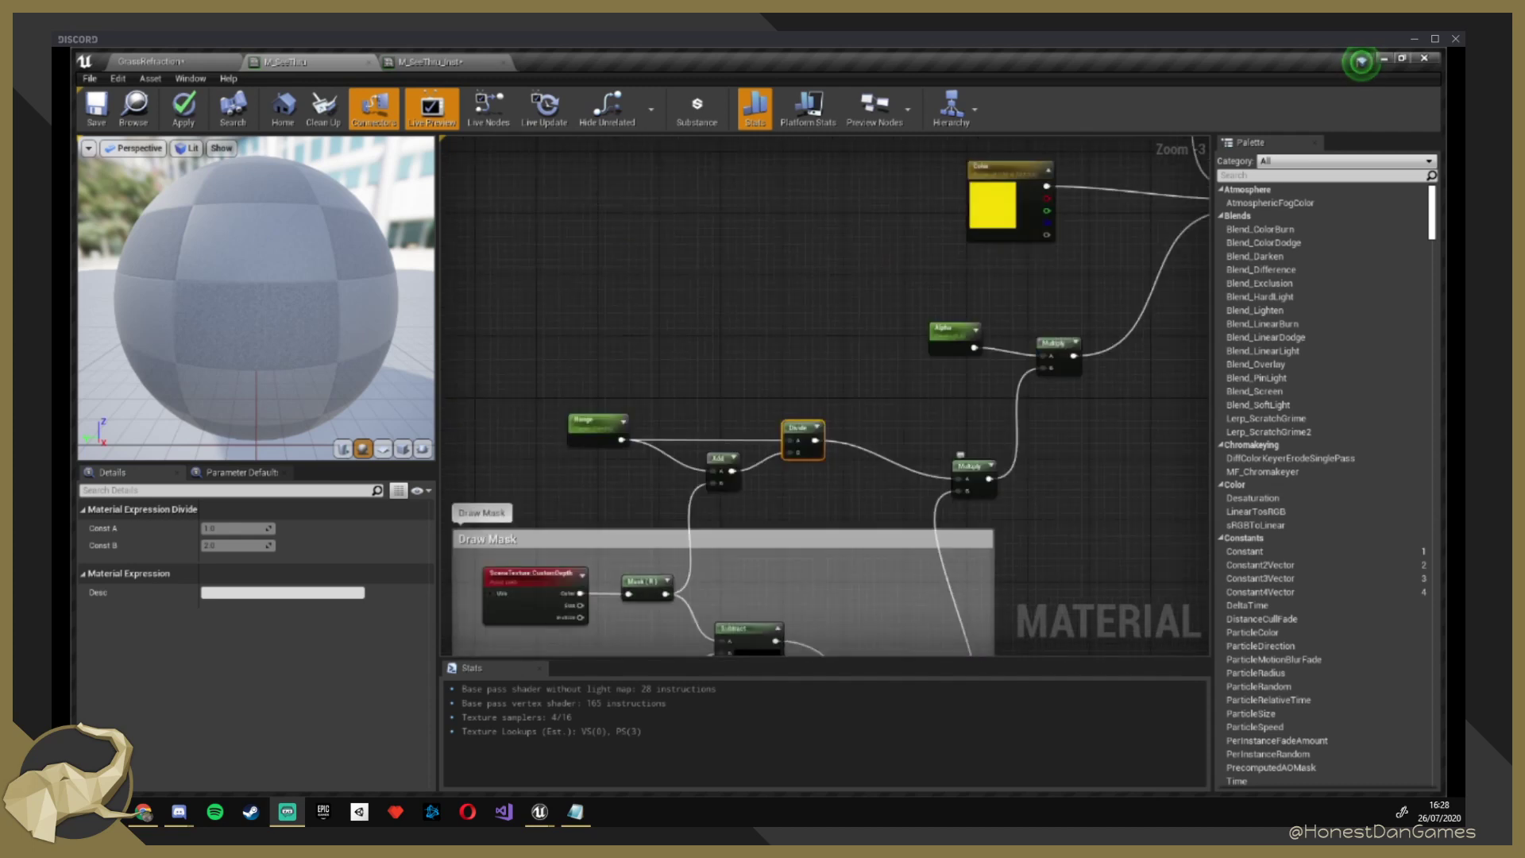
{"action": "left_click", "coordinate": [974, 471]}
{"action": "right_click_drag", "start_coordinate": [1026, 586], "coordinate": [1036, 421]}
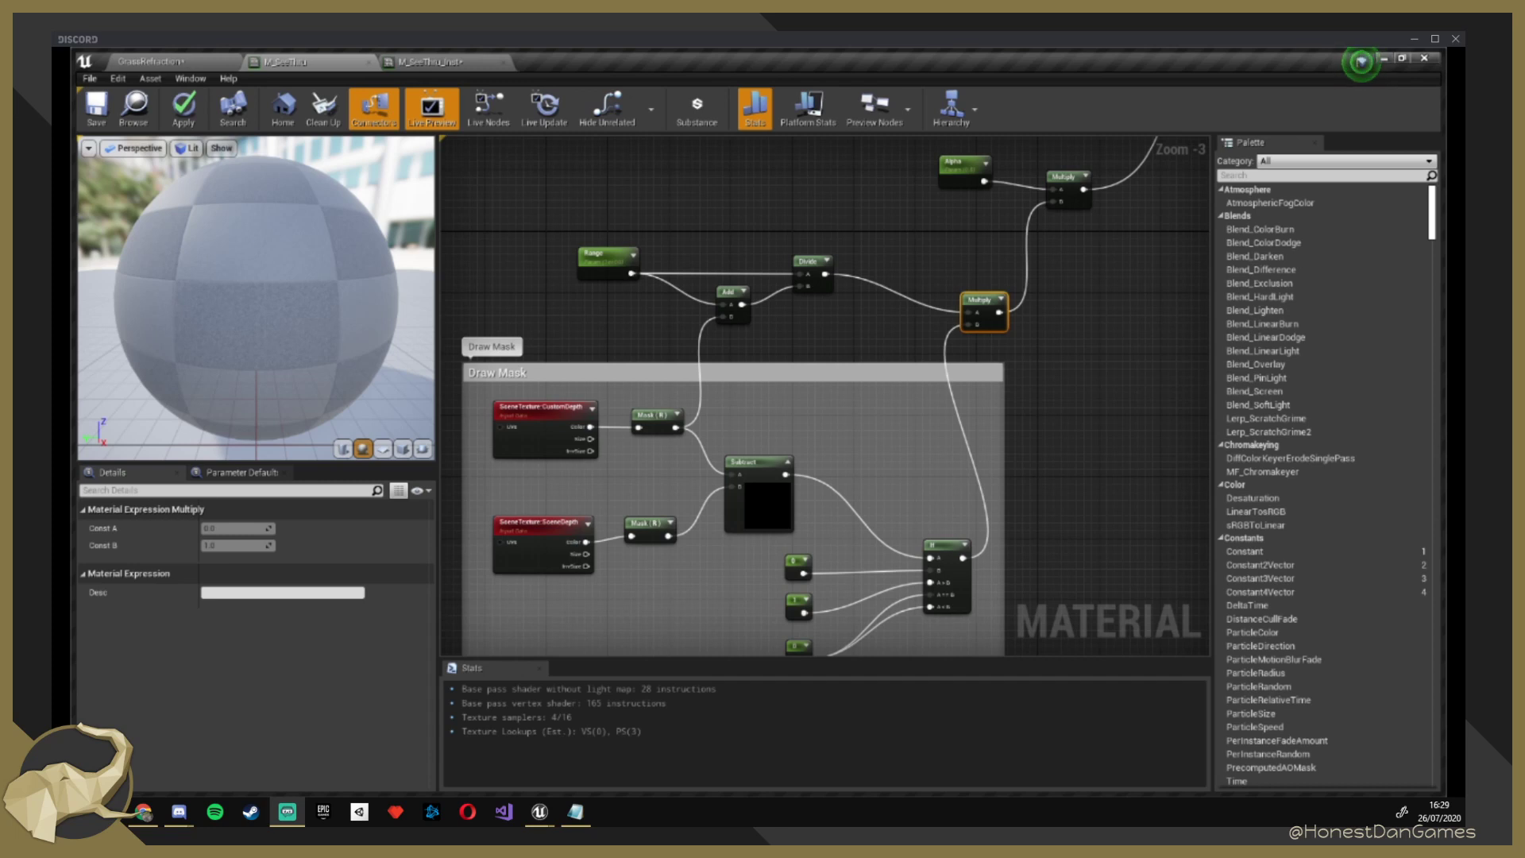
{"action": "right_click_drag", "start_coordinate": [1059, 439], "coordinate": [1030, 474]}
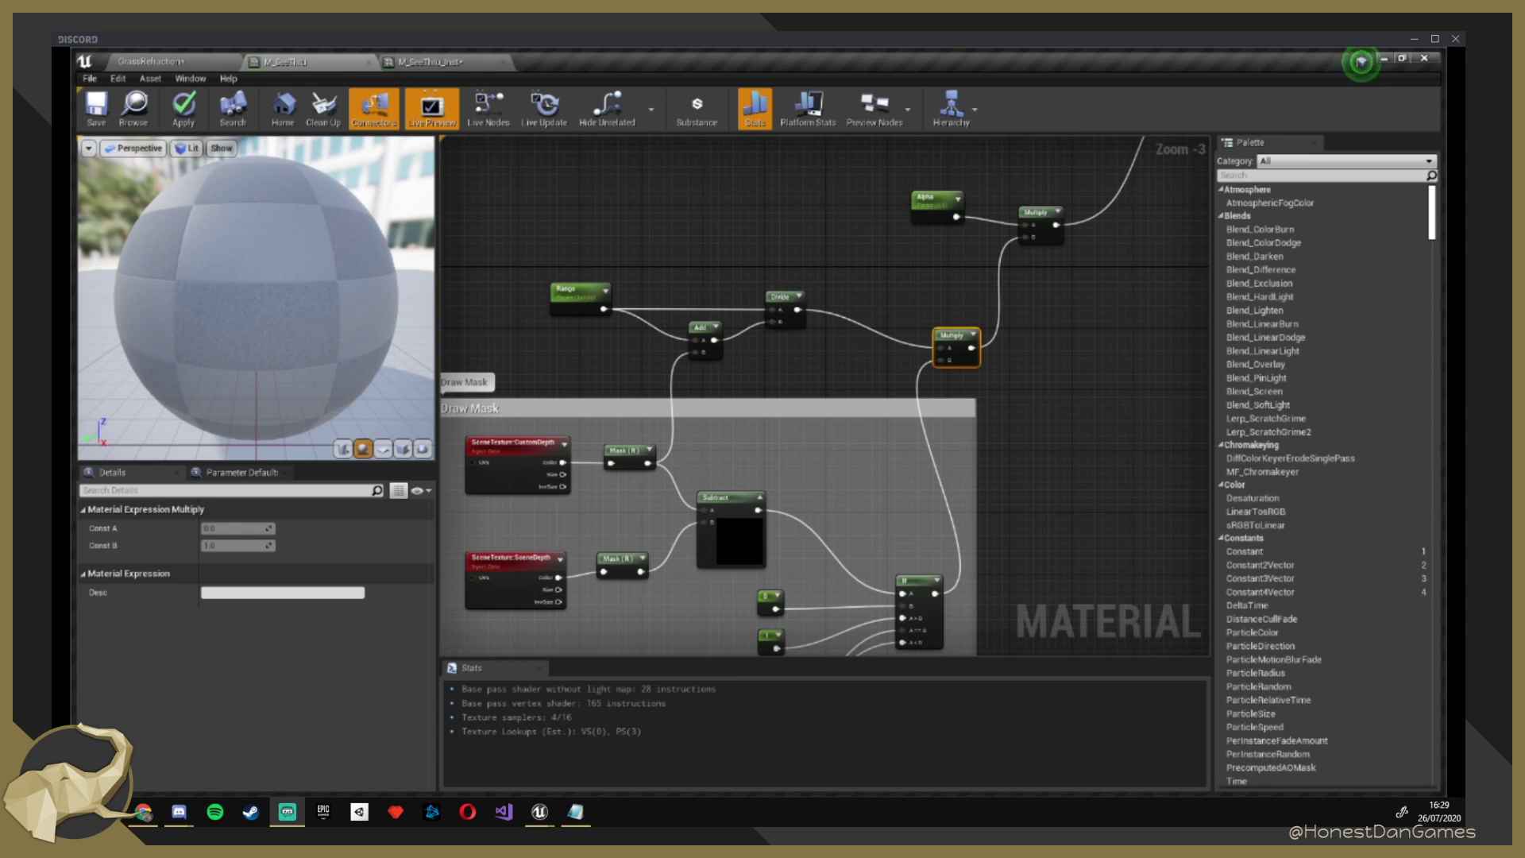
Follow the combined mask through the Alpha Multiply node to the Lerp node and the material output.
{"action": "right_click_drag", "start_coordinate": [1126, 343], "coordinate": [987, 459]}
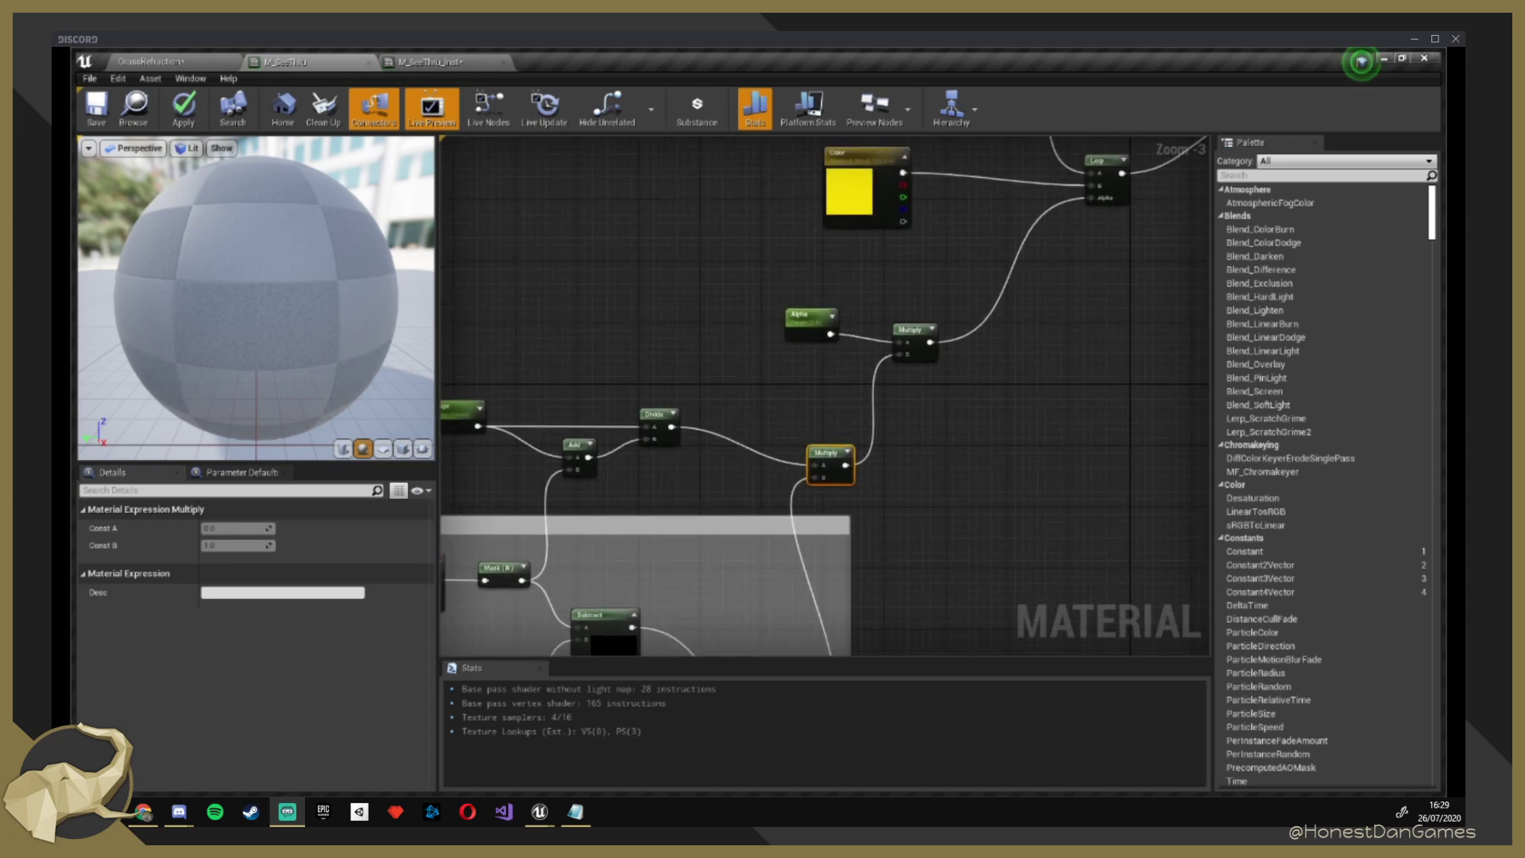
{"action": "right_click_drag", "start_coordinate": [987, 459], "coordinate": [1012, 400]}
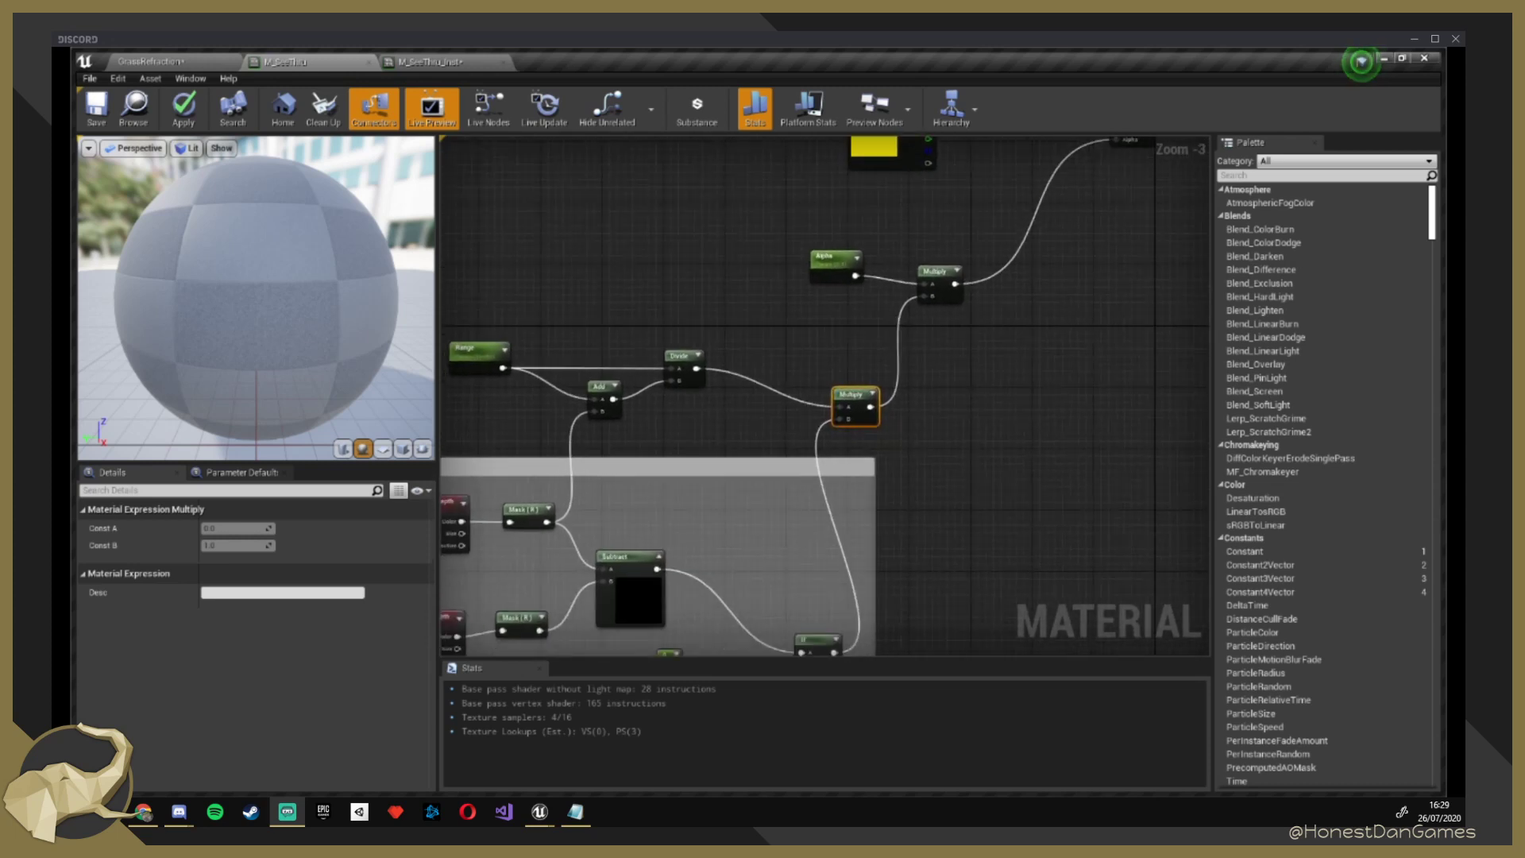
{"action": "scroll", "coordinate": [868, 413], "scroll_direction": "down", "scroll_amount": 1}
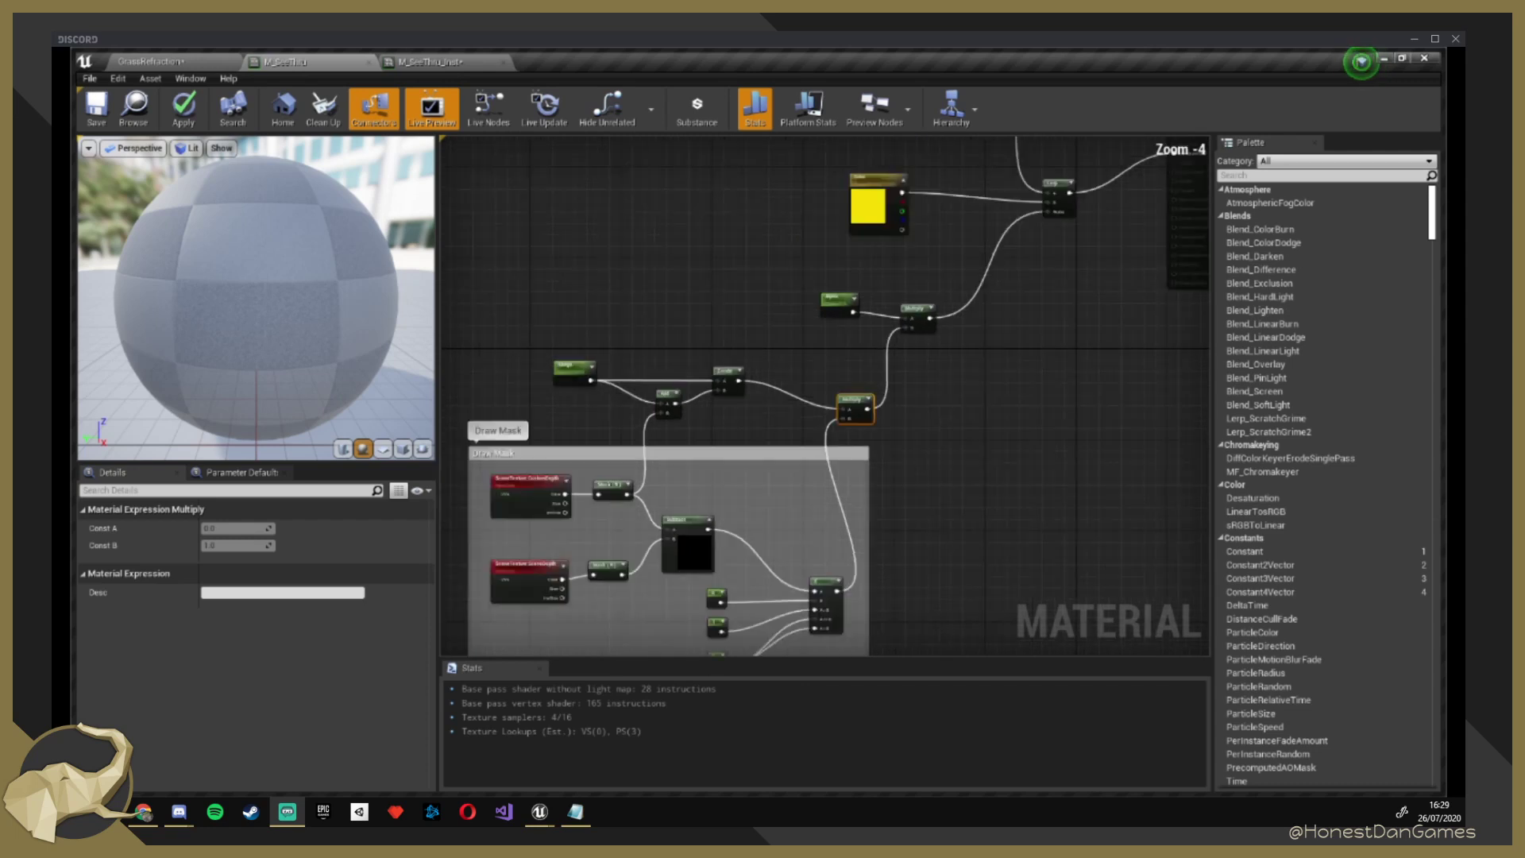
{"action": "right_click_drag", "start_coordinate": [868, 413], "coordinate": [1207, 334]}
{"action": "left_click_drag", "start_coordinate": [1110, 443], "coordinate": [1207, 139]}
{"action": "mouse_move", "coordinate": [1017, 389]}
{"action": "right_mouse_down"}
{"action": "mouse_move", "coordinate": [779, 511]}
{"action": "mouse_move", "coordinate": [624, 527]}
{"action": "right_mouse_up"}
{"action": "right_click_drag", "start_coordinate": [1007, 315], "coordinate": [714, 532]}
{"action": "left_click", "coordinate": [715, 531]}
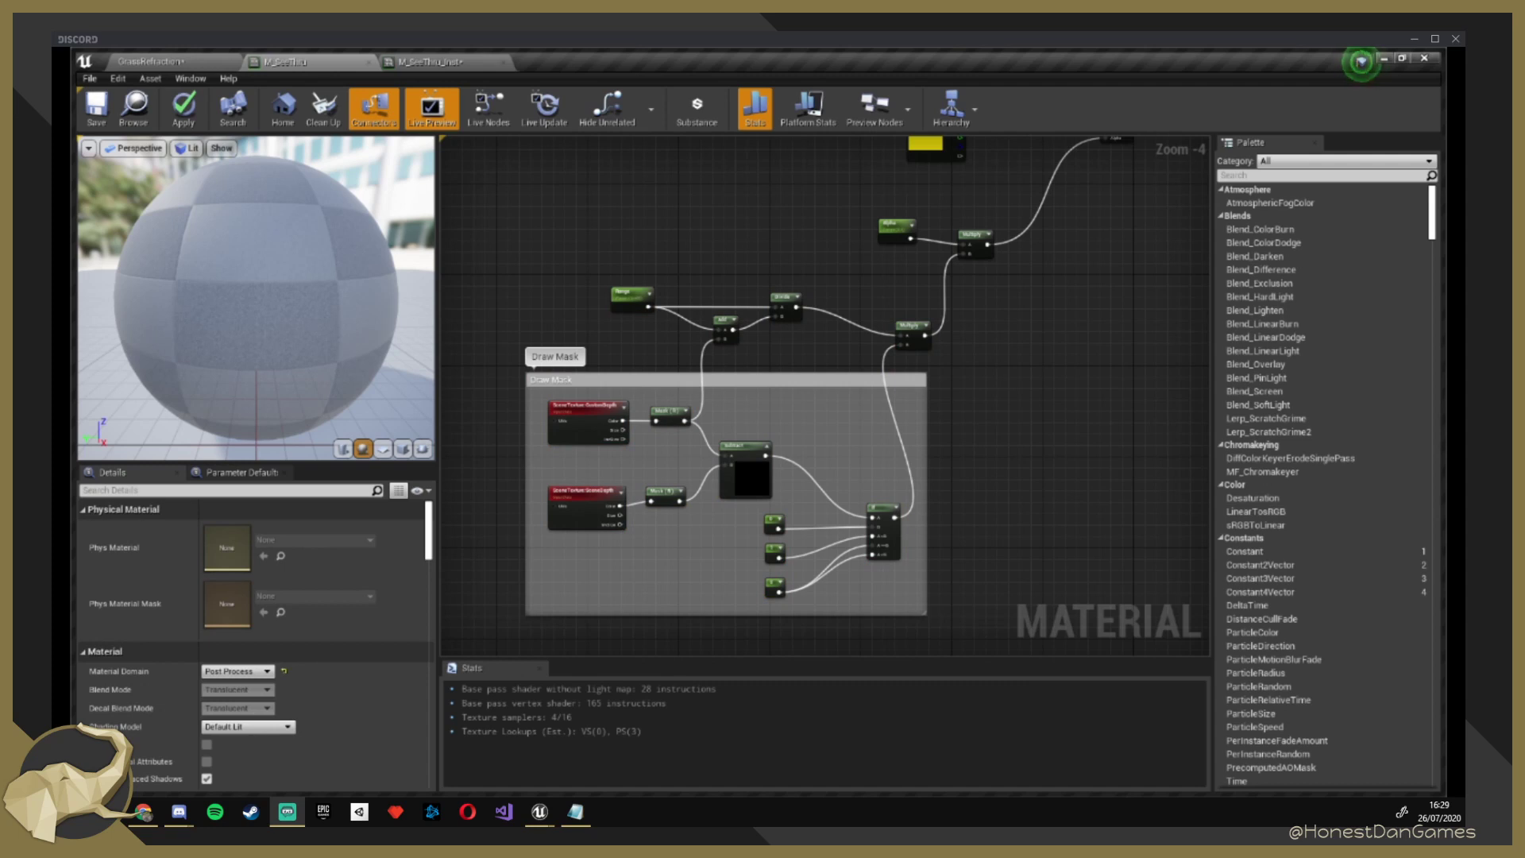
{"action": "mouse_move", "coordinate": [473, 269]}
{"action": "left_mouse_down"}
{"action": "mouse_move", "coordinate": [1099, 635]}
{"action": "mouse_move", "coordinate": [1038, 654]}
{"action": "left_mouse_up"}
{"action": "mouse_move", "coordinate": [1026, 340]}
{"action": "right_mouse_down"}
{"action": "mouse_move", "coordinate": [978, 536]}
{"action": "mouse_move", "coordinate": [952, 567]}
{"action": "mouse_move", "coordinate": [824, 609]}
{"action": "mouse_move", "coordinate": [902, 660]}
{"action": "right_mouse_up"}
{"action": "left_click", "coordinate": [979, 536]}
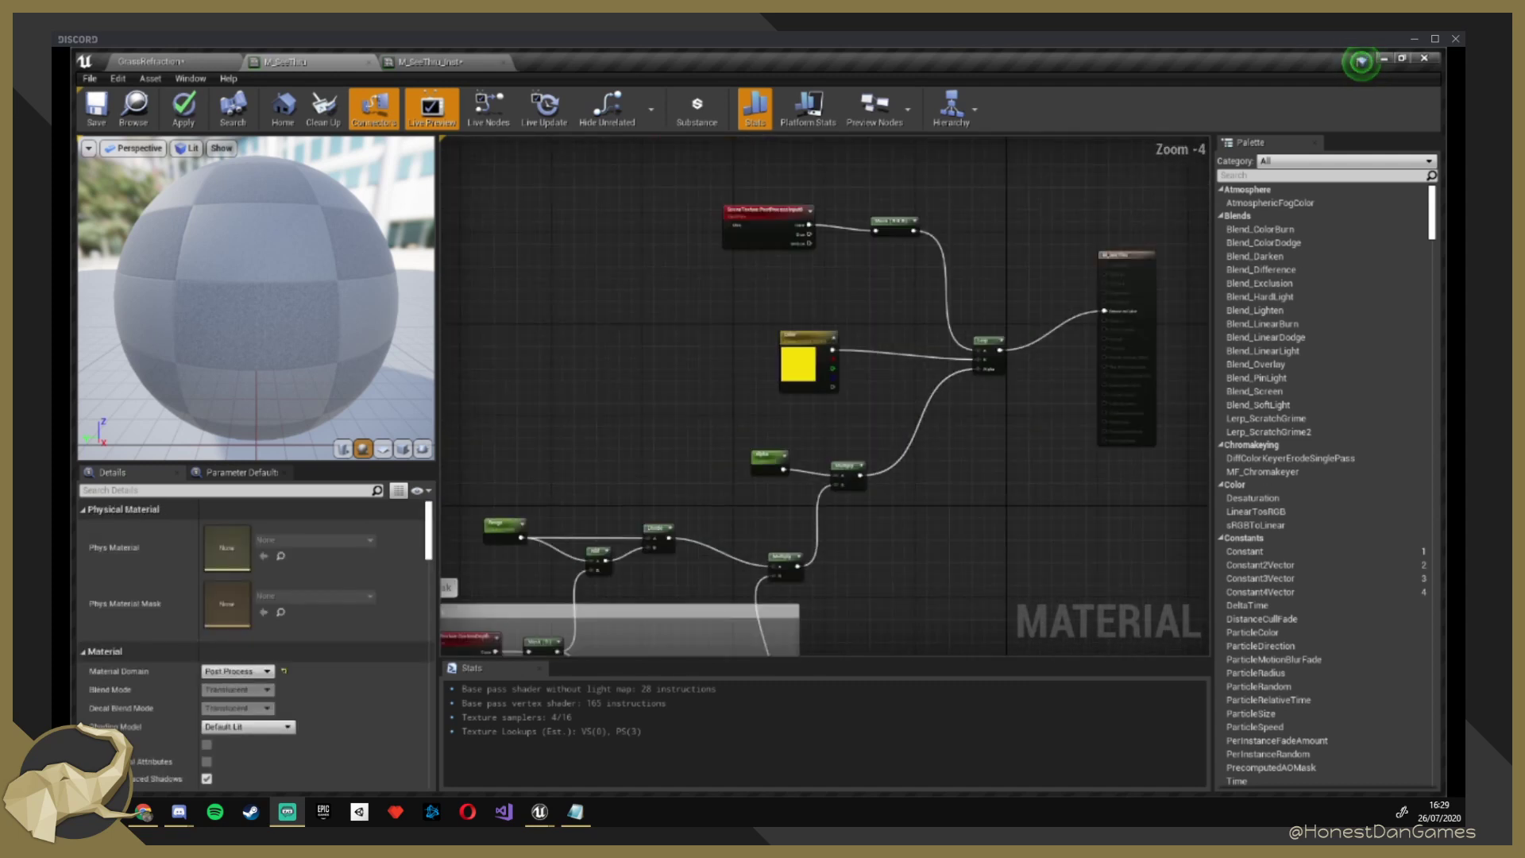
Reposition the Alpha parameter and its Multiply node side by side and inspect the Alpha parameter's default value.
{"action": "scroll", "coordinate": [837, 522], "scroll_direction": "up", "scroll_amount": 4}
{"action": "mouse_move", "coordinate": [702, 395]}
{"action": "left_mouse_down"}
{"action": "mouse_move", "coordinate": [713, 452]}
{"action": "mouse_move", "coordinate": [727, 406]}
{"action": "left_mouse_up"}
{"action": "left_click_drag", "start_coordinate": [639, 356], "coordinate": [844, 458]}
{"action": "left_click_drag", "start_coordinate": [851, 408], "coordinate": [874, 362]}
{"action": "right_click_drag", "start_coordinate": [992, 426], "coordinate": [1000, 456]}
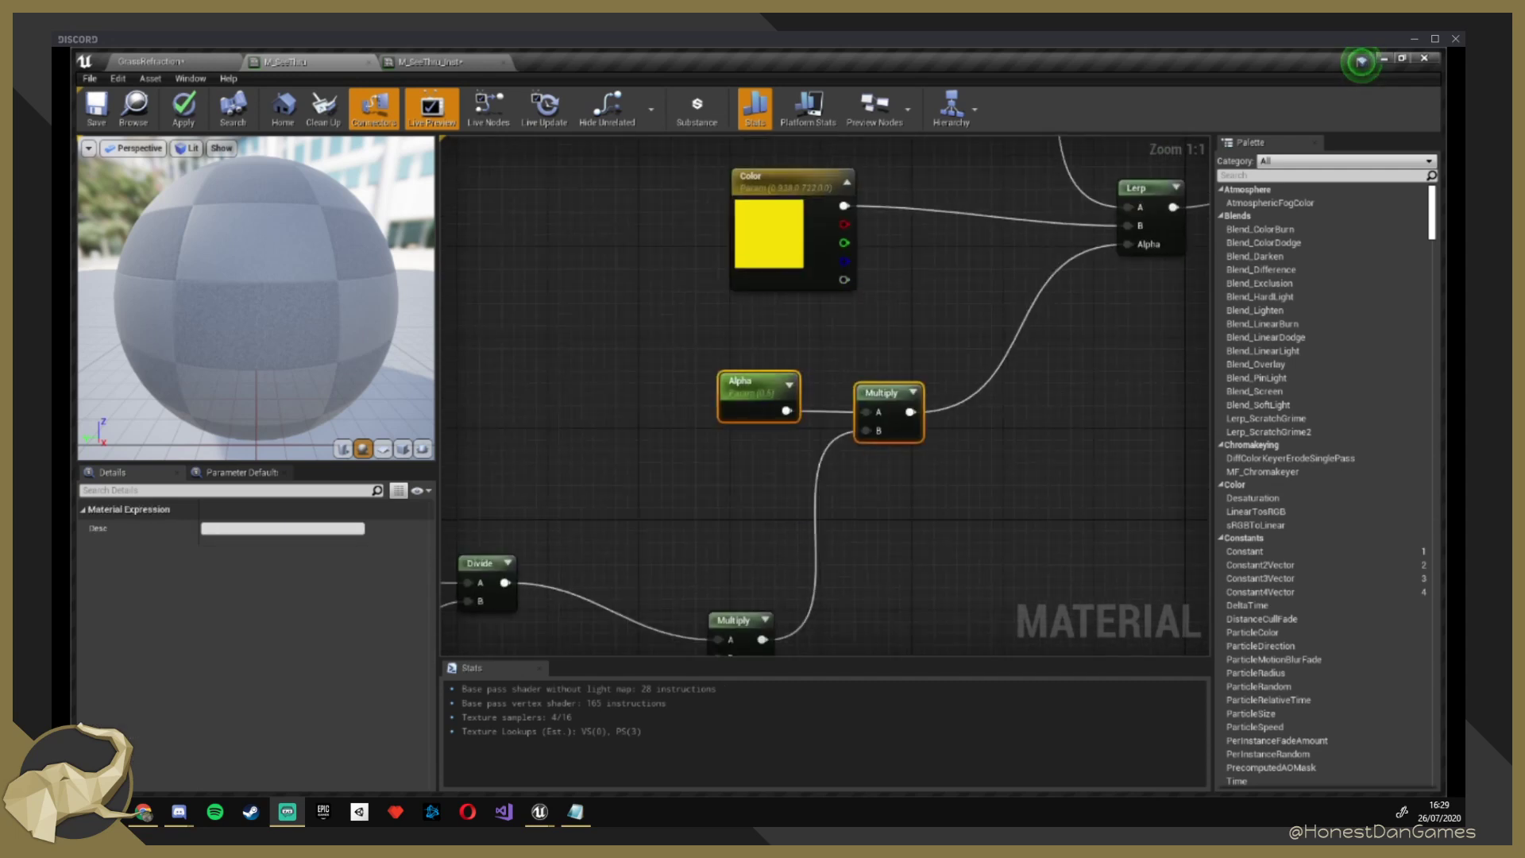
{"action": "left_click", "coordinate": [757, 386]}
{"action": "left_click_drag", "start_coordinate": [757, 386], "coordinate": [757, 397]}
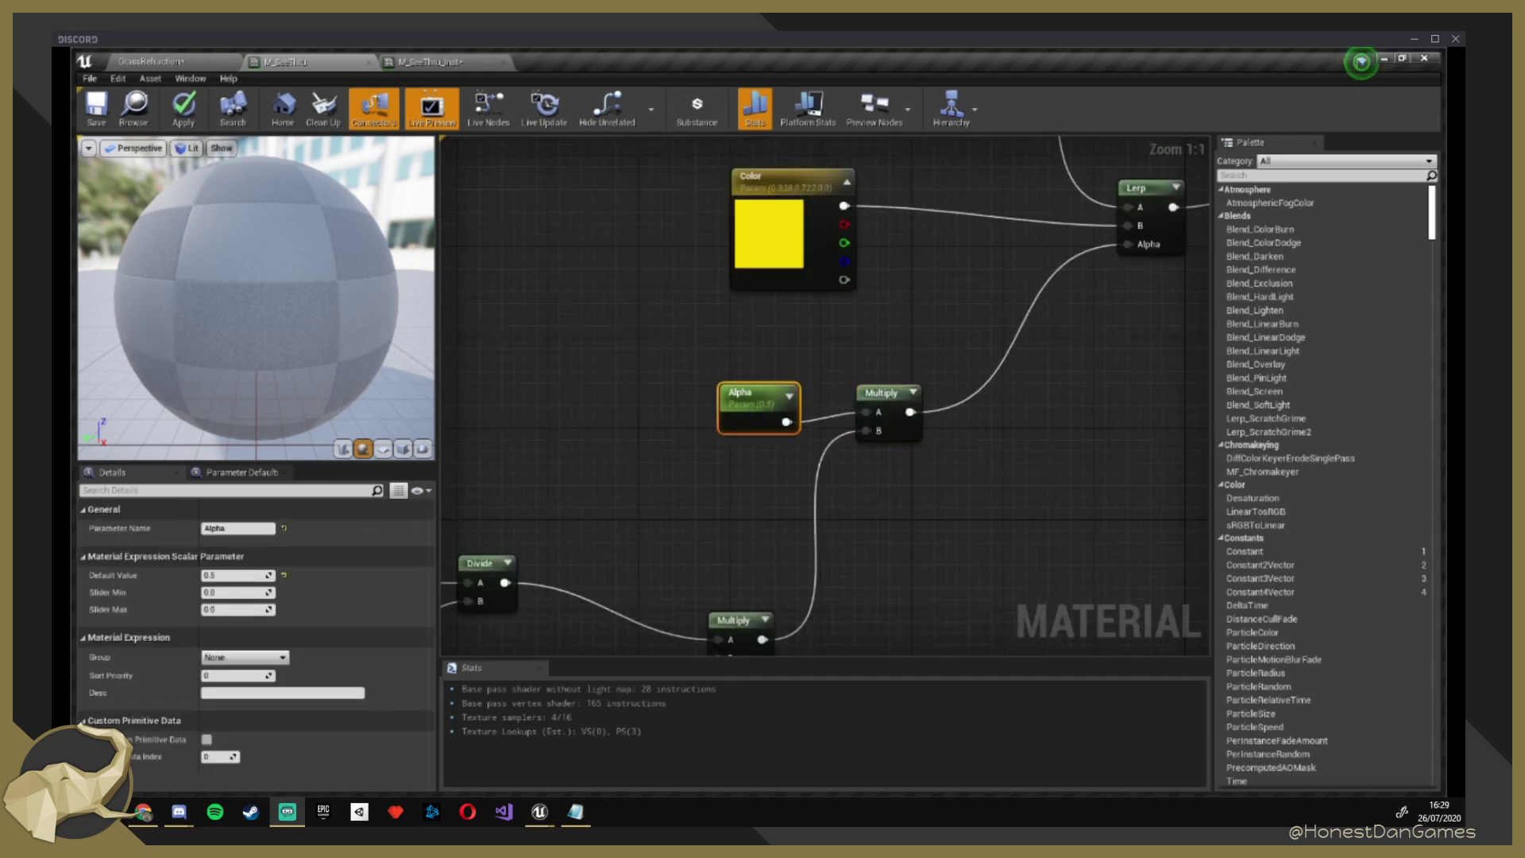
{"action": "right_click_drag", "start_coordinate": [992, 476], "coordinate": [991, 364]}
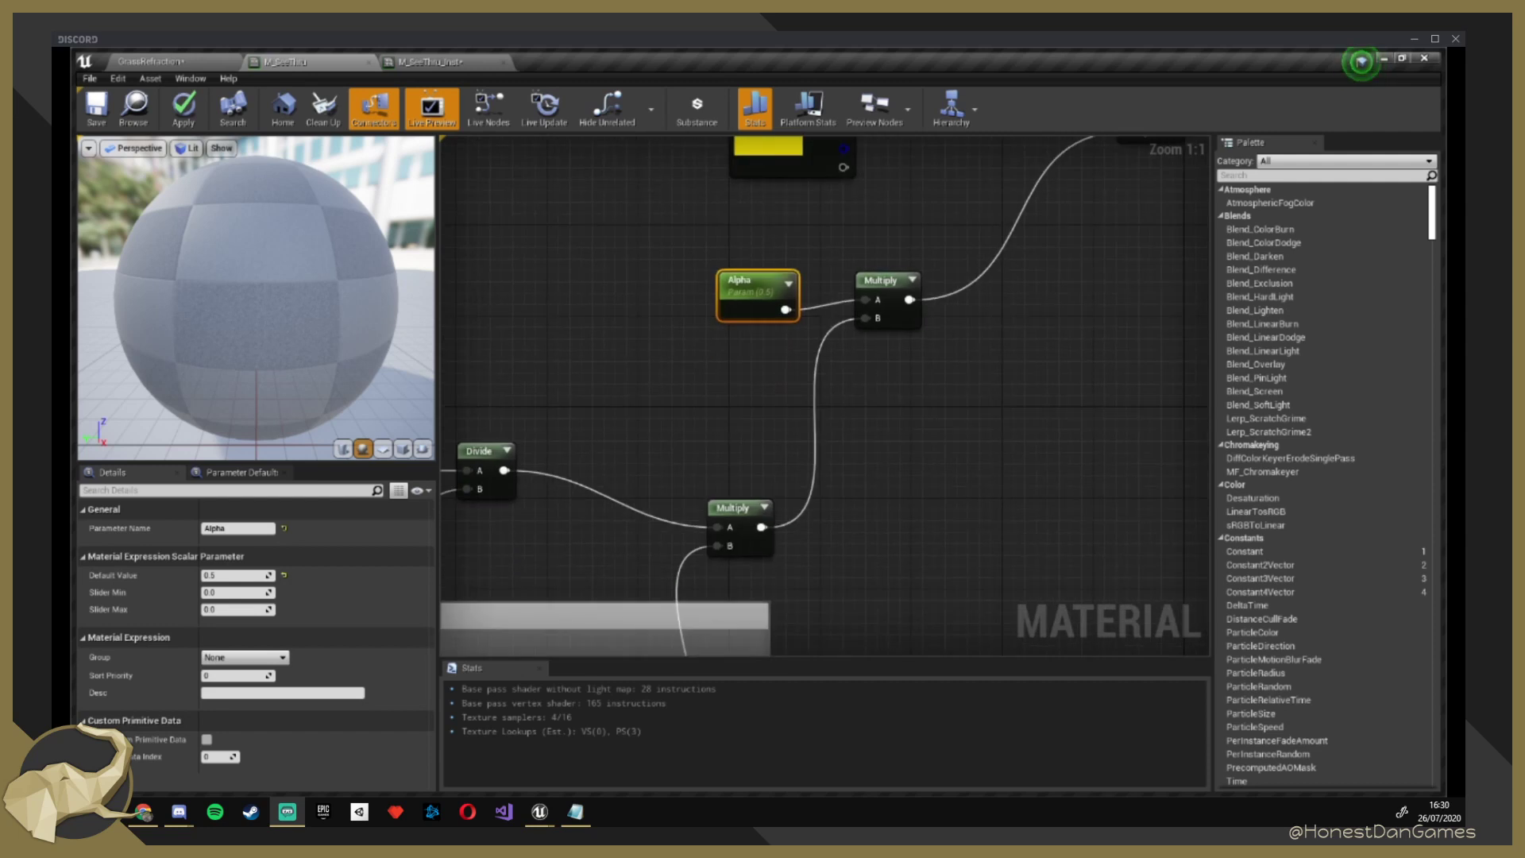
{"action": "scroll", "coordinate": [873, 464], "scroll_direction": "down", "scroll_amount": 2}
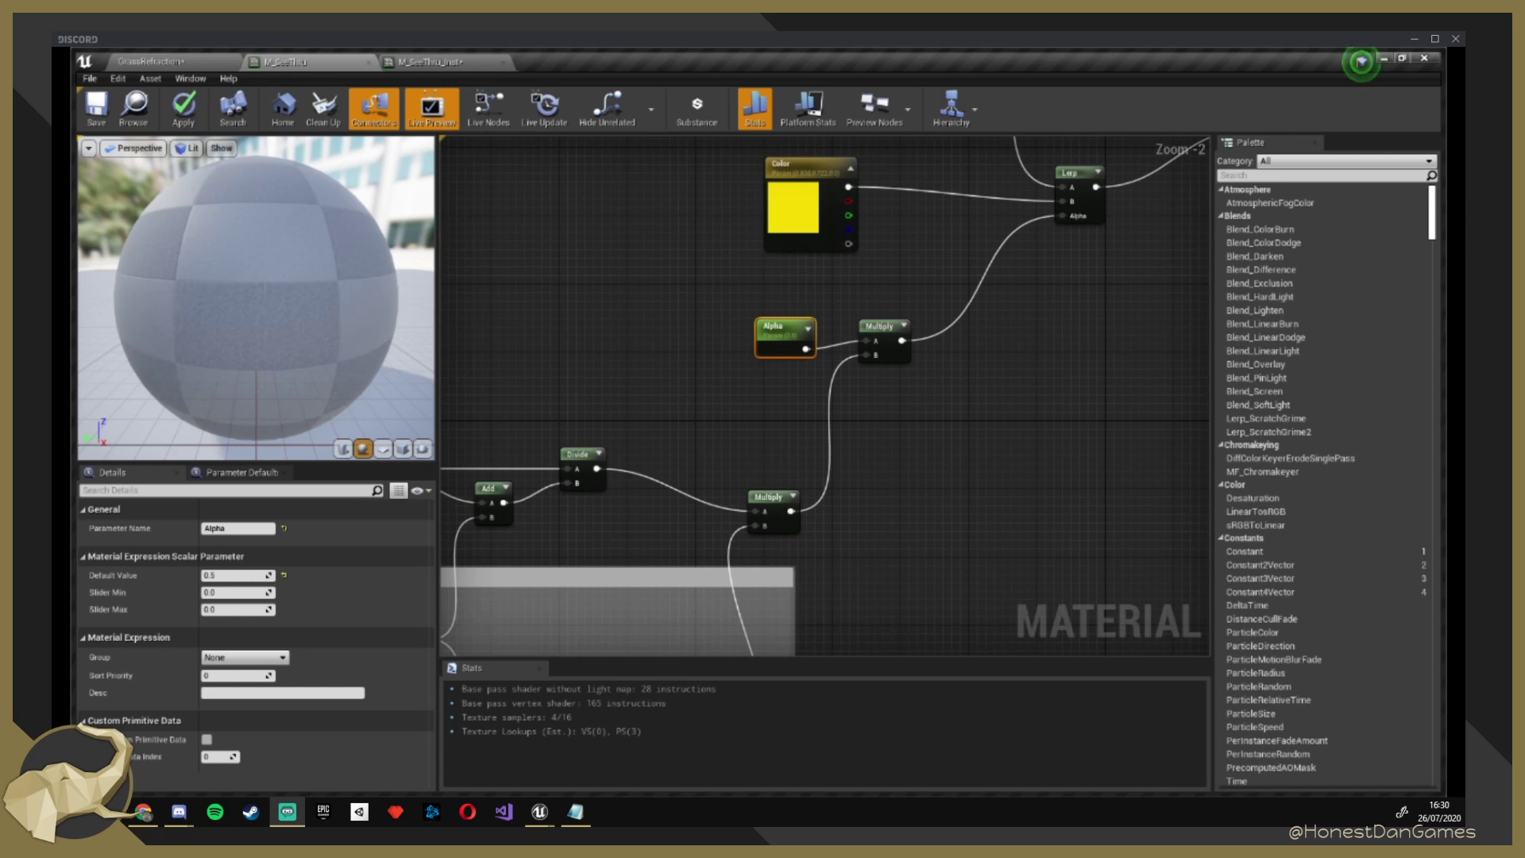
{"action": "right_click_drag", "start_coordinate": [871, 460], "coordinate": [934, 449]}
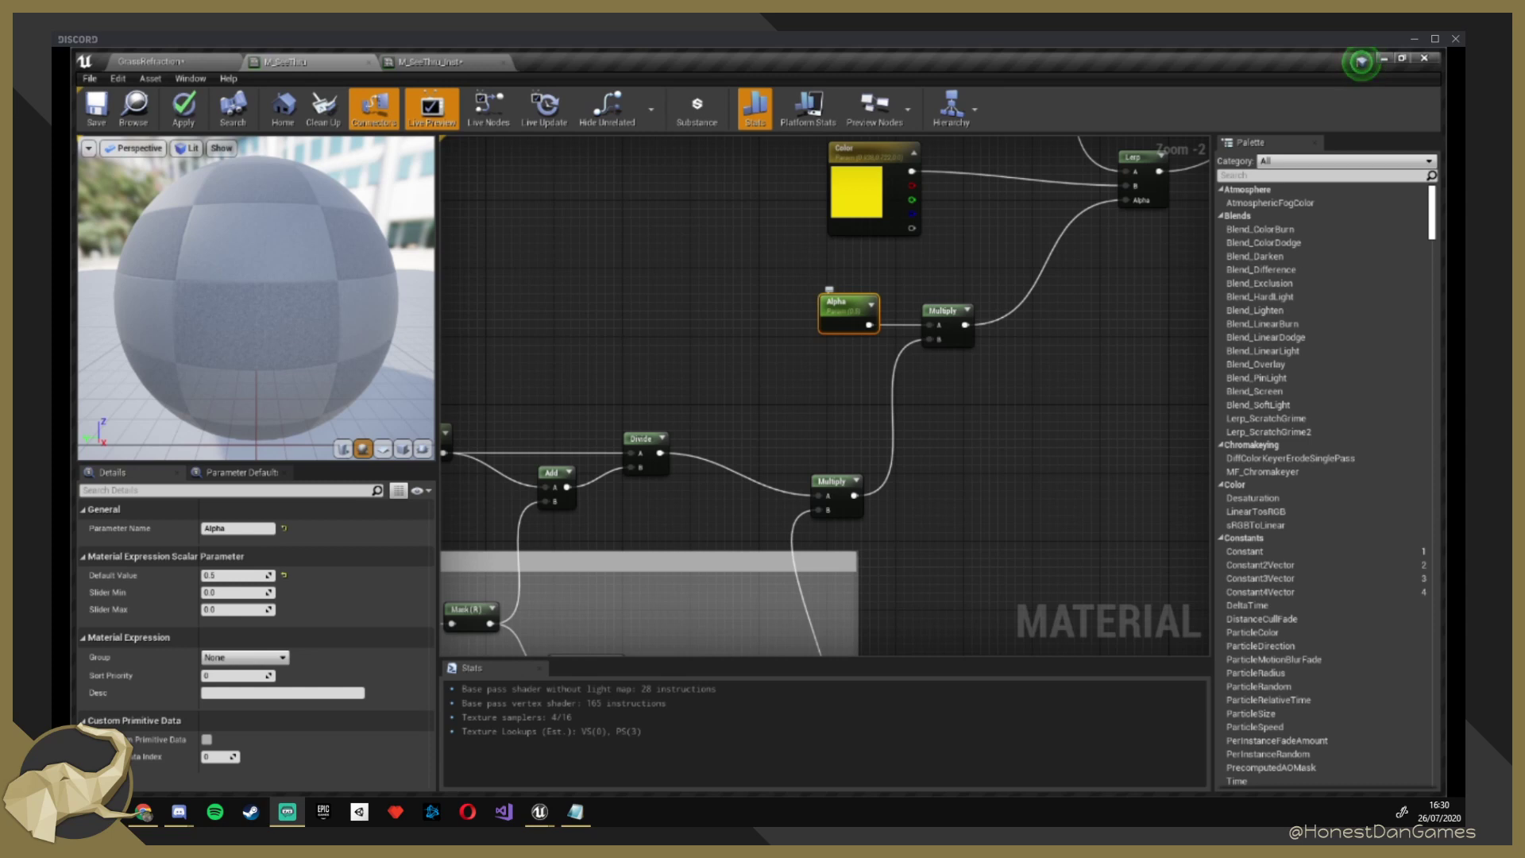
Inspect the settings of the Color parameter, the PostProcessInput0 scene texture and its RGB Mask node.
{"action": "right_click_drag", "start_coordinate": [1050, 352], "coordinate": [889, 571]}
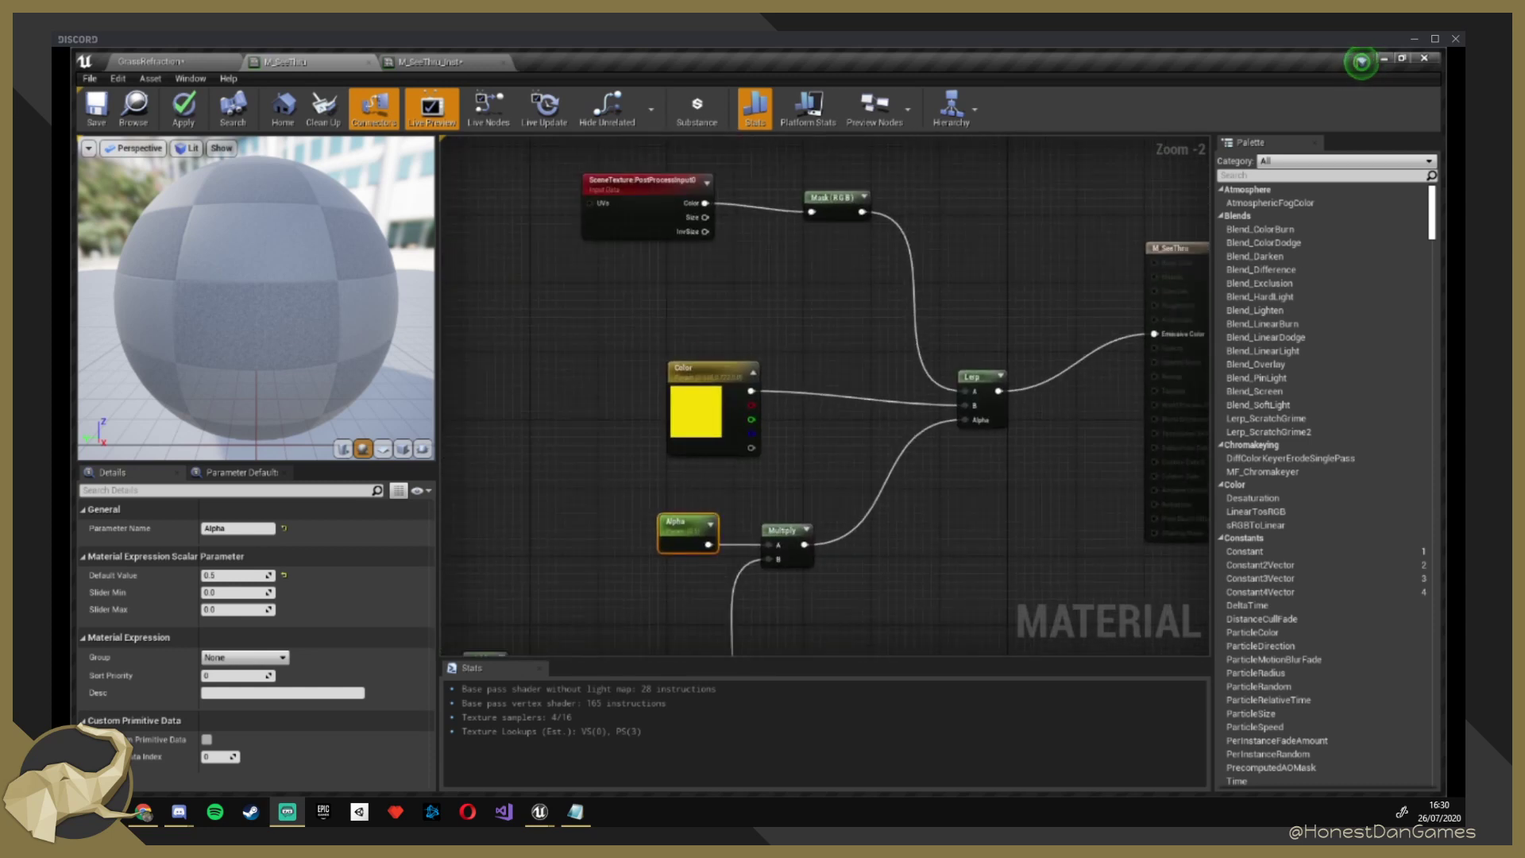
{"action": "mouse_move", "coordinate": [707, 369]}
{"action": "left_mouse_down"}
{"action": "mouse_move", "coordinate": [706, 350]}
{"action": "mouse_move", "coordinate": [680, 359]}
{"action": "left_mouse_up"}
{"action": "right_click_drag", "start_coordinate": [766, 306], "coordinate": [749, 595]}
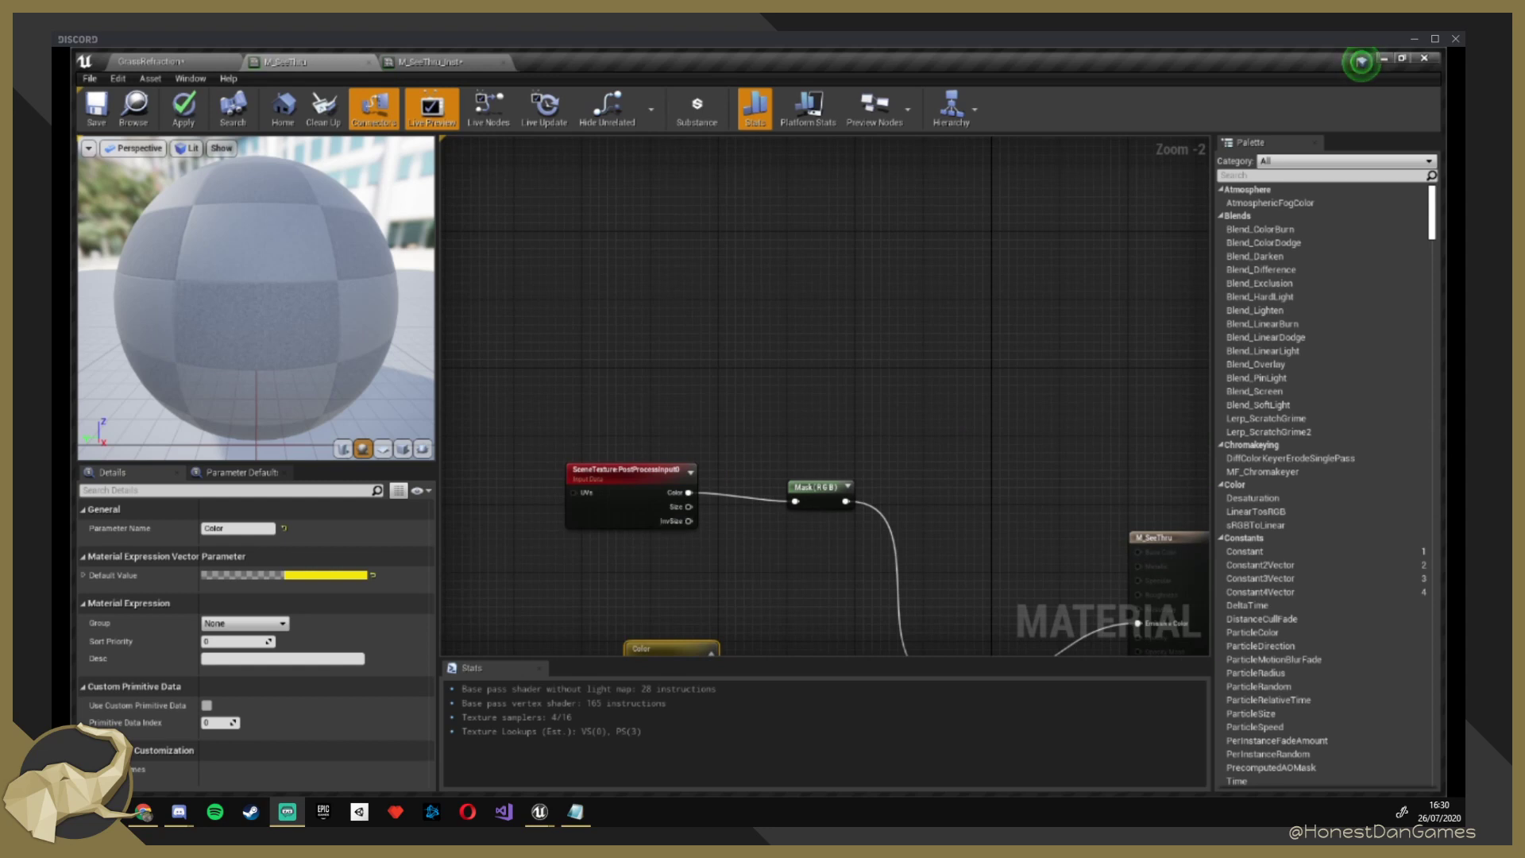
{"action": "scroll", "coordinate": [680, 533], "scroll_direction": "up", "scroll_amount": 2}
{"action": "right_click_drag", "start_coordinate": [680, 534], "coordinate": [767, 485]}
{"action": "left_click", "coordinate": [700, 435]}
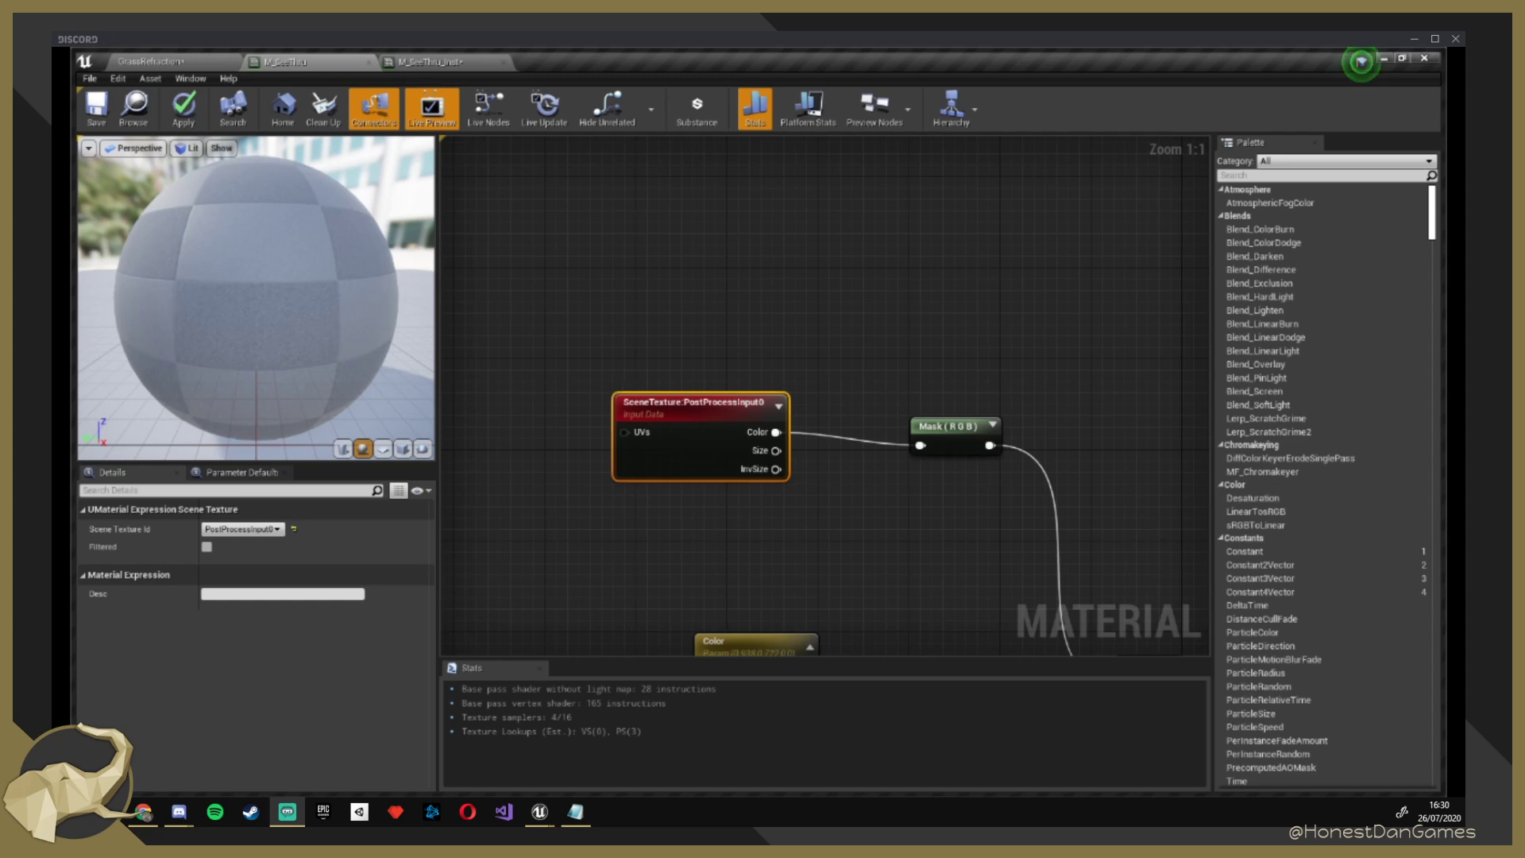
{"action": "mouse_move", "coordinate": [945, 426]}
{"action": "left_mouse_down"}
{"action": "mouse_move", "coordinate": [1005, 427]}
{"action": "mouse_move", "coordinate": [967, 426]}
{"action": "left_mouse_up"}
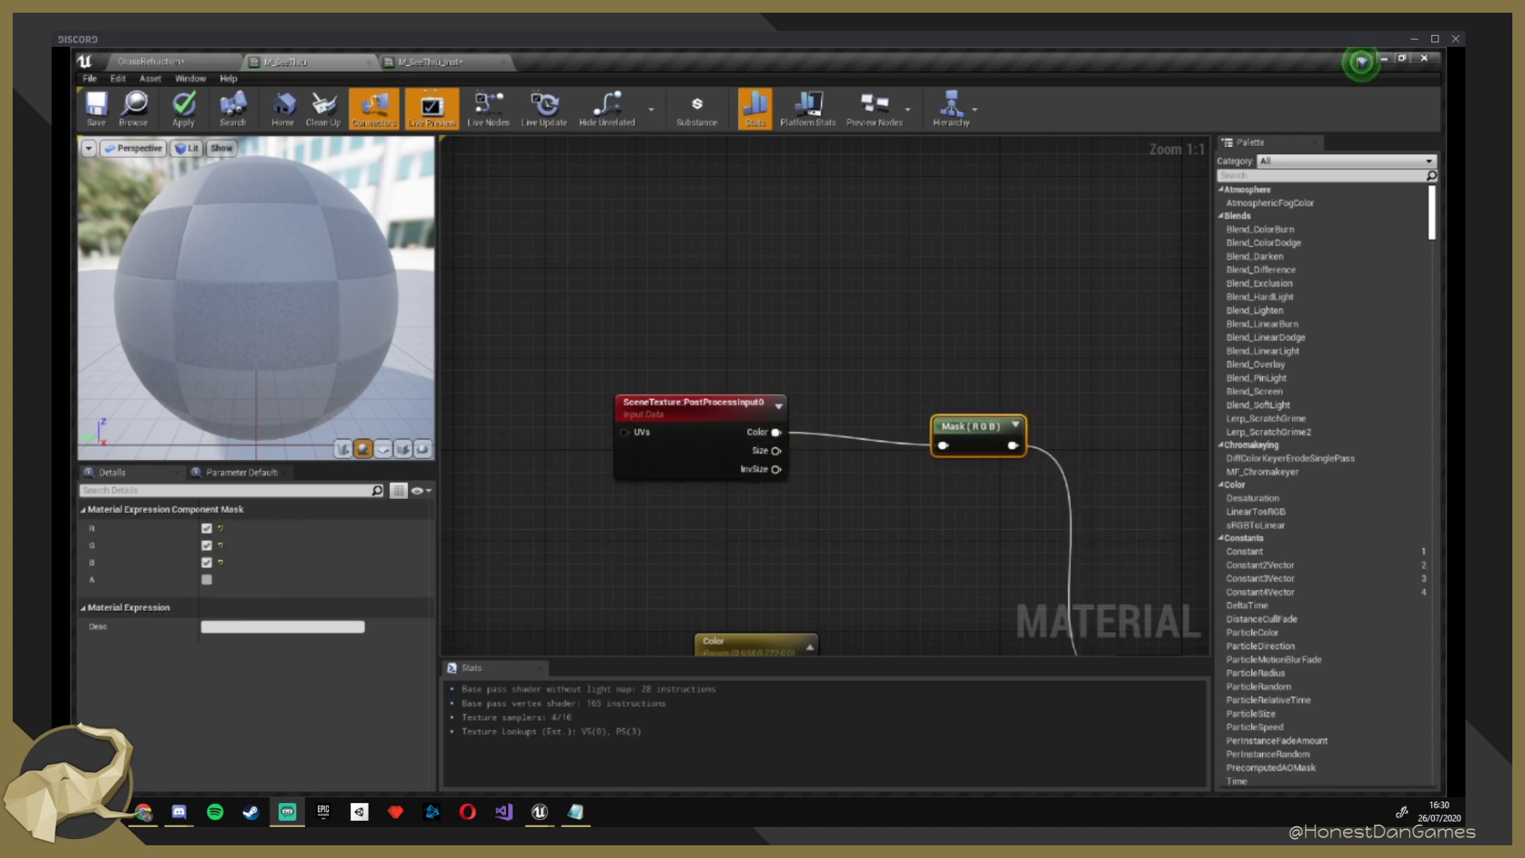
Detach the RGB Mask node's input, wire PostProcessInput0's Color directly to Emissive Color, save the material and view the level.
{"action": "right_click_drag", "start_coordinate": [931, 466], "coordinate": [712, 368]}
{"action": "left_click_drag", "start_coordinate": [715, 257], "coordinate": [727, 439]}
{"action": "left_click", "coordinate": [715, 305]}
{"action": "left_click", "coordinate": [724, 346], "text": "alt"}
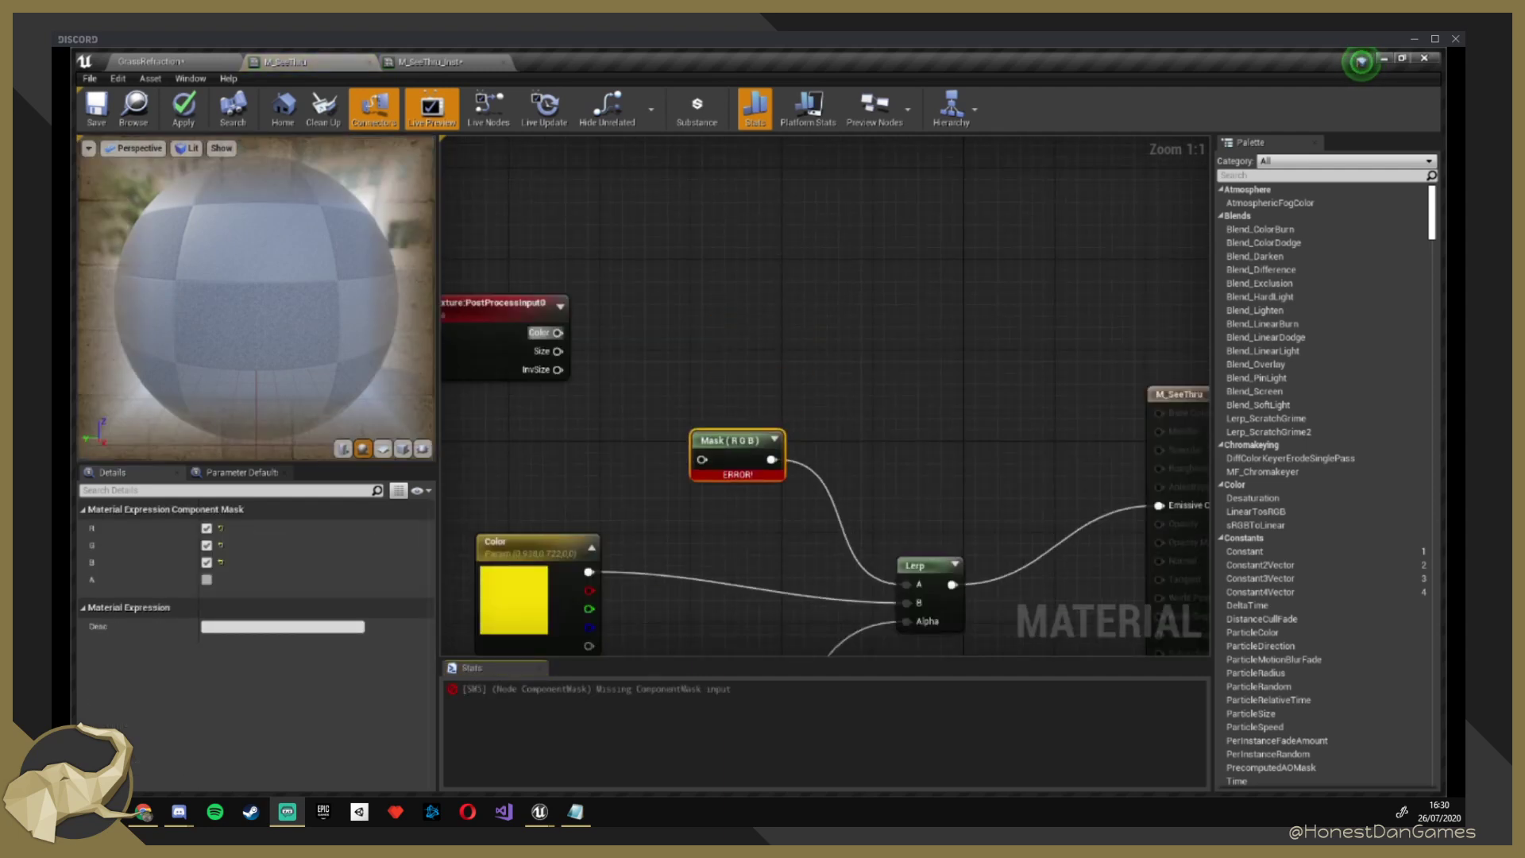
{"action": "left_click_drag", "start_coordinate": [558, 332], "coordinate": [1150, 505]}
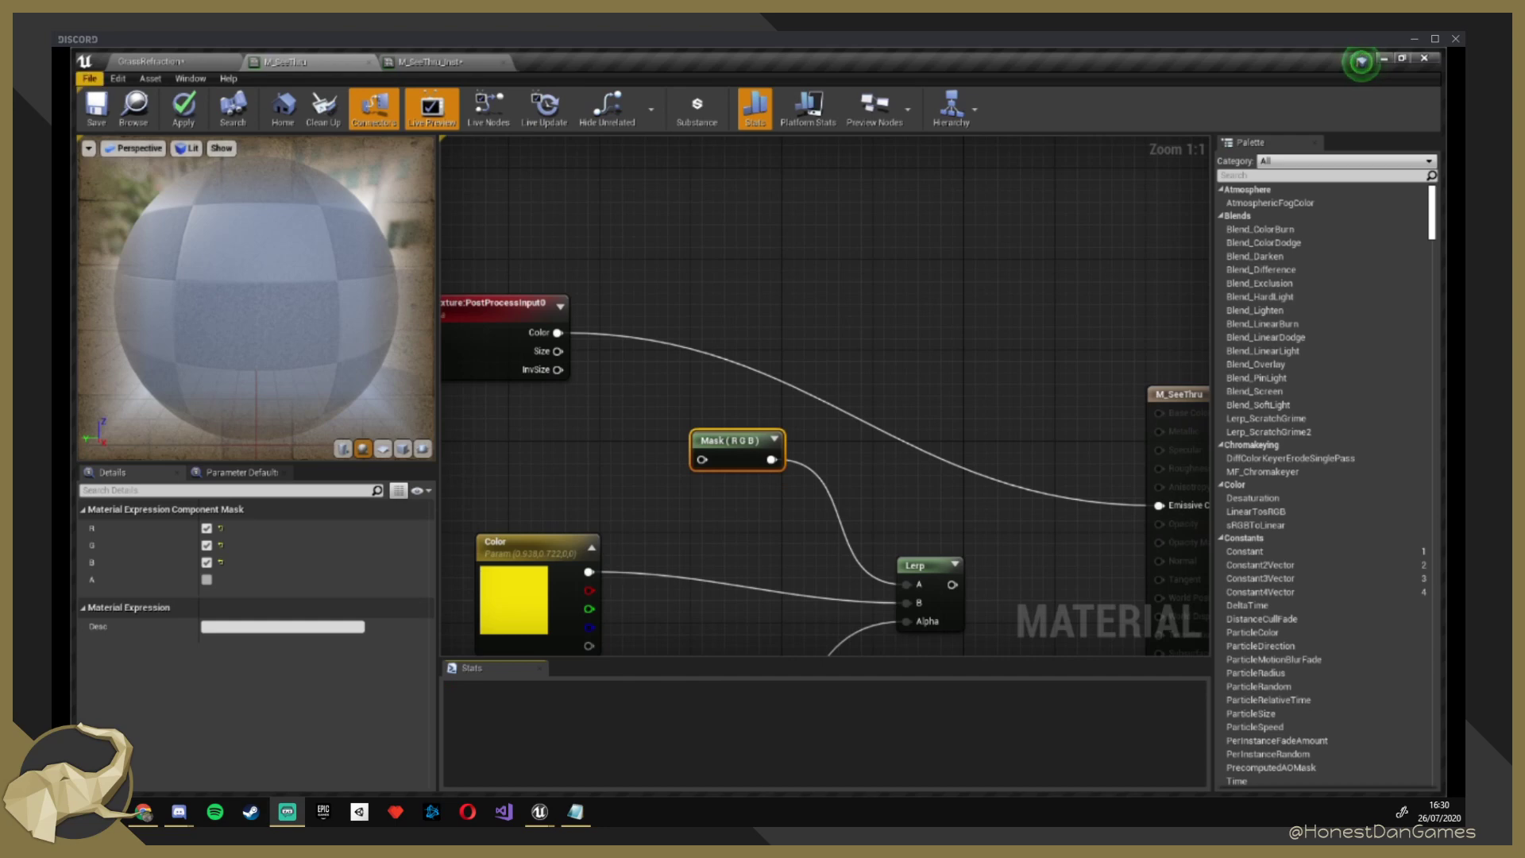
{"action": "key", "text": "ctrl+s"}
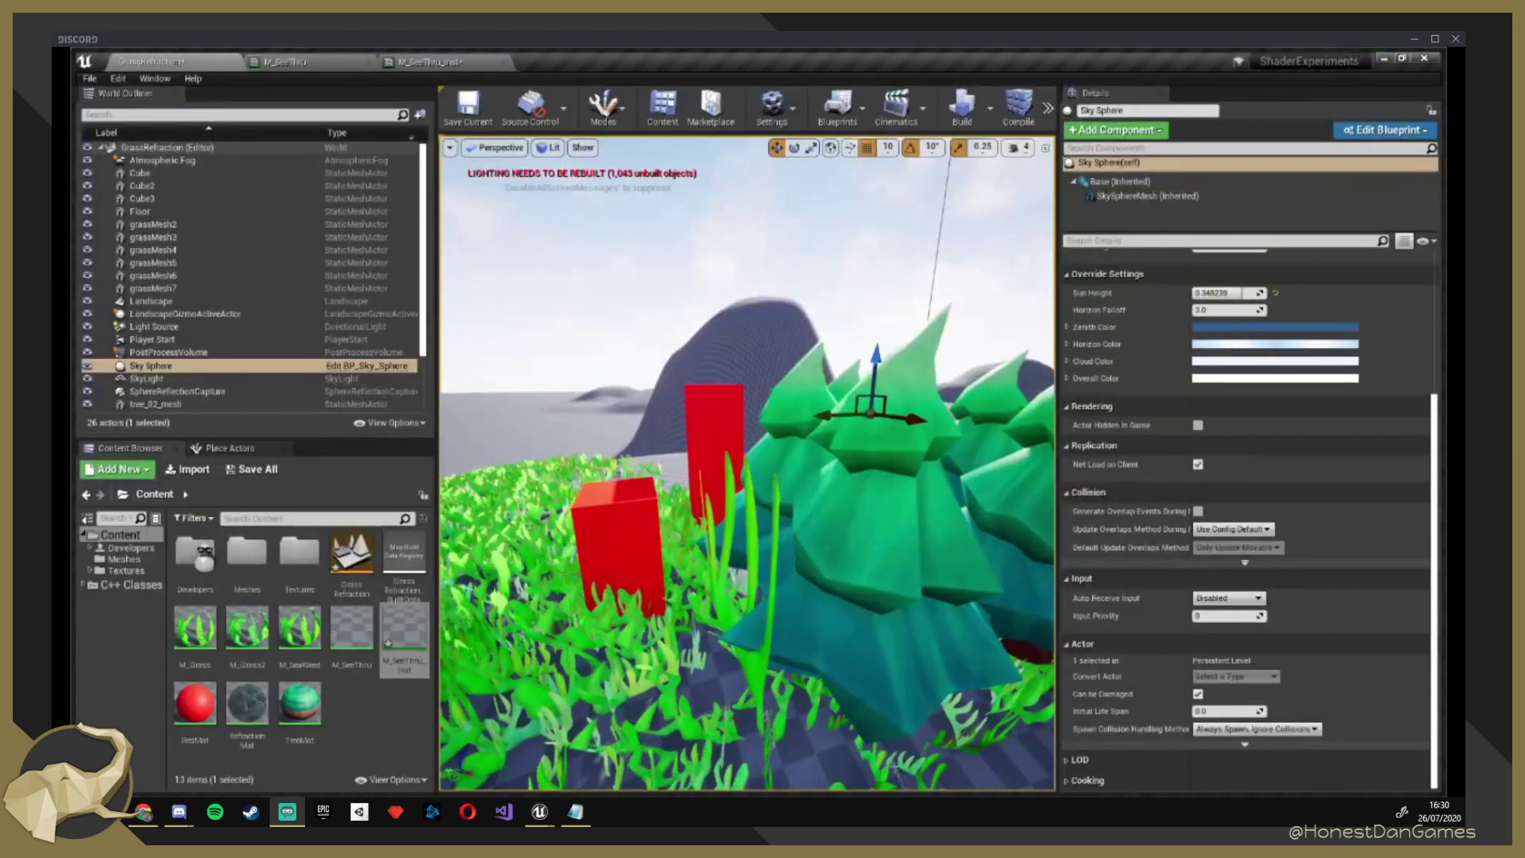
{"action": "mouse_move", "coordinate": [747, 463]}
{"action": "right_mouse_down"}
{"action": "mouse_move", "coordinate": [556, 405]}
{"action": "mouse_move", "coordinate": [746, 454]}
{"action": "right_mouse_up"}
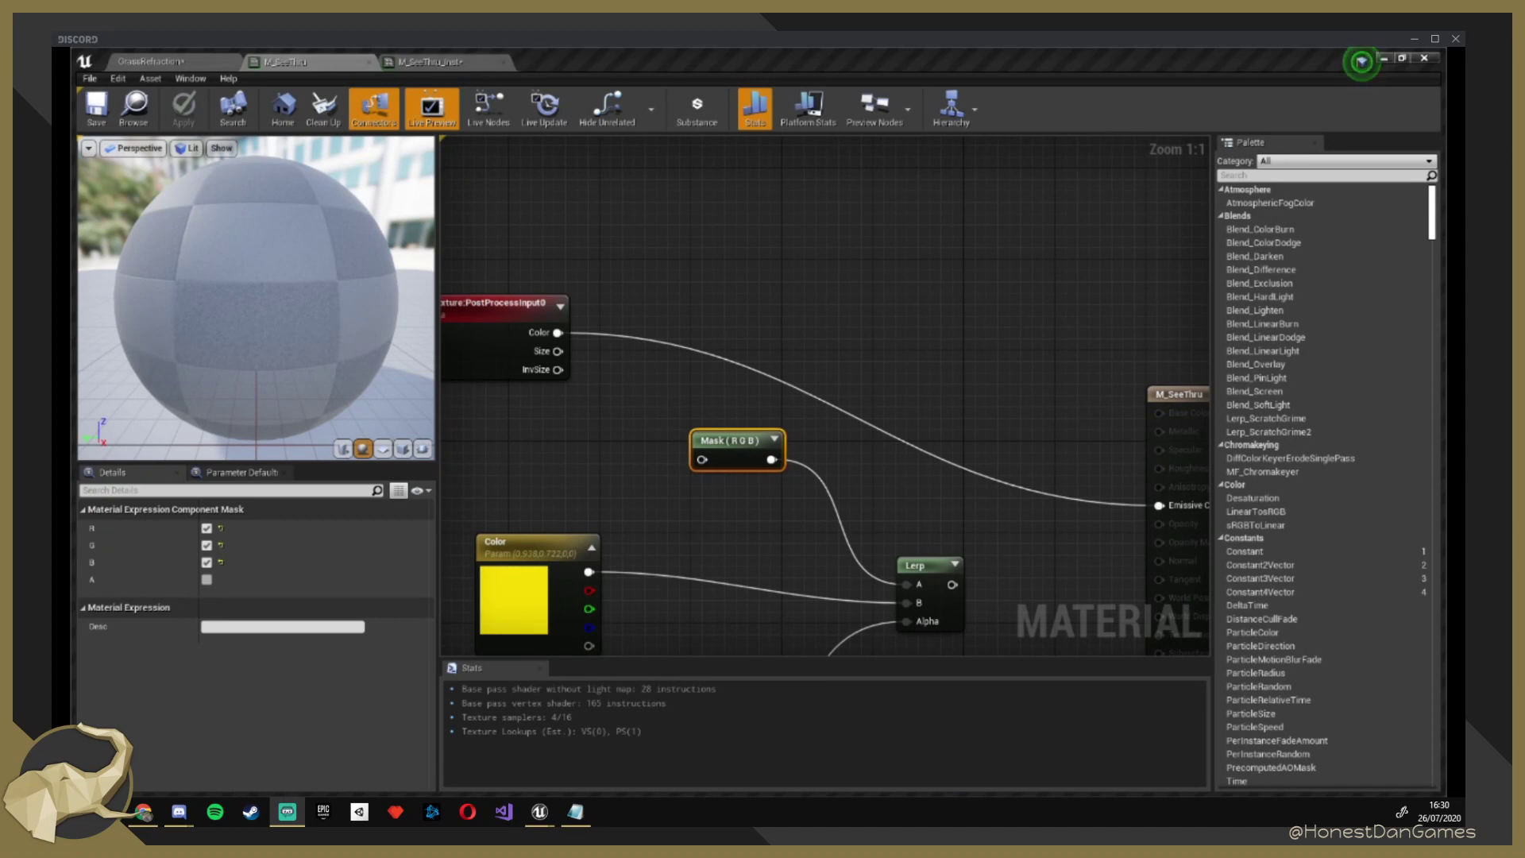
Add a Multiply node fed by PostProcessInput0's Color and set its B constant to 0.5.
{"action": "key", "text": "m"}
{"action": "left_click", "coordinate": [702, 304]}
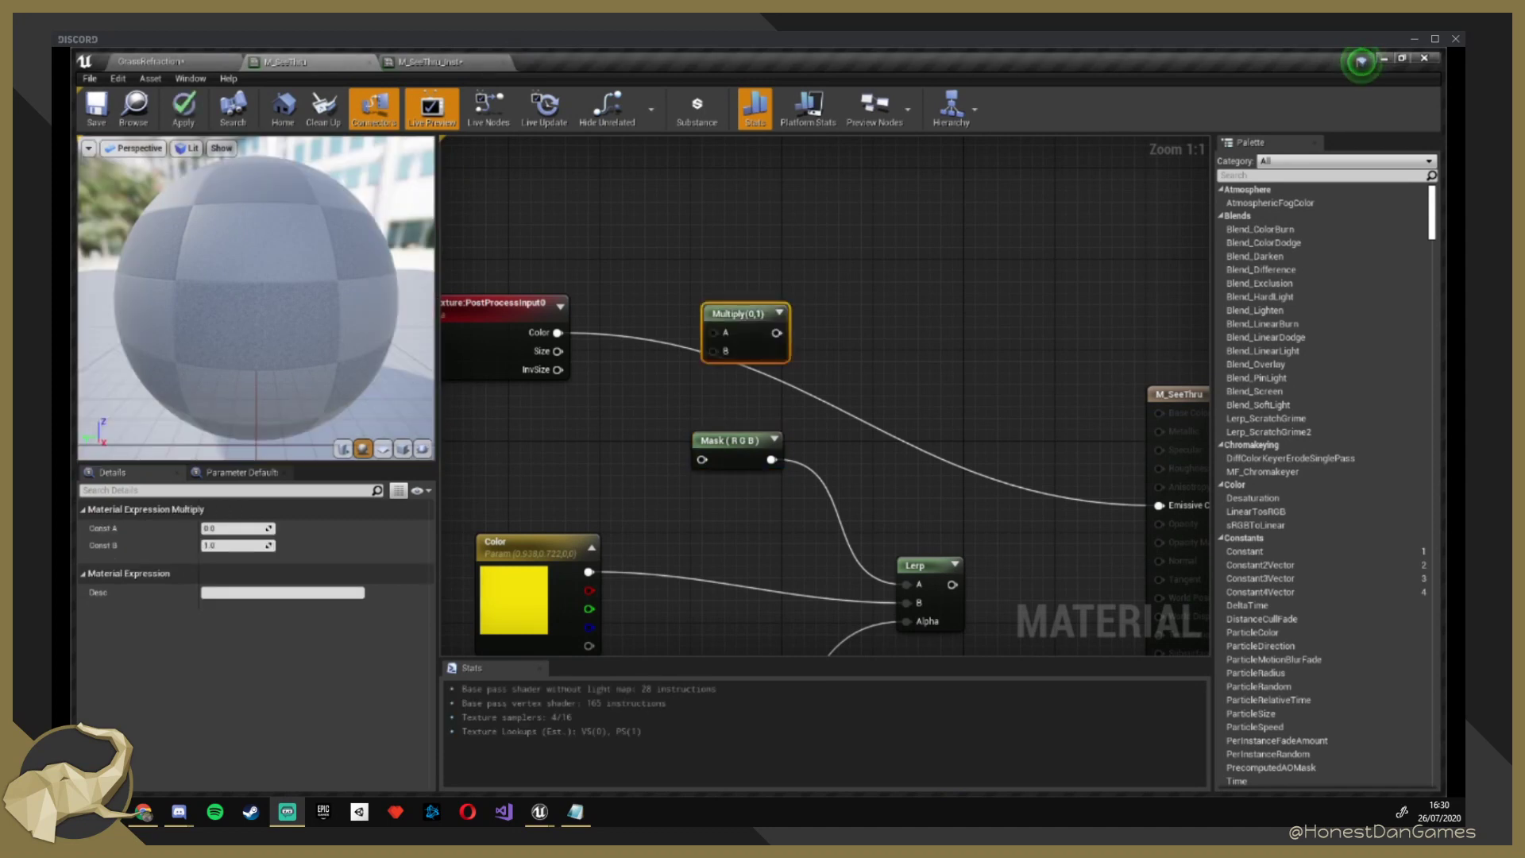
{"action": "left_click_drag", "start_coordinate": [557, 333], "coordinate": [712, 333]}
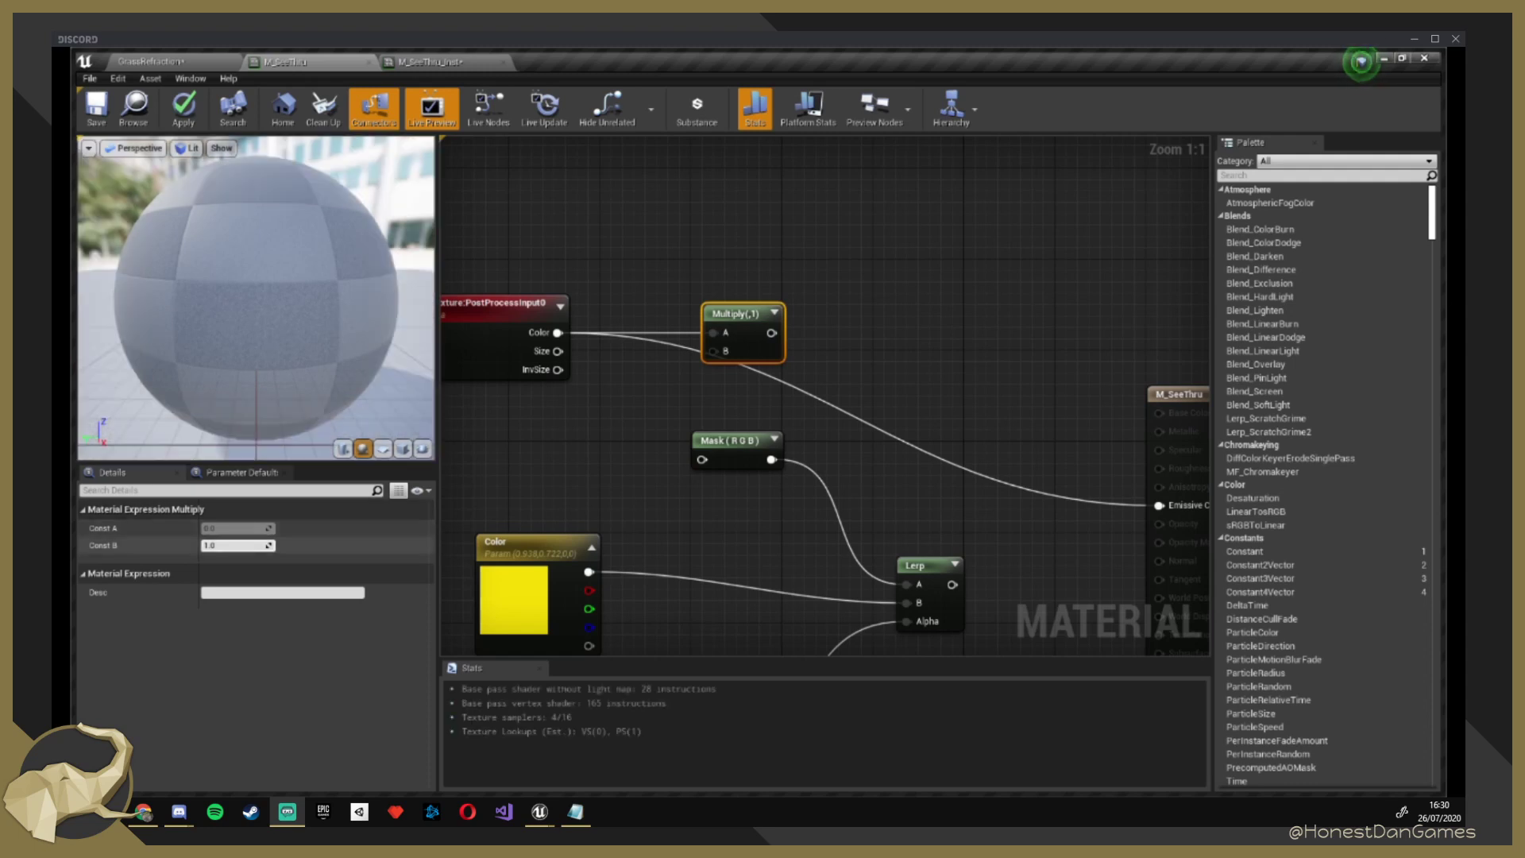
{"action": "left_click", "coordinate": [236, 545]}
{"action": "type", "text": "0..5"}
{"action": "key", "text": "Return"}
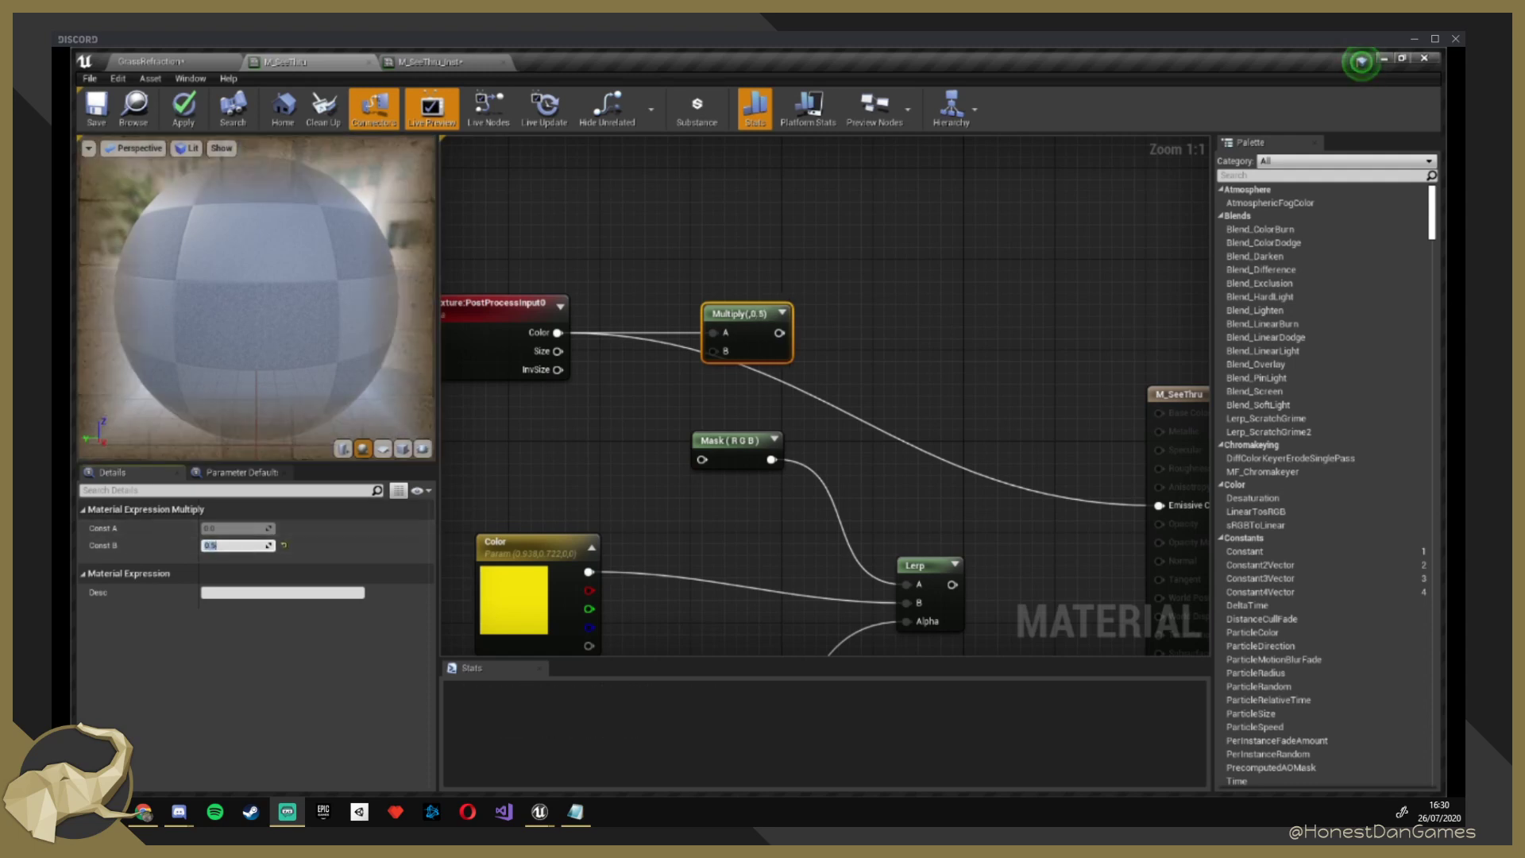
Connect the new Multiply node's output to Emissive Color, save the material and review the PostProcessInput0 connections.
{"action": "right_click_drag", "start_coordinate": [924, 336], "coordinate": [832, 264]}
{"action": "left_click_drag", "start_coordinate": [688, 259], "coordinate": [1069, 431]}
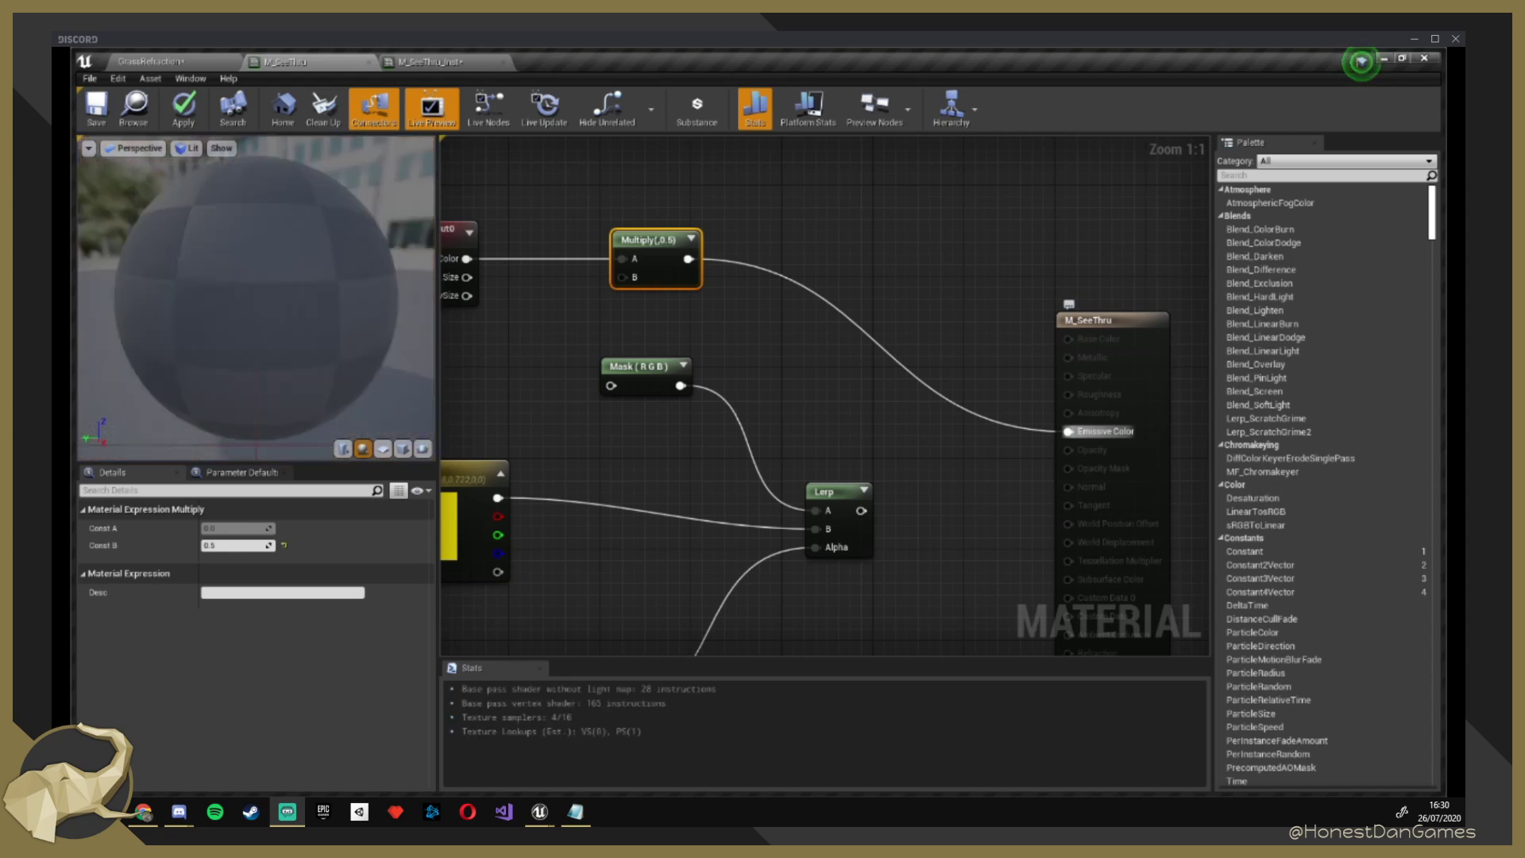
{"action": "right_click_drag", "start_coordinate": [660, 321], "coordinate": [743, 379]}
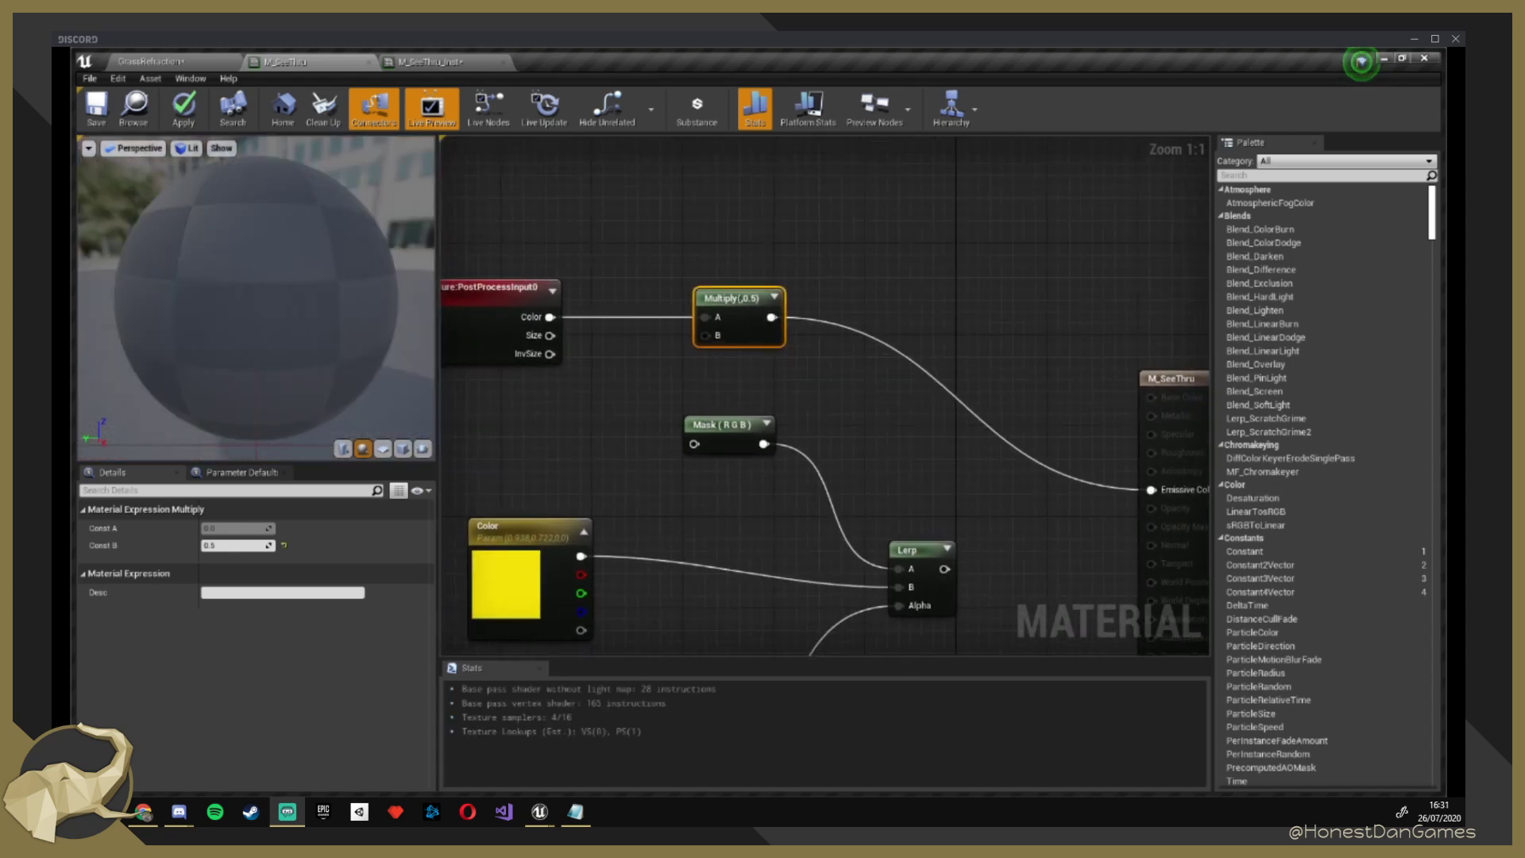
{"action": "left_click", "coordinate": [96, 109]}
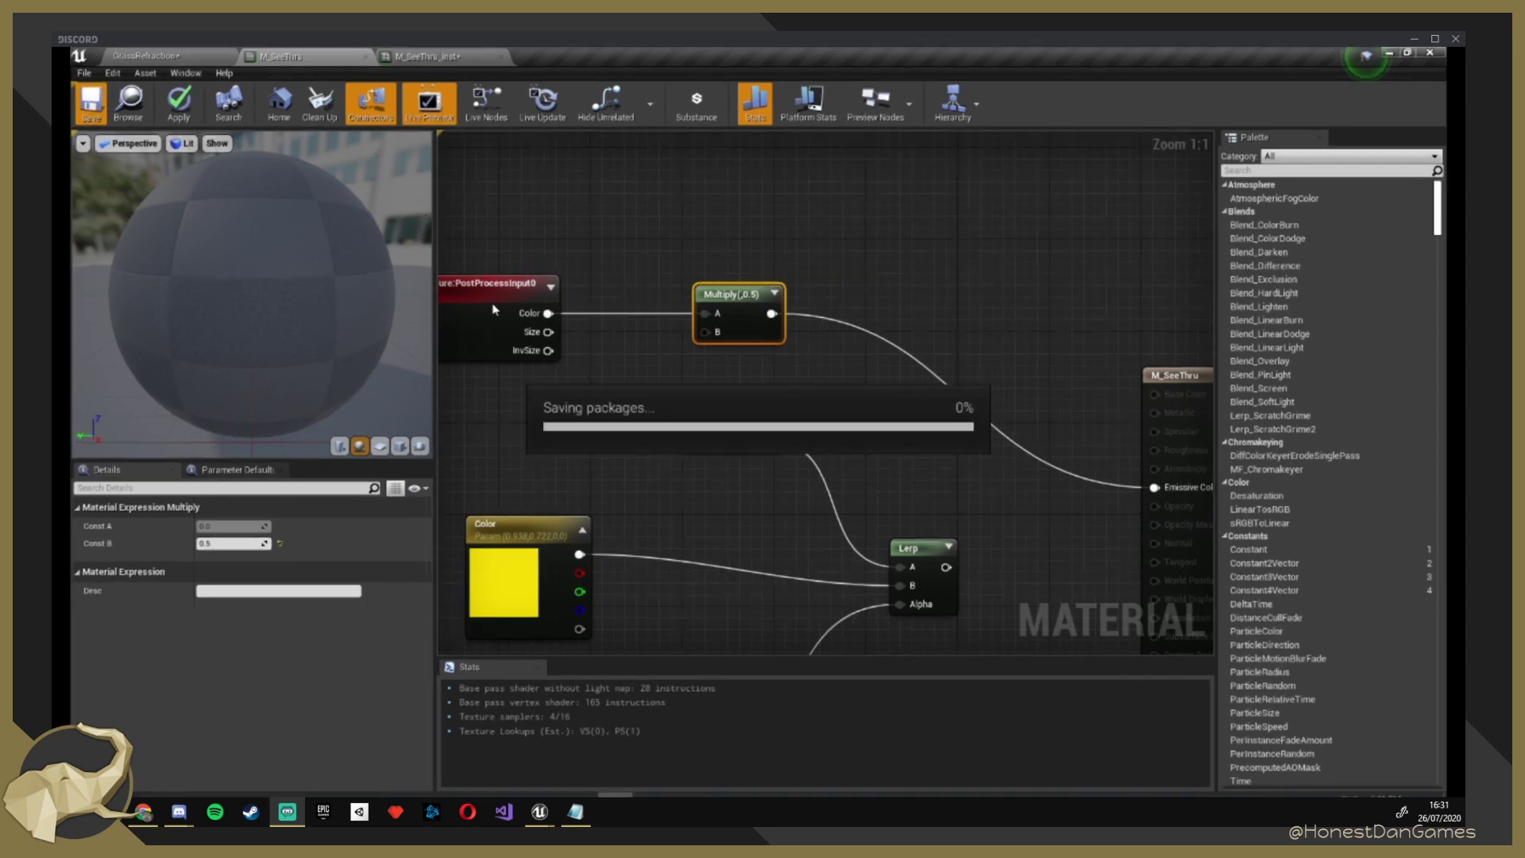
{"action": "left_click", "coordinate": [508, 319]}
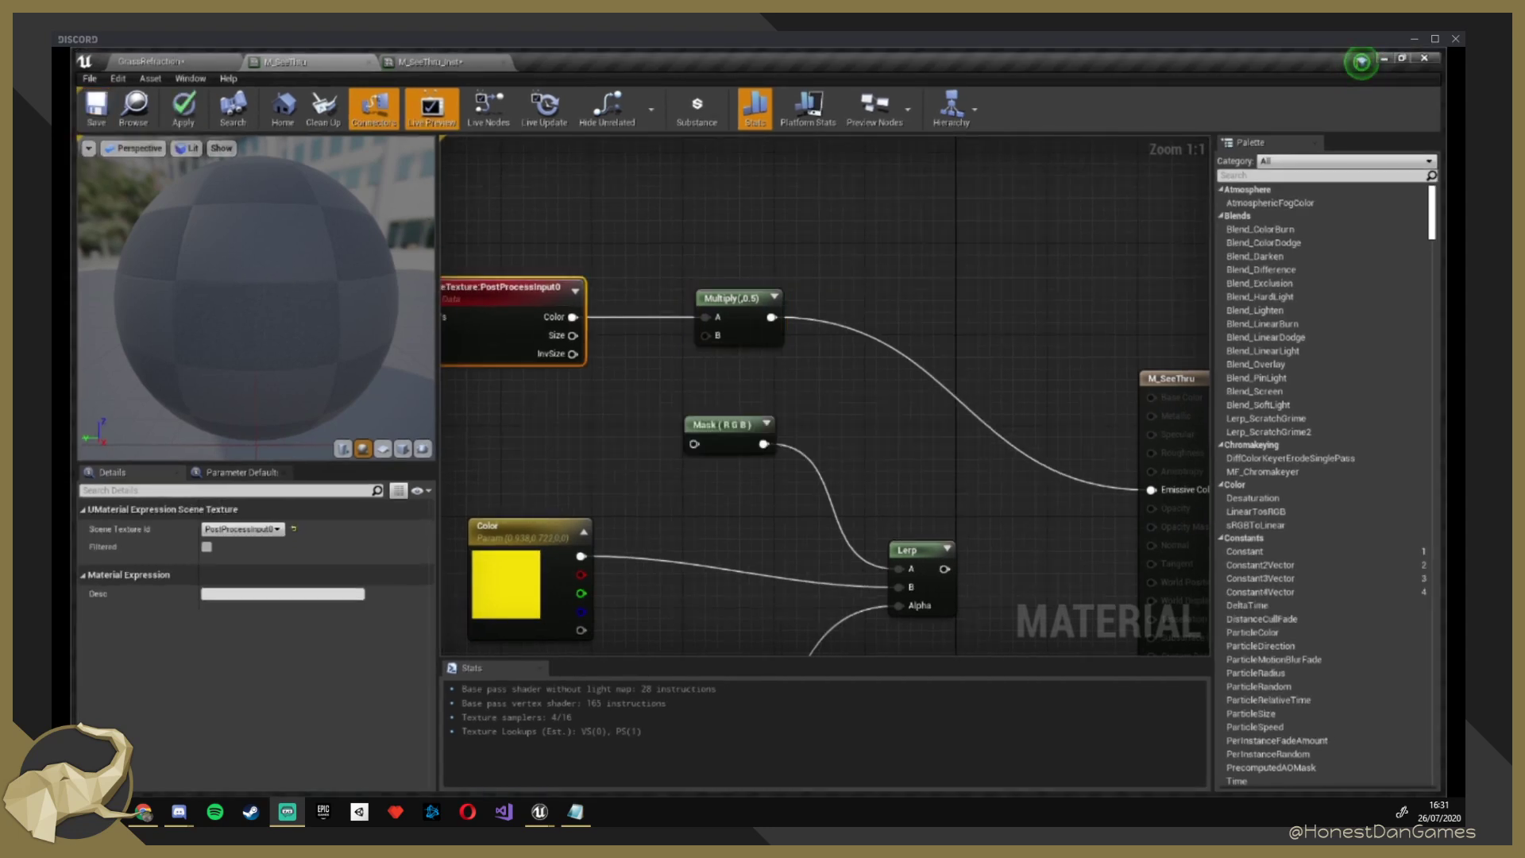
{"action": "right_click_drag", "start_coordinate": [540, 232], "coordinate": [686, 240]}
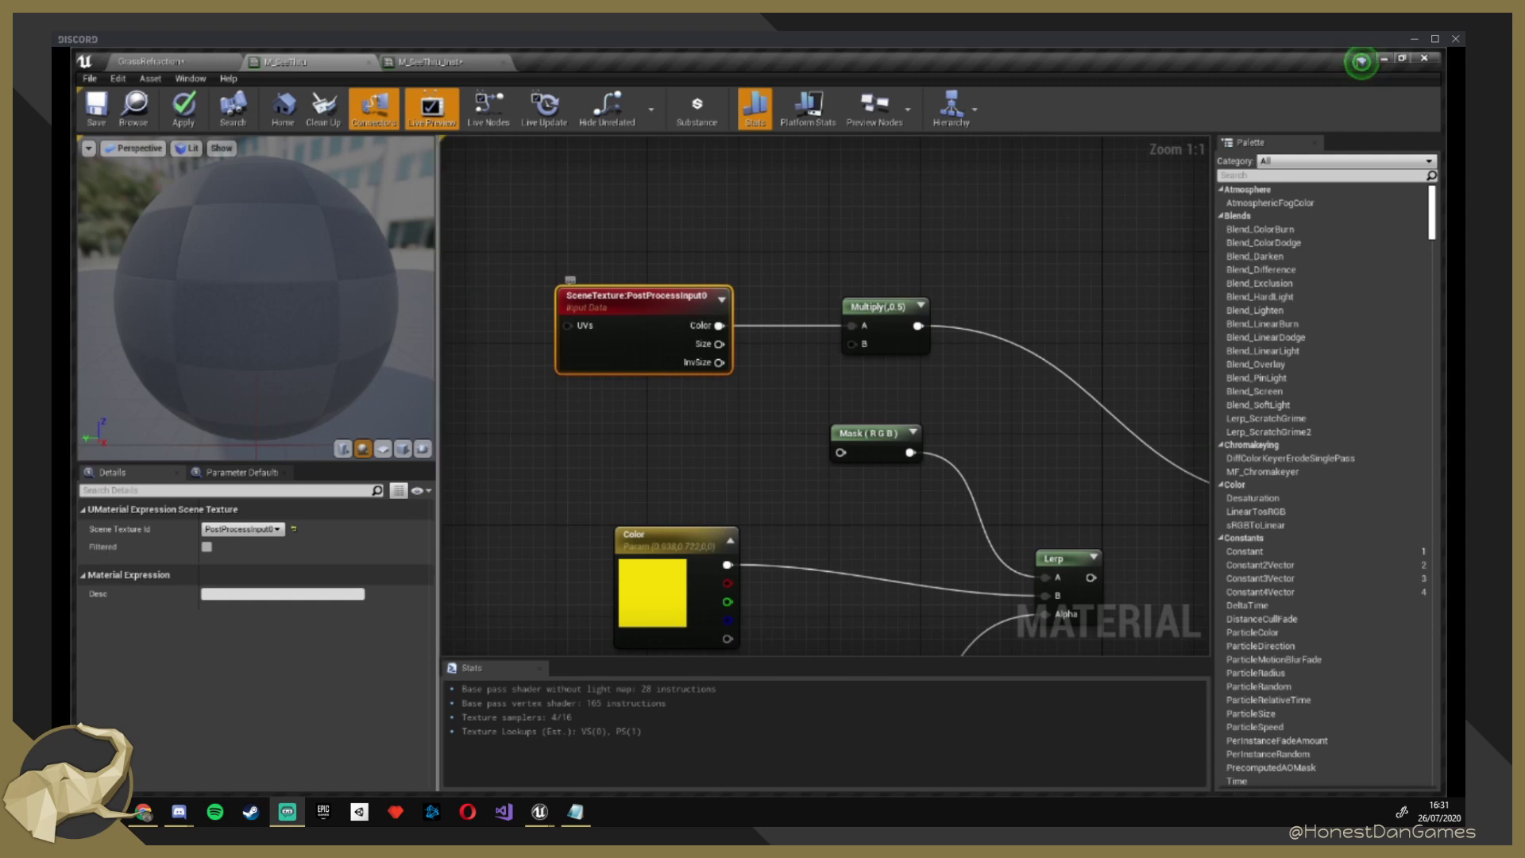
{"action": "right_click_drag", "start_coordinate": [1086, 325], "coordinate": [924, 356]}
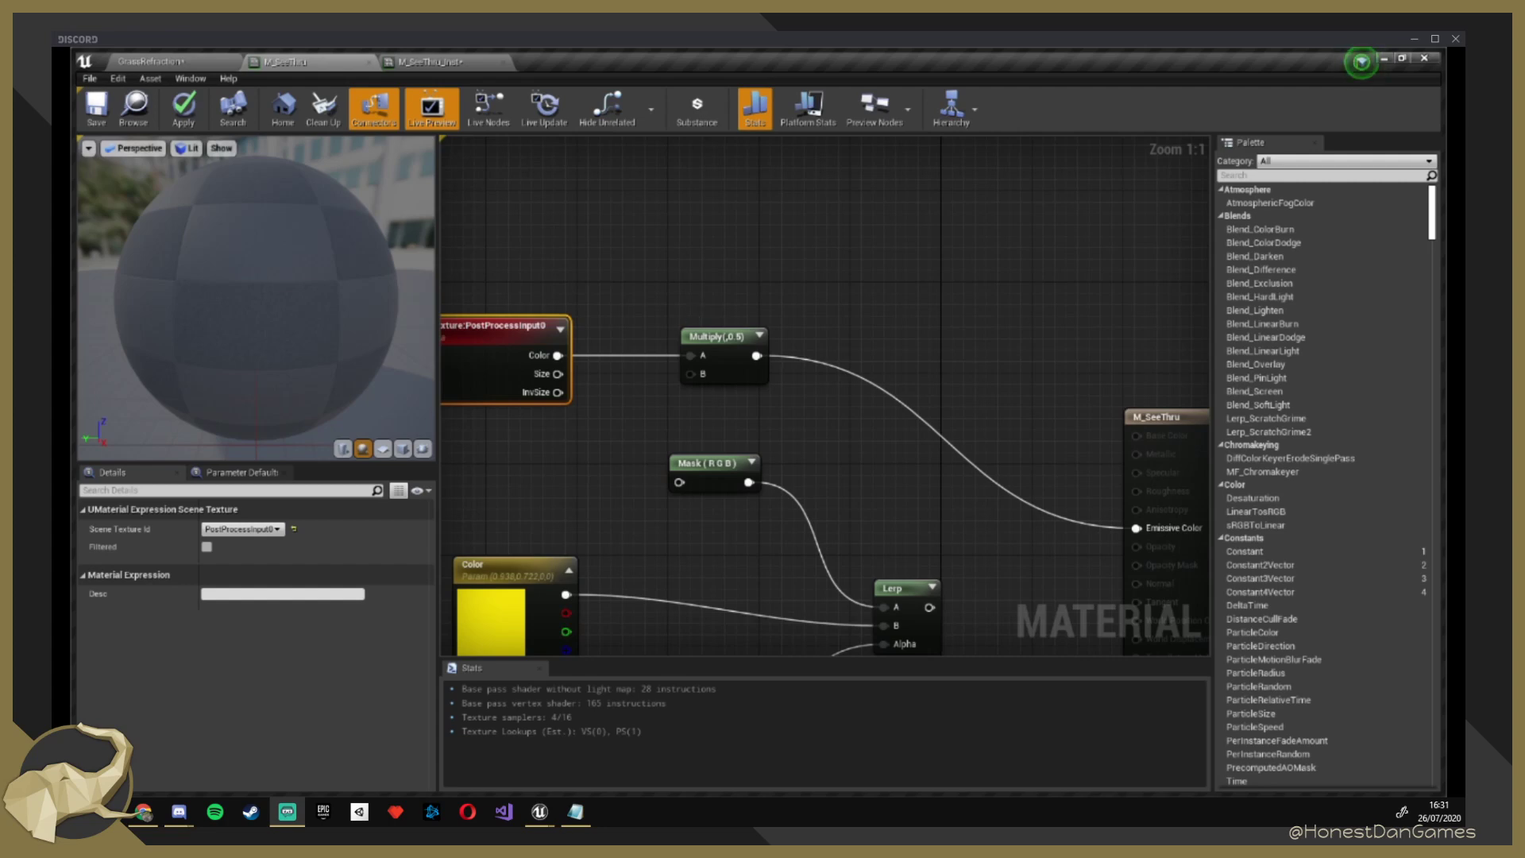
Return to the GrassRefraction level and check the post-process brightness from near and far around the trees.
{"action": "left_click", "coordinate": [151, 61]}
{"action": "right_click_drag", "start_coordinate": [746, 463], "coordinate": [746, 494]}
{"action": "key", "text": "w"}
{"action": "key", "text": "s"}
{"action": "key", "text": "w"}
{"action": "key", "text": "s"}
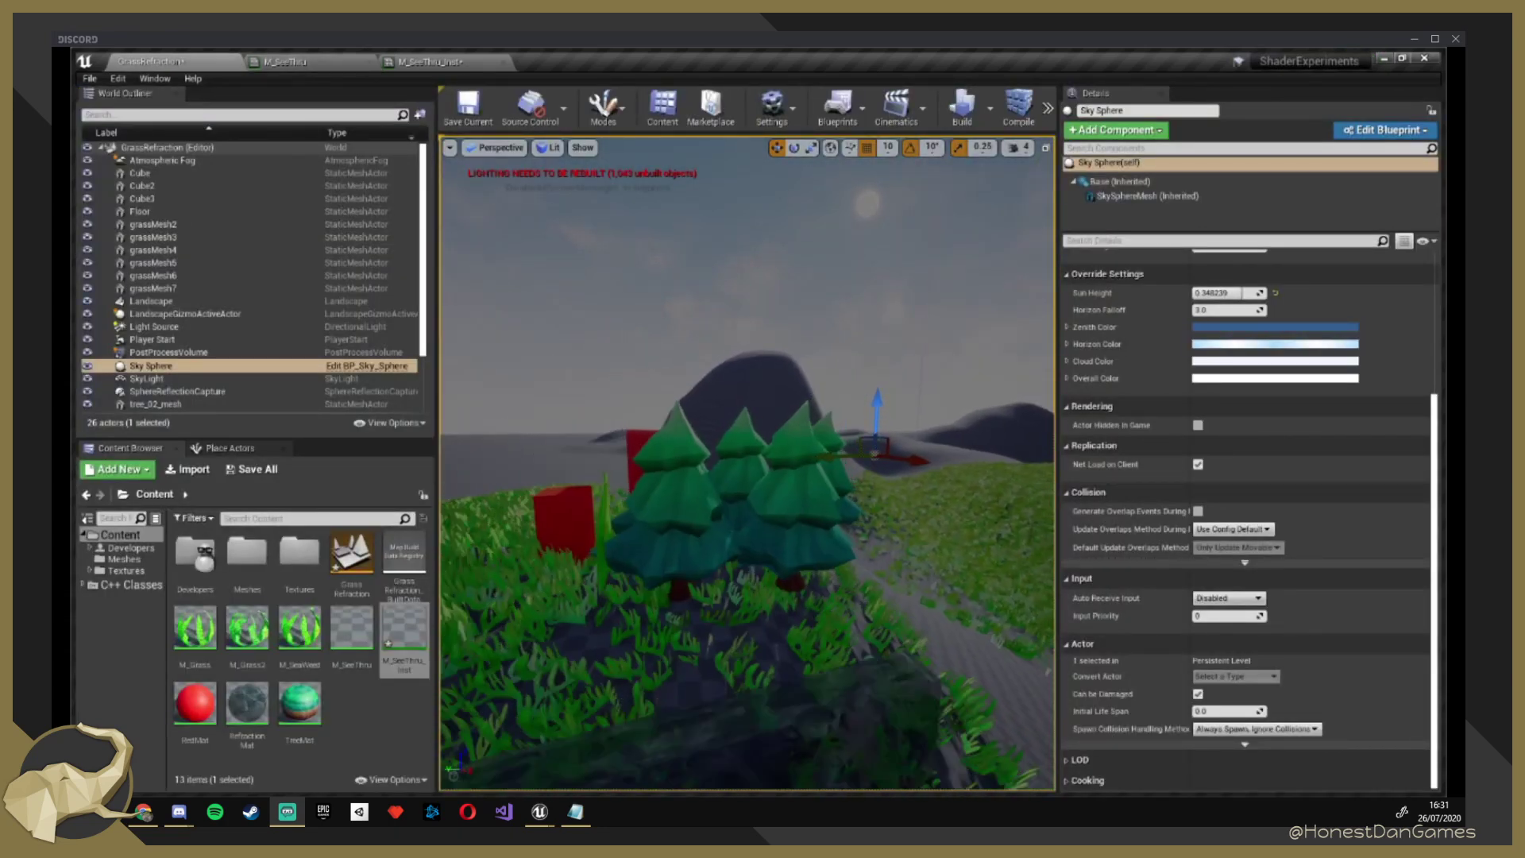
In the M_SeeThru material, set the B constant of the Multiply after PostProcessInput0 to 3 and apply the change.
{"action": "left_click", "coordinate": [433, 62]}
{"action": "left_click", "coordinate": [318, 61]}
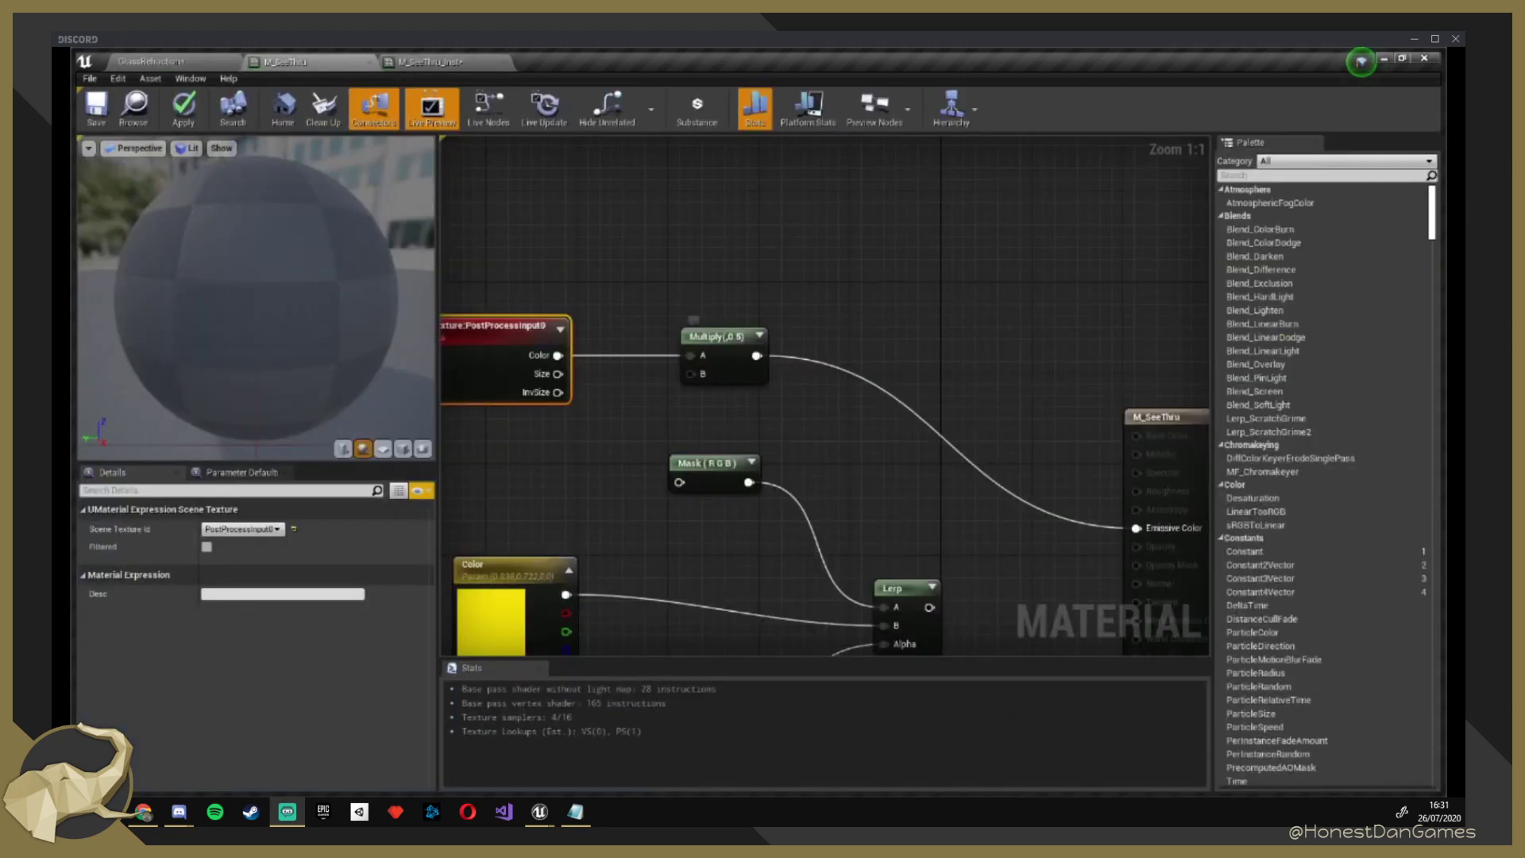
{"action": "left_click", "coordinate": [695, 335]}
{"action": "type", "text": "3"}
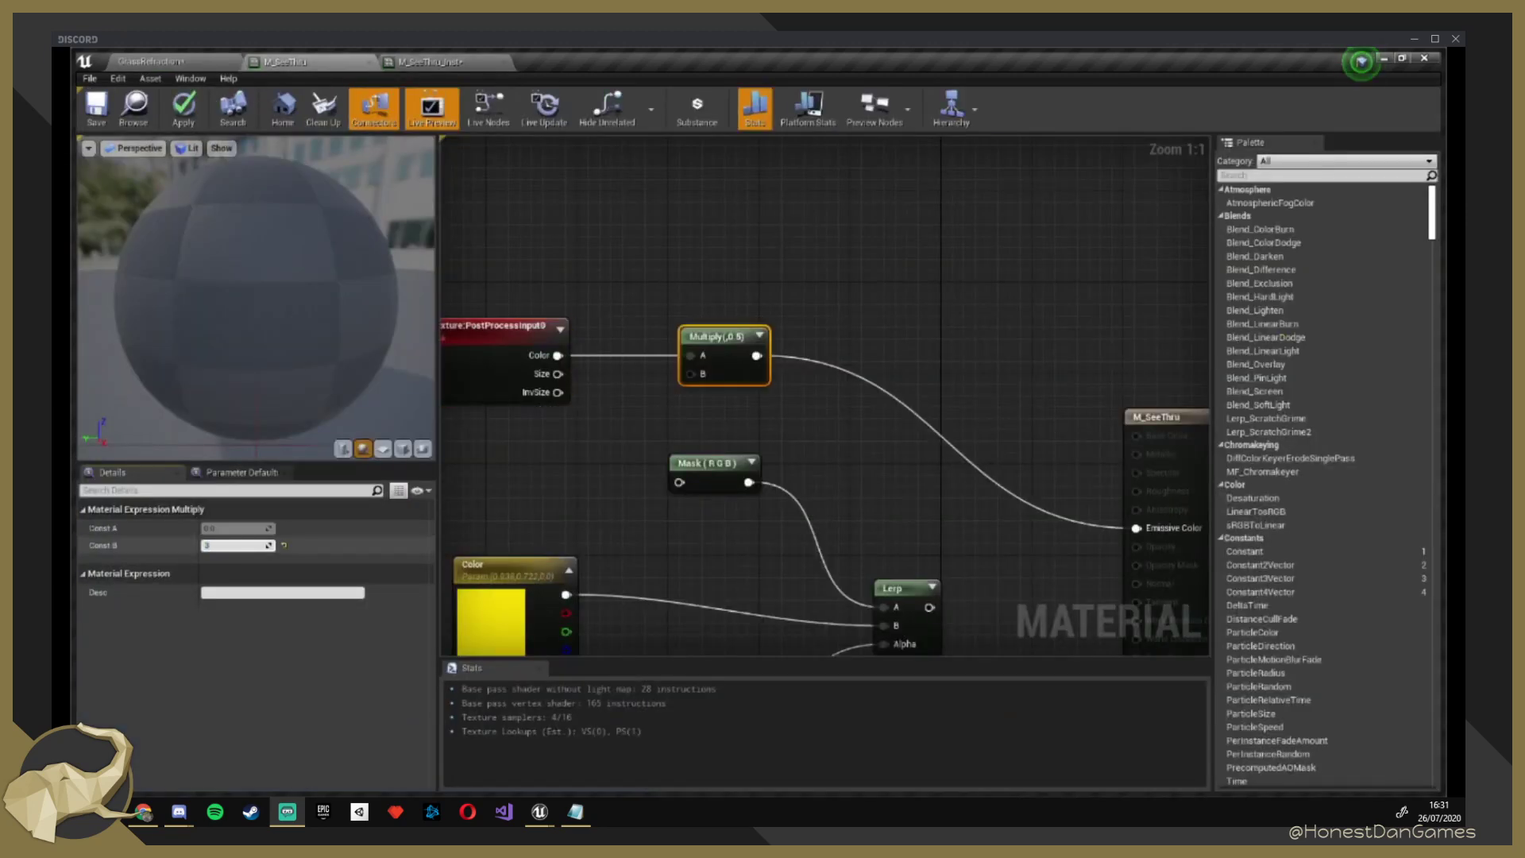
{"action": "key", "text": "Return"}
{"action": "left_click", "coordinate": [183, 109]}
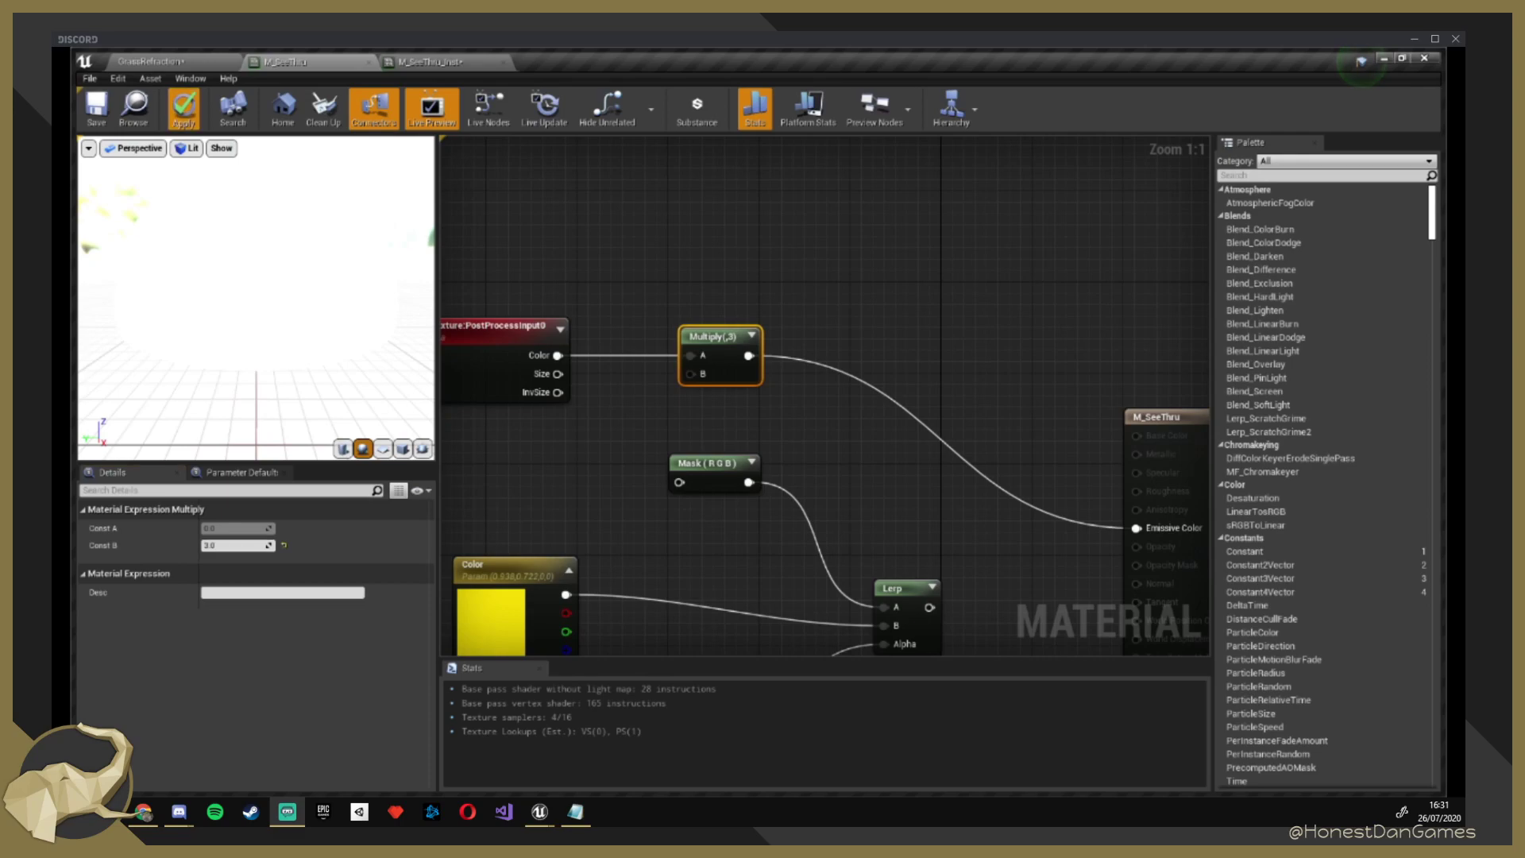
Return to the GrassRefraction level and check the scene brightness around the trees.
{"action": "left_click", "coordinate": [151, 61]}
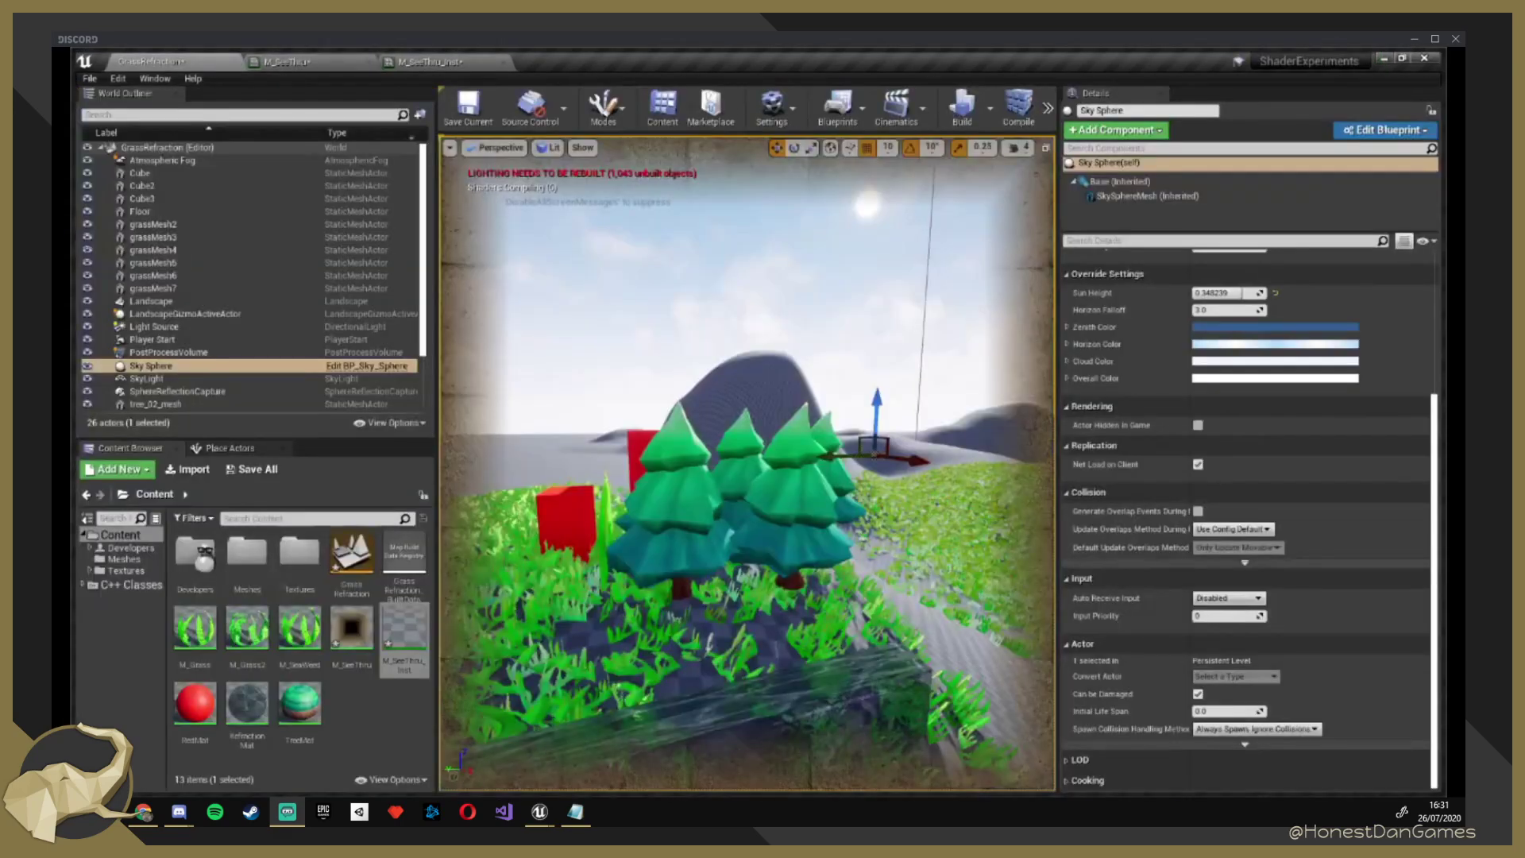
{"action": "right_click_drag", "start_coordinate": [625, 695], "coordinate": [913, 683]}
{"action": "right_click_drag", "start_coordinate": [746, 465], "coordinate": [747, 465]}
{"action": "left_click", "coordinate": [429, 62]}
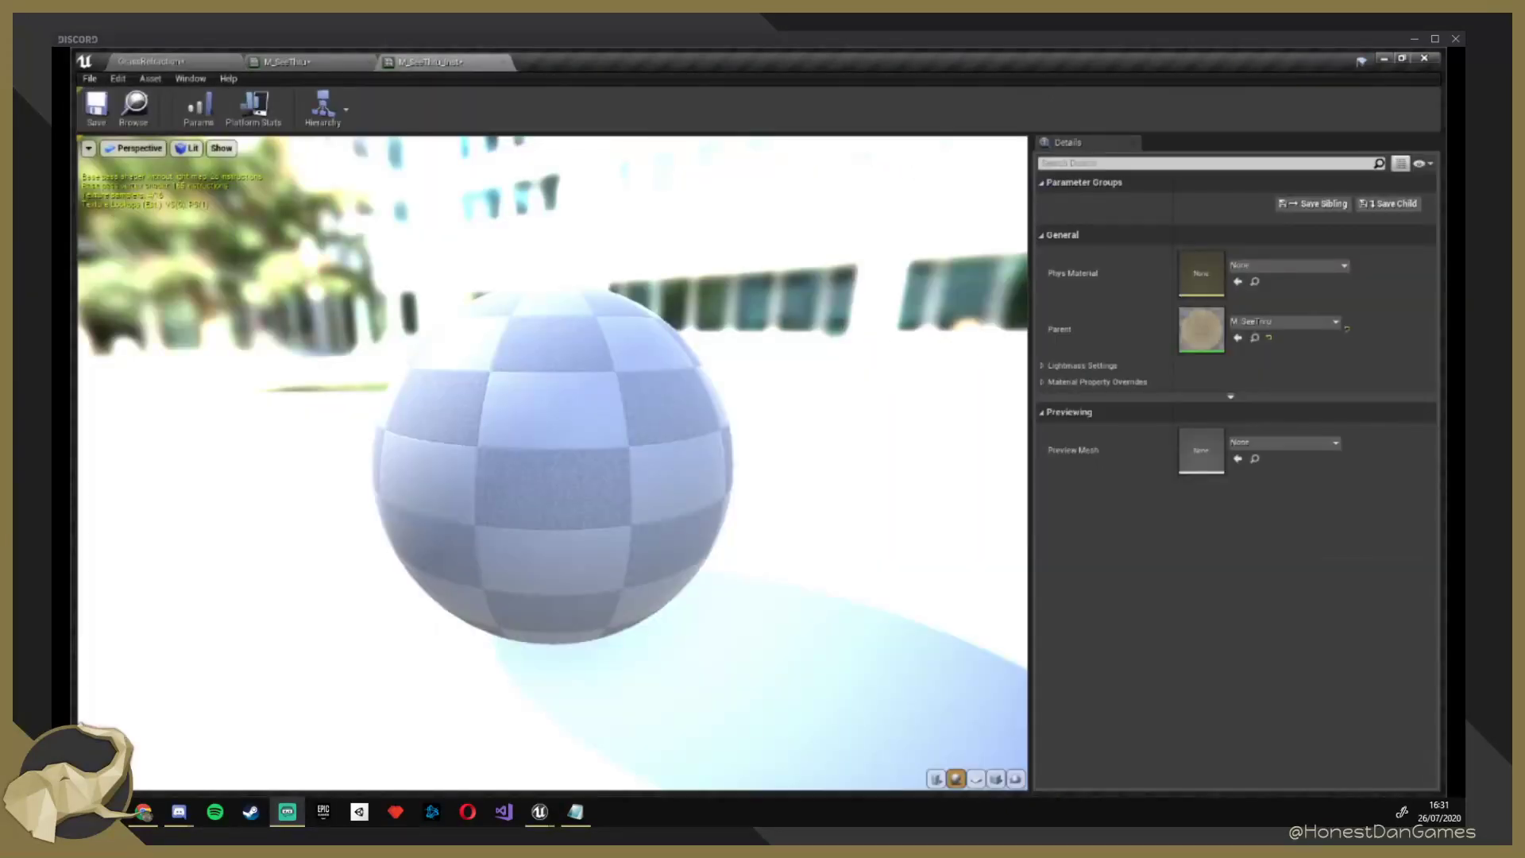
Delete the Multiply node in M_SeeThru and reconnect PostProcessInput0's Color output to the RGB Mask node.
{"action": "left_click", "coordinate": [288, 61]}
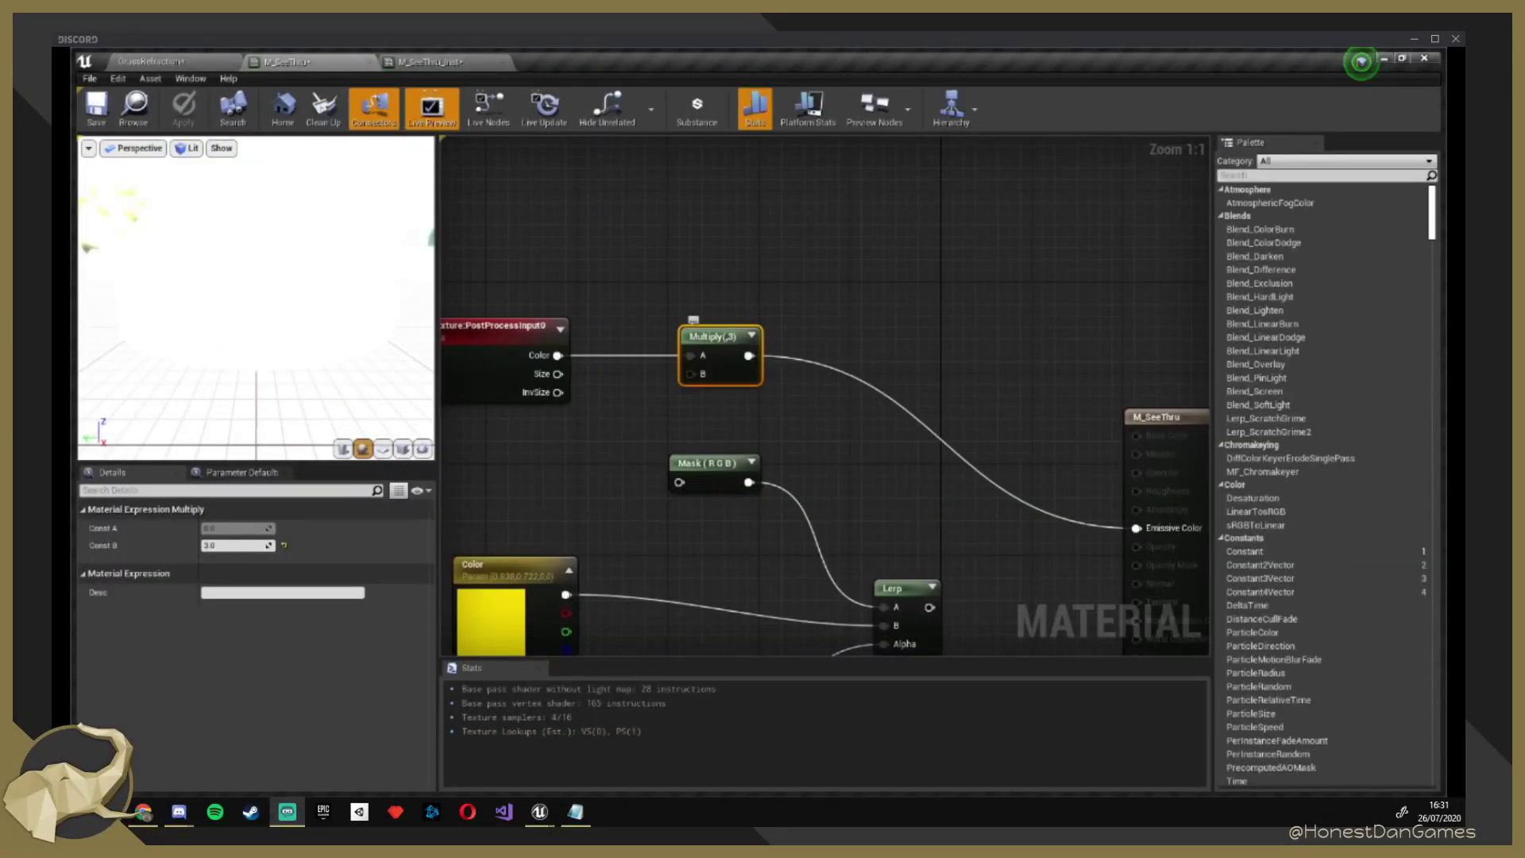
{"action": "key", "text": "Delete"}
{"action": "left_click_drag", "start_coordinate": [557, 355], "coordinate": [711, 417]}
{"action": "left_click_drag", "start_coordinate": [500, 330], "coordinate": [500, 375]}
{"action": "right_click_drag", "start_coordinate": [878, 506], "coordinate": [946, 311]}
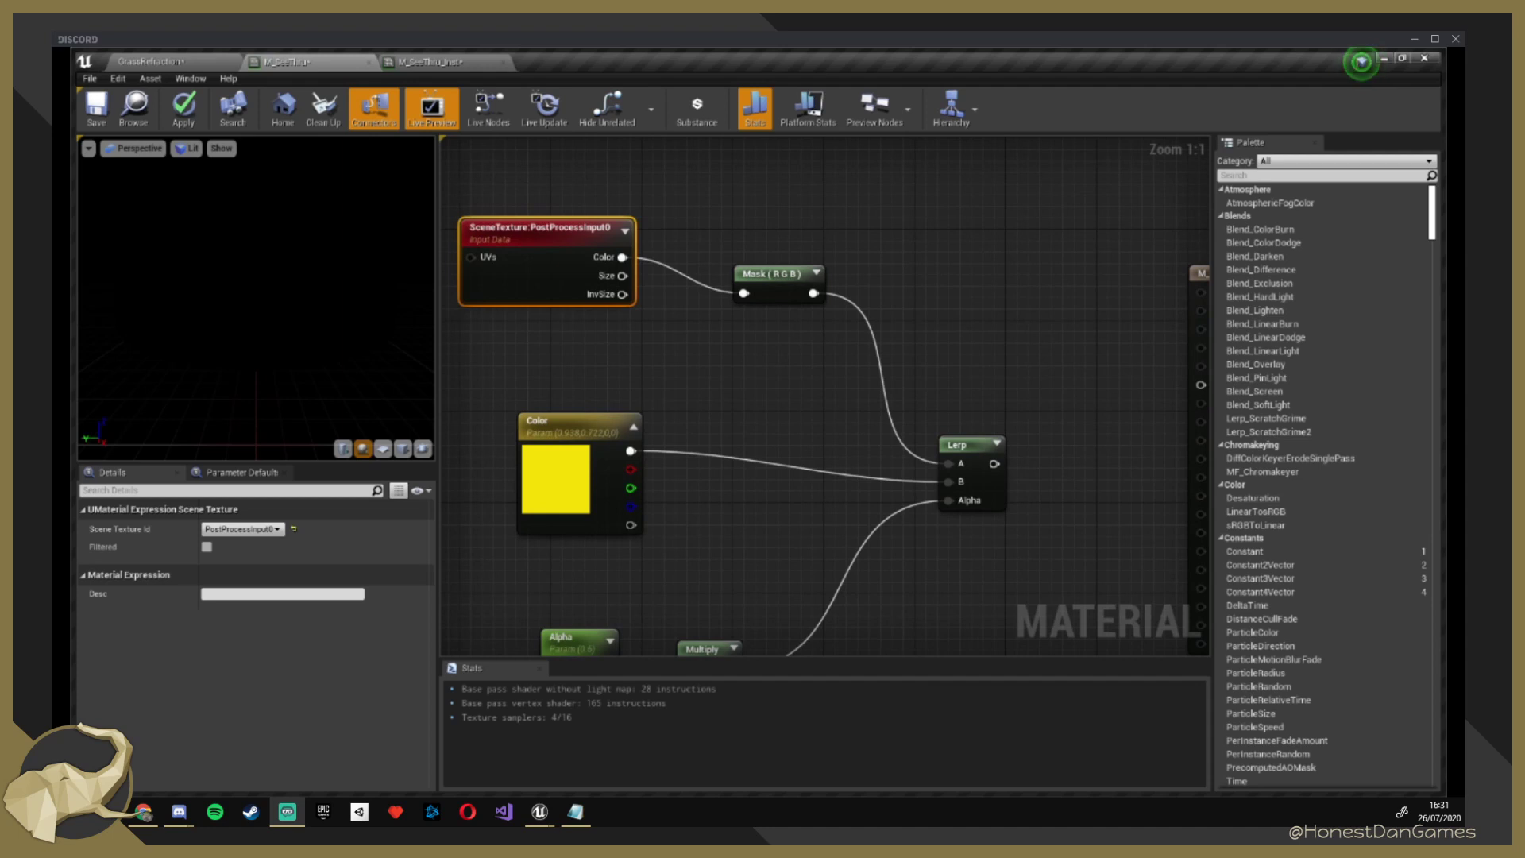
Examine how the RGB Mask, Color parameter and Alpha Multiply chain feed the Lerp node.
{"action": "scroll", "coordinate": [953, 379], "scroll_direction": "down", "scroll_amount": 1}
{"action": "right_click_drag", "start_coordinate": [993, 378], "coordinate": [903, 265]}
{"action": "left_click_drag", "start_coordinate": [553, 329], "coordinate": [563, 329]}
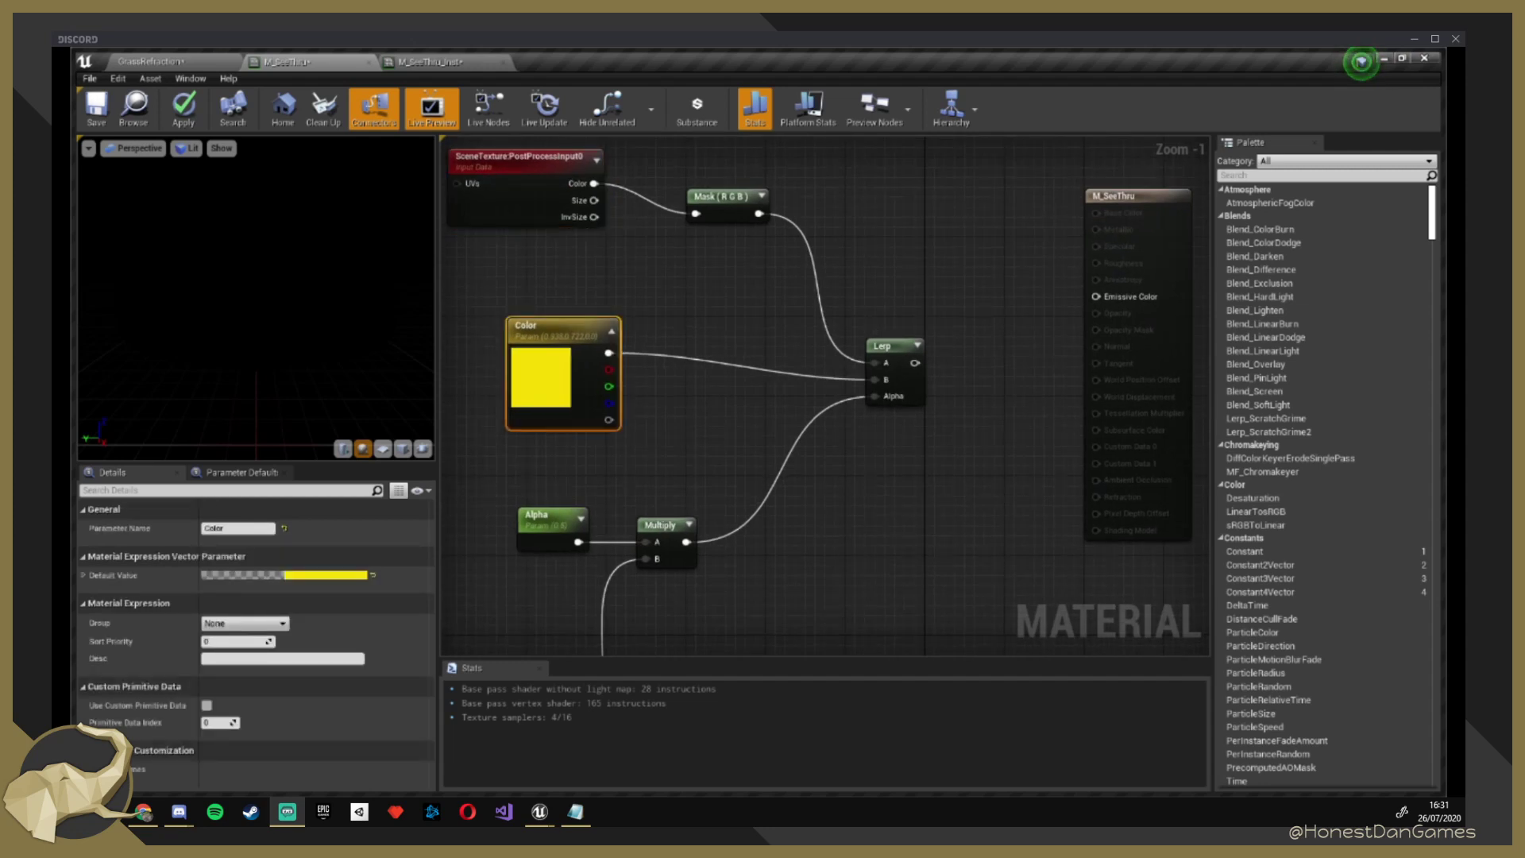
{"action": "left_click", "coordinate": [682, 546]}
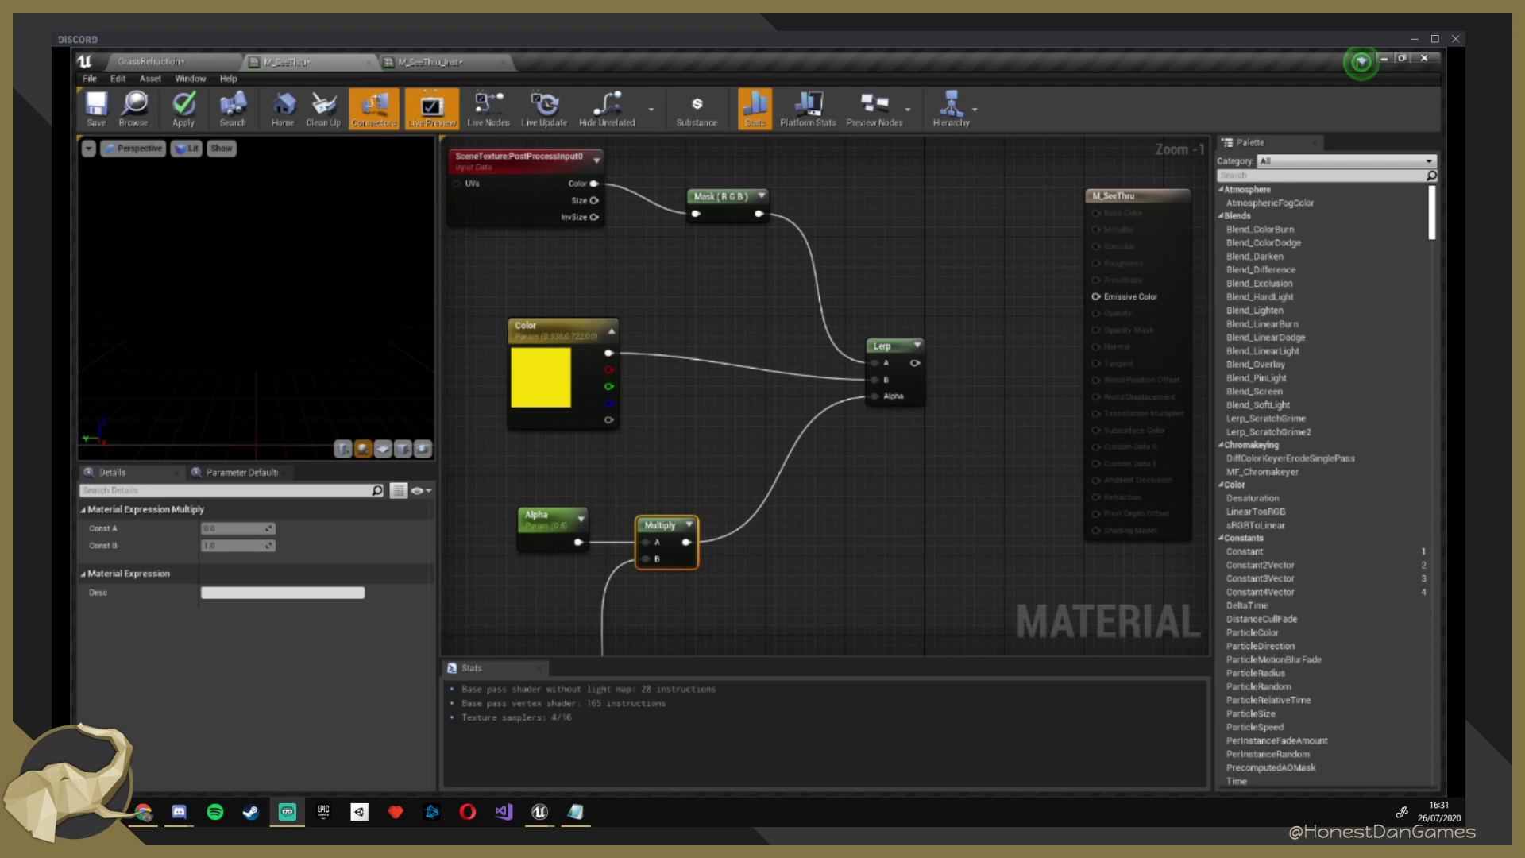
{"action": "right_click_drag", "start_coordinate": [792, 555], "coordinate": [947, 410]}
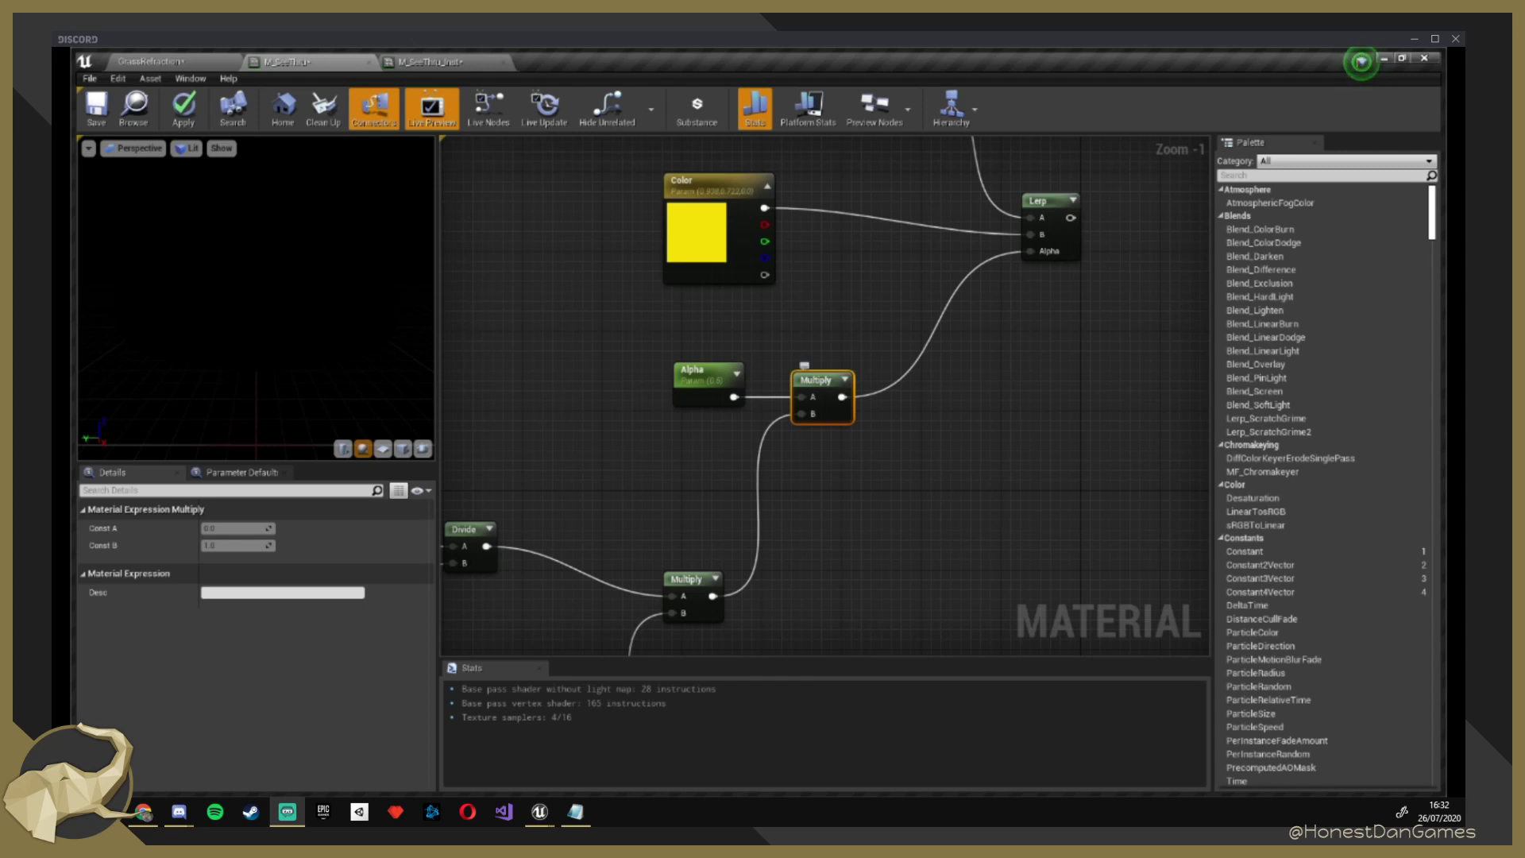
{"action": "right_click_drag", "start_coordinate": [978, 342], "coordinate": [884, 517]}
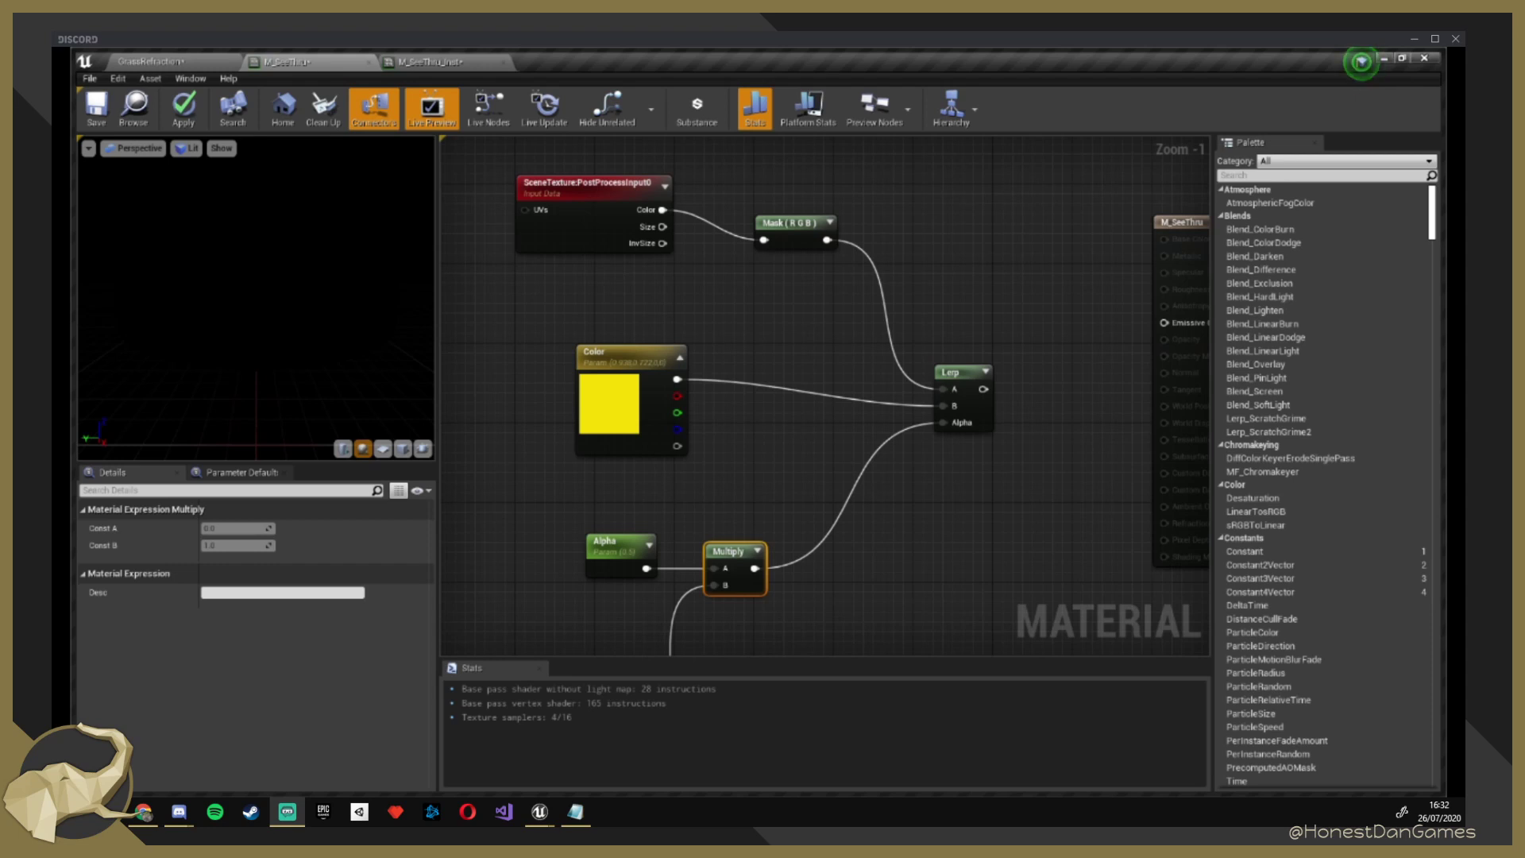
Connect the Lerp output to Emissive Color, save the material and check the highlight through the trees in the GrassRefraction level.
{"action": "right_click_drag", "start_coordinate": [1011, 436], "coordinate": [854, 429]}
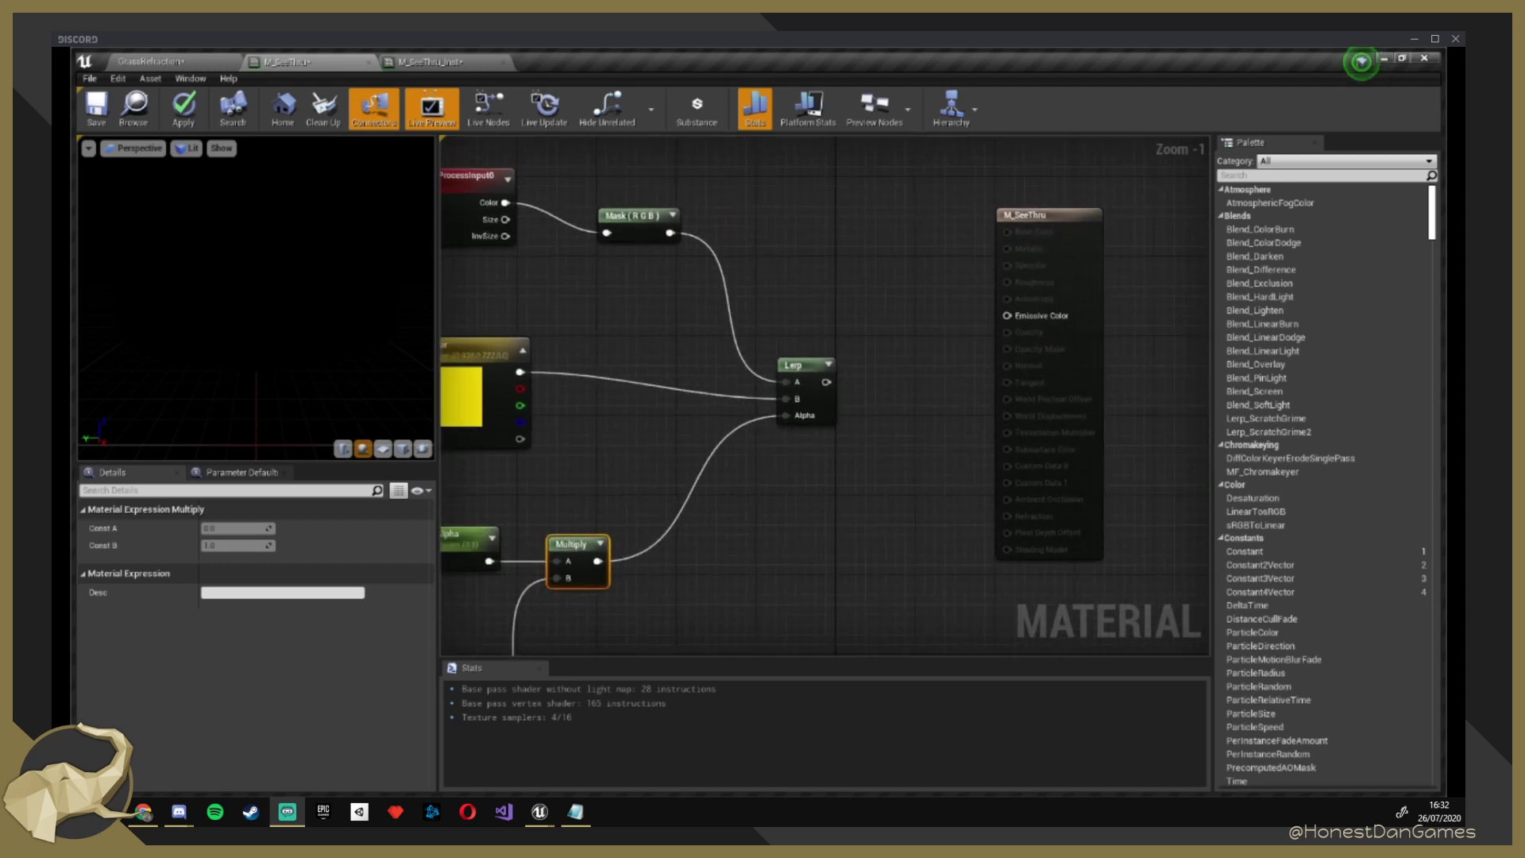
{"action": "left_click_drag", "start_coordinate": [826, 382], "coordinate": [1006, 315]}
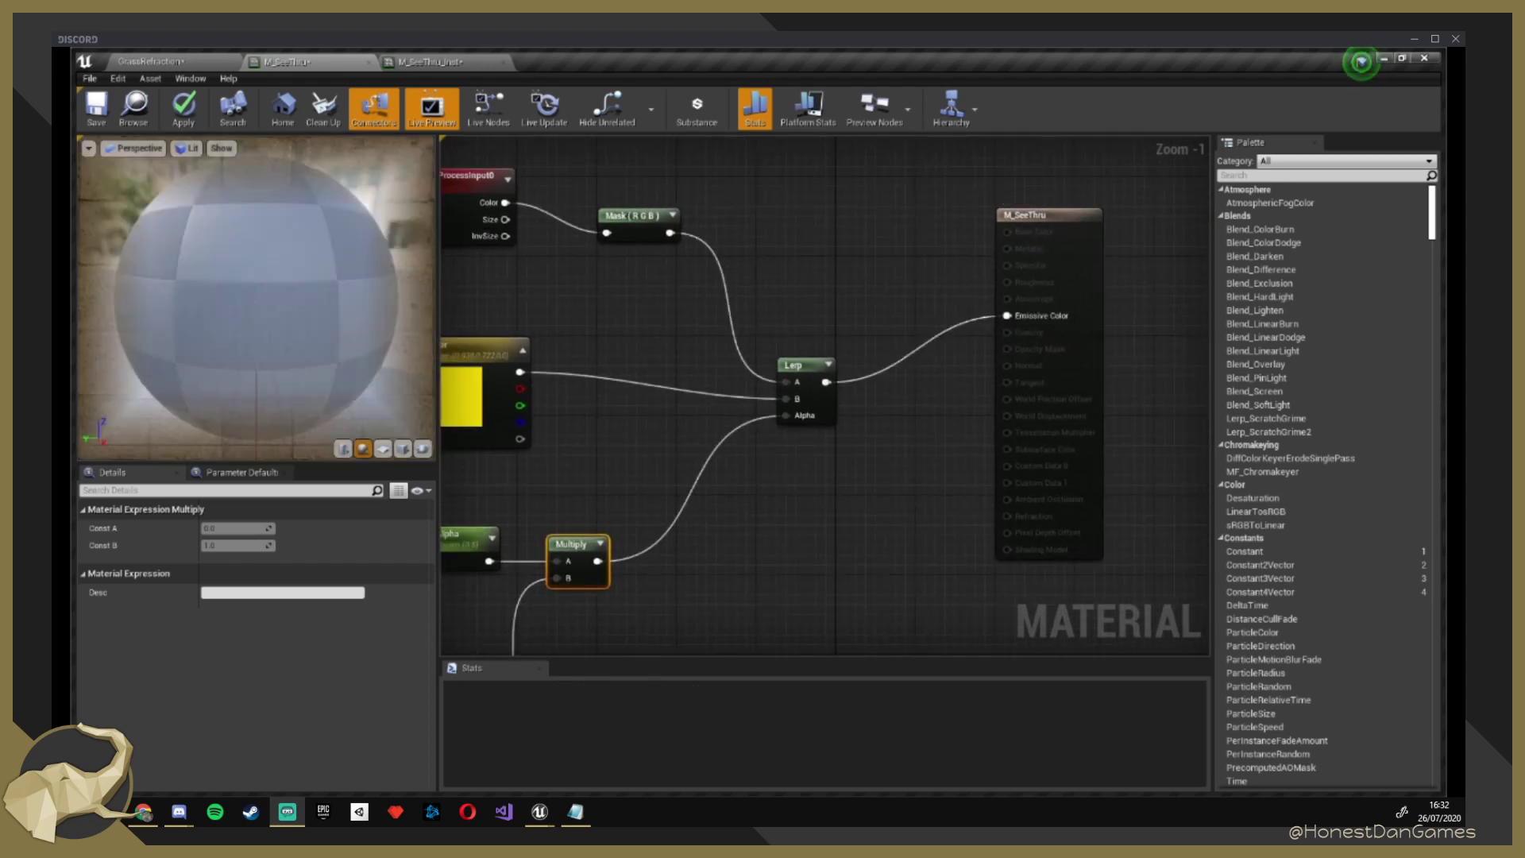
{"action": "left_click", "coordinate": [96, 103]}
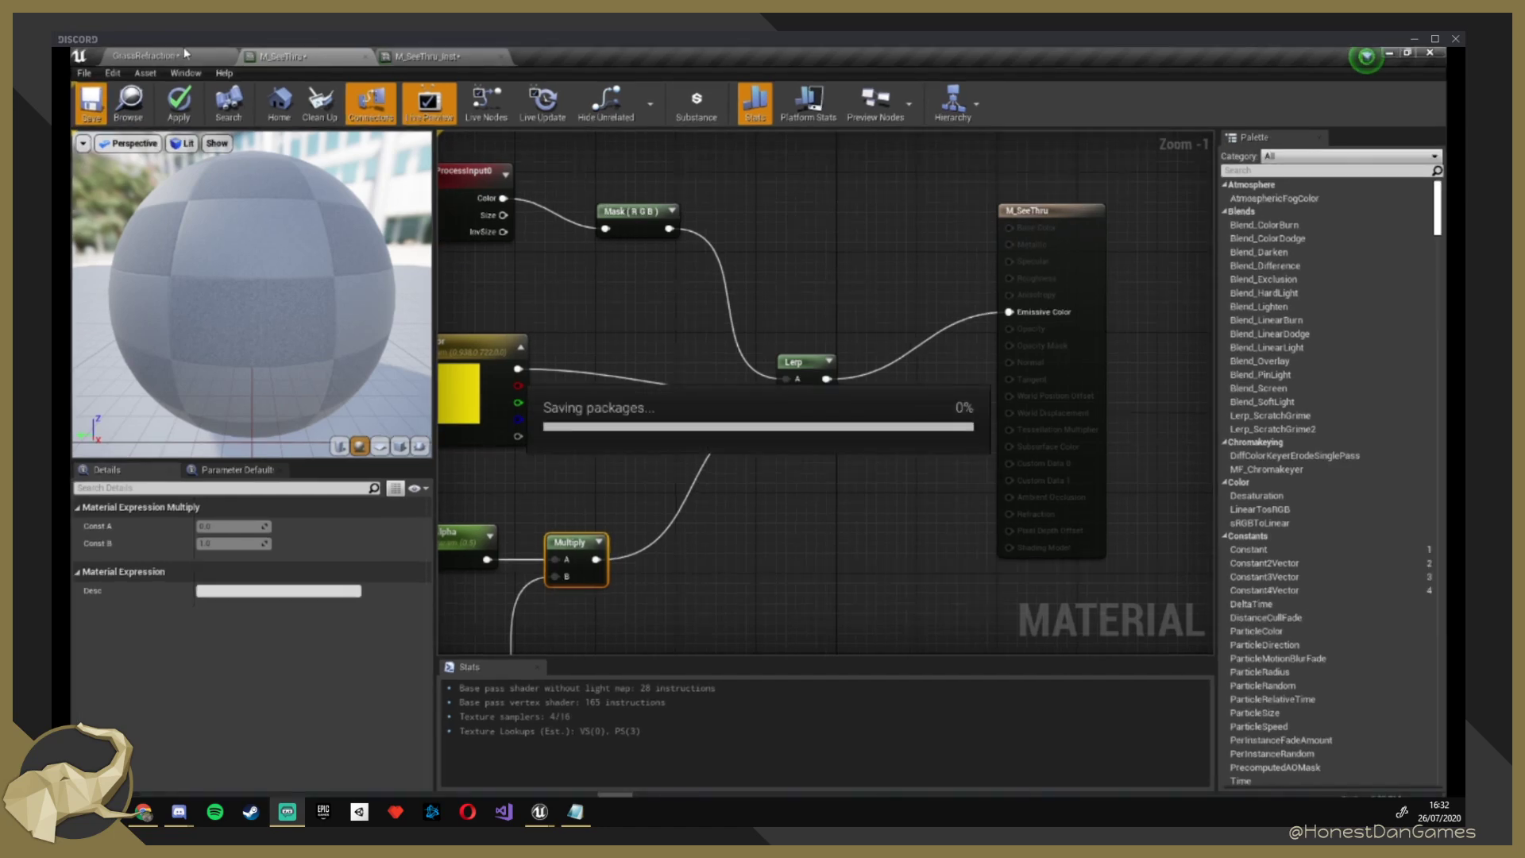
{"action": "left_click", "coordinate": [151, 57]}
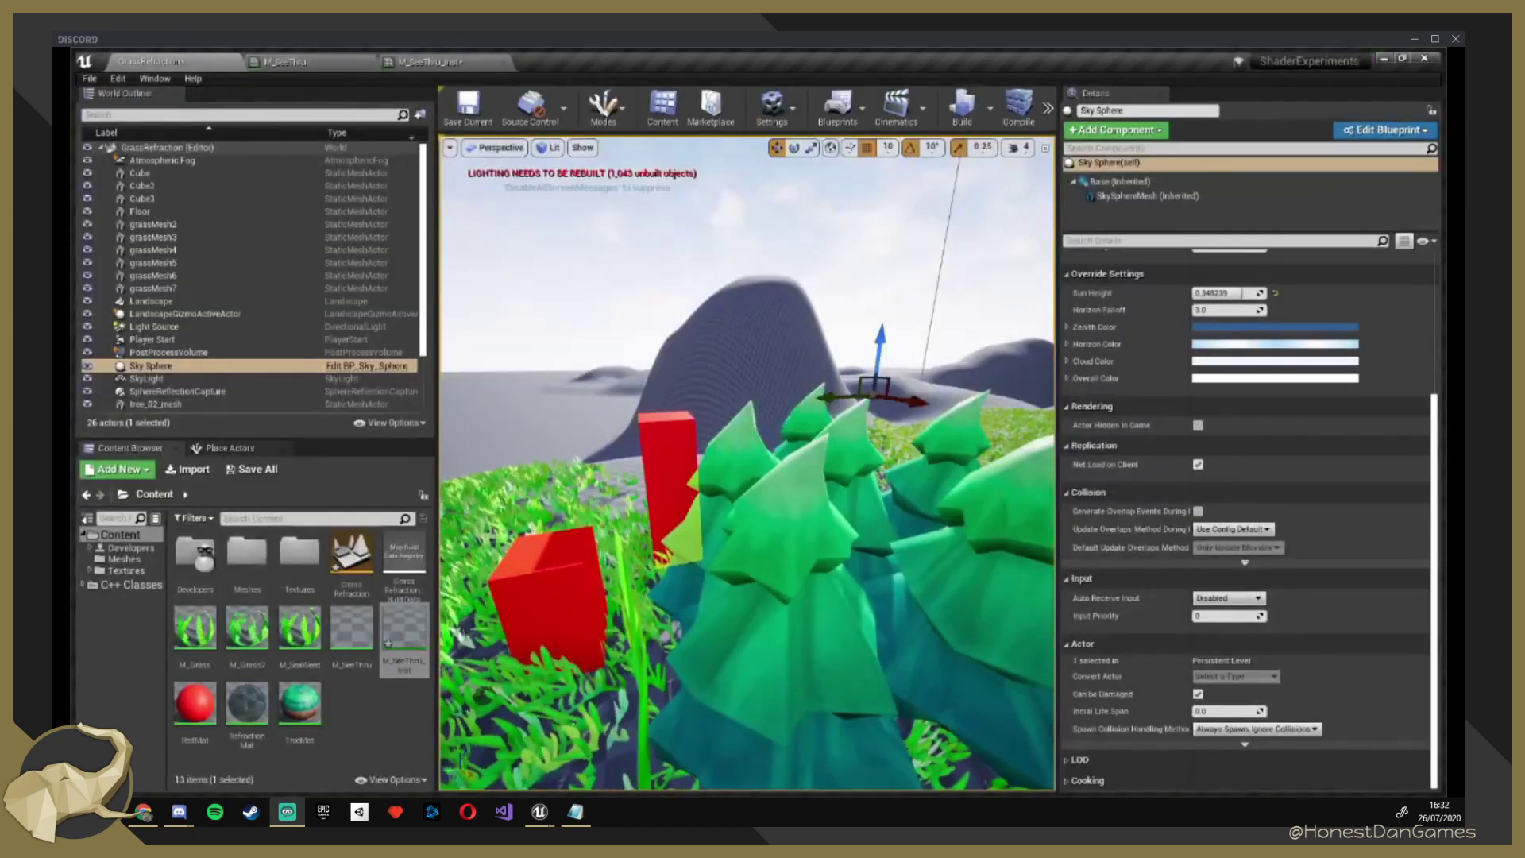
{"action": "right_click_drag", "start_coordinate": [746, 463], "coordinate": [722, 508]}
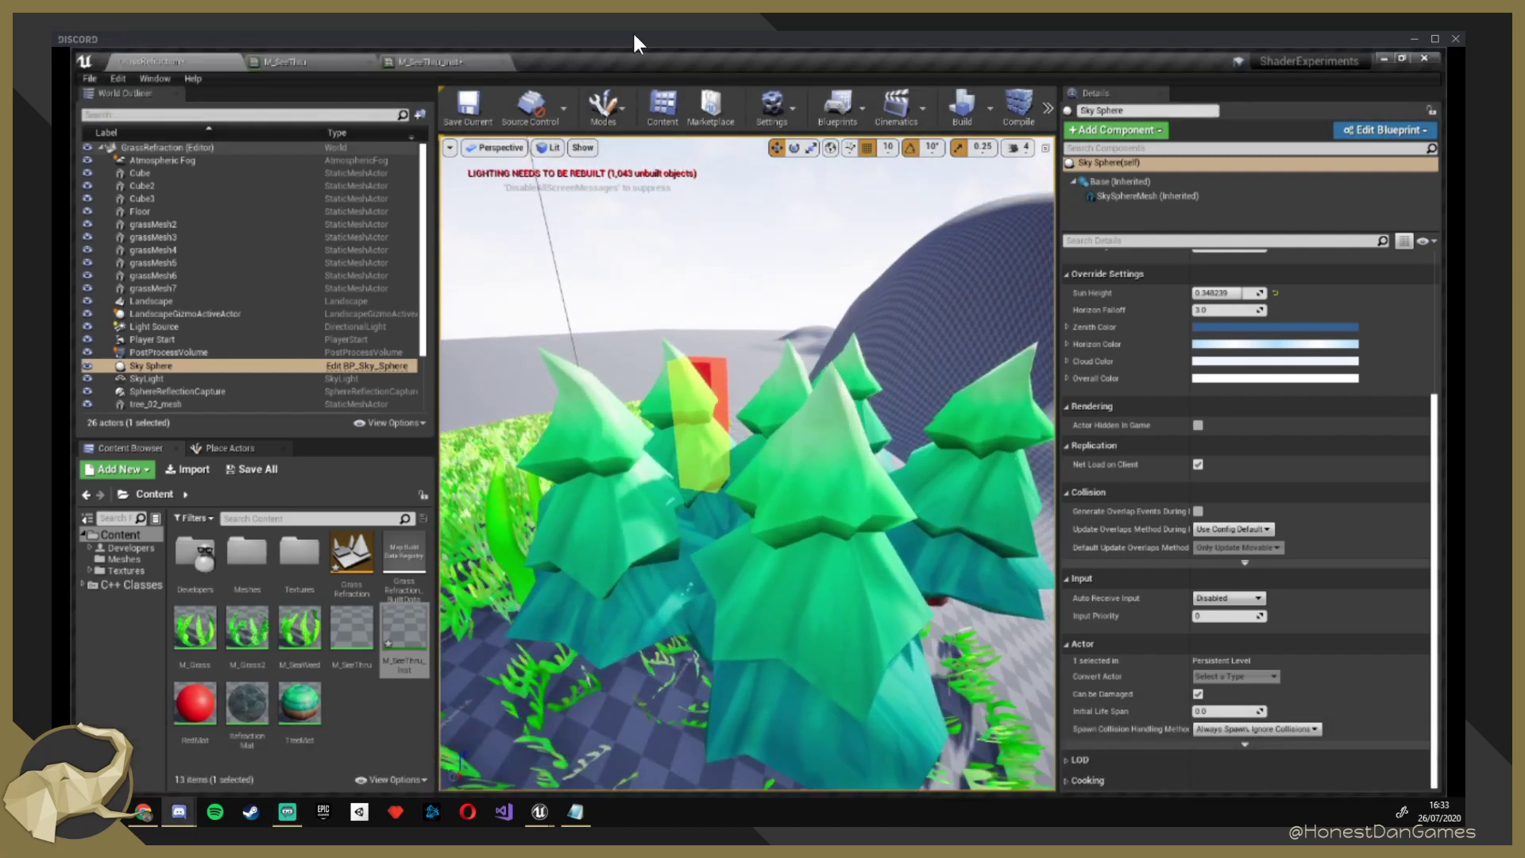
Switch to the experimenting project, dock the M_Water_Type2_Inst editor into the main window and return to FirstPersonExampleMap.
{"action": "left_click_drag", "start_coordinate": [635, 35], "coordinate": [667, 0]}
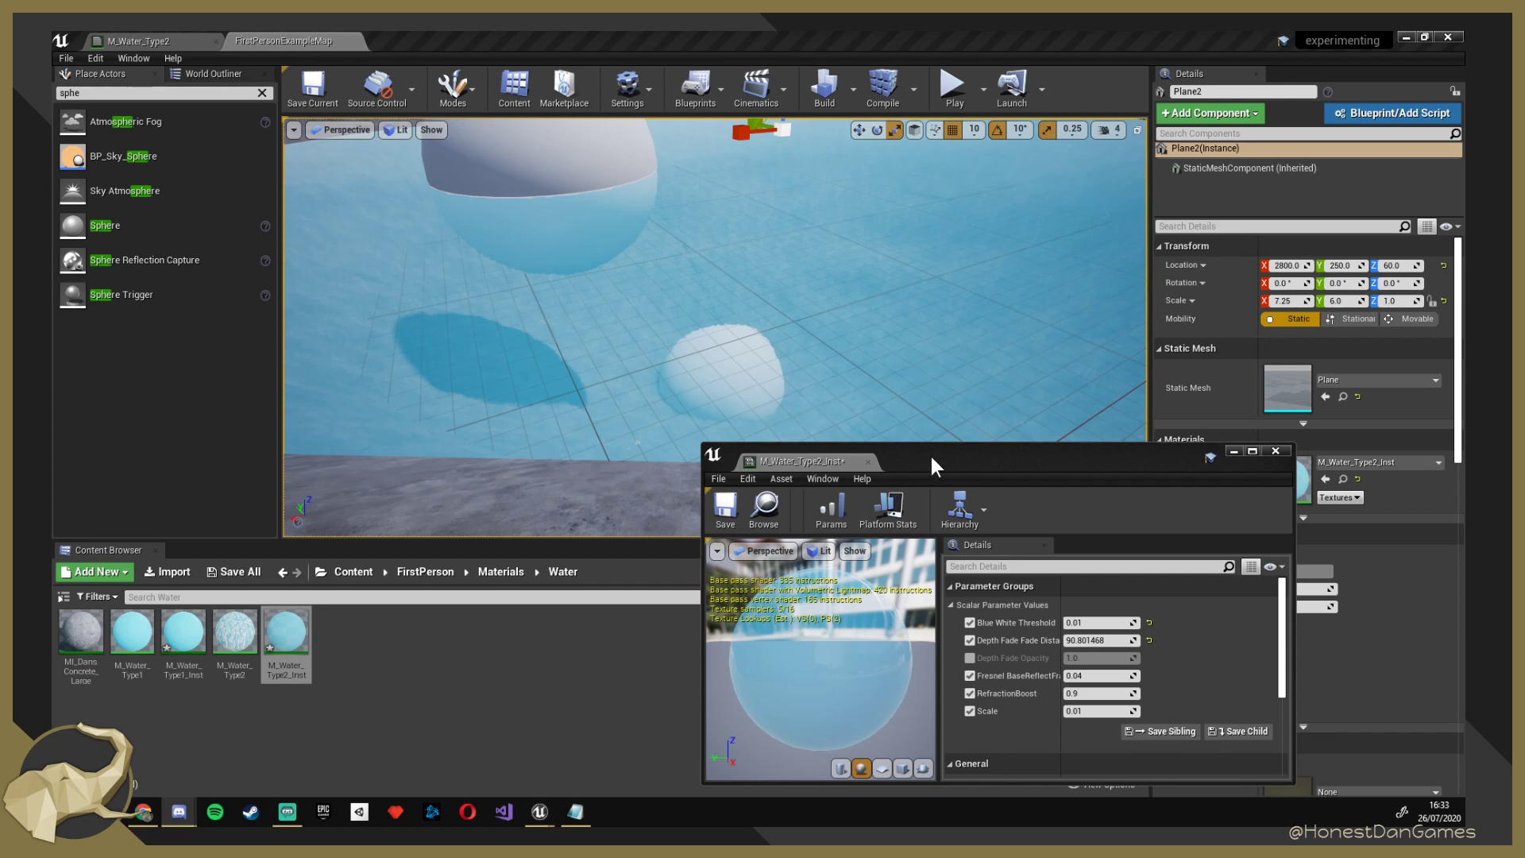
{"action": "mouse_move", "coordinate": [857, 374]}
{"action": "right_mouse_down"}
{"action": "mouse_move", "coordinate": [810, 278]}
{"action": "mouse_move", "coordinate": [952, 270]}
{"action": "mouse_move", "coordinate": [858, 374]}
{"action": "right_mouse_up"}
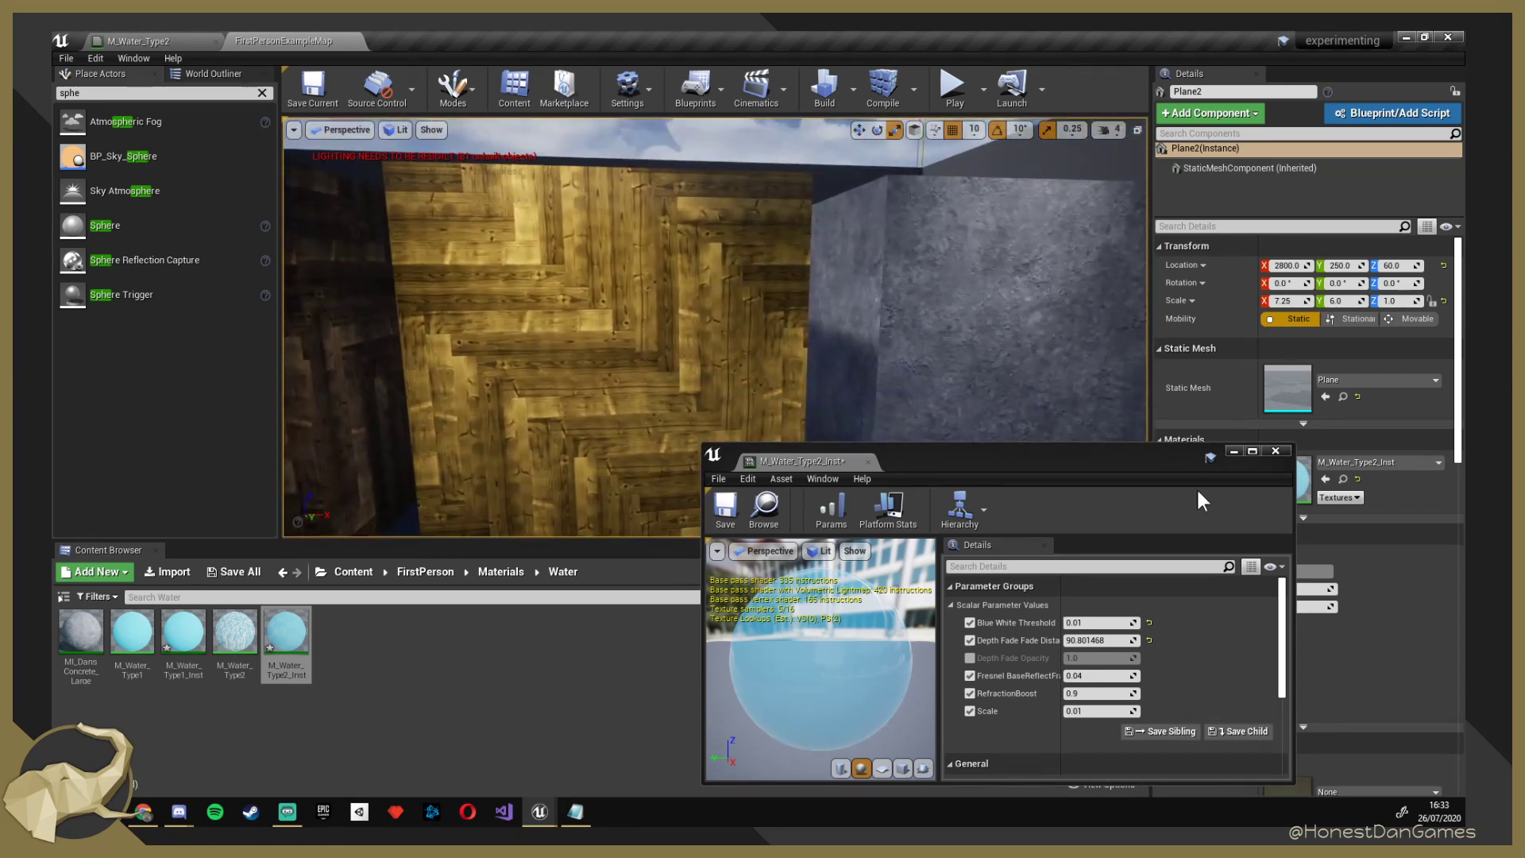
{"action": "left_click_drag", "start_coordinate": [927, 460], "coordinate": [470, 35]}
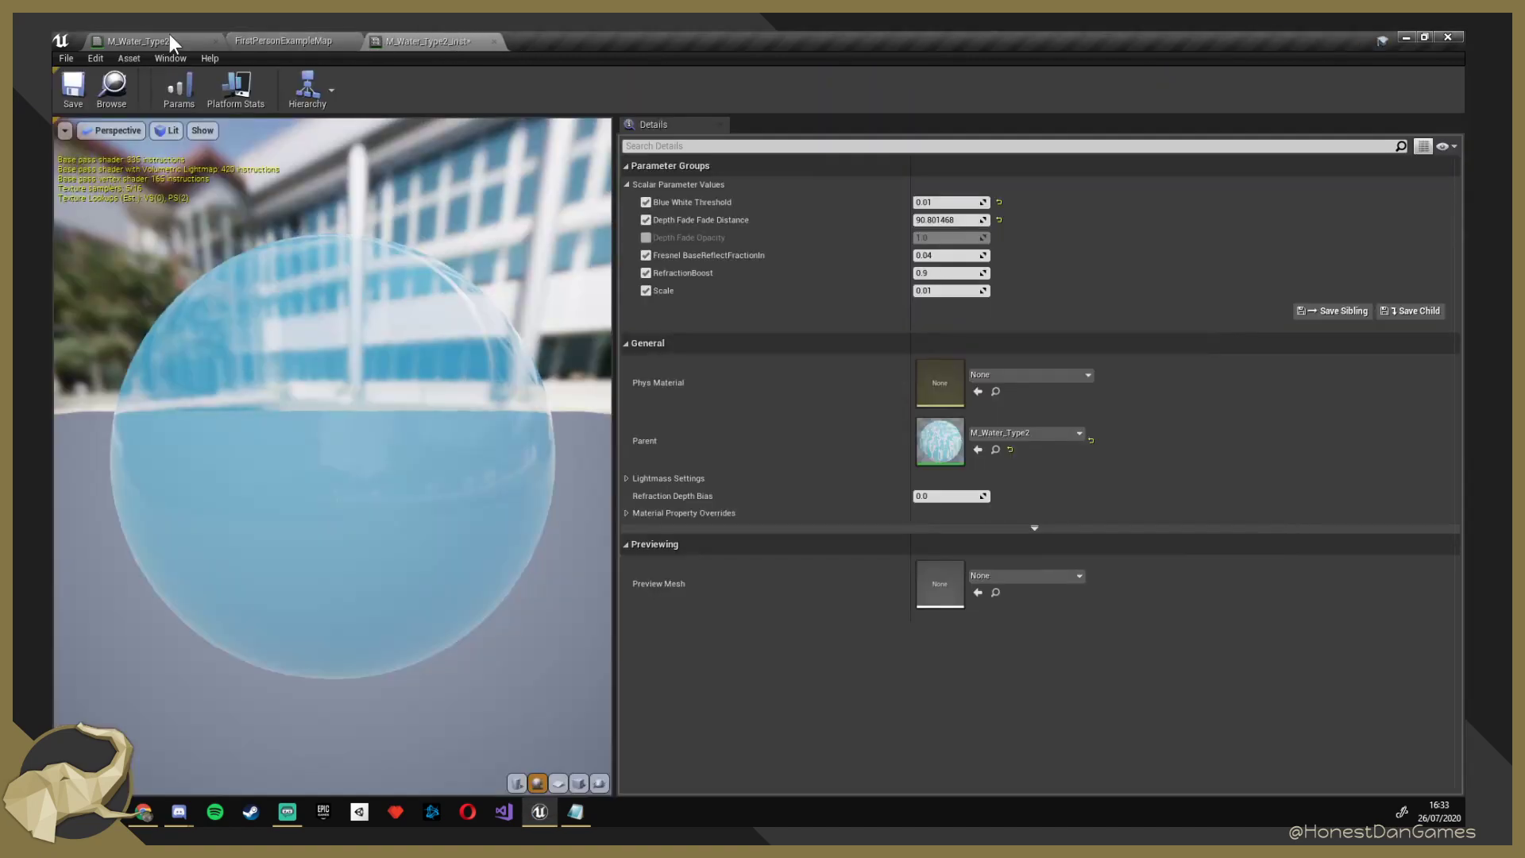
{"action": "left_click", "coordinate": [169, 35]}
{"action": "left_click", "coordinate": [274, 35]}
Place a Sphere in the level and move it beside the sandy block, at location 1170, -870, 320.
{"action": "right_click_drag", "start_coordinate": [667, 286], "coordinate": [667, 286]}
{"action": "left_click_drag", "start_coordinate": [104, 225], "coordinate": [787, 300]}
{"action": "right_click_drag", "start_coordinate": [786, 301], "coordinate": [787, 301]}
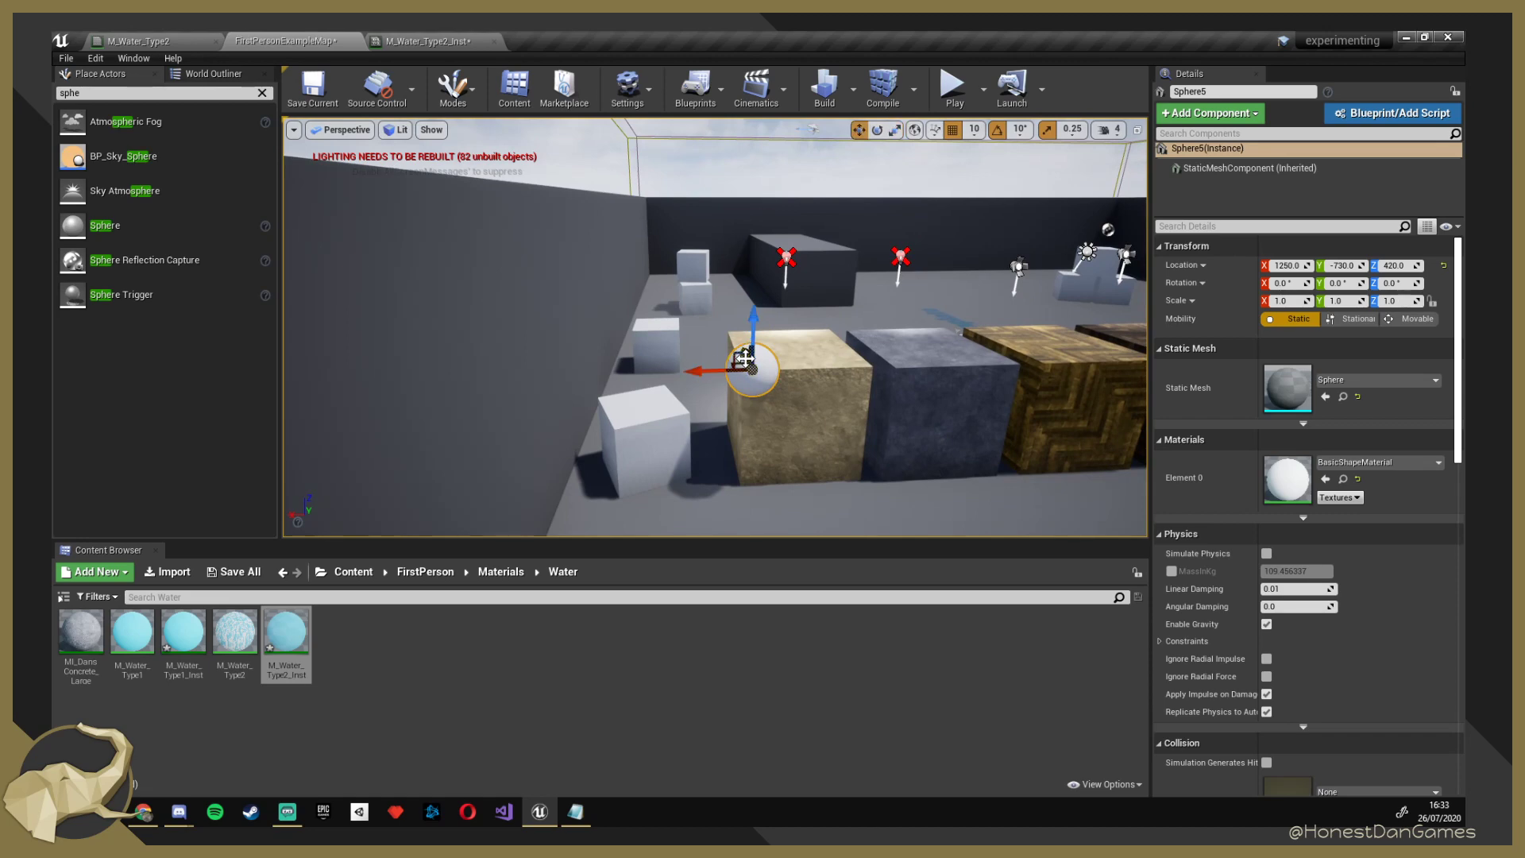
{"action": "left_click_drag", "start_coordinate": [741, 350], "coordinate": [820, 413]}
{"action": "right_click_drag", "start_coordinate": [820, 413], "coordinate": [819, 413]}
{"action": "right_click_drag", "start_coordinate": [824, 313], "coordinate": [823, 313]}
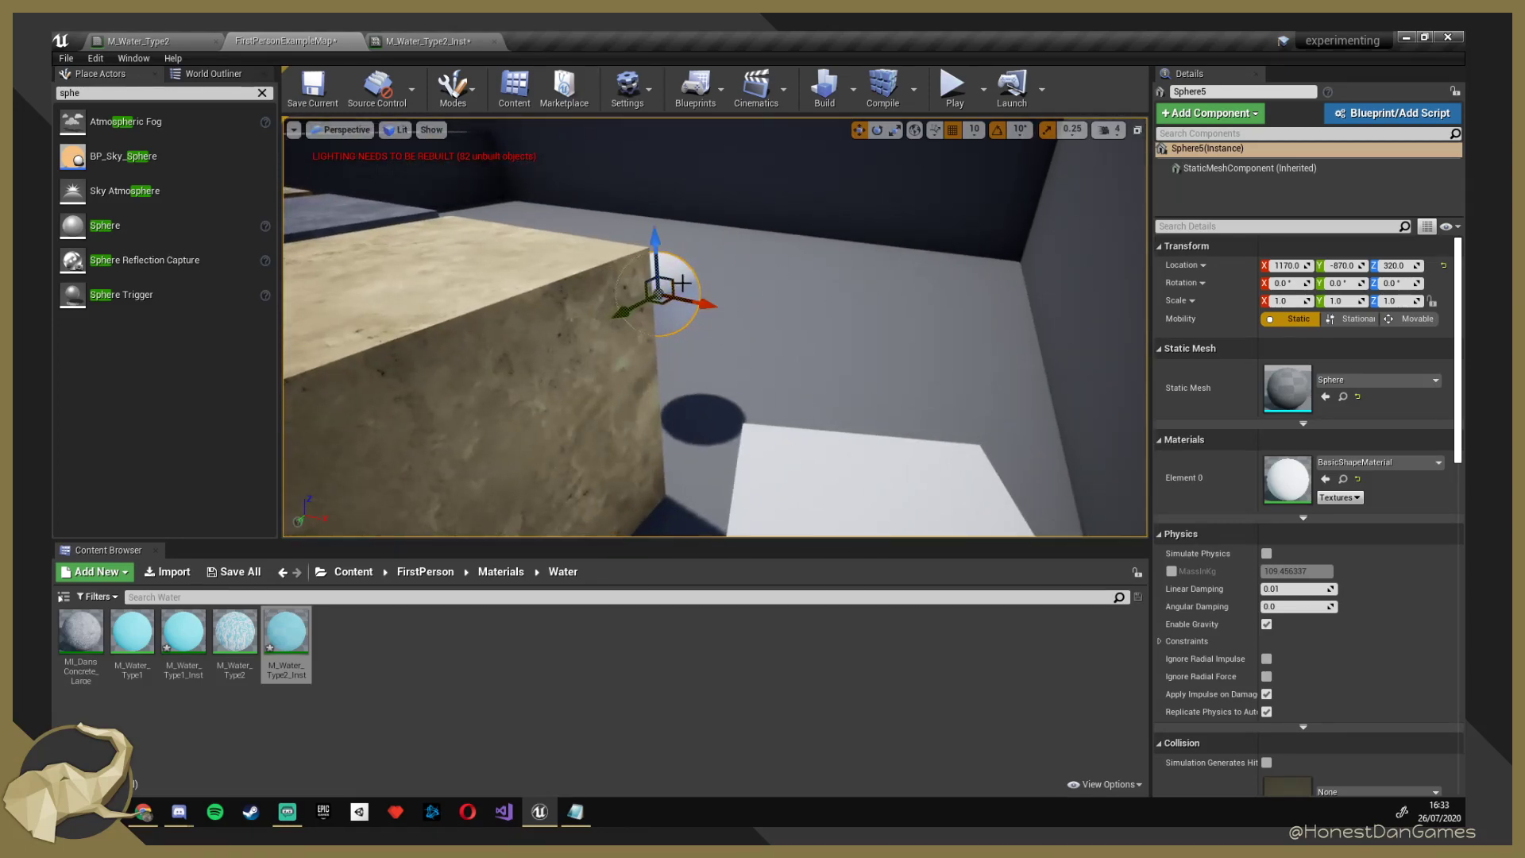
{"action": "right_click", "coordinate": [429, 675]}
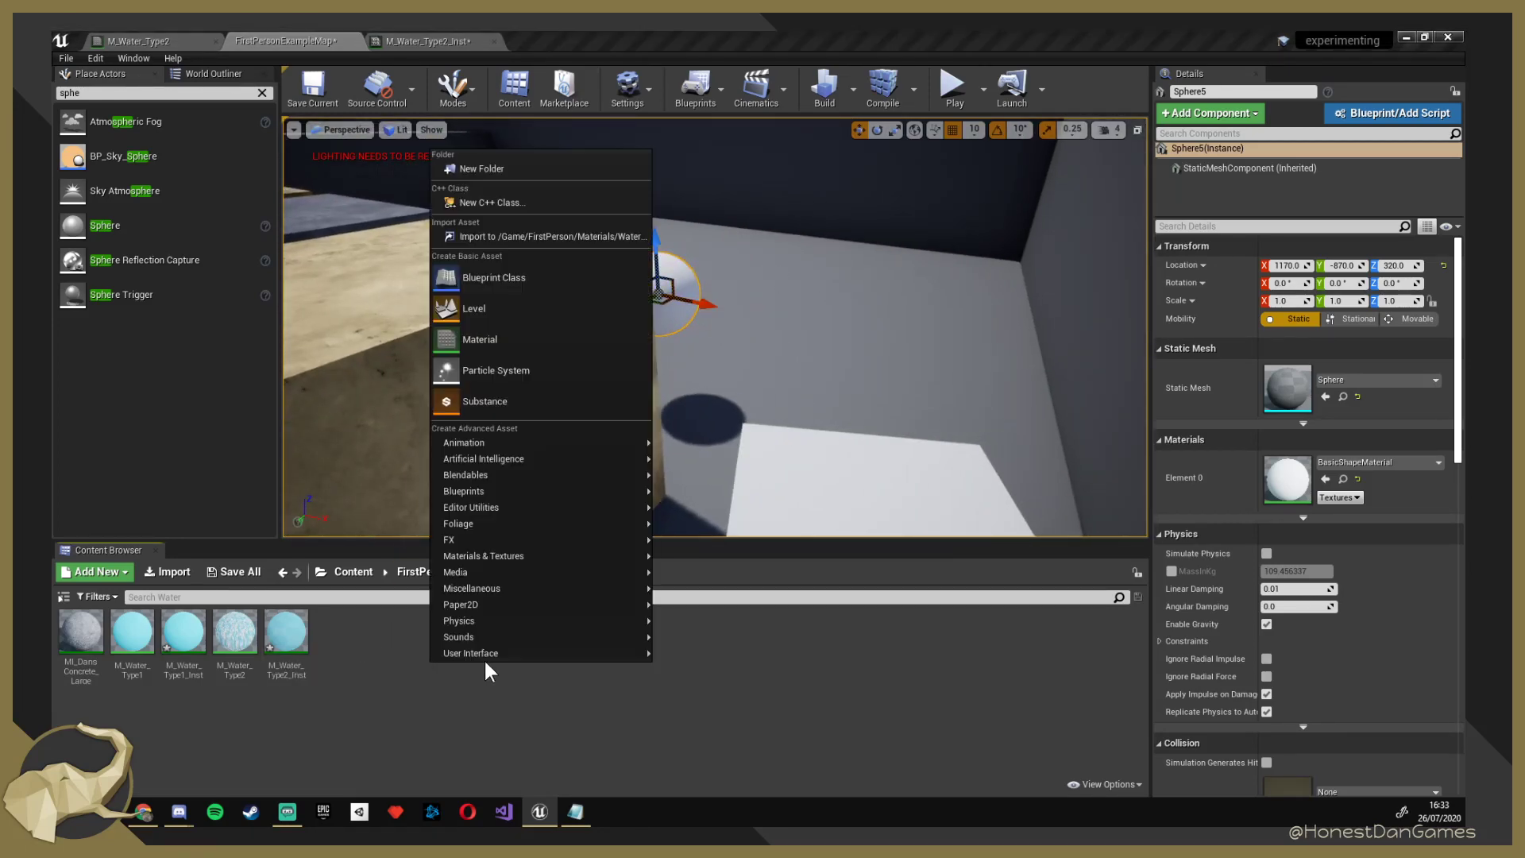
{"action": "left_click", "coordinate": [520, 340]}
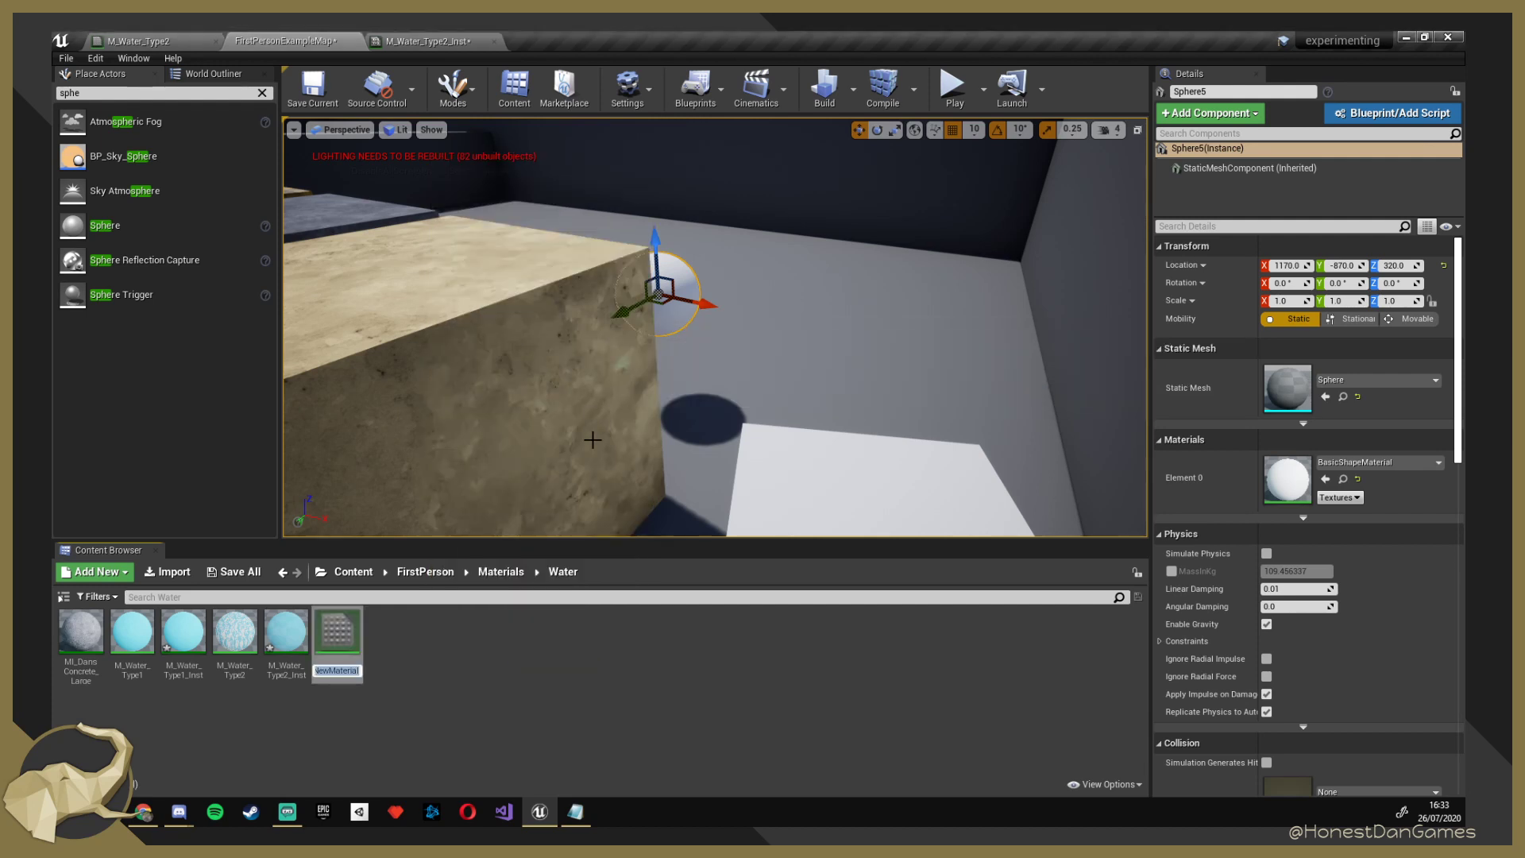
{"action": "type", "text": "M_"}
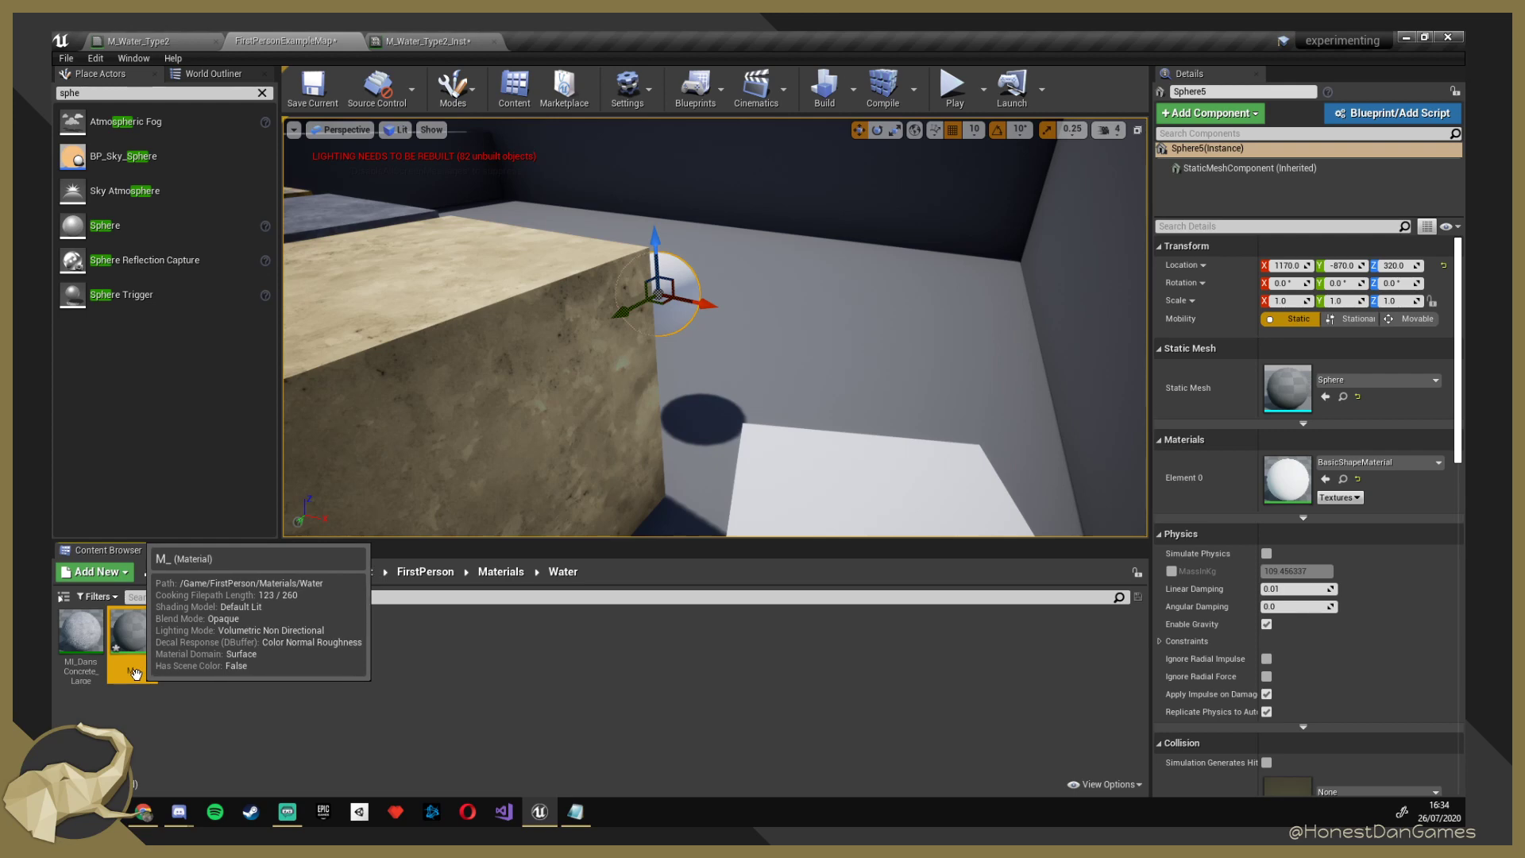
{"action": "right_click_drag", "start_coordinate": [753, 319], "coordinate": [484, 278]}
{"action": "key", "text": "f"}
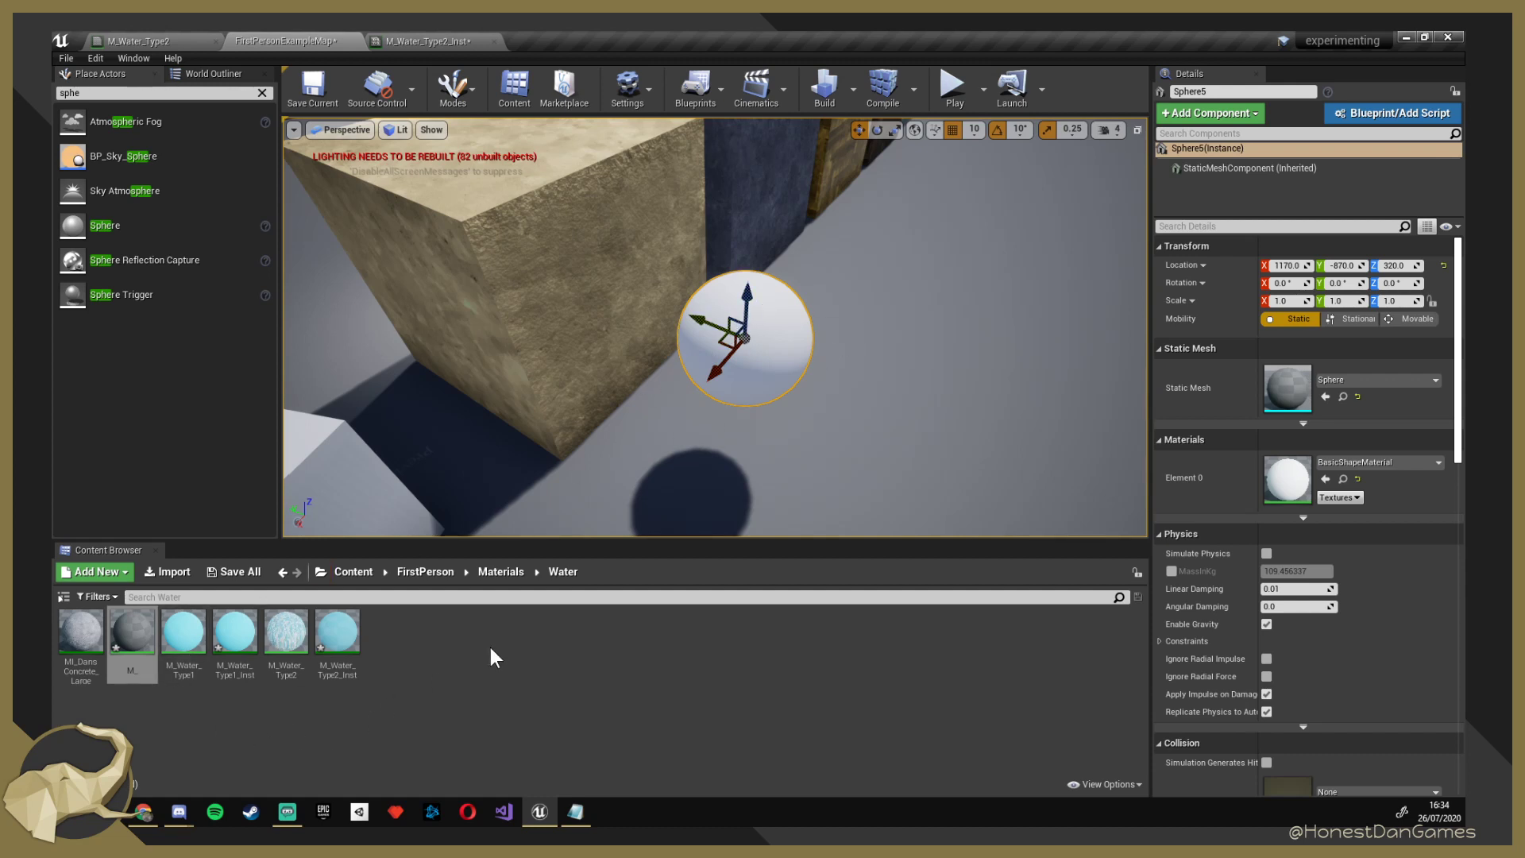
{"action": "left_click", "coordinate": [132, 635]}
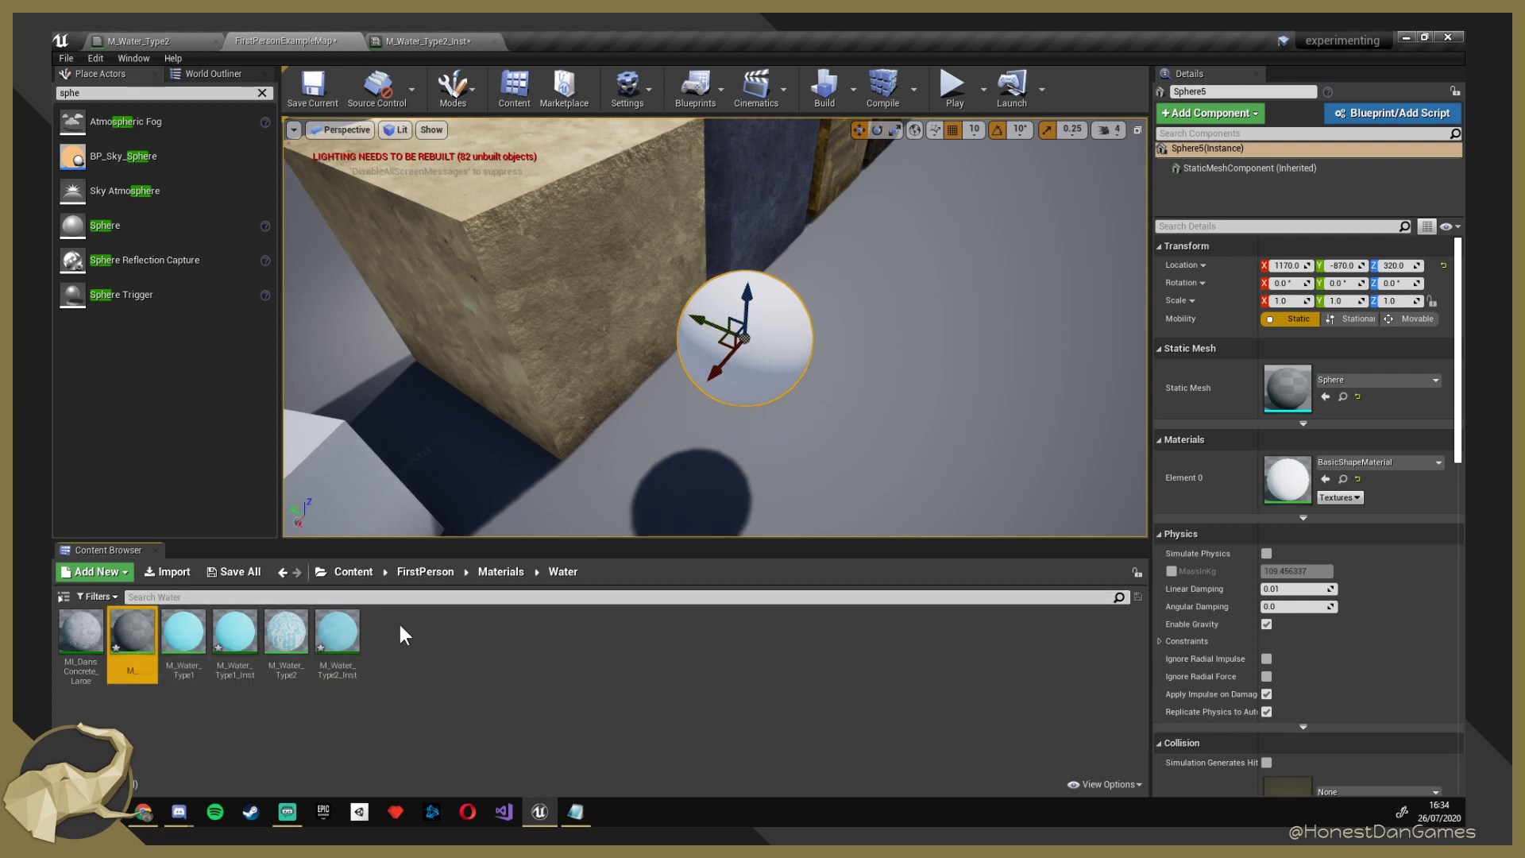
{"action": "key", "text": "Delete"}
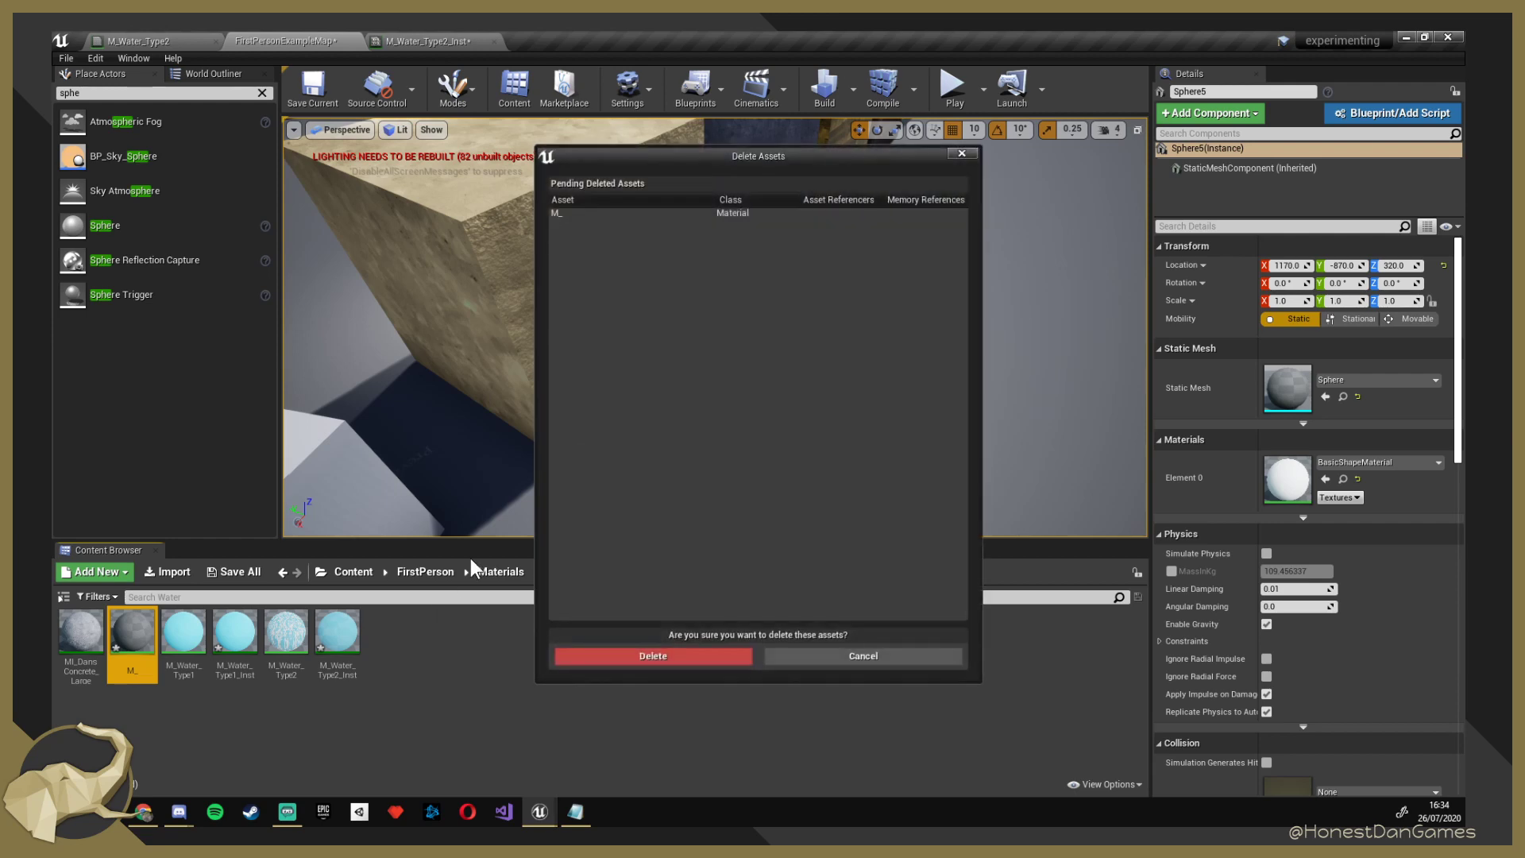
{"action": "left_click", "coordinate": [656, 656]}
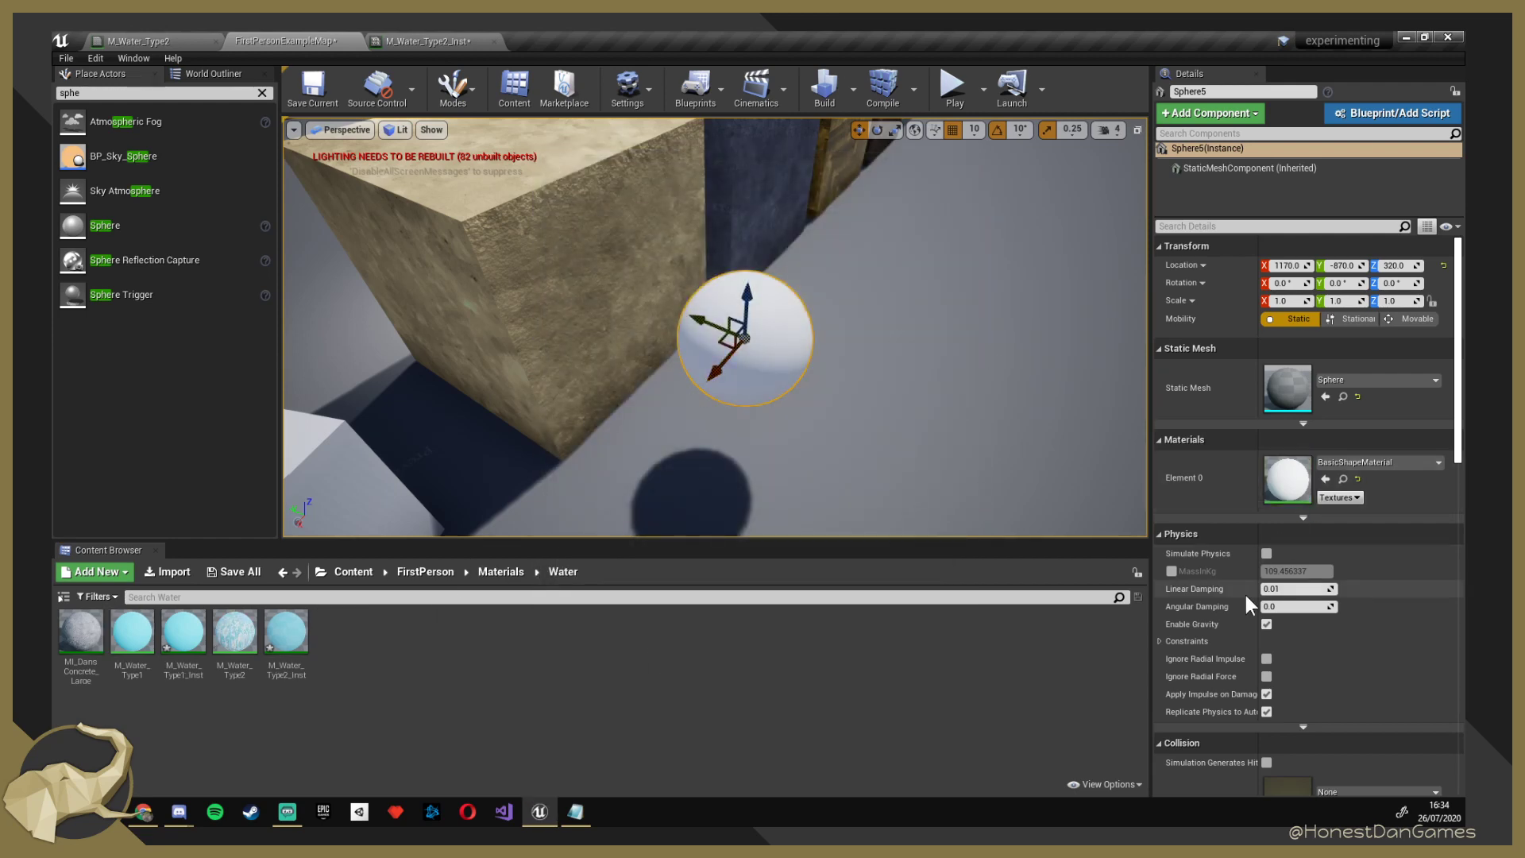
Filter the sphere's details by "custom", enable Render CustomDepth Pass and save the level.
{"action": "left_click", "coordinate": [1181, 226]}
{"action": "type", "text": "custom"}
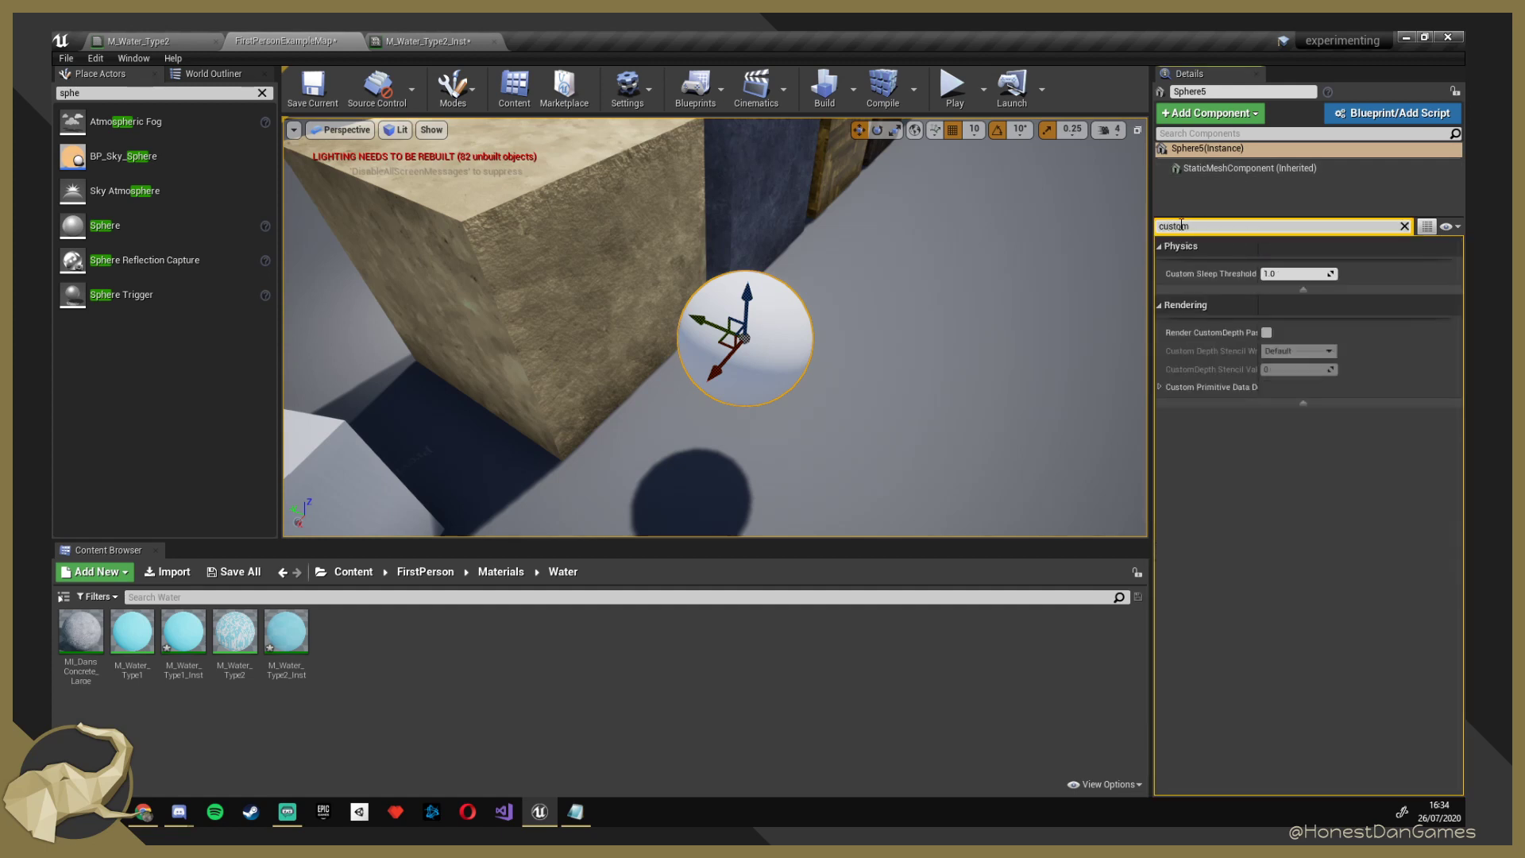
{"action": "left_click", "coordinate": [1267, 332]}
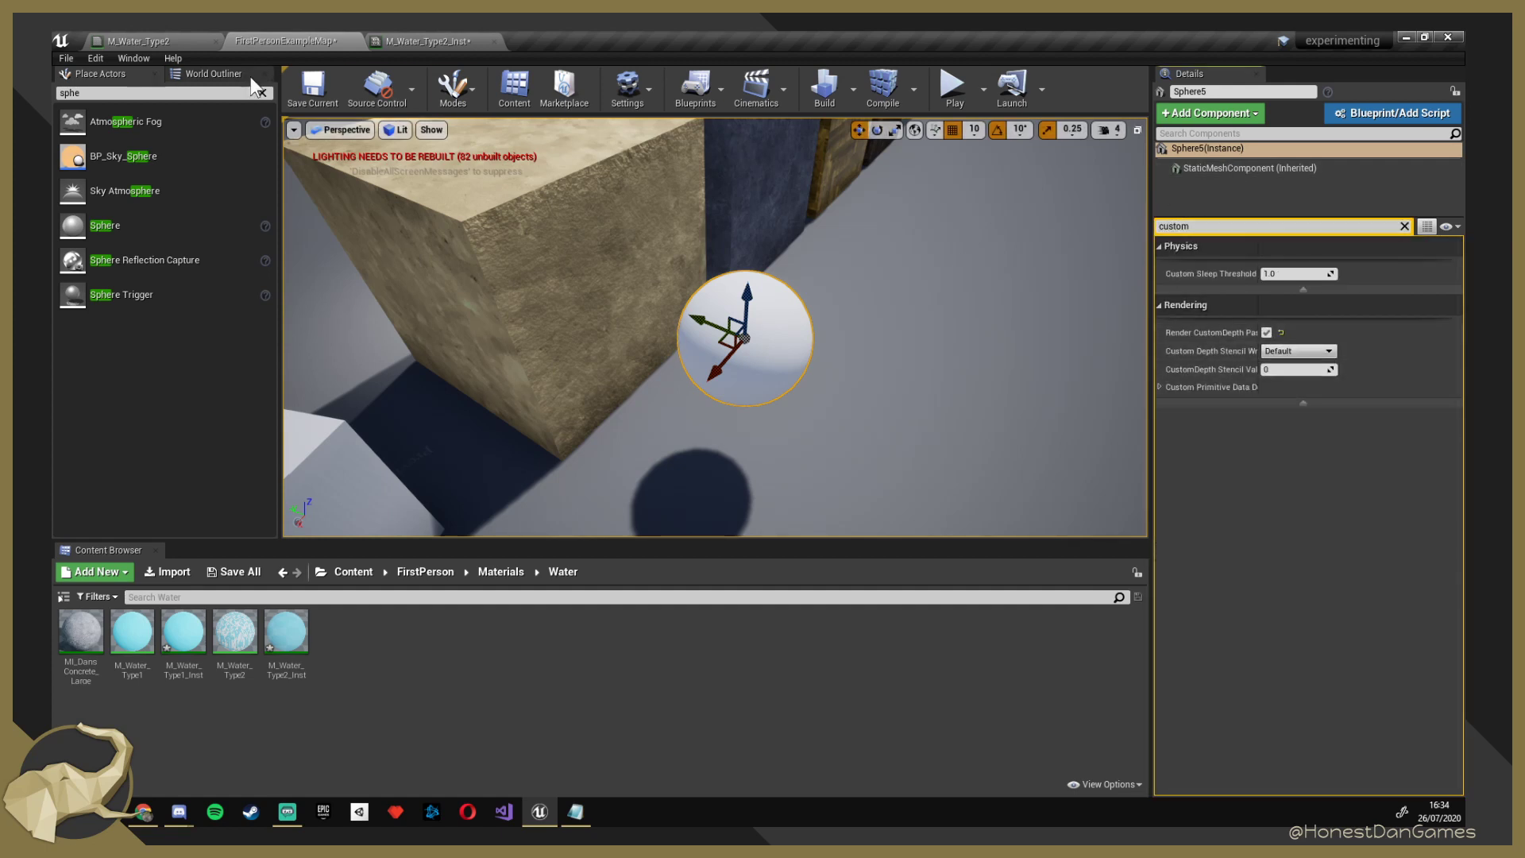
{"action": "left_click", "coordinate": [313, 86]}
Create a material named M_HighlightThroughWalls in the Water folder and open it for editing.
{"action": "mouse_move", "coordinate": [636, 322]}
{"action": "right_mouse_down"}
{"action": "mouse_move", "coordinate": [612, 306]}
{"action": "mouse_move", "coordinate": [588, 230]}
{"action": "mouse_move", "coordinate": [874, 263]}
{"action": "mouse_move", "coordinate": [762, 270]}
{"action": "mouse_move", "coordinate": [608, 327]}
{"action": "right_mouse_up"}
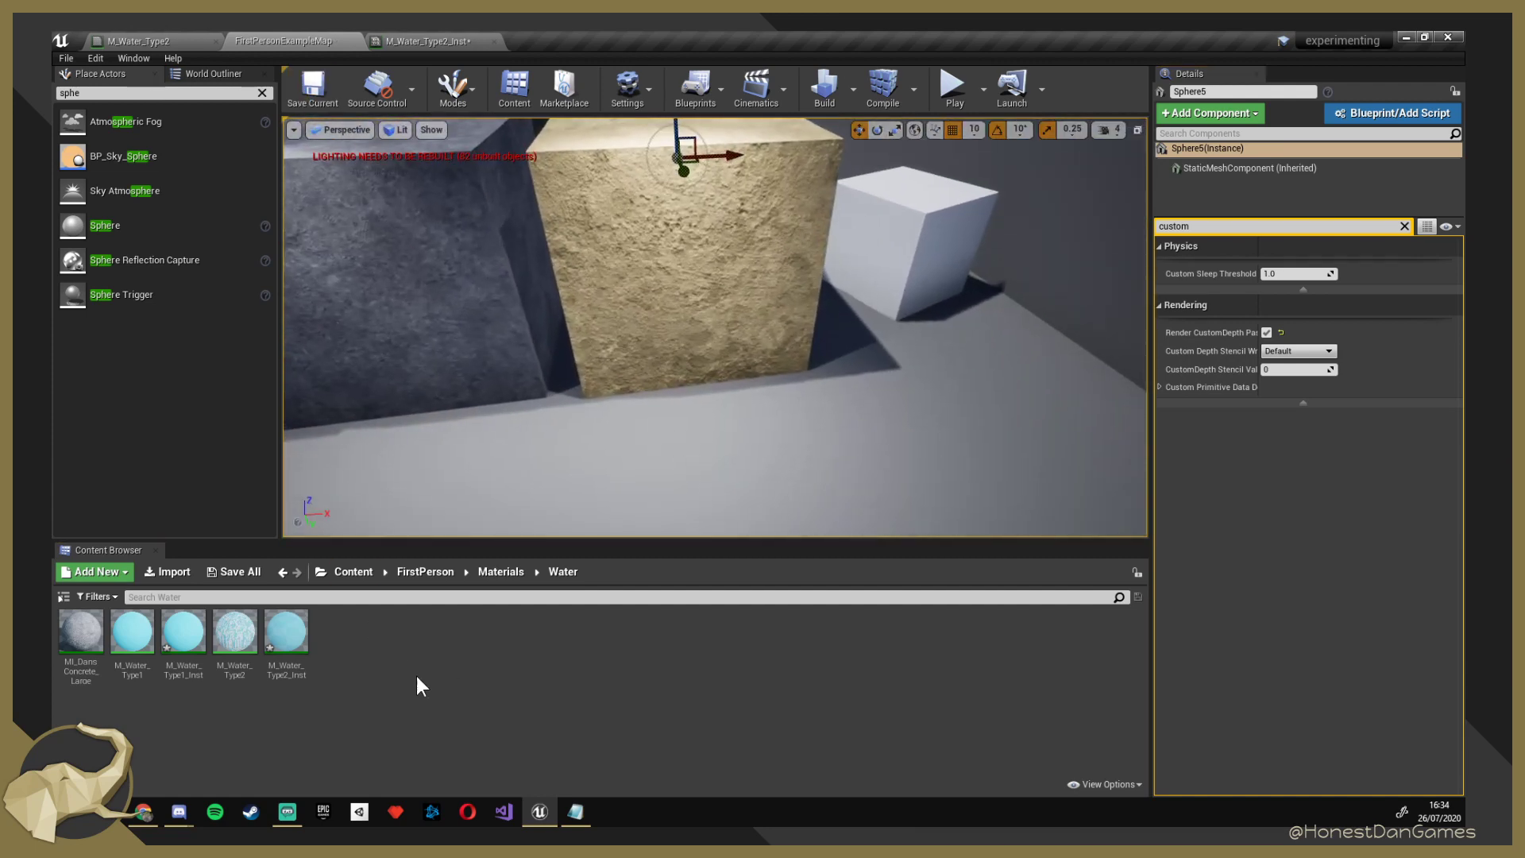
{"action": "right_click", "coordinate": [416, 675]}
{"action": "mouse_move", "coordinate": [511, 509]}
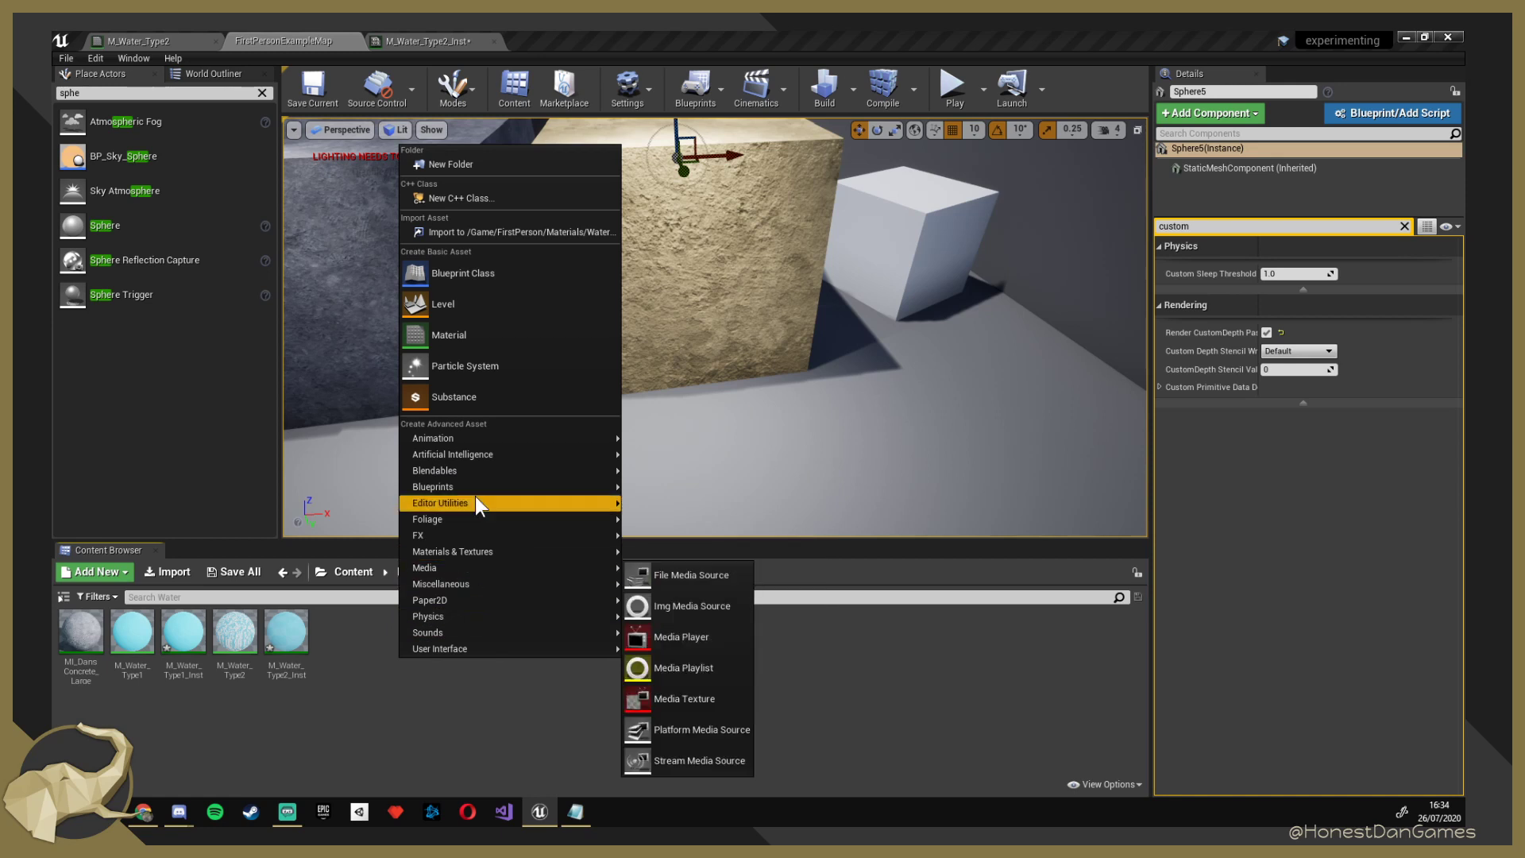
{"action": "left_click", "coordinate": [447, 334]}
{"action": "type", "text": "M_"}
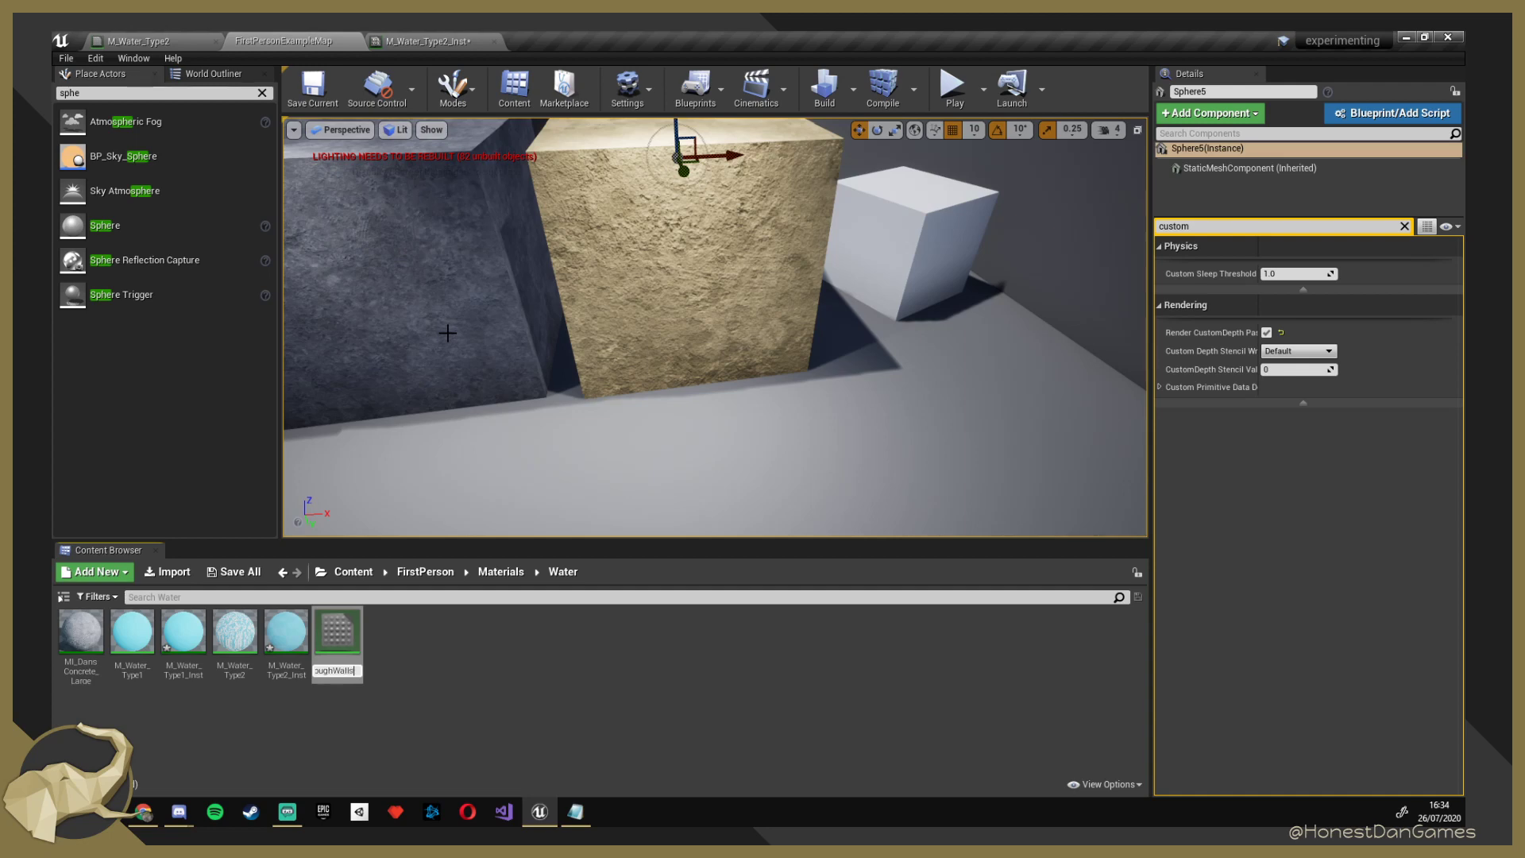
{"action": "key", "text": "Return"}
{"action": "double_click", "coordinate": [122, 629]}
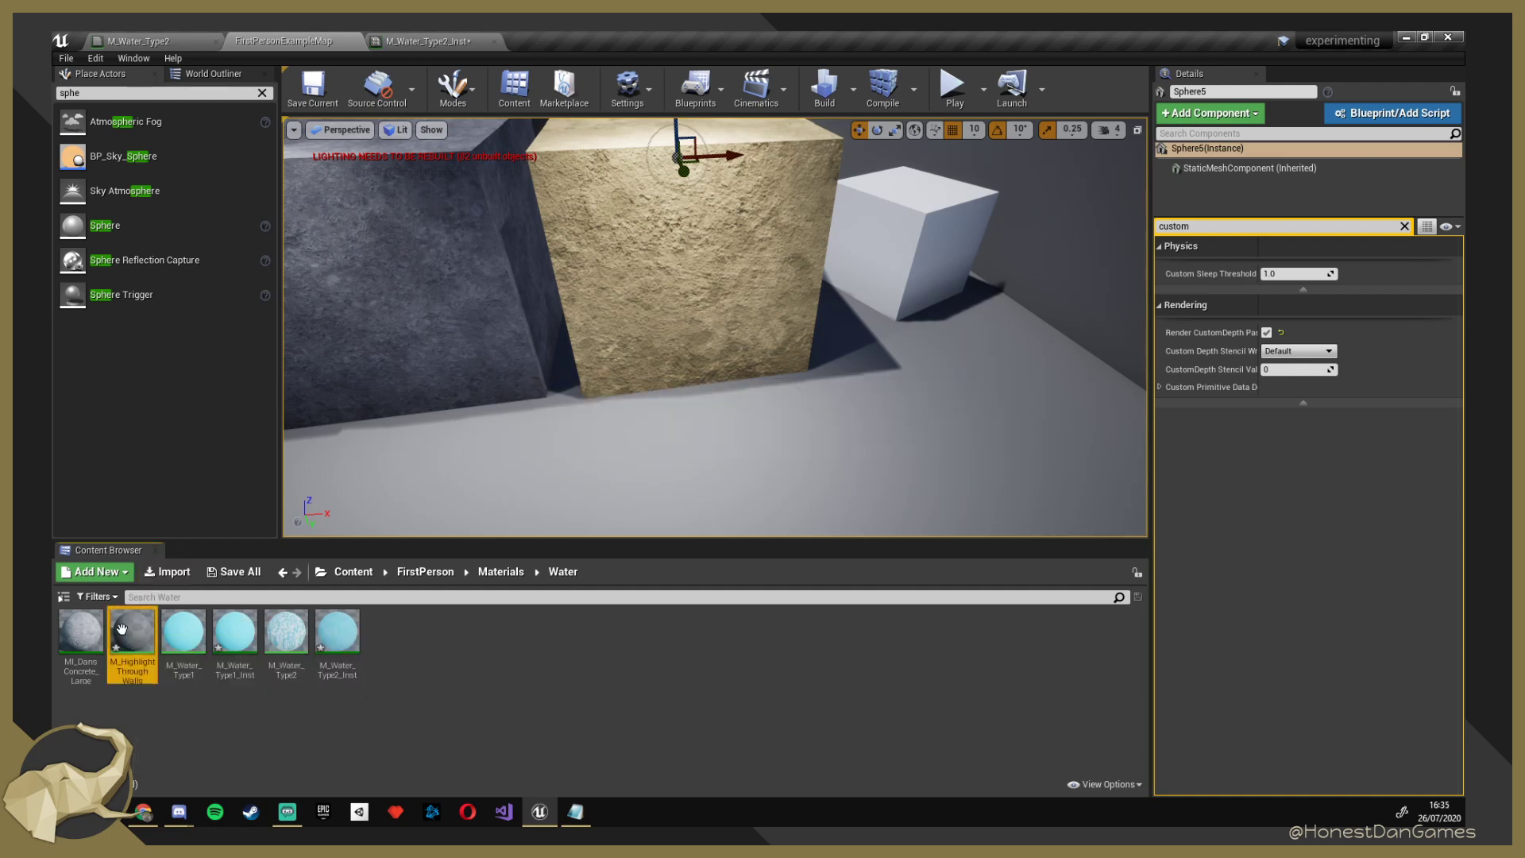
{"action": "right_click_drag", "start_coordinate": [731, 429], "coordinate": [769, 382]}
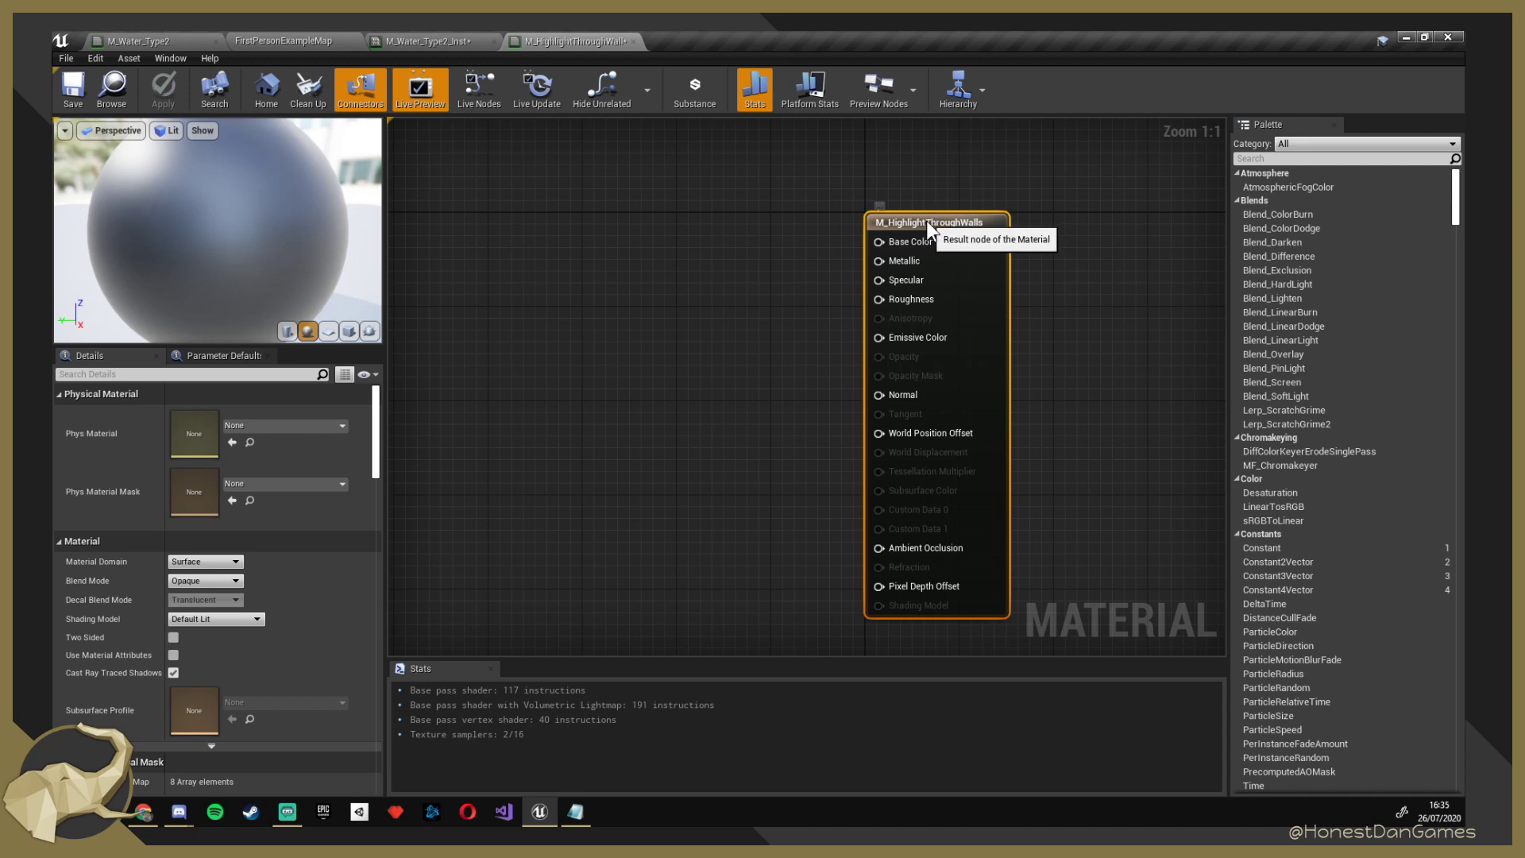
Set the Material Domain of M_HighlightThroughWalls to Post Process.
{"action": "left_click", "coordinate": [205, 581]}
{"action": "left_click", "coordinate": [211, 594]}
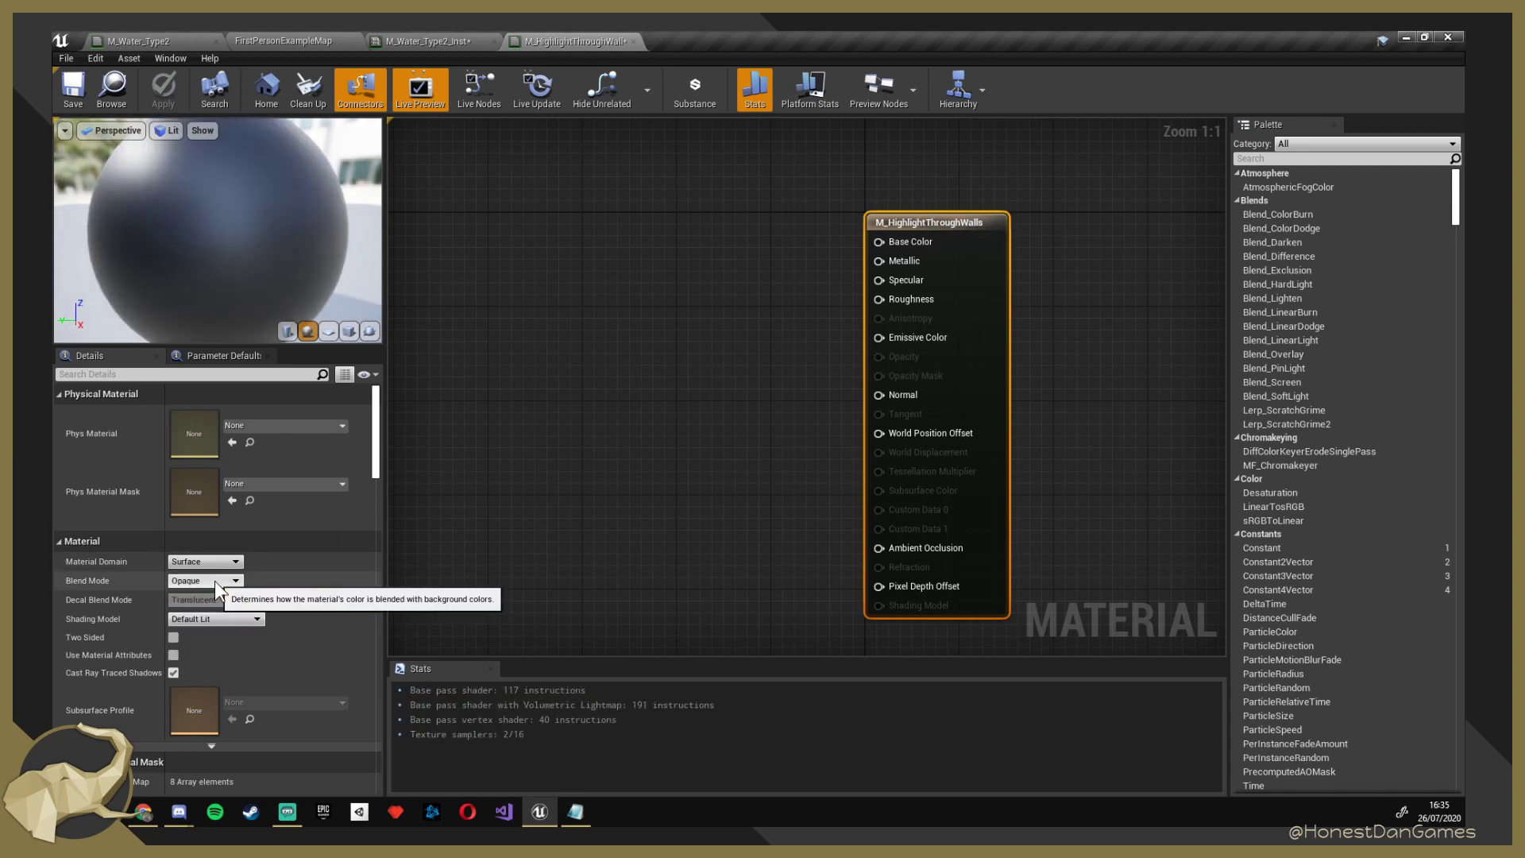
{"action": "left_click", "coordinate": [205, 561]}
{"action": "left_click", "coordinate": [222, 613]}
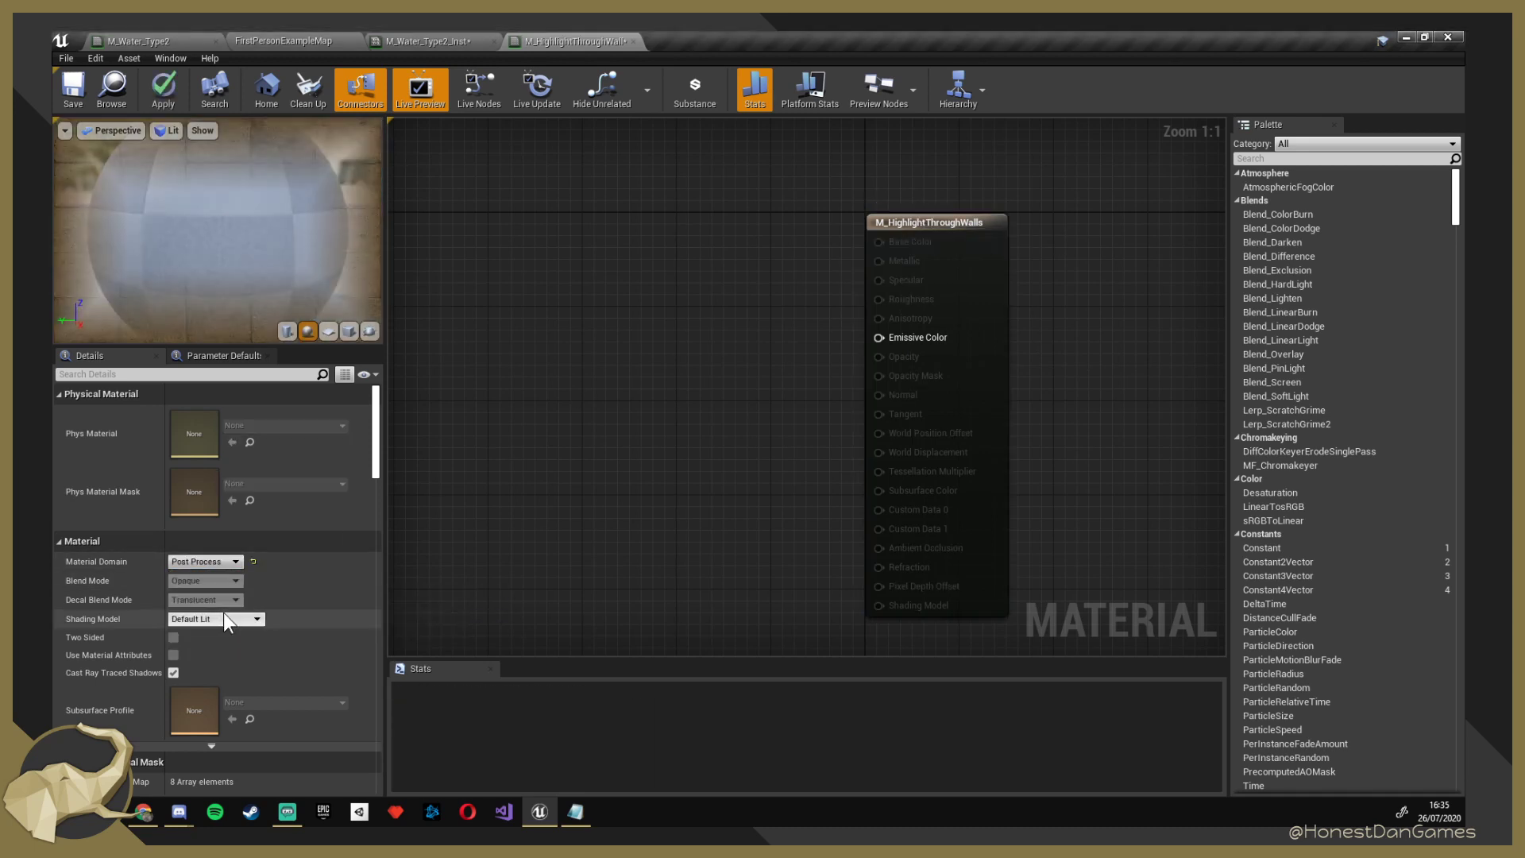
Add a SceneTexture node to the material graph and set its scene texture to CustomDepth.
{"action": "right_click_drag", "start_coordinate": [856, 344], "coordinate": [754, 350]}
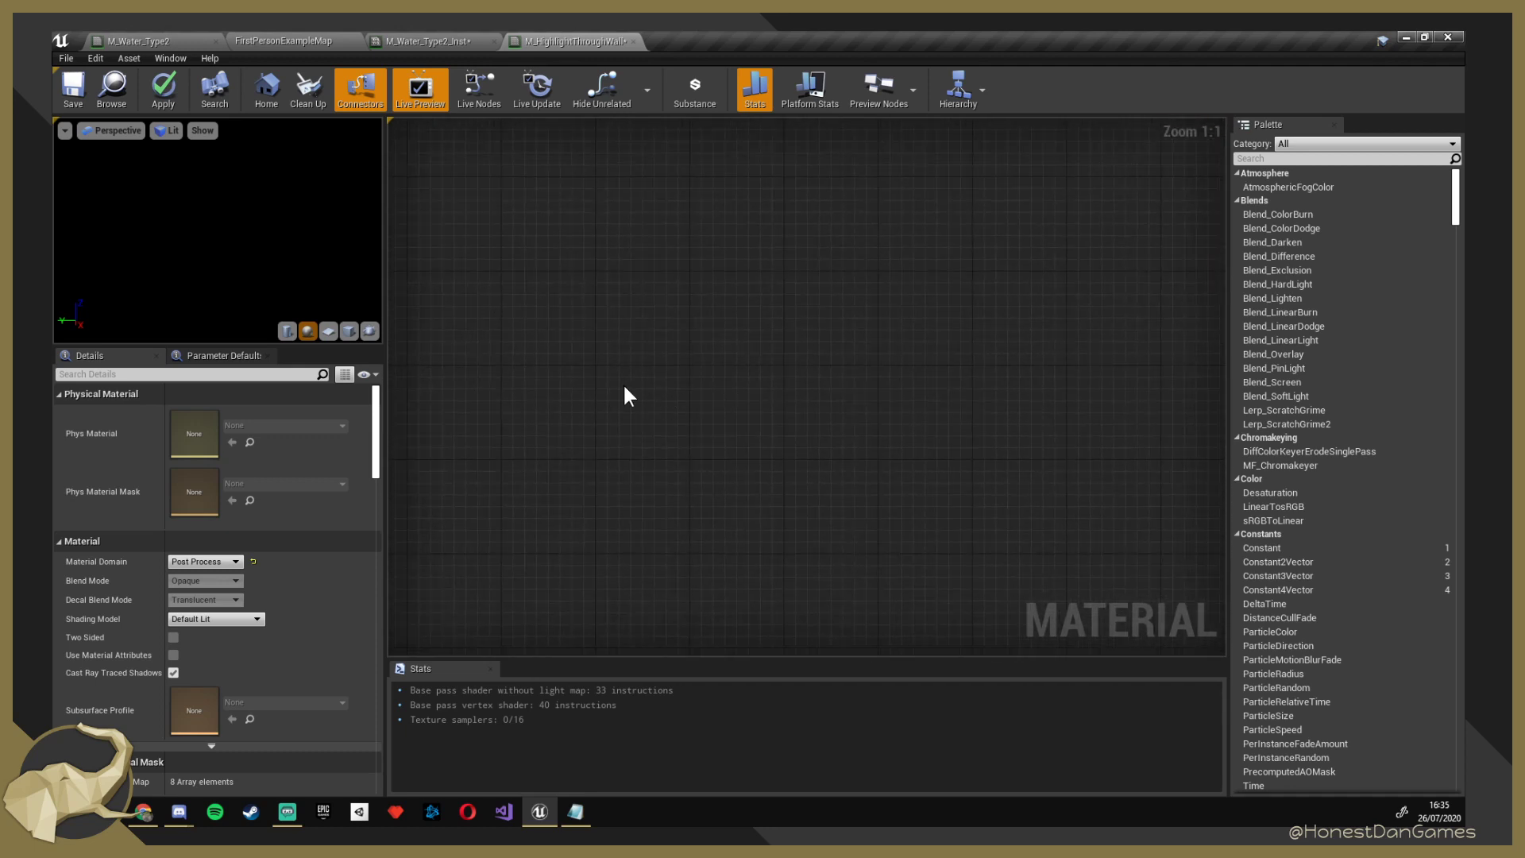
{"action": "right_click", "coordinate": [590, 387]}
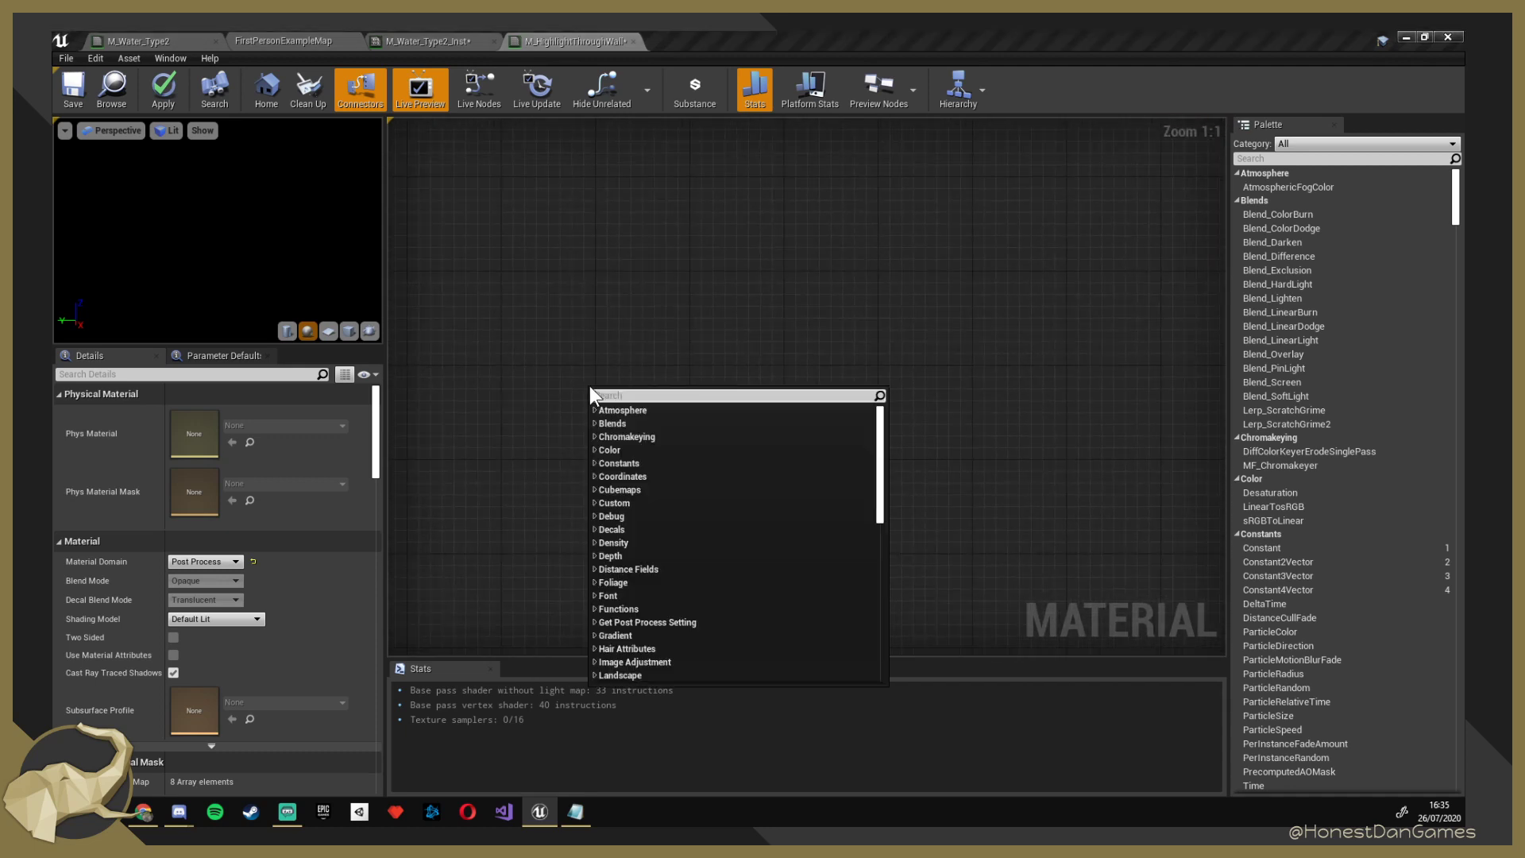
{"action": "type", "text": "Cus"}
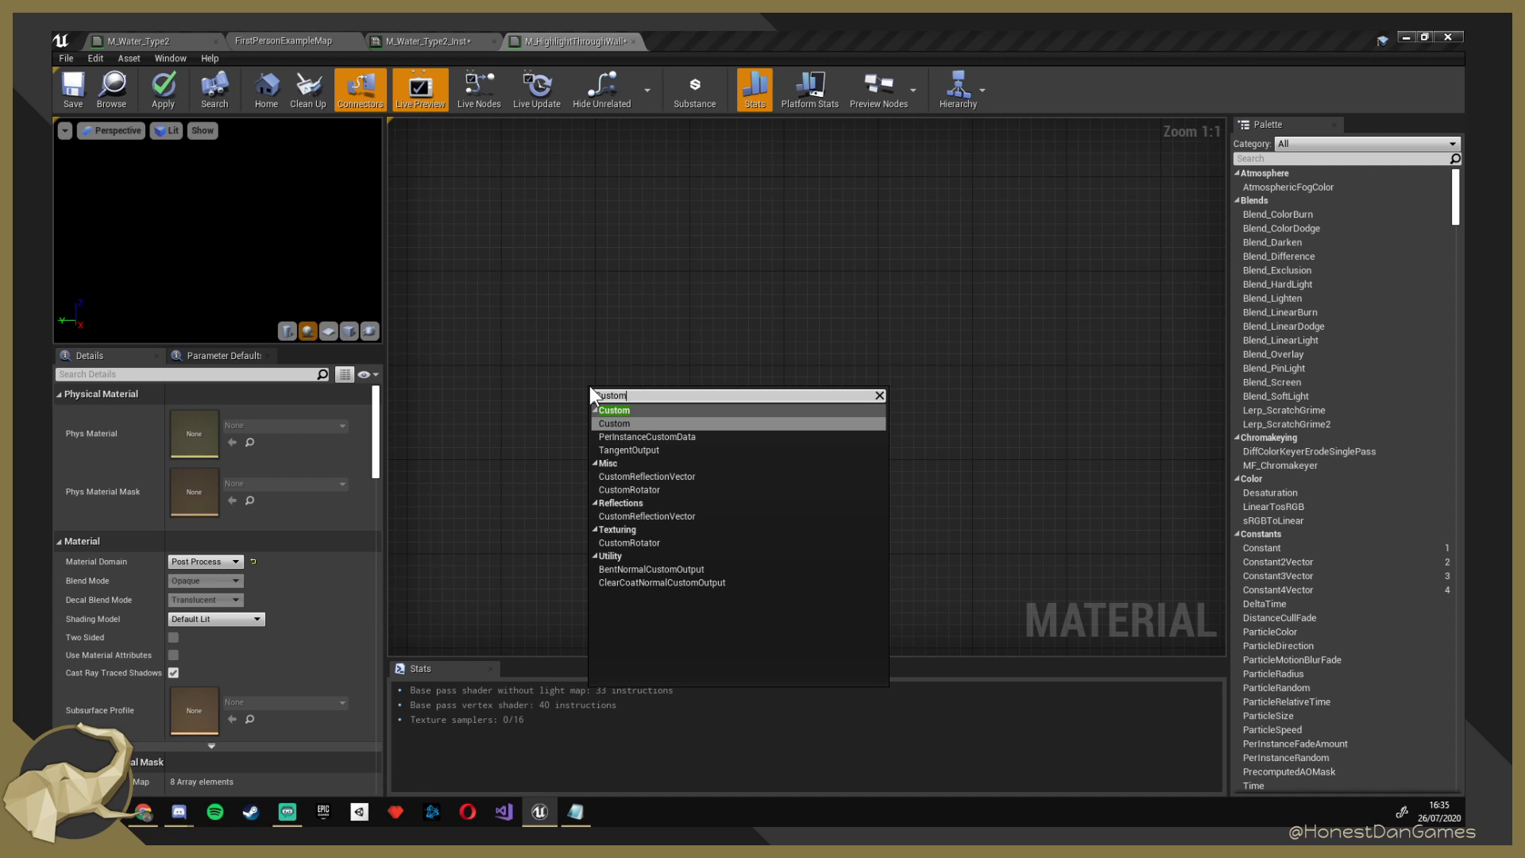
{"action": "type", "text": "tom"}
{"action": "key", "text": "BackSpace"}
{"action": "key", "text": "BackSpace"}
{"action": "key", "text": "BackSpace"}
{"action": "key", "text": "BackSpace"}
{"action": "key", "text": "BackSpace"}
{"action": "key", "text": "BackSpace"}
{"action": "type", "text": "Scene"}
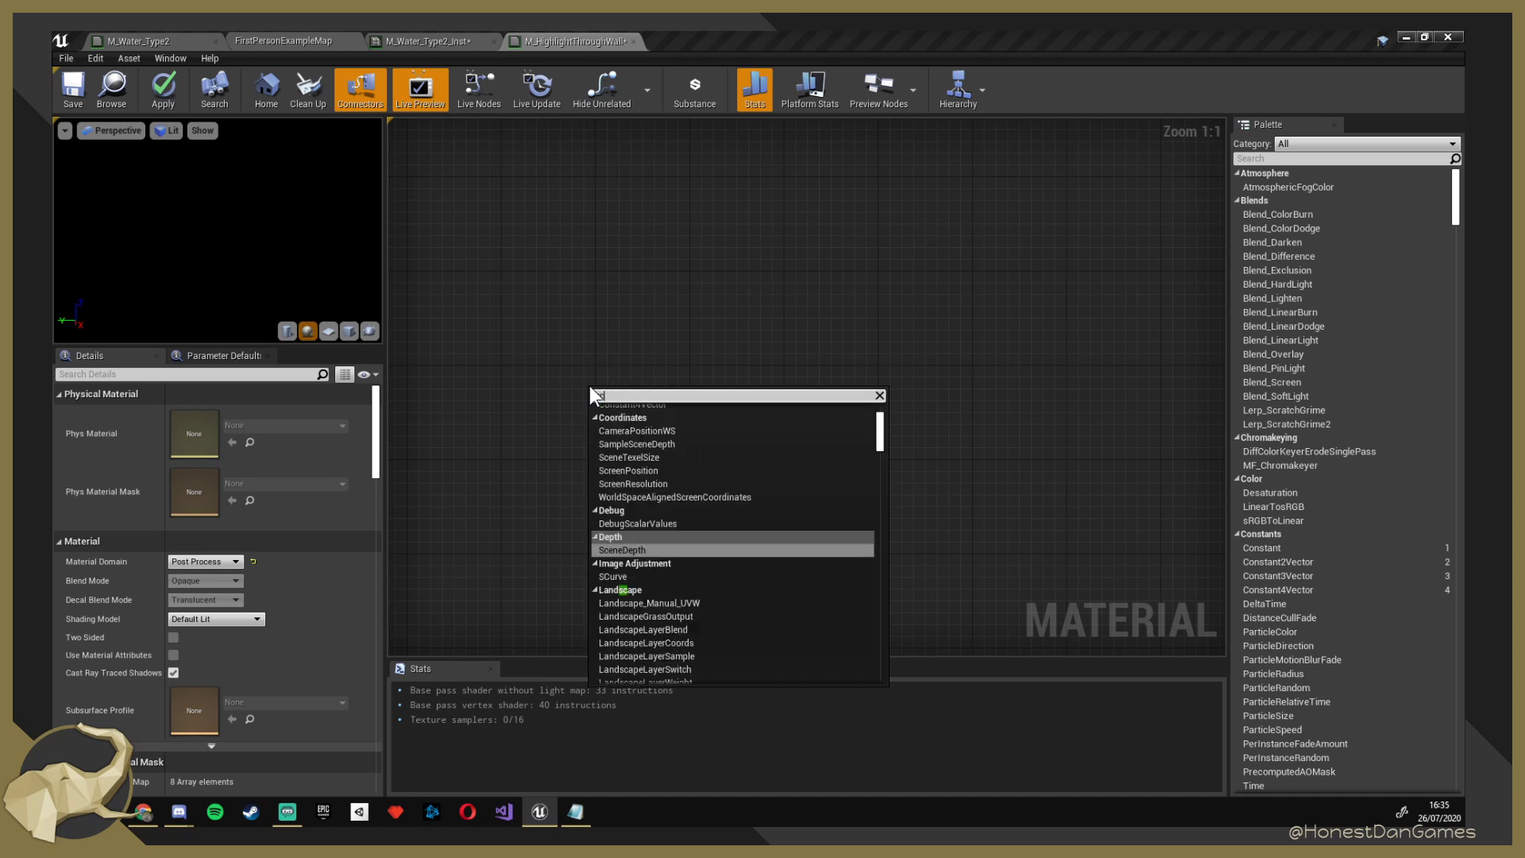
{"action": "type", "text": "Tex"}
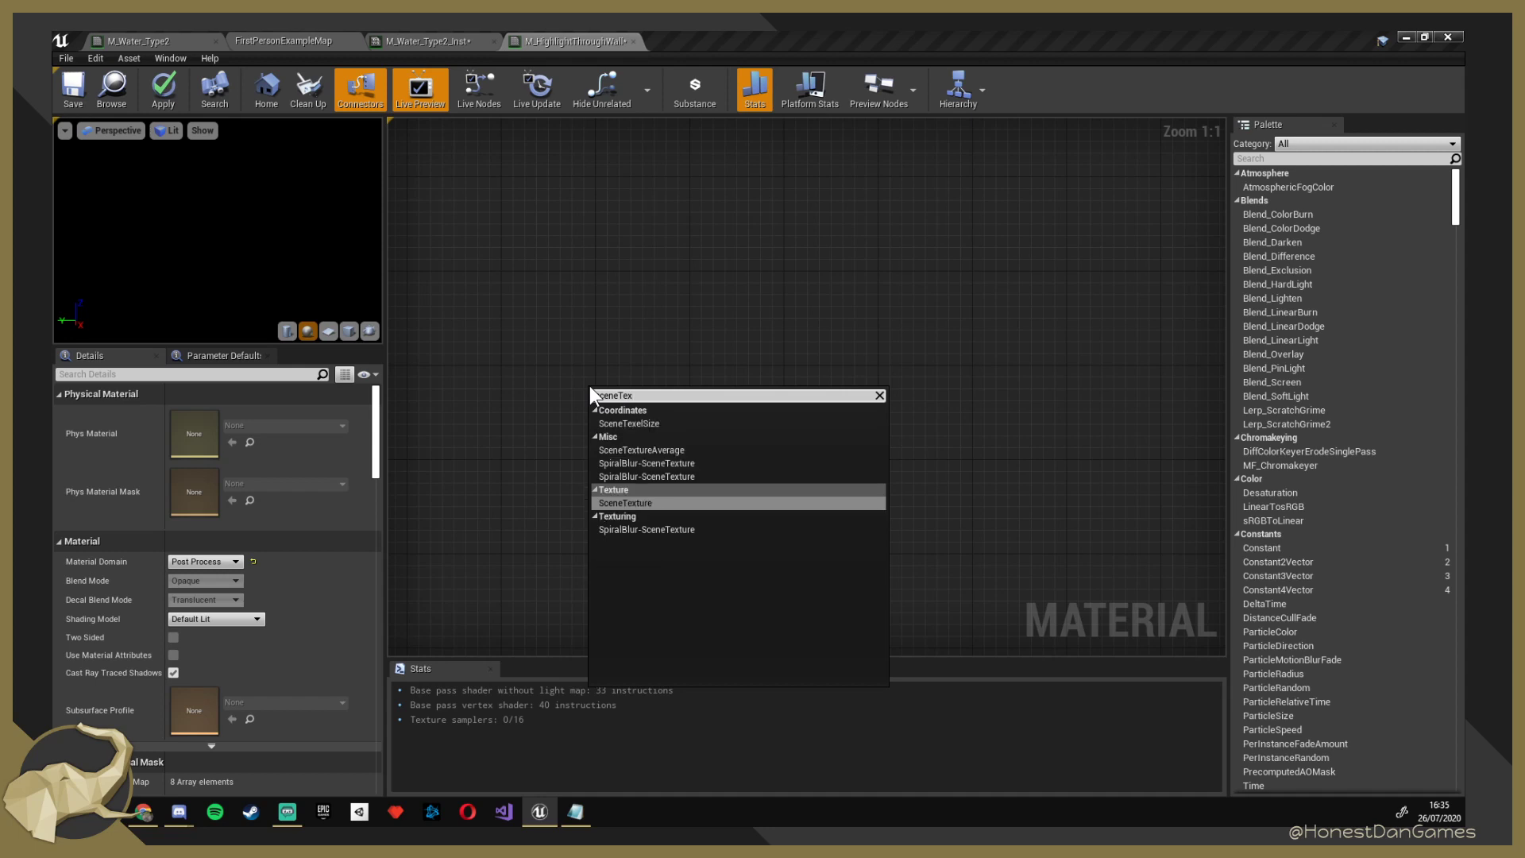
{"action": "left_click", "coordinate": [632, 503]}
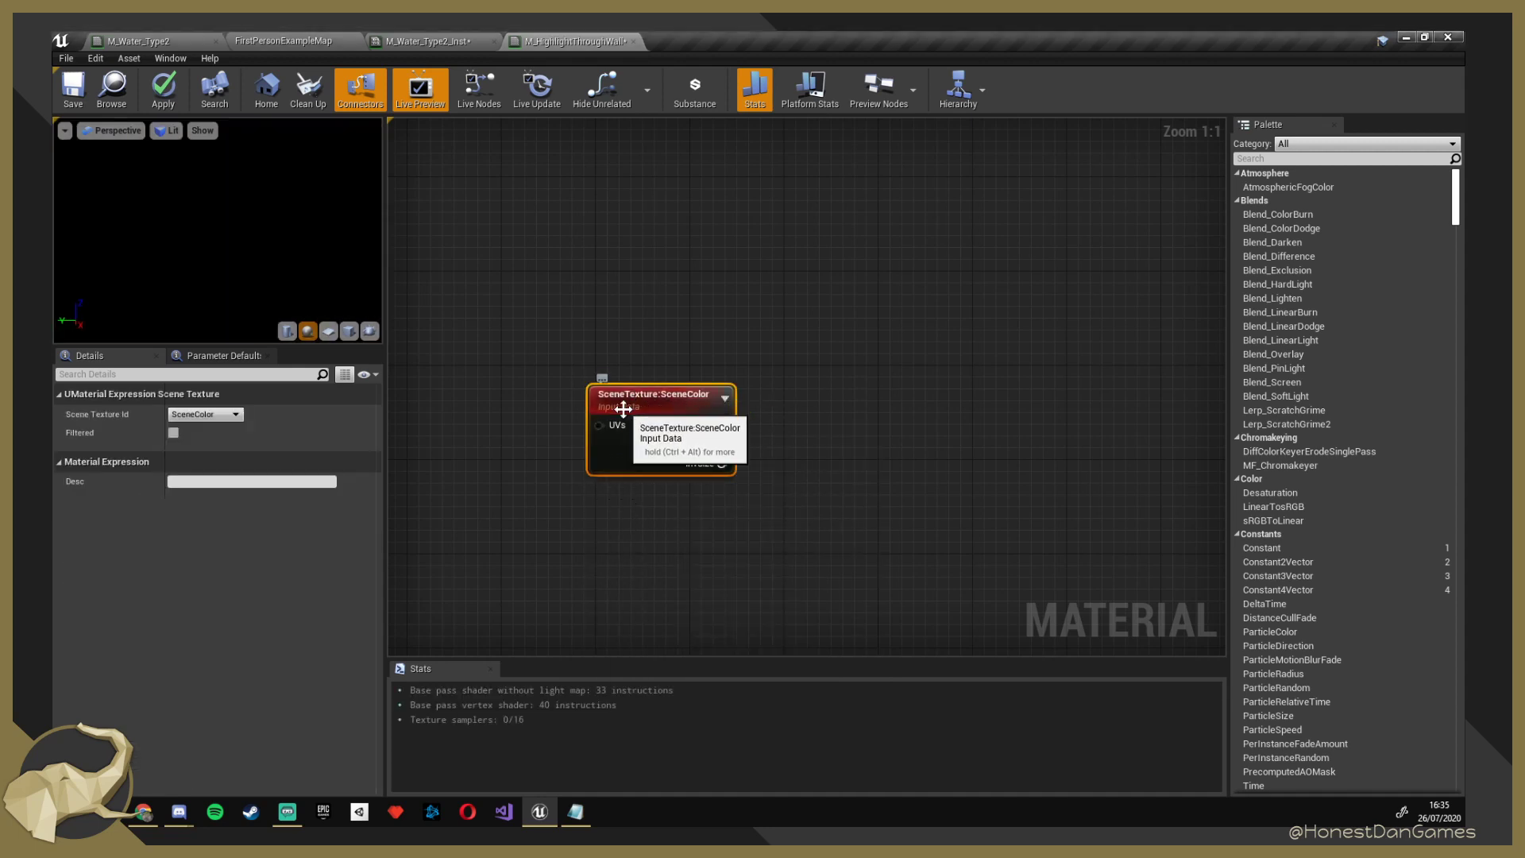
{"action": "left_click", "coordinate": [191, 415]}
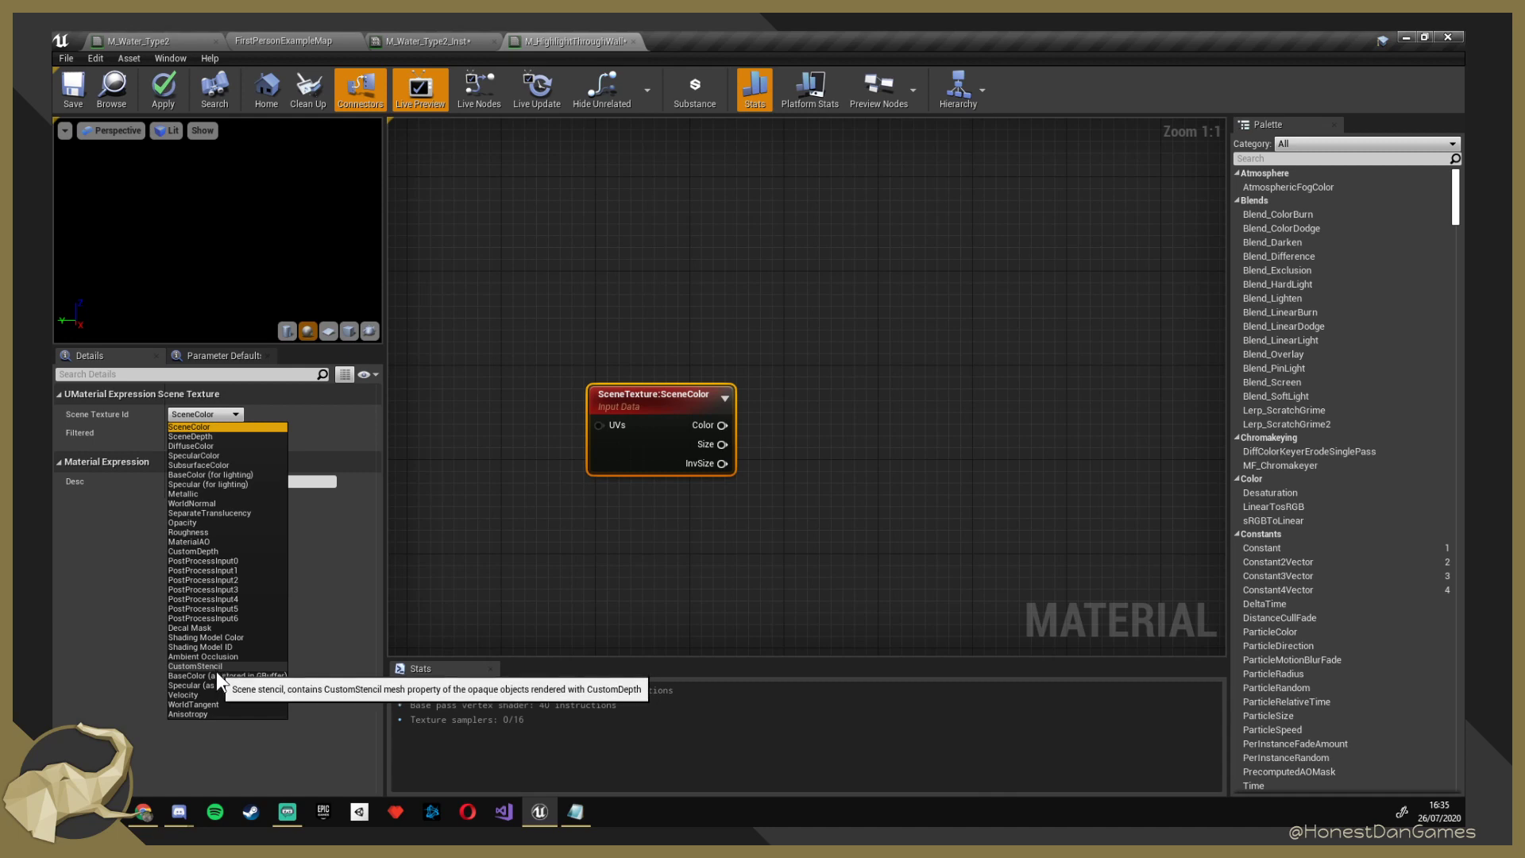
{"action": "left_click", "coordinate": [212, 552]}
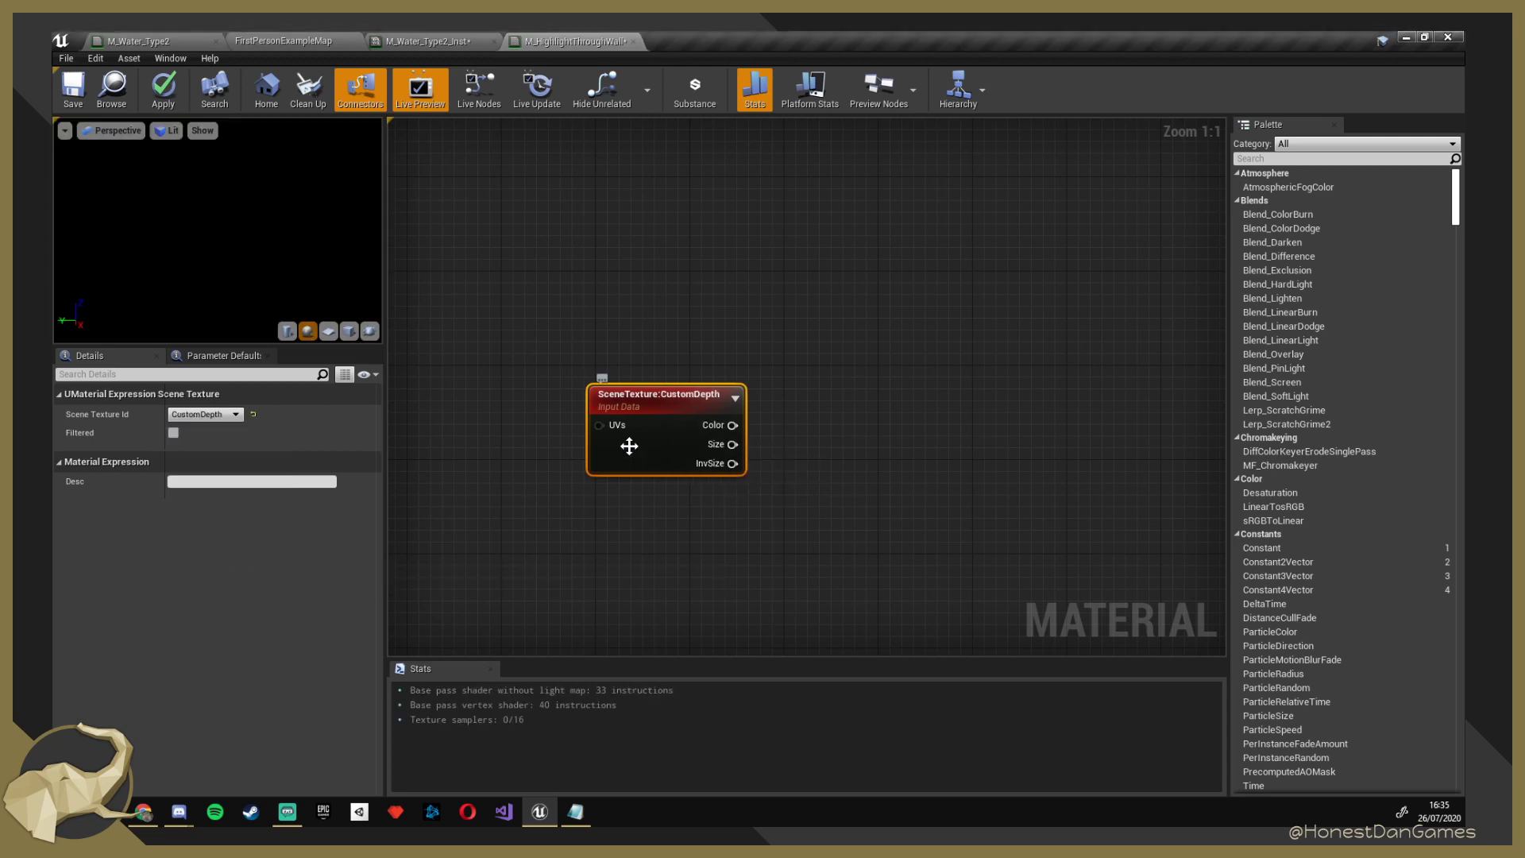
Add a second SceneTexture node and place it directly beneath the CustomDepth node.
{"action": "right_click_drag", "start_coordinate": [648, 579], "coordinate": [596, 449]}
{"action": "right_click", "coordinate": [554, 439]}
{"action": "type", "text": "scene"}
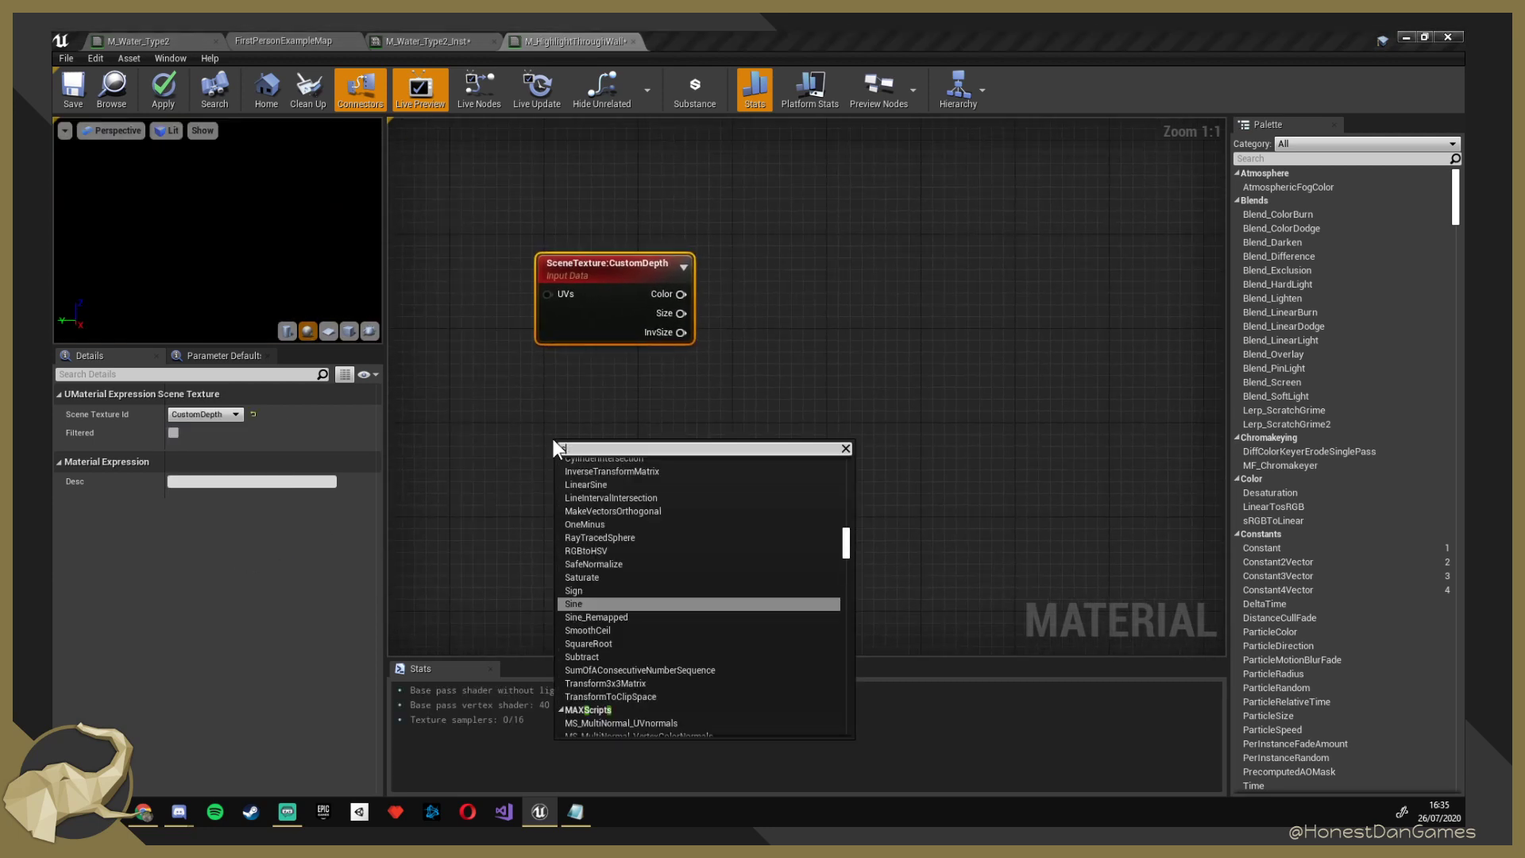
{"action": "key", "text": "Down"}
{"action": "key", "text": "Down"}
{"action": "key", "text": "Down"}
{"action": "key", "text": "Down"}
{"action": "key", "text": "Down"}
{"action": "key", "text": "Down"}
{"action": "key", "text": "Down"}
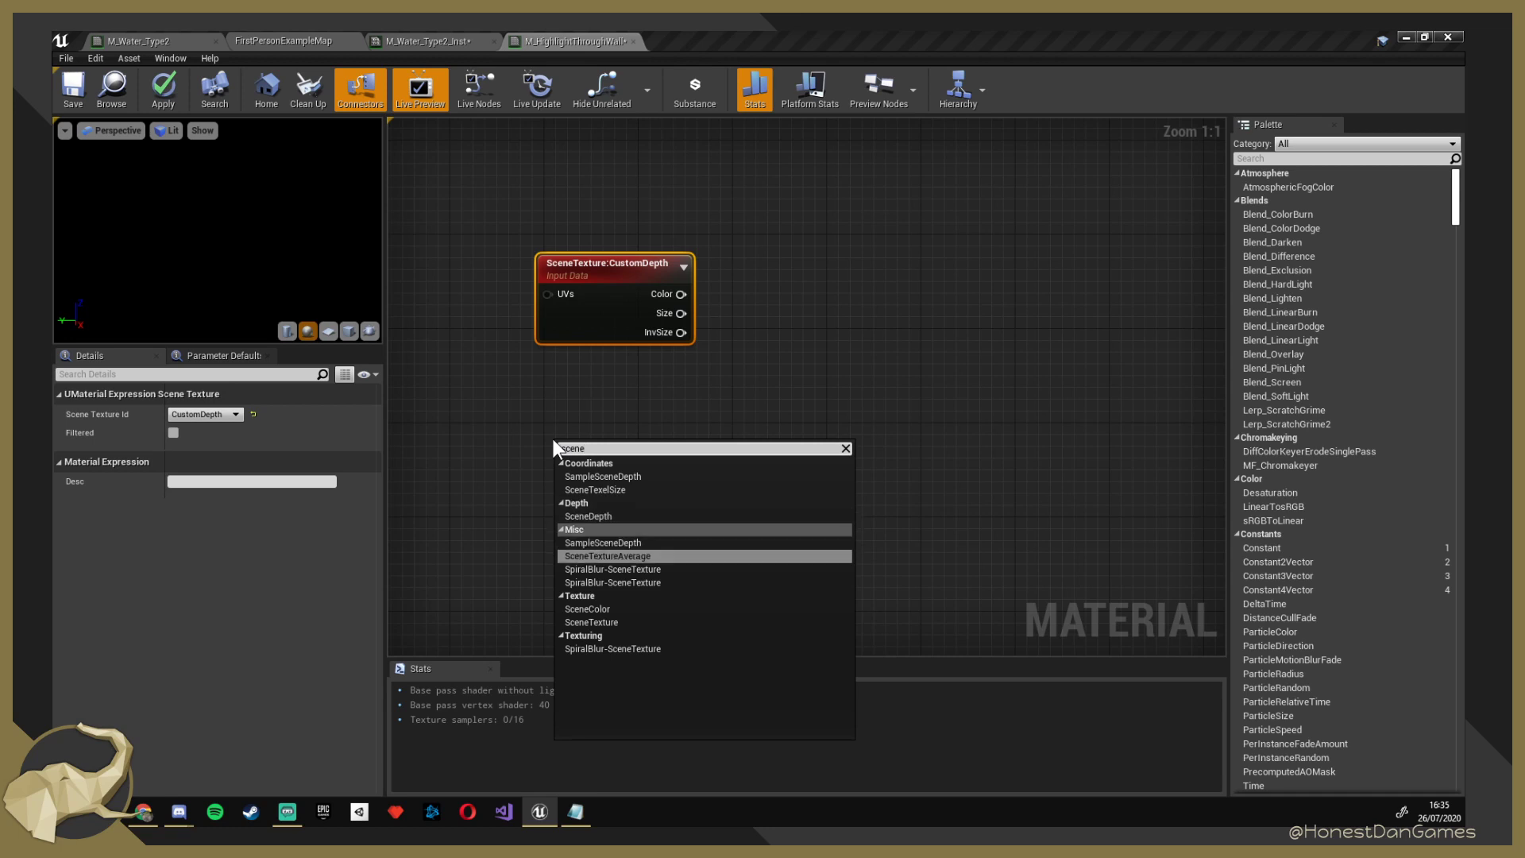
{"action": "key", "text": "Up"}
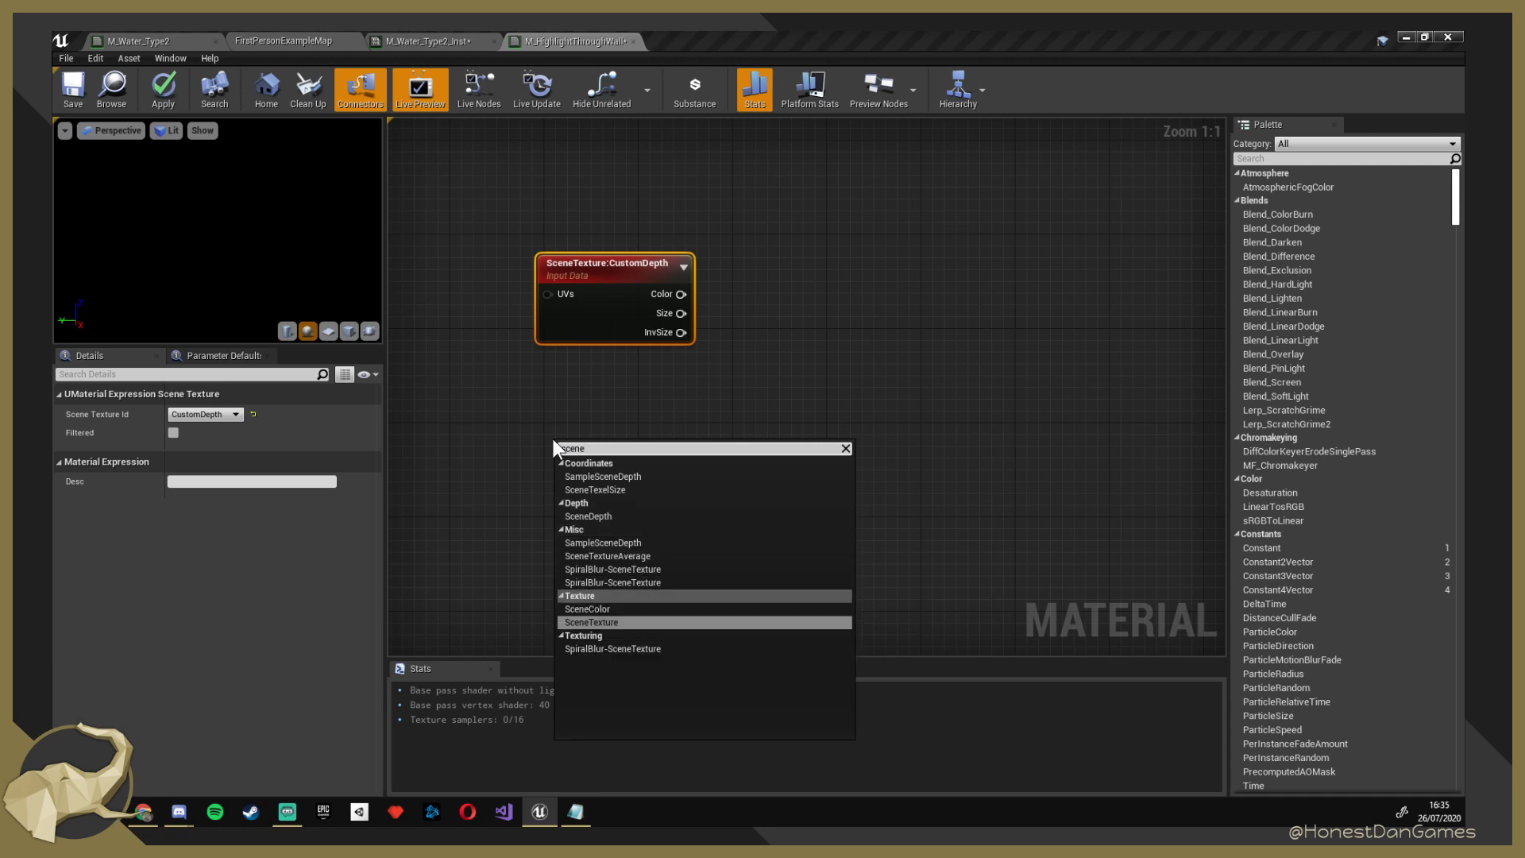
{"action": "key", "text": "Return"}
{"action": "left_click_drag", "start_coordinate": [592, 421], "coordinate": [577, 397]}
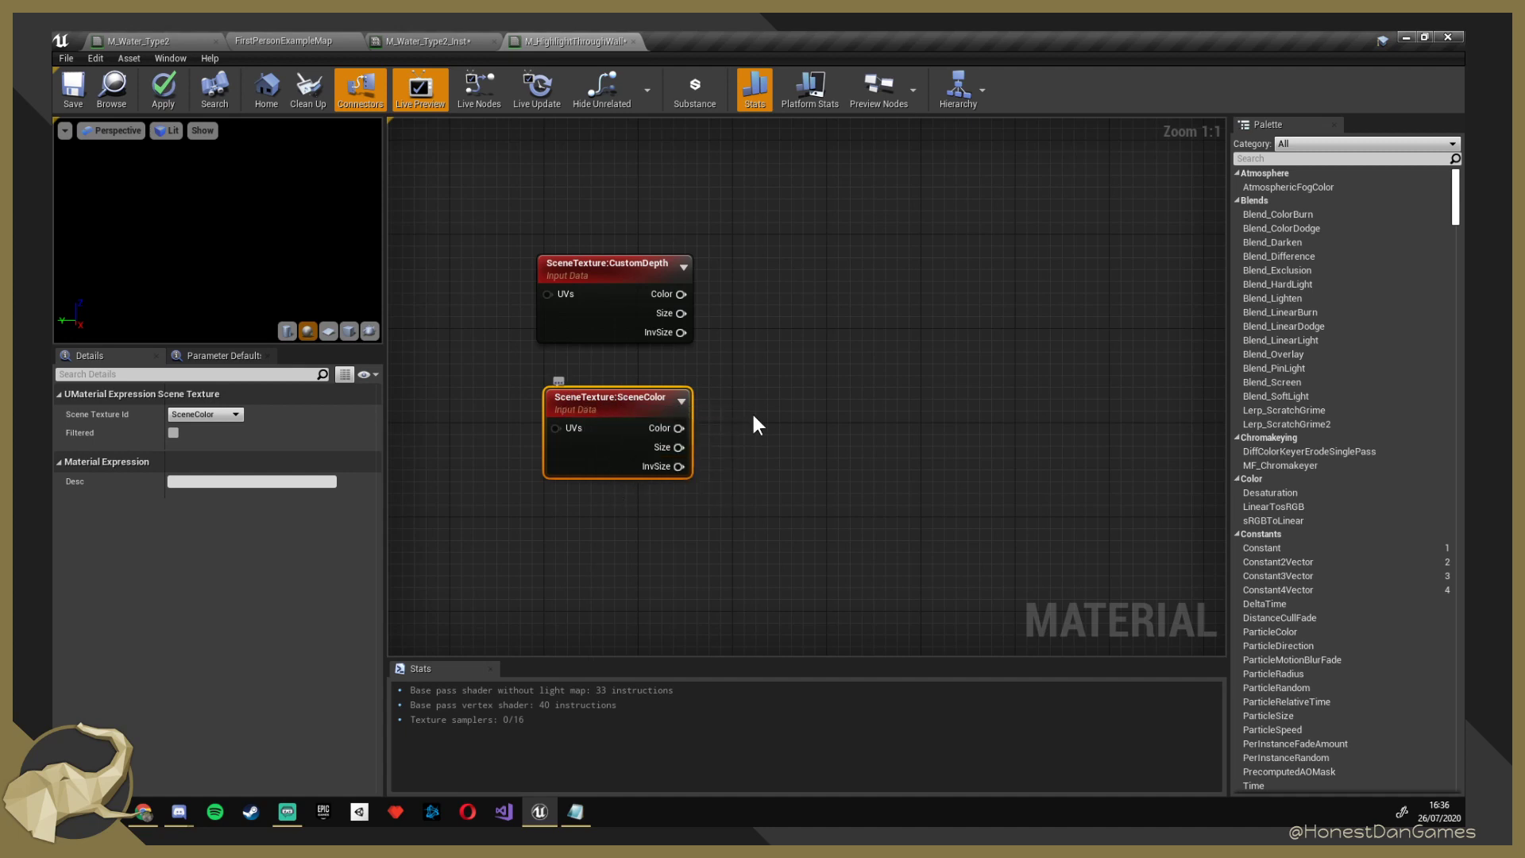
Set the scene texture of the lower SceneTexture node to SceneDepth.
{"action": "right_click_drag", "start_coordinate": [753, 422], "coordinate": [726, 456]}
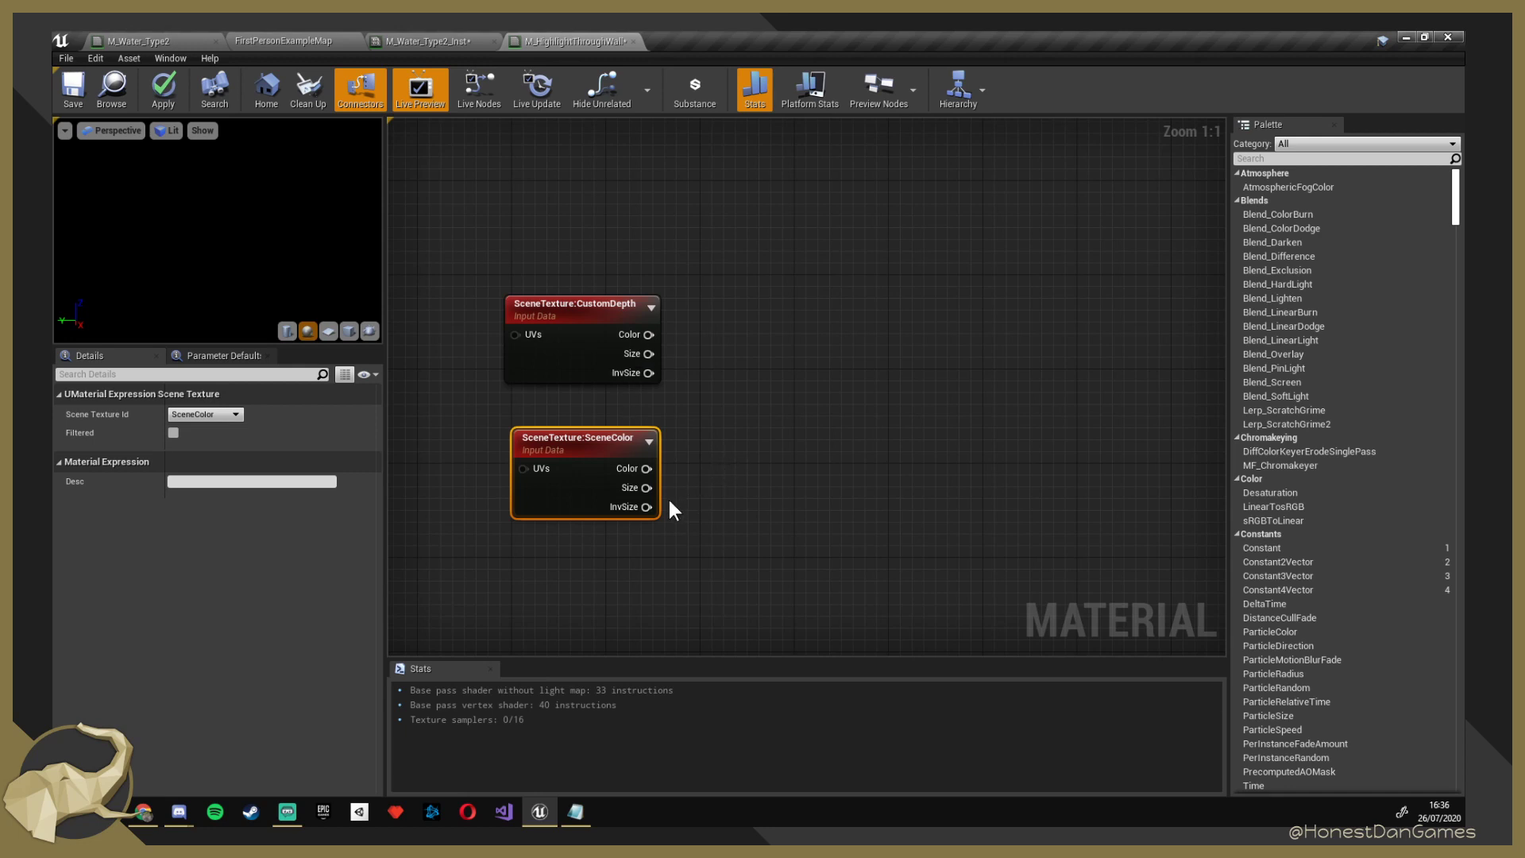
{"action": "left_click", "coordinate": [649, 441]}
{"action": "left_click", "coordinate": [650, 442]}
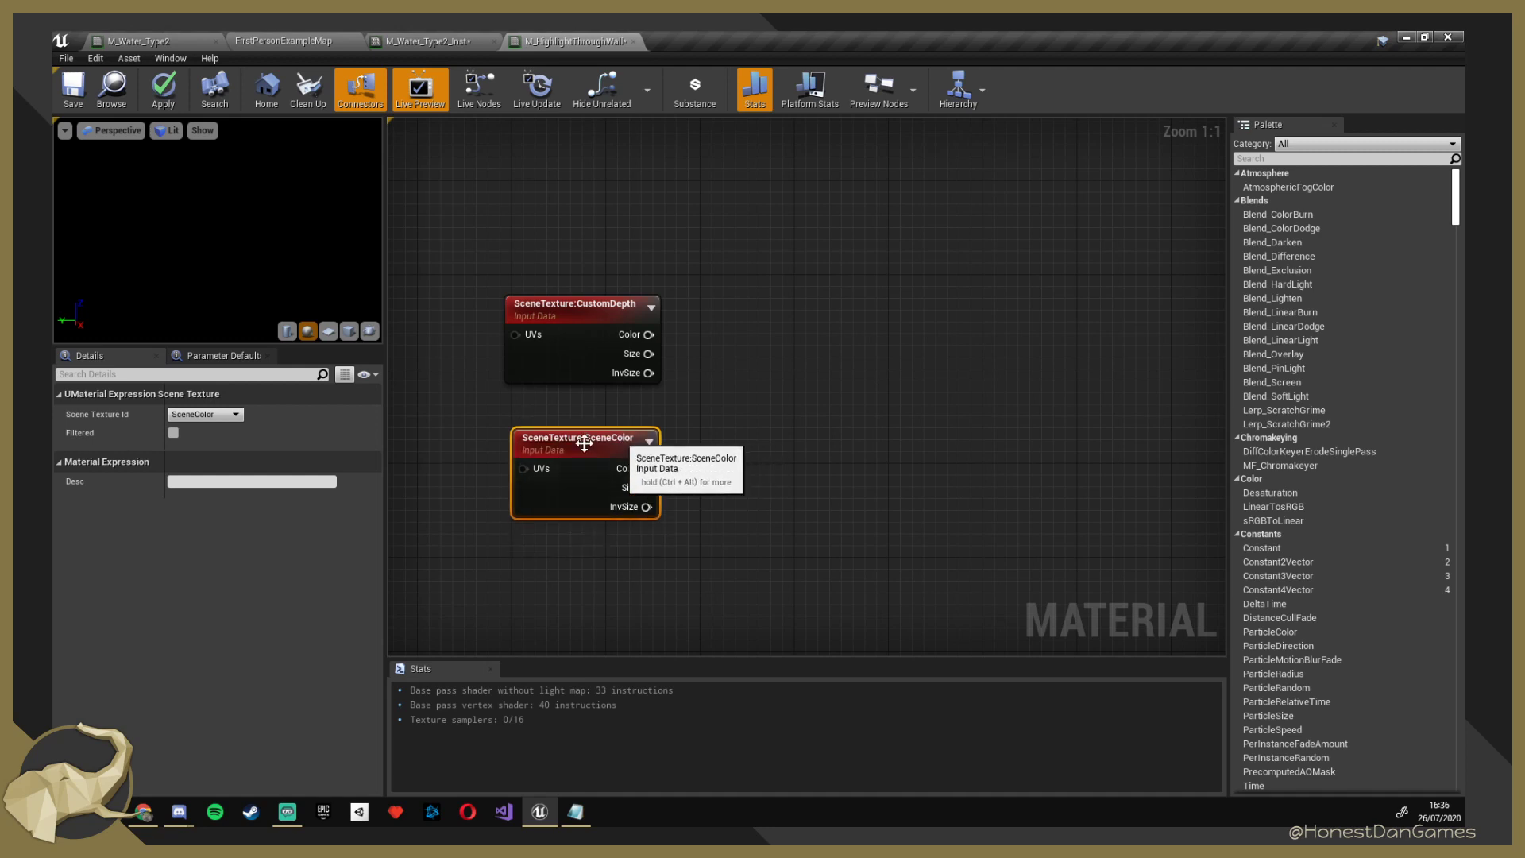
{"action": "left_click", "coordinate": [221, 417]}
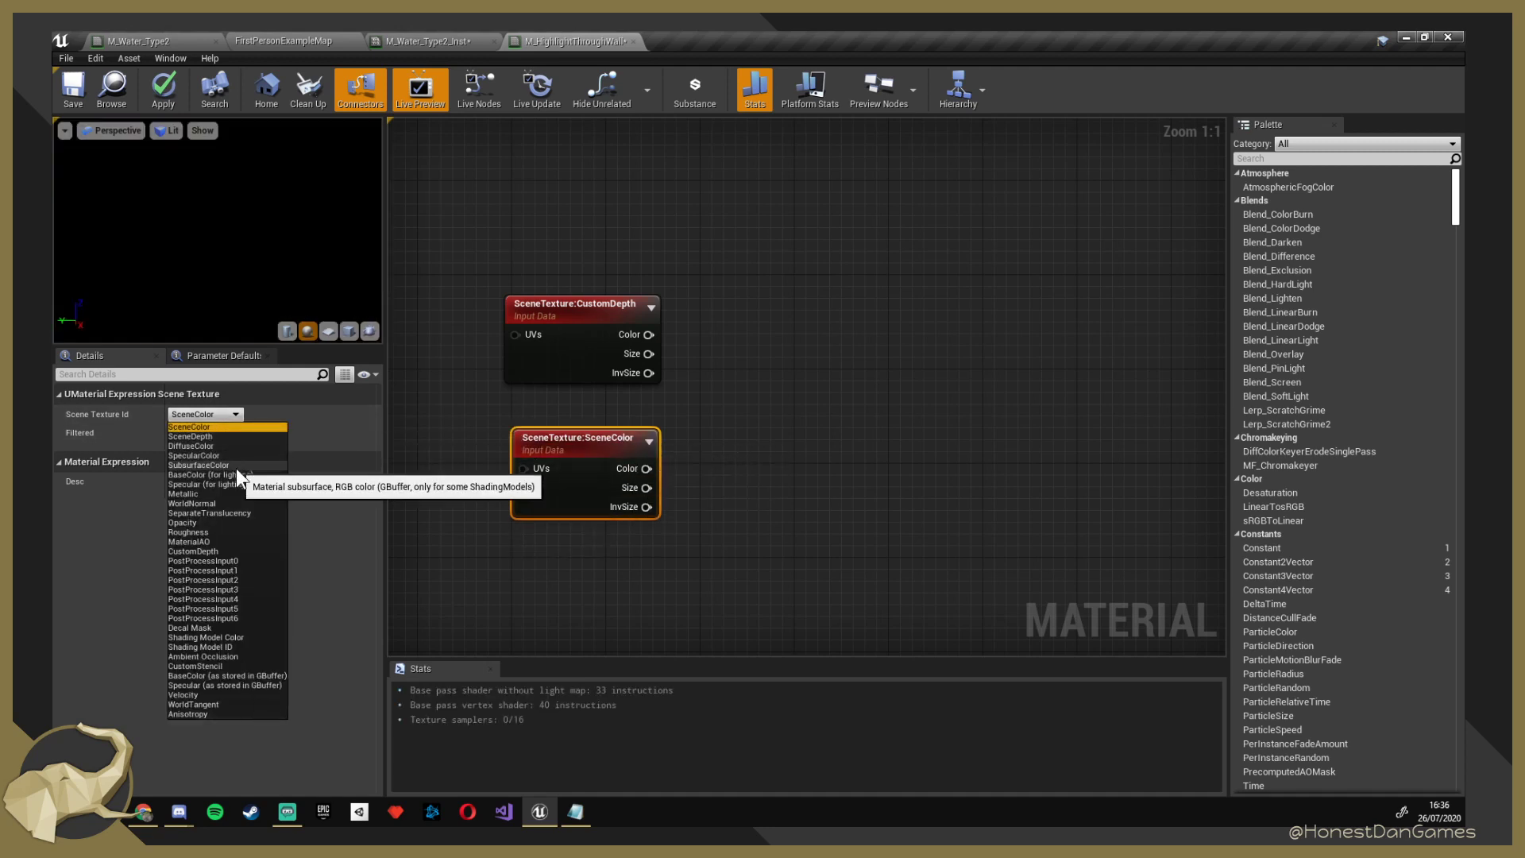
{"action": "left_click", "coordinate": [194, 437]}
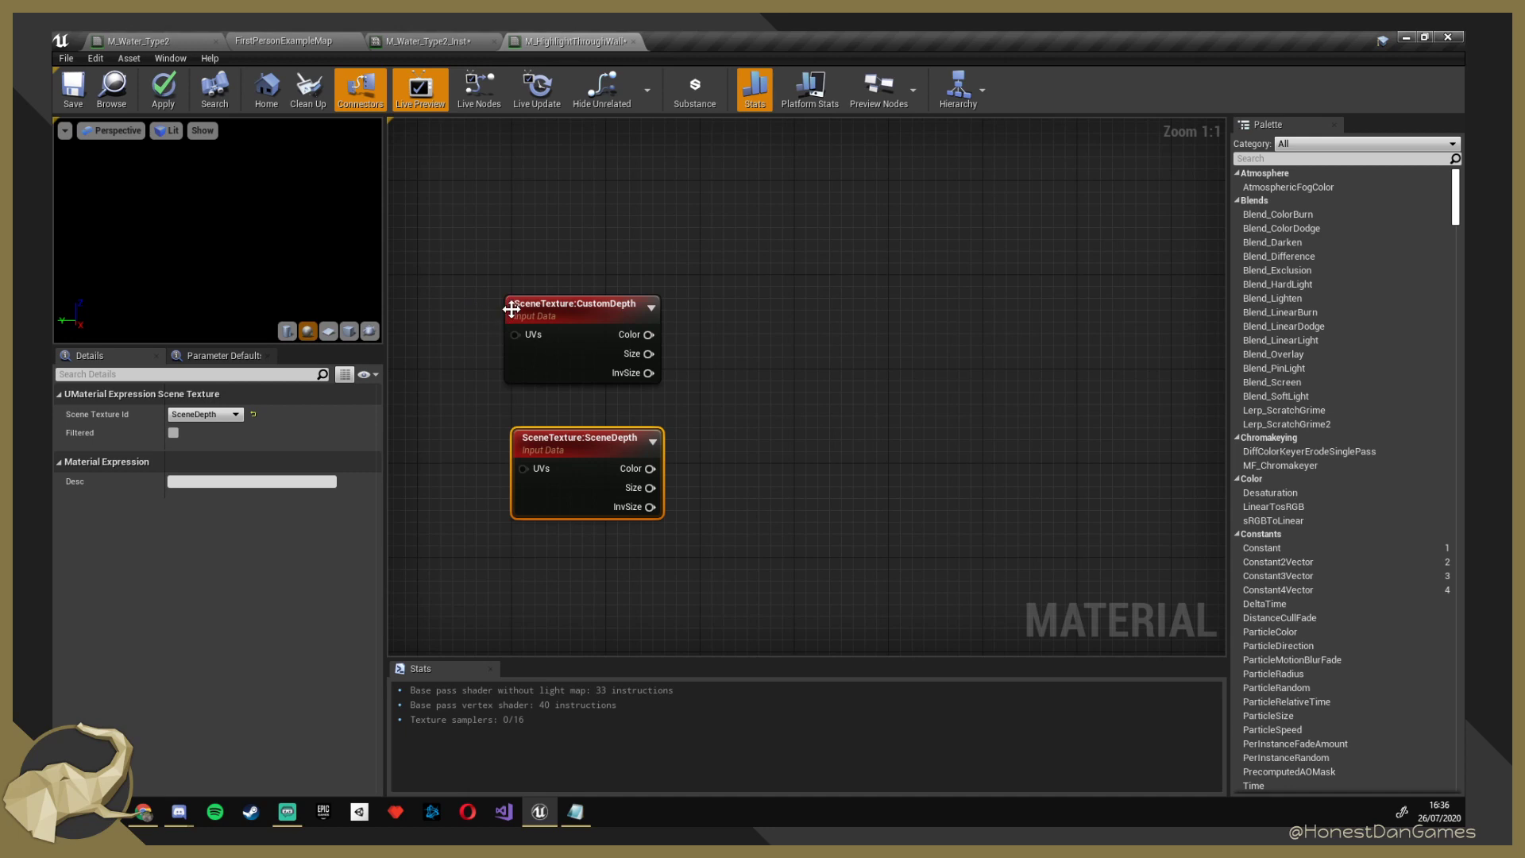
Connect the Color outputs of the CustomDepth and SceneDepth nodes to separate ComponentMask nodes that pass only the R channel.
{"action": "left_click_drag", "start_coordinate": [594, 315], "coordinate": [602, 264]}
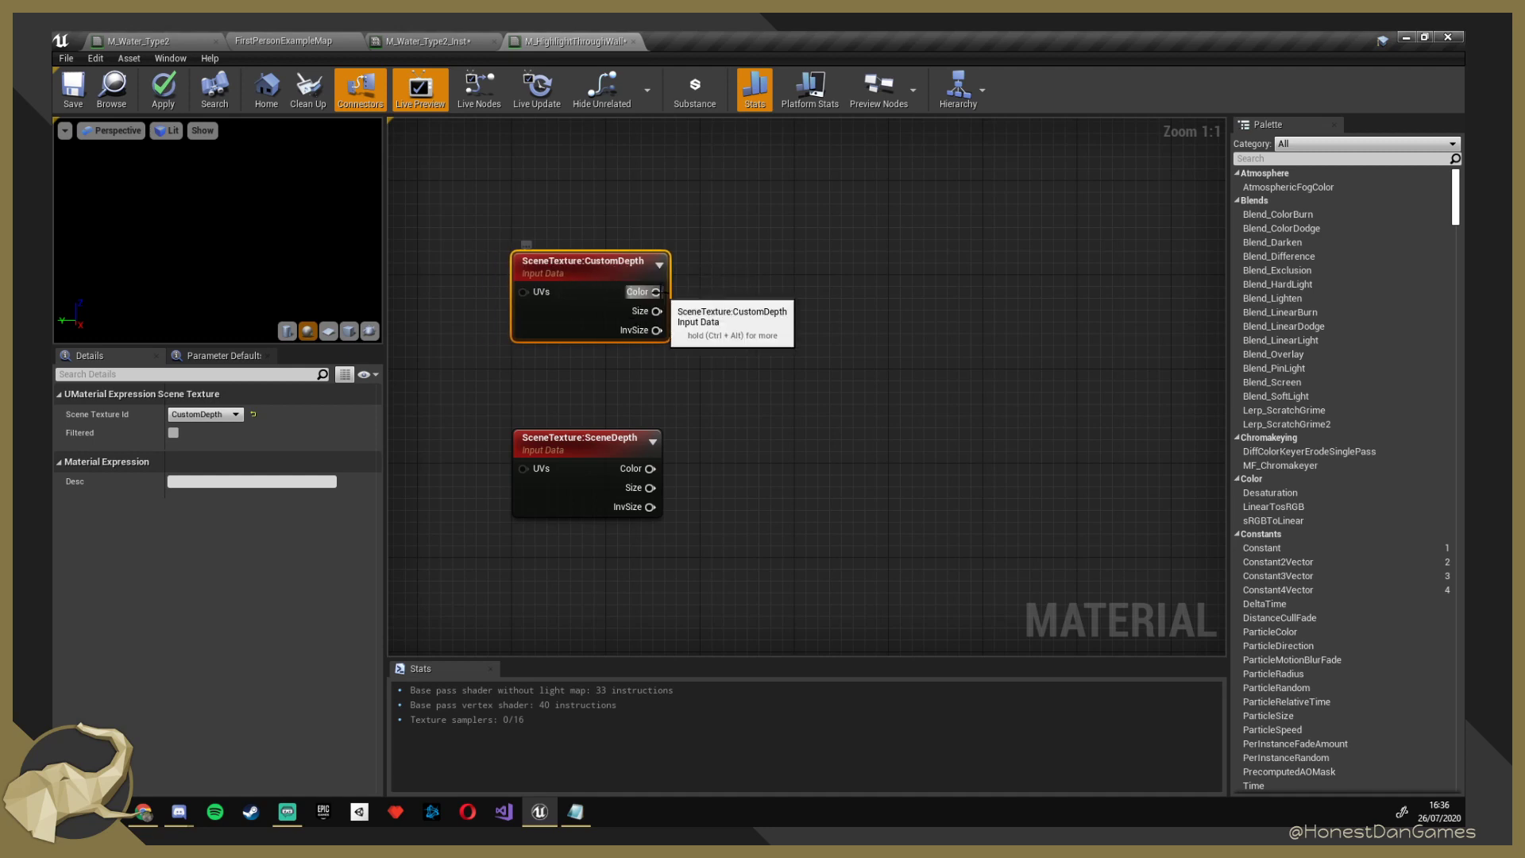
{"action": "left_click_drag", "start_coordinate": [656, 292], "coordinate": [728, 296]}
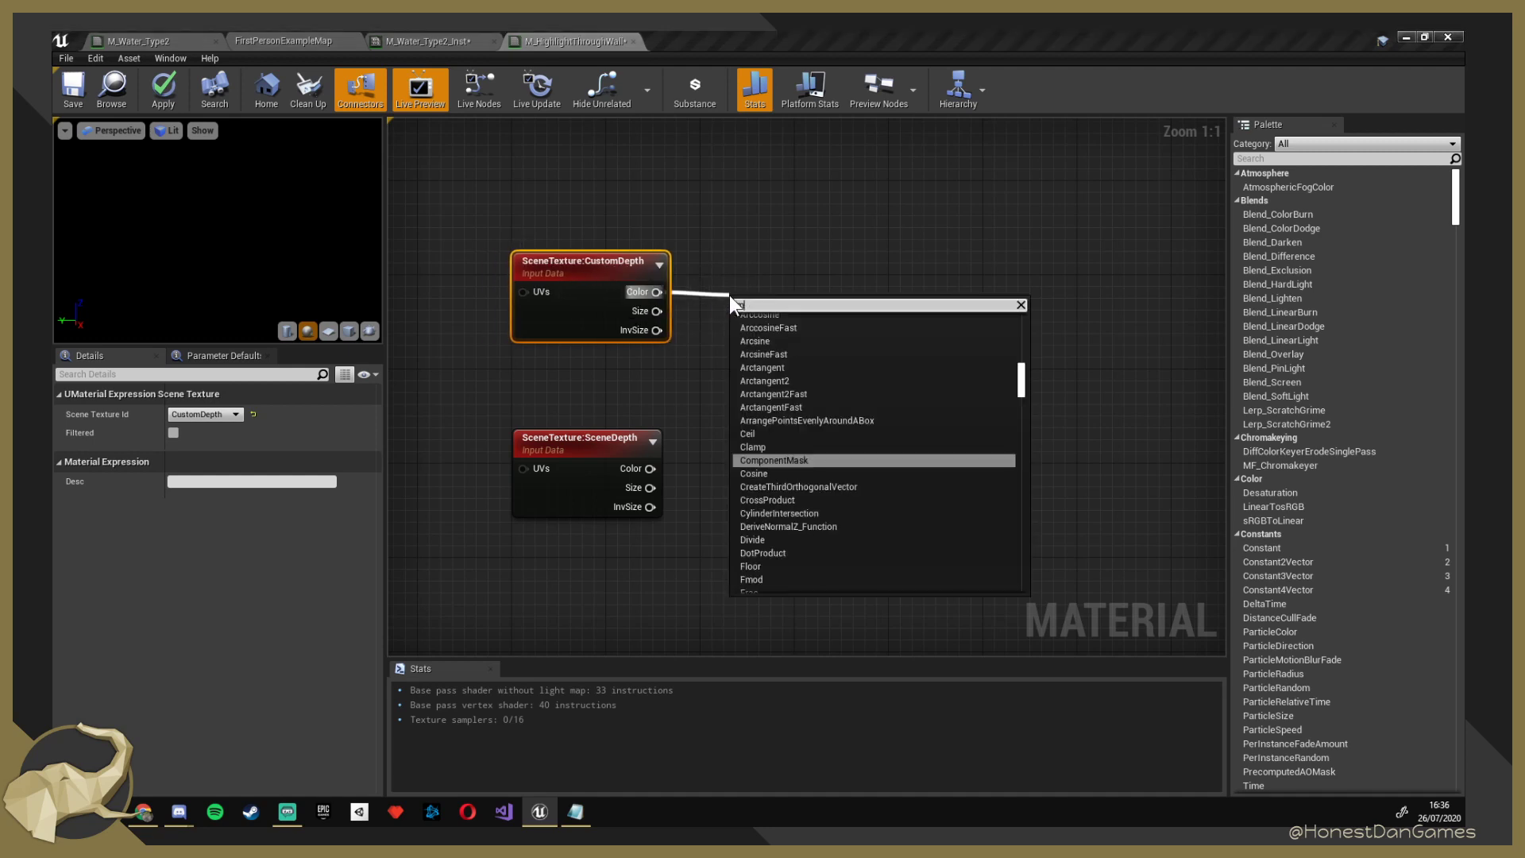
{"action": "type", "text": "mask"}
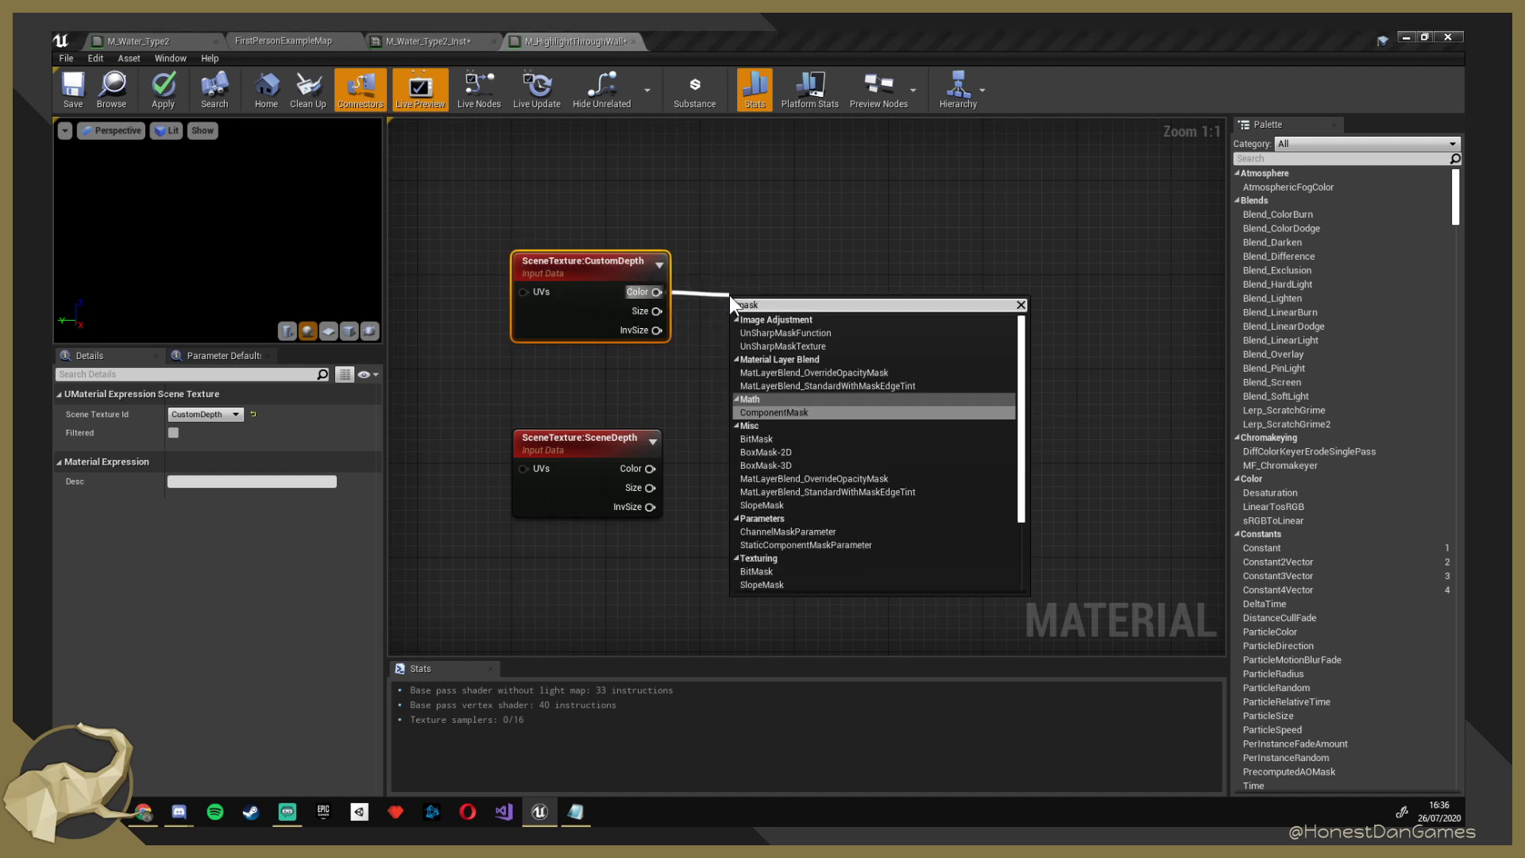
{"action": "key", "text": "Return"}
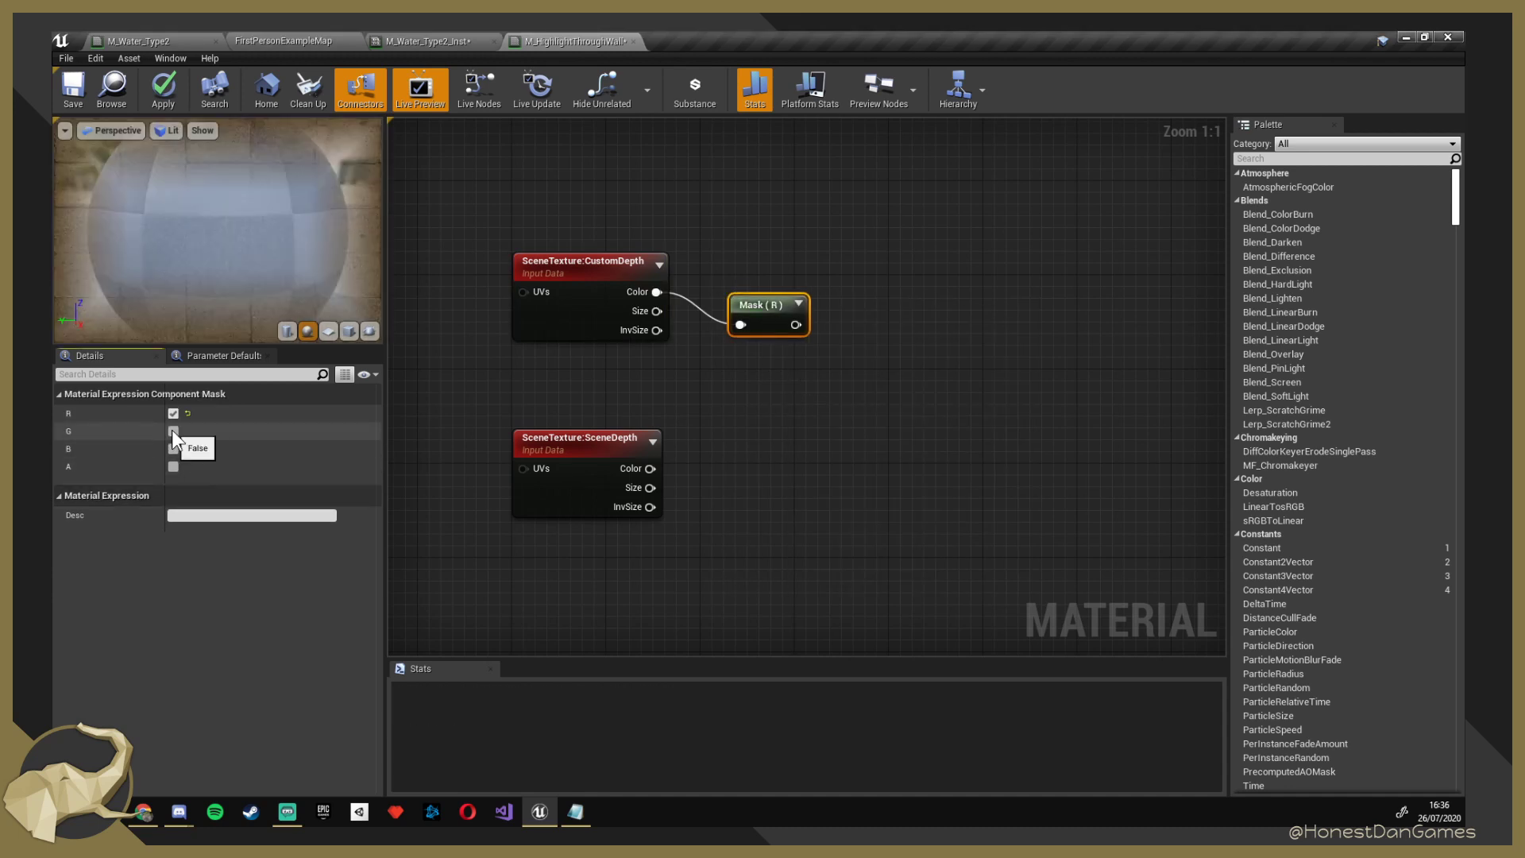
{"action": "left_click_drag", "start_coordinate": [753, 321], "coordinate": [741, 289]}
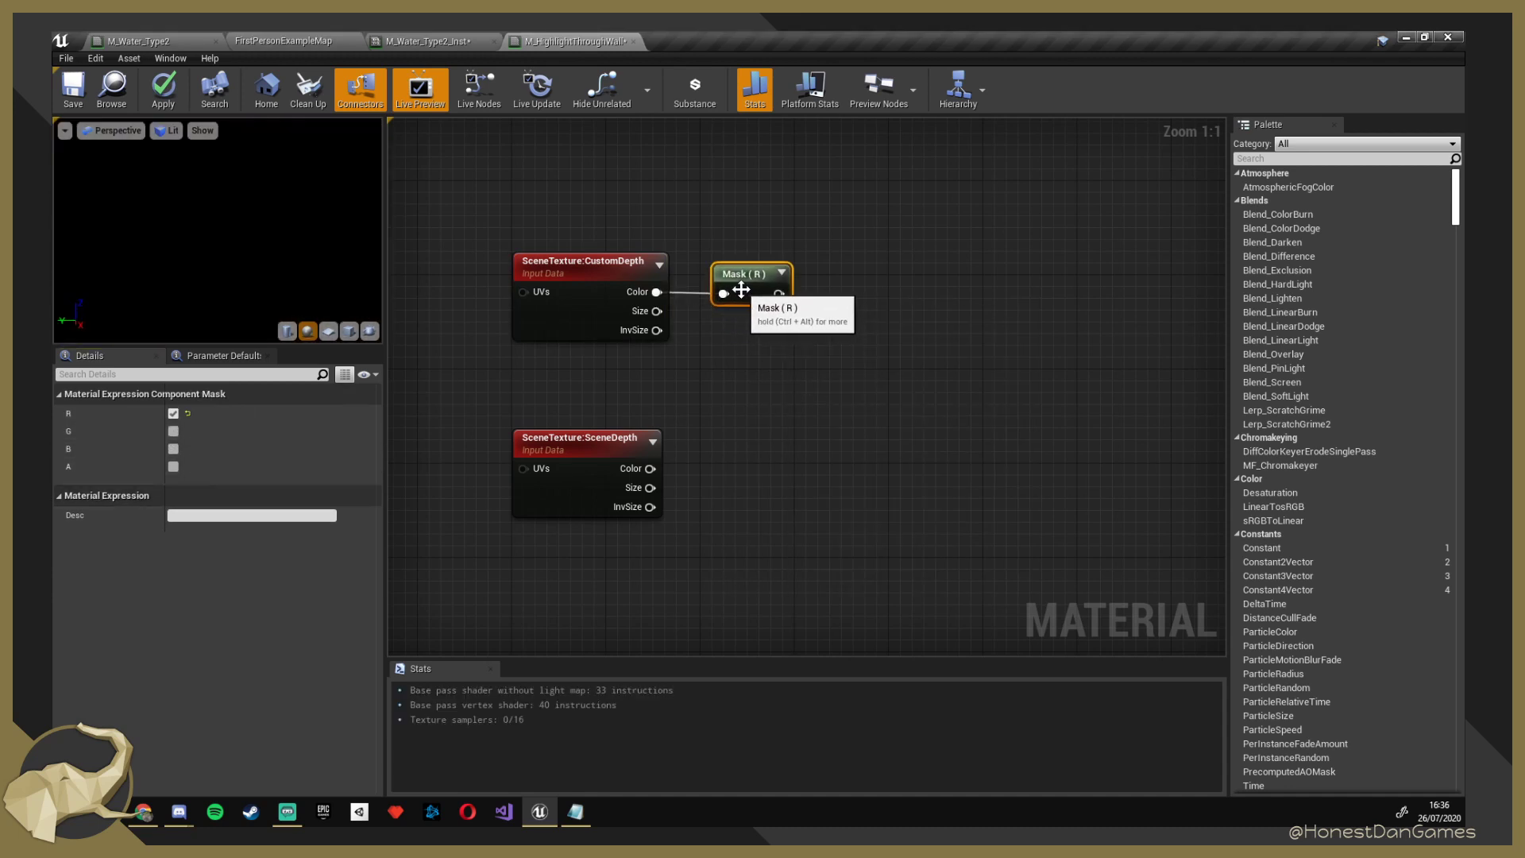
{"action": "key", "text": "ctrl+w"}
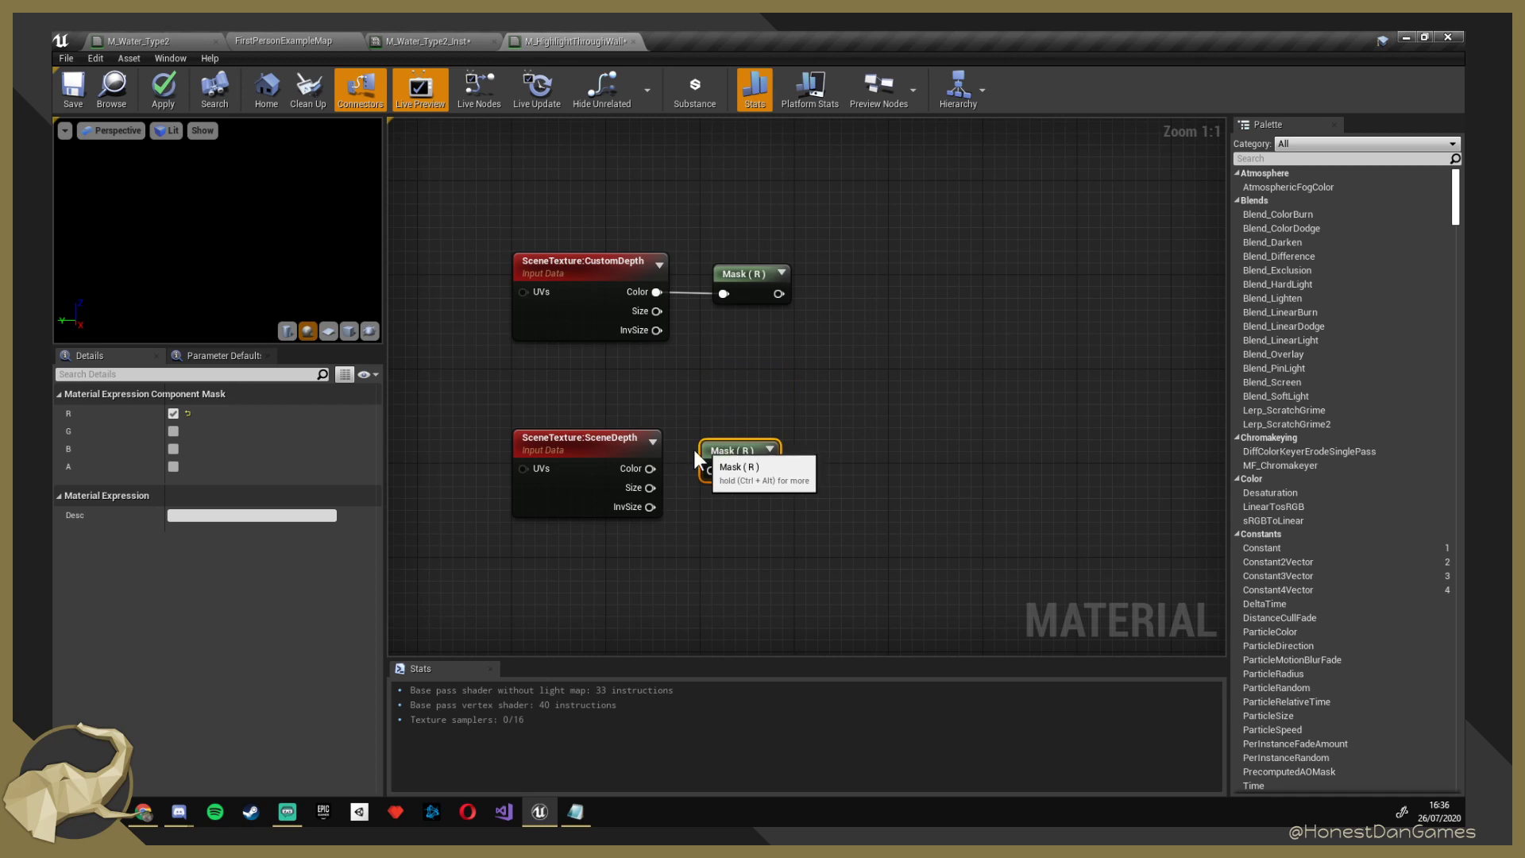
{"action": "left_click_drag", "start_coordinate": [651, 468], "coordinate": [713, 471]}
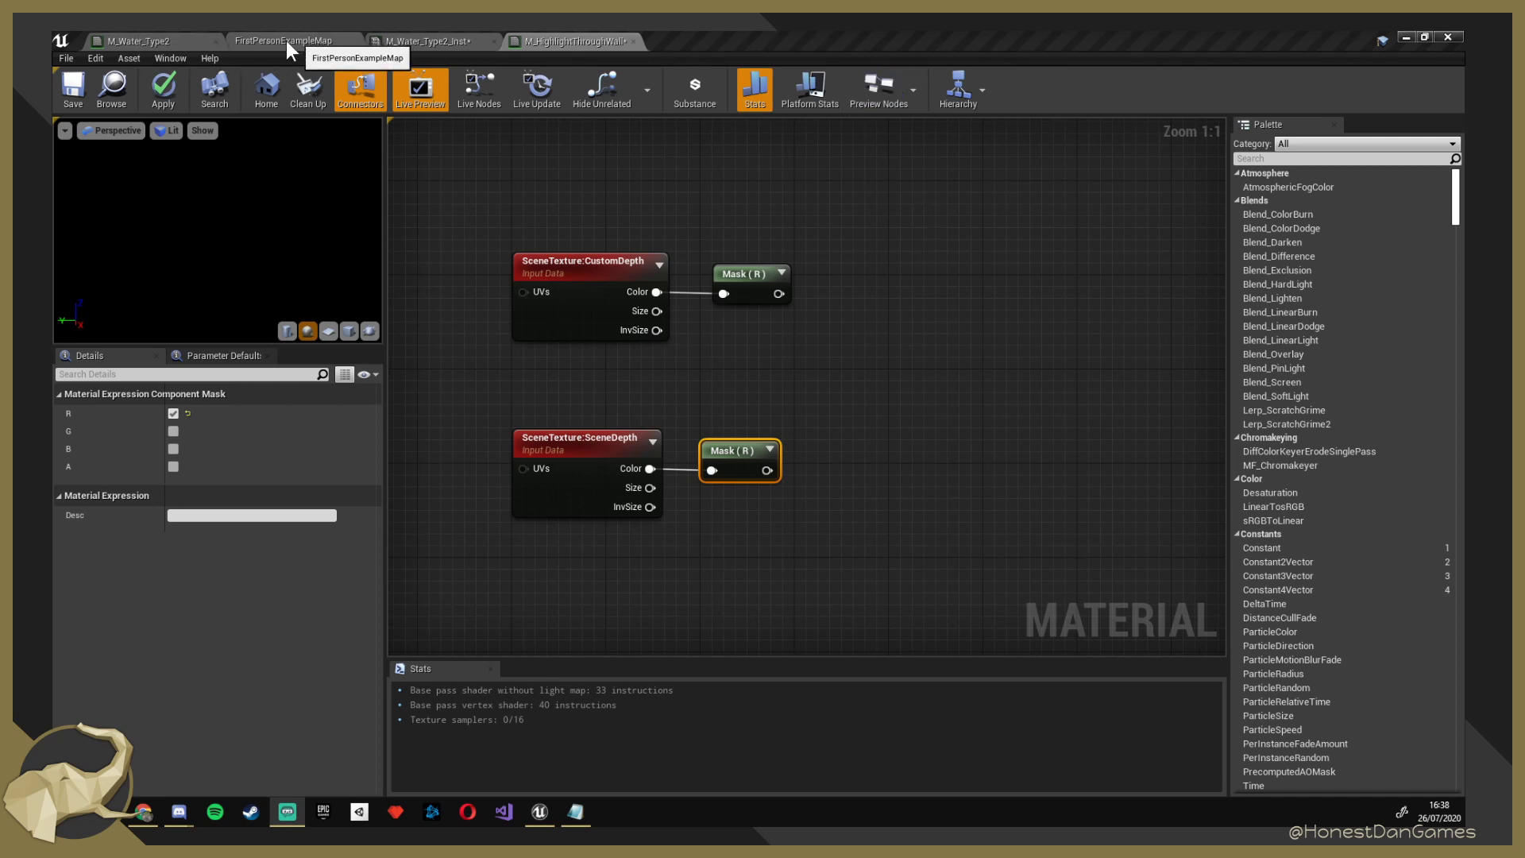
Return to FirstPersonExampleMap and select the white brick cube in the row of textured cubes.
{"action": "left_click", "coordinate": [169, 38]}
{"action": "left_click", "coordinate": [264, 40]}
{"action": "key", "text": "s"}
{"action": "right_click_drag", "start_coordinate": [737, 362], "coordinate": [881, 460]}
{"action": "key", "text": "w"}
{"action": "key", "text": "s"}
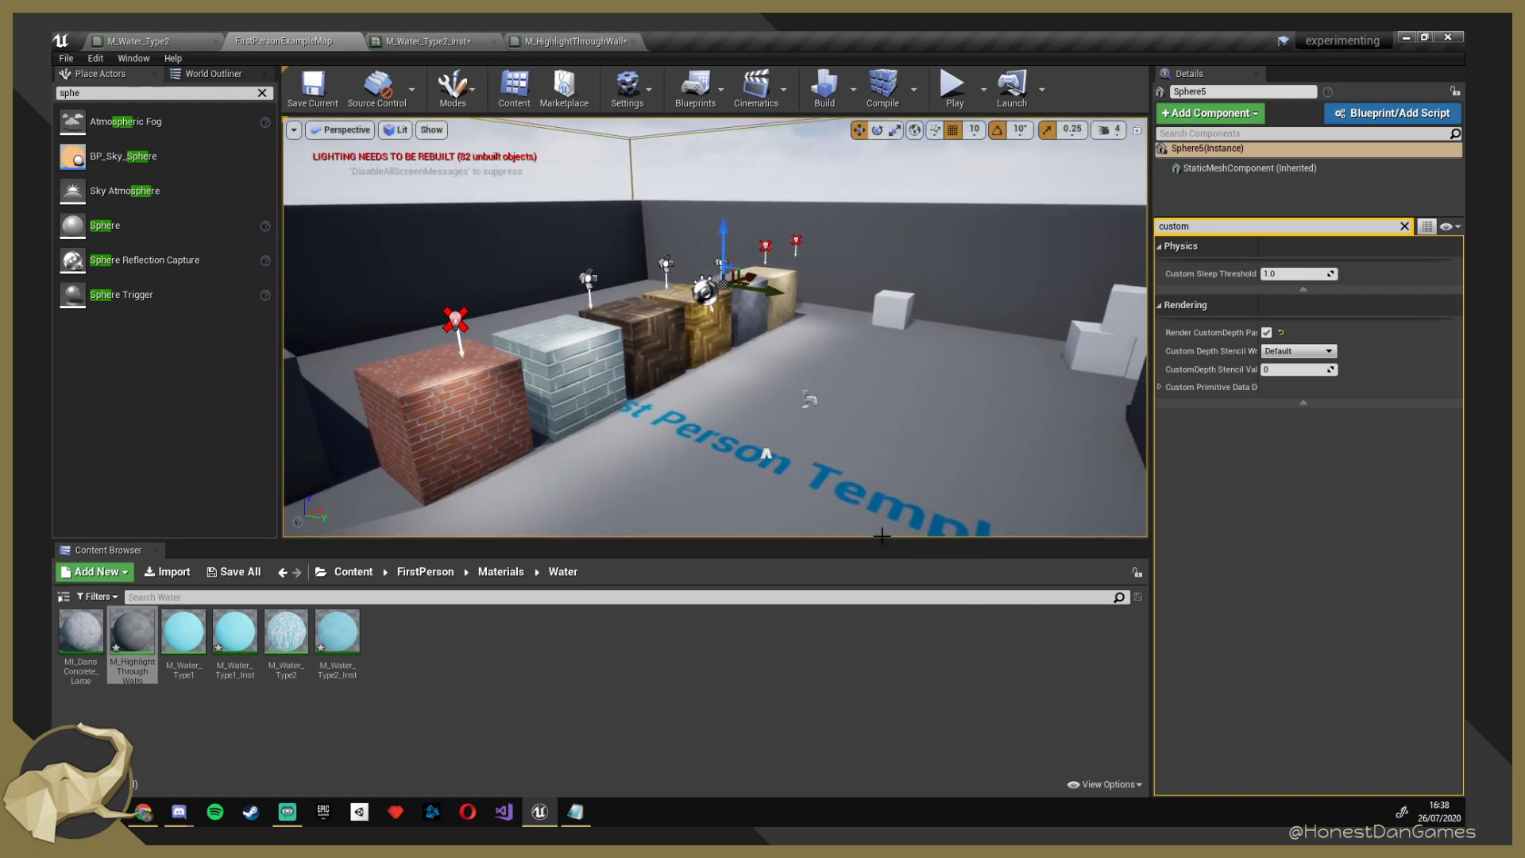
{"action": "right_click_drag", "start_coordinate": [881, 536], "coordinate": [866, 560]}
{"action": "key", "text": "s"}
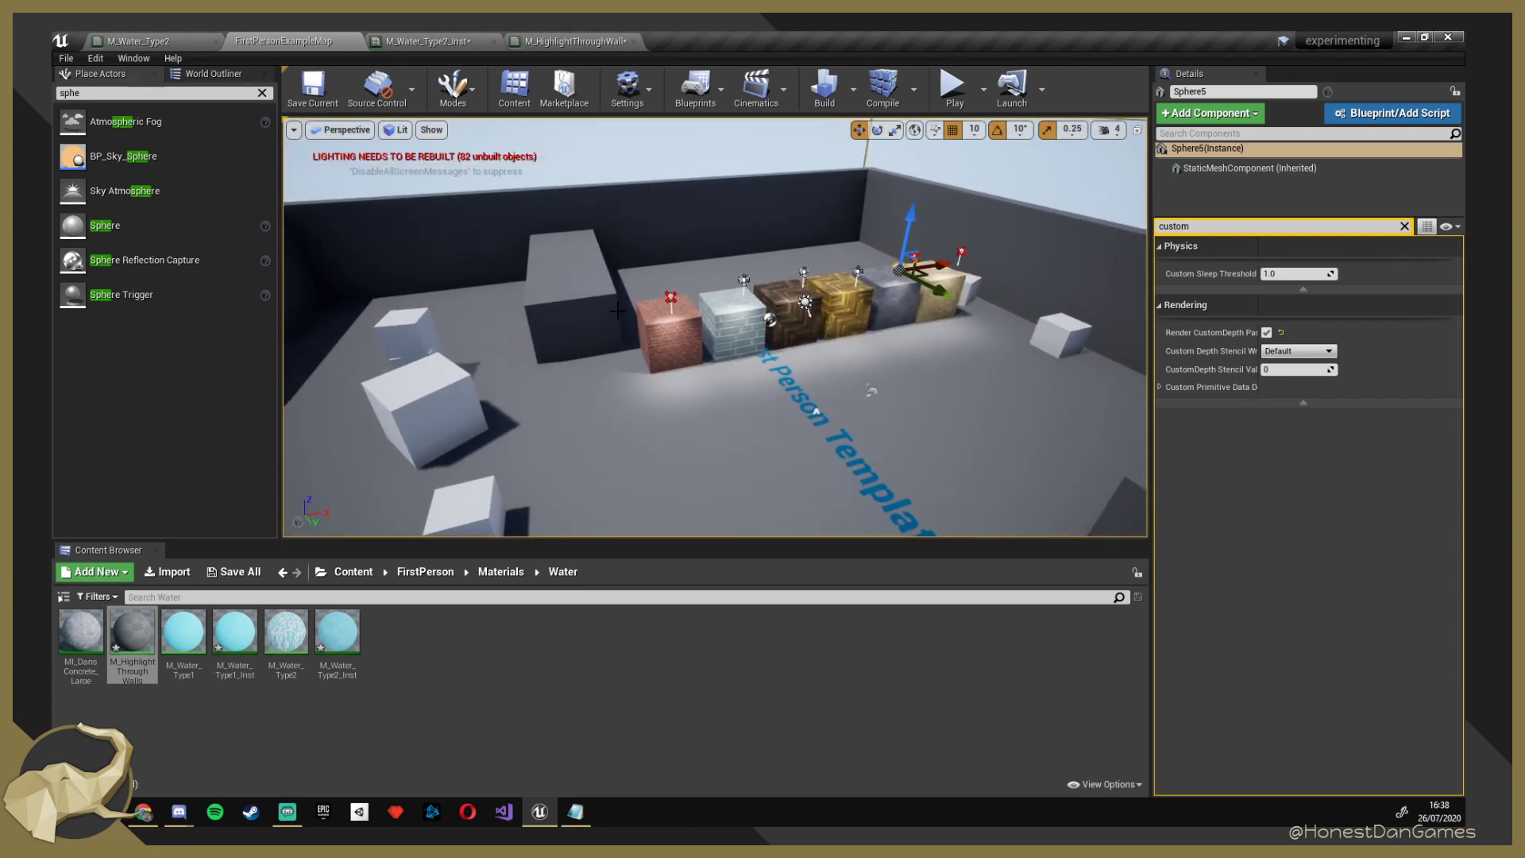
{"action": "left_click", "coordinate": [596, 317]}
{"action": "left_click", "coordinate": [704, 348]}
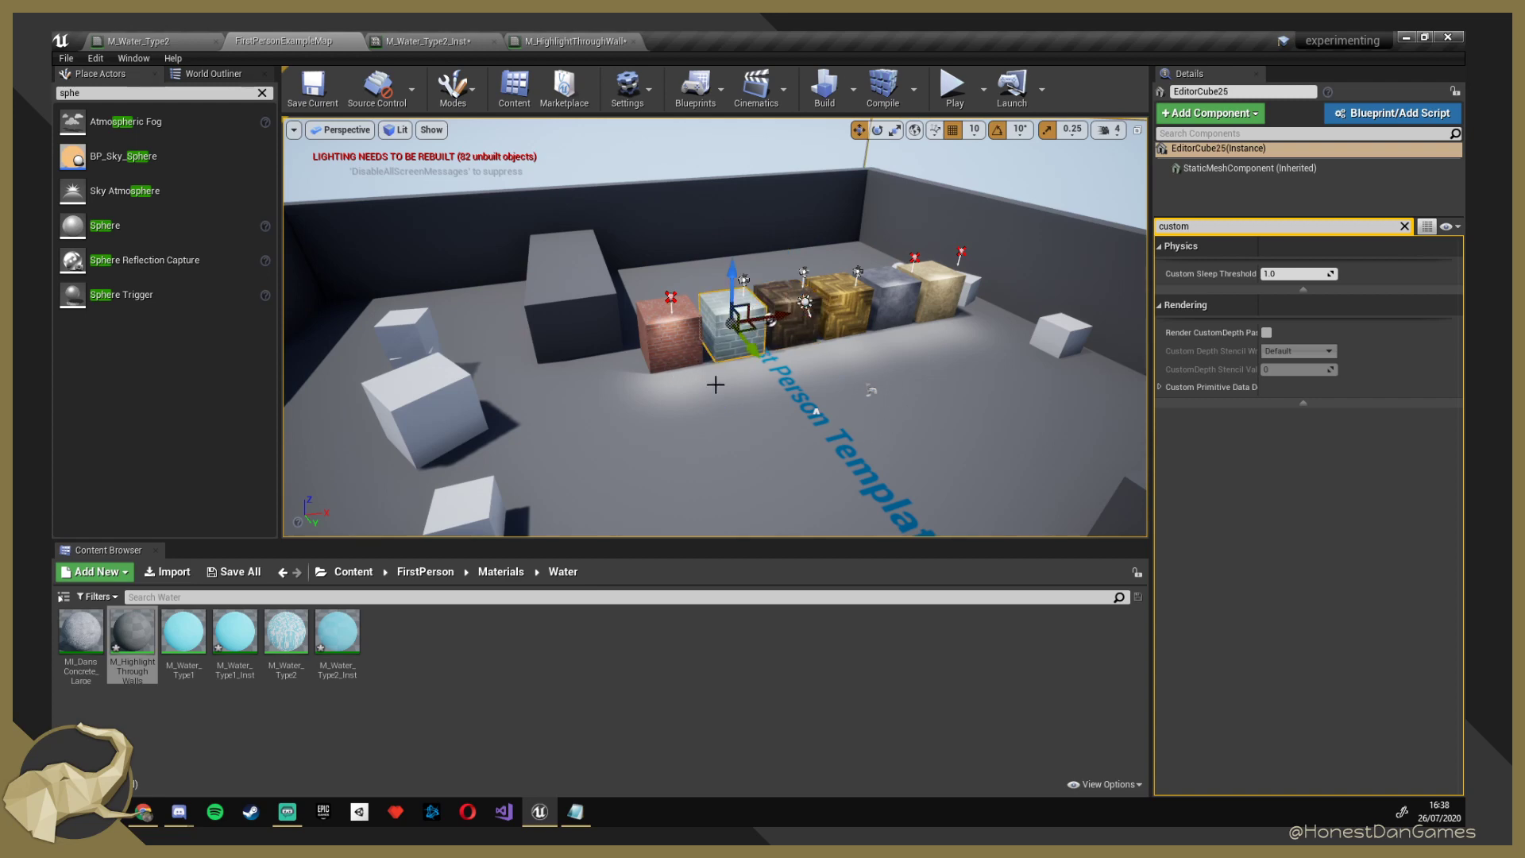
Examine the white brick cube from the front and side, together with the blocks standing behind it.
{"action": "right_click_drag", "start_coordinate": [723, 389], "coordinate": [804, 349]}
{"action": "key", "text": "w"}
{"action": "key", "text": "a"}
{"action": "key", "text": "d"}
{"action": "key", "text": "w"}
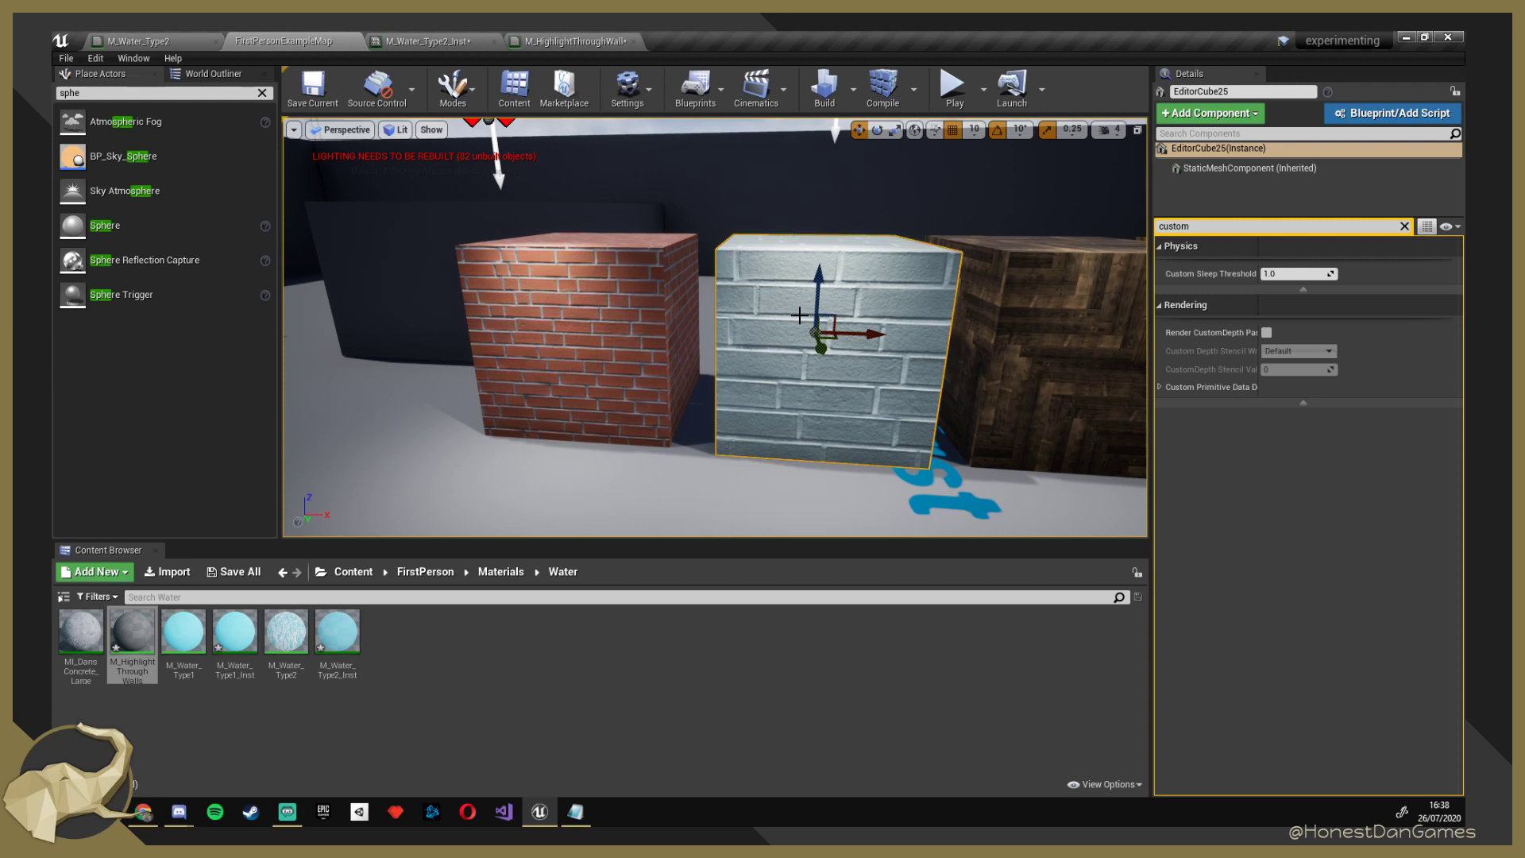
{"action": "right_click_drag", "start_coordinate": [792, 315], "coordinate": [651, 238]}
{"action": "right_click_drag", "start_coordinate": [786, 270], "coordinate": [764, 306]}
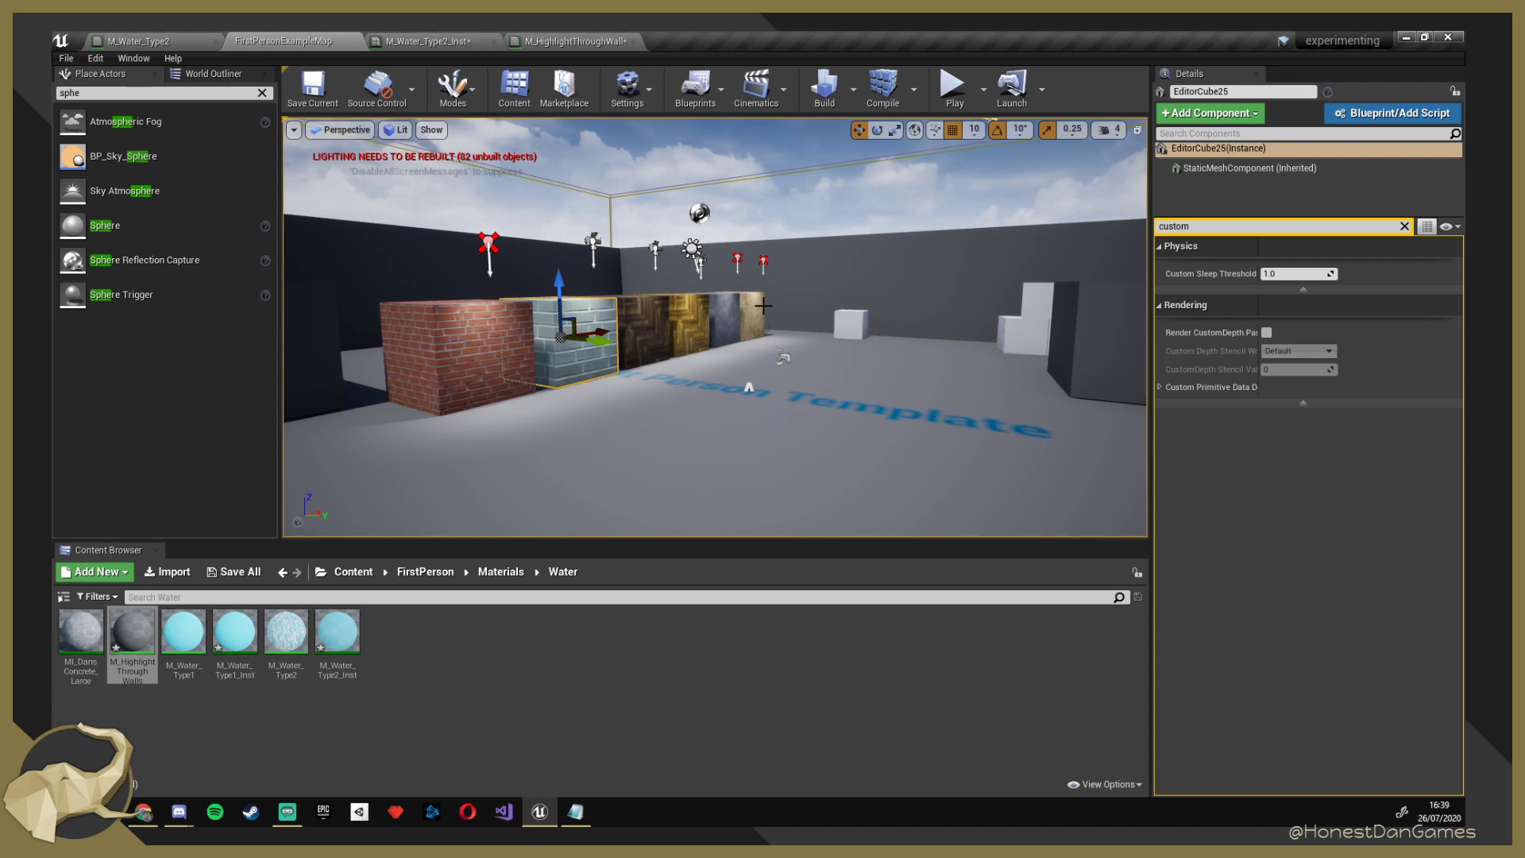
{"action": "right_click_drag", "start_coordinate": [797, 366], "coordinate": [661, 371]}
{"action": "key", "text": "w"}
{"action": "key", "text": "d"}
{"action": "key", "text": "w"}
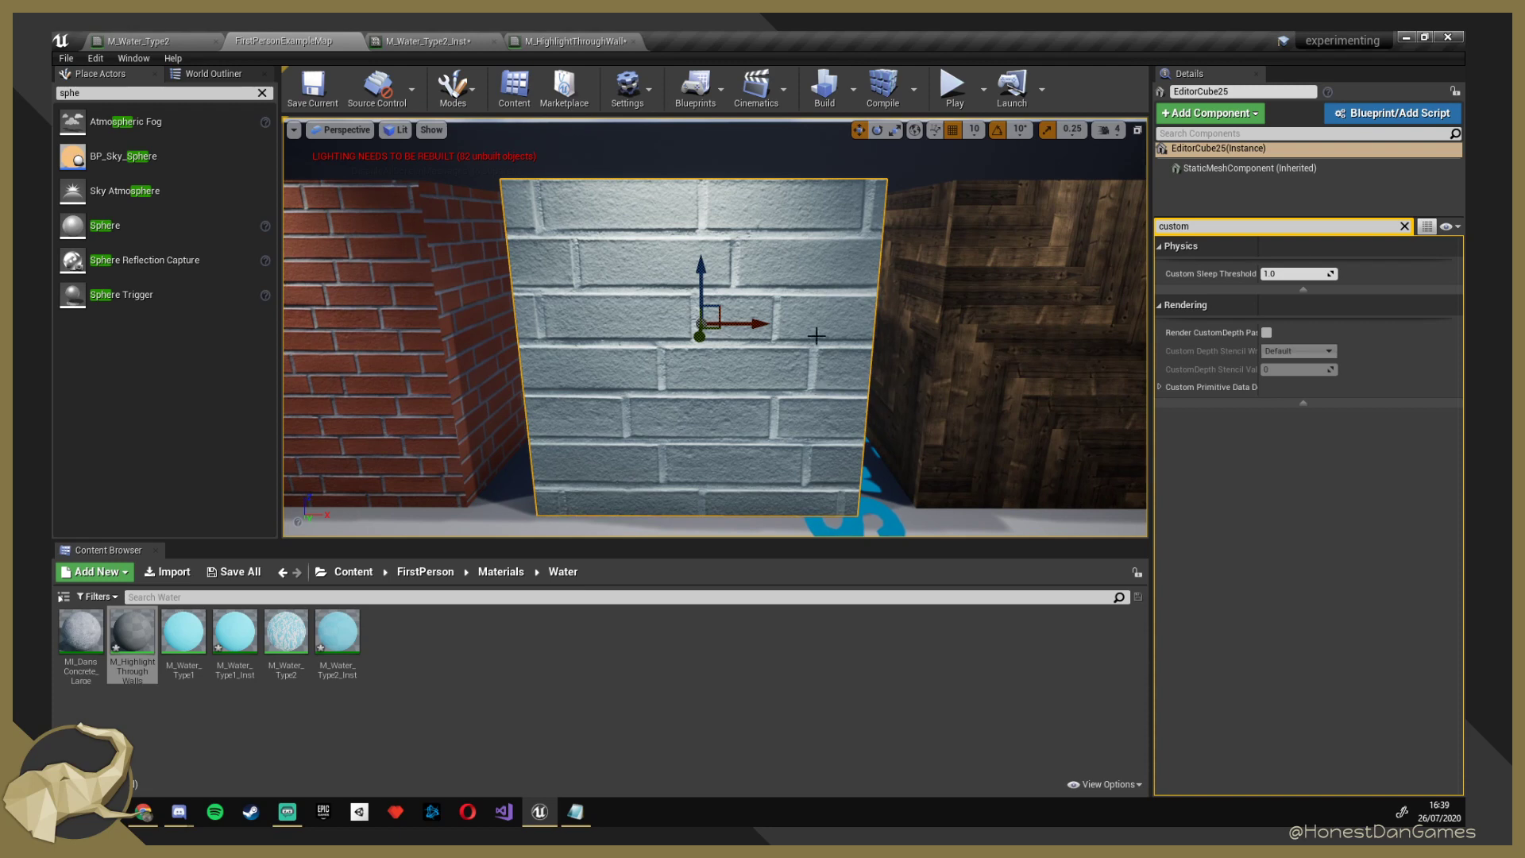
{"action": "right_click_drag", "start_coordinate": [816, 336], "coordinate": [608, 274]}
{"action": "key", "text": "d"}
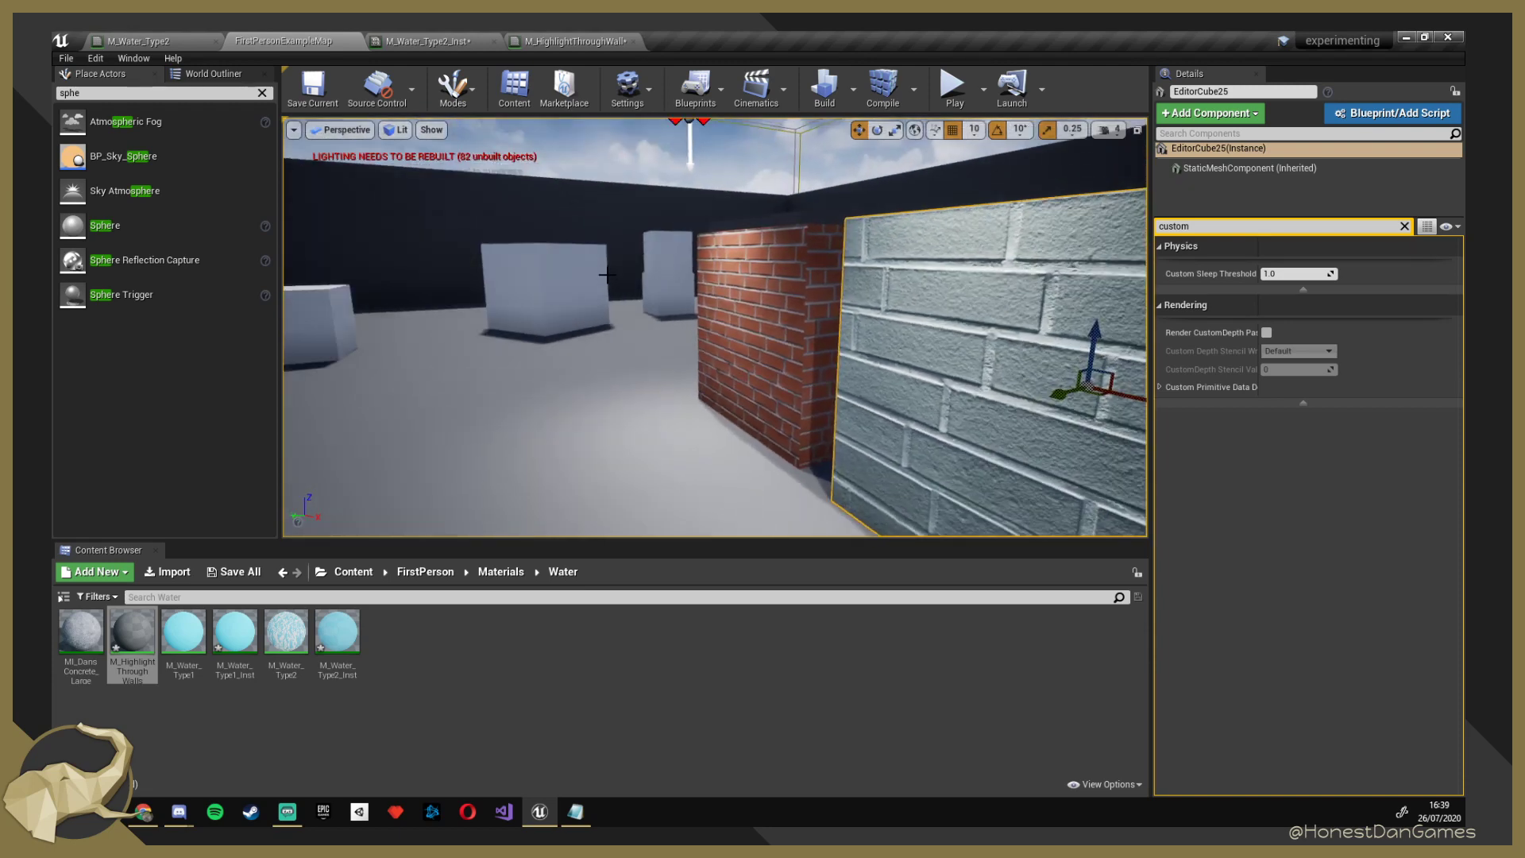
Select the plain white block behind the brick cubes and examine its distance relative to them.
{"action": "left_click", "coordinate": [543, 284]}
{"action": "key", "text": "f"}
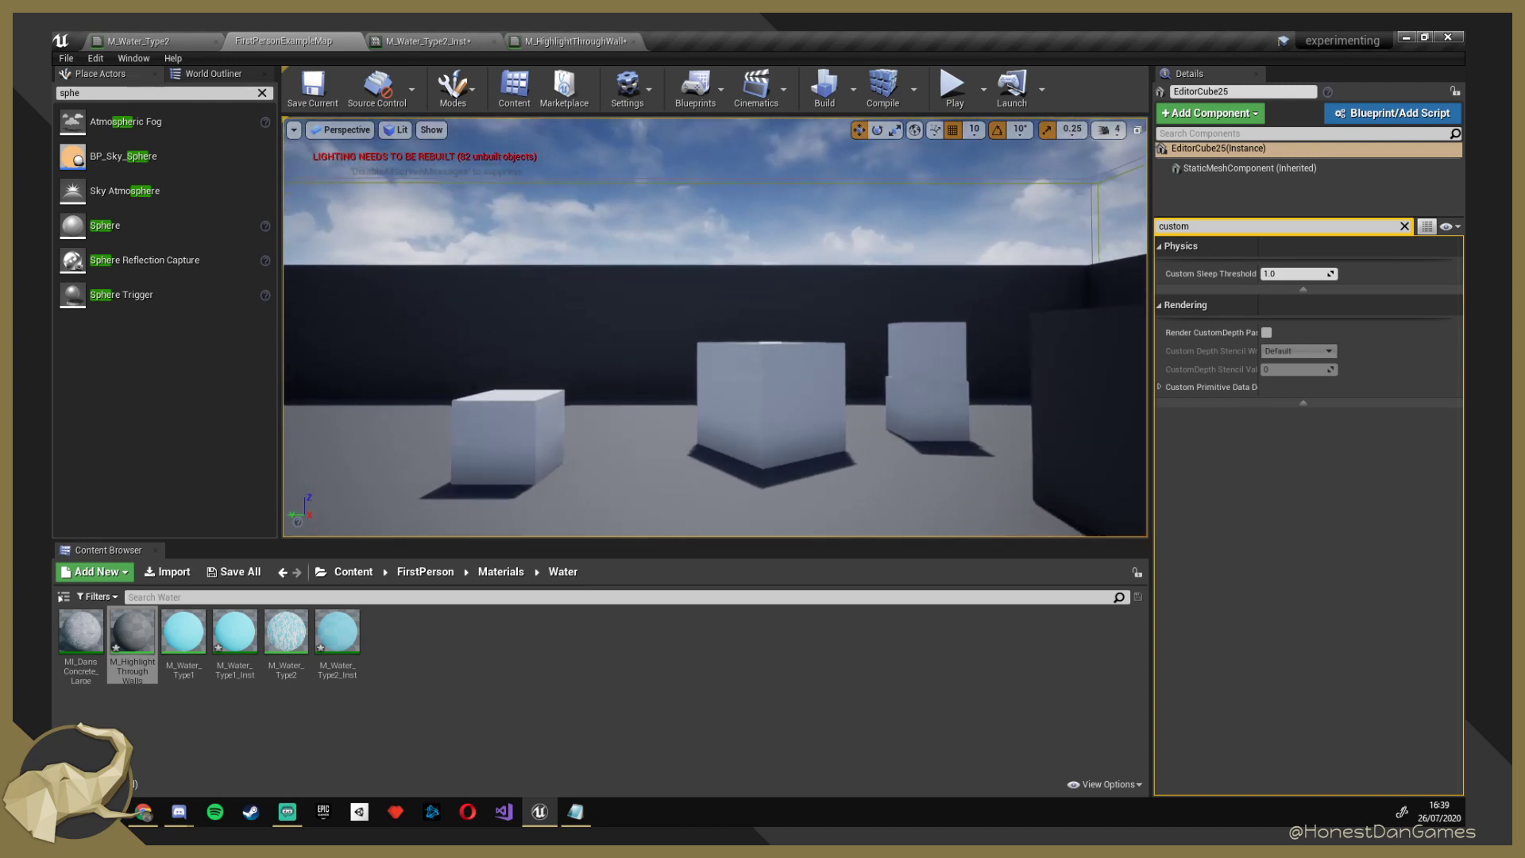
{"action": "mouse_move", "coordinate": [734, 390]}
{"action": "right_mouse_down"}
{"action": "mouse_move", "coordinate": [790, 388]}
{"action": "mouse_move", "coordinate": [746, 401]}
{"action": "mouse_move", "coordinate": [762, 317]}
{"action": "mouse_move", "coordinate": [731, 413]}
{"action": "right_mouse_up"}
{"action": "right_click_drag", "start_coordinate": [850, 384], "coordinate": [779, 331]}
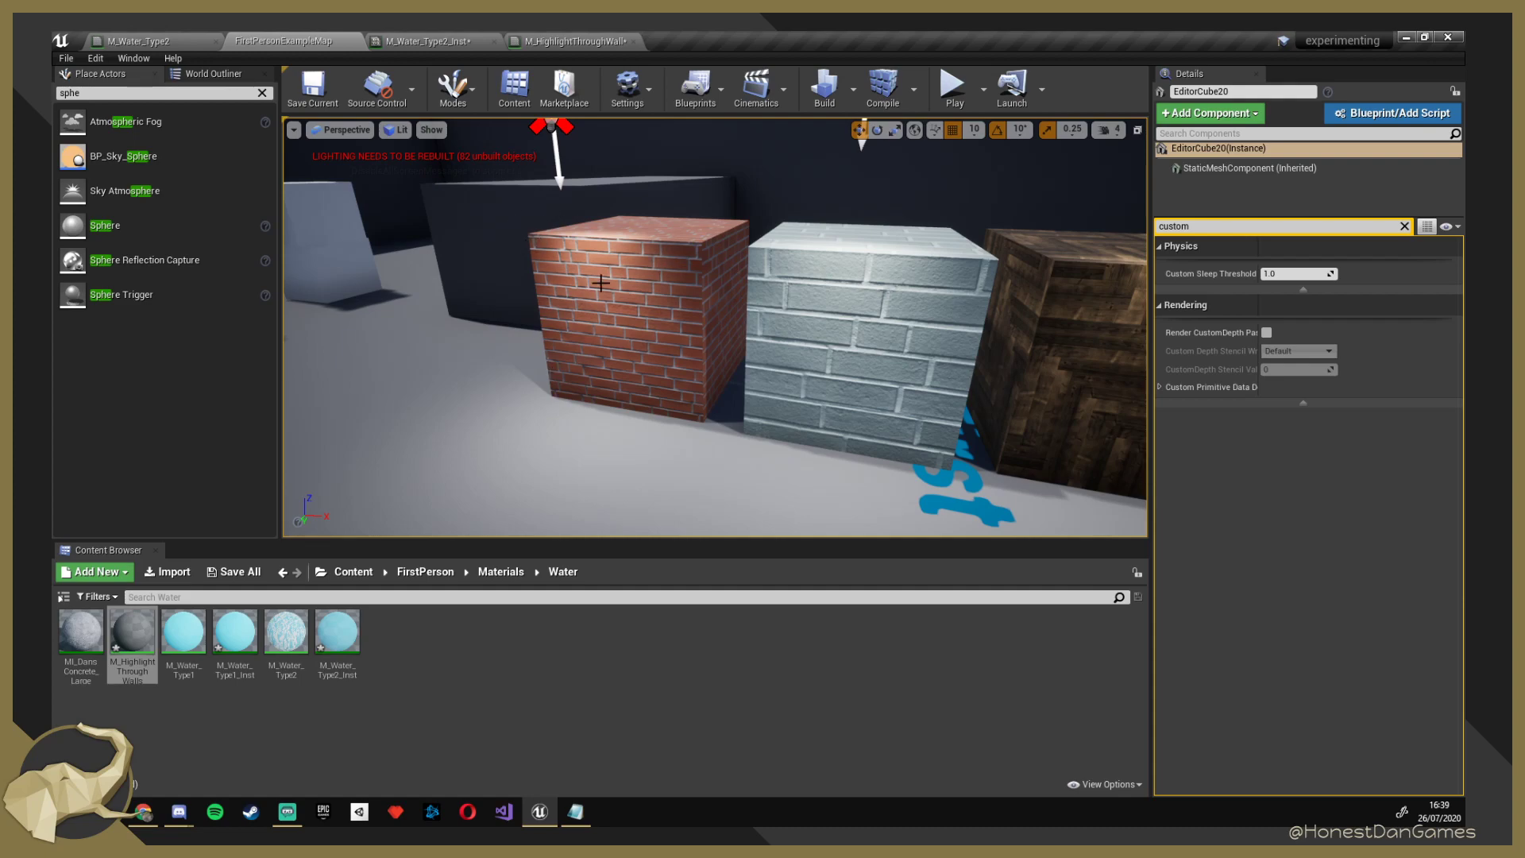
{"action": "right_click_drag", "start_coordinate": [600, 283], "coordinate": [381, 270]}
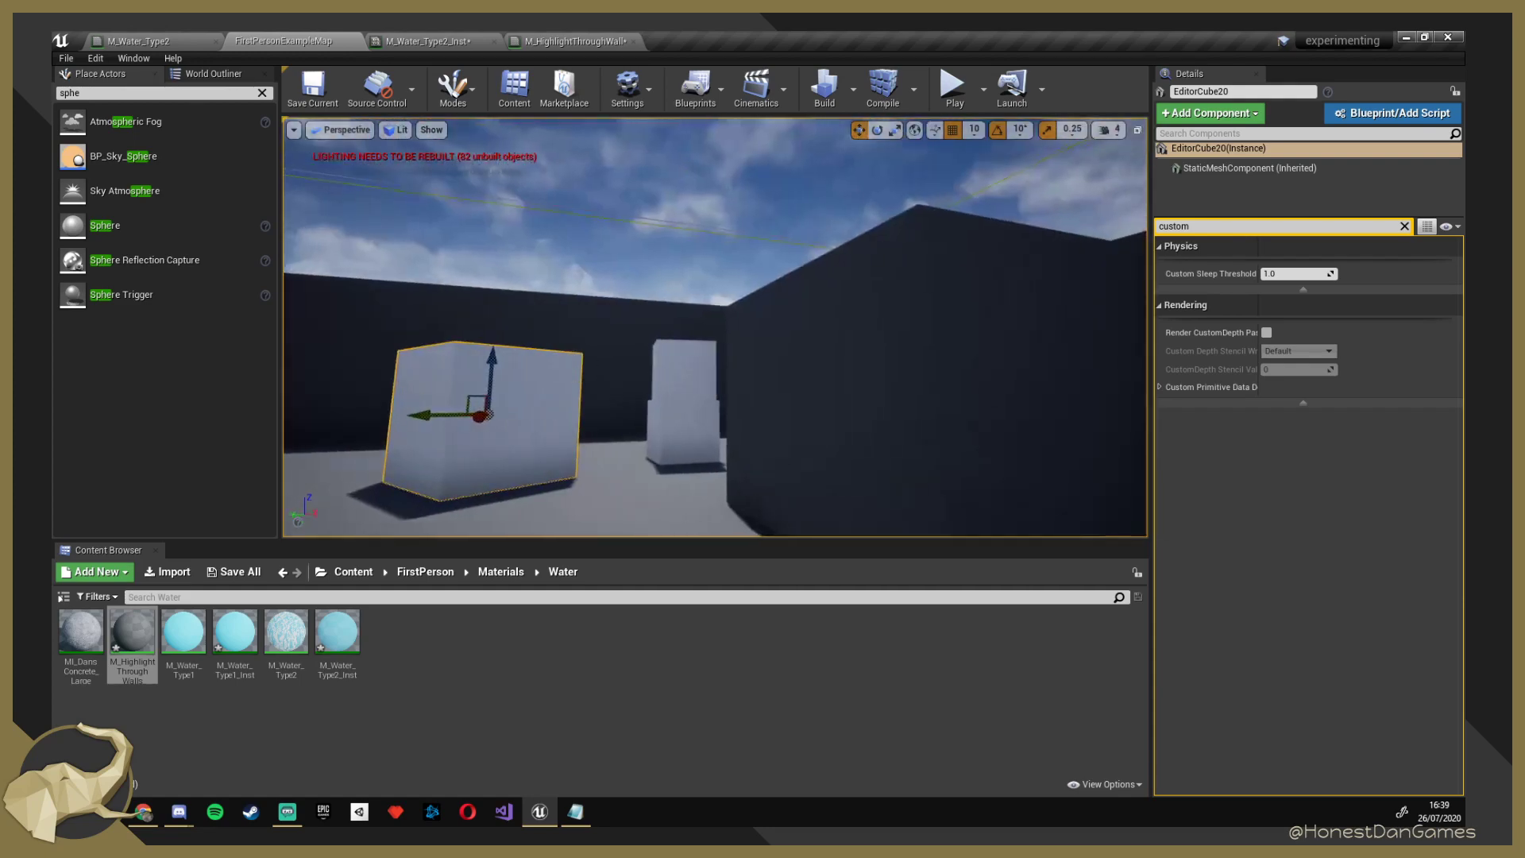
Compare the white block with the brick cubes, check the M_Water_Type2 material graph and return to FirstPersonExampleMap.
{"action": "right_click_drag", "start_coordinate": [783, 449], "coordinate": [801, 455]}
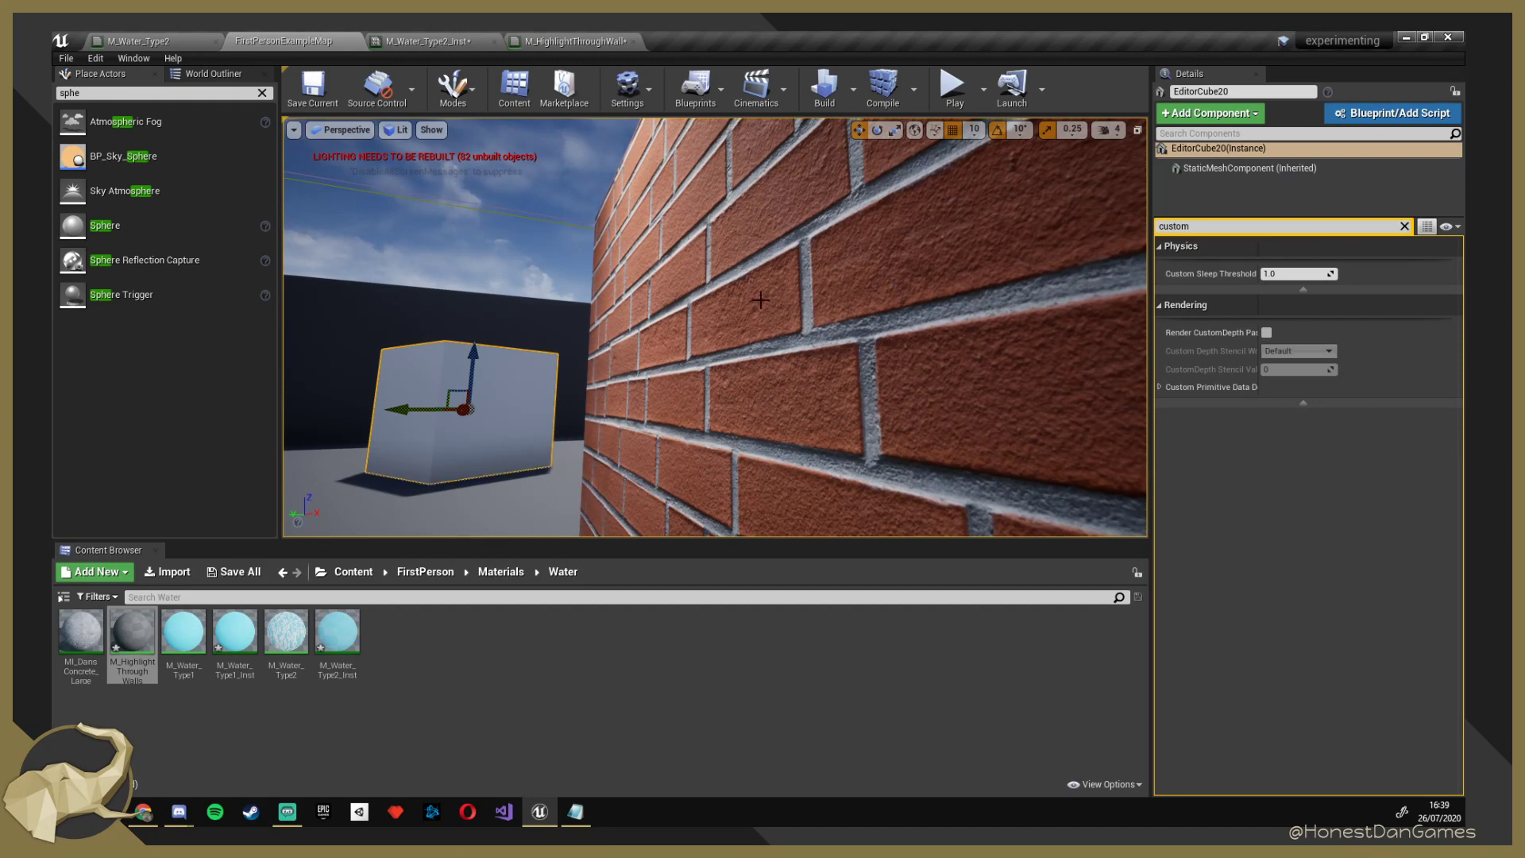
{"action": "right_click_drag", "start_coordinate": [760, 300], "coordinate": [775, 360]}
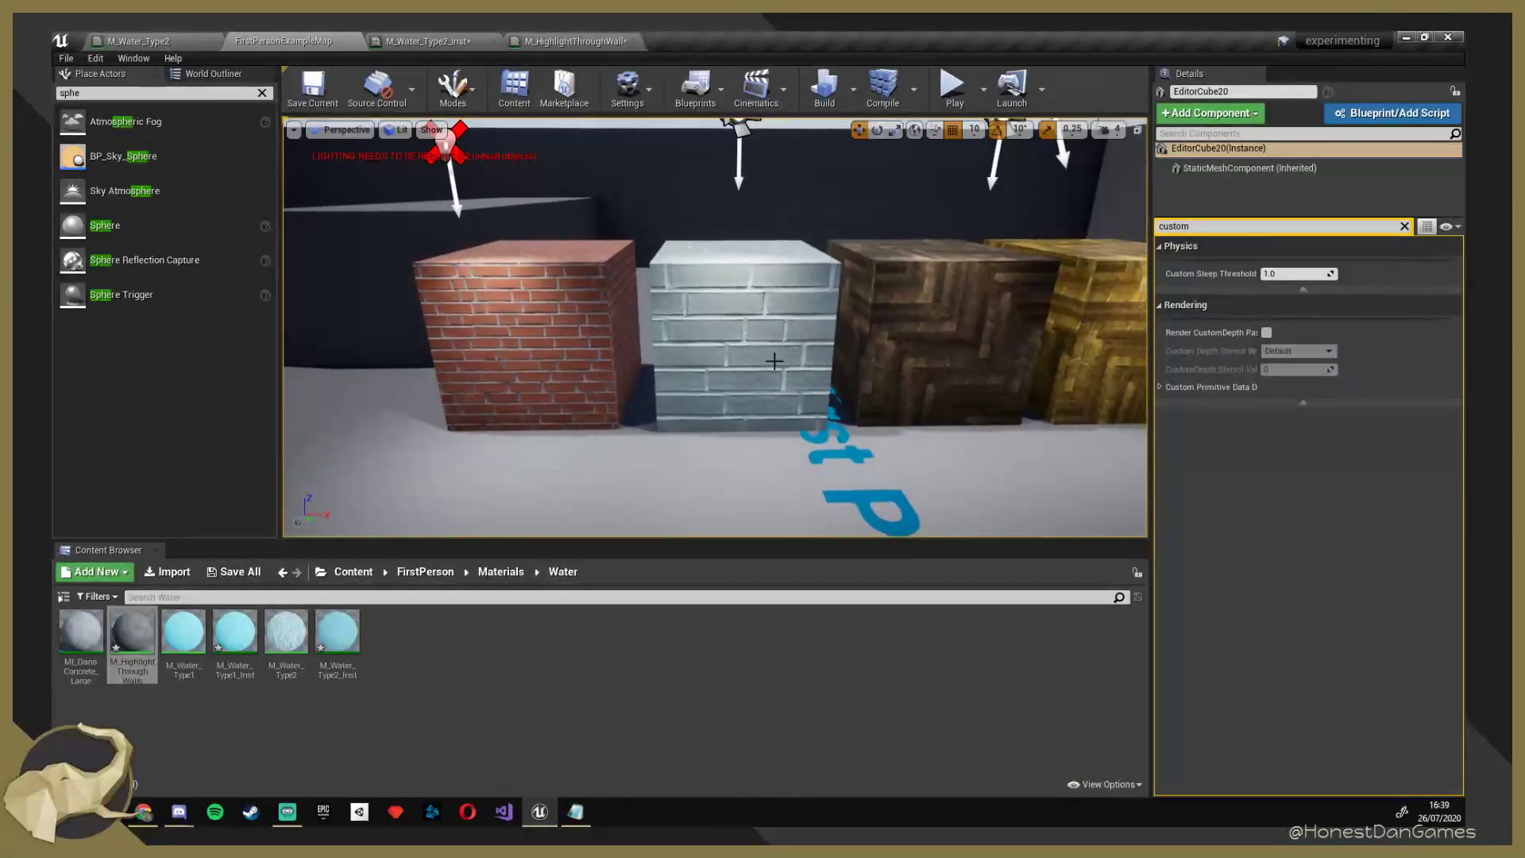
{"action": "left_click", "coordinate": [441, 36]}
{"action": "left_click", "coordinate": [157, 38]}
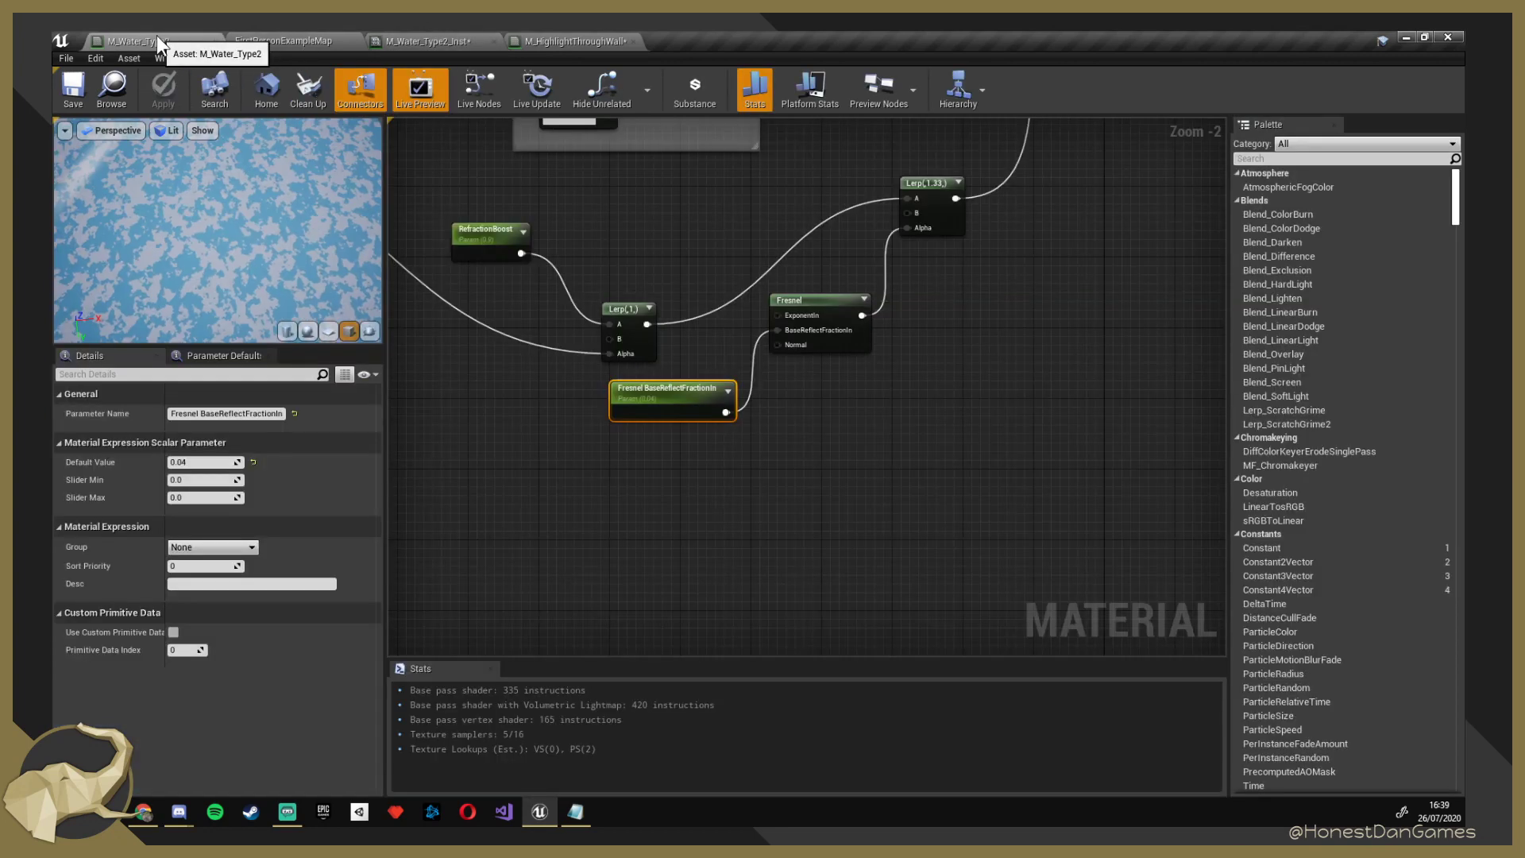
{"action": "left_click", "coordinate": [289, 35]}
Select the water plane of the small round pond, raise it and lower it back to its original level.
{"action": "right_click_drag", "start_coordinate": [556, 318], "coordinate": [1112, 206]}
{"action": "key", "text": "w"}
{"action": "key", "text": "w"}
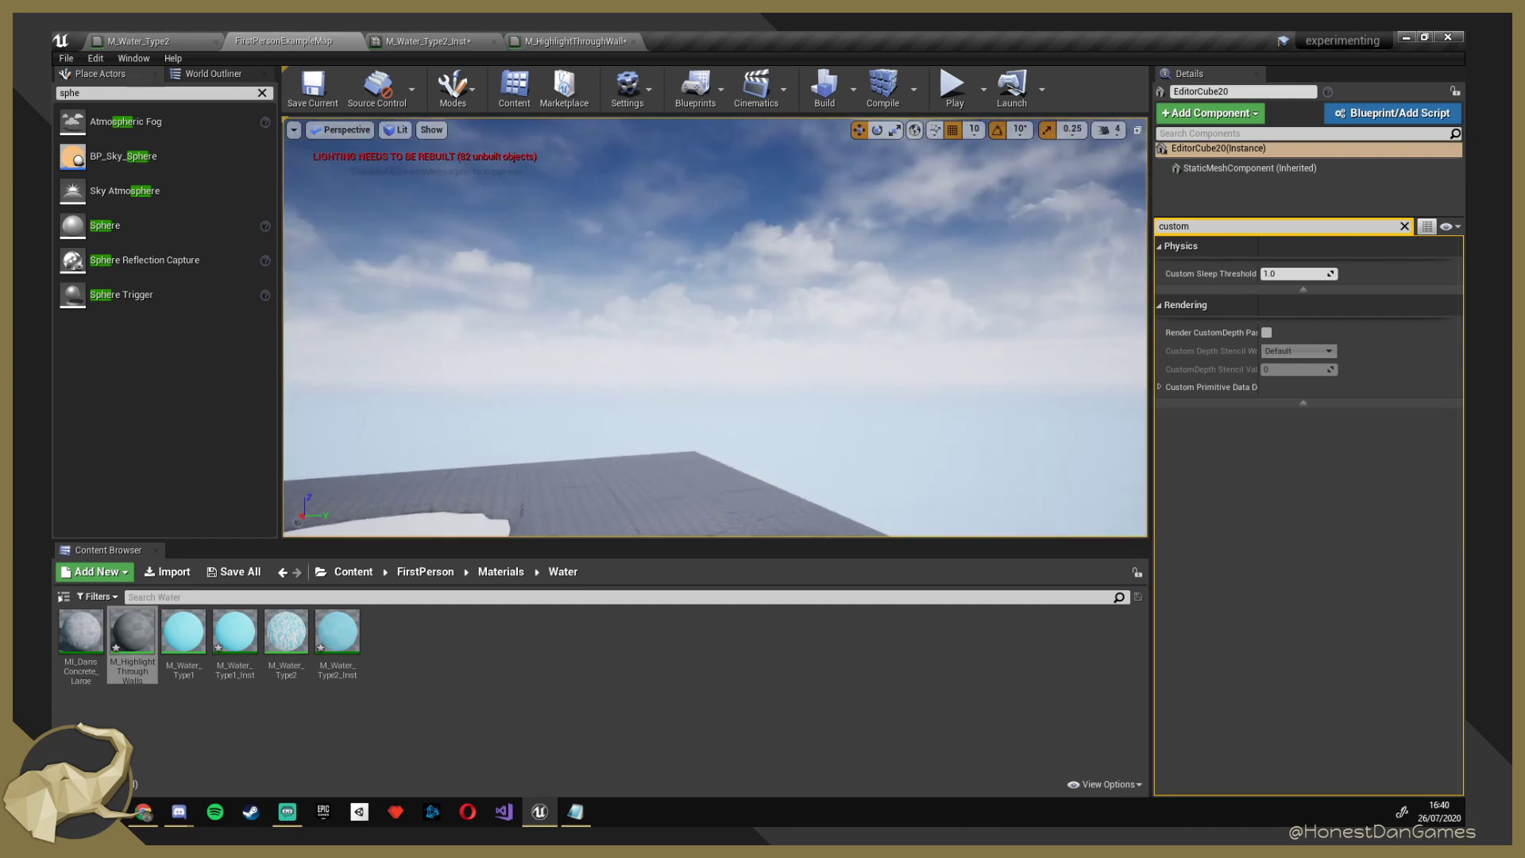
{"action": "right_click_drag", "start_coordinate": [671, 302], "coordinate": [565, 330]}
{"action": "left_click", "coordinate": [673, 317]}
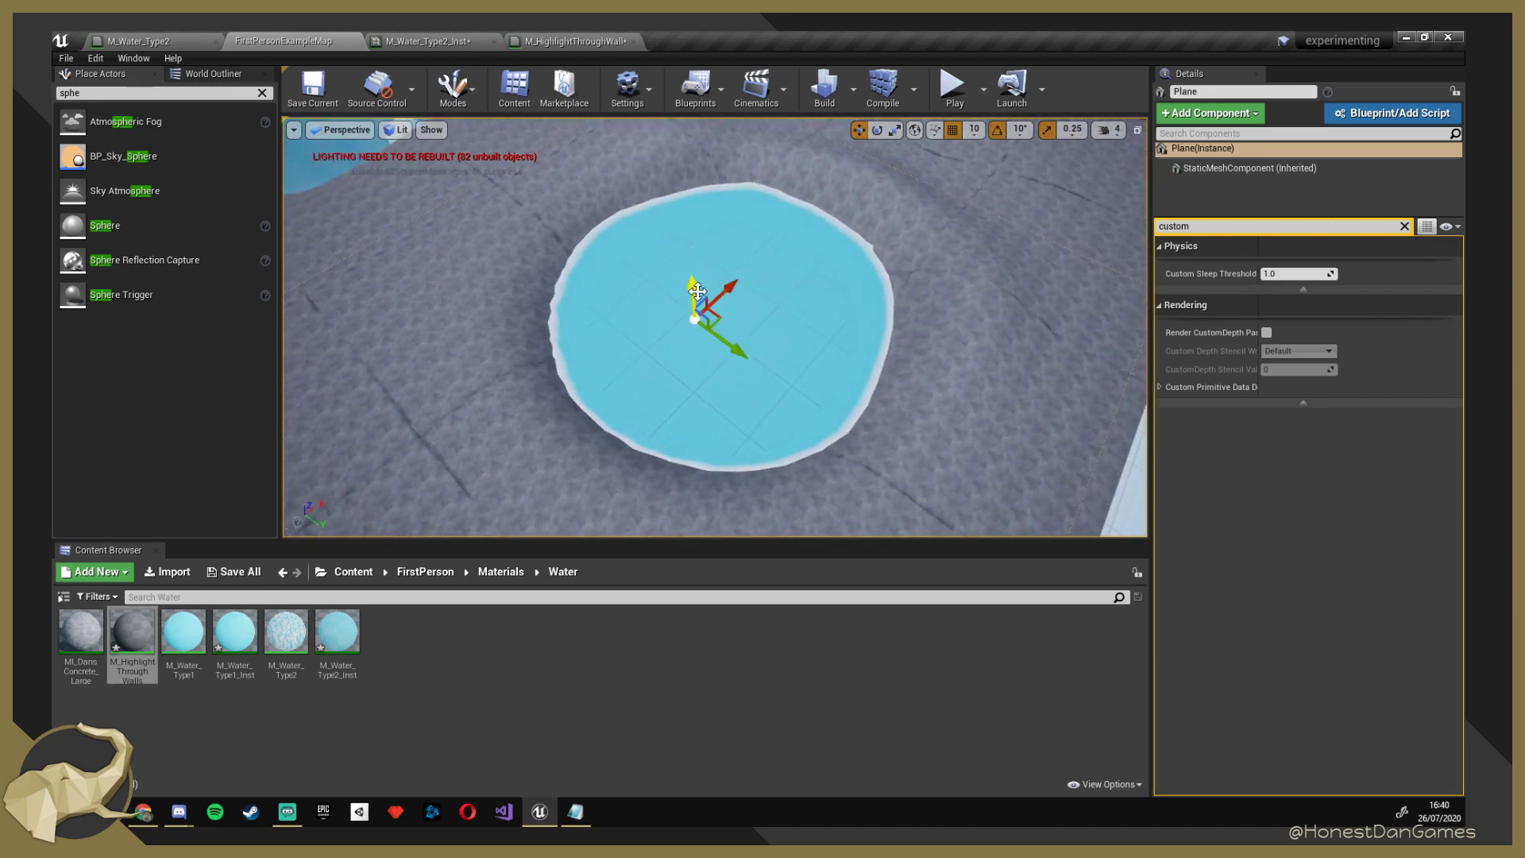
{"action": "left_click_drag", "start_coordinate": [697, 291], "coordinate": [692, 238]}
{"action": "right_click_drag", "start_coordinate": [633, 266], "coordinate": [534, 238]}
{"action": "key", "text": "s"}
{"action": "left_click_drag", "start_coordinate": [768, 291], "coordinate": [739, 371]}
{"action": "right_click_drag", "start_coordinate": [794, 353], "coordinate": [794, 353]}
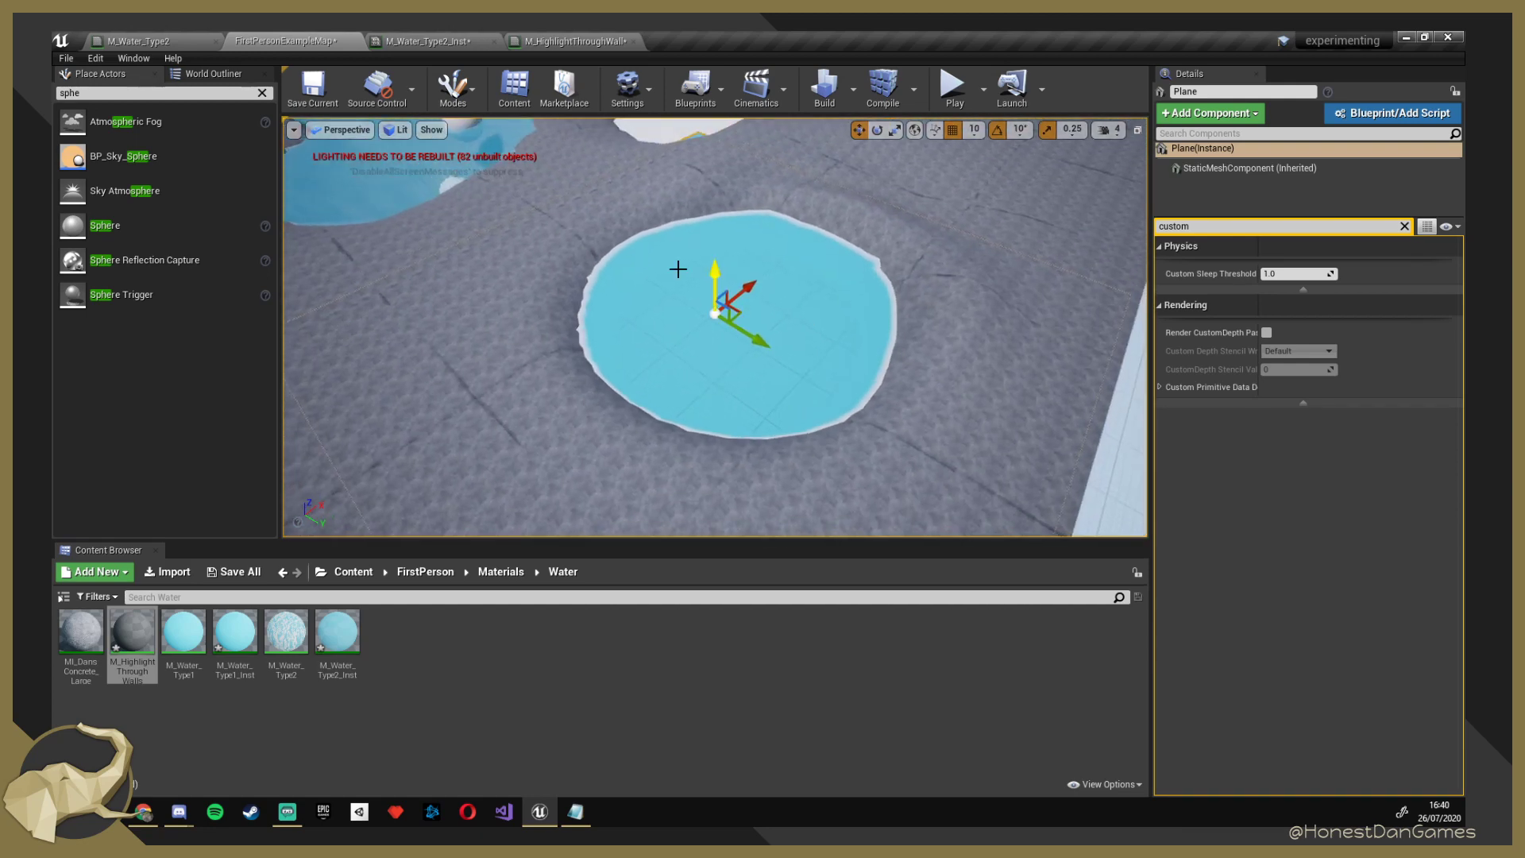
Examine the large pond's submerged spheres, its shoreline foam and the place where the stream flows into it.
{"action": "scroll", "coordinate": [795, 250], "scroll_direction": "up", "scroll_amount": 5}
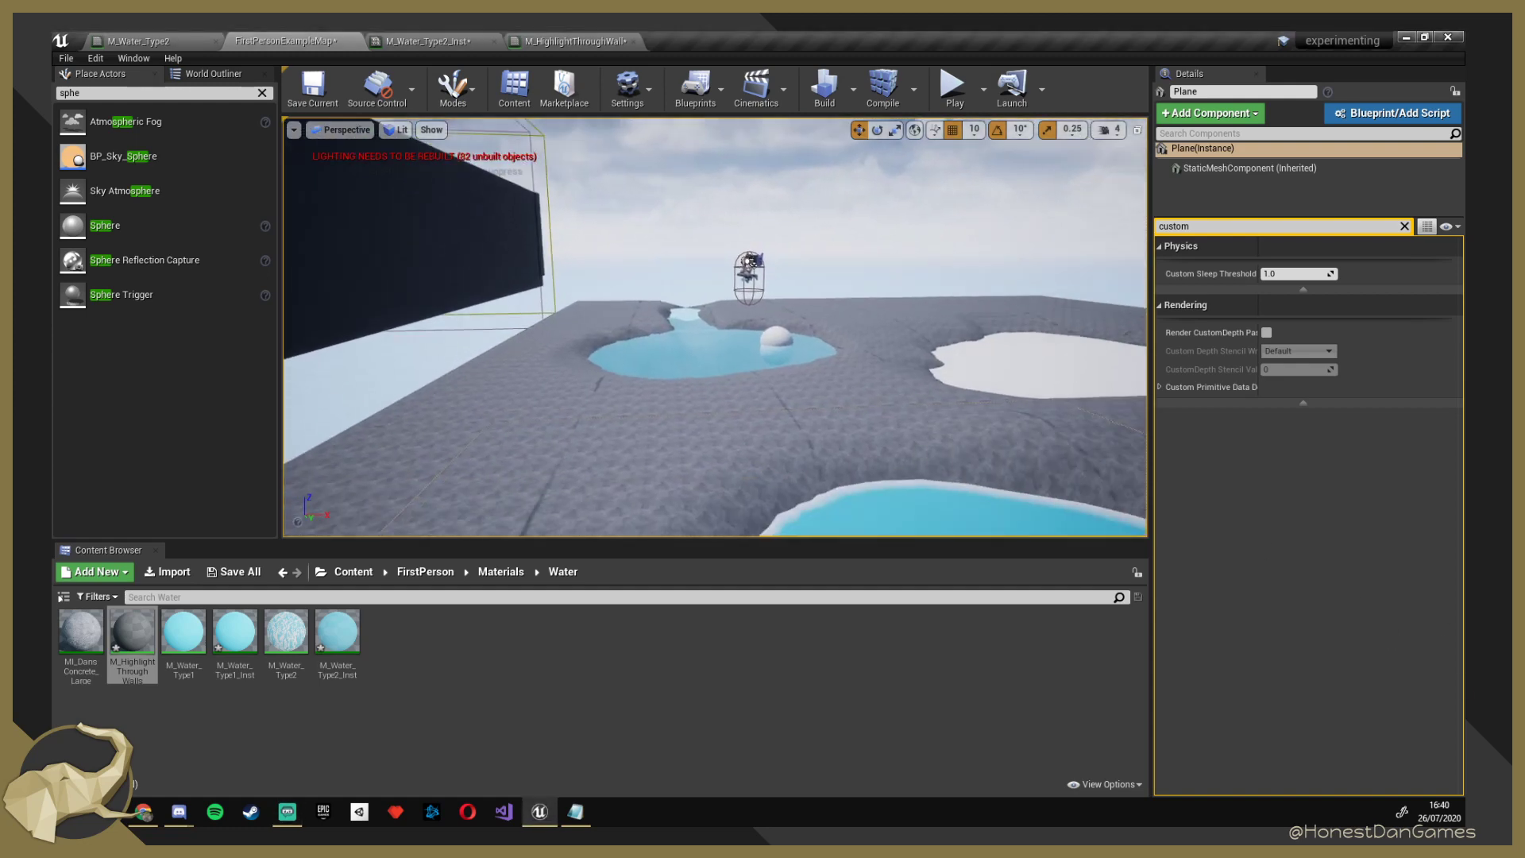
{"action": "key", "text": "w"}
{"action": "right_click_drag", "start_coordinate": [715, 327], "coordinate": [903, 343]}
{"action": "key", "text": "w"}
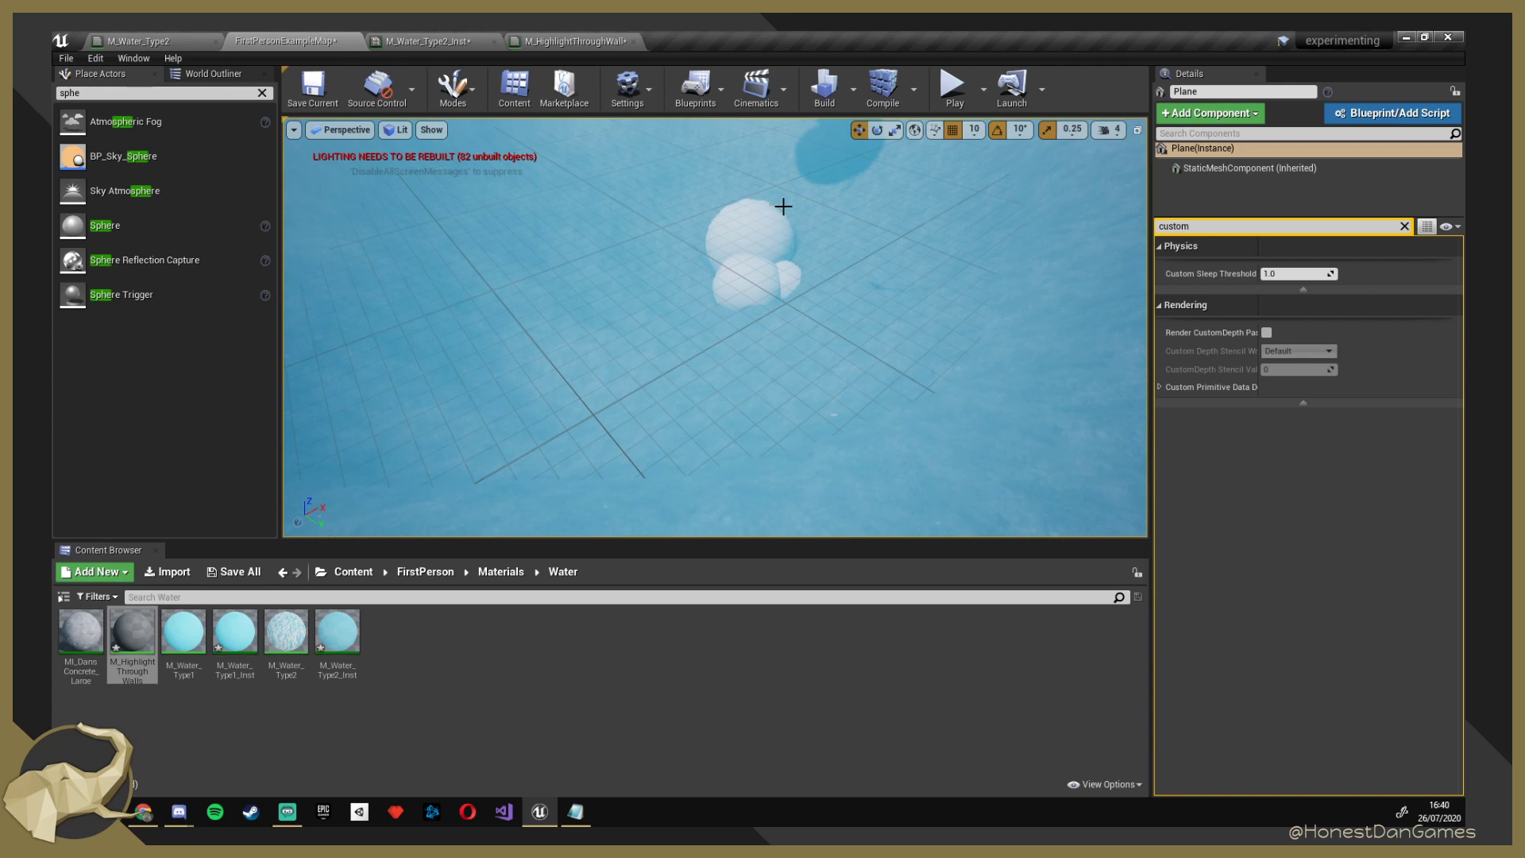
{"action": "right_click_drag", "start_coordinate": [783, 204], "coordinate": [571, 222]}
{"action": "key", "text": "s"}
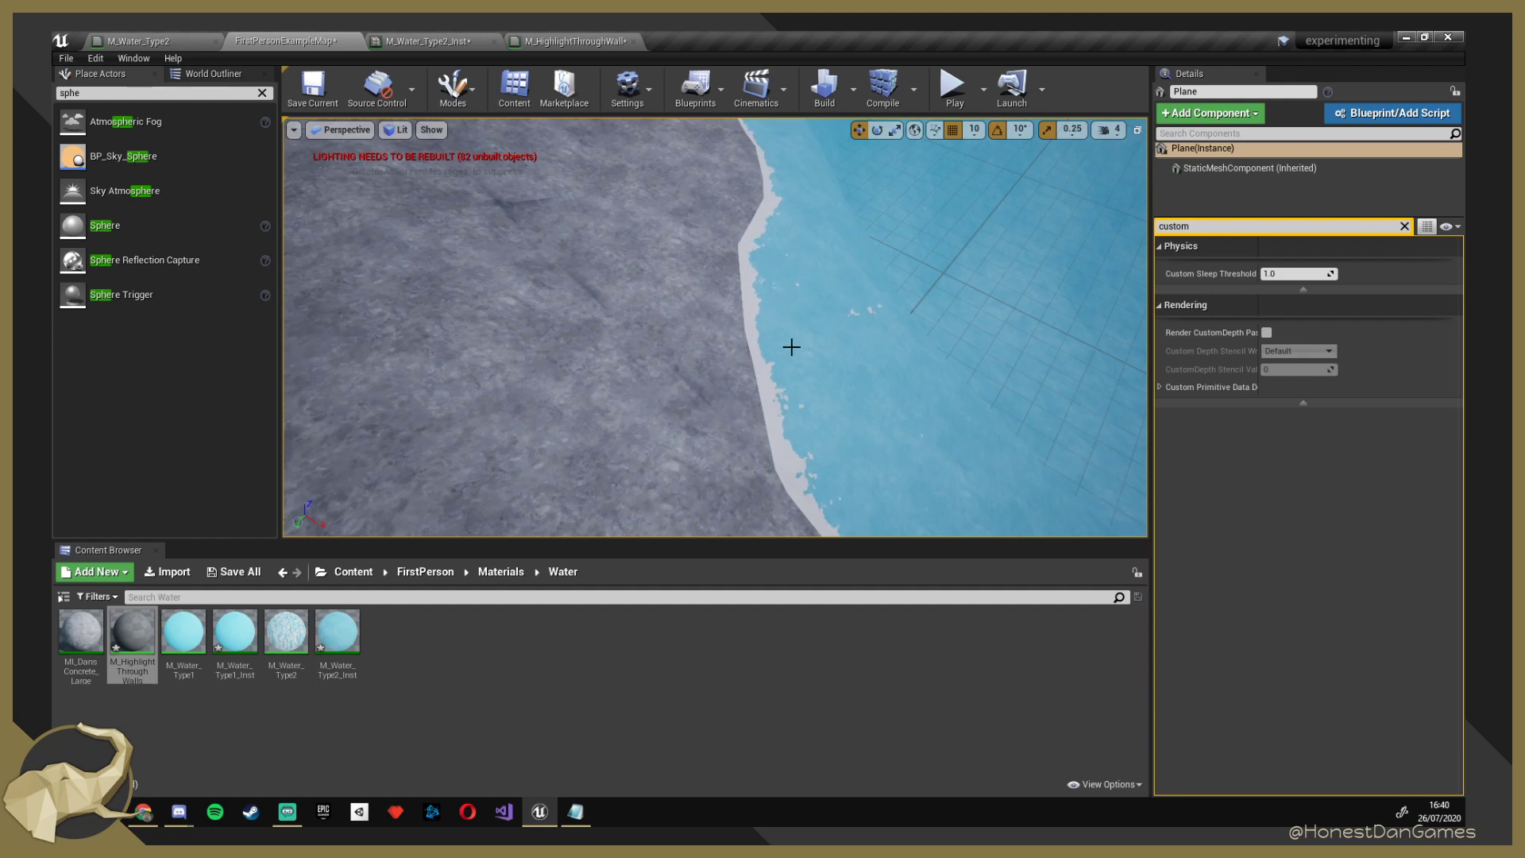
{"action": "right_click_drag", "start_coordinate": [796, 221], "coordinate": [1112, 222]}
{"action": "right_click_drag", "start_coordinate": [889, 413], "coordinate": [814, 385]}
{"action": "key", "text": "w"}
{"action": "right_click_drag", "start_coordinate": [867, 333], "coordinate": [831, 352]}
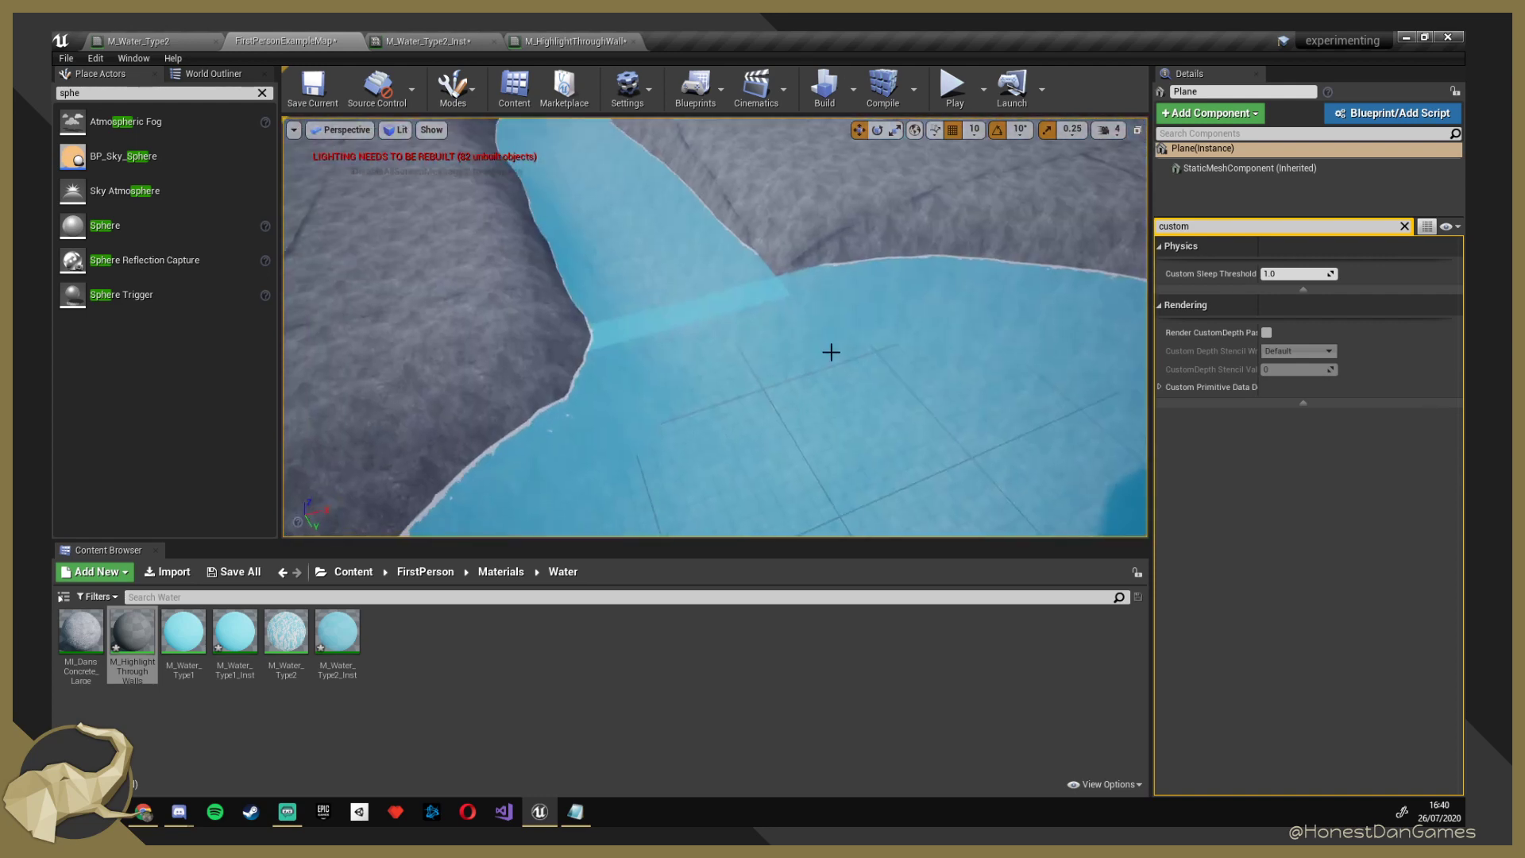
Select the stream's water plane and examine how it overlaps the large pond's surface and the other ponds' surroundings.
{"action": "left_click", "coordinate": [726, 265]}
{"action": "key", "text": "d"}
{"action": "right_click_drag", "start_coordinate": [776, 259], "coordinate": [790, 222]}
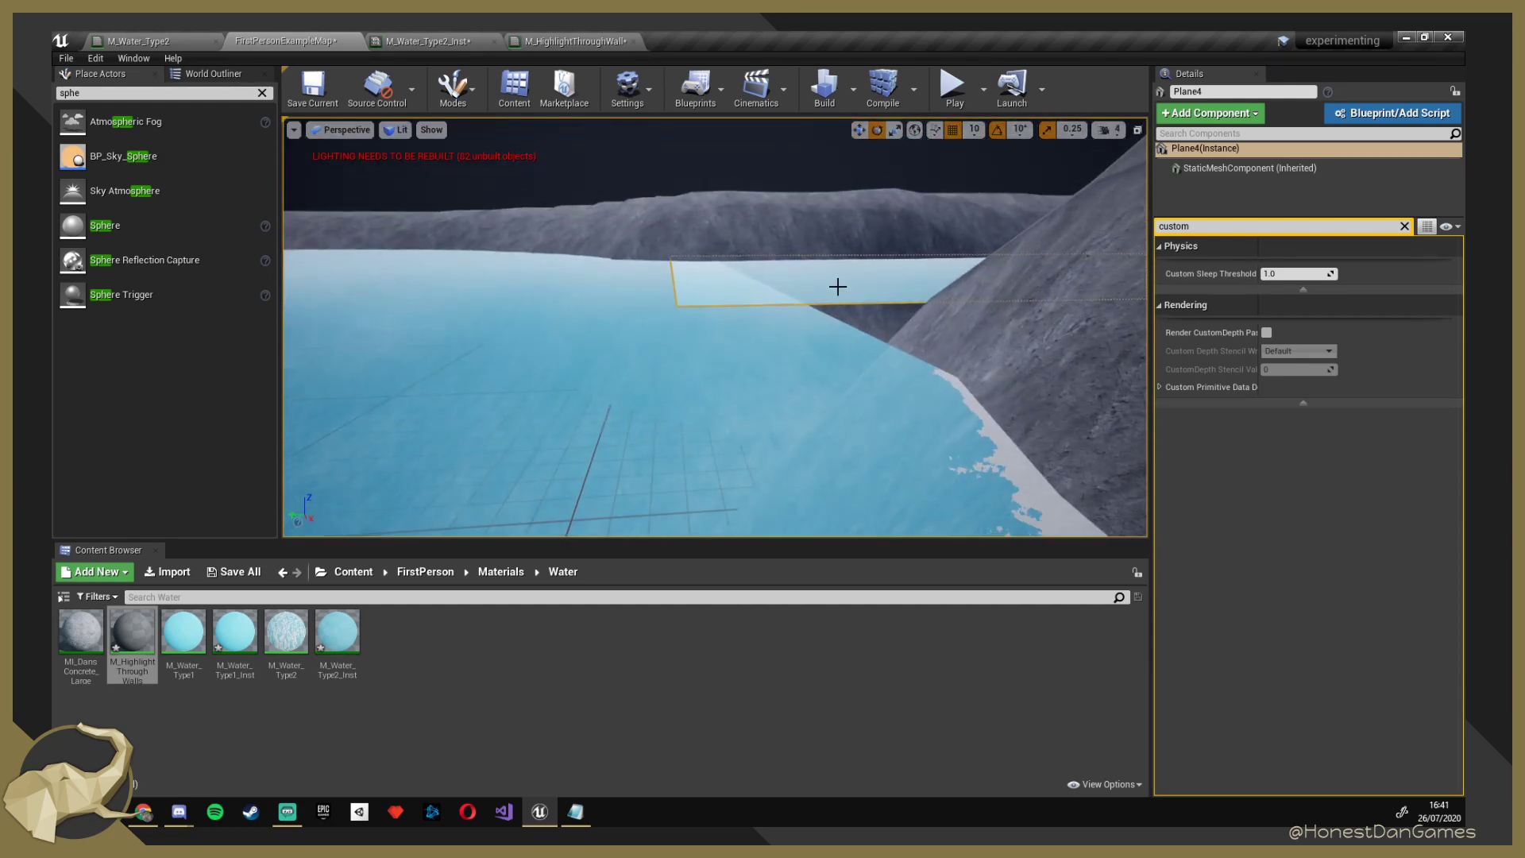
{"action": "right_click_drag", "start_coordinate": [828, 282], "coordinate": [822, 278]}
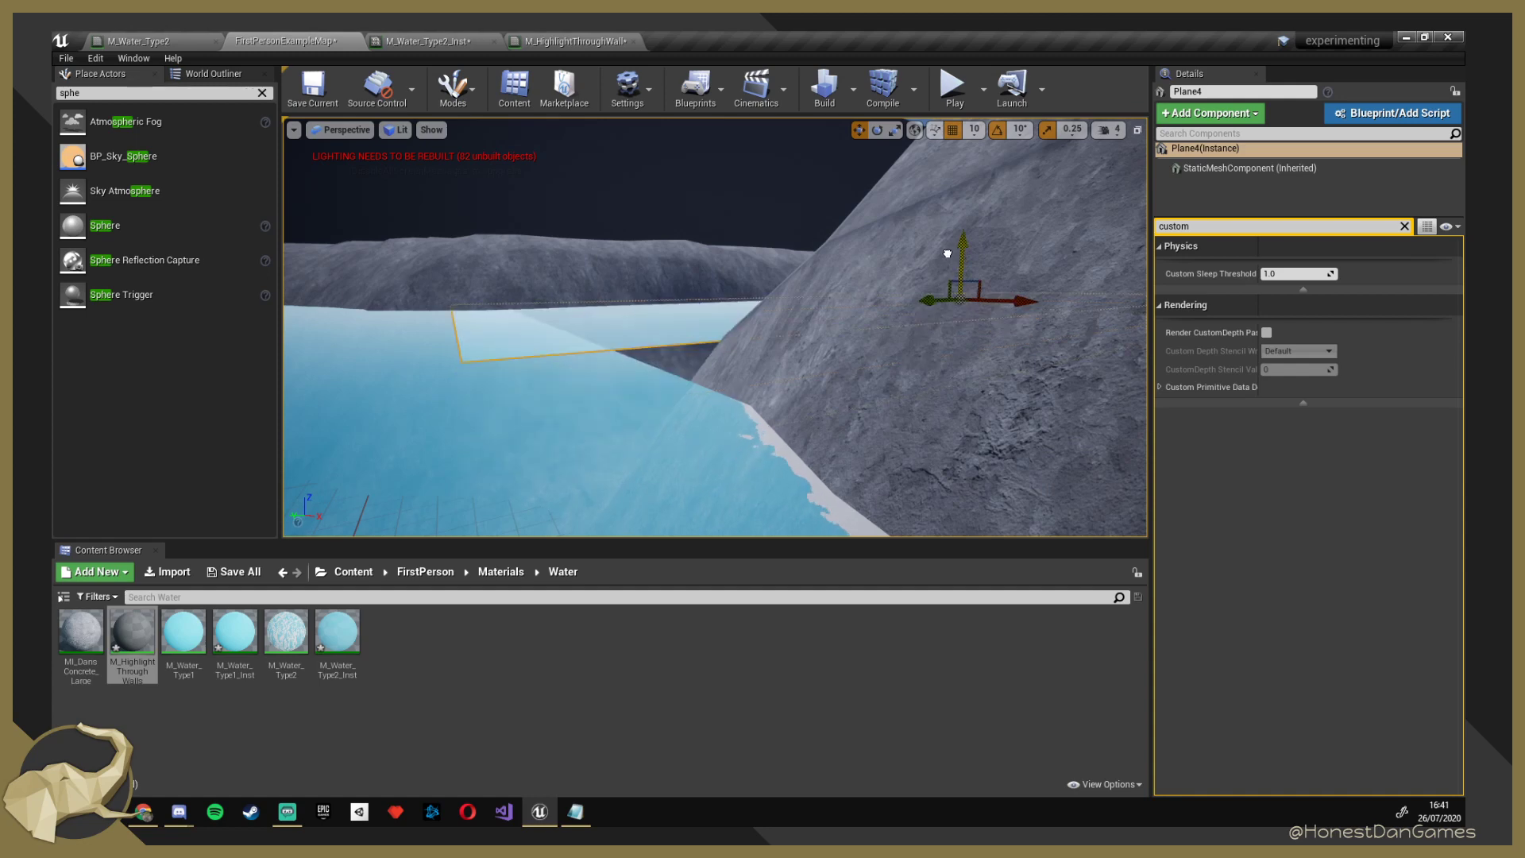
{"action": "right_click_drag", "start_coordinate": [822, 278], "coordinate": [578, 284]}
{"action": "right_click_drag", "start_coordinate": [819, 370], "coordinate": [762, 395]}
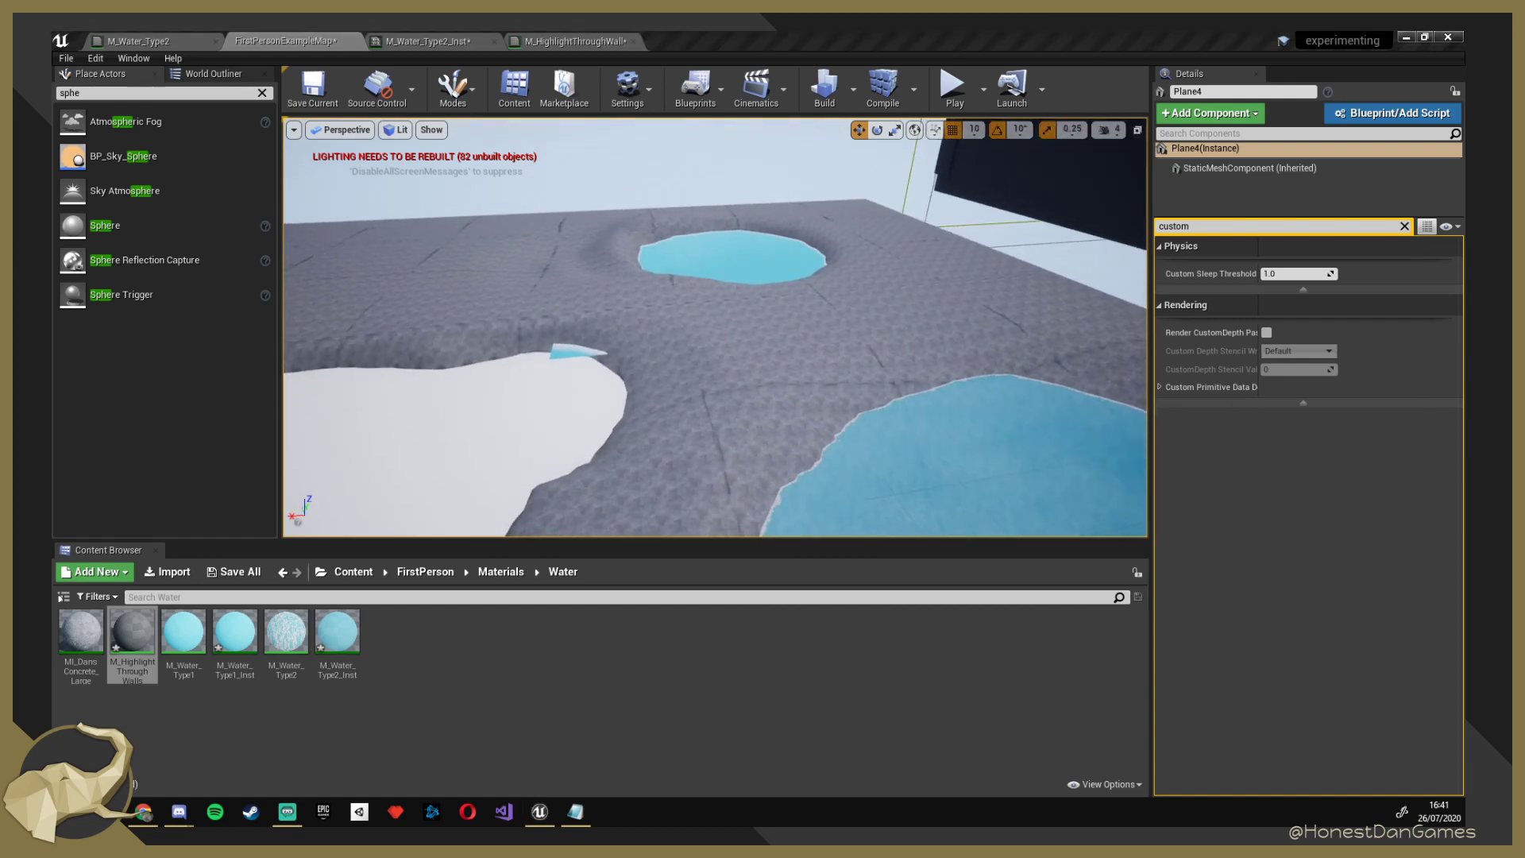
Switch to Chrome with the 'Wind Waker' water material video and move its window away from the editor.
{"action": "left_click", "coordinate": [143, 811]}
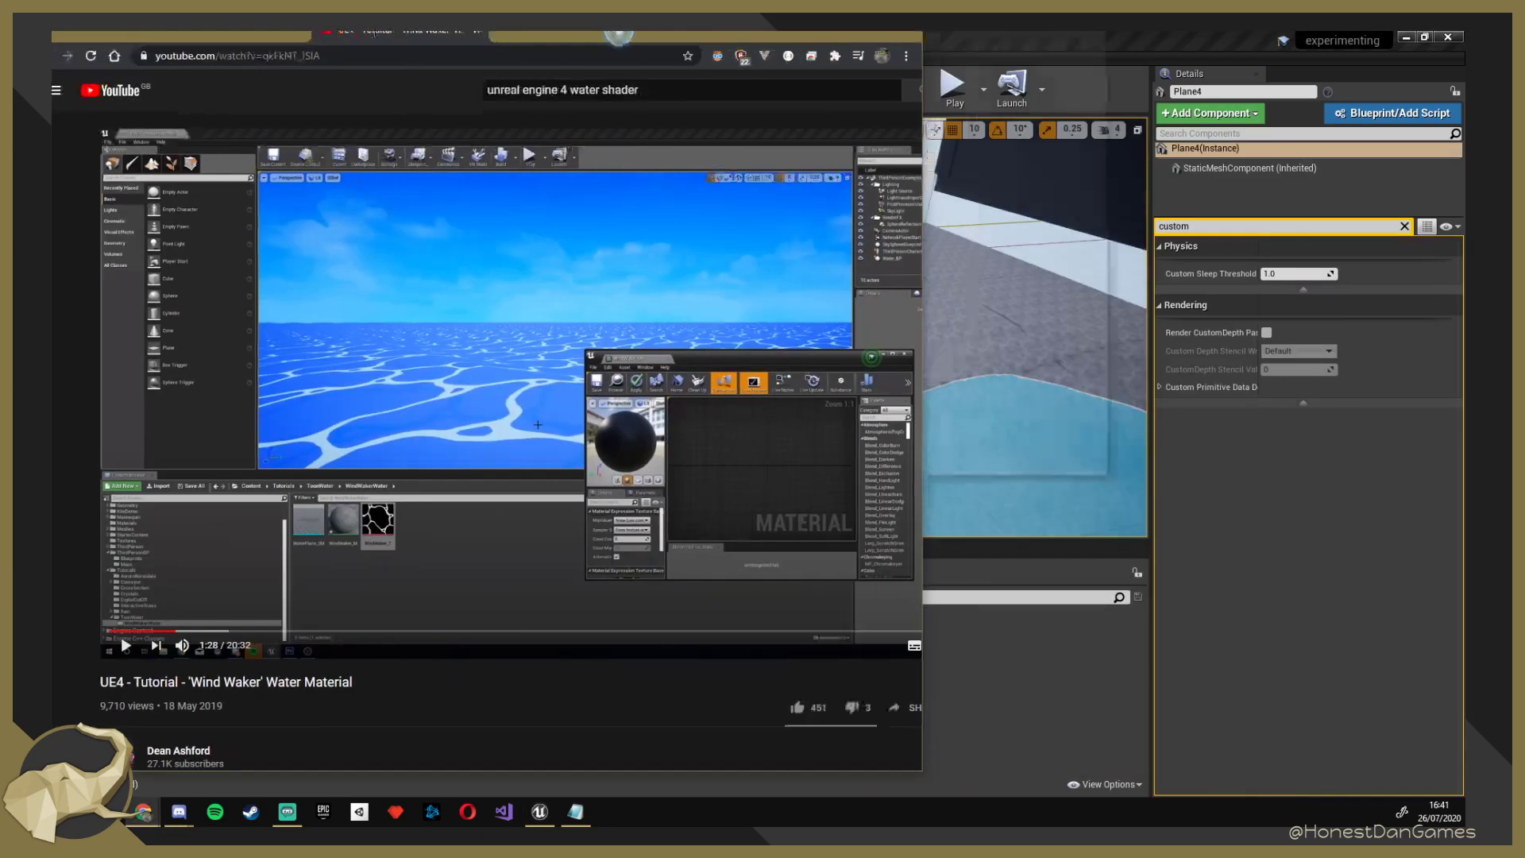
{"action": "left_click_drag", "start_coordinate": [500, 66], "coordinate": [1458, 238]}
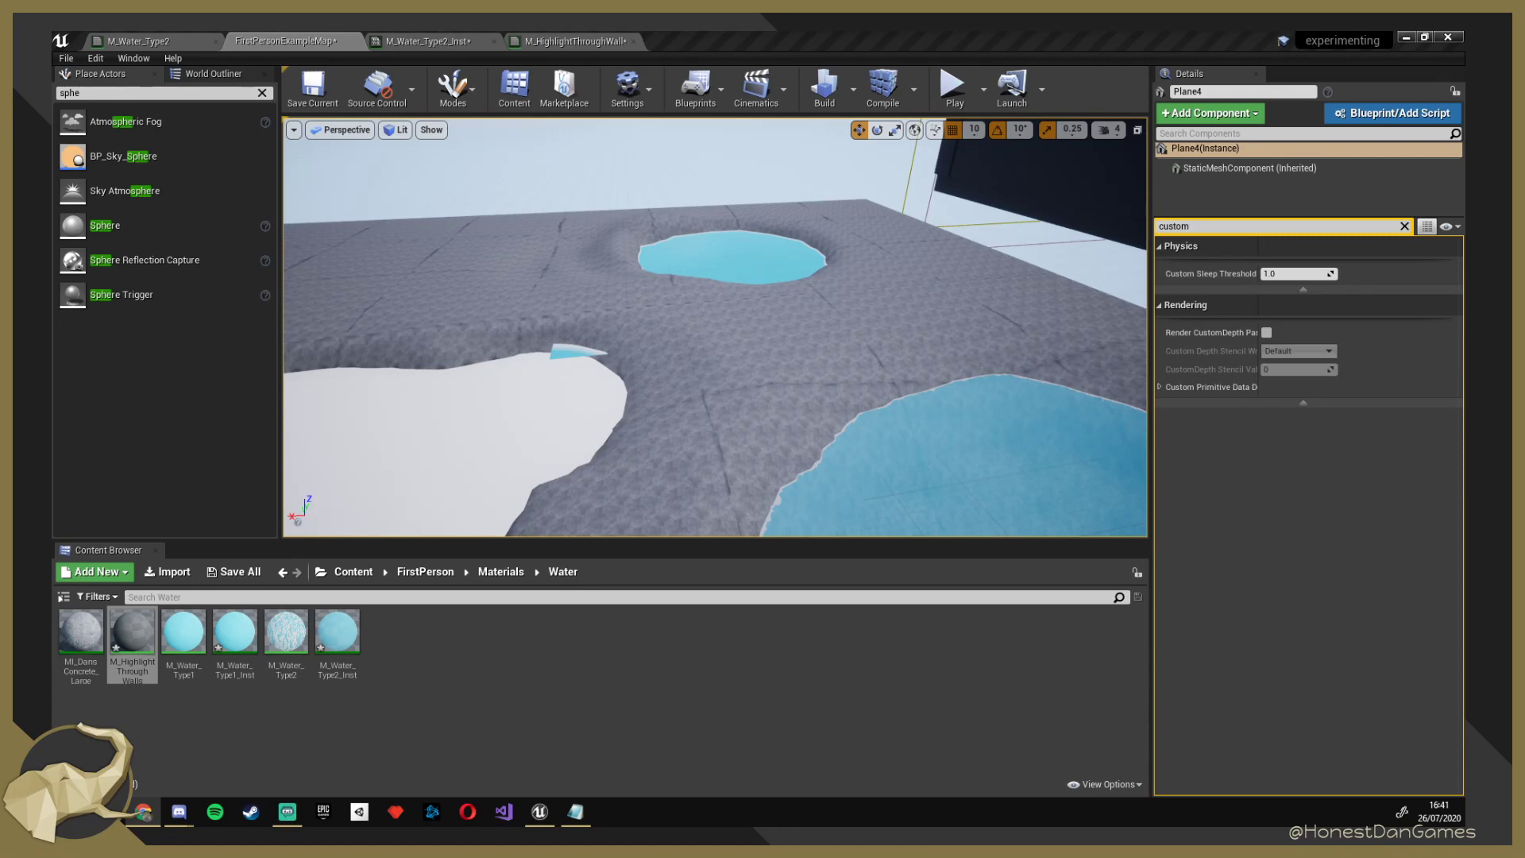
Examine the large pond's water from low and high viewpoints, including the spheres in it and the shallow edges.
{"action": "right_click_drag", "start_coordinate": [826, 284], "coordinate": [493, 246]}
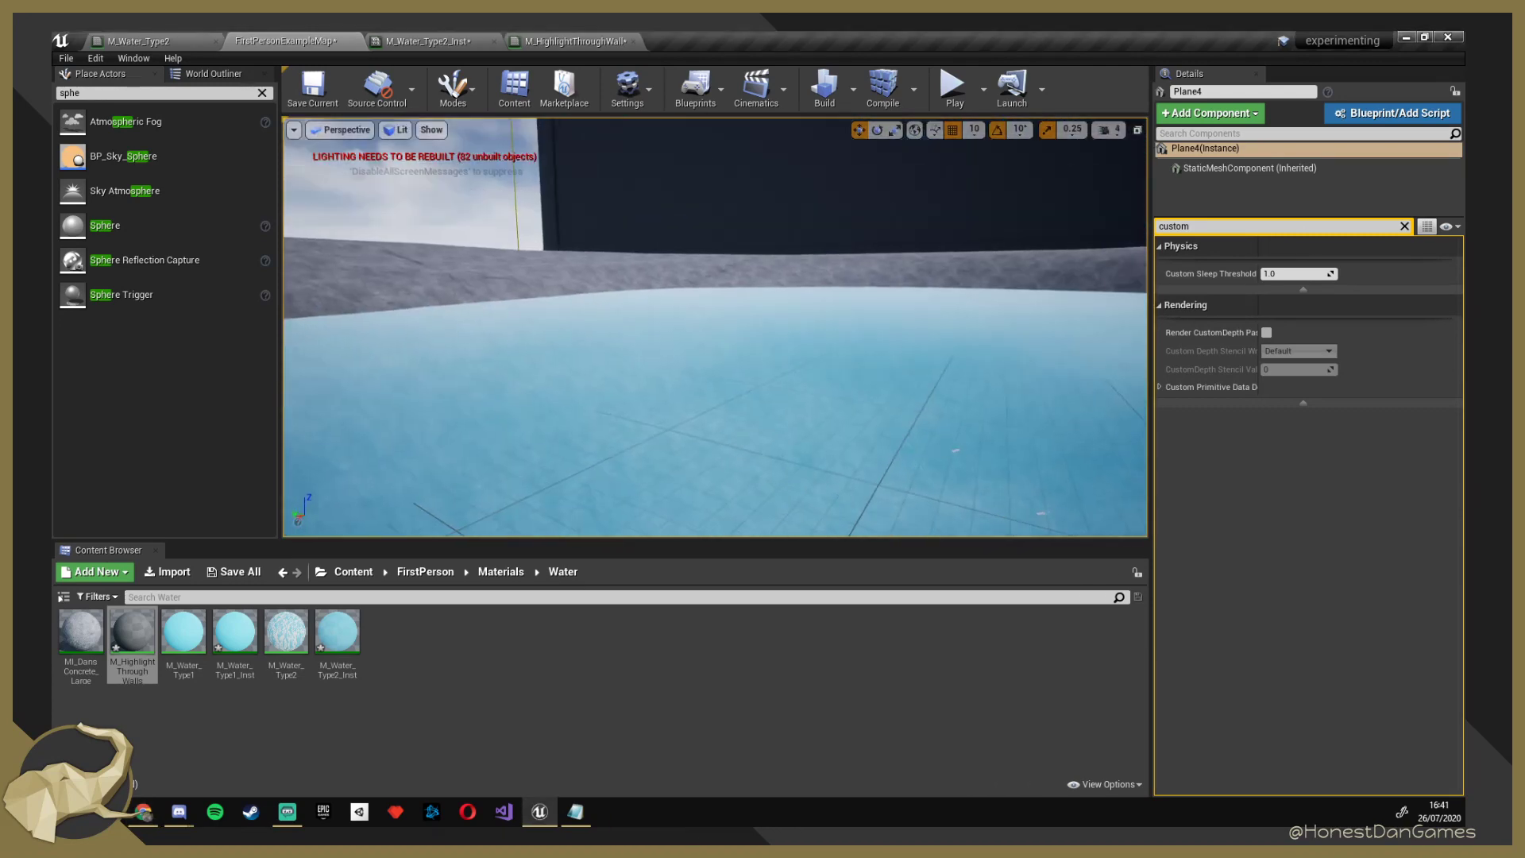
{"action": "mouse_move", "coordinate": [1042, 366]}
{"action": "right_mouse_down"}
{"action": "mouse_move", "coordinate": [1043, 389]}
{"action": "mouse_move", "coordinate": [1042, 350]}
{"action": "mouse_move", "coordinate": [1043, 376]}
{"action": "right_mouse_up"}
{"action": "right_click_drag", "start_coordinate": [556, 350], "coordinate": [497, 422]}
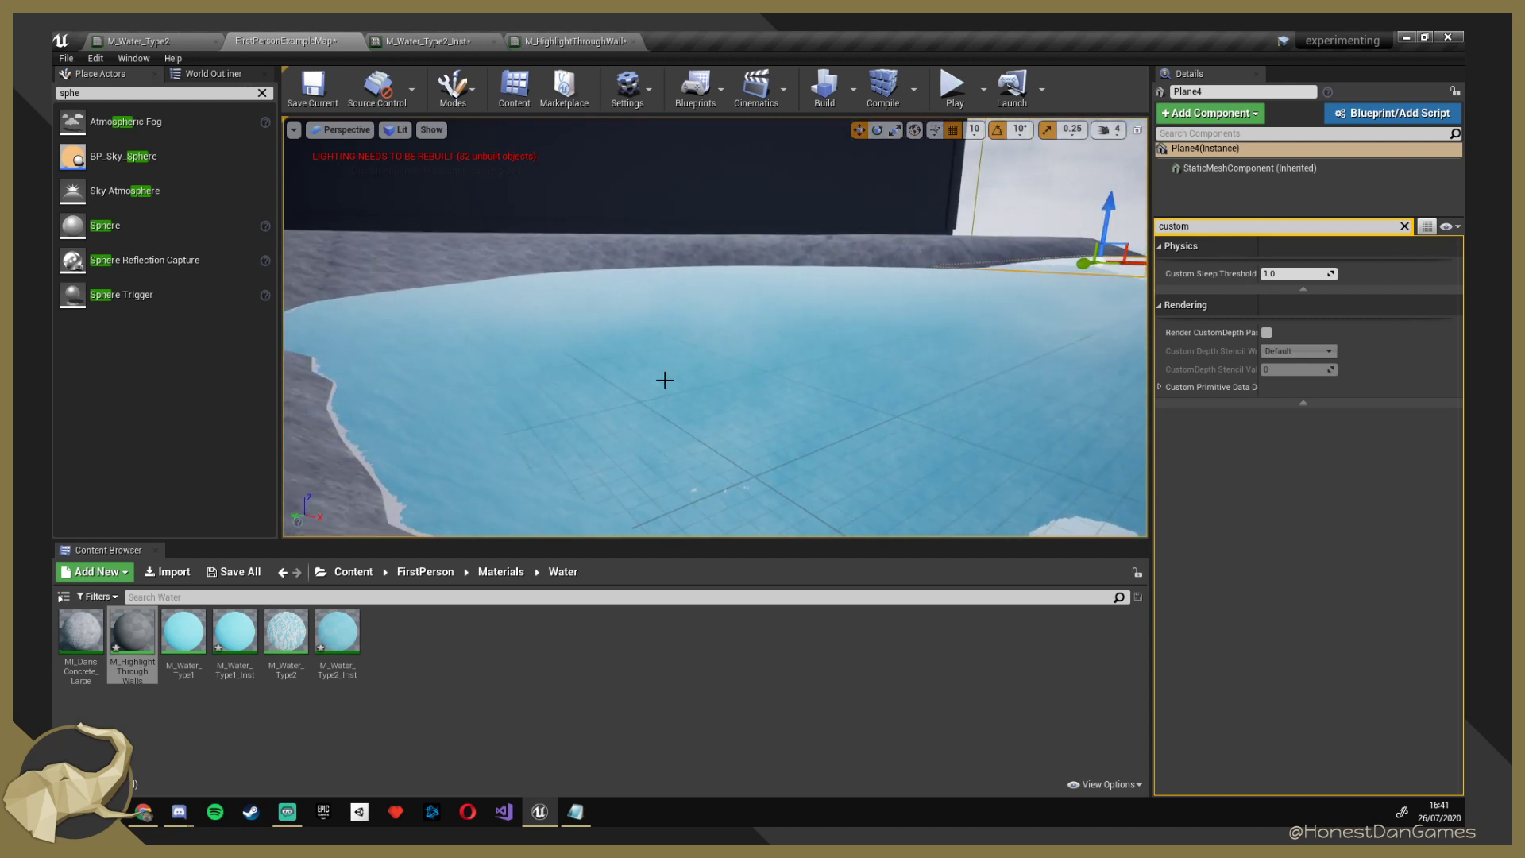
{"action": "right_click_drag", "start_coordinate": [956, 224], "coordinate": [1007, 111]}
{"action": "right_click_drag", "start_coordinate": [1078, 365], "coordinate": [1011, 321]}
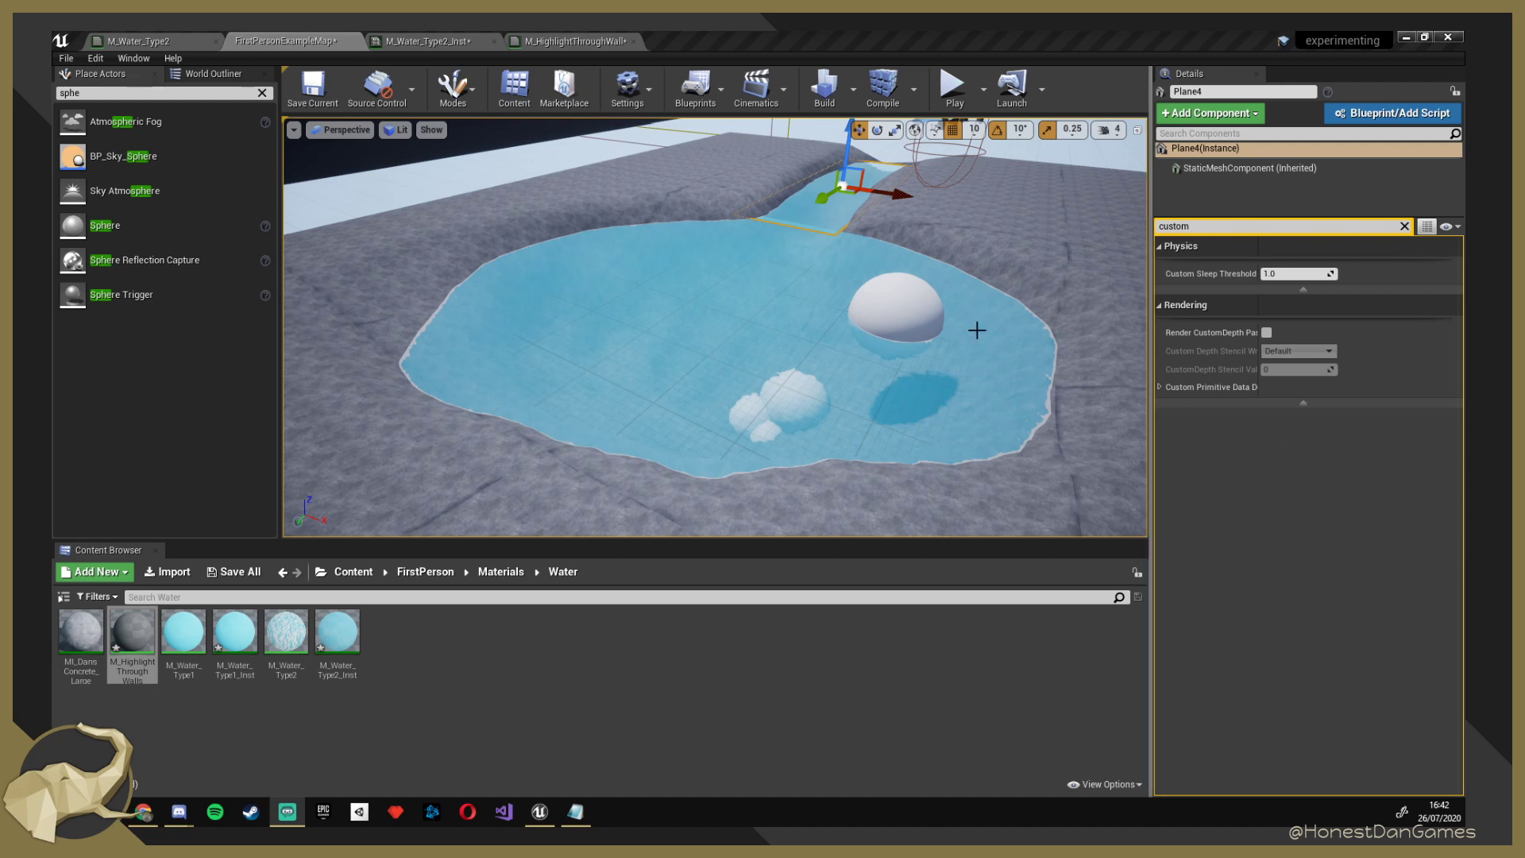
{"action": "right_click_drag", "start_coordinate": [977, 331], "coordinate": [1144, 254]}
{"action": "right_click_drag", "start_coordinate": [747, 172], "coordinate": [691, 177]}
{"action": "right_click_drag", "start_coordinate": [1020, 330], "coordinate": [933, 329]}
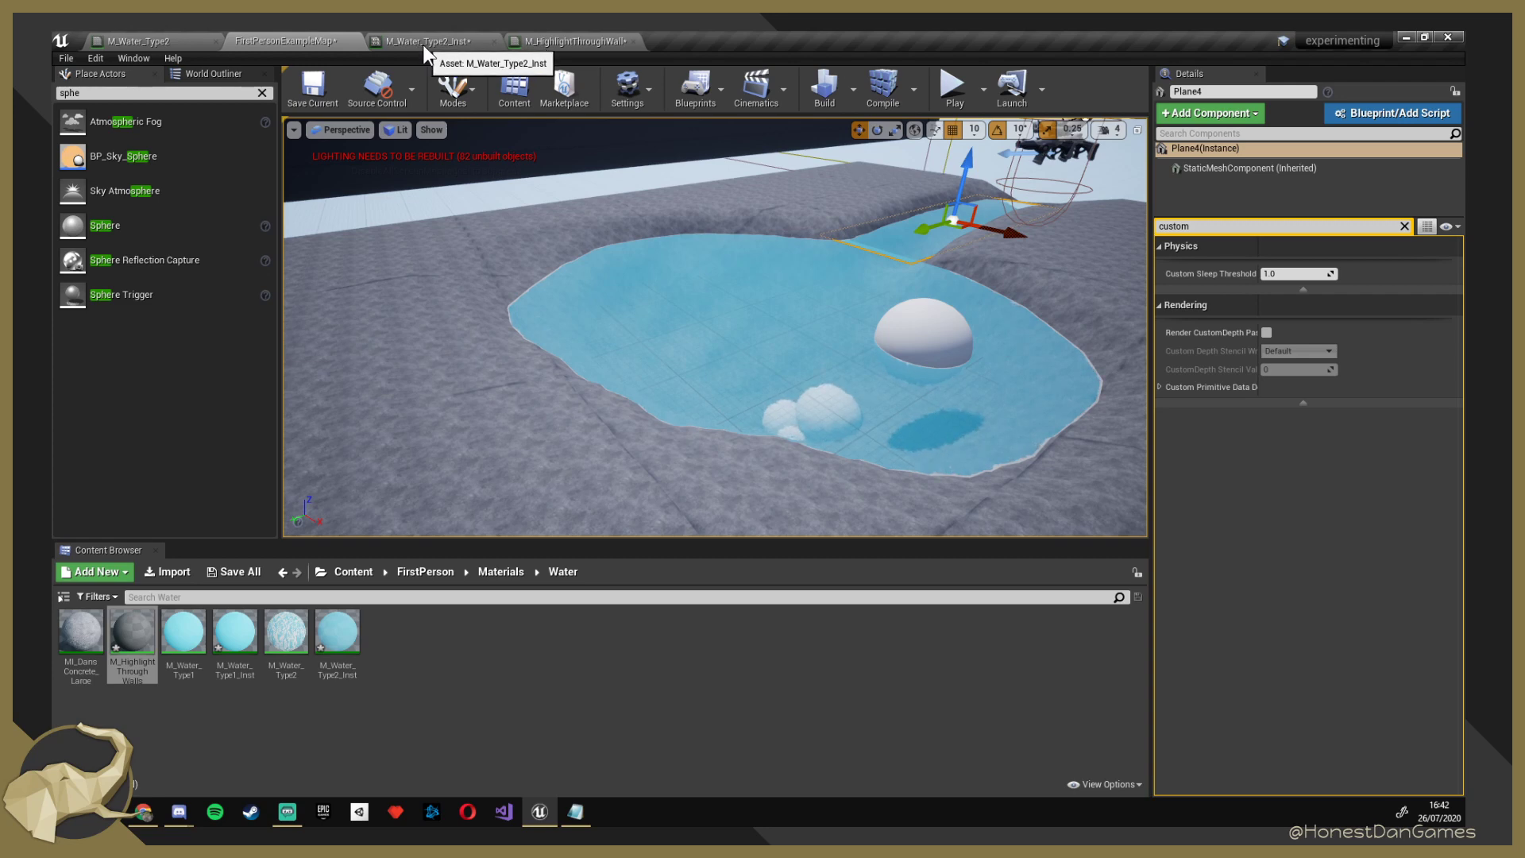
Return to the row of textured cubes and examine the sandy cube from near and far.
{"action": "right_click_drag", "start_coordinate": [476, 262], "coordinate": [513, 231]}
{"action": "right_click_drag", "start_coordinate": [999, 168], "coordinate": [555, 206]}
{"action": "right_click_drag", "start_coordinate": [763, 198], "coordinate": [727, 203]}
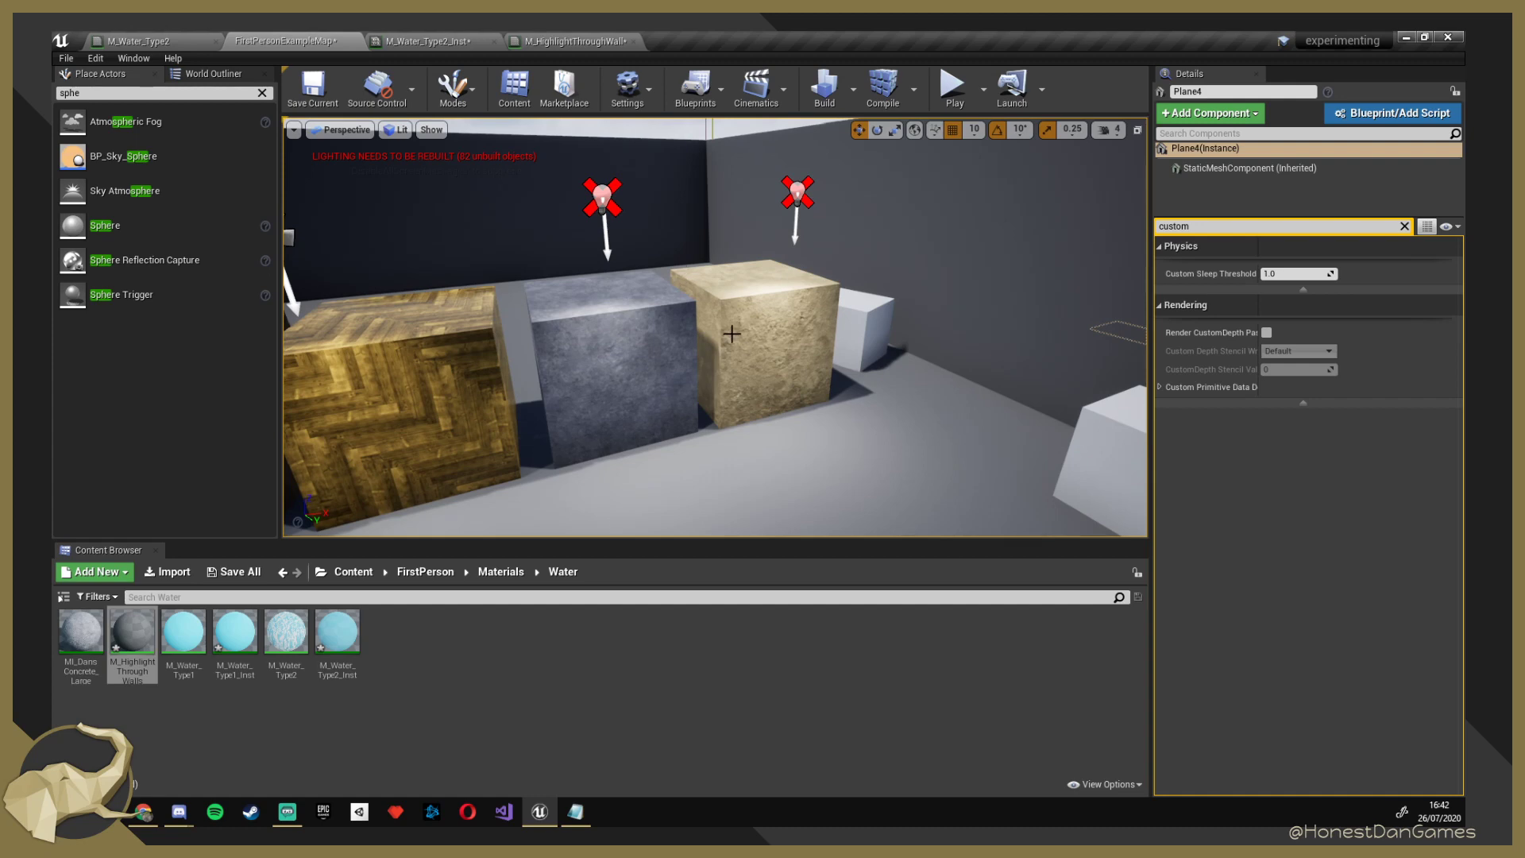
{"action": "scroll", "coordinate": [742, 332], "scroll_direction": "up", "scroll_amount": 6}
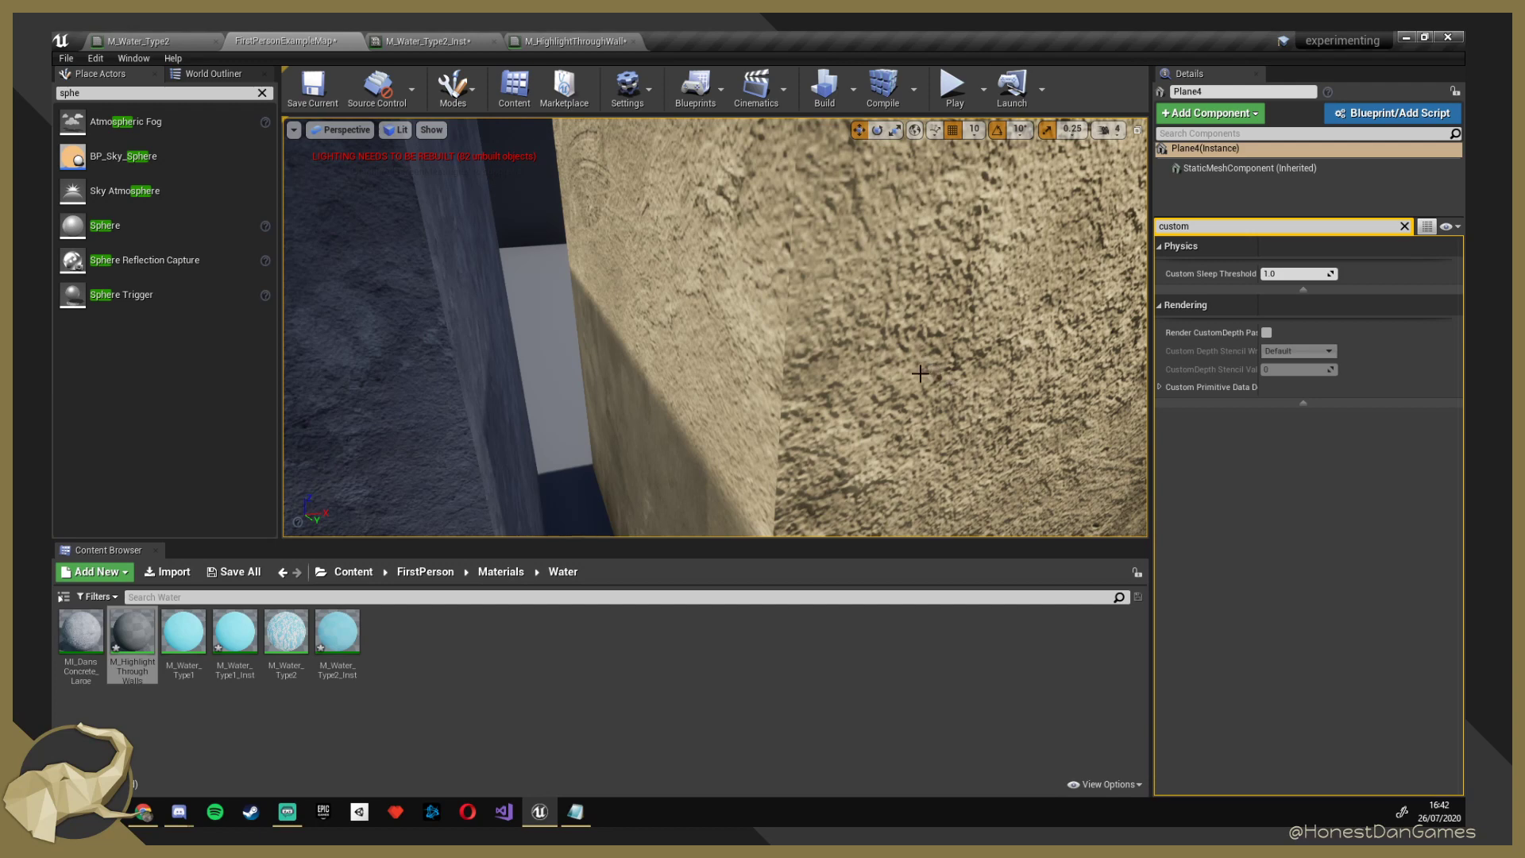
{"action": "scroll", "coordinate": [914, 280], "scroll_direction": "down", "scroll_amount": 5}
{"action": "scroll", "coordinate": [865, 325], "scroll_direction": "up", "scroll_amount": 4}
{"action": "scroll", "coordinate": [976, 354], "scroll_direction": "down", "scroll_amount": 5}
Examine the front faces of the dark concrete and sandy cubes and the gap between them.
{"action": "right_click_drag", "start_coordinate": [870, 343], "coordinate": [833, 373]}
{"action": "key", "text": "d"}
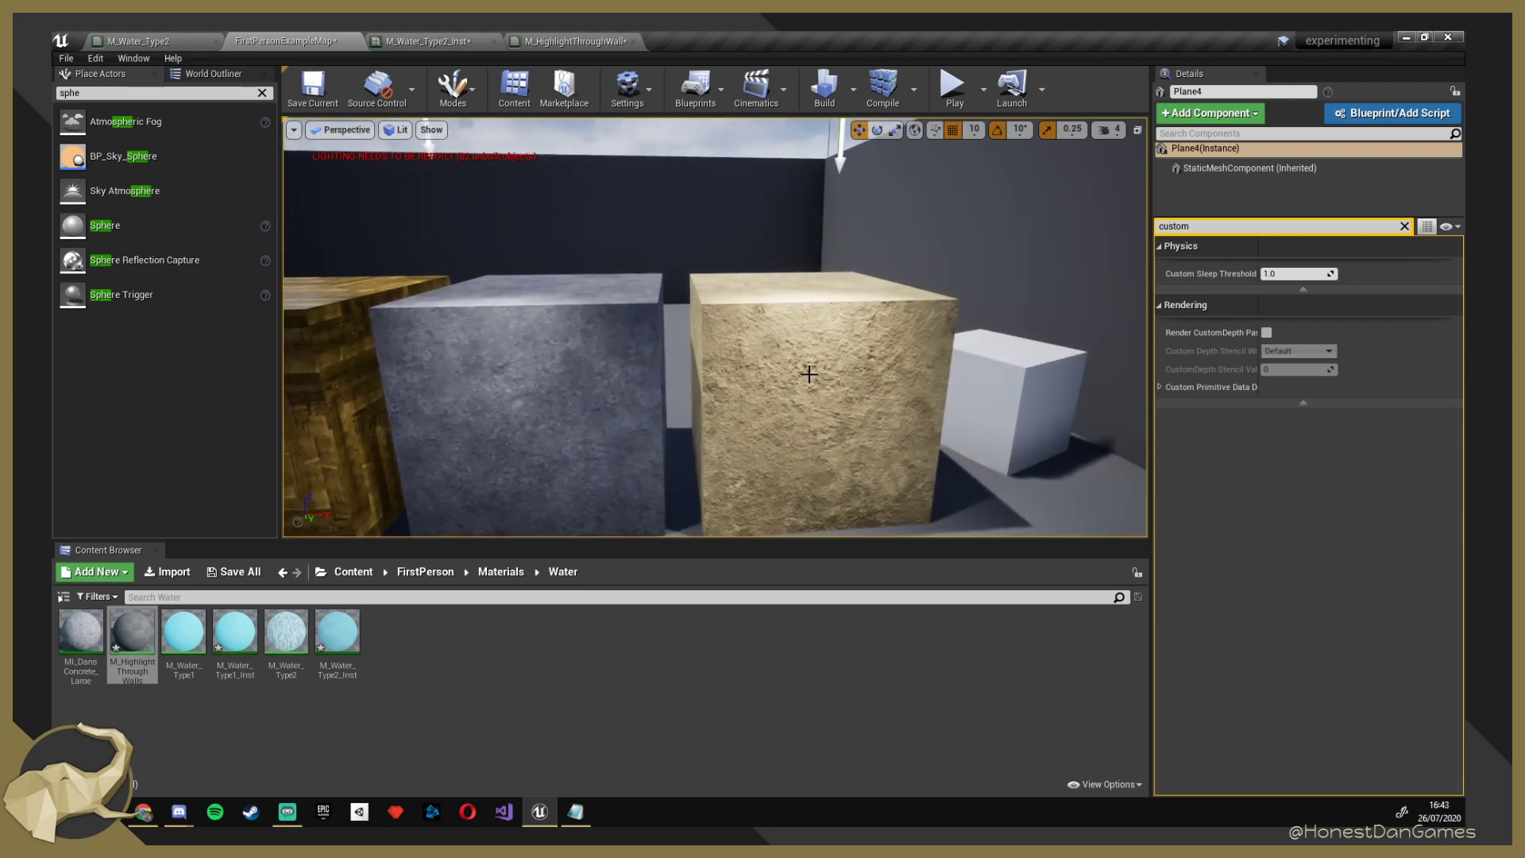
{"action": "scroll", "coordinate": [809, 374], "scroll_direction": "up", "scroll_amount": 5}
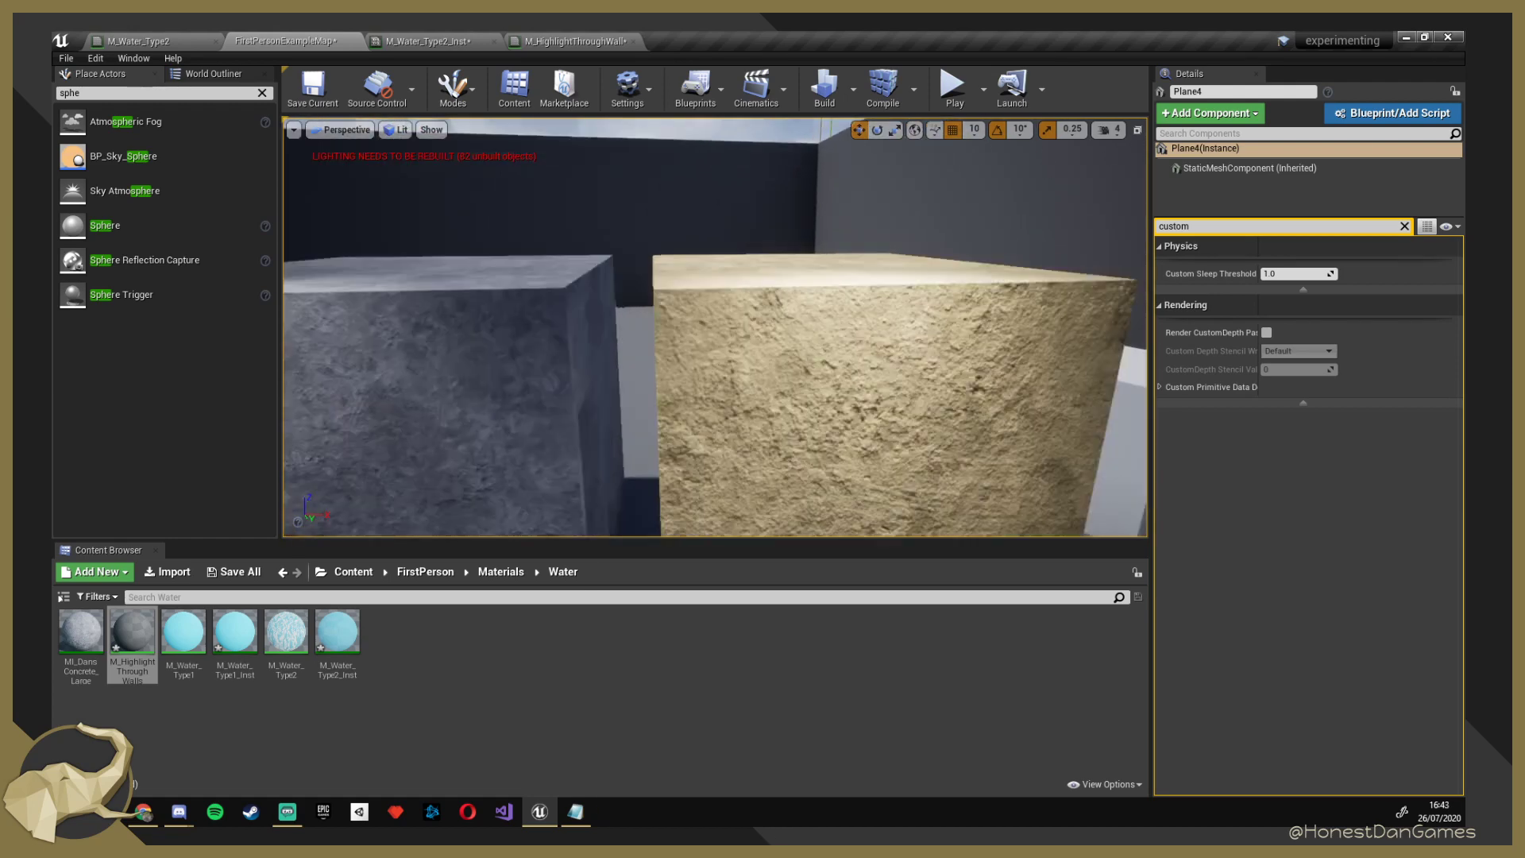
{"action": "key", "text": "w"}
{"action": "mouse_move", "coordinate": [810, 374]}
{"action": "right_mouse_down"}
{"action": "mouse_move", "coordinate": [802, 397]}
{"action": "mouse_move", "coordinate": [889, 365]}
{"action": "mouse_move", "coordinate": [1024, 358]}
{"action": "mouse_move", "coordinate": [1057, 381]}
{"action": "mouse_move", "coordinate": [1099, 377]}
{"action": "mouse_move", "coordinate": [1131, 325]}
{"action": "mouse_move", "coordinate": [1139, 358]}
{"action": "mouse_move", "coordinate": [810, 397]}
{"action": "right_mouse_up"}
{"action": "key", "text": "w"}
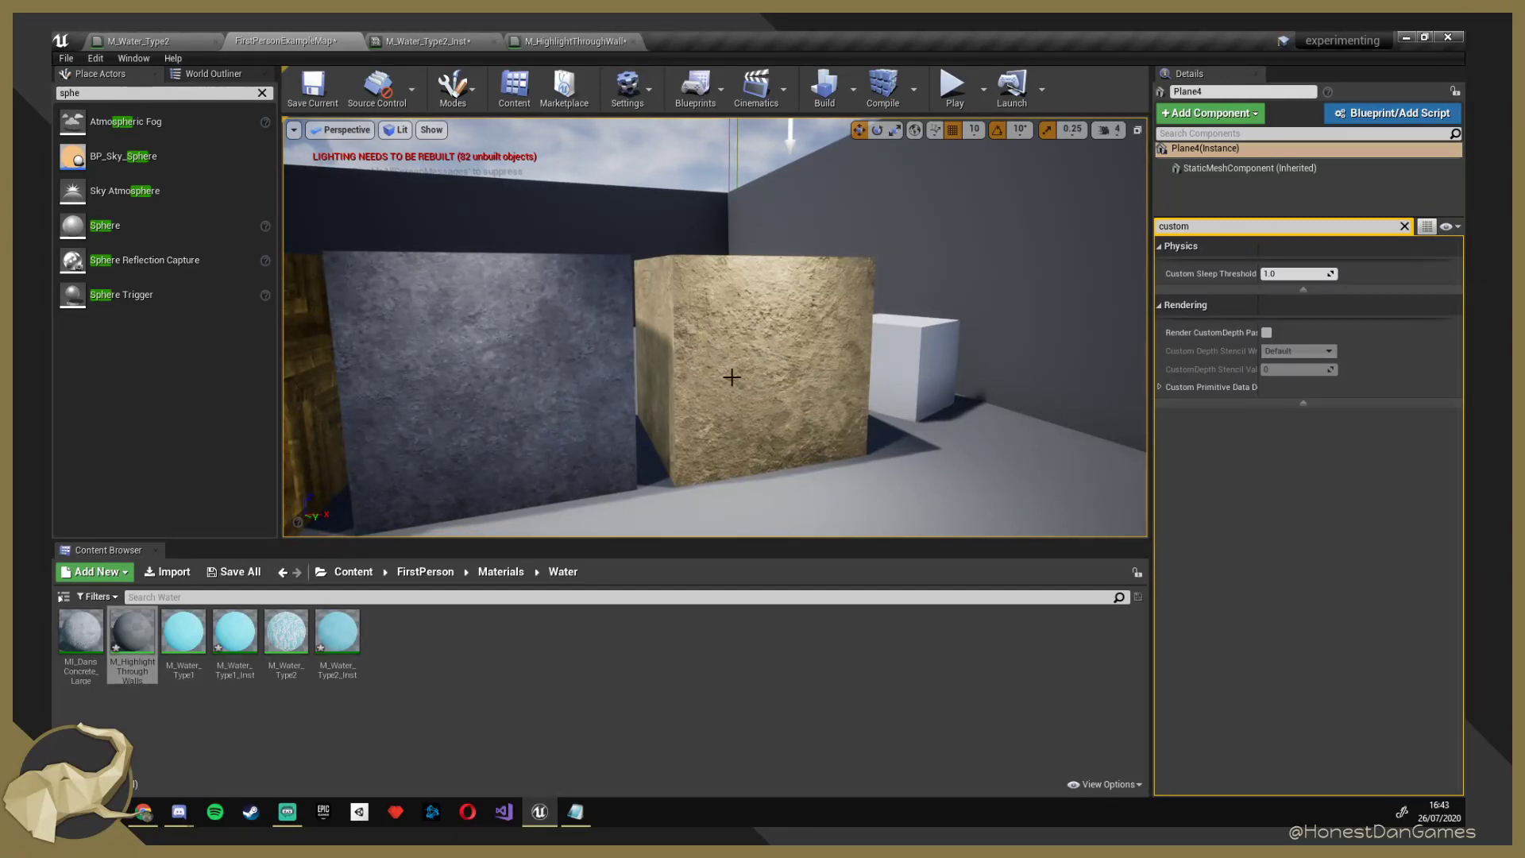
Select the white sphere hidden behind the sandy cube and examine its position from the front of the row.
{"action": "right_click_drag", "start_coordinate": [731, 377], "coordinate": [1088, 405]}
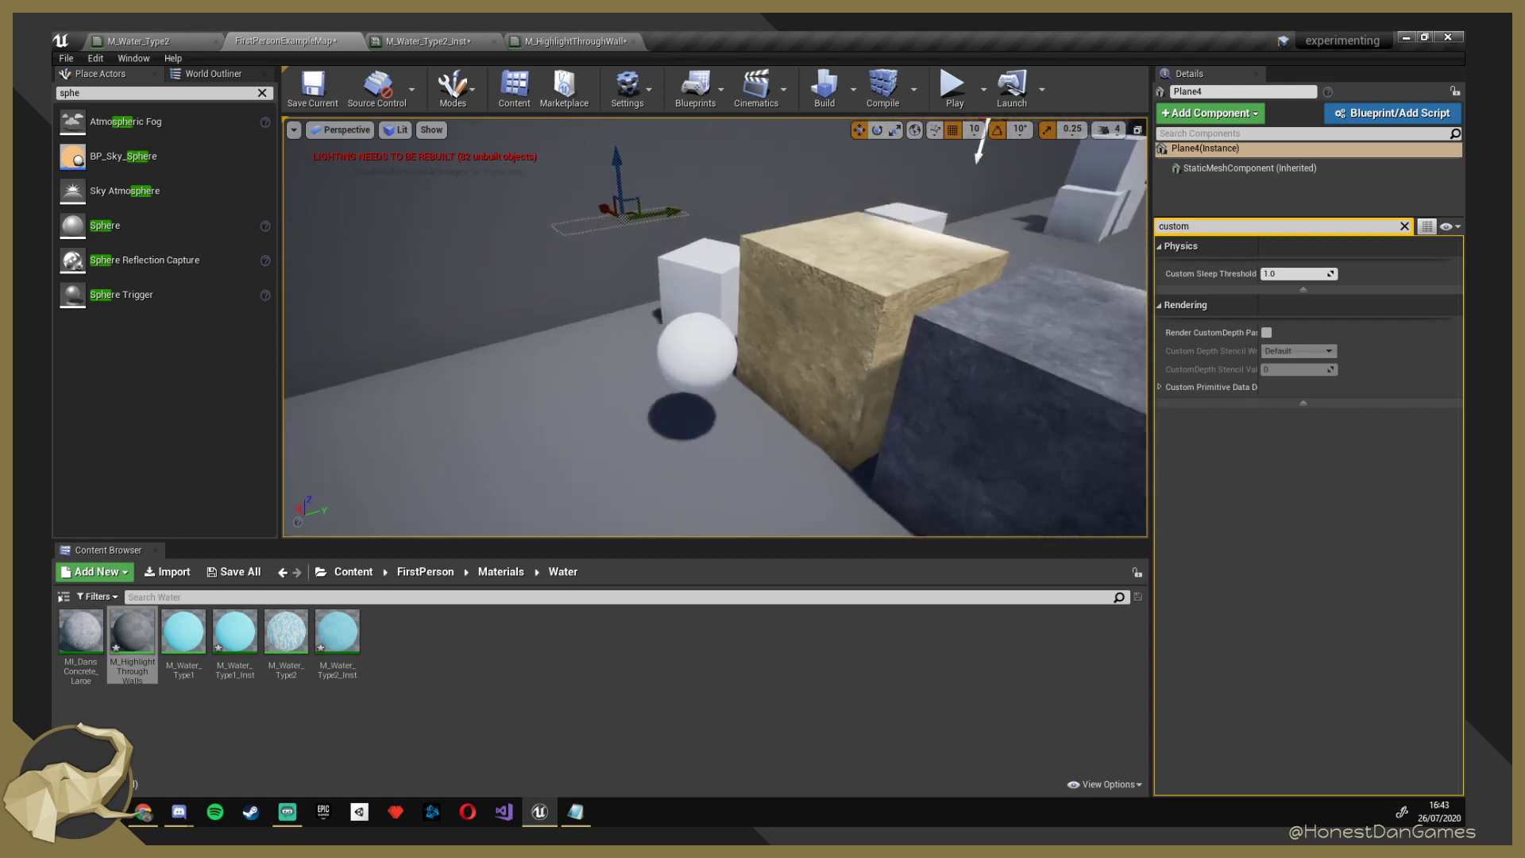
{"action": "right_click_drag", "start_coordinate": [528, 310], "coordinate": [813, 382]}
{"action": "left_click", "coordinate": [707, 352]}
{"action": "right_click_drag", "start_coordinate": [784, 300], "coordinate": [555, 226]}
{"action": "right_click_drag", "start_coordinate": [675, 340], "coordinate": [779, 211]}
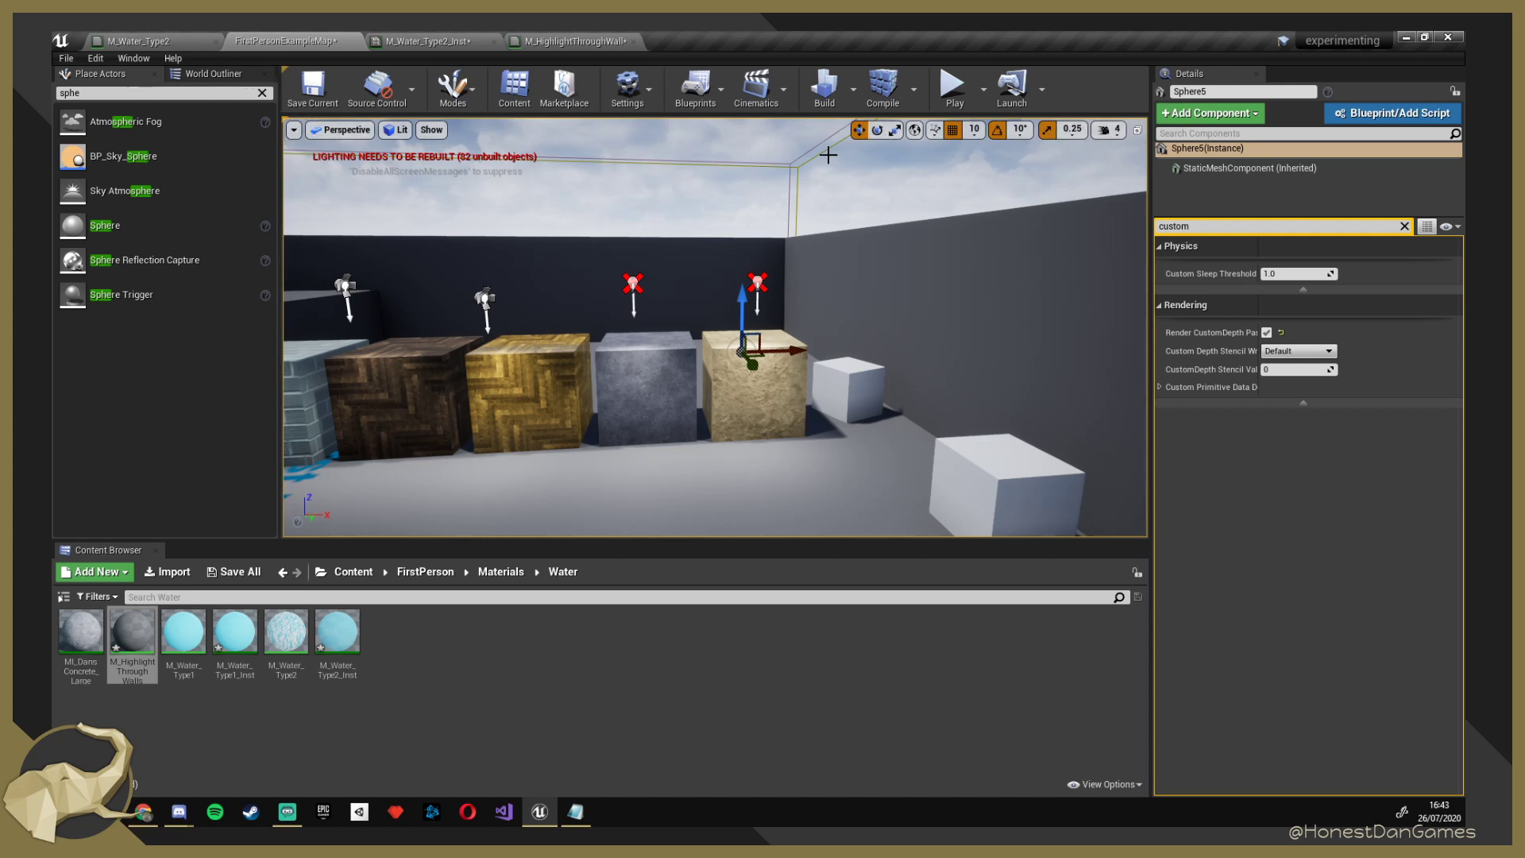
Compare the sandy cube with the dark concrete cube by selecting each of them, ending with the sandy cube.
{"action": "left_click", "coordinate": [717, 385]}
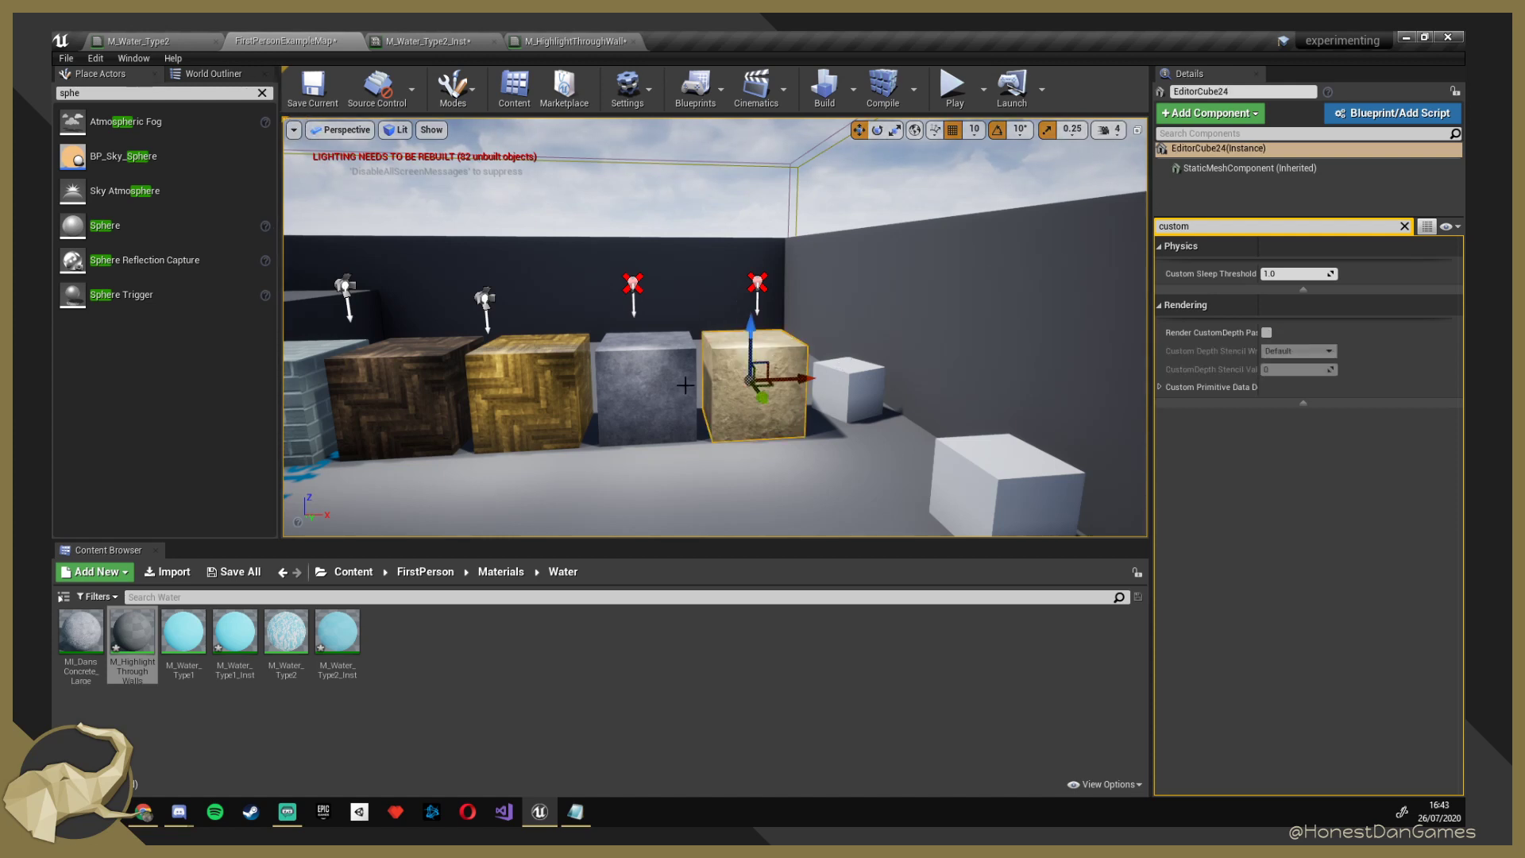
{"action": "left_click", "coordinate": [671, 386]}
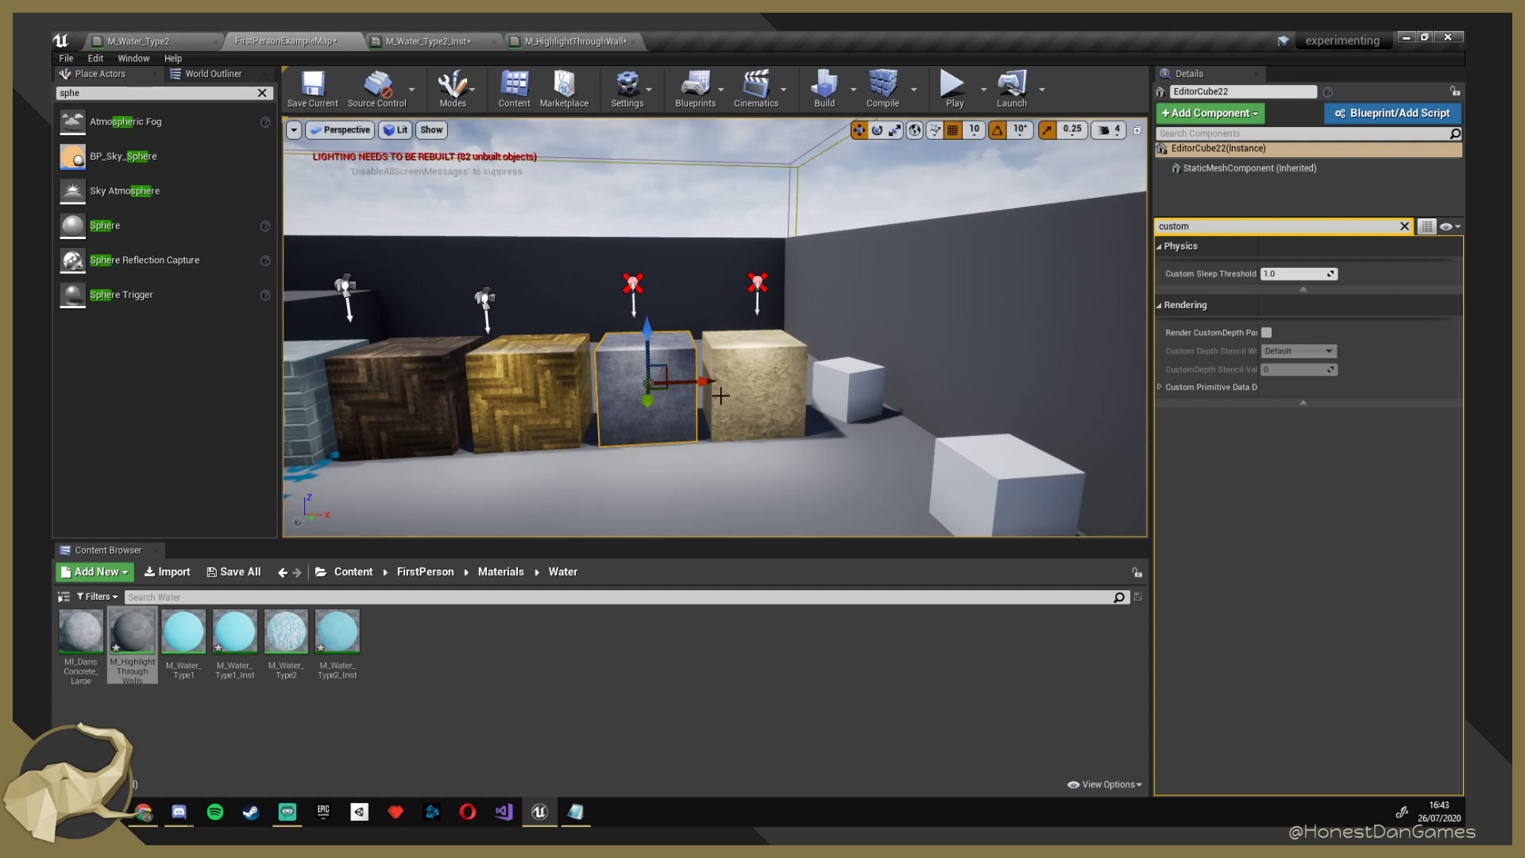
{"action": "right_click_drag", "start_coordinate": [756, 401], "coordinate": [736, 425]}
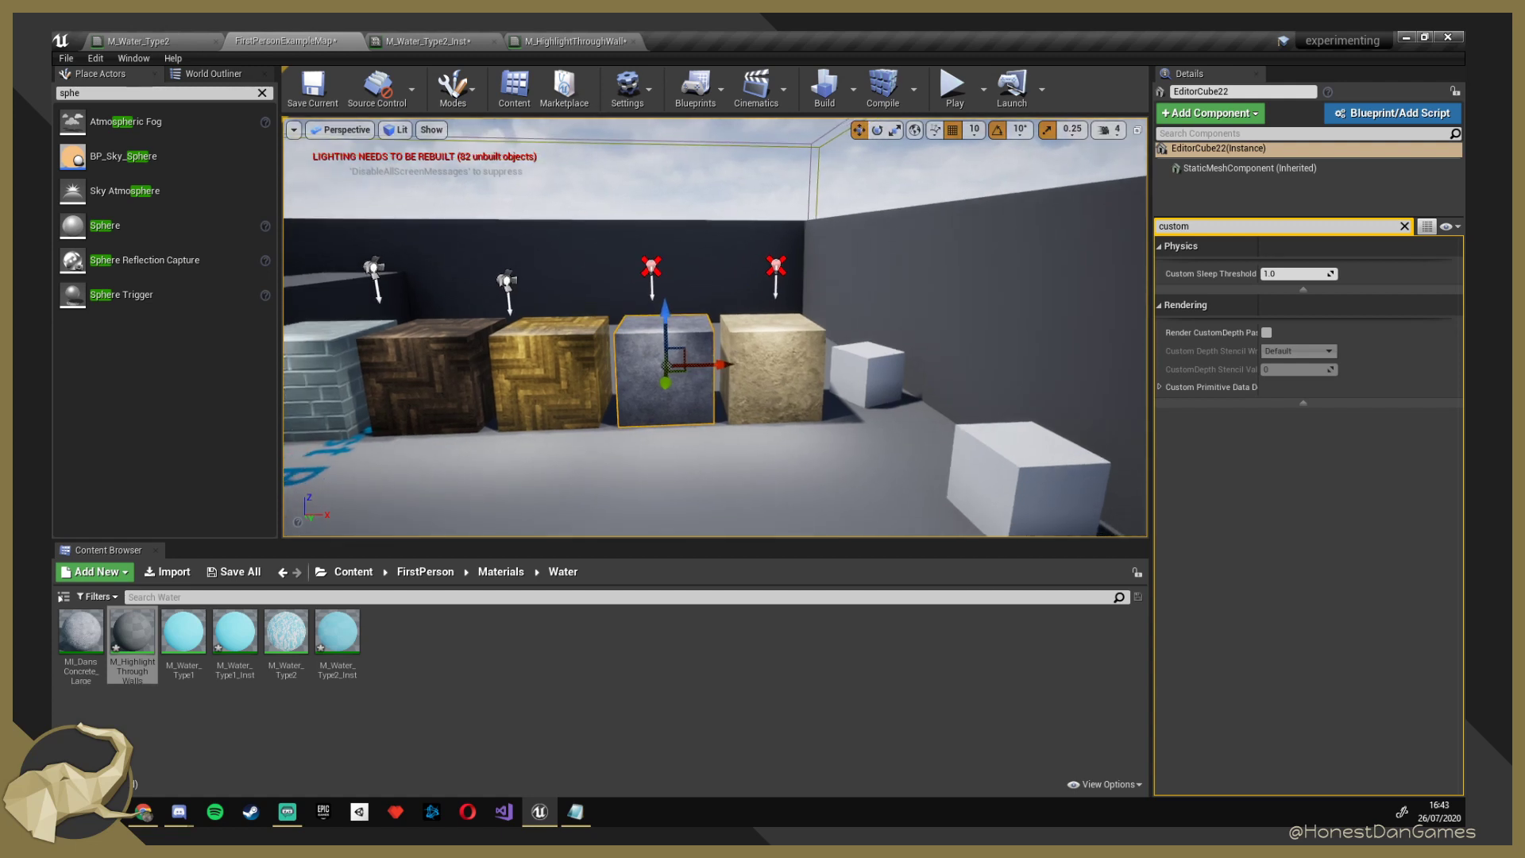
{"action": "scroll", "coordinate": [797, 416], "scroll_direction": "up", "scroll_amount": 5}
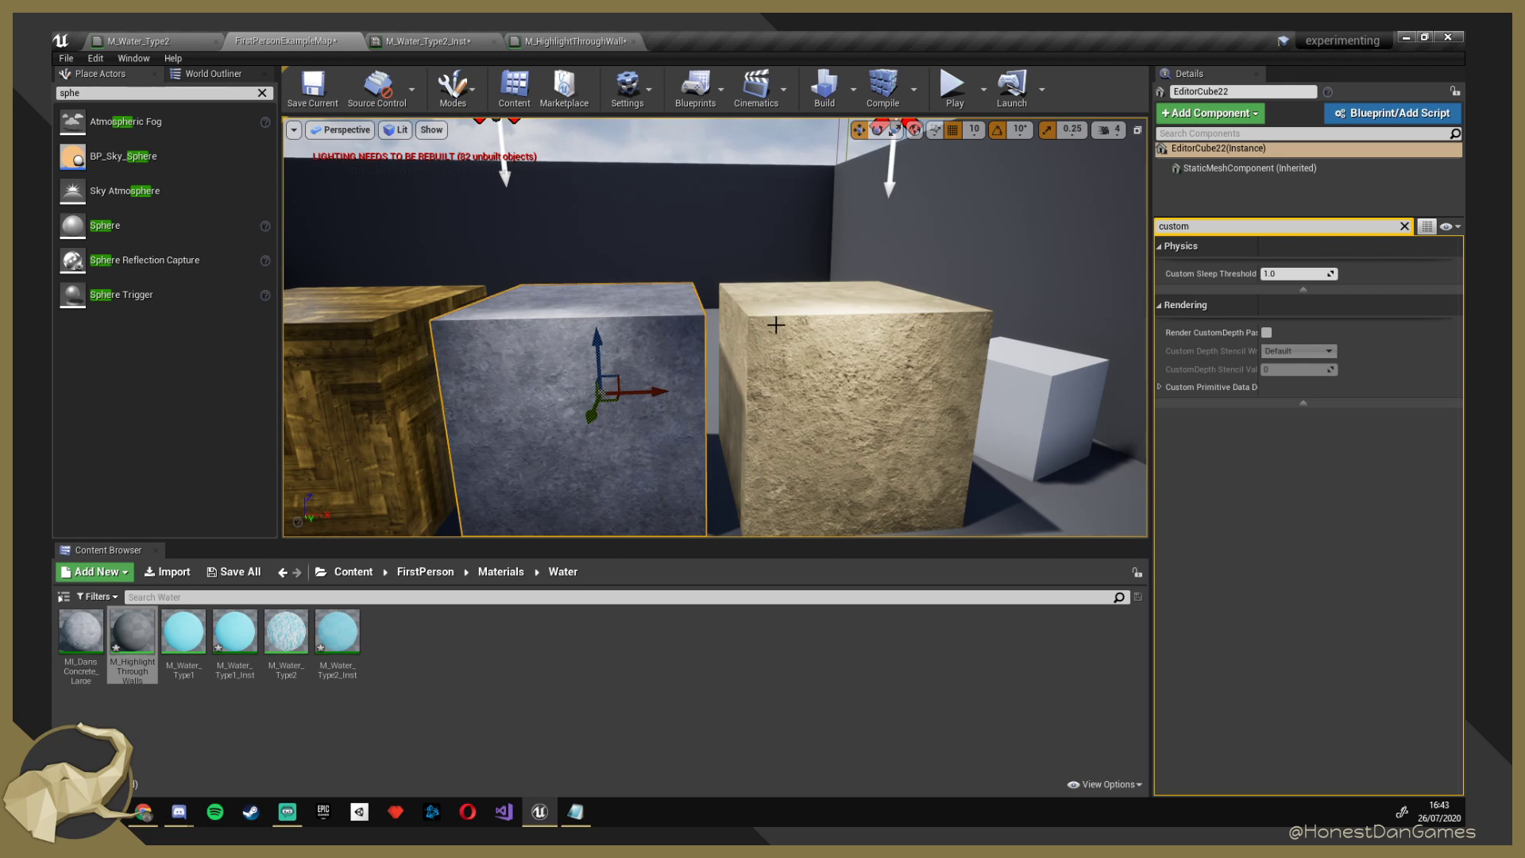
{"action": "left_click", "coordinate": [852, 361]}
{"action": "scroll", "coordinate": [800, 323], "scroll_direction": "down", "scroll_amount": 6}
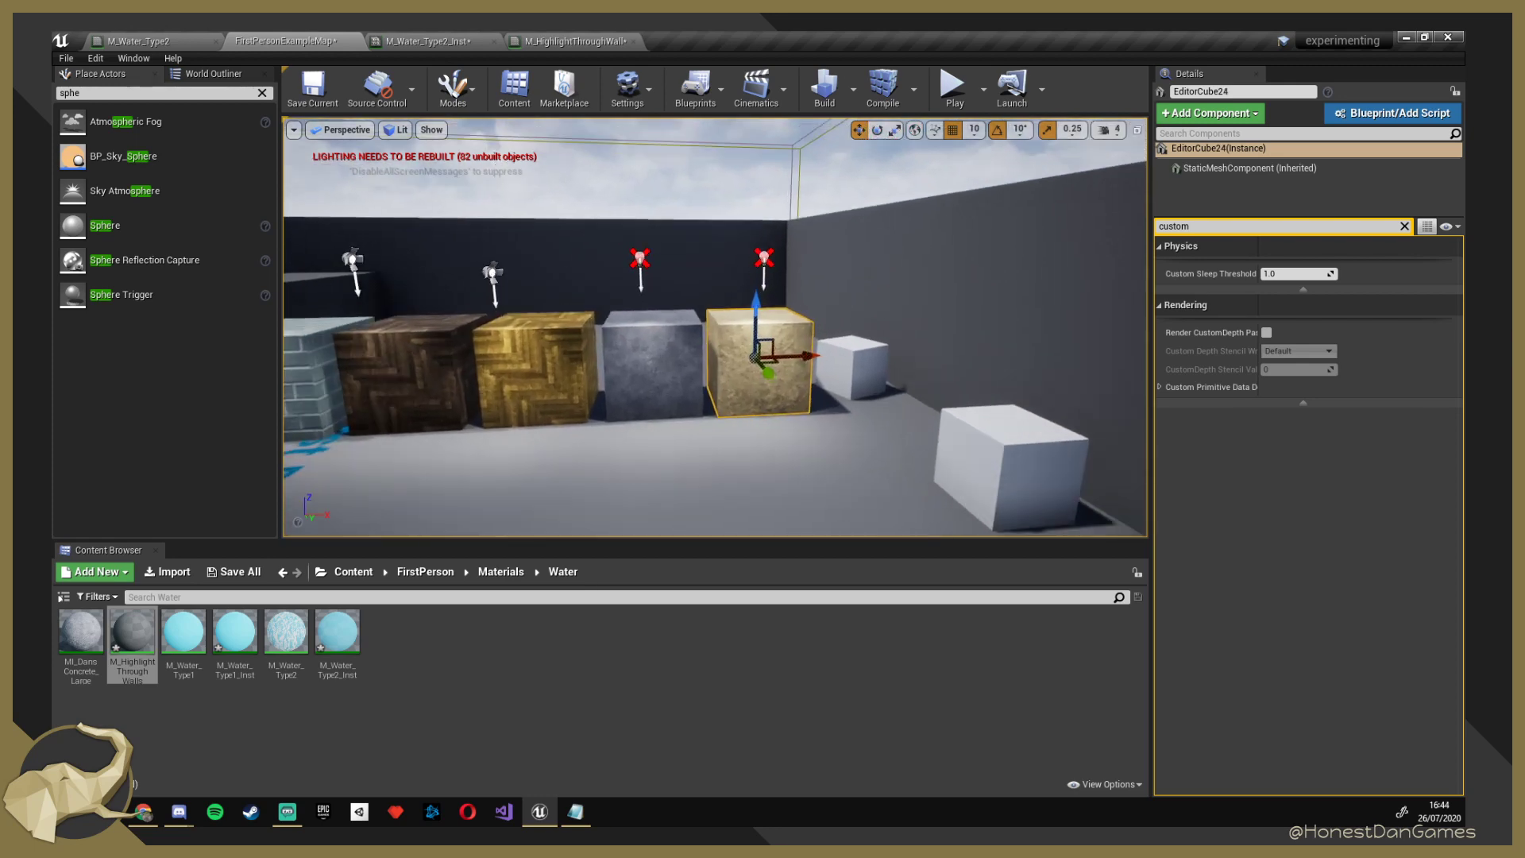
Examine the distance to the selected sandy cube by moving repeatedly towards and away from the row.
{"action": "key", "text": "w"}
{"action": "right_click_drag", "start_coordinate": [800, 409], "coordinate": [816, 416]}
{"action": "key", "text": "s"}
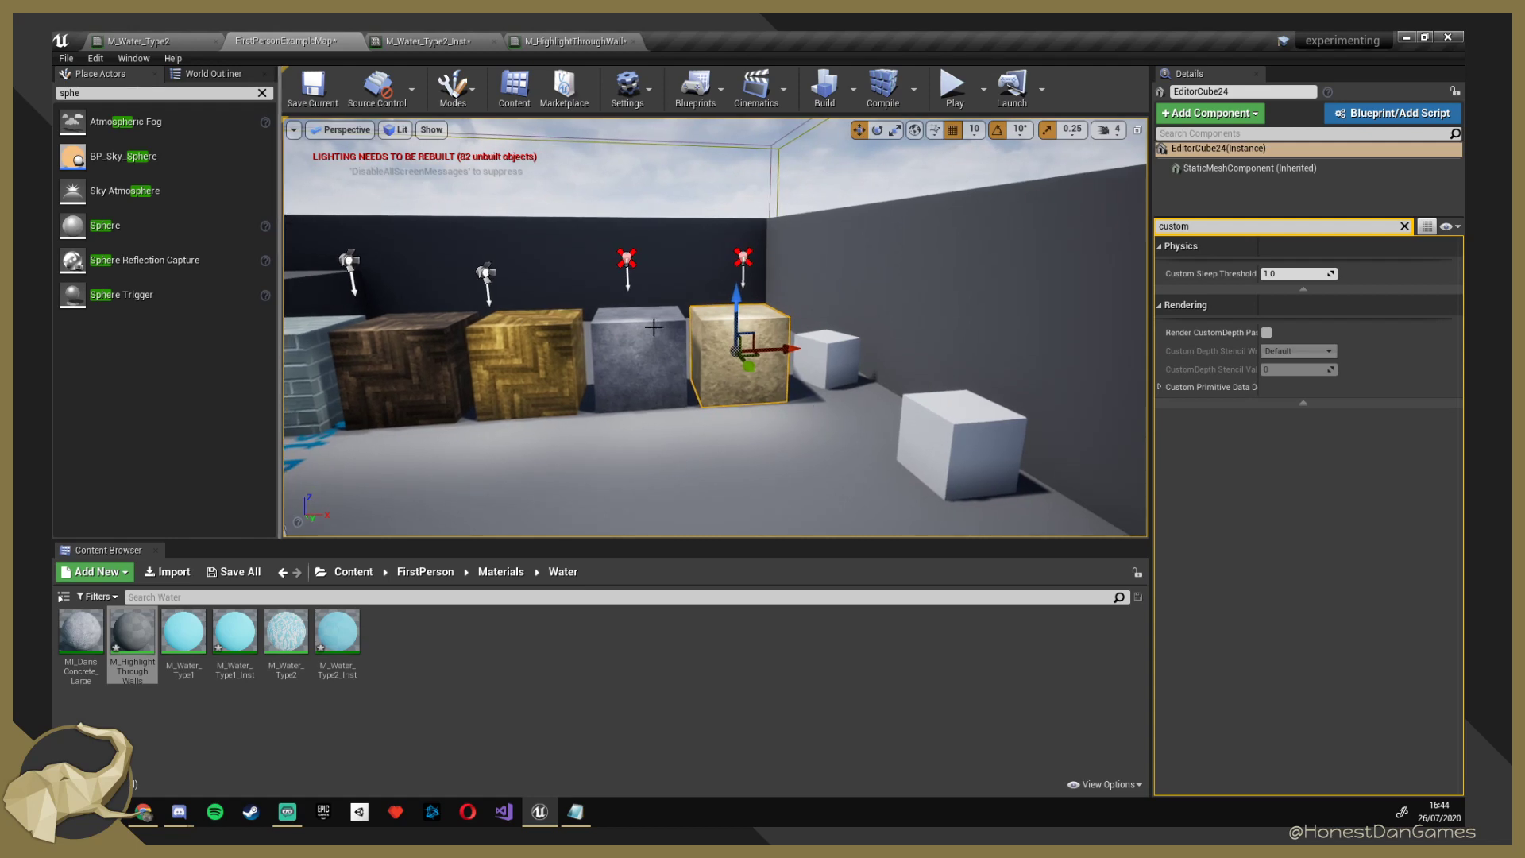
{"action": "key", "text": "w"}
{"action": "right_click_drag", "start_coordinate": [654, 326], "coordinate": [695, 331]}
{"action": "key", "text": "s"}
{"action": "key", "text": "w"}
{"action": "key", "text": "s"}
{"action": "key", "text": "w"}
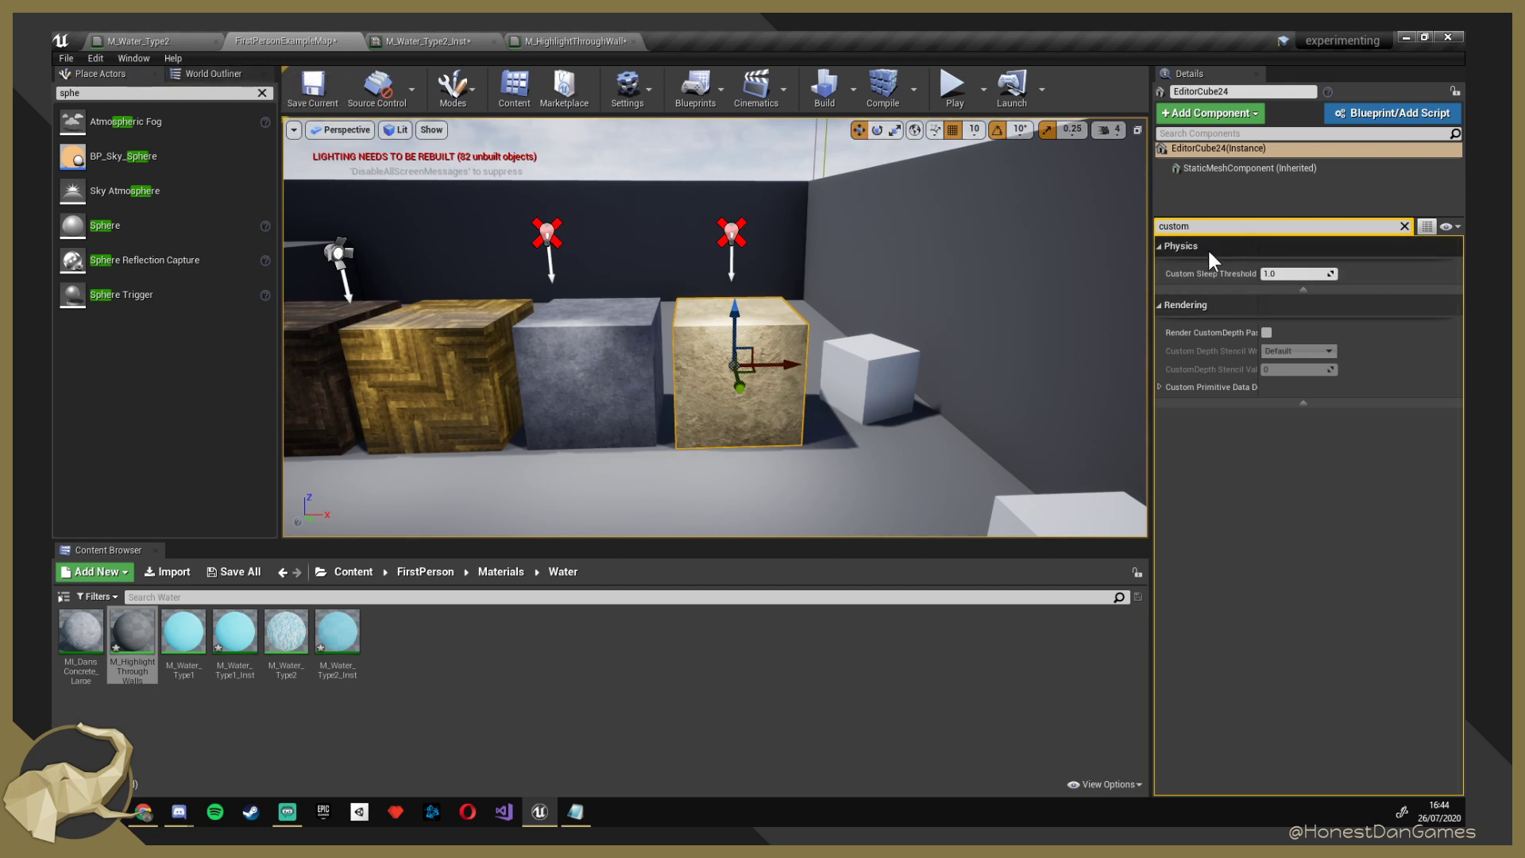
Switch the level viewport to the Custom Depth buffer visualization.
{"action": "left_click", "coordinate": [397, 132]}
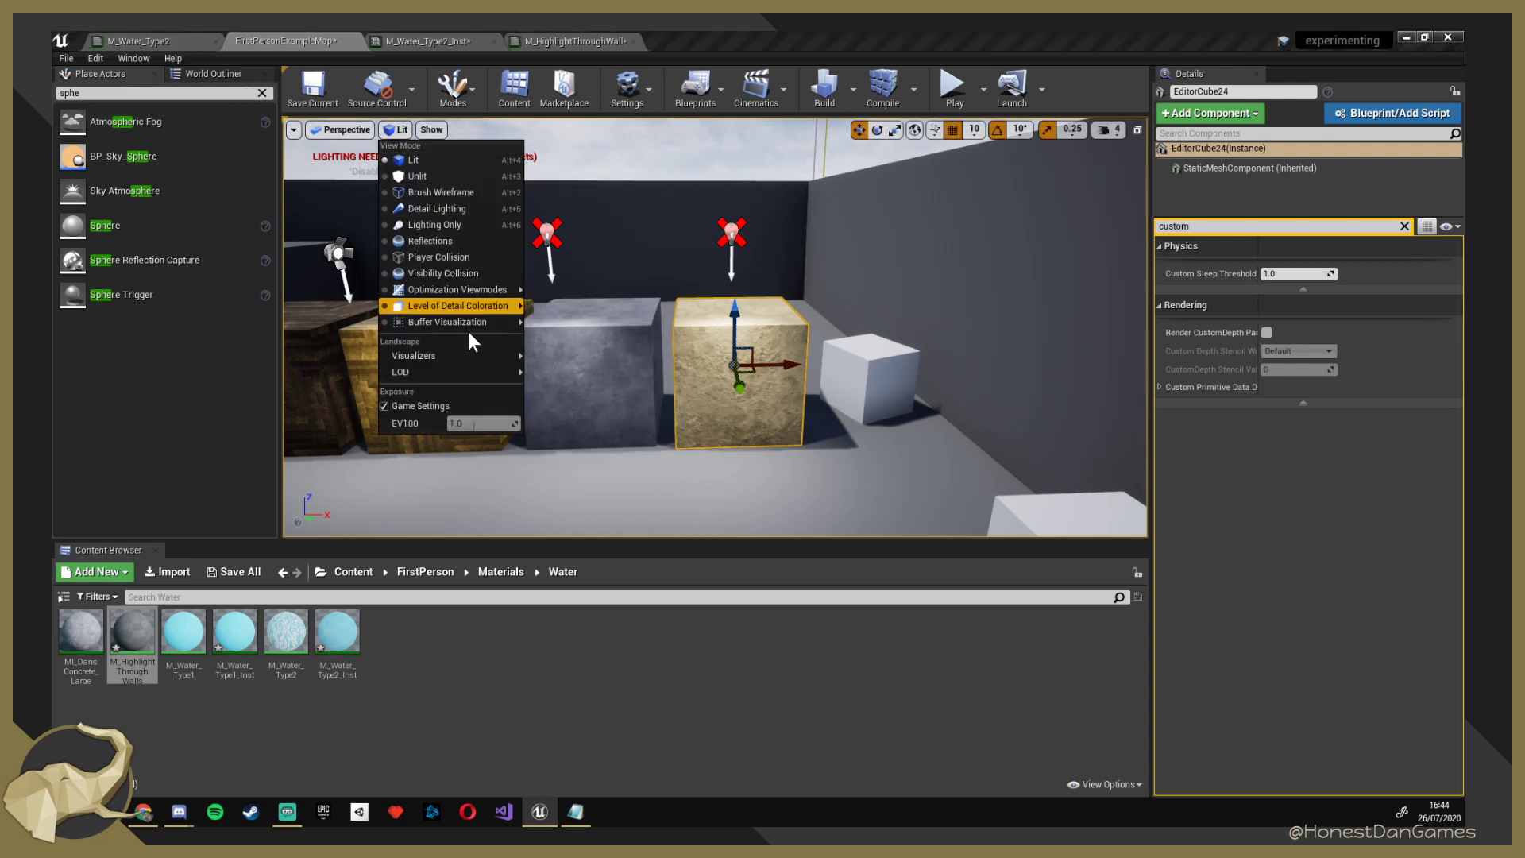
{"action": "mouse_move", "coordinate": [464, 323]}
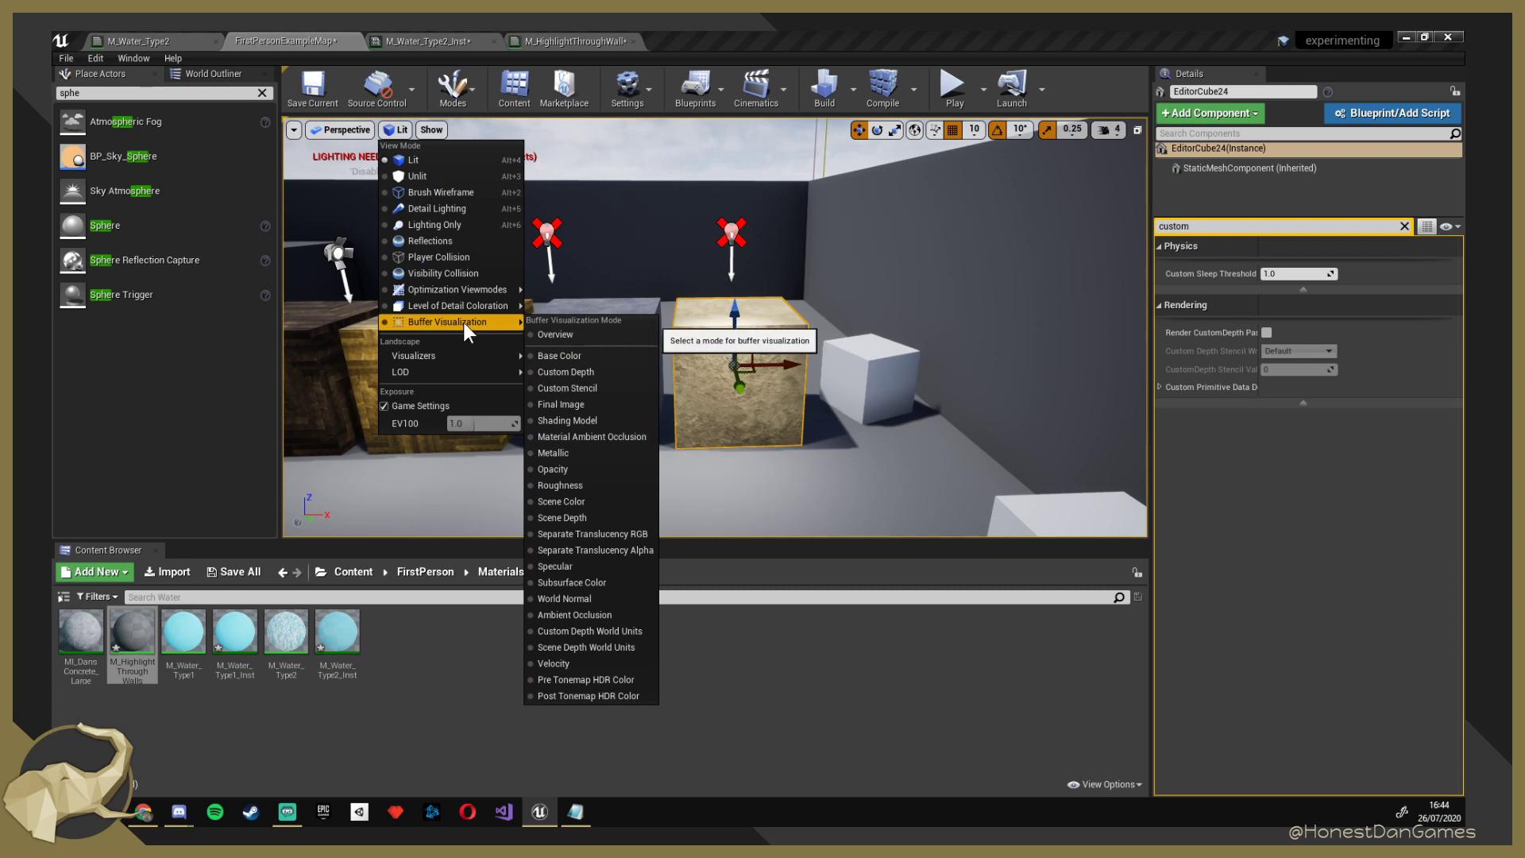
{"action": "left_click", "coordinate": [593, 374]}
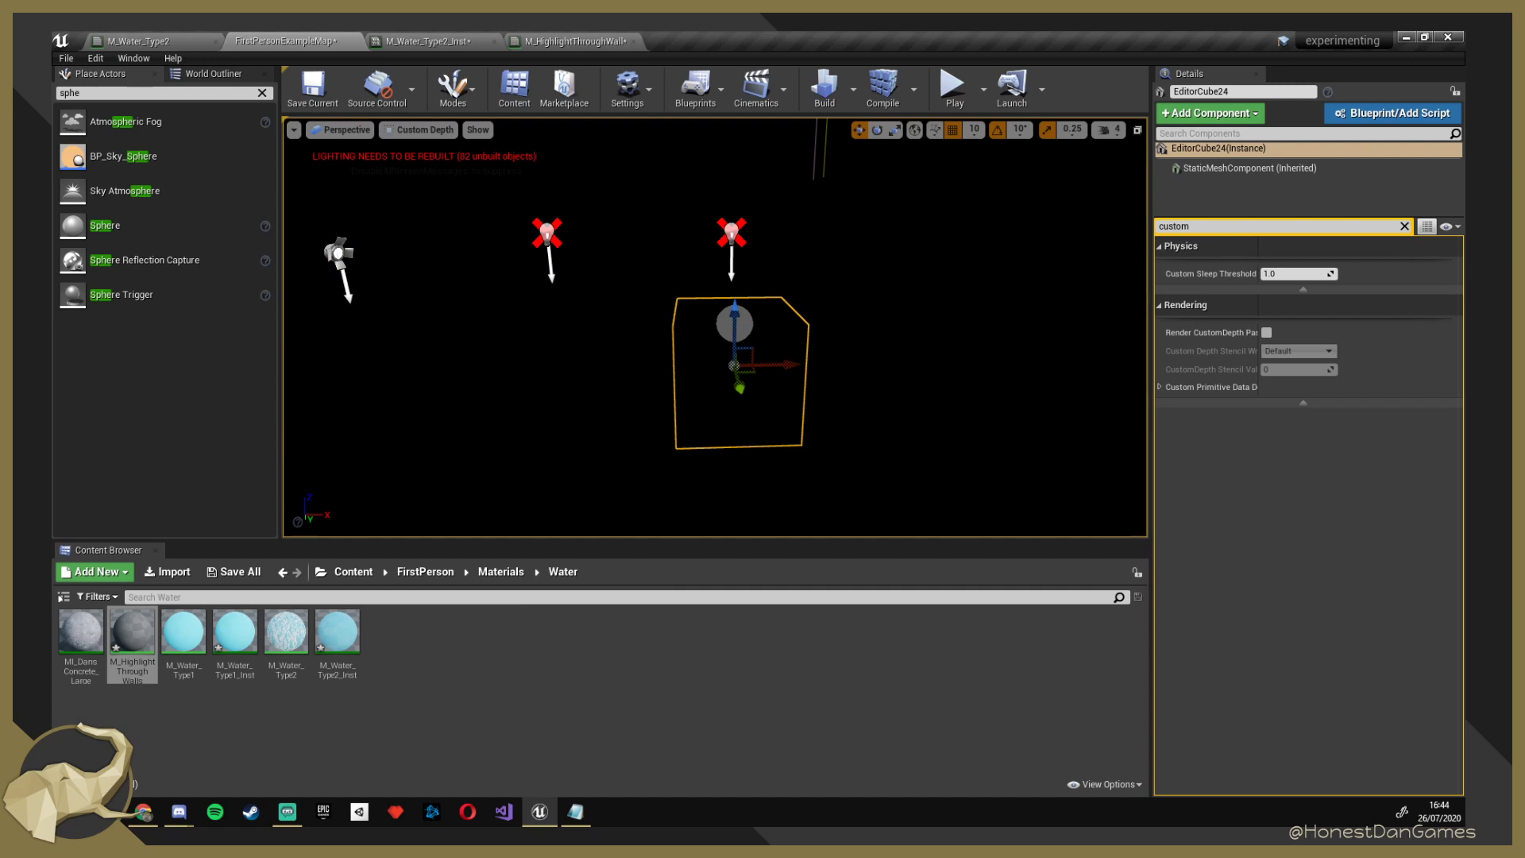
Examine the sphere behind the selected cube in custom depth, both from close up and from farther back.
{"action": "right_click_drag", "start_coordinate": [734, 323], "coordinate": [890, 333]}
{"action": "key", "text": "w"}
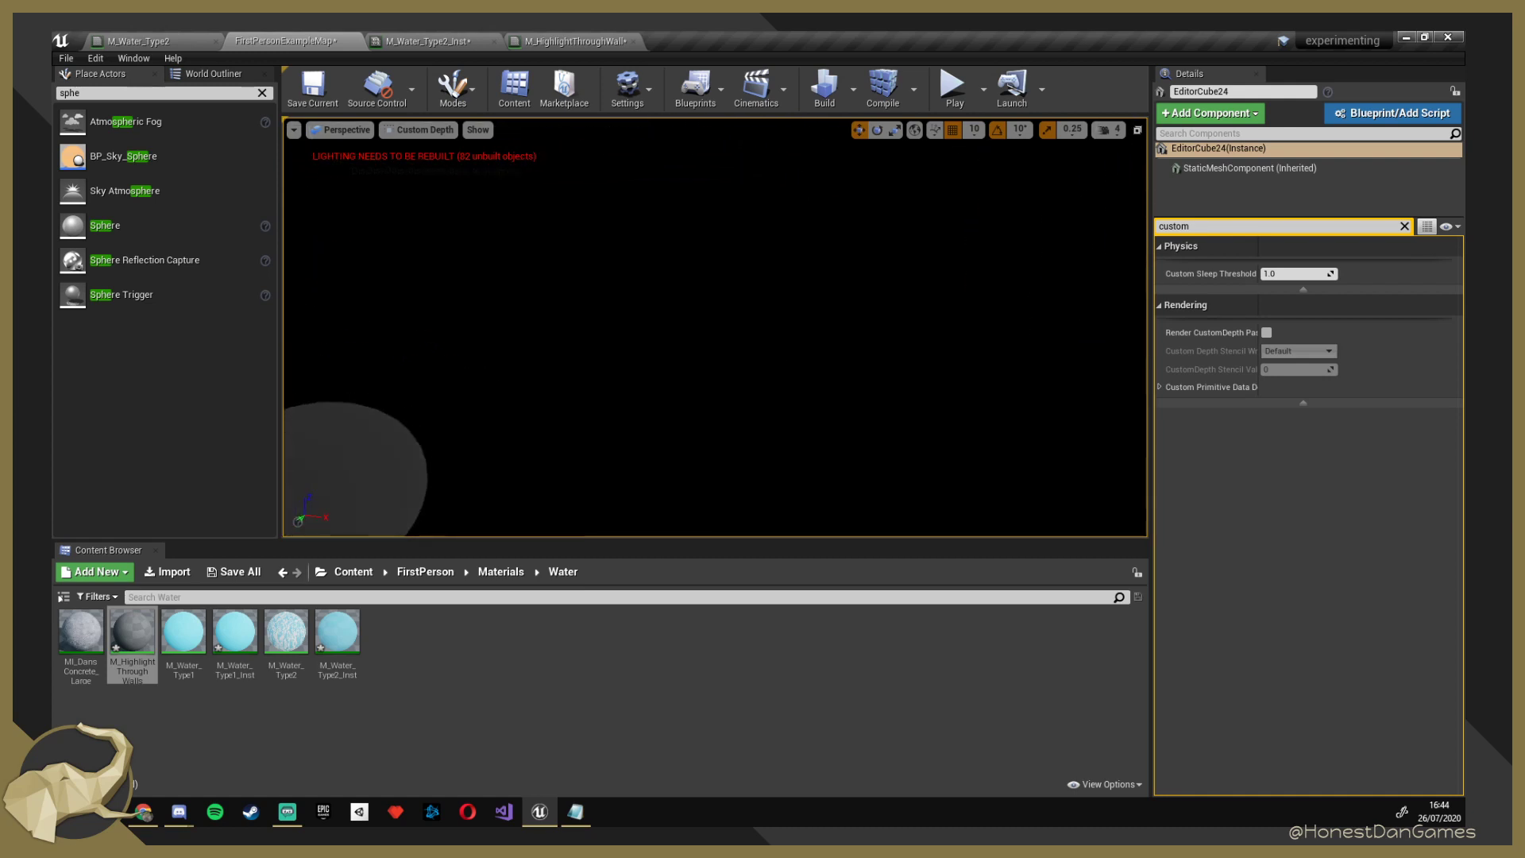
{"action": "left_click", "coordinate": [391, 452]}
{"action": "right_click_drag", "start_coordinate": [390, 452], "coordinate": [517, 497]}
{"action": "key", "text": "s"}
{"action": "key", "text": "s"}
{"action": "key", "text": "s"}
{"action": "key", "text": "w"}
{"action": "left_click", "coordinate": [561, 395]}
{"action": "left_click", "coordinate": [721, 341]}
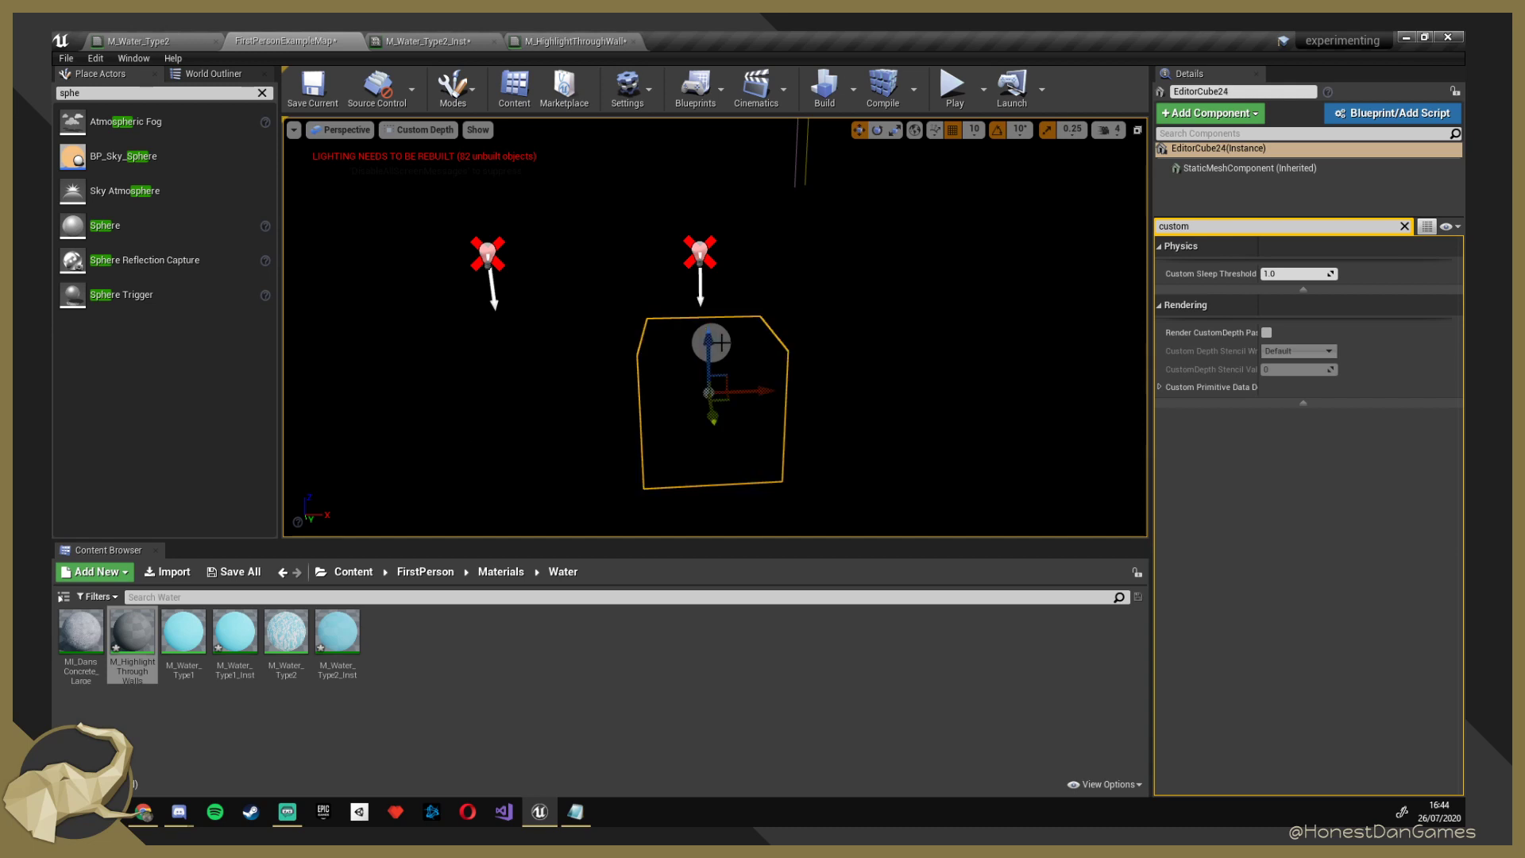
Switch the level viewport to the Scene Depth buffer visualization.
{"action": "left_click", "coordinate": [417, 131]}
{"action": "mouse_move", "coordinate": [474, 322]}
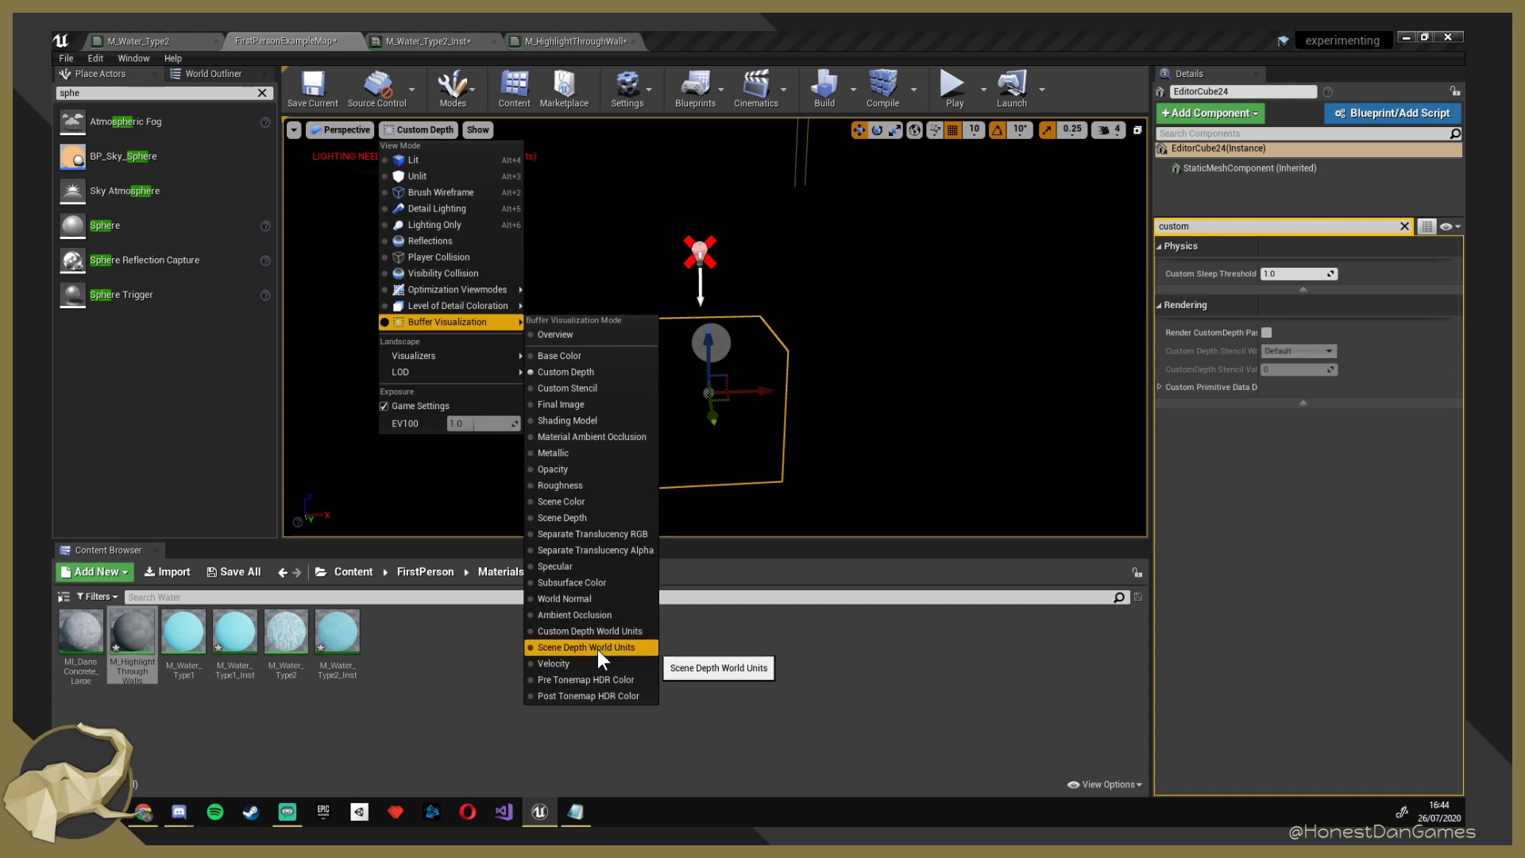
{"action": "left_click", "coordinate": [561, 517]}
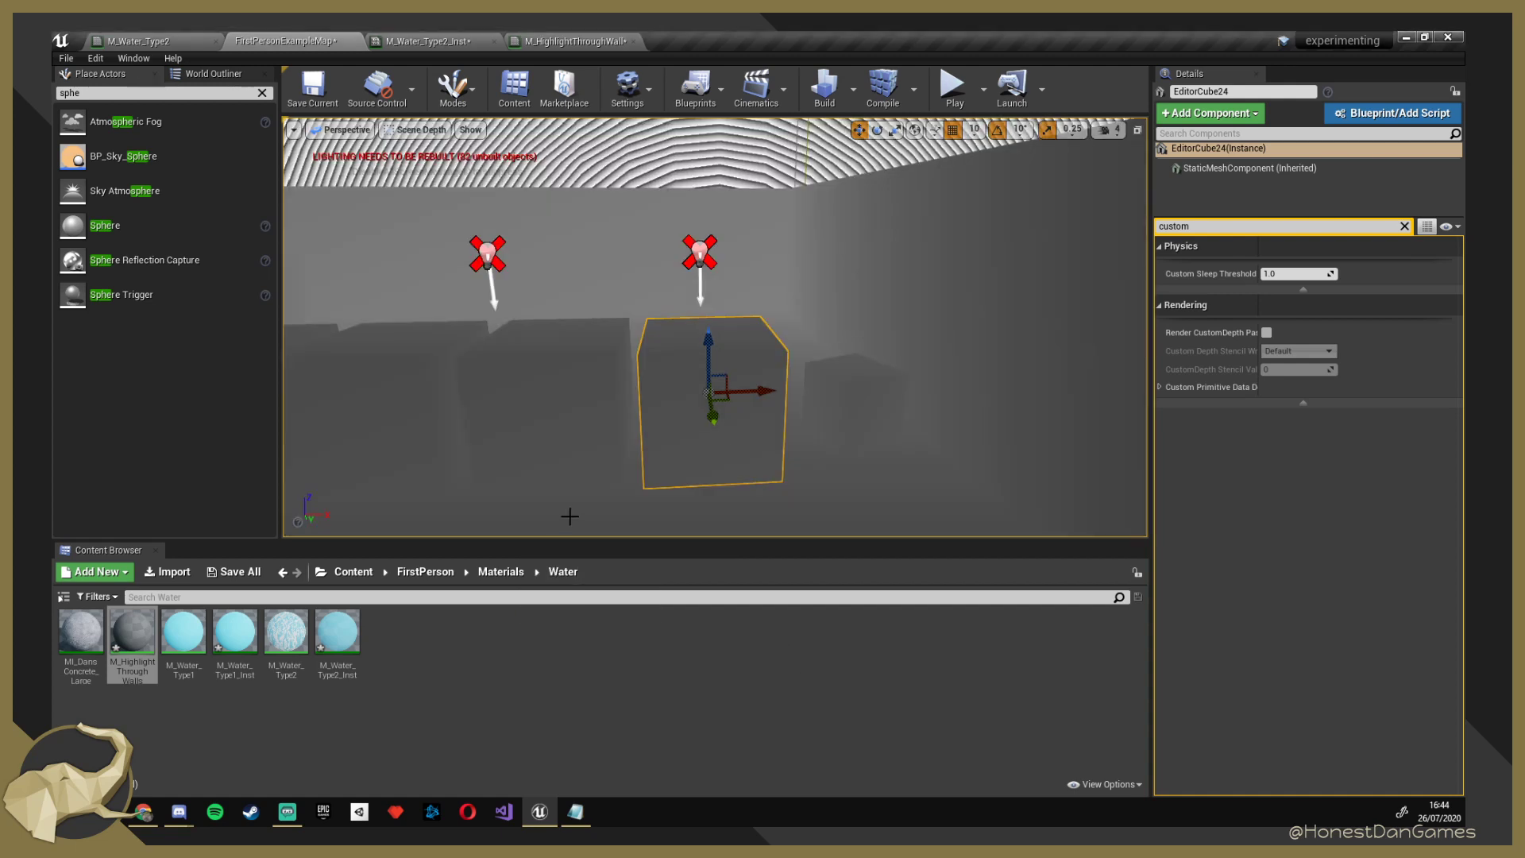
Examine how the scene depth shading of the cubes and walls changes while moving nearer, farther and around the level.
{"action": "key", "text": "s"}
{"action": "right_click_drag", "start_coordinate": [715, 328], "coordinate": [791, 395]}
{"action": "key", "text": "w"}
{"action": "key", "text": "s"}
{"action": "key", "text": "w"}
{"action": "key", "text": "s"}
{"action": "key", "text": "w"}
{"action": "key", "text": "w"}
{"action": "key", "text": "a"}
{"action": "key", "text": "w"}
{"action": "key", "text": "w"}
{"action": "key", "text": "d"}
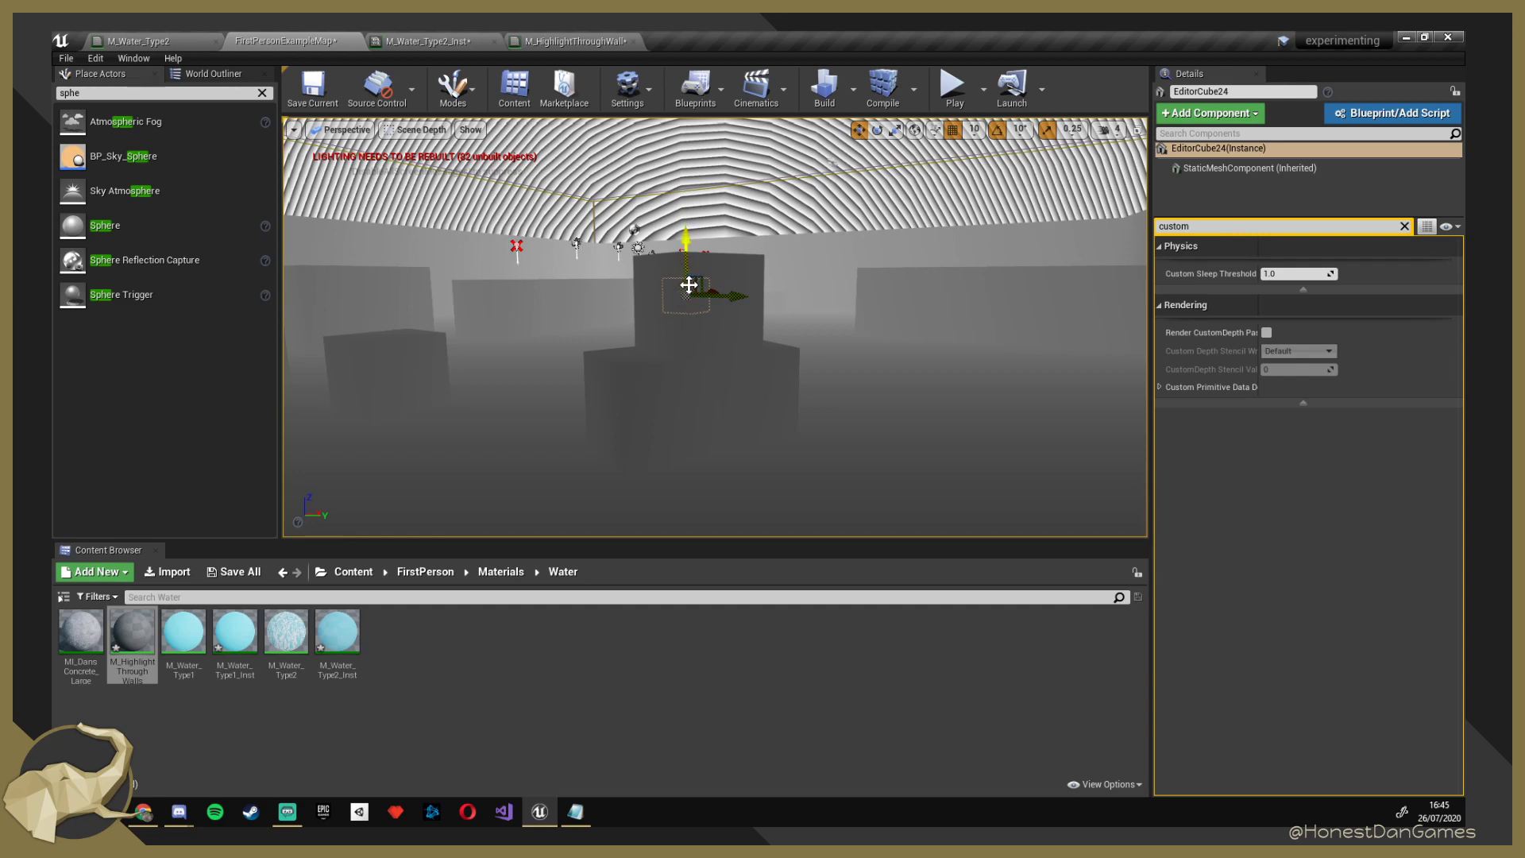
{"action": "right_click_drag", "start_coordinate": [681, 307], "coordinate": [707, 295]}
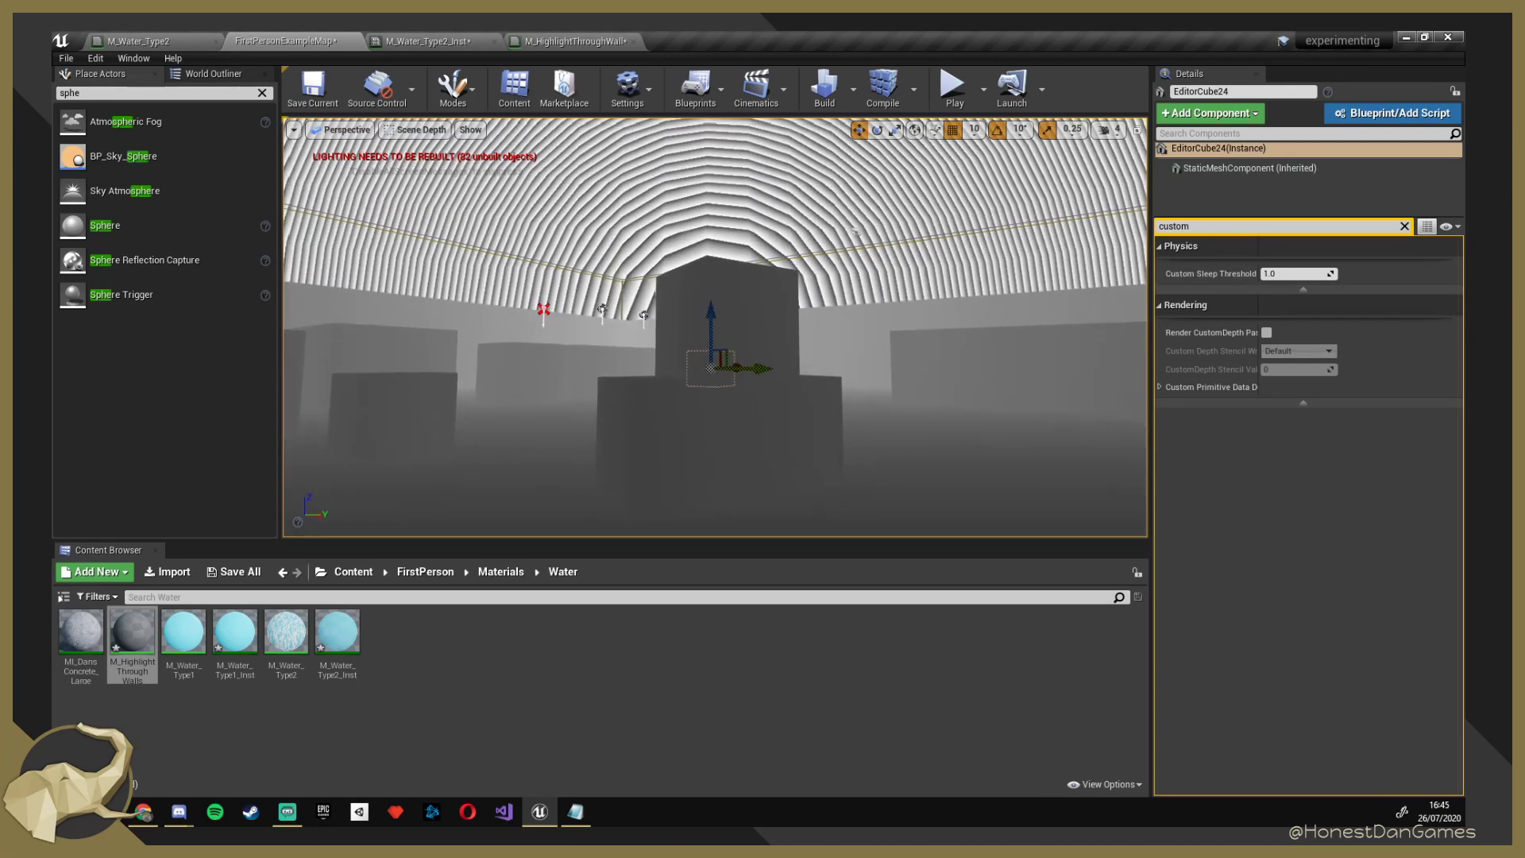
{"action": "right_click_drag", "start_coordinate": [707, 296], "coordinate": [702, 308]}
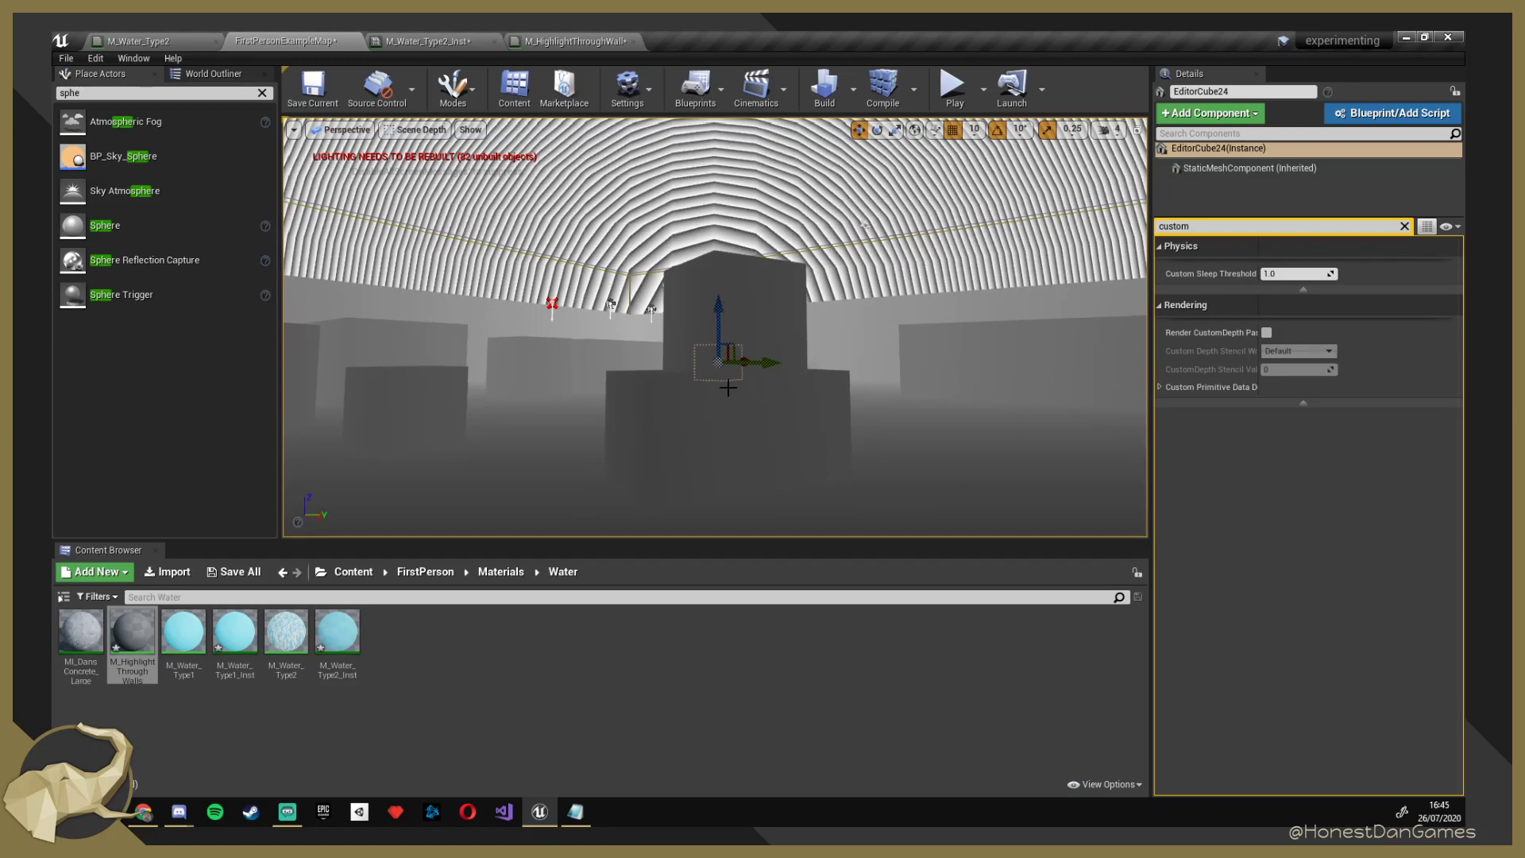
{"action": "right_click_drag", "start_coordinate": [727, 387], "coordinate": [730, 477]}
{"action": "key", "text": "w"}
Display the level in the Scene Depth World Units visualization and look across the row of cubes.
{"action": "left_click", "coordinate": [415, 129]}
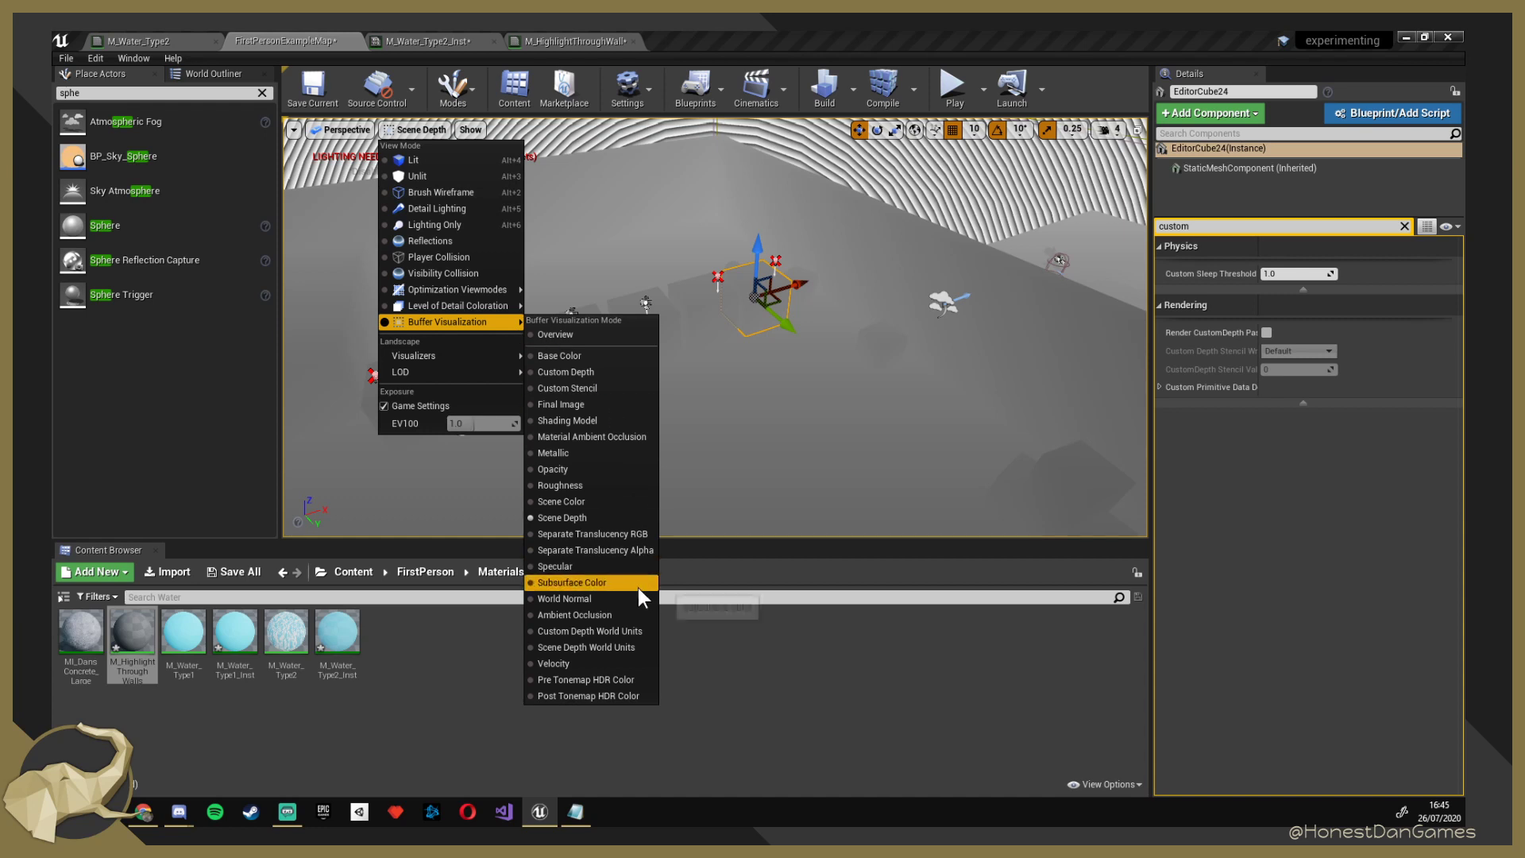
{"action": "left_click", "coordinate": [592, 647]}
{"action": "right_click_drag", "start_coordinate": [715, 327], "coordinate": [469, 333]}
{"action": "key", "text": "w"}
{"action": "right_click_drag", "start_coordinate": [800, 415], "coordinate": [853, 429]}
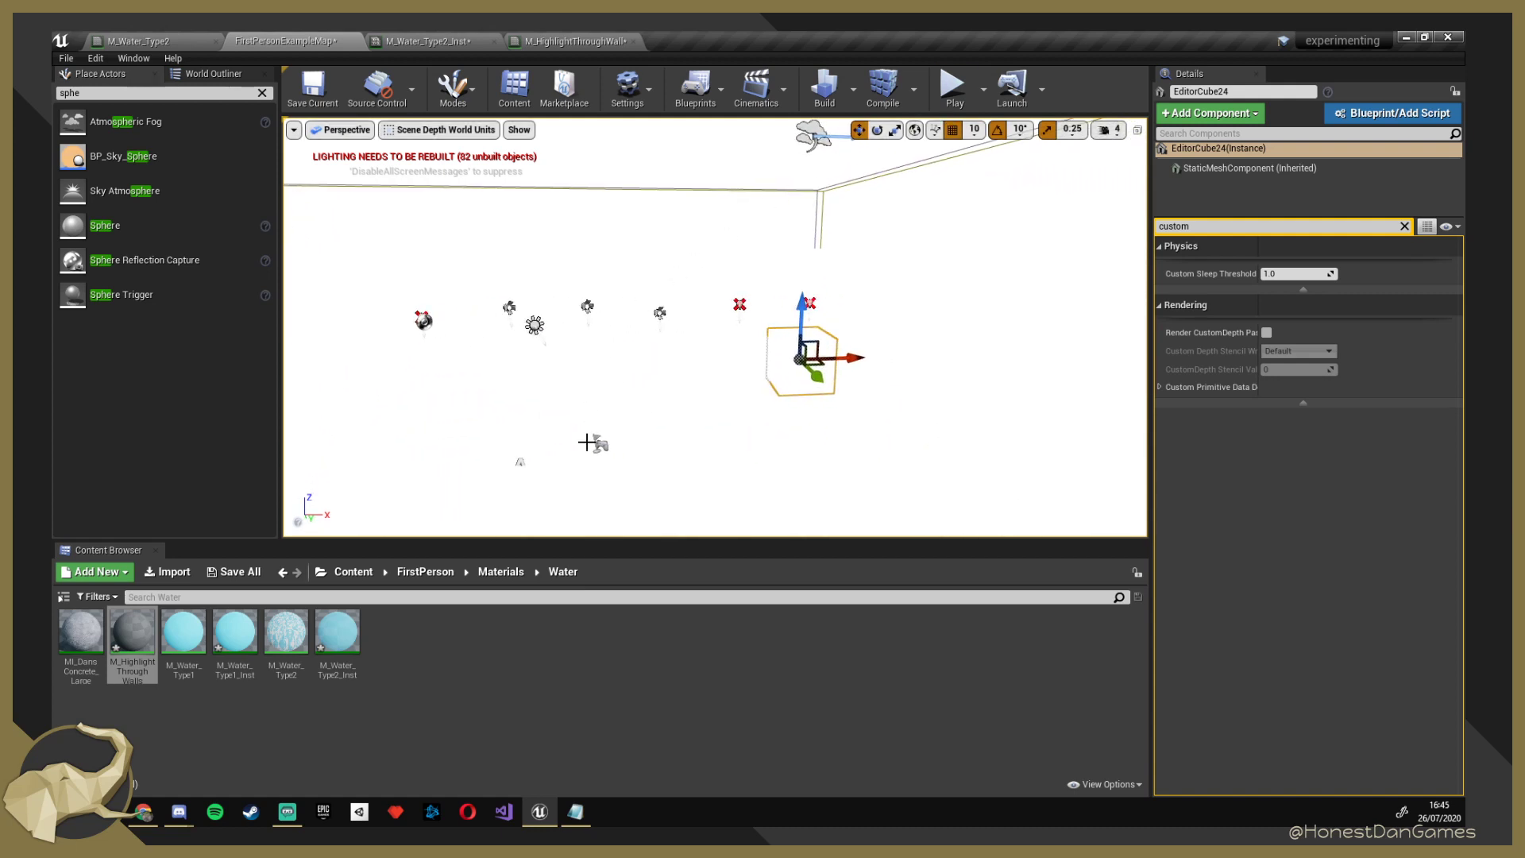
Display the level in the Metallic buffer visualization and look across the row of cubes.
{"action": "left_click", "coordinate": [445, 129]}
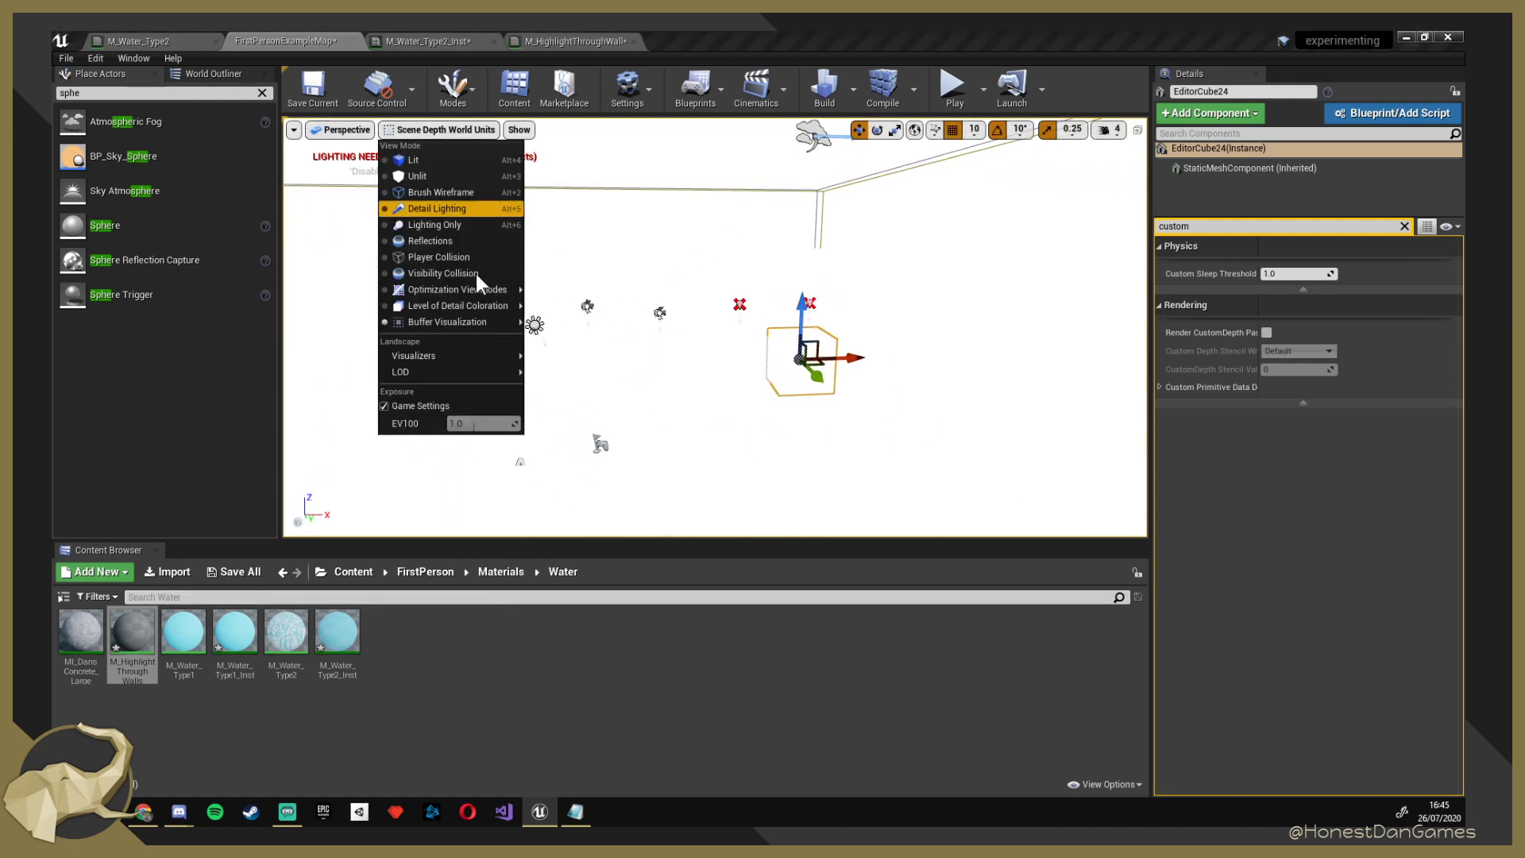
{"action": "mouse_move", "coordinate": [498, 319]}
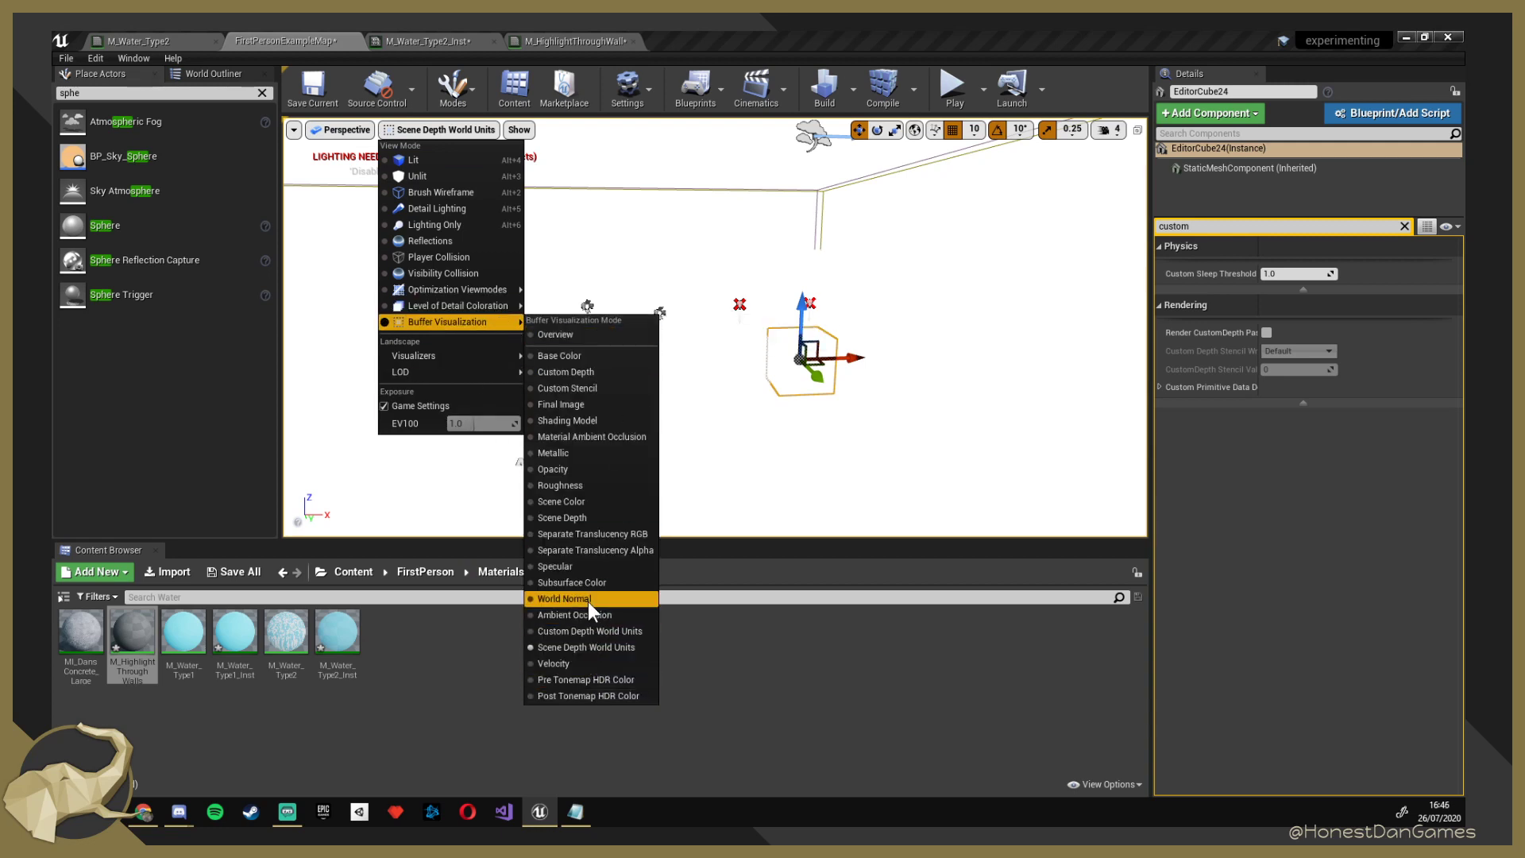
{"action": "left_click", "coordinate": [575, 451]}
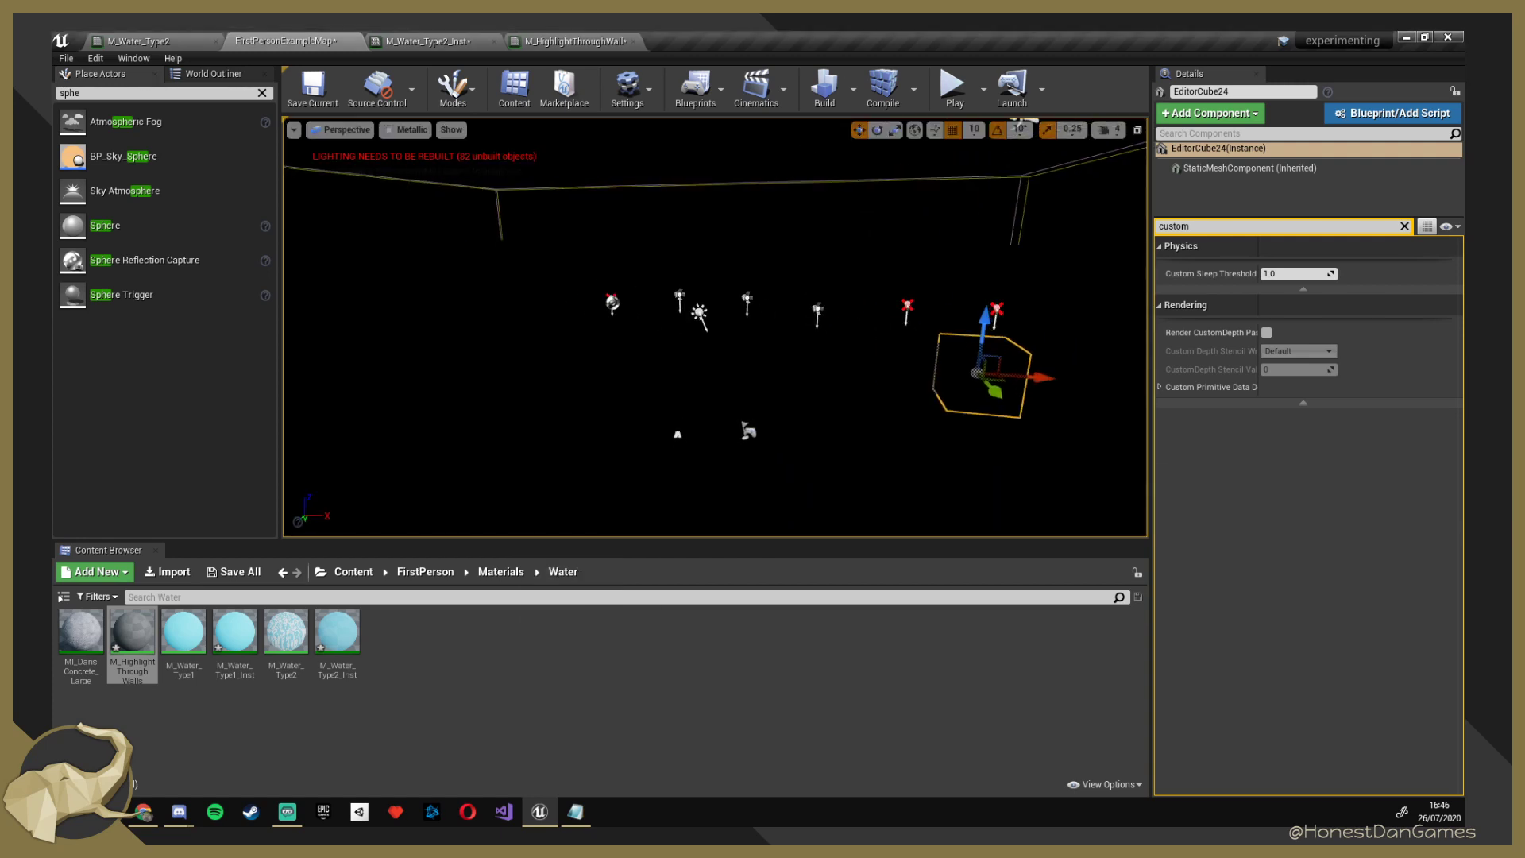
{"action": "right_click_drag", "start_coordinate": [575, 452], "coordinate": [540, 445]}
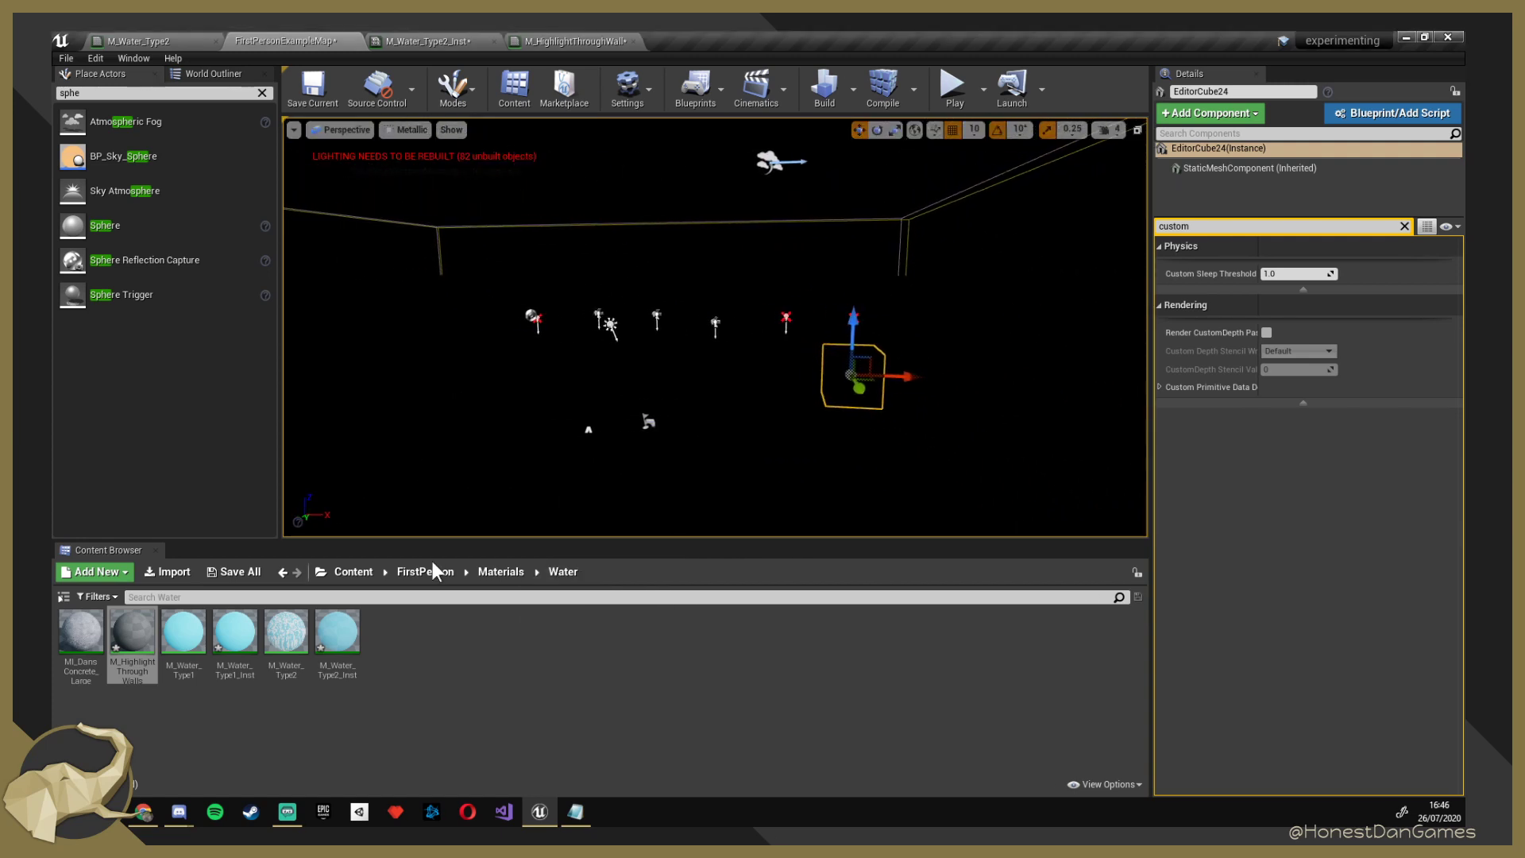
Switch the level viewport to the Roughness buffer visualization.
{"action": "left_click", "coordinate": [407, 130]}
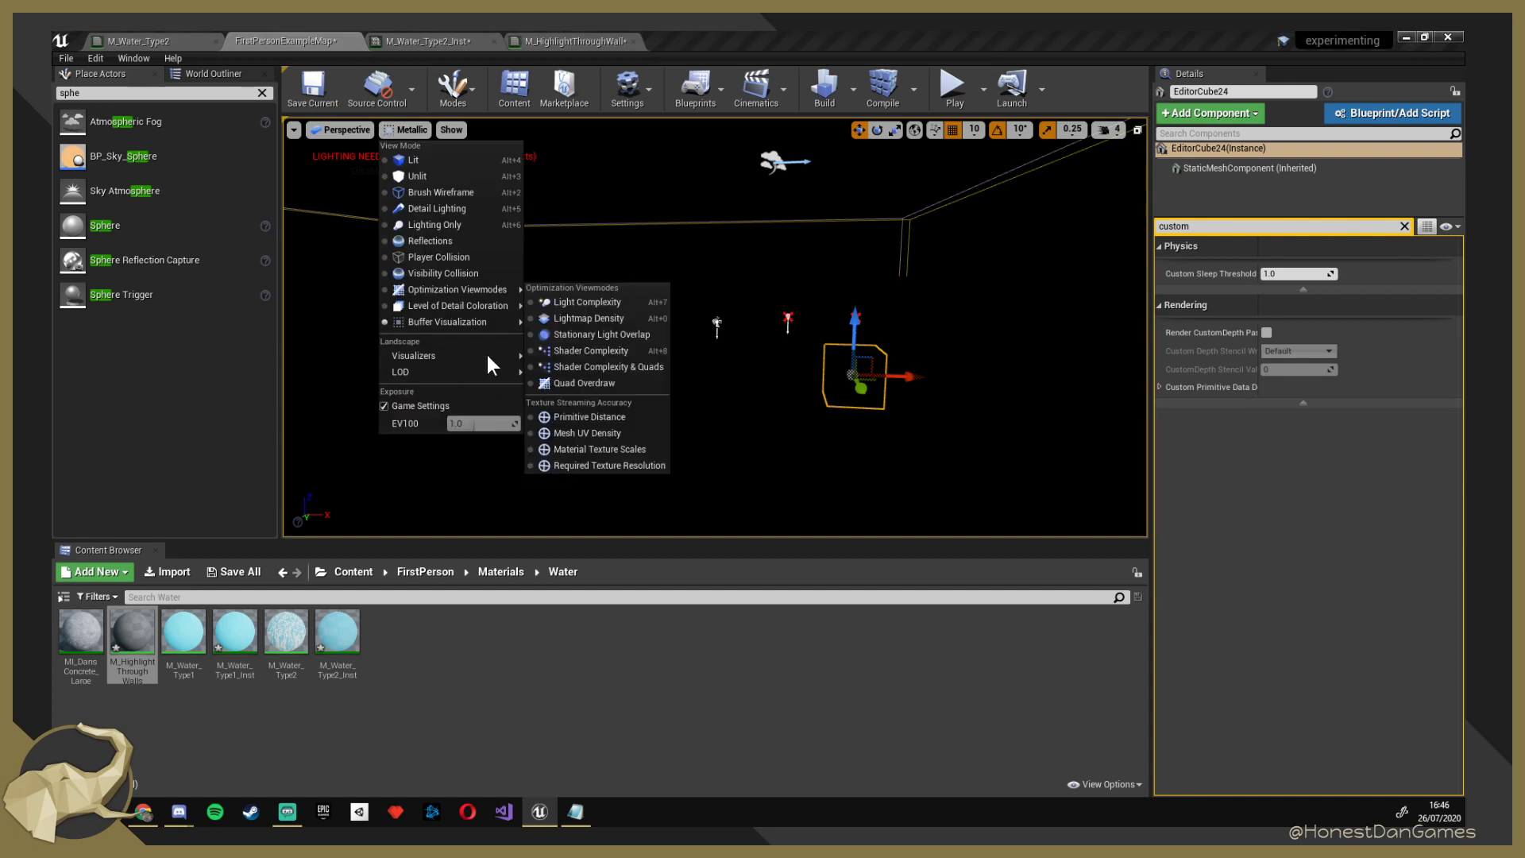
{"action": "mouse_move", "coordinate": [481, 324]}
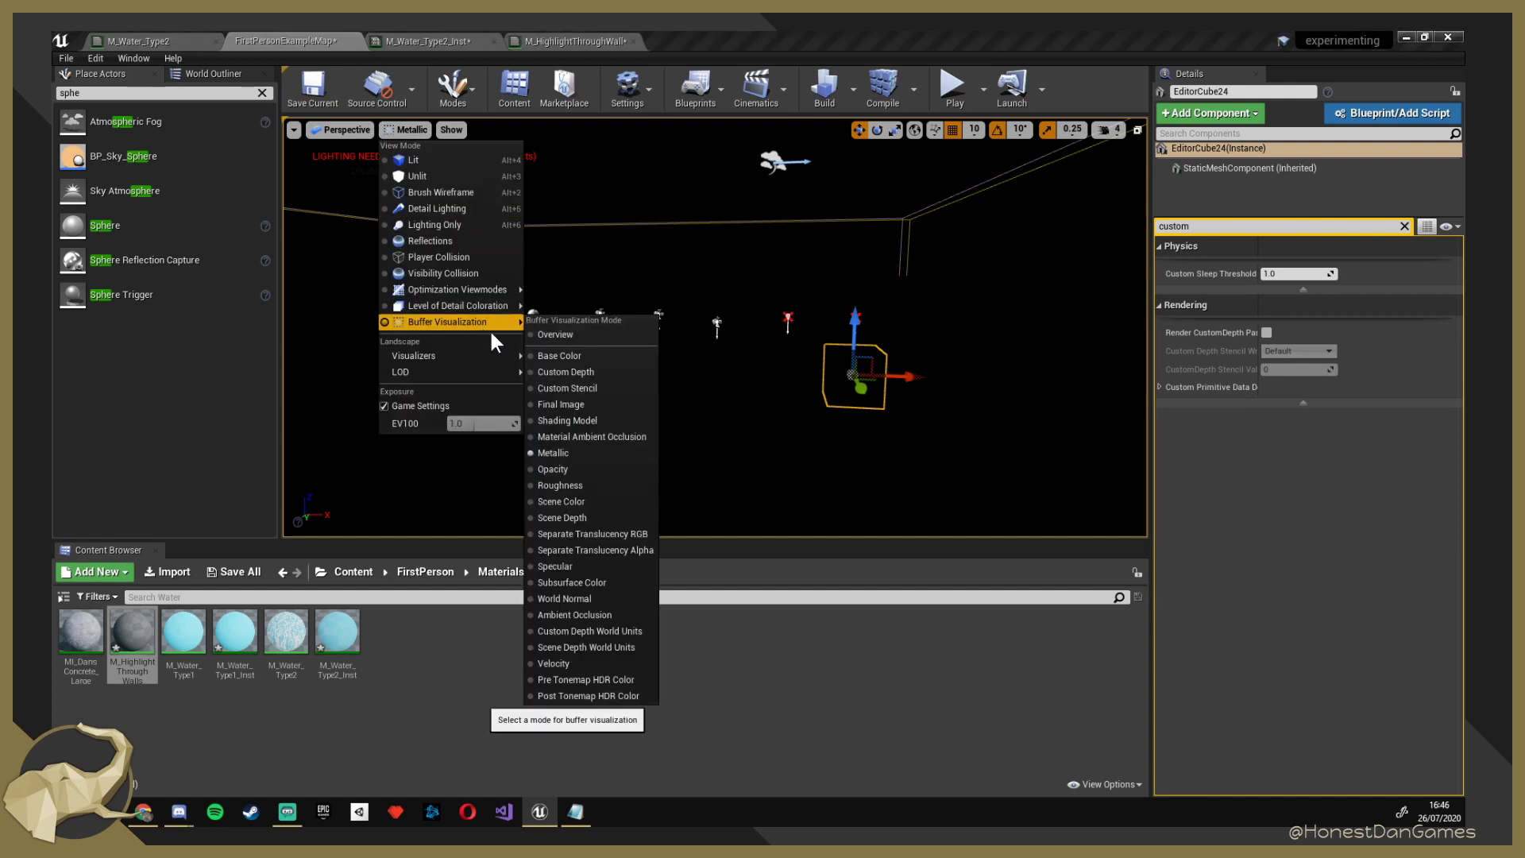
{"action": "left_click", "coordinate": [583, 486]}
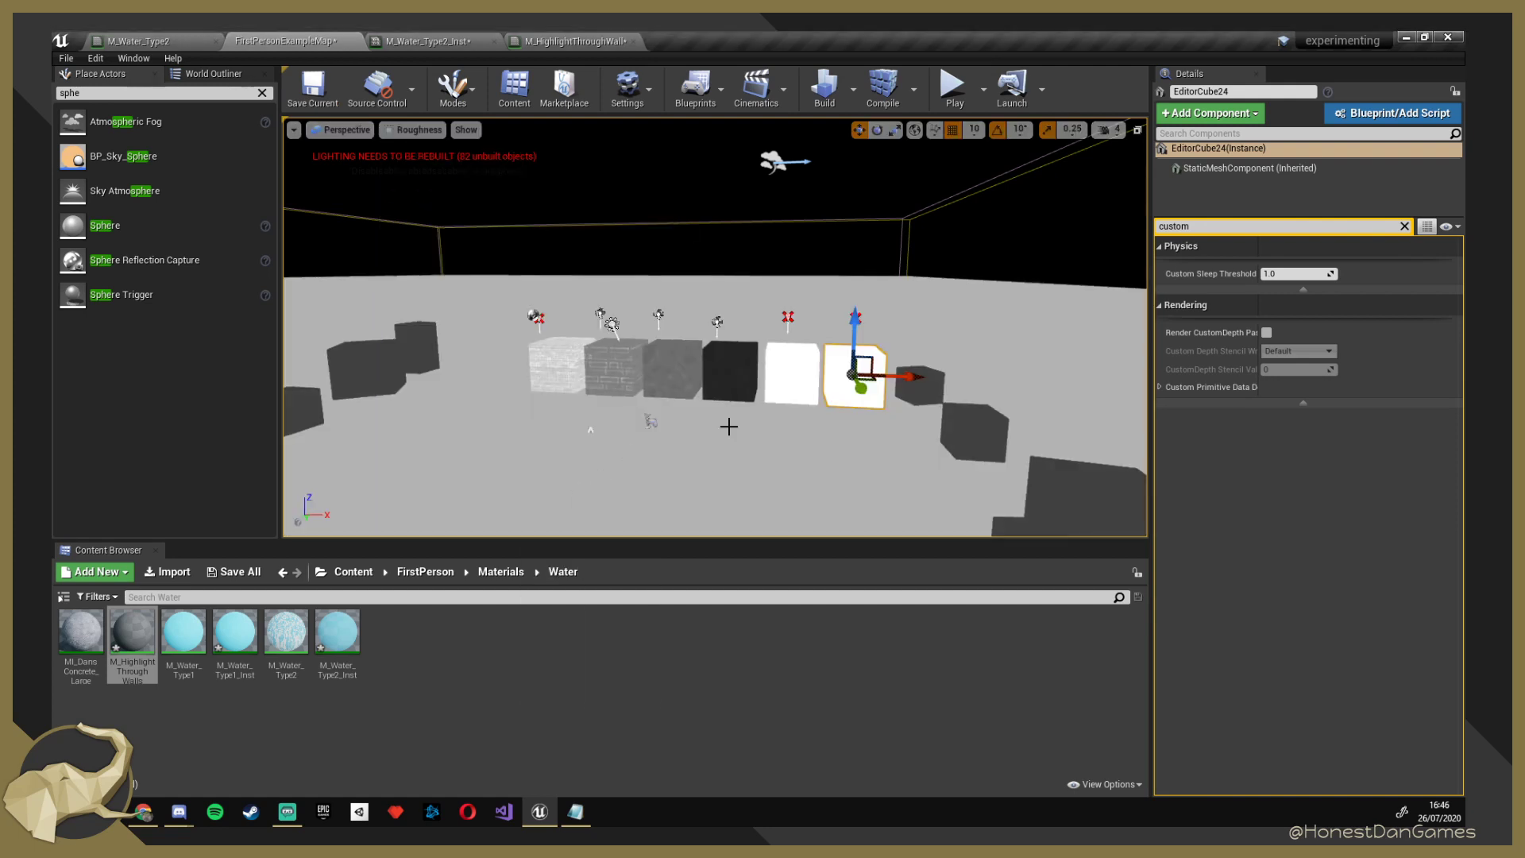
Compare the roughness of the cubes in the row, including the brick textures from close up.
{"action": "key", "text": "s"}
{"action": "right_click_drag", "start_coordinate": [728, 426], "coordinate": [617, 373]}
{"action": "key", "text": "w"}
{"action": "key", "text": "w"}
{"action": "key", "text": "w"}
{"action": "key", "text": "s"}
{"action": "key", "text": "w"}
{"action": "key", "text": "s"}
{"action": "key", "text": "d"}
{"action": "key", "text": "d"}
{"action": "key", "text": "s"}
{"action": "key", "text": "d"}
{"action": "key", "text": "w"}
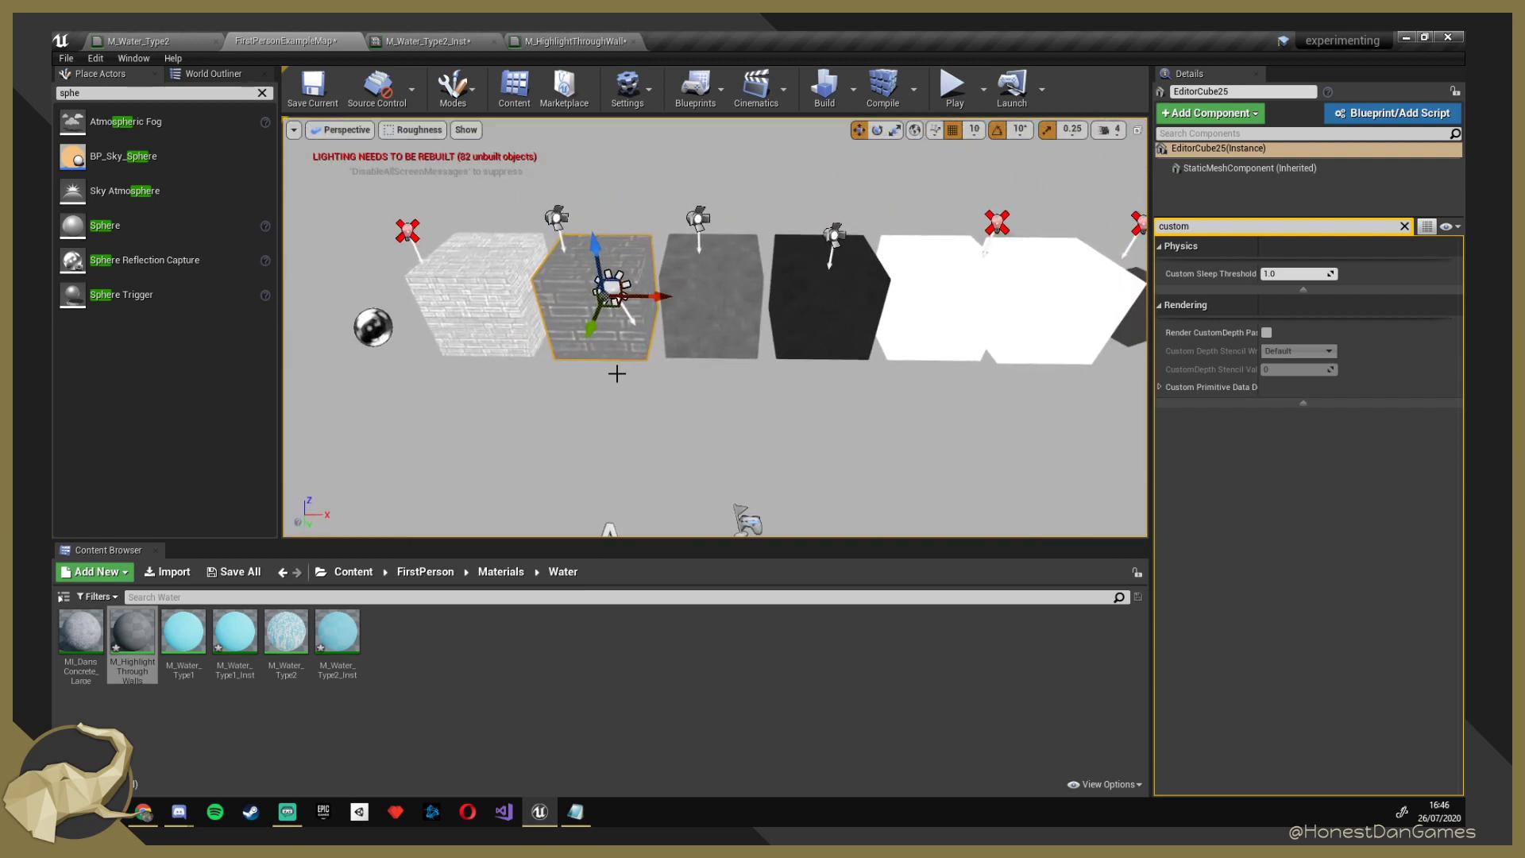
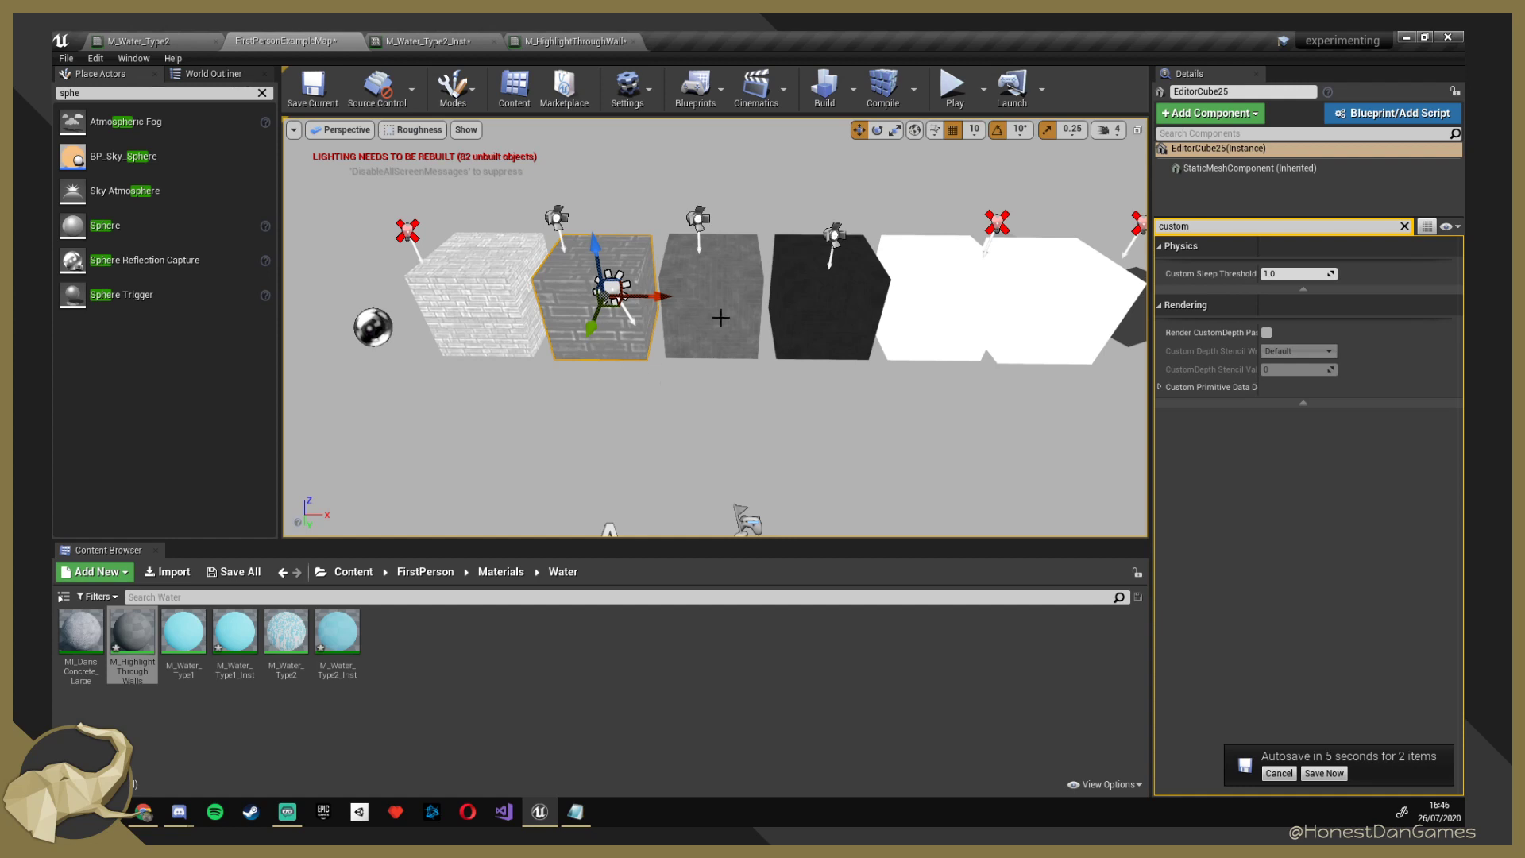
{"action": "right_click_drag", "start_coordinate": [743, 359], "coordinate": [714, 343]}
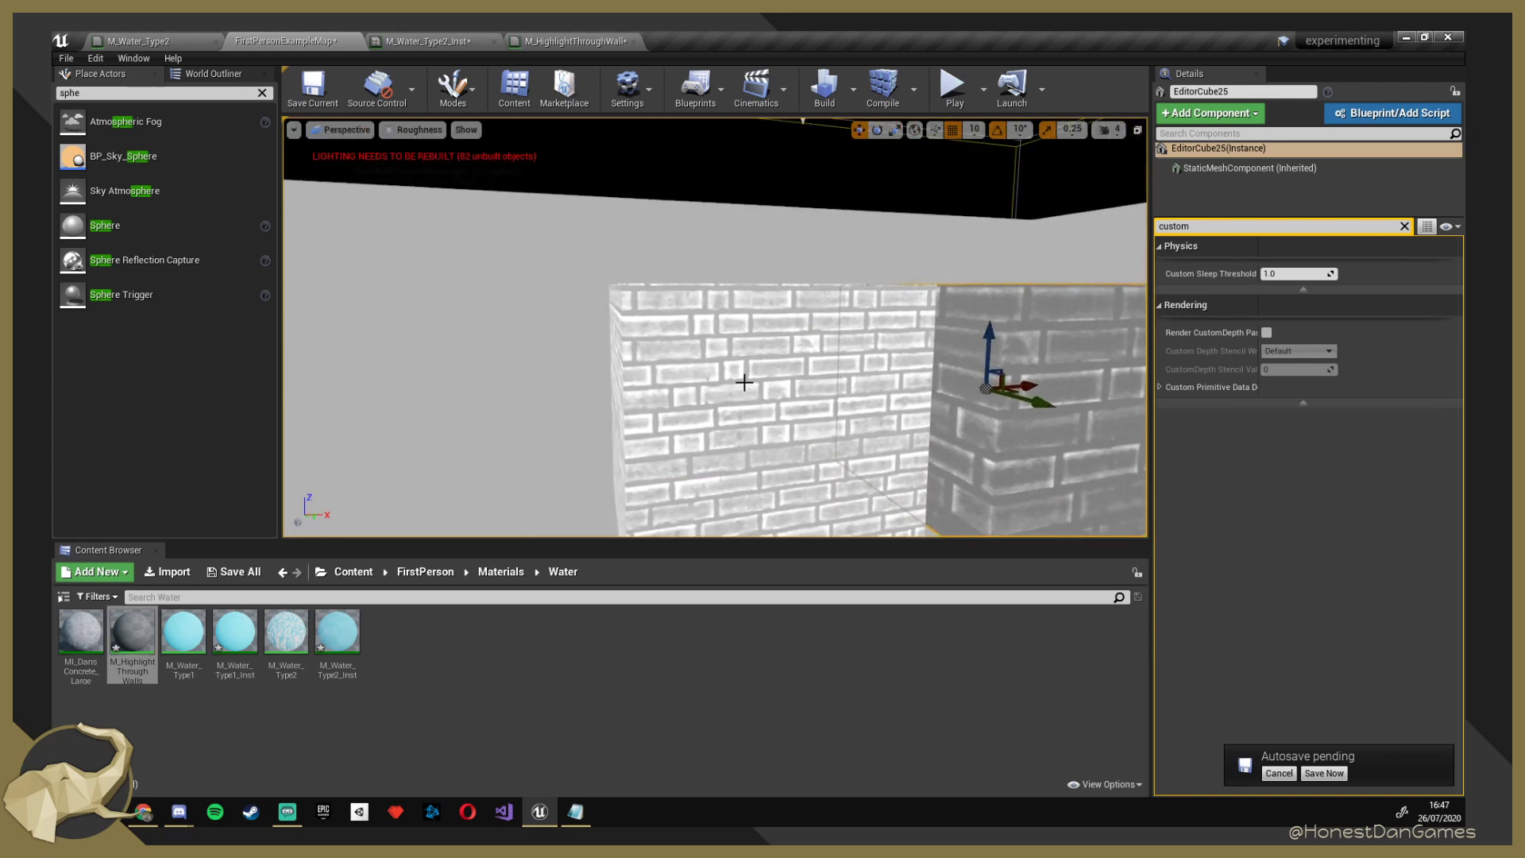
{"action": "right_click_drag", "start_coordinate": [802, 406], "coordinate": [889, 401]}
{"action": "right_click_drag", "start_coordinate": [451, 246], "coordinate": [698, 276]}
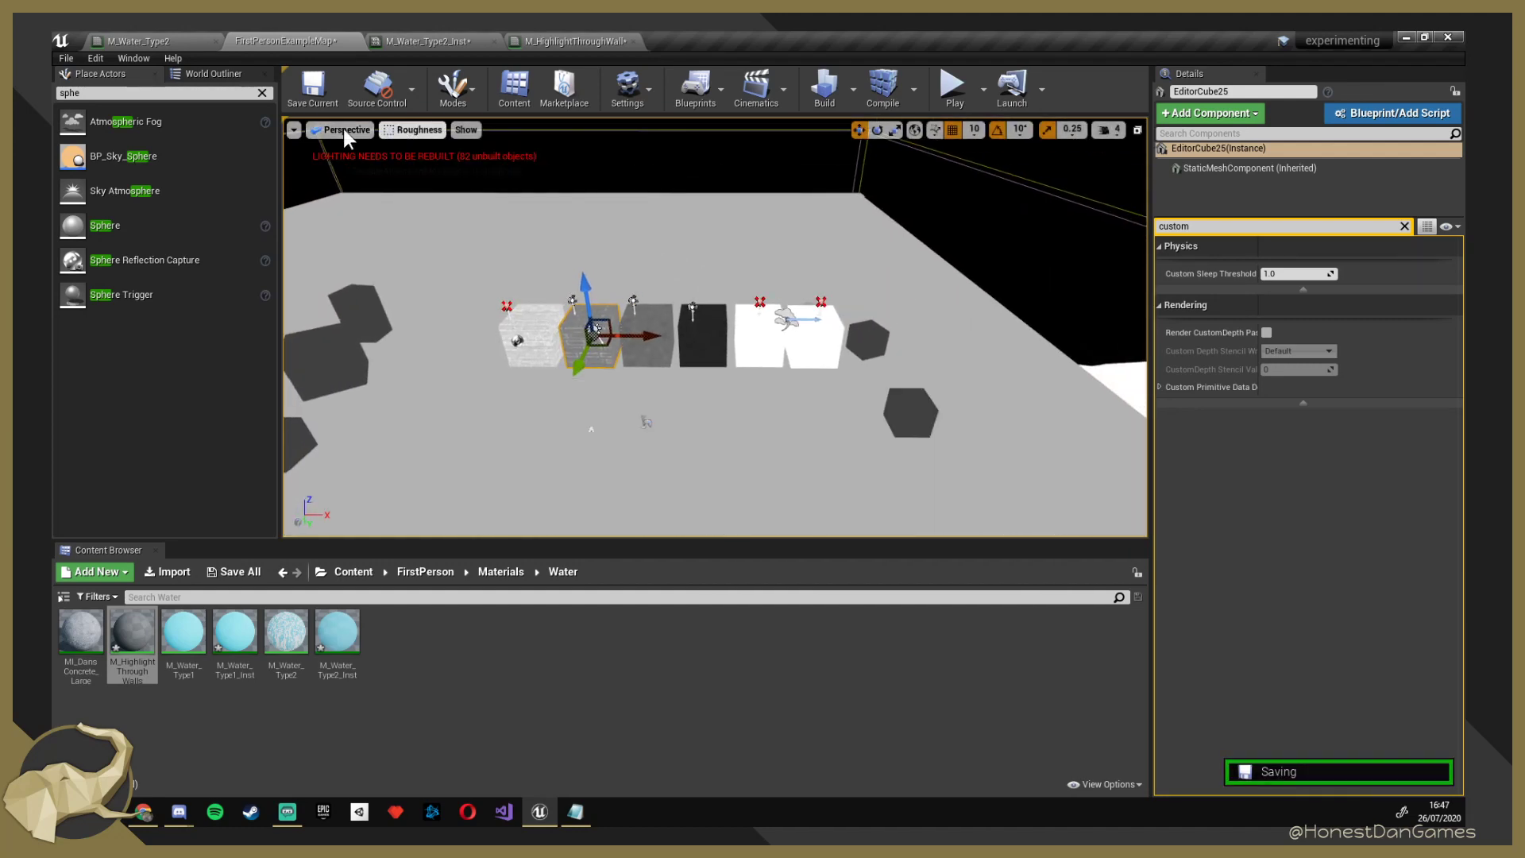
Return the level viewport to the Lit view mode and face the row of textured cubes.
{"action": "left_click", "coordinate": [391, 131]}
{"action": "left_click", "coordinate": [418, 162]}
{"action": "mouse_move", "coordinate": [667, 423]}
{"action": "right_mouse_down"}
{"action": "mouse_move", "coordinate": [671, 453]}
{"action": "mouse_move", "coordinate": [695, 421]}
{"action": "mouse_move", "coordinate": [668, 424]}
{"action": "right_mouse_up"}
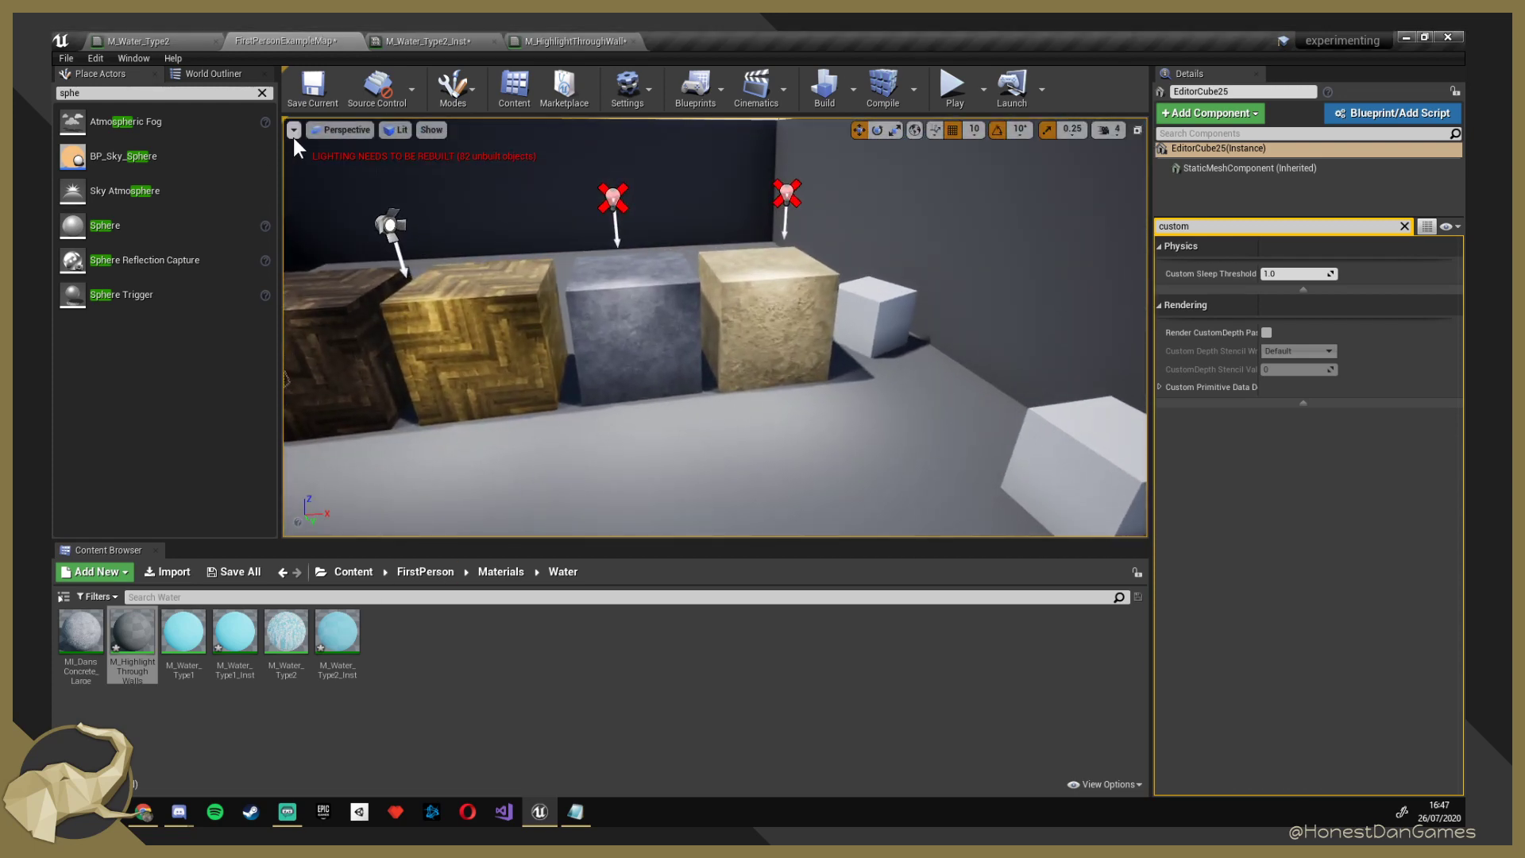
Return to the M_HighlightThroughWalls material graph and align the SceneDepth mask node beneath the CustomDepth mask node.
{"action": "left_click", "coordinate": [573, 42]}
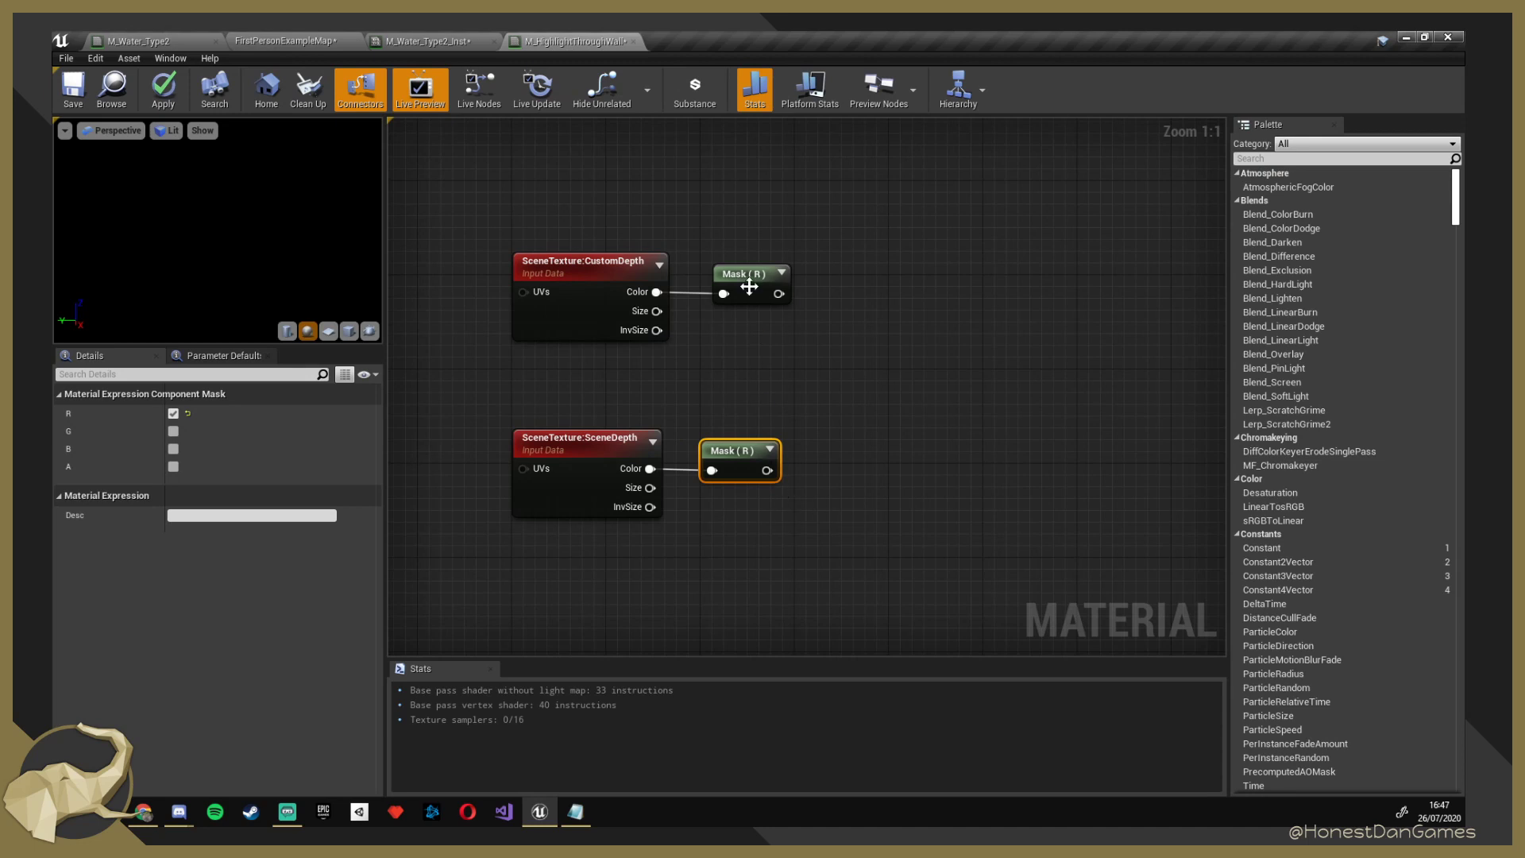
{"action": "left_click_drag", "start_coordinate": [743, 451], "coordinate": [754, 451]}
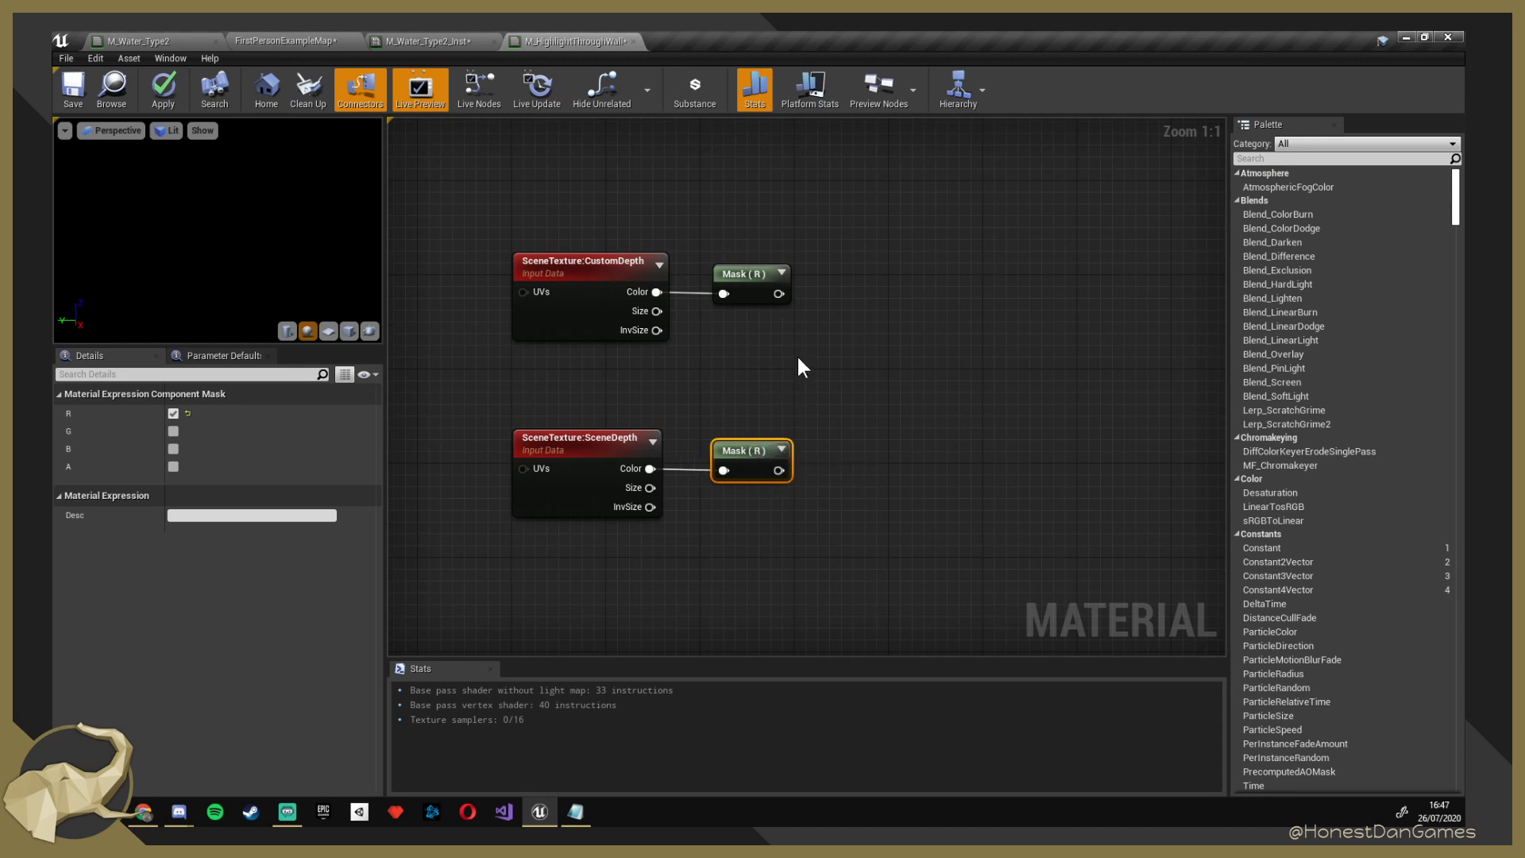
Comment the CustomDepth and mask nodes with "We can tell certain objects to have a custom scene depth, so this is 1 or 0 based on that".
{"action": "left_click_drag", "start_coordinate": [468, 189], "coordinate": [890, 389]}
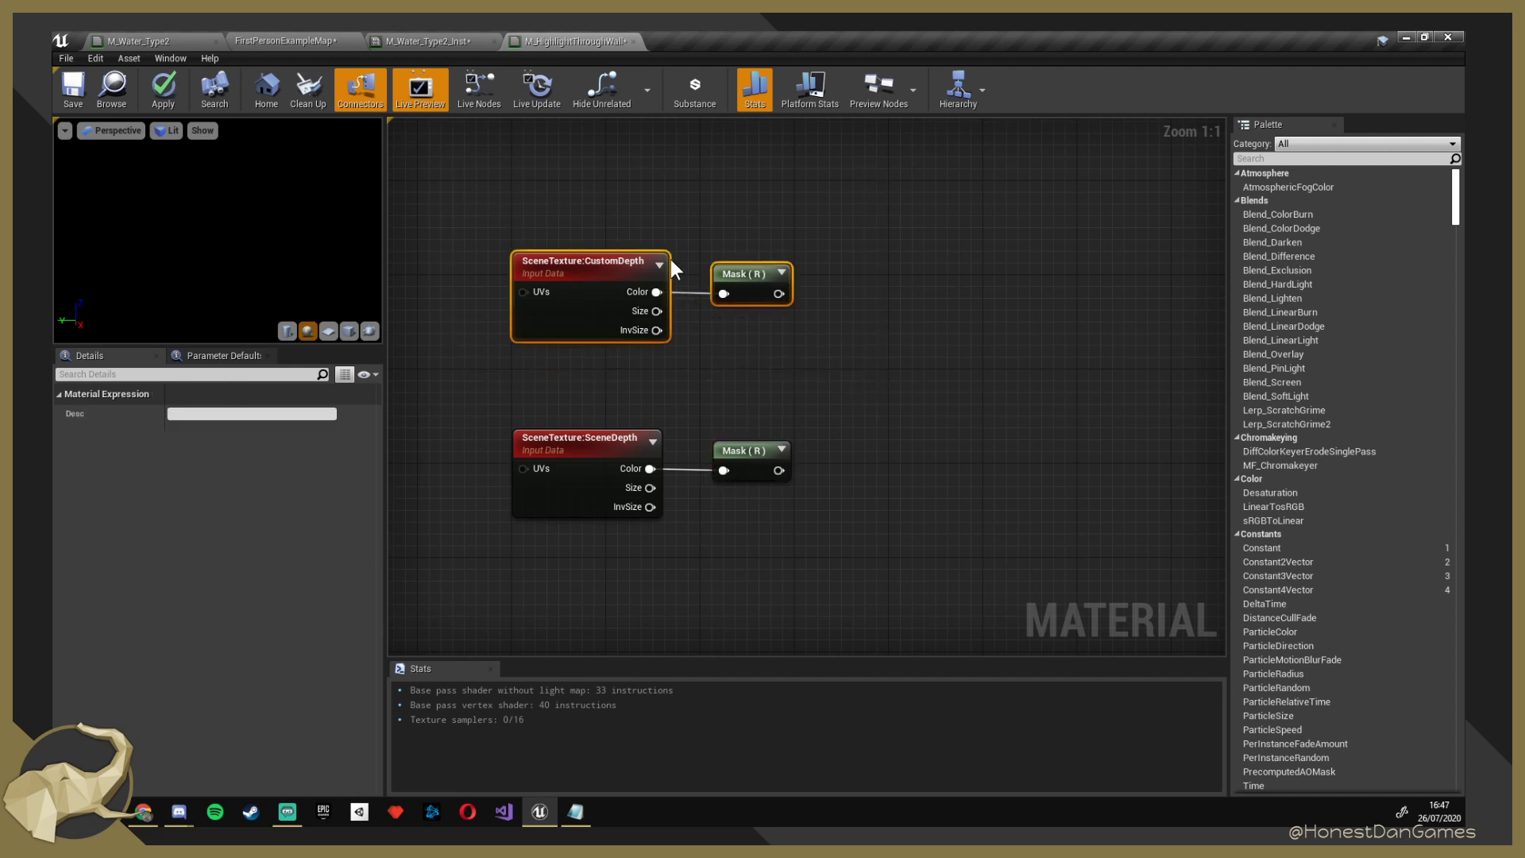
{"action": "type", "text": "c"}
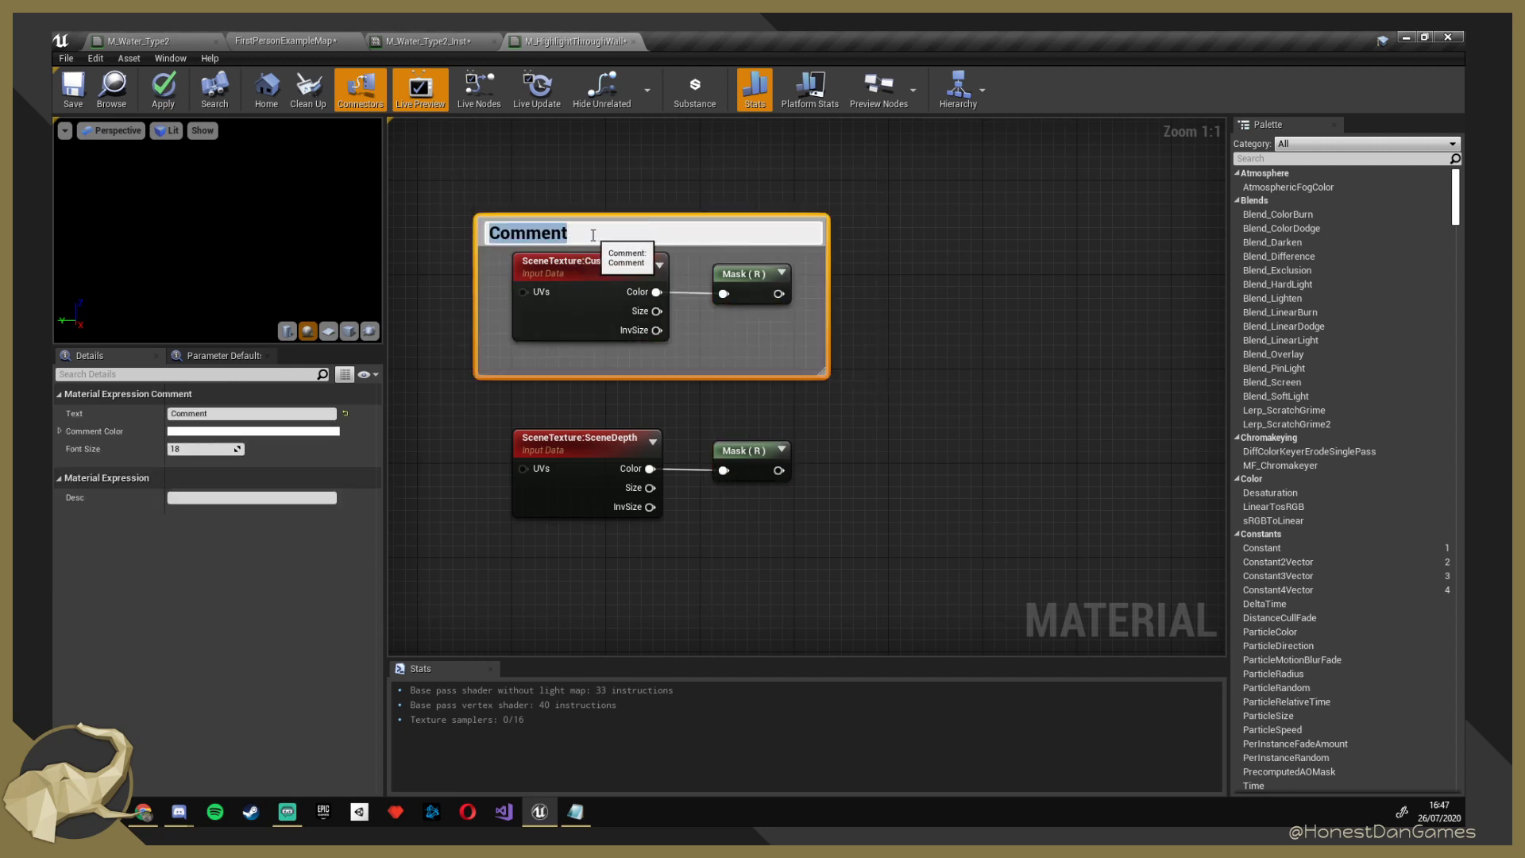
{"action": "type", "text": "W"}
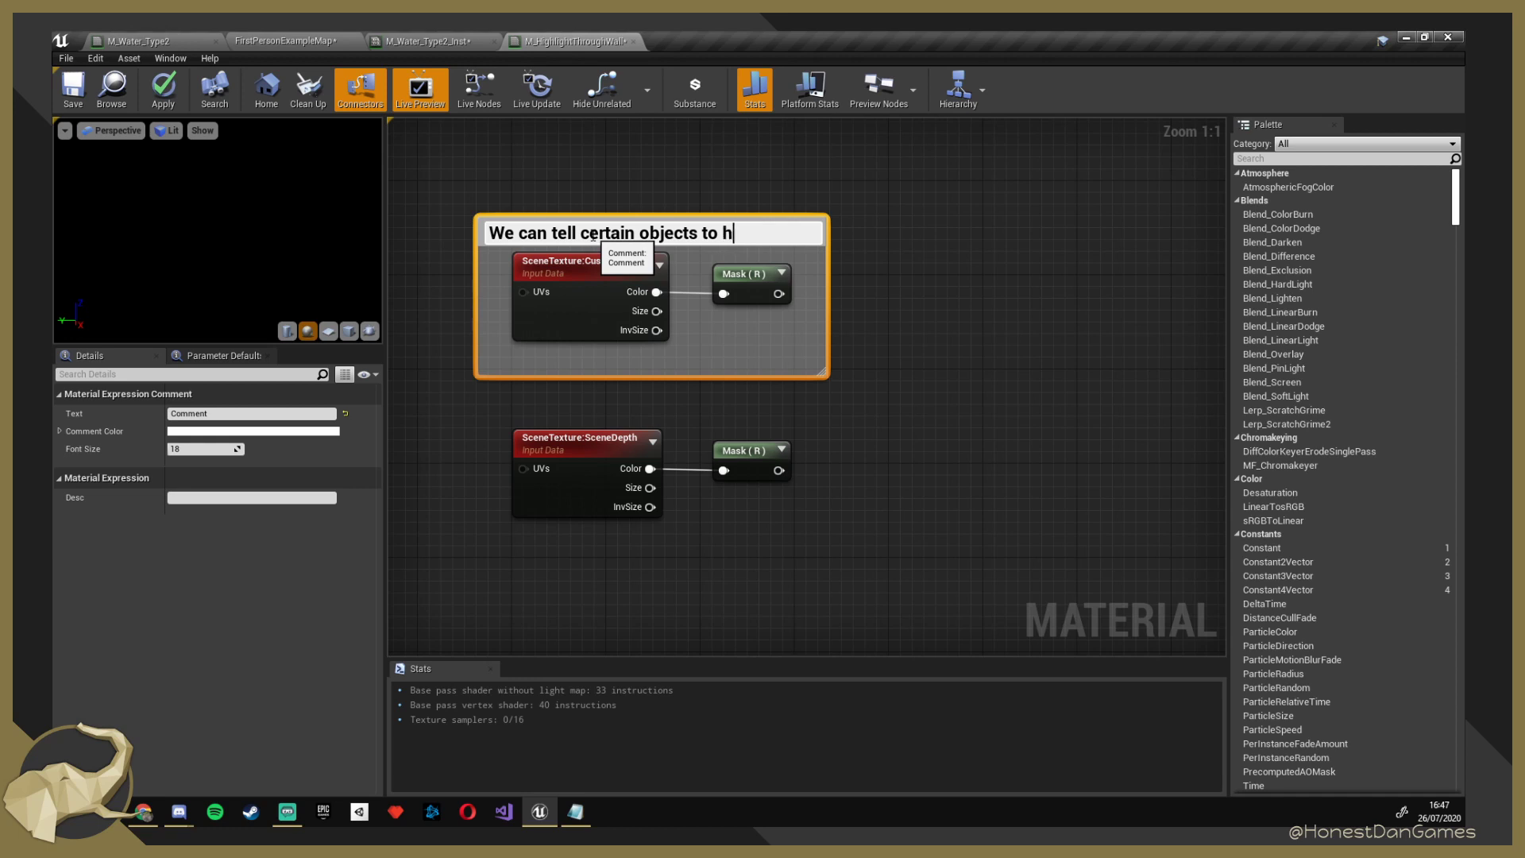
{"action": "type", "text": "tom scene"}
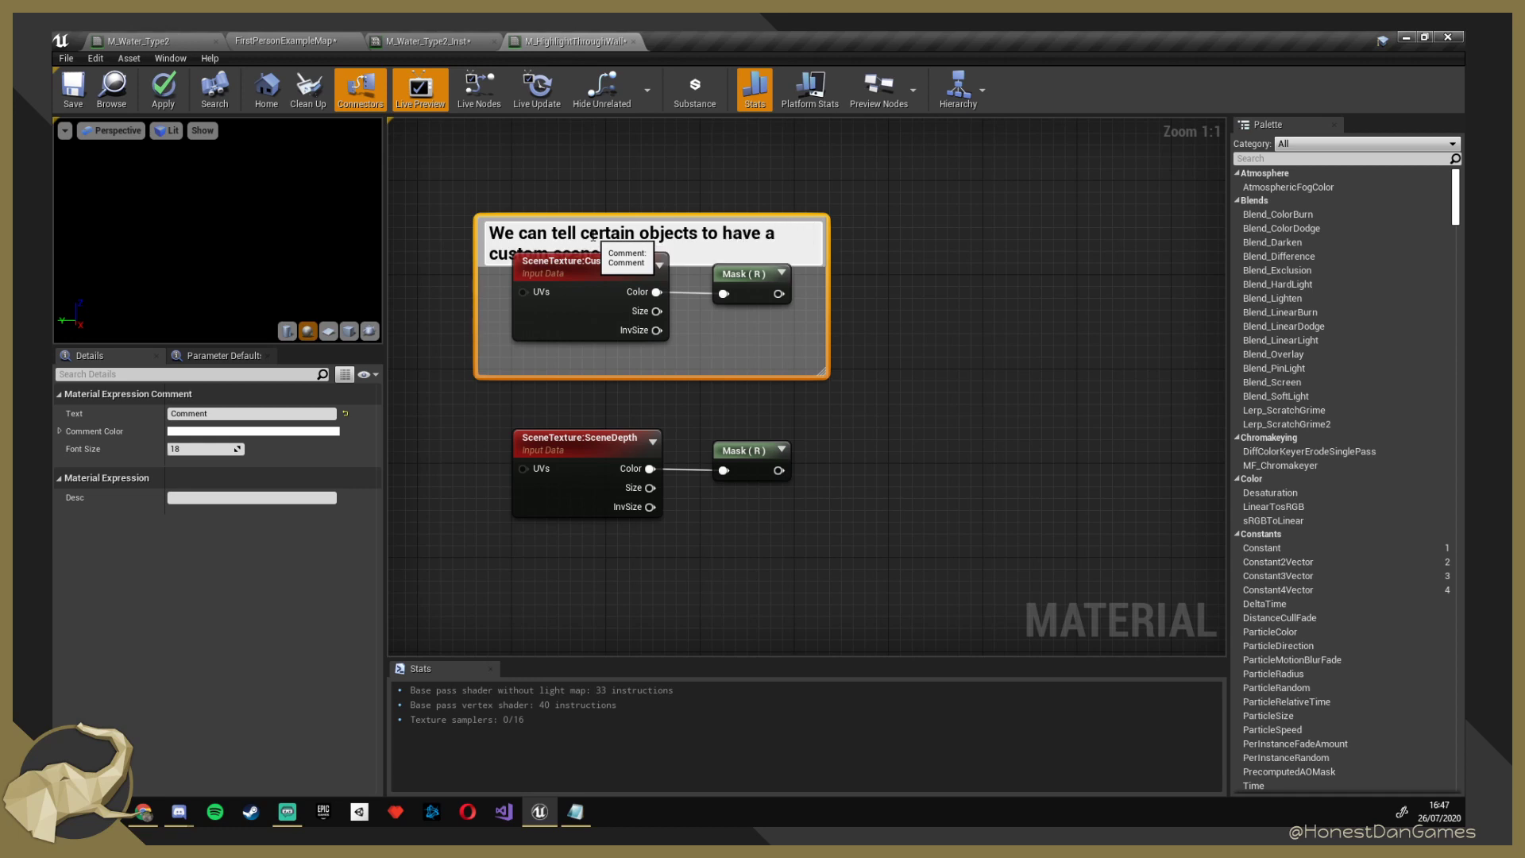
{"action": "type", "text": " depth, so this i"}
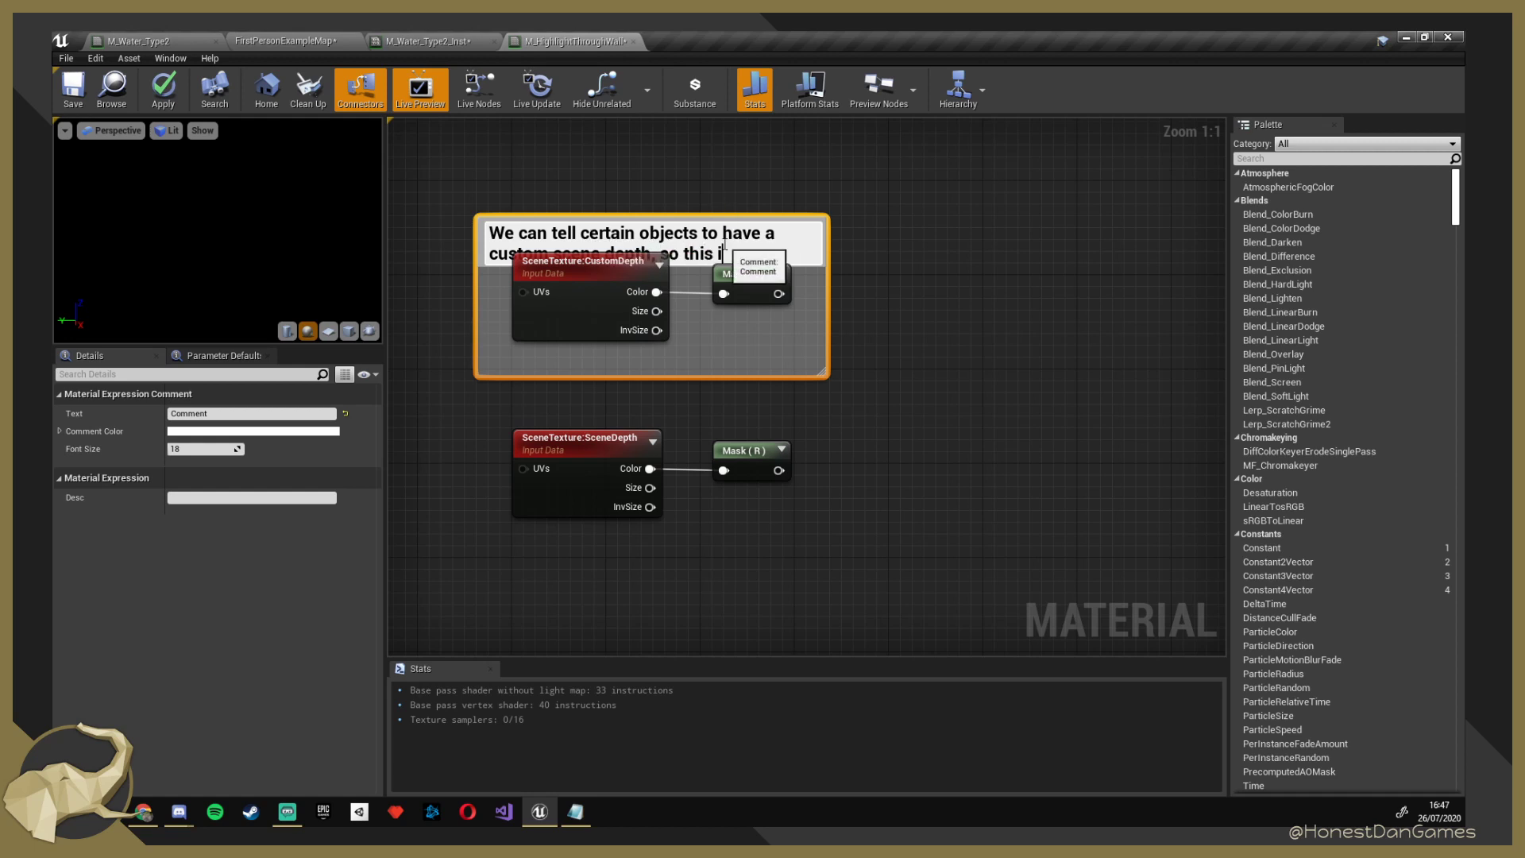
{"action": "type", "text": "s 1 or 0 base"}
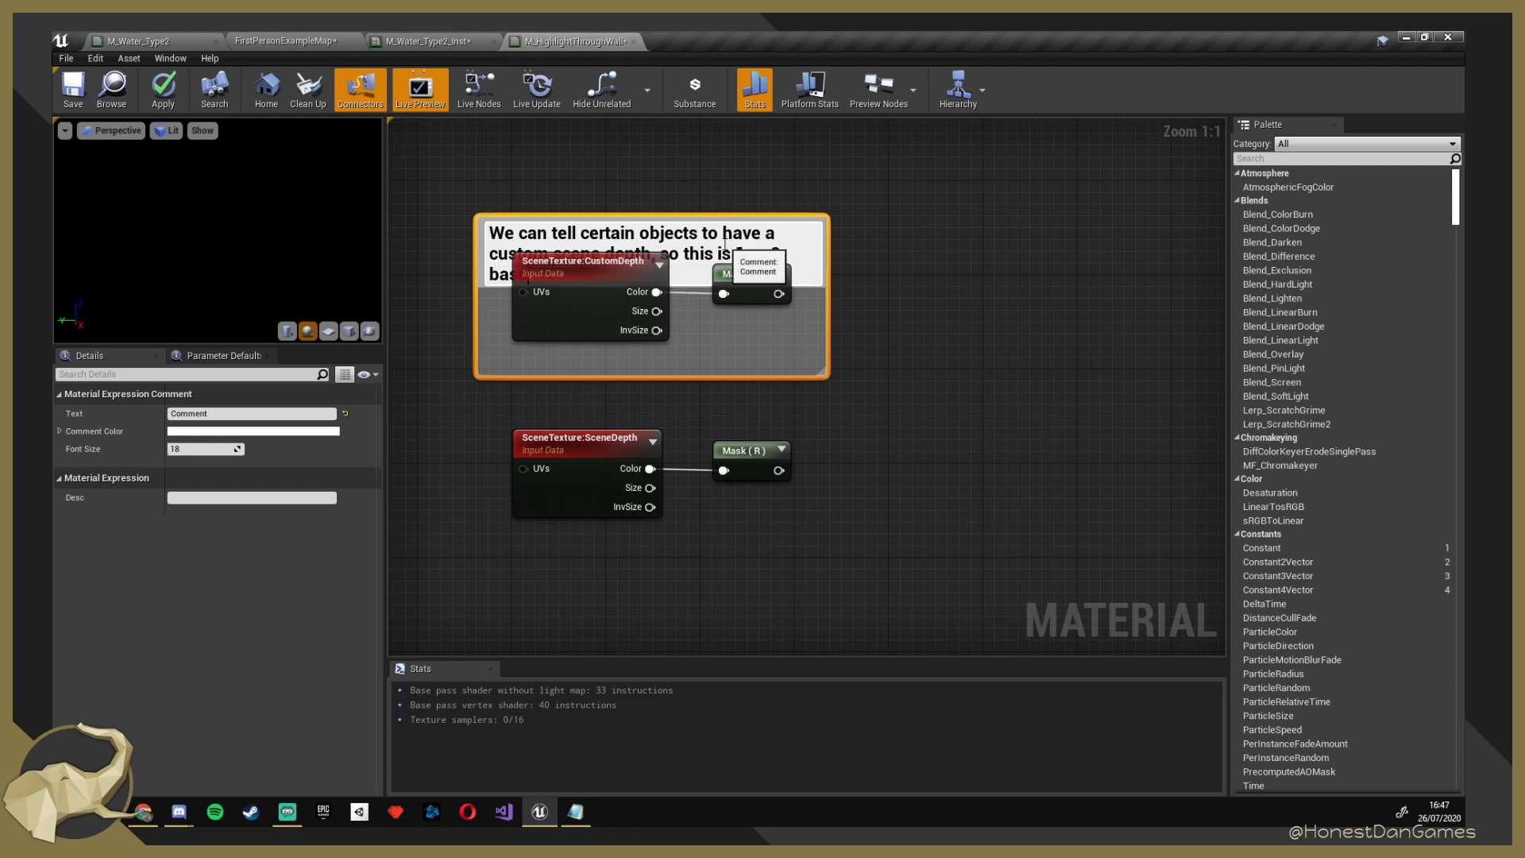
{"action": "type", "text": "ed on that"}
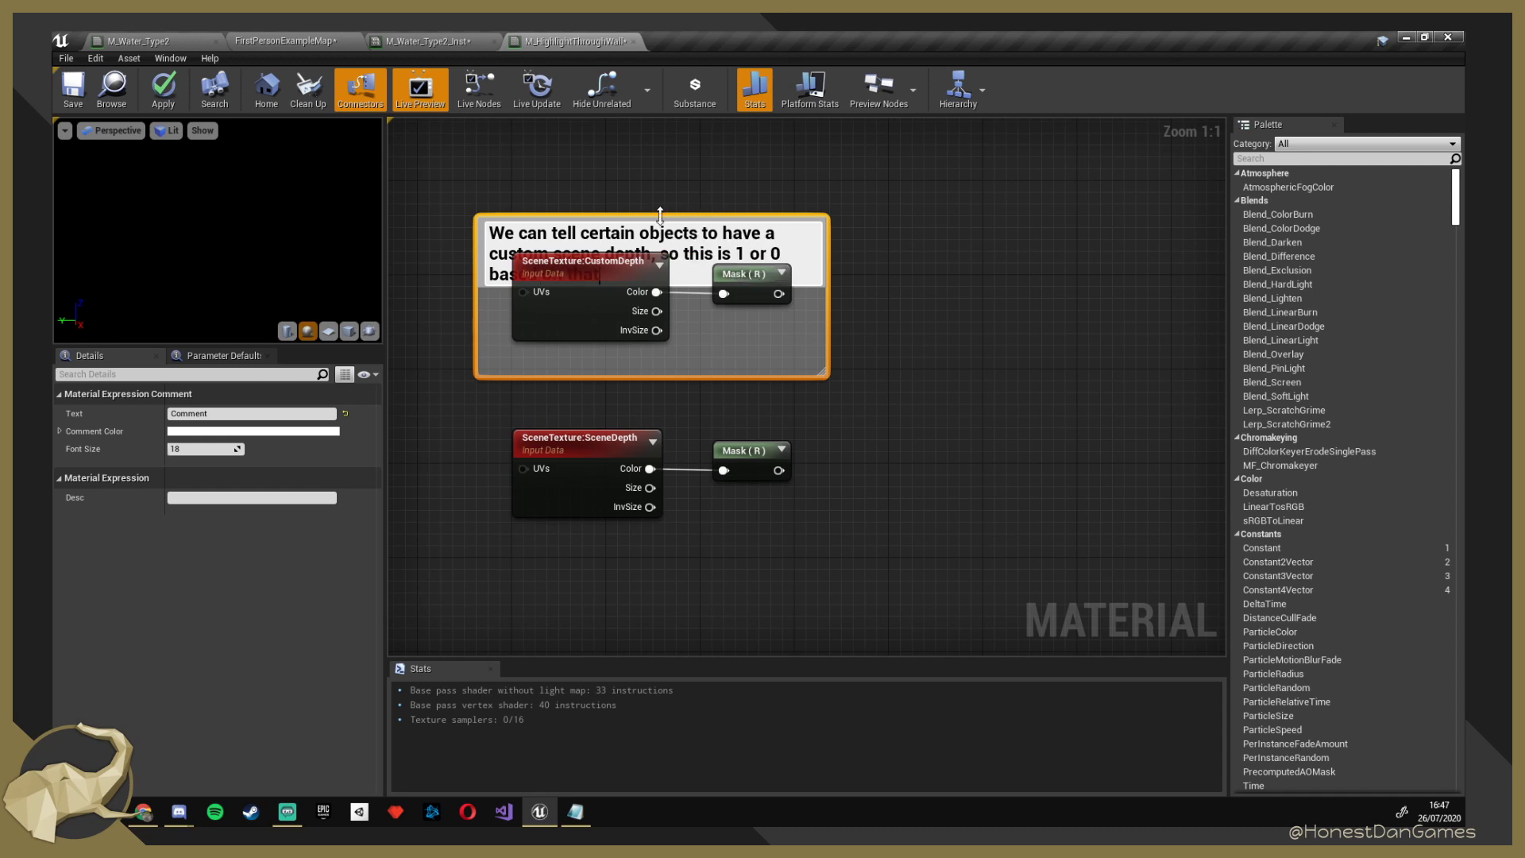
{"action": "key", "text": "Return"}
{"action": "left_click_drag", "start_coordinate": [661, 167], "coordinate": [641, 165]}
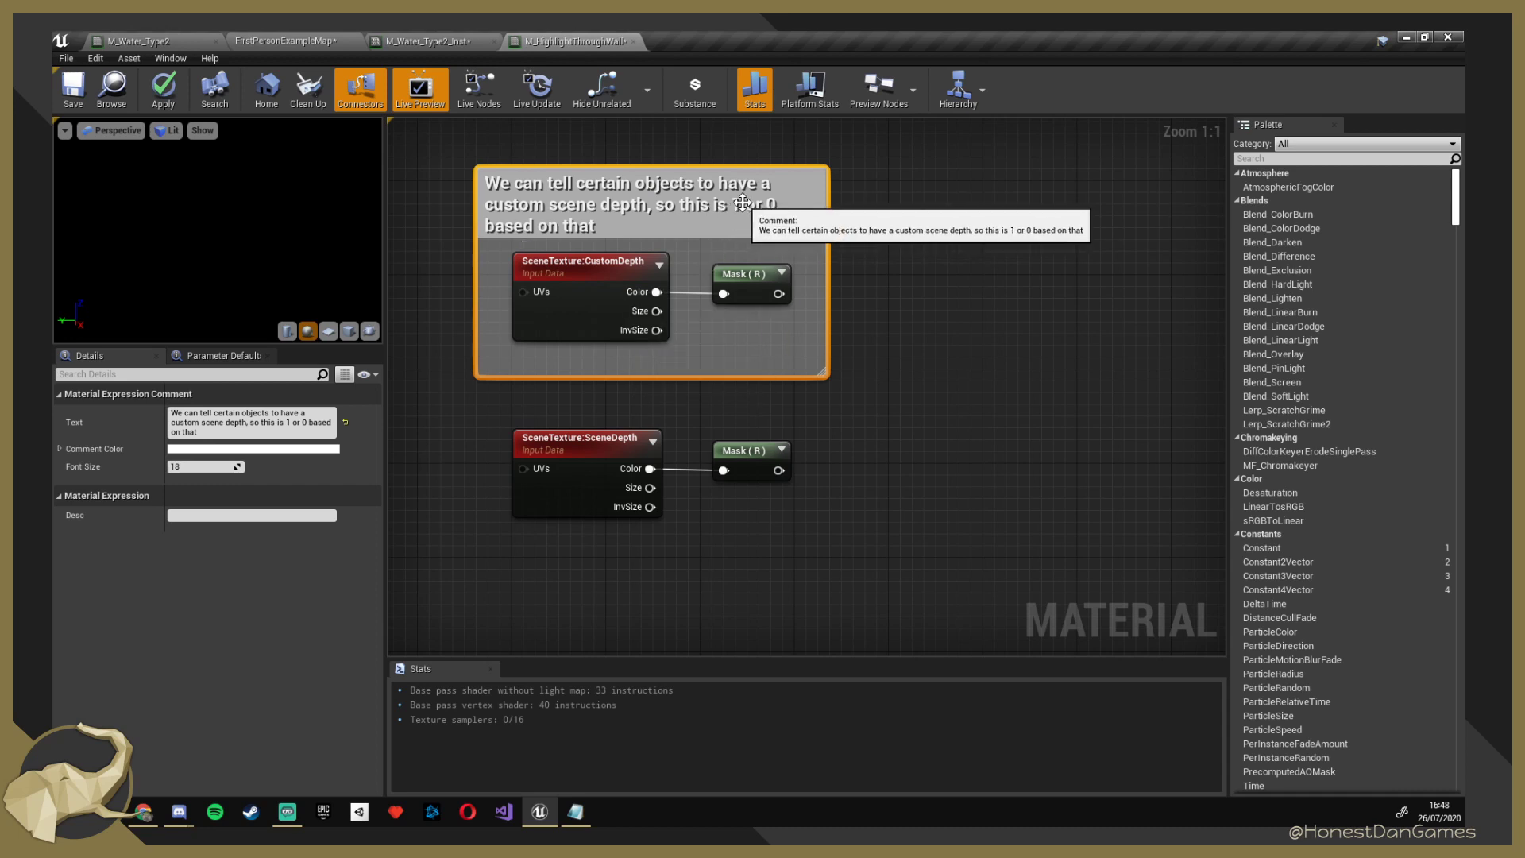
Replace the last clause of the CustomDepth comment with "they will show as a 0-1 value based on the".
{"action": "double_click", "coordinate": [739, 204]}
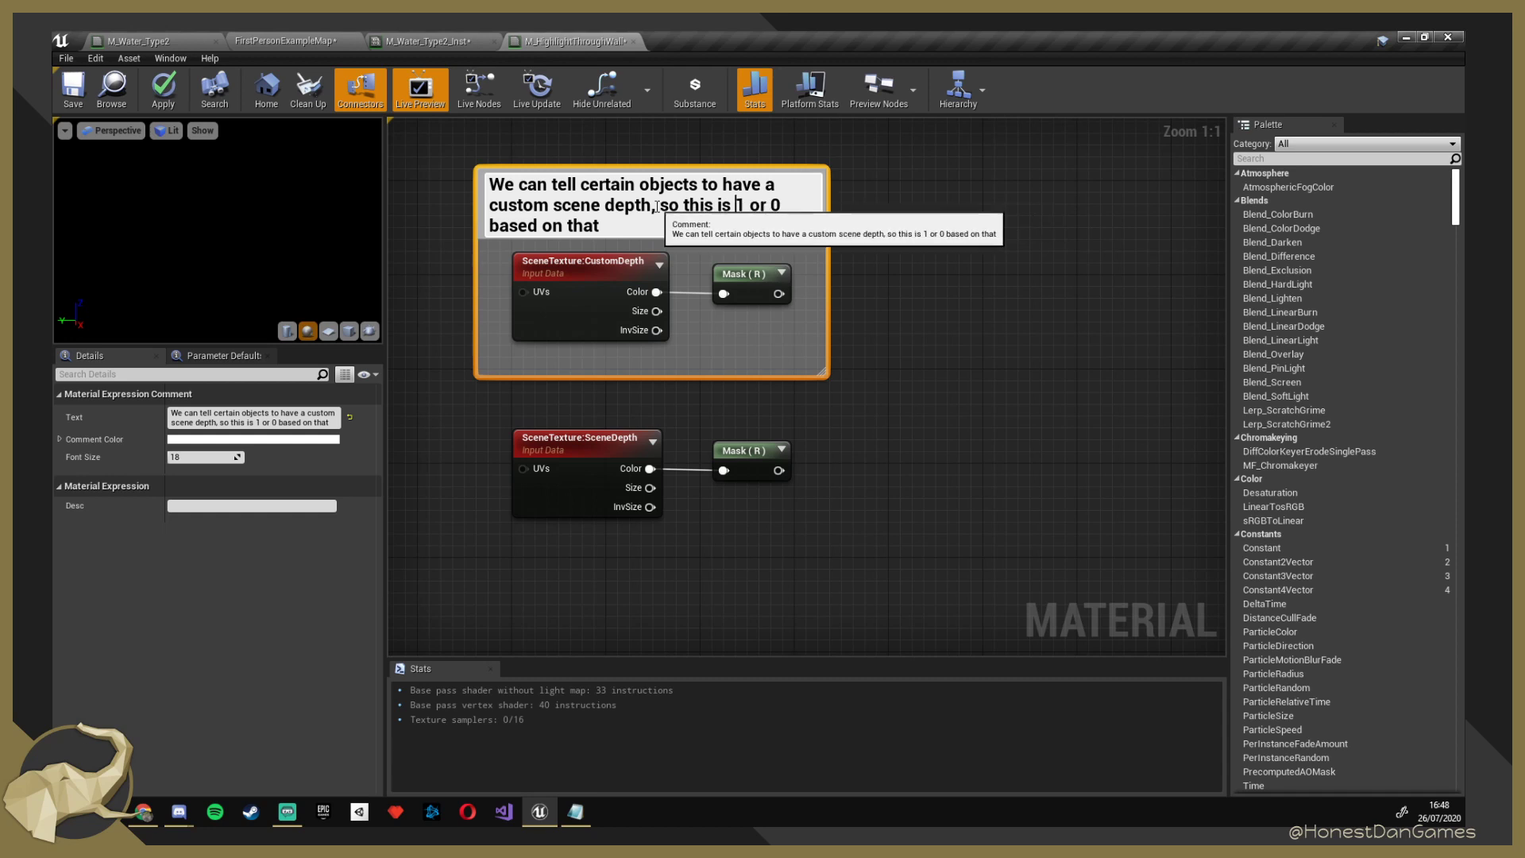
{"action": "left_click_drag", "start_coordinate": [659, 207], "coordinate": [732, 232]}
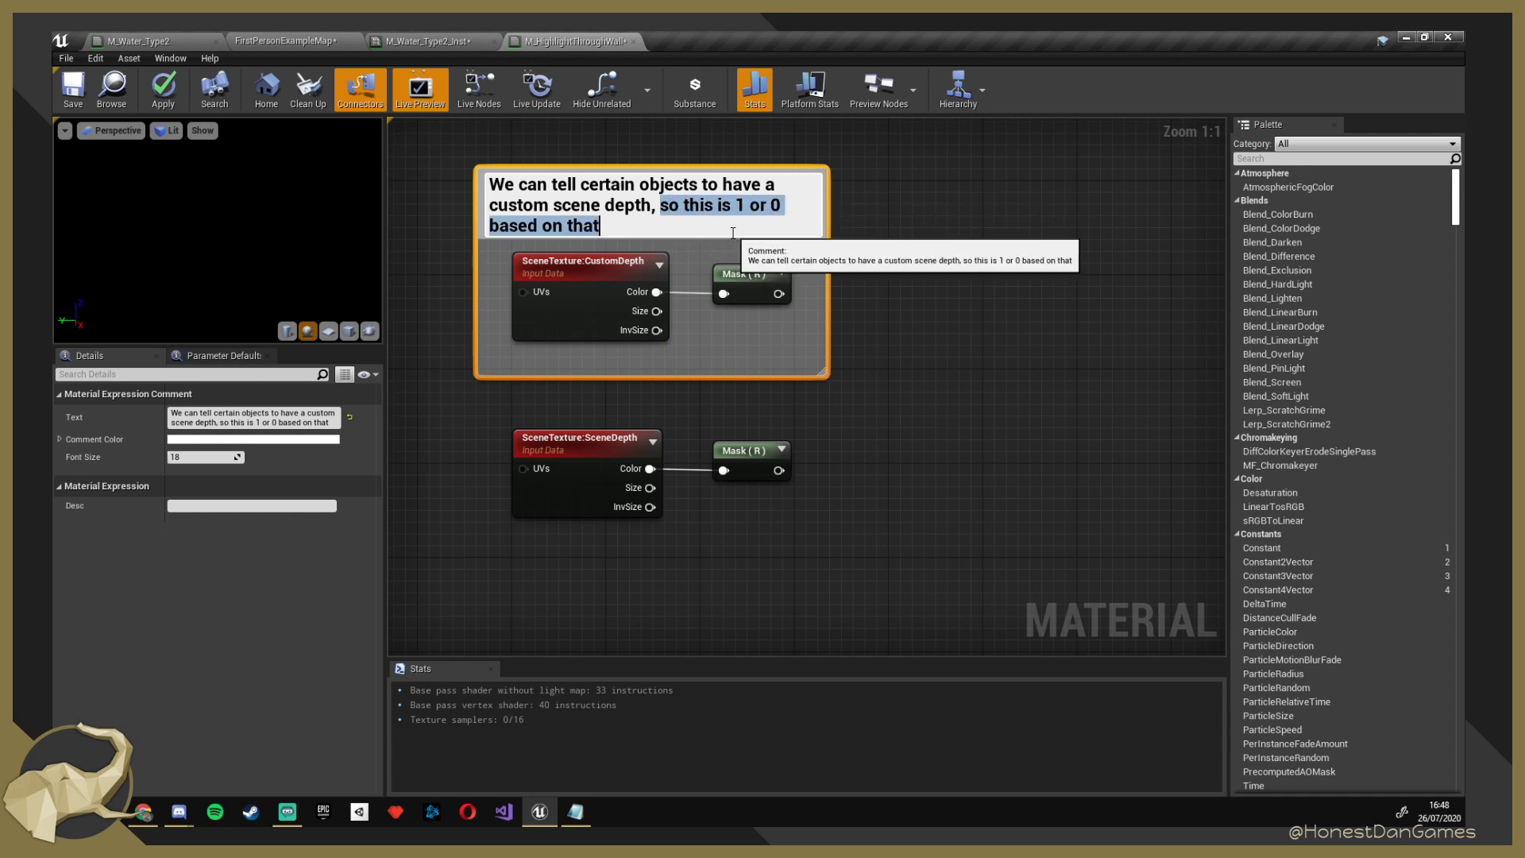
{"action": "key", "text": "BackSpace"}
{"action": "type", "text": "which"}
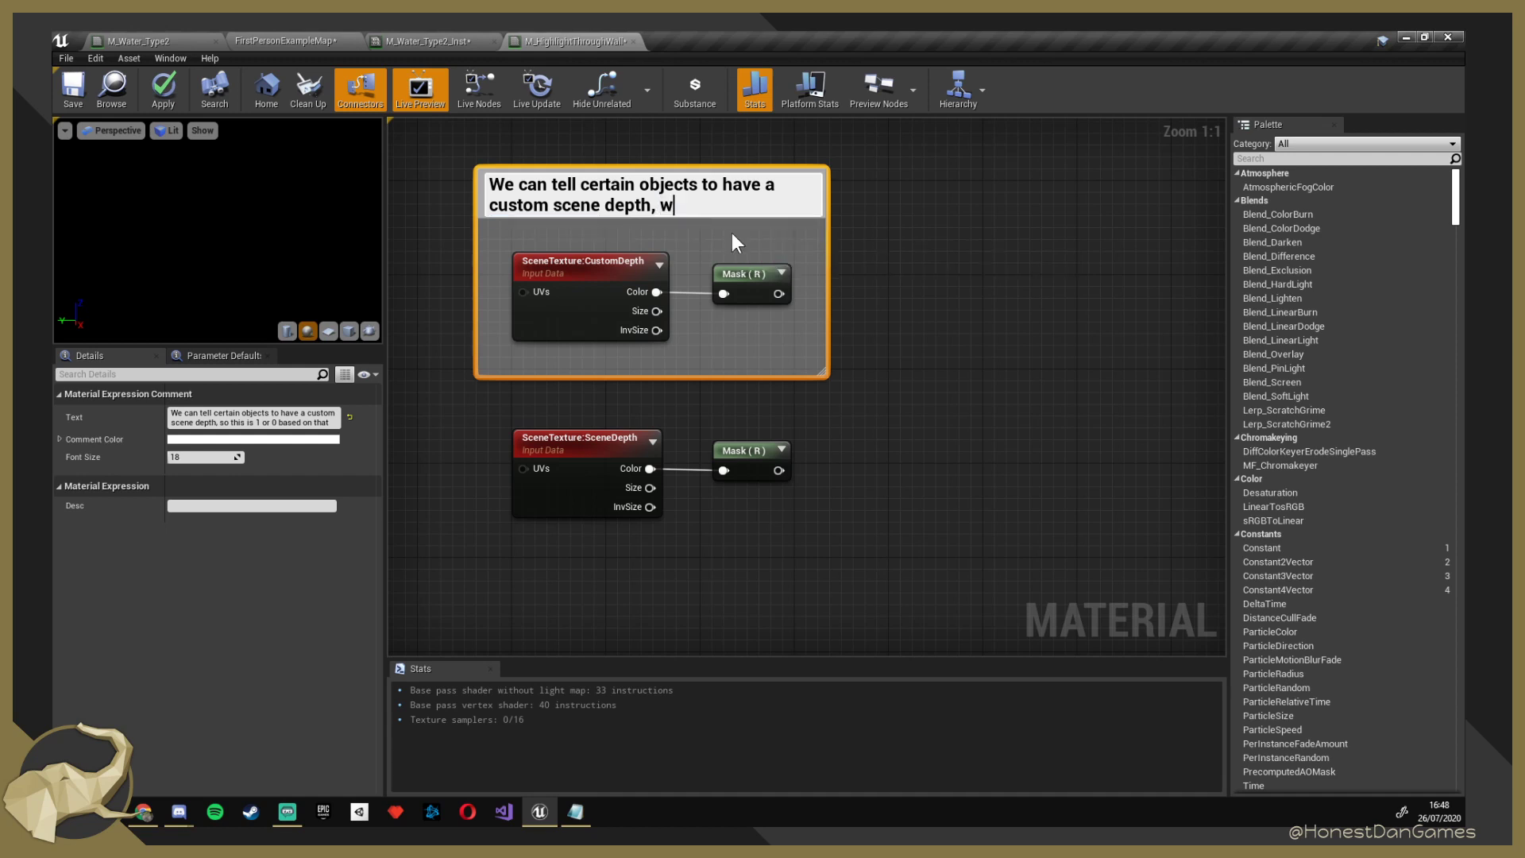
{"action": "key", "text": "BackSpace"}
{"action": "key", "text": "BackSpace"}
{"action": "key", "text": "BackSpace"}
{"action": "key", "text": "BackSpace"}
{"action": "key", "text": "BackSpace"}
{"action": "type", "text": "they will show as a 0-1 value based on the"}
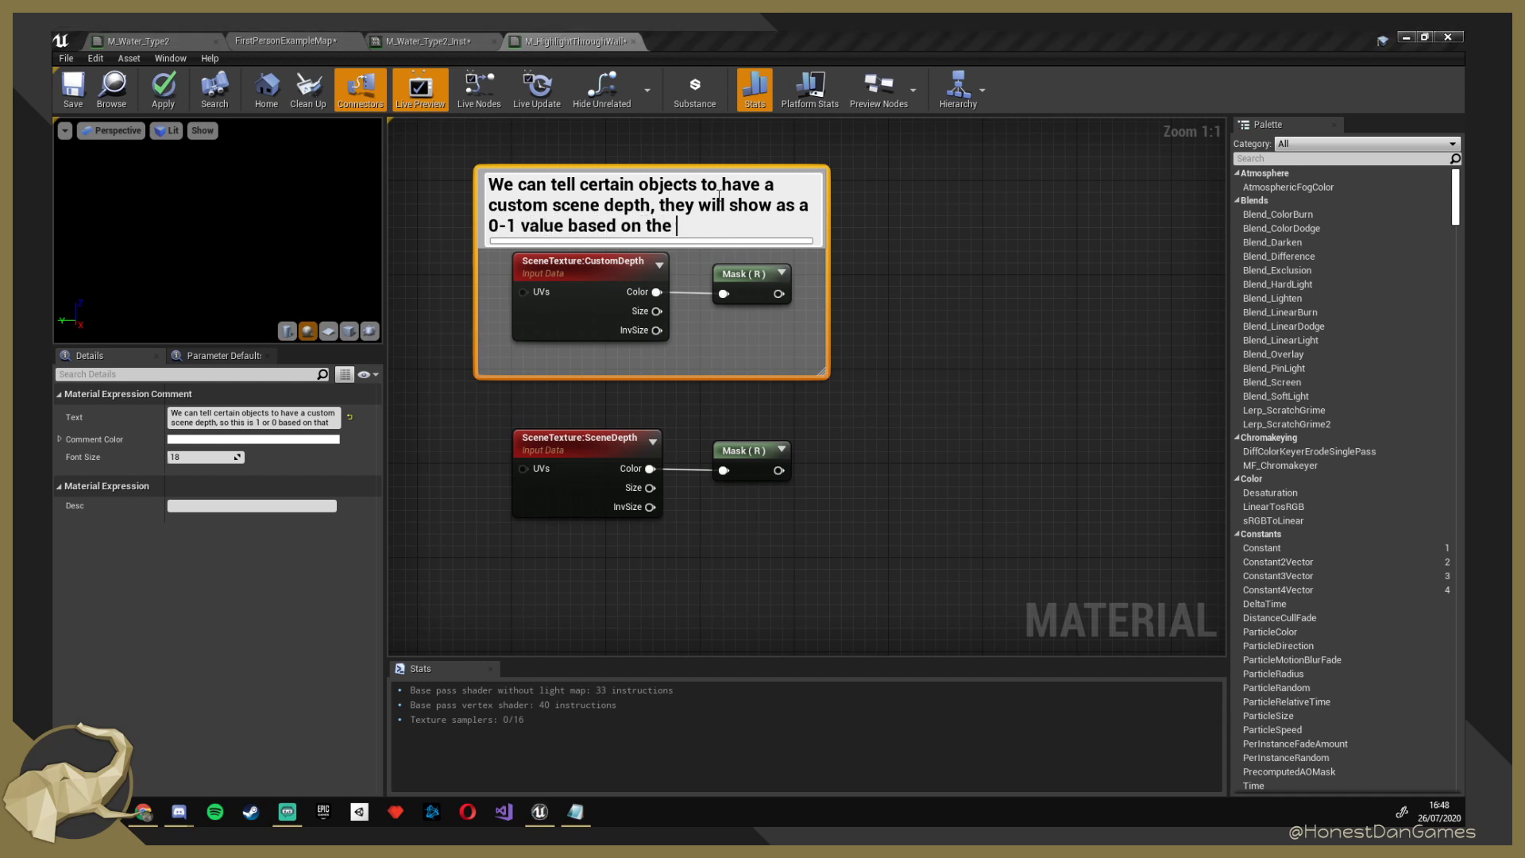
Select the sphere behind the cubes in FirstPersonExampleMap and examine its custom depth, stencil value and custom primitive data settings.
{"action": "left_click", "coordinate": [179, 43]}
{"action": "left_click", "coordinate": [282, 41]}
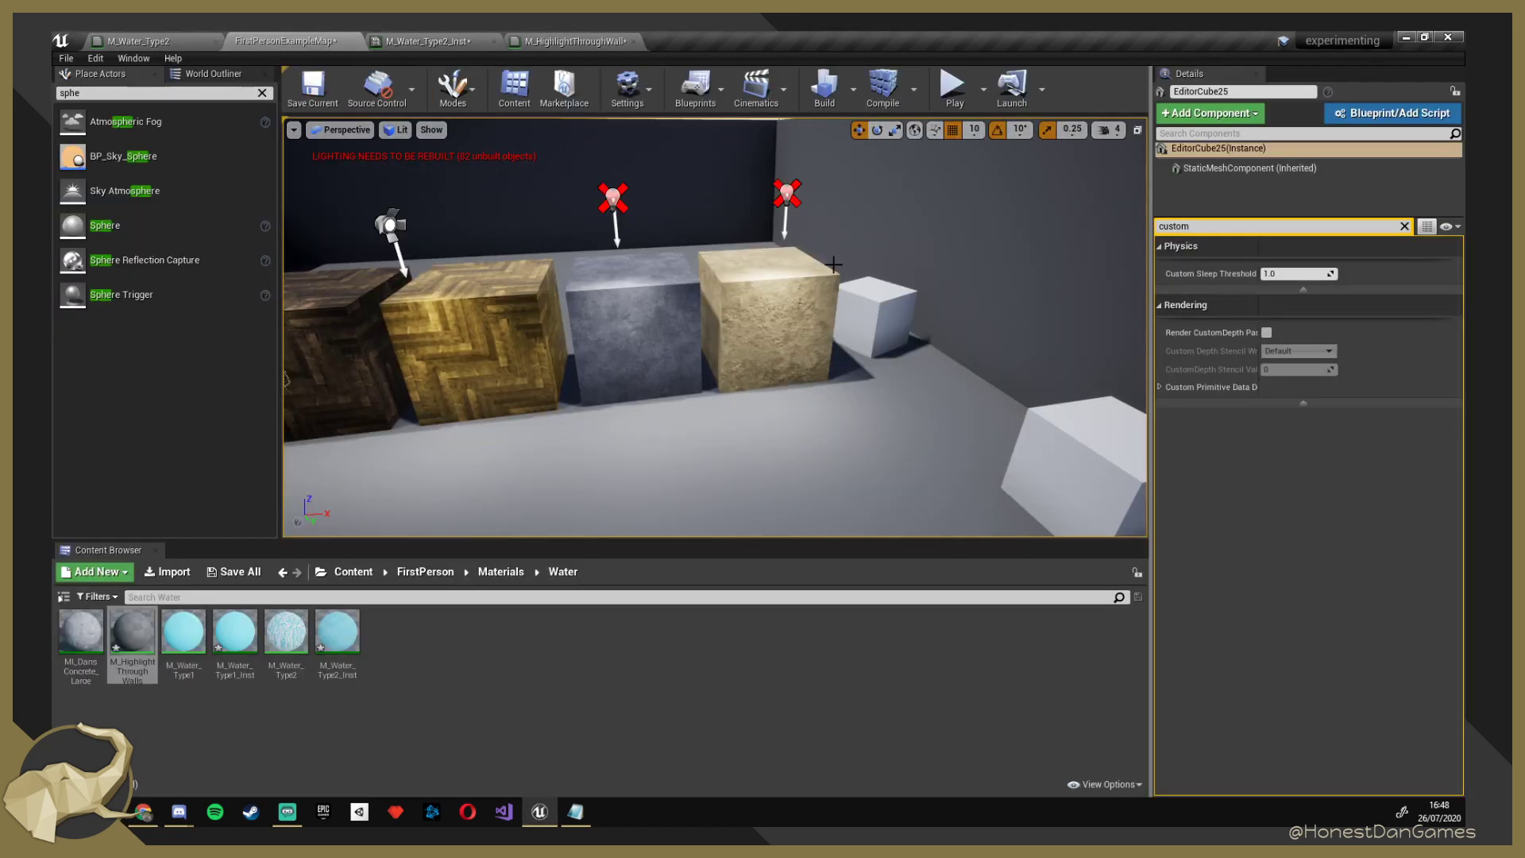
{"action": "right_click_drag", "start_coordinate": [833, 265], "coordinate": [737, 275]}
{"action": "left_click", "coordinate": [737, 274]}
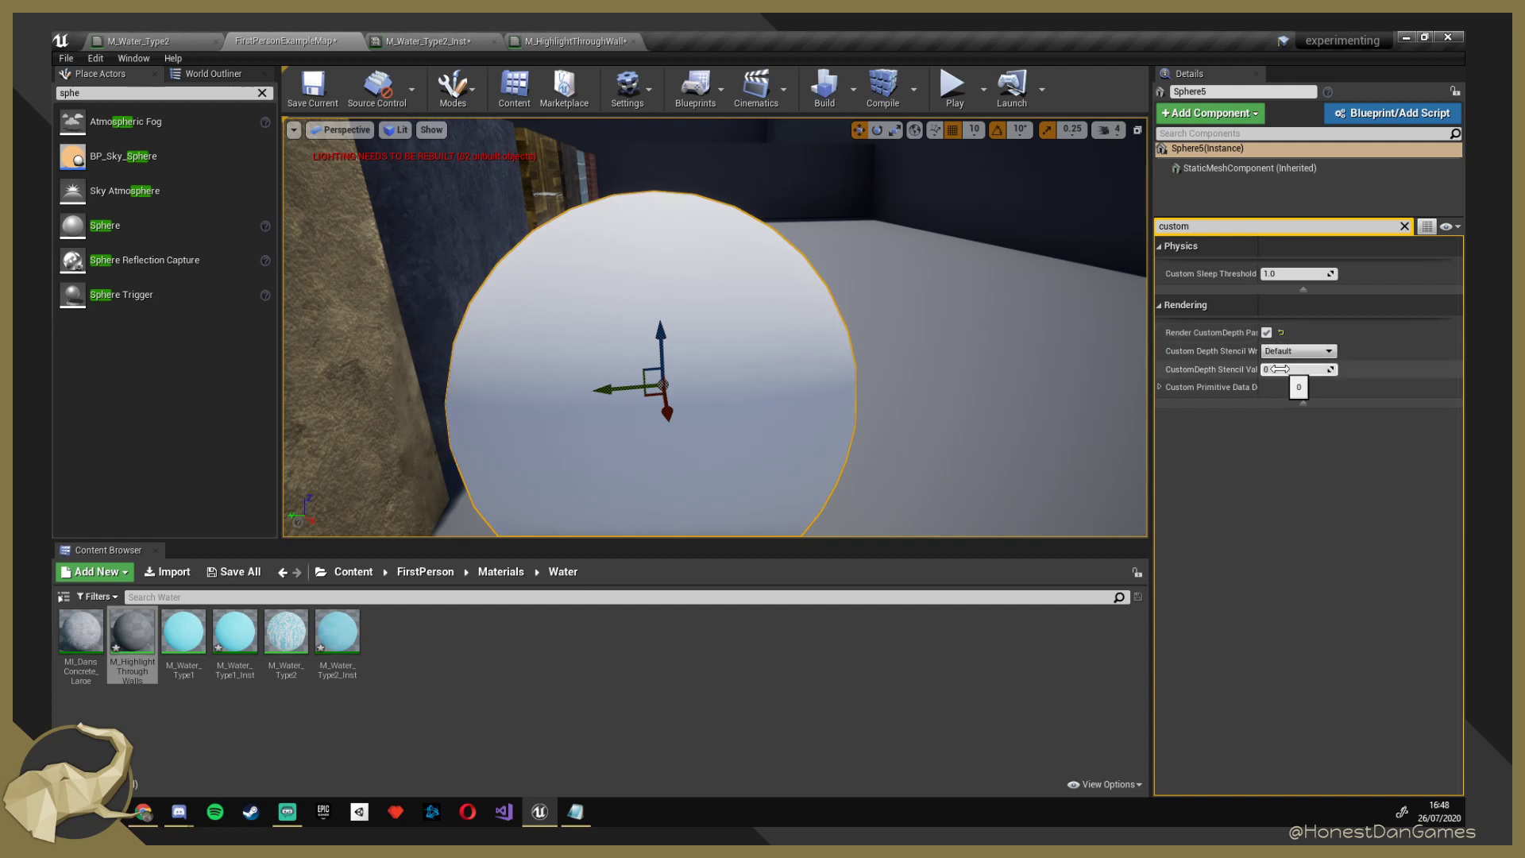
{"action": "left_click", "coordinate": [1161, 386]}
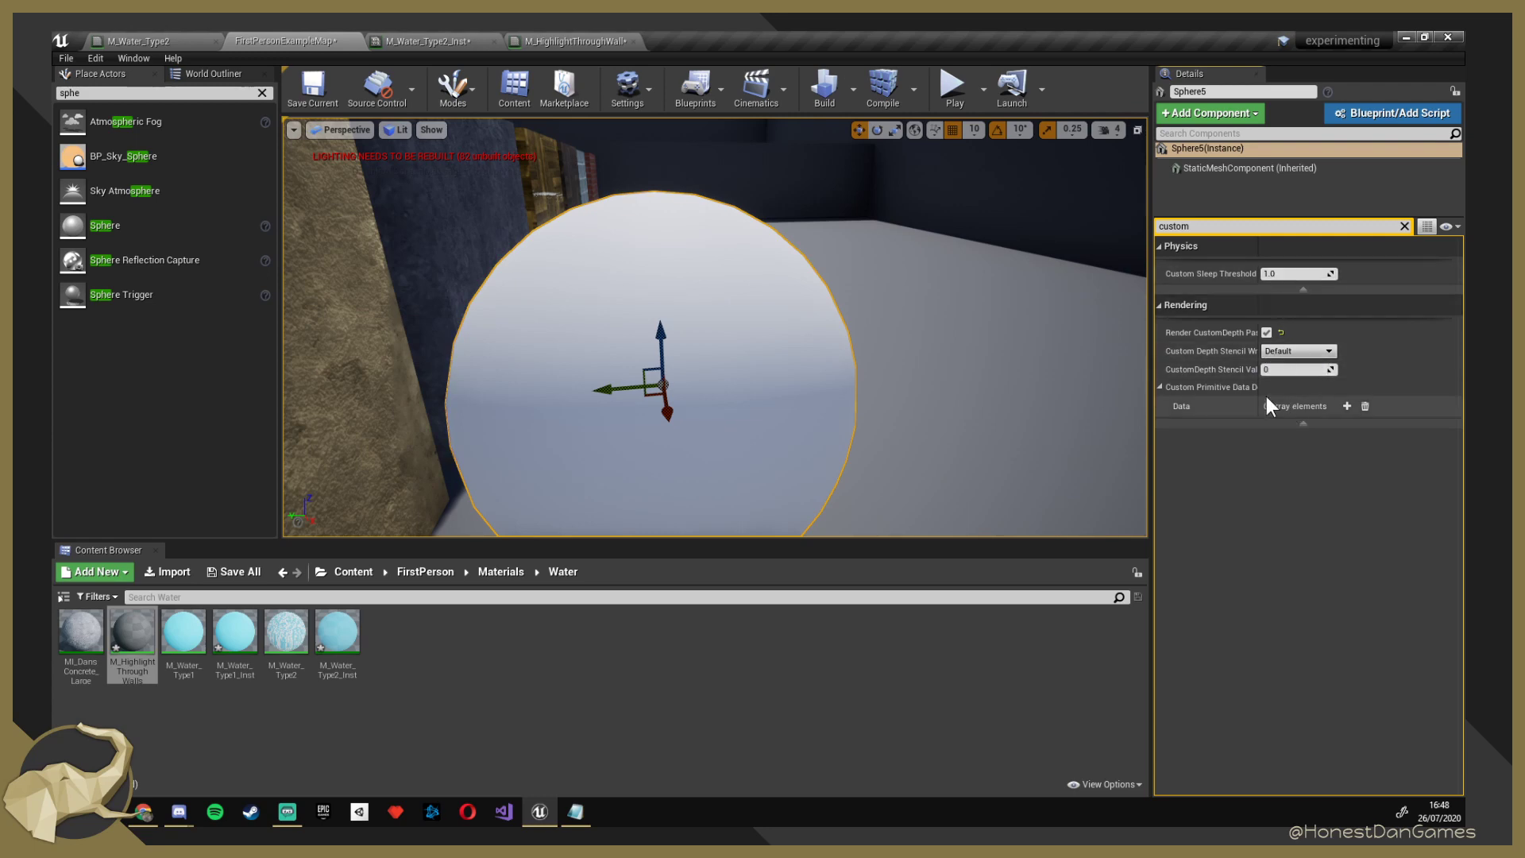
{"action": "mouse_move", "coordinate": [1199, 368]}
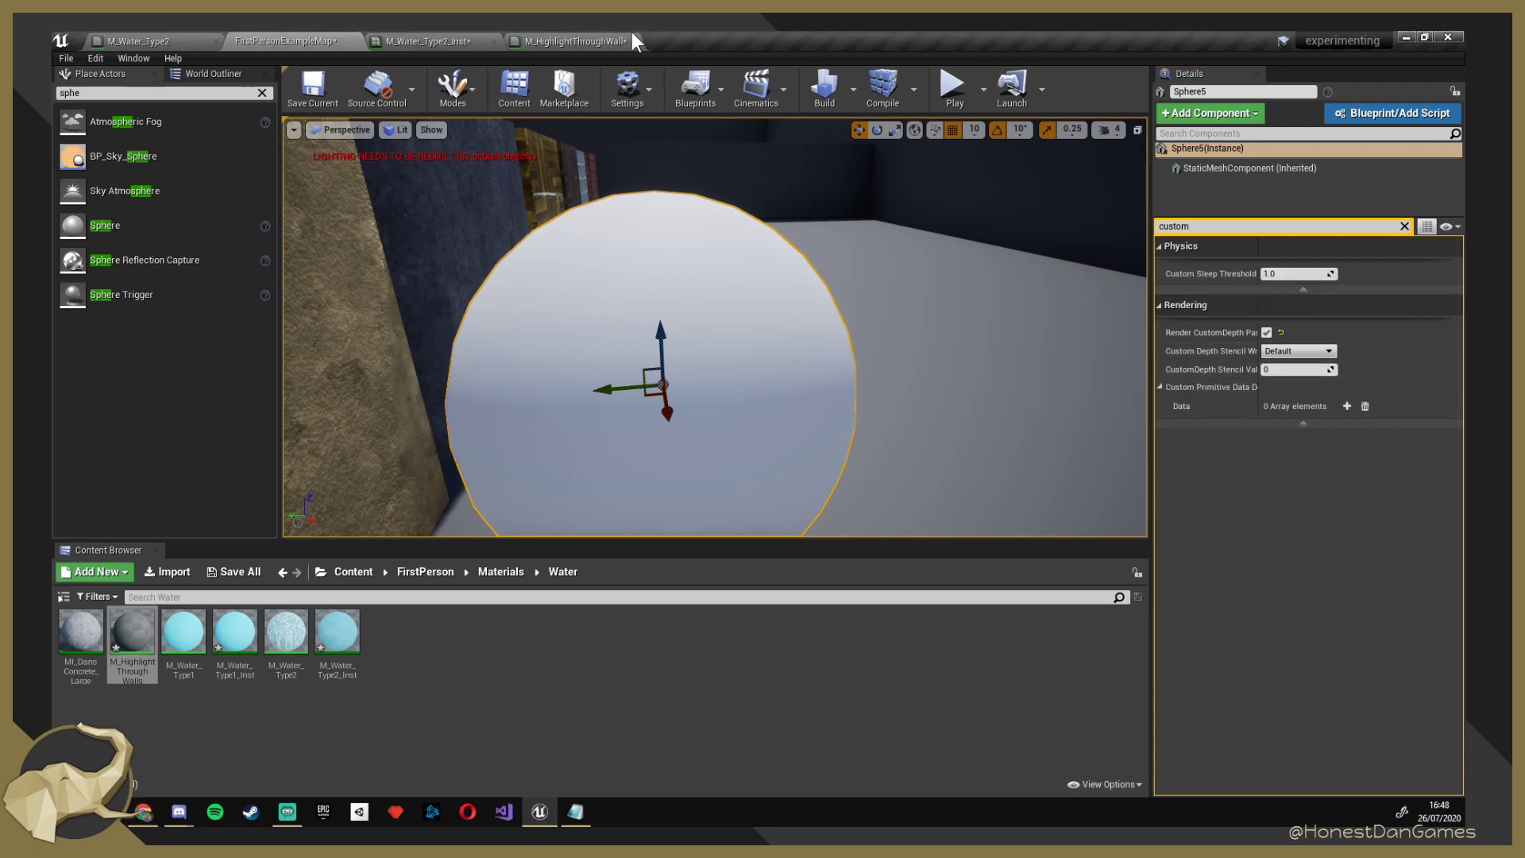
Complete the CustomDepth comment in M_HighlightThroughWalls with "stencil value perhaps" and widen its comment box.
{"action": "left_click", "coordinate": [559, 44]}
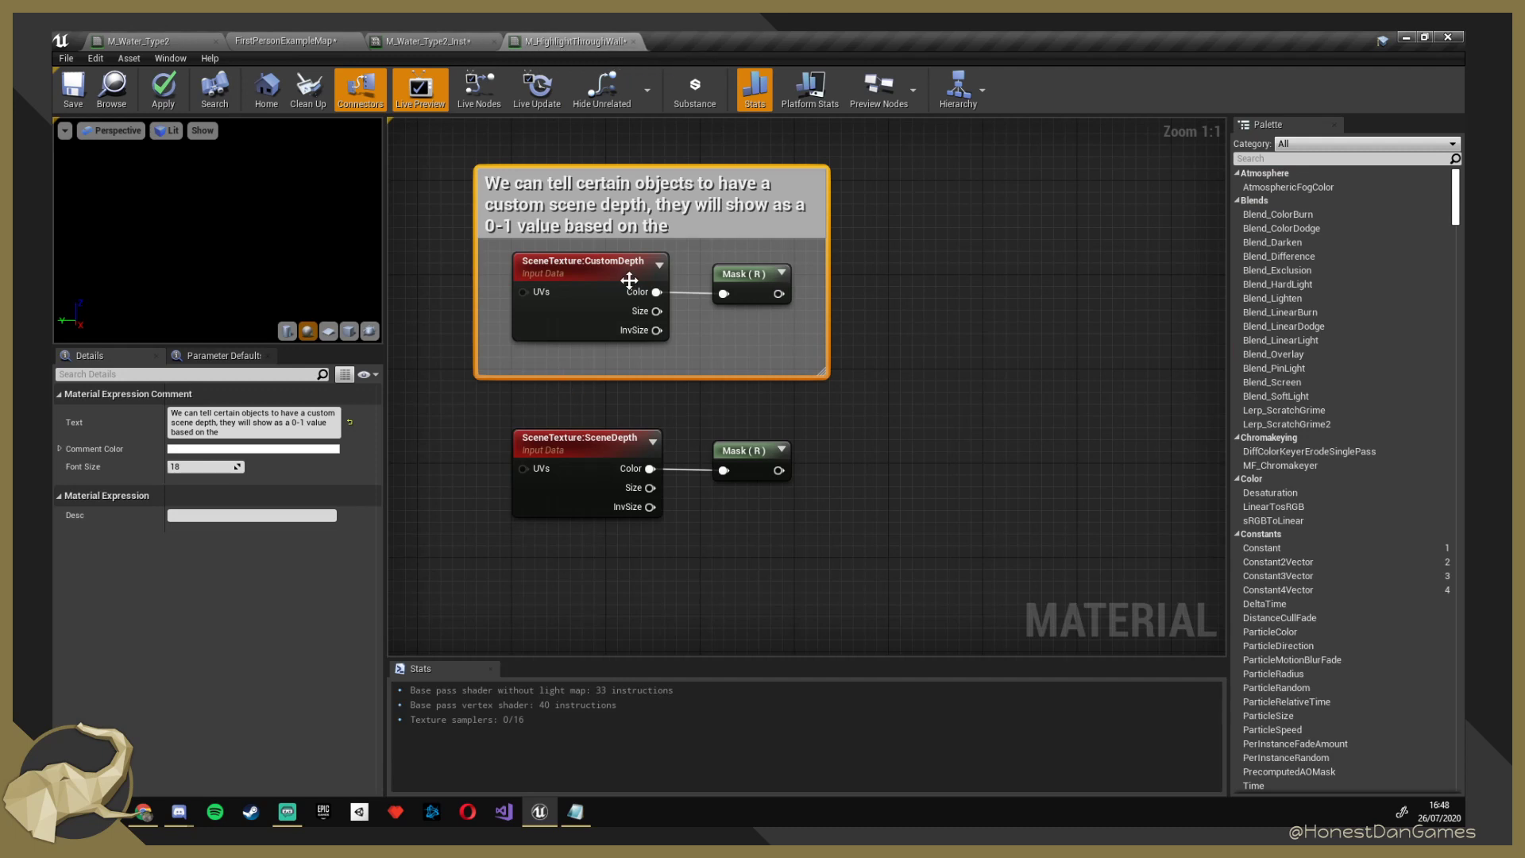
{"action": "left_click", "coordinate": [679, 226]}
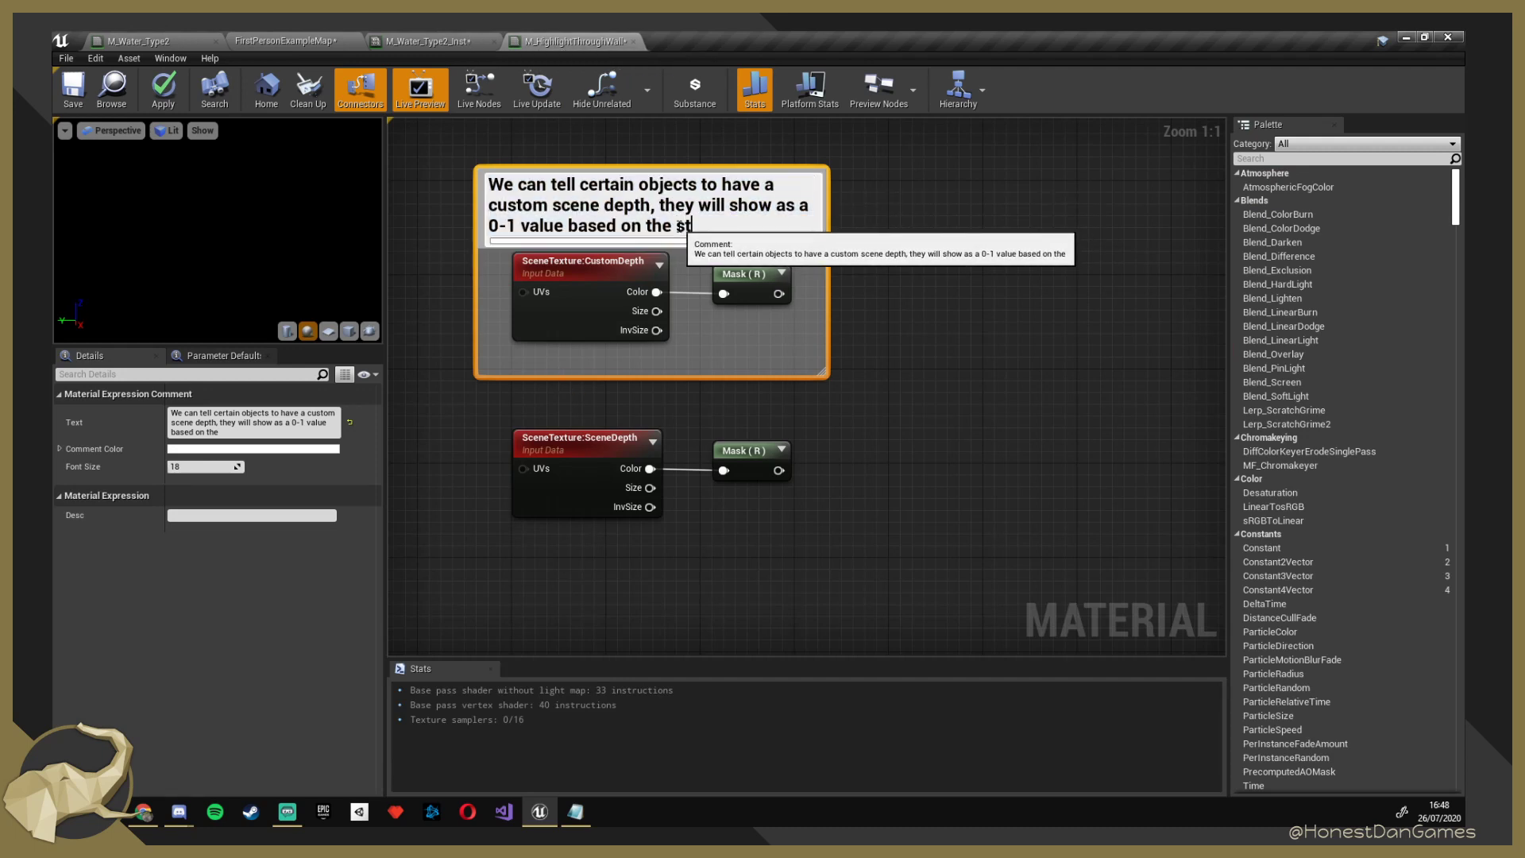
{"action": "key", "text": "shift+Return"}
{"action": "type", "text": "perhaps"}
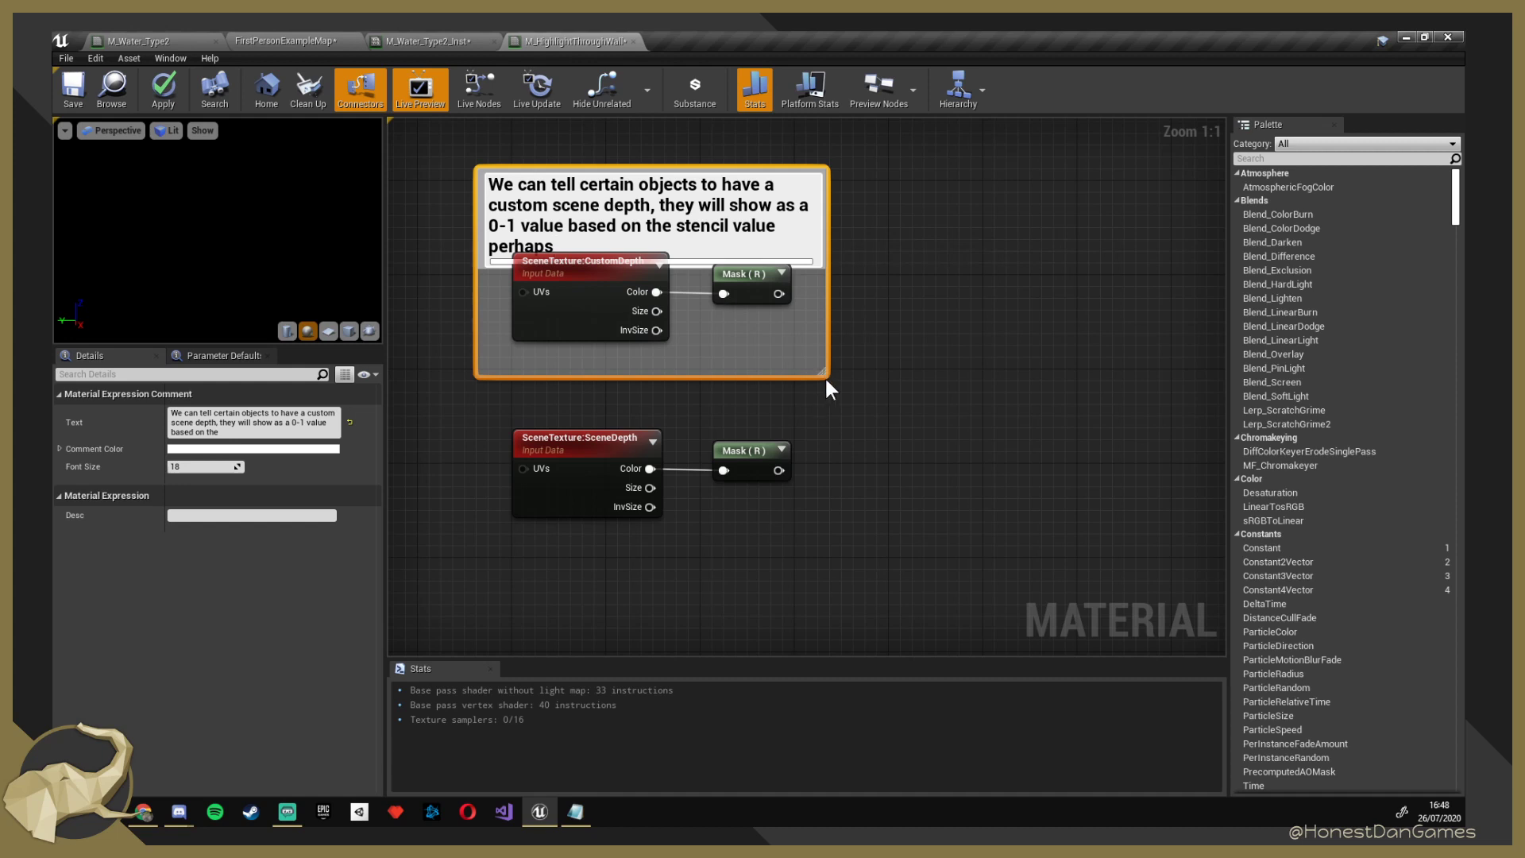
{"action": "left_click_drag", "start_coordinate": [826, 381], "coordinate": [898, 362]}
{"action": "left_click", "coordinate": [765, 419]}
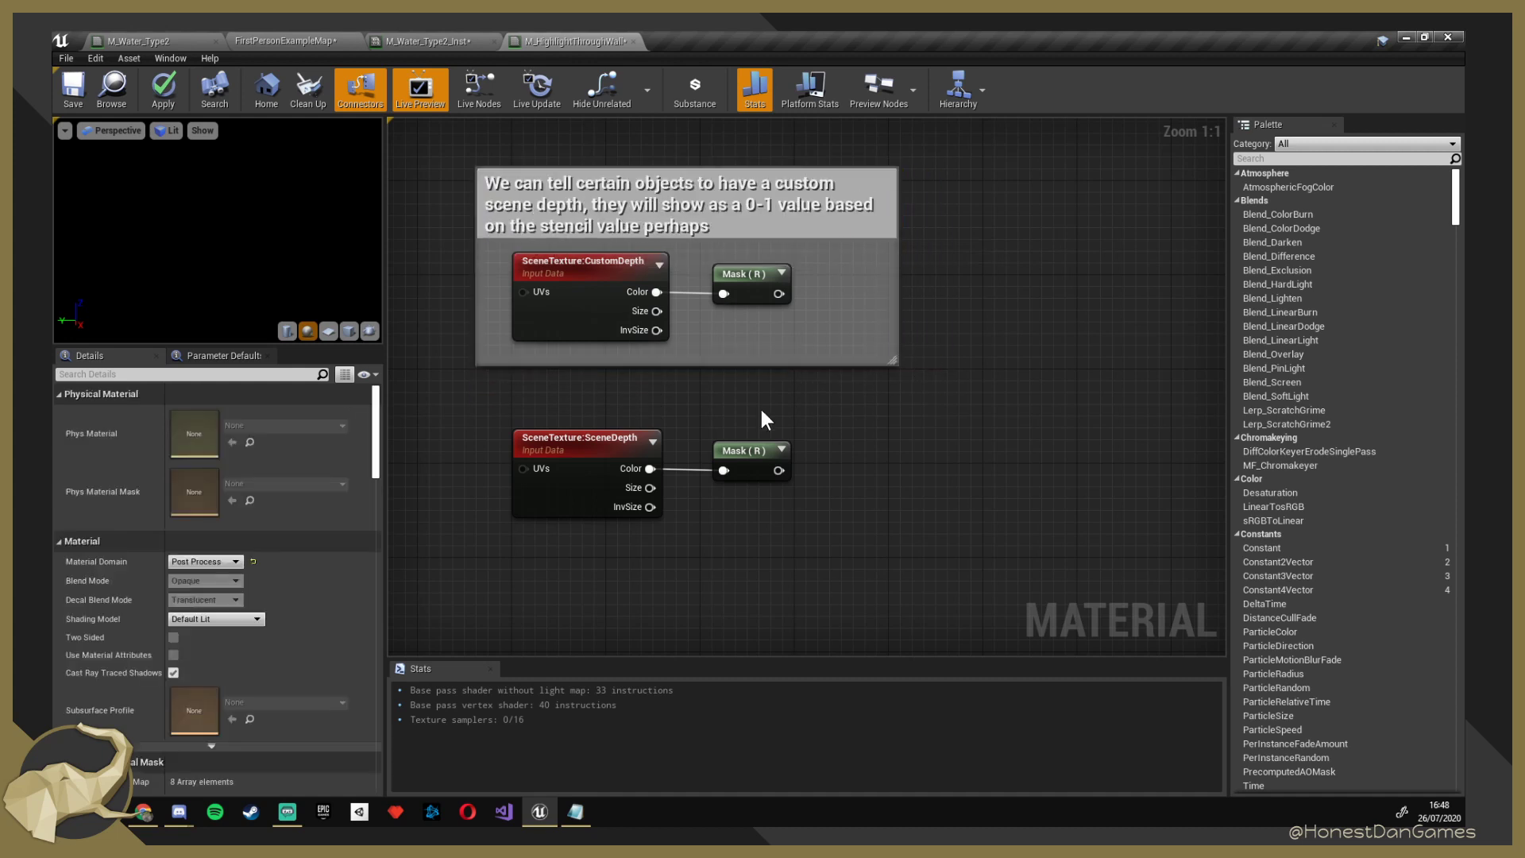
Comment the SceneDepth and mask nodes with "0-1 based on distance from camera".
{"action": "right_click_drag", "start_coordinate": [765, 419], "coordinate": [657, 432]}
{"action": "right_click_drag", "start_coordinate": [737, 474], "coordinate": [770, 417]}
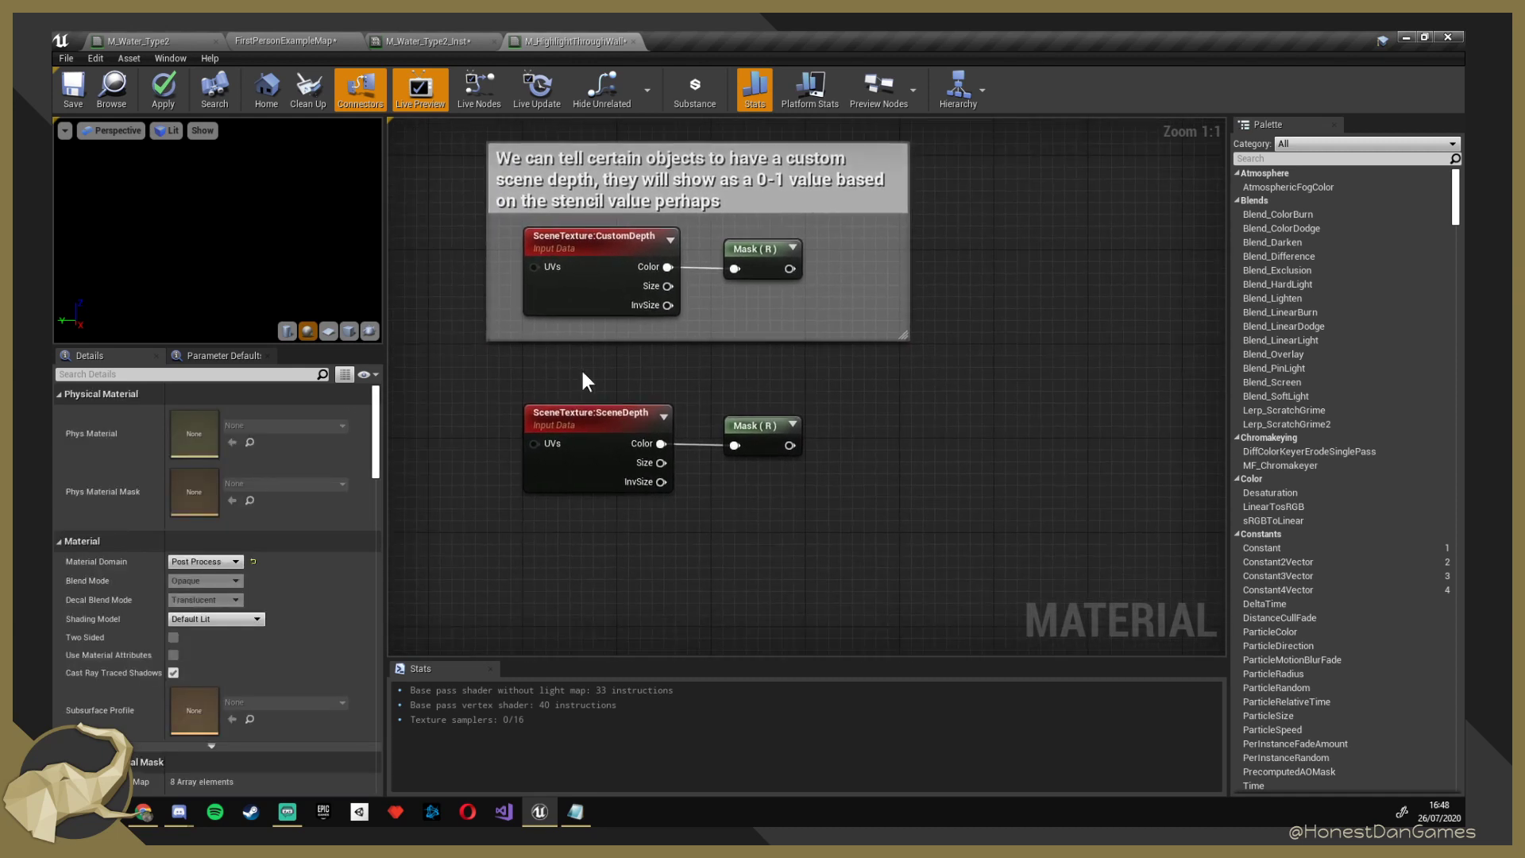
{"action": "left_click_drag", "start_coordinate": [477, 370], "coordinate": [828, 541]}
{"action": "key", "text": "c"}
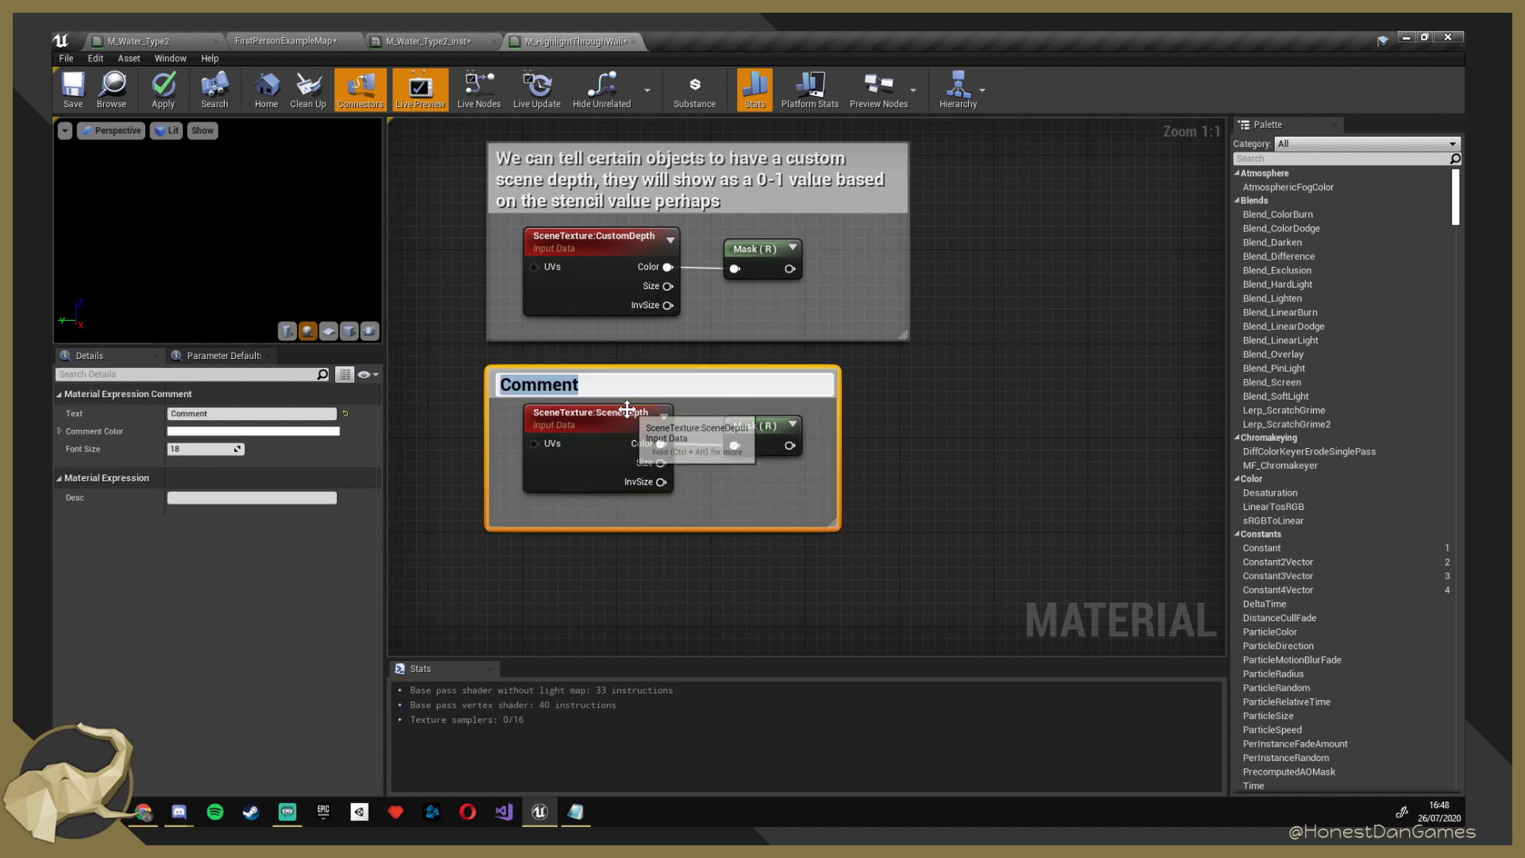
{"action": "type", "text": "0-"}
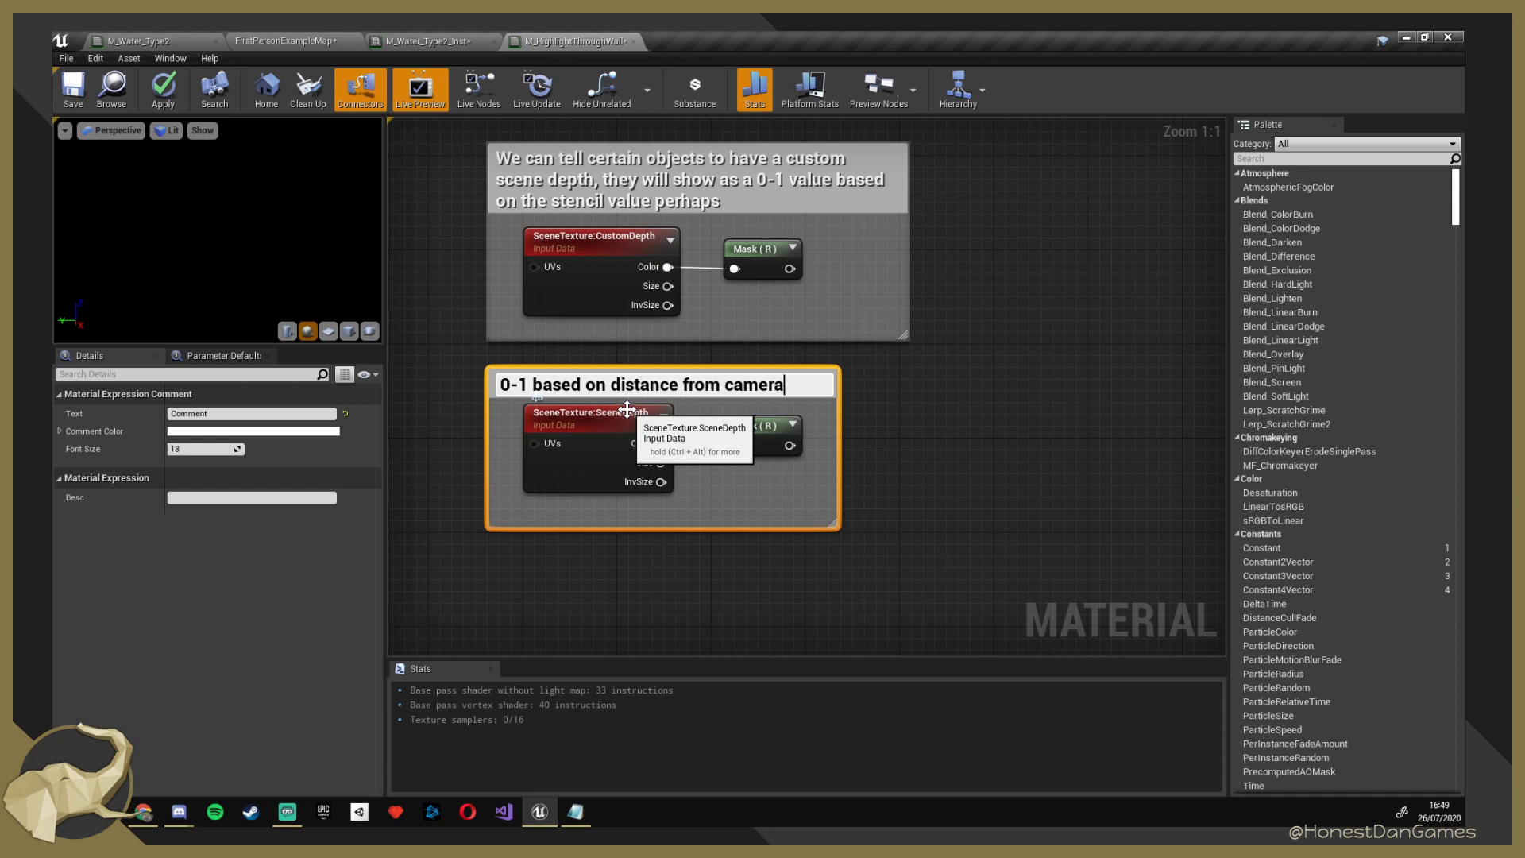
{"action": "key", "text": "Return"}
Add a Subtract node with the CustomDepth mask output connected to A and the SceneDepth mask output connected to B.
{"action": "right_click_drag", "start_coordinate": [903, 476], "coordinate": [876, 482]}
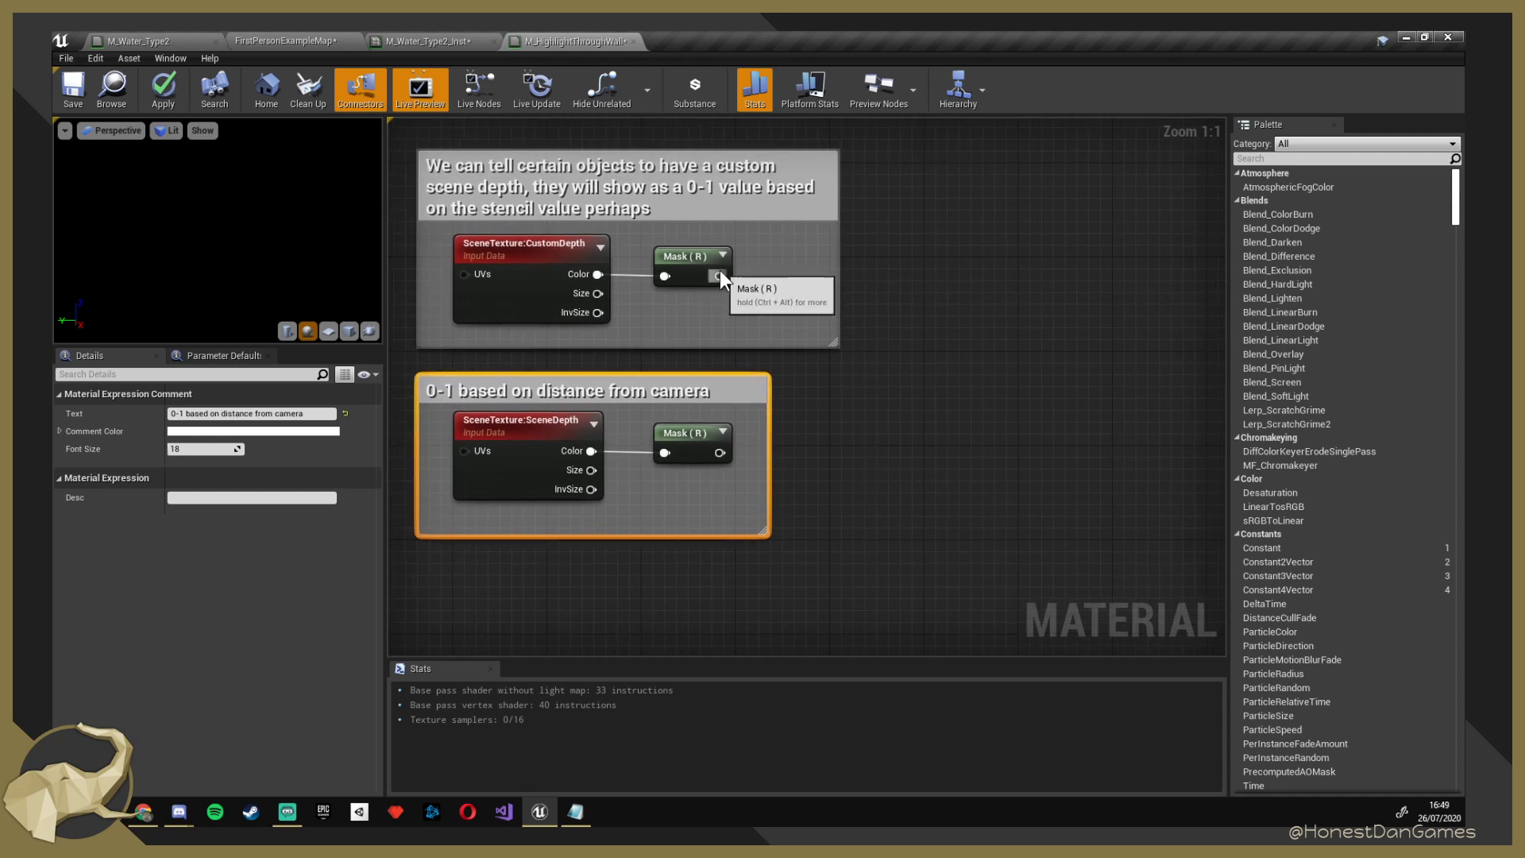
{"action": "left_click_drag", "start_coordinate": [720, 276], "coordinate": [822, 348]}
{"action": "type", "text": "SUbnt"}
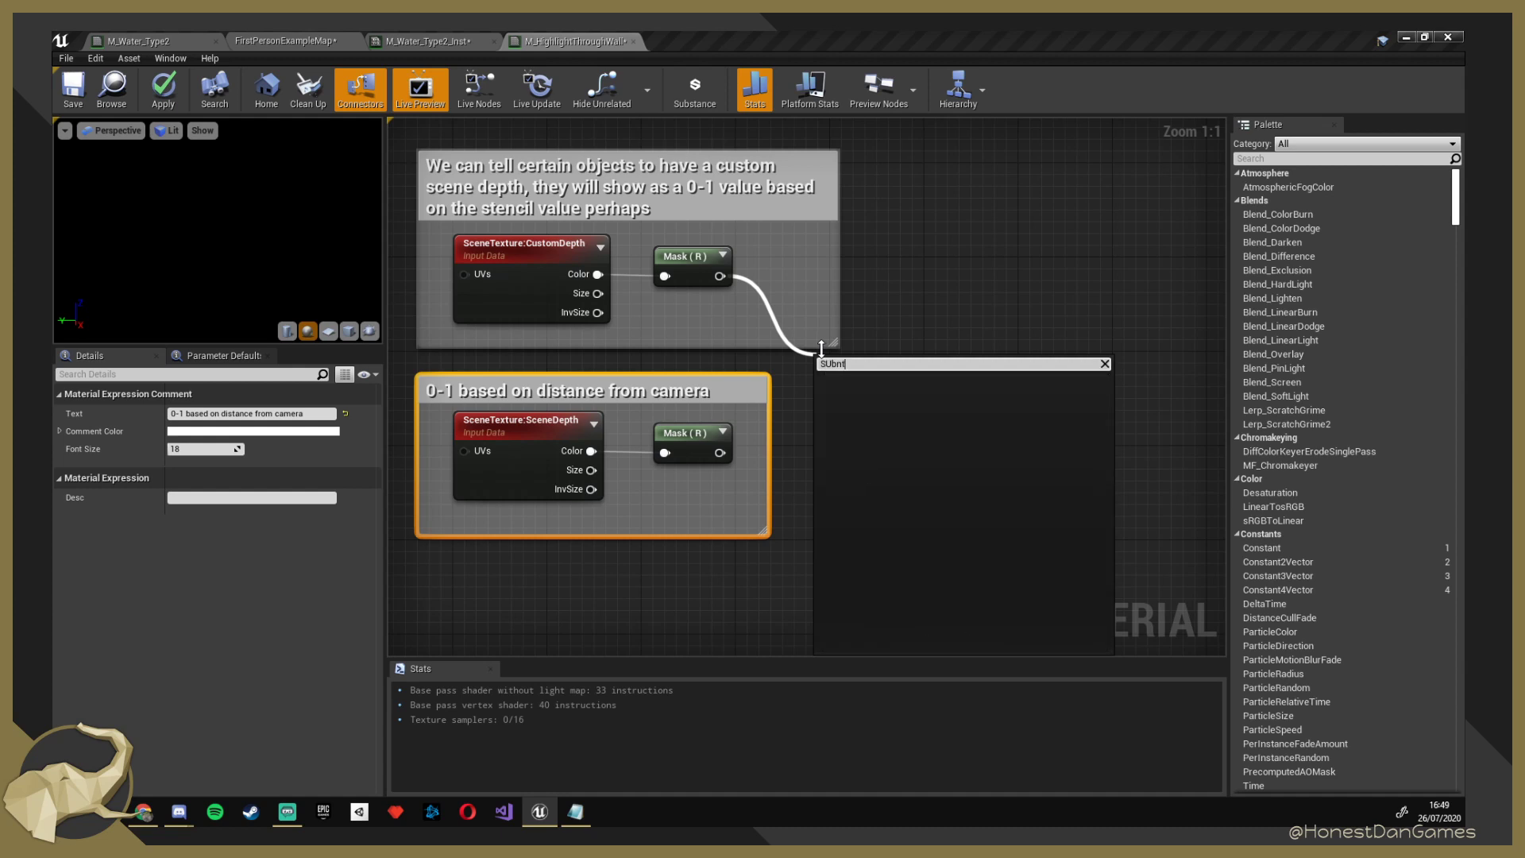
{"action": "key", "text": "BackSpace"}
{"action": "key", "text": "BackSpace"}
{"action": "key", "text": "BackSpace"}
{"action": "key", "text": "Return"}
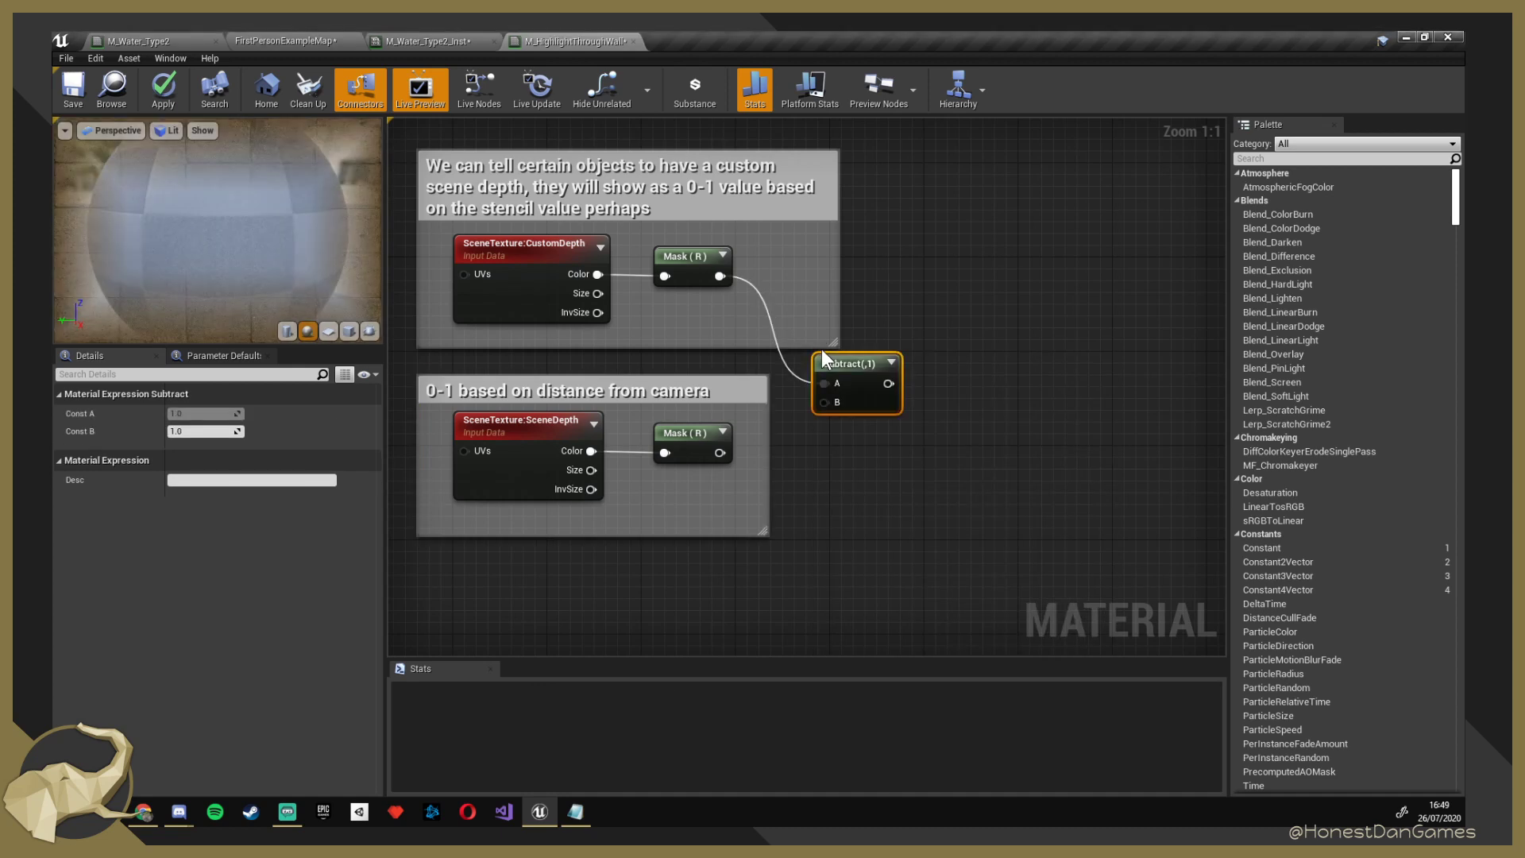
{"action": "left_click_drag", "start_coordinate": [850, 350], "coordinate": [885, 337]}
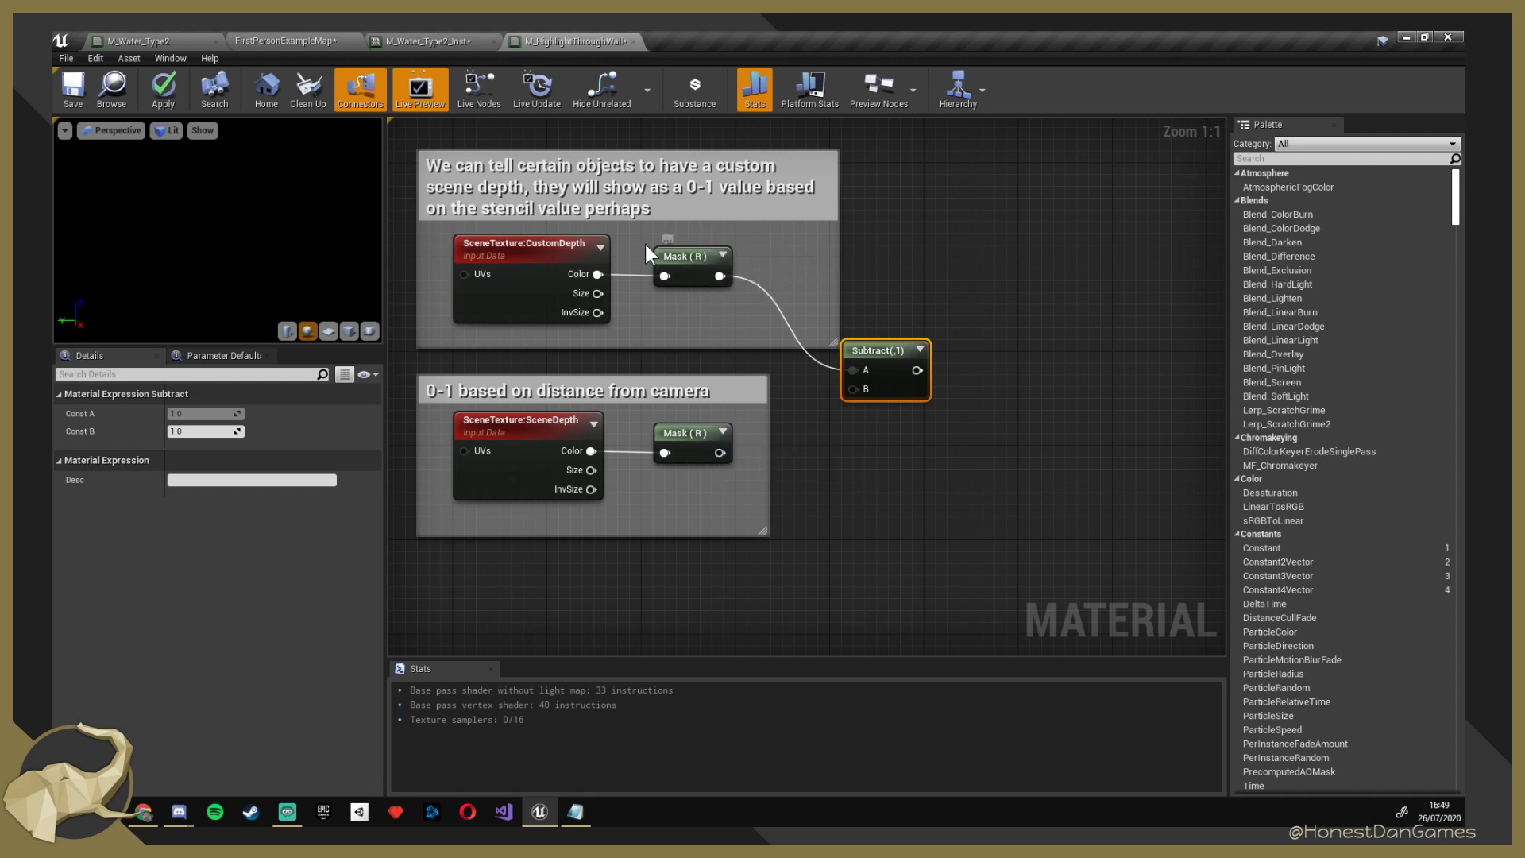
{"action": "left_click_drag", "start_coordinate": [720, 453], "coordinate": [858, 389]}
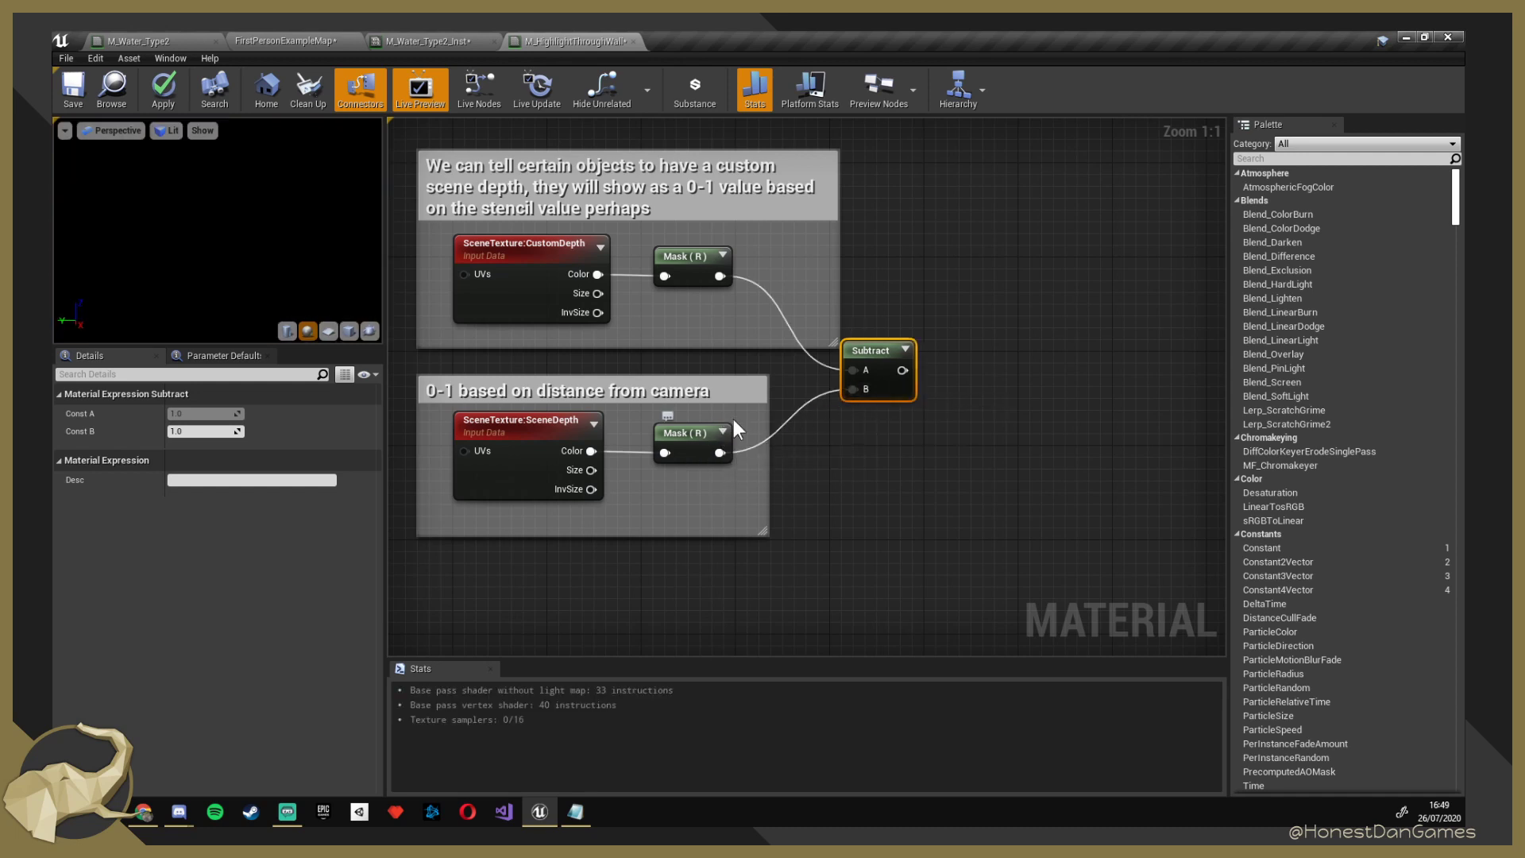
{"action": "mouse_move", "coordinate": [905, 477]}
{"action": "right_mouse_down"}
{"action": "mouse_move", "coordinate": [834, 496]}
{"action": "mouse_move", "coordinate": [895, 501]}
{"action": "right_mouse_up"}
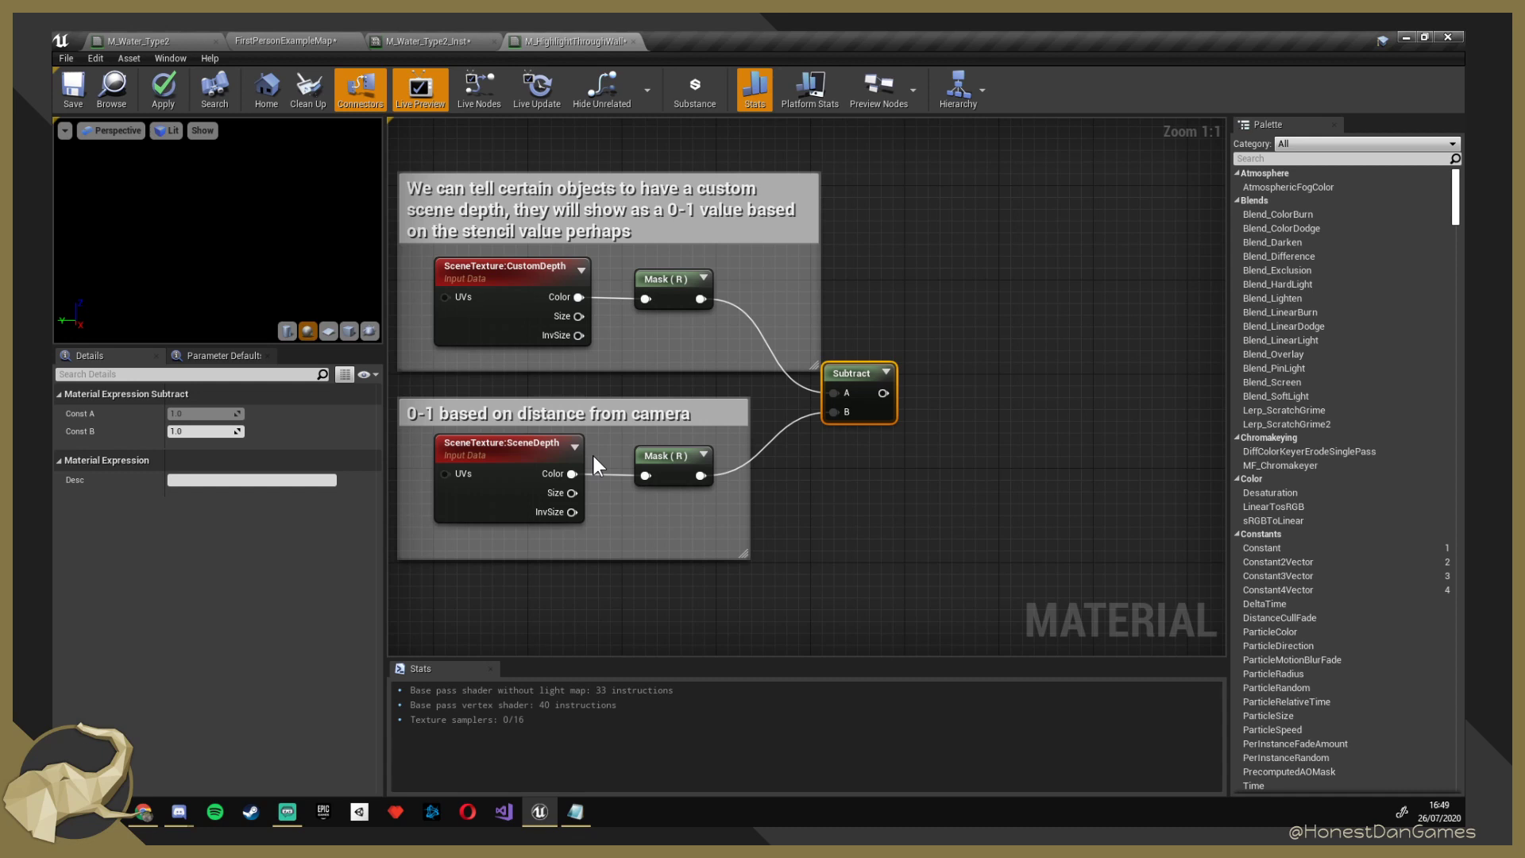
Switch the FirstPersonExampleMap viewport to the Scene Depth buffer visualization and examine the level's depth shading from near and far.
{"action": "left_click", "coordinate": [241, 40]}
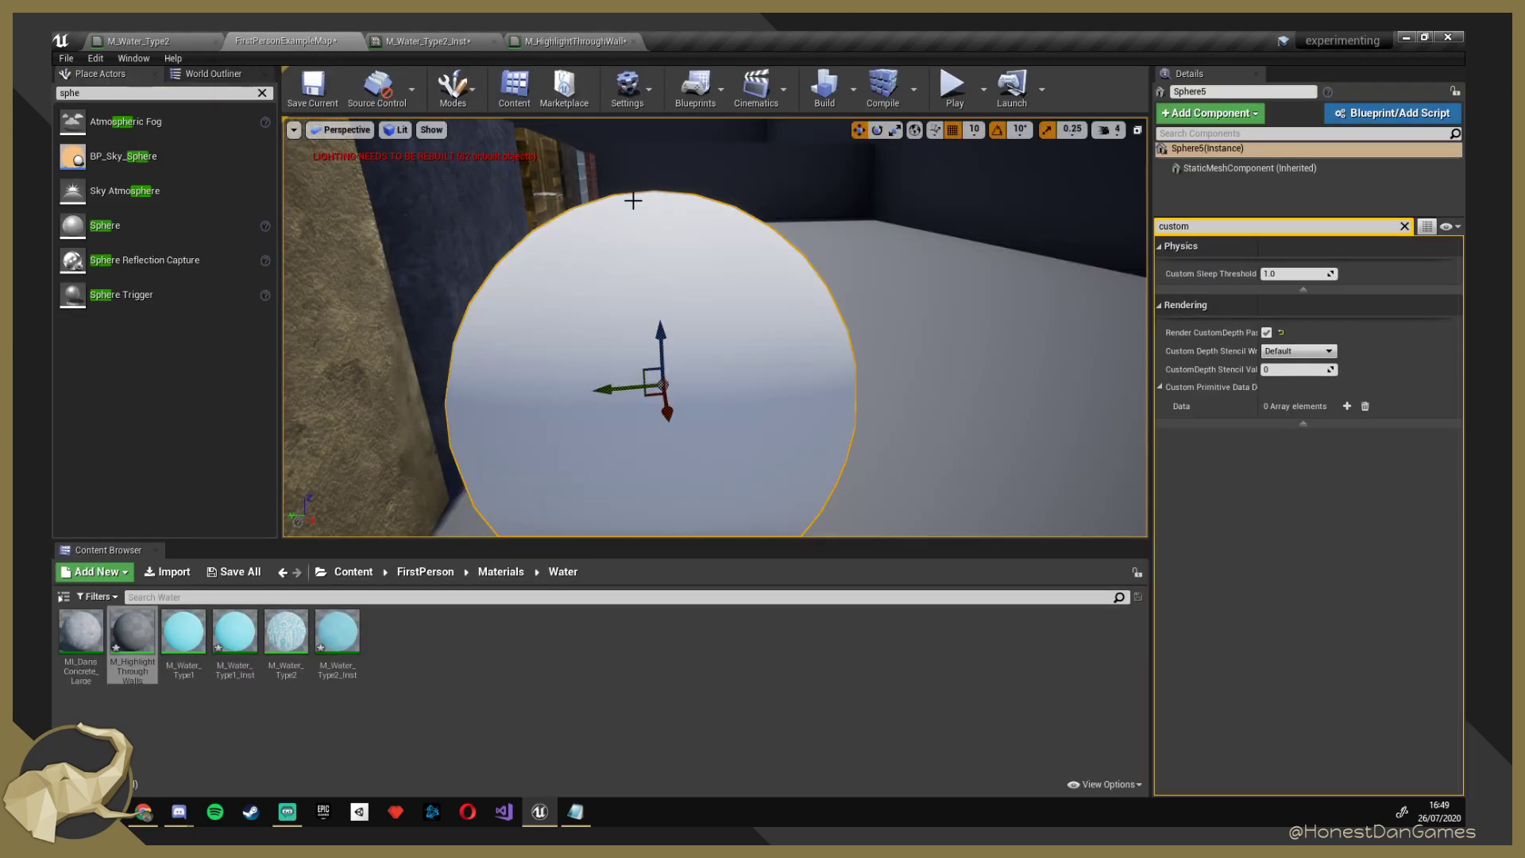
{"action": "key", "text": "w"}
{"action": "right_click_drag", "start_coordinate": [685, 318], "coordinate": [476, 357]}
{"action": "mouse_move", "coordinate": [643, 365]}
{"action": "right_mouse_down"}
{"action": "mouse_move", "coordinate": [619, 350]}
{"action": "mouse_move", "coordinate": [643, 342]}
{"action": "right_mouse_up"}
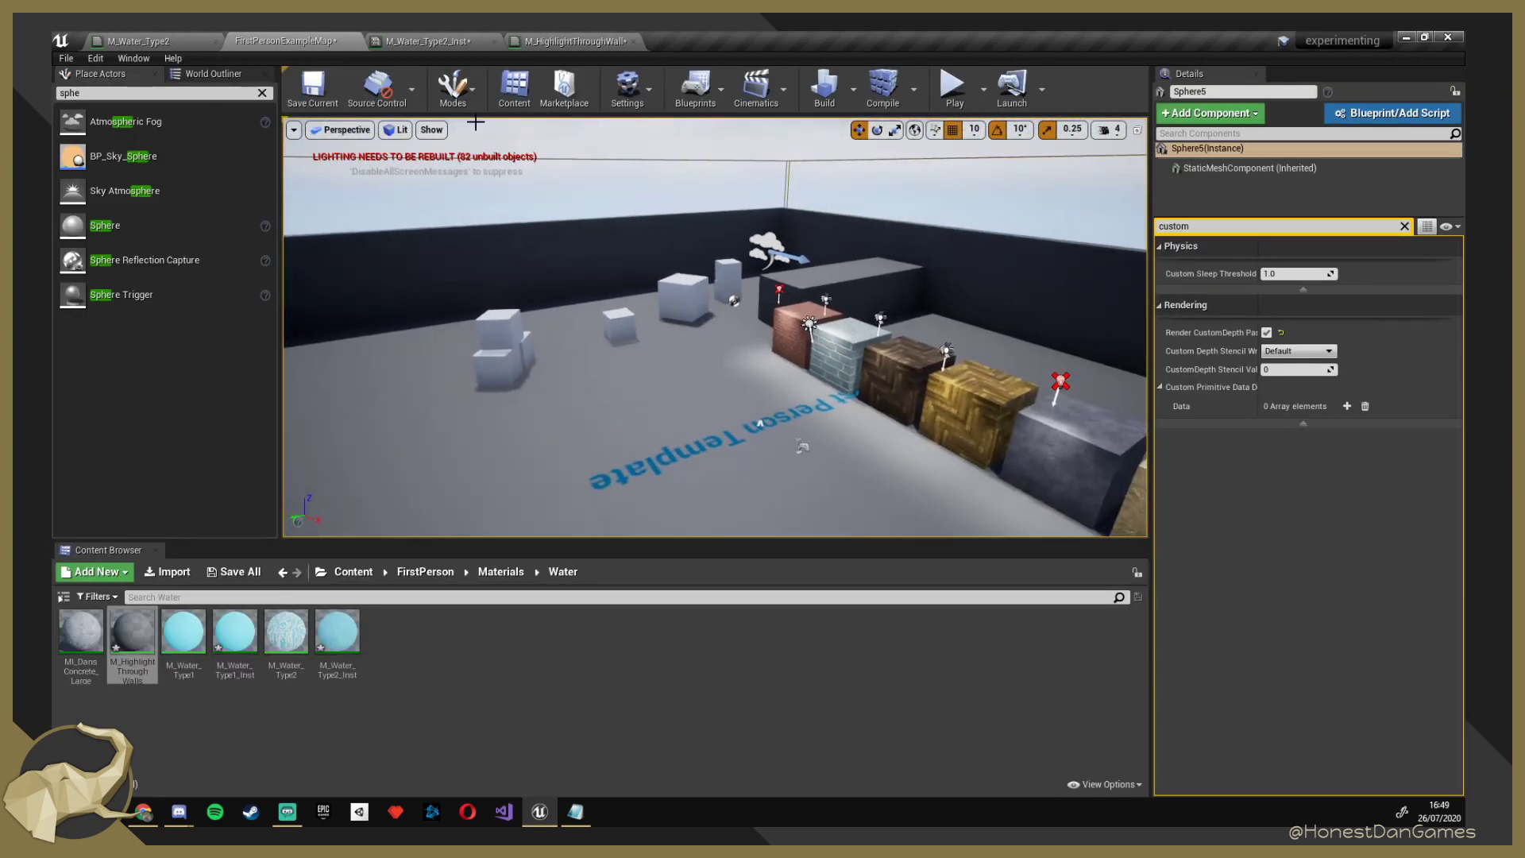
{"action": "left_click", "coordinate": [394, 130]}
{"action": "mouse_move", "coordinate": [494, 323]}
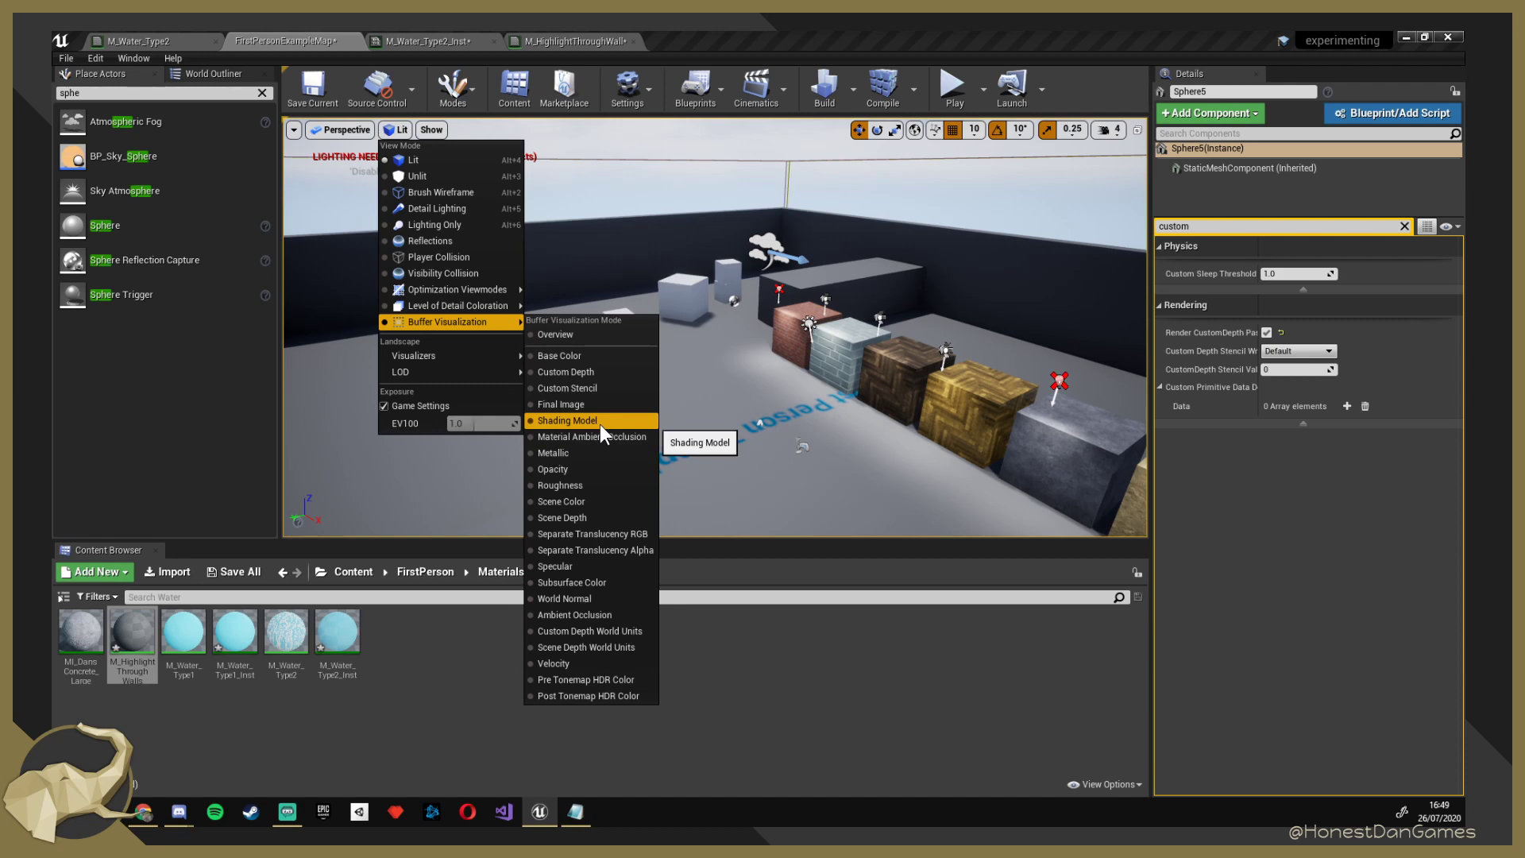
{"action": "left_click", "coordinate": [589, 518]}
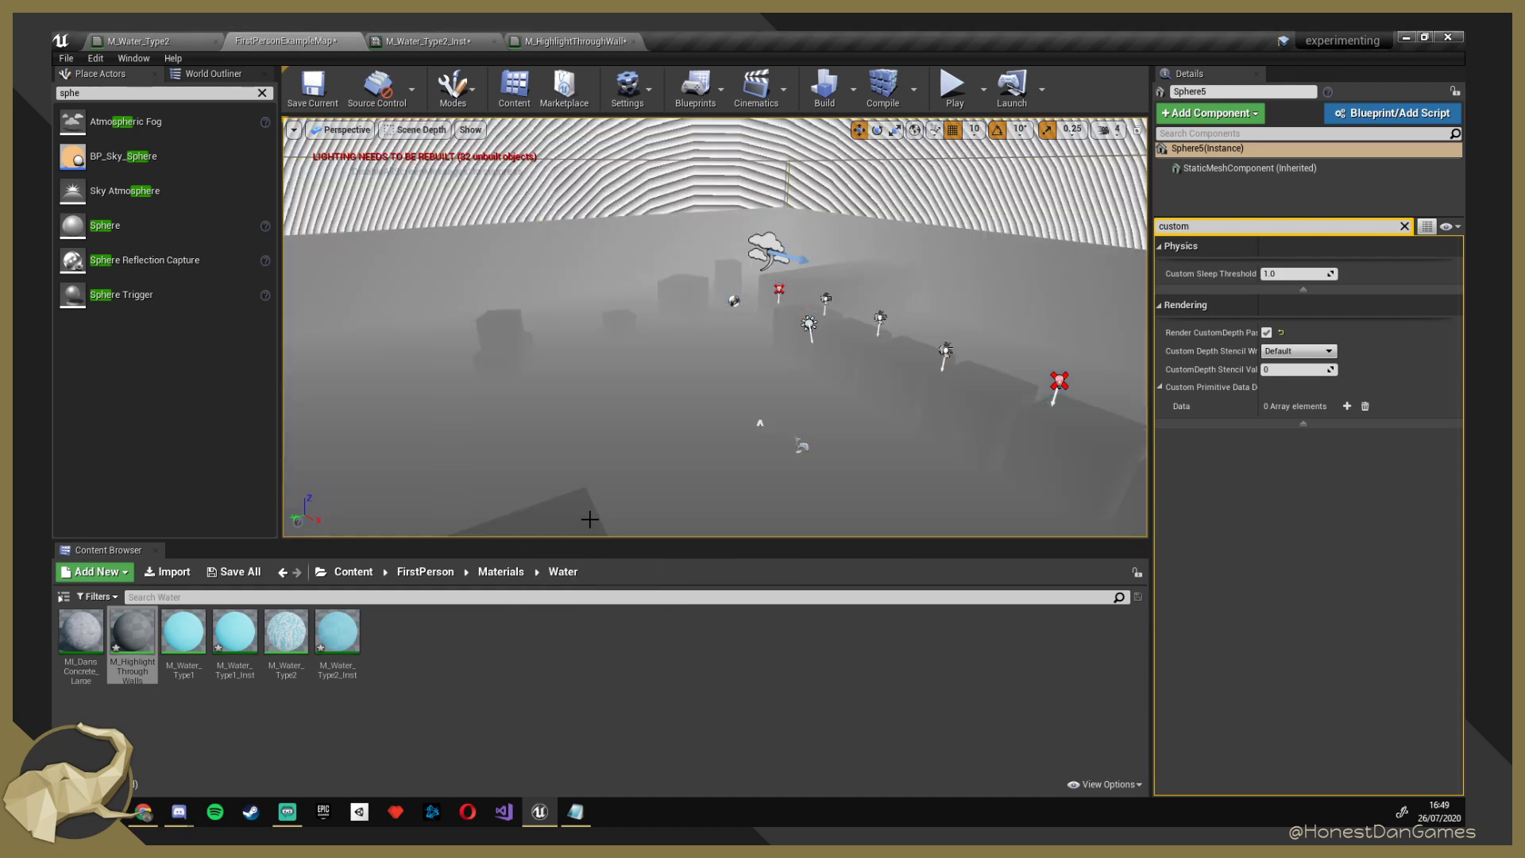
{"action": "key", "text": "f"}
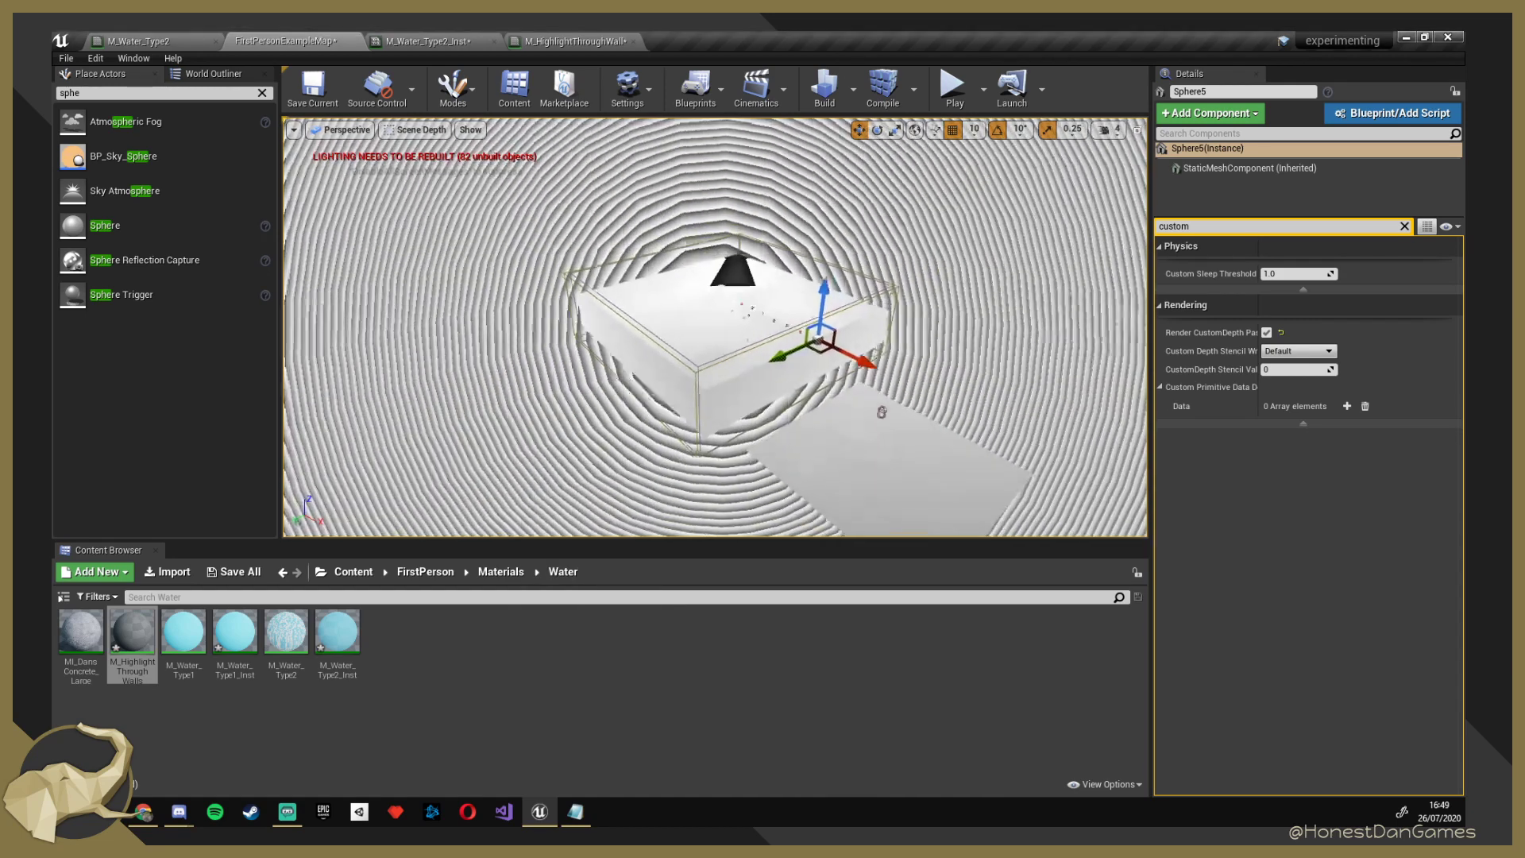
{"action": "key", "text": "w"}
{"action": "right_click_drag", "start_coordinate": [979, 456], "coordinate": [1090, 416]}
{"action": "key", "text": "s"}
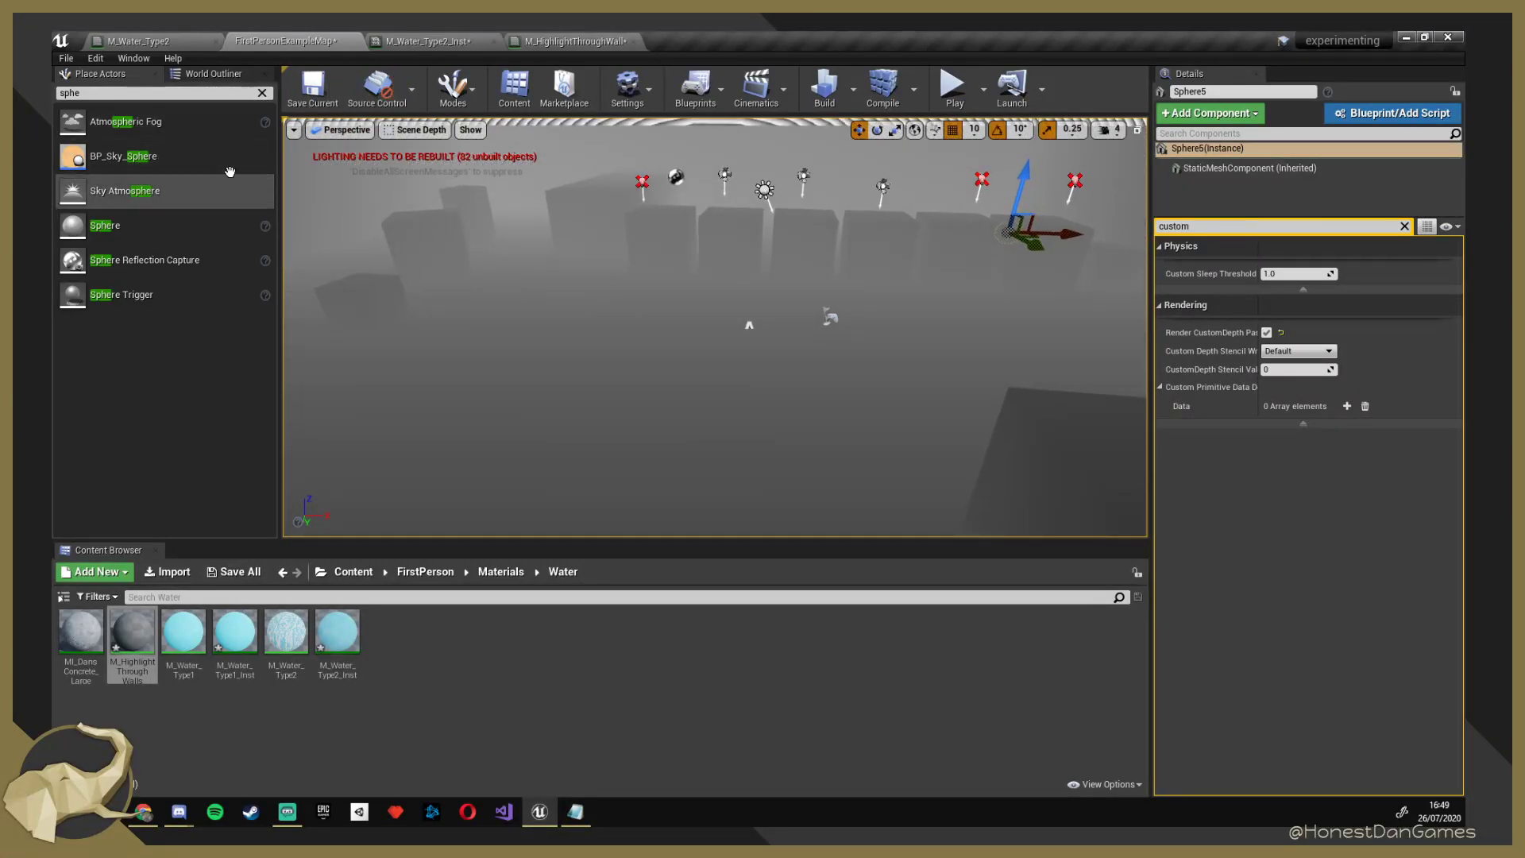
Set the level viewport's view mode to Lit and go back to the M_HighlightThroughWalls material graph.
{"action": "left_click", "coordinate": [419, 130]}
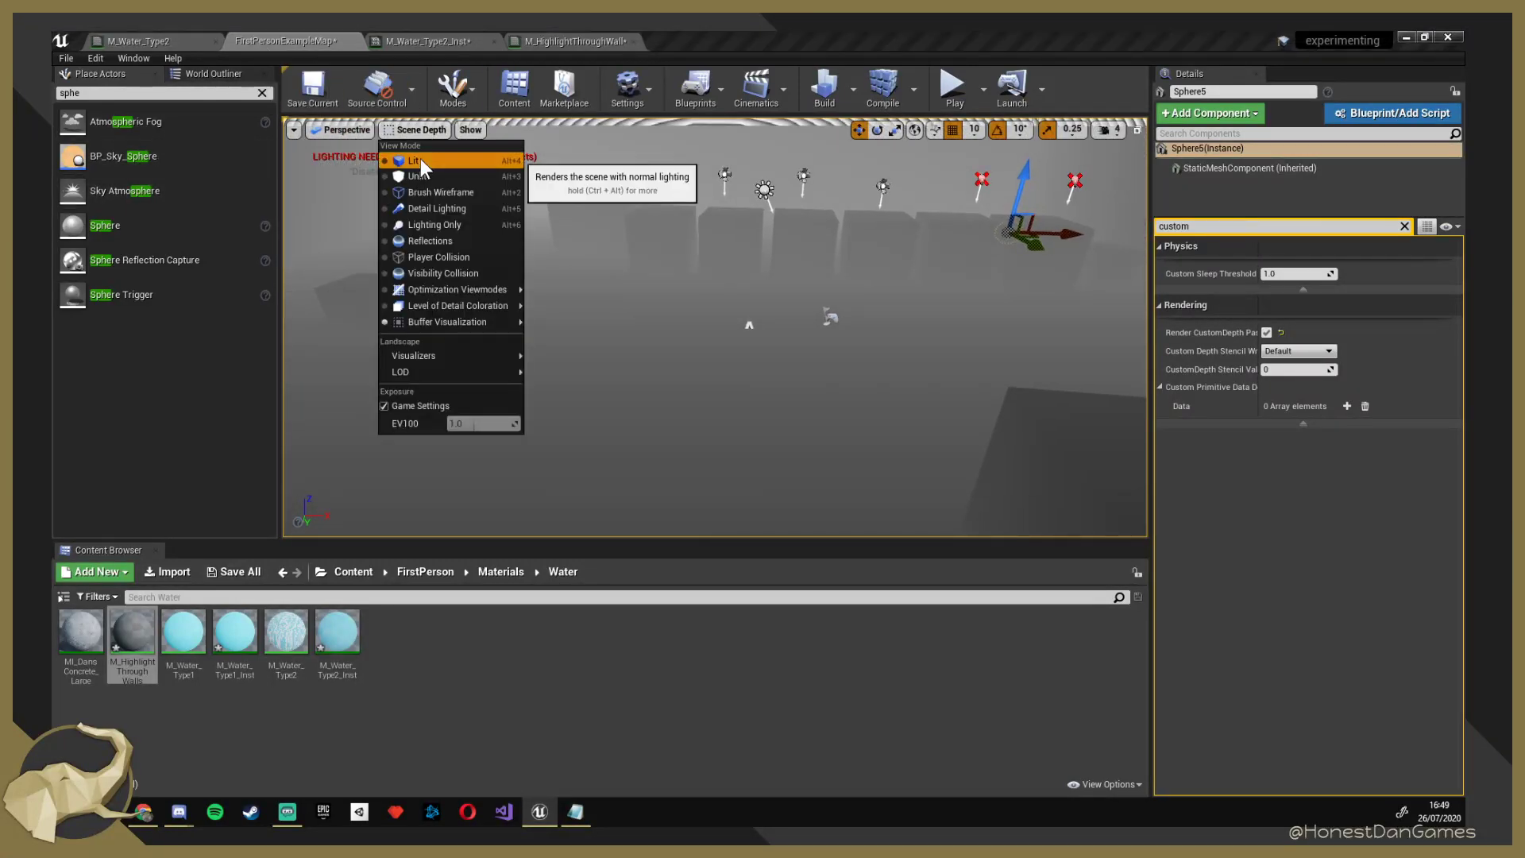
{"action": "left_click", "coordinate": [421, 157]}
{"action": "left_click", "coordinate": [578, 39]}
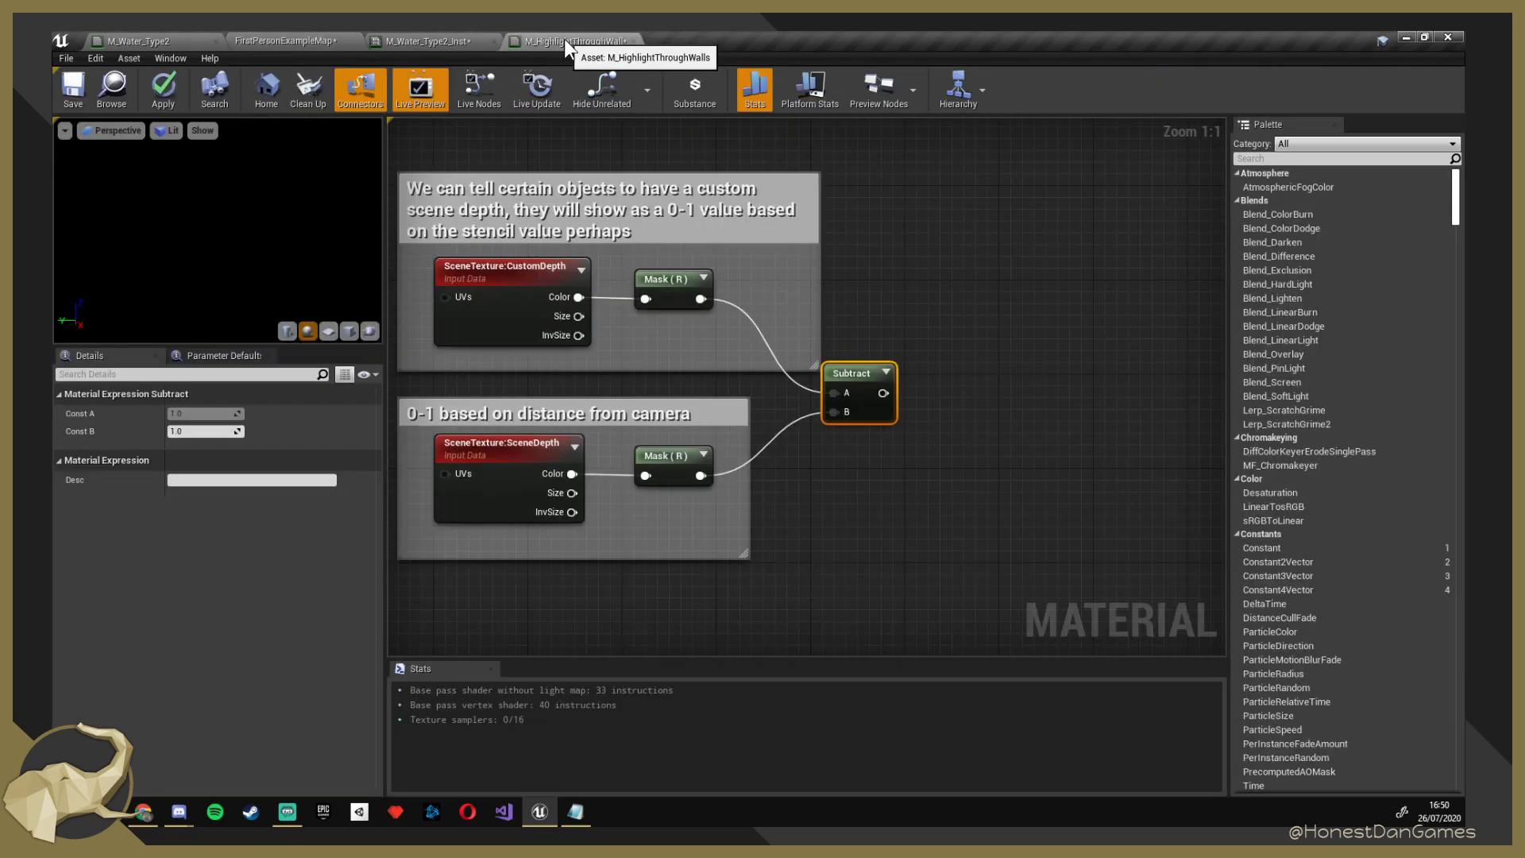
Extend the SceneDepth comment's text to "0-1 based on distance from camera (black is closest)".
{"action": "right_click_drag", "start_coordinate": [631, 450], "coordinate": [709, 415]}
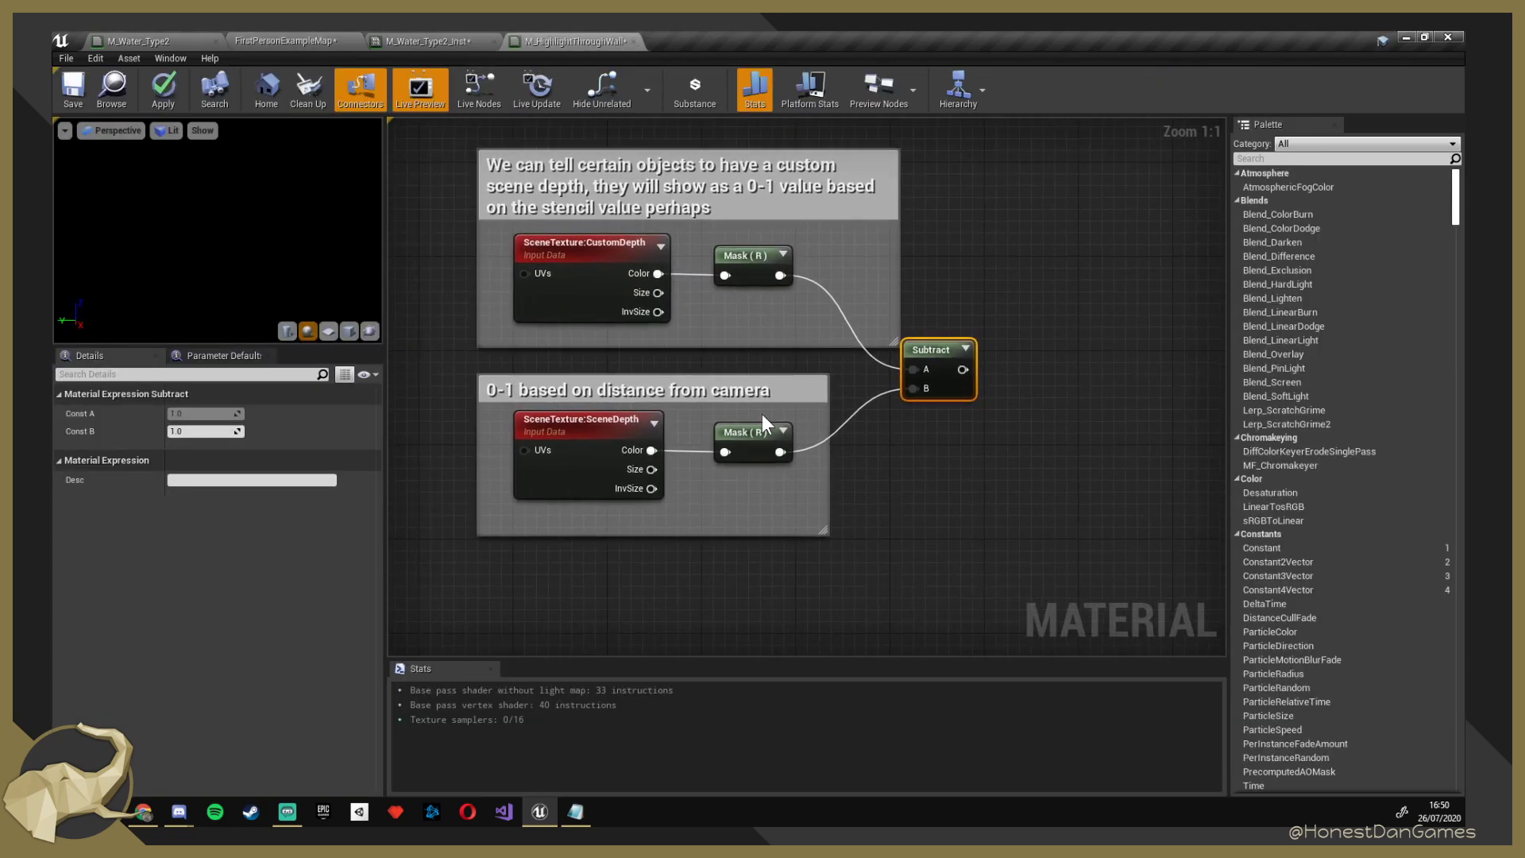
{"action": "left_click", "coordinate": [775, 387]}
{"action": "left_click", "coordinate": [784, 391]}
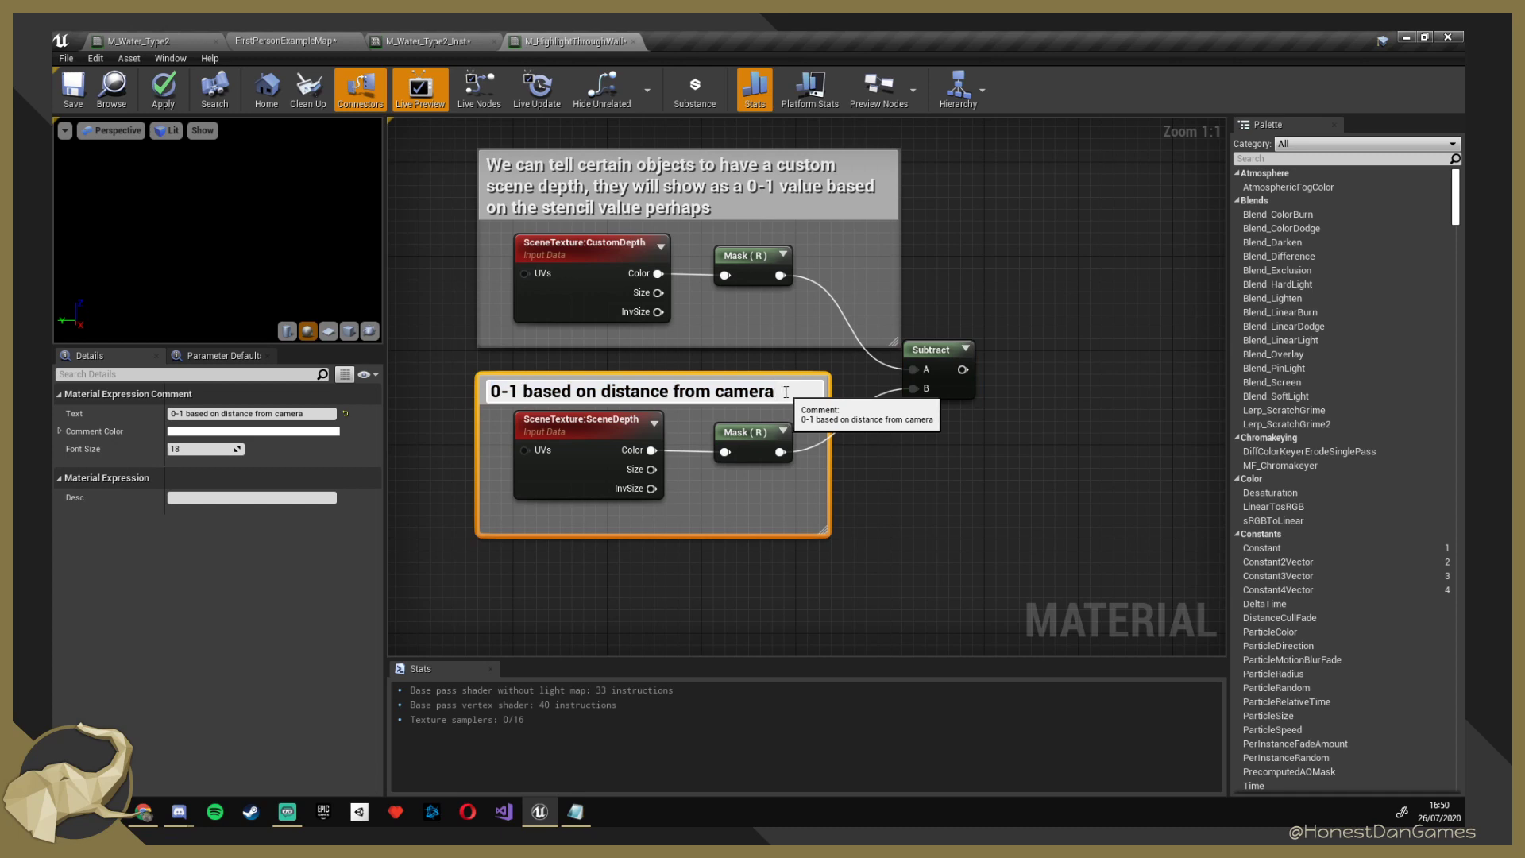
{"action": "type", "text": "(black is closest"}
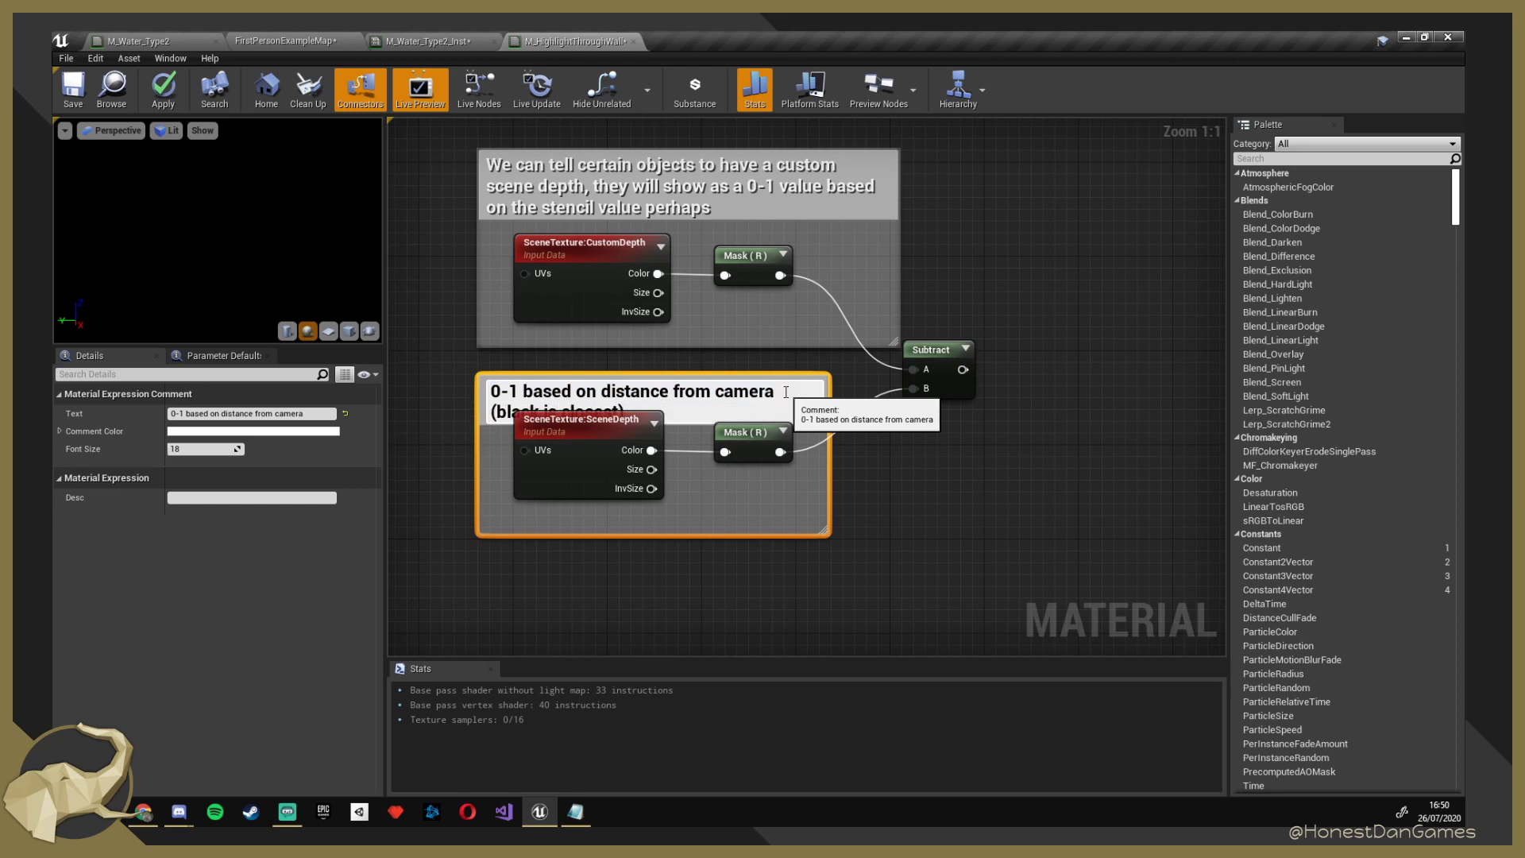
{"action": "key", "text": "Return"}
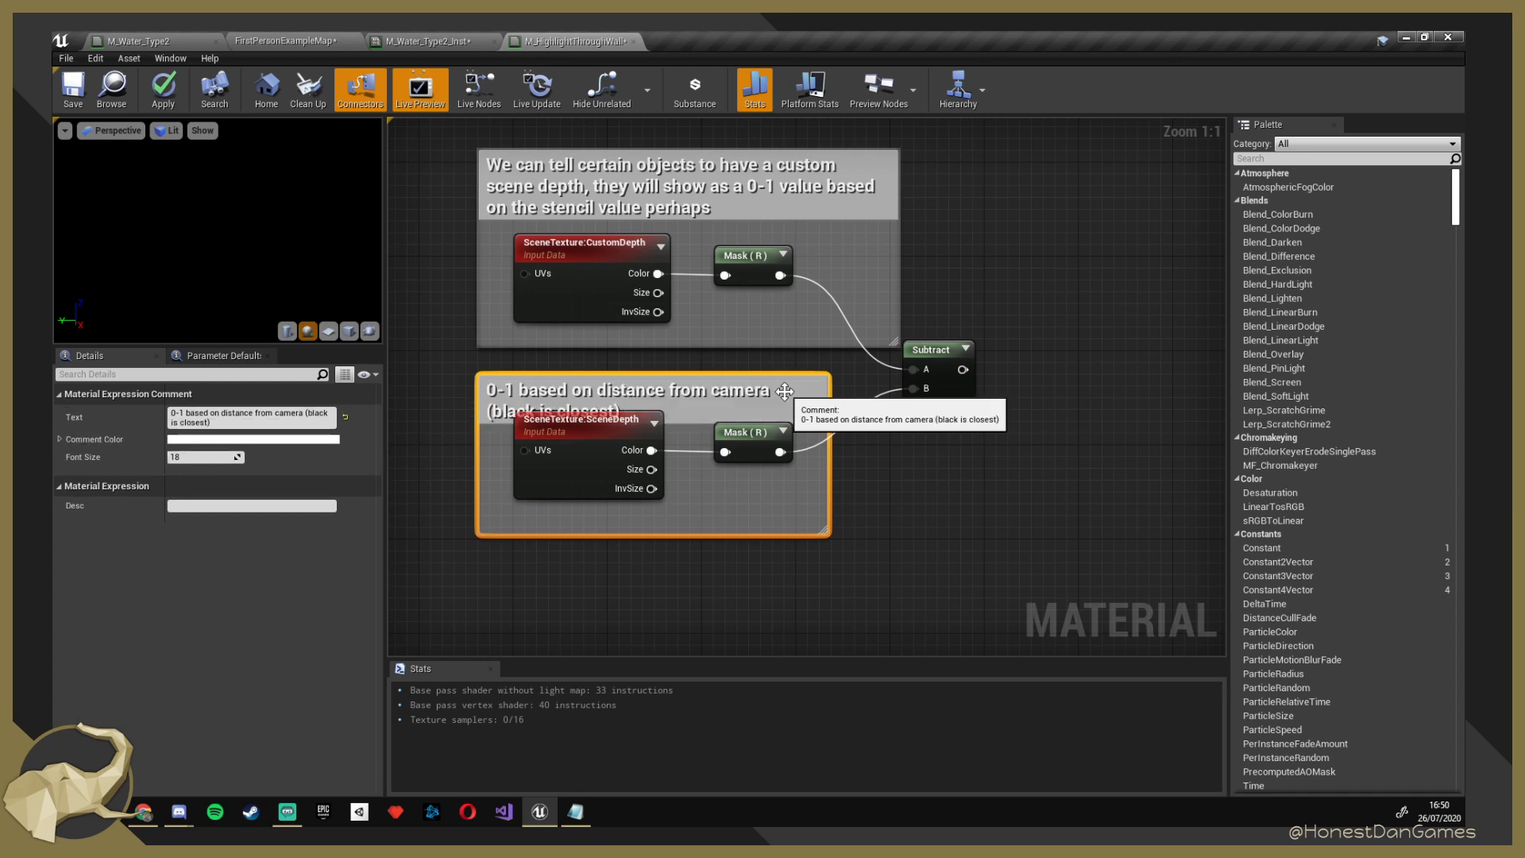
Shift the SceneDepth node and its Mask (R) node slightly down, clear of the two-line comment title.
{"action": "left_click", "coordinate": [613, 440]}
{"action": "left_click", "coordinate": [749, 444], "text": "shift"}
{"action": "mouse_move", "coordinate": [749, 443]}
{"action": "left_mouse_down"}
{"action": "mouse_move", "coordinate": [747, 488]}
{"action": "mouse_move", "coordinate": [747, 469]}
{"action": "left_mouse_up"}
{"action": "left_click", "coordinate": [913, 485]}
{"action": "right_click_drag", "start_coordinate": [887, 484], "coordinate": [875, 514]}
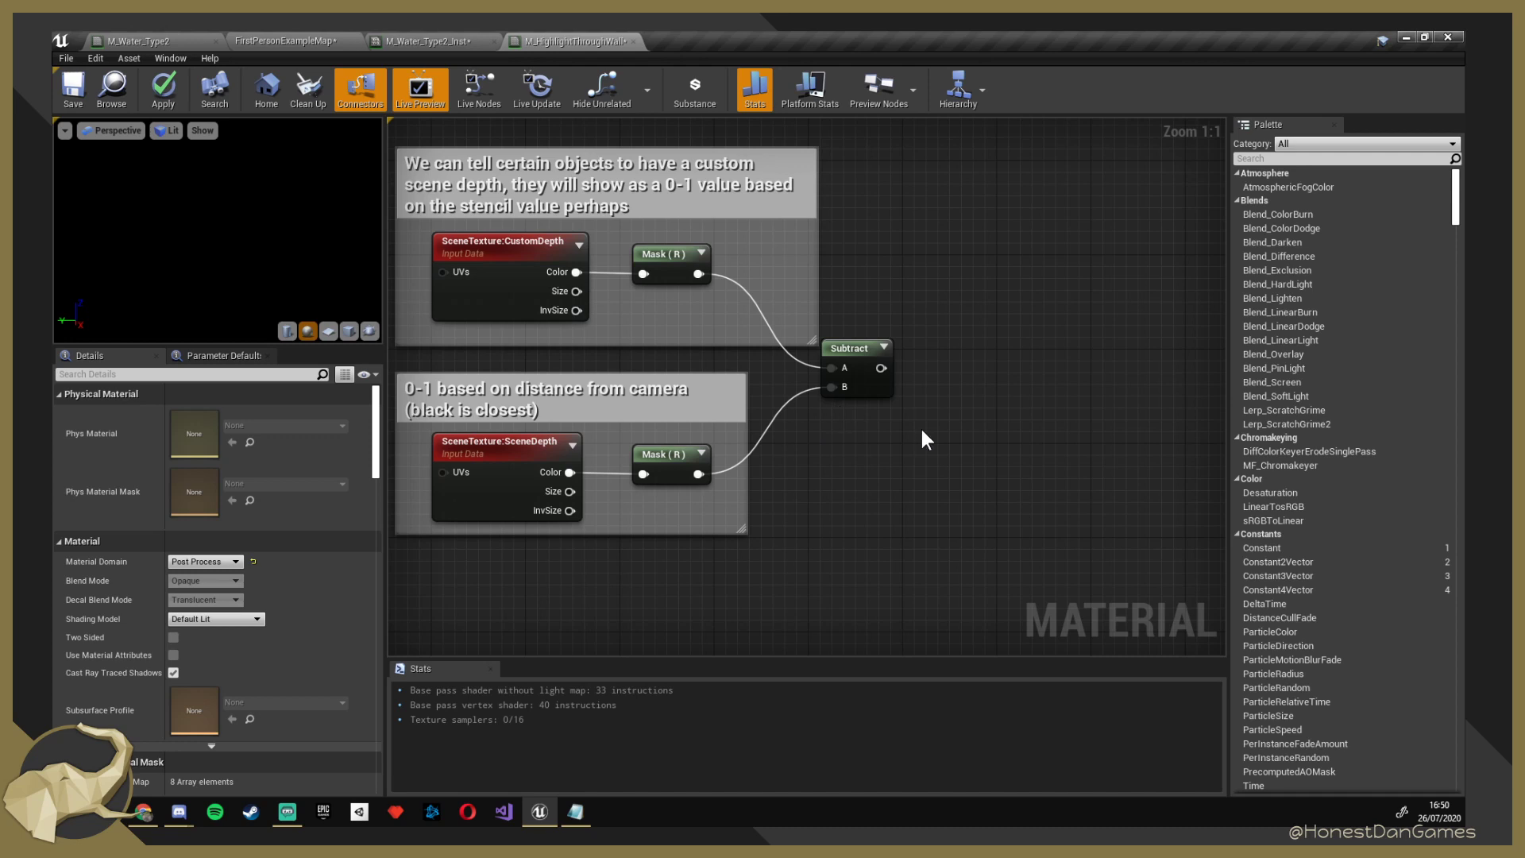
Add an If node beside the Subtract node and connect the Subtract output to its A input.
{"action": "right_click_drag", "start_coordinate": [918, 436], "coordinate": [640, 406]}
{"action": "right_click_drag", "start_coordinate": [885, 546], "coordinate": [889, 300]}
{"action": "left_click_drag", "start_coordinate": [903, 337], "coordinate": [865, 298]}
{"action": "right_click_drag", "start_coordinate": [694, 325], "coordinate": [780, 646]}
{"action": "right_click_drag", "start_coordinate": [698, 441], "coordinate": [718, 495]}
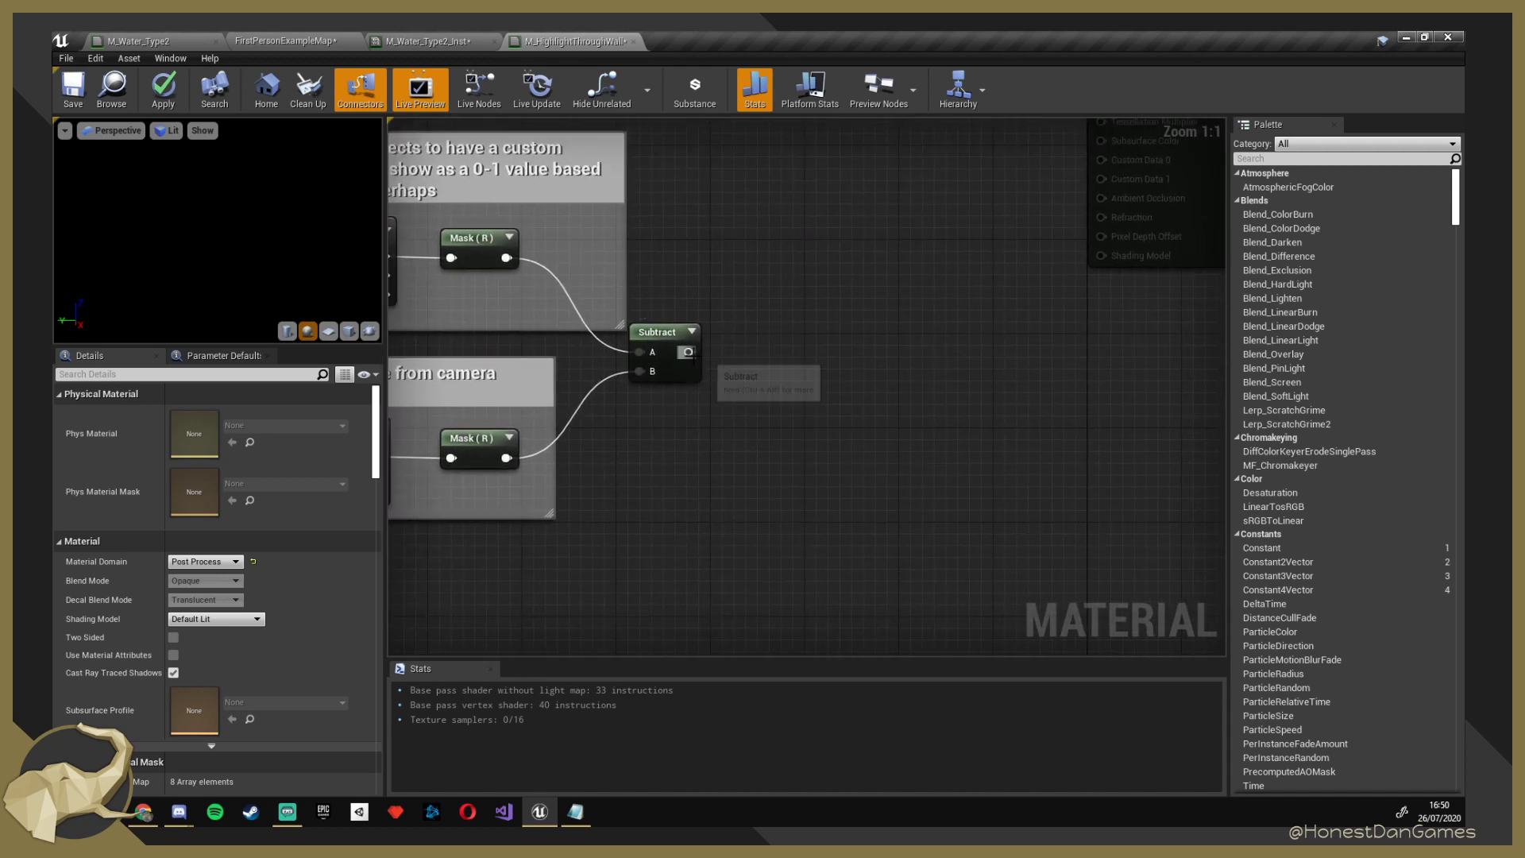
{"action": "right_click", "coordinate": [840, 353]}
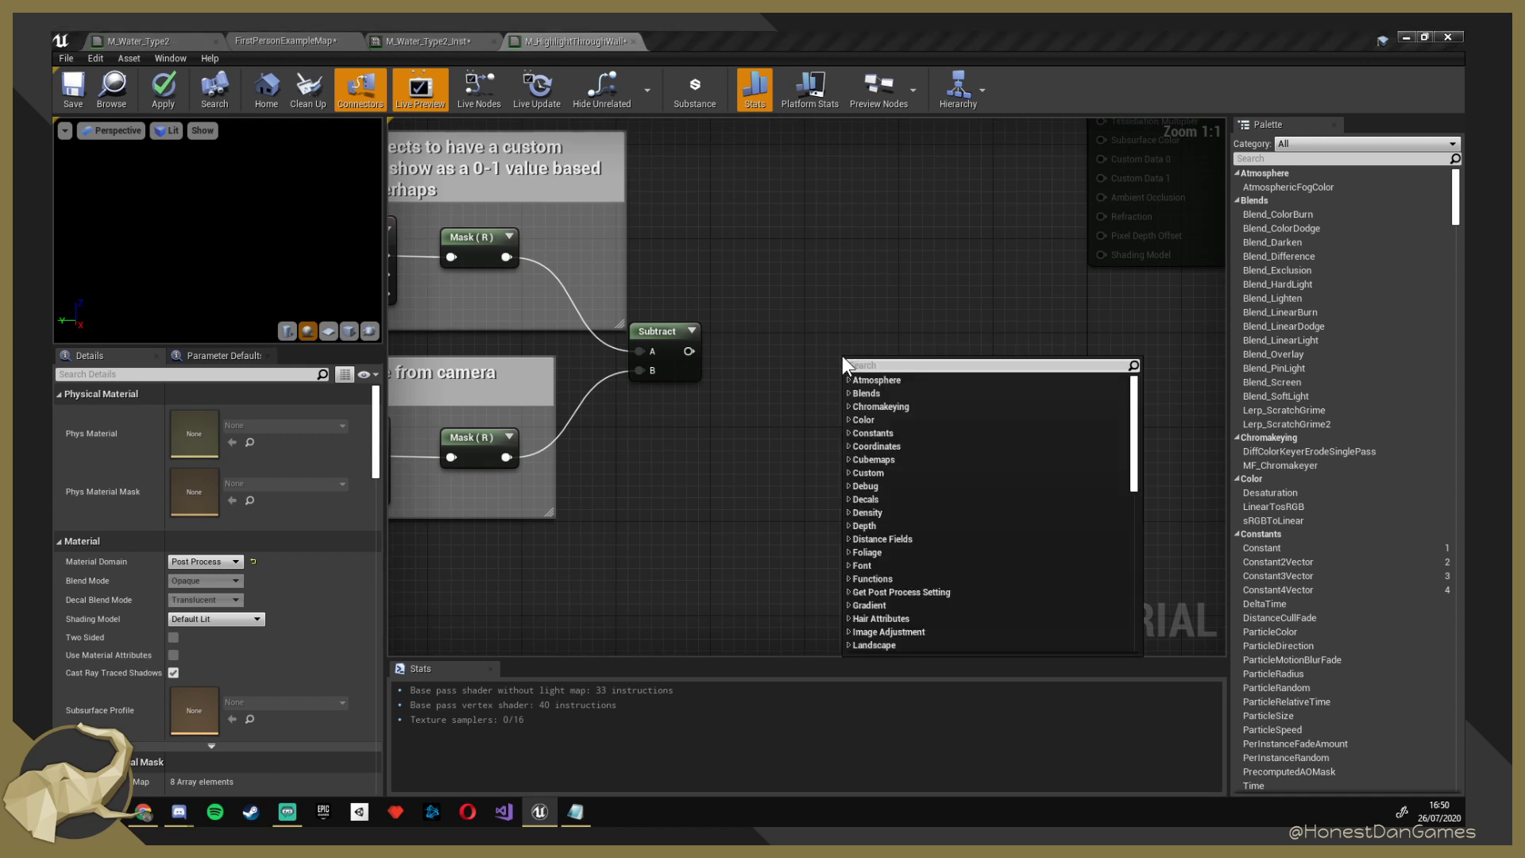
{"action": "type", "text": "if"}
{"action": "key", "text": "Return"}
{"action": "left_click_drag", "start_coordinate": [842, 356], "coordinate": [888, 334]}
{"action": "left_click_drag", "start_coordinate": [687, 351], "coordinate": [912, 336]}
Add a Constant node with value 0 and connect it to the If node's A < B input.
{"action": "left_click", "coordinate": [761, 450]}
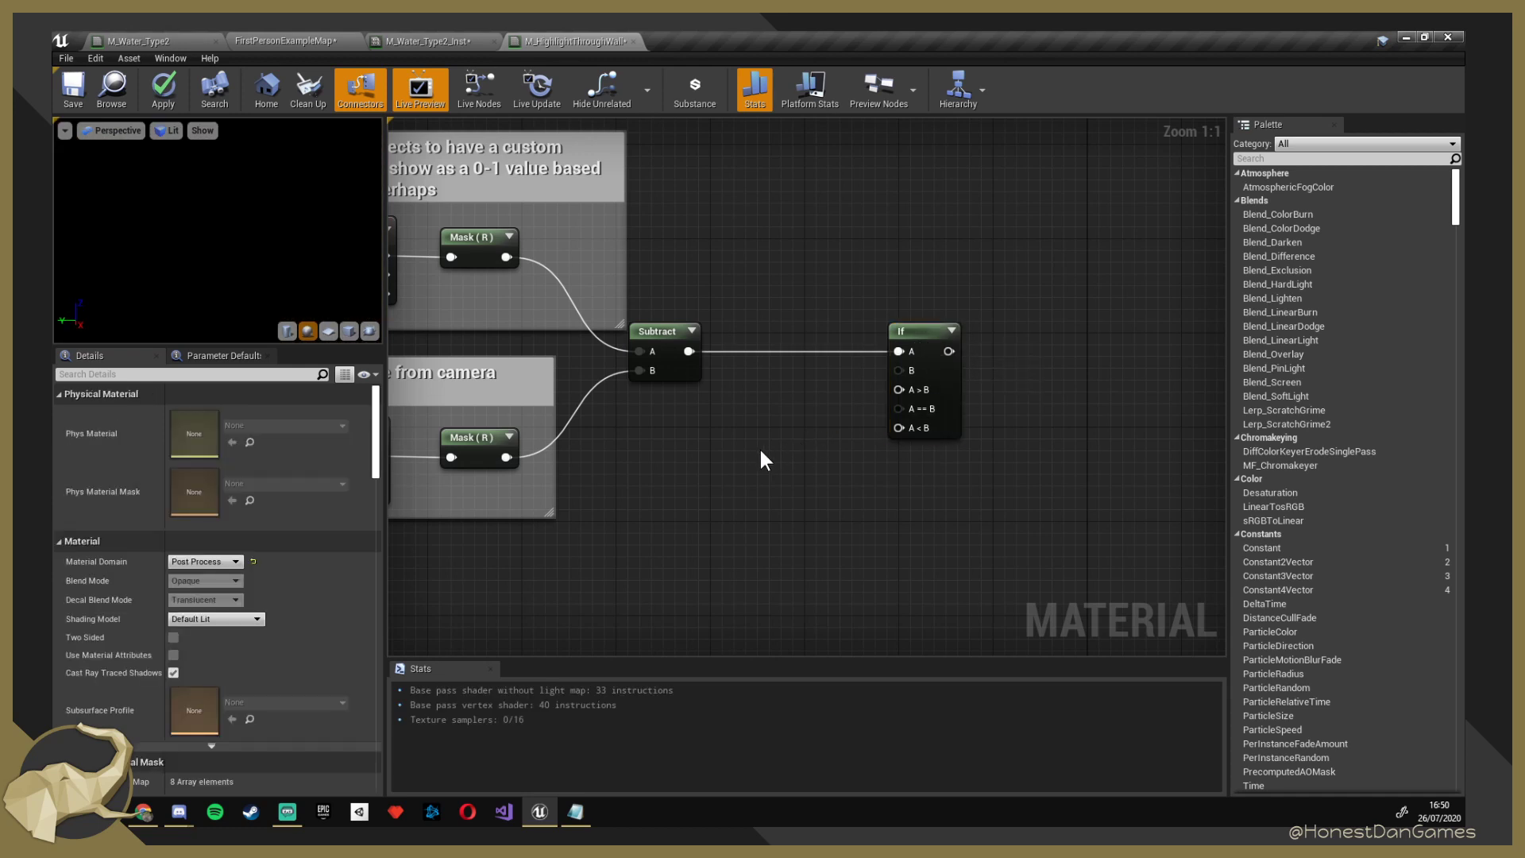
{"action": "left_click", "coordinate": [745, 446]}
{"action": "right_click_drag", "start_coordinate": [846, 482], "coordinate": [912, 469]}
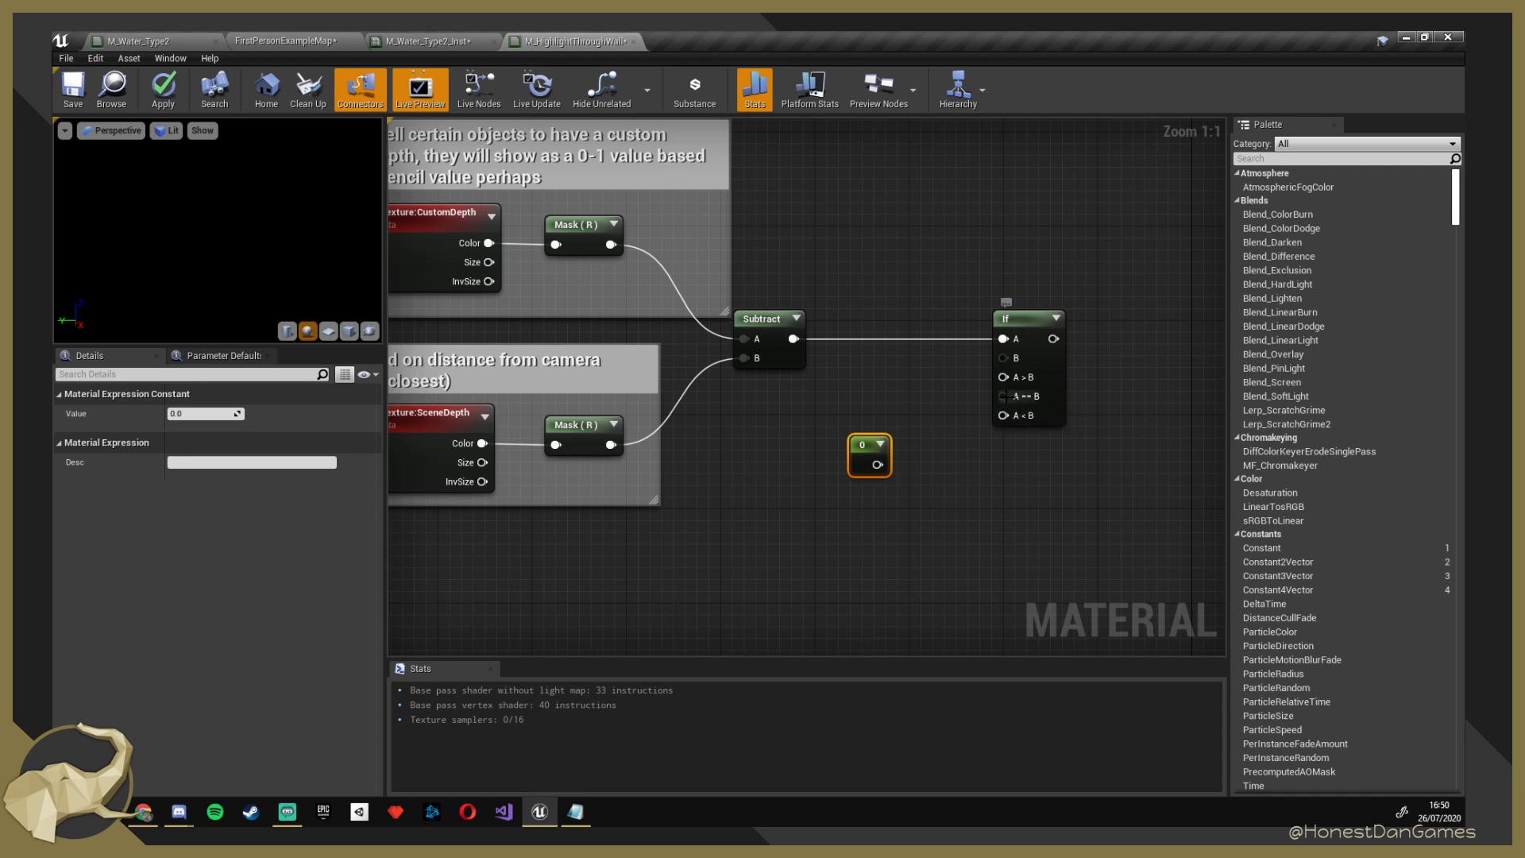
{"action": "mouse_move", "coordinate": [877, 465]}
{"action": "left_mouse_down"}
{"action": "mouse_move", "coordinate": [1006, 417]}
{"action": "mouse_move", "coordinate": [879, 478]}
{"action": "left_mouse_up"}
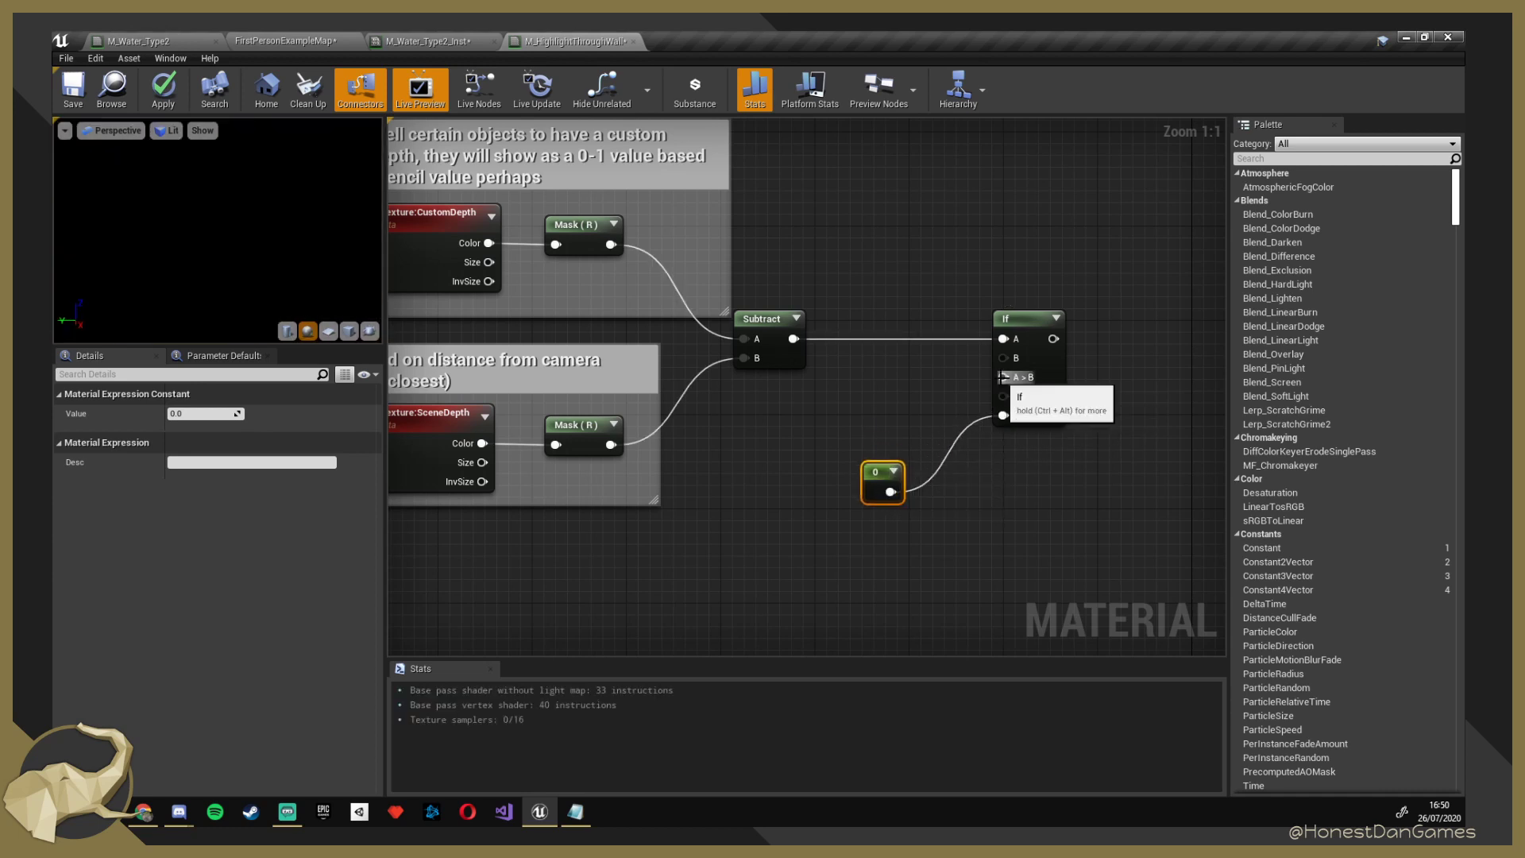
Add a second Constant node above the existing 0 constant and set its value to 1.
{"action": "key", "text": "1"}
{"action": "left_click", "coordinate": [851, 397]}
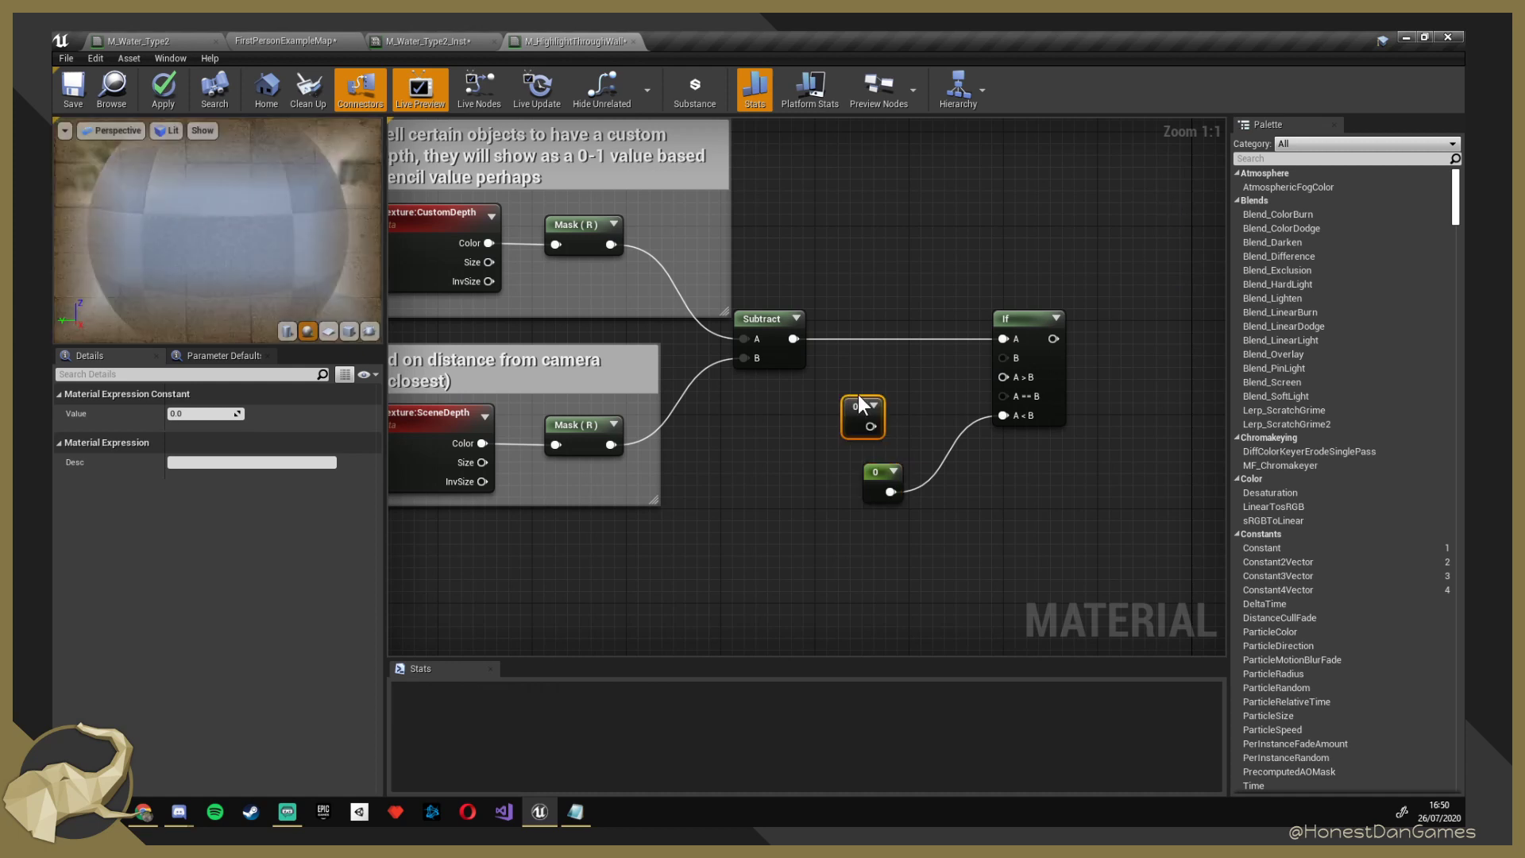
{"action": "left_click_drag", "start_coordinate": [856, 397], "coordinate": [871, 397]}
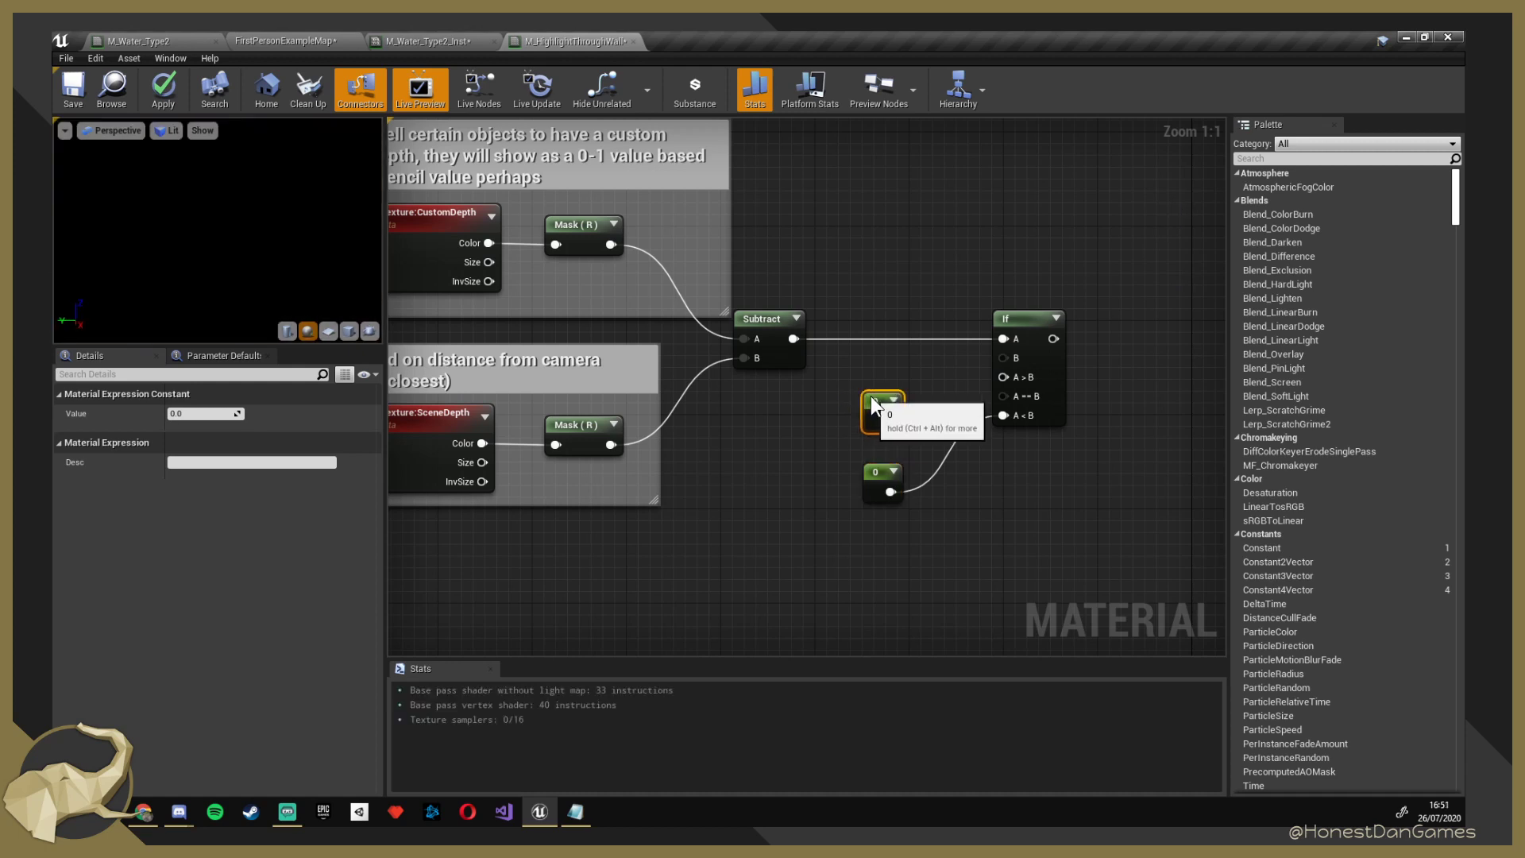
{"action": "left_click", "coordinate": [212, 401]}
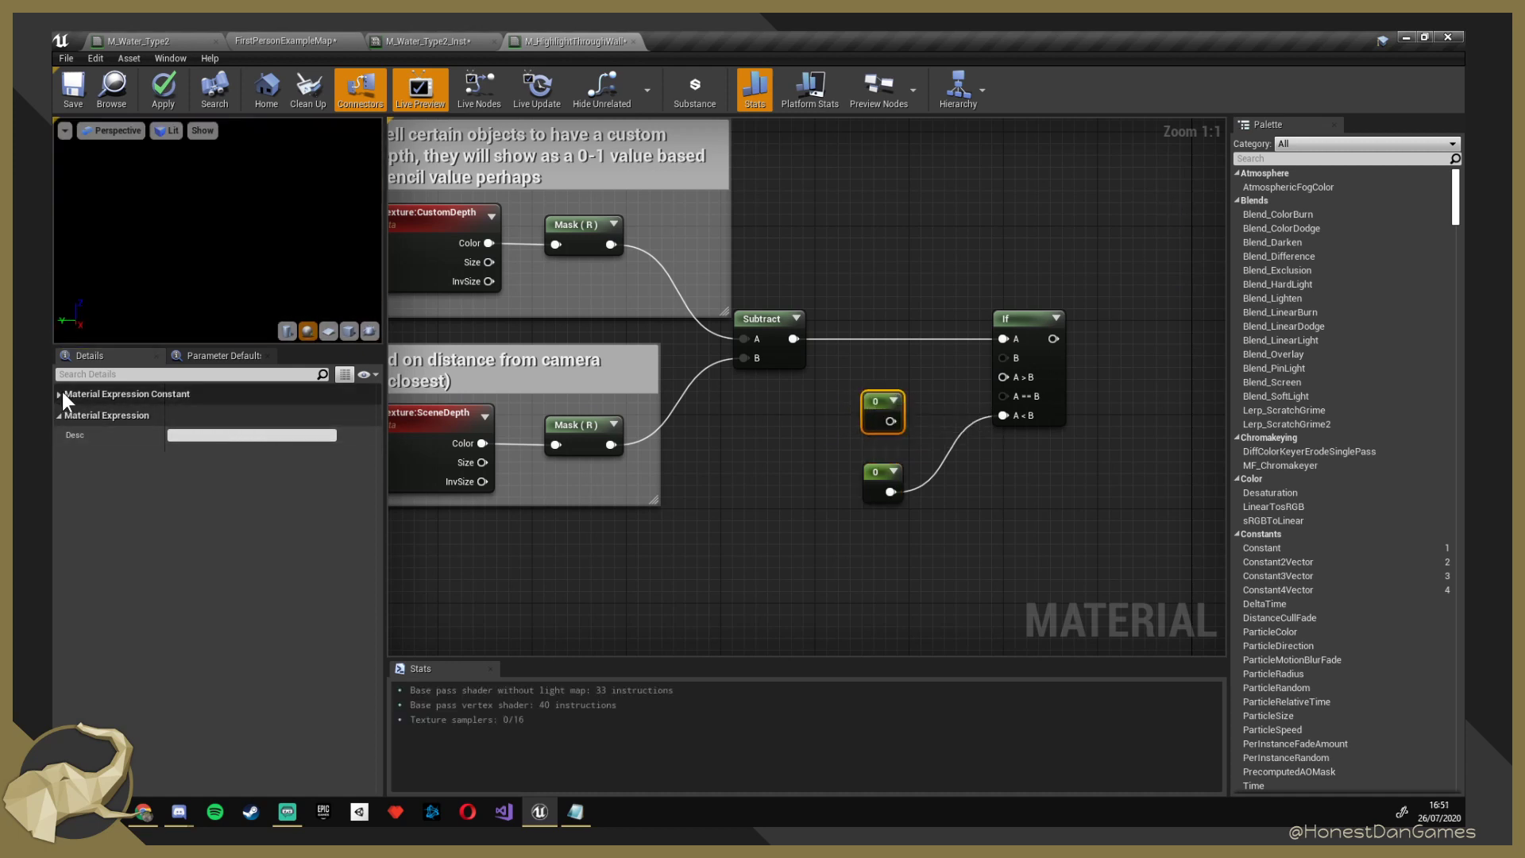
{"action": "left_click", "coordinate": [61, 394]}
{"action": "left_click", "coordinate": [213, 414]}
{"action": "type", "text": "1"}
{"action": "key", "text": "Tab"}
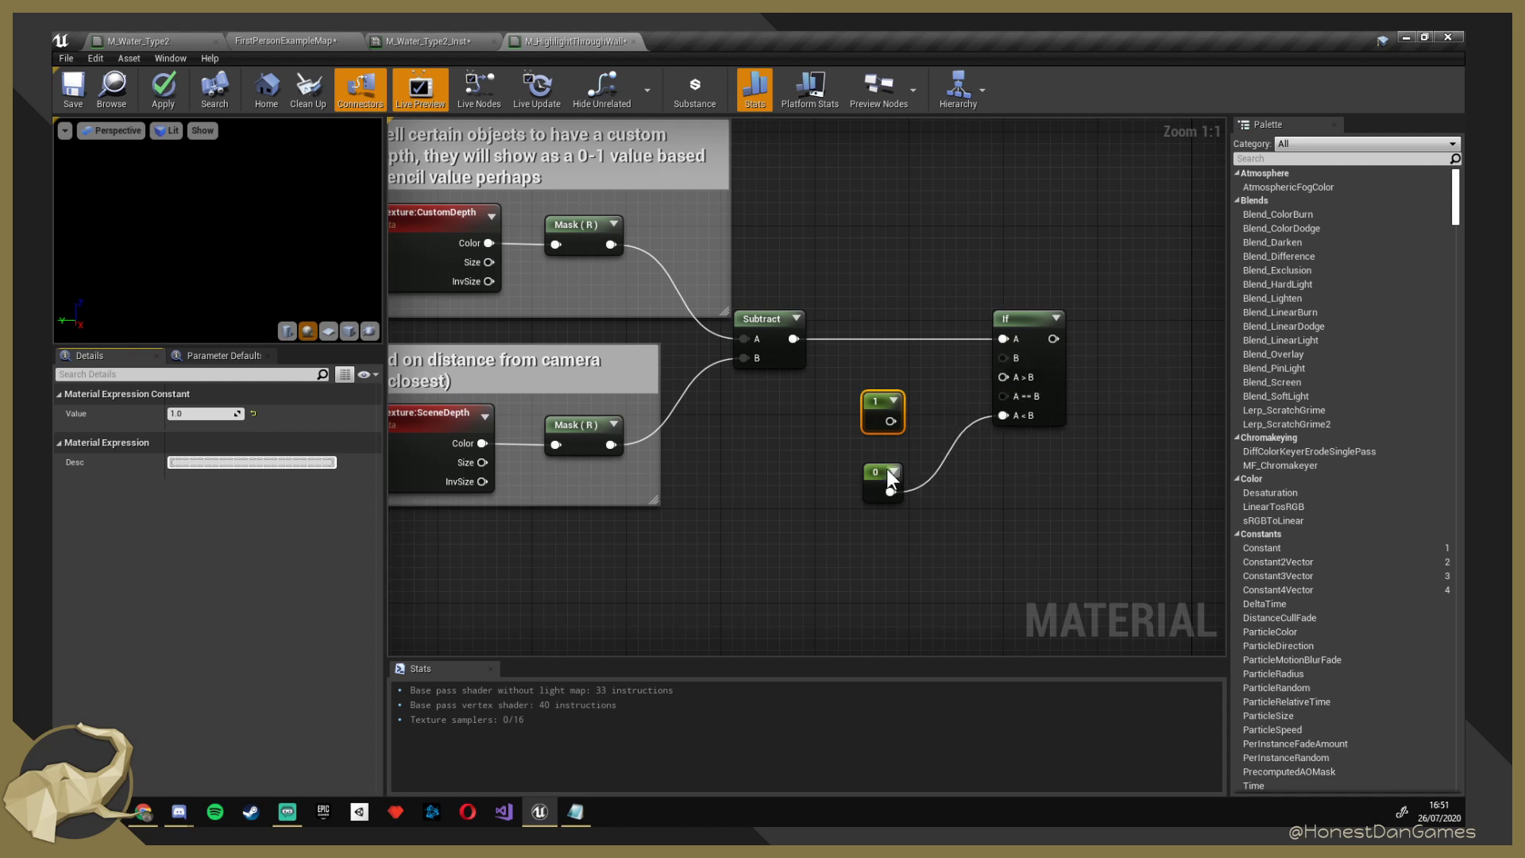
Rewire the 0 constant to the If node's B input and place the 1 constant just beneath it.
{"action": "left_click_drag", "start_coordinate": [1007, 414], "coordinate": [1001, 357], "text": "ctrl"}
{"action": "mouse_move", "coordinate": [879, 474]}
{"action": "left_mouse_down"}
{"action": "mouse_move", "coordinate": [880, 370]}
{"action": "mouse_move", "coordinate": [872, 470]}
{"action": "left_mouse_up"}
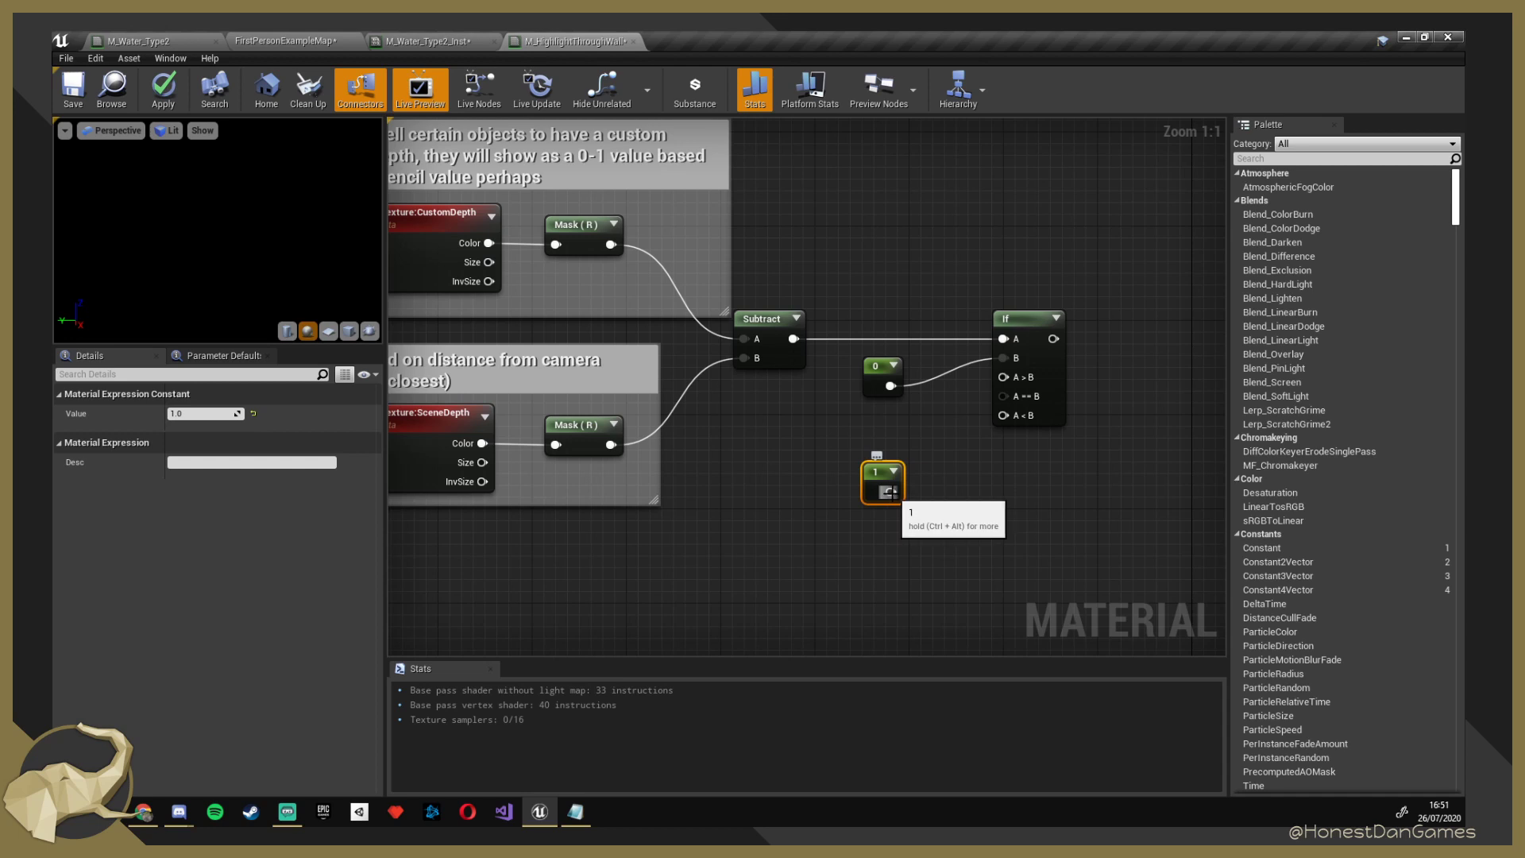
{"action": "right_click_drag", "start_coordinate": [538, 318], "coordinate": [607, 323]}
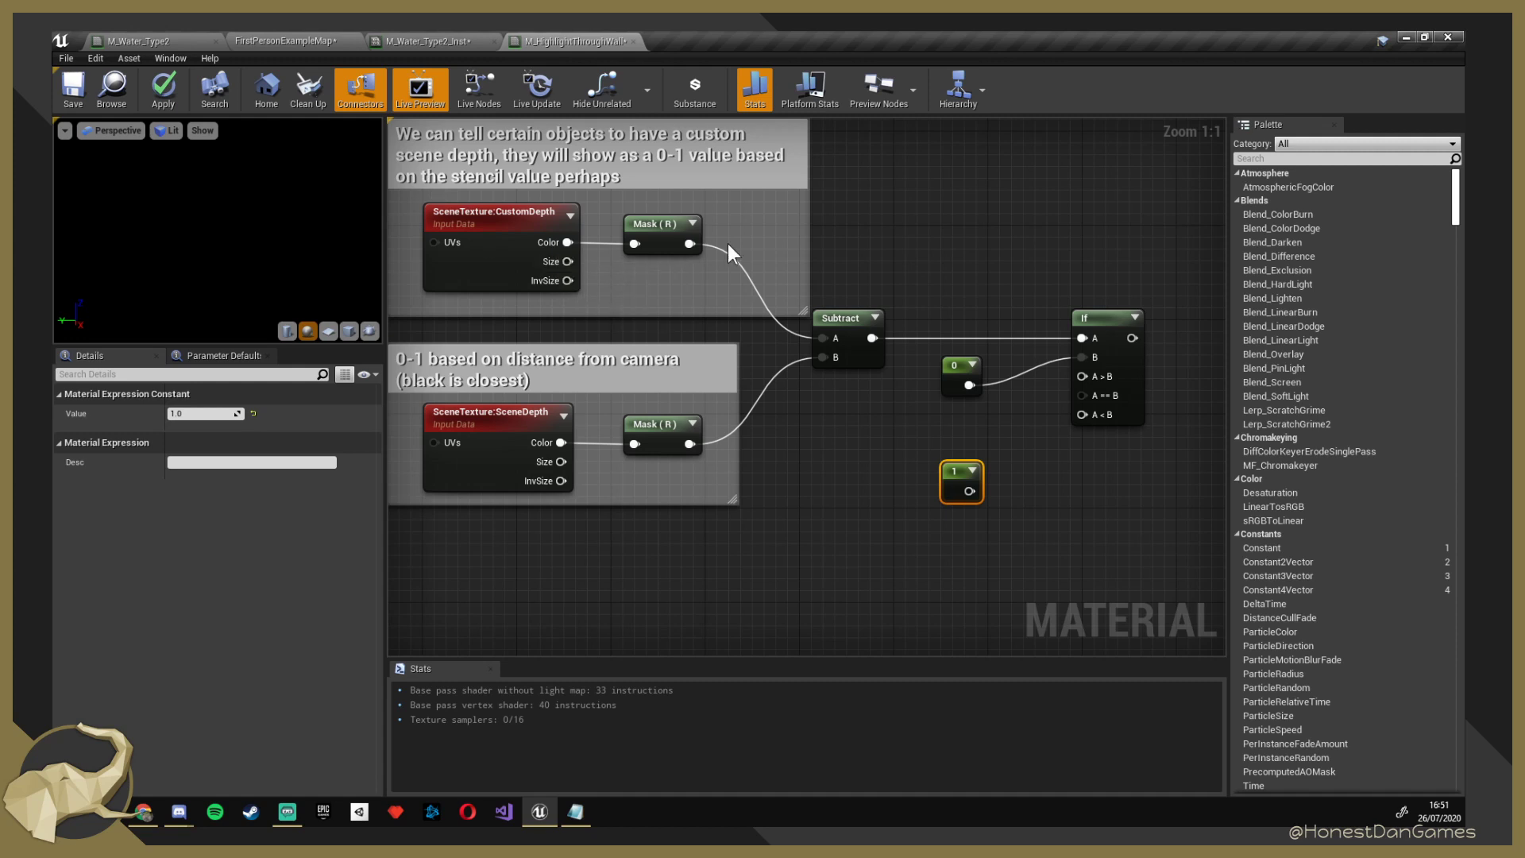
{"action": "left_click_drag", "start_coordinate": [957, 373], "coordinate": [955, 362]}
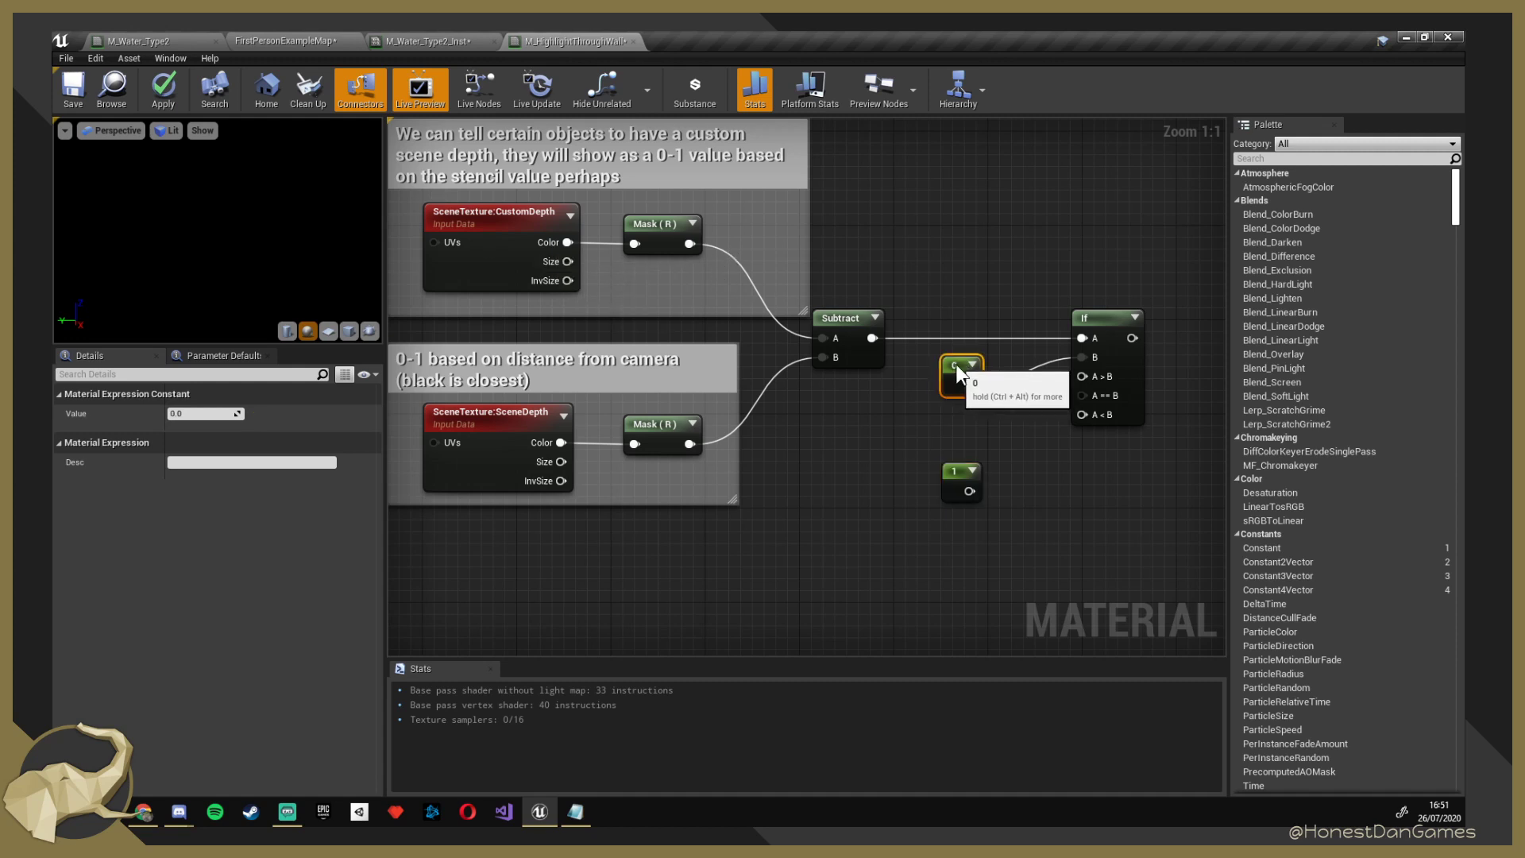
{"action": "key", "text": "ctrl+z"}
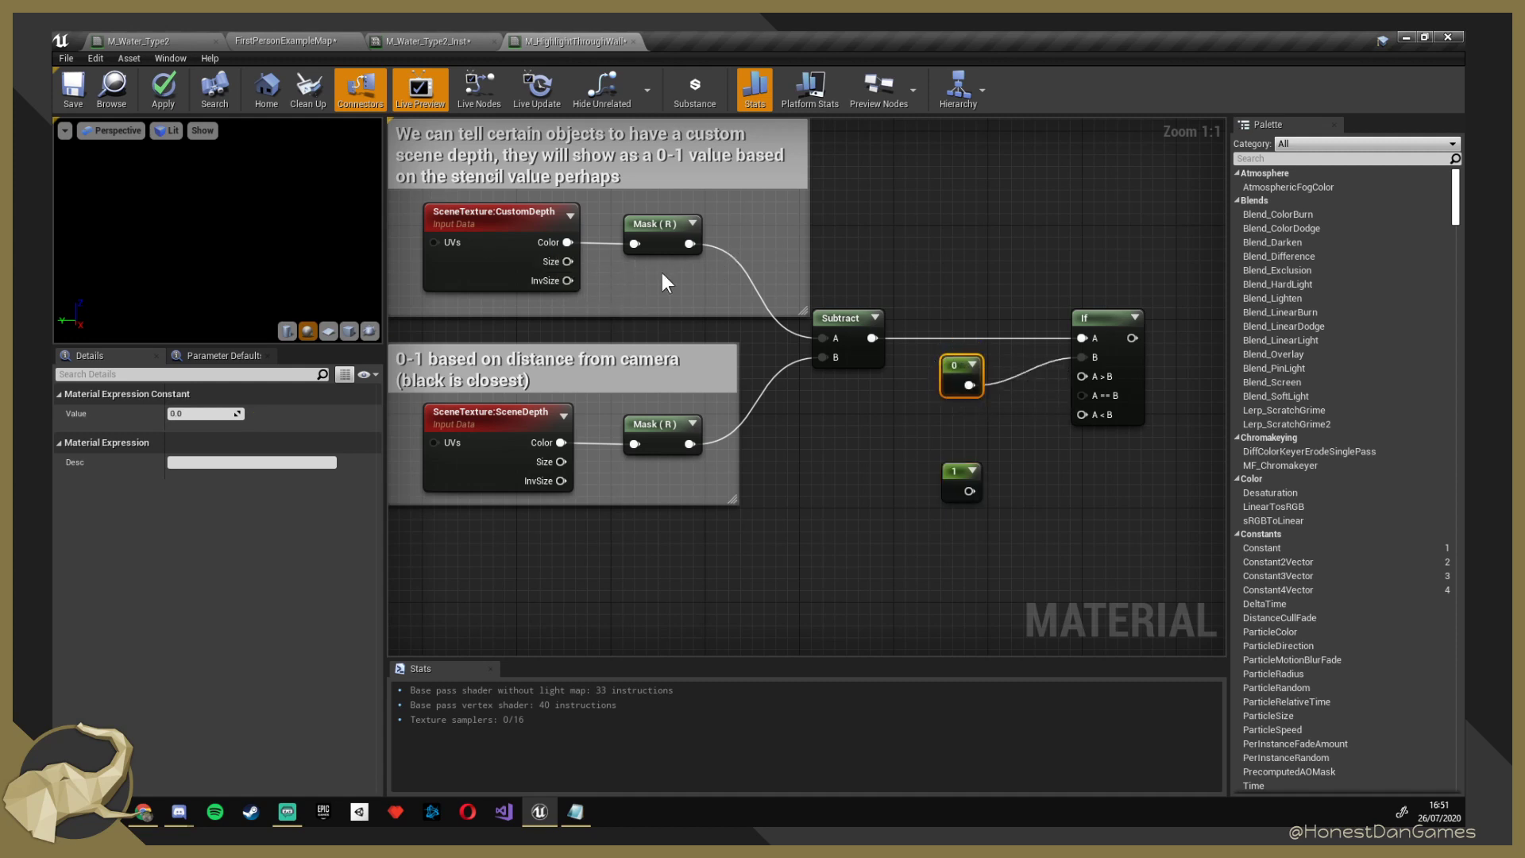
{"action": "right_click_drag", "start_coordinate": [1029, 434], "coordinate": [991, 460]}
{"action": "left_click_drag", "start_coordinate": [916, 493], "coordinate": [913, 459]}
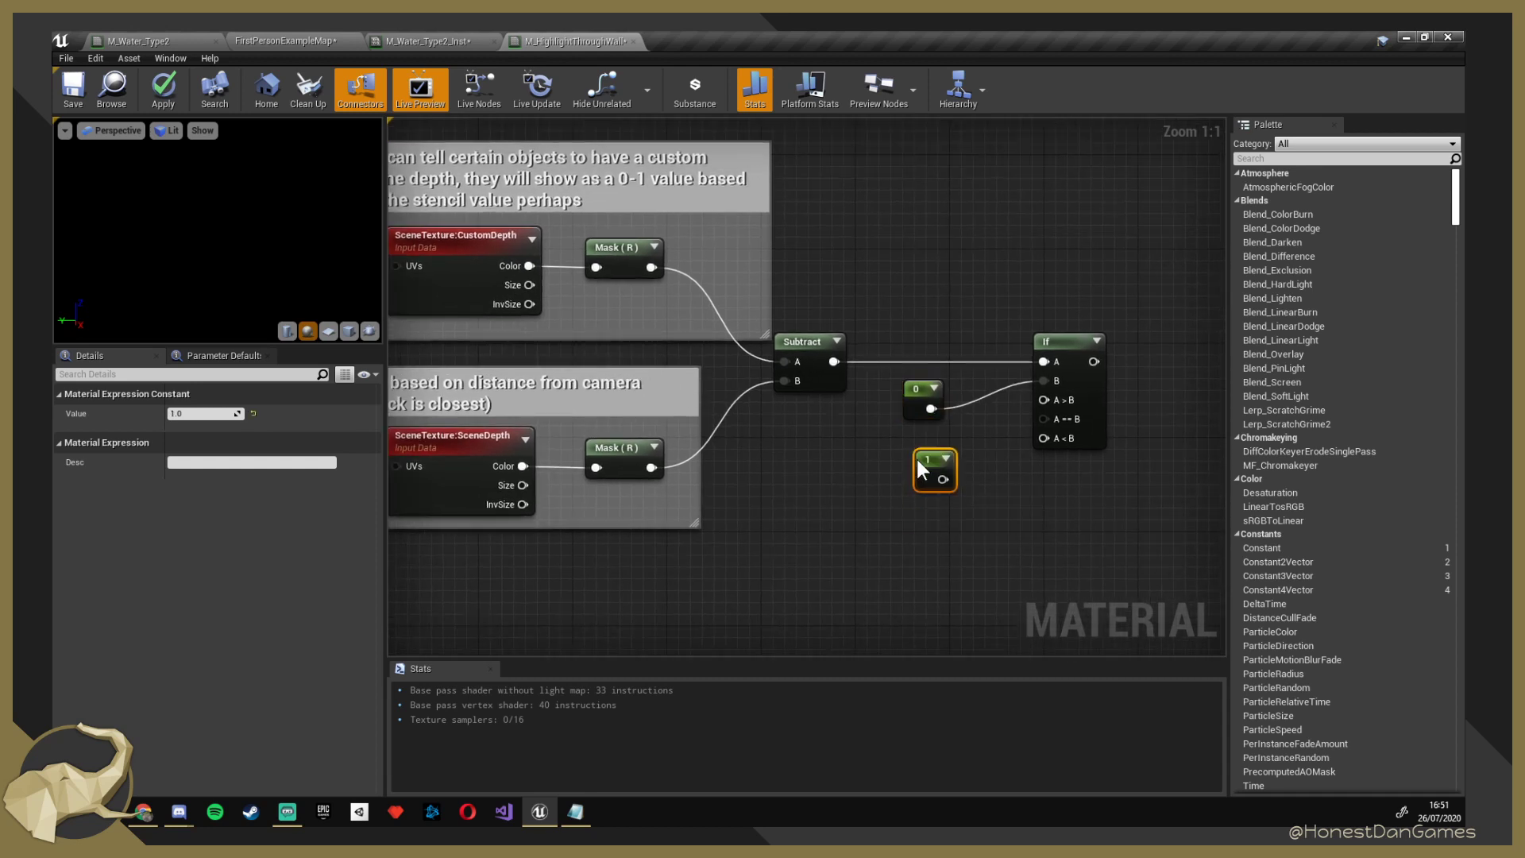
Return to the FirstPersonExampleMap level and show its viewport in the Custom Depth buffer visualization.
{"action": "right_click_drag", "start_coordinate": [569, 508], "coordinate": [662, 512]}
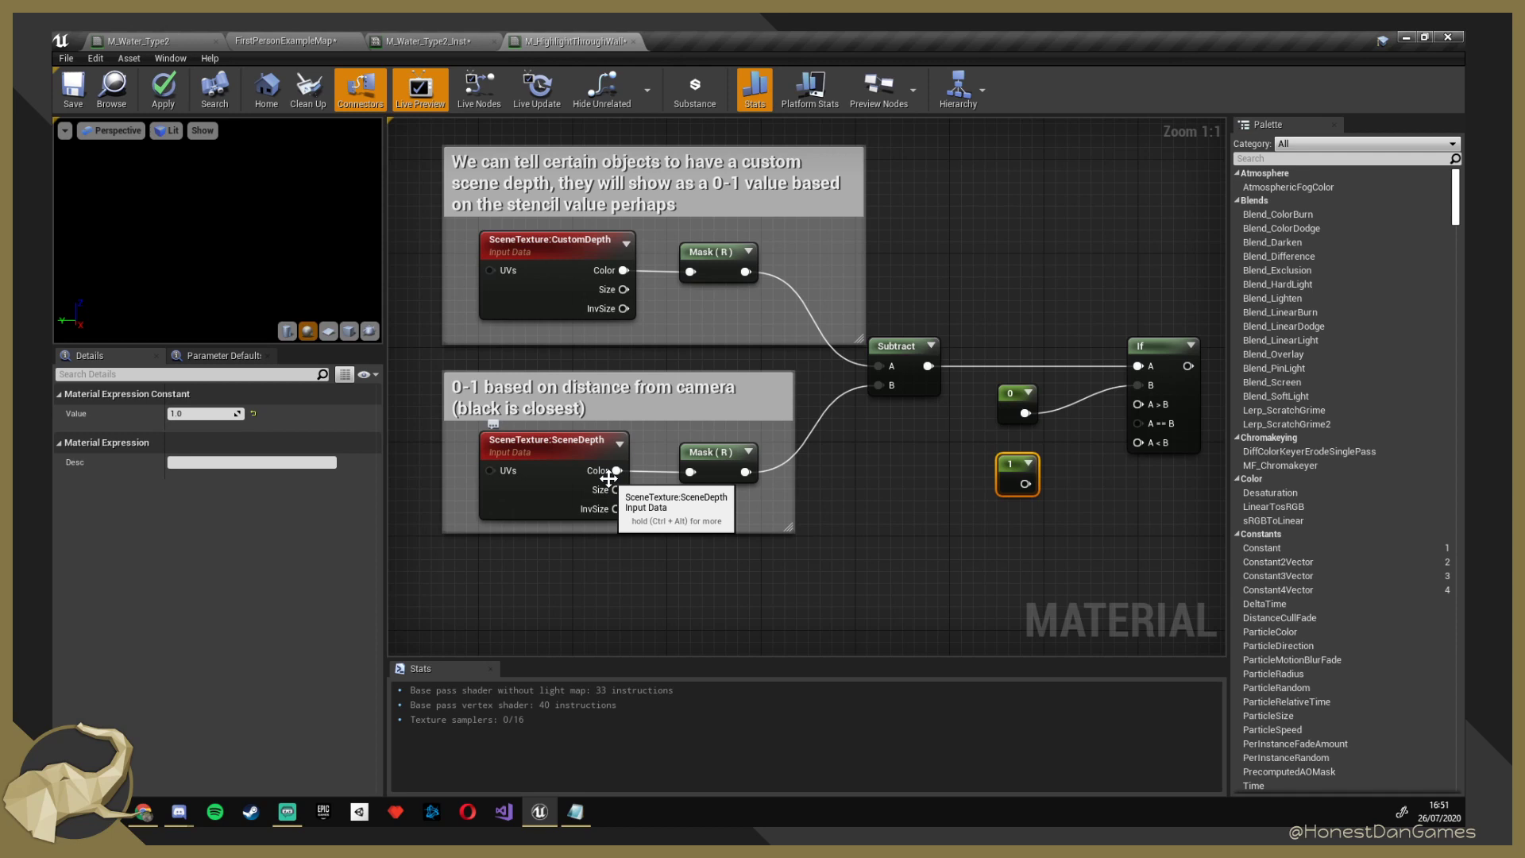
{"action": "left_click", "coordinate": [706, 180]}
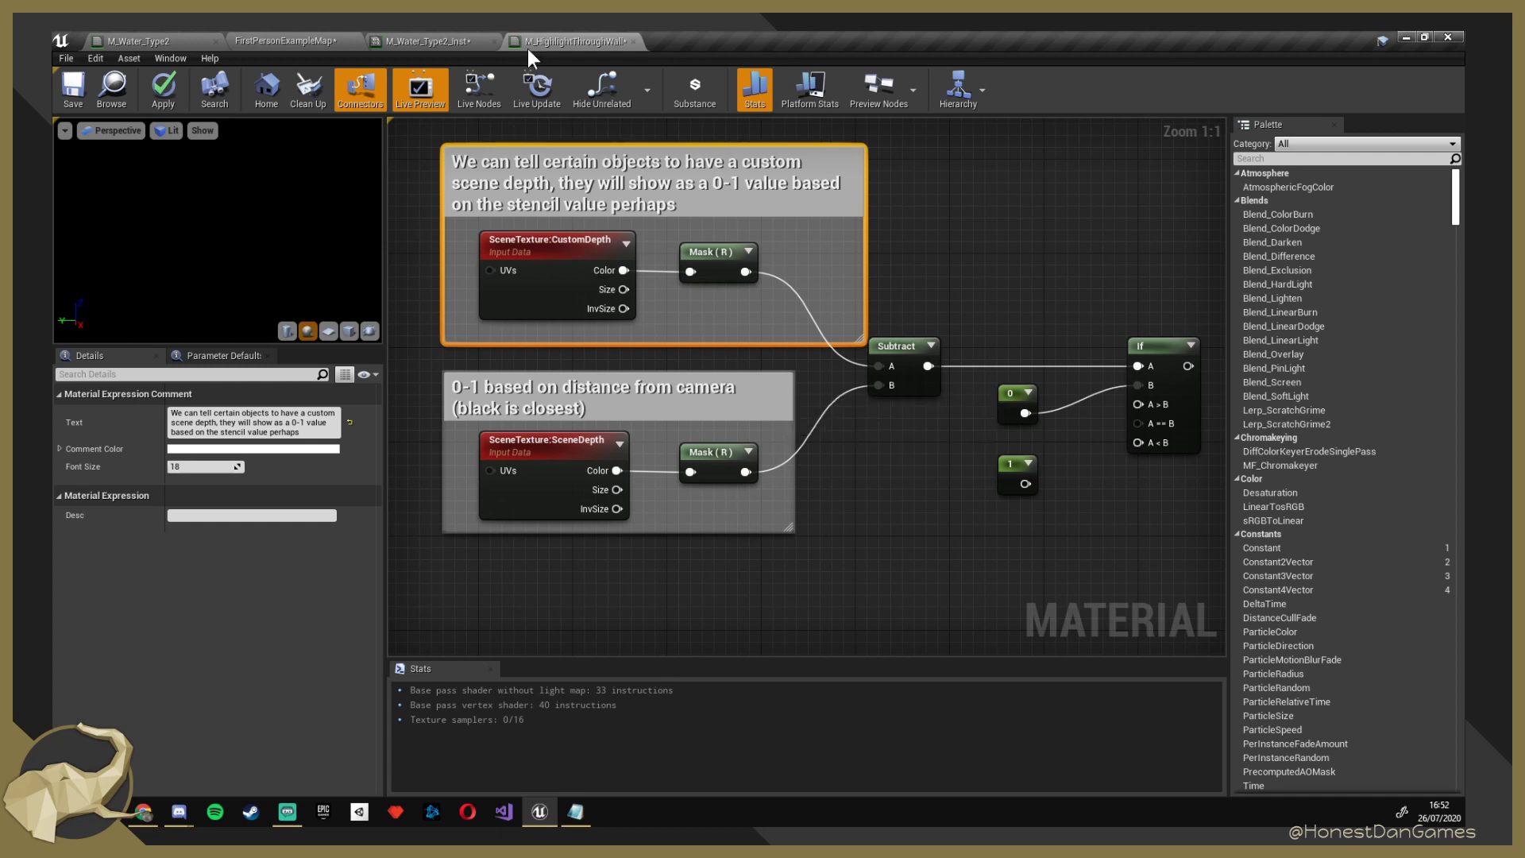
{"action": "left_click", "coordinate": [415, 40]}
{"action": "left_click", "coordinate": [293, 38]}
{"action": "right_click_drag", "start_coordinate": [573, 172], "coordinate": [696, 129]}
{"action": "left_click", "coordinate": [398, 130]}
{"action": "mouse_move", "coordinate": [480, 324]}
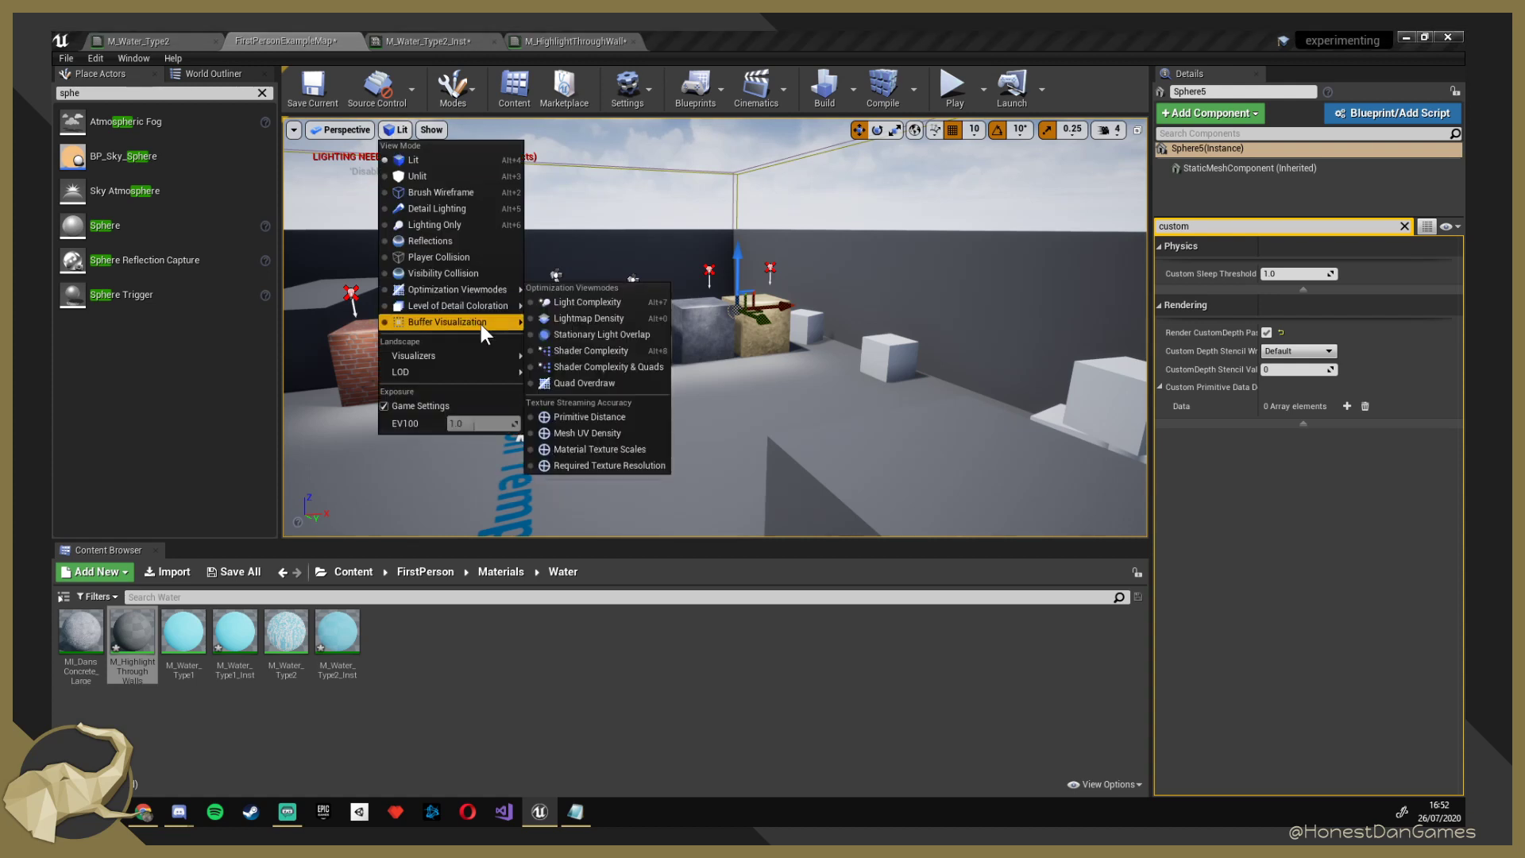
{"action": "left_click", "coordinate": [589, 372]}
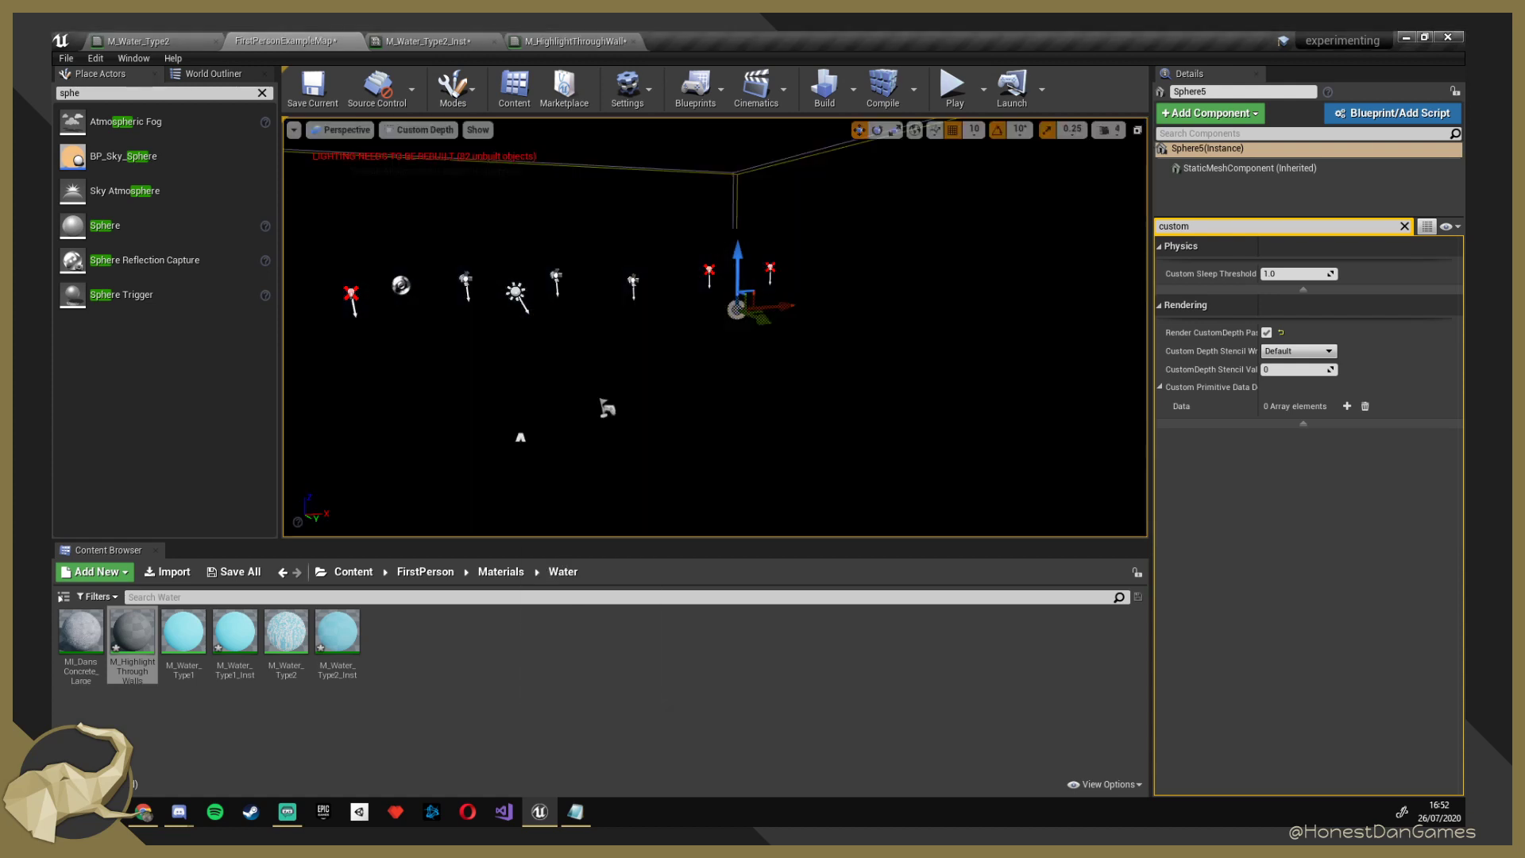
Examine the selected sphere's custom depth shading from several camera distances, and return the viewport to Lit.
{"action": "key", "text": "w"}
{"action": "right_click_drag", "start_coordinate": [648, 326], "coordinate": [596, 342]}
{"action": "key", "text": "s"}
{"action": "key", "text": "w"}
{"action": "key", "text": "s"}
{"action": "key", "text": "w"}
{"action": "key", "text": "d"}
{"action": "key", "text": "w"}
{"action": "scroll", "coordinate": [715, 326], "scroll_direction": "down", "scroll_amount": 4}
{"action": "key", "text": "w"}
{"action": "mouse_move", "coordinate": [715, 327]}
{"action": "right_mouse_down"}
{"action": "mouse_move", "coordinate": [756, 287]}
{"action": "mouse_move", "coordinate": [777, 323]}
{"action": "mouse_move", "coordinate": [734, 305]}
{"action": "right_mouse_up"}
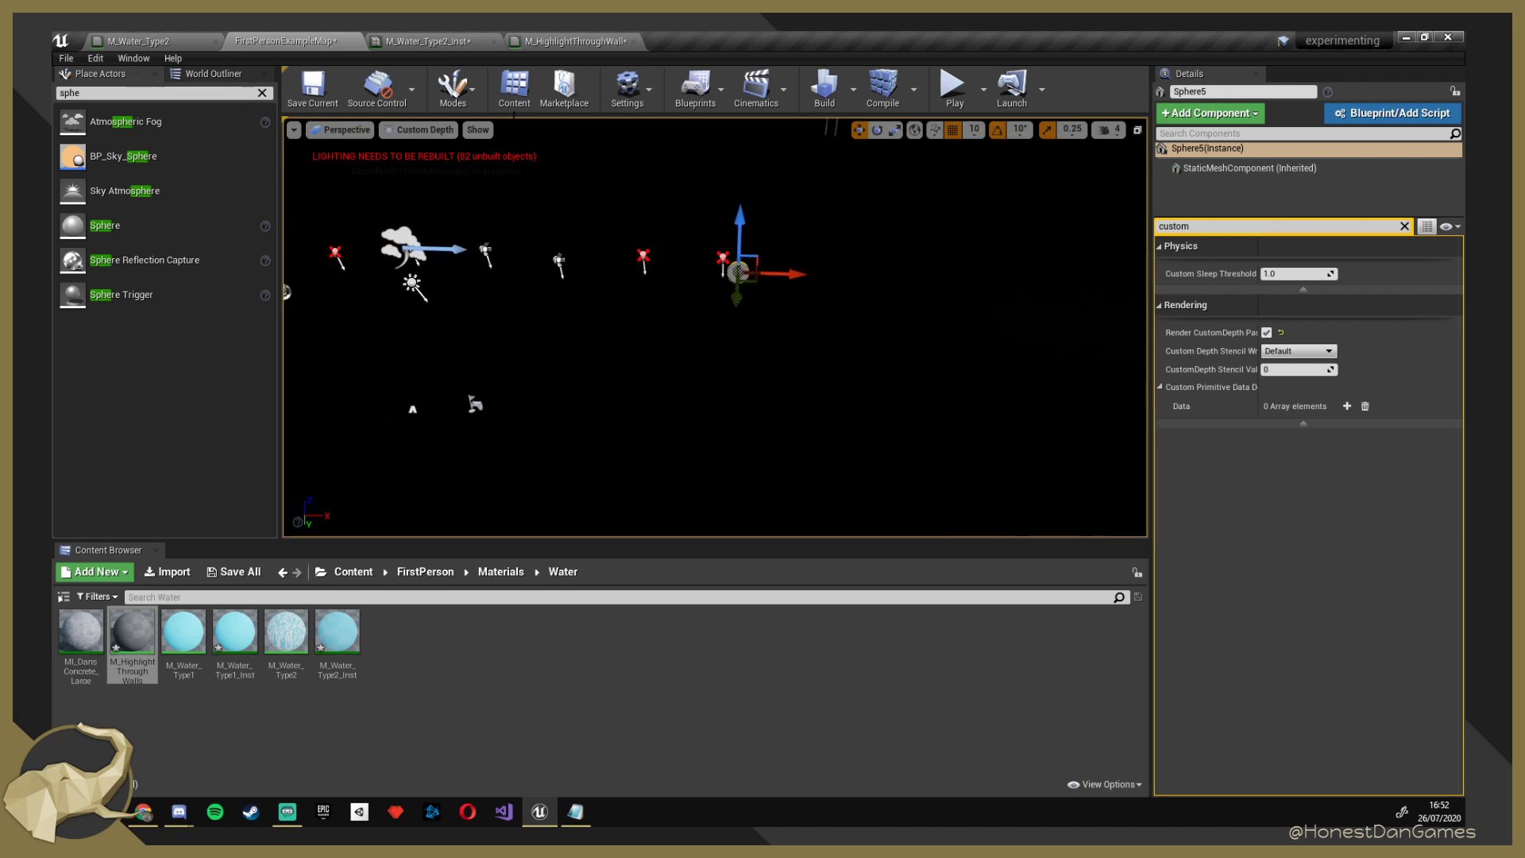
{"action": "left_click", "coordinate": [425, 130]}
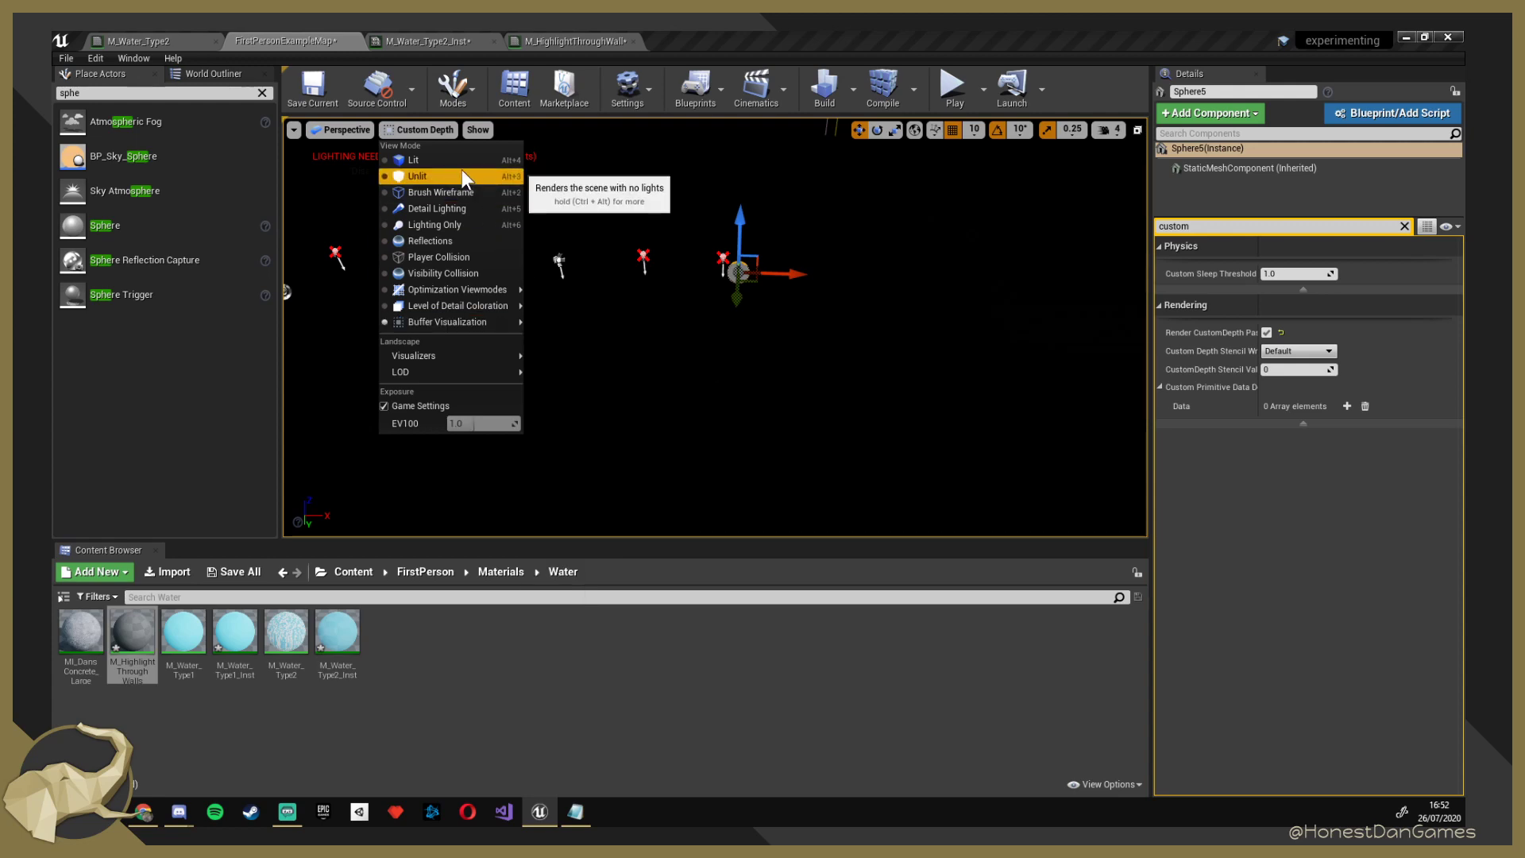
{"action": "left_click", "coordinate": [413, 160]}
In the M_HighlightThroughWalls material, replace "stencil value perhaps" in the CustomDepth comment with "distance from camera".
{"action": "left_click", "coordinate": [448, 39]}
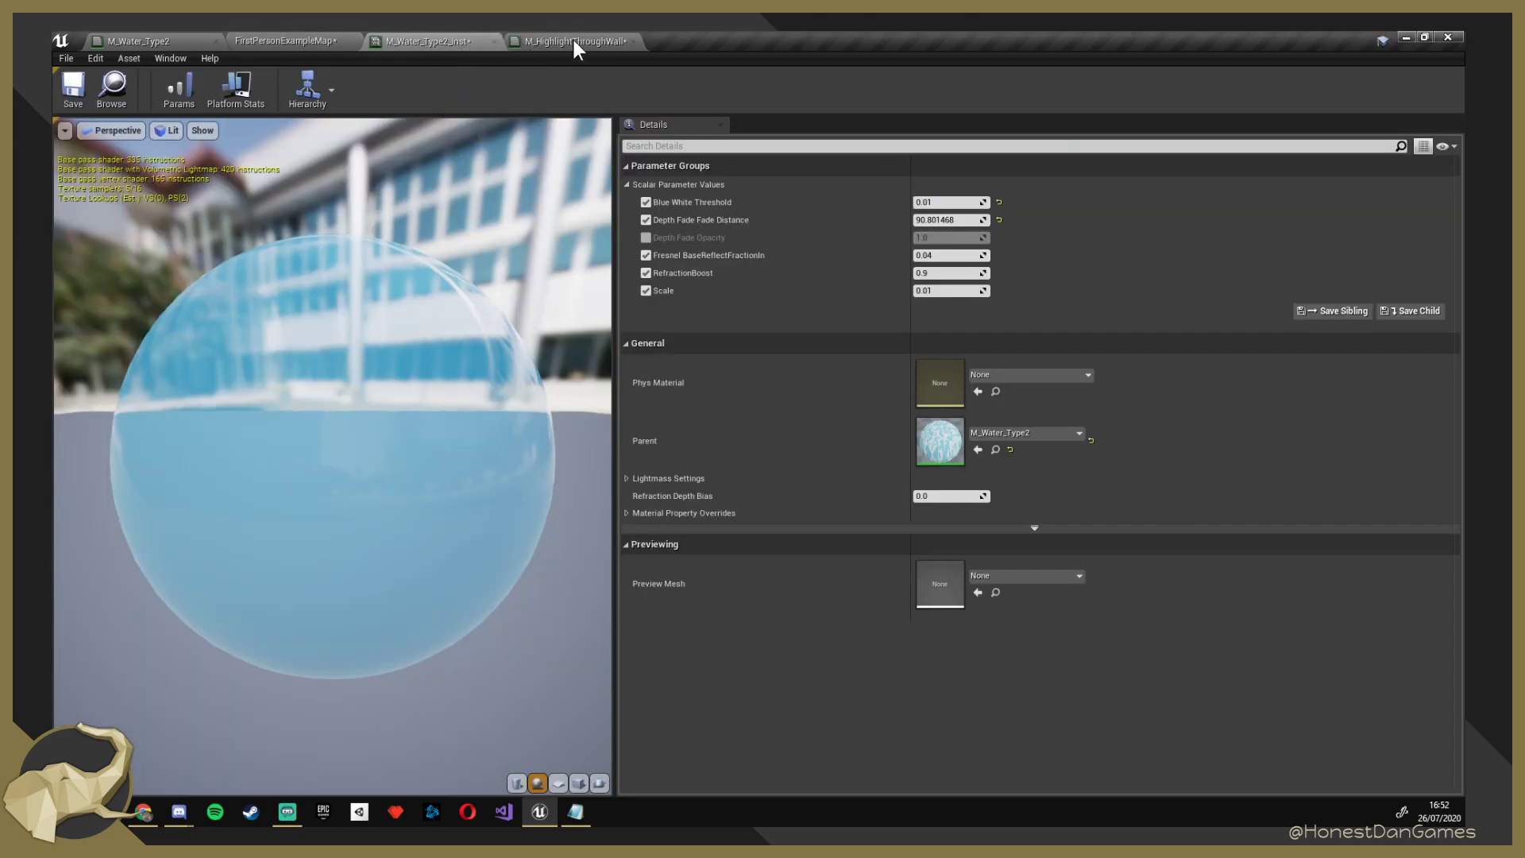
{"action": "left_click", "coordinate": [572, 40]}
{"action": "double_click", "coordinate": [692, 195]}
{"action": "left_click", "coordinate": [650, 204]}
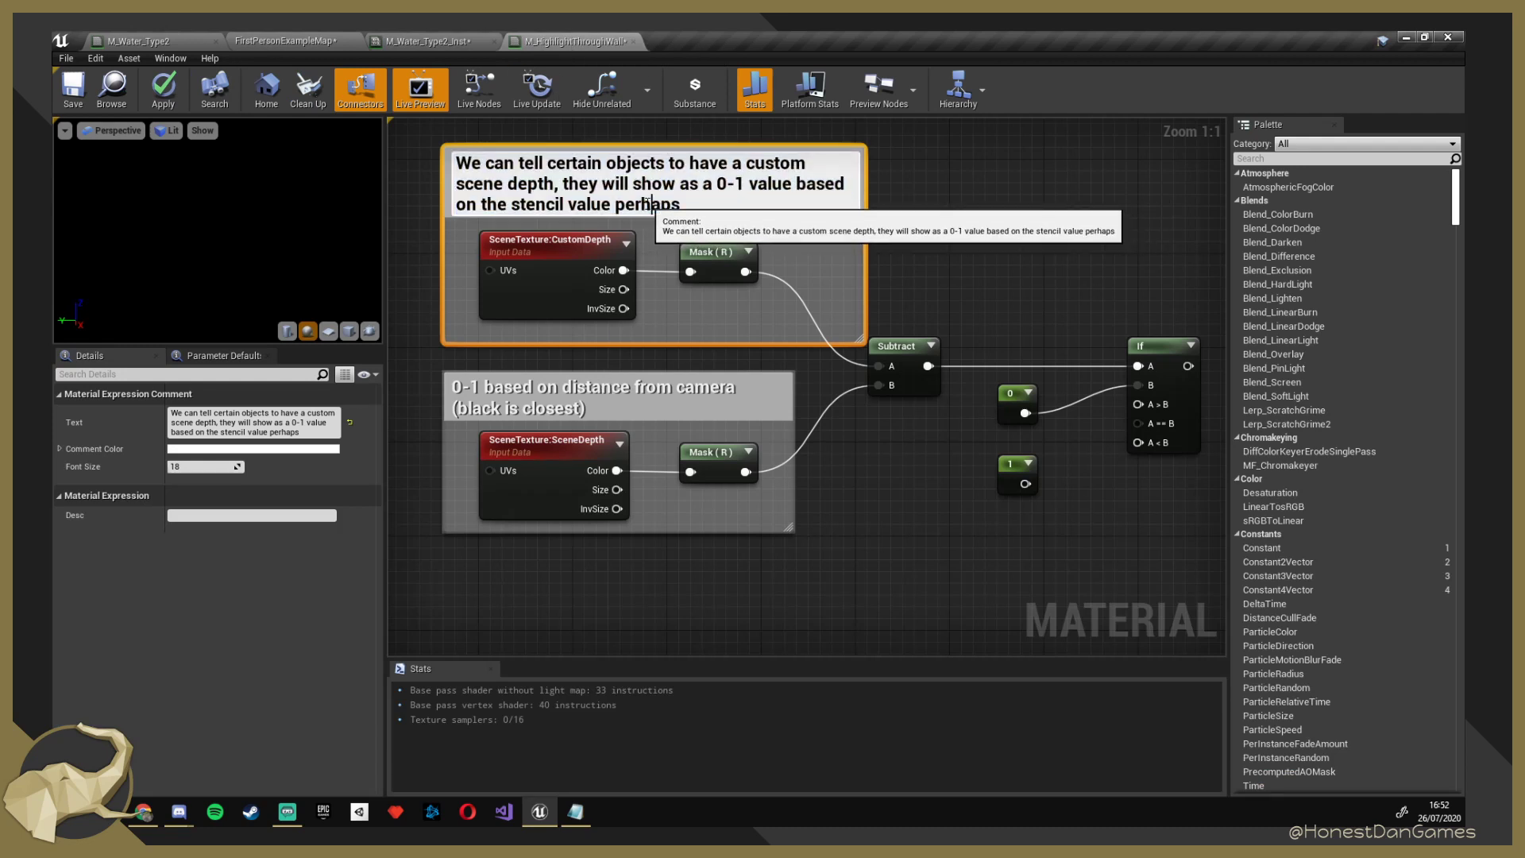
{"action": "left_click_drag", "start_coordinate": [689, 204], "coordinate": [514, 204]}
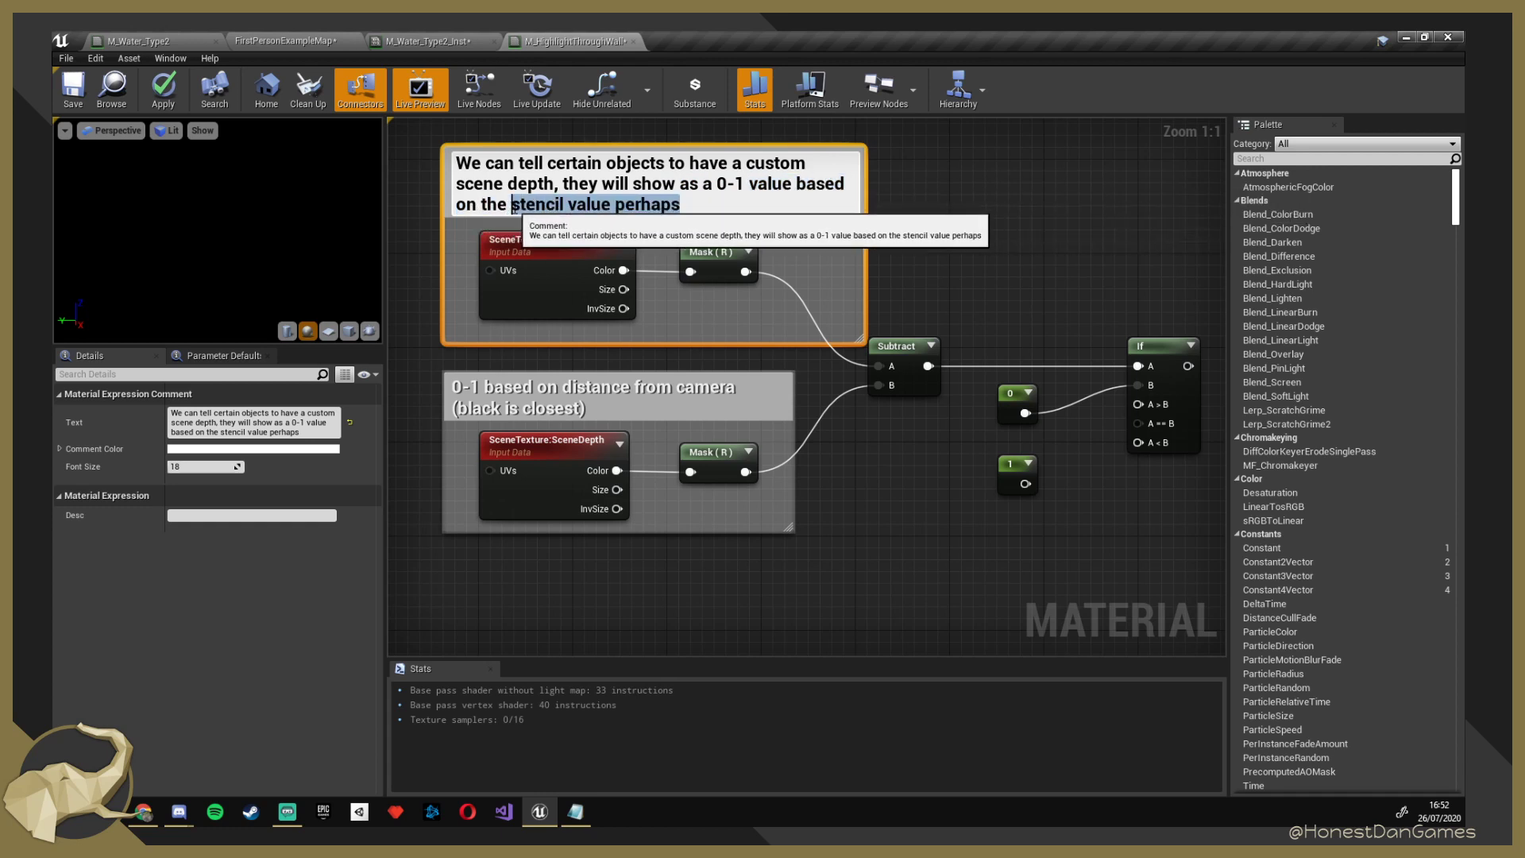
{"action": "type", "text": "dista"}
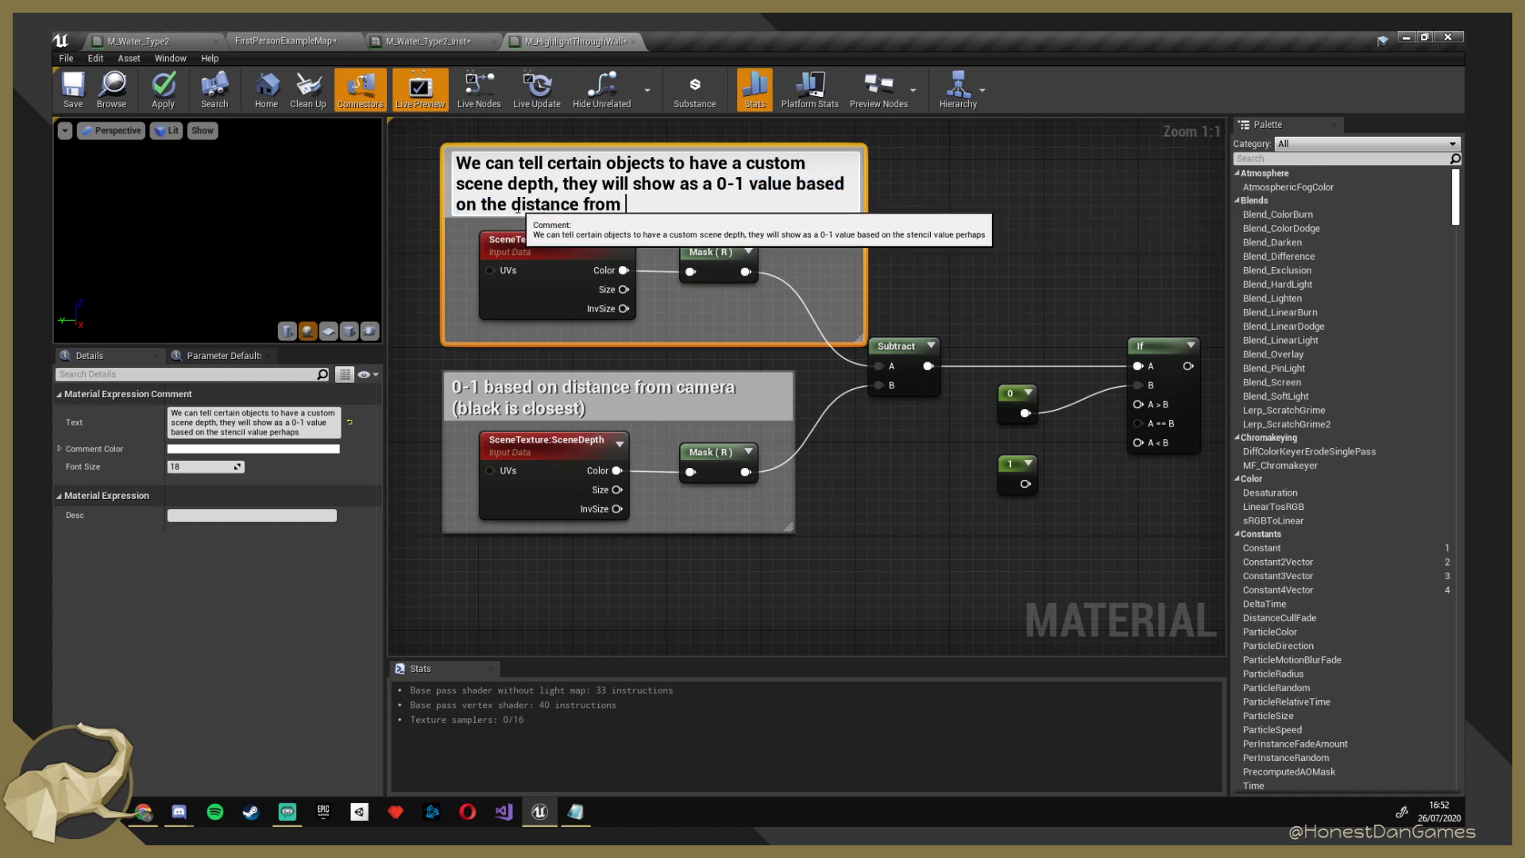
{"action": "type", "text": "nce from camera"}
{"action": "key", "text": "Return"}
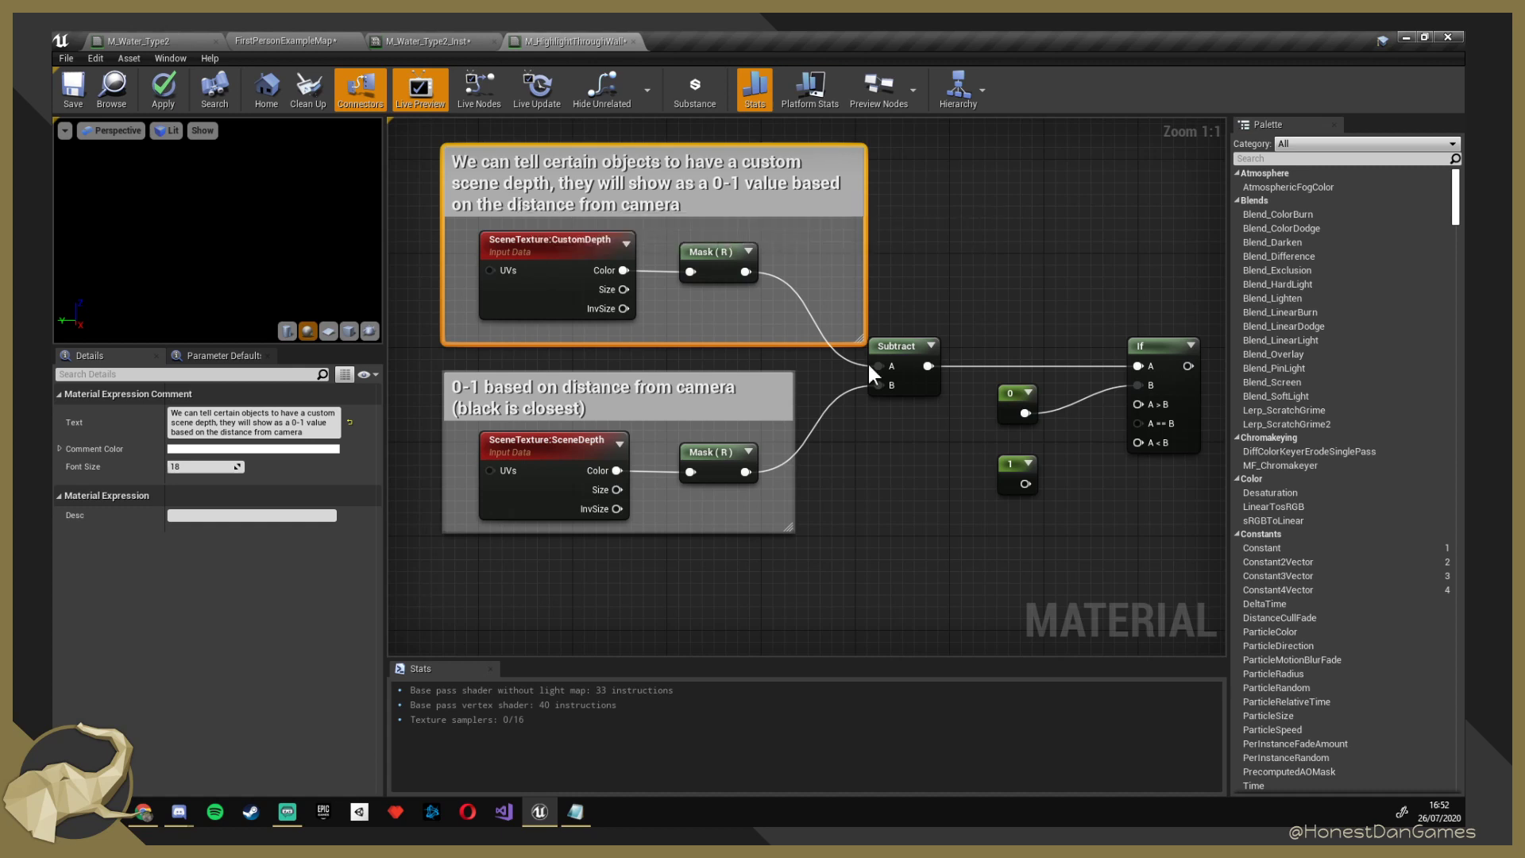
Narrow the CustomDepth comment box so that it ends before the Subtract node.
{"action": "left_click", "coordinate": [893, 463]}
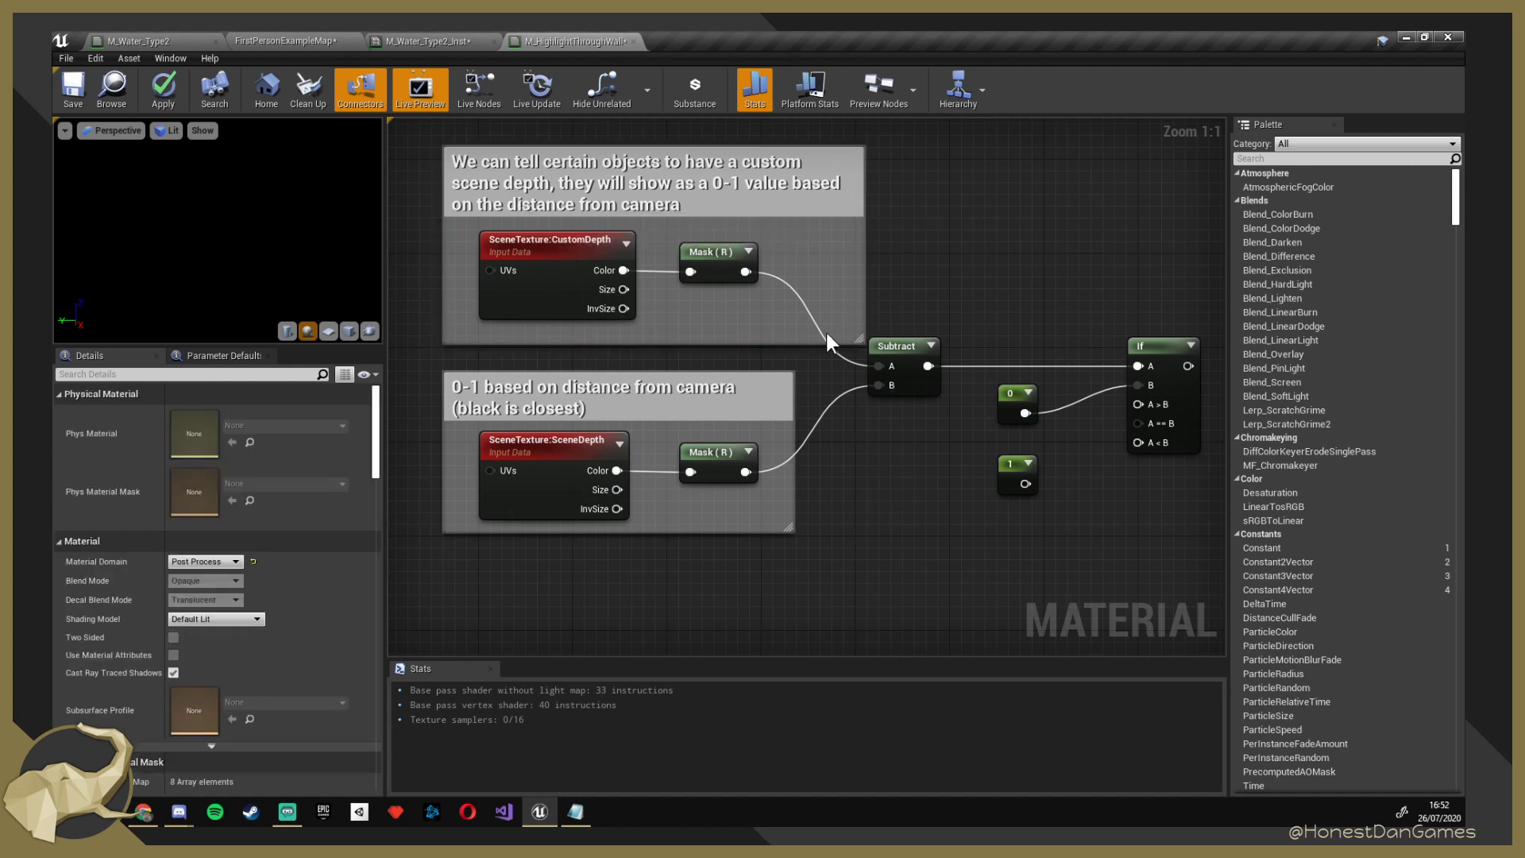
{"action": "left_click_drag", "start_coordinate": [858, 337], "coordinate": [816, 337]}
{"action": "right_click_drag", "start_coordinate": [935, 520], "coordinate": [891, 552]}
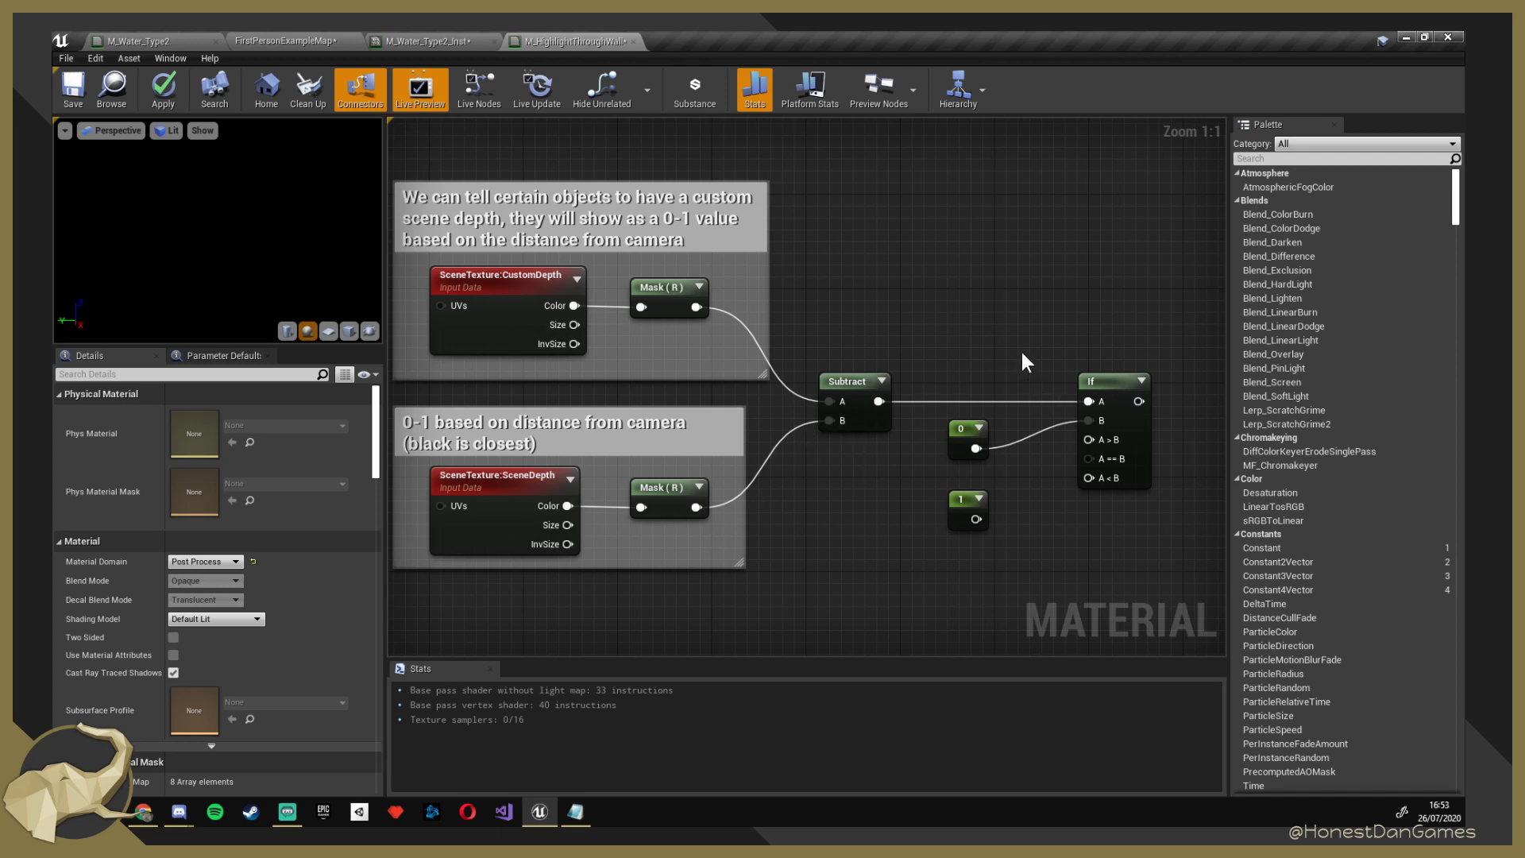
{"action": "right_click_drag", "start_coordinate": [1022, 352], "coordinate": [968, 345]}
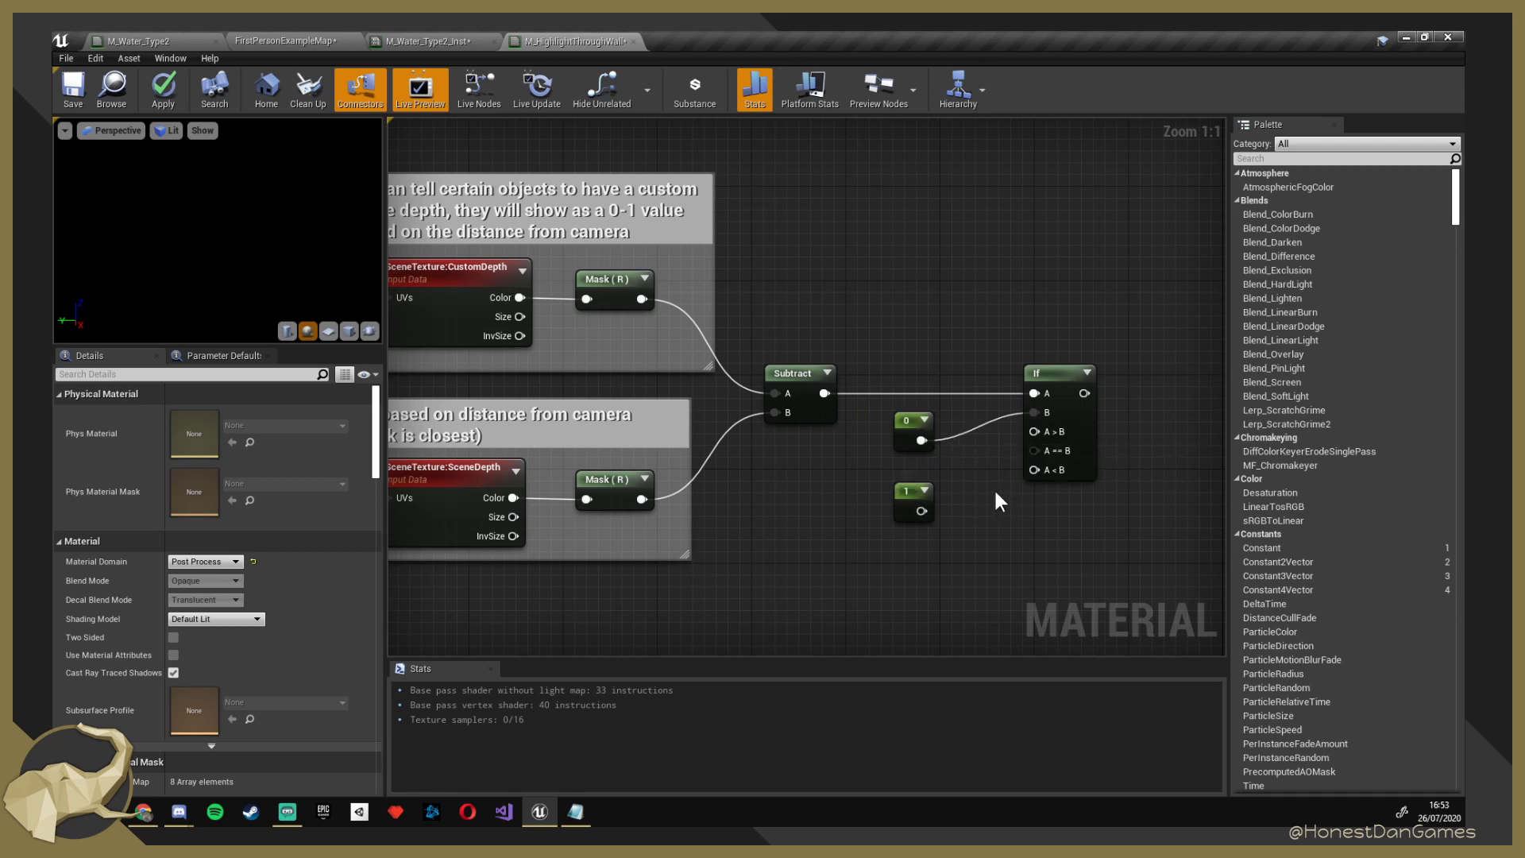
Connect the constant 1 to the If node's A > B input and the constant 0 to its A == B and A < B inputs.
{"action": "left_click_drag", "start_coordinate": [921, 511], "coordinate": [1034, 431]}
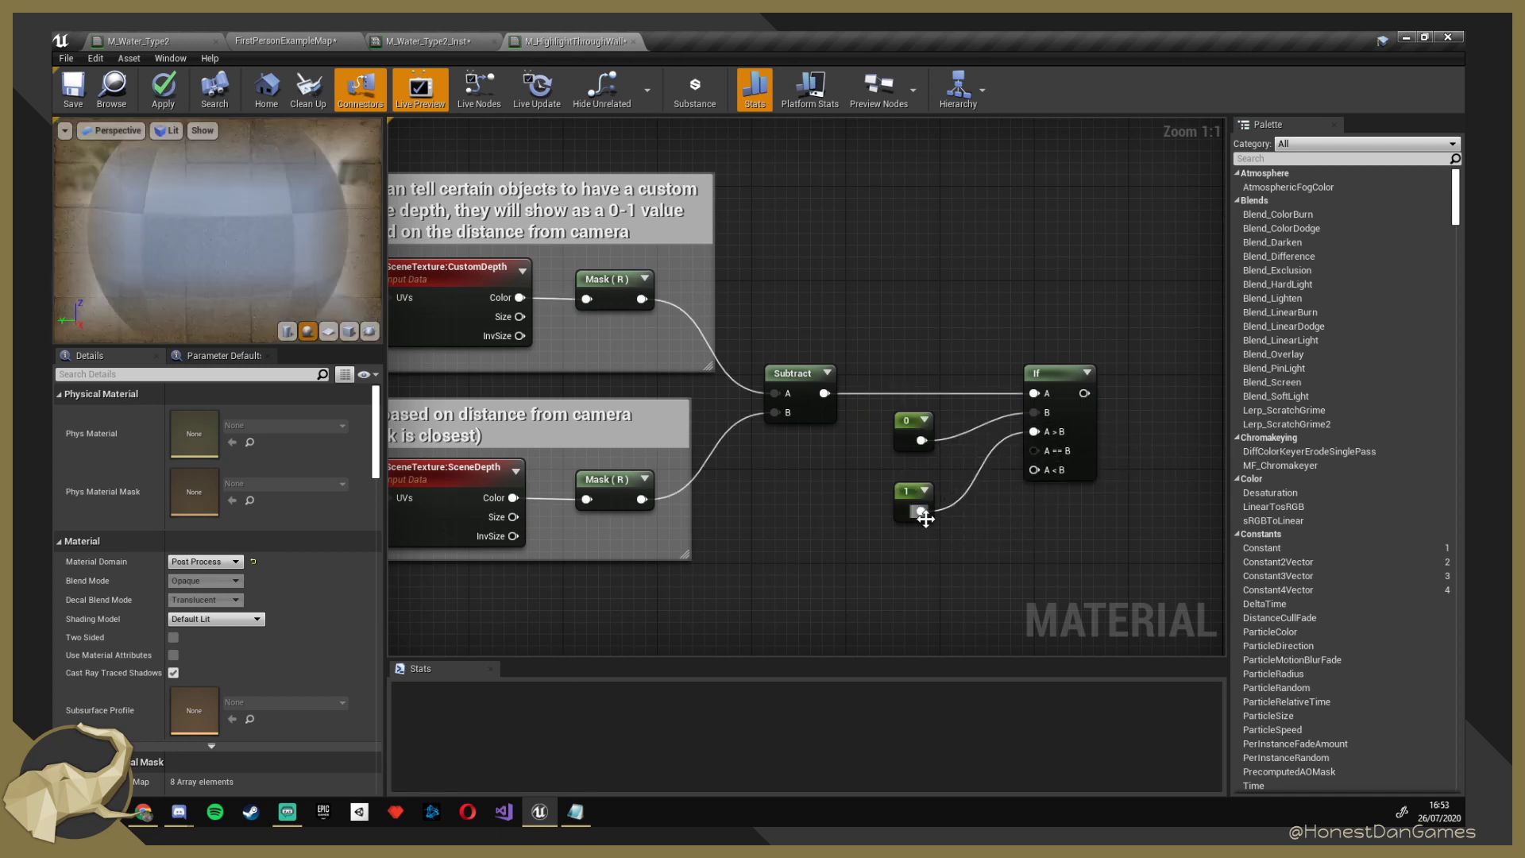
{"action": "left_click", "coordinate": [913, 429]}
{"action": "left_click_drag", "start_coordinate": [921, 440], "coordinate": [1034, 451]}
{"action": "left_click_drag", "start_coordinate": [925, 442], "coordinate": [1033, 469]}
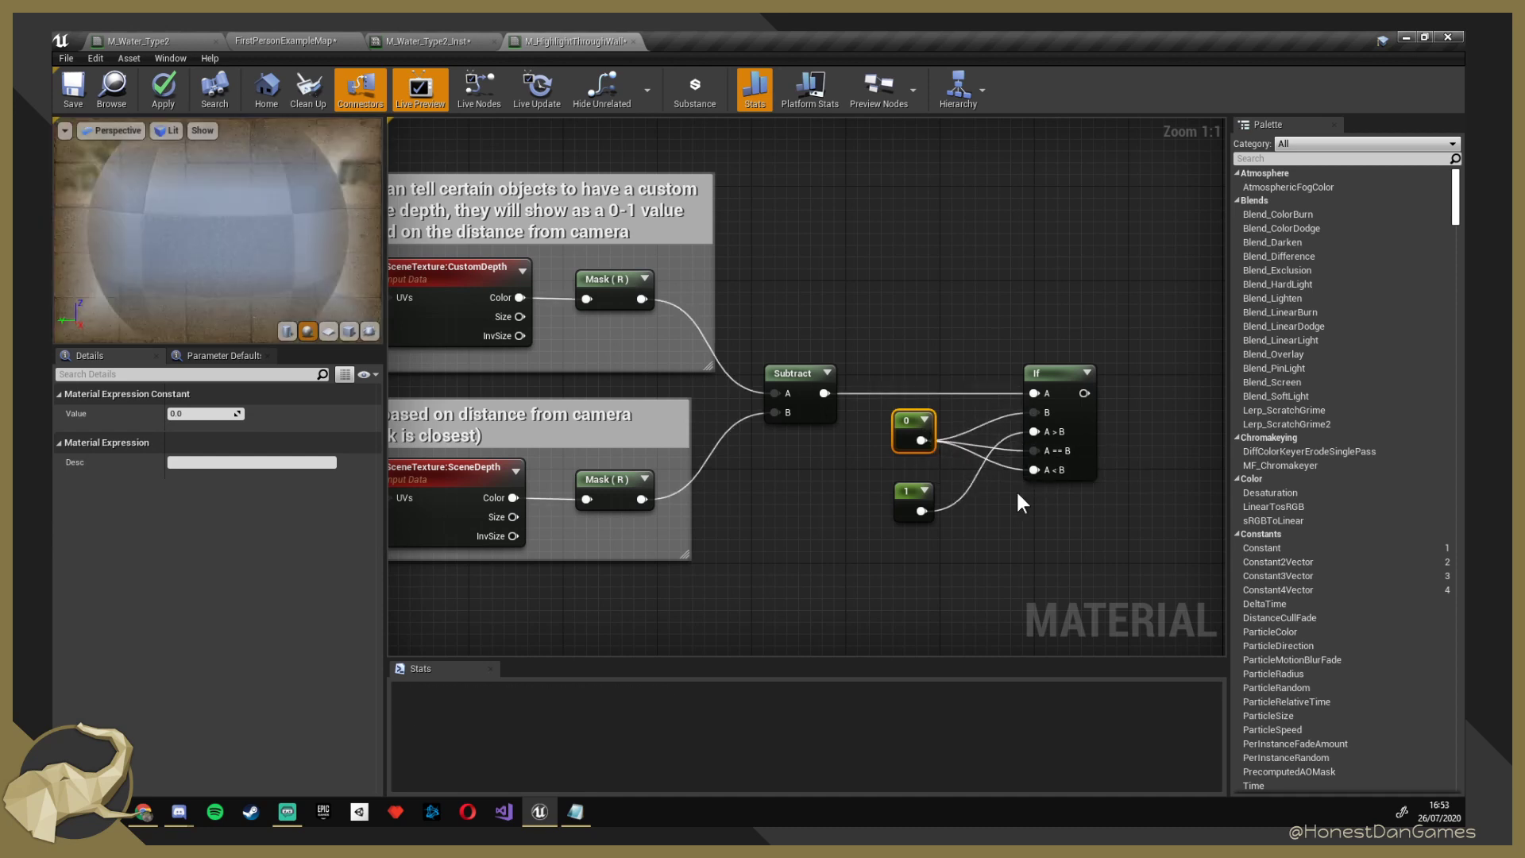
{"action": "right_click_drag", "start_coordinate": [1173, 450], "coordinate": [942, 484]}
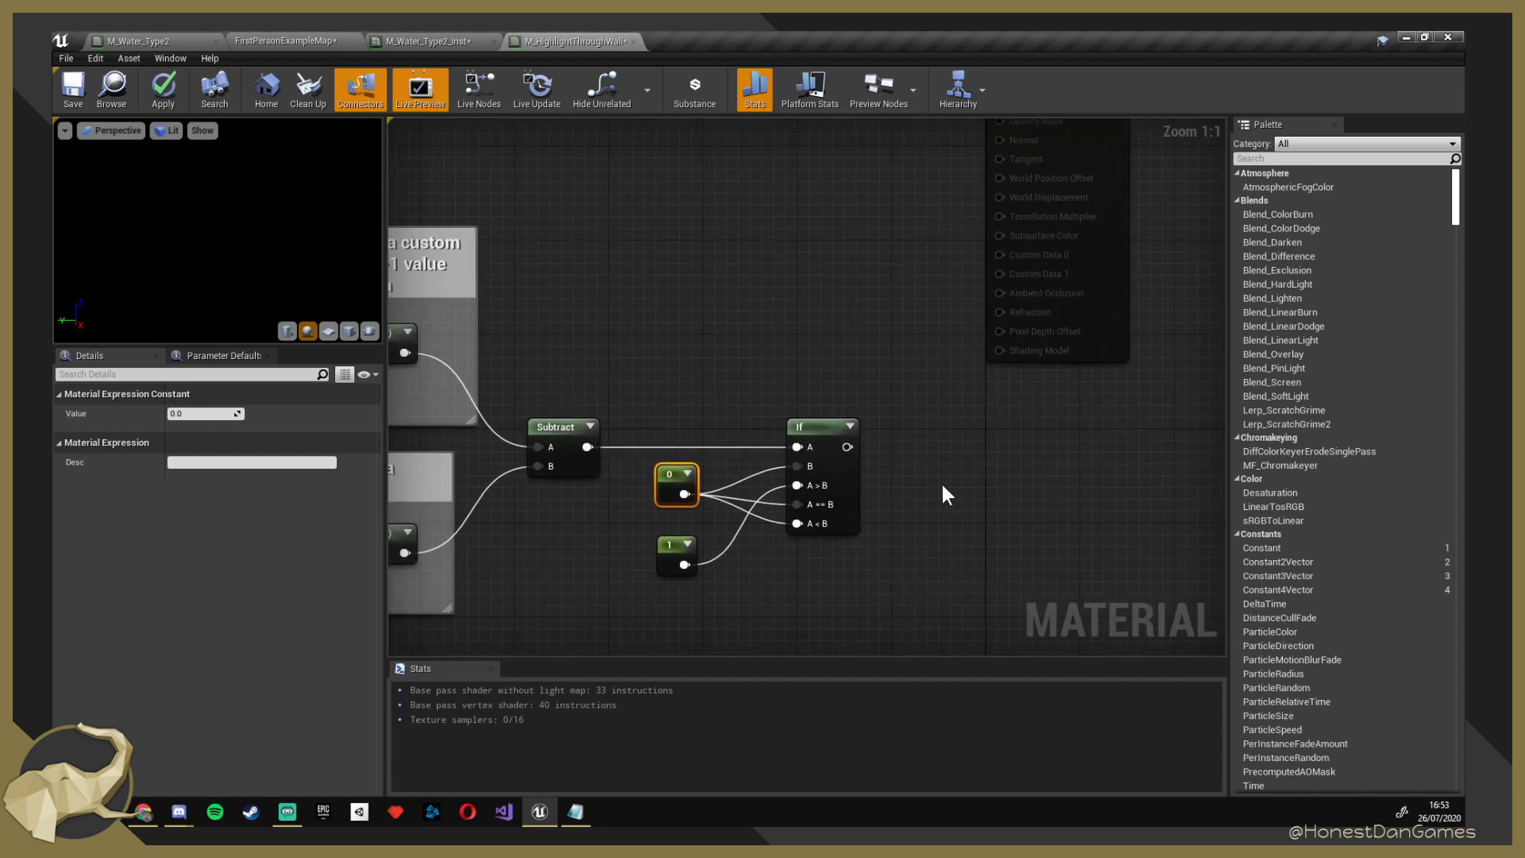
Move the whole group of depth comparison nodes and comments farther away from the material's output node.
{"action": "scroll", "coordinate": [941, 483], "scroll_direction": "down", "scroll_amount": 3}
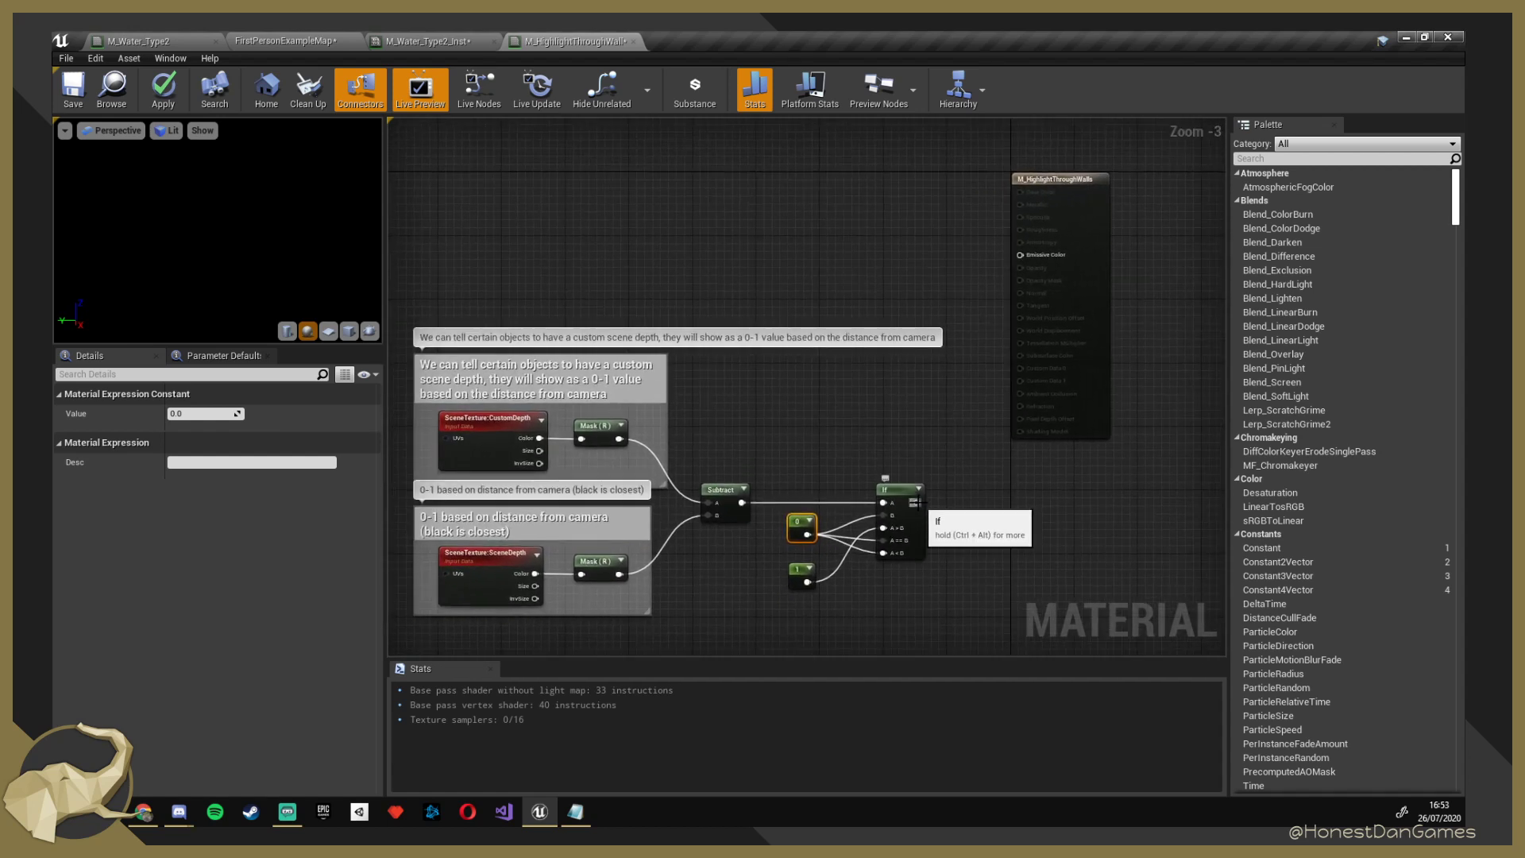
{"action": "left_click_drag", "start_coordinate": [918, 501], "coordinate": [949, 364]}
{"action": "left_click", "coordinate": [850, 421]}
{"action": "scroll", "coordinate": [848, 476], "scroll_direction": "down", "scroll_amount": 3}
{"action": "left_click_drag", "start_coordinate": [862, 528], "coordinate": [616, 333]}
{"action": "left_click_drag", "start_coordinate": [736, 409], "coordinate": [524, 404]}
{"action": "left_click", "coordinate": [669, 485]}
{"action": "scroll", "coordinate": [675, 509], "scroll_direction": "up", "scroll_amount": 4}
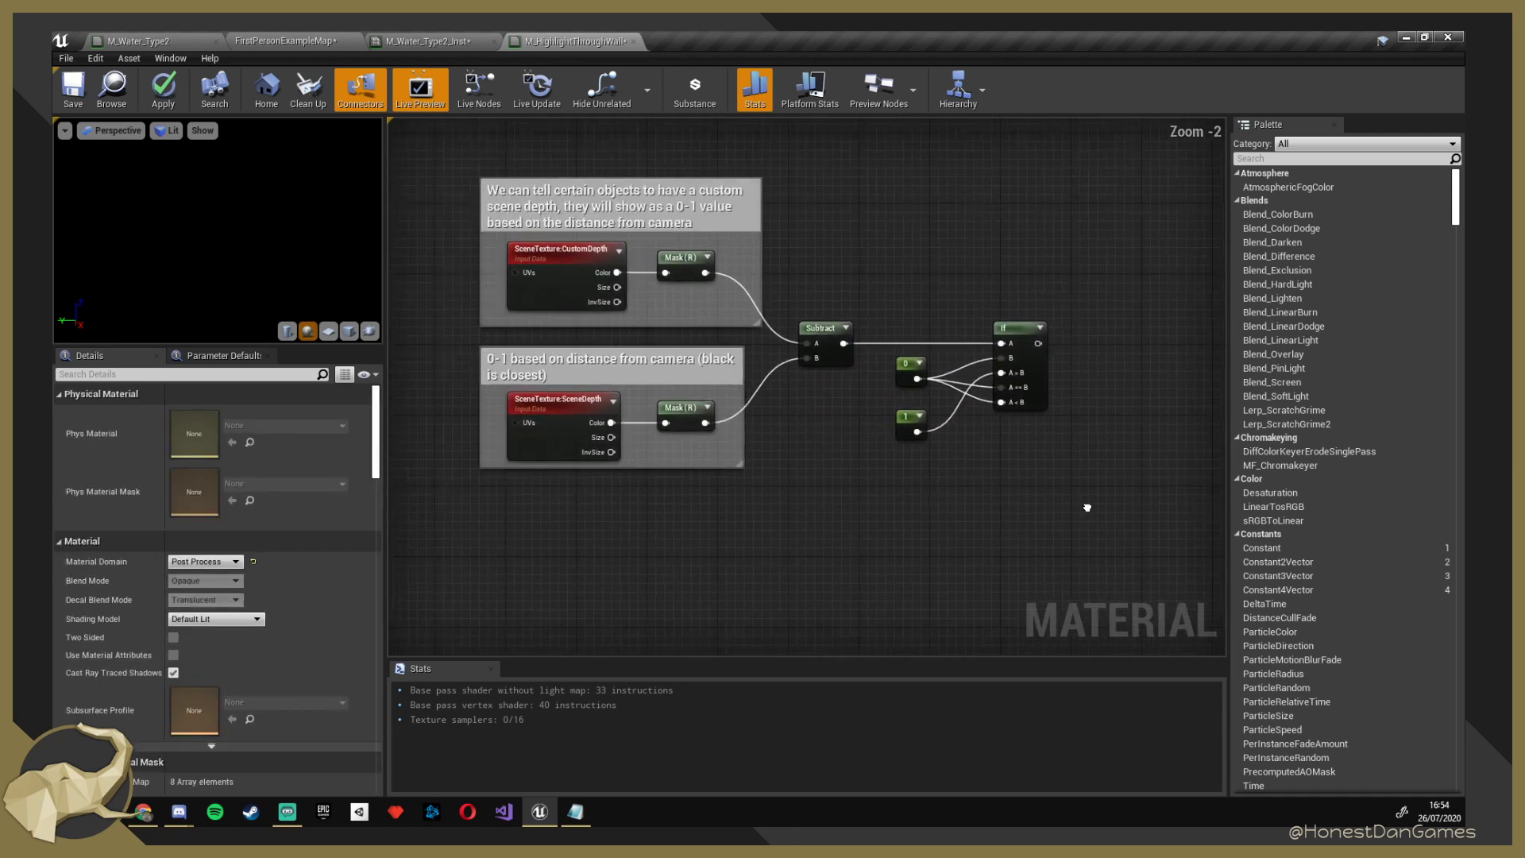
Review the depth comparison graph and the settings of the CustomDepth scene texture node.
{"action": "right_click_drag", "start_coordinate": [1083, 511], "coordinate": [972, 569]}
{"action": "scroll", "coordinate": [945, 499], "scroll_direction": "down", "scroll_amount": 1}
{"action": "right_click_drag", "start_coordinate": [992, 288], "coordinate": [943, 360]}
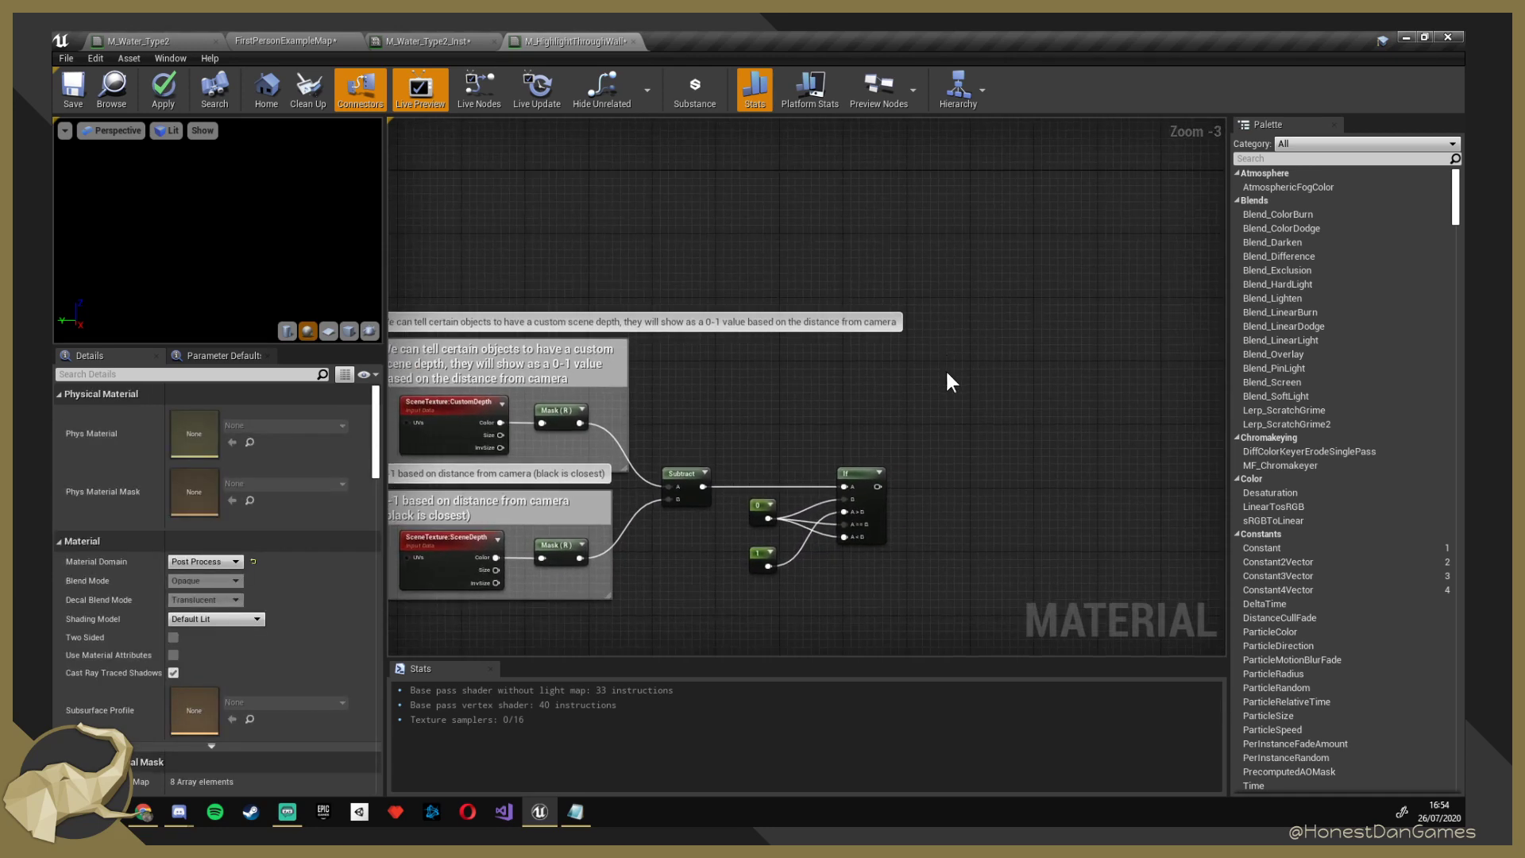
{"action": "right_click_drag", "start_coordinate": [941, 425], "coordinate": [1018, 398]}
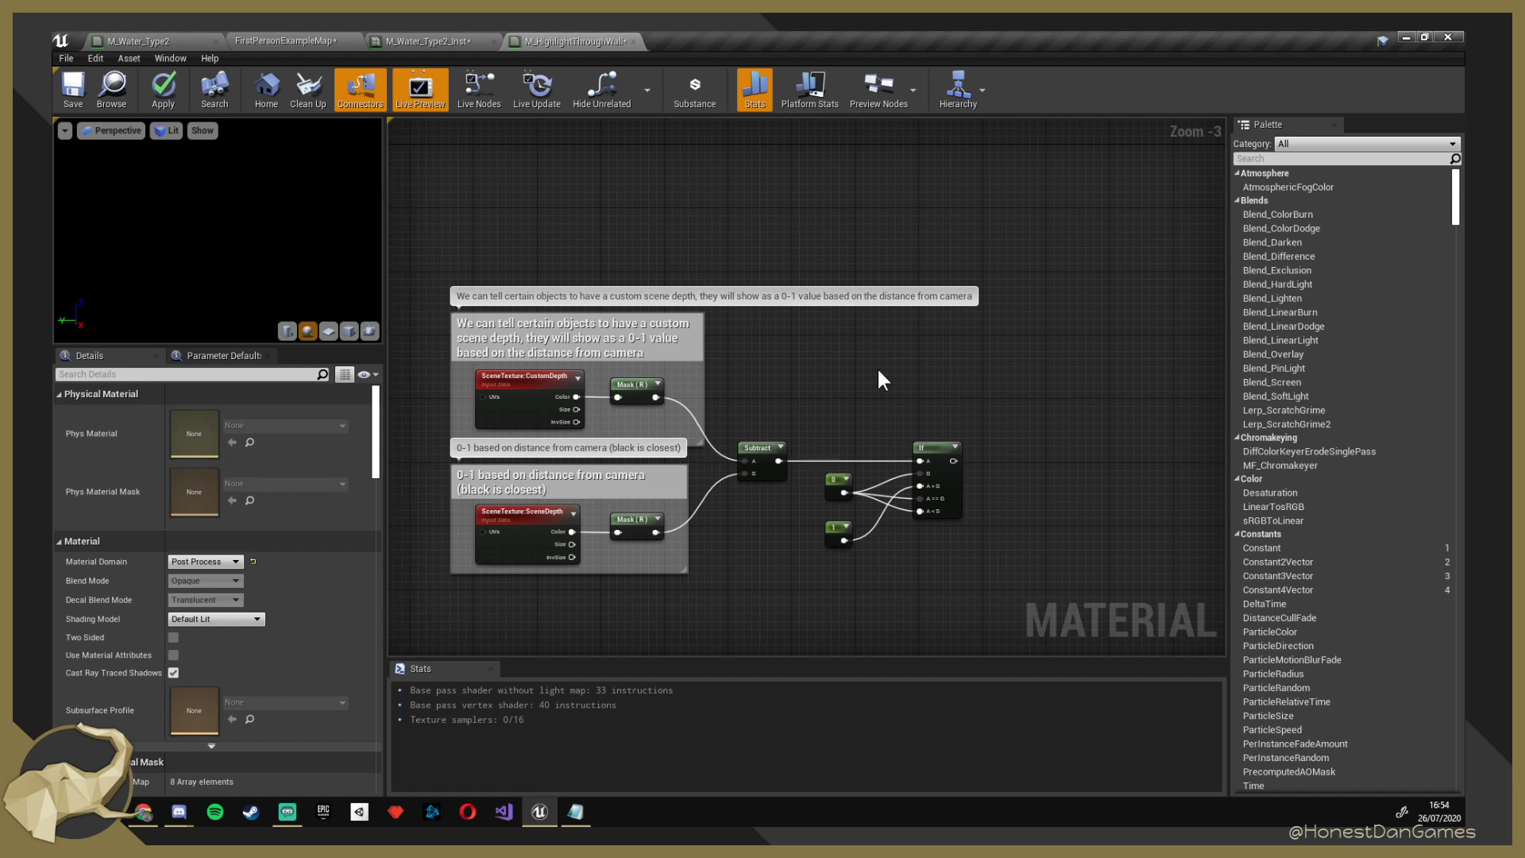
{"action": "right_click_drag", "start_coordinate": [878, 369], "coordinate": [831, 385]}
{"action": "scroll", "coordinate": [847, 391], "scroll_direction": "down", "scroll_amount": 2}
{"action": "scroll", "coordinate": [955, 425], "scroll_direction": "up", "scroll_amount": 1}
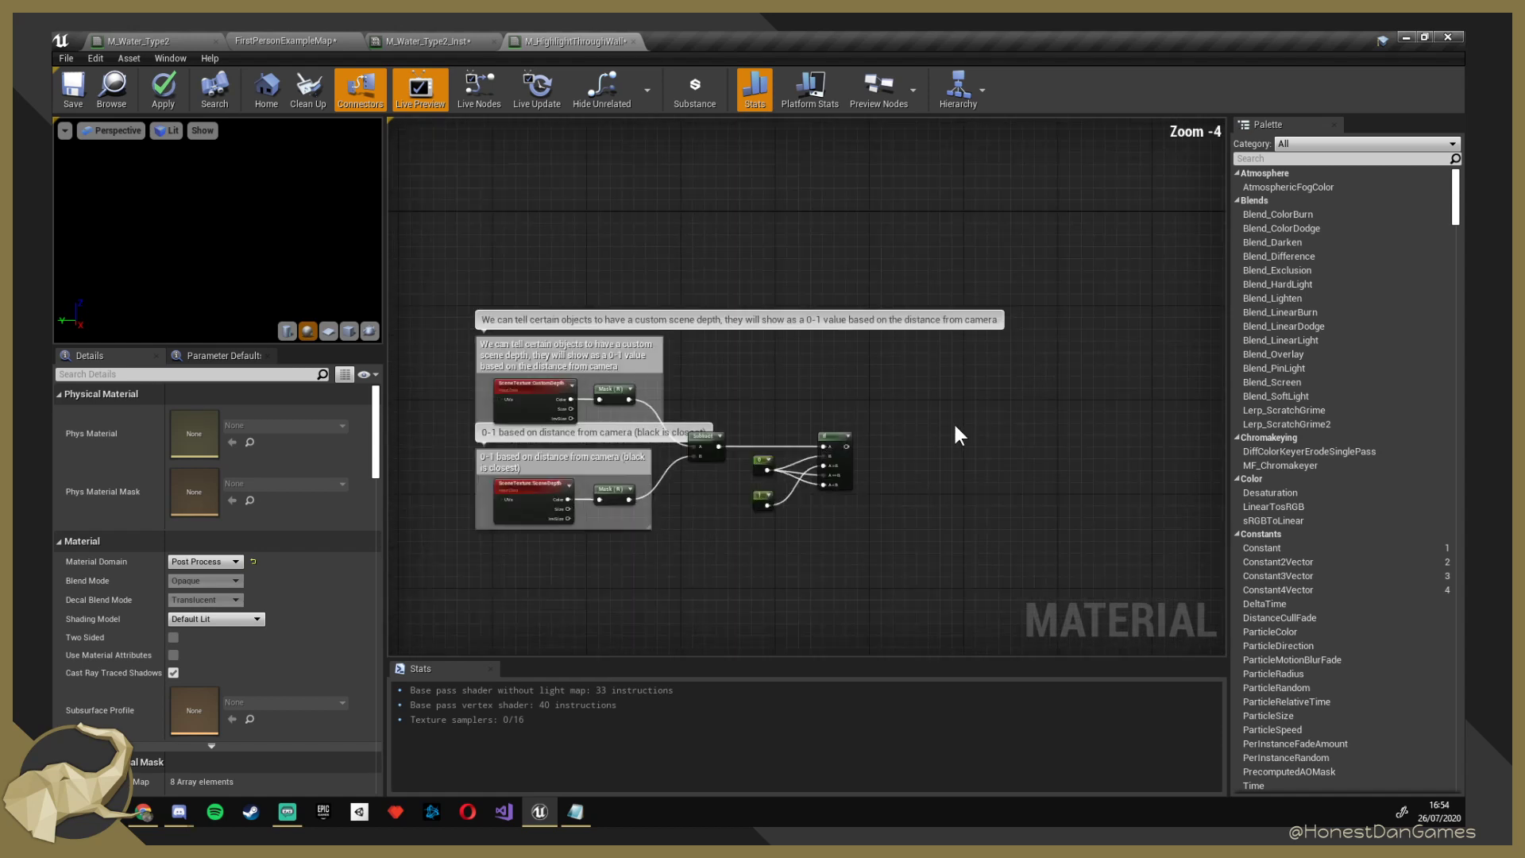
{"action": "right_click_drag", "start_coordinate": [959, 446], "coordinate": [1145, 421]}
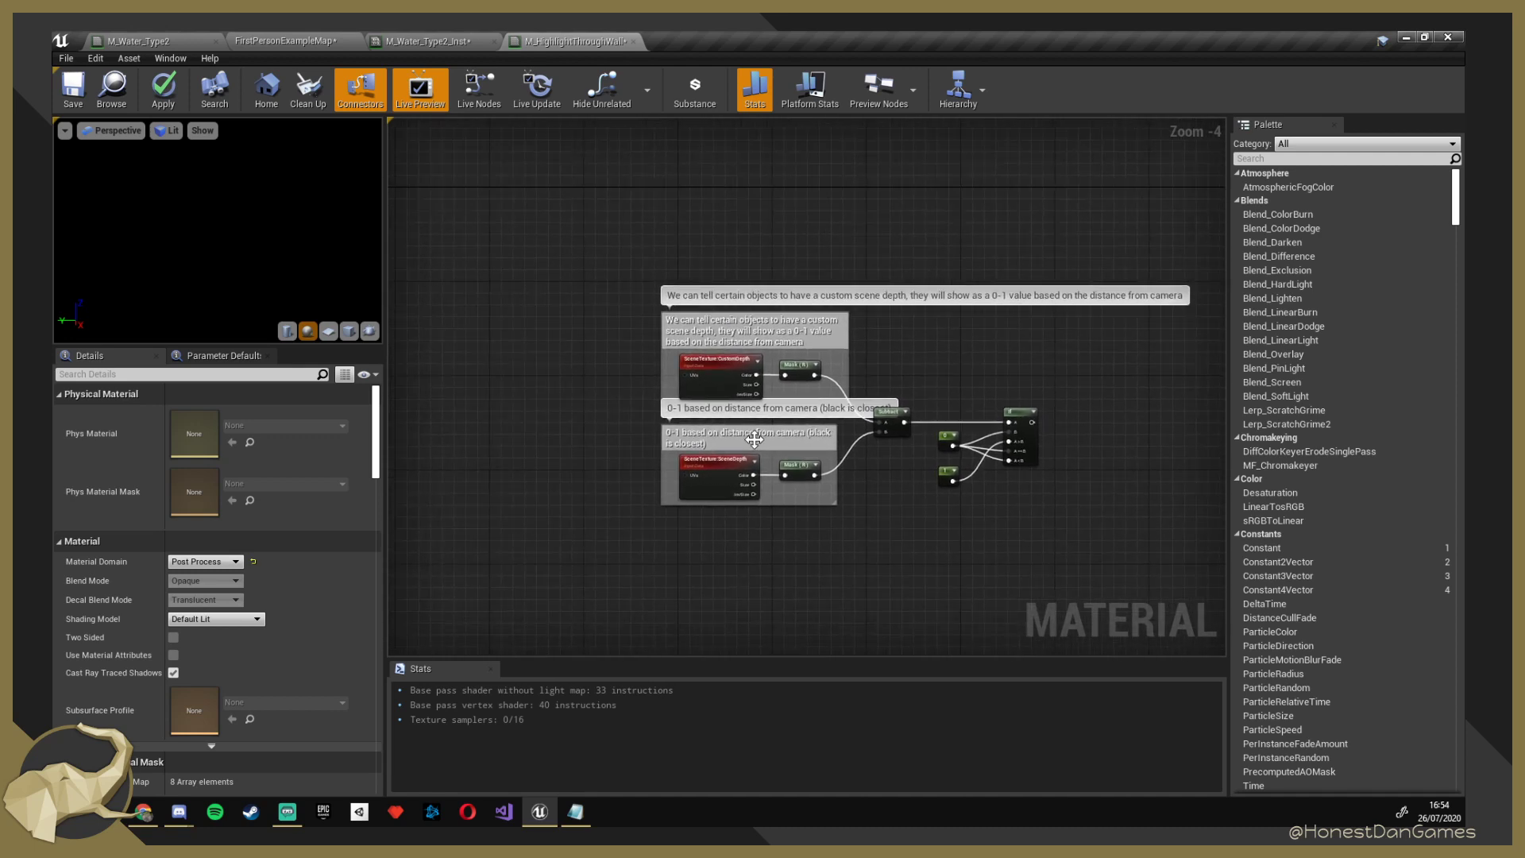
{"action": "scroll", "coordinate": [754, 440], "scroll_direction": "up", "scroll_amount": 2}
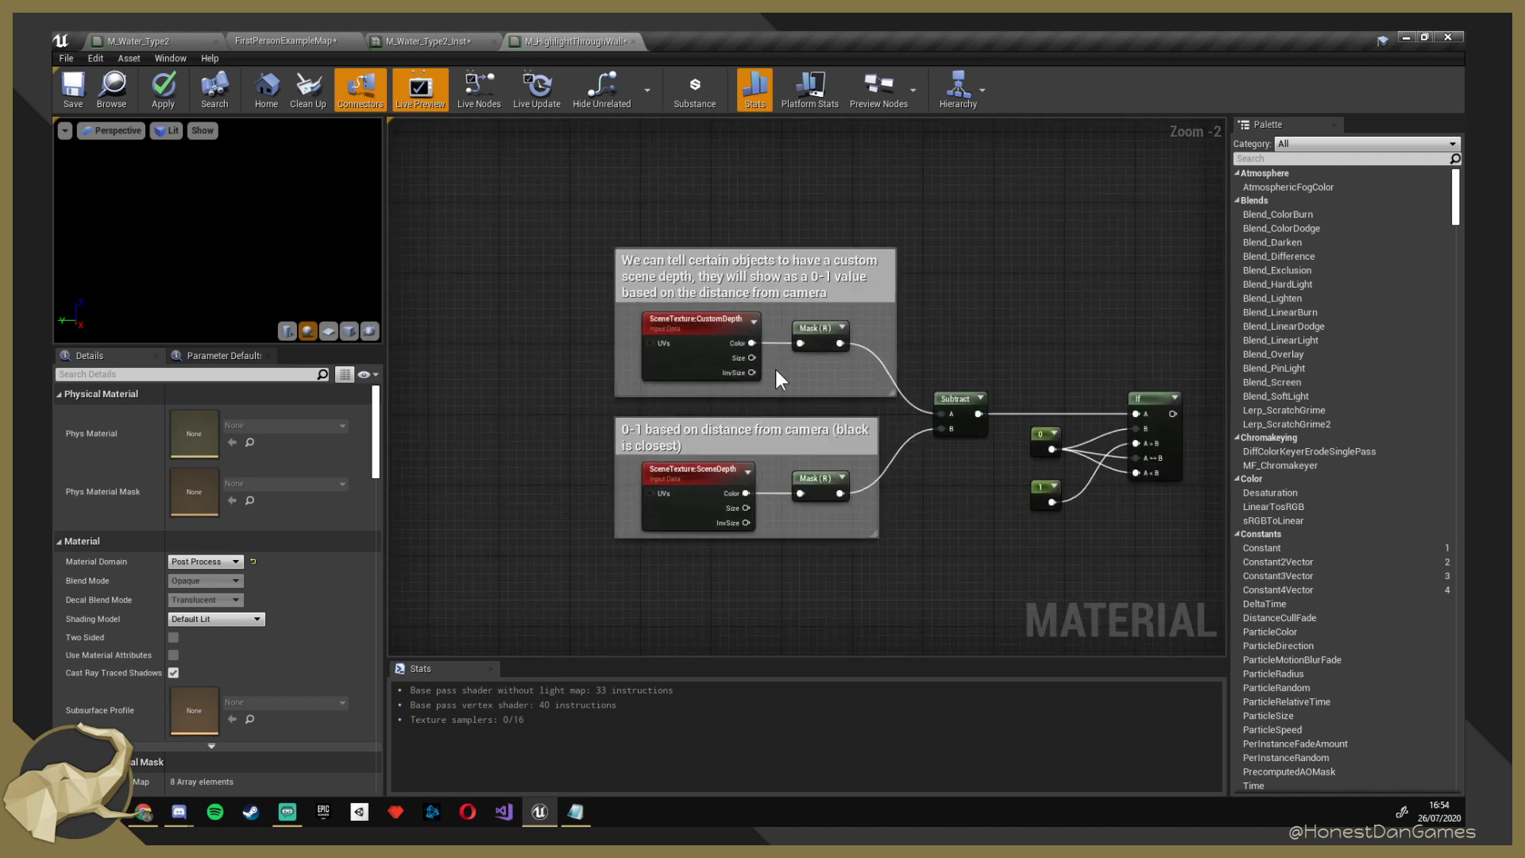
{"action": "left_click", "coordinate": [714, 318]}
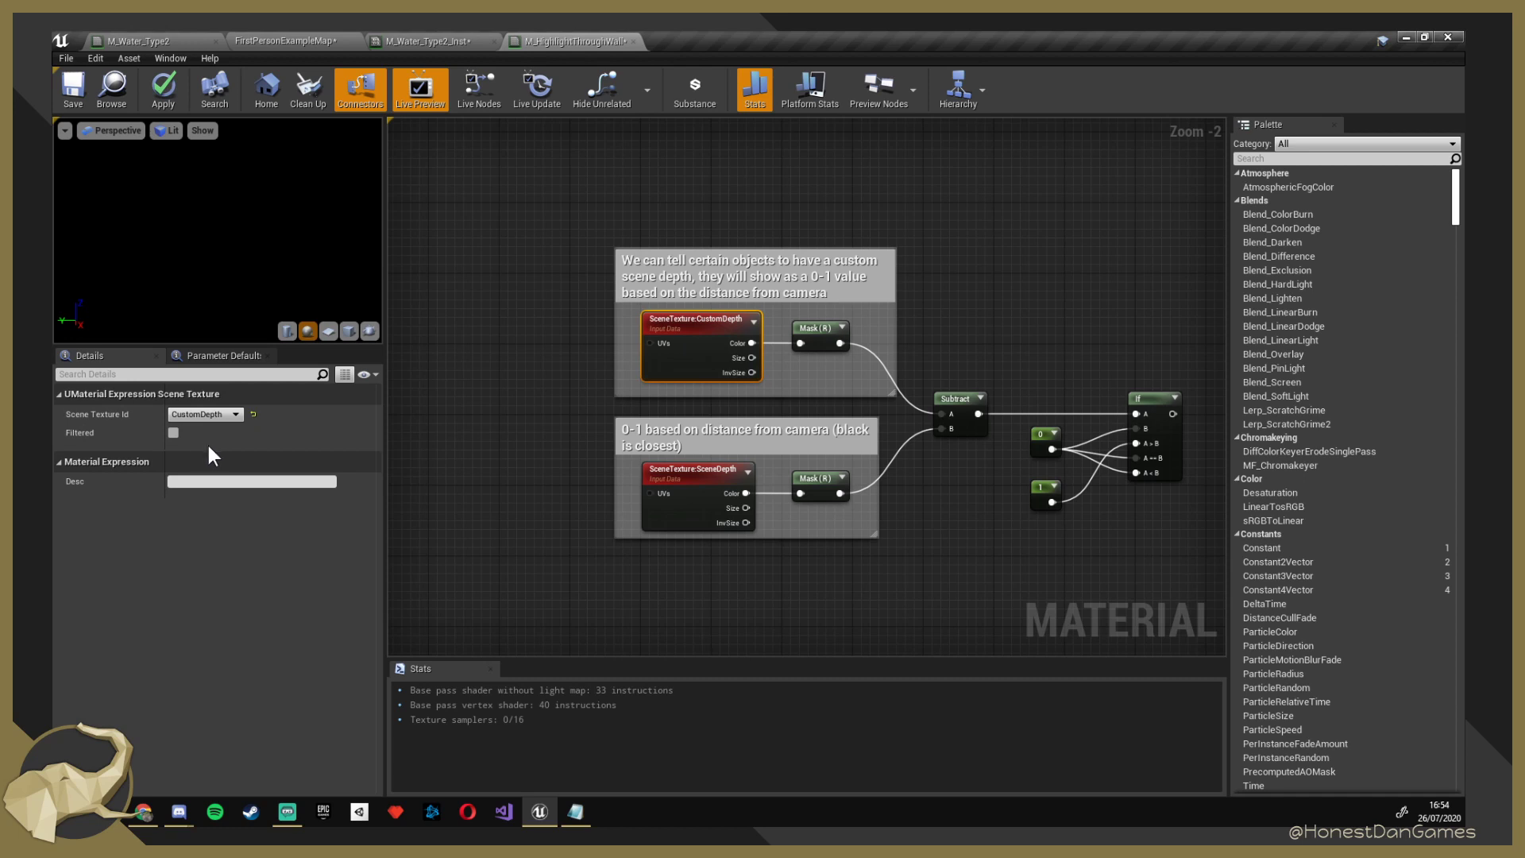
Create an Add node above the Subtract node, fed at A by the CustomDepth red-channel mask.
{"action": "right_click_drag", "start_coordinate": [895, 317], "coordinate": [614, 407]}
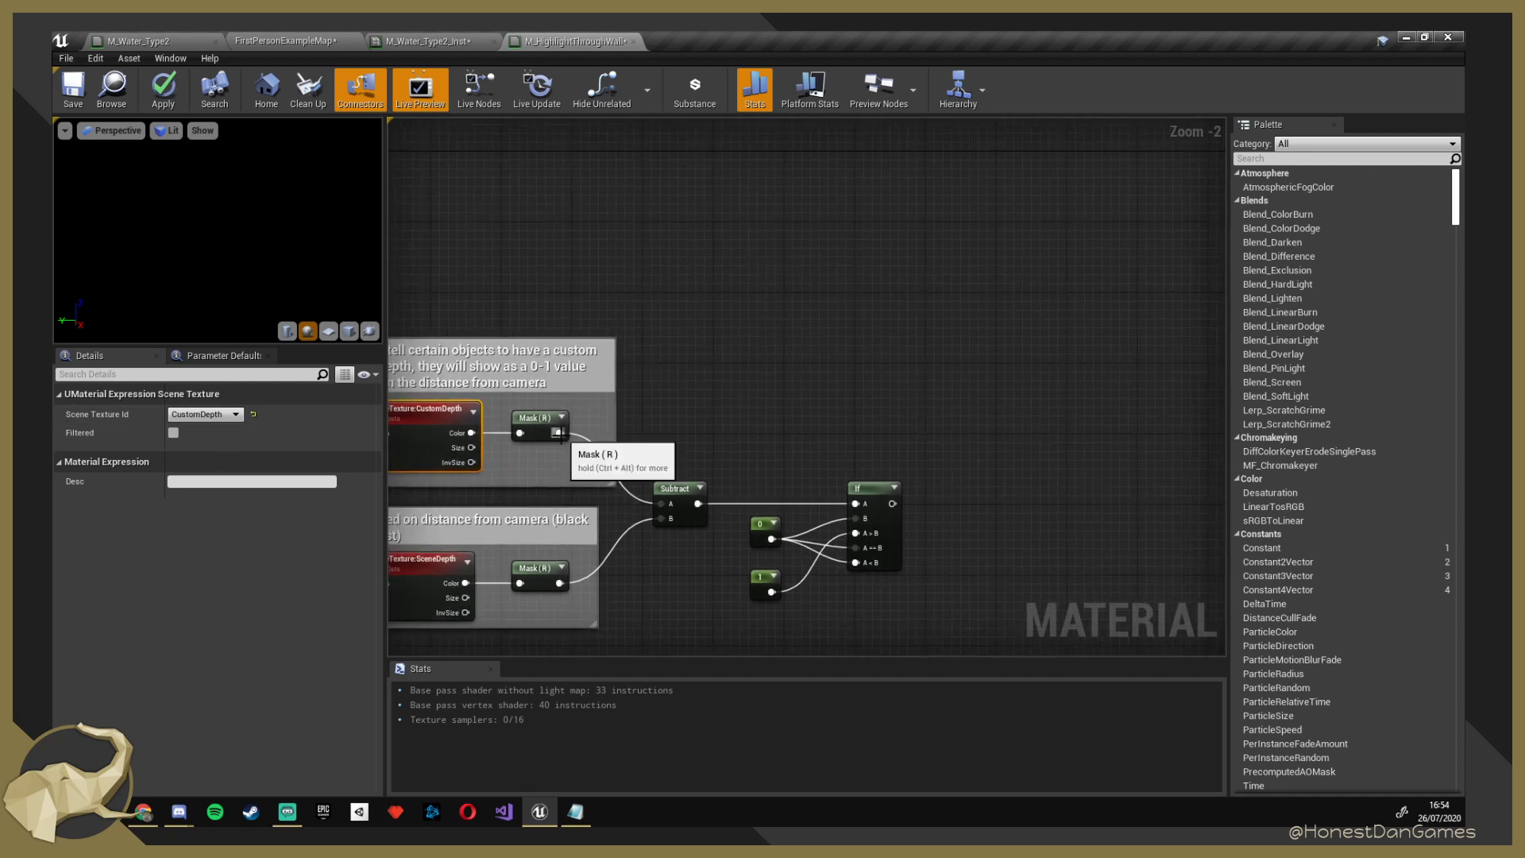
{"action": "left_click_drag", "start_coordinate": [559, 433], "coordinate": [697, 293]}
{"action": "left_click", "coordinate": [661, 410]}
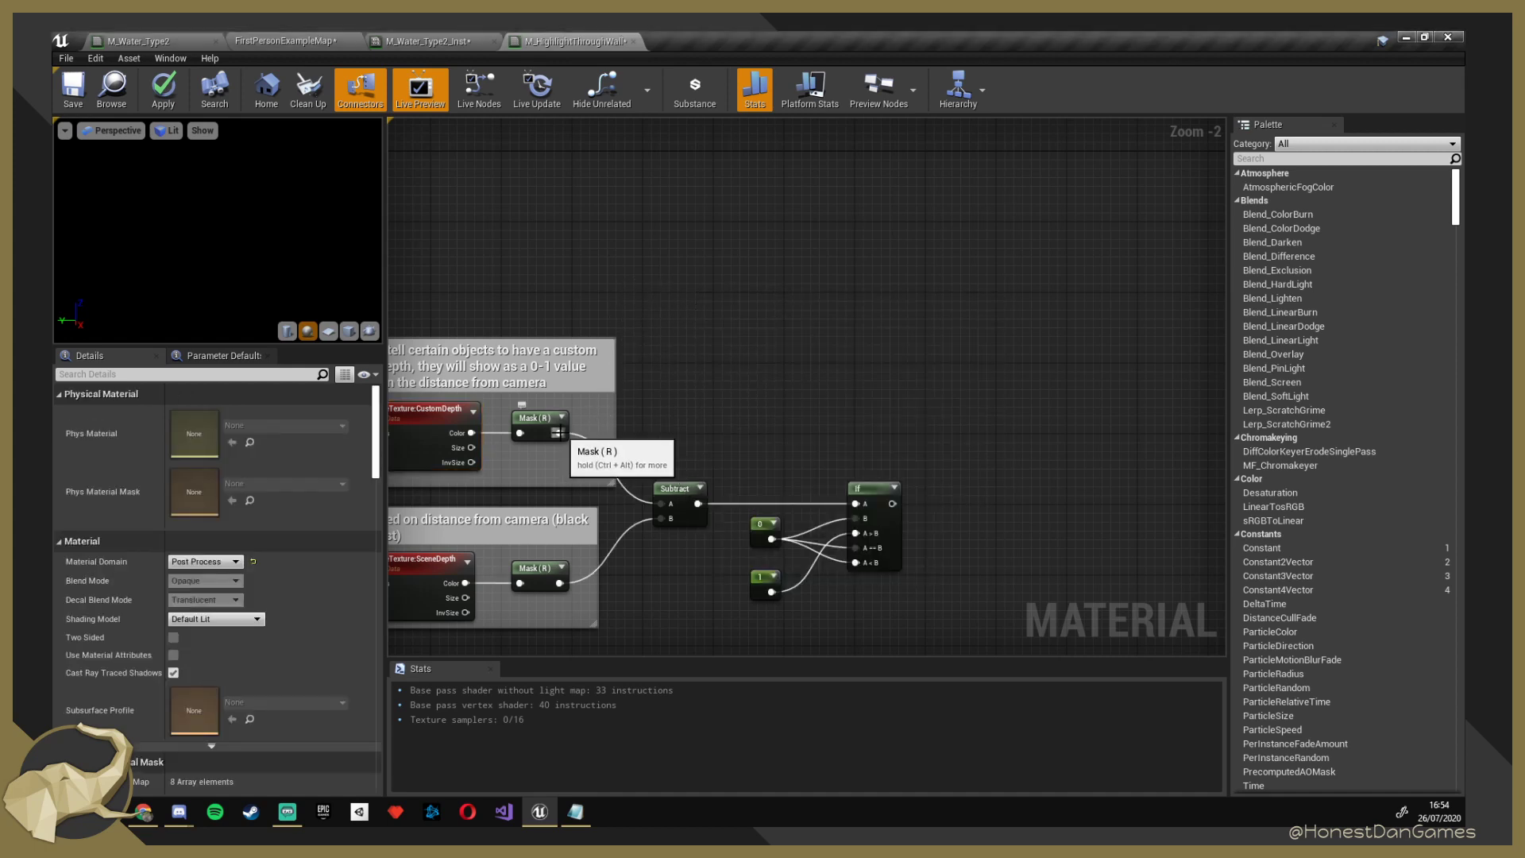
{"action": "left_click_drag", "start_coordinate": [559, 432], "coordinate": [686, 250]}
{"action": "type", "text": "add"}
{"action": "key", "text": "Return"}
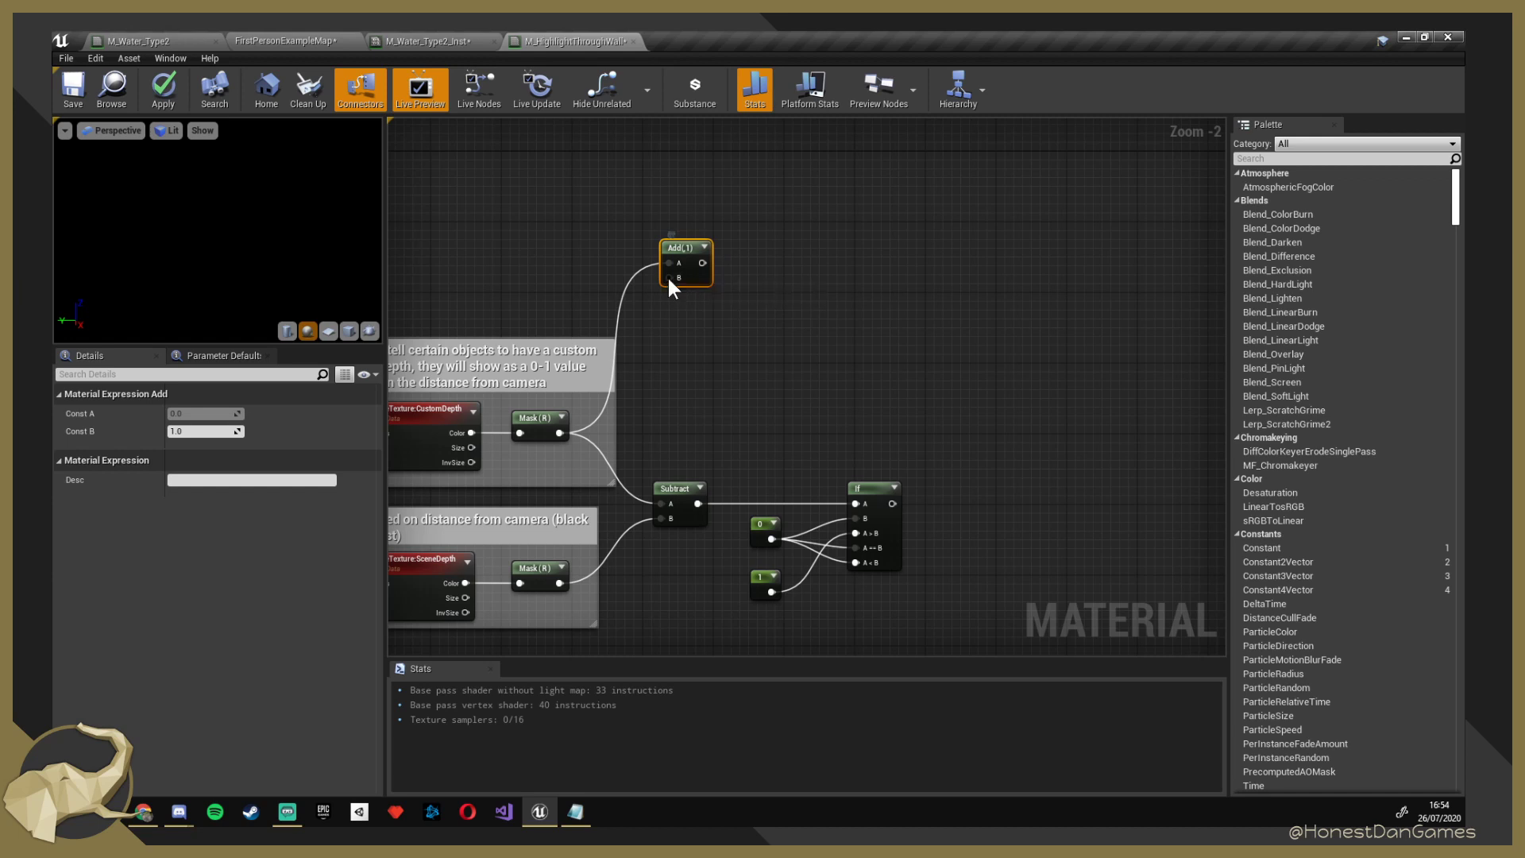
Promote the Add node's B input to a parameter named MaxDistanceToShow and place it beside the Add node.
{"action": "right_click", "coordinate": [669, 278]}
{"action": "left_click", "coordinate": [694, 295]}
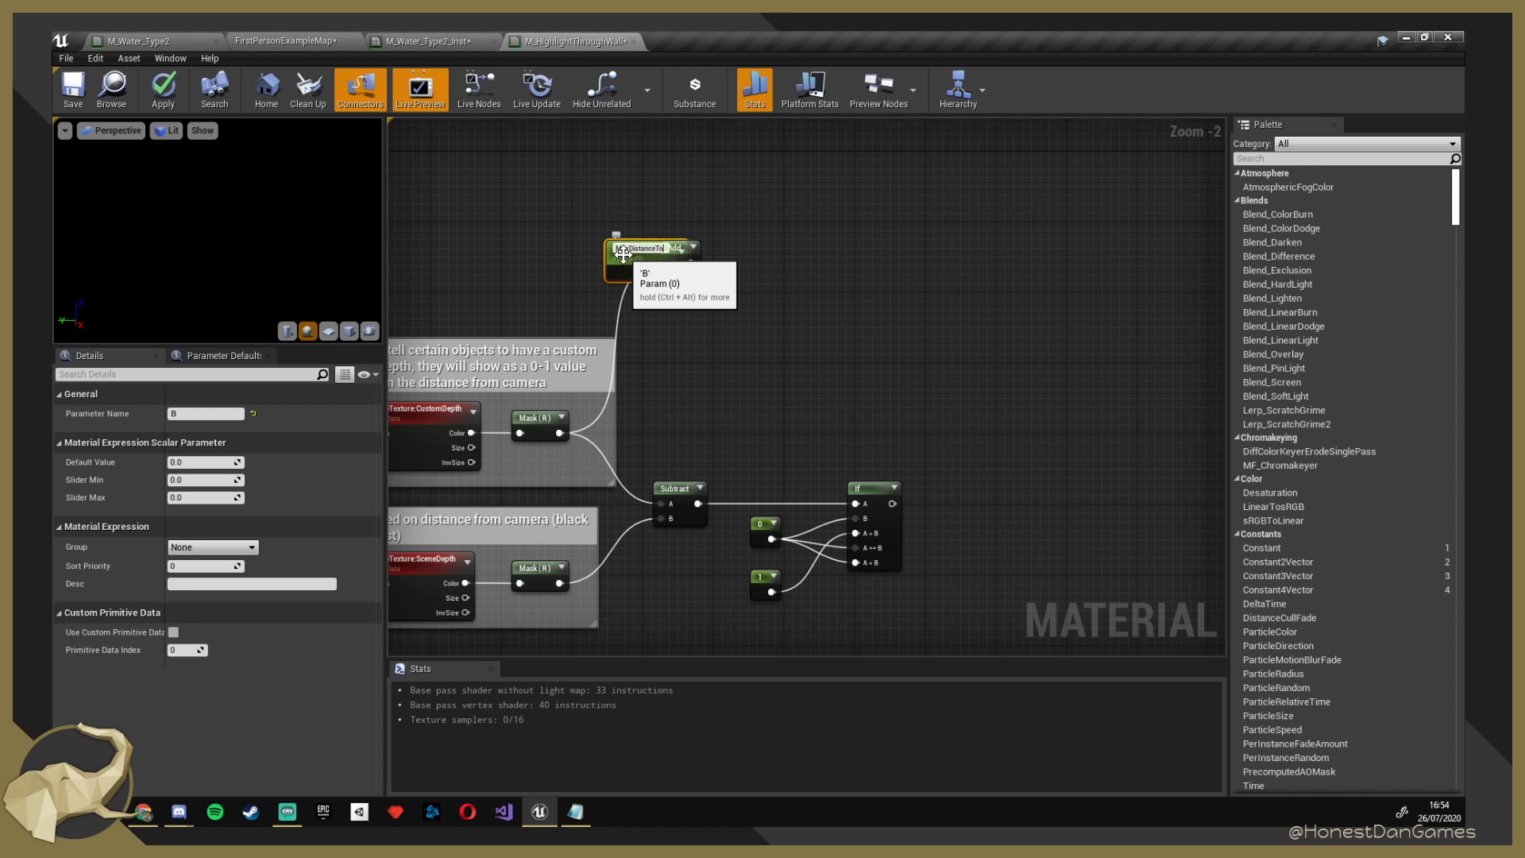
{"action": "type", "text": "how"}
{"action": "key", "text": "Return"}
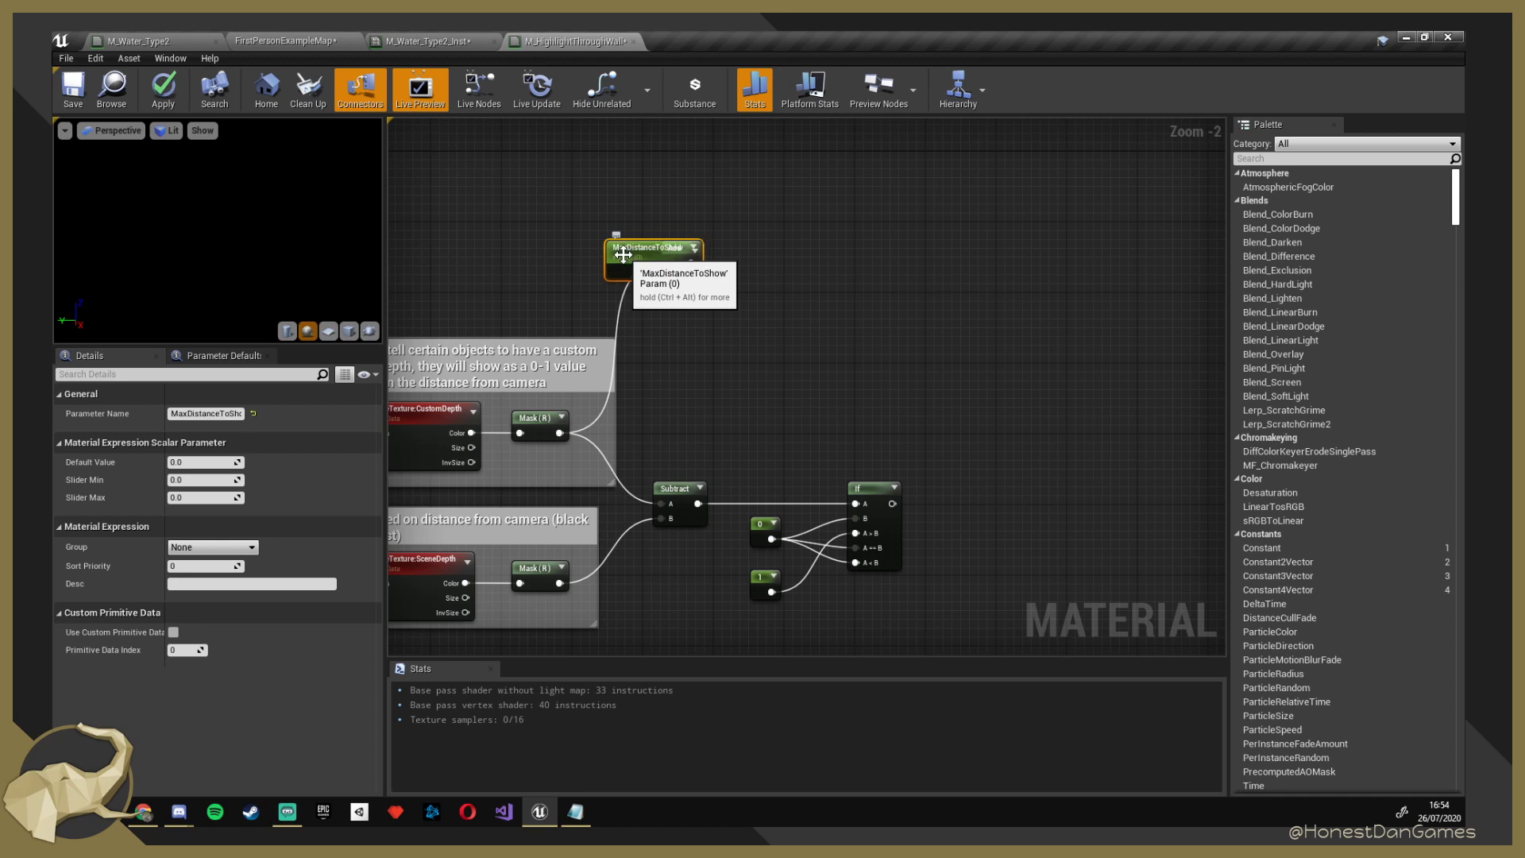
{"action": "left_click_drag", "start_coordinate": [623, 254], "coordinate": [560, 274]}
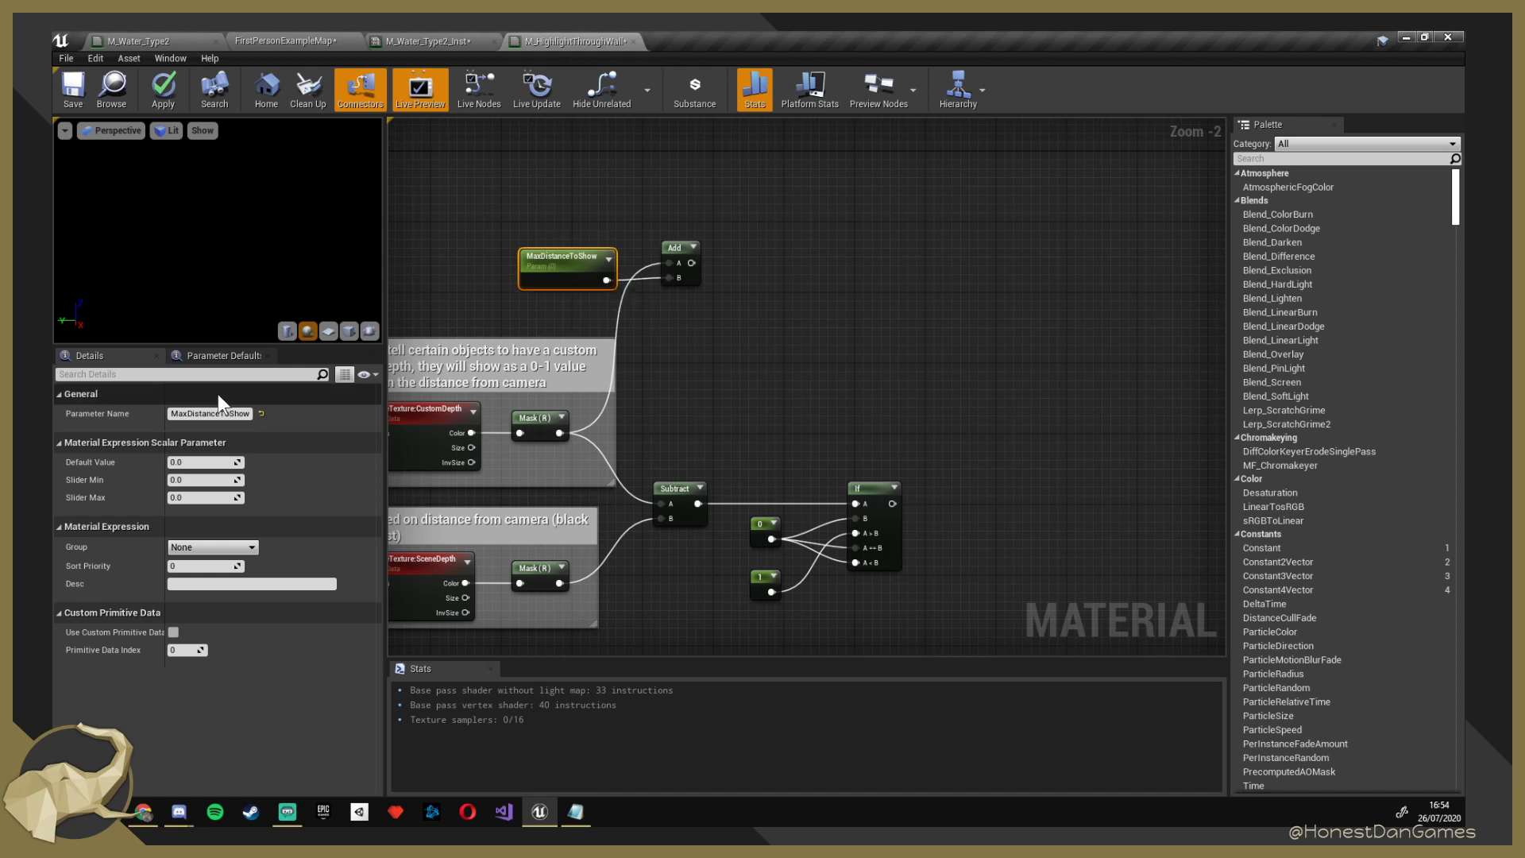
Try default values of 1000 and 100000 for the MaxDistanceToShow parameter.
{"action": "left_click", "coordinate": [208, 462]}
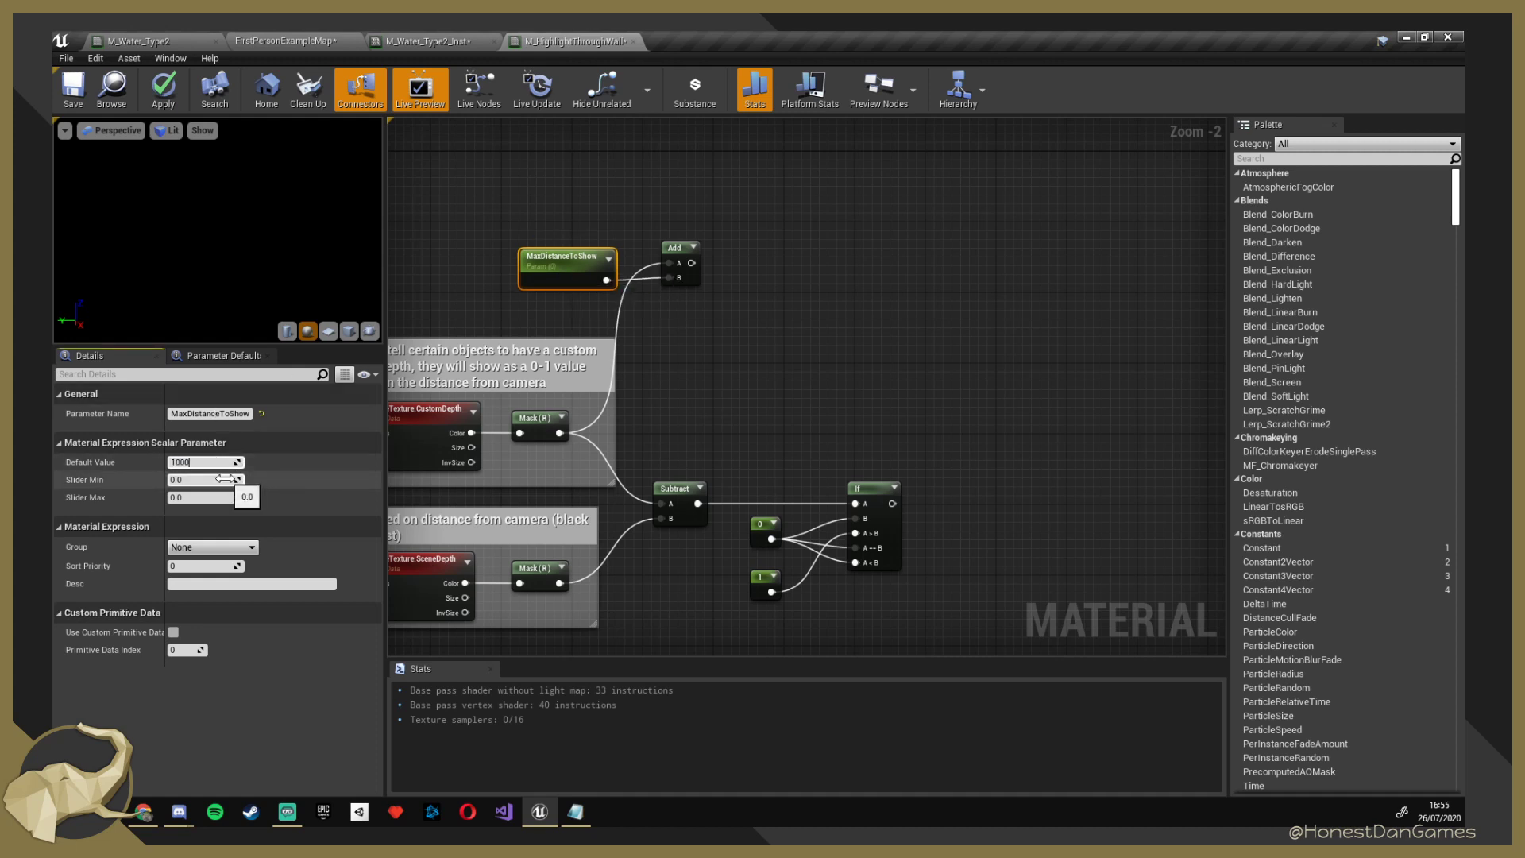
{"action": "type", "text": "1000"}
{"action": "key", "text": "Return"}
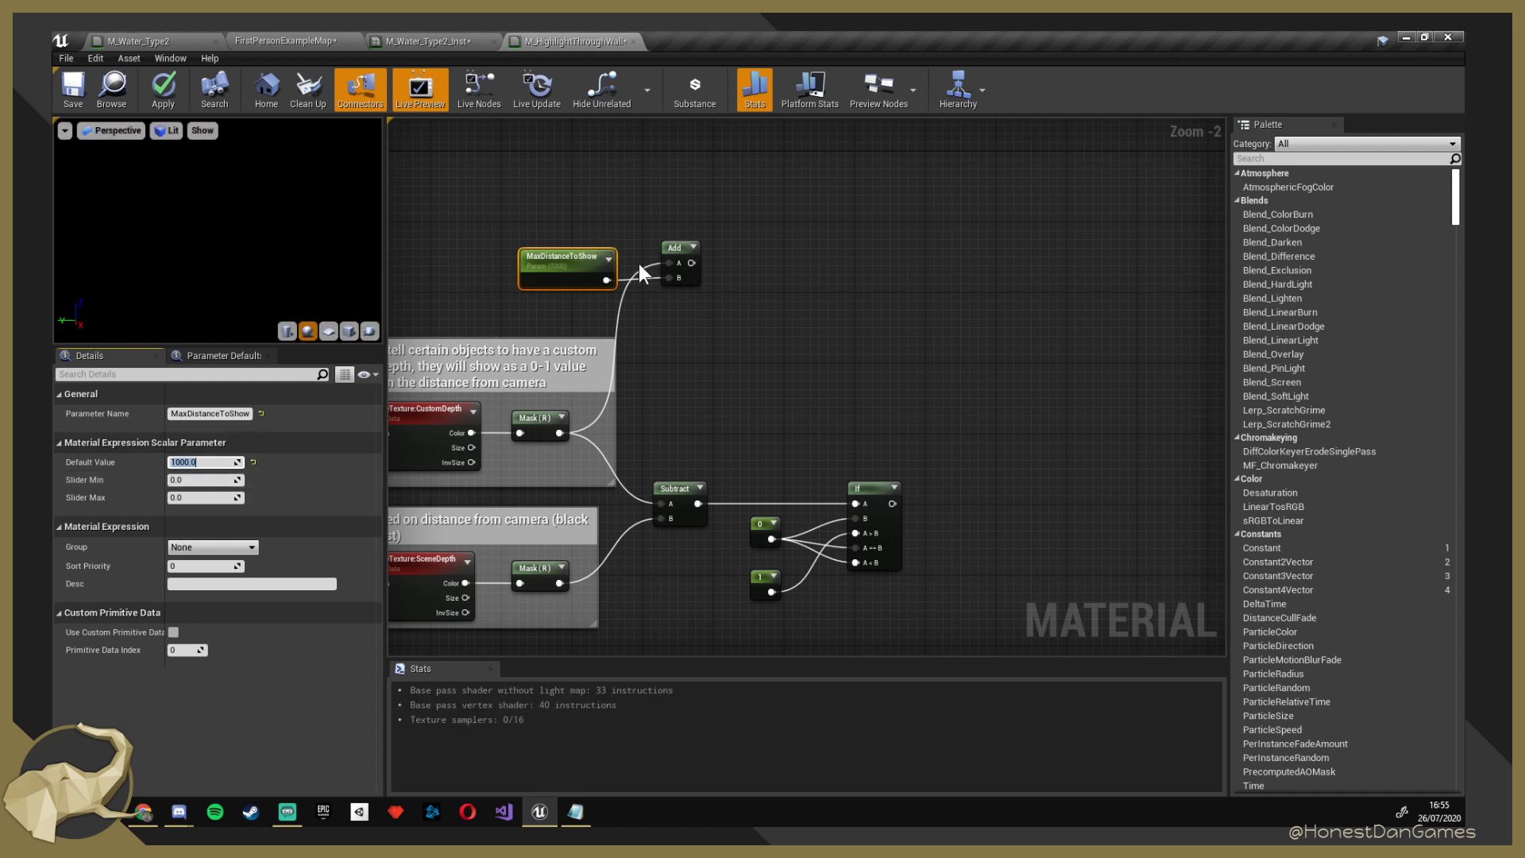
{"action": "right_click_drag", "start_coordinate": [751, 283], "coordinate": [727, 315]}
{"action": "left_click", "coordinate": [206, 463]}
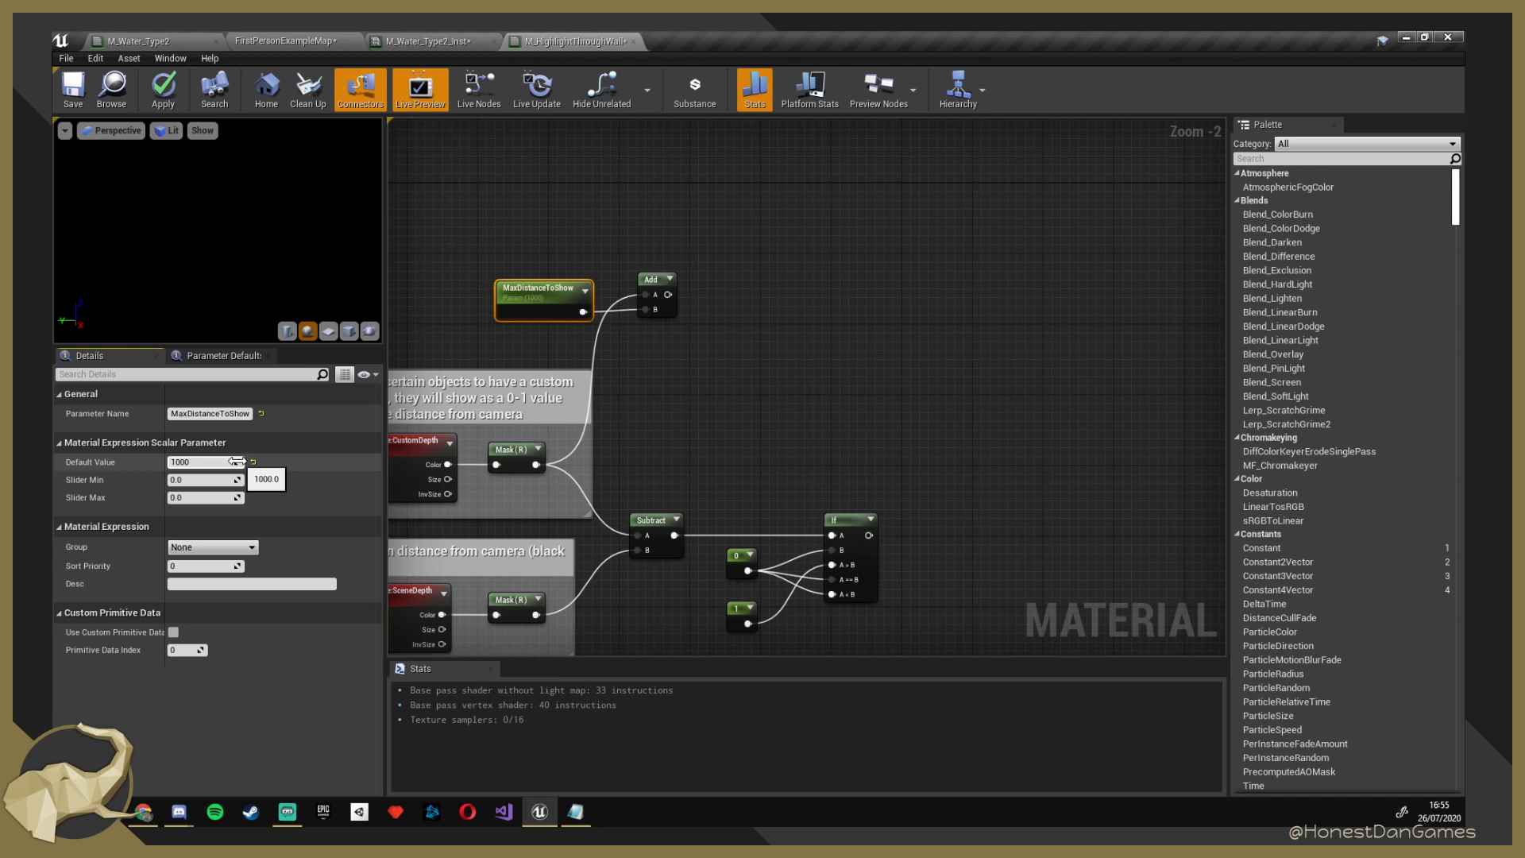
{"action": "key", "text": "Return"}
{"action": "right_click_drag", "start_coordinate": [765, 361], "coordinate": [717, 362]}
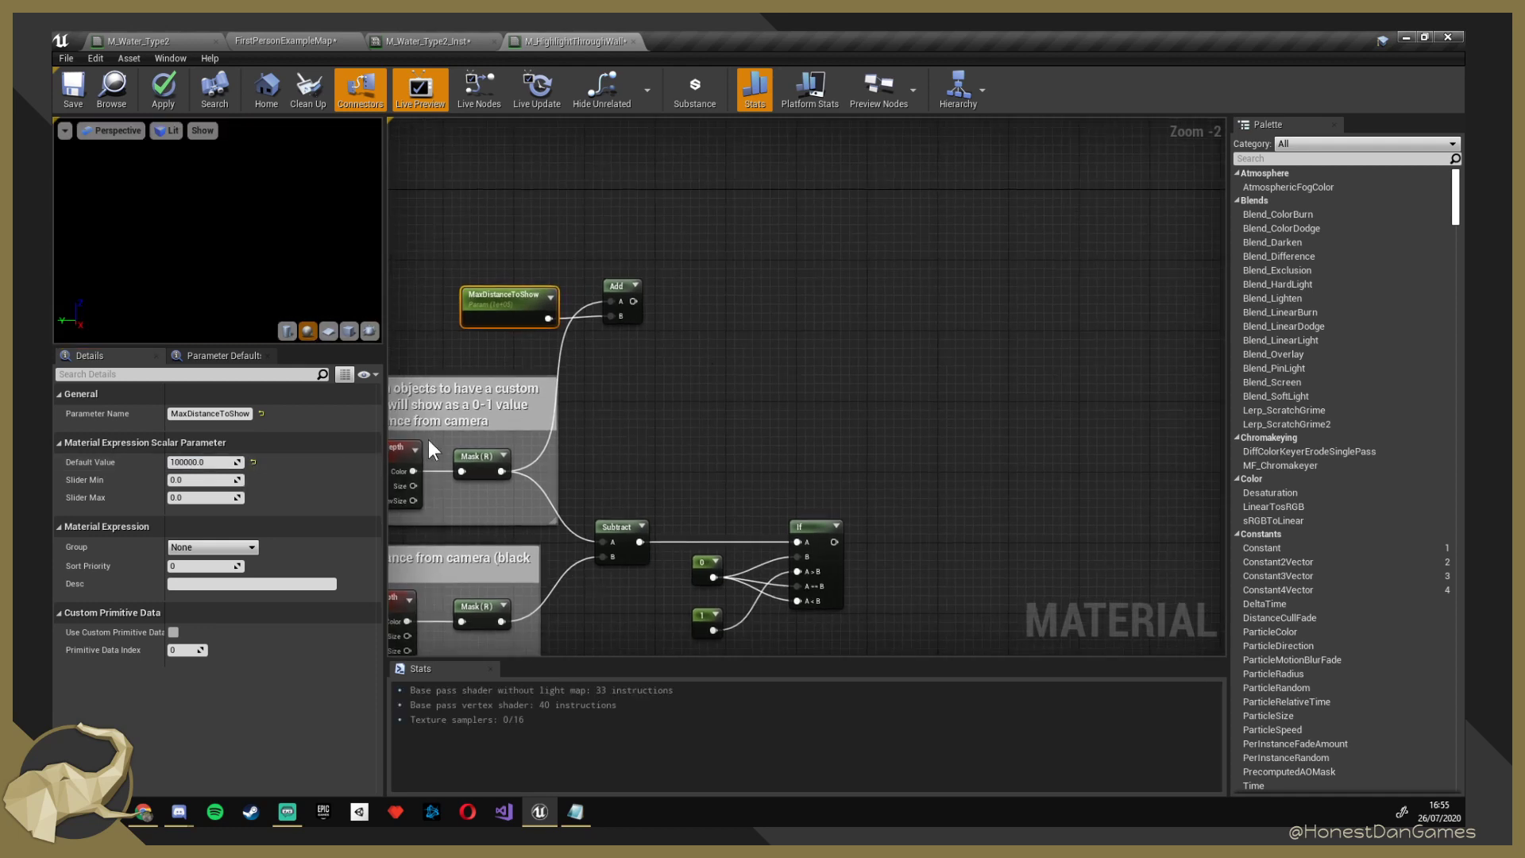
Set the default value of the MaxDistanceToShow parameter to 10000.
{"action": "left_click", "coordinate": [182, 462]}
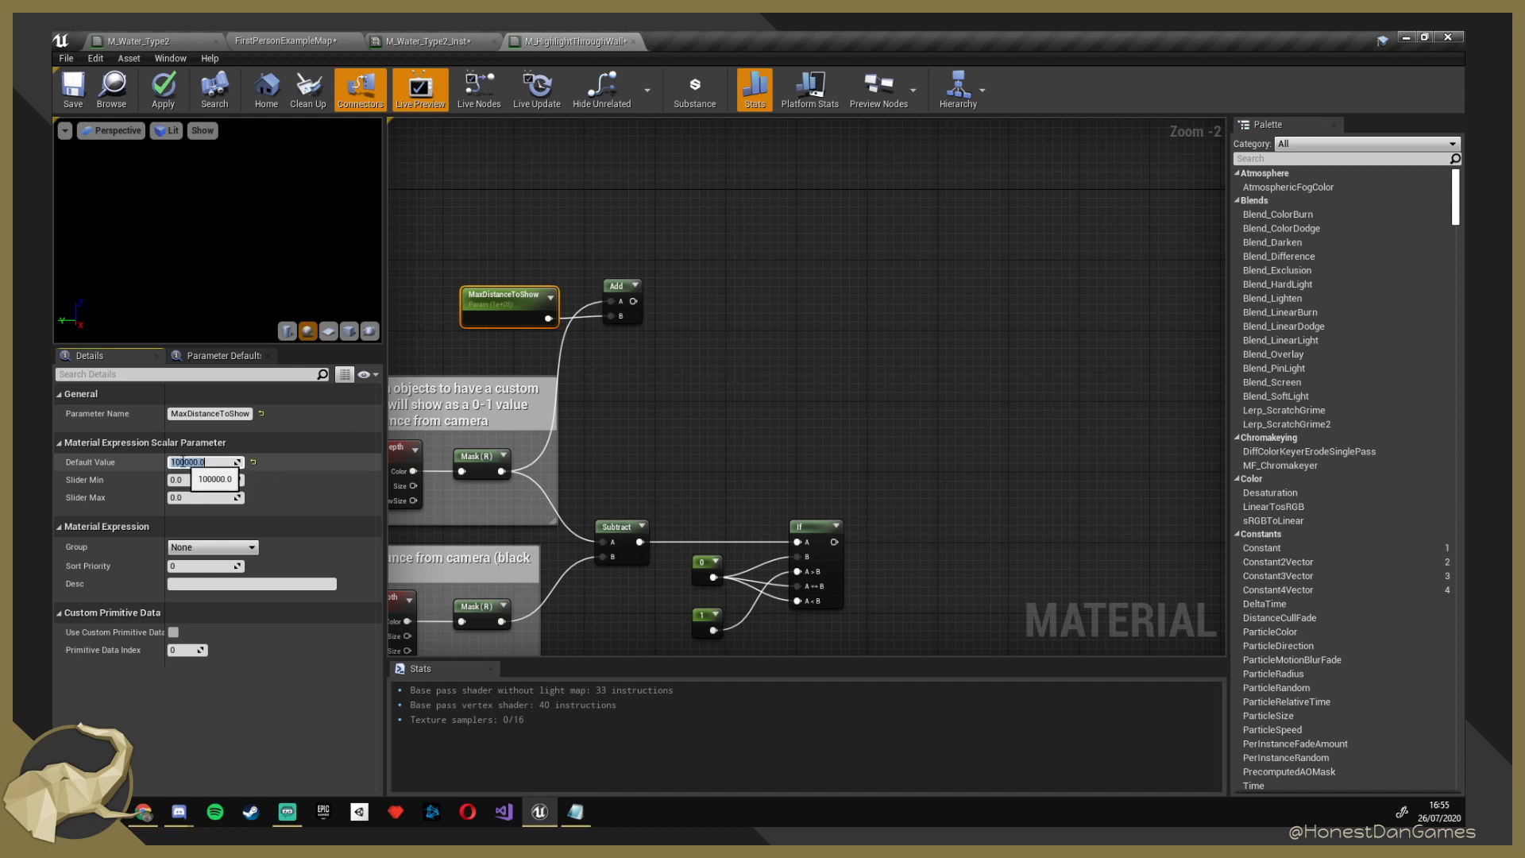
{"action": "type", "text": "10000"}
{"action": "key", "text": "Return"}
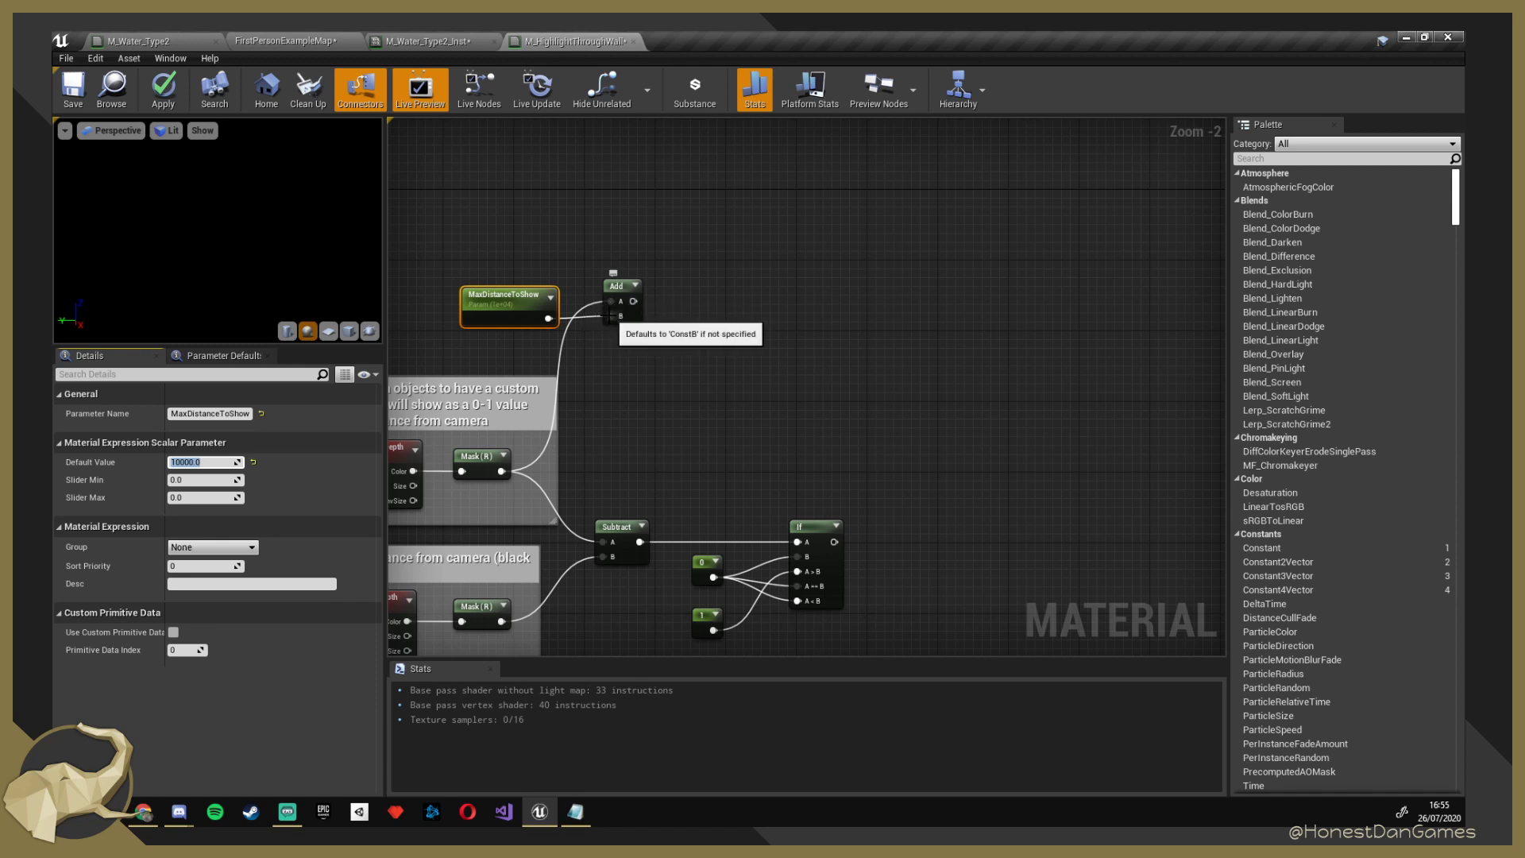
Rewire the Add node with MaxDistanceToShow into A and the CustomDepth mask into B, and align the parameter node with input A.
{"action": "left_click_drag", "start_coordinate": [610, 316], "coordinate": [610, 301], "text": "ctrl"}
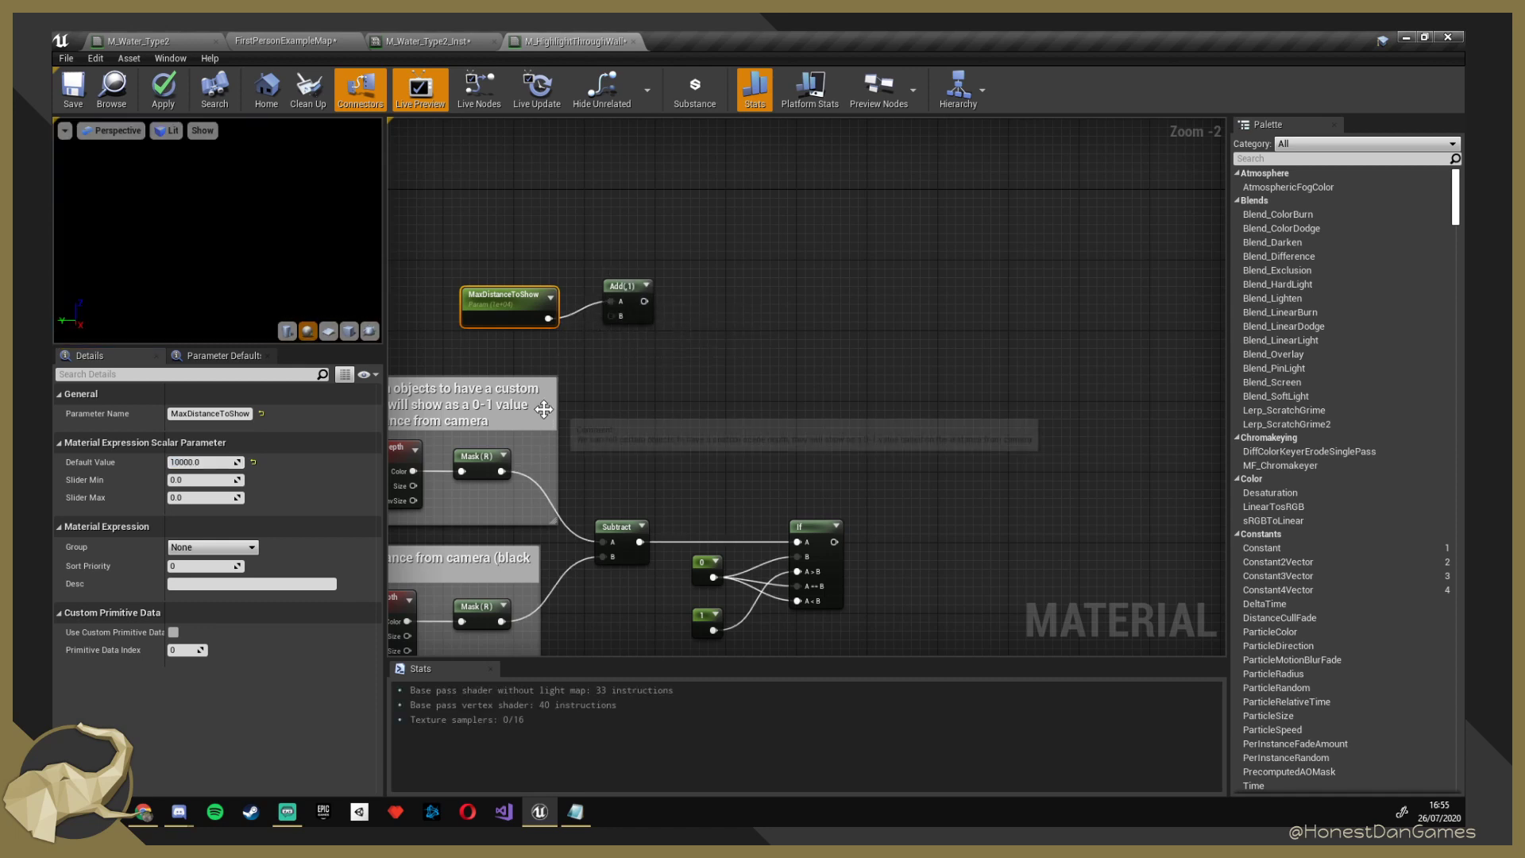
{"action": "left_click_drag", "start_coordinate": [501, 471], "coordinate": [612, 317]}
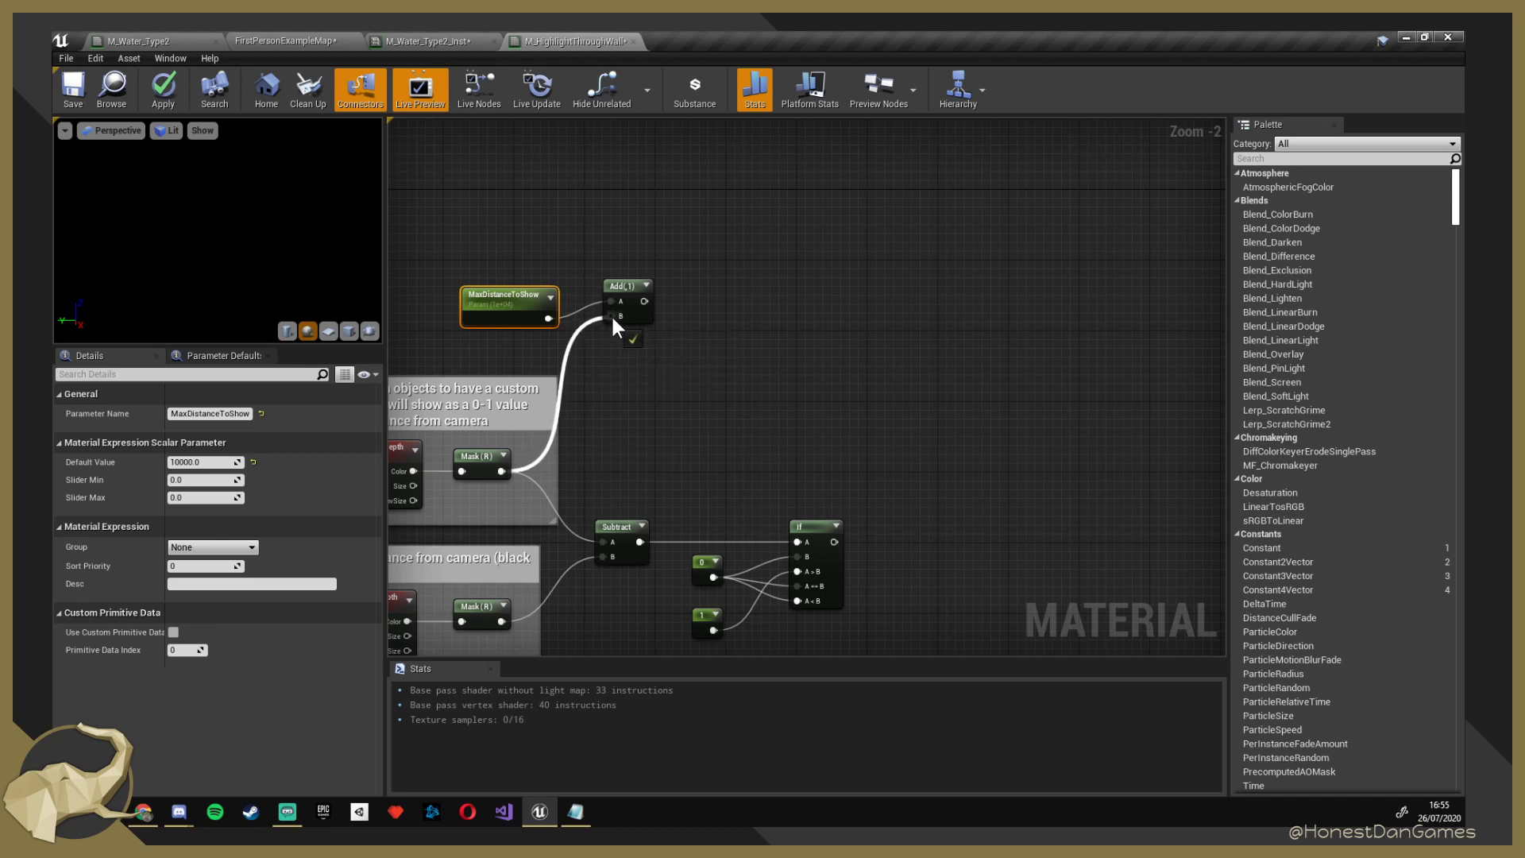
{"action": "double_click", "coordinate": [516, 295]}
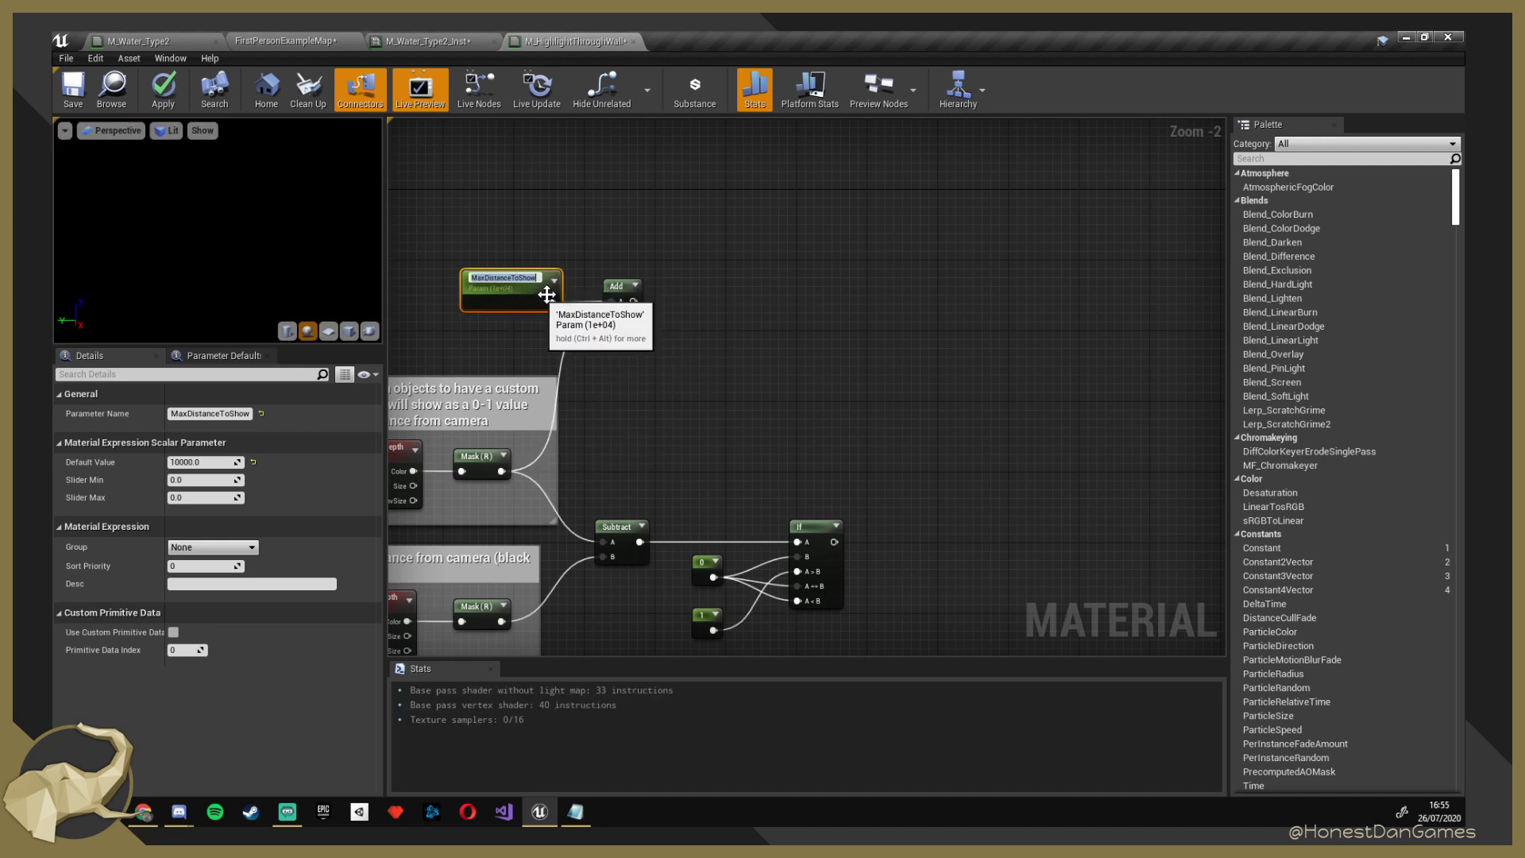
{"action": "left_click_drag", "start_coordinate": [552, 303], "coordinate": [611, 301]}
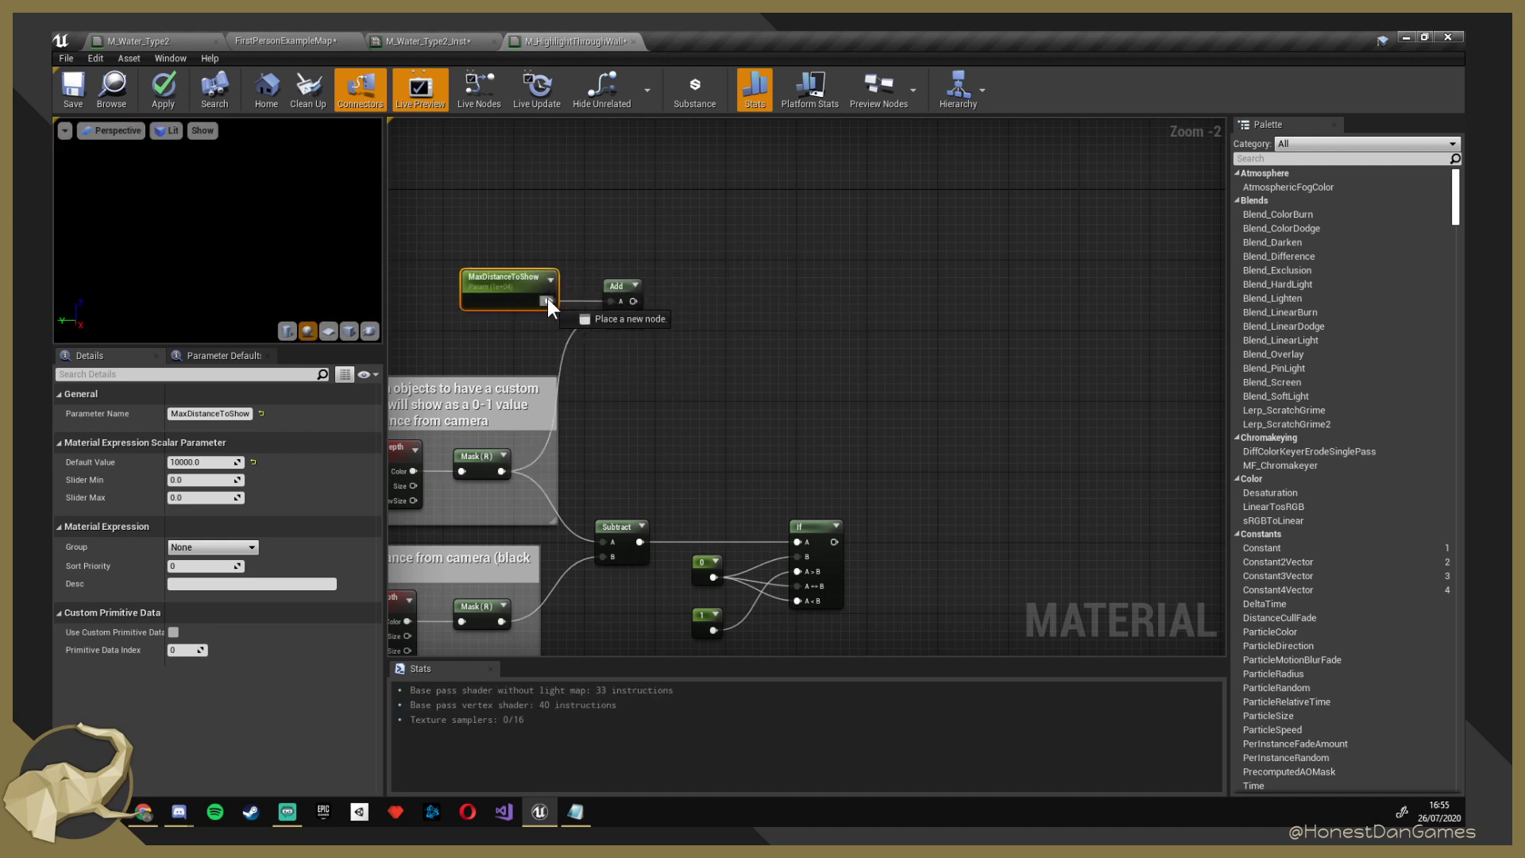
{"action": "left_click", "coordinate": [718, 269]}
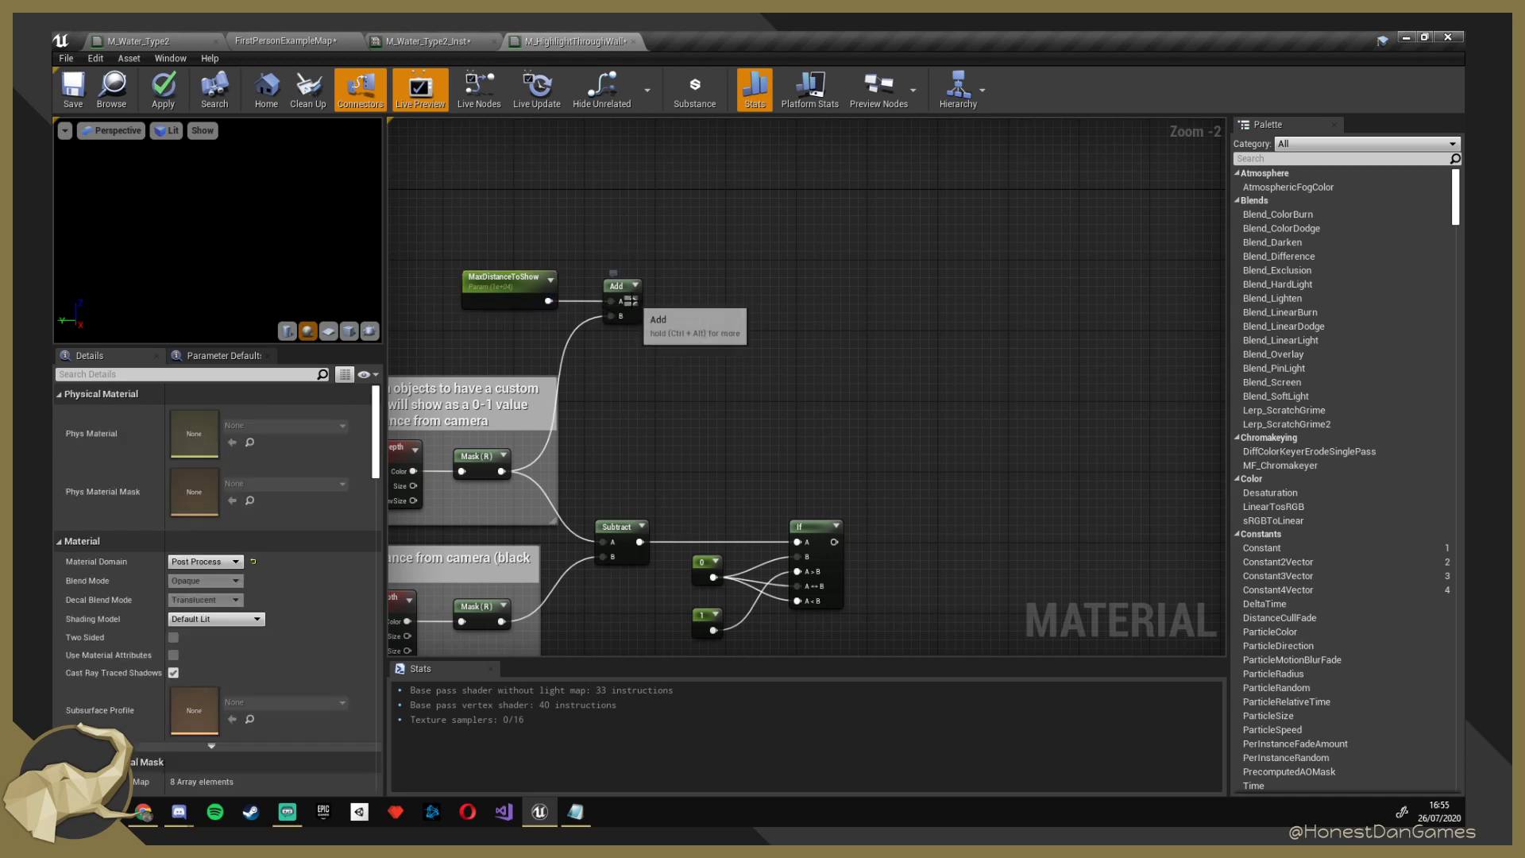
Add a Divide node beside the Add node, with MaxDistanceToShow into A and the Add result into B.
{"action": "left_click_drag", "start_coordinate": [633, 301], "coordinate": [740, 302]}
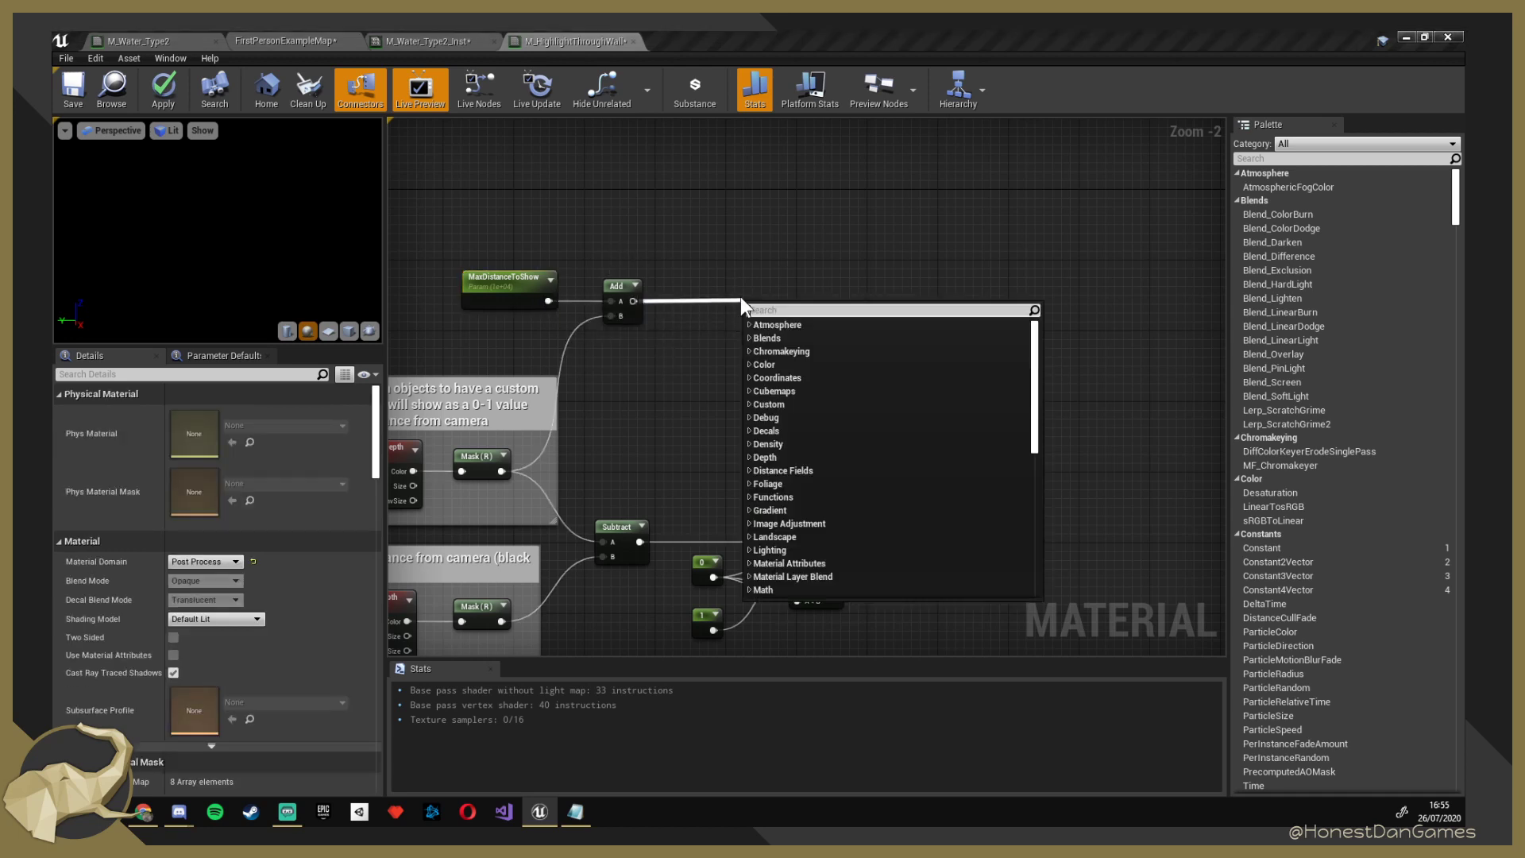
{"action": "type", "text": "div"}
{"action": "key", "text": "Return"}
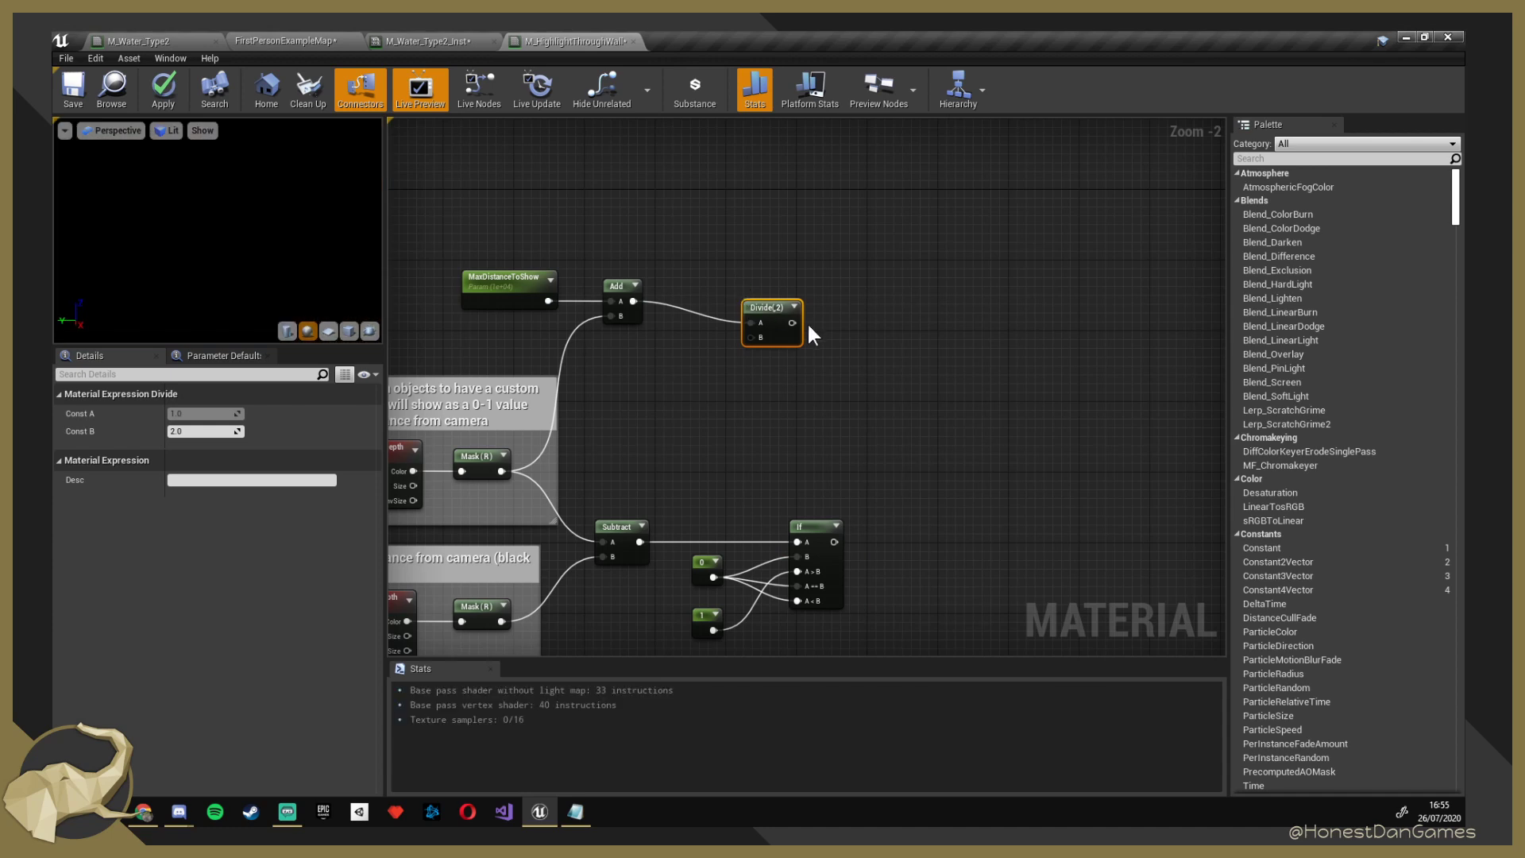
{"action": "left_click_drag", "start_coordinate": [770, 298], "coordinate": [717, 293]}
Insert a reroute point on the MaxDistanceToShow-to-Divide wire, place it above the Add node, and move the Divide node closer.
{"action": "double_click", "coordinate": [658, 293]}
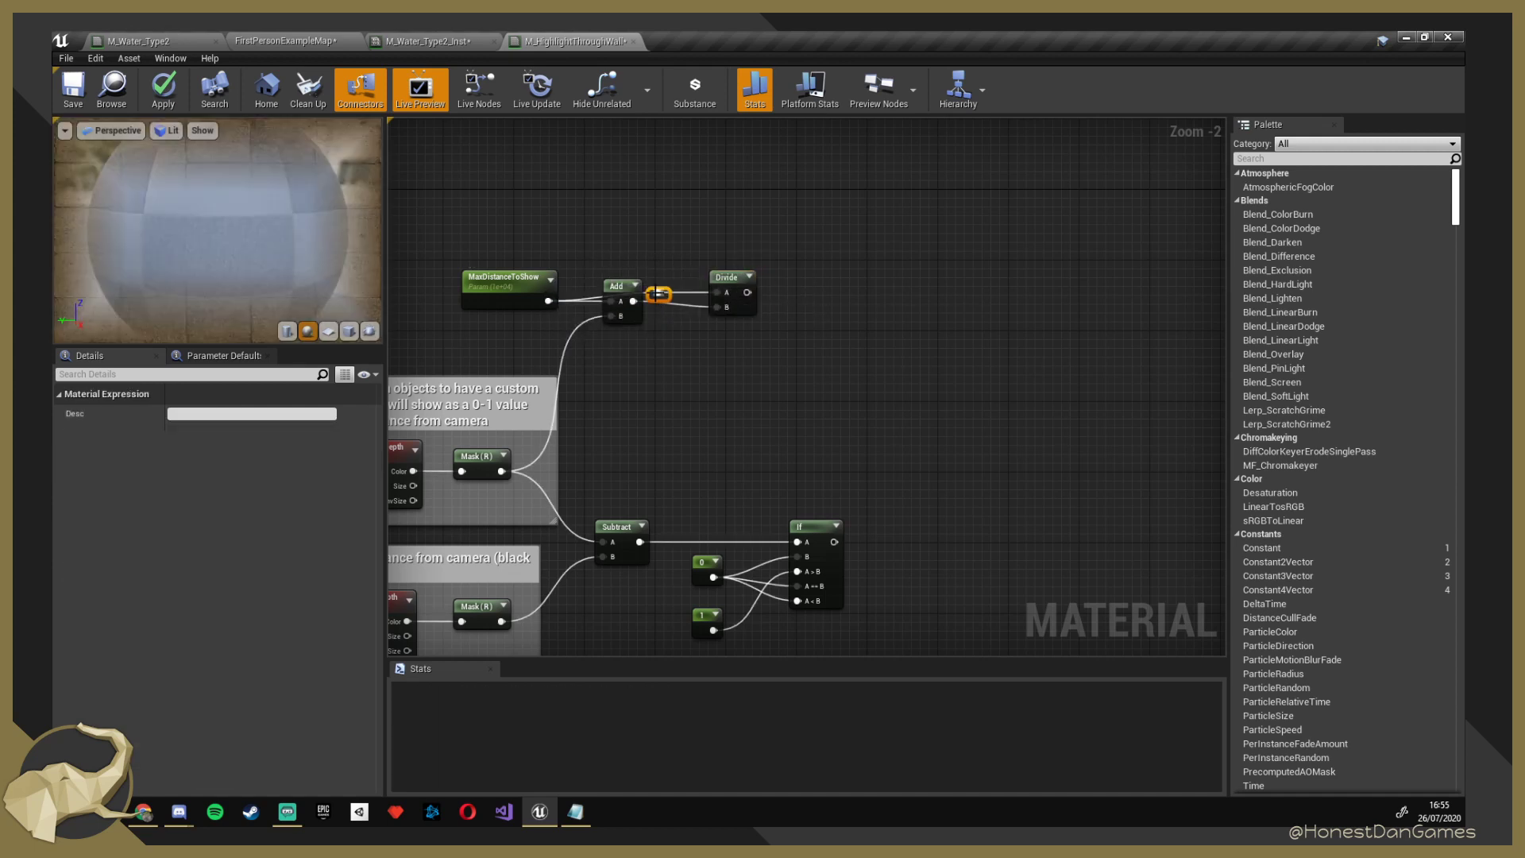
{"action": "left_click_drag", "start_coordinate": [653, 292], "coordinate": [616, 250]}
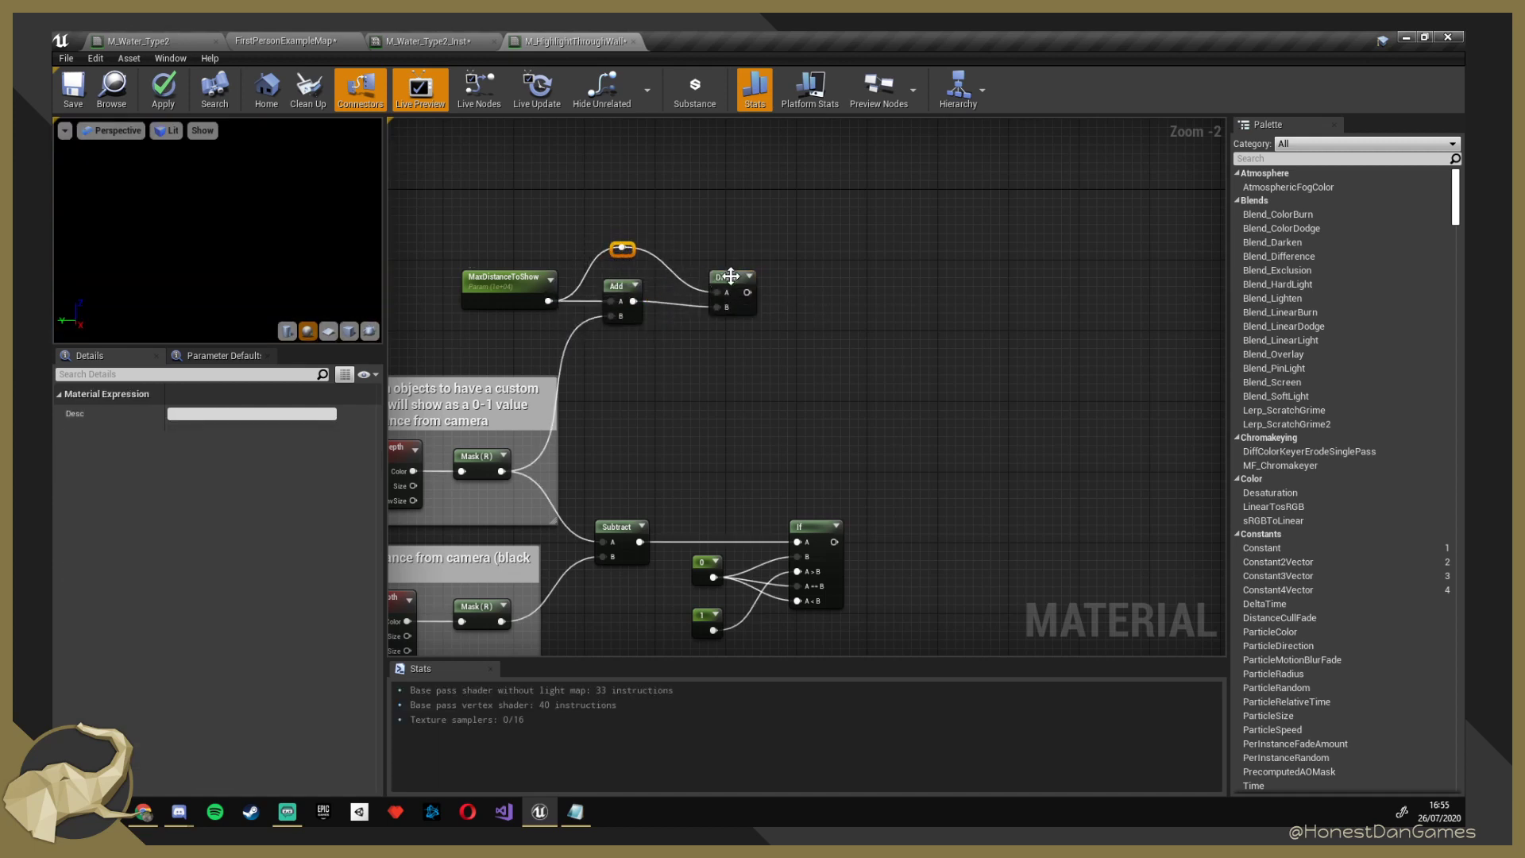
{"action": "left_click_drag", "start_coordinate": [732, 277], "coordinate": [694, 266]}
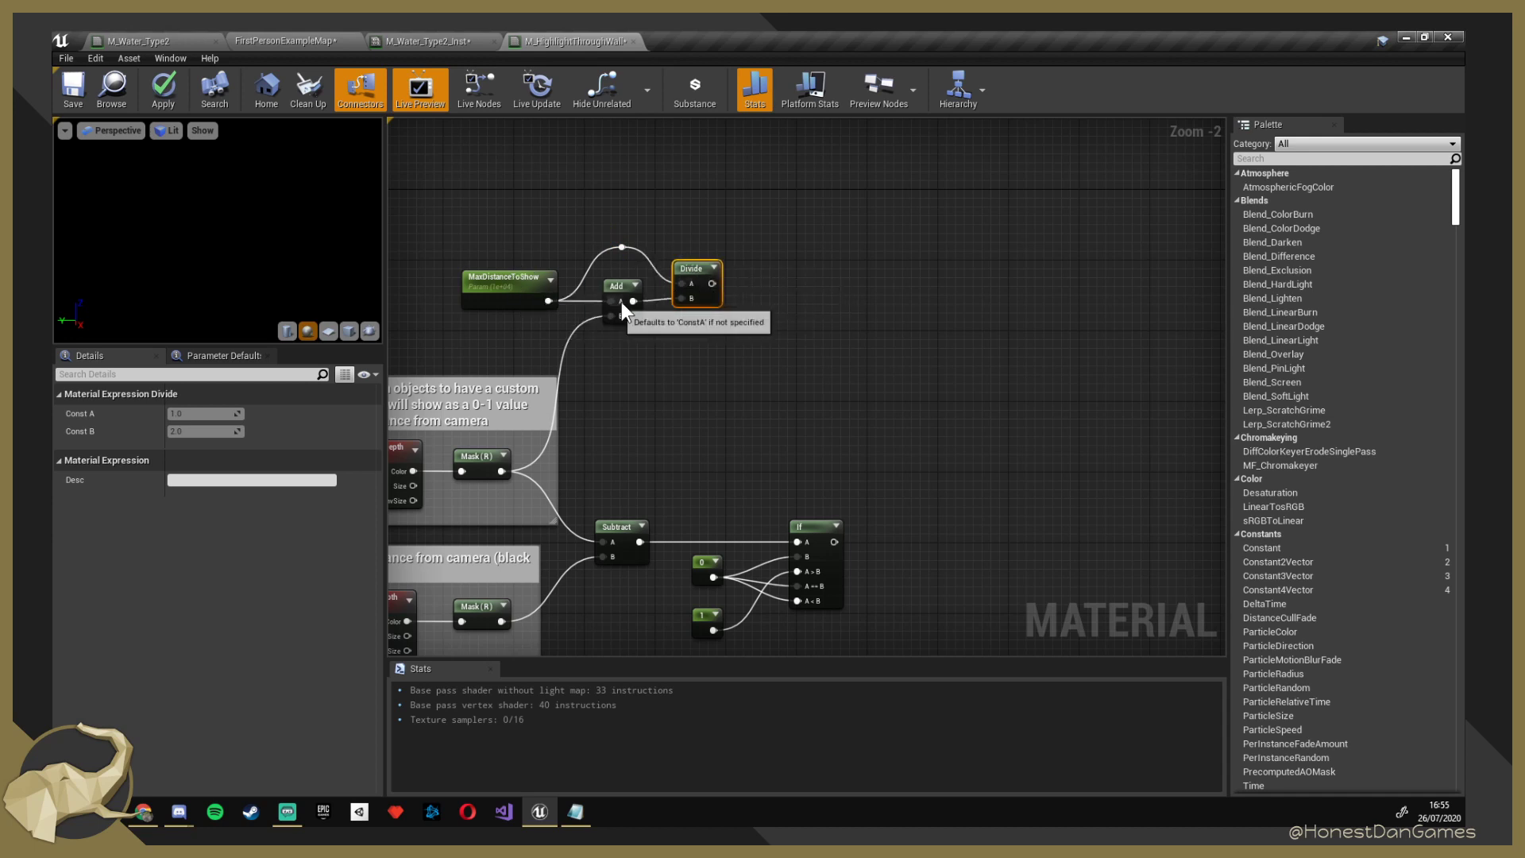
{"action": "right_click_drag", "start_coordinate": [505, 466], "coordinate": [603, 400]}
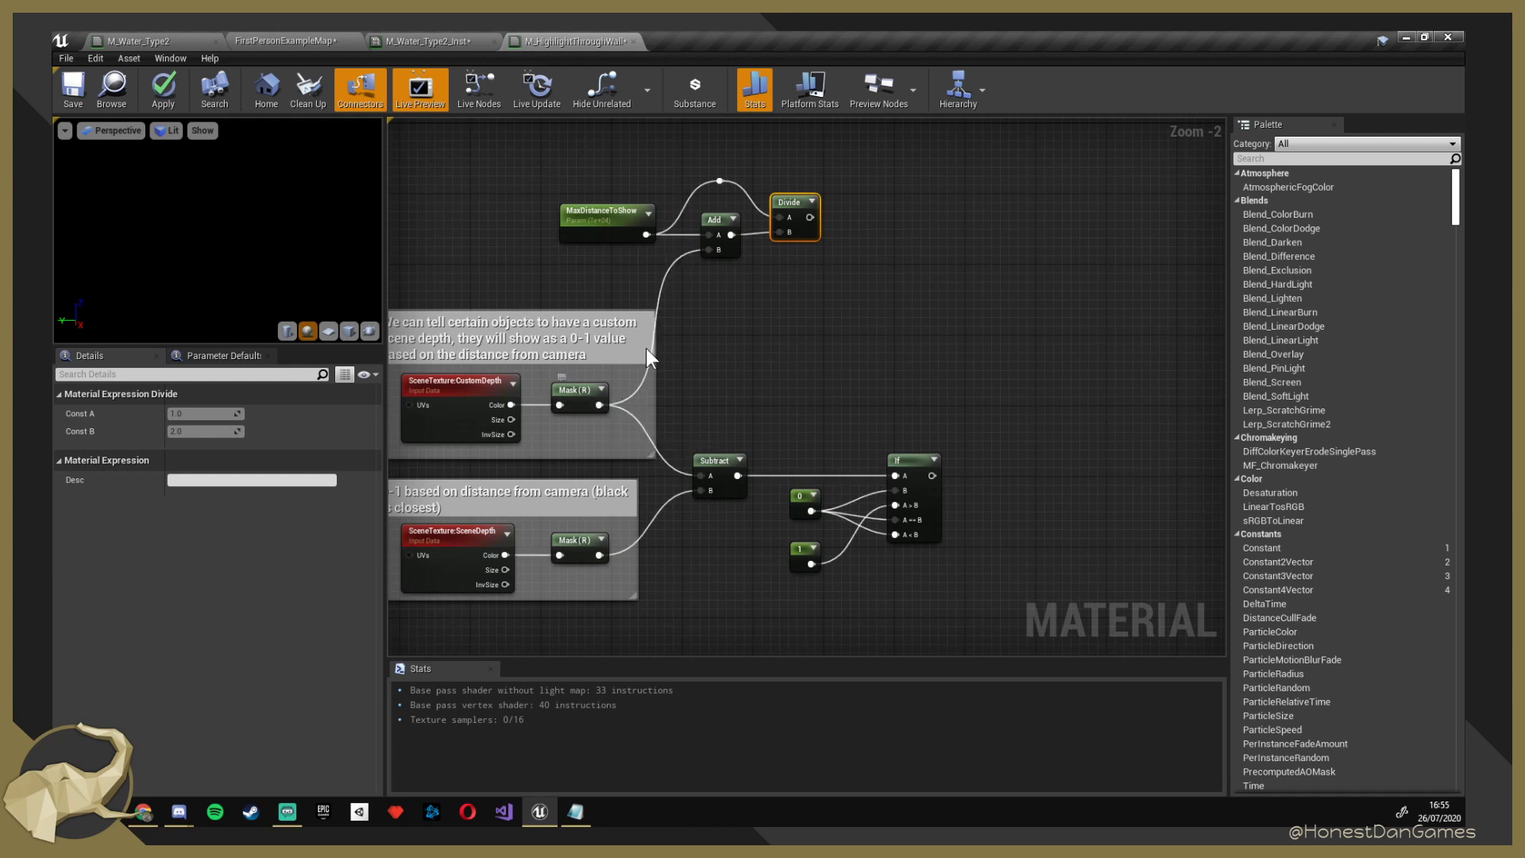
{"action": "right_click_drag", "start_coordinate": [607, 236], "coordinate": [612, 293]}
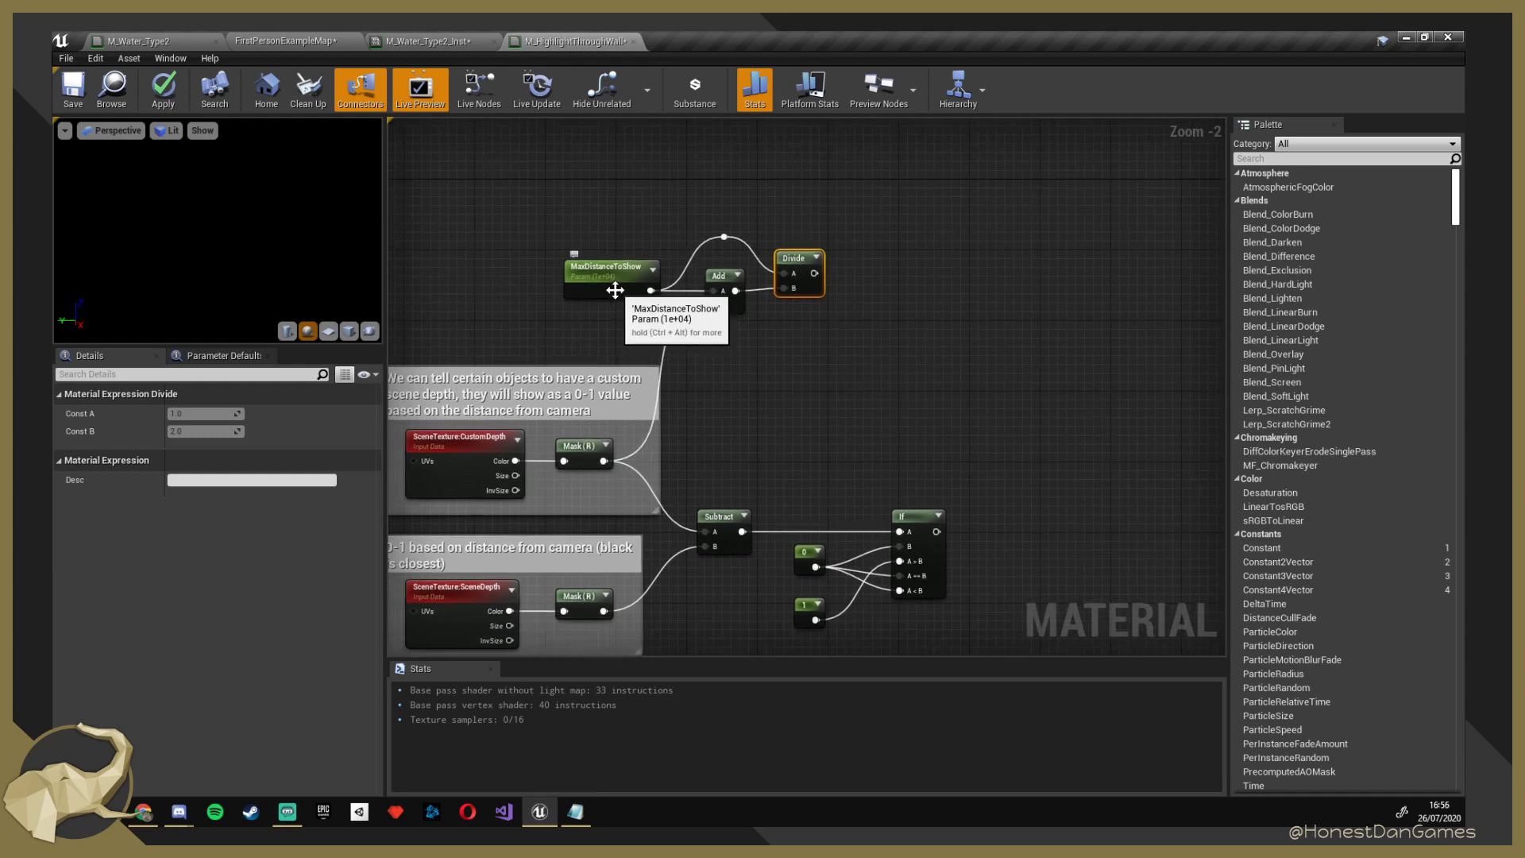
Switch to the Calculator to check the distance factor's division.
{"action": "right_click_drag", "start_coordinate": [791, 278], "coordinate": [735, 300]}
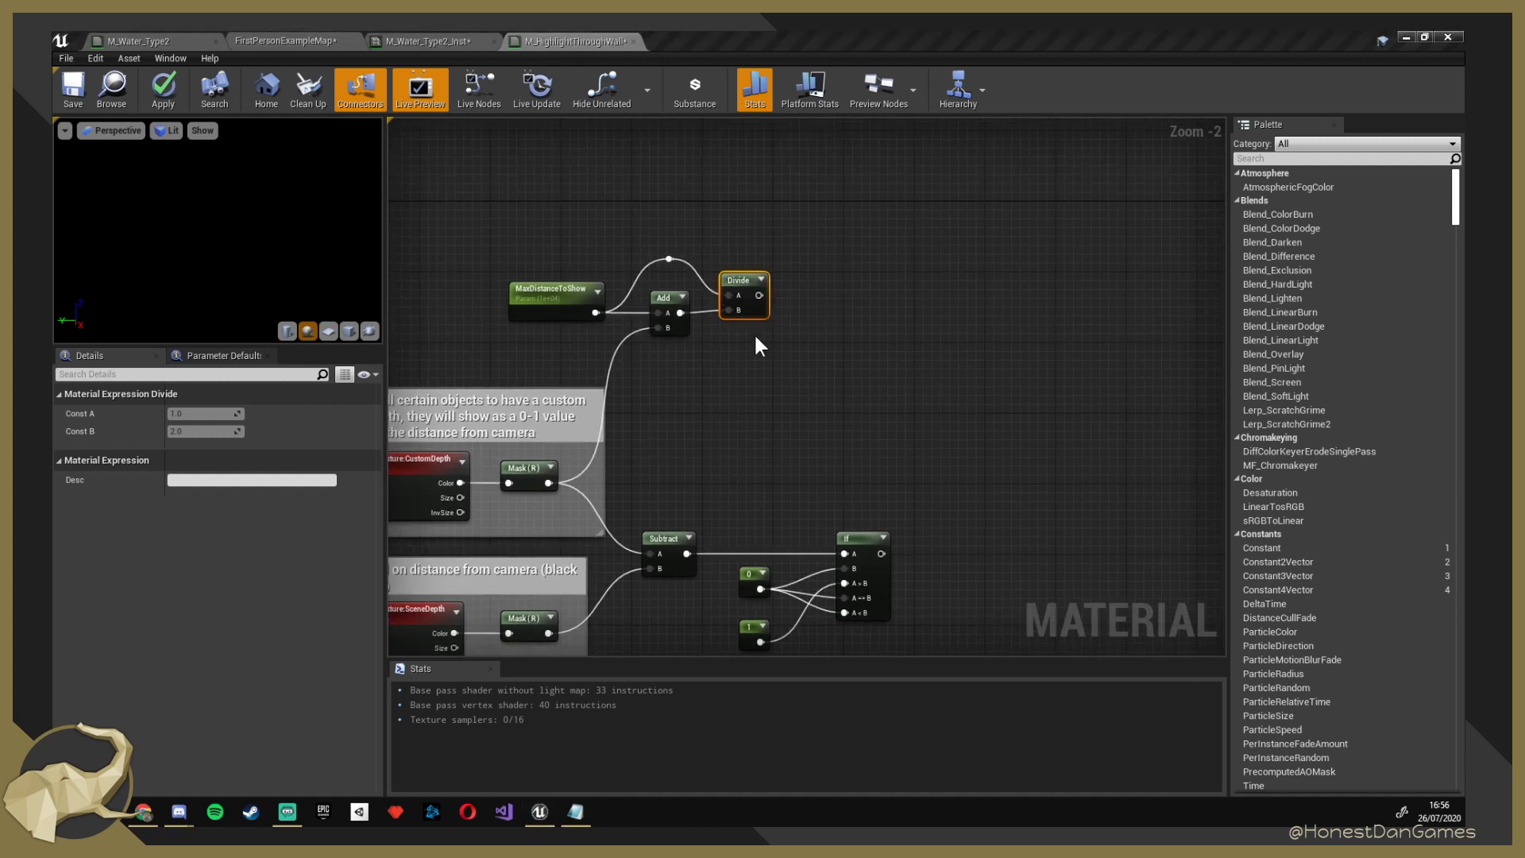
{"action": "key", "text": "XF86Calculator"}
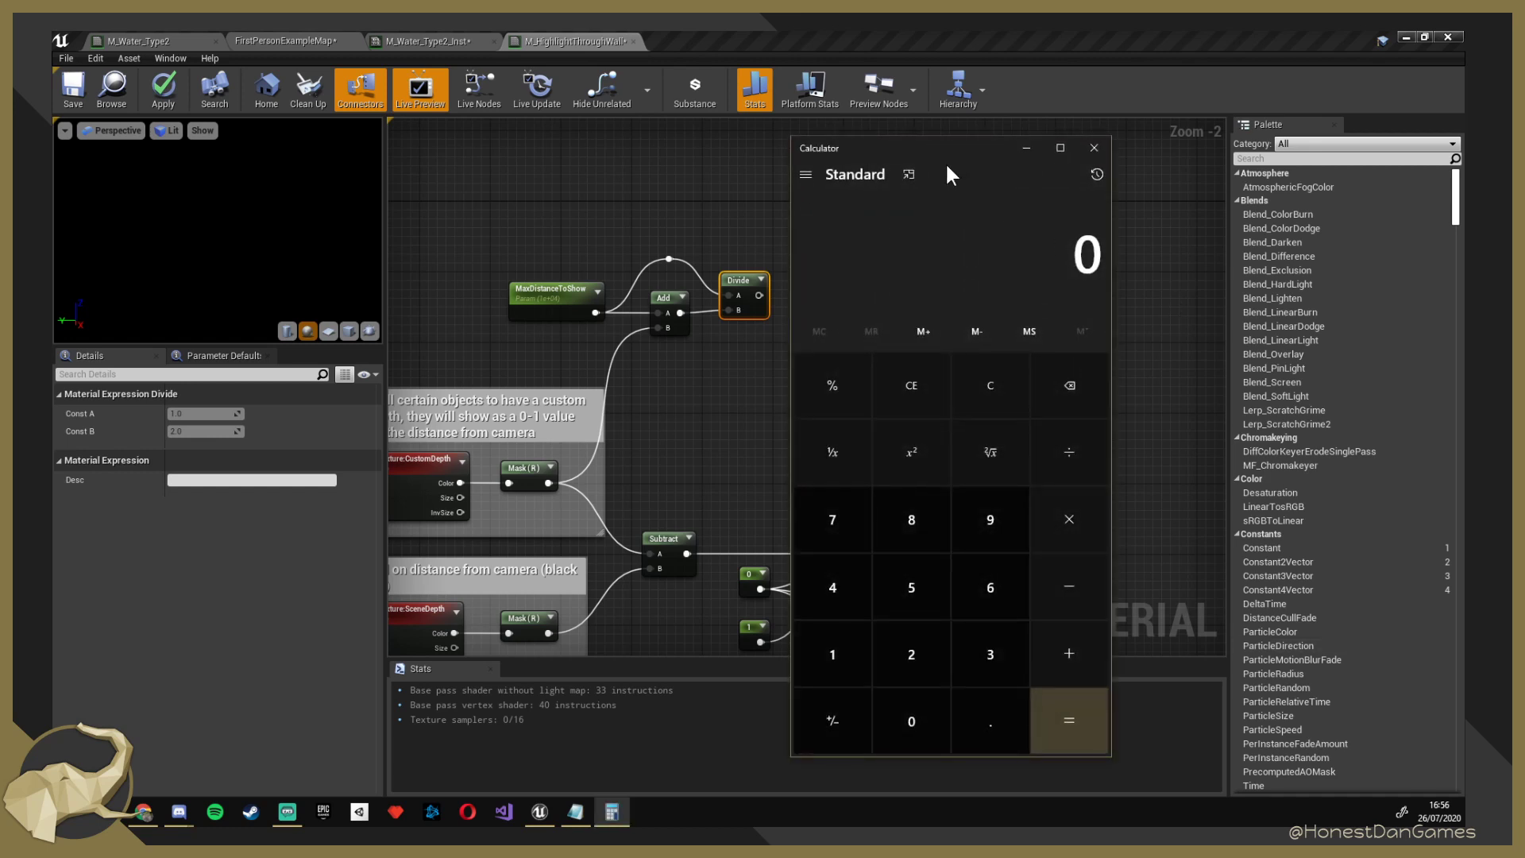
{"action": "type", "text": "10,000."}
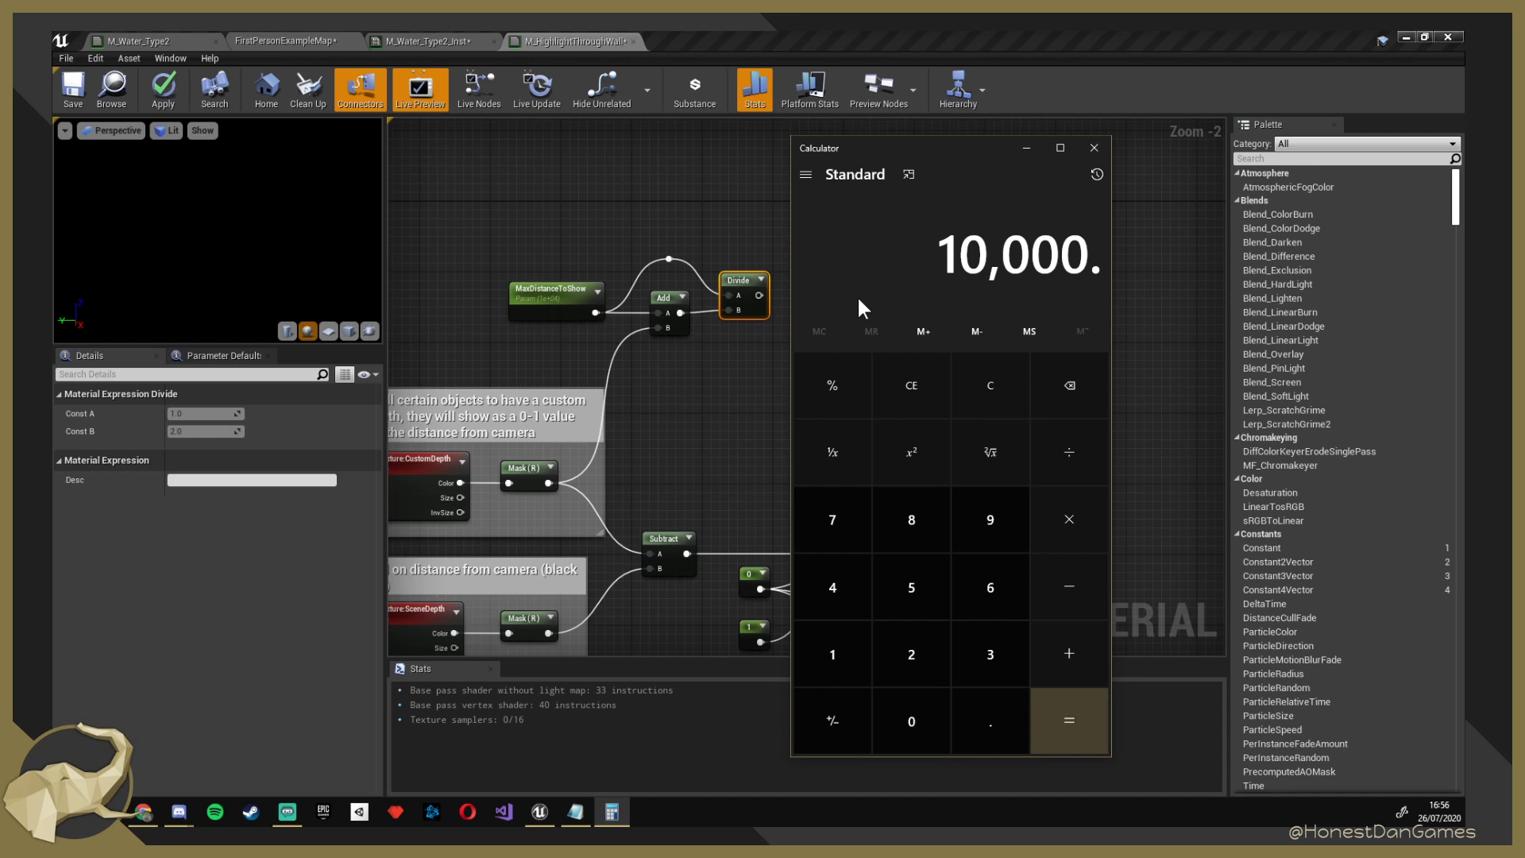
{"action": "type", "text": "6"}
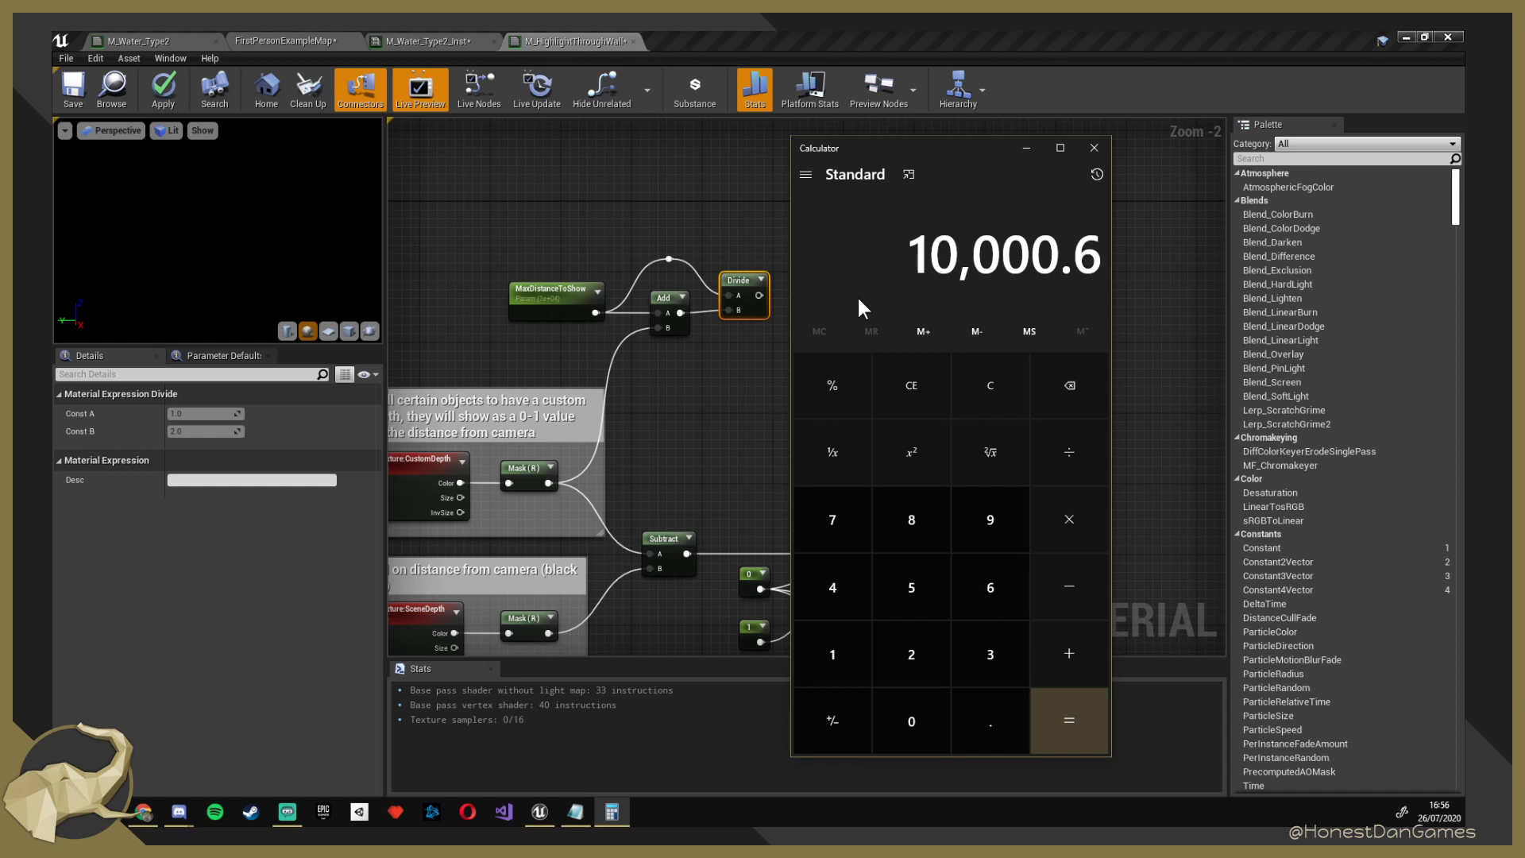
{"action": "key", "text": "BackSpace"}
{"action": "key", "text": "BackSpace"}
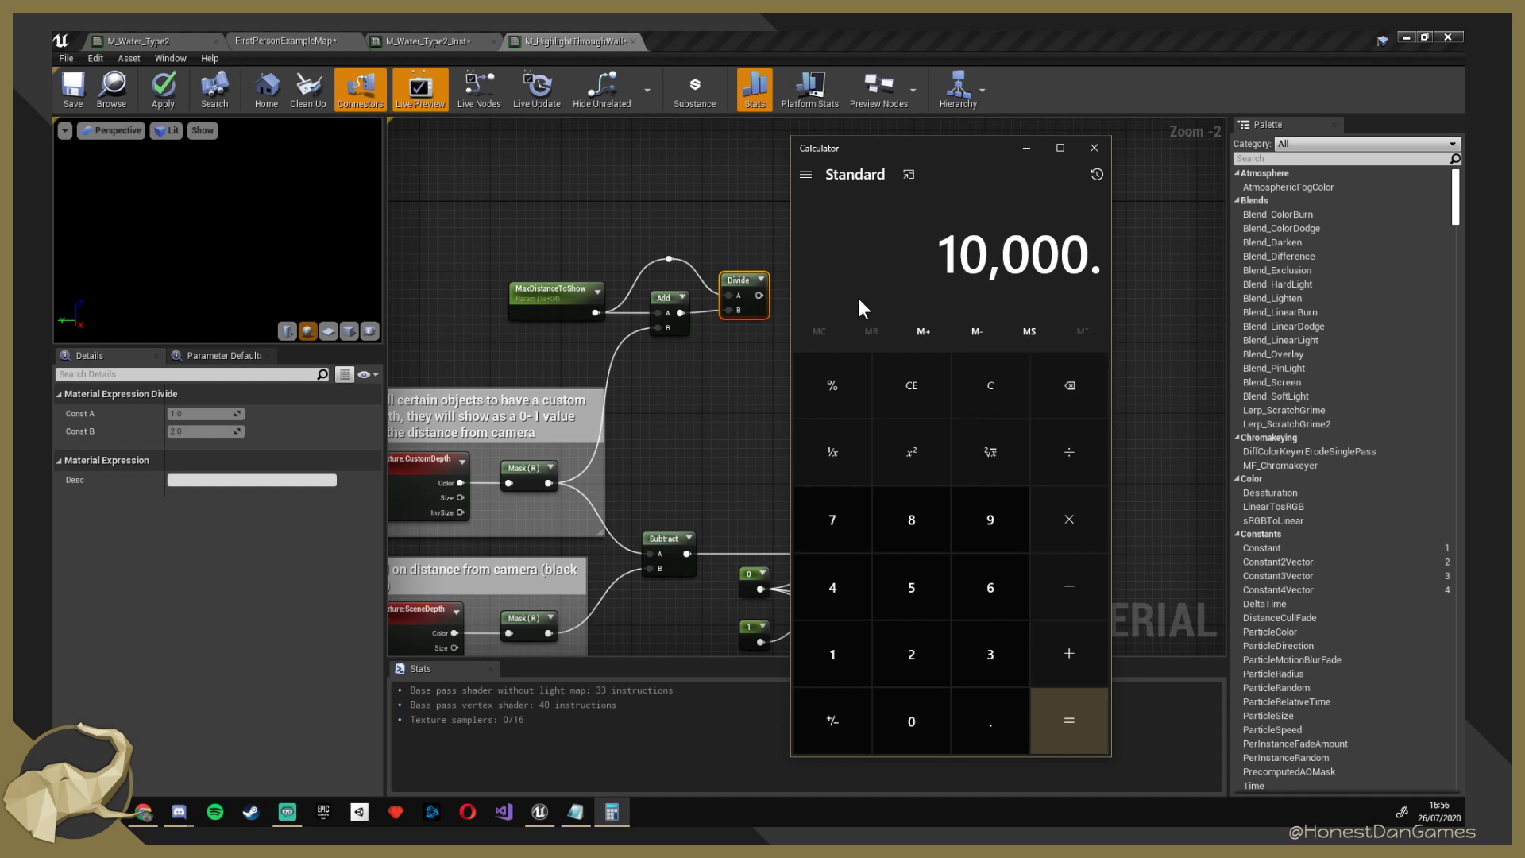
{"action": "key", "text": "slash"}
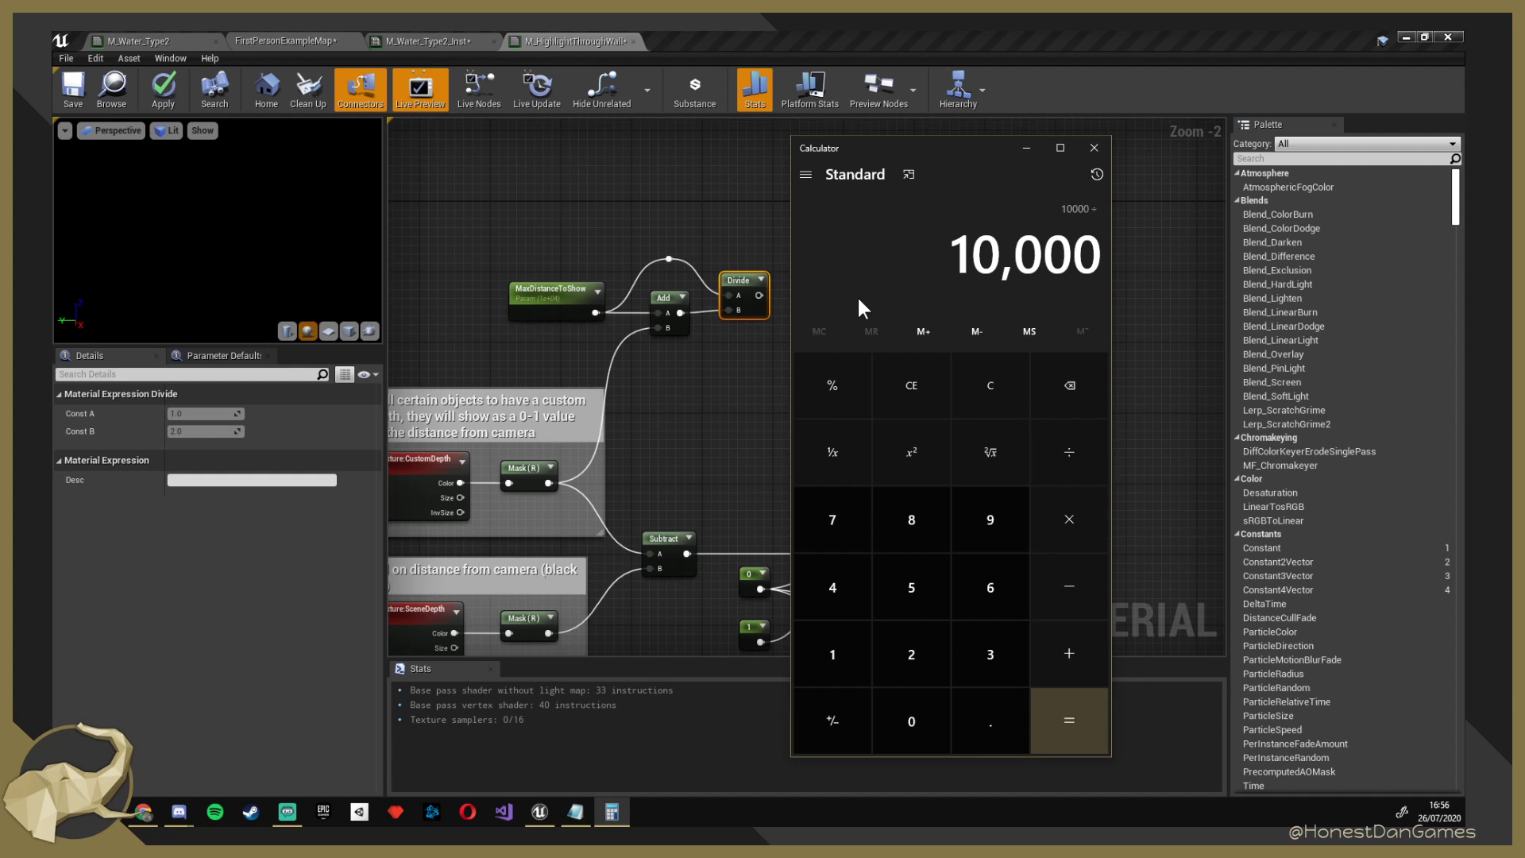
{"action": "type", "text": "1-"}
{"action": "key", "text": "BackSpace"}
{"action": "type", "text": "0."}
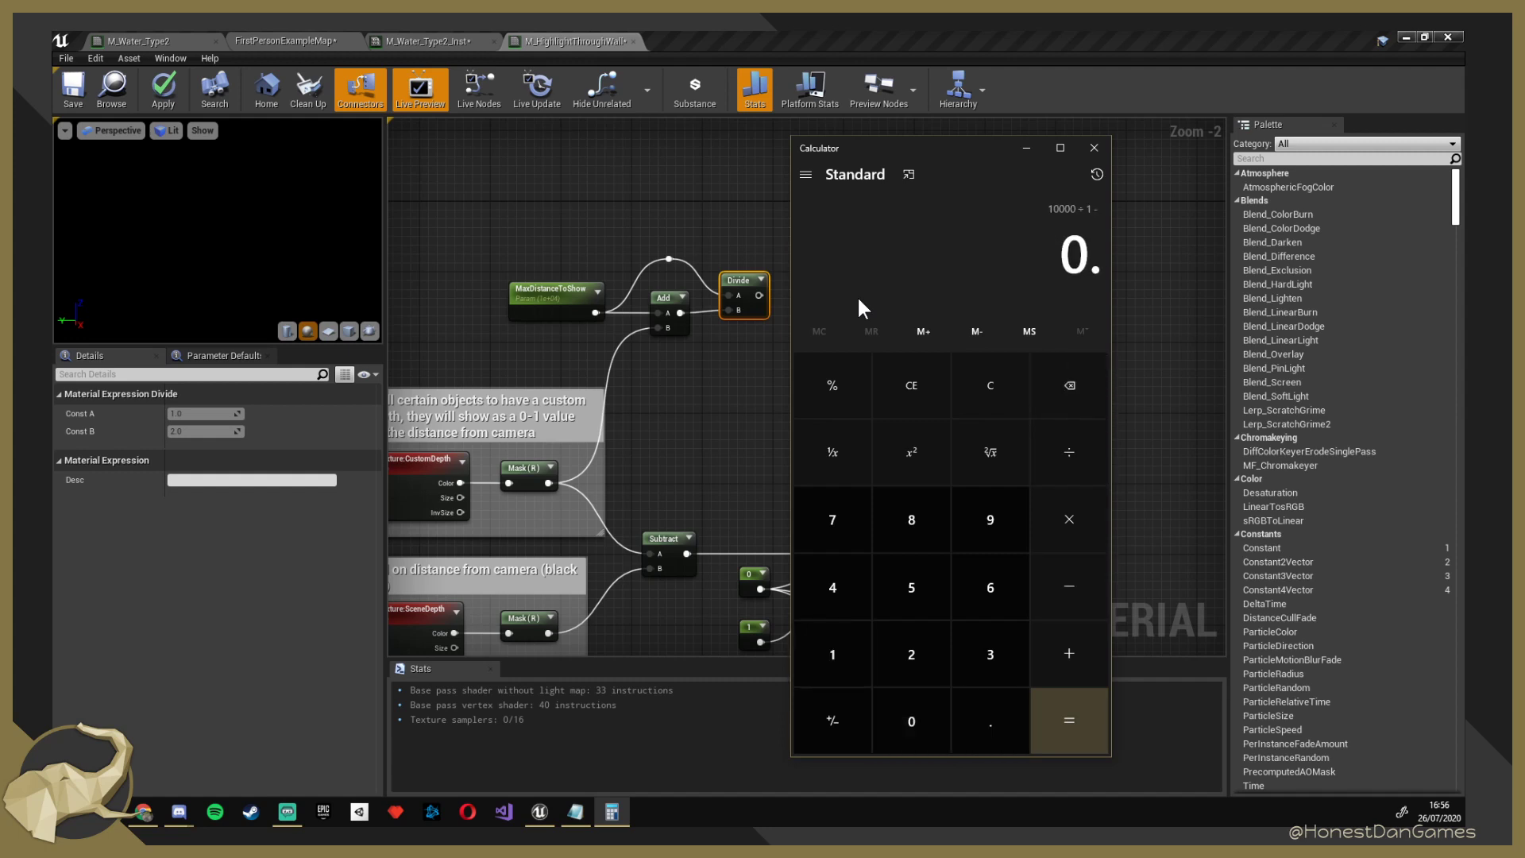
{"action": "key", "text": "BackSpace"}
{"action": "type", "text": "10"}
{"action": "key", "text": "BackSpace"}
{"action": "key", "text": "Return"}
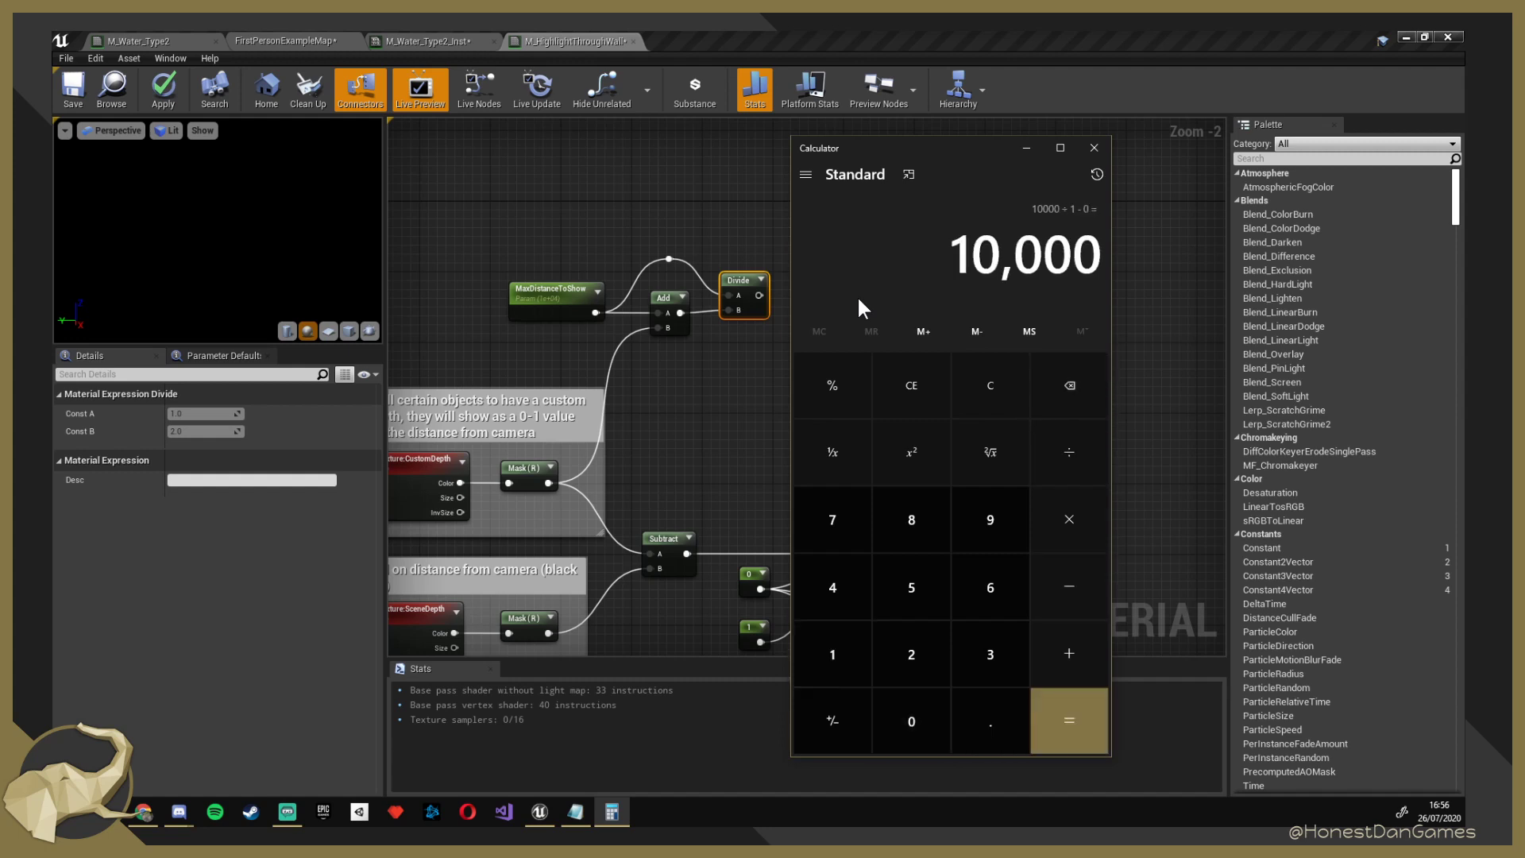
{"action": "key", "text": "Escape"}
Calculate 10000 ÷ 10000.6 and move the Calculator window clear of the distance nodes in the material graph.
{"action": "type", "text": "10000"}
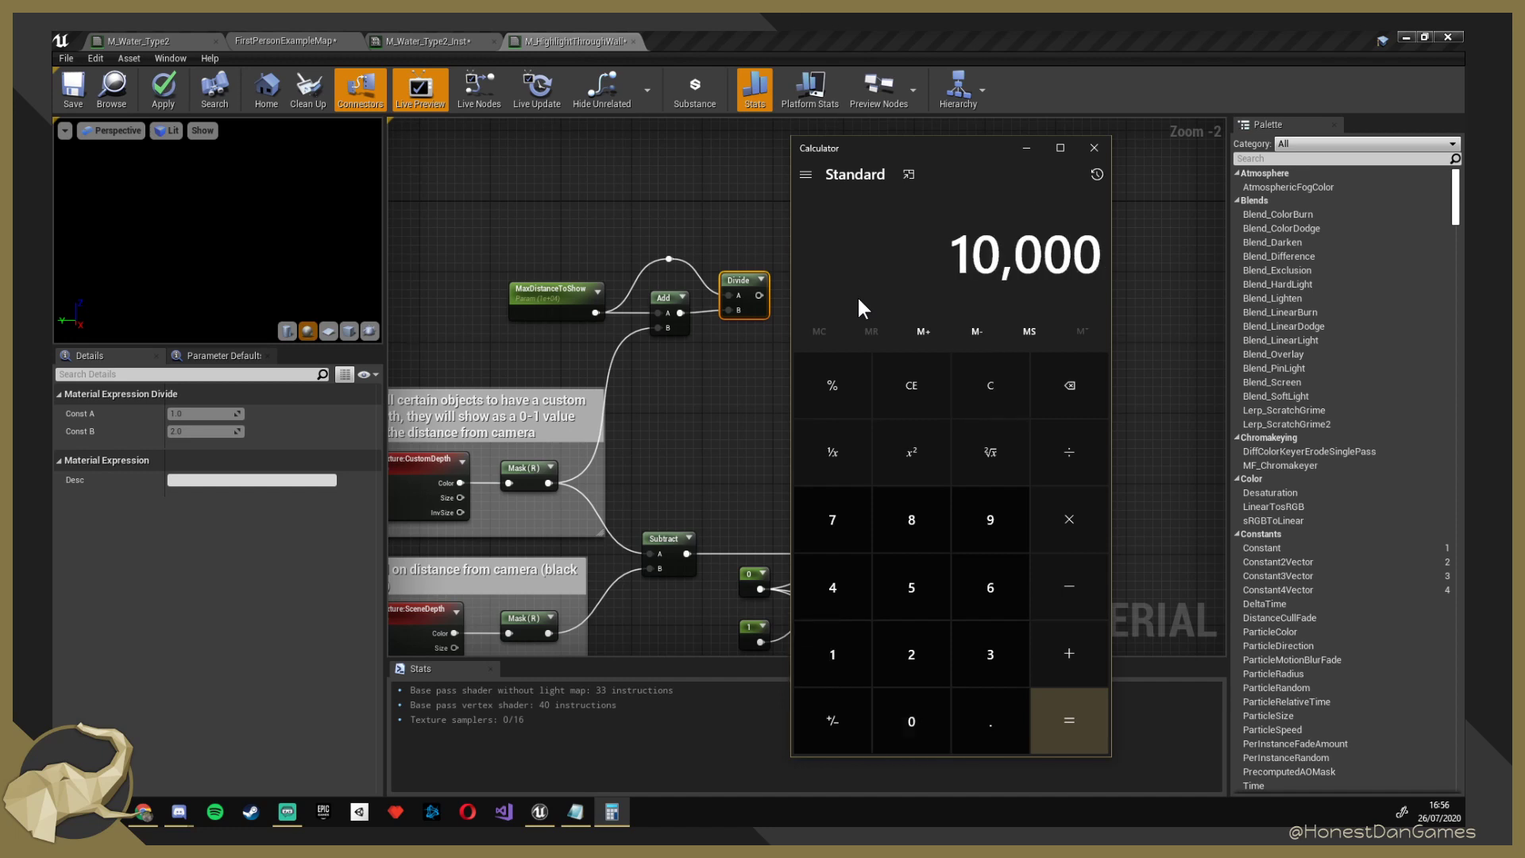
{"action": "type", "text": "/10000."}
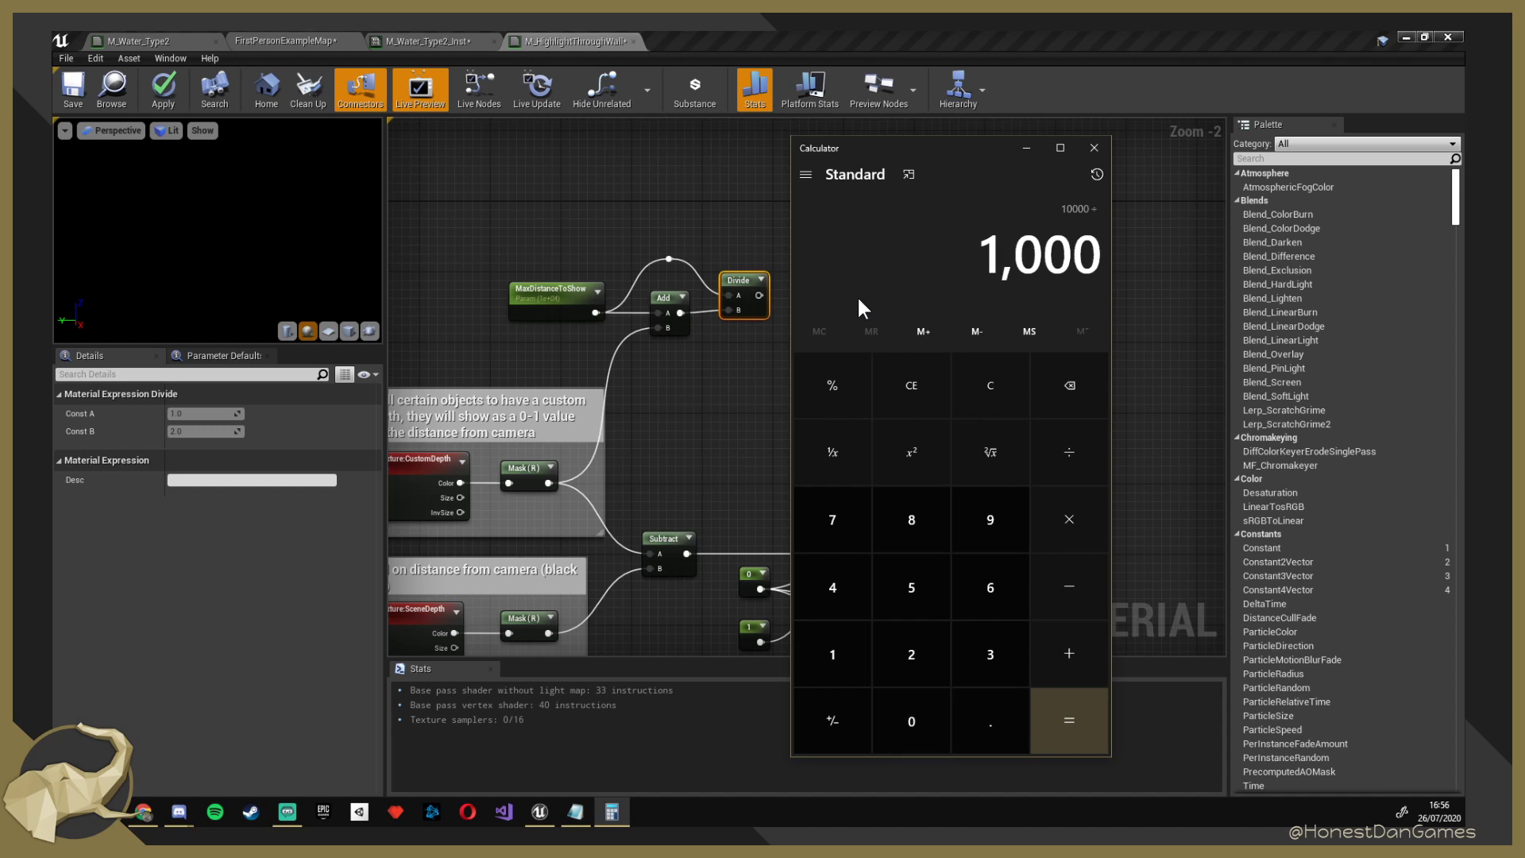
{"action": "type", "text": "6"}
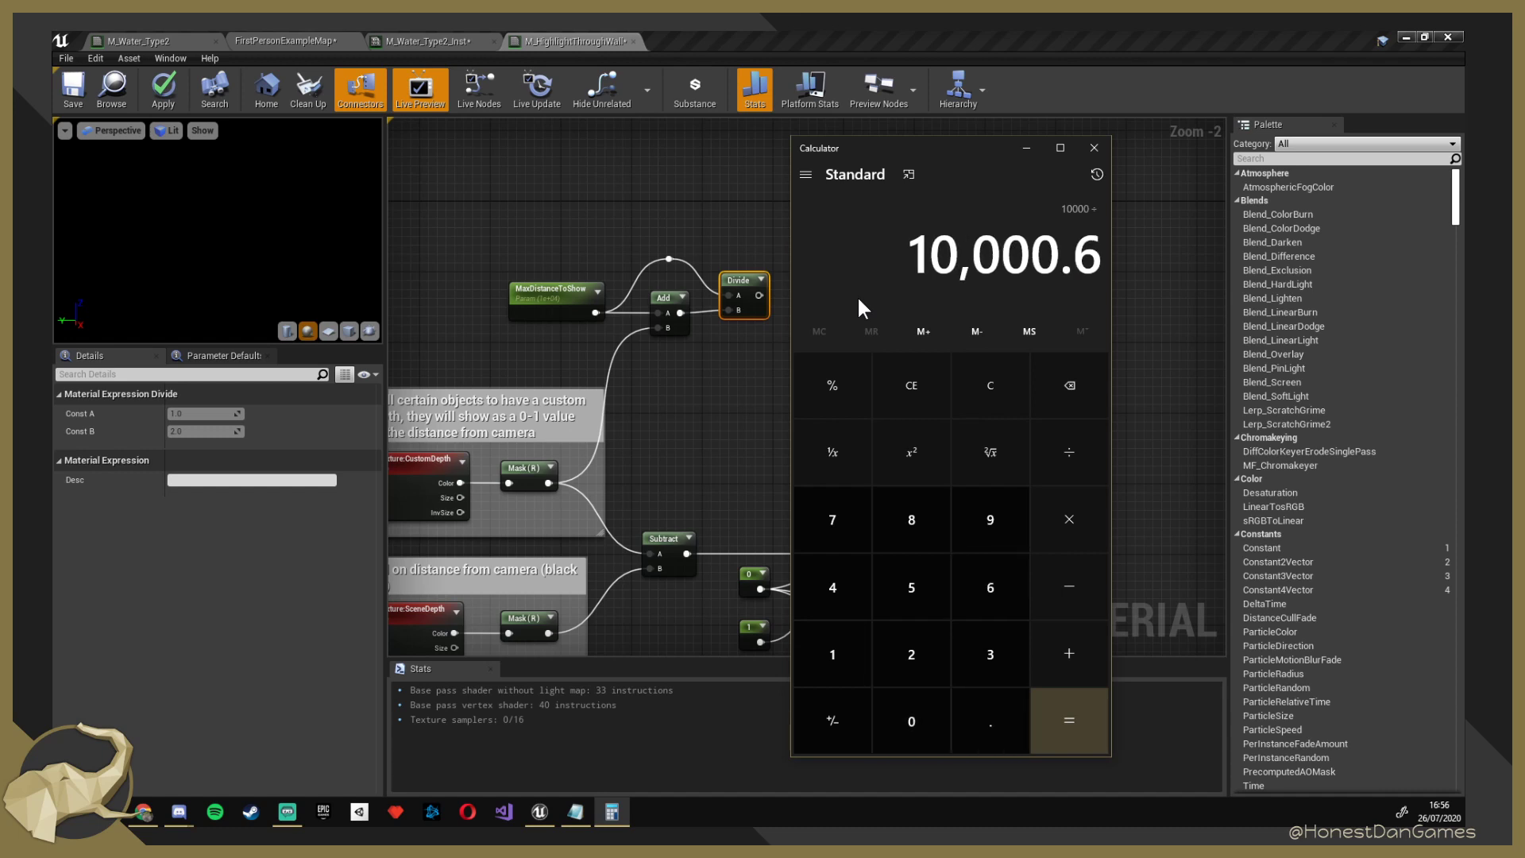
{"action": "key", "text": "Return"}
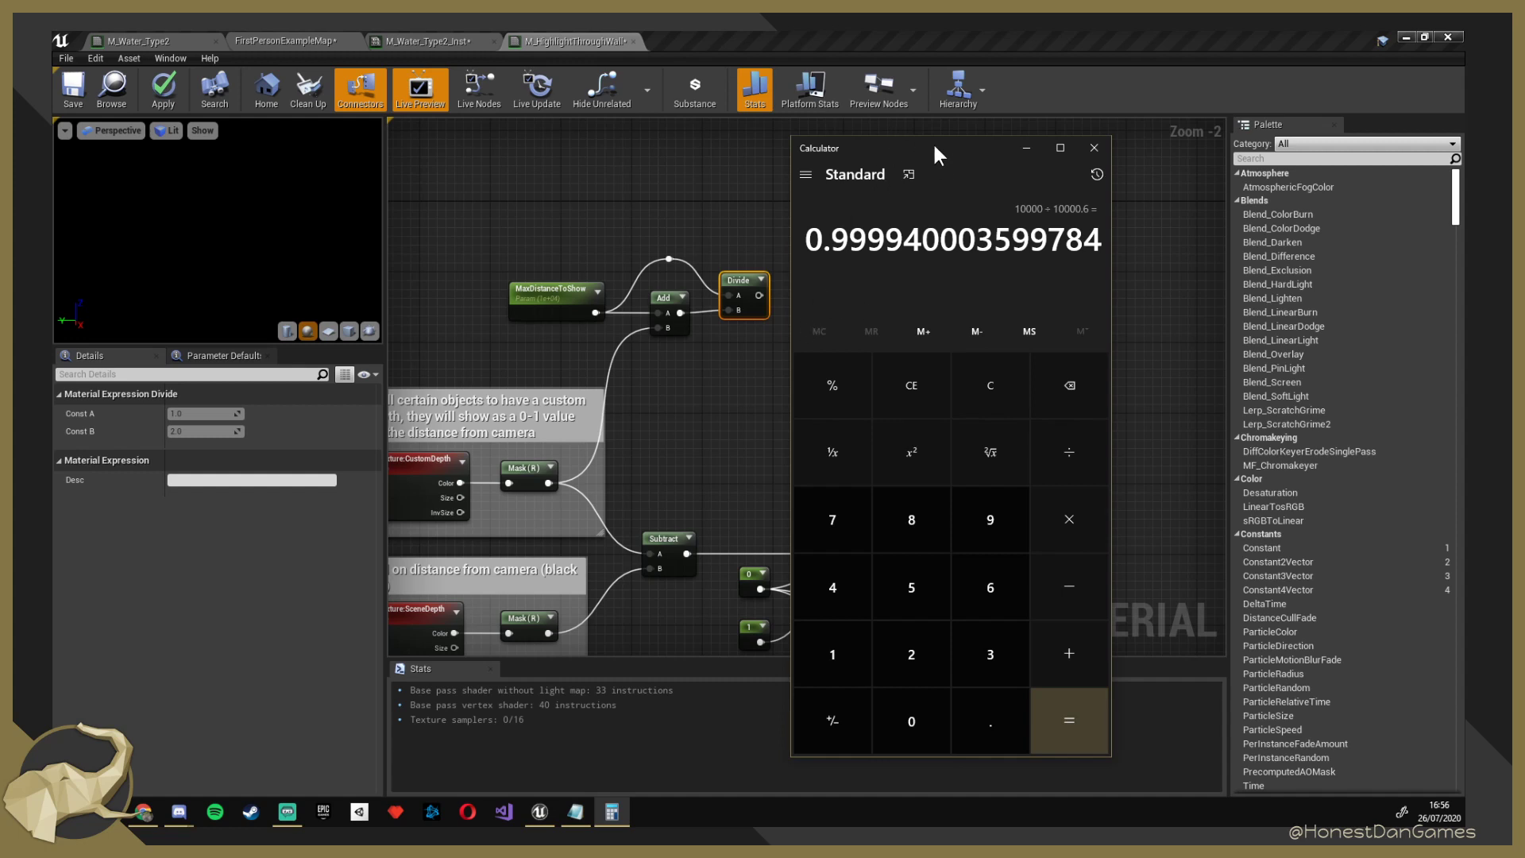
{"action": "left_click_drag", "start_coordinate": [934, 146], "coordinate": [1073, 161]}
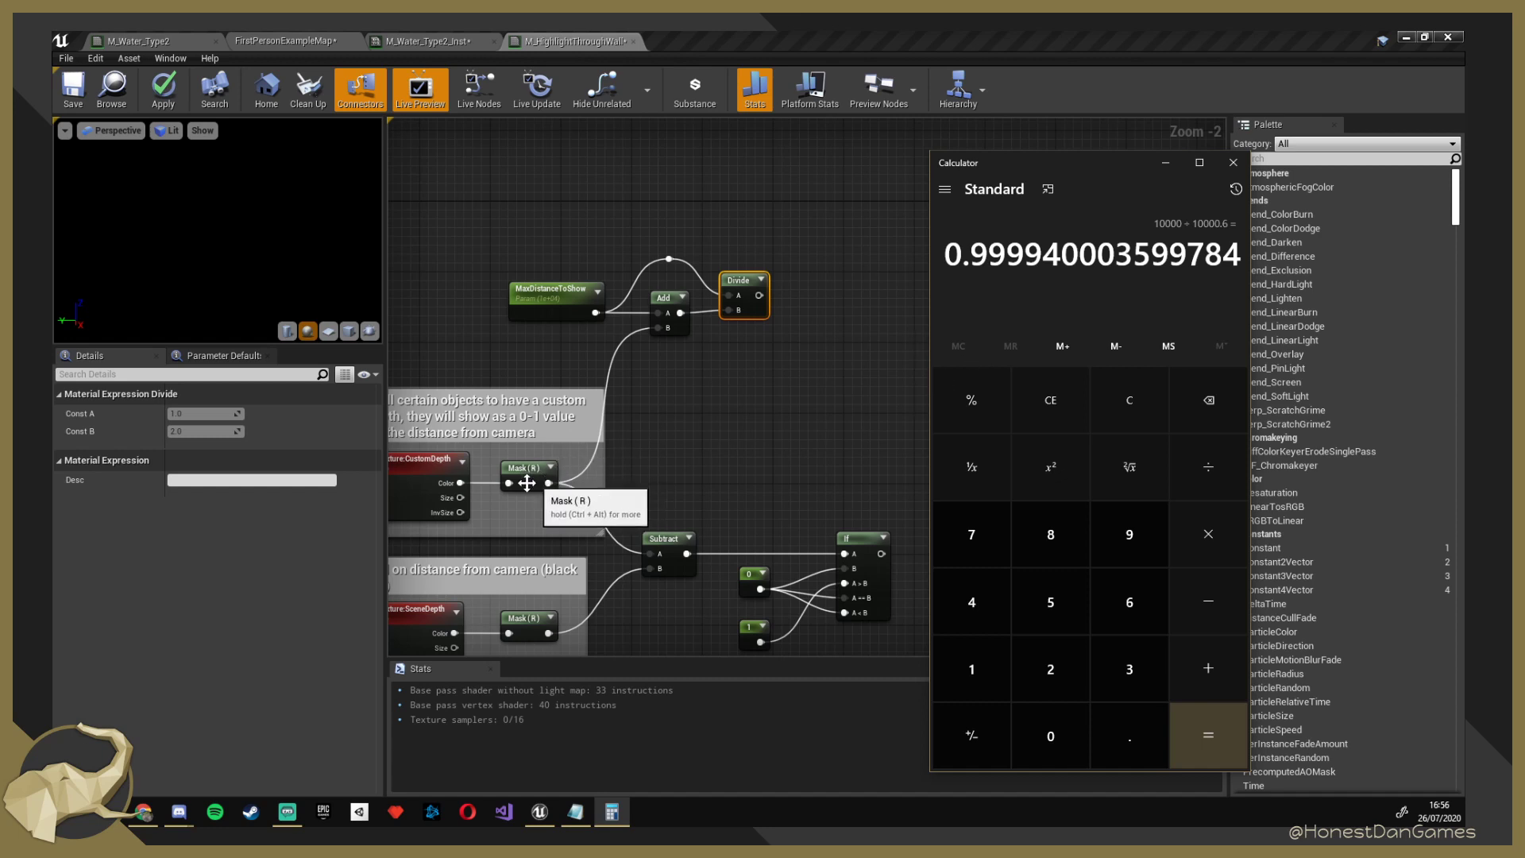
{"action": "double_click", "coordinate": [1149, 265]}
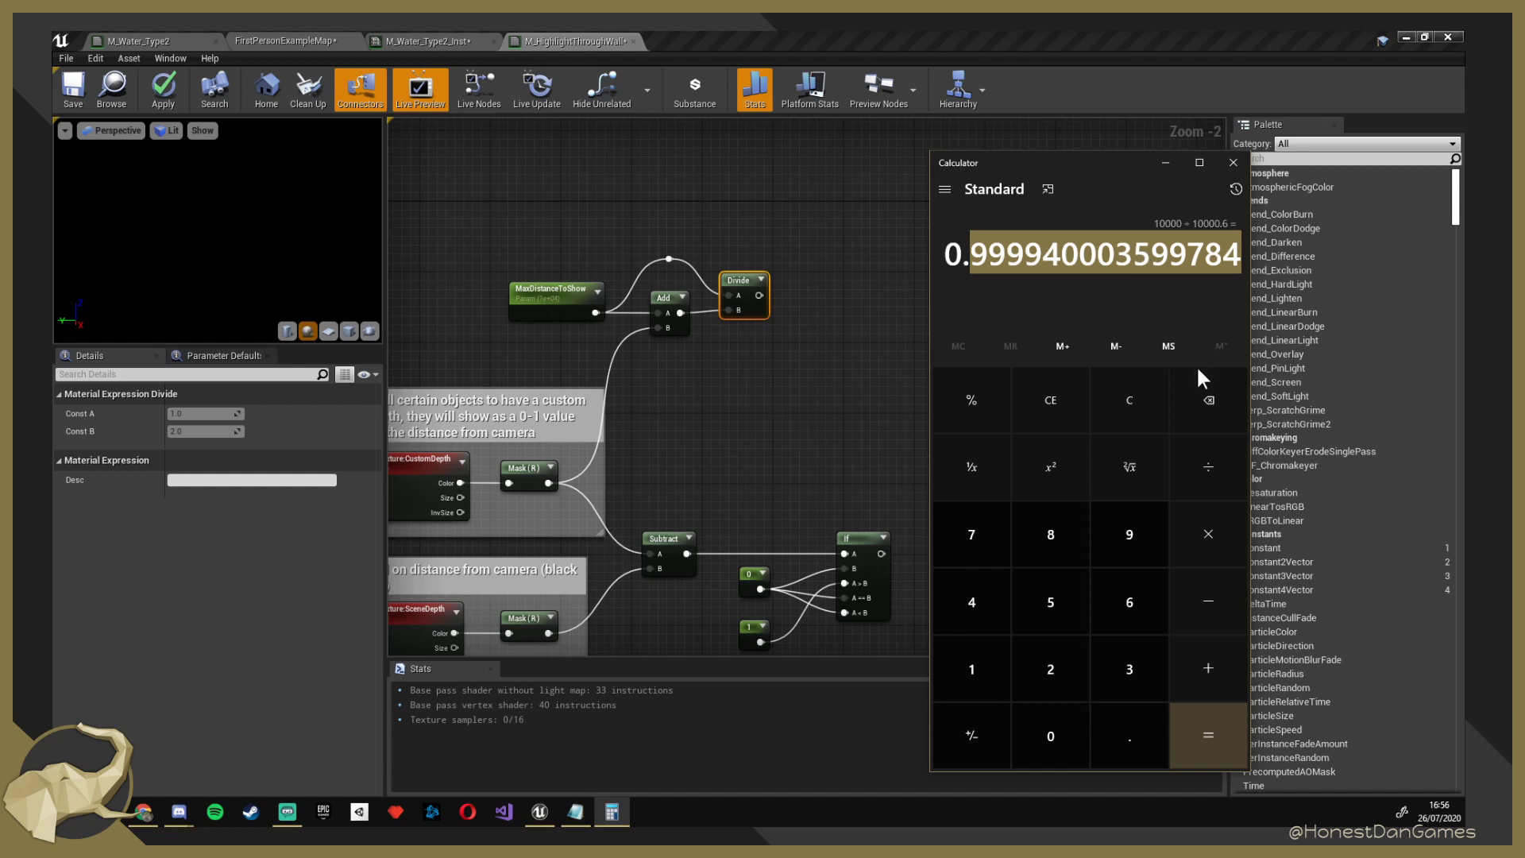
{"action": "left_click", "coordinate": [1002, 261]}
{"action": "left_click_drag", "start_coordinate": [945, 258], "coordinate": [1277, 256]}
Calculate 10000 ÷ 10000 and 10000 ÷ 10001 to compare the distance factor's results.
{"action": "type", "text": "10,000"}
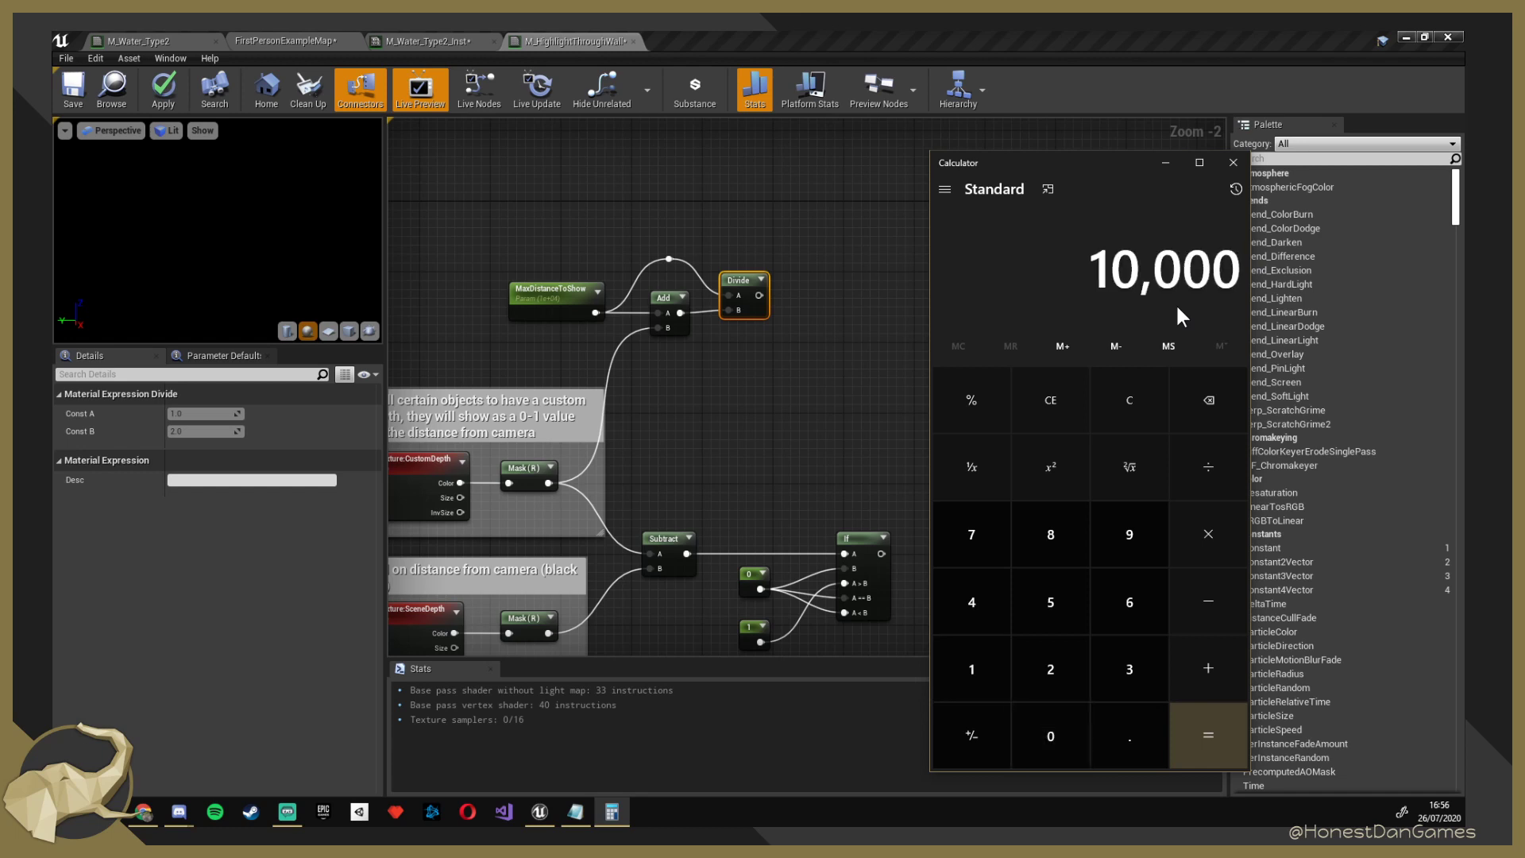
{"action": "type", "text": "0/1000000 ÷"}
{"action": "key", "text": "Return"}
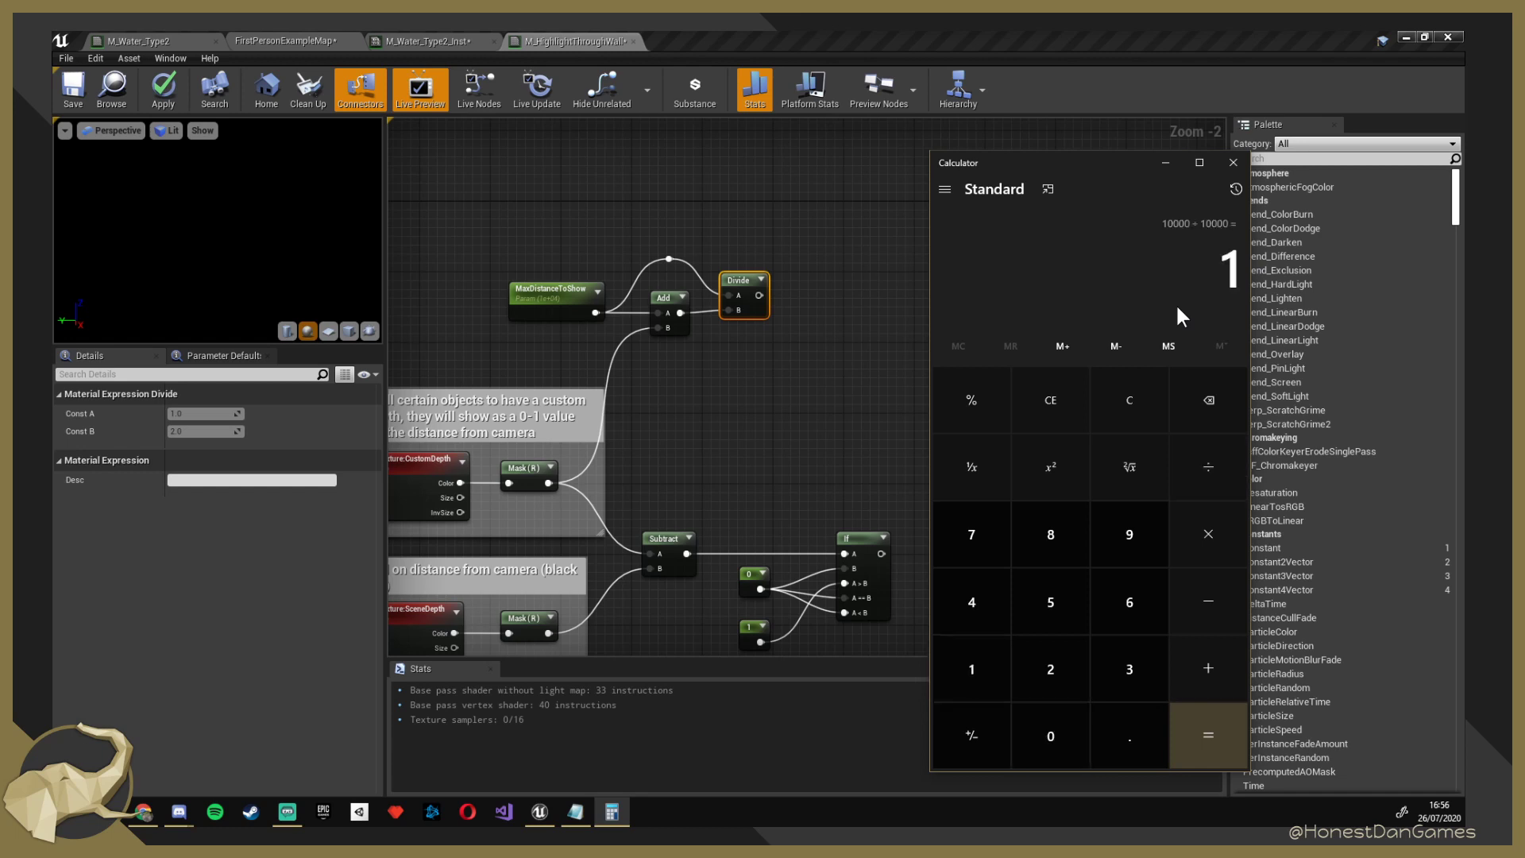
{"action": "type", "text": "10000"}
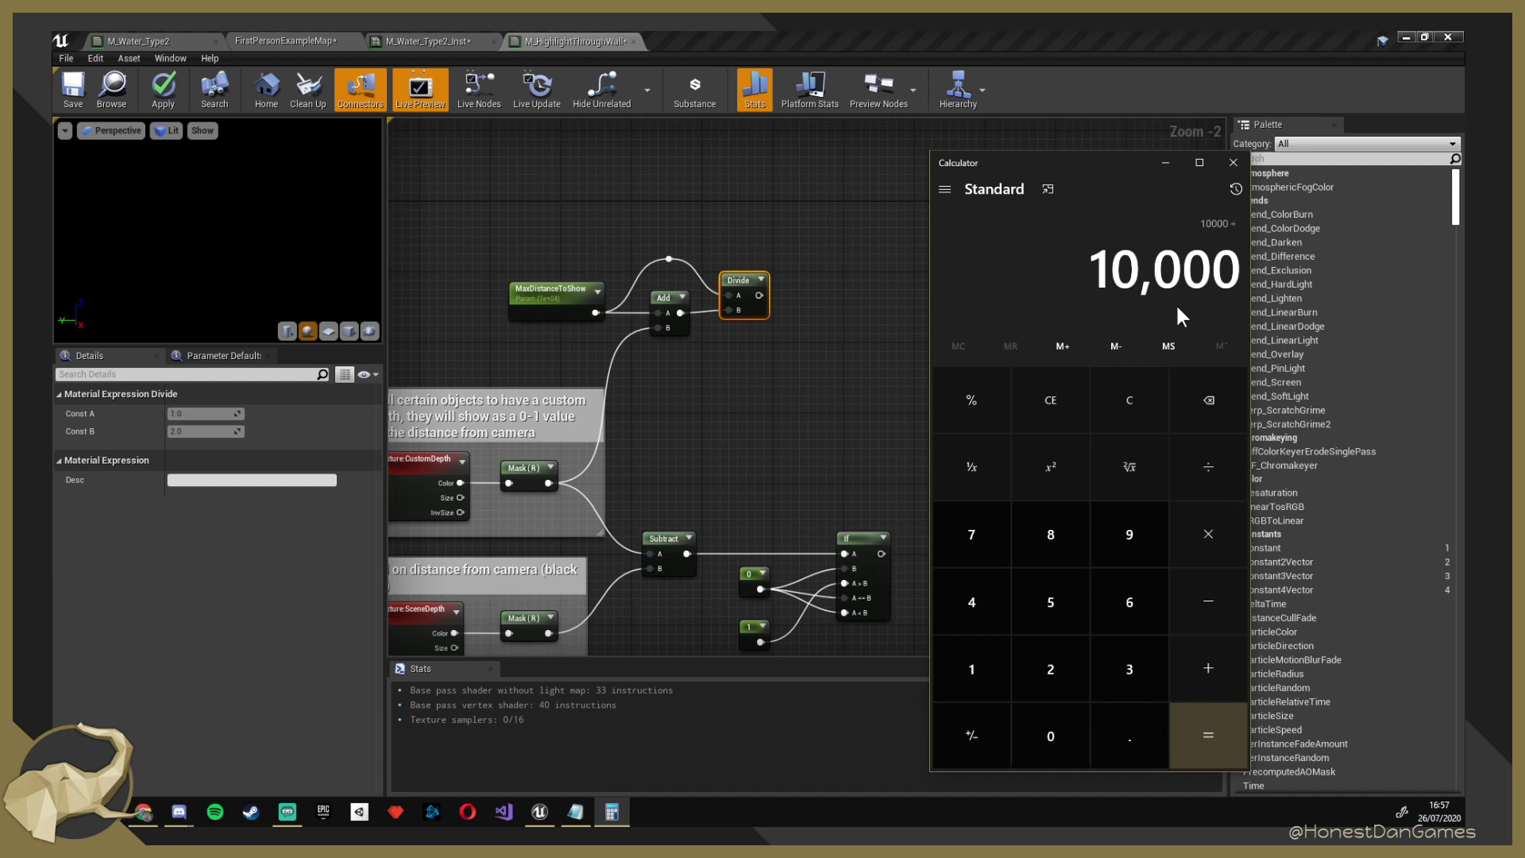
{"action": "type", "text": "/100001"}
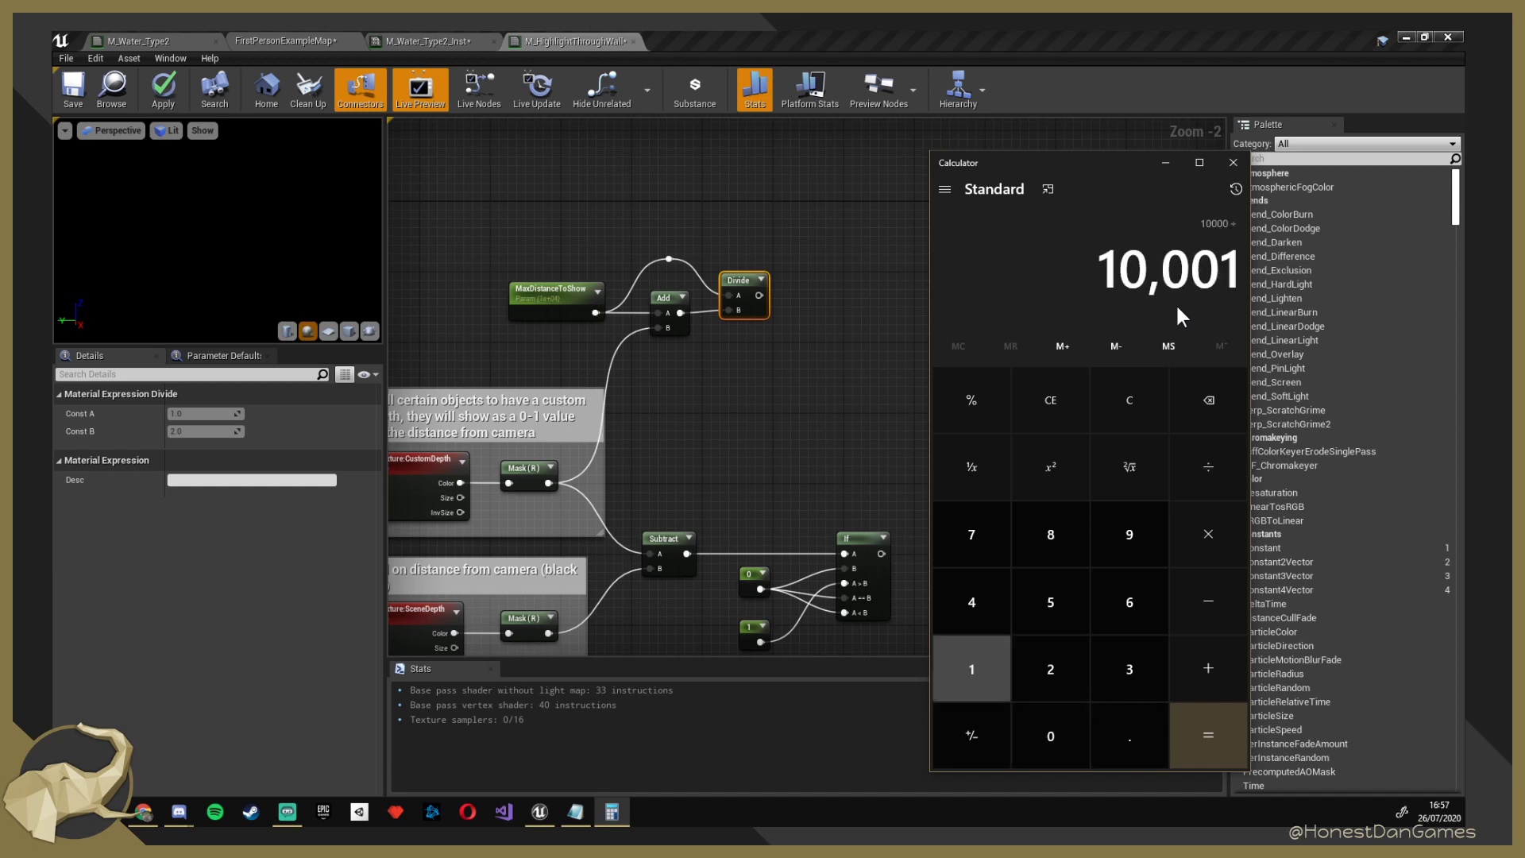
{"action": "key", "text": "Return"}
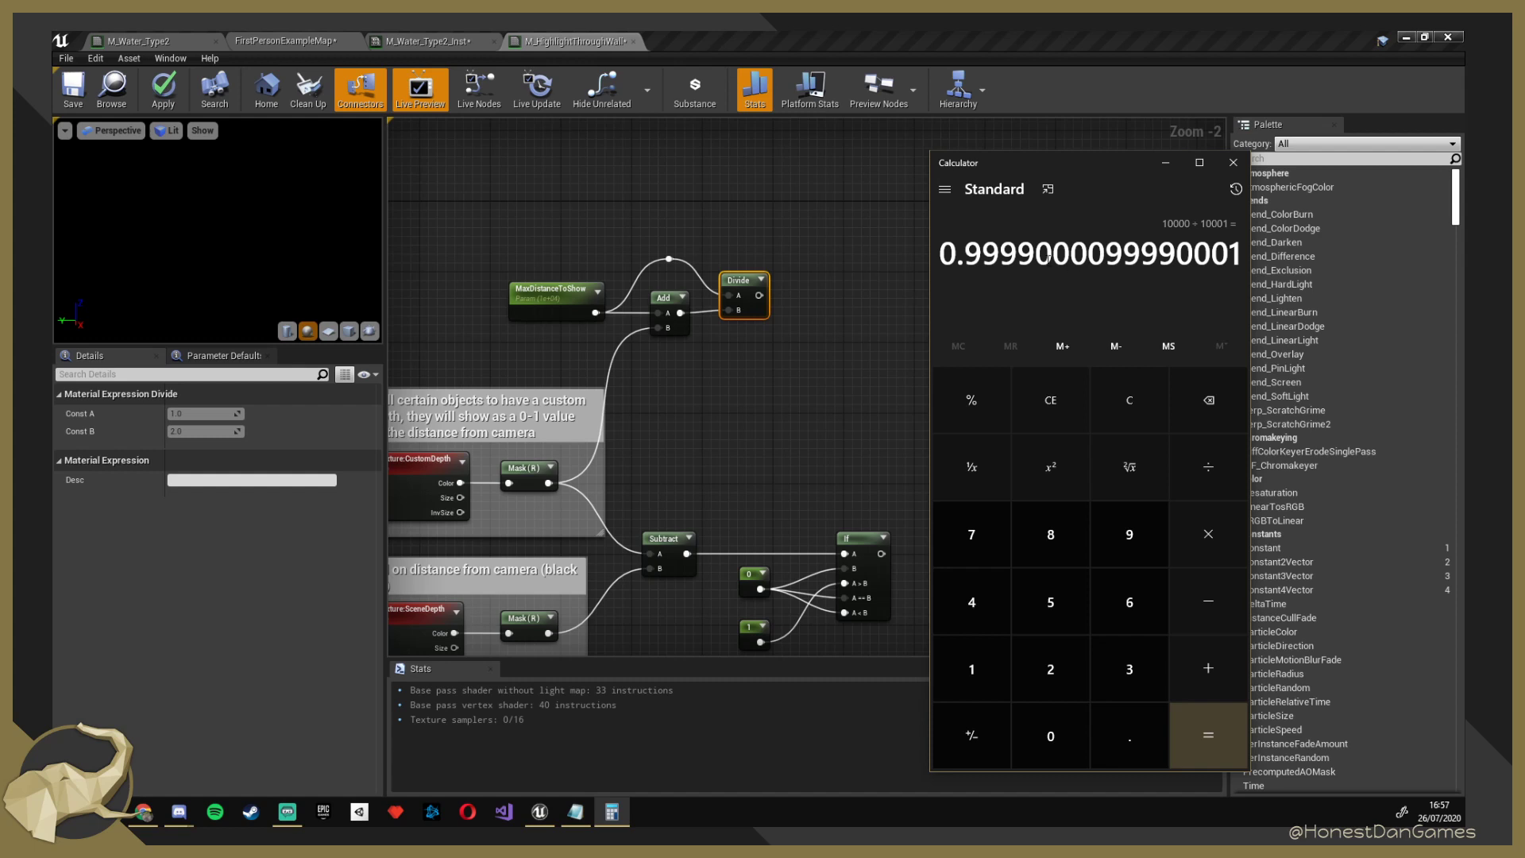
Return to the Unreal material graph and move the Divide node slightly farther from the Add node.
{"action": "left_click", "coordinate": [821, 265]}
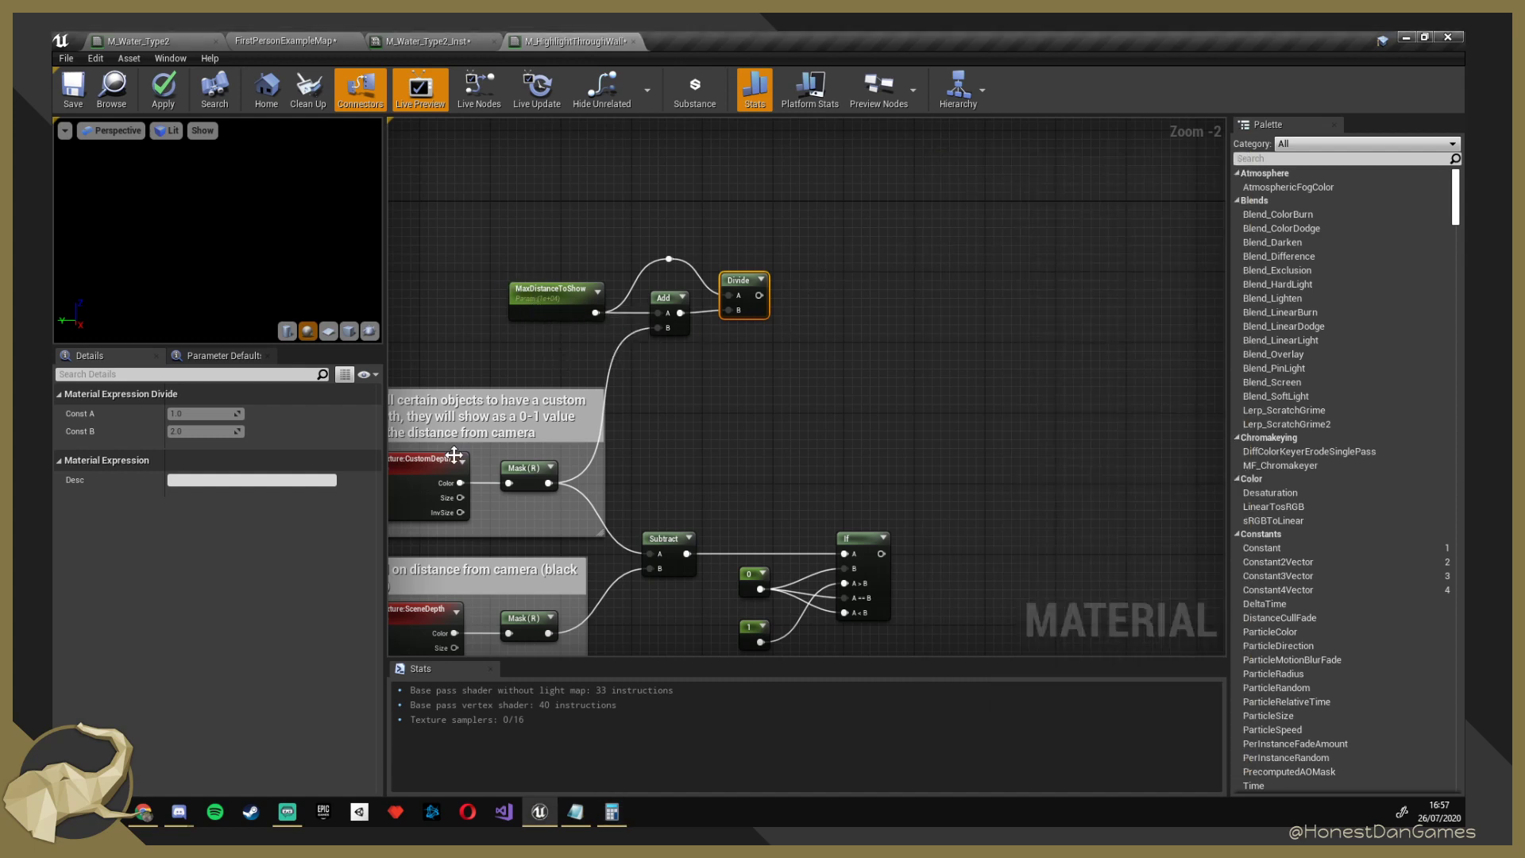
{"action": "right_click_drag", "start_coordinate": [469, 493], "coordinate": [636, 442]}
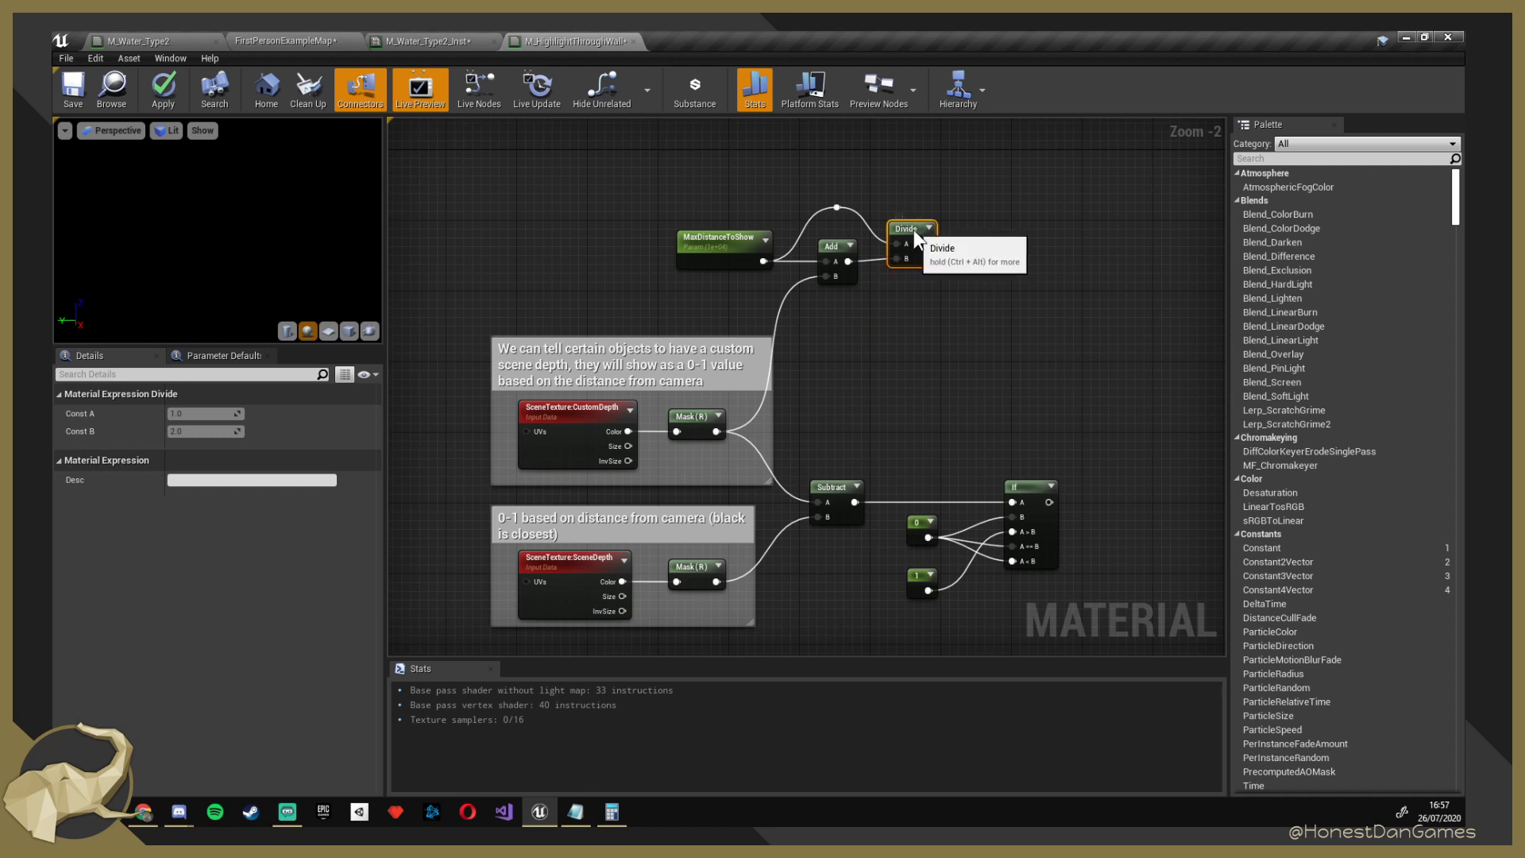
{"action": "left_click_drag", "start_coordinate": [921, 232], "coordinate": [931, 233]}
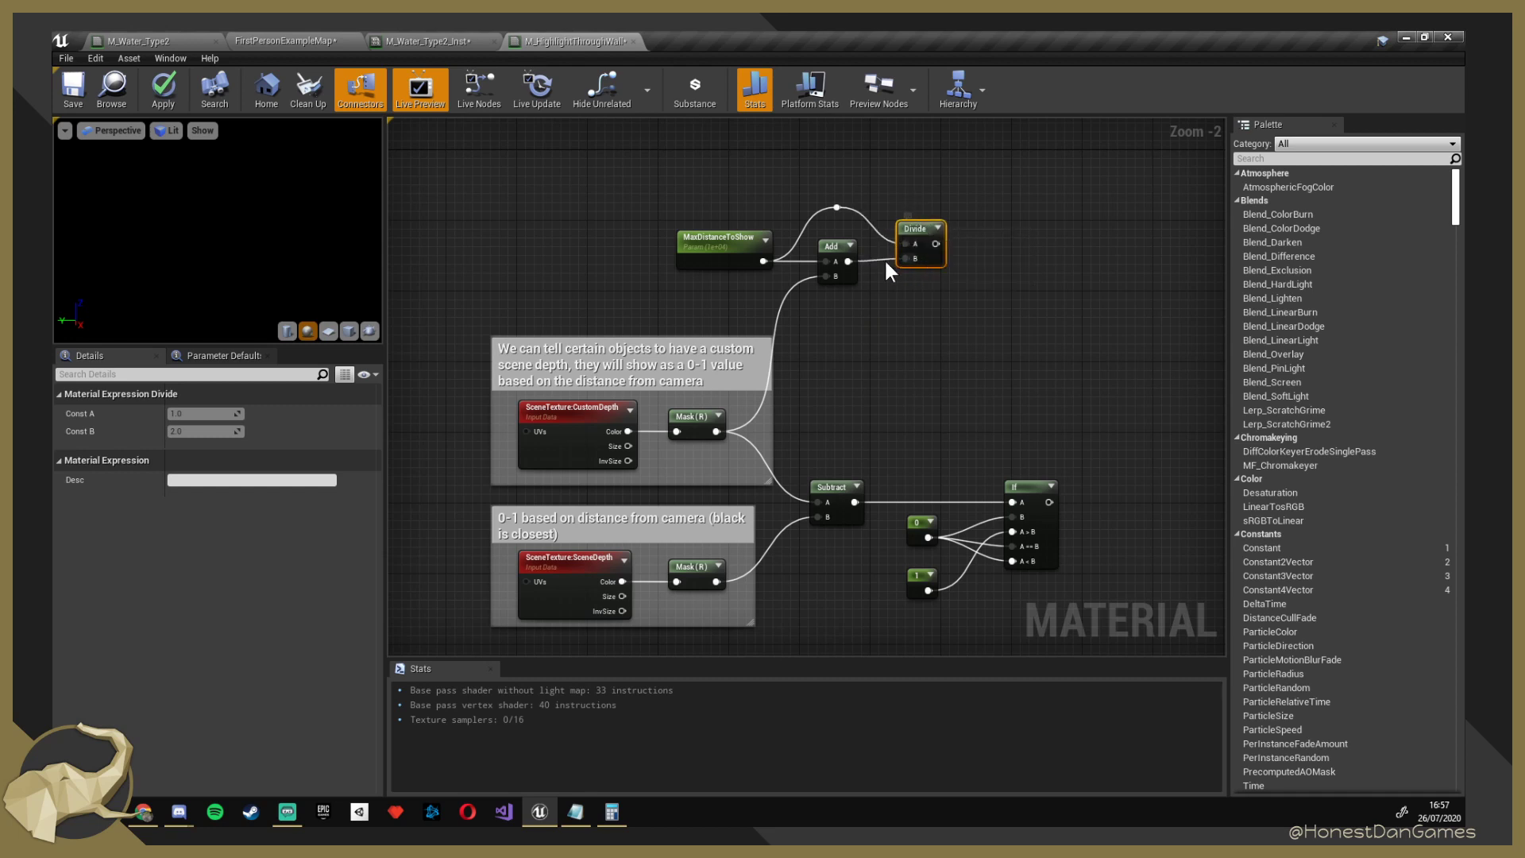
Inspect the preview of the SceneTexture:CustomDepth node and collapse it again.
{"action": "right_click_drag", "start_coordinate": [844, 302], "coordinate": [863, 181]}
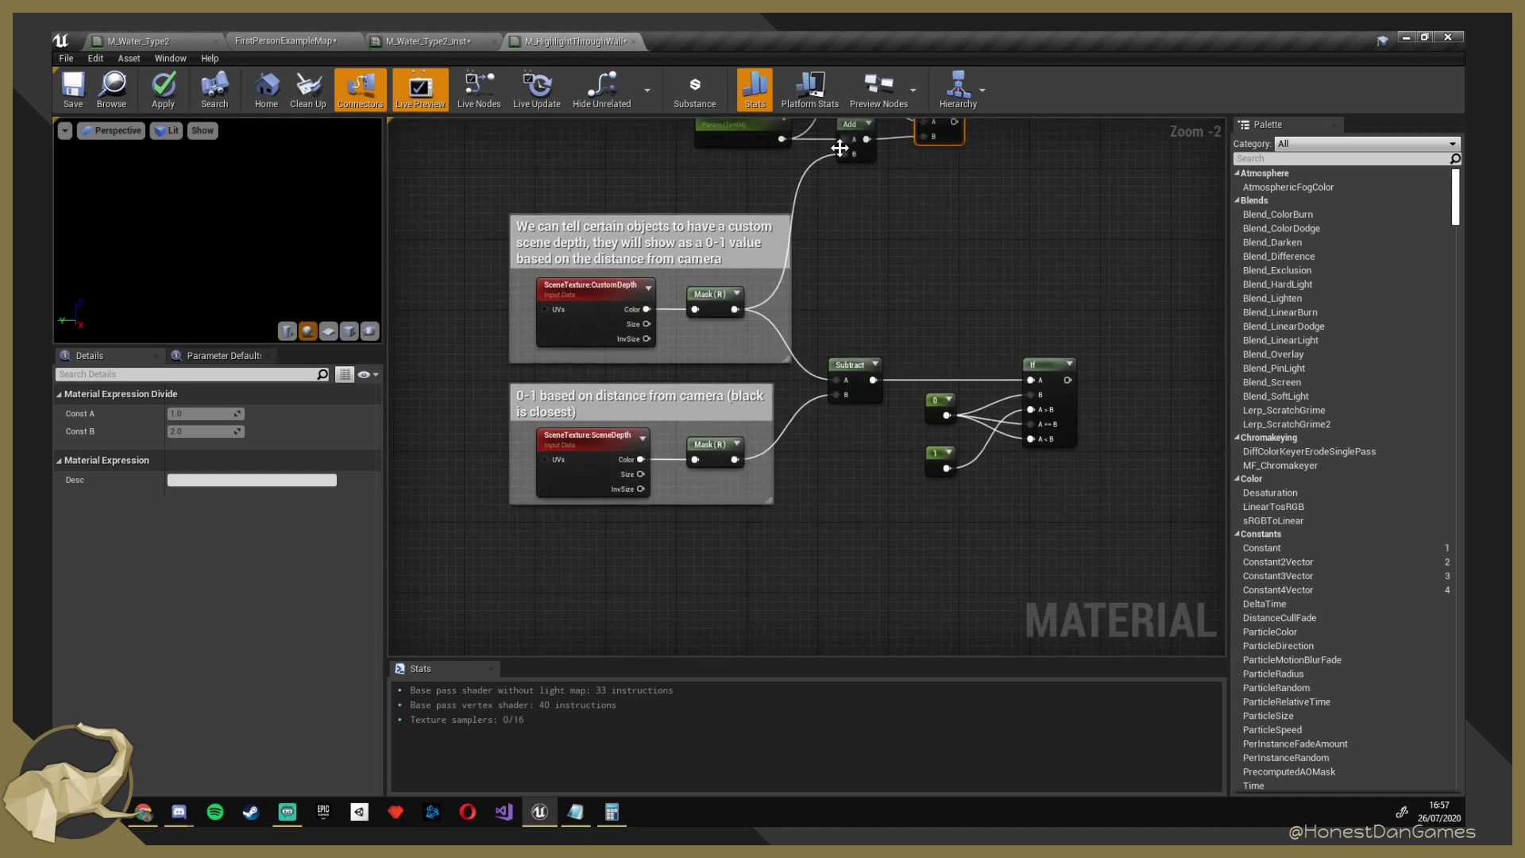
{"action": "left_click", "coordinate": [648, 288]}
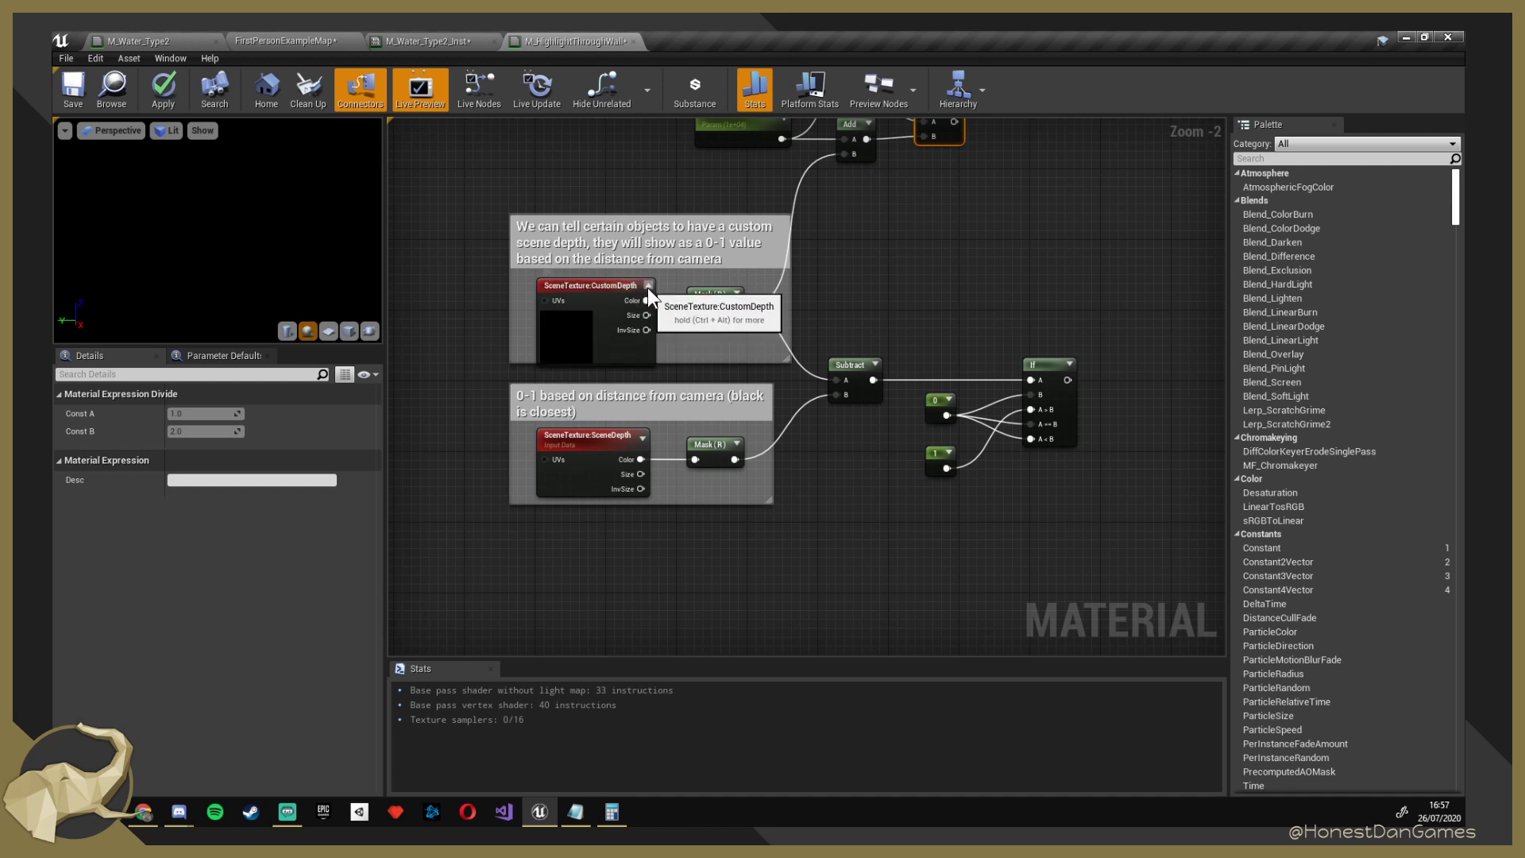
{"action": "left_click", "coordinate": [648, 286]}
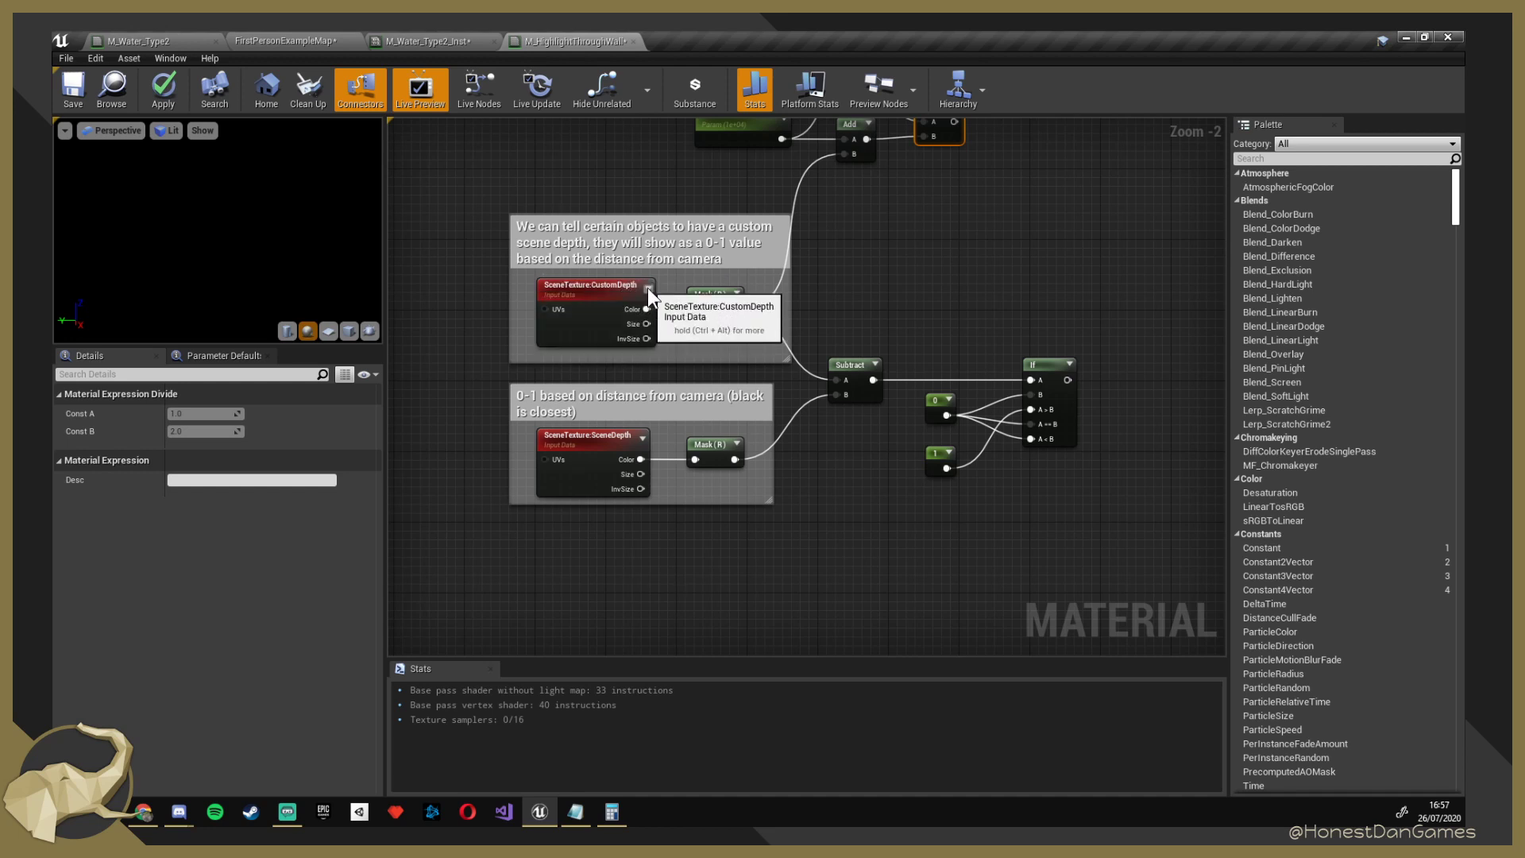
{"action": "left_click", "coordinate": [592, 318]}
{"action": "right_click_drag", "start_coordinate": [702, 300], "coordinate": [601, 443]}
{"action": "left_click", "coordinate": [609, 386]}
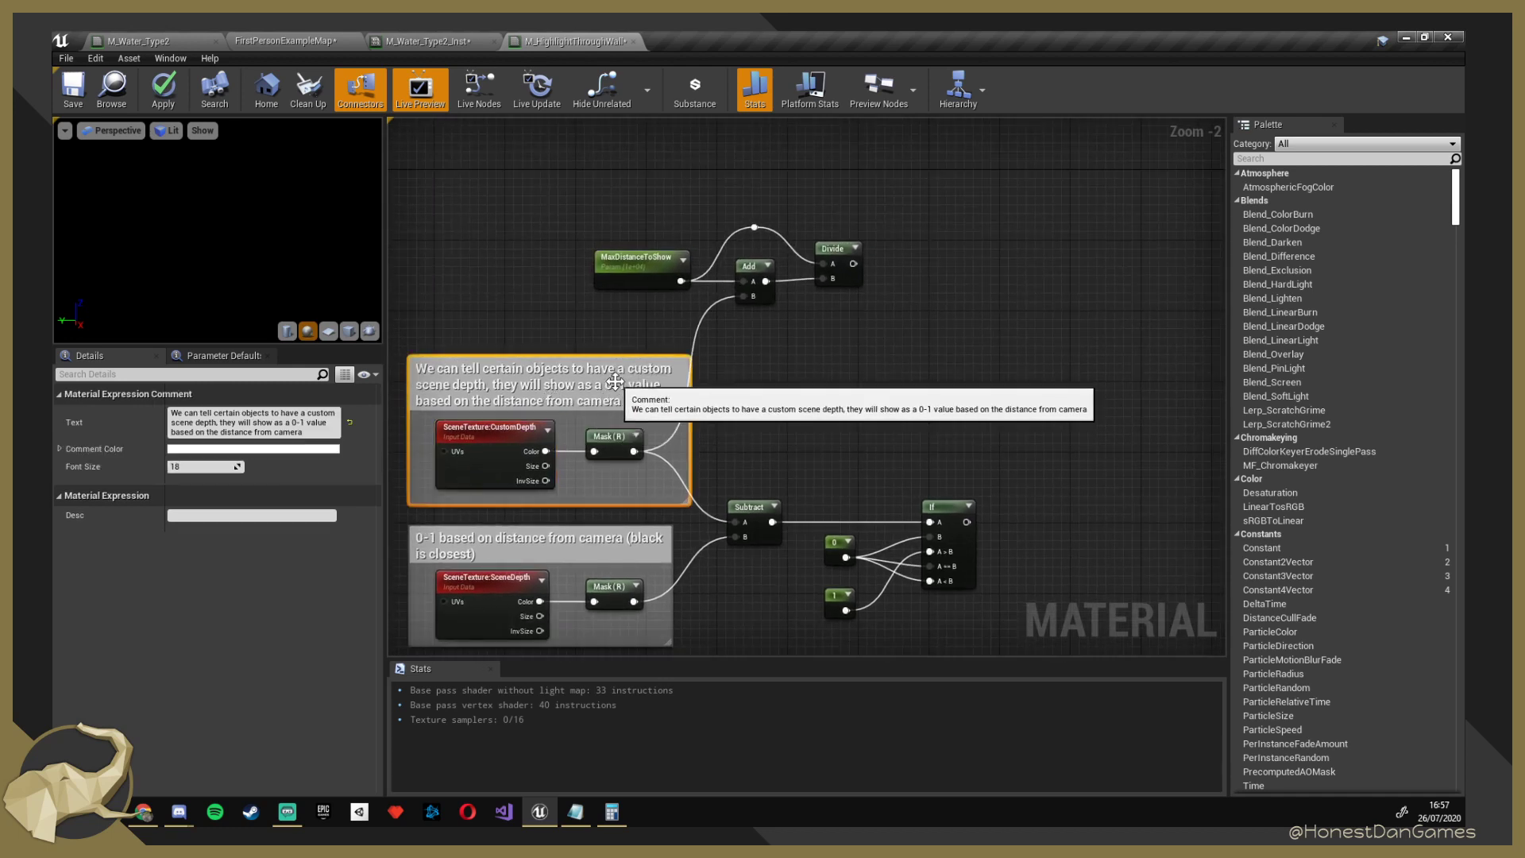
{"action": "double_click", "coordinate": [609, 385]}
{"action": "left_click", "coordinate": [609, 385]}
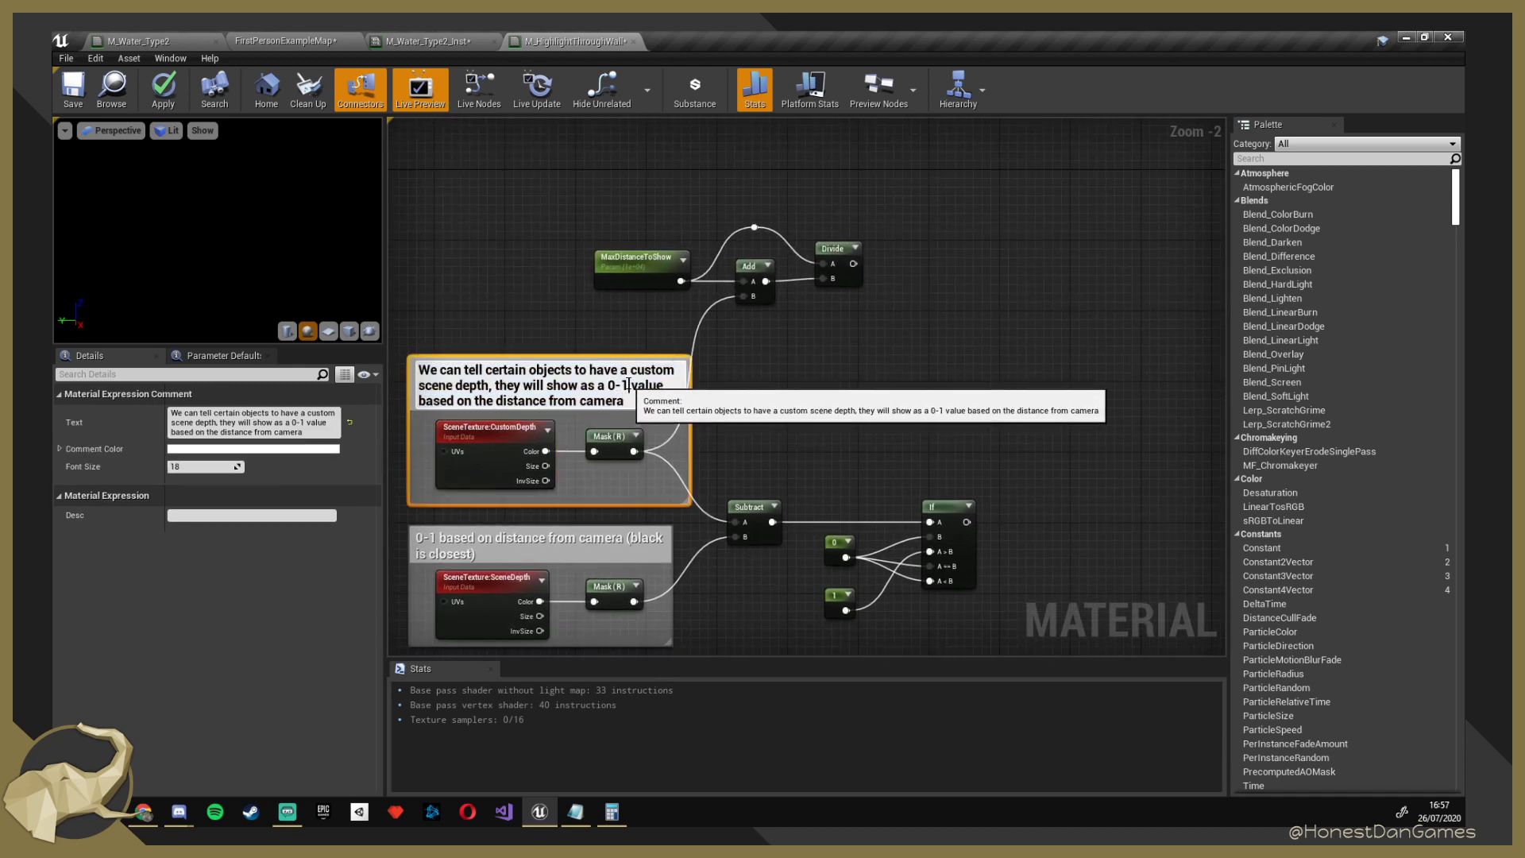
{"action": "left_click", "coordinate": [588, 337]}
Add a comment reading "It might actually output distance..." and place it just above the CustomDepth comment, offset to its left.
{"action": "right_click_drag", "start_coordinate": [588, 338], "coordinate": [773, 302]}
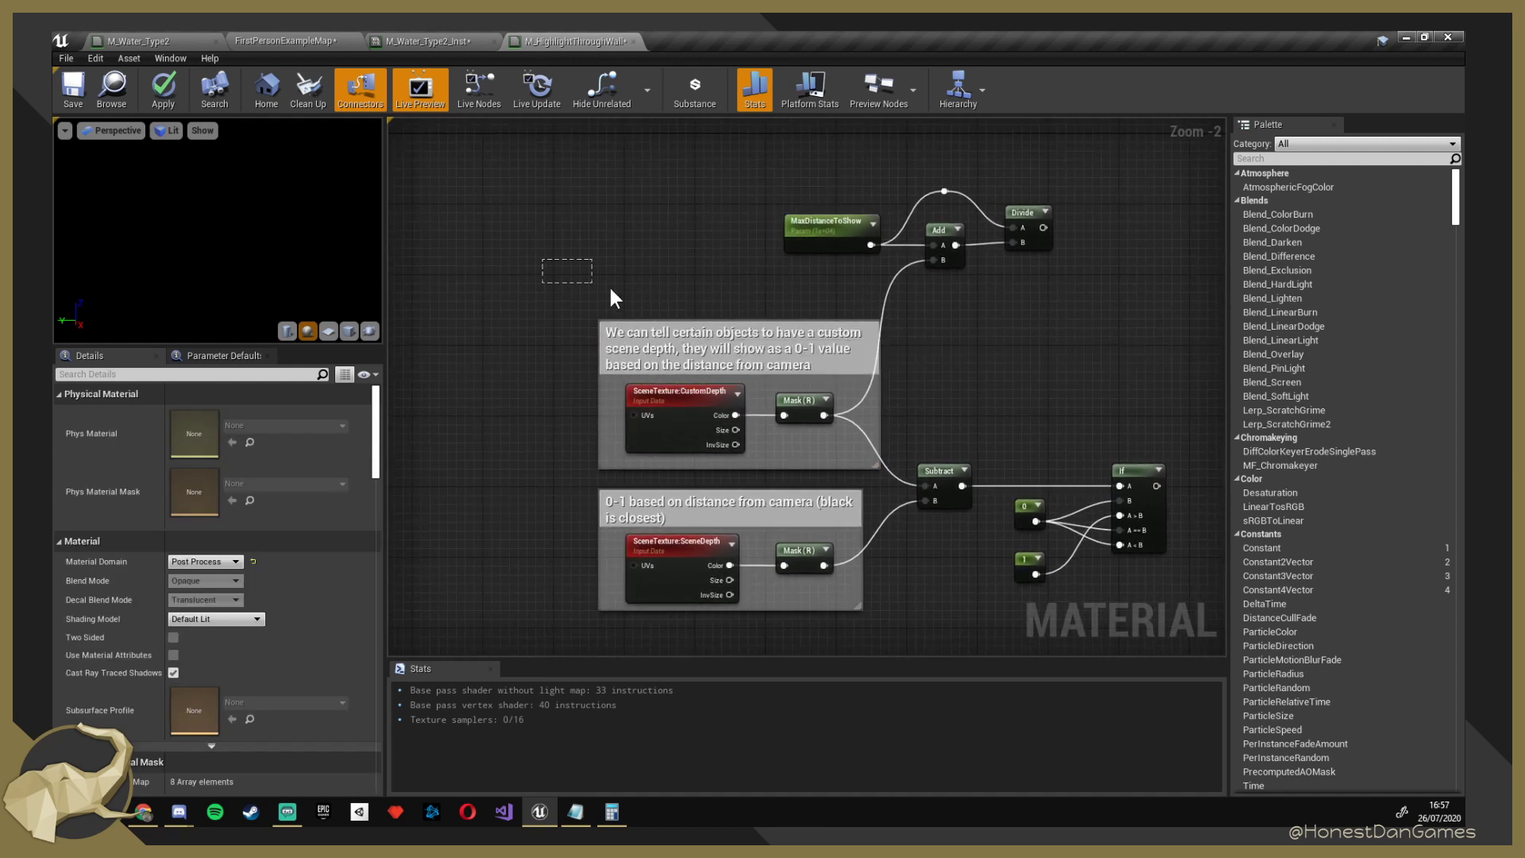
{"action": "type", "text": "c"}
{"action": "type", "text": "It"}
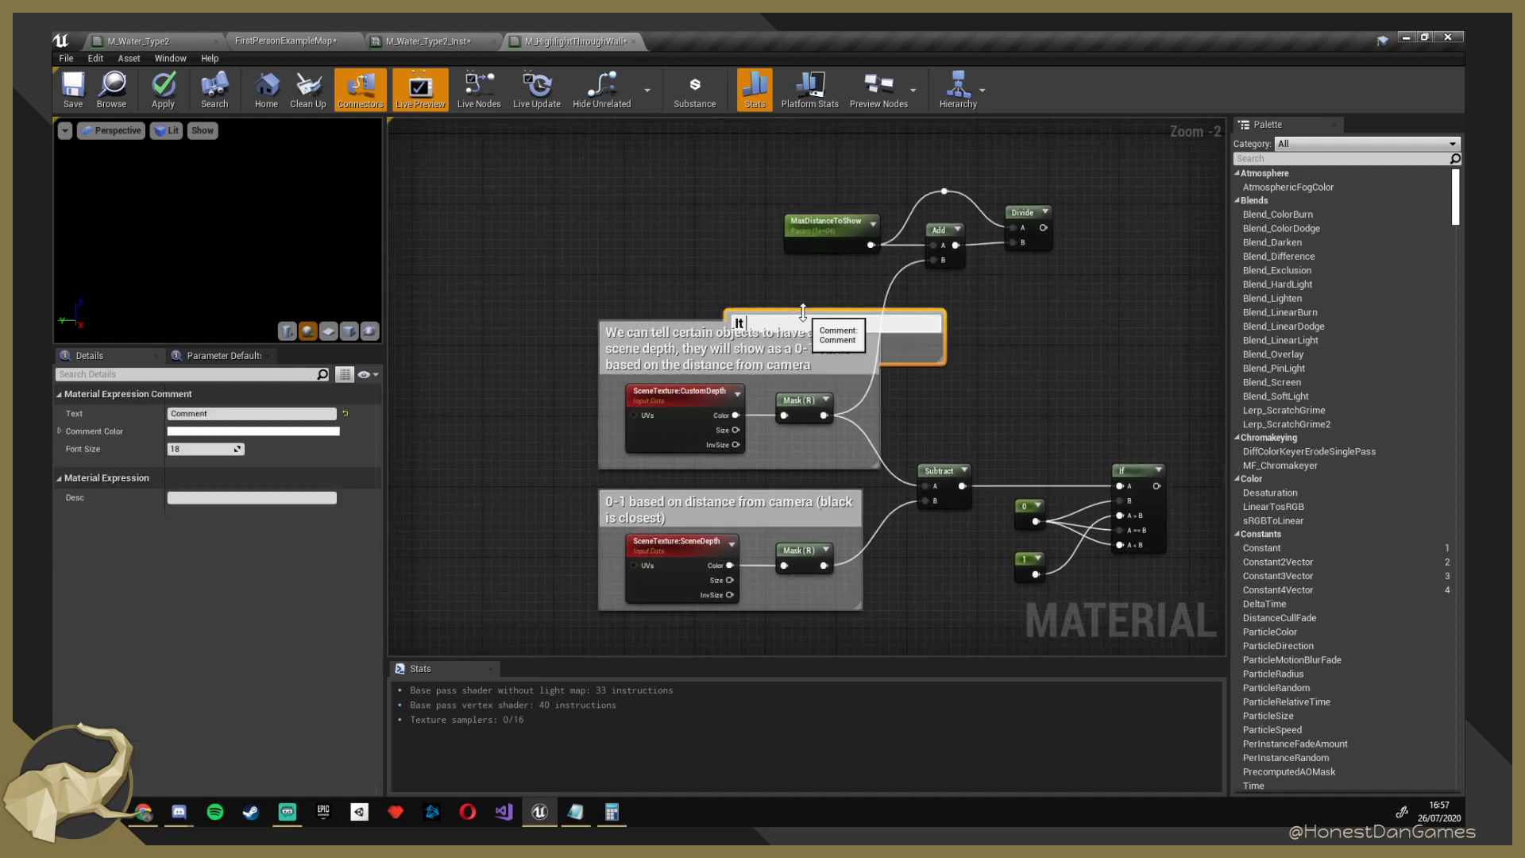
{"action": "type", "text": " might actually output distance..."}
{"action": "key", "text": "Return"}
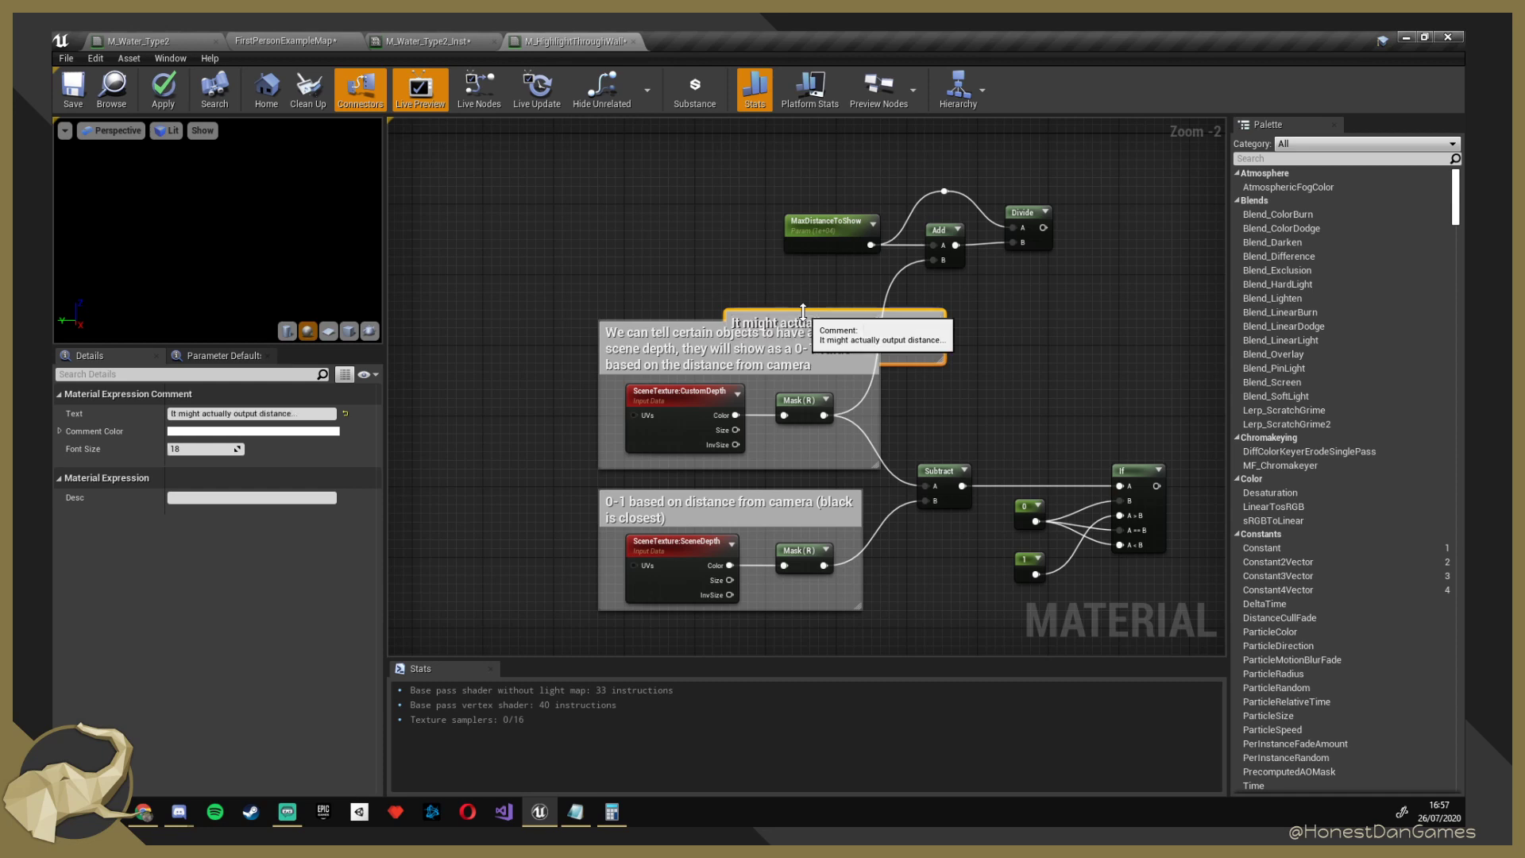
{"action": "left_click_drag", "start_coordinate": [786, 315], "coordinate": [537, 264]}
{"action": "left_click", "coordinate": [582, 250]}
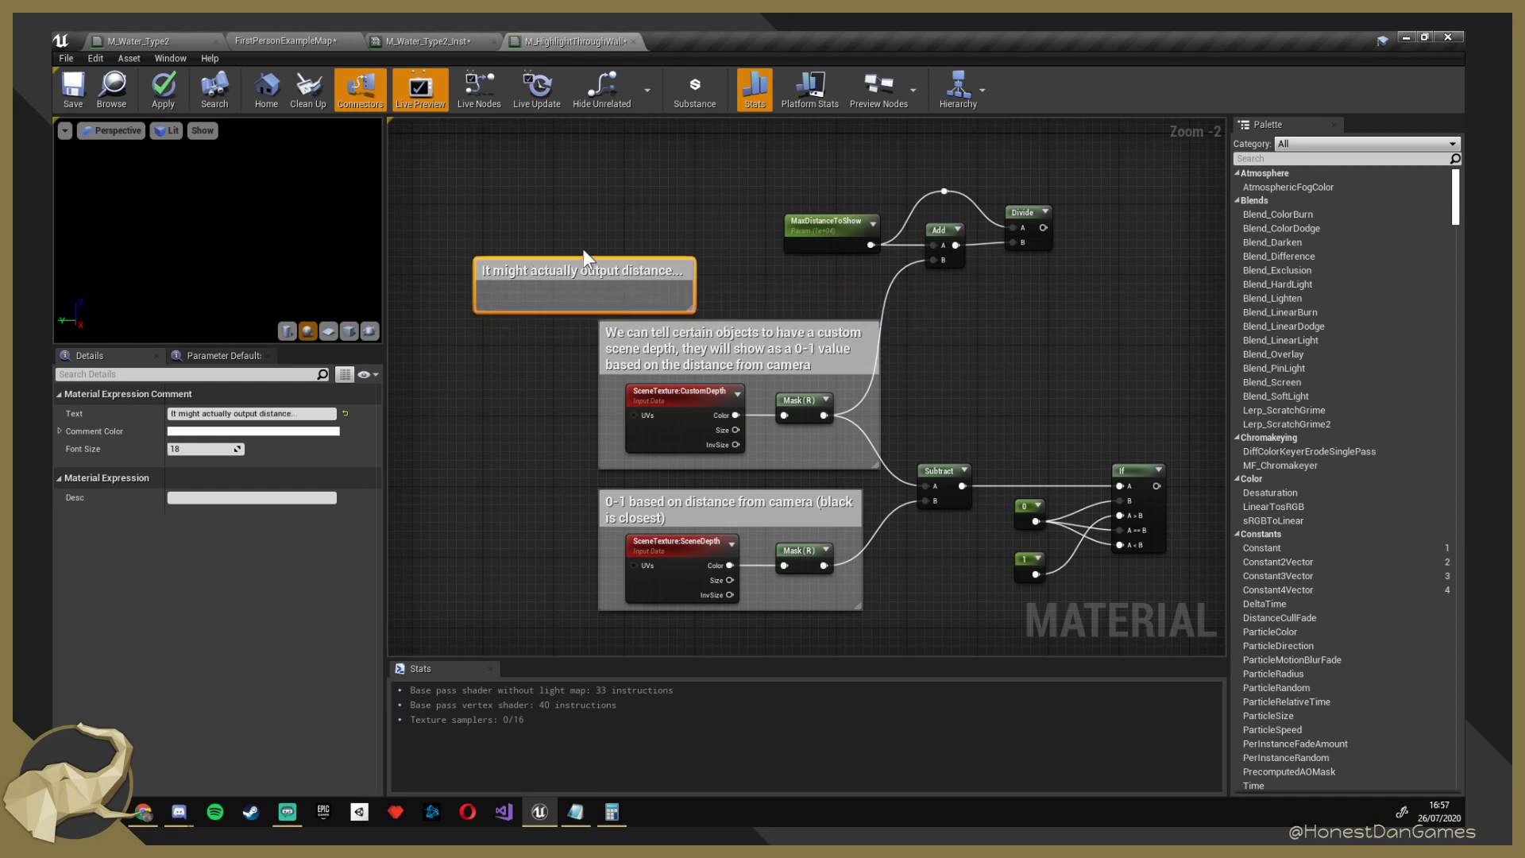
{"action": "right_click_drag", "start_coordinate": [872, 329], "coordinate": [775, 352]}
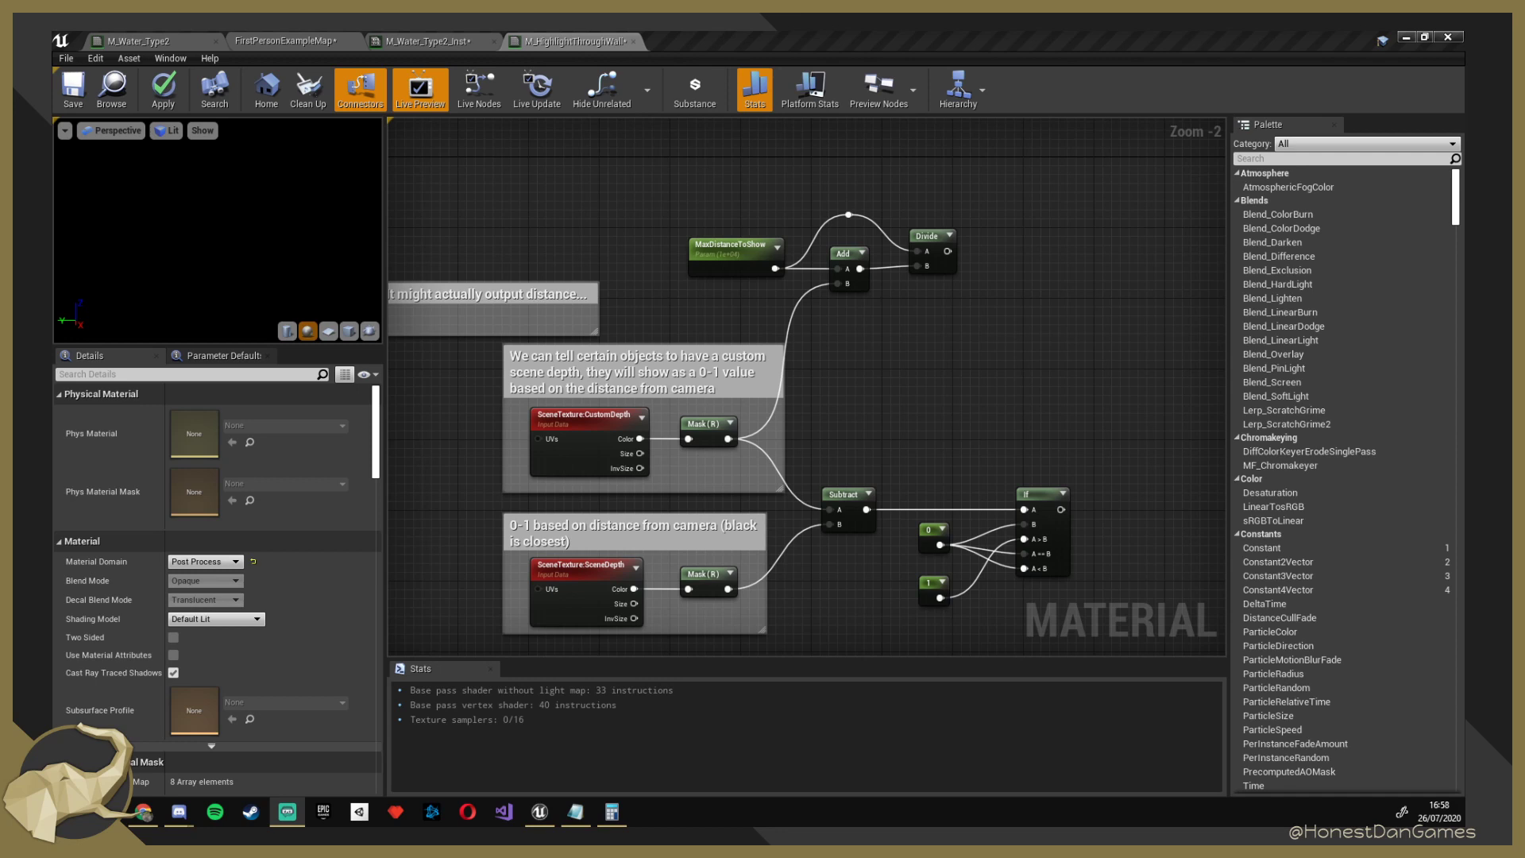
{"action": "left_click_drag", "start_coordinate": [662, 189], "coordinate": [994, 294]}
{"action": "left_click", "coordinate": [883, 313]}
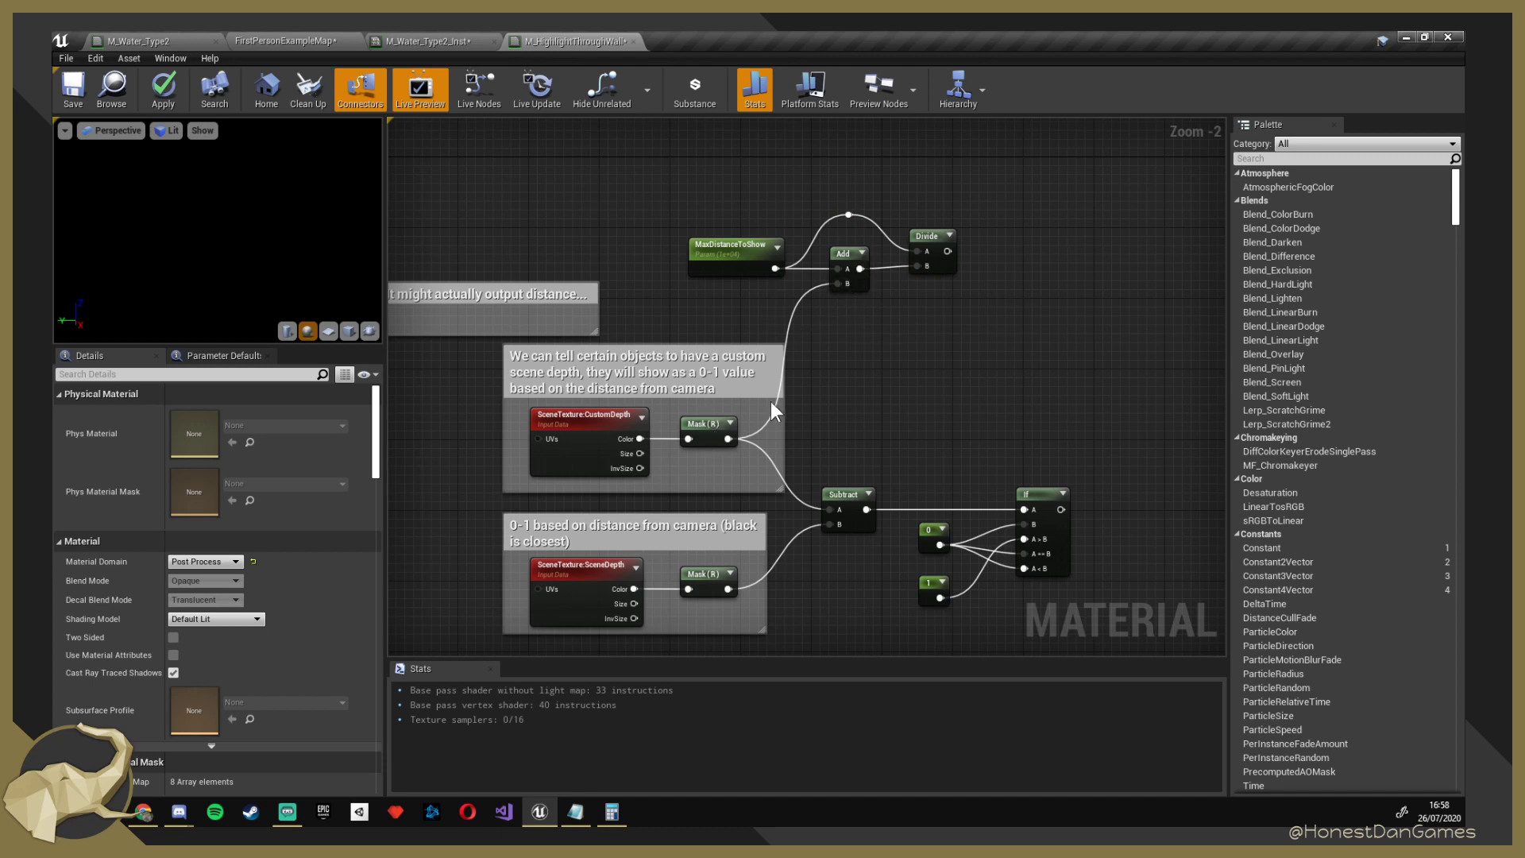
{"action": "right_click_drag", "start_coordinate": [925, 343], "coordinate": [878, 362]}
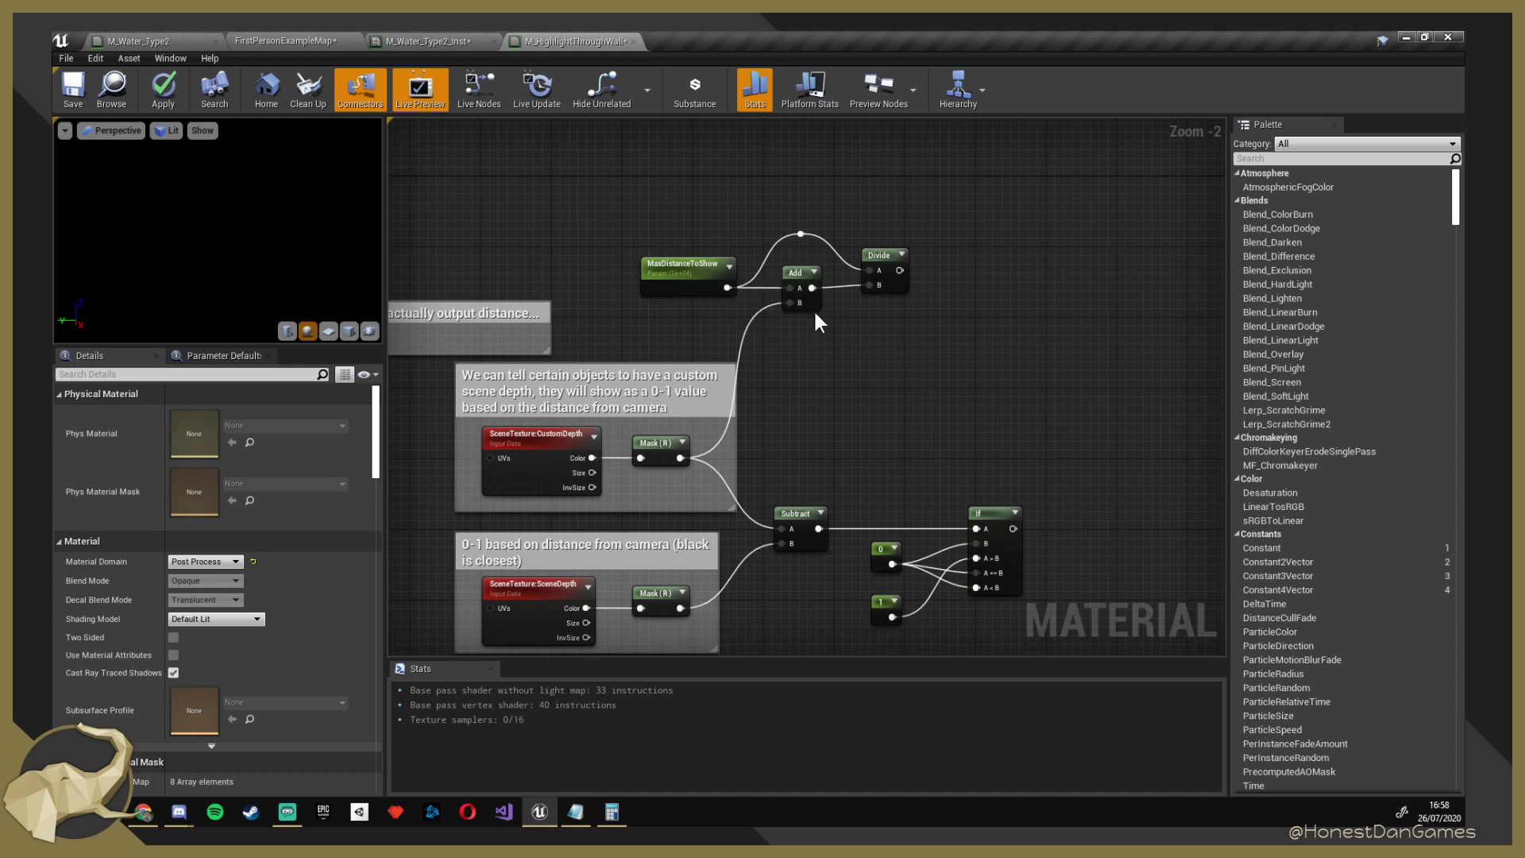
{"action": "right_click_drag", "start_coordinate": [850, 321], "coordinate": [723, 350]}
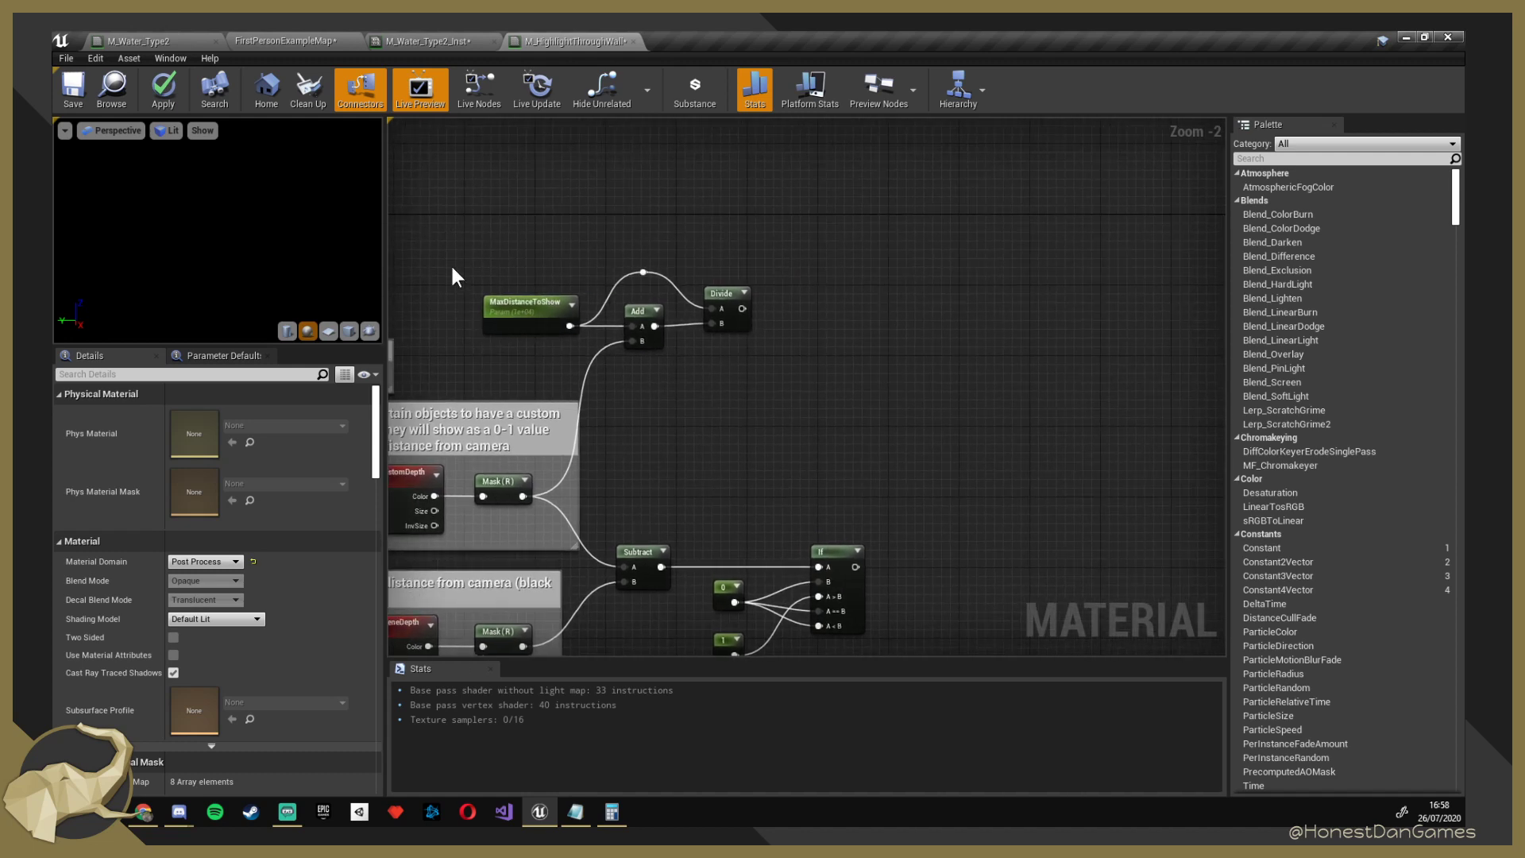
Enclose the MaxDistanceToShow, Add and Divide nodes in a comment reading "Change it to 0 if we are past our distance cap".
{"action": "left_click_drag", "start_coordinate": [450, 227], "coordinate": [818, 385]}
{"action": "type", "text": "c"}
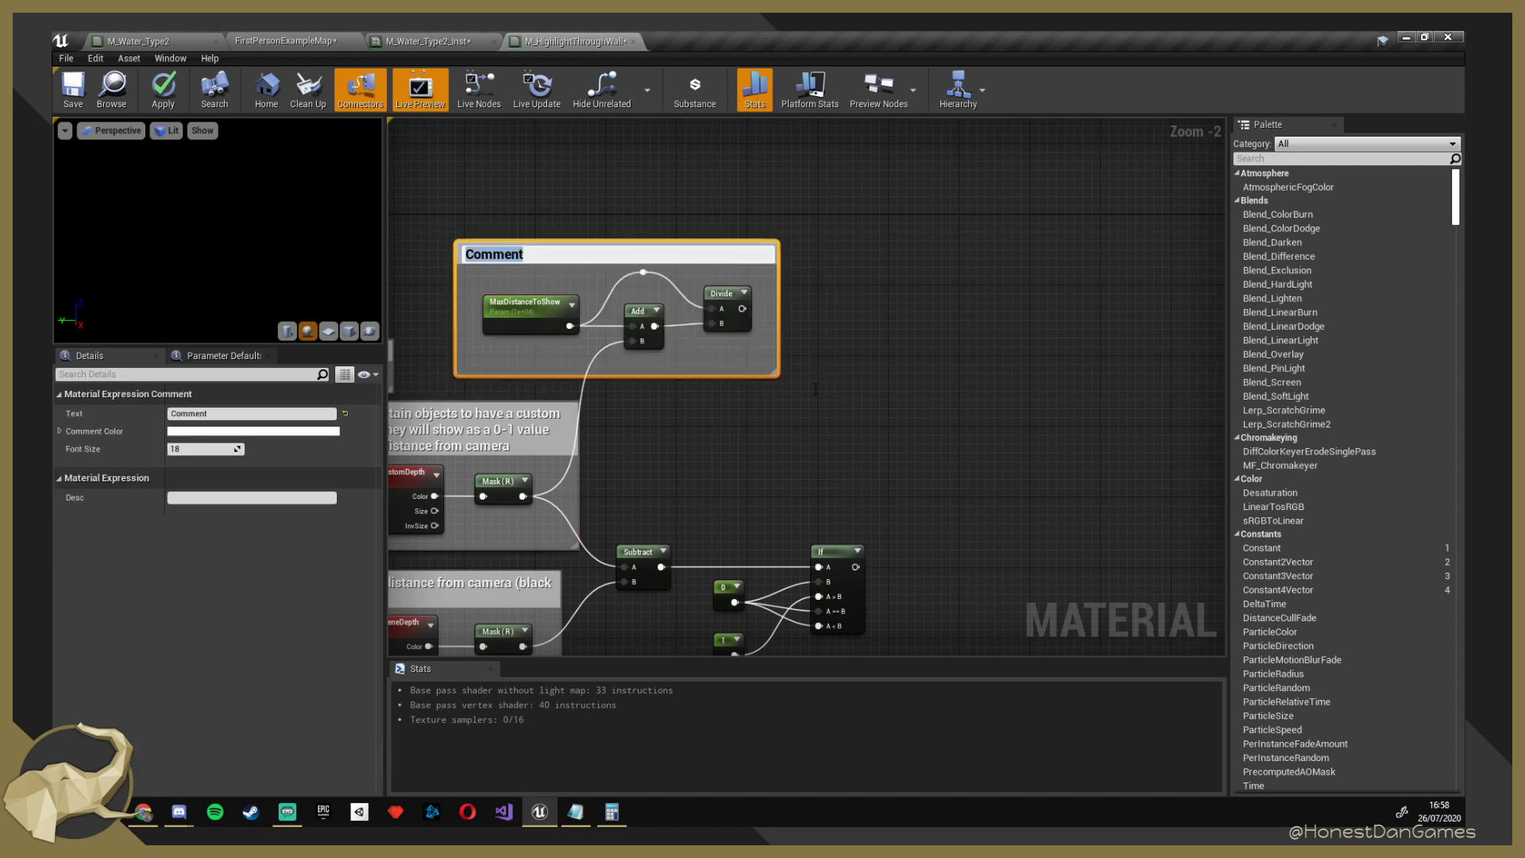
{"action": "type", "text": "Change it to 0 if"}
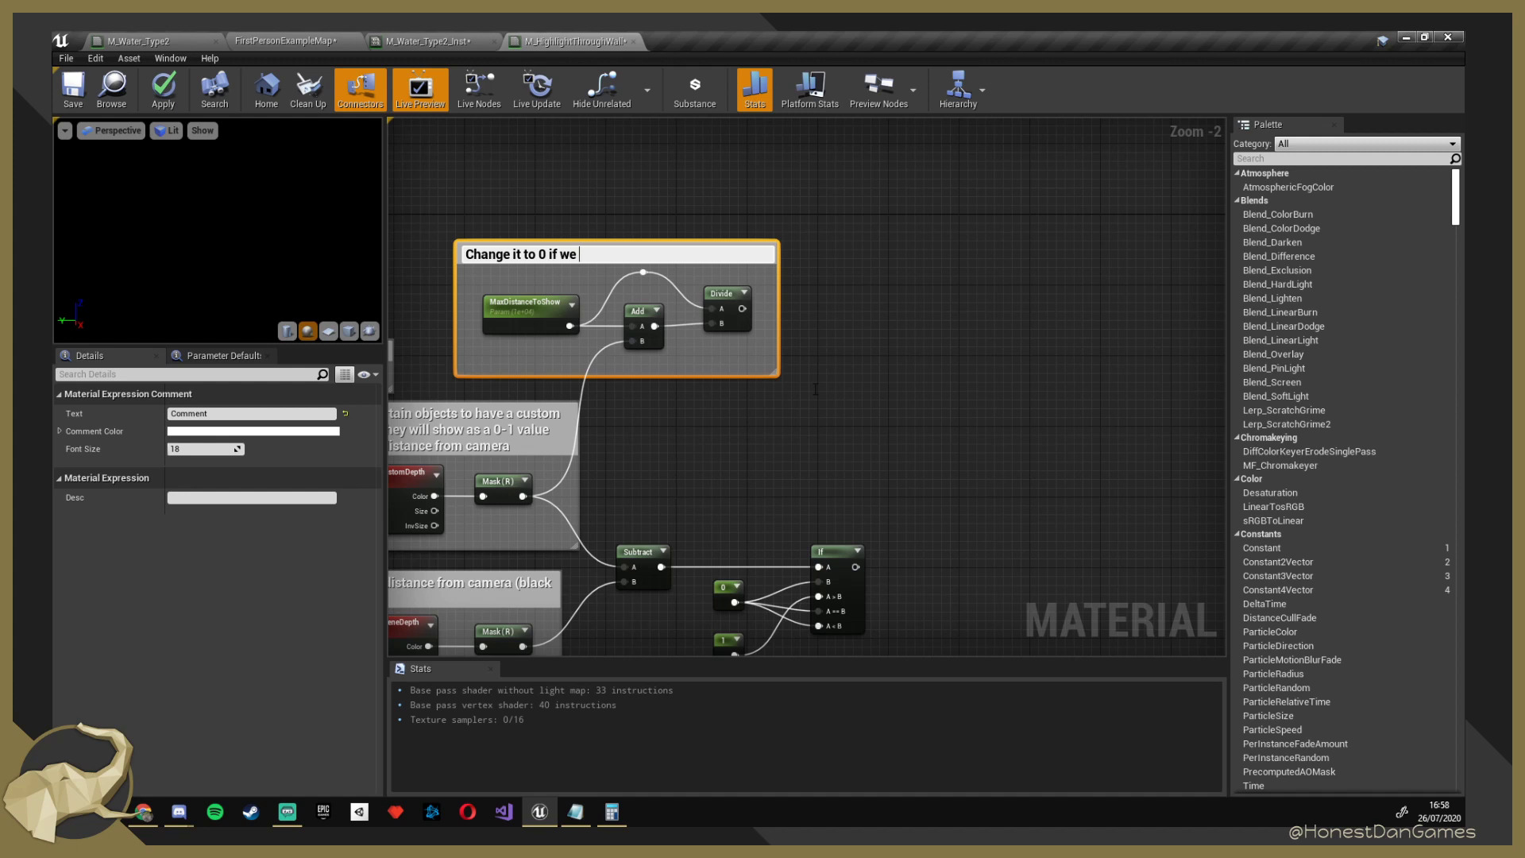
{"action": "type", "text": "we are past our distance cap"}
{"action": "key", "text": "Return"}
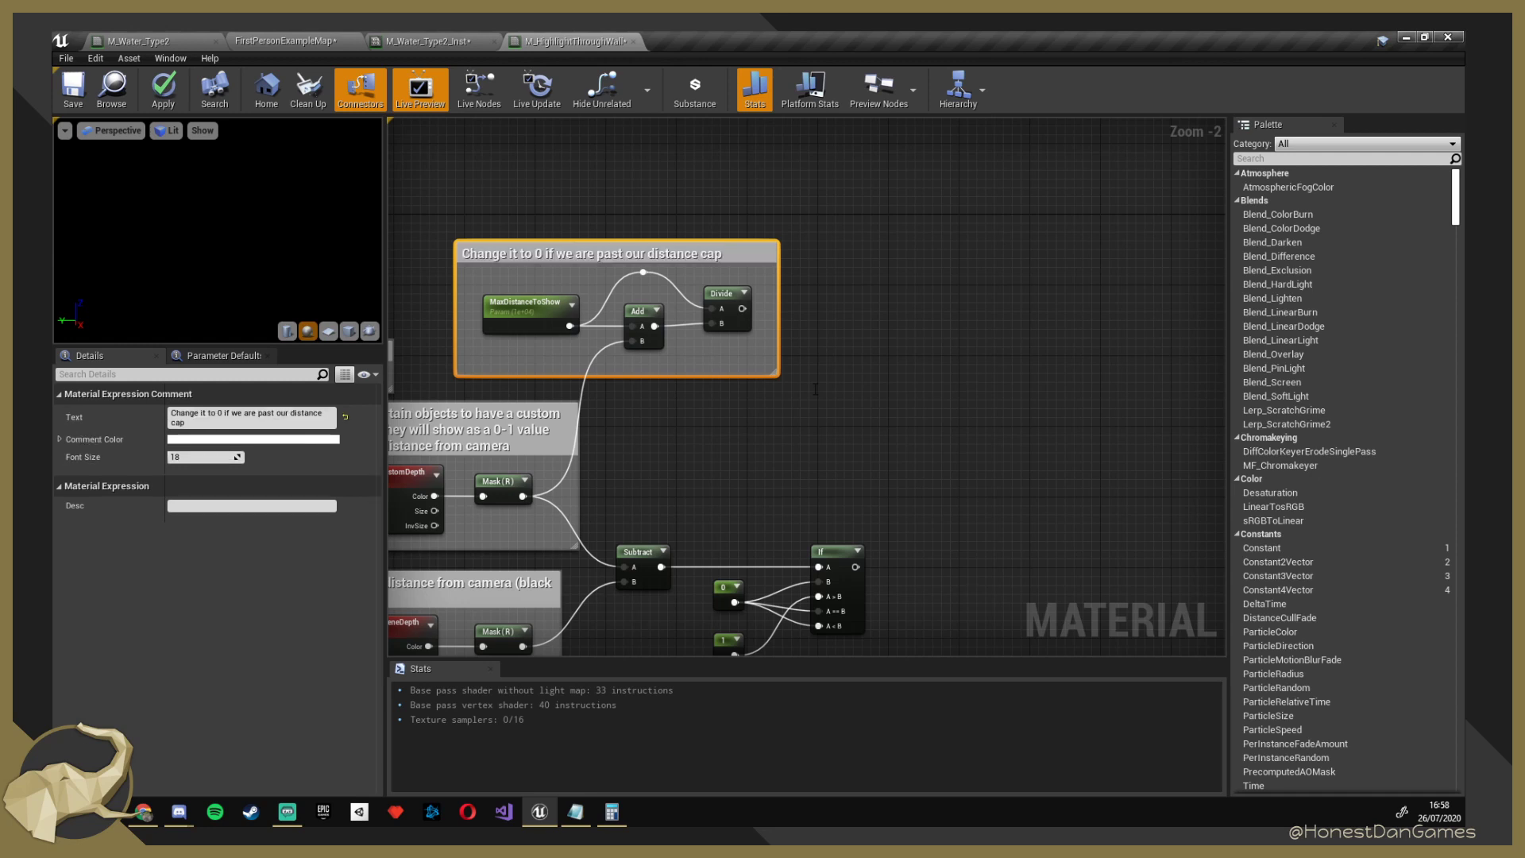
Multiply the Divide result by the If node's output and place the Multiply node level with the Divide node.
{"action": "right_click_drag", "start_coordinate": [826, 383], "coordinate": [730, 311]}
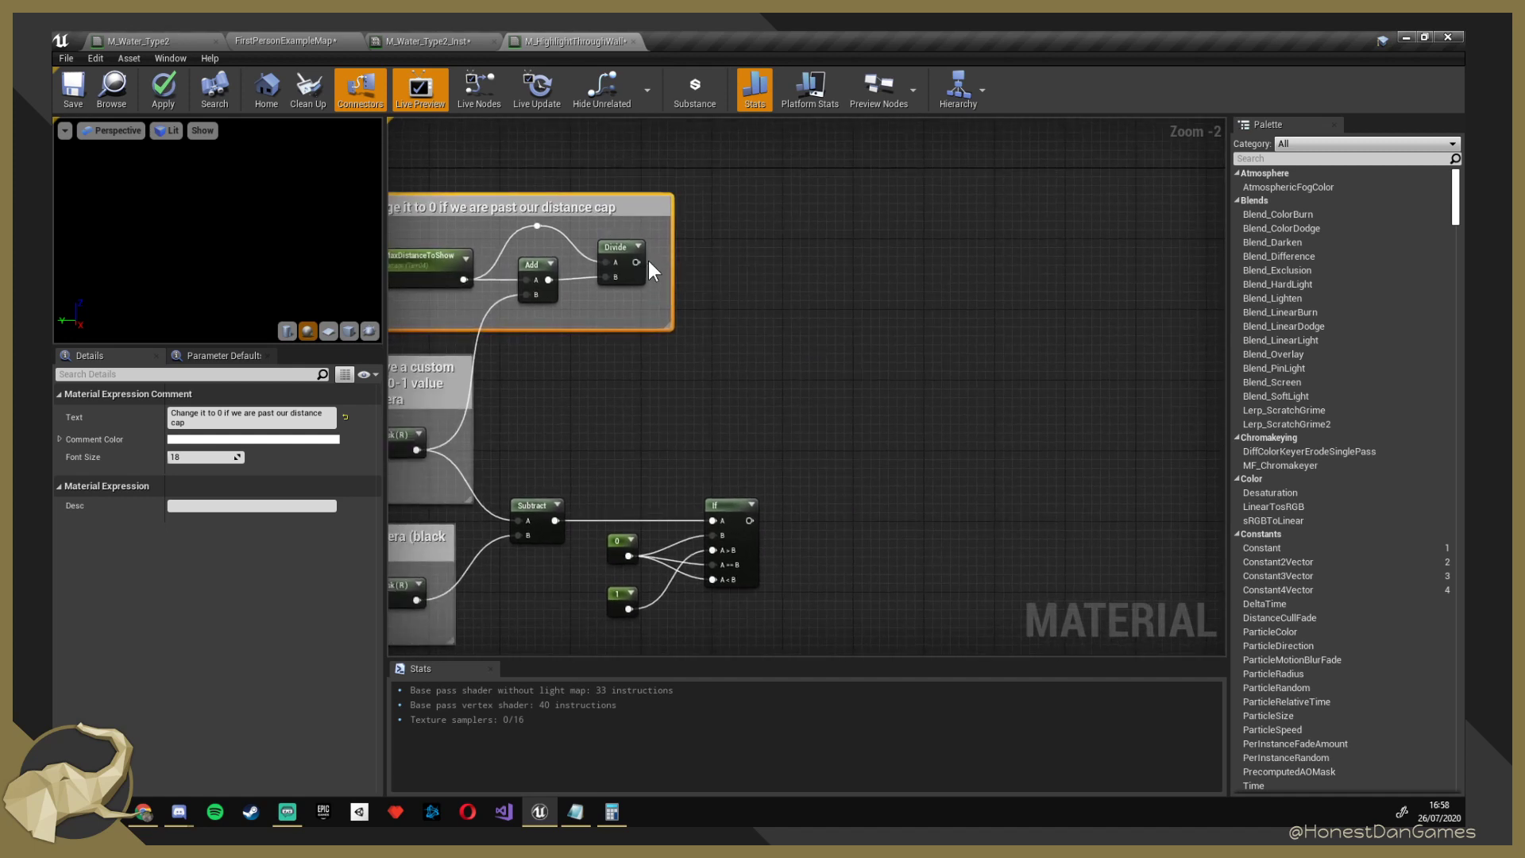
{"action": "left_click_drag", "start_coordinate": [640, 267], "coordinate": [793, 339]}
{"action": "type", "text": "multiply"}
{"action": "key", "text": "Return"}
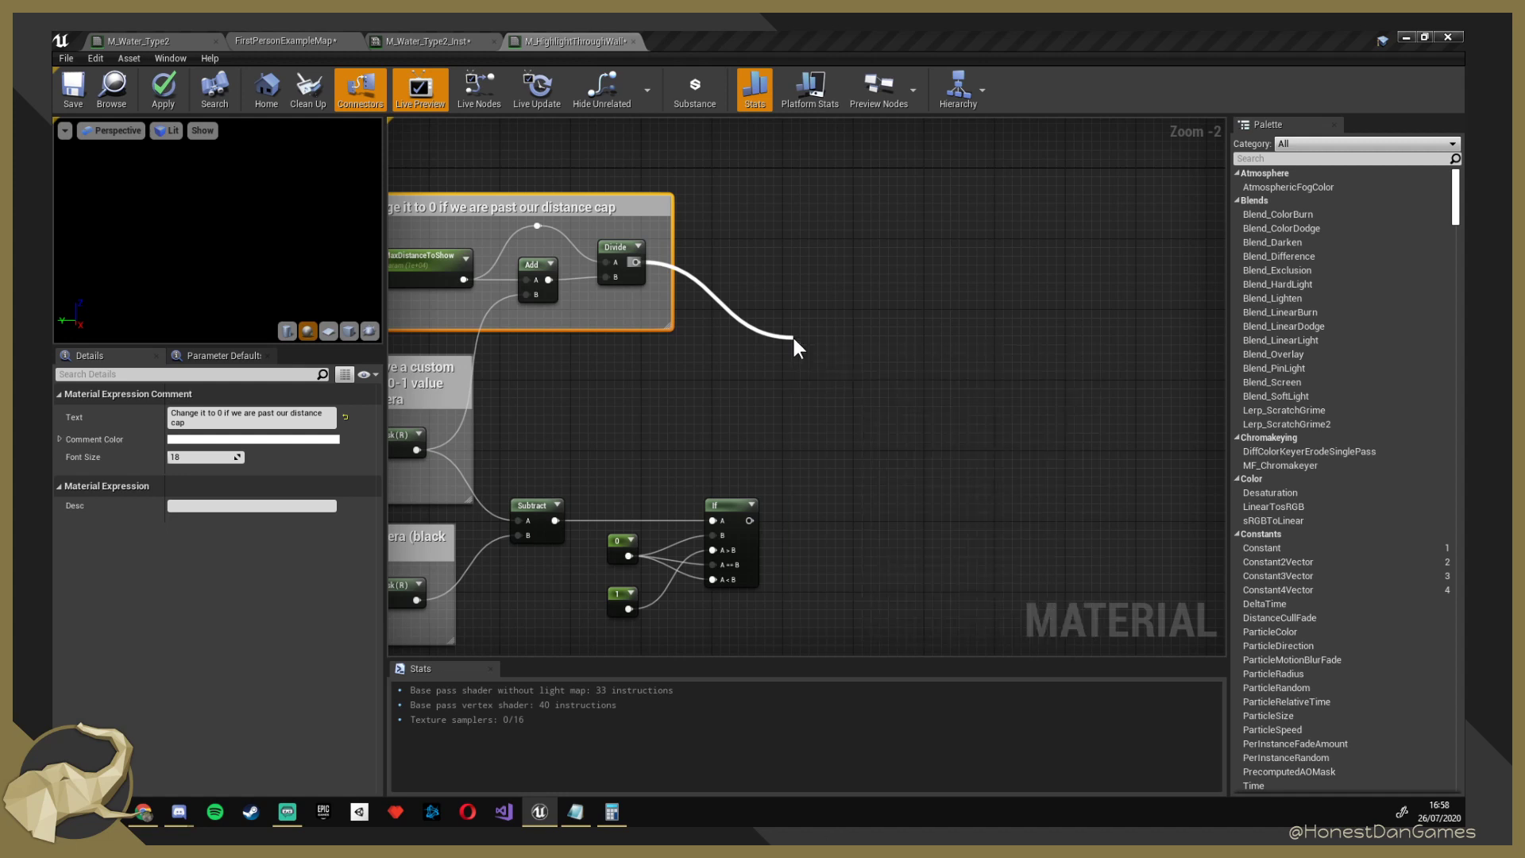
{"action": "left_click_drag", "start_coordinate": [748, 521], "coordinate": [810, 363]}
{"action": "right_click_drag", "start_coordinate": [876, 271], "coordinate": [854, 374]}
{"action": "left_click_drag", "start_coordinate": [830, 467], "coordinate": [833, 372]}
Add a Constant3Vector above the distance cap comment and colour it bright green (0.163, 0.964, 0.142).
{"action": "right_click_drag", "start_coordinate": [805, 262], "coordinate": [793, 498]}
{"action": "right_click_drag", "start_coordinate": [798, 421], "coordinate": [759, 437]}
{"action": "right_click_drag", "start_coordinate": [679, 250], "coordinate": [710, 359]}
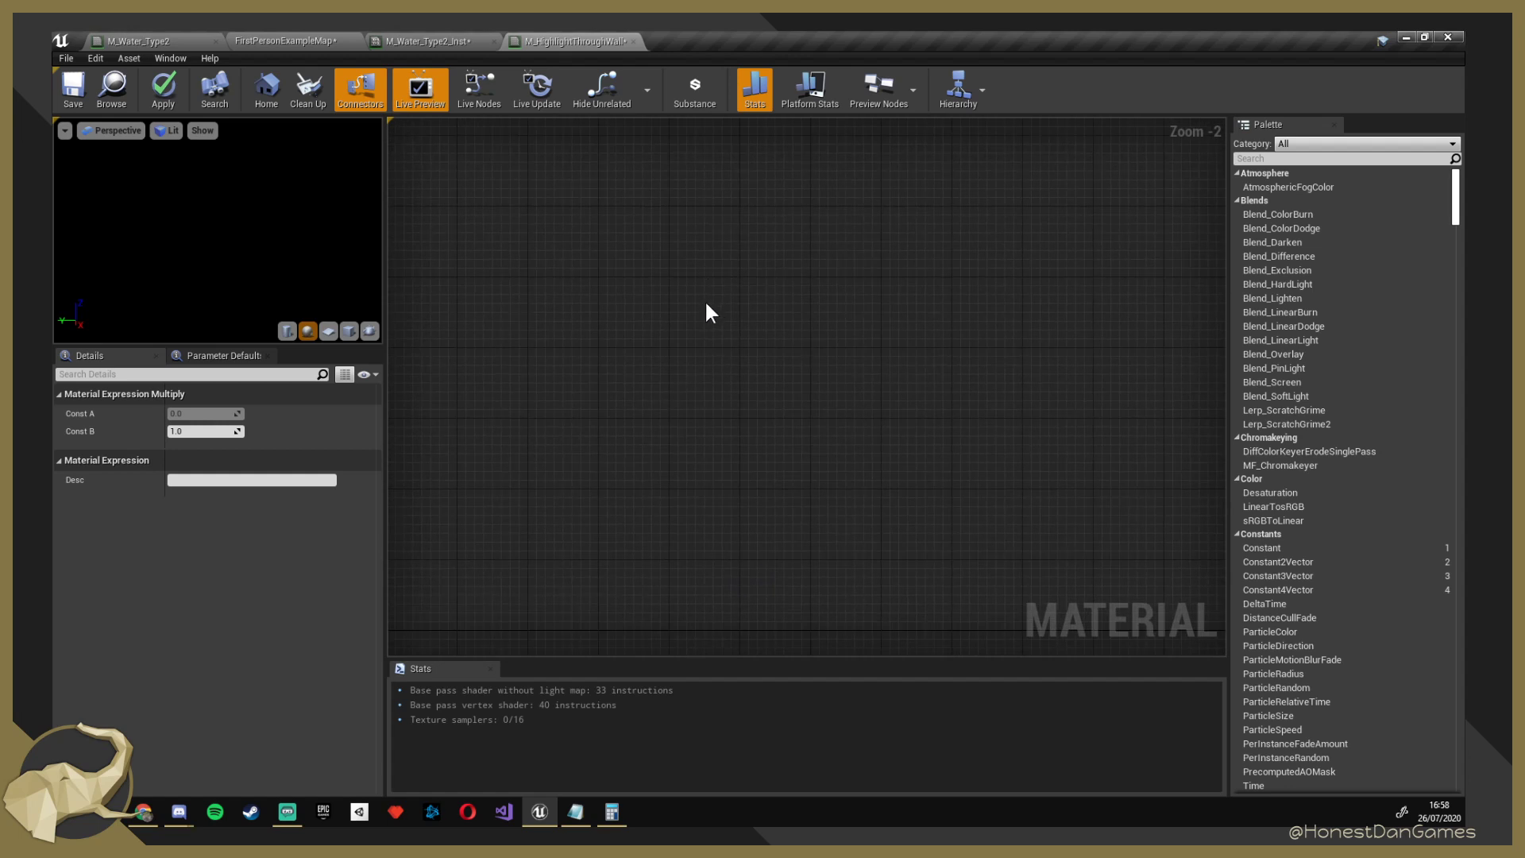
{"action": "left_click", "coordinate": [703, 302]}
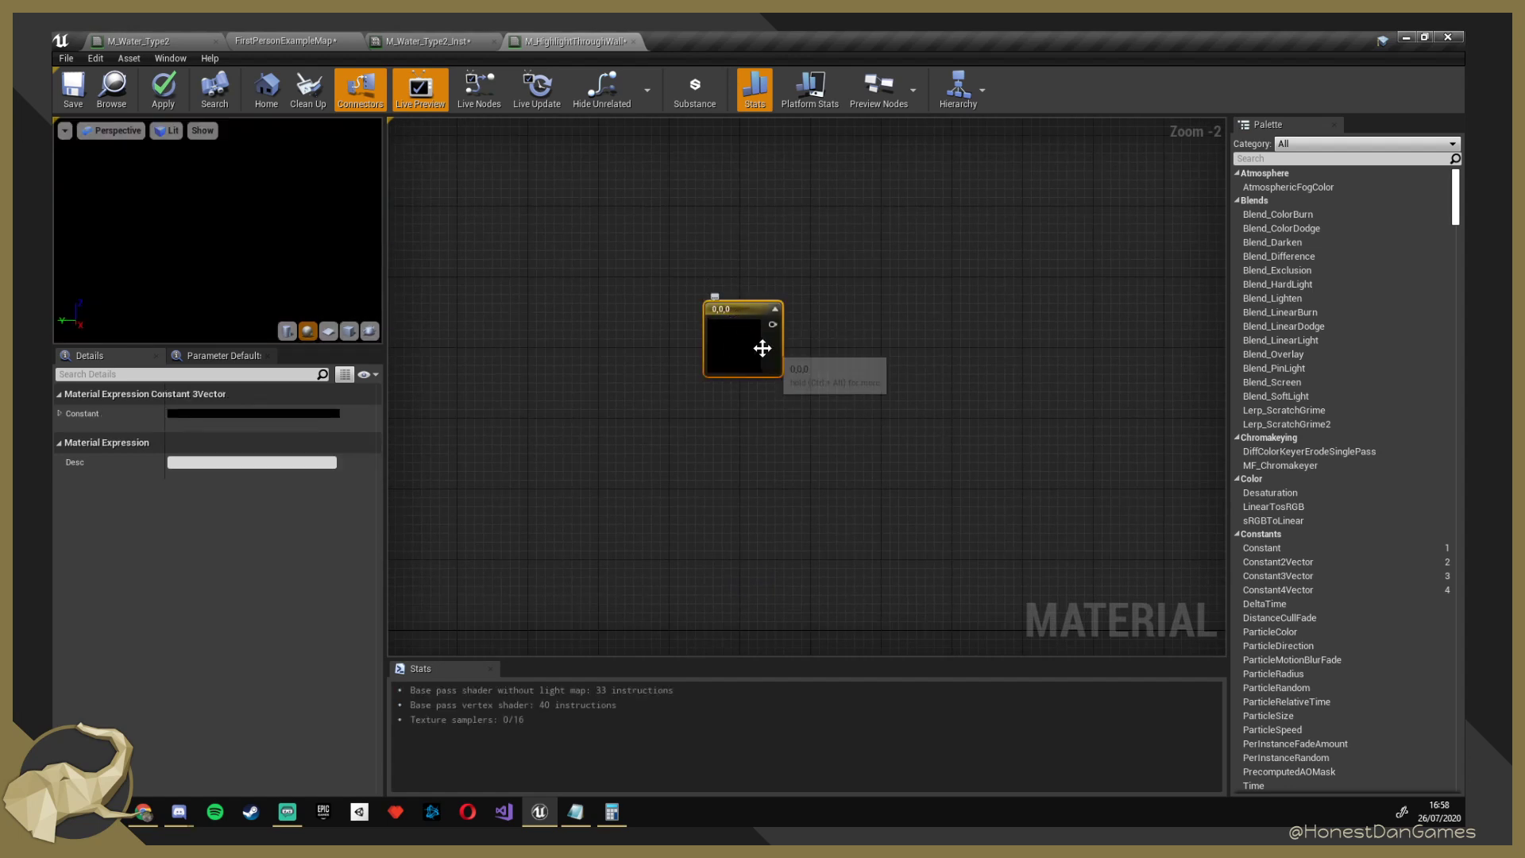
{"action": "double_click", "coordinate": [762, 348]}
{"action": "left_click_drag", "start_coordinate": [845, 473], "coordinate": [813, 520]}
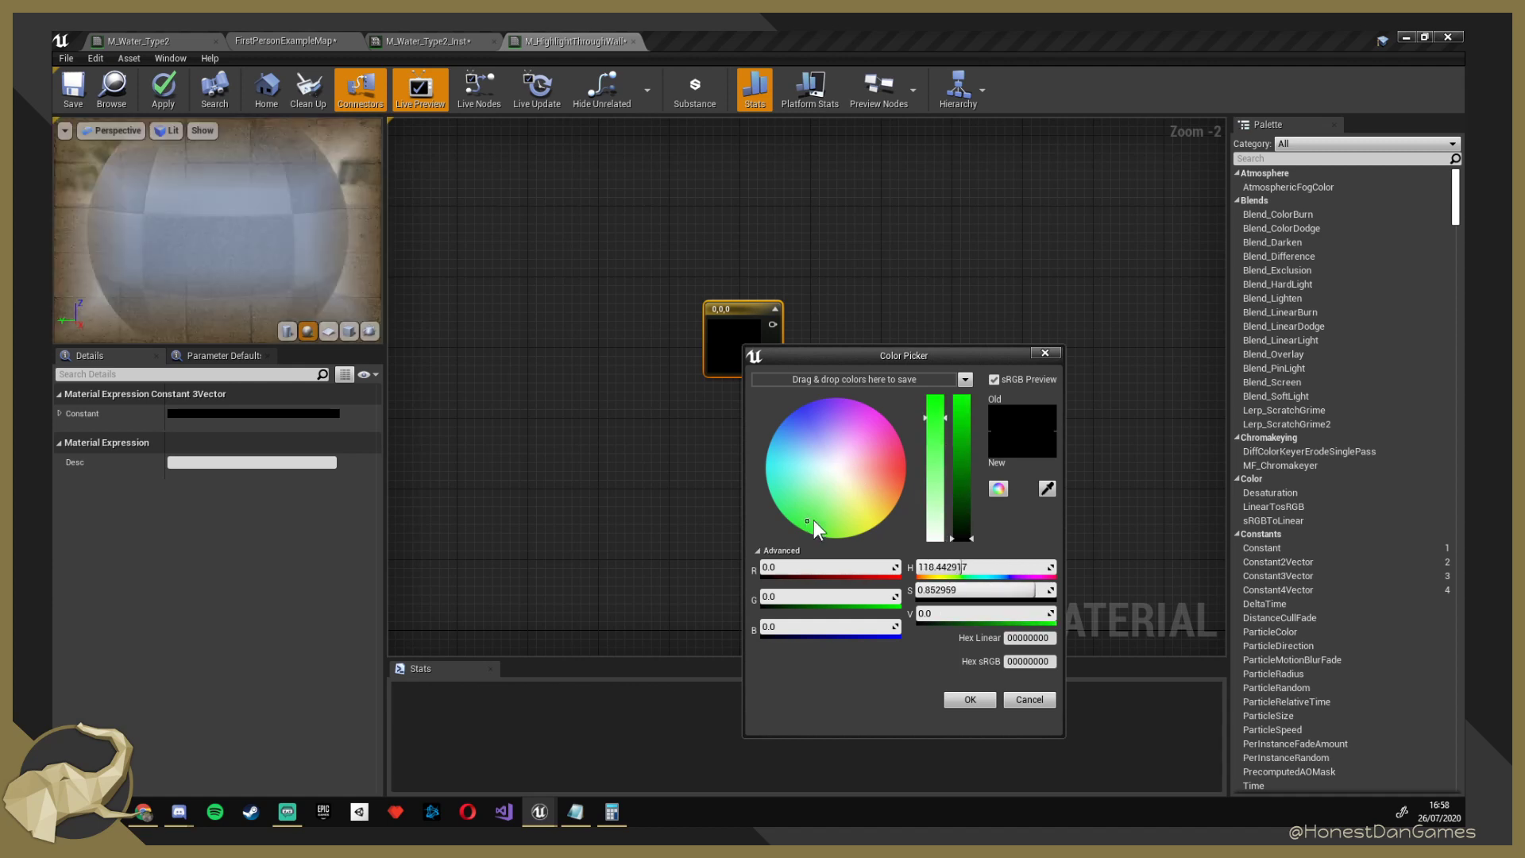
{"action": "left_click_drag", "start_coordinate": [960, 534], "coordinate": [961, 399]}
{"action": "left_click", "coordinate": [970, 699]}
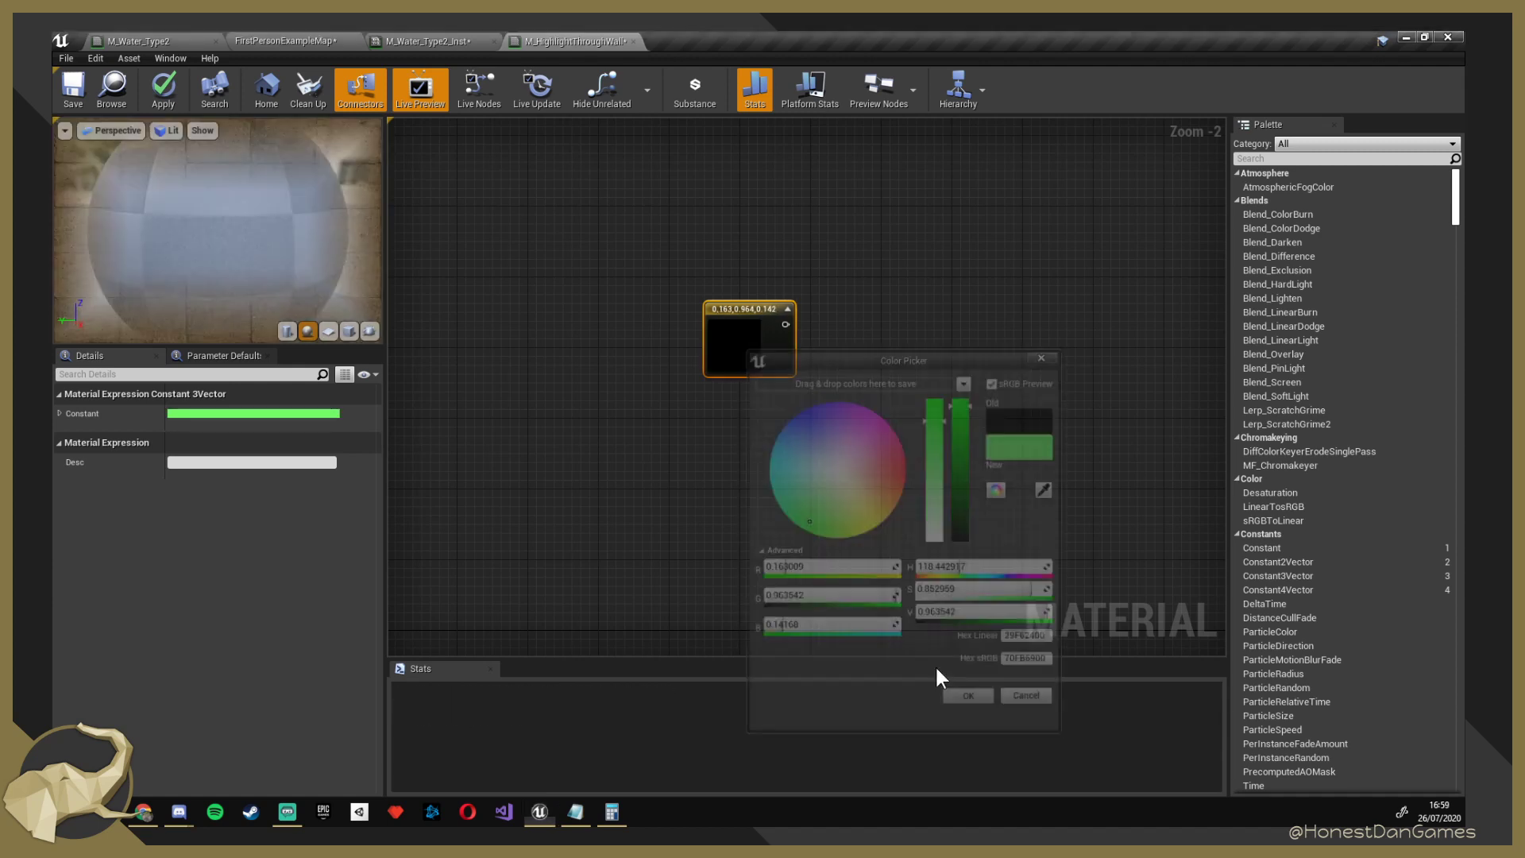
{"action": "right_click_drag", "start_coordinate": [722, 473], "coordinate": [708, 410]}
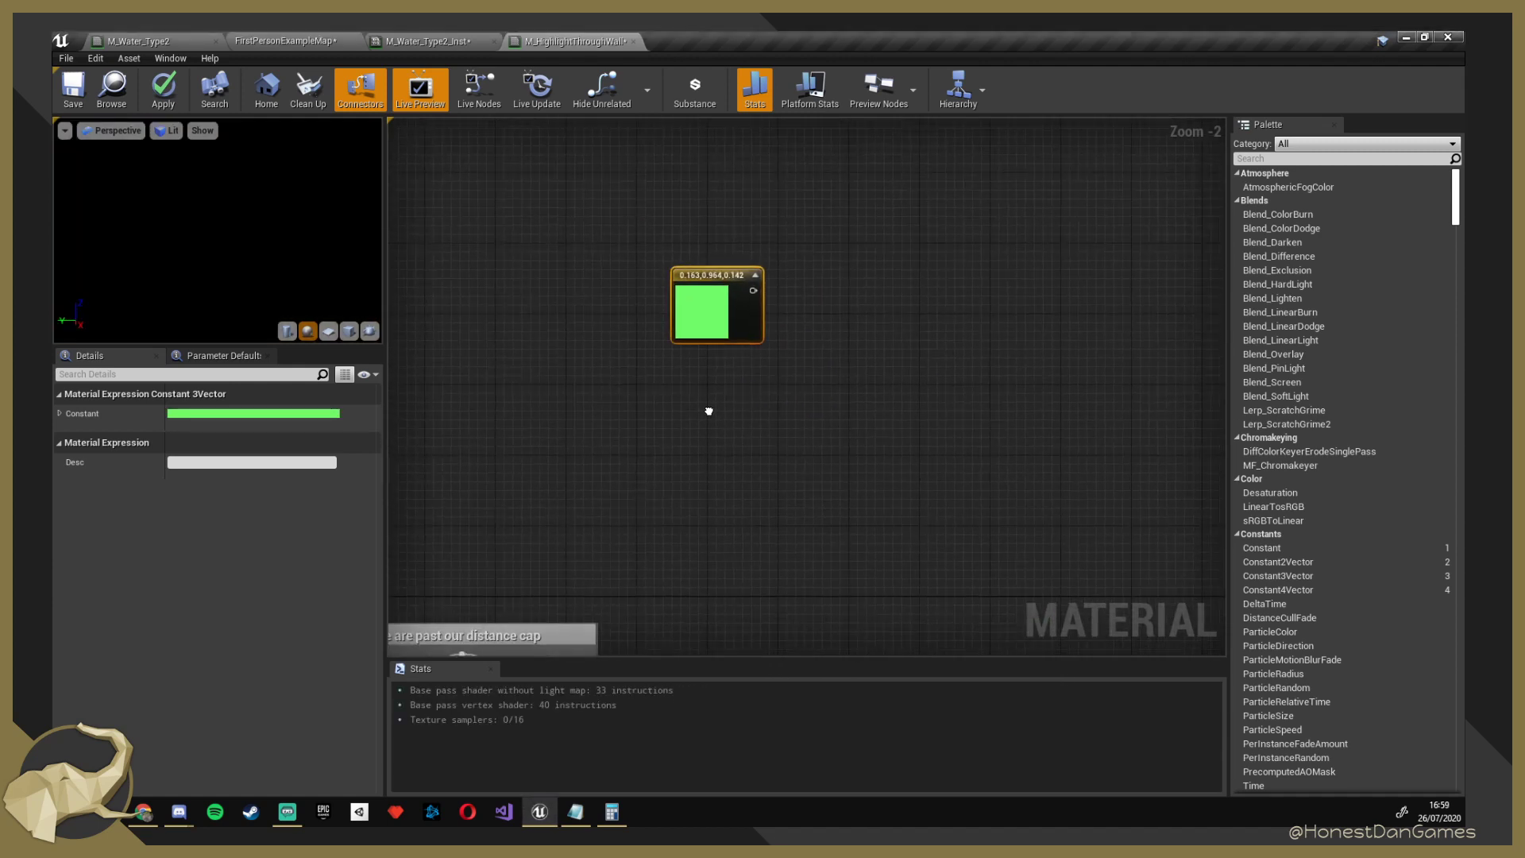
{"action": "left_click_drag", "start_coordinate": [717, 274], "coordinate": [750, 321]}
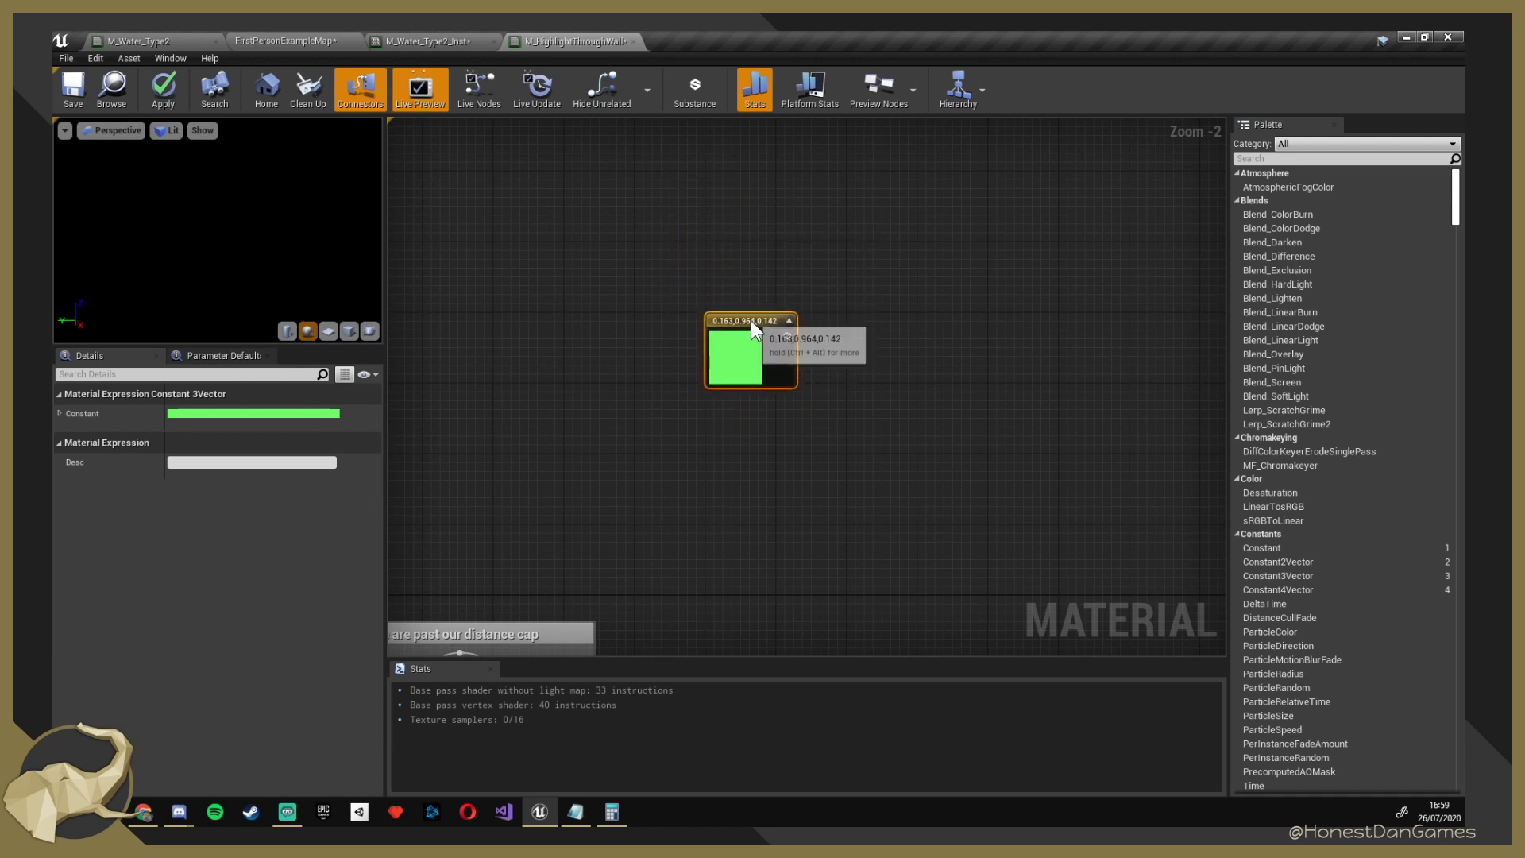
Add a SceneTexture node set to PostProcessInput0 and place it to the left of the green constant.
{"action": "mouse_move", "coordinate": [665, 367]}
{"action": "right_mouse_down"}
{"action": "mouse_move", "coordinate": [545, 534]}
{"action": "mouse_move", "coordinate": [579, 211]}
{"action": "mouse_move", "coordinate": [621, 204]}
{"action": "mouse_move", "coordinate": [548, 255]}
{"action": "mouse_move", "coordinate": [602, 327]}
{"action": "mouse_move", "coordinate": [387, 408]}
{"action": "mouse_move", "coordinate": [504, 249]}
{"action": "mouse_move", "coordinate": [675, 342]}
{"action": "right_mouse_up"}
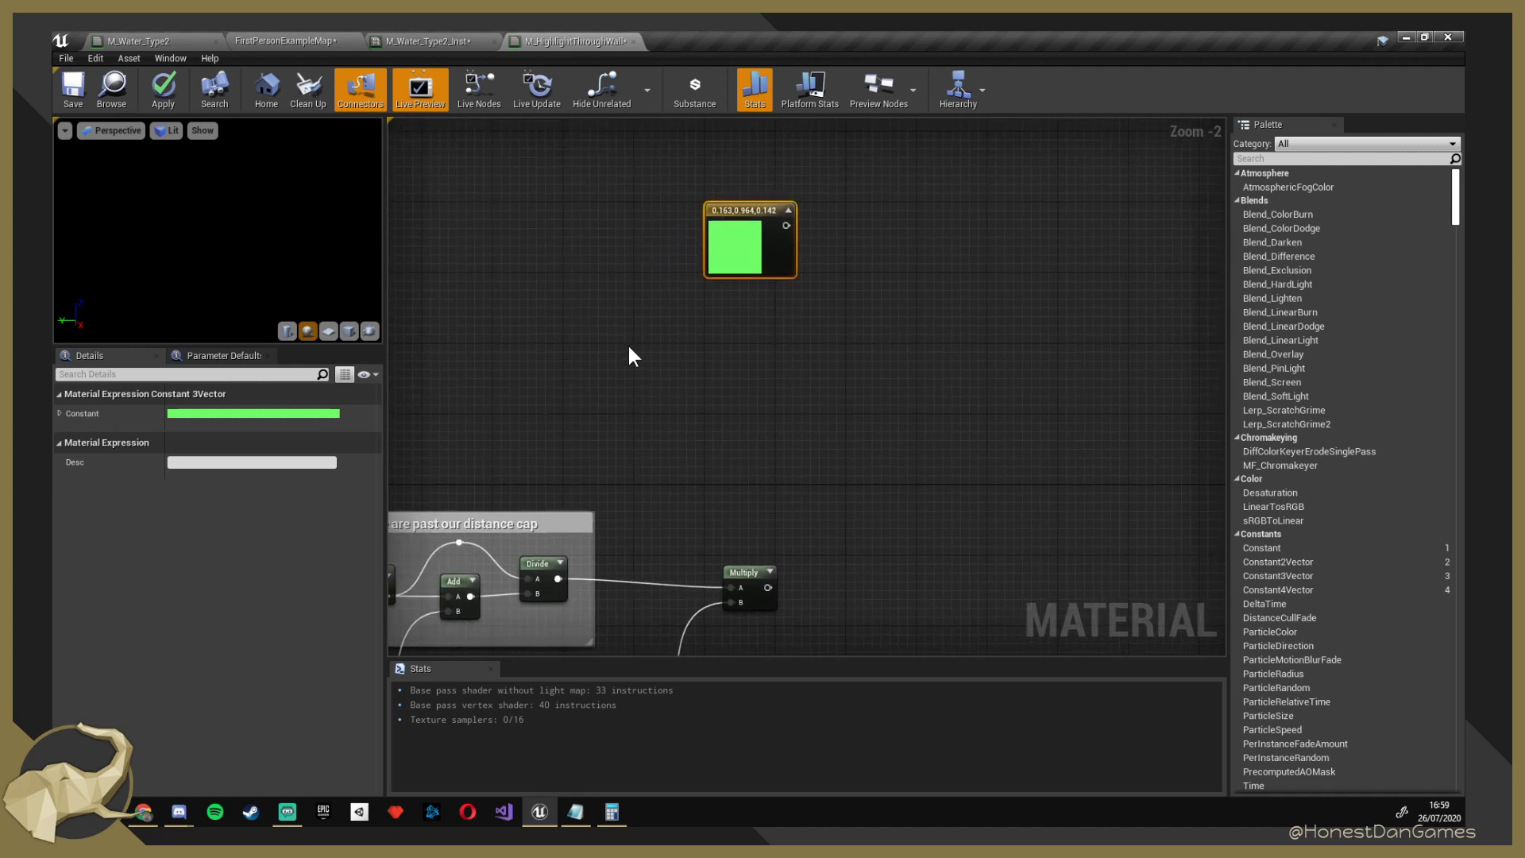
{"action": "right_click_drag", "start_coordinate": [541, 192], "coordinate": [631, 360]}
{"action": "right_click", "coordinate": [545, 288]}
{"action": "type", "text": "sce"}
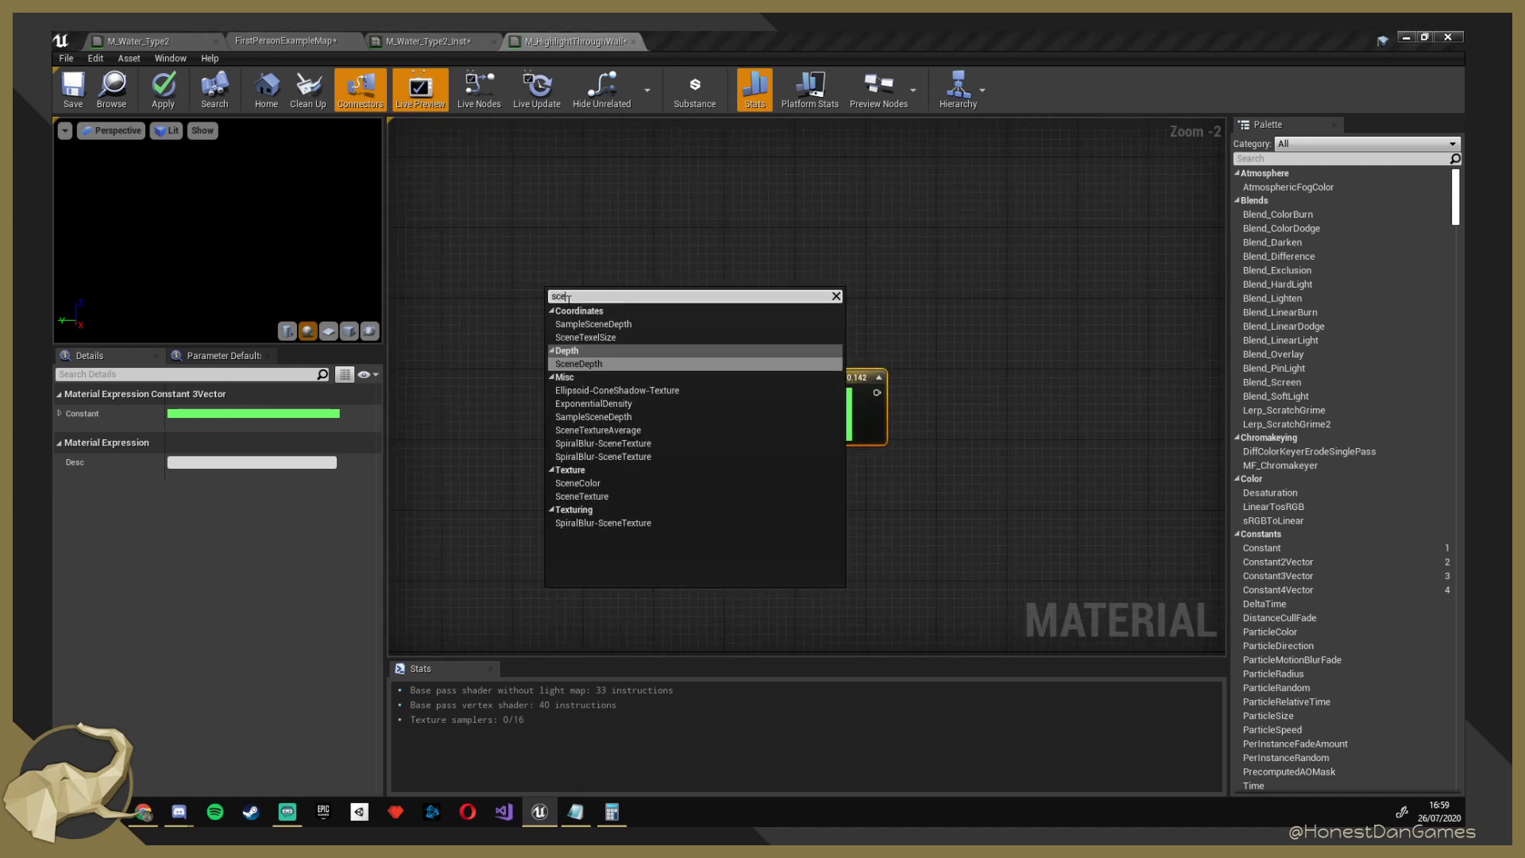
{"action": "type", "text": "neTex"}
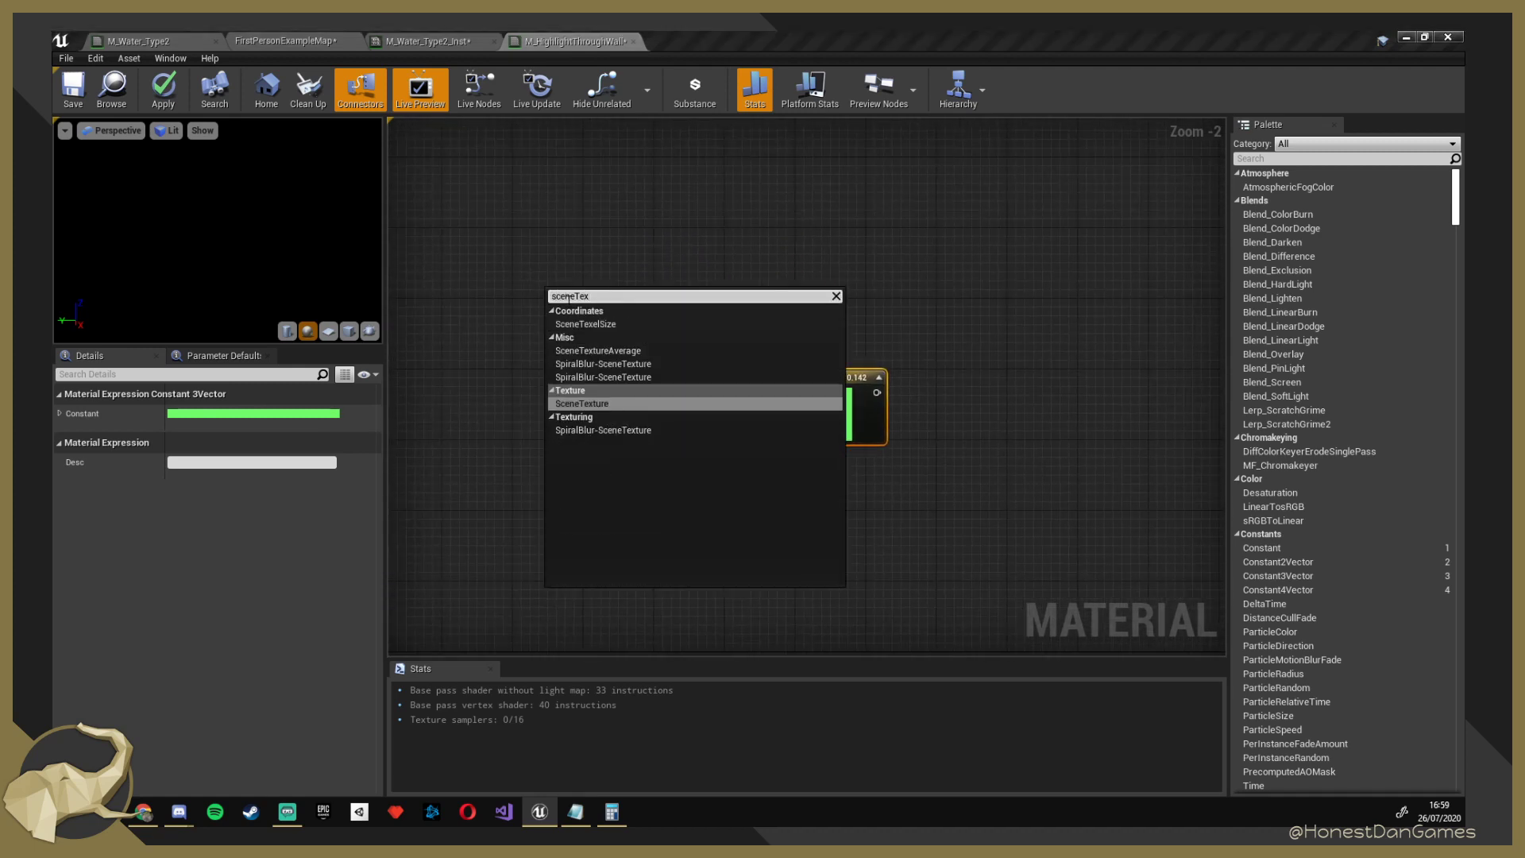
{"action": "key", "text": "Return"}
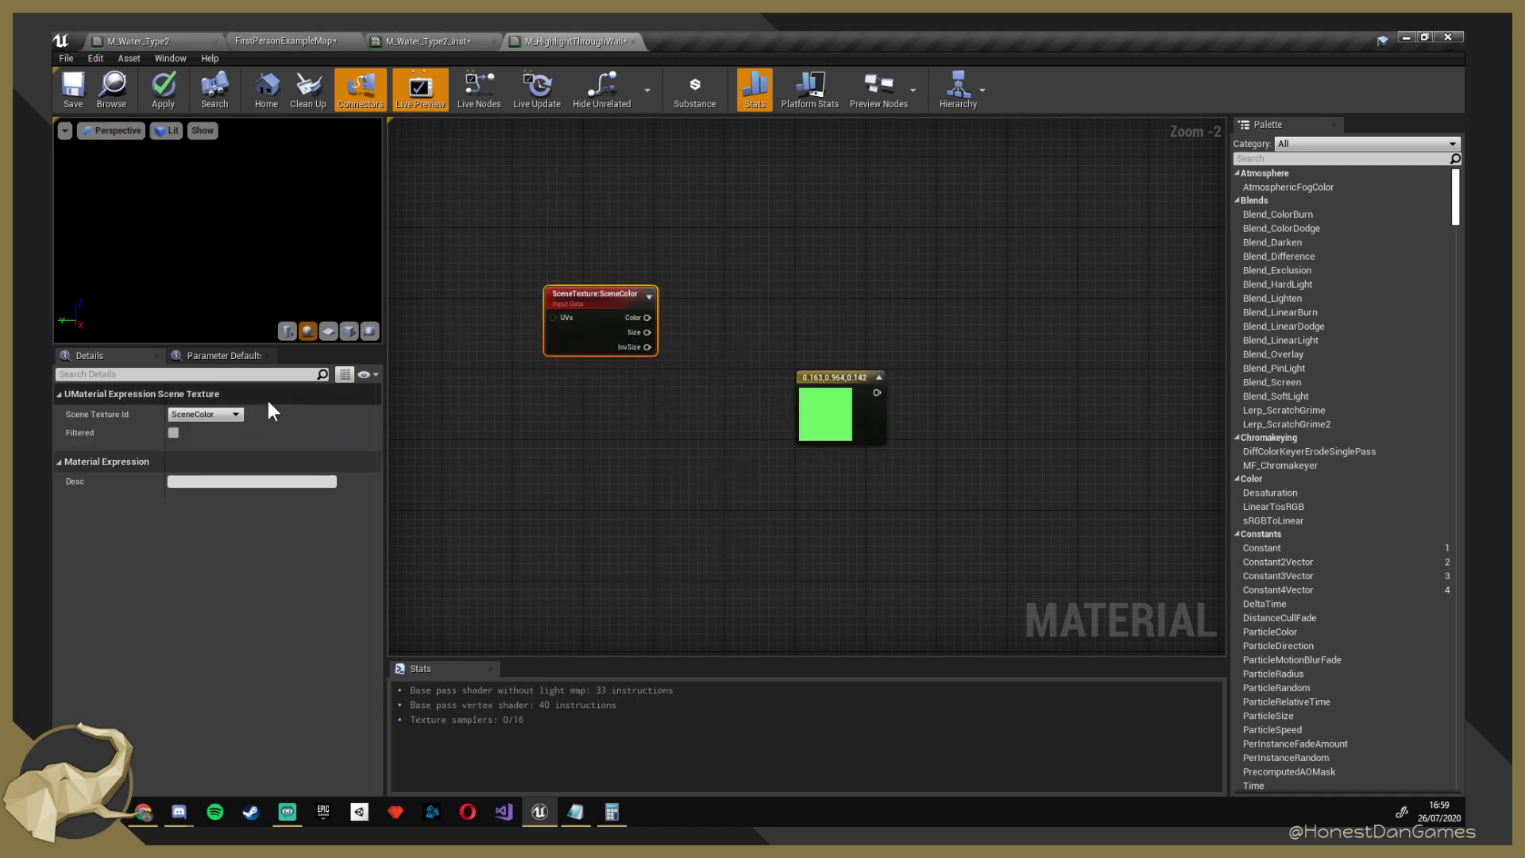
{"action": "left_click", "coordinate": [236, 416]}
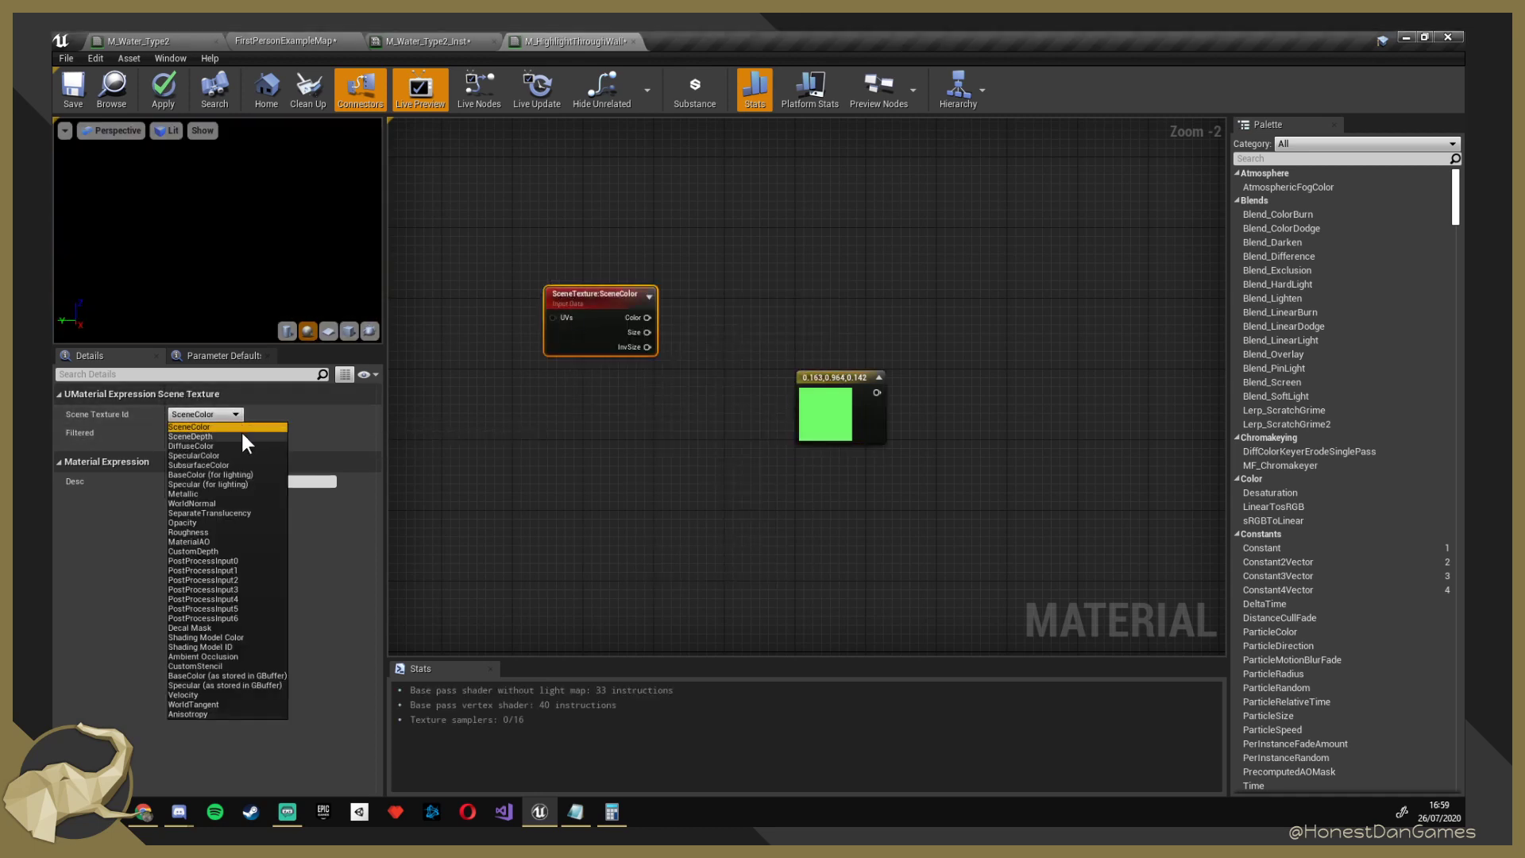
{"action": "left_click", "coordinate": [233, 561]}
{"action": "right_click_drag", "start_coordinate": [378, 517], "coordinate": [830, 288]}
{"action": "left_click_drag", "start_coordinate": [831, 289], "coordinate": [712, 353]}
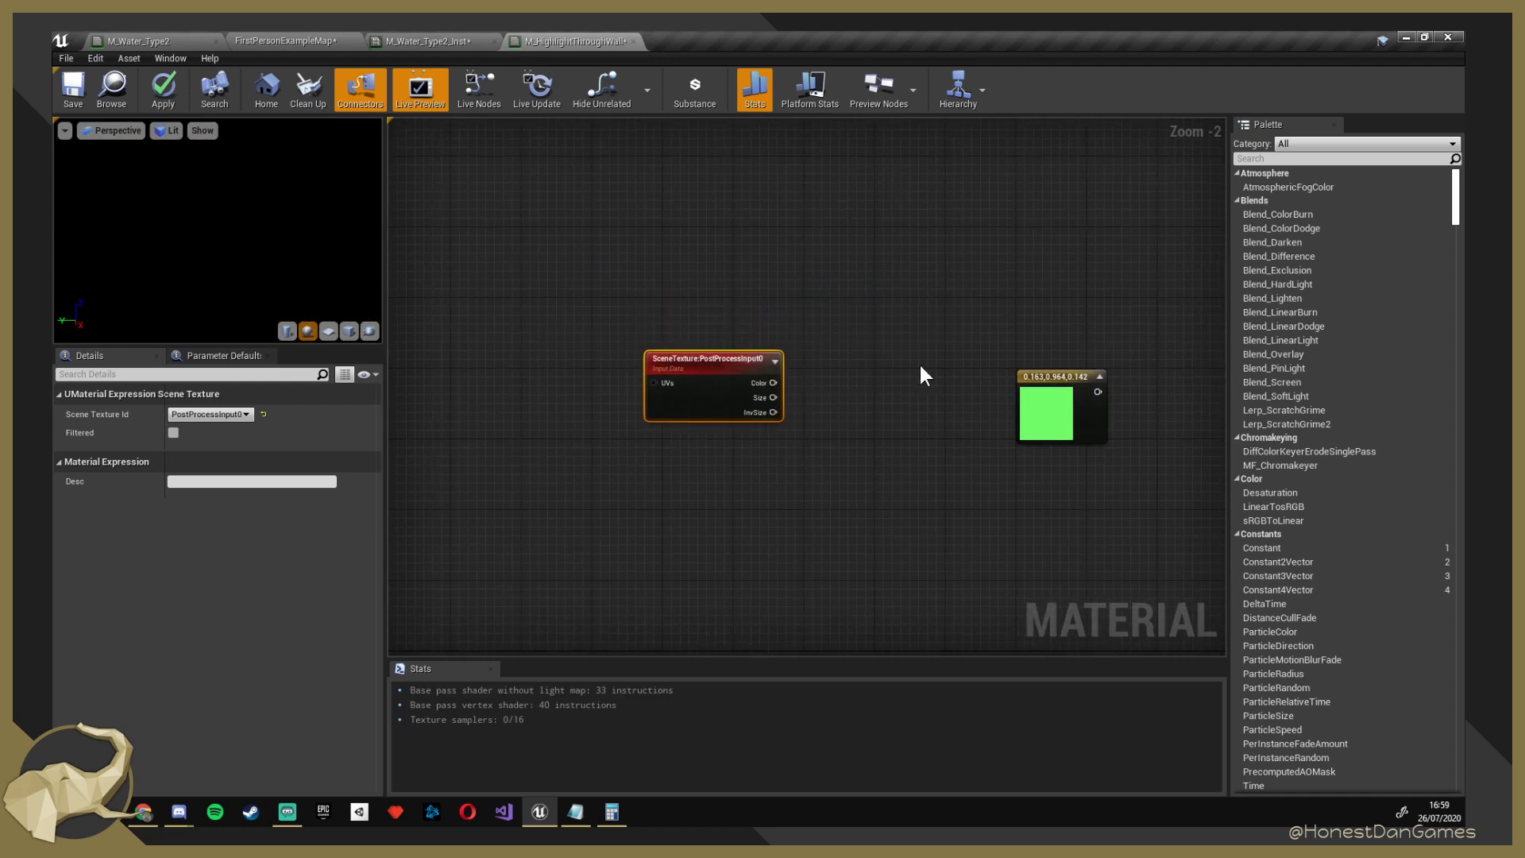
{"action": "right_click_drag", "start_coordinate": [919, 374], "coordinate": [793, 341]}
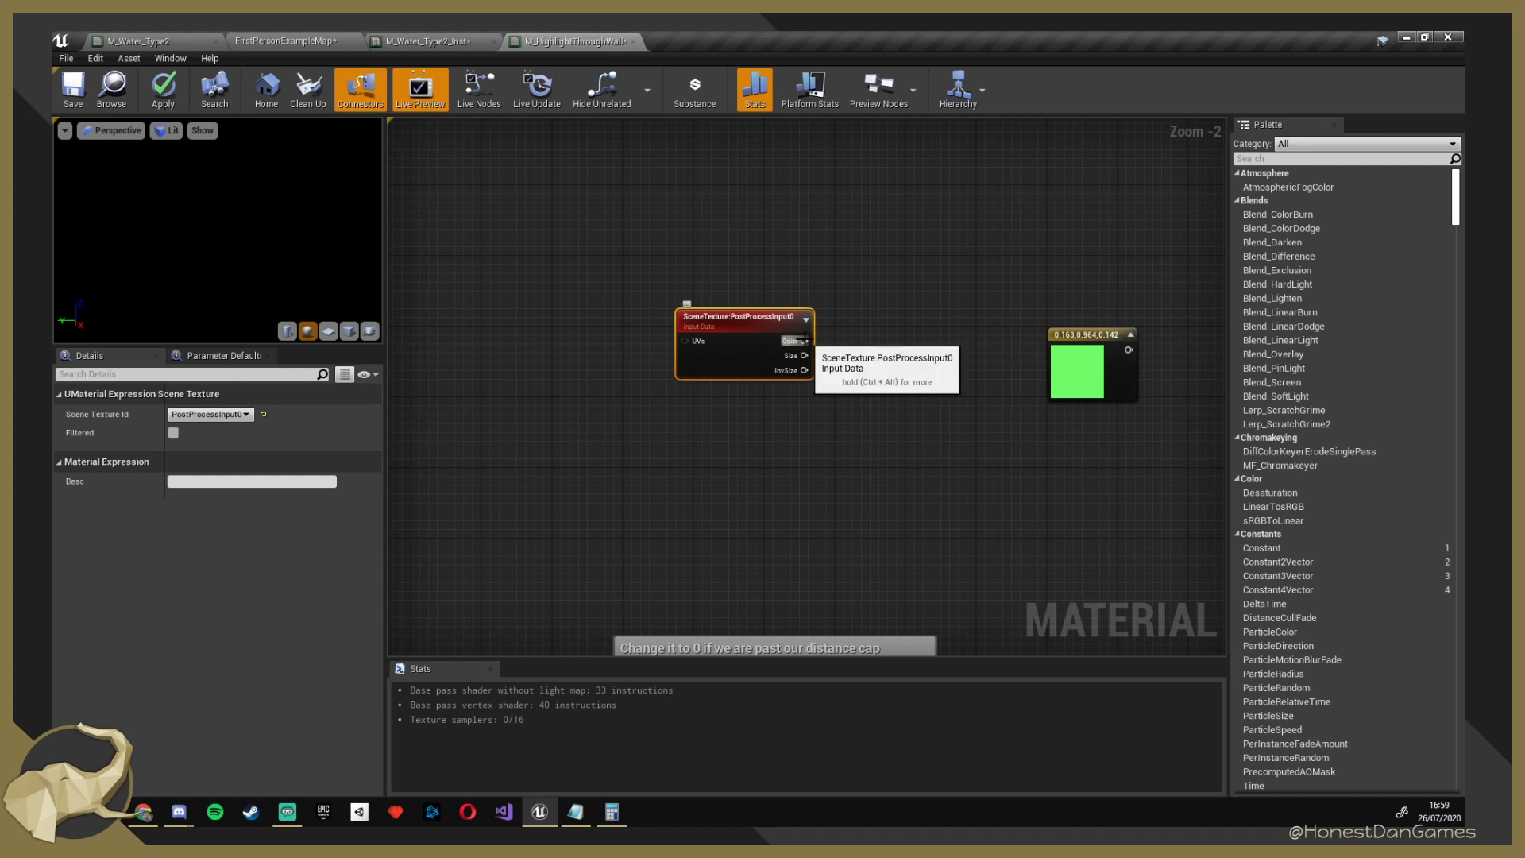
{"action": "left_click_drag", "start_coordinate": [803, 341], "coordinate": [856, 340]}
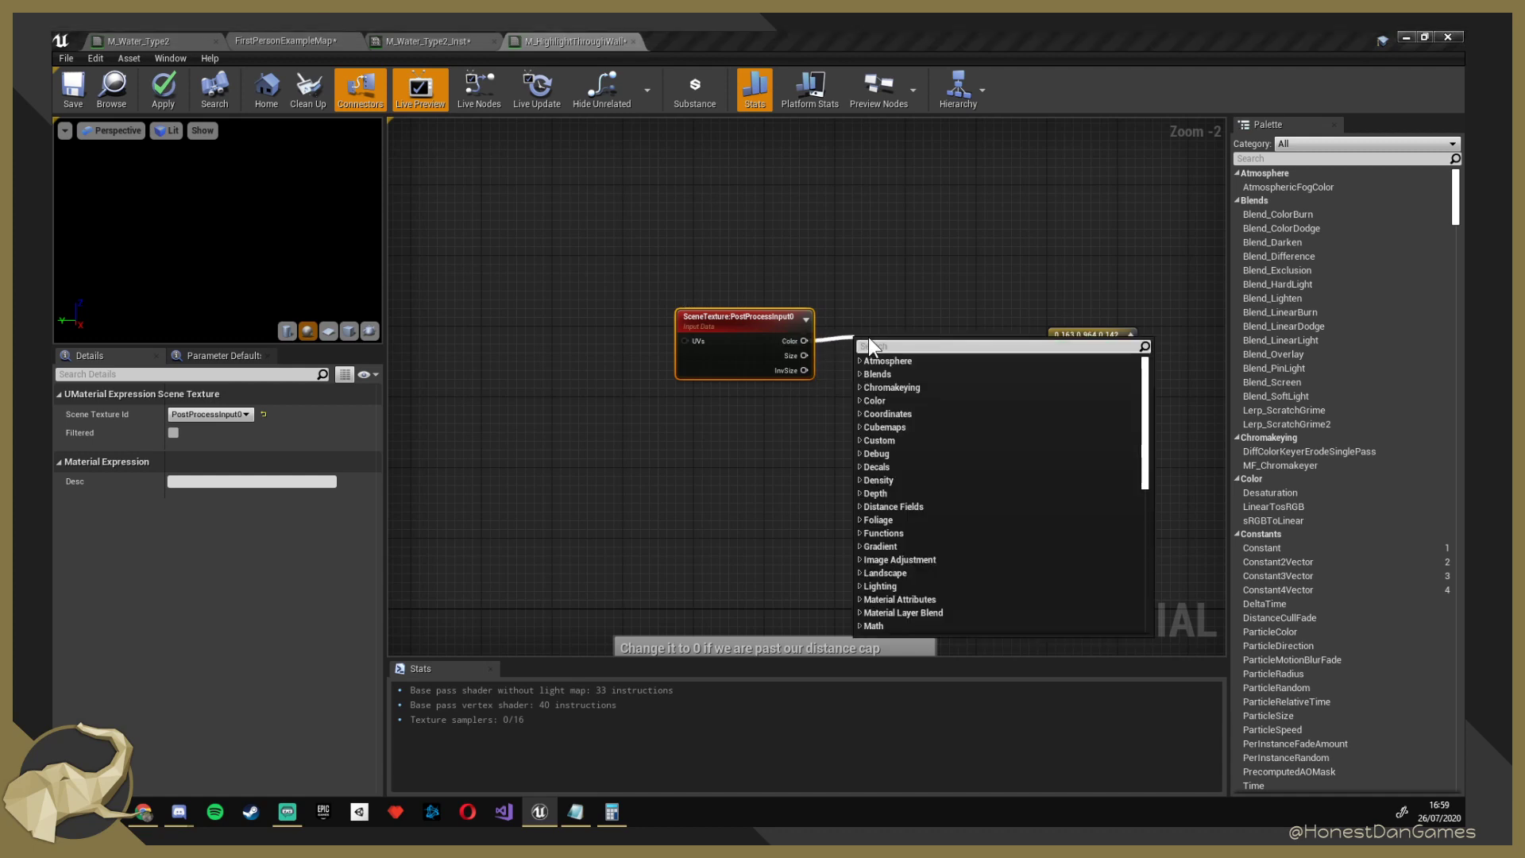
{"action": "type", "text": "tr"}
{"action": "key", "text": "BackSpace"}
{"action": "key", "text": "BackSpace"}
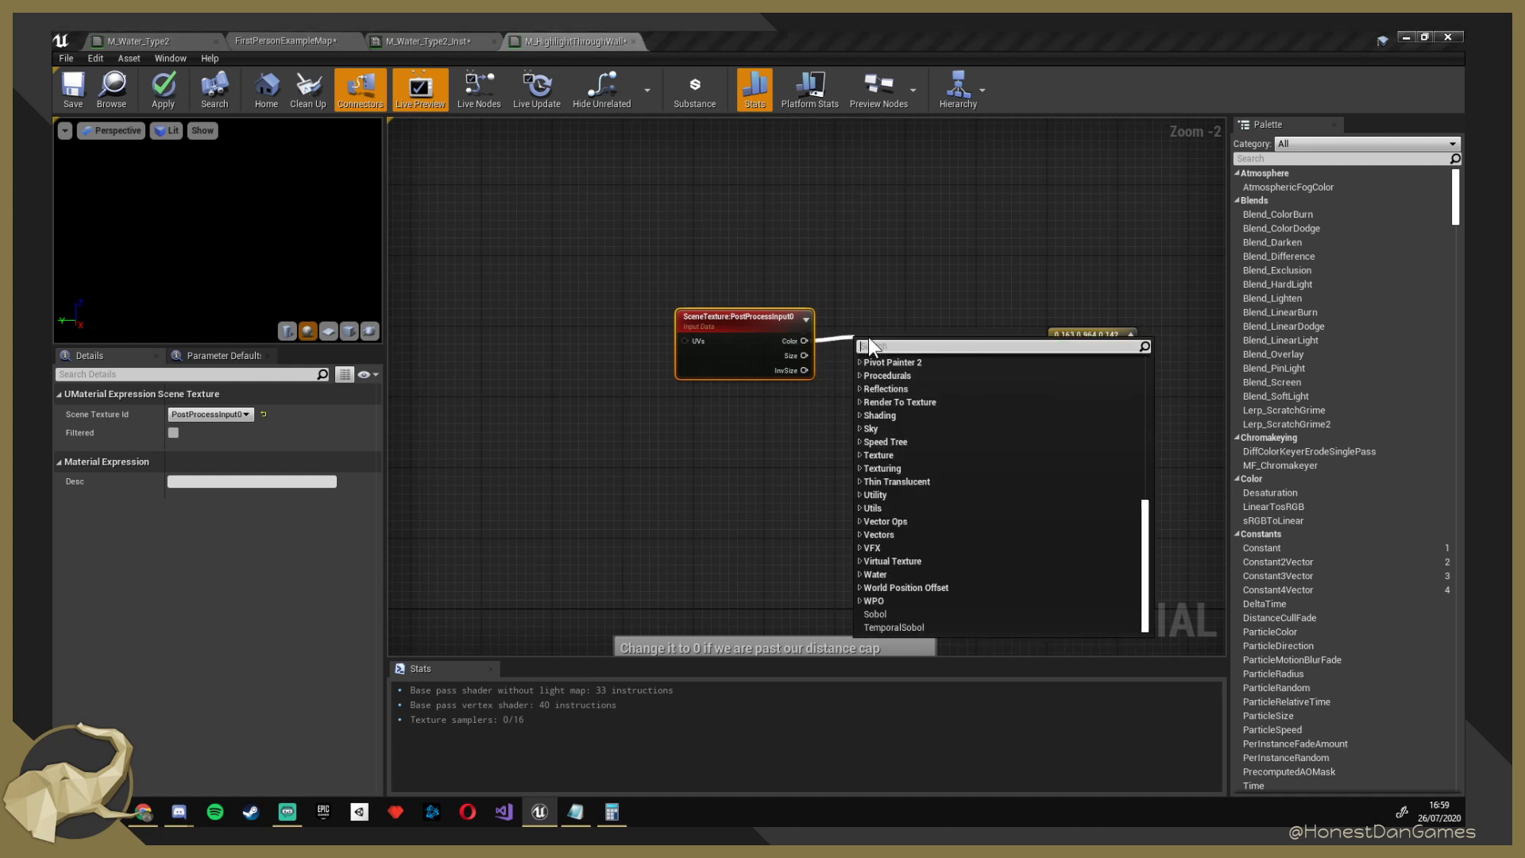
{"action": "key", "text": "Escape"}
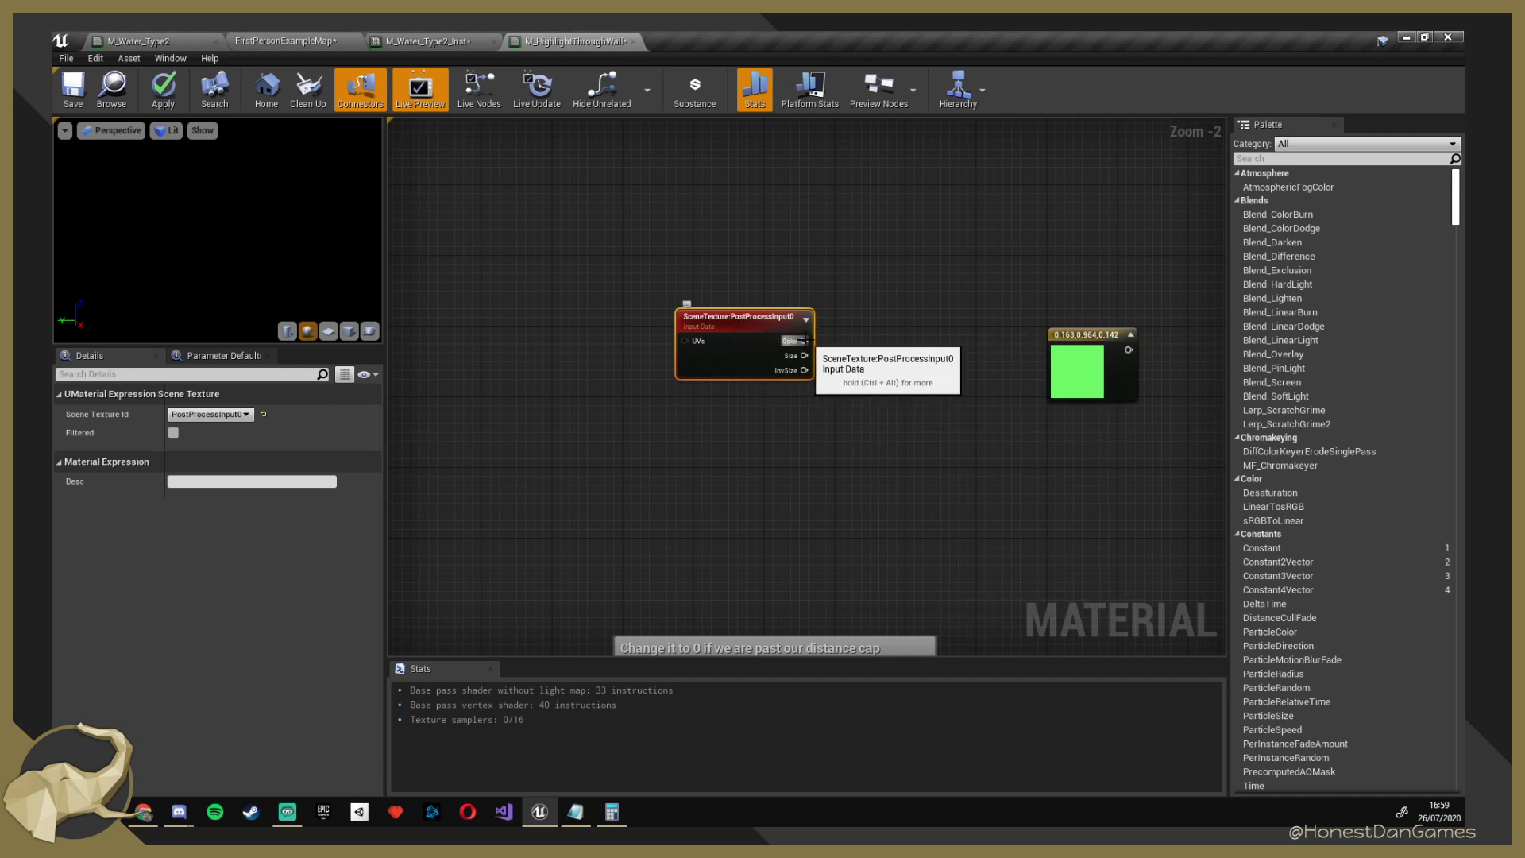
Attach a ComponentMask to the PostProcessInput0 Color output and enable its B channel for an RGB mask.
{"action": "left_click_drag", "start_coordinate": [851, 341], "coordinate": [856, 340]}
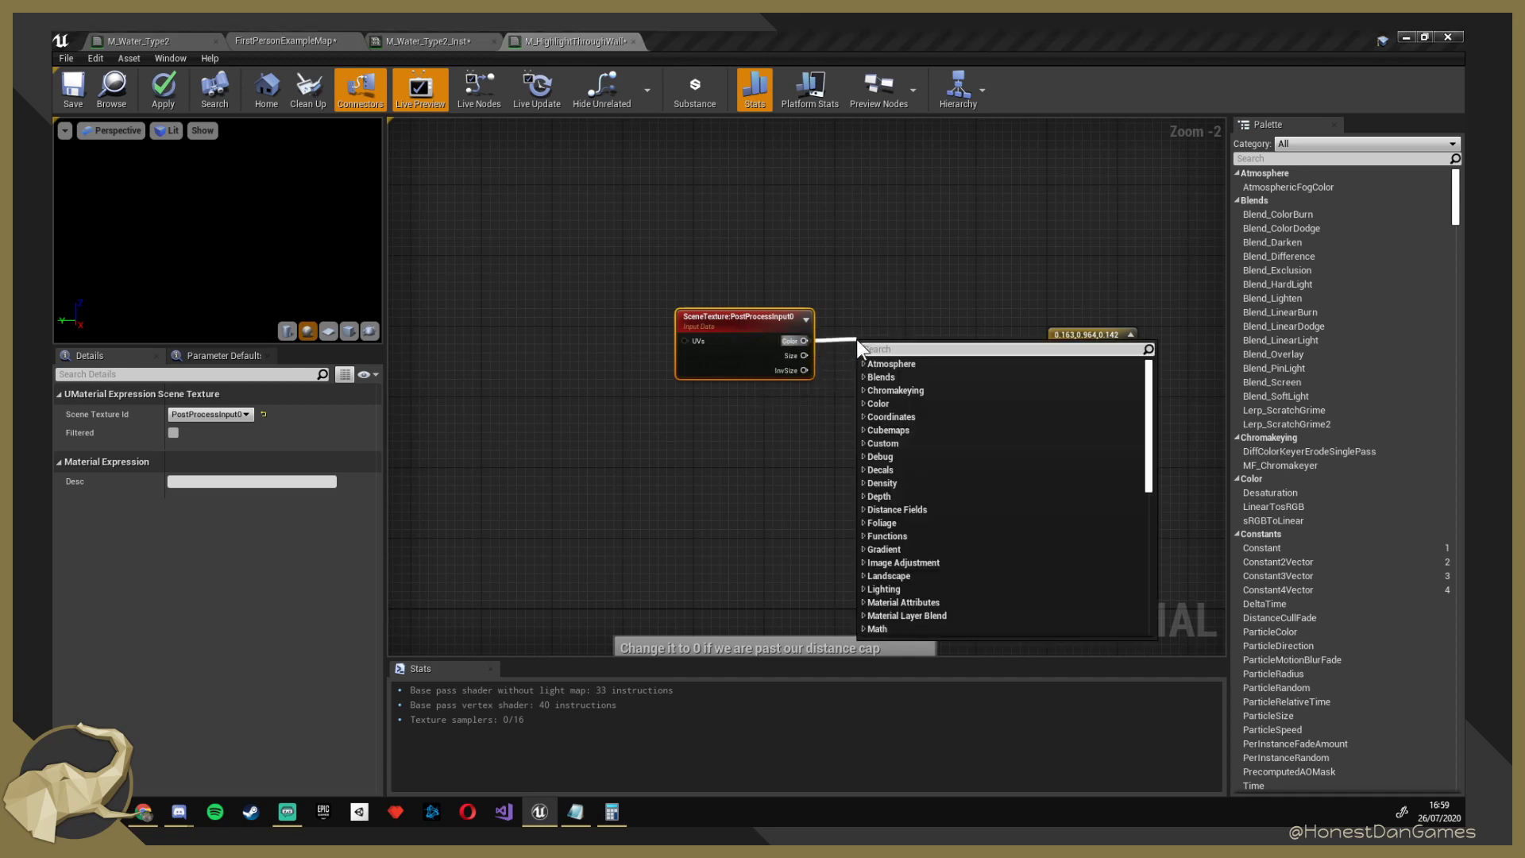
{"action": "type", "text": "mask"}
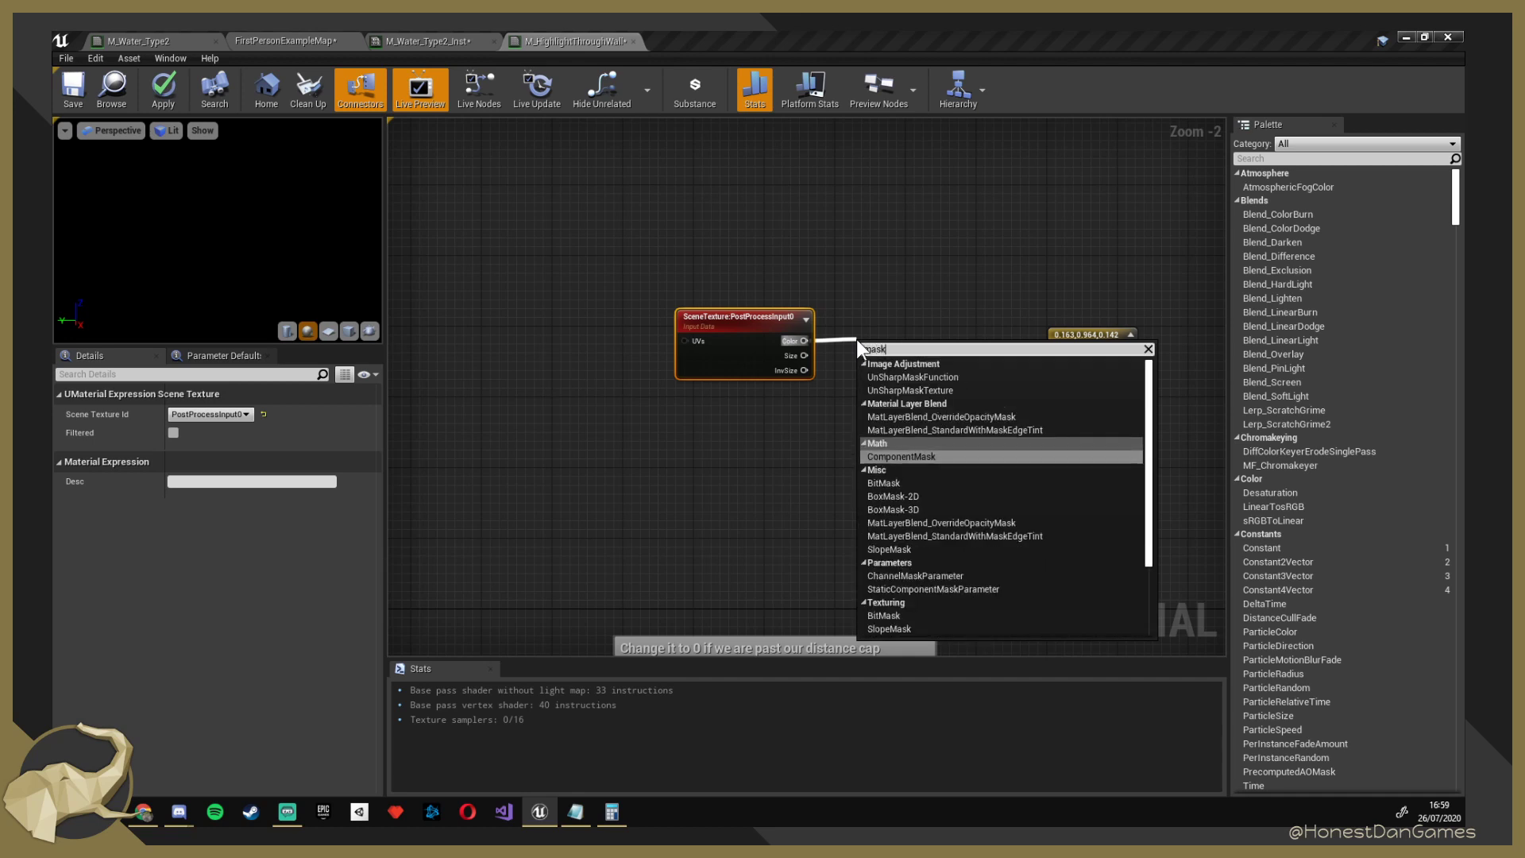
{"action": "key", "text": "BackSpace"}
{"action": "key", "text": "BackSpace"}
{"action": "key", "text": "BackSpace"}
{"action": "key", "text": "BackSpace"}
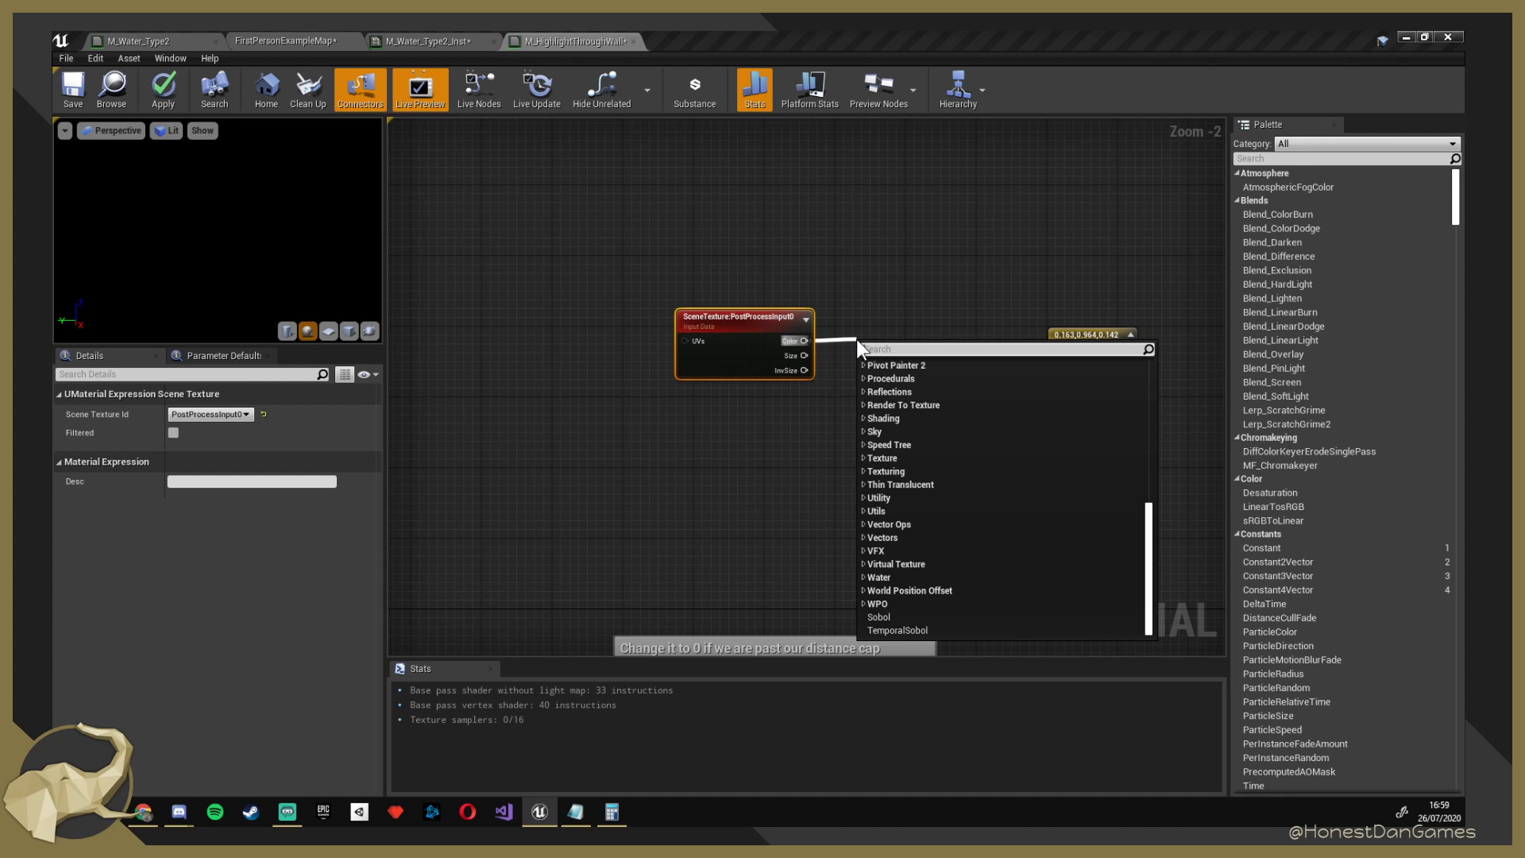
{"action": "type", "text": "mask"}
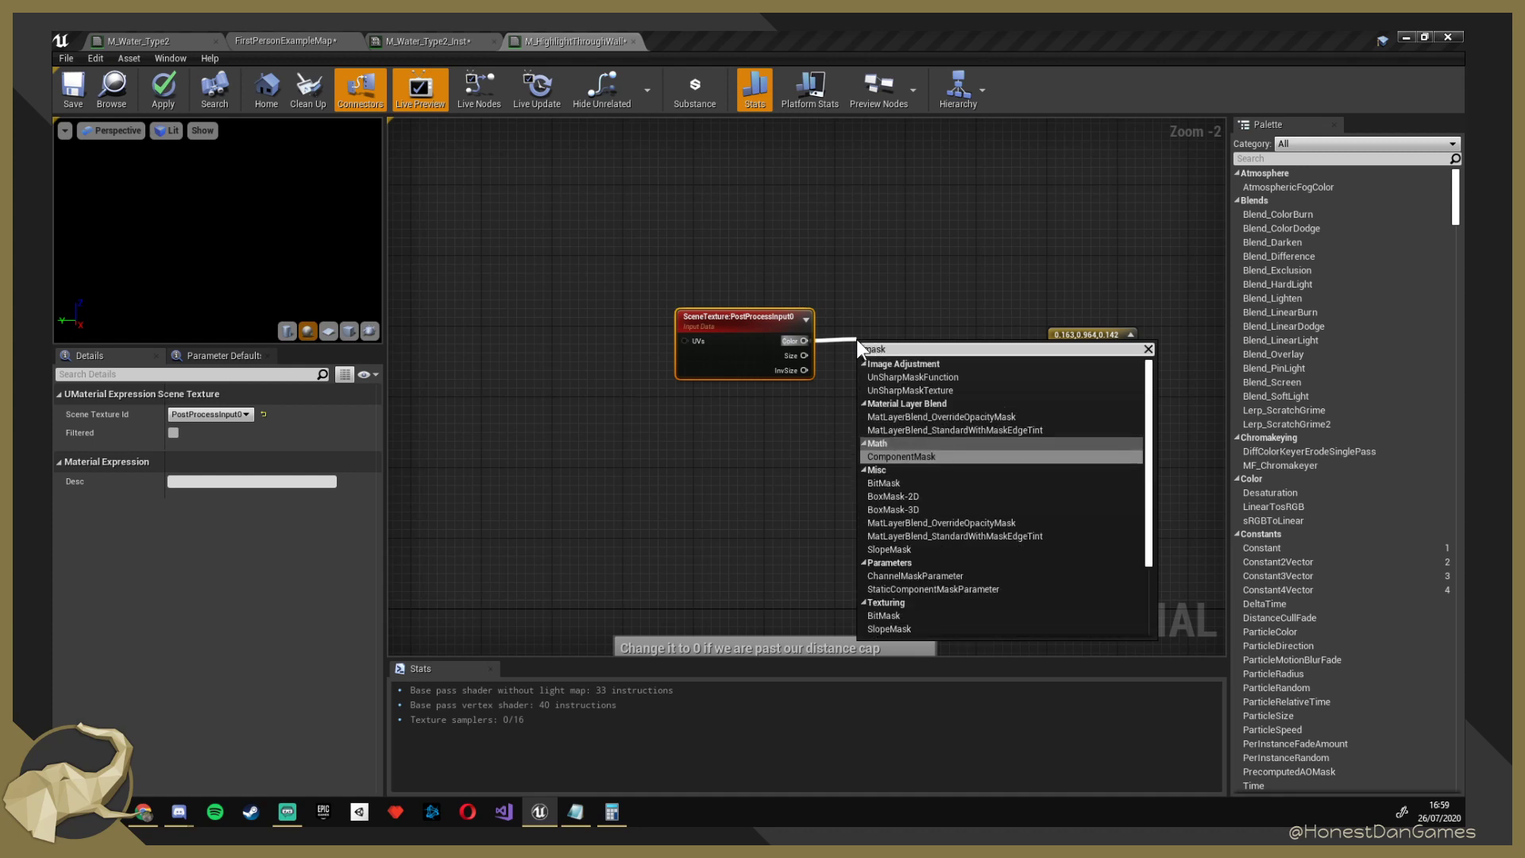
{"action": "key", "text": "Return"}
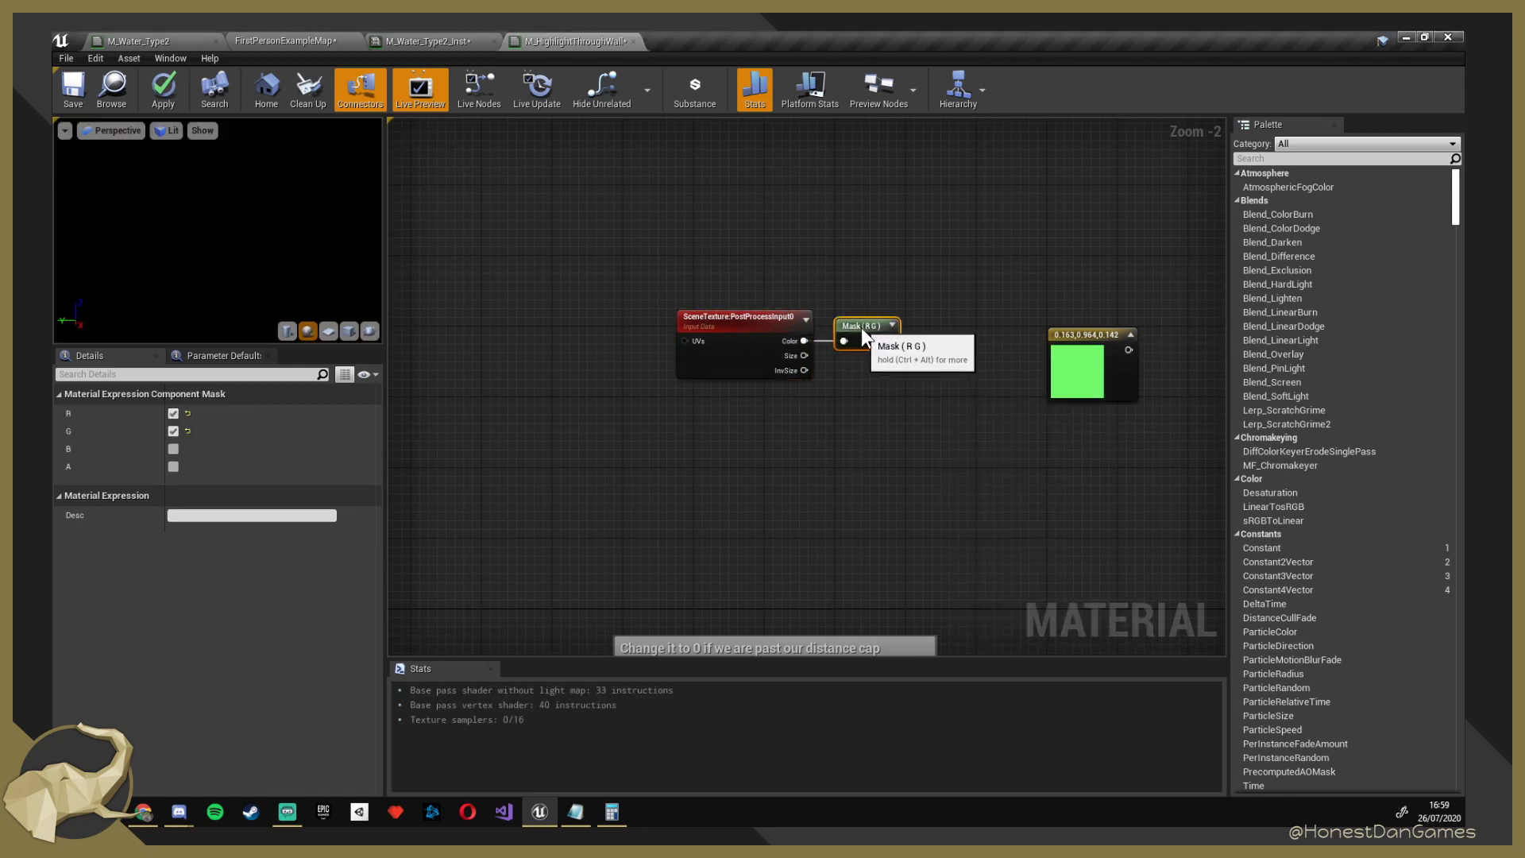
{"action": "right_click_drag", "start_coordinate": [932, 397], "coordinate": [744, 418]}
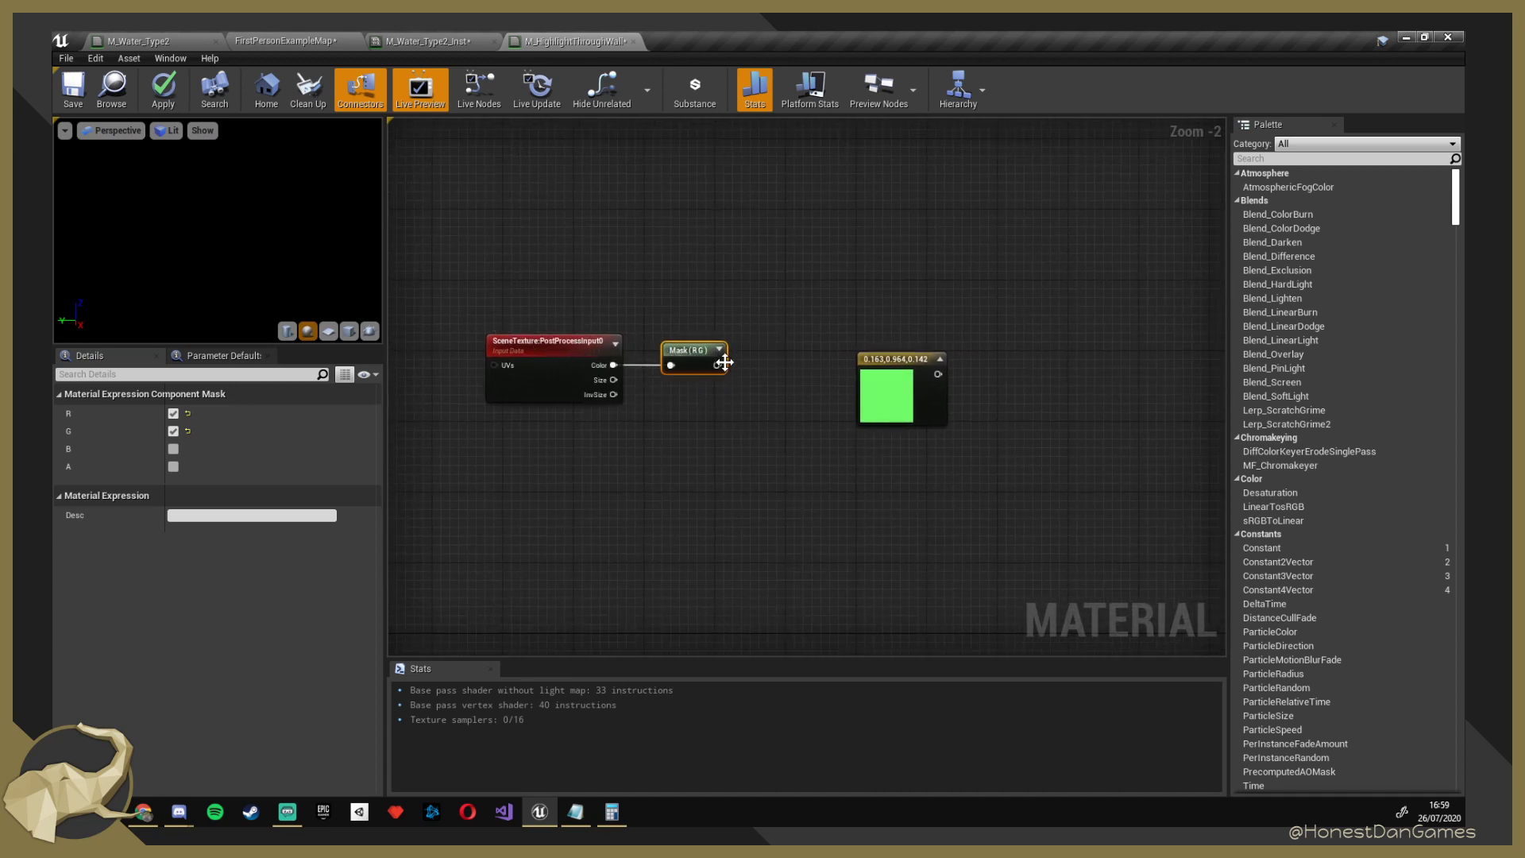
{"action": "left_click", "coordinate": [174, 450]}
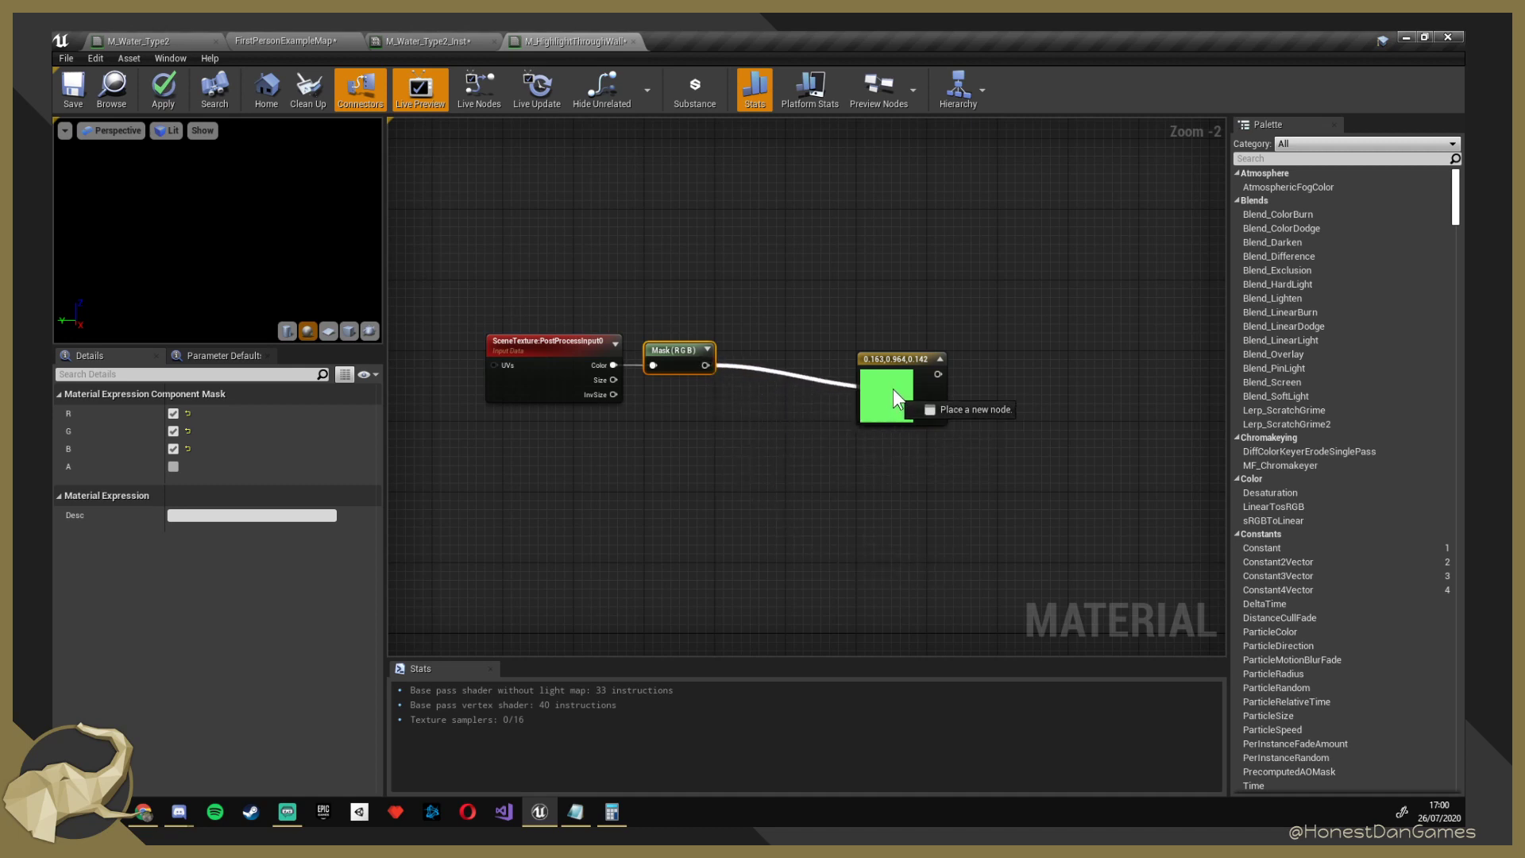
{"action": "left_click_drag", "start_coordinate": [892, 388], "coordinate": [755, 383]}
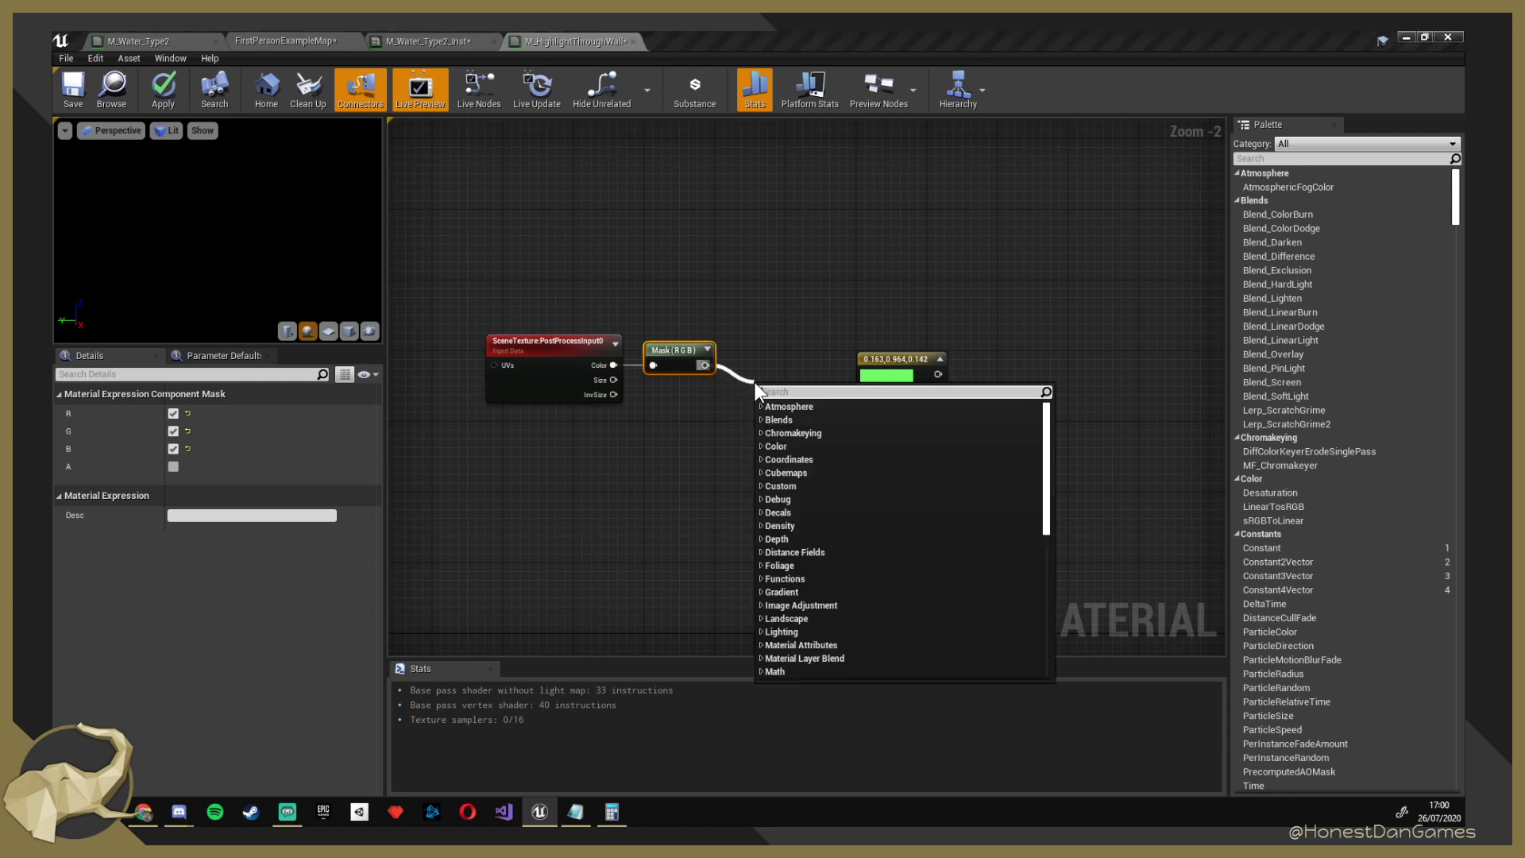
{"action": "left_click", "coordinate": [698, 408]}
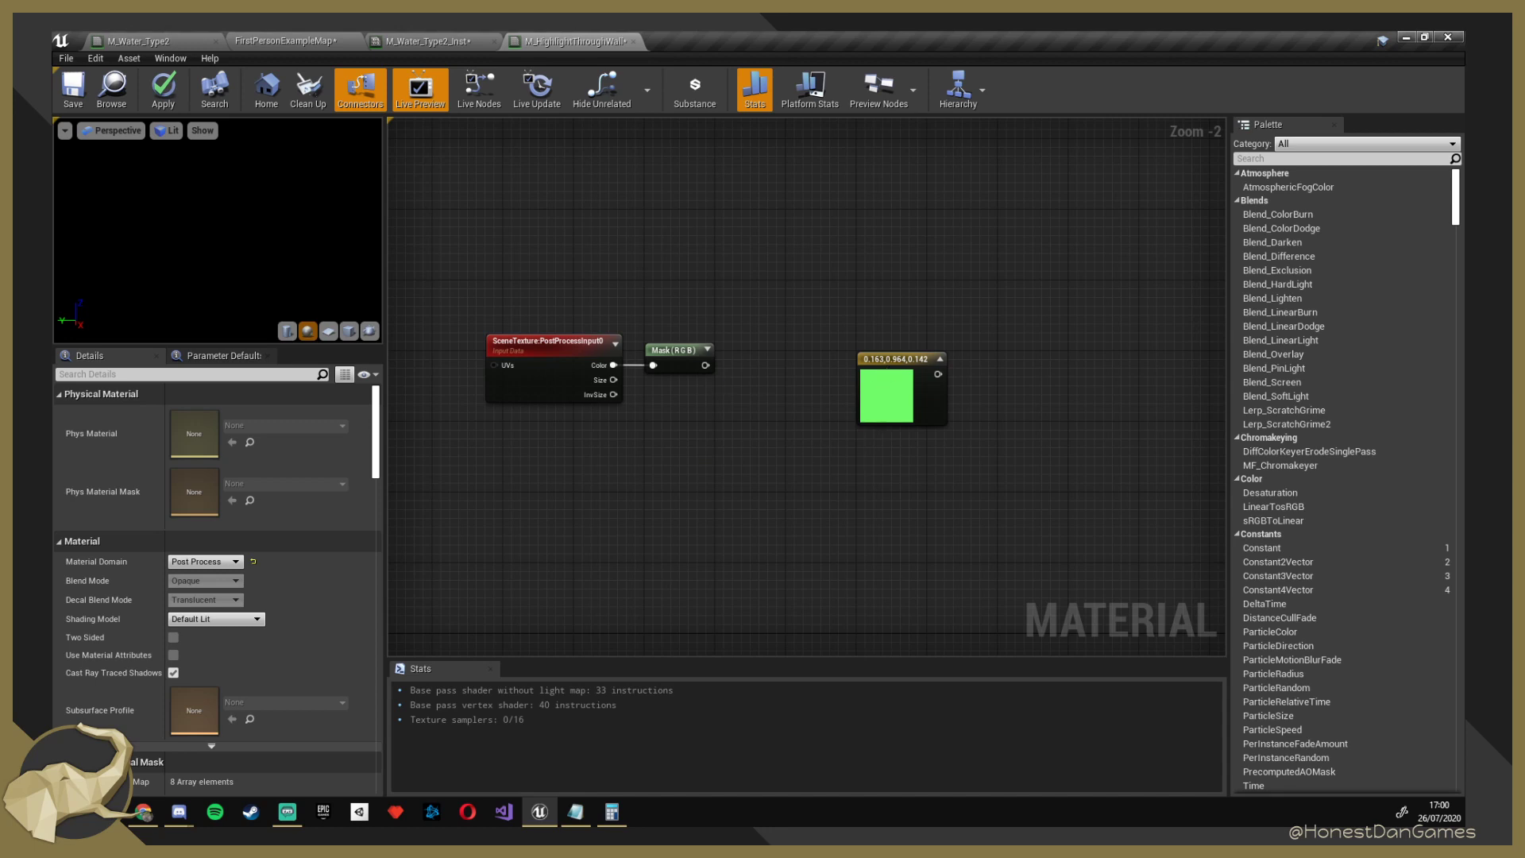
{"action": "right_click_drag", "start_coordinate": [804, 437], "coordinate": [900, 349]}
{"action": "right_click", "coordinate": [731, 422]}
{"action": "left_click", "coordinate": [826, 342]}
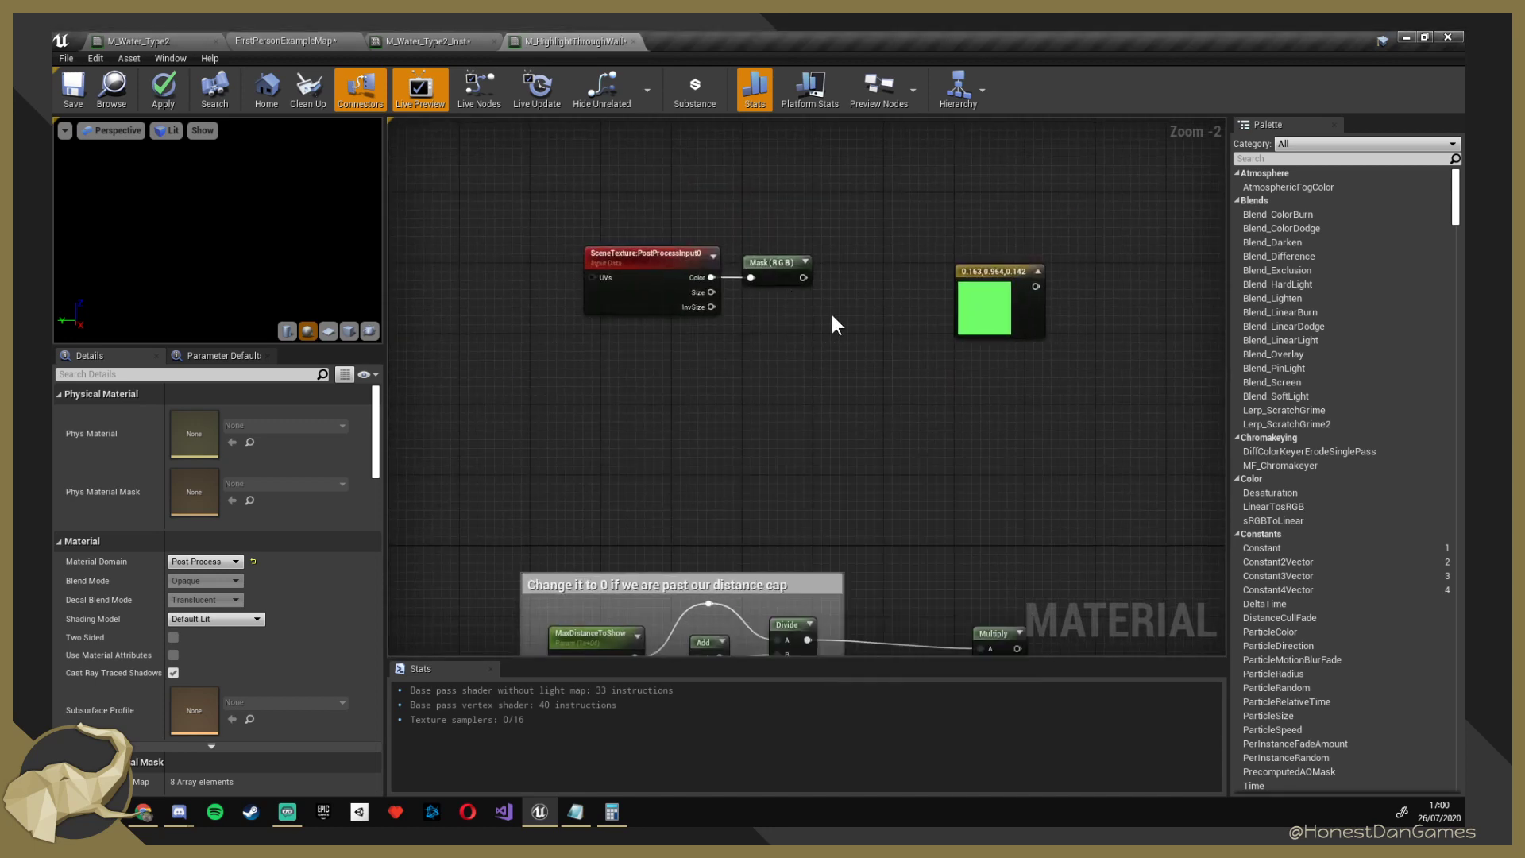
Move the green constant below the RGB mask and add a LinearInterpolate node to the right of both.
{"action": "left_click_drag", "start_coordinate": [996, 270], "coordinate": [747, 380]}
{"action": "right_click", "coordinate": [861, 323]}
{"action": "type", "text": "Lerp"}
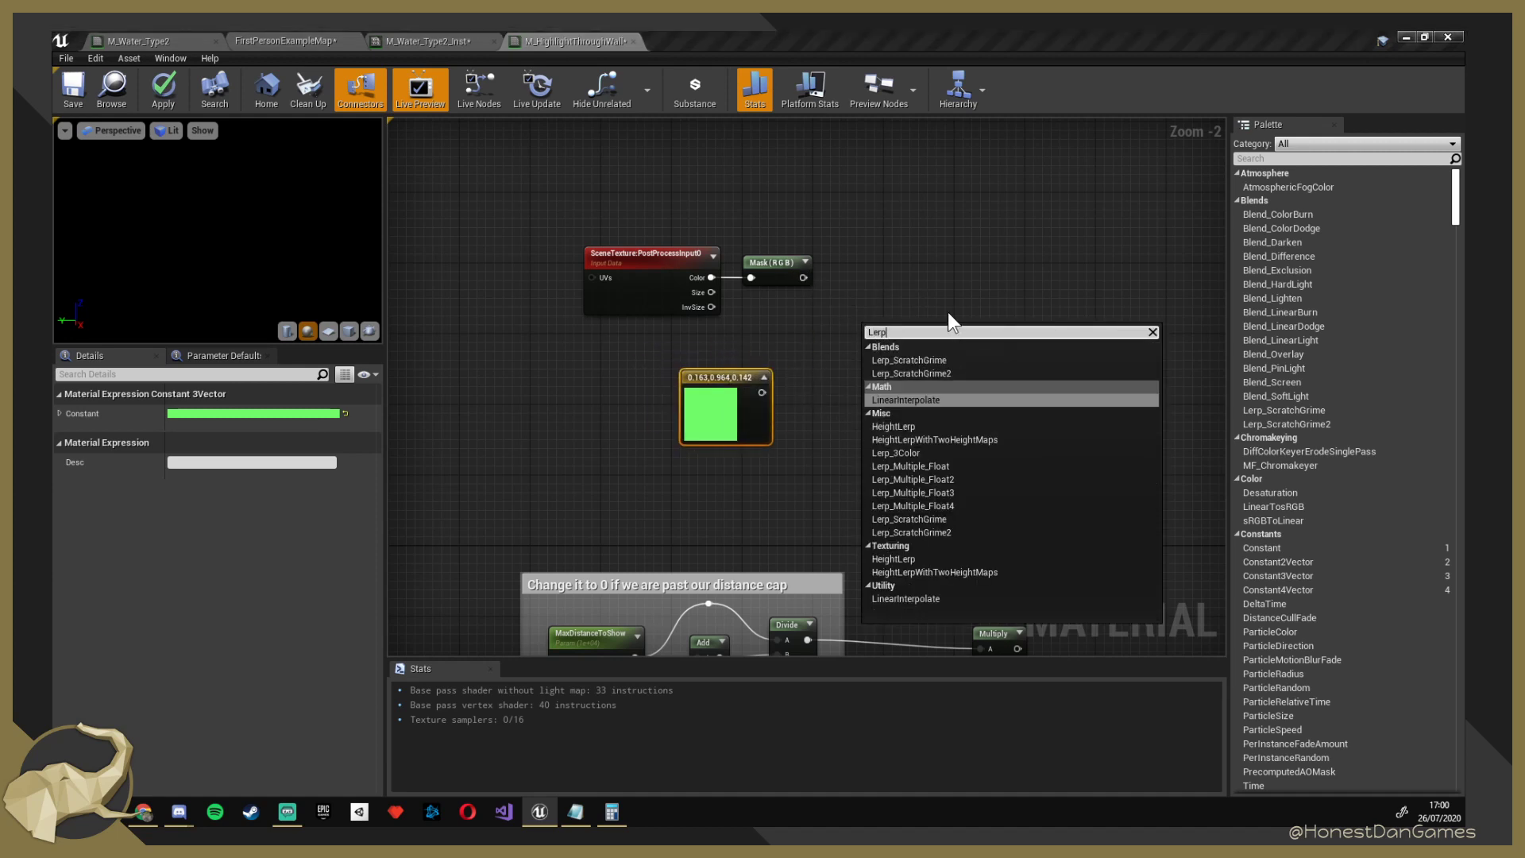
{"action": "key", "text": "Down"}
{"action": "key", "text": "Up"}
{"action": "key", "text": "Return"}
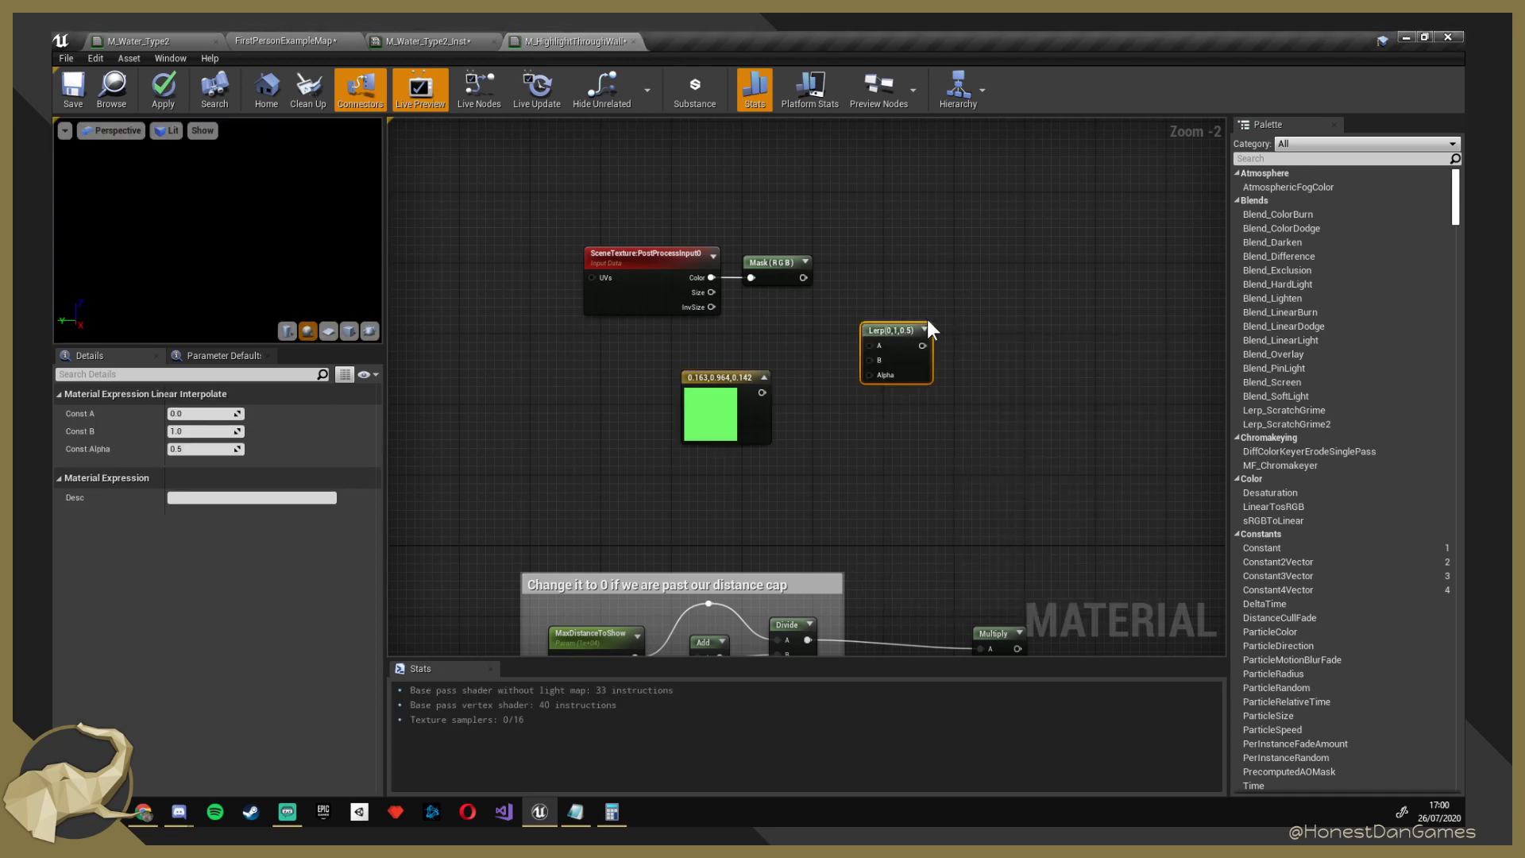
Shift the Lerp node slightly right, then connect the RGB mask to its A input and the green constant to B.
{"action": "left_click_drag", "start_coordinate": [897, 330], "coordinate": [937, 333]}
{"action": "left_click_drag", "start_coordinate": [802, 277], "coordinate": [910, 348]}
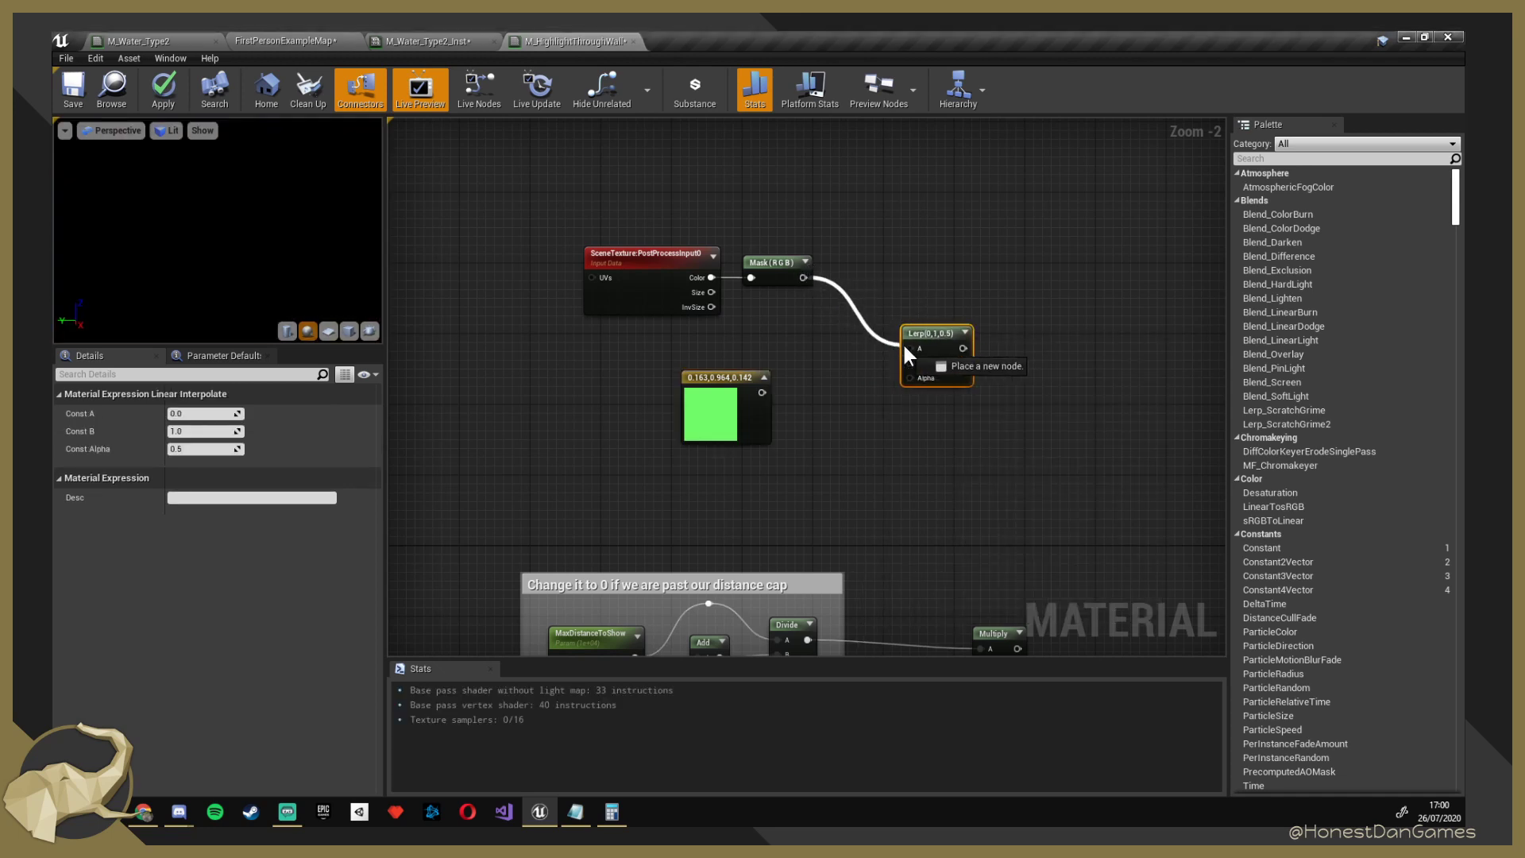
{"action": "left_click_drag", "start_coordinate": [781, 401], "coordinate": [914, 367]}
{"action": "right_click_drag", "start_coordinate": [949, 357], "coordinate": [854, 250]}
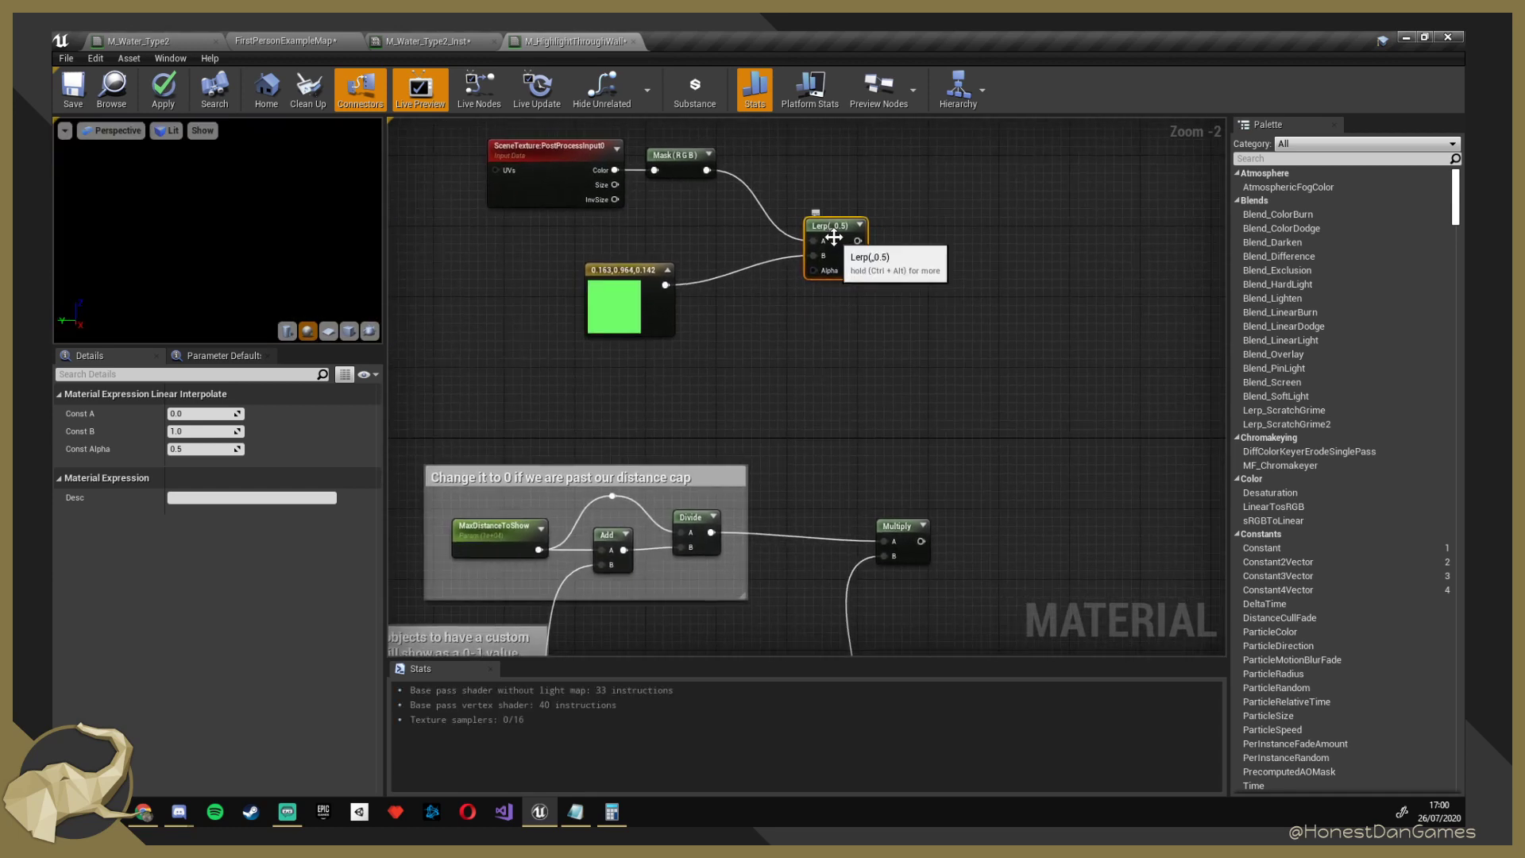
Move the Lerp node further right and connect the Multiply output to its Alpha input.
{"action": "left_click_drag", "start_coordinate": [830, 228], "coordinate": [1062, 217]}
{"action": "right_click_drag", "start_coordinate": [918, 538], "coordinate": [829, 575]}
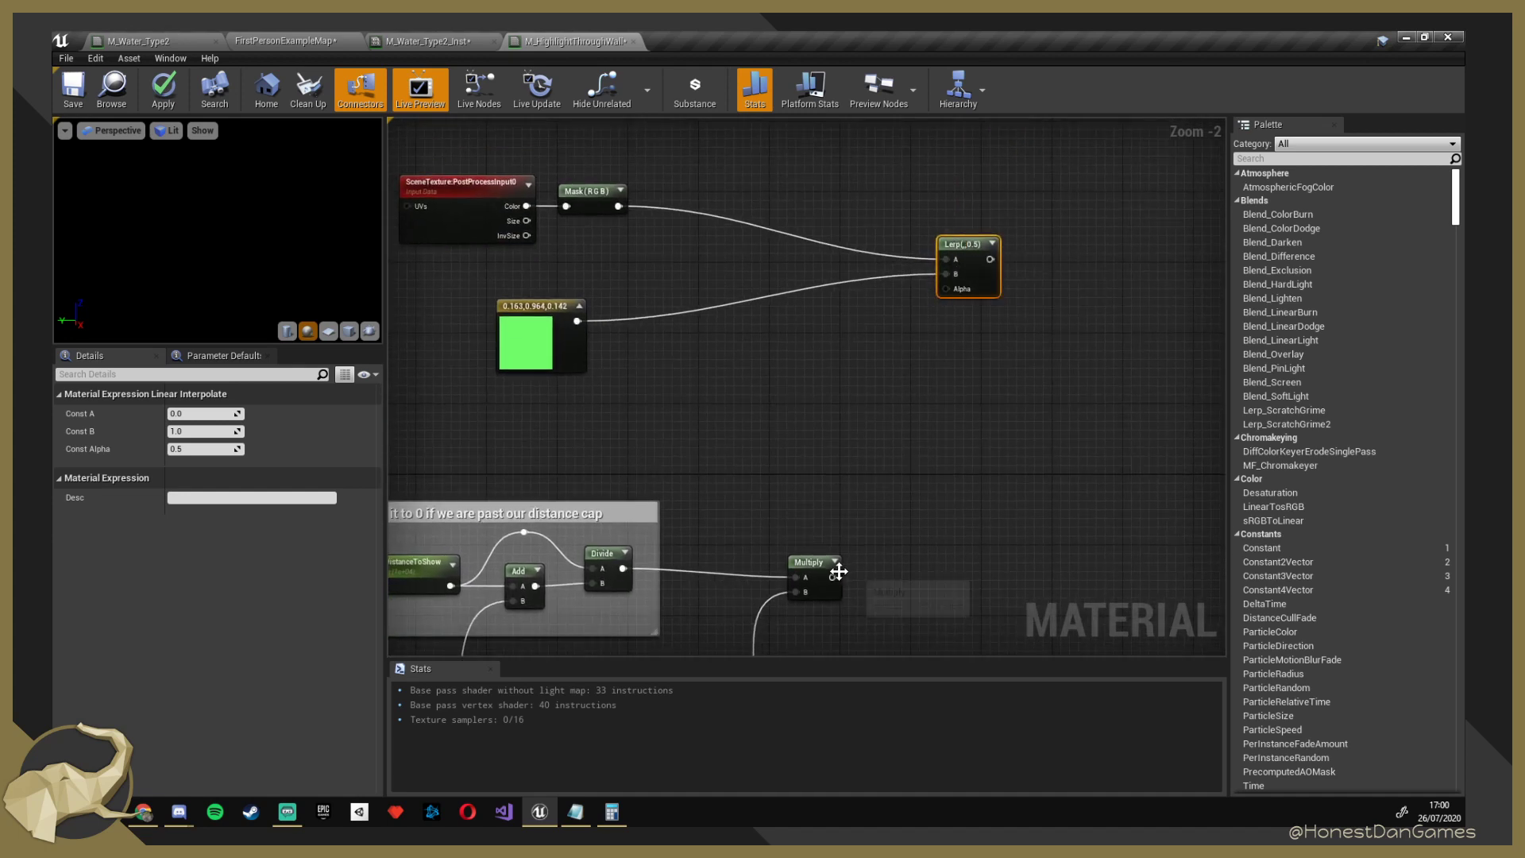
{"action": "left_click_drag", "start_coordinate": [833, 576], "coordinate": [945, 289]}
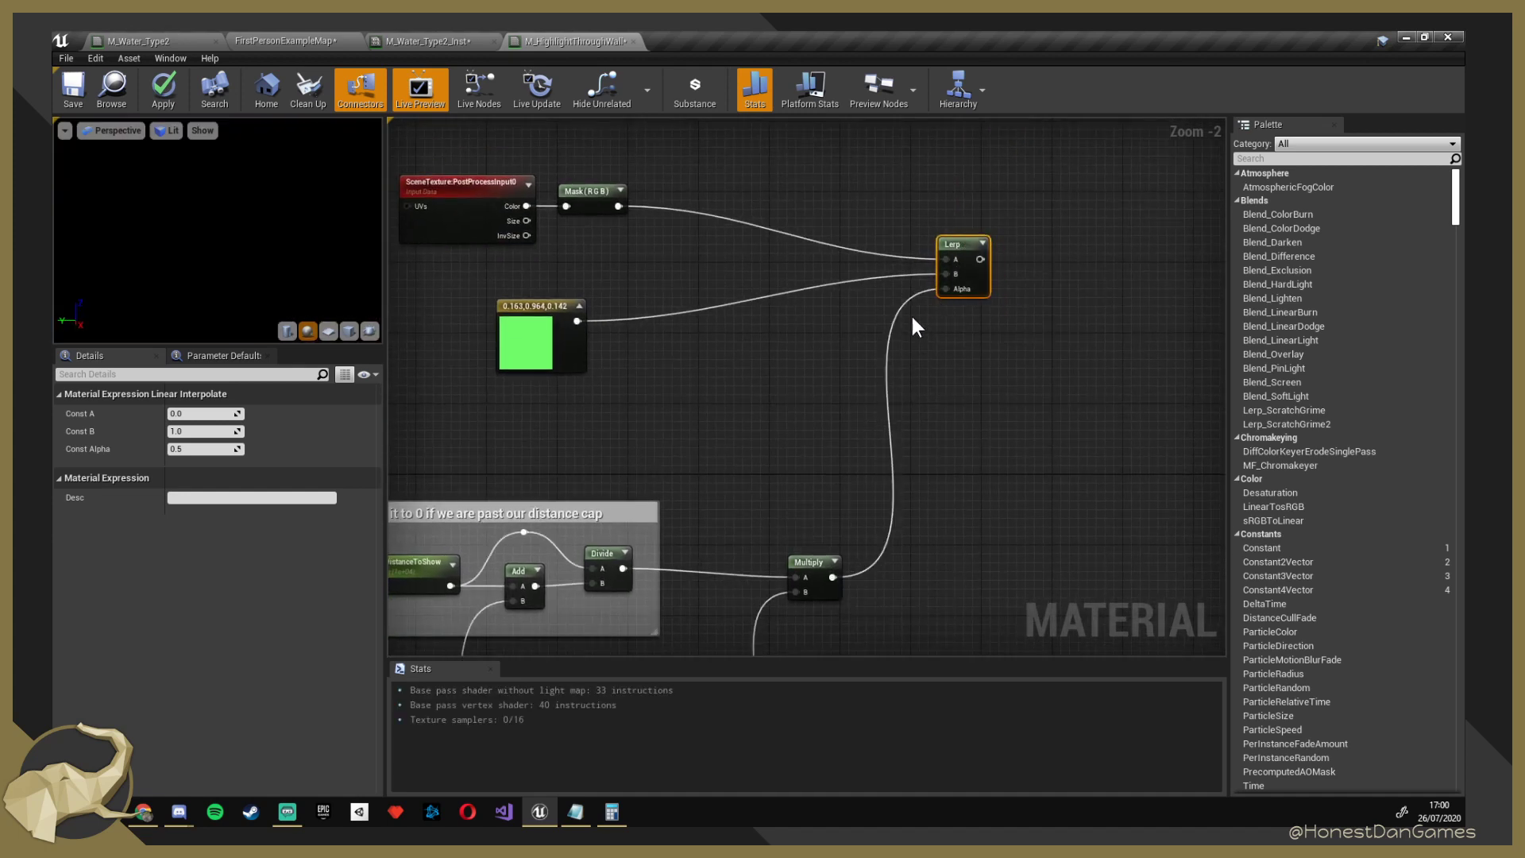
{"action": "right_click_drag", "start_coordinate": [762, 415], "coordinate": [777, 396]}
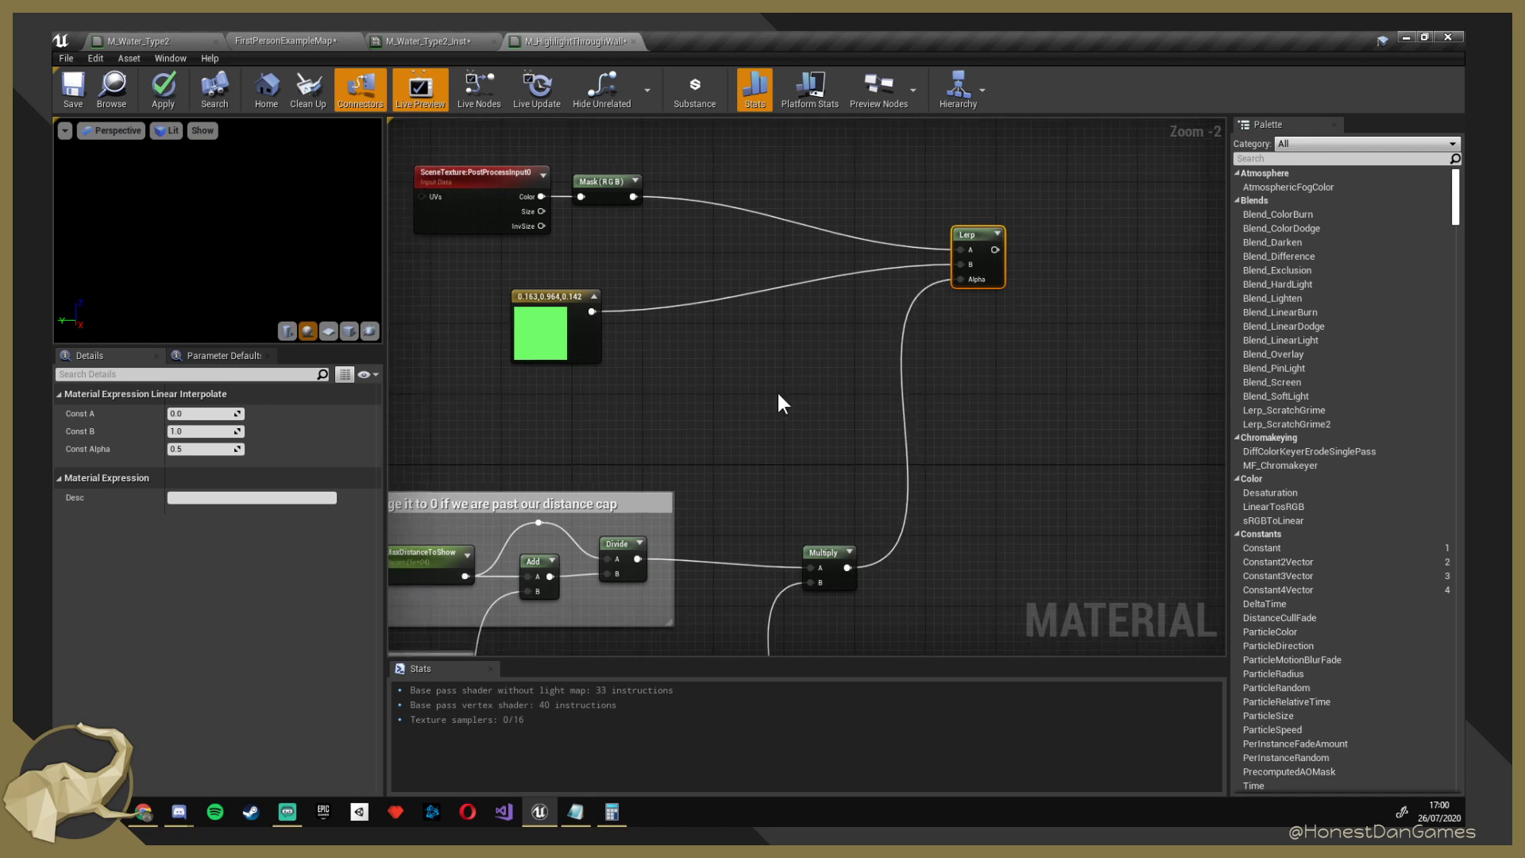
Connect the Lerp output to the material's Emissive Color and save the material.
{"action": "right_click_drag", "start_coordinate": [1007, 397], "coordinate": [731, 279]}
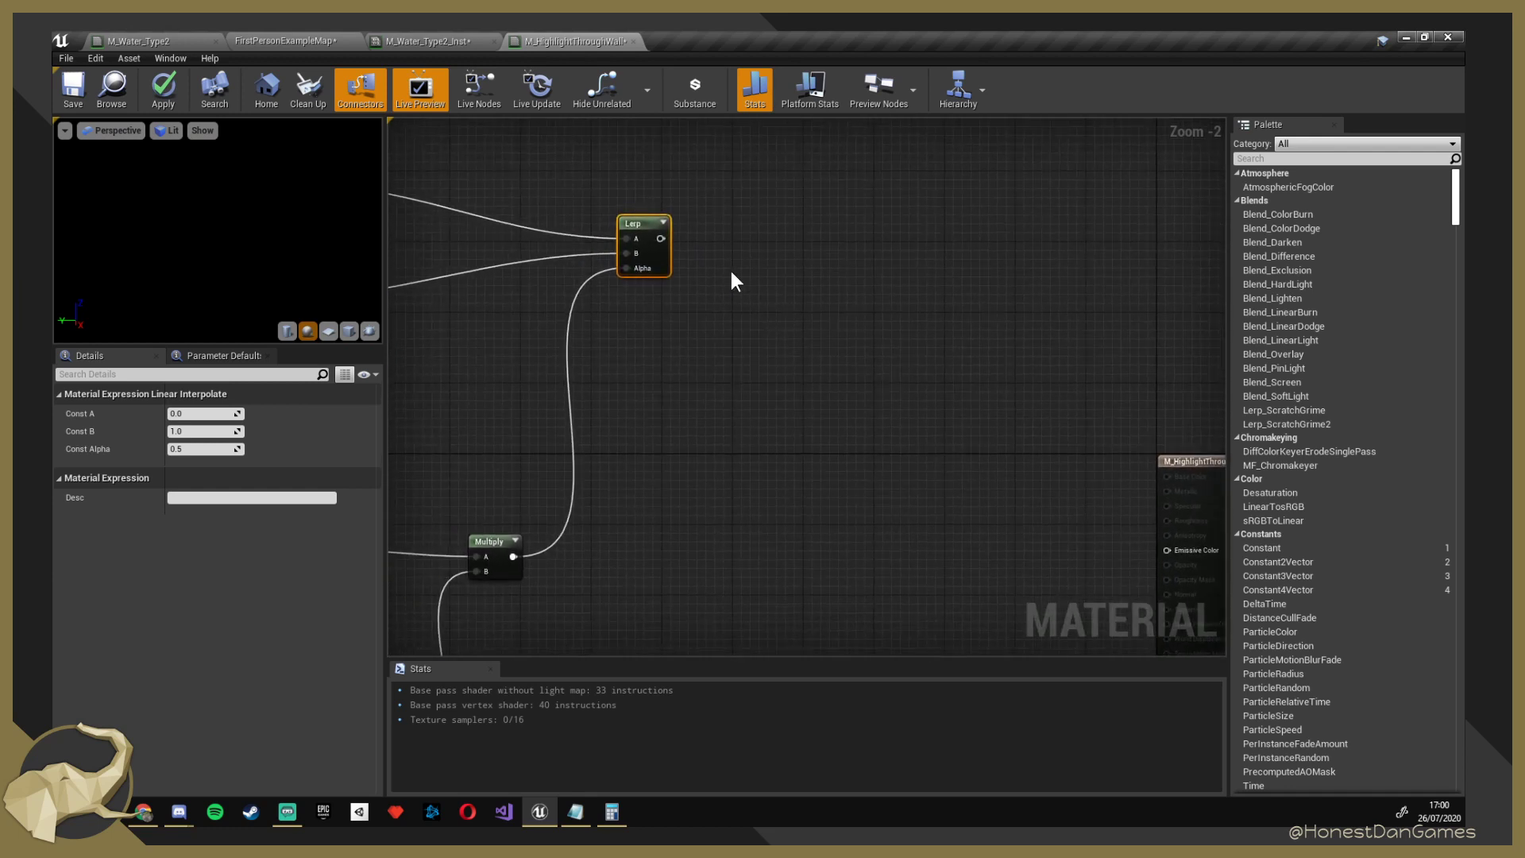
{"action": "left_click_drag", "start_coordinate": [661, 237], "coordinate": [1168, 550]}
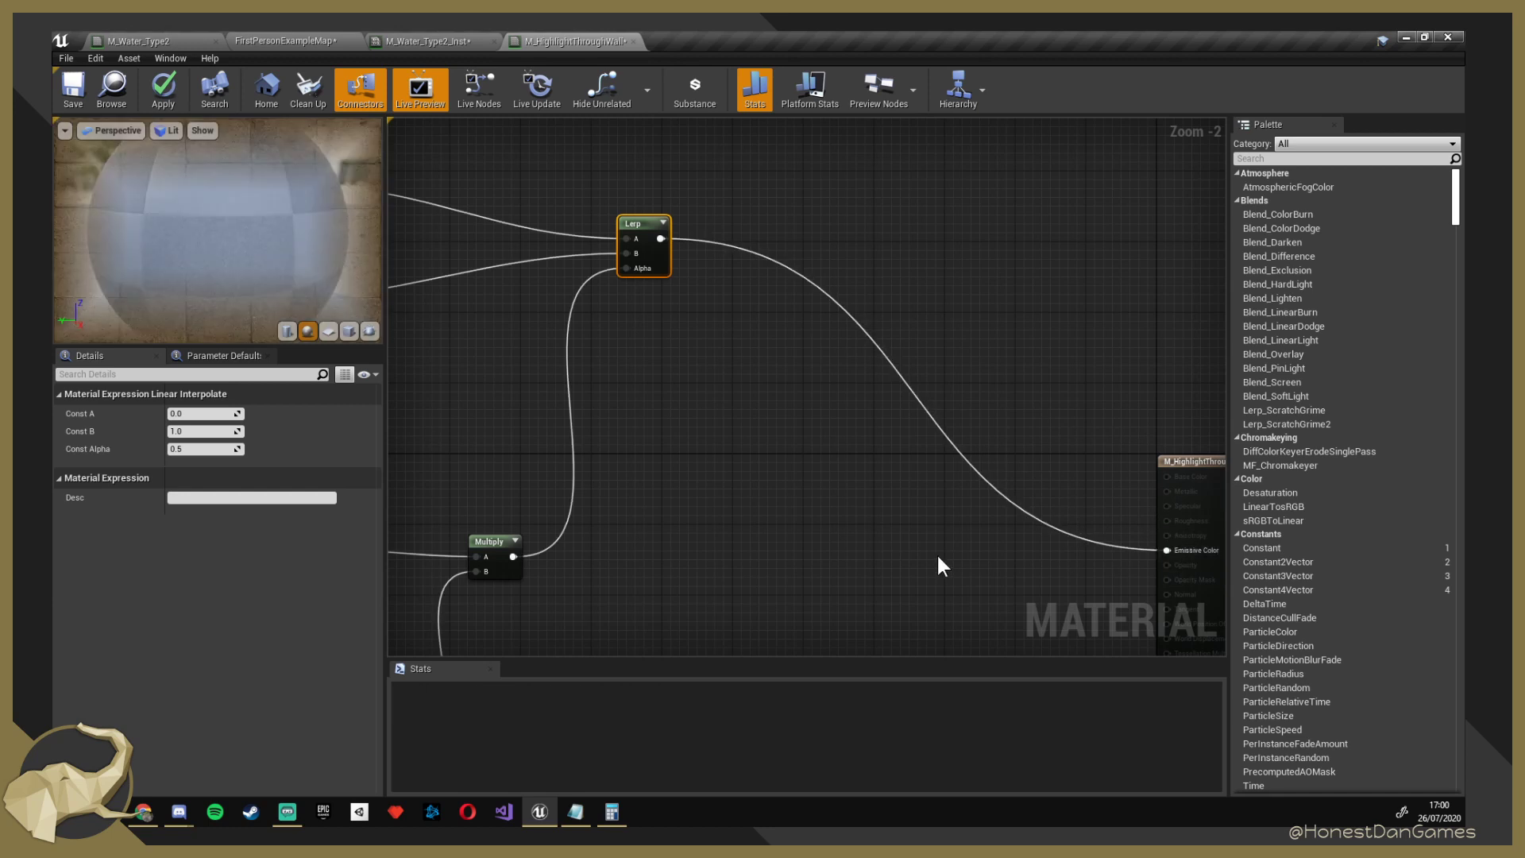
{"action": "right_click_drag", "start_coordinate": [936, 562], "coordinate": [1207, 517]}
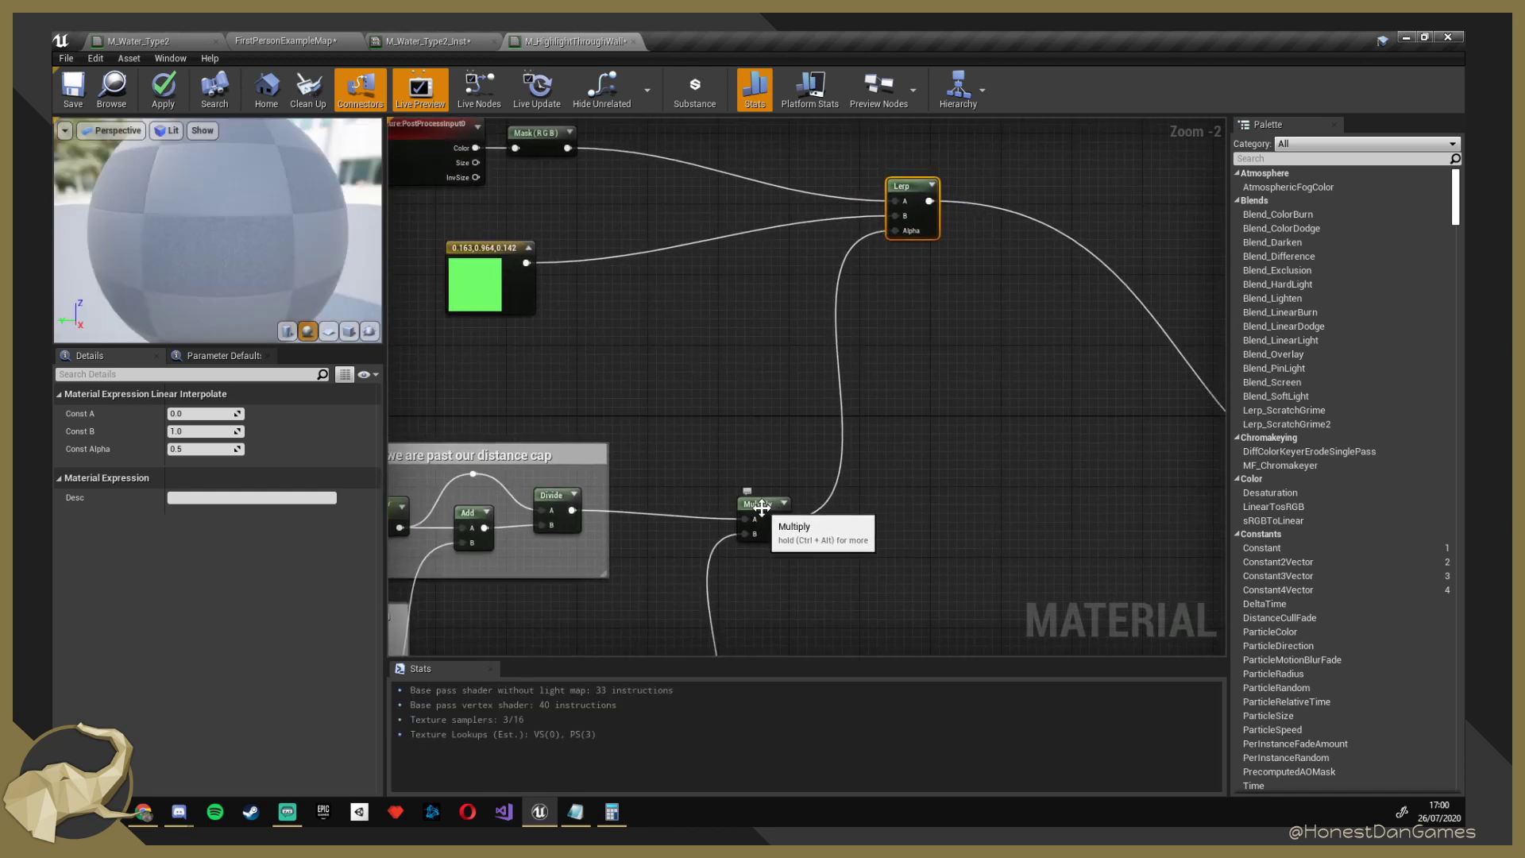
{"action": "left_click", "coordinate": [78, 86]}
Switch to the FirstPersonExampleMap level, facing the row of textured cubes.
{"action": "left_click", "coordinate": [154, 41]}
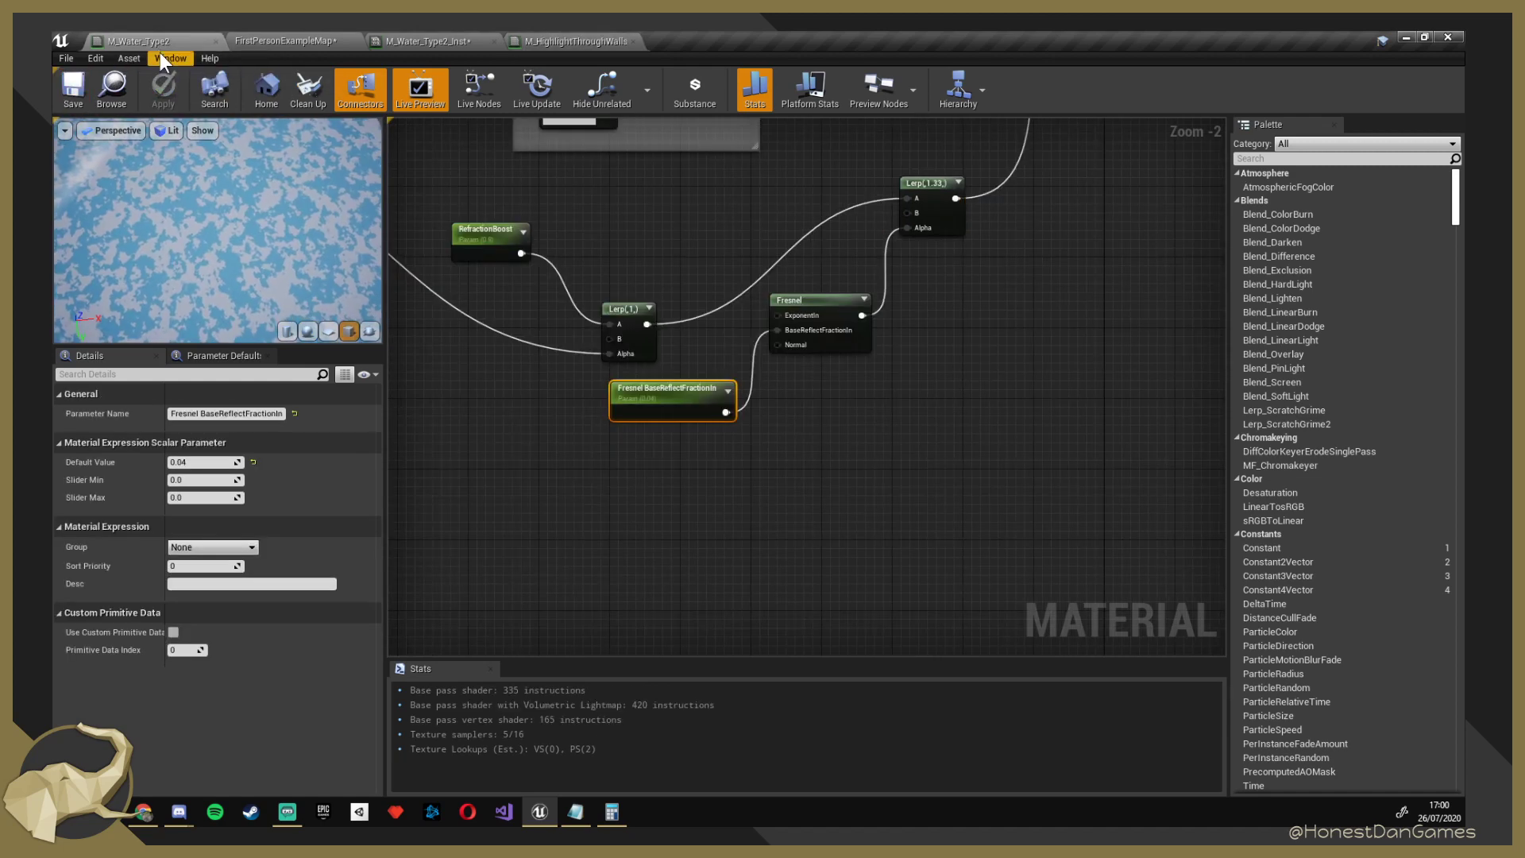
{"action": "left_click", "coordinate": [290, 39]}
{"action": "right_click_drag", "start_coordinate": [476, 278], "coordinate": [445, 277]}
{"action": "key", "text": "w"}
{"action": "key", "text": "s"}
{"action": "key", "text": "s"}
{"action": "key", "text": "w"}
{"action": "right_click_drag", "start_coordinate": [691, 318], "coordinate": [699, 318]}
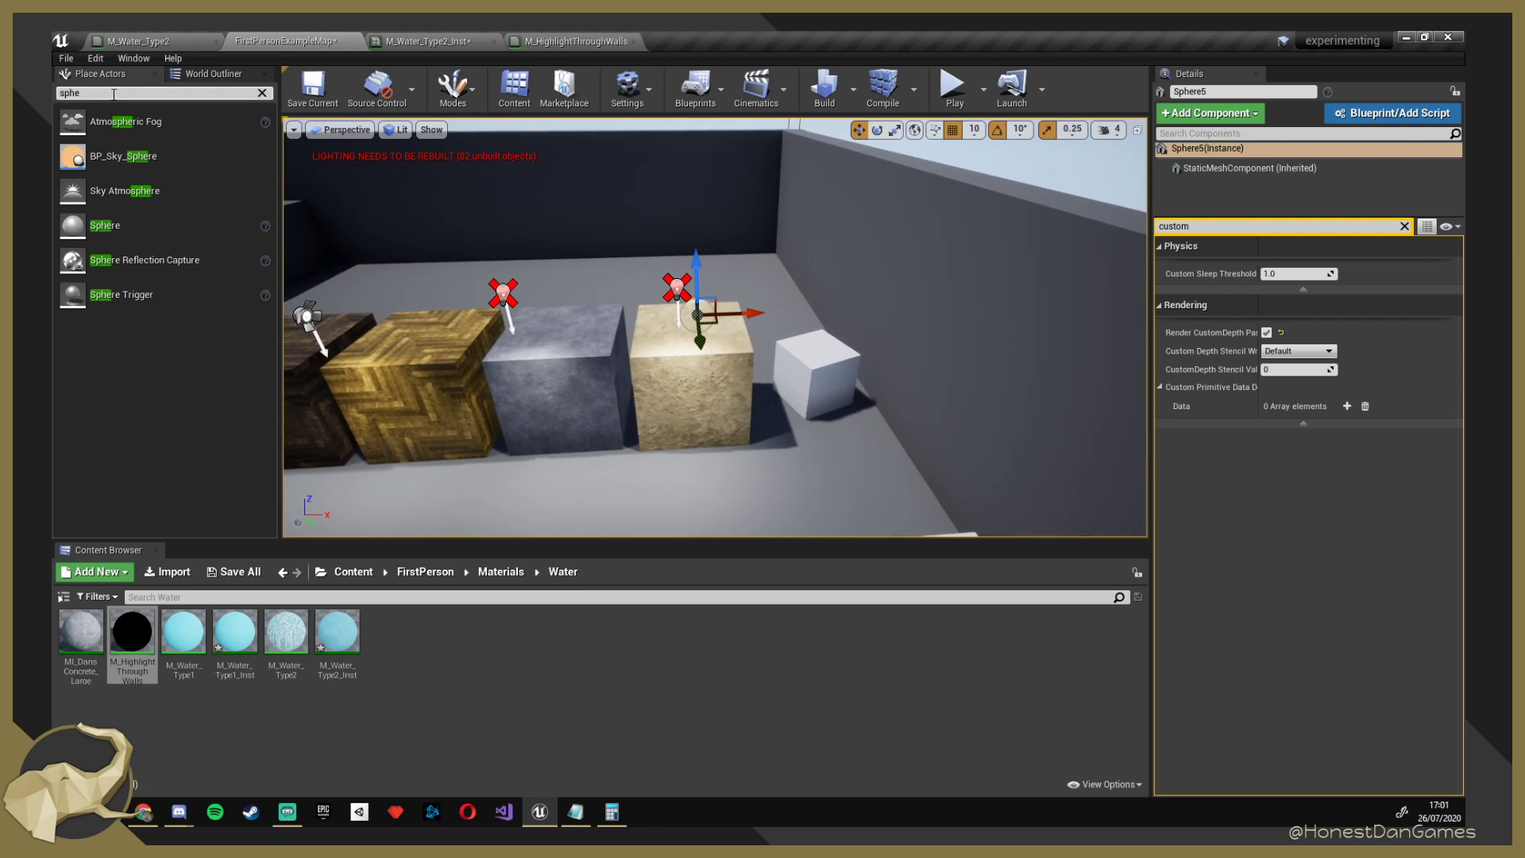
Search the placeable actors for "post" and place a Post Process Volume in the level near the sand-textured cube.
{"action": "key", "text": "BackSpace"}
{"action": "key", "text": "BackSpace"}
{"action": "key", "text": "BackSpace"}
{"action": "key", "text": "BackSpace"}
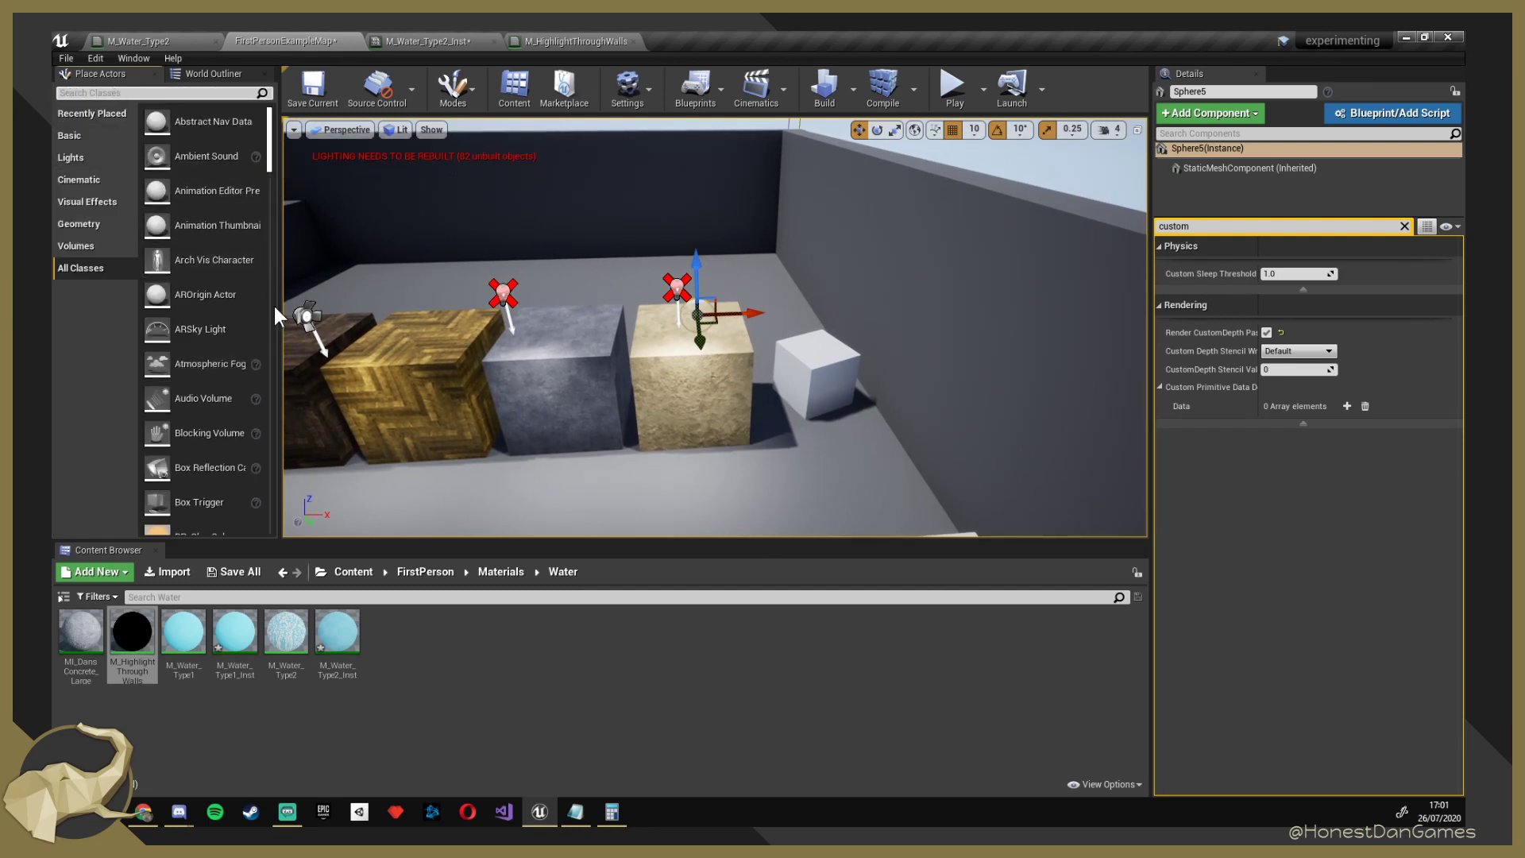
{"action": "type", "text": "postp"}
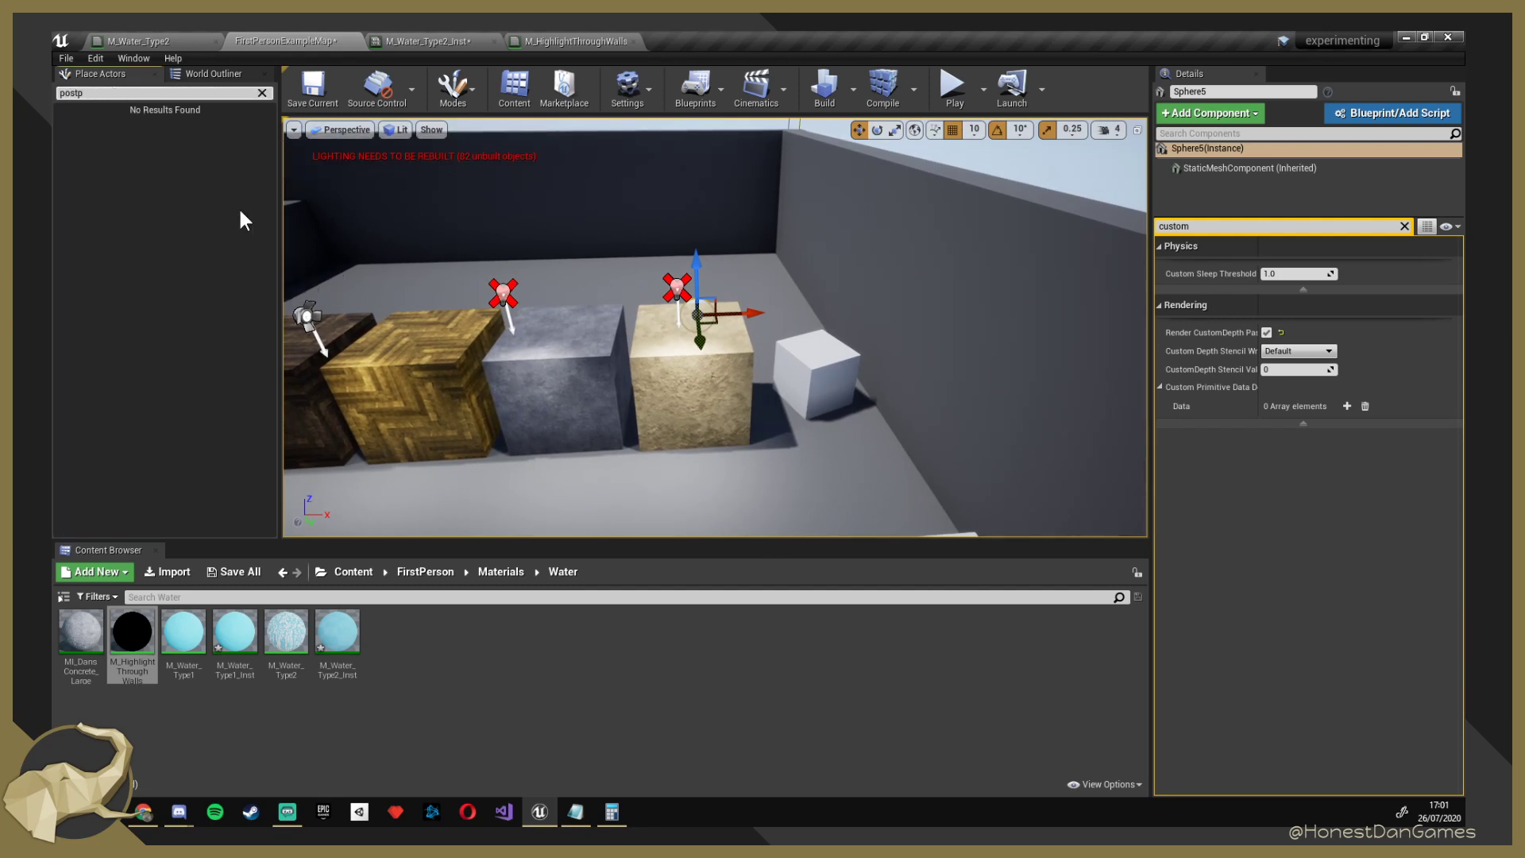
{"action": "key", "text": "BackSpace"}
{"action": "left_click_drag", "start_coordinate": [135, 121], "coordinate": [684, 359]}
{"action": "right_click_drag", "start_coordinate": [737, 357], "coordinate": [540, 349]}
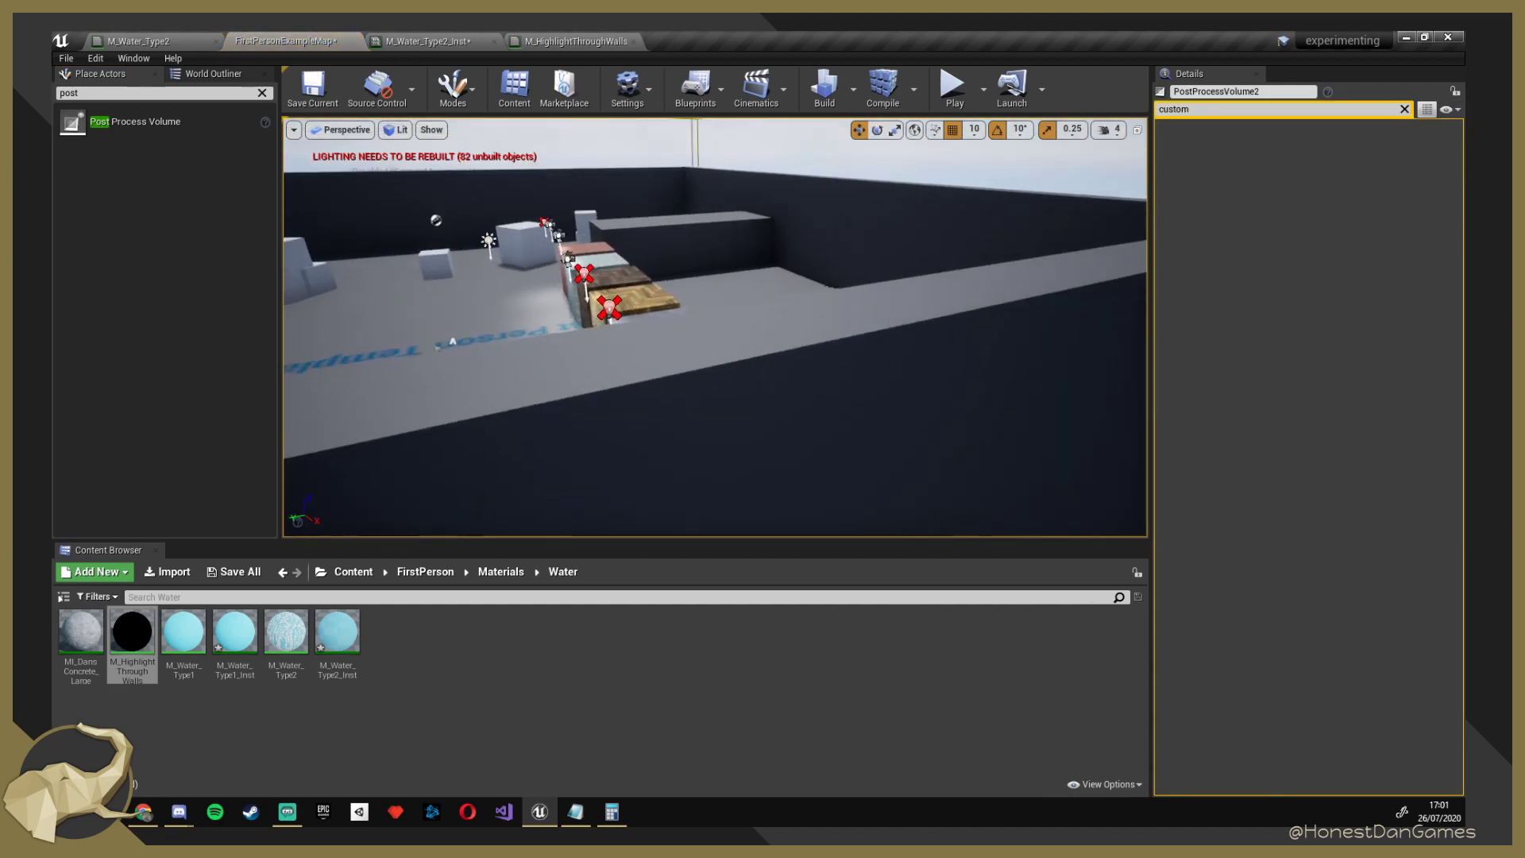
{"action": "right_click_drag", "start_coordinate": [683, 357], "coordinate": [684, 357]}
Locate PostProcessVolume2 in the World Outliner and clear the "custom" filter from its details.
{"action": "left_click", "coordinate": [203, 78]}
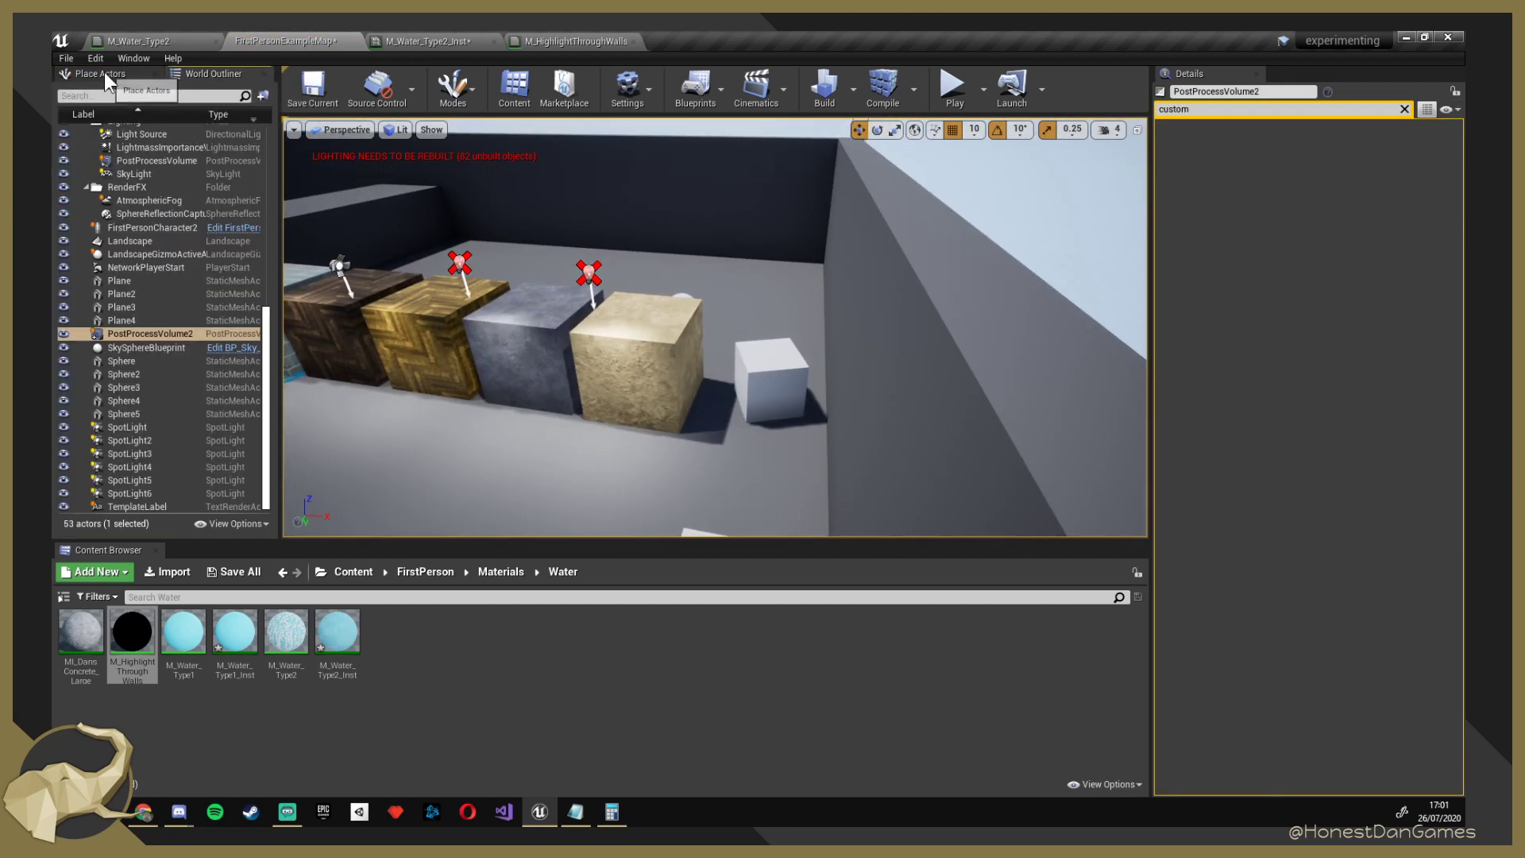
{"action": "left_click", "coordinate": [103, 73]}
{"action": "left_click", "coordinate": [197, 81]}
{"action": "key", "text": "e"}
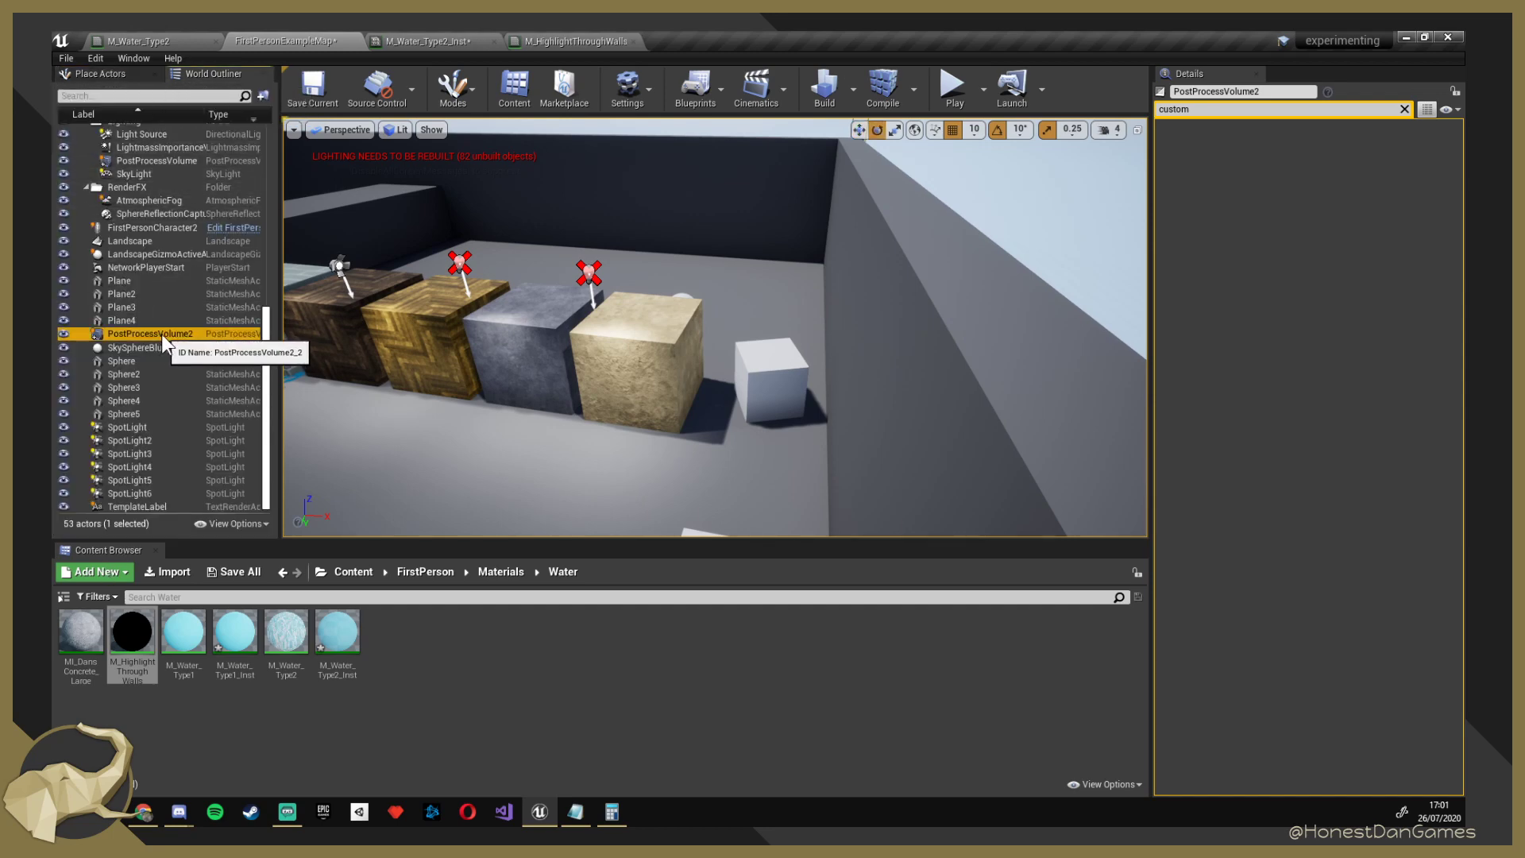
{"action": "right_click_drag", "start_coordinate": [658, 303], "coordinate": [703, 245]}
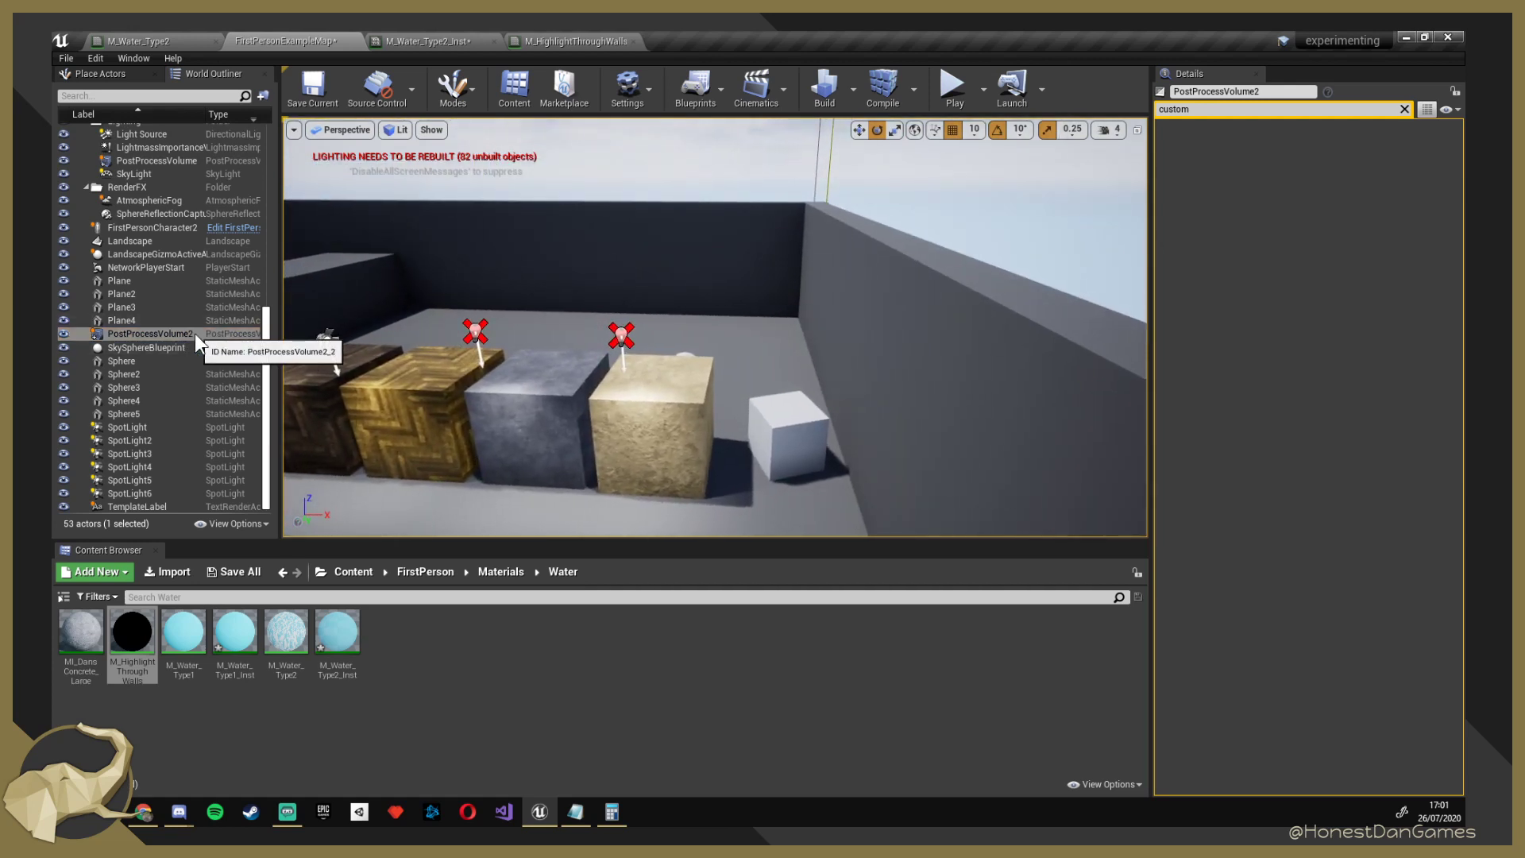
{"action": "left_click", "coordinate": [1258, 89]}
{"action": "key", "text": "BackSpace"}
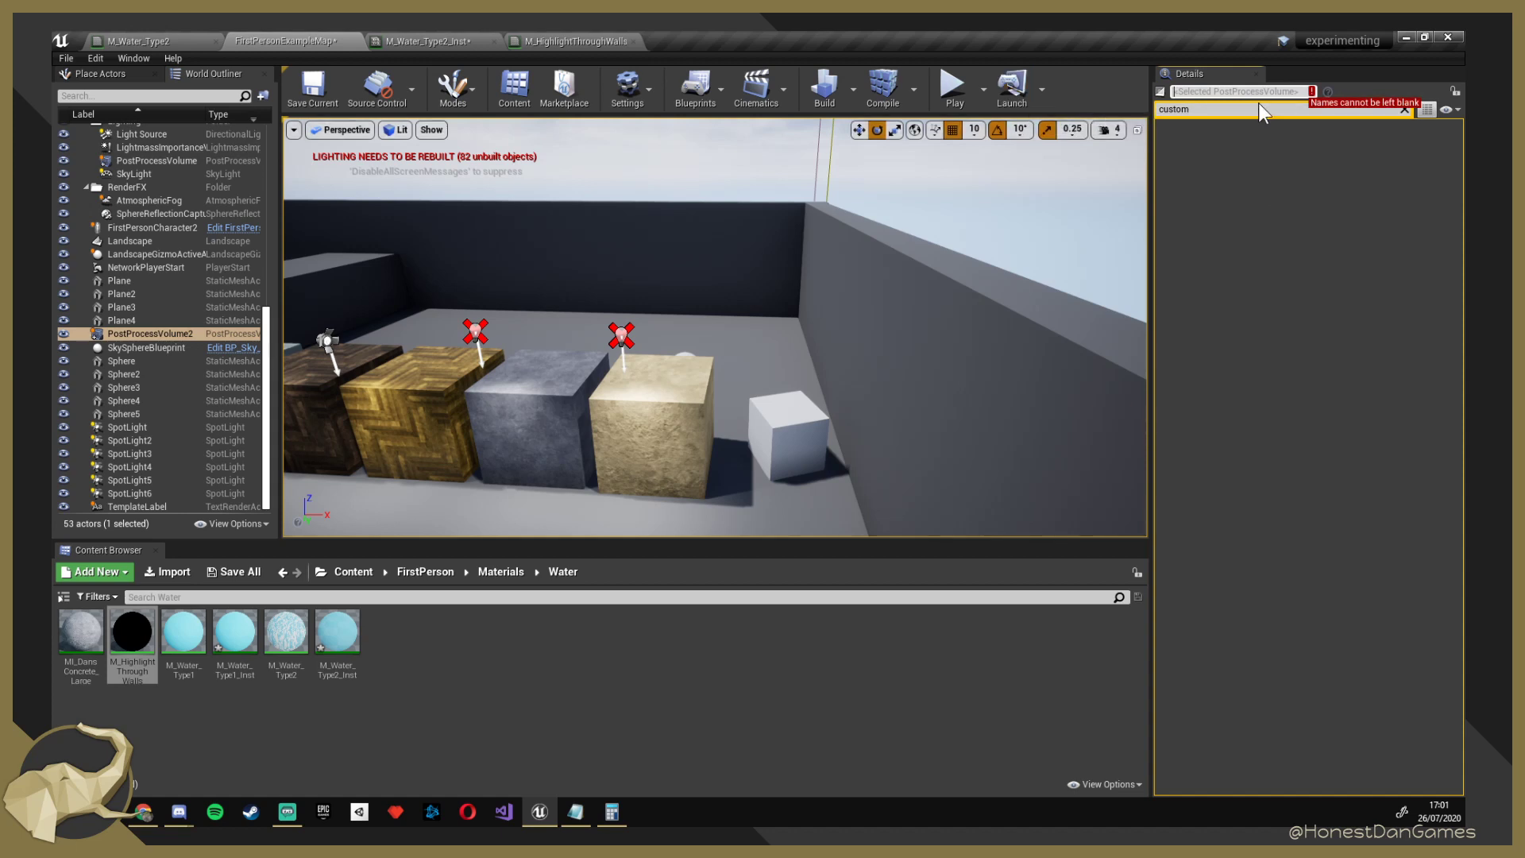
{"action": "left_click", "coordinate": [1189, 107]}
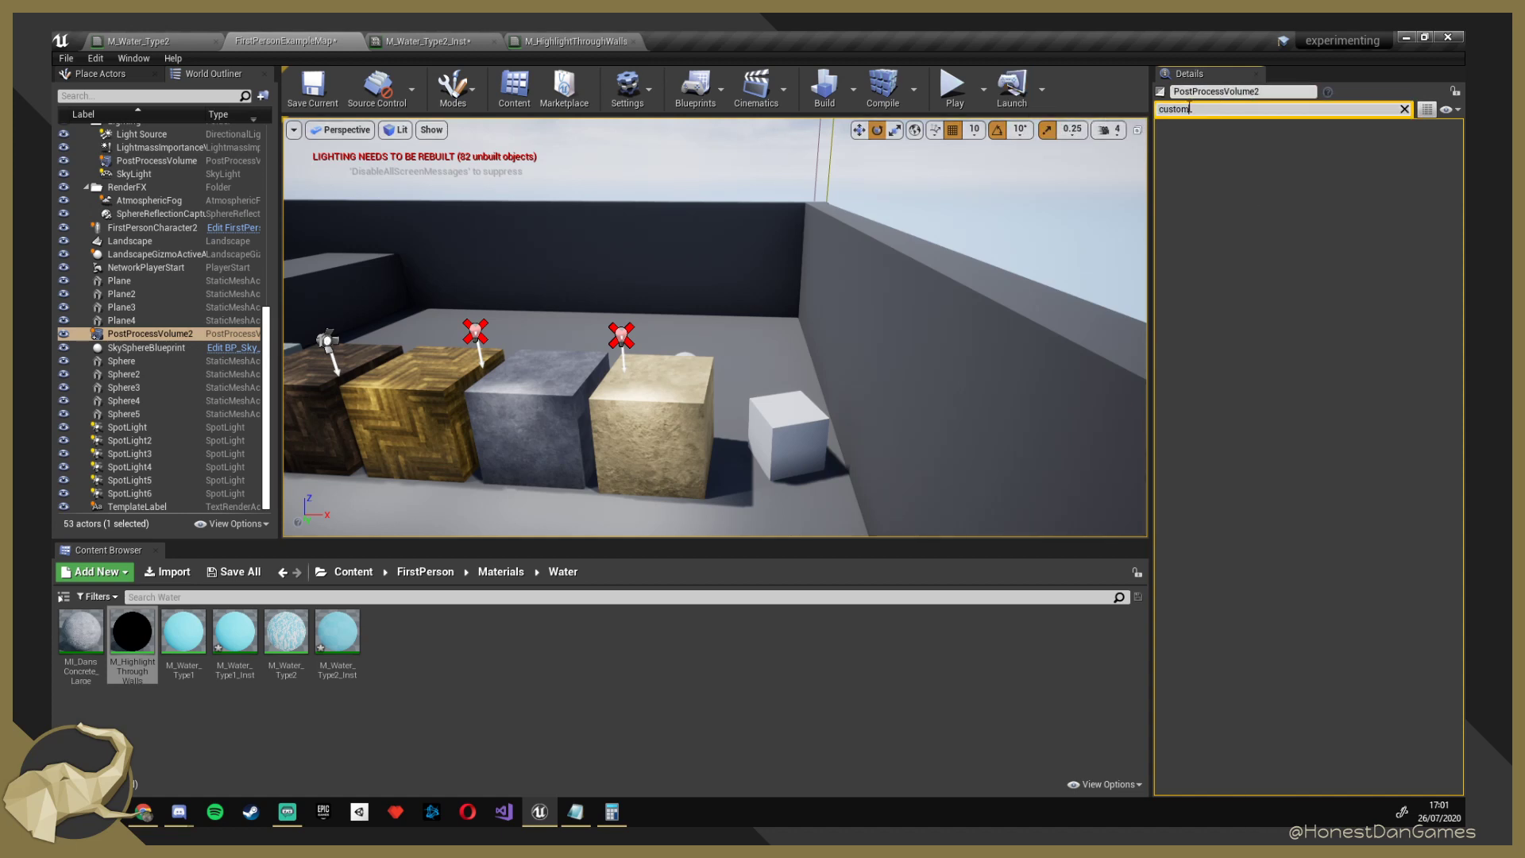
{"action": "left_click", "coordinate": [1403, 110]}
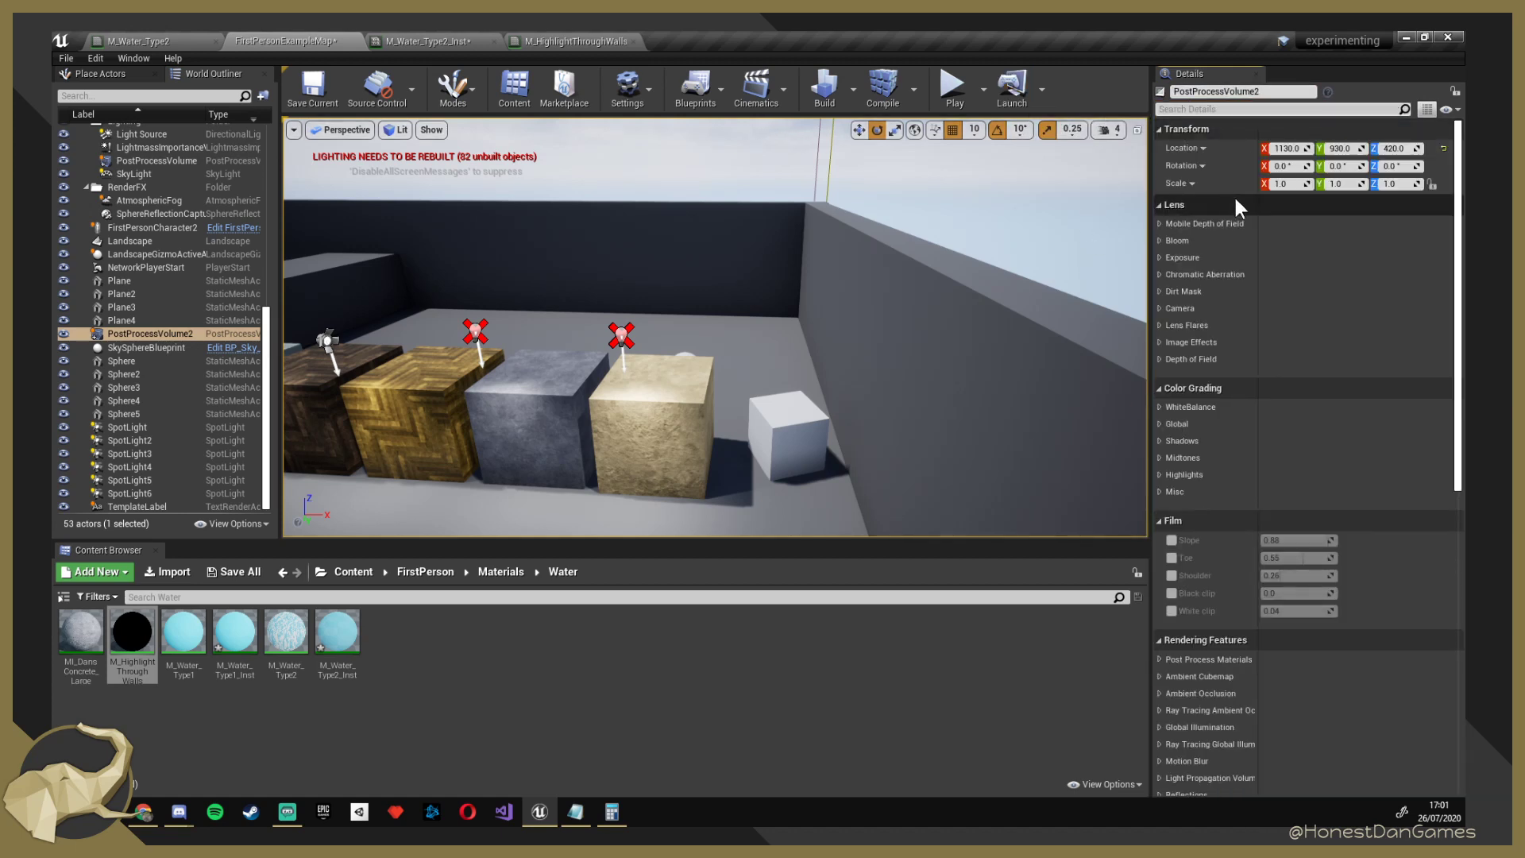
Filter the volume's details for "blend", add a Post Process Materials array element as an asset reference, and assign M_HighlightThroughWalls to it.
{"action": "type", "text": "blend"}
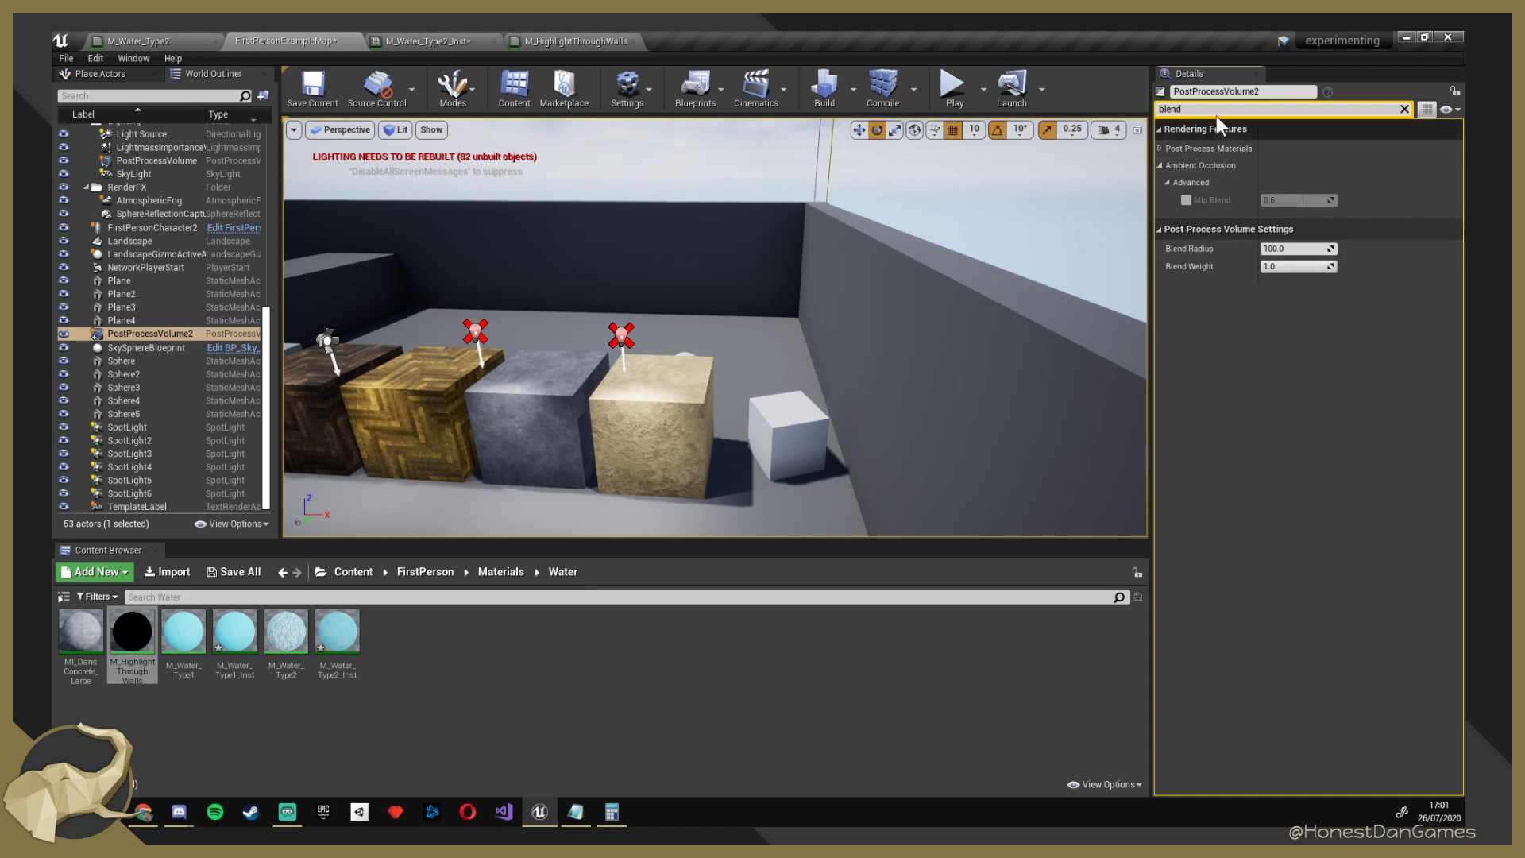
{"action": "left_click", "coordinate": [1160, 148]}
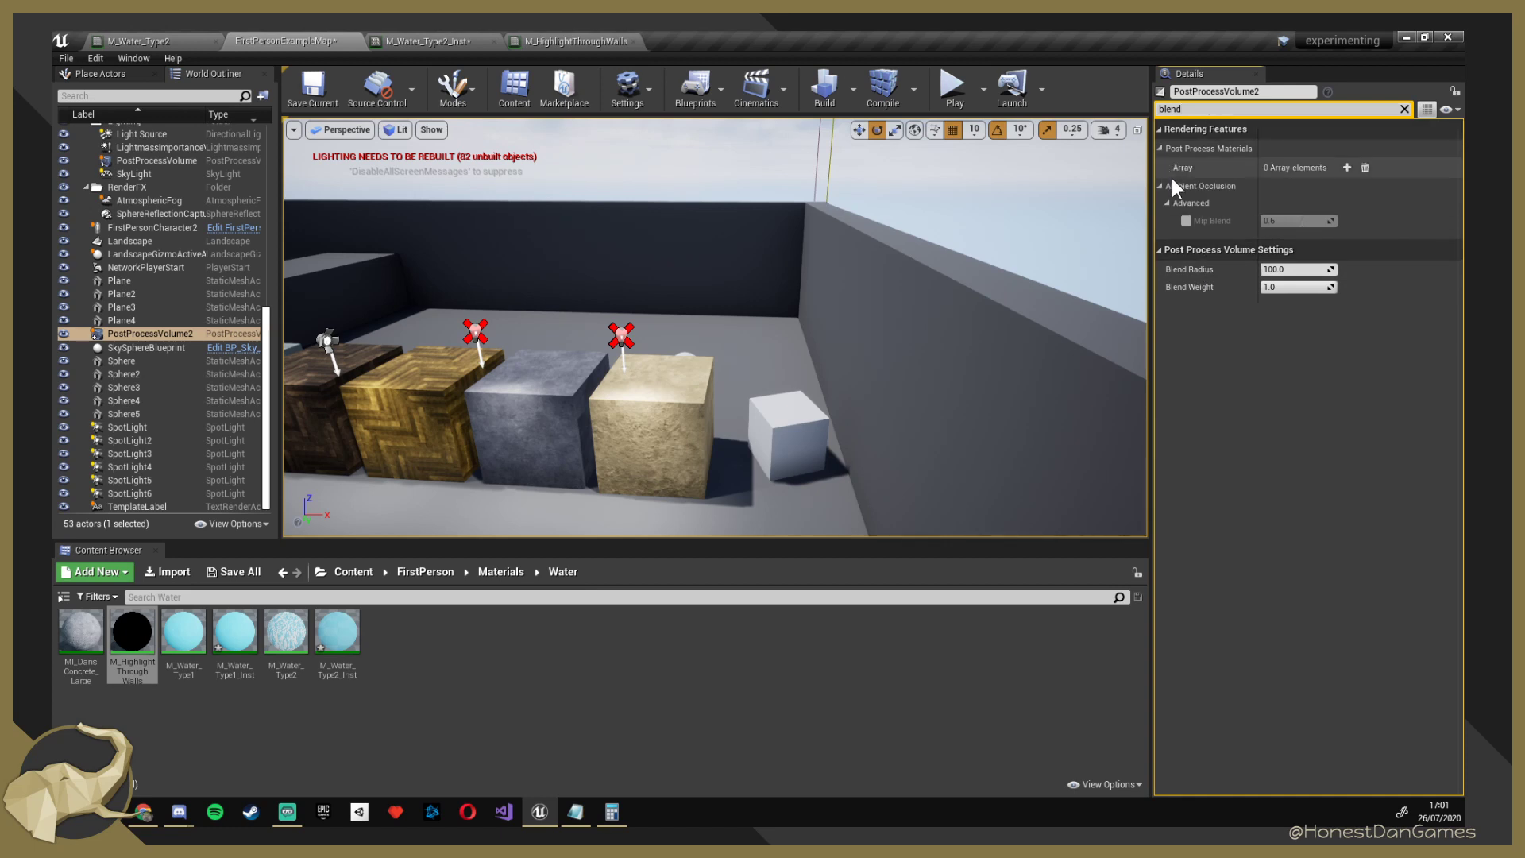
{"action": "left_click", "coordinate": [1347, 168]}
{"action": "left_click", "coordinate": [1316, 189]}
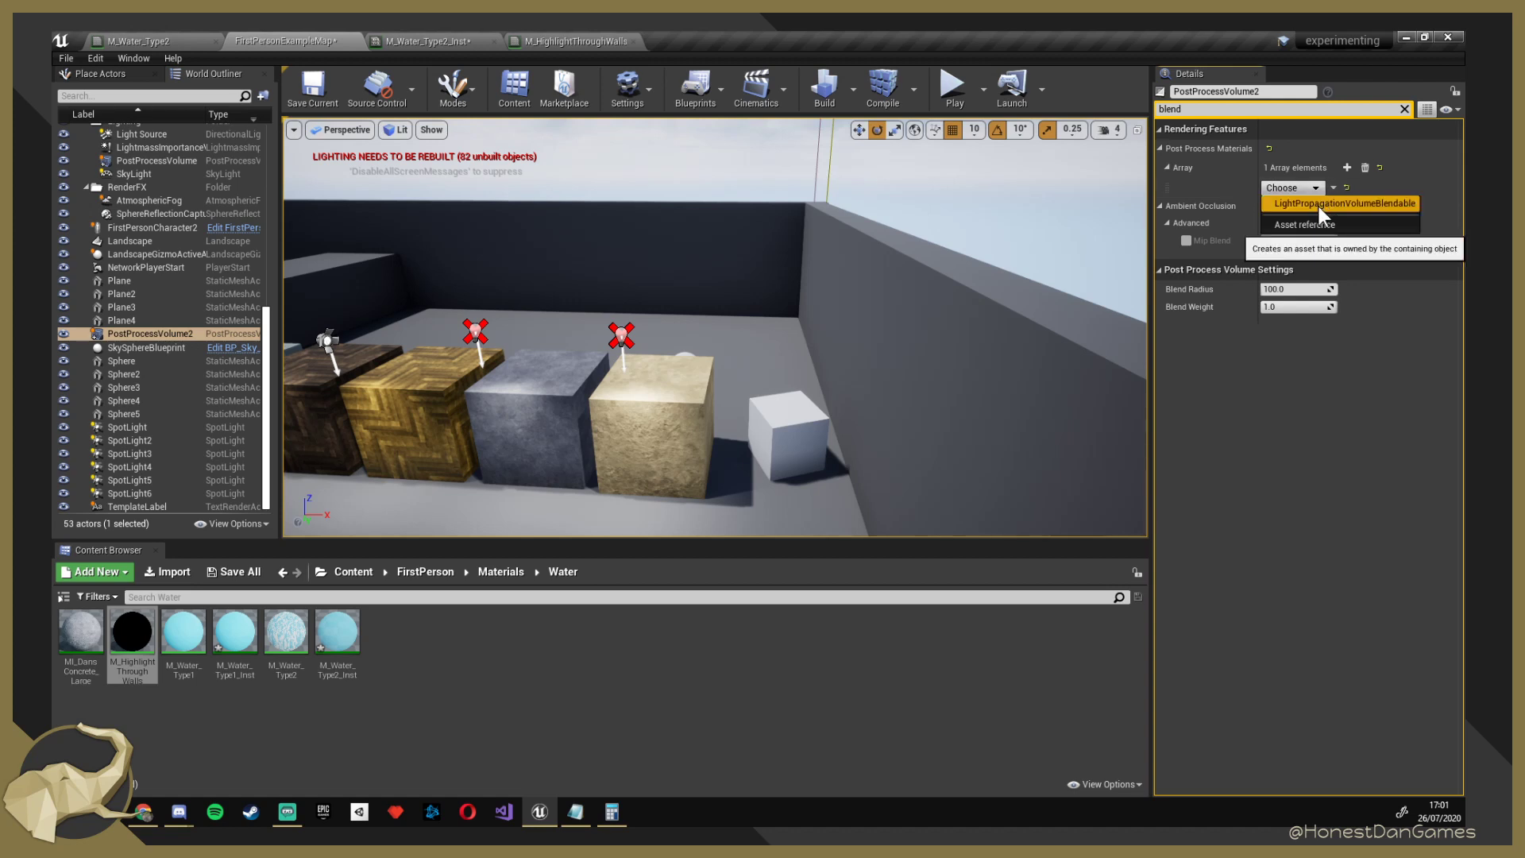
{"action": "left_click", "coordinate": [1314, 225]}
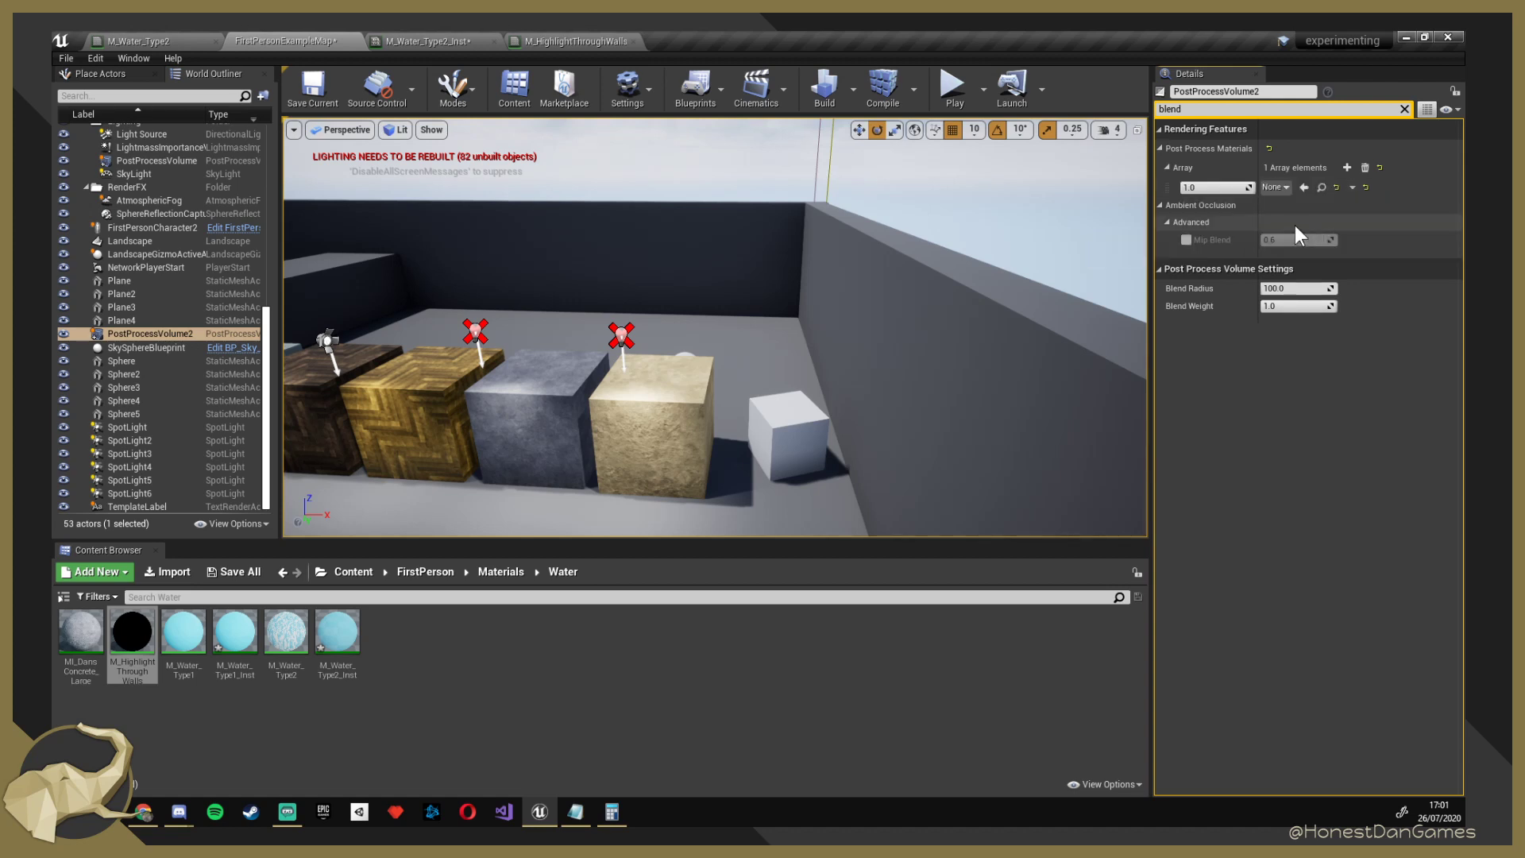
{"action": "left_click", "coordinate": [1284, 188]}
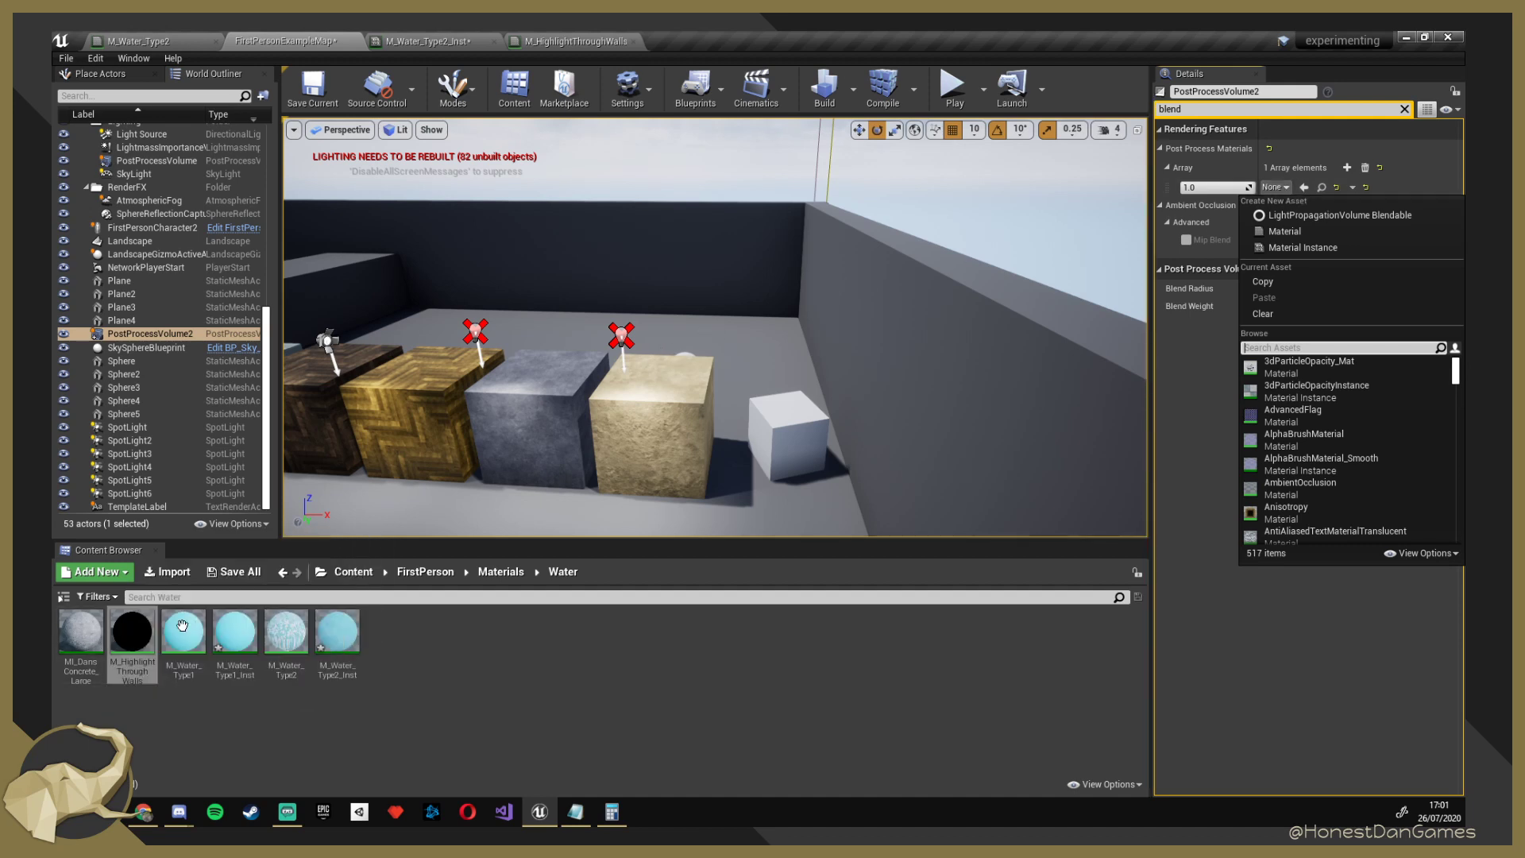
{"action": "left_click_drag", "start_coordinate": [147, 635], "coordinate": [1302, 188]}
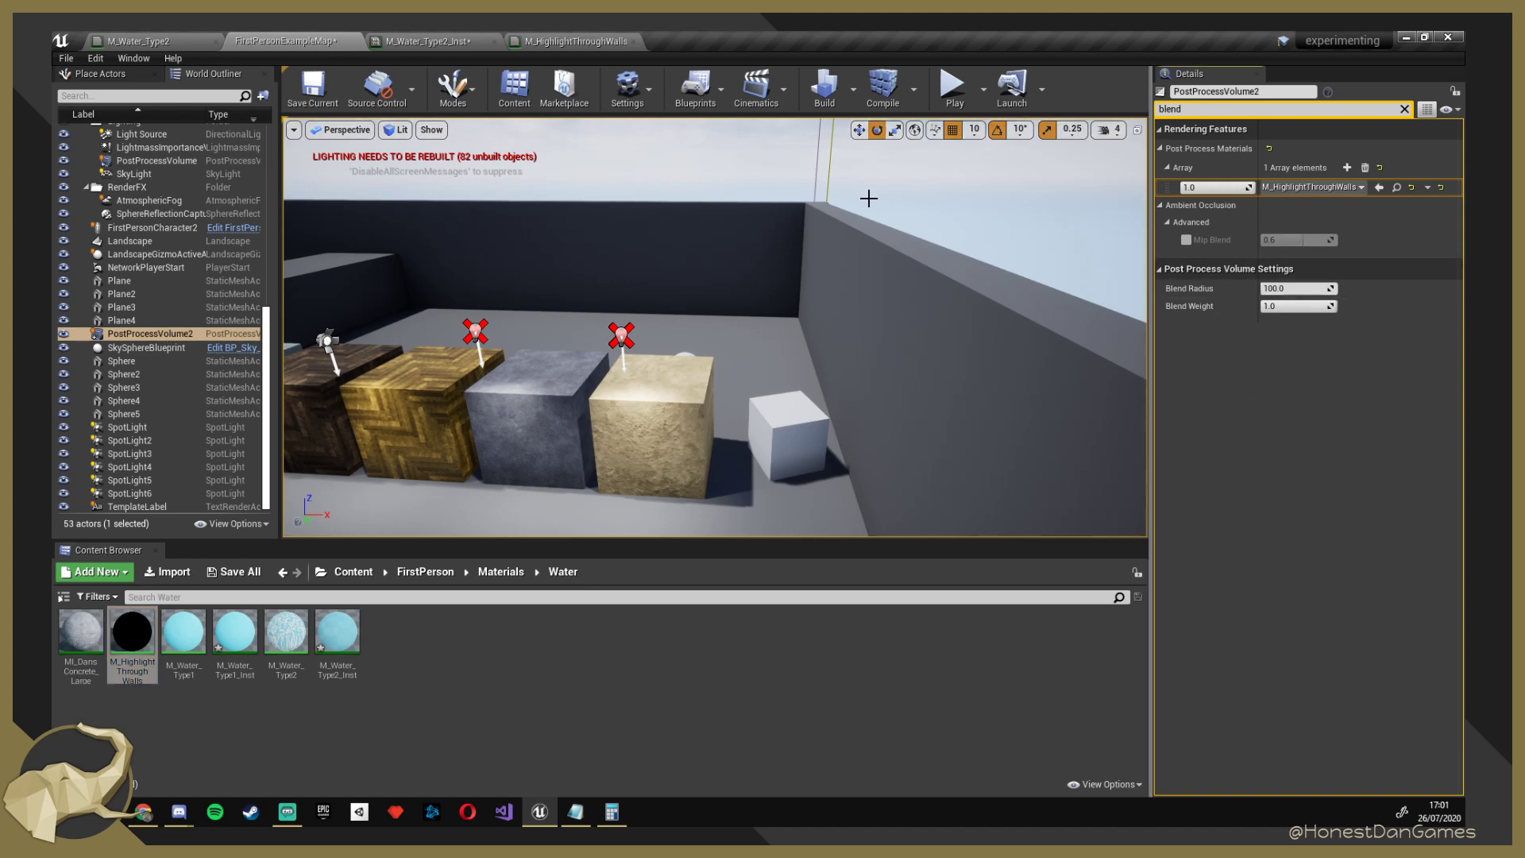
Check the sphere behind the sand-textured cube from several viewpoints and save the level.
{"action": "right_click_drag", "start_coordinate": [706, 265], "coordinate": [755, 365]}
{"action": "key", "text": "s"}
{"action": "key", "text": "w"}
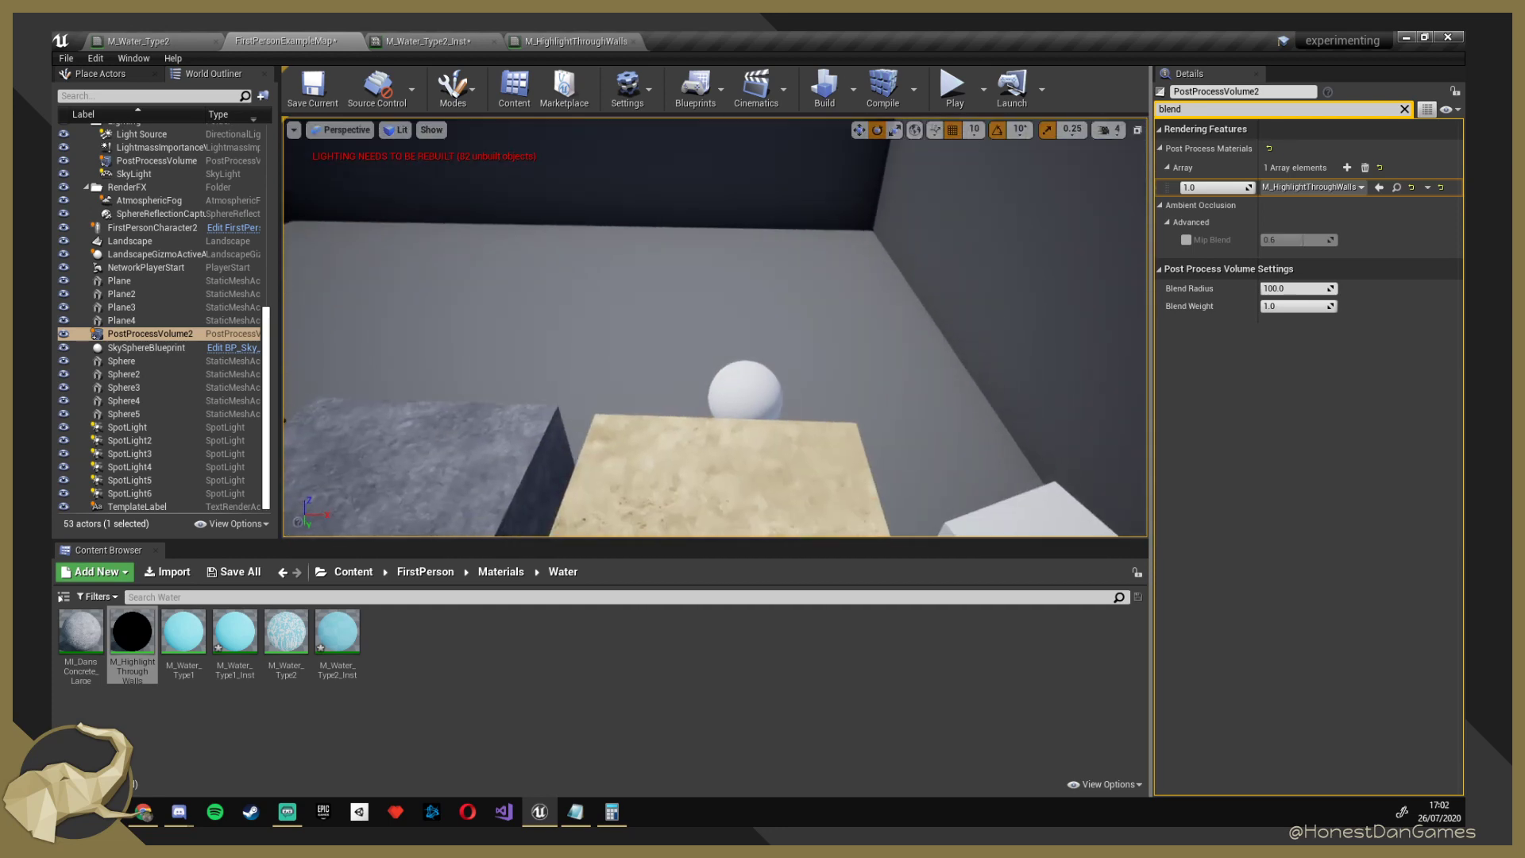
{"action": "left_click", "coordinate": [763, 402]}
{"action": "right_click", "coordinate": [884, 255]}
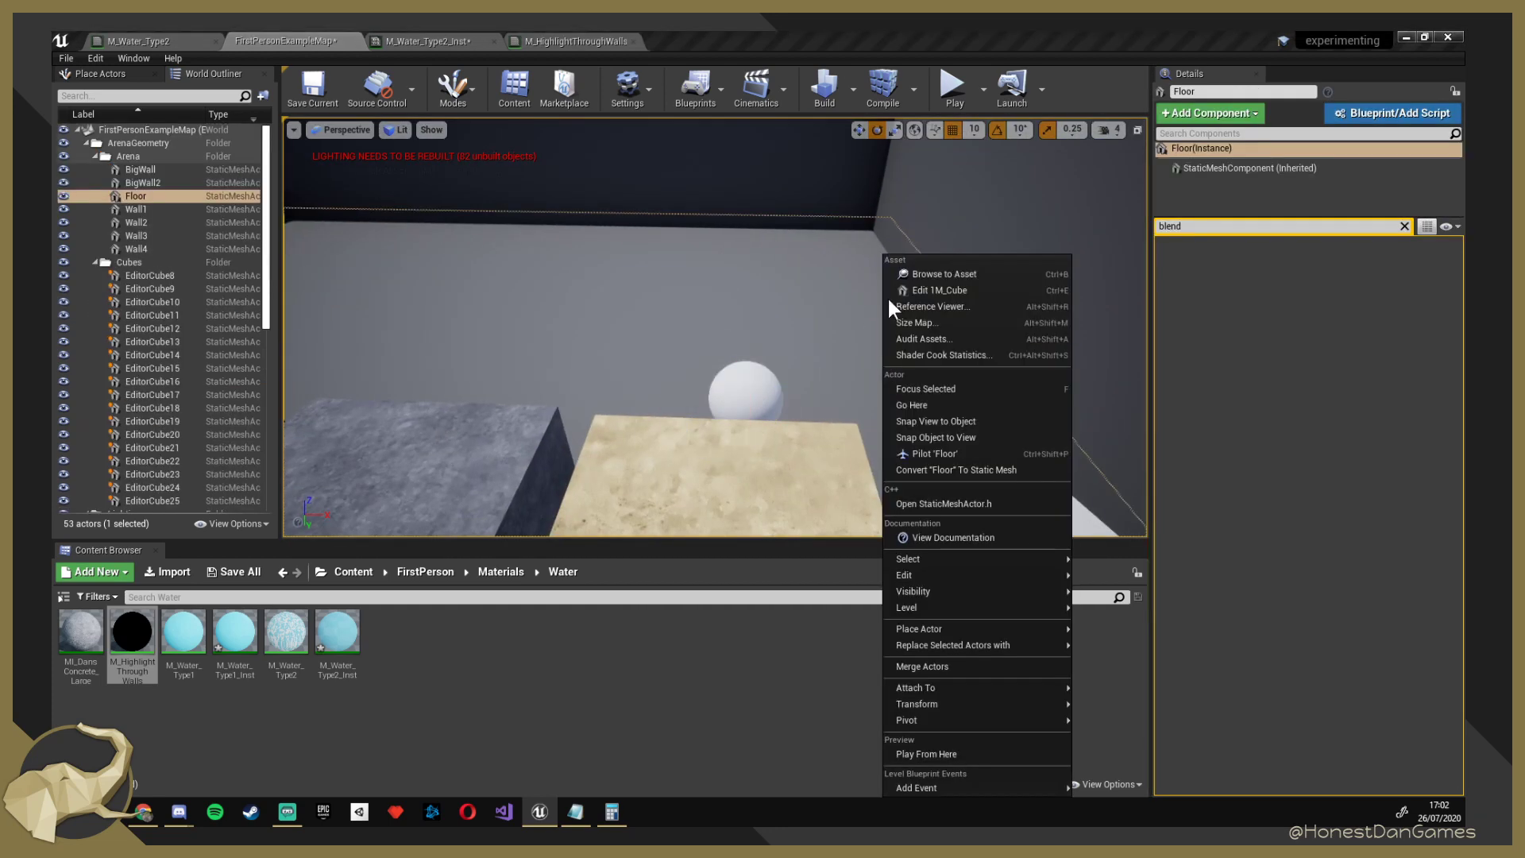
{"action": "key", "text": "s"}
{"action": "mouse_move", "coordinate": [862, 228]}
{"action": "right_mouse_down"}
{"action": "mouse_move", "coordinate": [715, 262]}
{"action": "mouse_move", "coordinate": [747, 278]}
{"action": "mouse_move", "coordinate": [858, 239]}
{"action": "mouse_move", "coordinate": [774, 246]}
{"action": "mouse_move", "coordinate": [882, 246]}
{"action": "right_mouse_up"}
{"action": "key", "text": "d"}
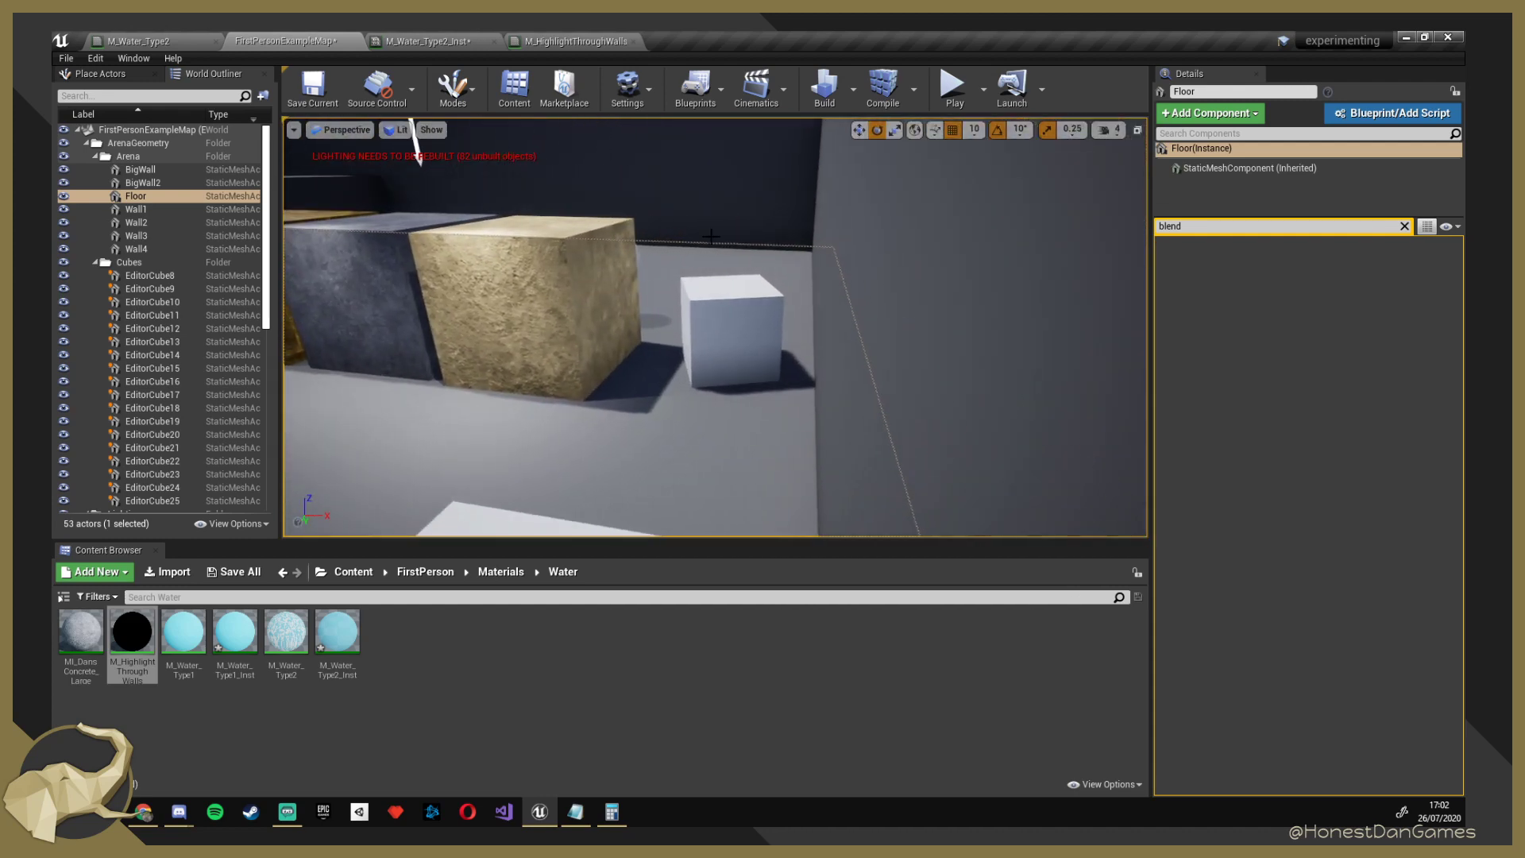
{"action": "left_click", "coordinate": [304, 91]}
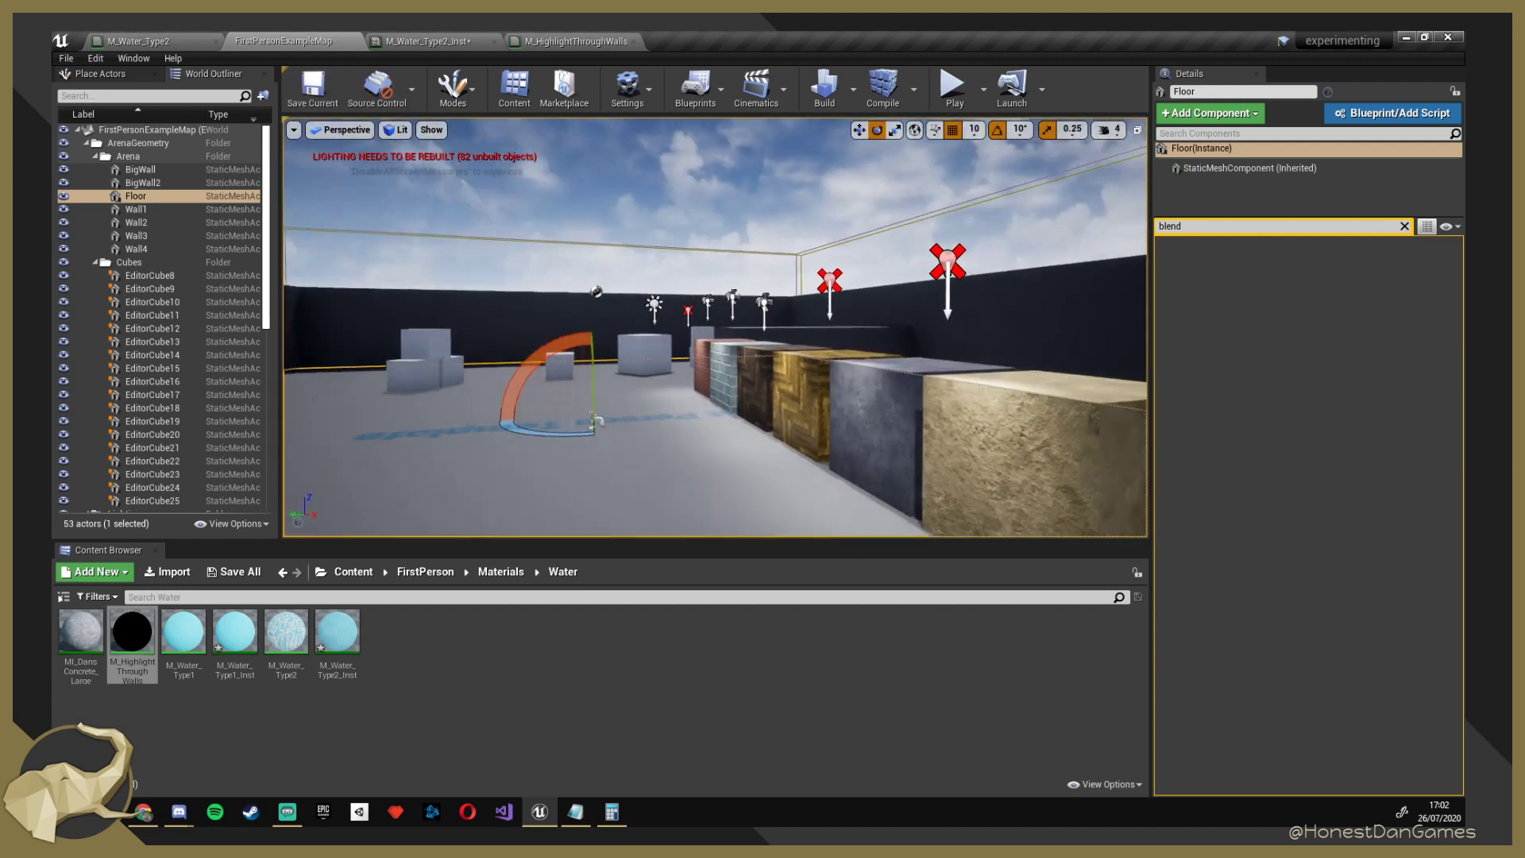
Look at the cubes from the open floor and clear the "blend" filter from the details.
{"action": "key", "text": "a"}
{"action": "right_click_drag", "start_coordinate": [423, 123], "coordinate": [695, 159]}
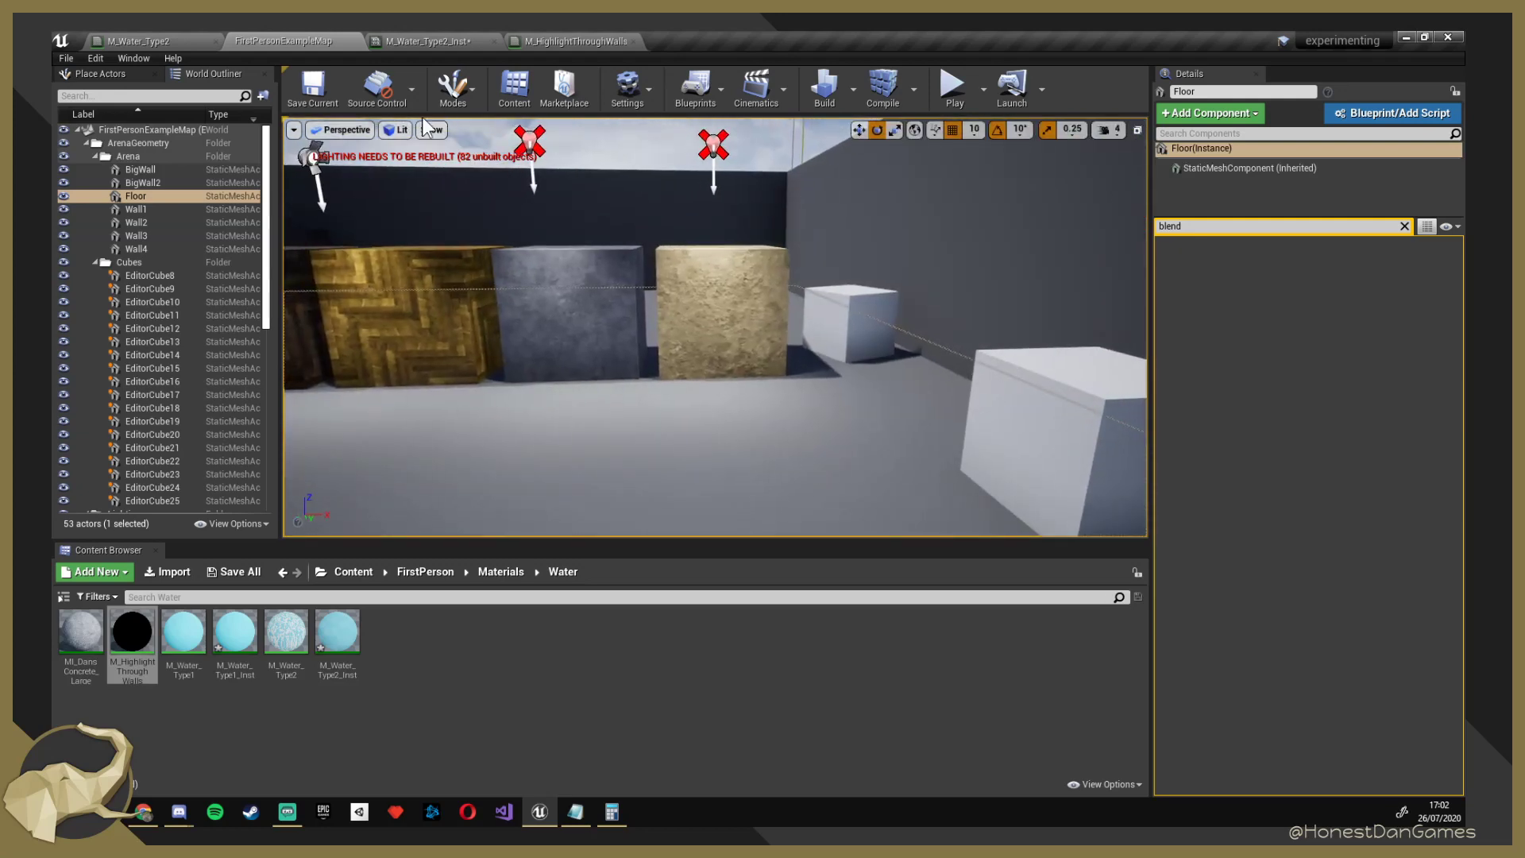
{"action": "right_click_drag", "start_coordinate": [734, 297], "coordinate": [683, 296]}
{"action": "key", "text": "d"}
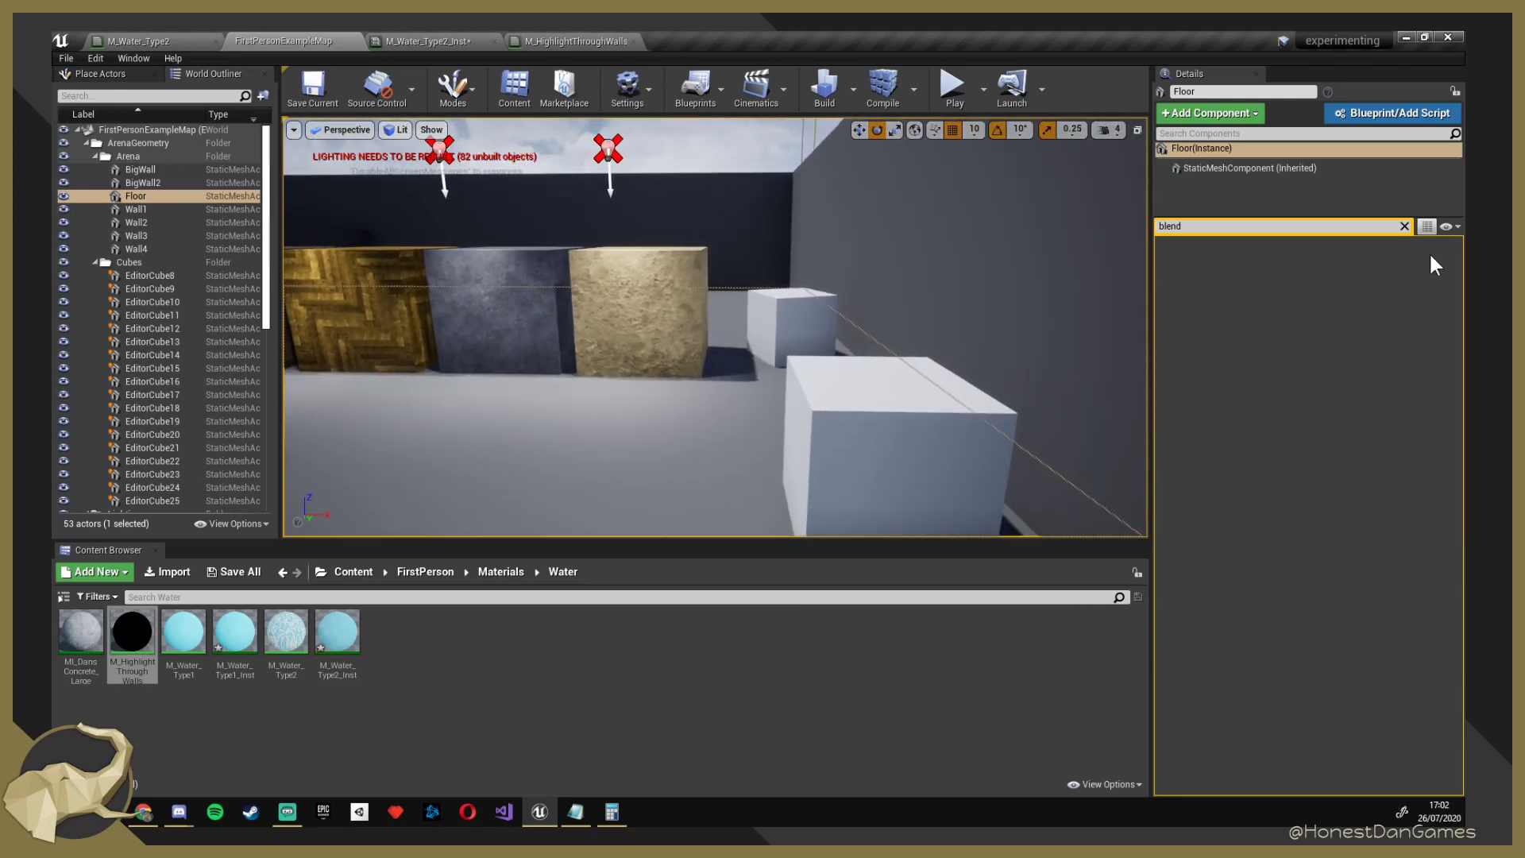
{"action": "left_click", "coordinate": [1404, 225]}
Examine the M_HighlightThroughWalls graph, following the PostProcessInput0, green constant and Multiply connections into the Lerp node.
{"action": "left_click", "coordinate": [429, 37]}
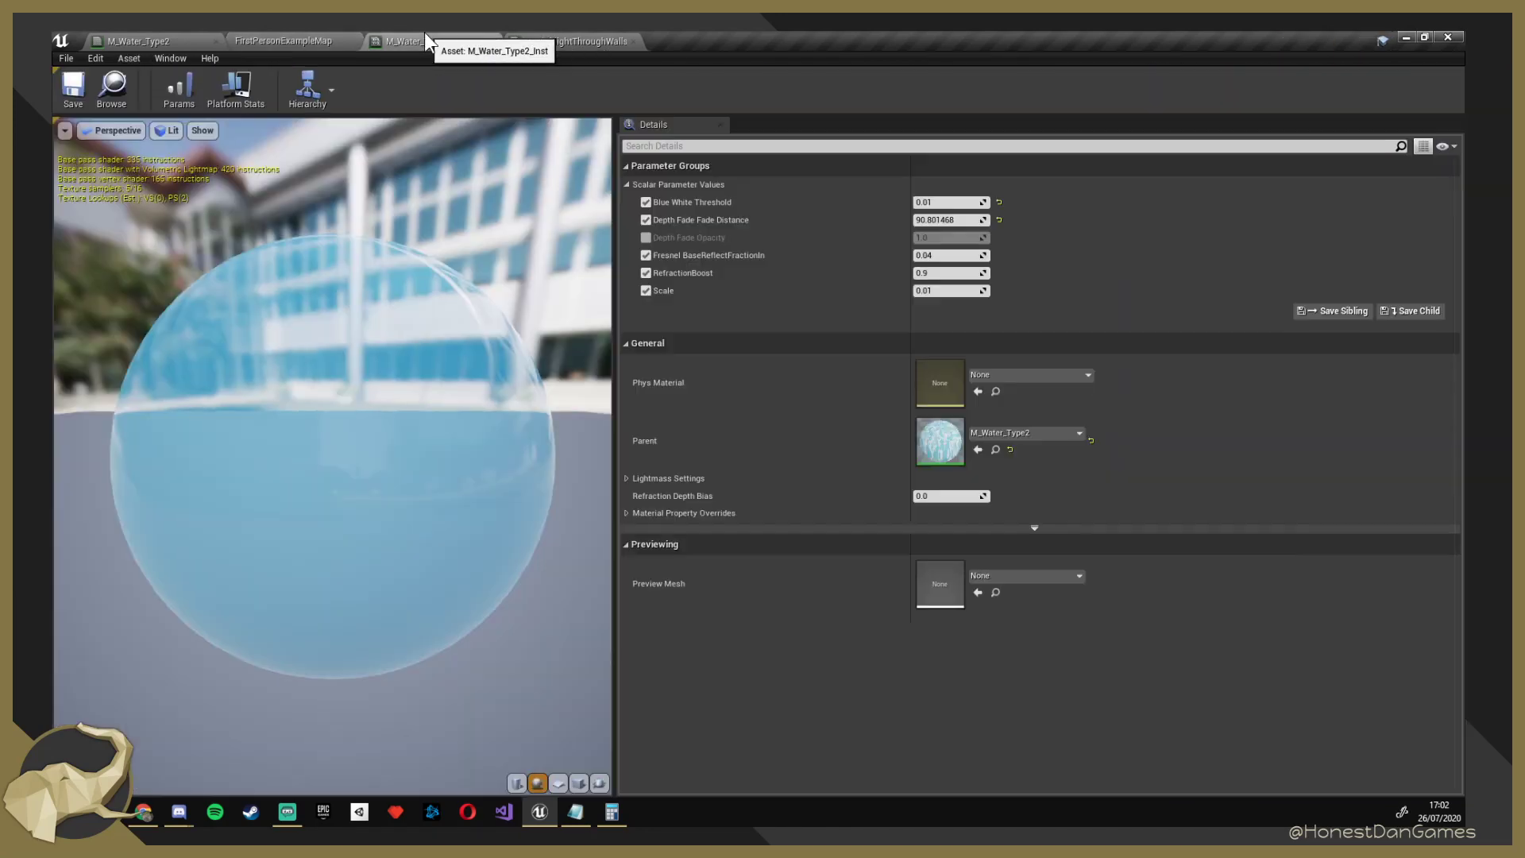
{"action": "left_click", "coordinate": [585, 38]}
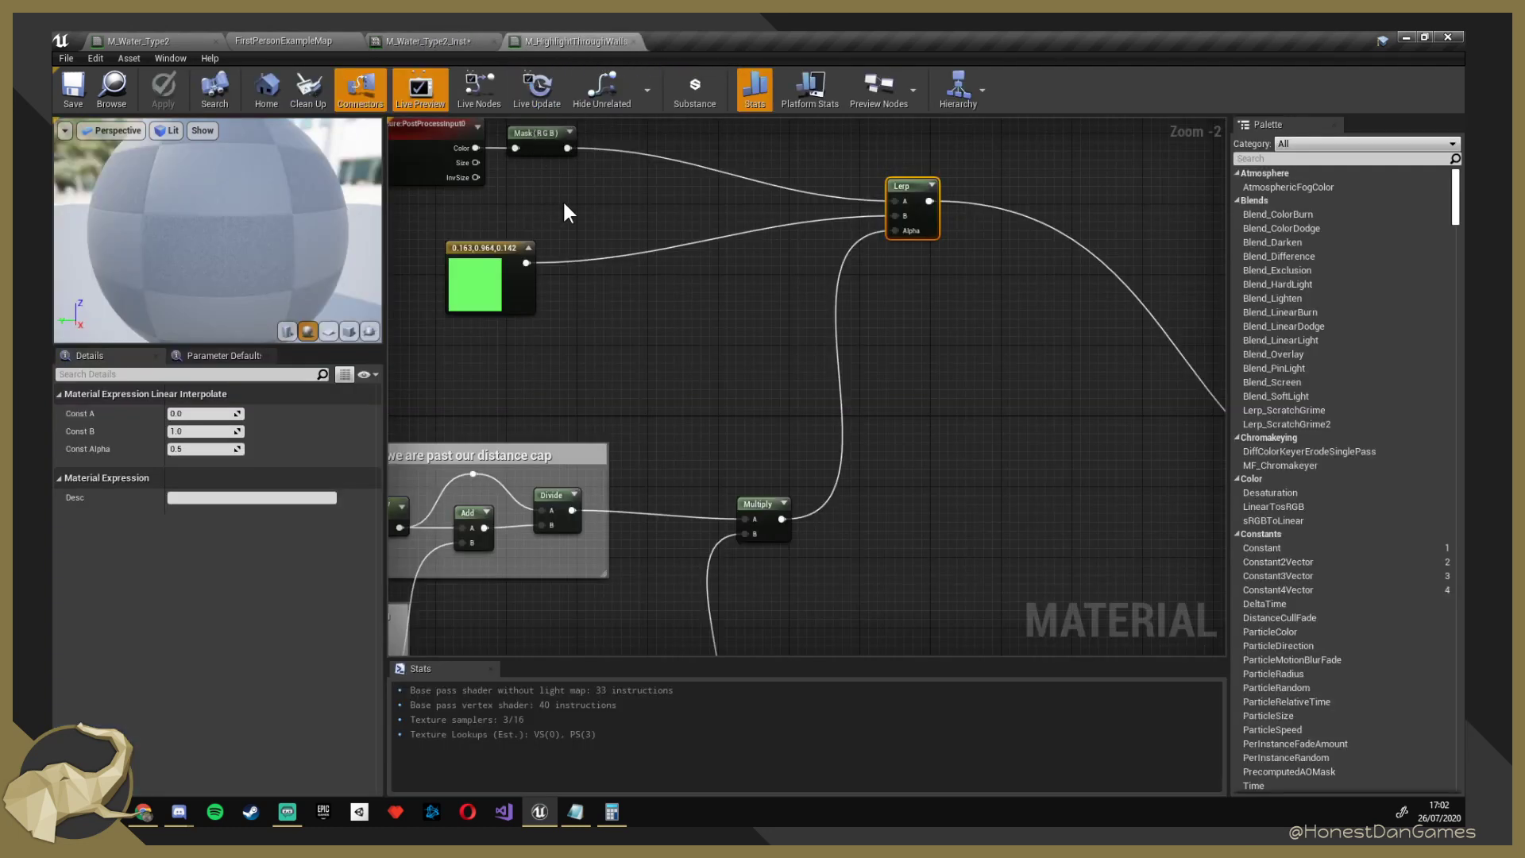
{"action": "scroll", "coordinate": [690, 407], "scroll_direction": "down", "scroll_amount": 2}
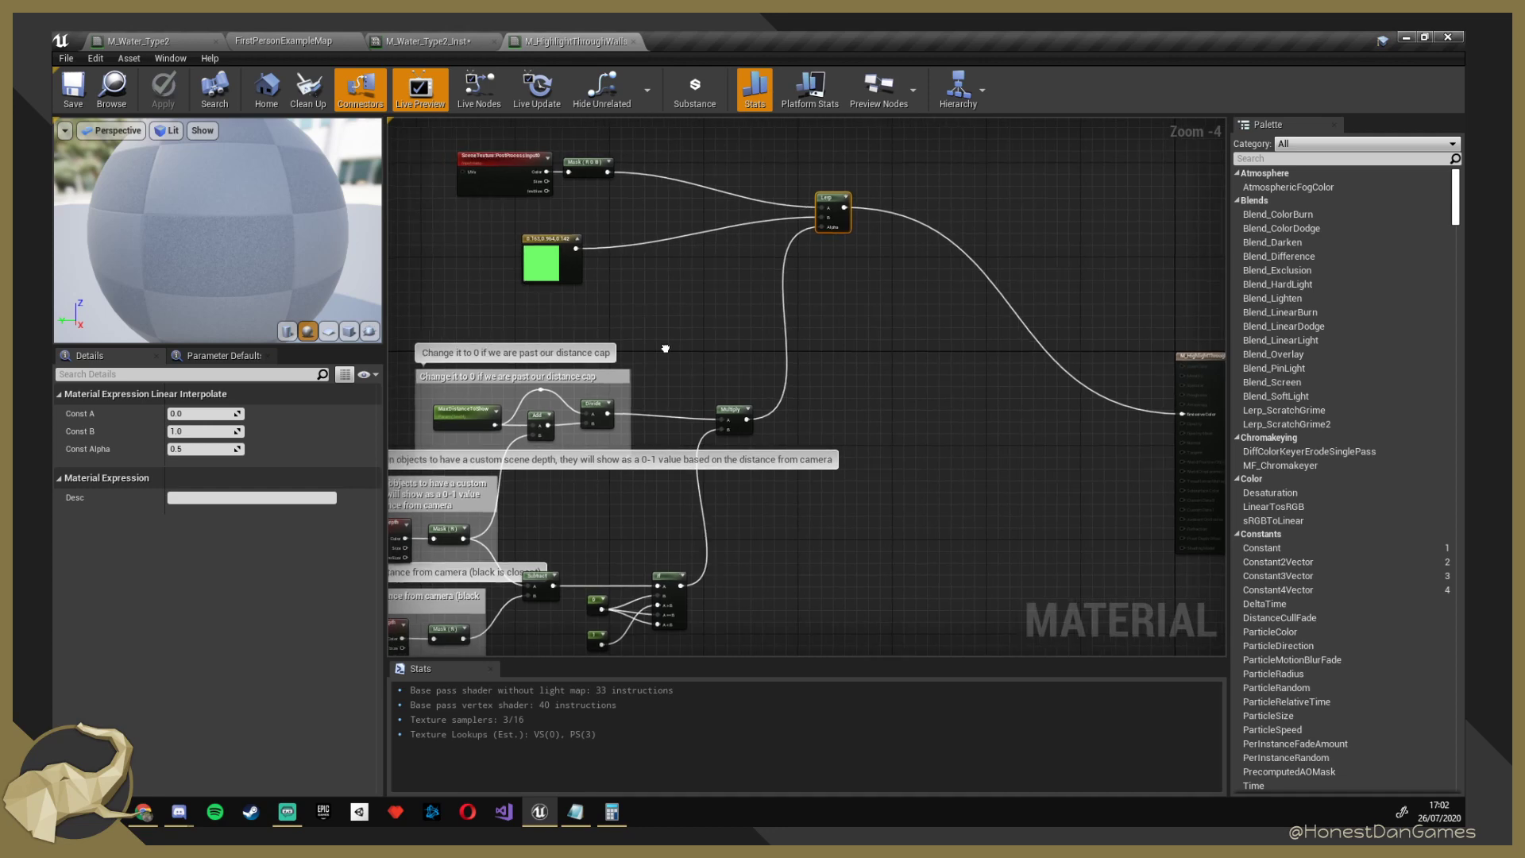
{"action": "right_click_drag", "start_coordinate": [664, 347], "coordinate": [780, 452]}
{"action": "scroll", "coordinate": [690, 276], "scroll_direction": "up", "scroll_amount": 5}
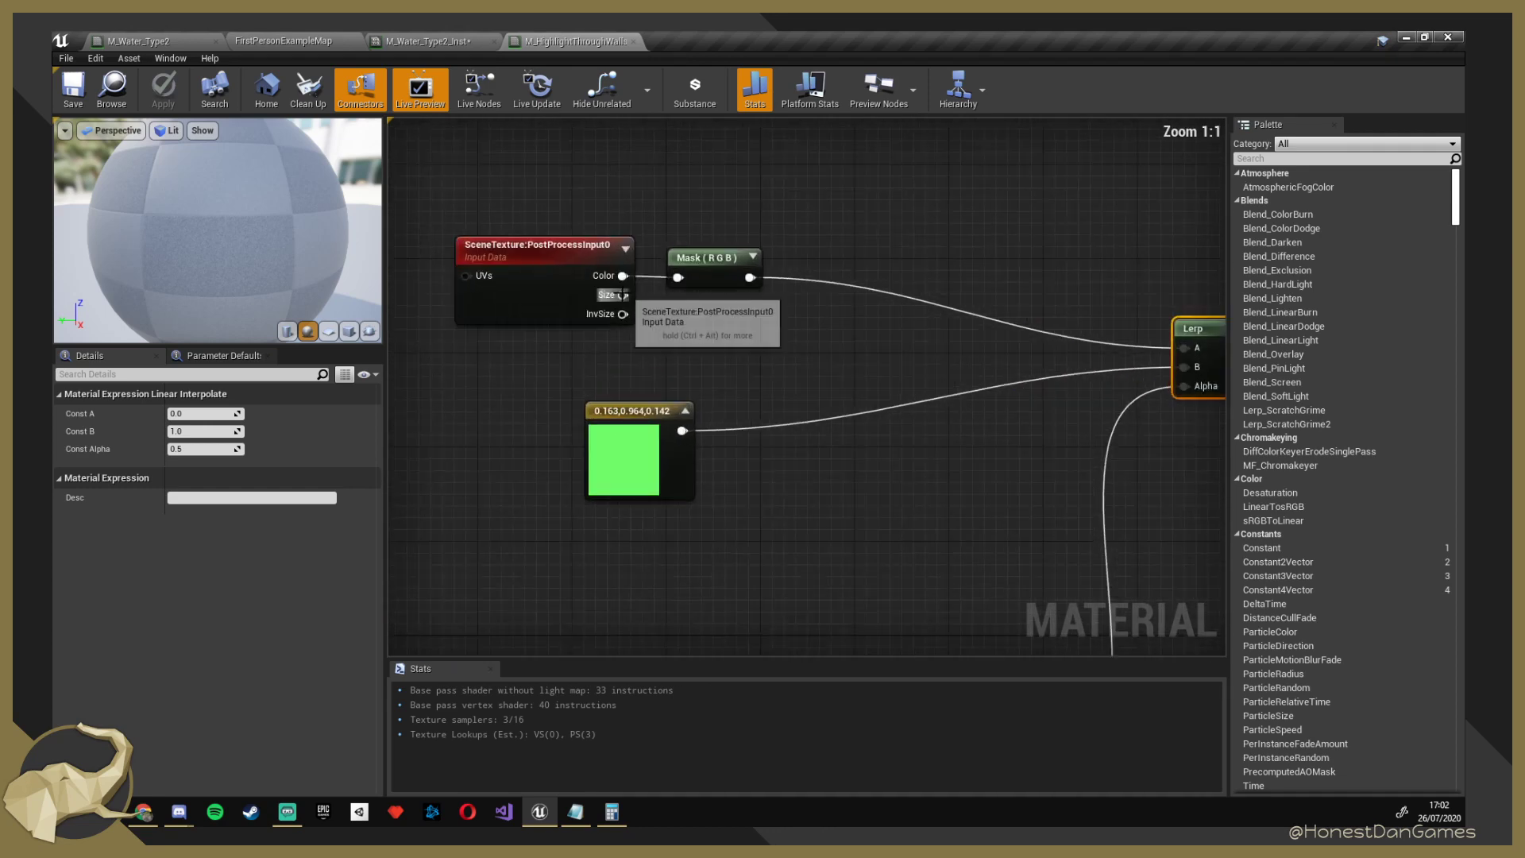
{"action": "right_click_drag", "start_coordinate": [783, 340], "coordinate": [500, 317]}
{"action": "right_click_drag", "start_coordinate": [723, 441], "coordinate": [388, 145]}
{"action": "right_click_drag", "start_coordinate": [745, 445], "coordinate": [1031, 488]}
{"action": "right_click_drag", "start_coordinate": [1031, 487], "coordinate": [1225, 441]}
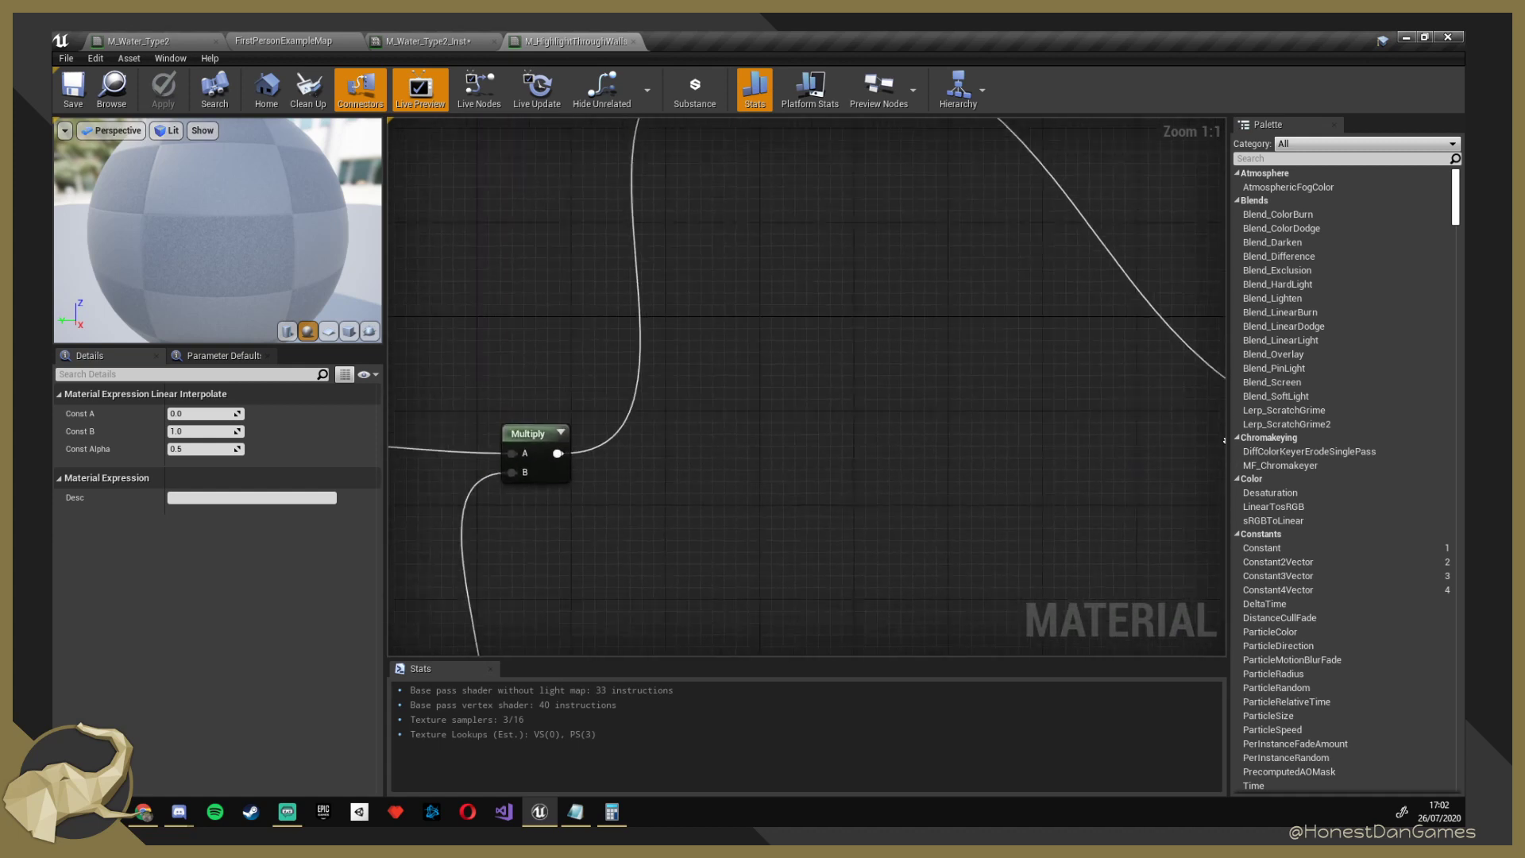
{"action": "right_click_drag", "start_coordinate": [601, 409], "coordinate": [1034, 607]}
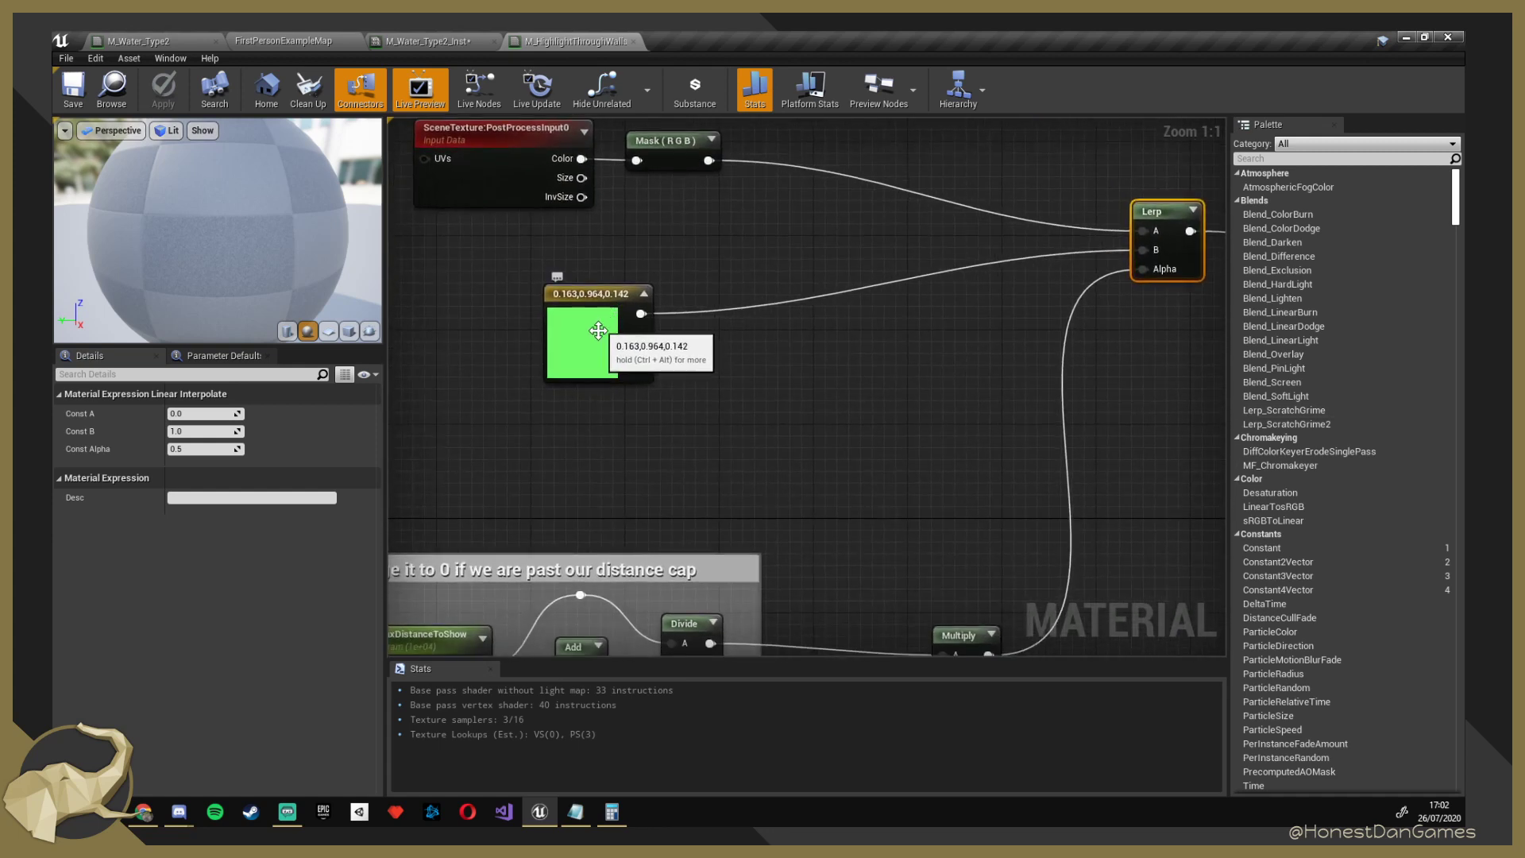
Examine the green constant's RGB channels, then follow the distance cap and the CustomDepth minus SceneDepth comparison into the If node.
{"action": "left_click", "coordinate": [612, 345]}
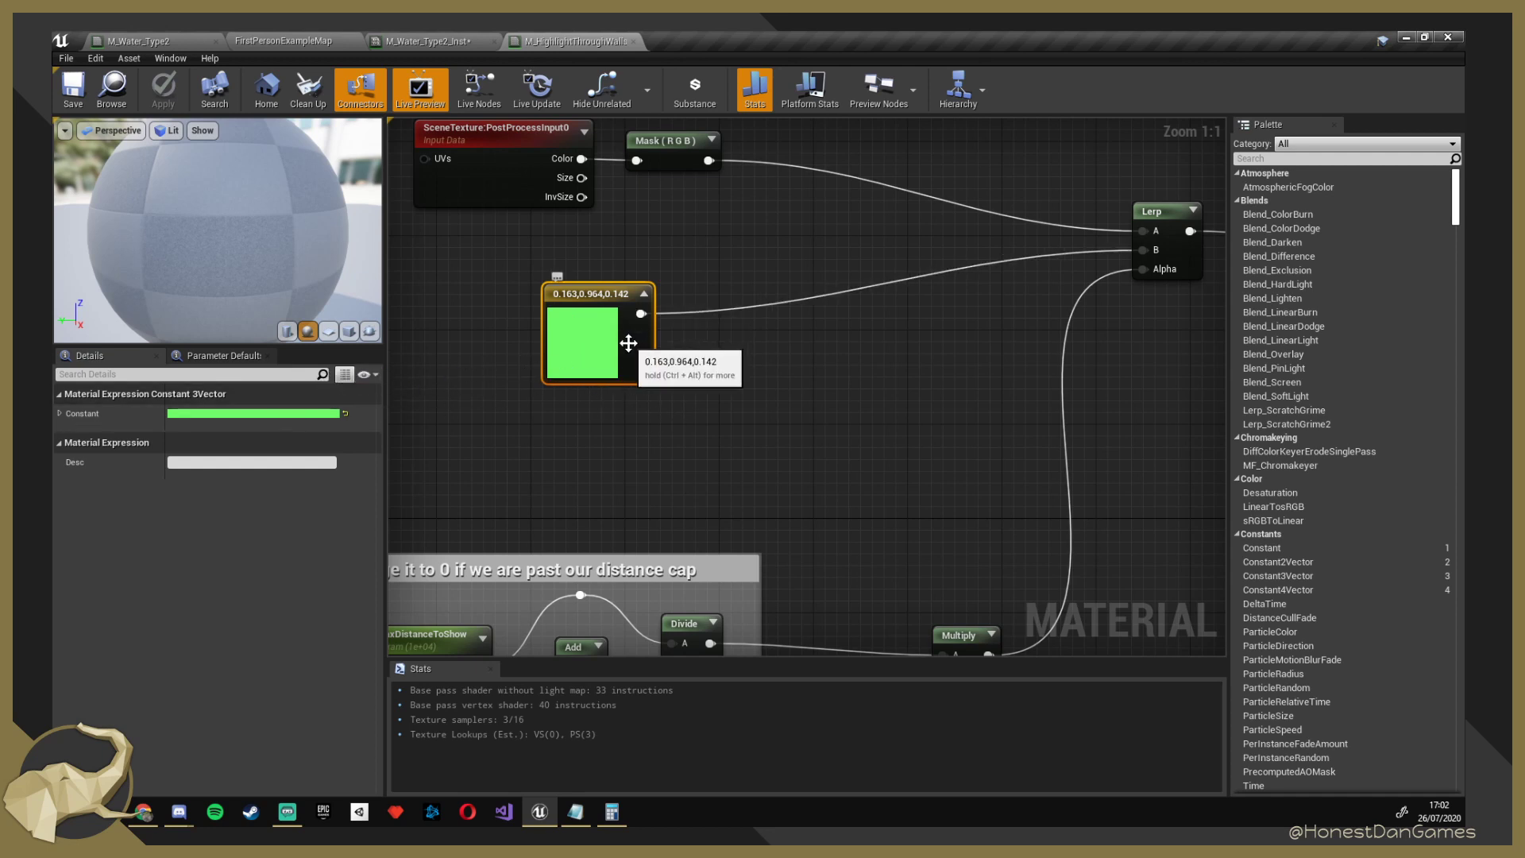
{"action": "left_click", "coordinate": [61, 413]}
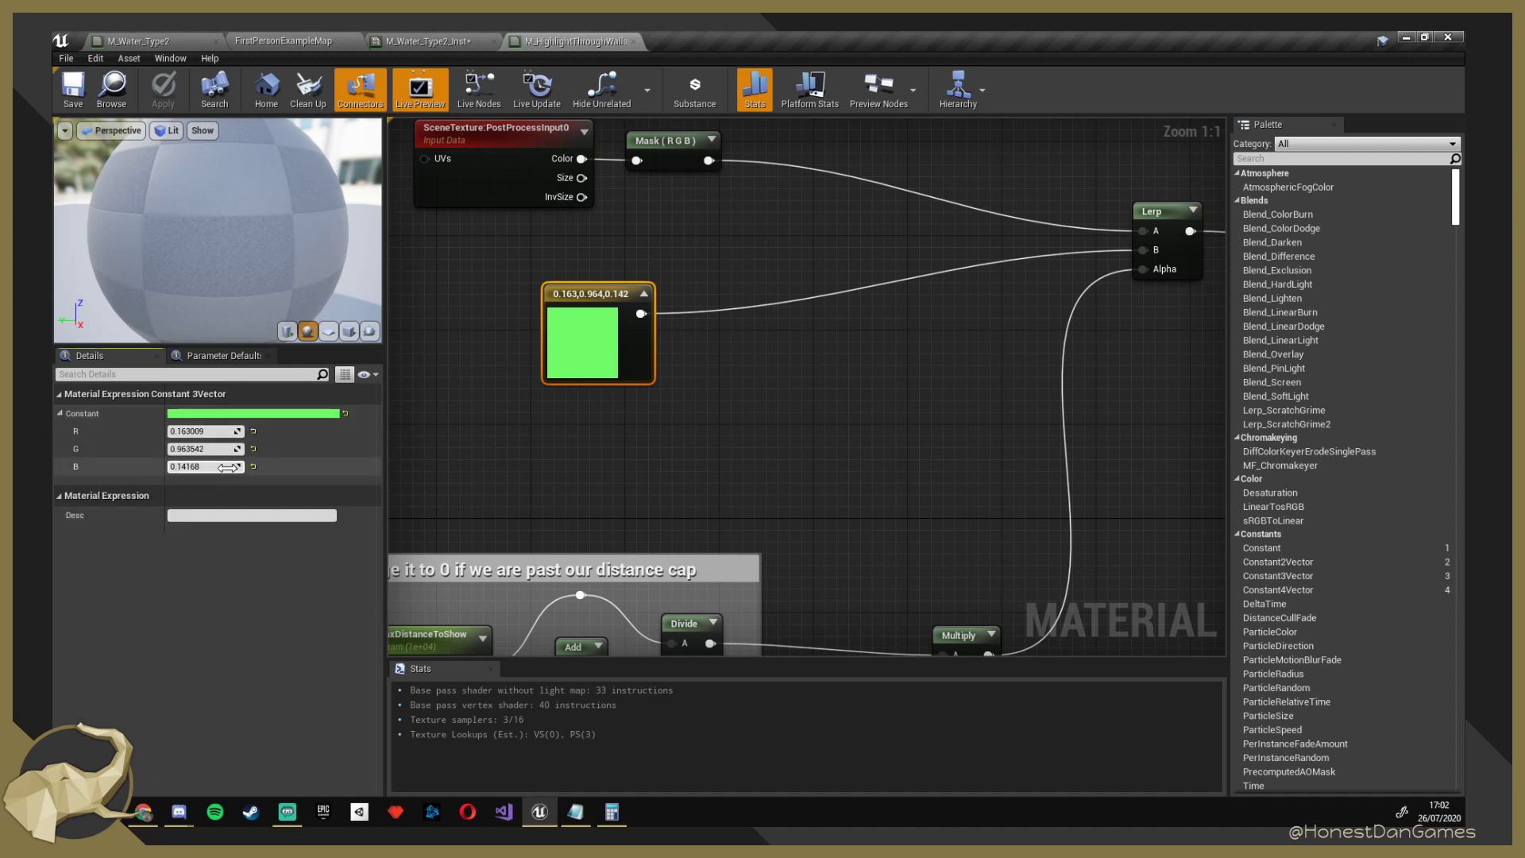
{"action": "right_click_drag", "start_coordinate": [886, 418], "coordinate": [812, 466]}
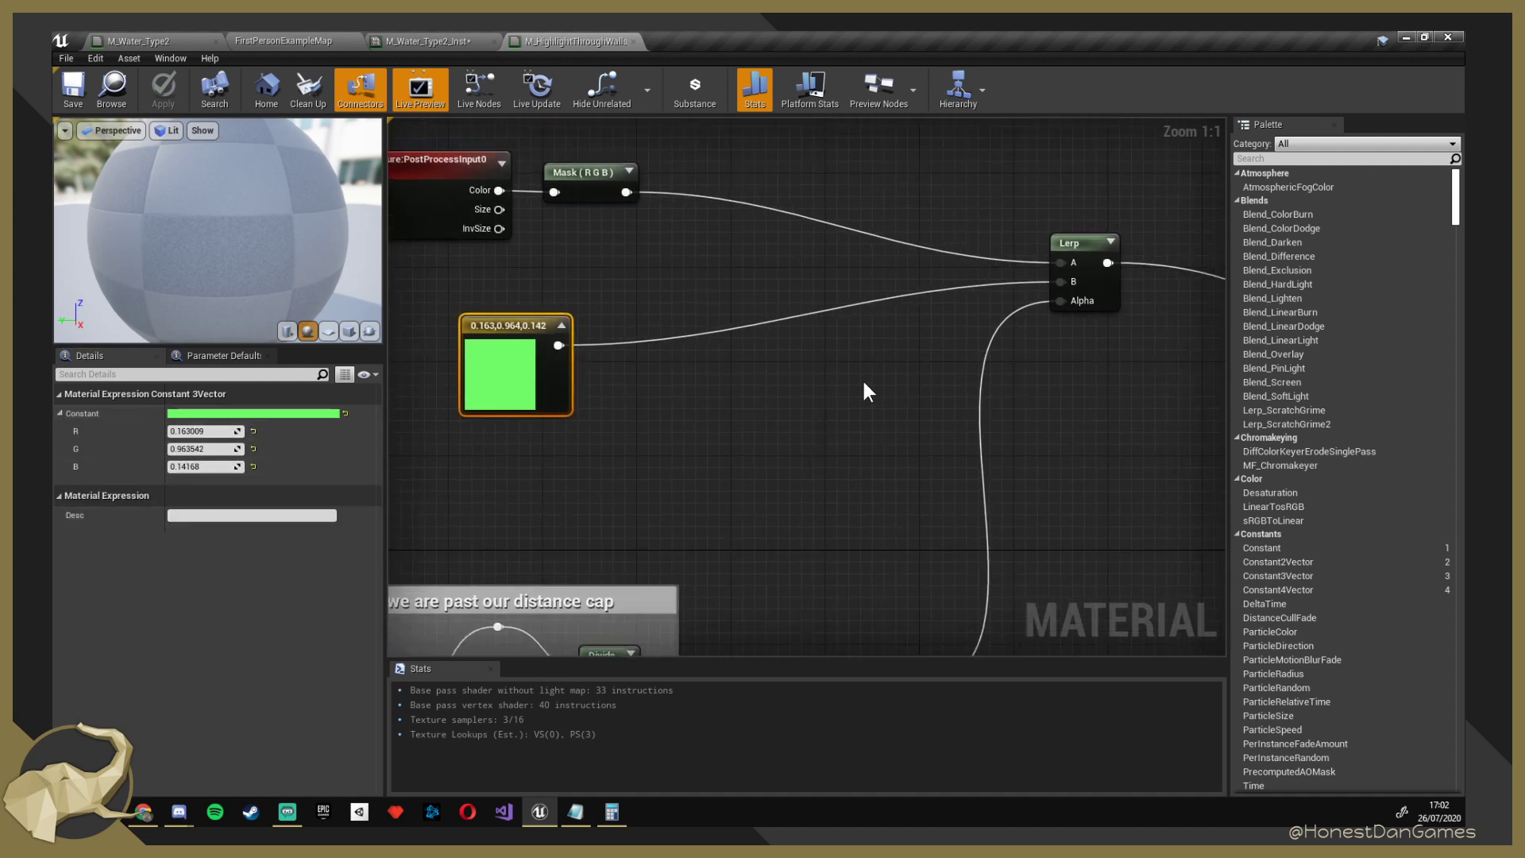
{"action": "right_click_drag", "start_coordinate": [691, 412], "coordinate": [869, 150]}
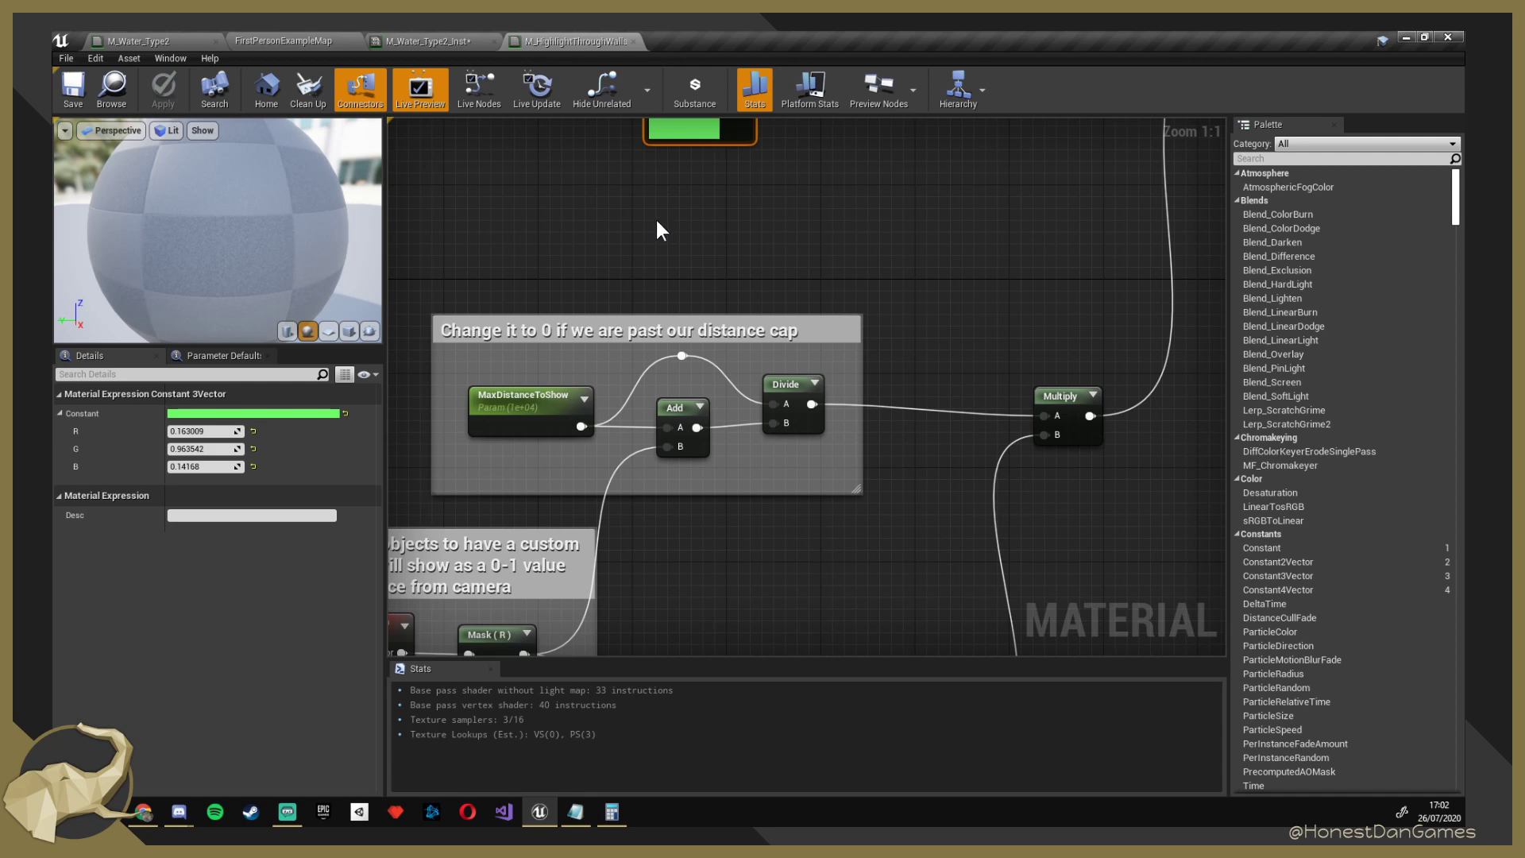
{"action": "scroll", "coordinate": [655, 217], "scroll_direction": "down", "scroll_amount": 1}
{"action": "right_click_drag", "start_coordinate": [737, 367], "coordinate": [913, 334]}
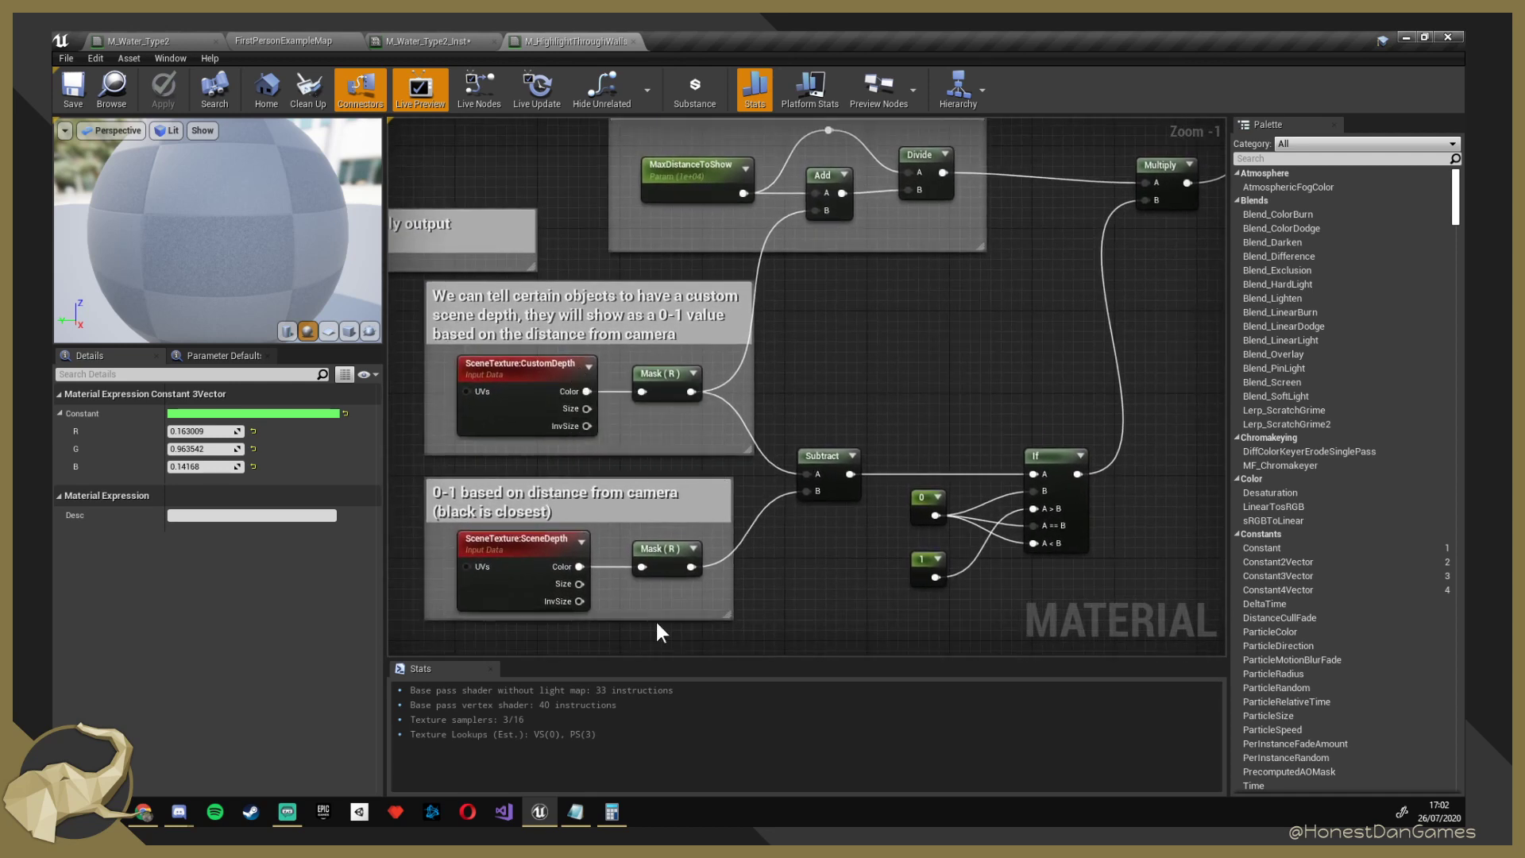
{"action": "right_click_drag", "start_coordinate": [888, 603], "coordinate": [774, 595]}
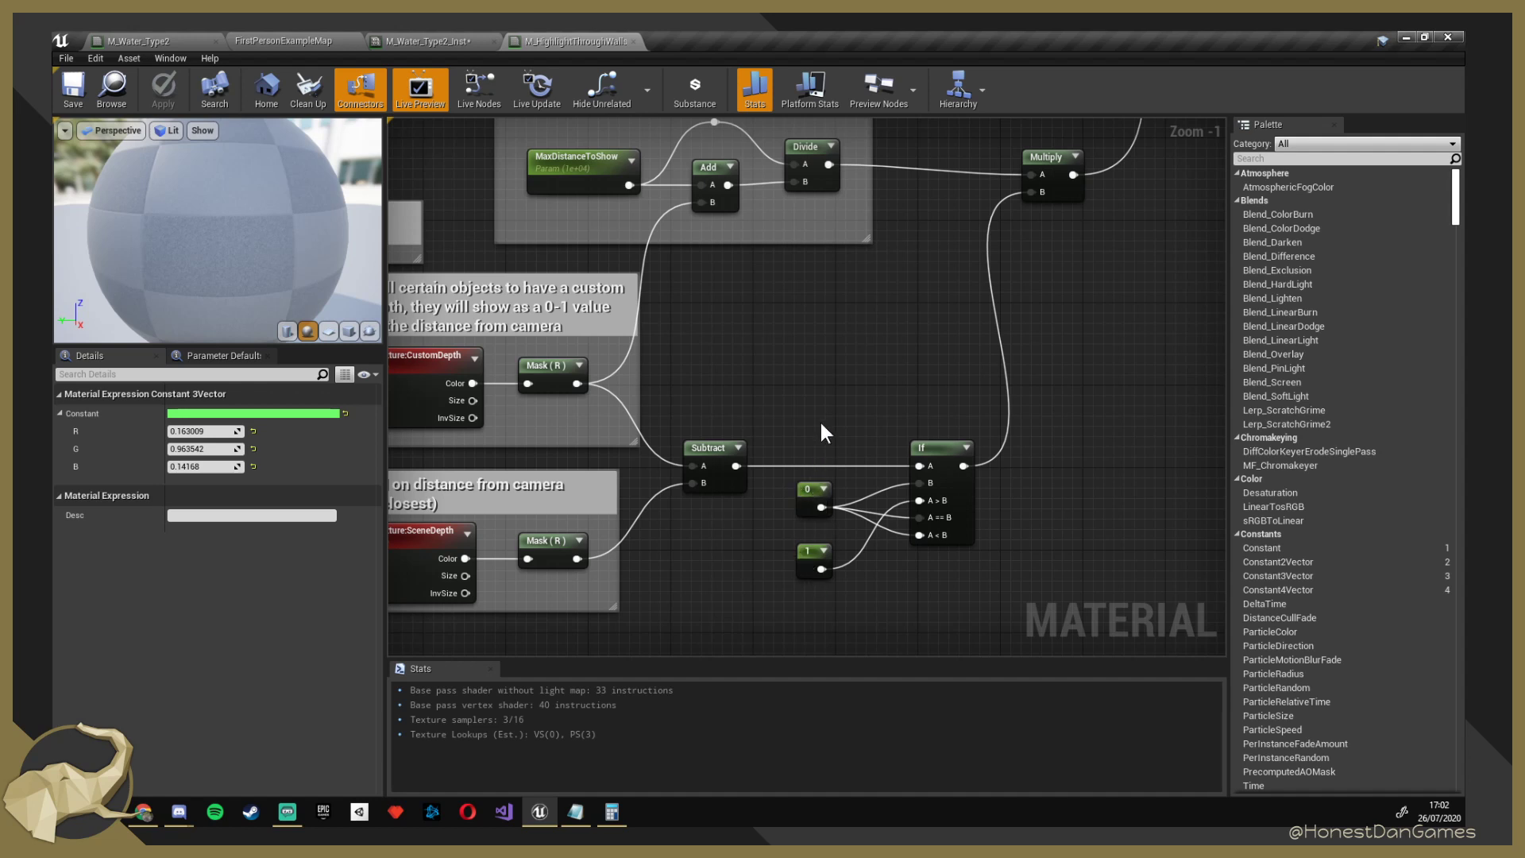
{"action": "right_click_drag", "start_coordinate": [822, 433], "coordinate": [947, 419]}
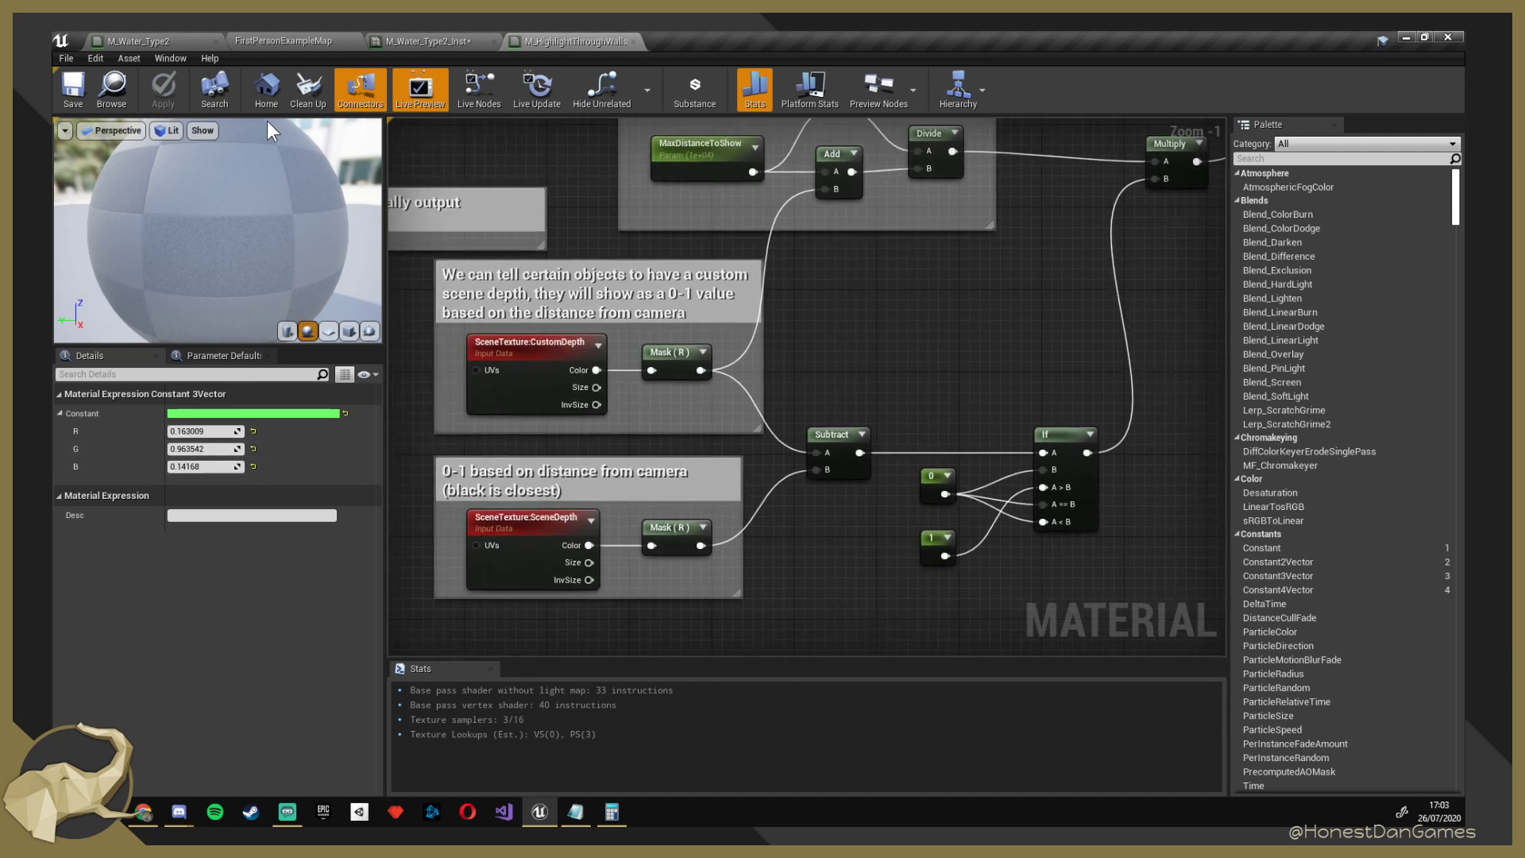
Compare the green sphere highlight in the level with the depth Subtract and If nodes in the M_HighlightThroughWalls graph.
{"action": "left_click", "coordinate": [126, 44]}
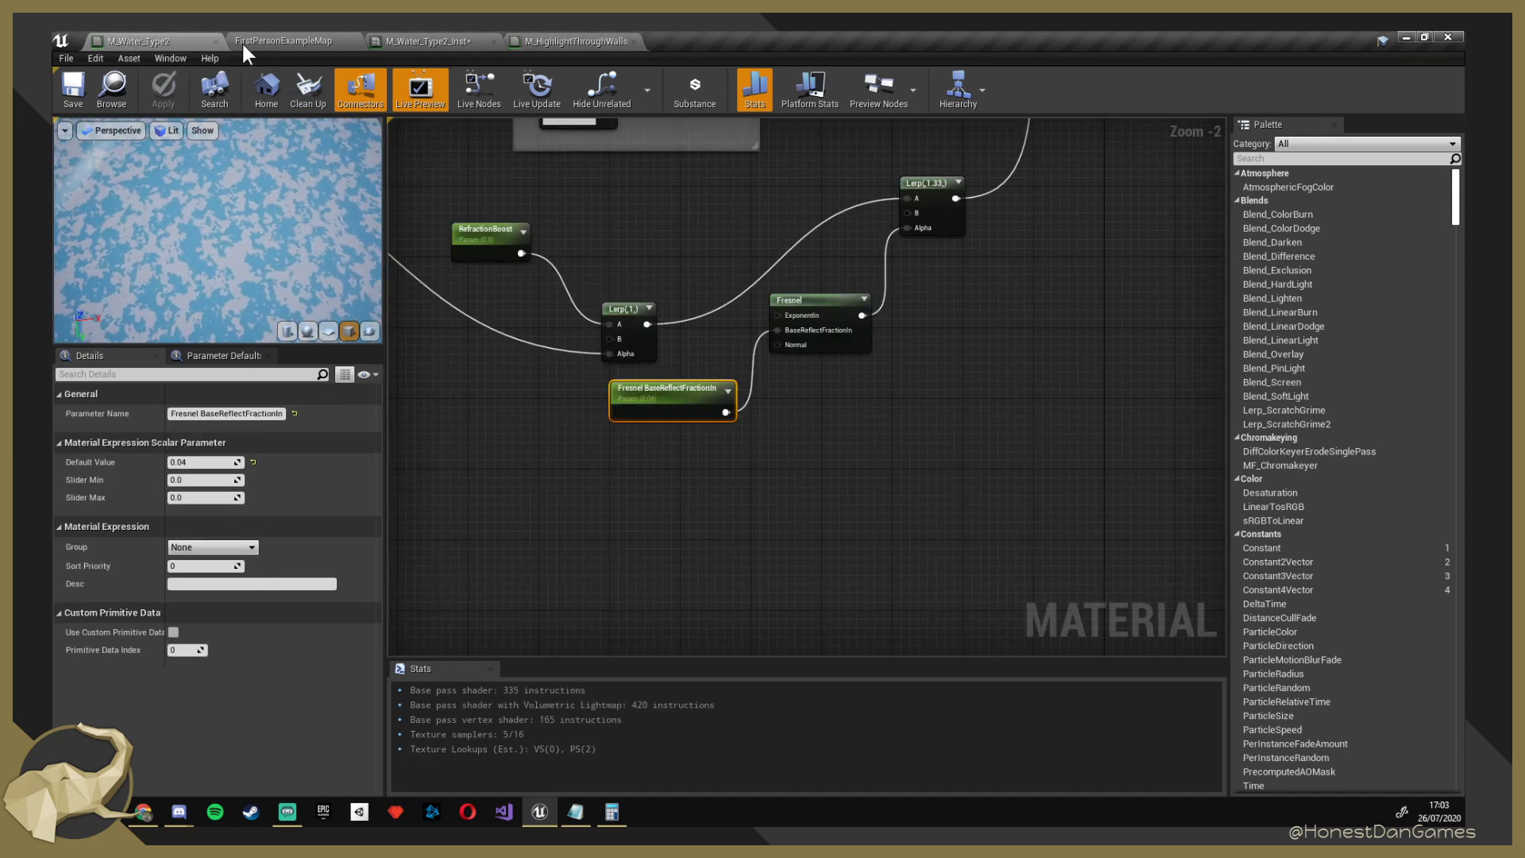
{"action": "left_click", "coordinate": [266, 41]}
{"action": "mouse_move", "coordinate": [465, 161]}
{"action": "right_mouse_down"}
{"action": "mouse_move", "coordinate": [393, 161]}
{"action": "mouse_move", "coordinate": [464, 163]}
{"action": "right_mouse_up"}
{"action": "key", "text": "w"}
{"action": "key", "text": "s"}
{"action": "key", "text": "w"}
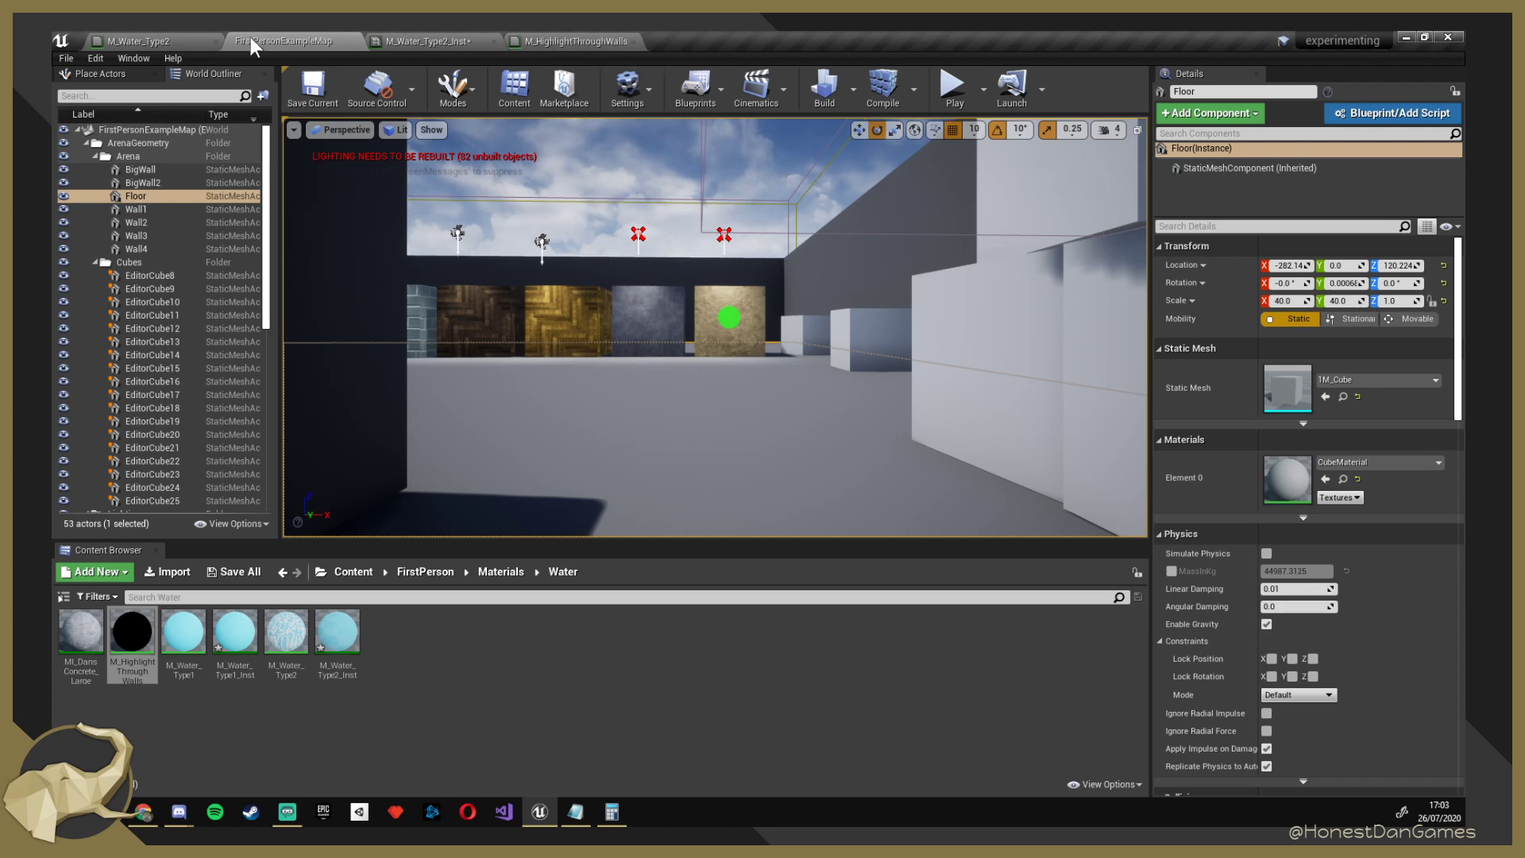
{"action": "left_click", "coordinate": [516, 40]}
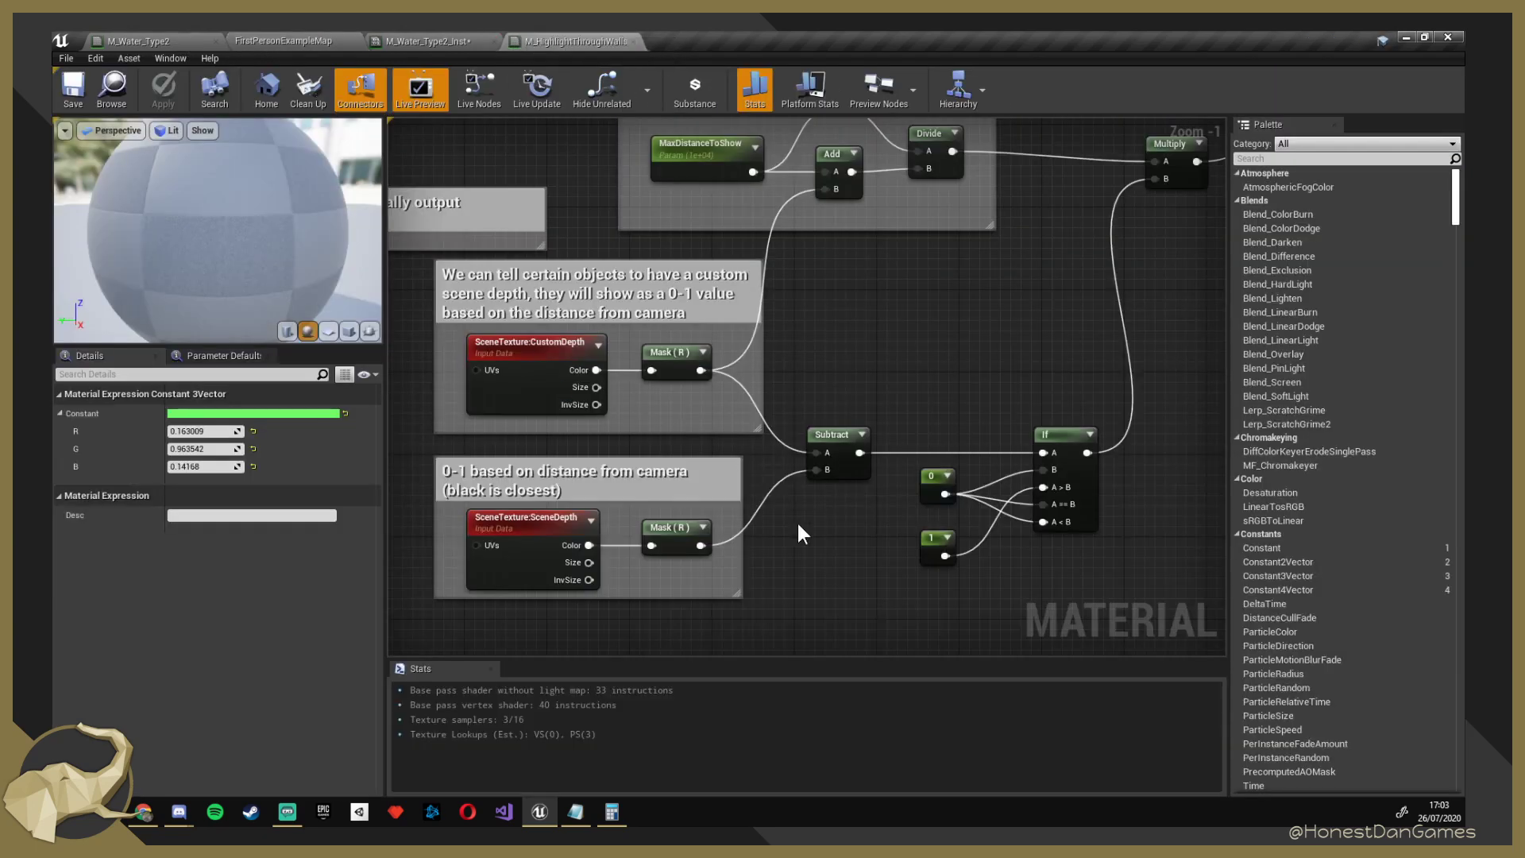
{"action": "scroll", "coordinate": [797, 521], "scroll_direction": "up", "scroll_amount": 3}
{"action": "right_click_drag", "start_coordinate": [797, 521], "coordinate": [887, 452]}
{"action": "left_click", "coordinate": [701, 325]}
Return to FirstPersonExampleMap and create a material instance of M_HighlightThroughWalls, keeping the suggested _Inst name.
{"action": "left_click", "coordinate": [139, 41]}
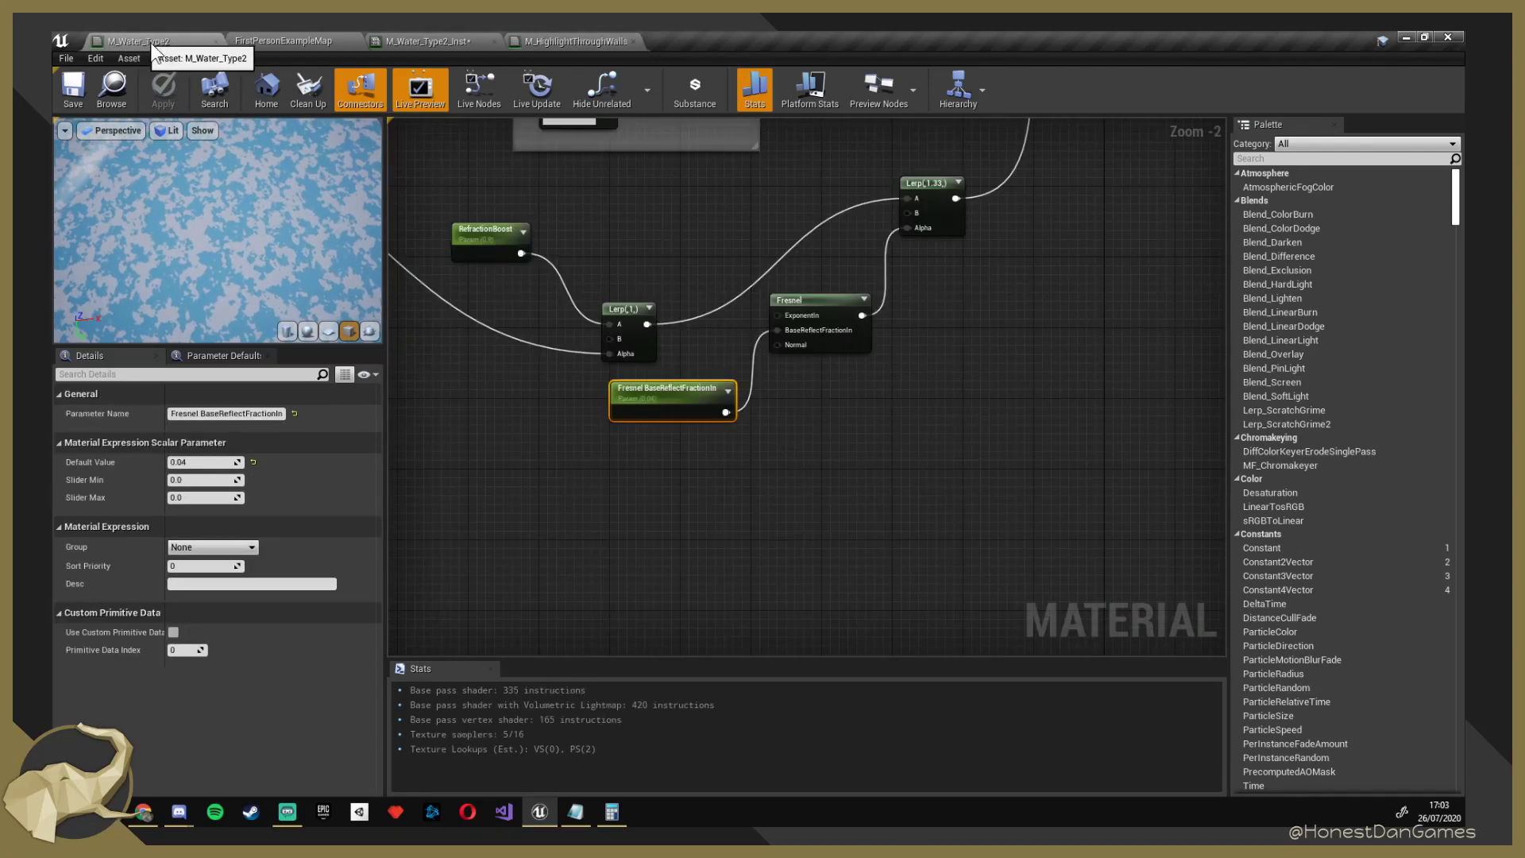
{"action": "left_click", "coordinate": [278, 40]}
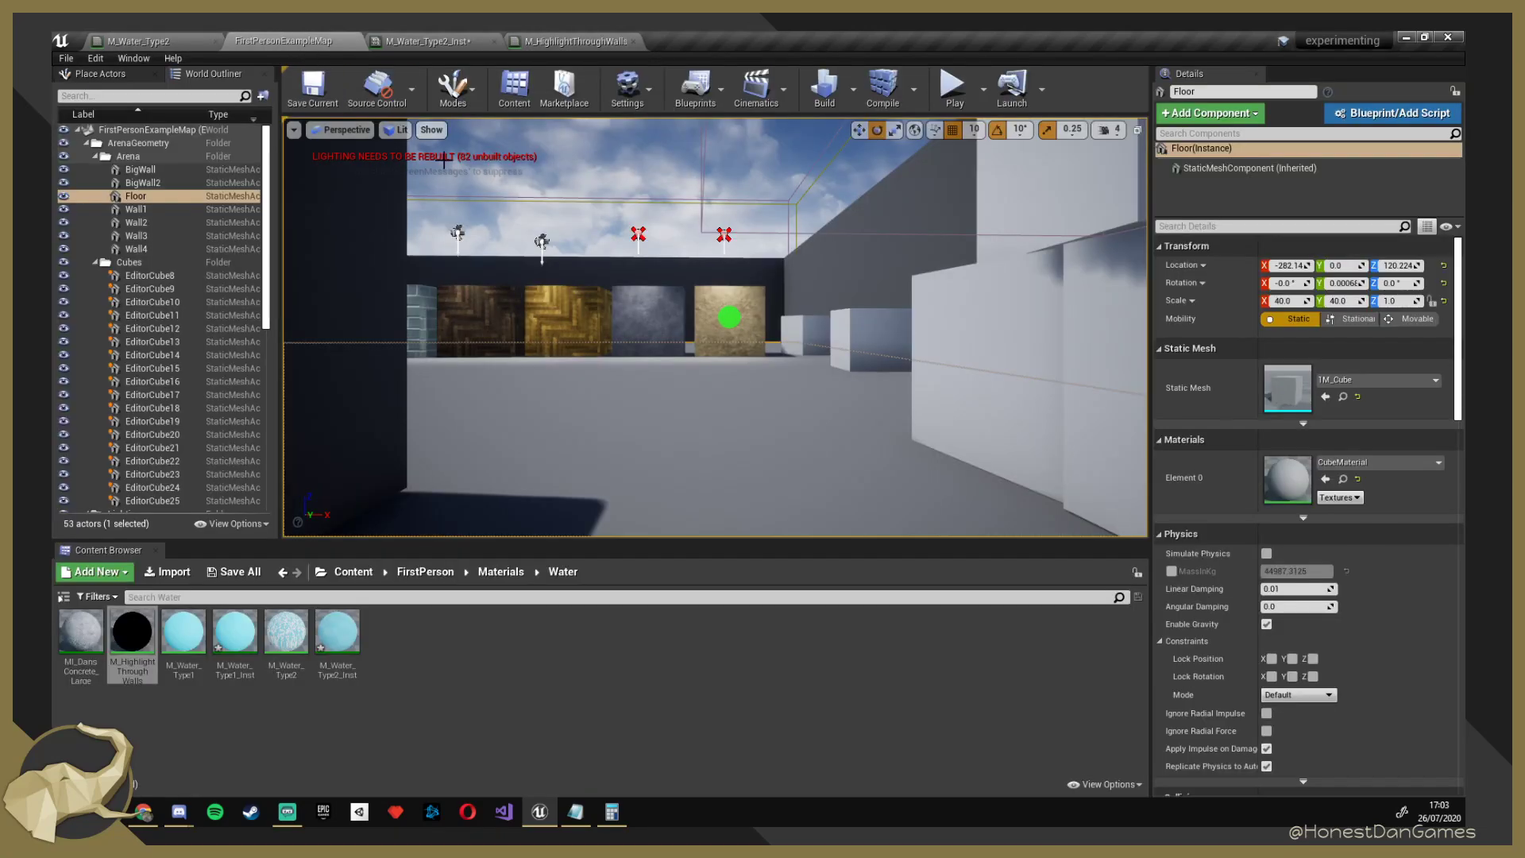
{"action": "right_click", "coordinate": [134, 641]}
{"action": "left_click", "coordinate": [263, 299]}
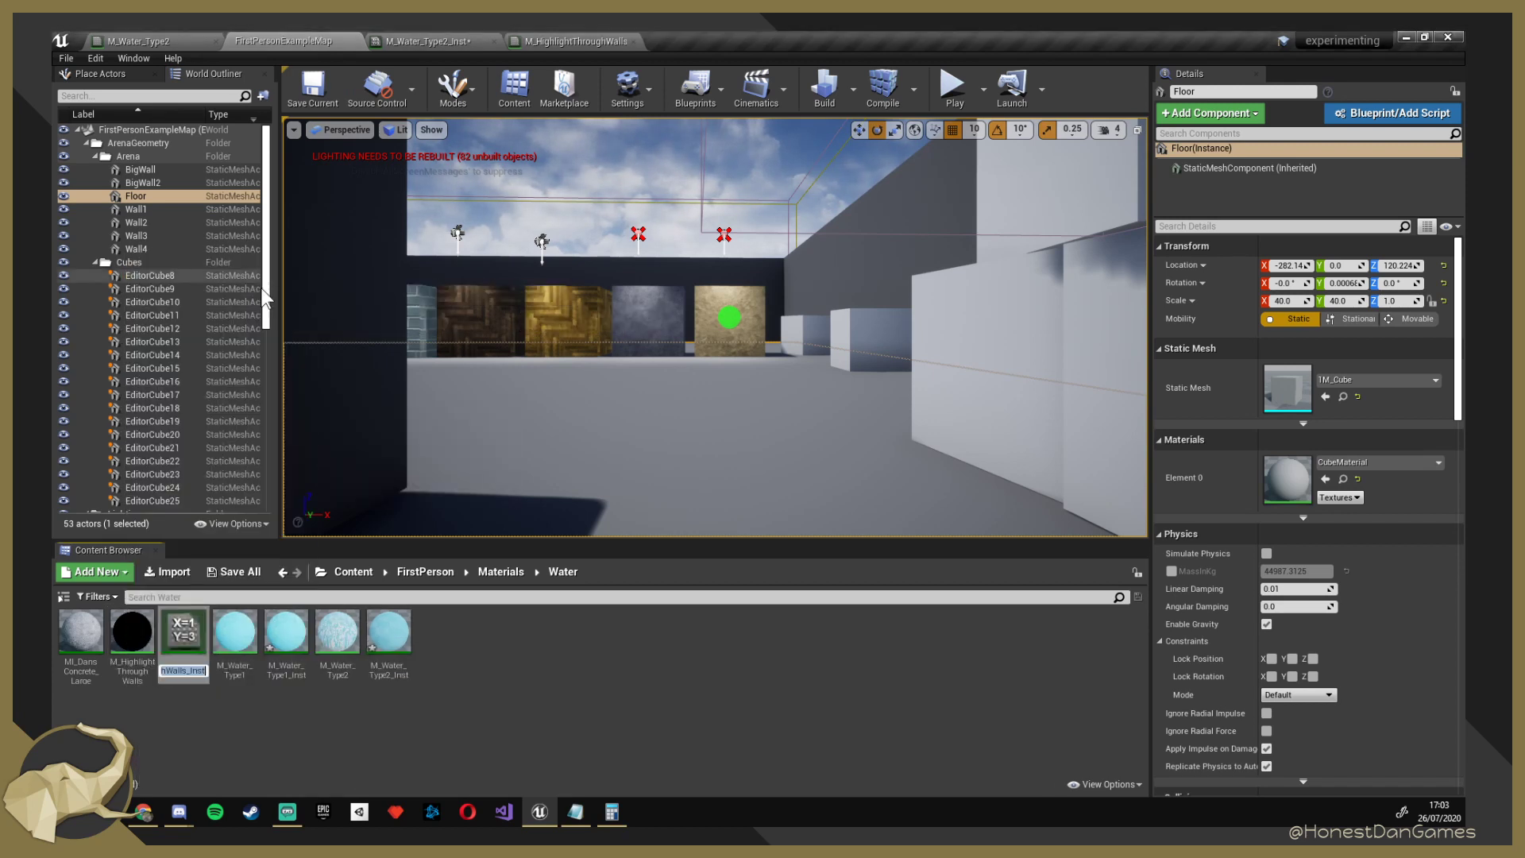
{"action": "key", "text": "Return"}
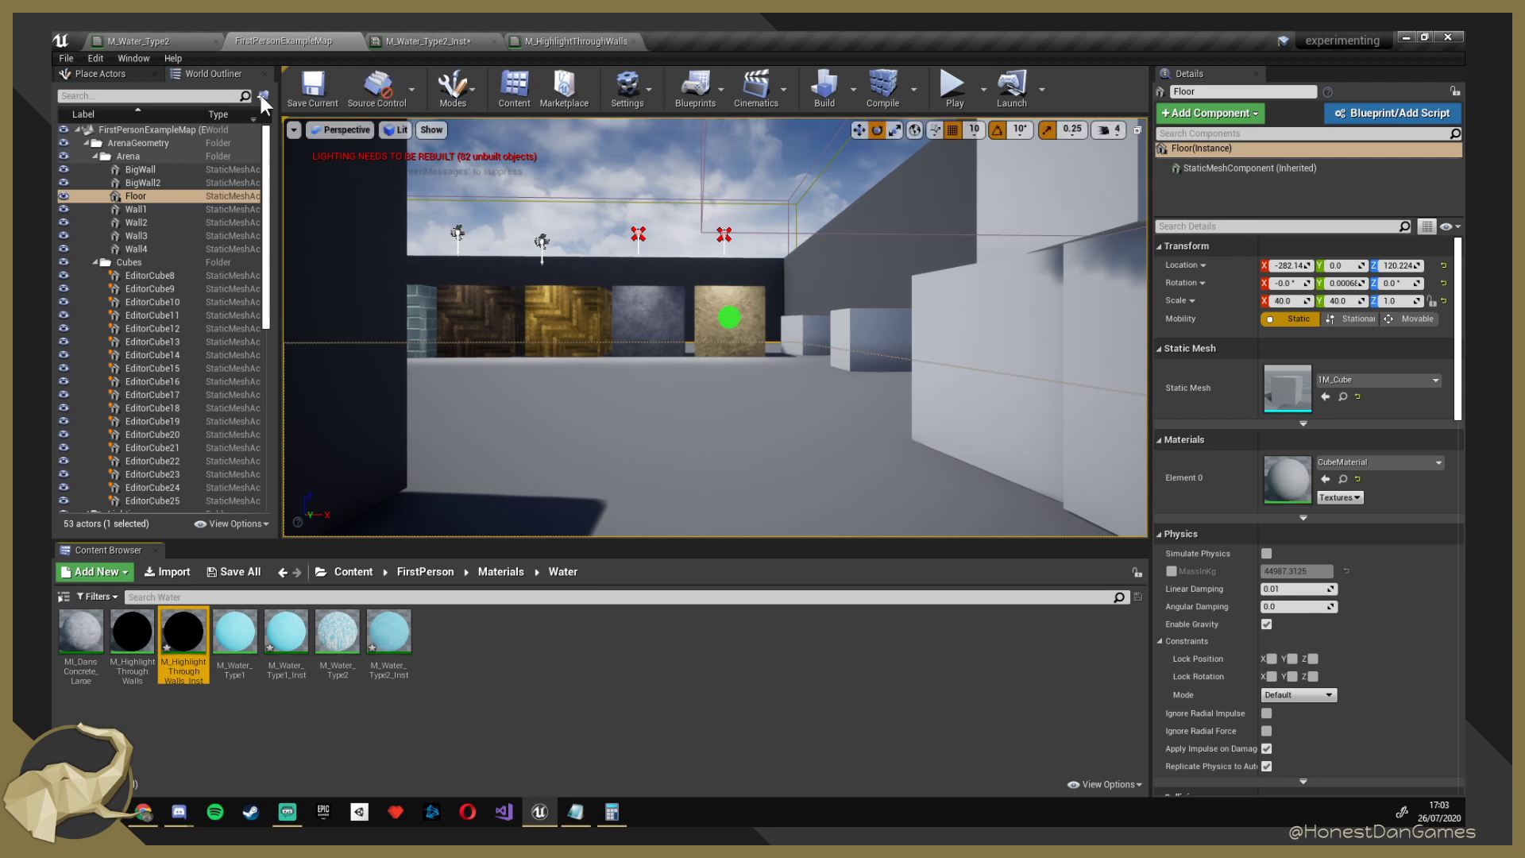
Filter the level's actors for "post" and focus the view on the PostProcessVolume in the Lighting folder.
{"action": "left_click", "coordinate": [122, 96]}
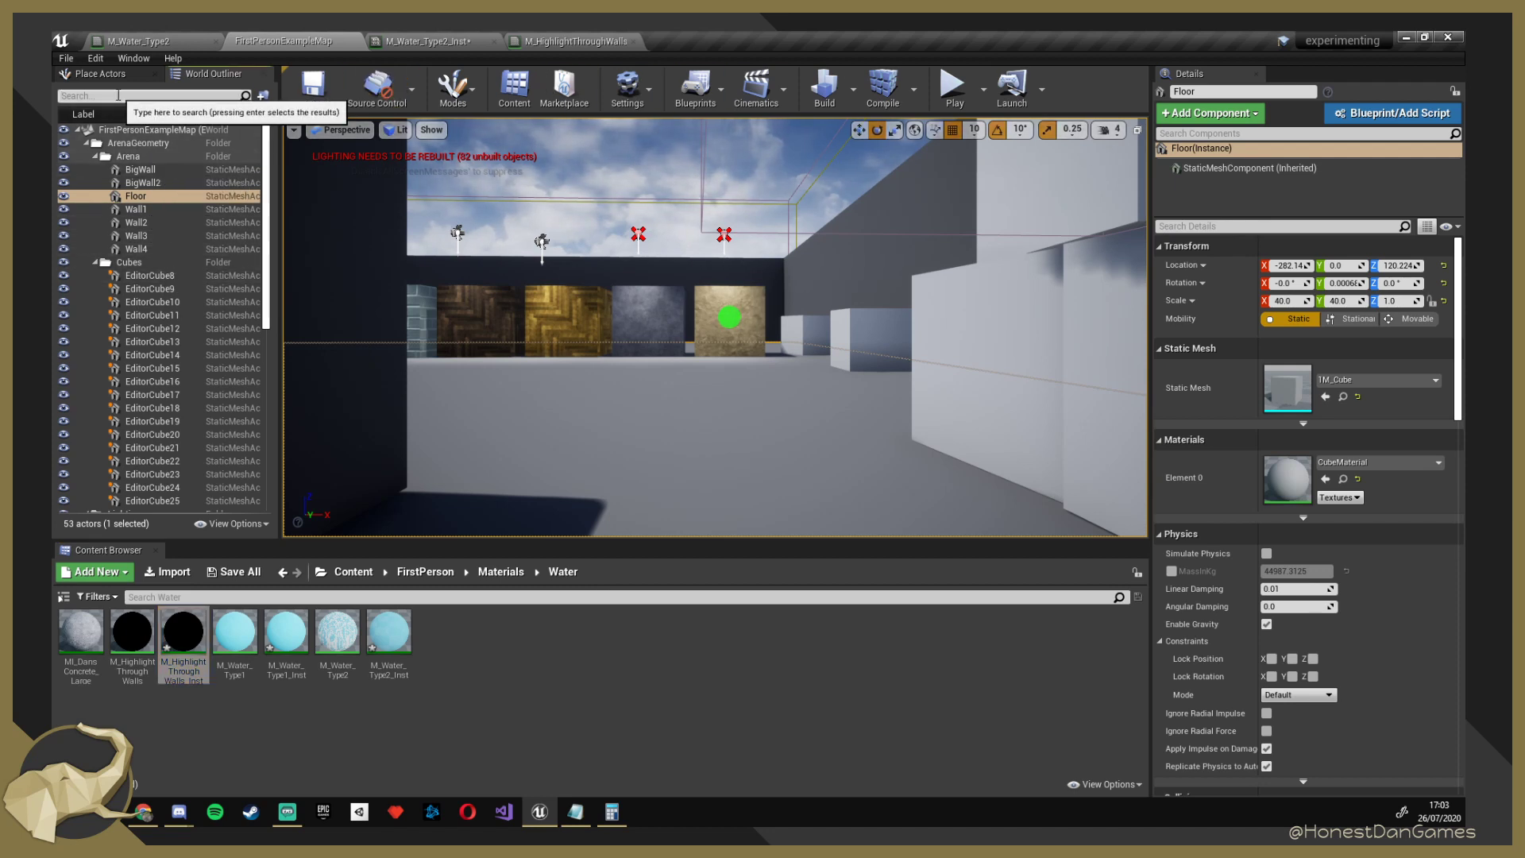
{"action": "type", "text": "post"}
{"action": "left_click", "coordinate": [203, 161]}
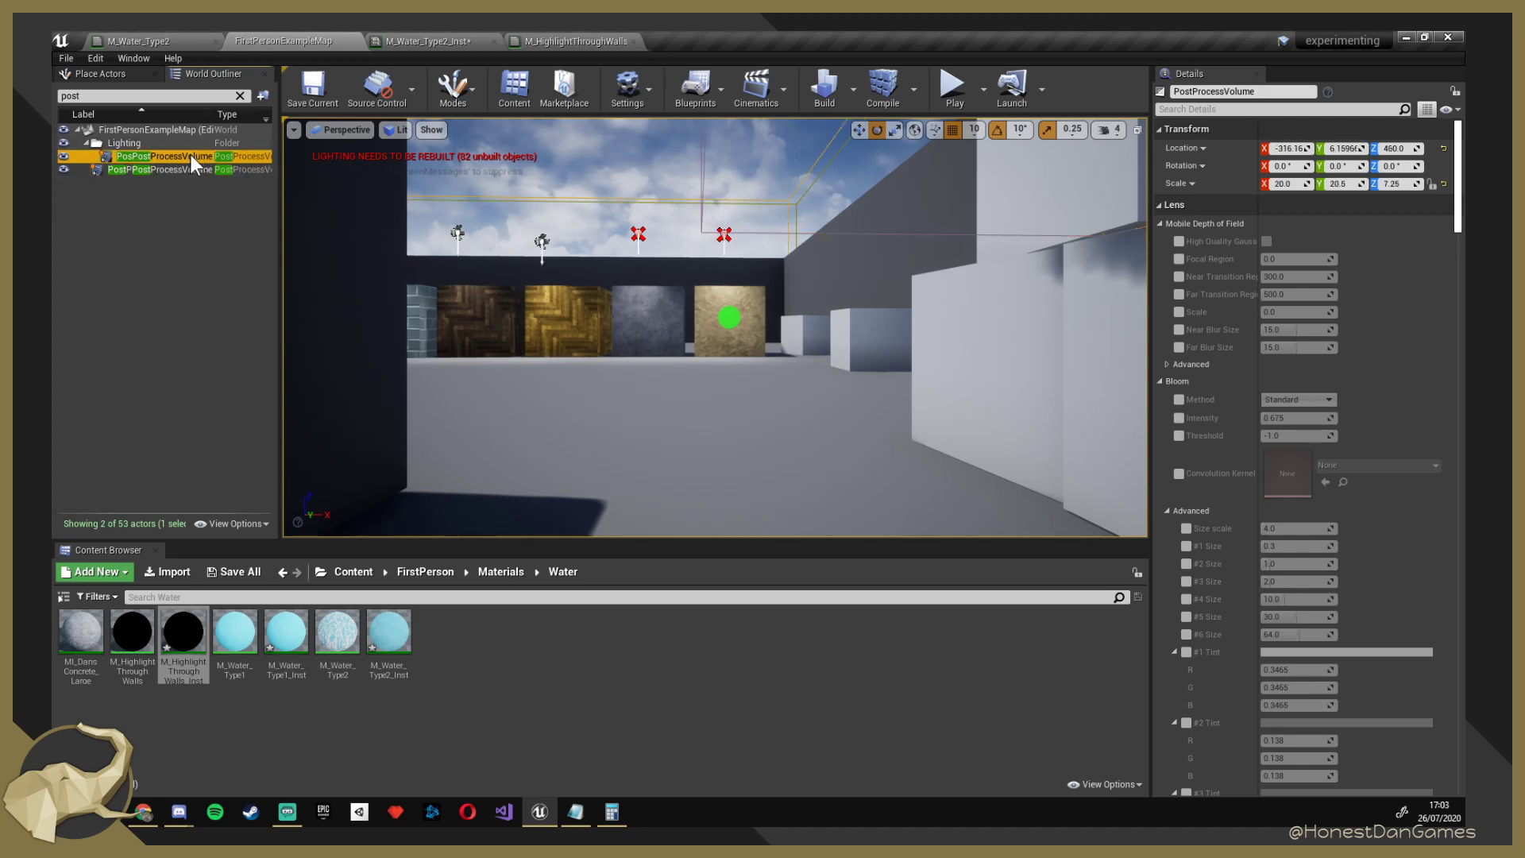
{"action": "double_click", "coordinate": [190, 155]}
{"action": "right_click_drag", "start_coordinate": [715, 326], "coordinate": [437, 353]}
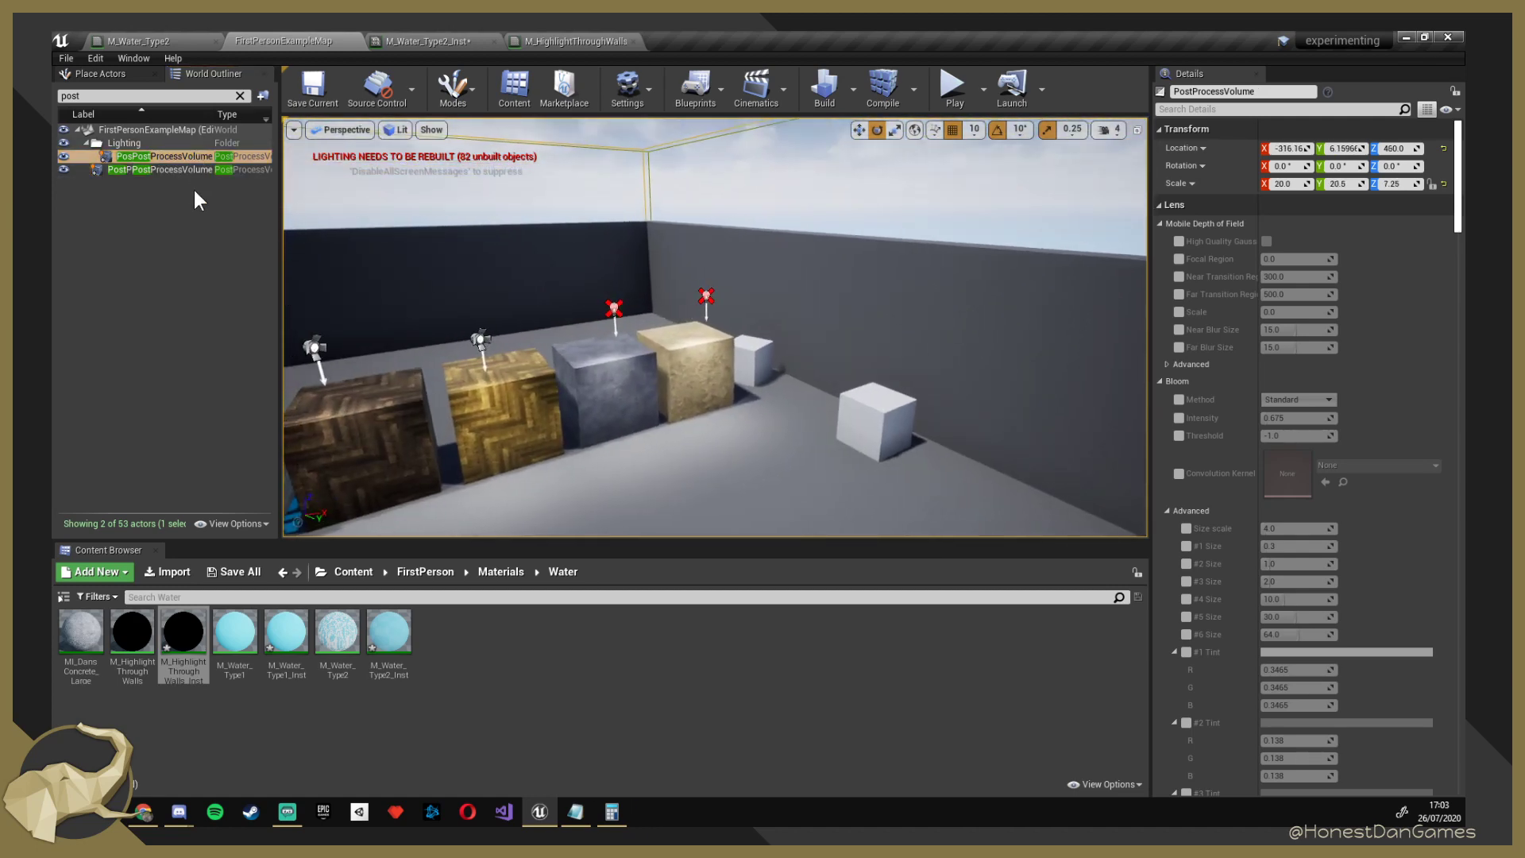
Delete the extra PostProcessVolume outside the Lighting folder and filter the remaining volume's details for "blend".
{"action": "left_click", "coordinate": [168, 154]}
{"action": "left_click", "coordinate": [144, 169]}
{"action": "key", "text": "Delete"}
{"action": "left_click", "coordinate": [153, 159]}
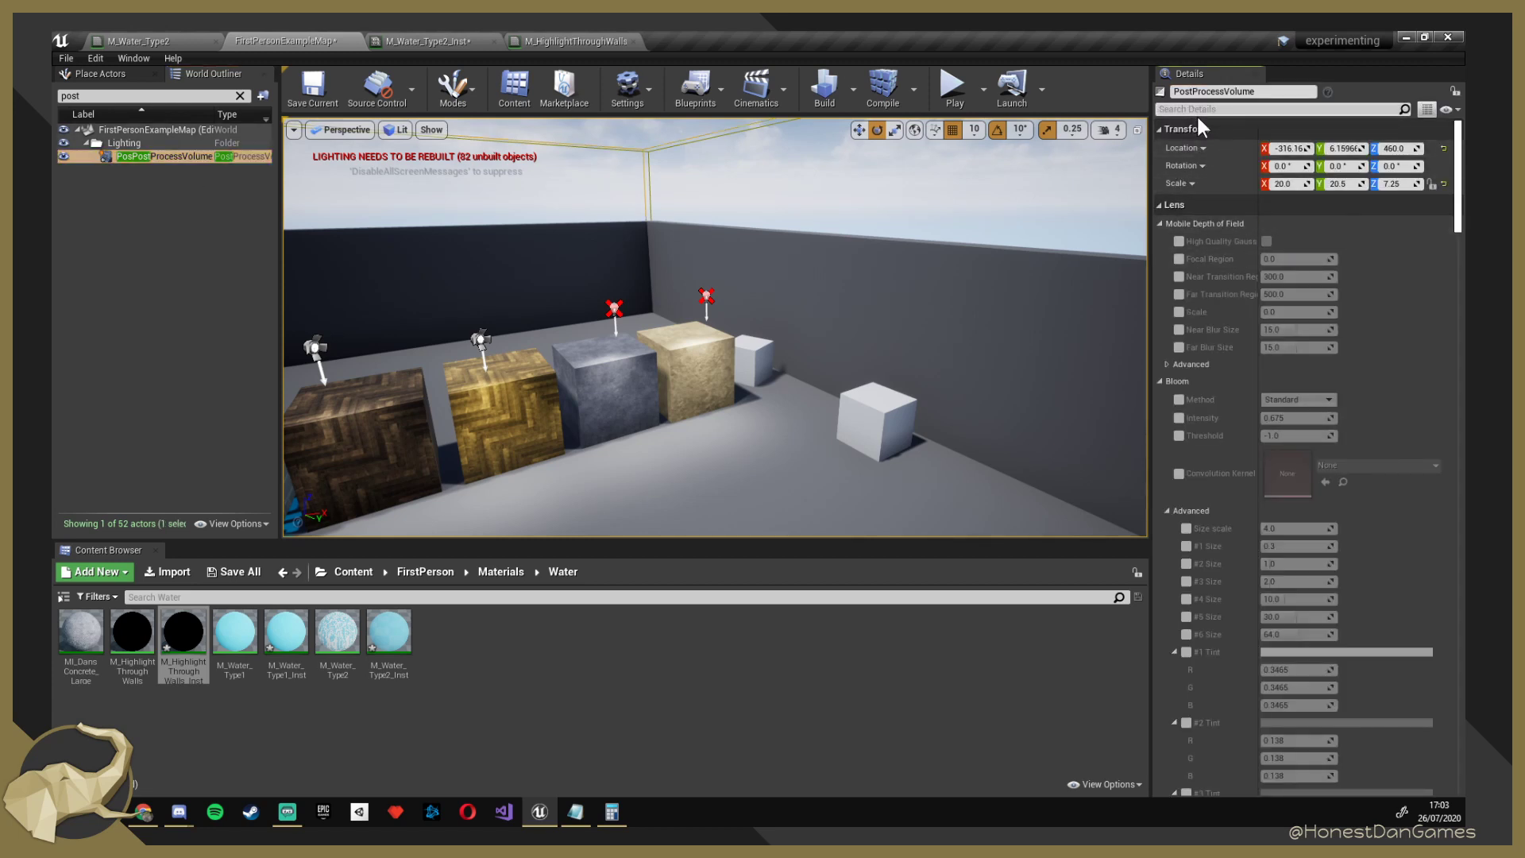
{"action": "type", "text": "blend"}
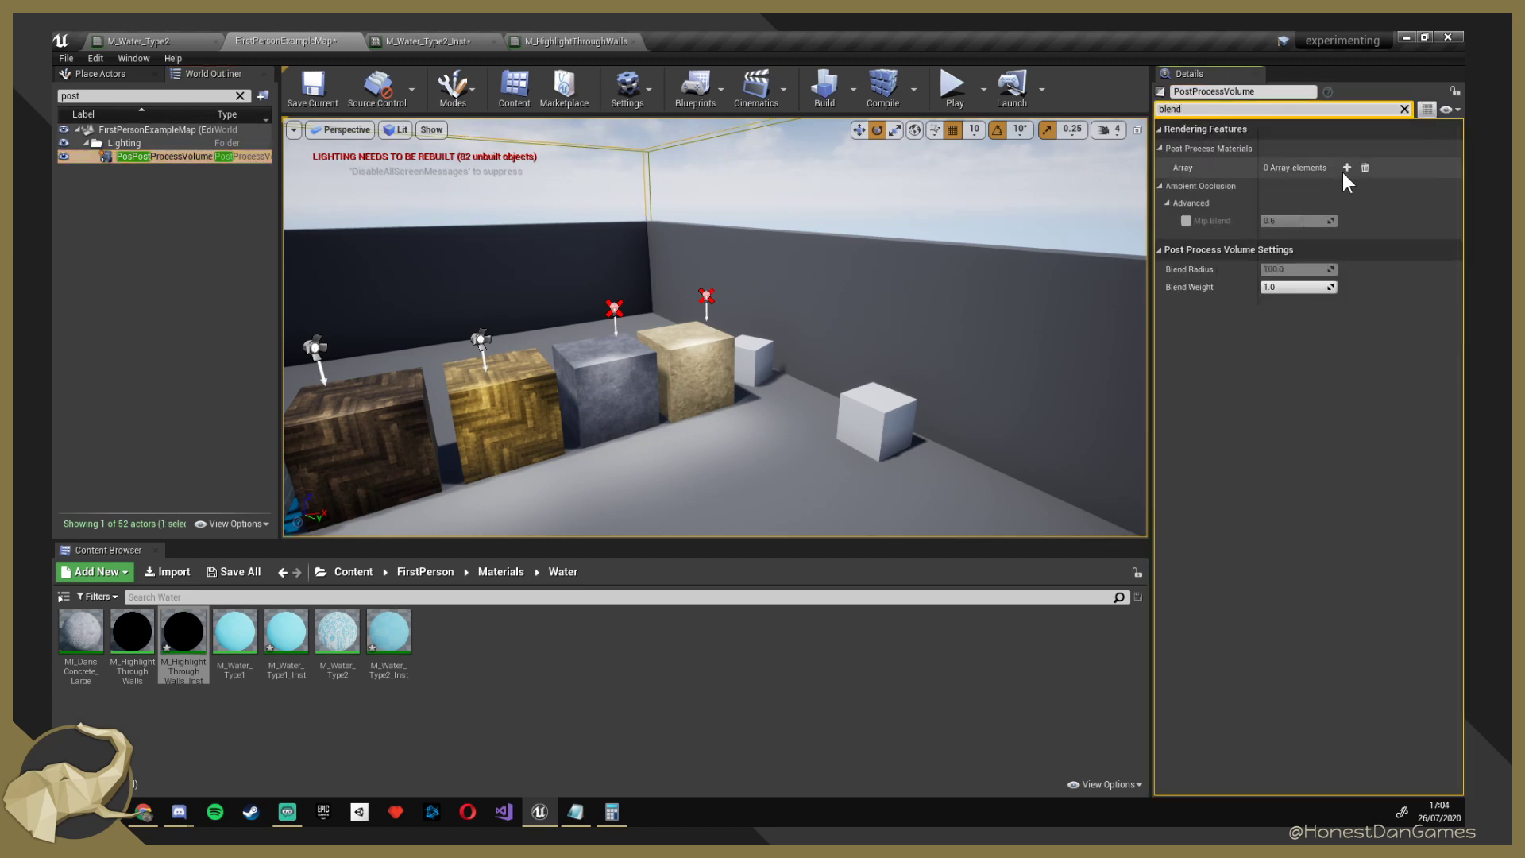
{"action": "left_click", "coordinate": [1346, 168]}
{"action": "left_click", "coordinate": [1293, 188]}
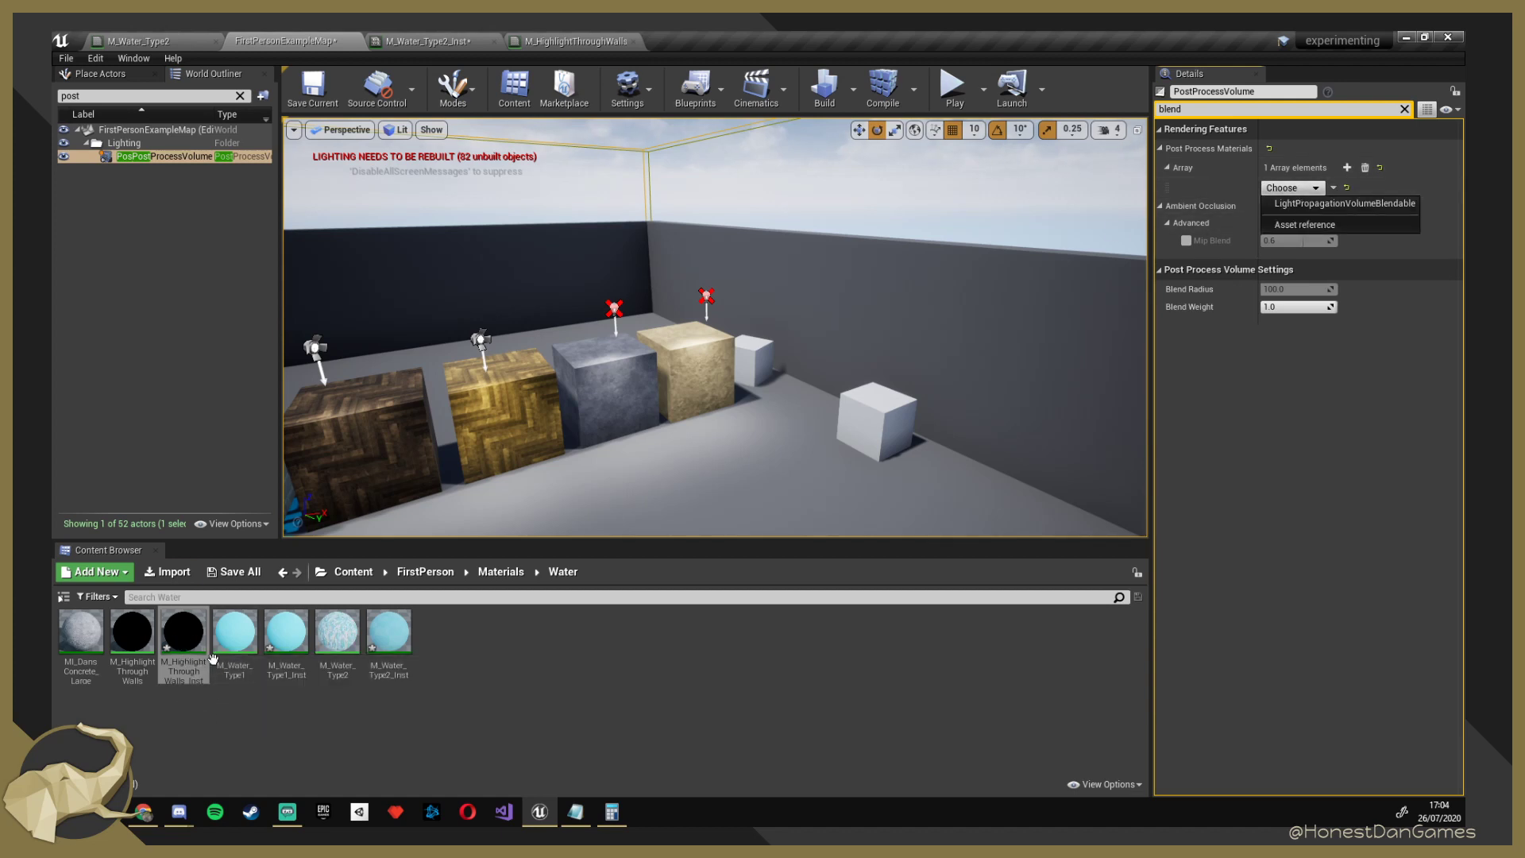
{"action": "left_click_drag", "start_coordinate": [212, 657], "coordinate": [1280, 188]}
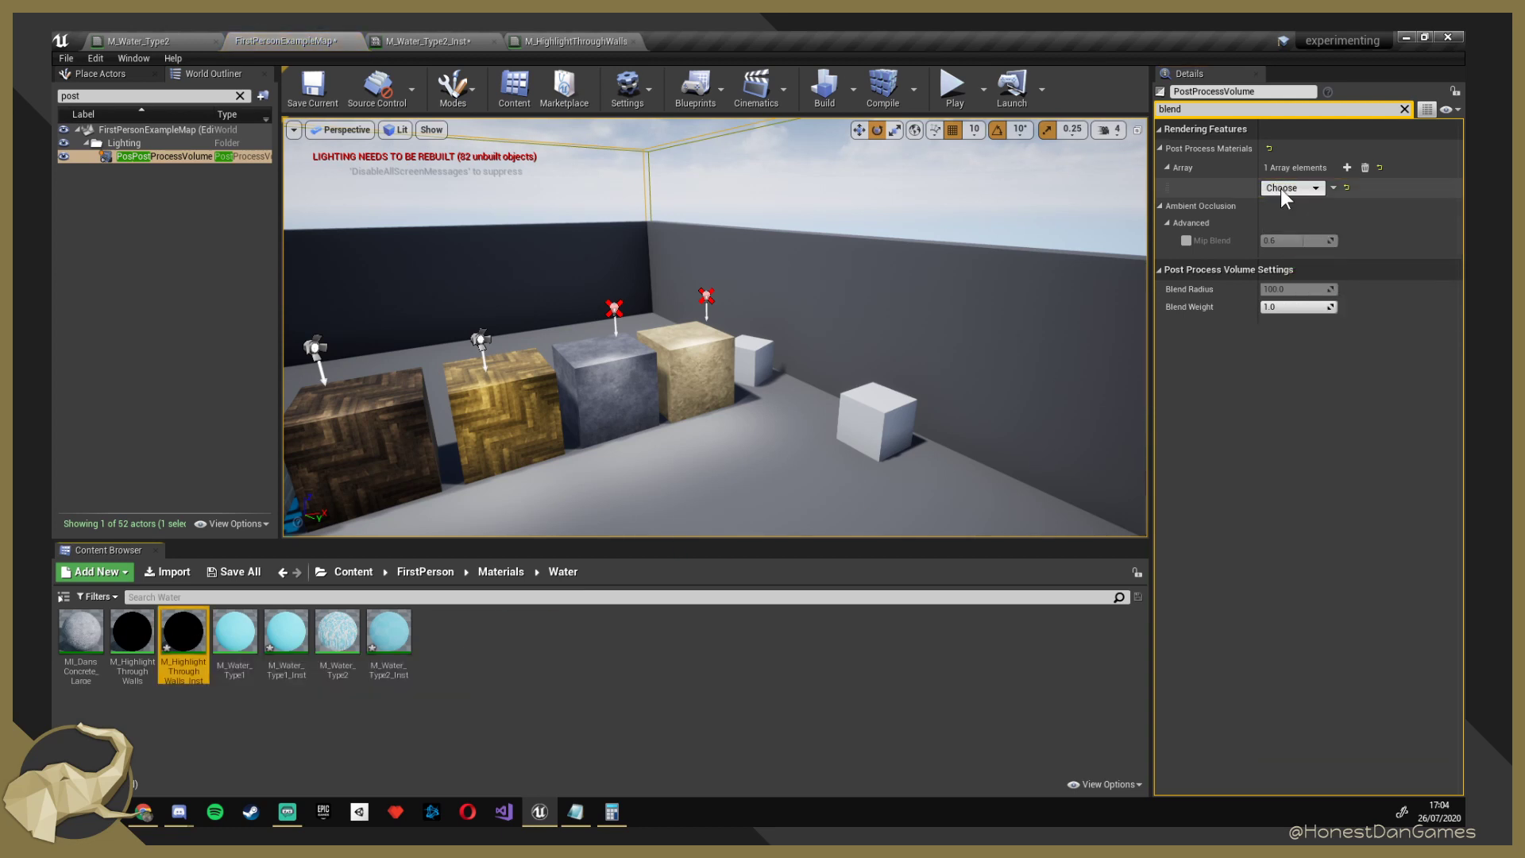
{"action": "left_click", "coordinate": [1296, 189]}
{"action": "left_click", "coordinate": [1296, 189]}
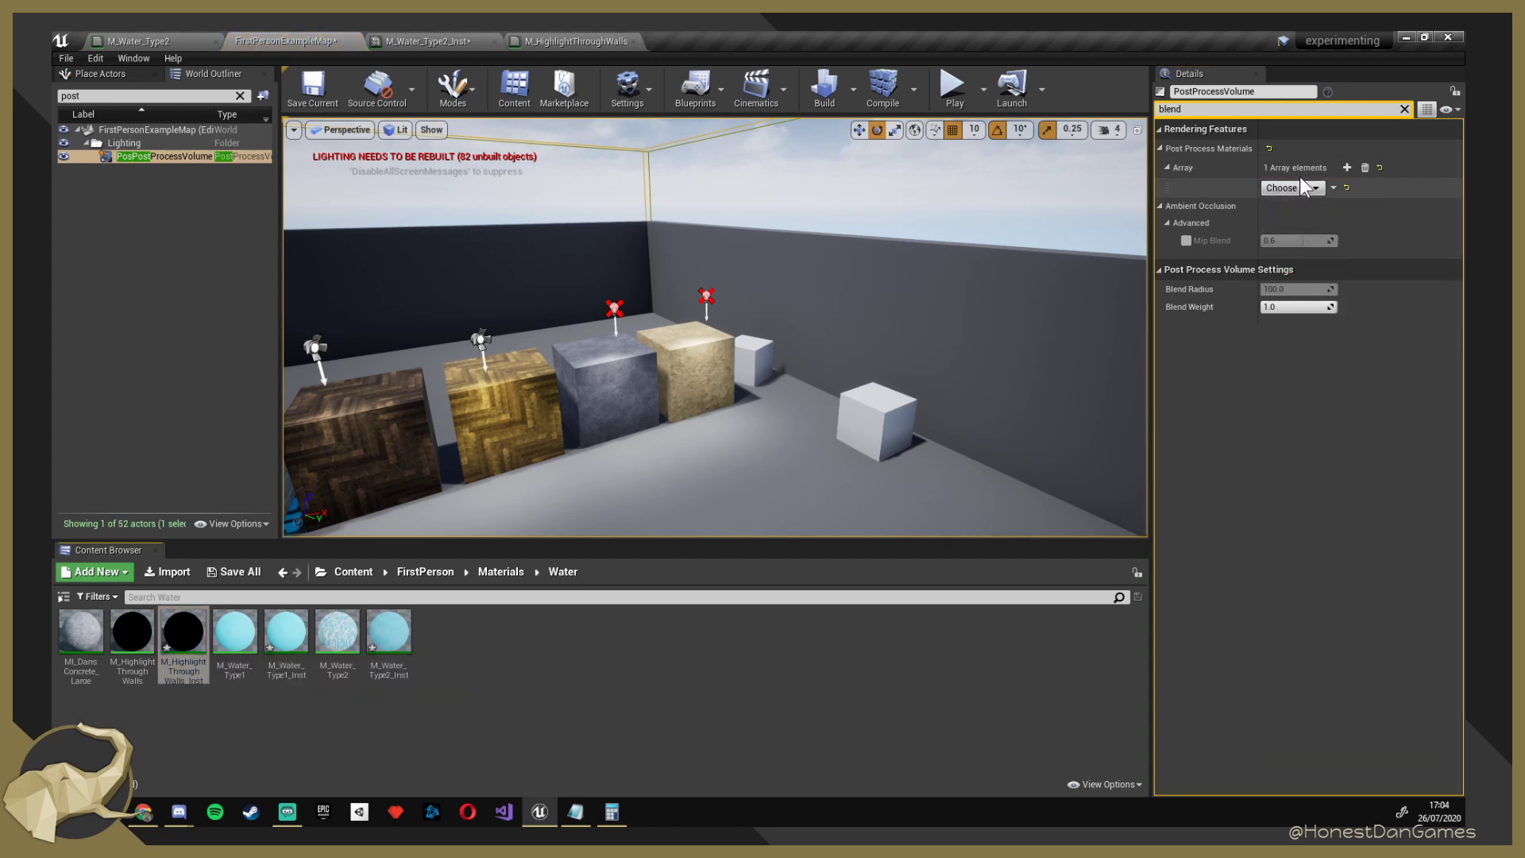
{"action": "left_click", "coordinate": [1348, 168]}
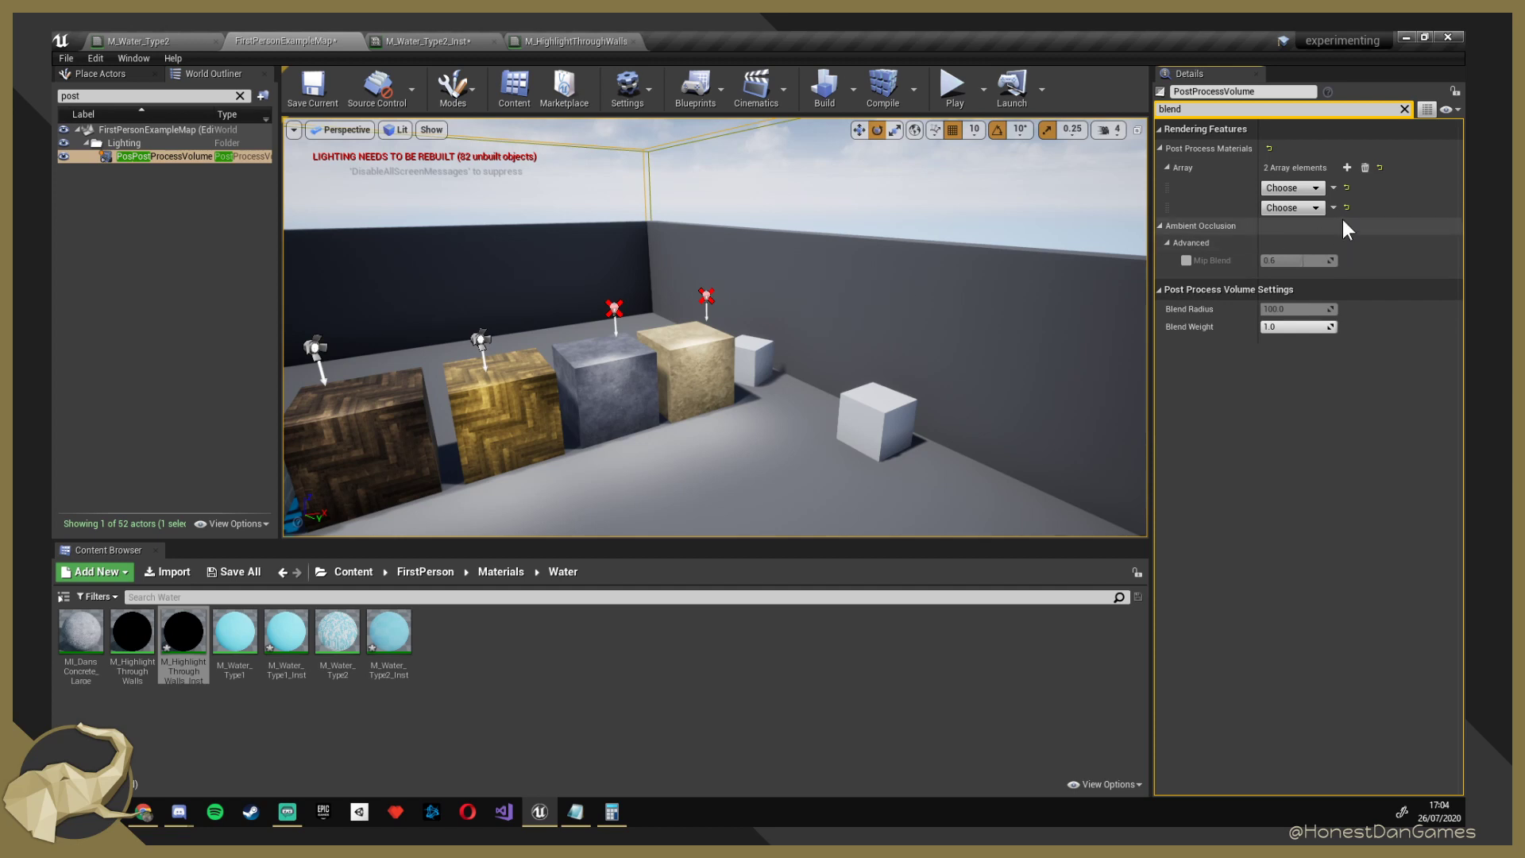
{"action": "left_click", "coordinate": [1365, 168]}
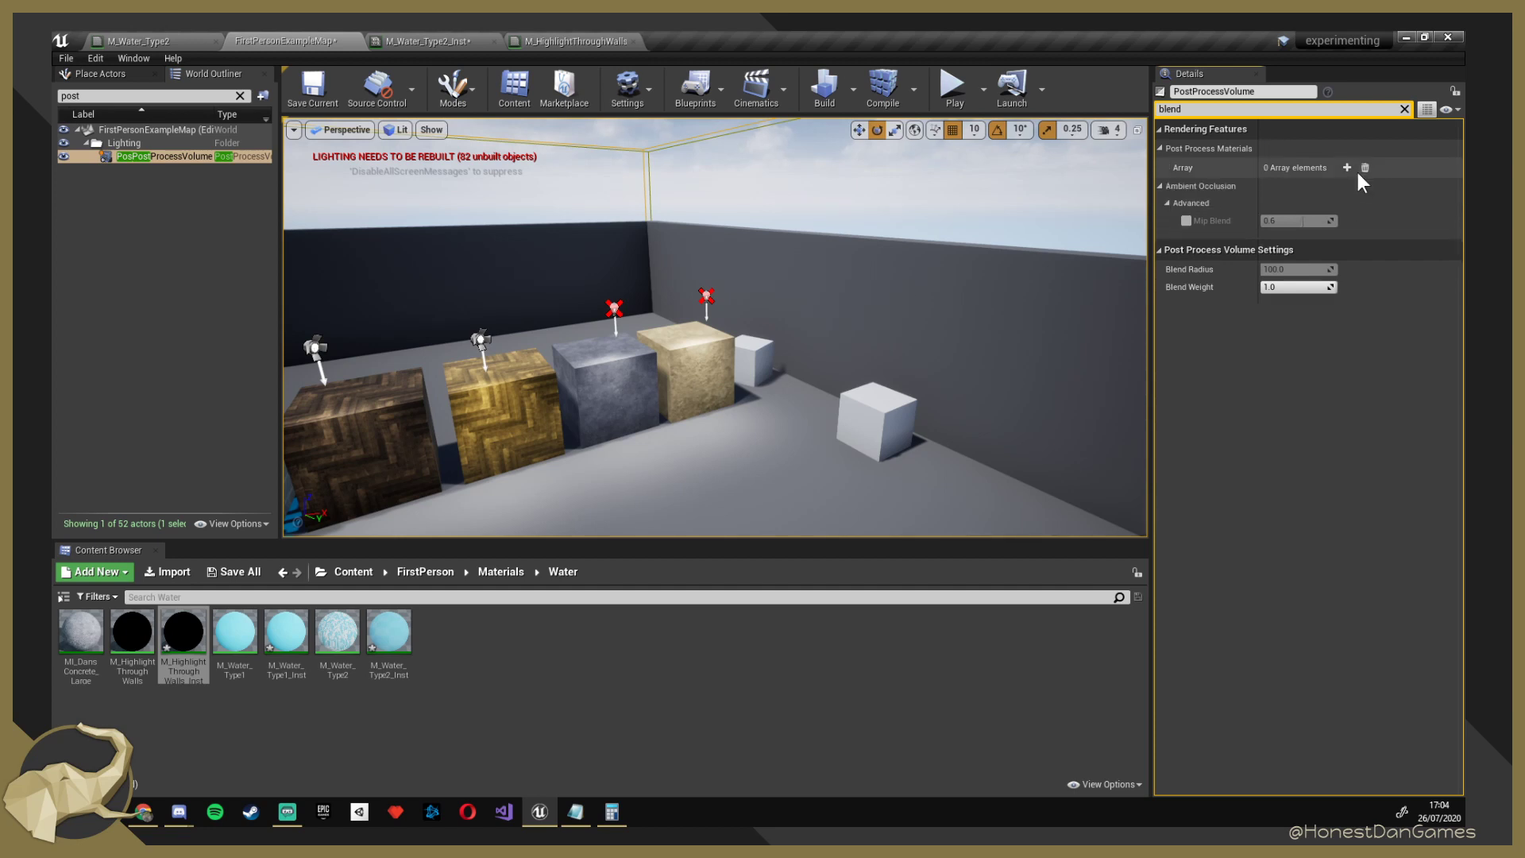
Add a Post Process Materials array element as an asset reference to M_HighlightThroughWalls_Inst and save the level.
{"action": "left_click", "coordinate": [1348, 168]}
{"action": "left_click", "coordinate": [1299, 188]}
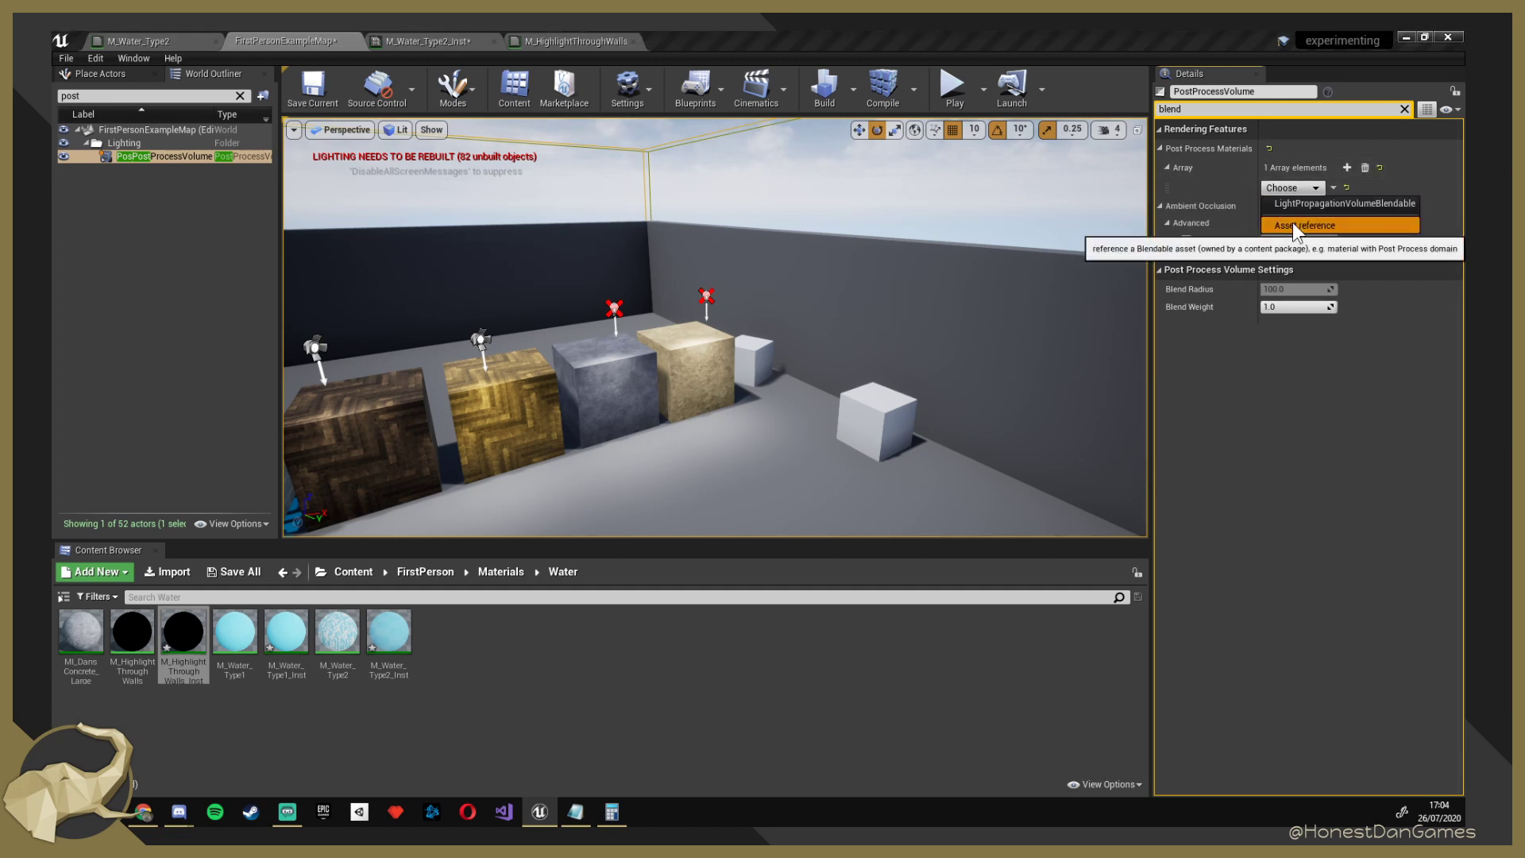
{"action": "left_click", "coordinate": [1292, 224]}
{"action": "left_click_drag", "start_coordinate": [212, 613], "coordinate": [1312, 188]}
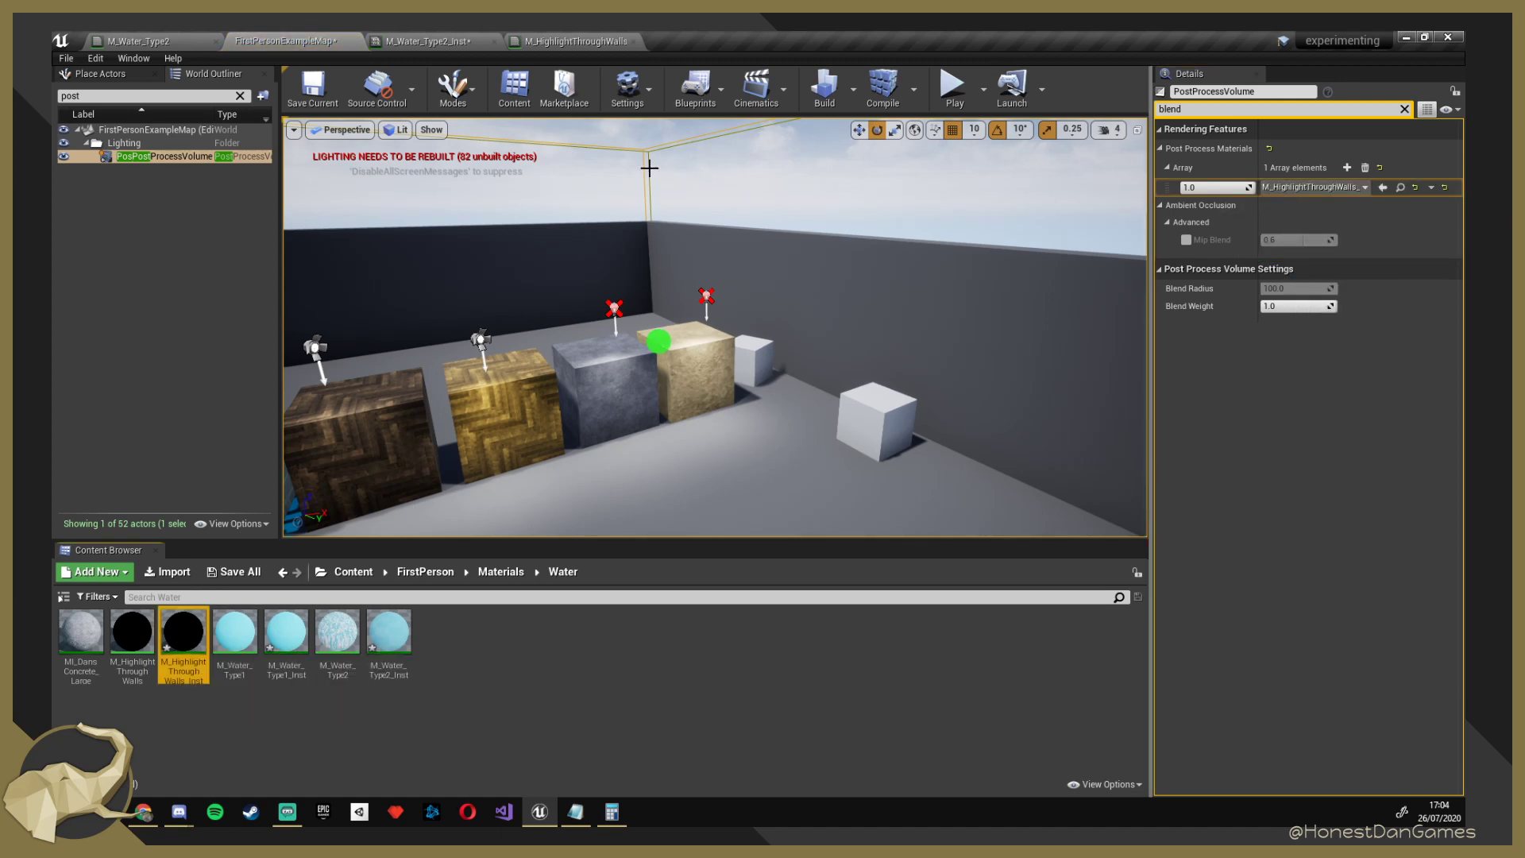
{"action": "left_click", "coordinate": [312, 86]}
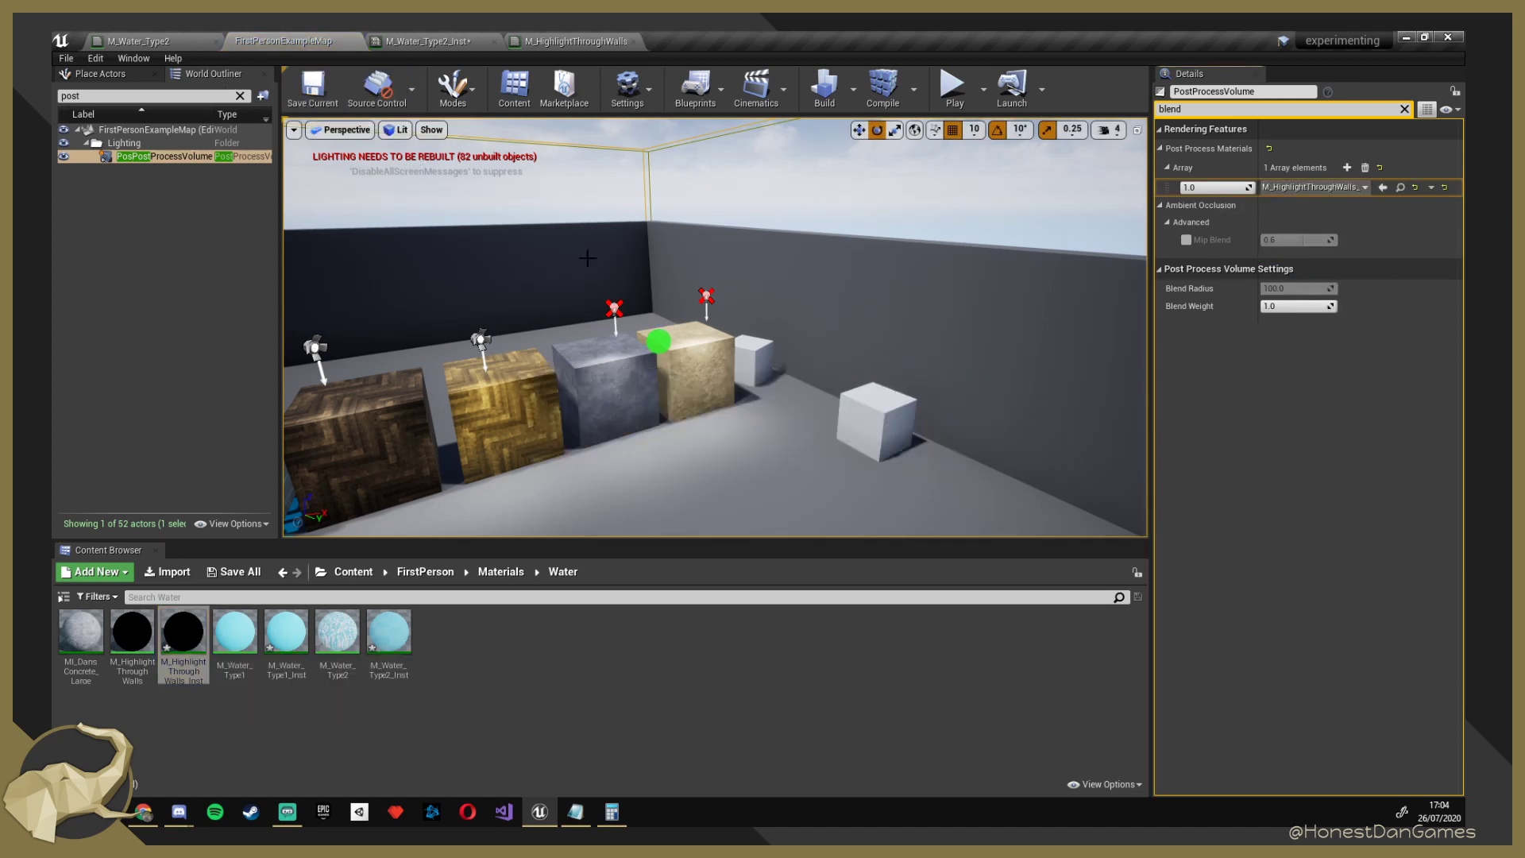
Check the sphere from behind and in front of the sand-textured cube with the material instance applied.
{"action": "right_click_drag", "start_coordinate": [588, 258], "coordinate": [631, 262]}
{"action": "key", "text": "s"}
{"action": "key", "text": "w"}
{"action": "key", "text": "w"}
{"action": "key", "text": "s"}
{"action": "key", "text": "w"}
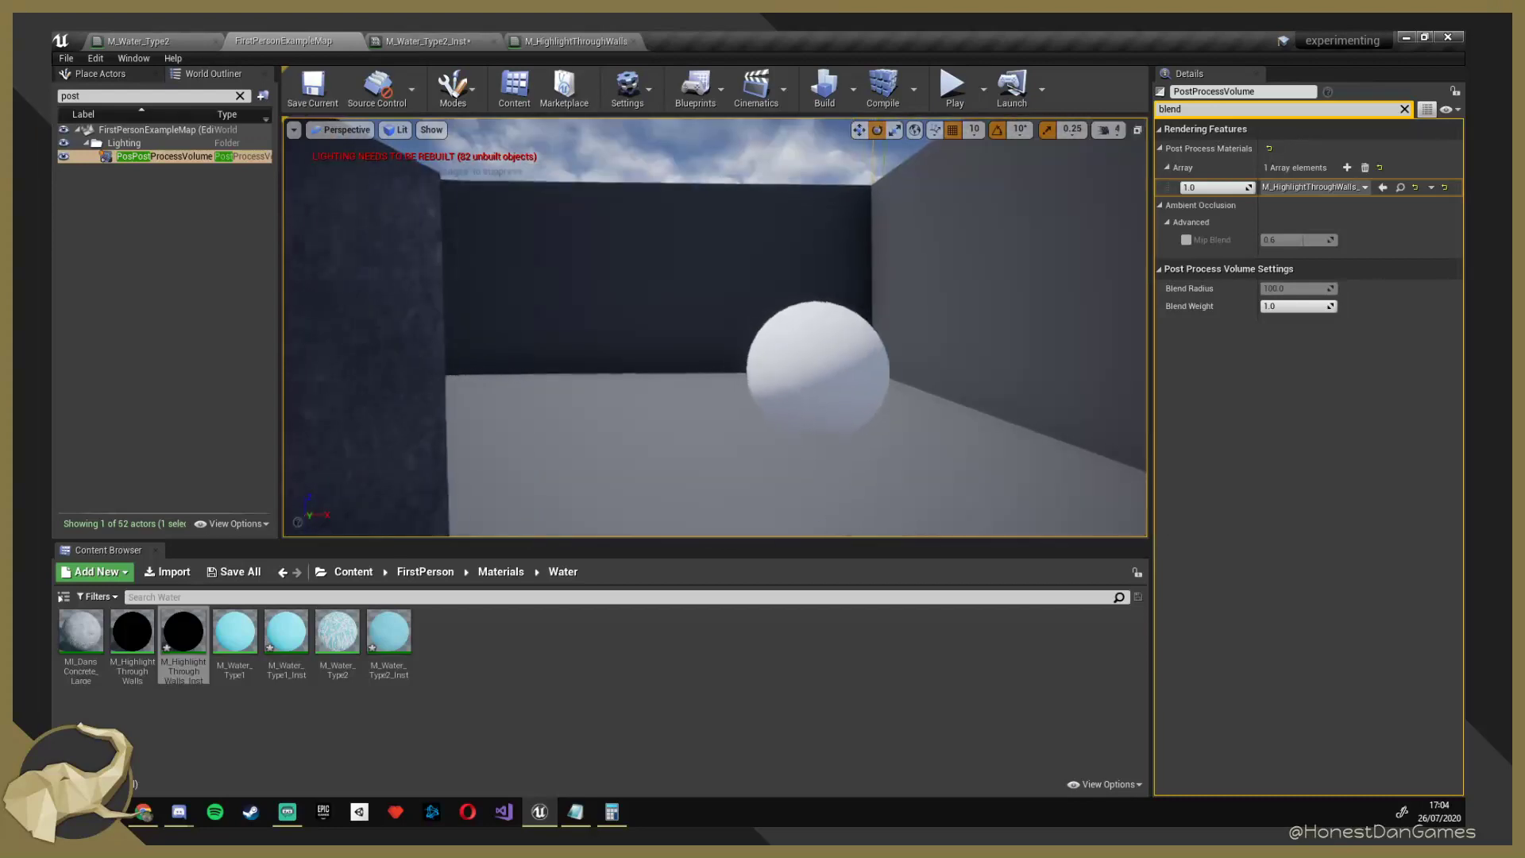
{"action": "right_click_drag", "start_coordinate": [845, 463], "coordinate": [845, 463]}
{"action": "key", "text": "s"}
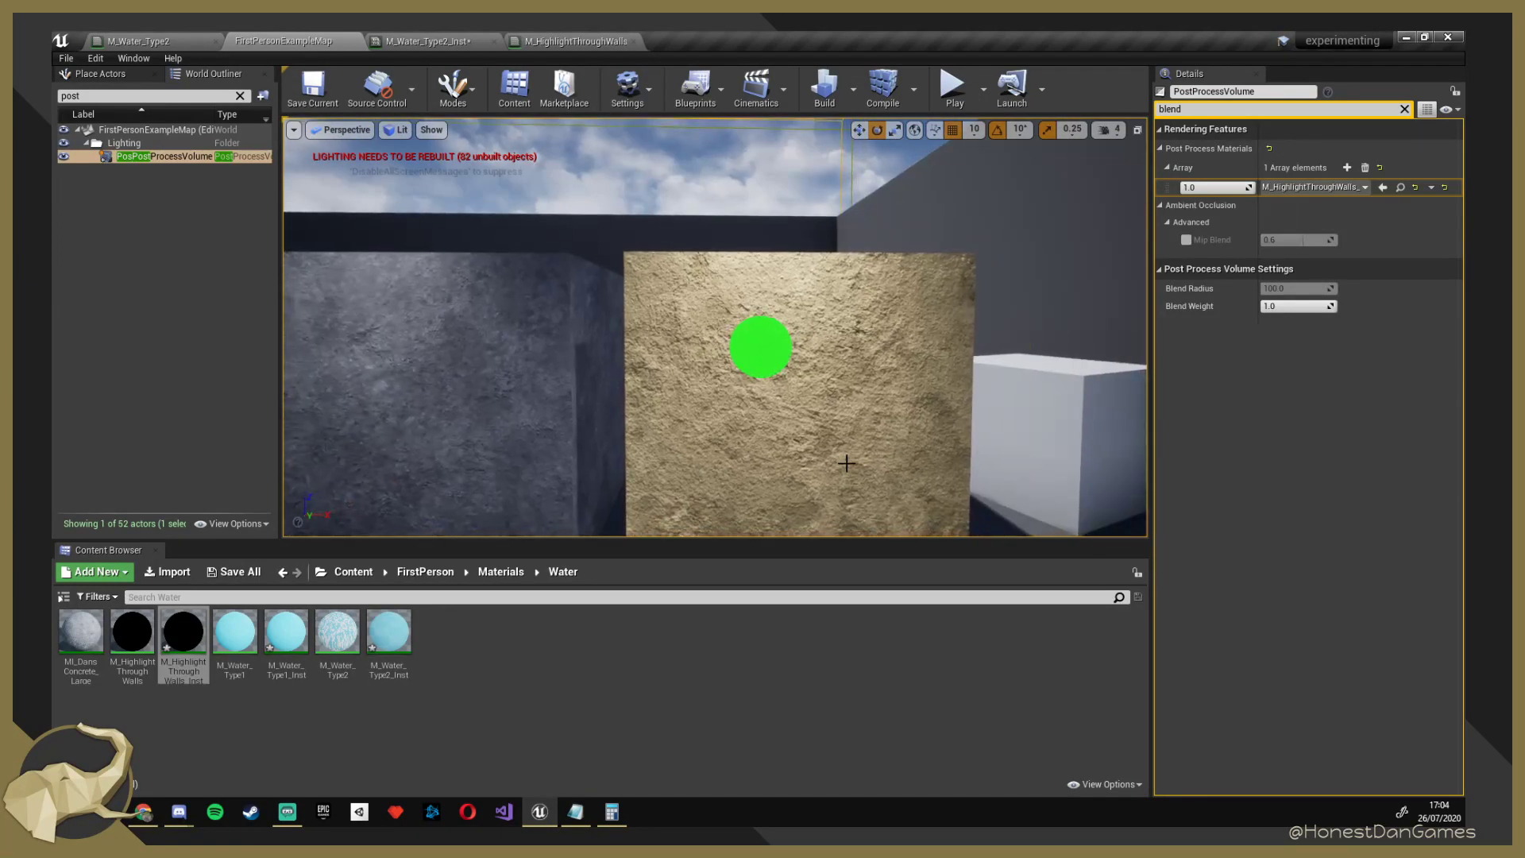
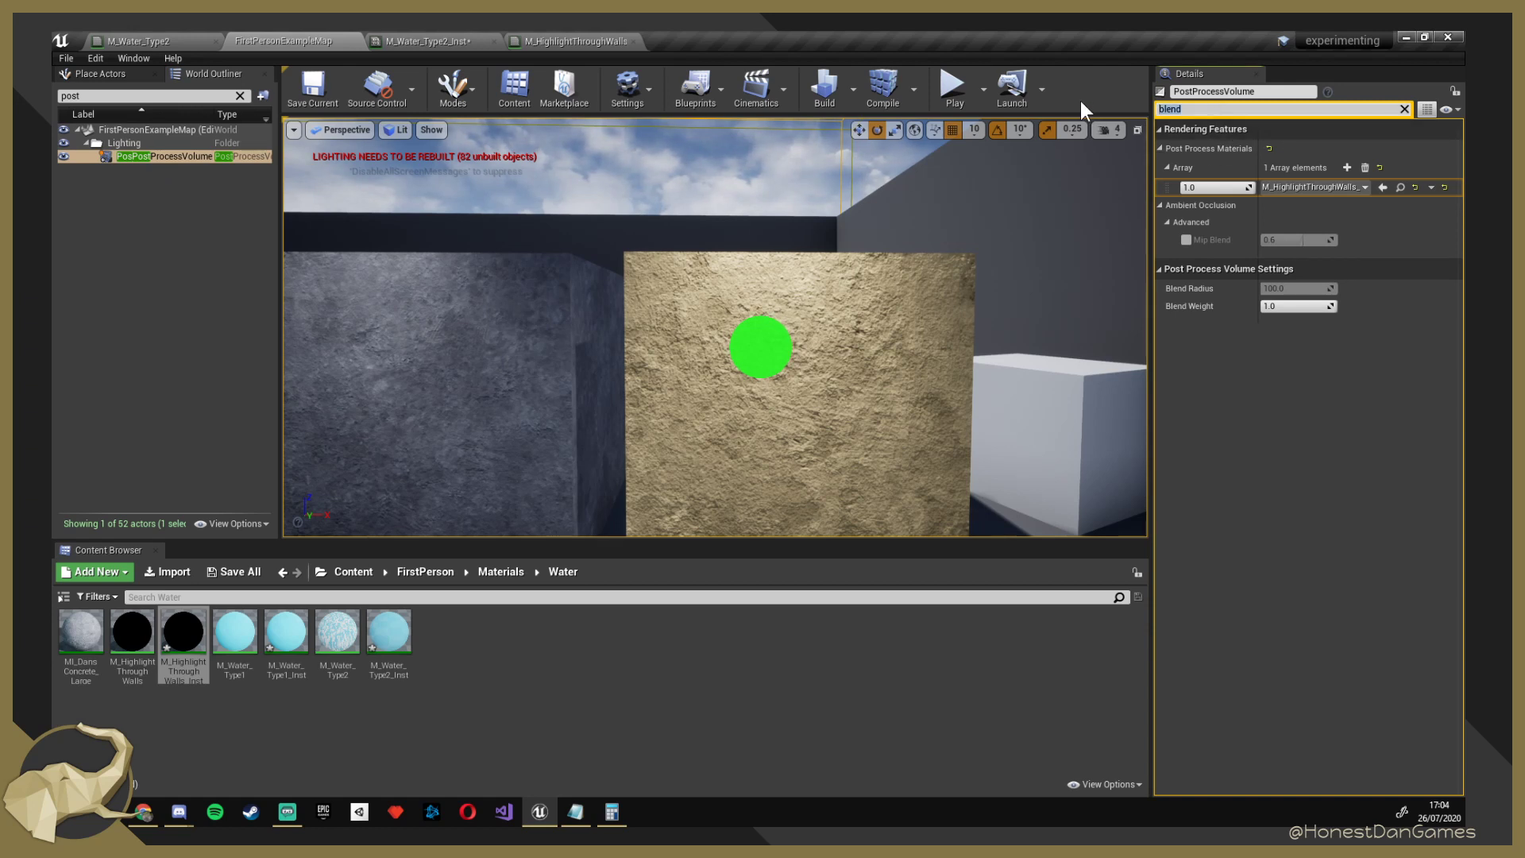
Filter the volume's details for "bound" and compare the arena with Infinite Extent (Unbound) off and on.
{"action": "type", "text": "bound"}
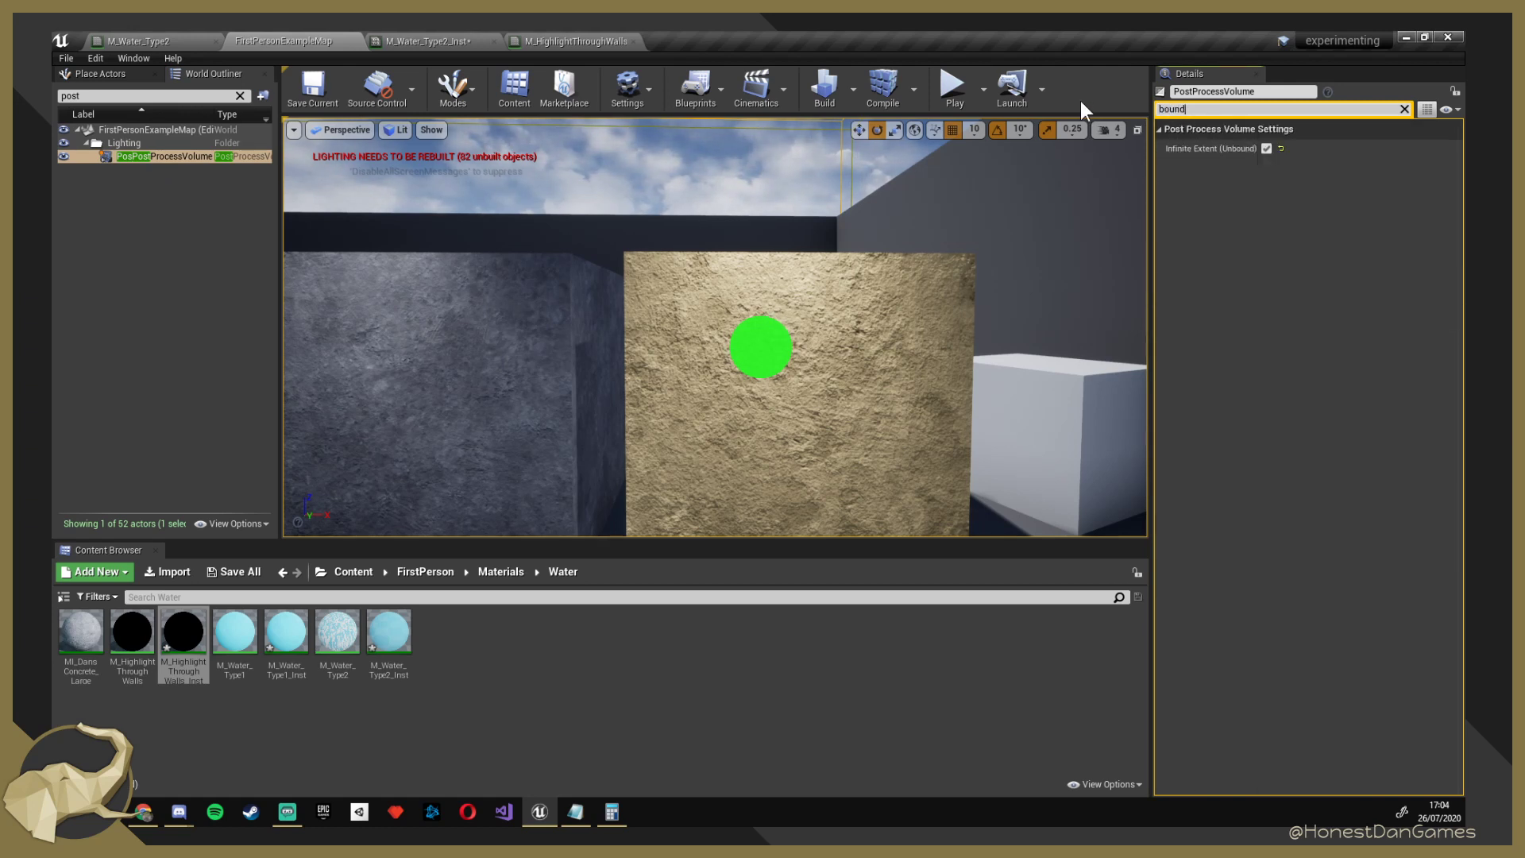
{"action": "left_click", "coordinate": [1279, 146]}
{"action": "right_click_drag", "start_coordinate": [715, 327], "coordinate": [1104, 437]}
{"action": "key", "text": "w"}
{"action": "key", "text": "w"}
{"action": "right_click_drag", "start_coordinate": [699, 393], "coordinate": [759, 413]}
{"action": "left_click", "coordinate": [1267, 150]}
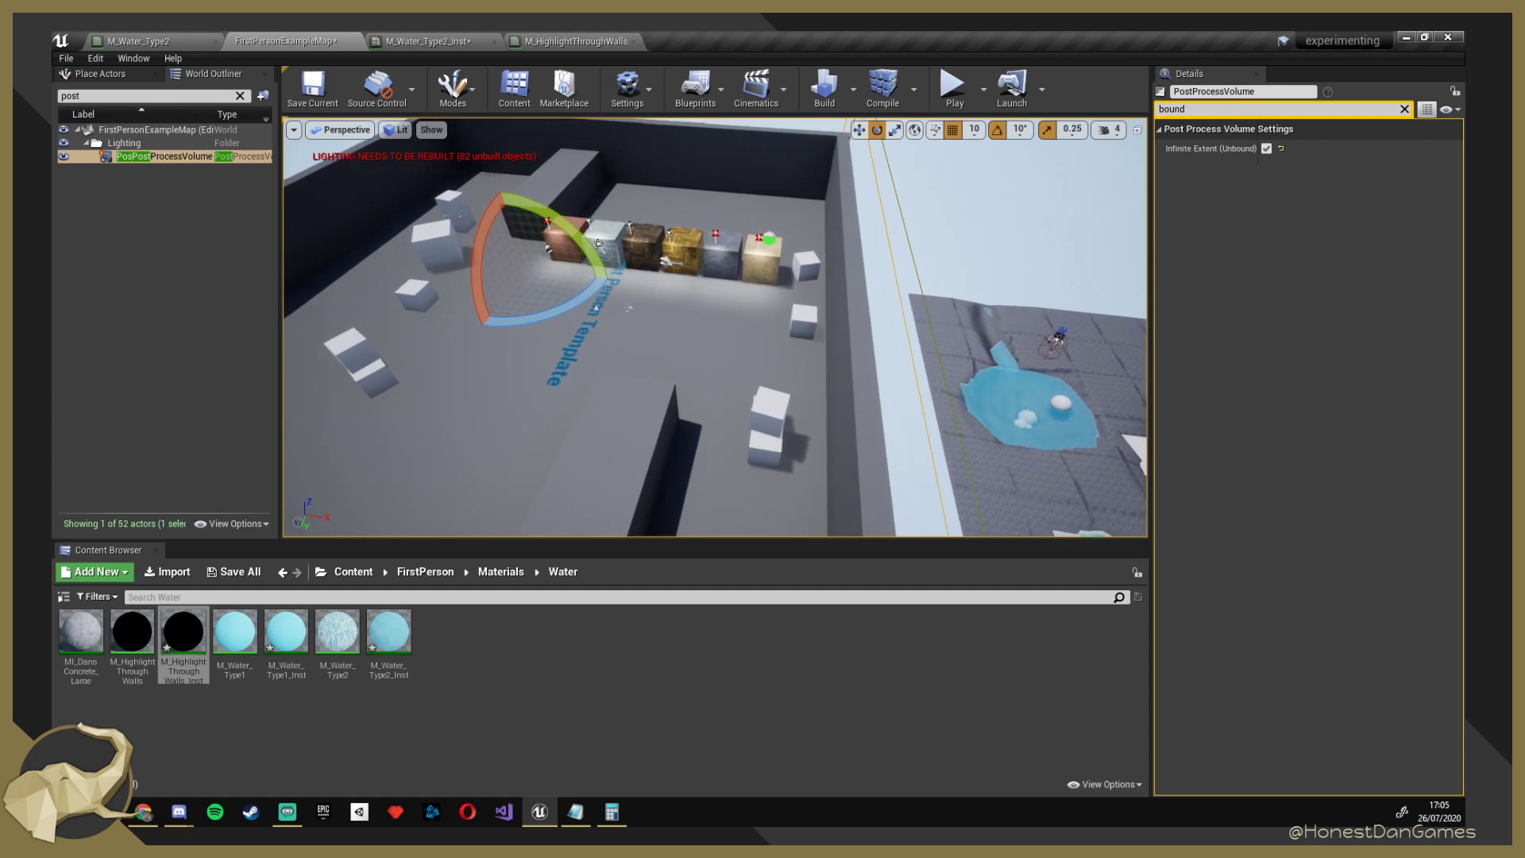
Inspect the sphere's highlight through the sand-textured cube up close, and bring up the M_Water_Type2_Inst material instance.
{"action": "right_click_drag", "start_coordinate": [758, 413], "coordinate": [799, 346]}
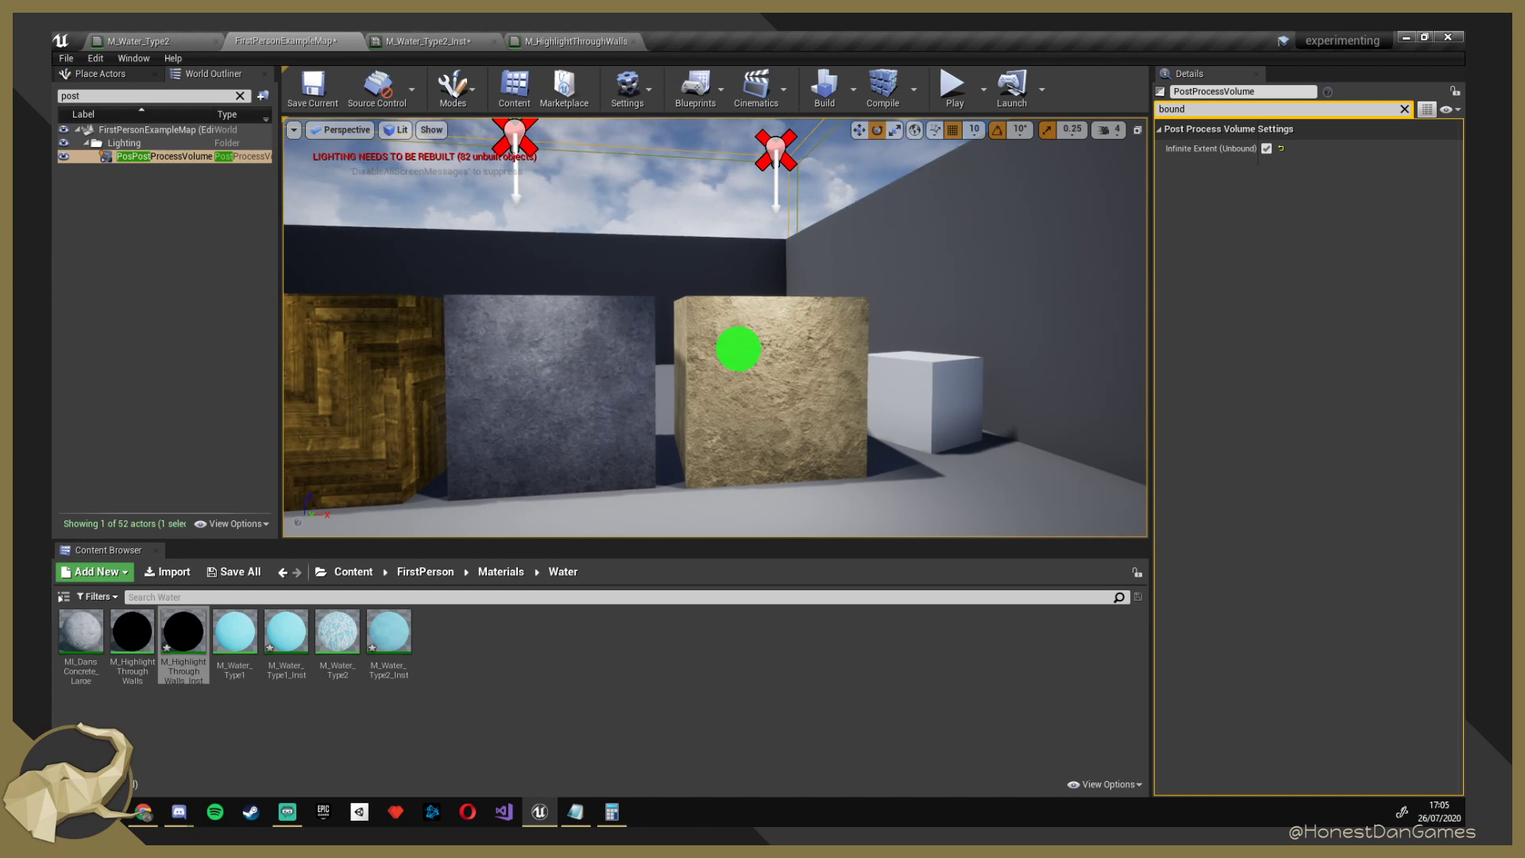
{"action": "right_click", "coordinate": [737, 349]}
{"action": "key", "text": "Escape"}
{"action": "left_click", "coordinate": [604, 266]}
{"action": "right_click_drag", "start_coordinate": [604, 266], "coordinate": [658, 271]}
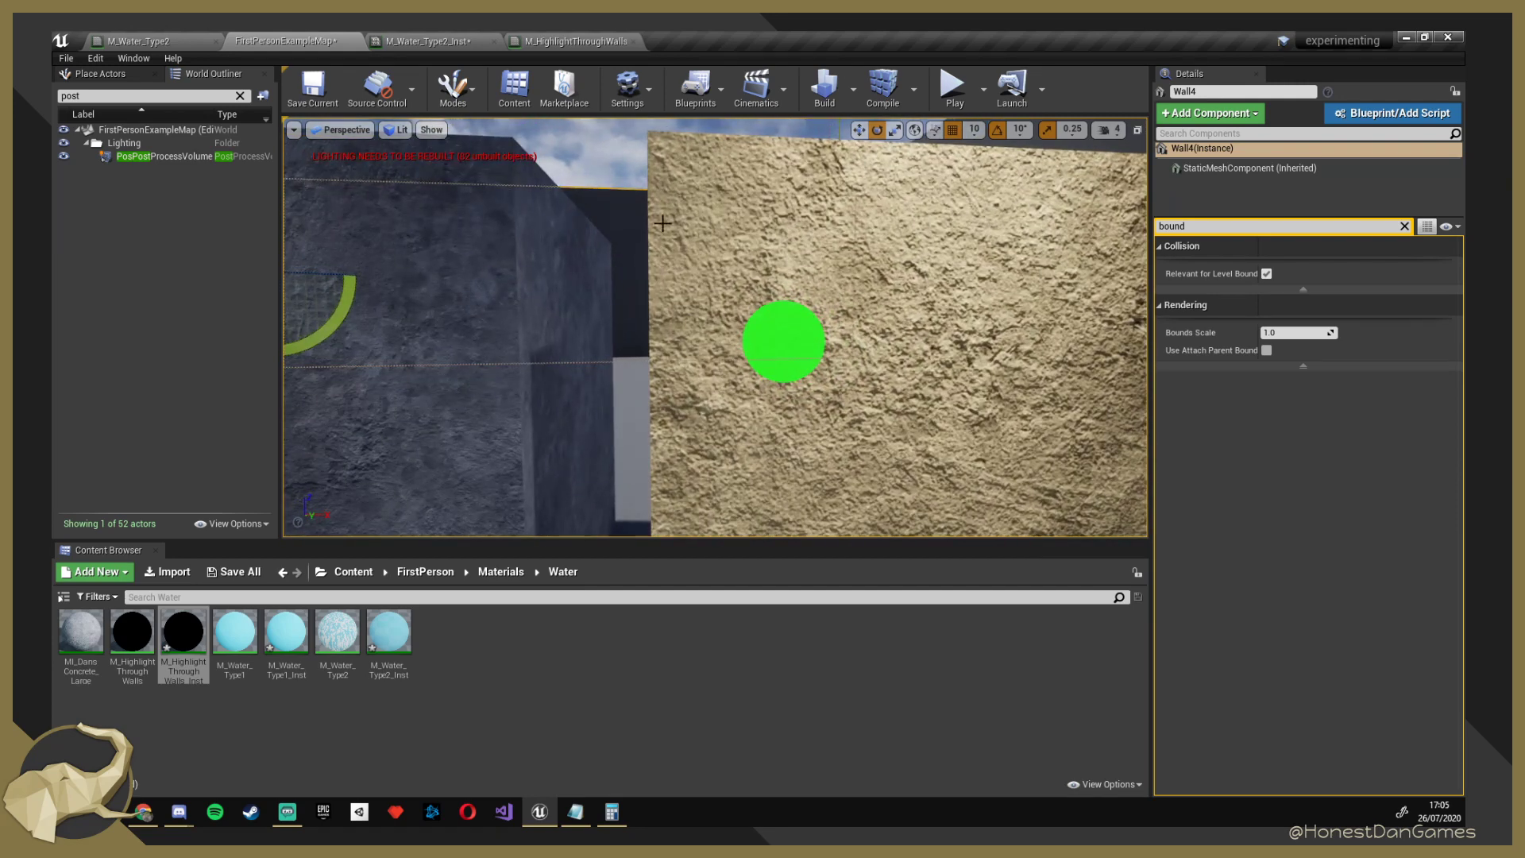
{"action": "left_click", "coordinate": [433, 43]}
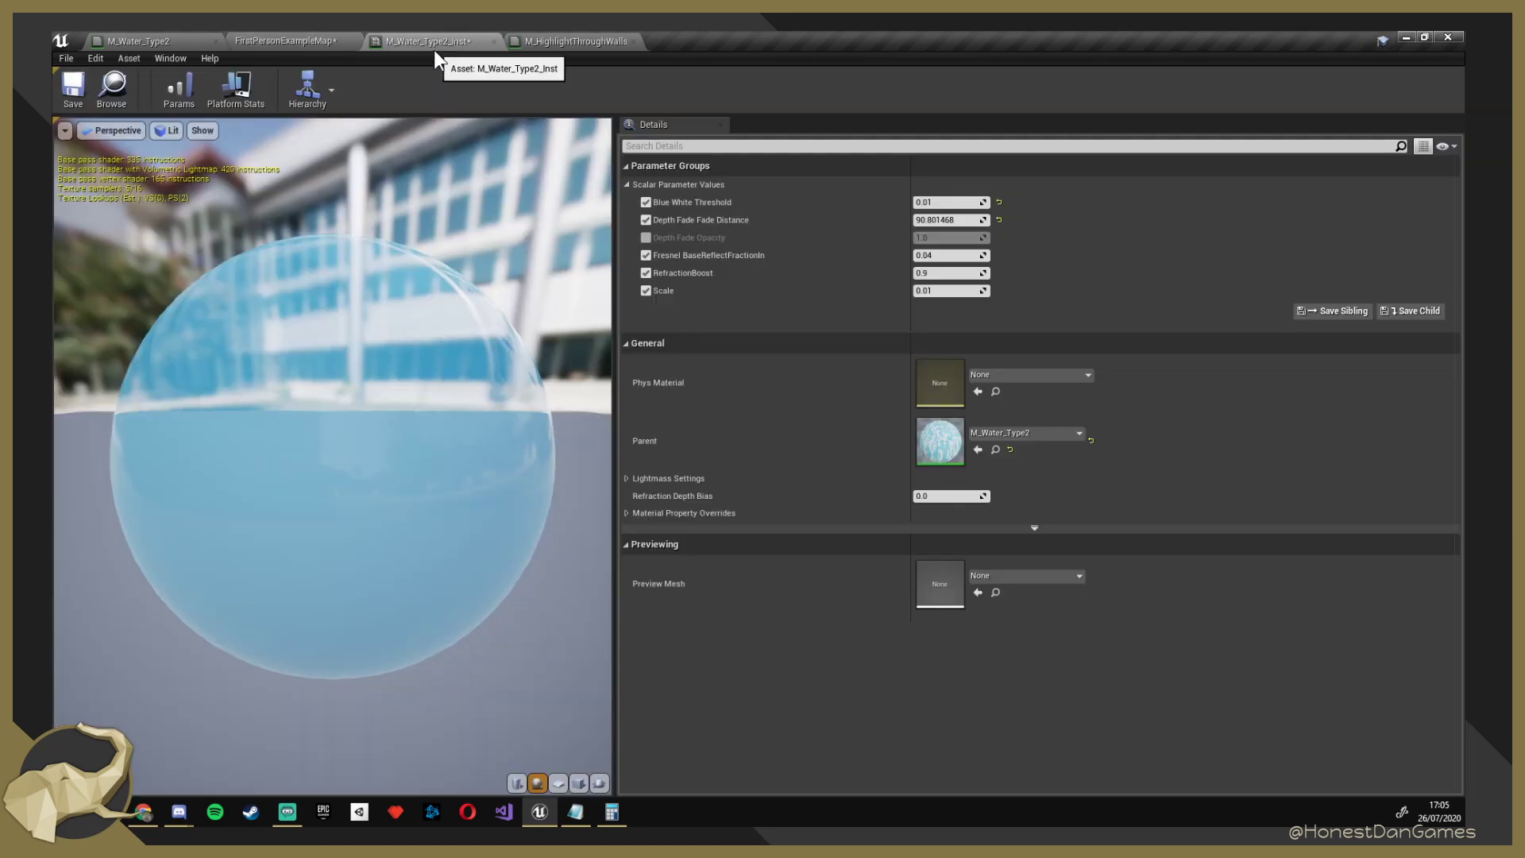
Add a Multiply node to the M_HighlightThroughWalls graph, fed by the existing Multiply's output, and place it between that node and the Lerp.
{"action": "left_click", "coordinate": [572, 41]}
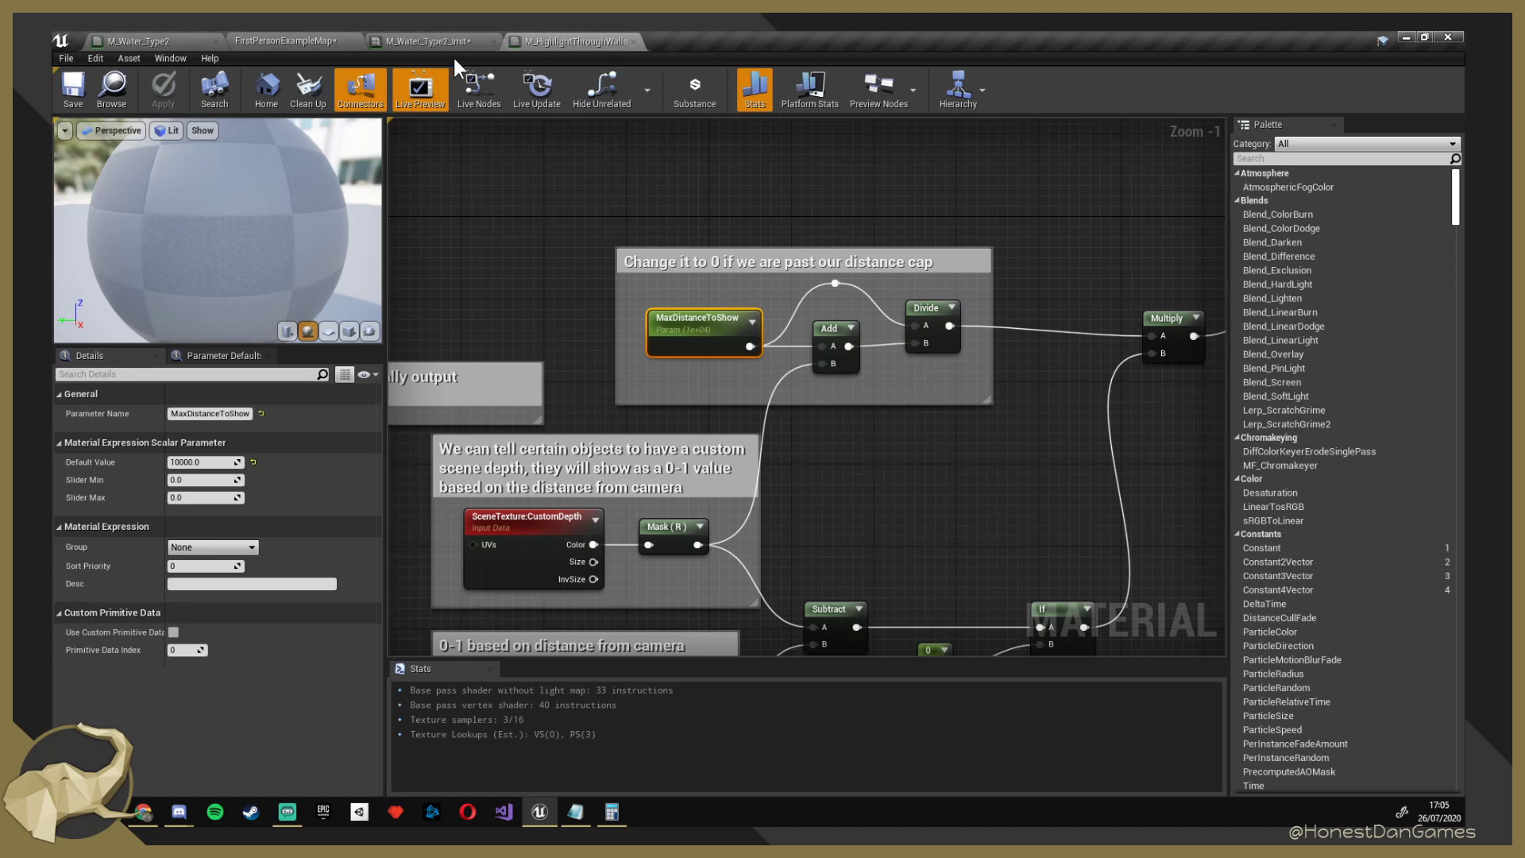
{"action": "right_click_drag", "start_coordinate": [679, 189], "coordinate": [419, 120]}
{"action": "right_click_drag", "start_coordinate": [690, 440], "coordinate": [737, 441]}
{"action": "scroll", "coordinate": [738, 450], "scroll_direction": "down", "scroll_amount": 1}
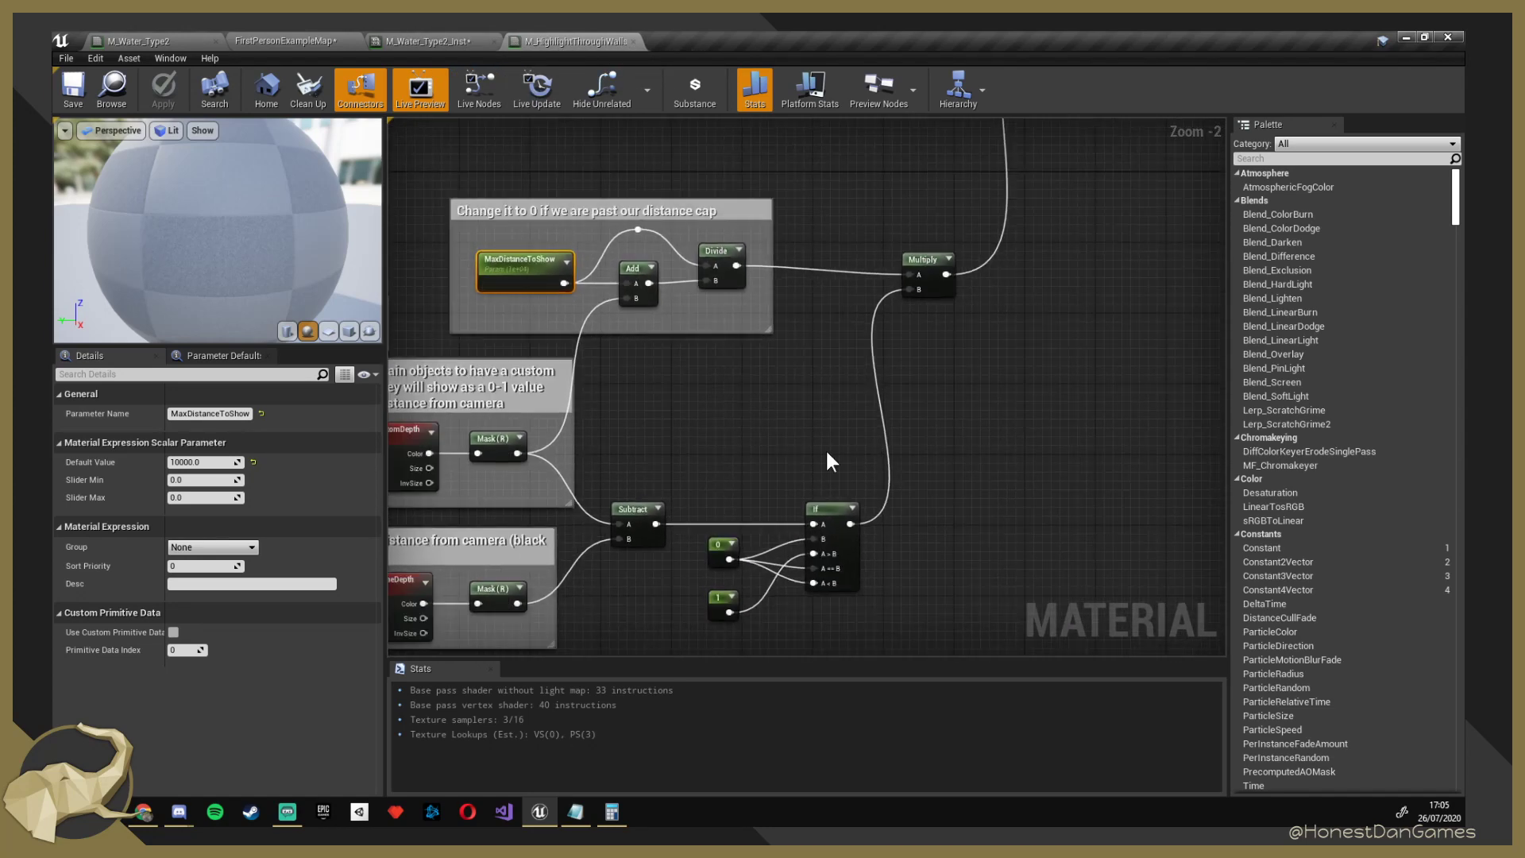
{"action": "right_click_drag", "start_coordinate": [775, 436], "coordinate": [762, 597]}
{"action": "right_click_drag", "start_coordinate": [854, 260], "coordinate": [821, 403]}
{"action": "left_click", "coordinate": [822, 404]}
{"action": "left_click_drag", "start_coordinate": [917, 564], "coordinate": [905, 441]}
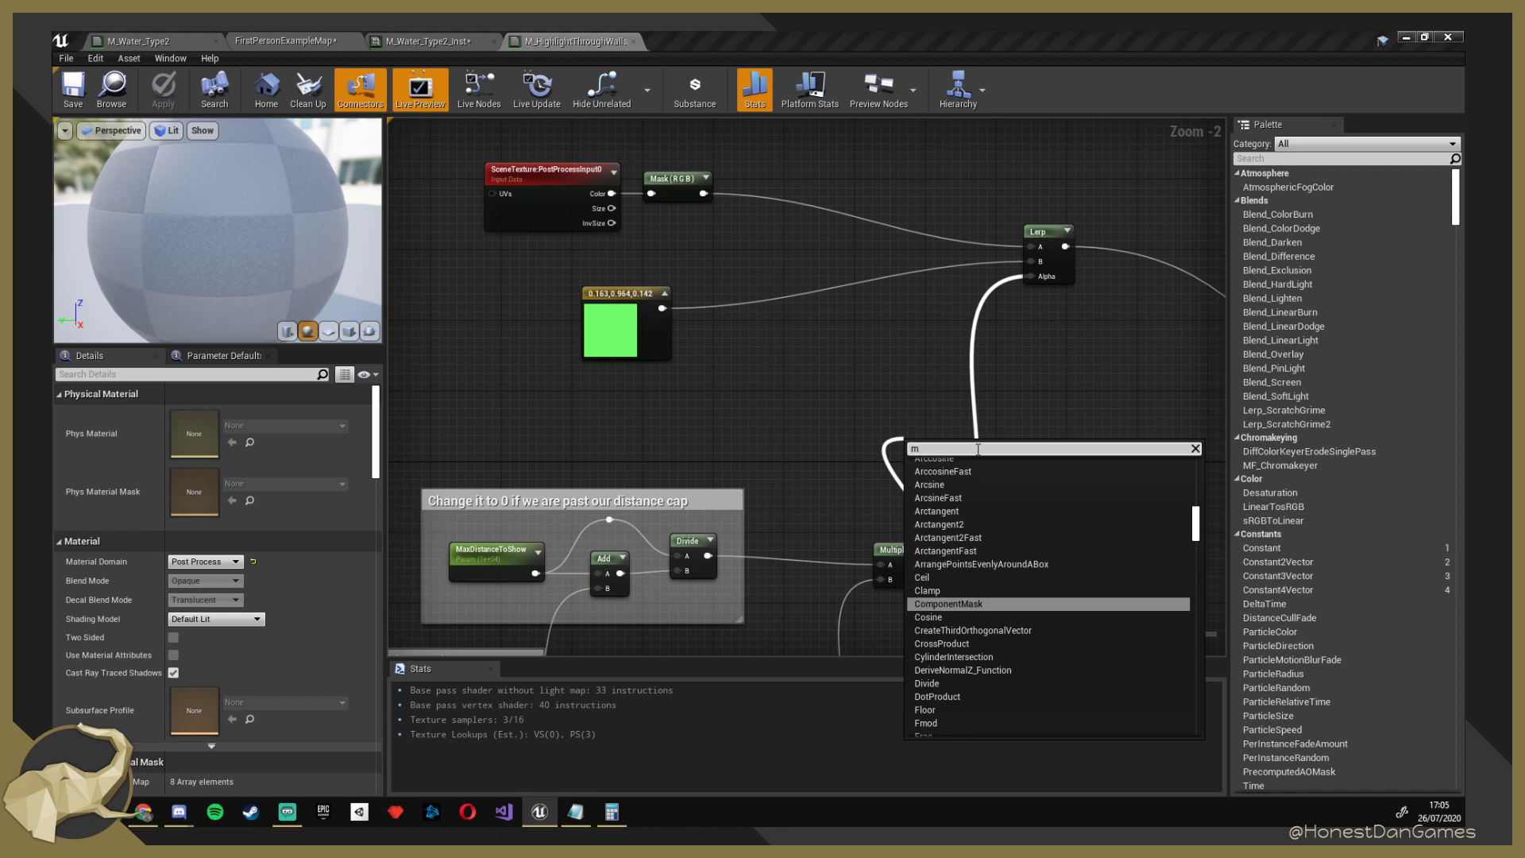
{"action": "type", "text": "mult"}
{"action": "key", "text": "Return"}
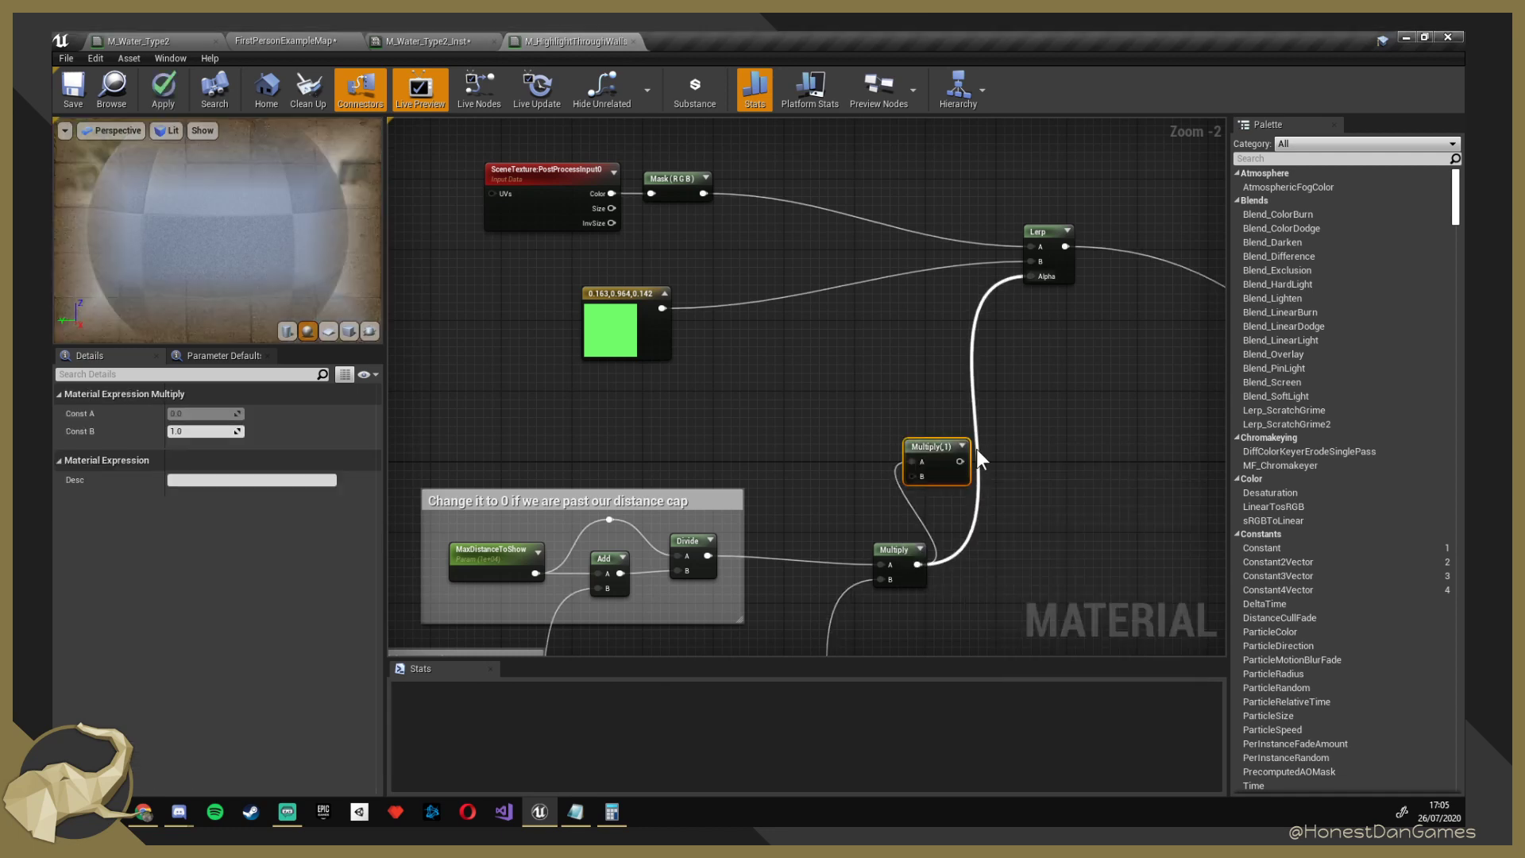
{"action": "left_click_drag", "start_coordinate": [936, 450], "coordinate": [918, 385]}
Promote the new Multiply's B input to a parameter named XrayScaler and move the parameter node clear of the Multiply.
{"action": "right_click", "coordinate": [903, 411]}
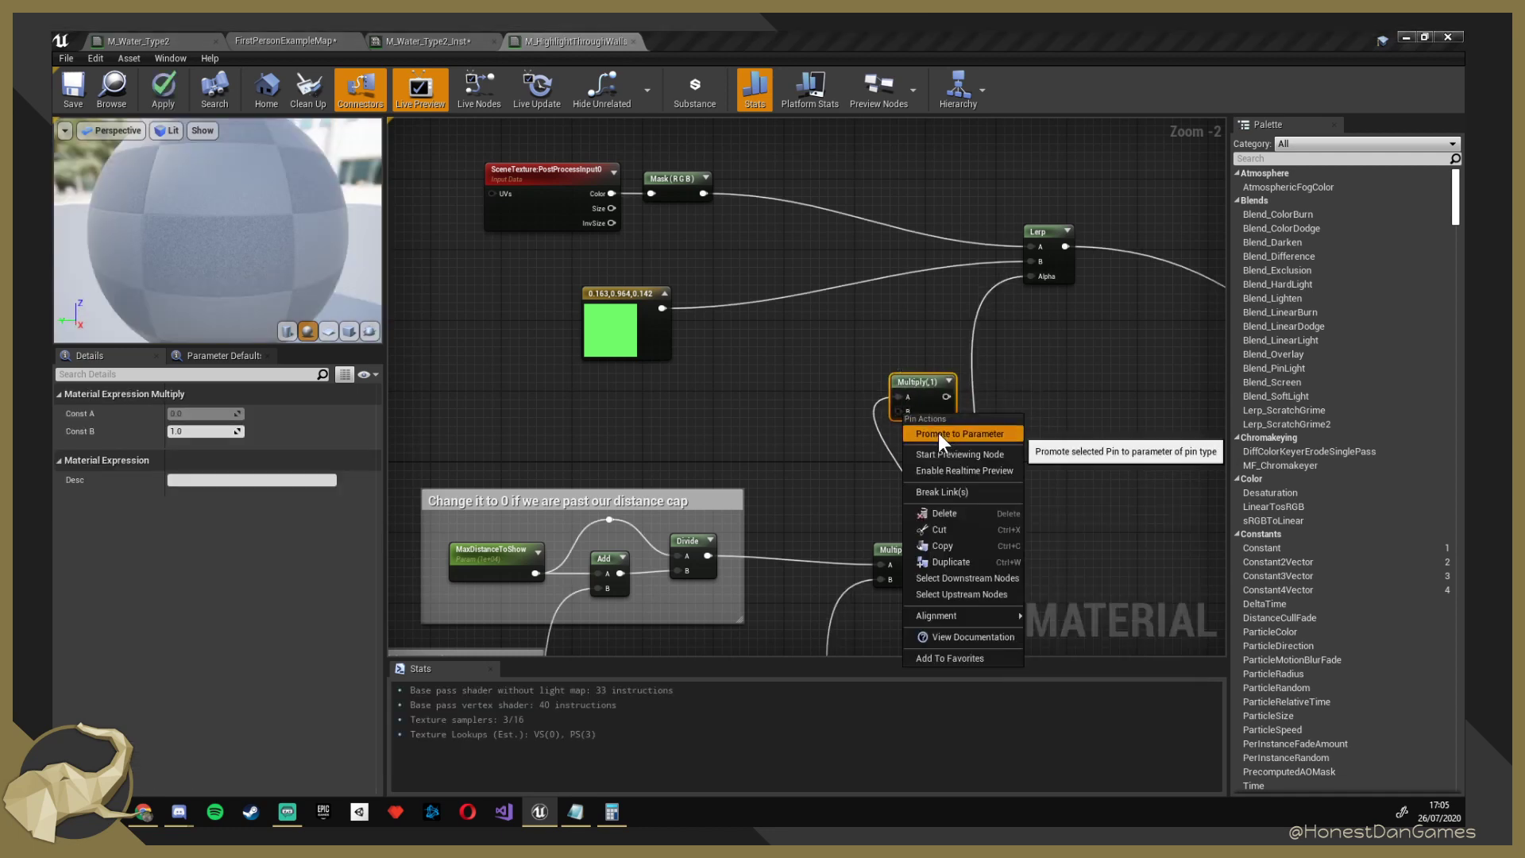
{"action": "left_click", "coordinate": [929, 435]}
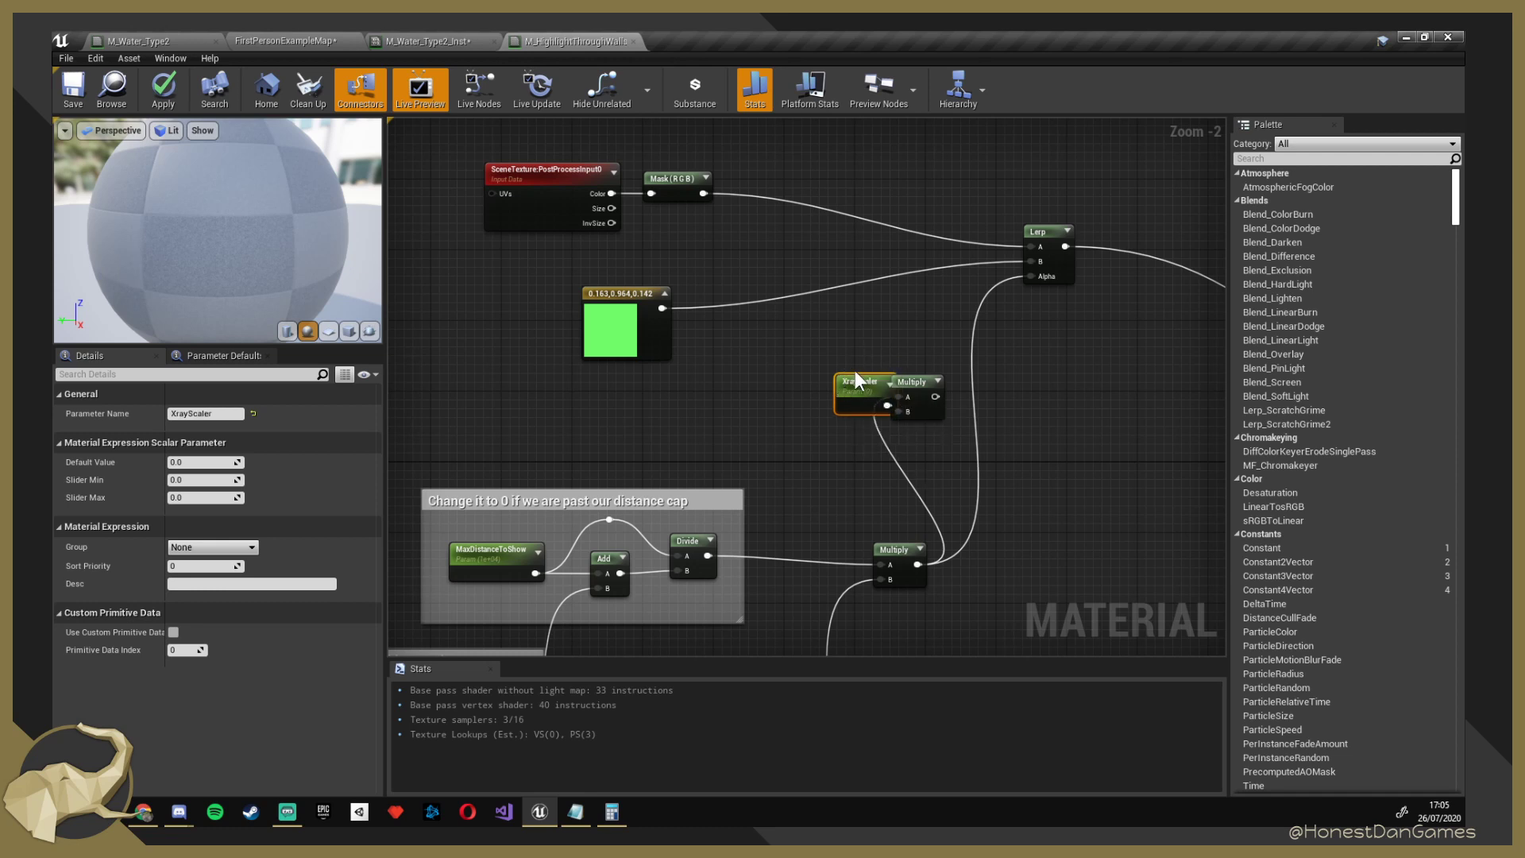
{"action": "left_click_drag", "start_coordinate": [855, 370], "coordinate": [760, 380]}
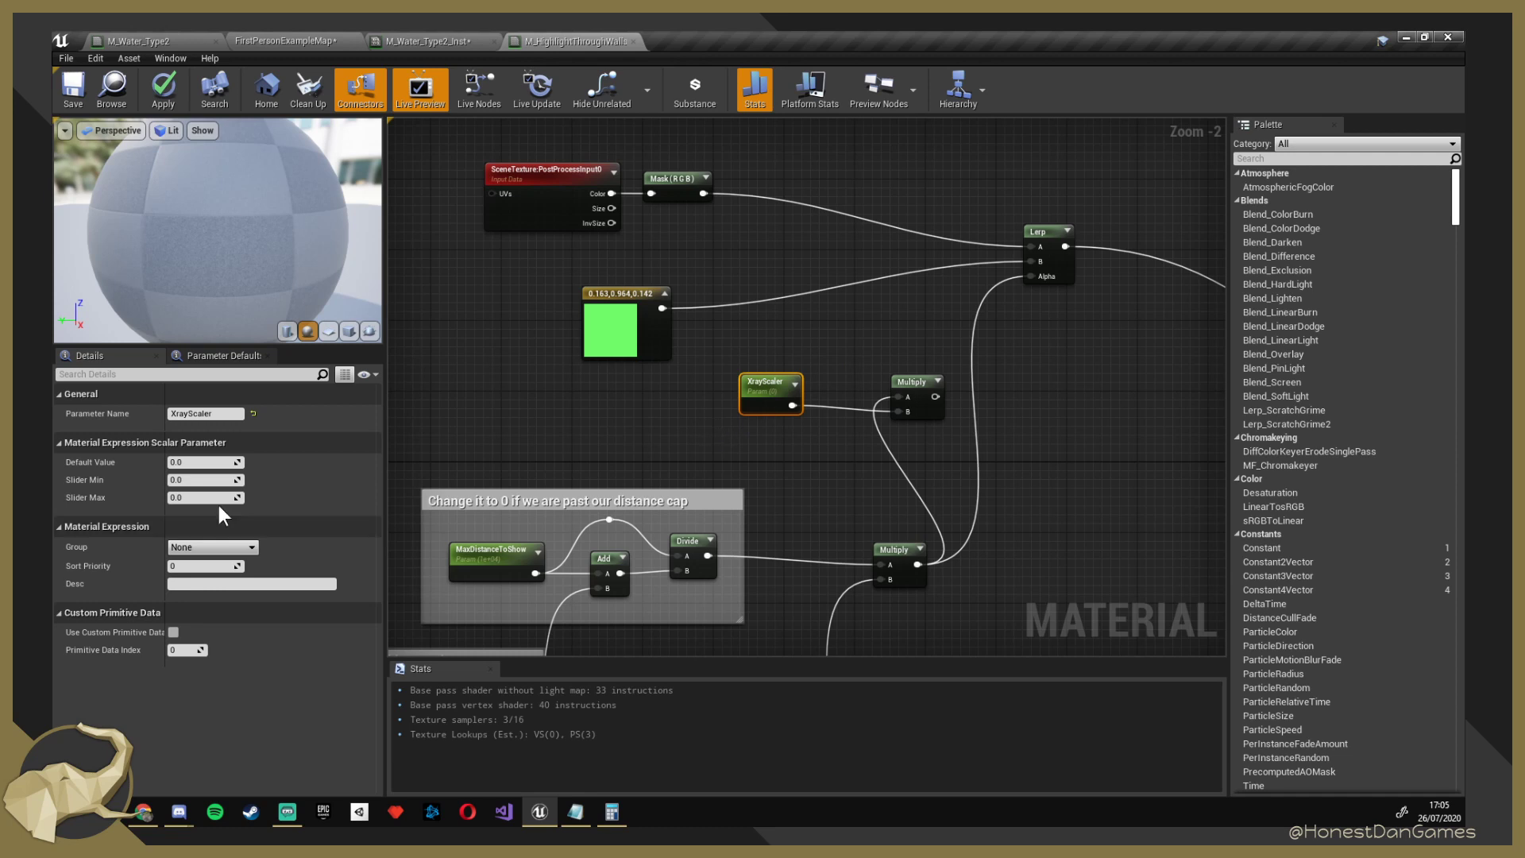
Set XrayScaler's default value to 1, then connect the new Multiply's output to the Lerp's Alpha and save the material.
{"action": "left_click", "coordinate": [198, 461]}
{"action": "type", "text": "1"}
{"action": "key", "text": "Tab"}
{"action": "left_click_drag", "start_coordinate": [937, 395], "coordinate": [1036, 274]}
{"action": "left_click", "coordinate": [87, 78]}
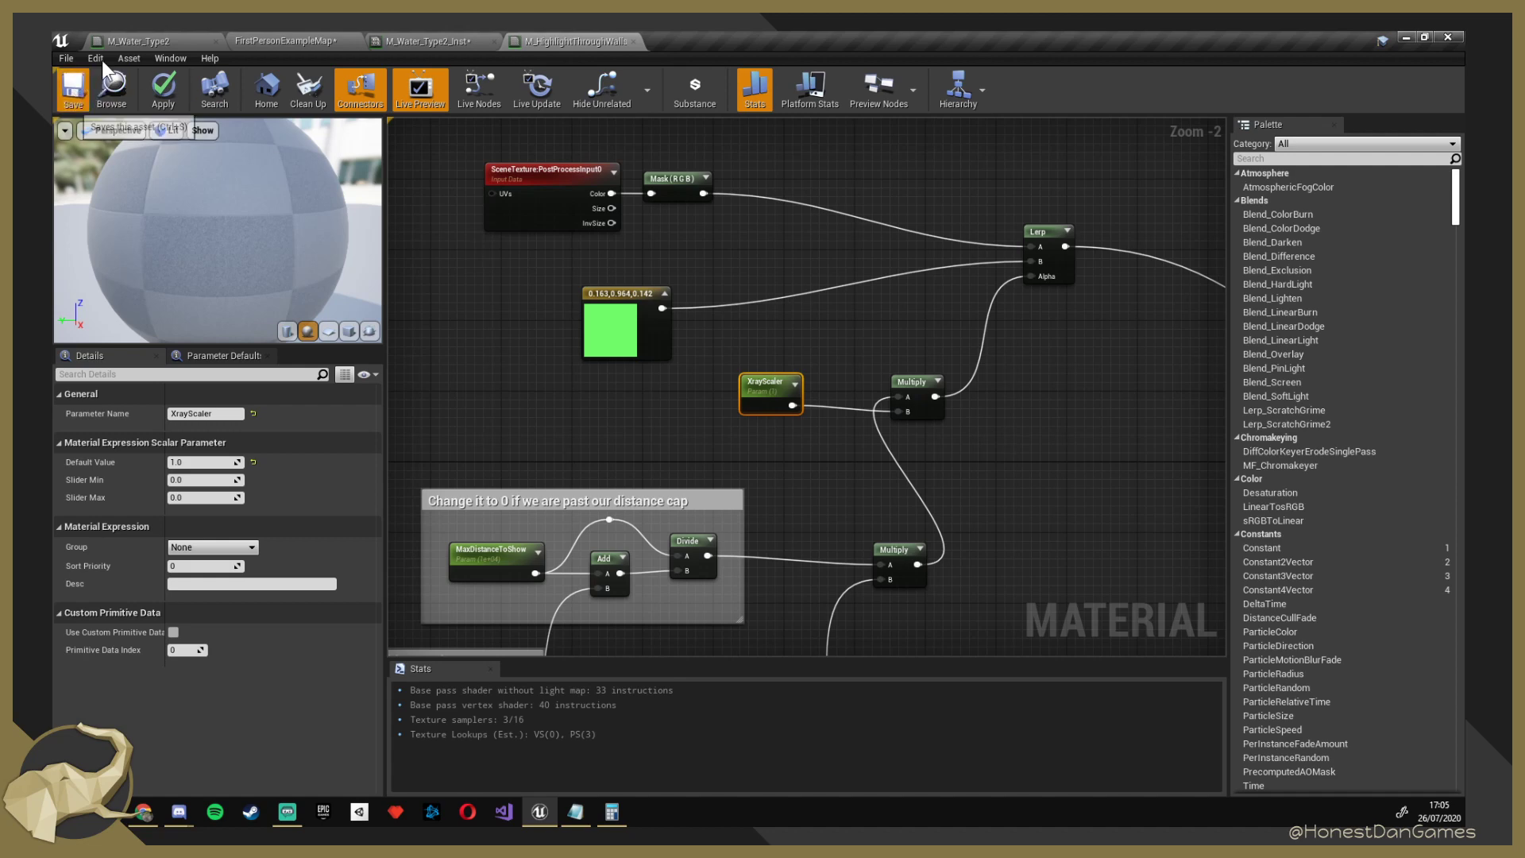
Return to the FirstPersonExampleMap level and examine the sphere's highlight through the sand-textured cube from farther back.
{"action": "left_click", "coordinate": [409, 41]}
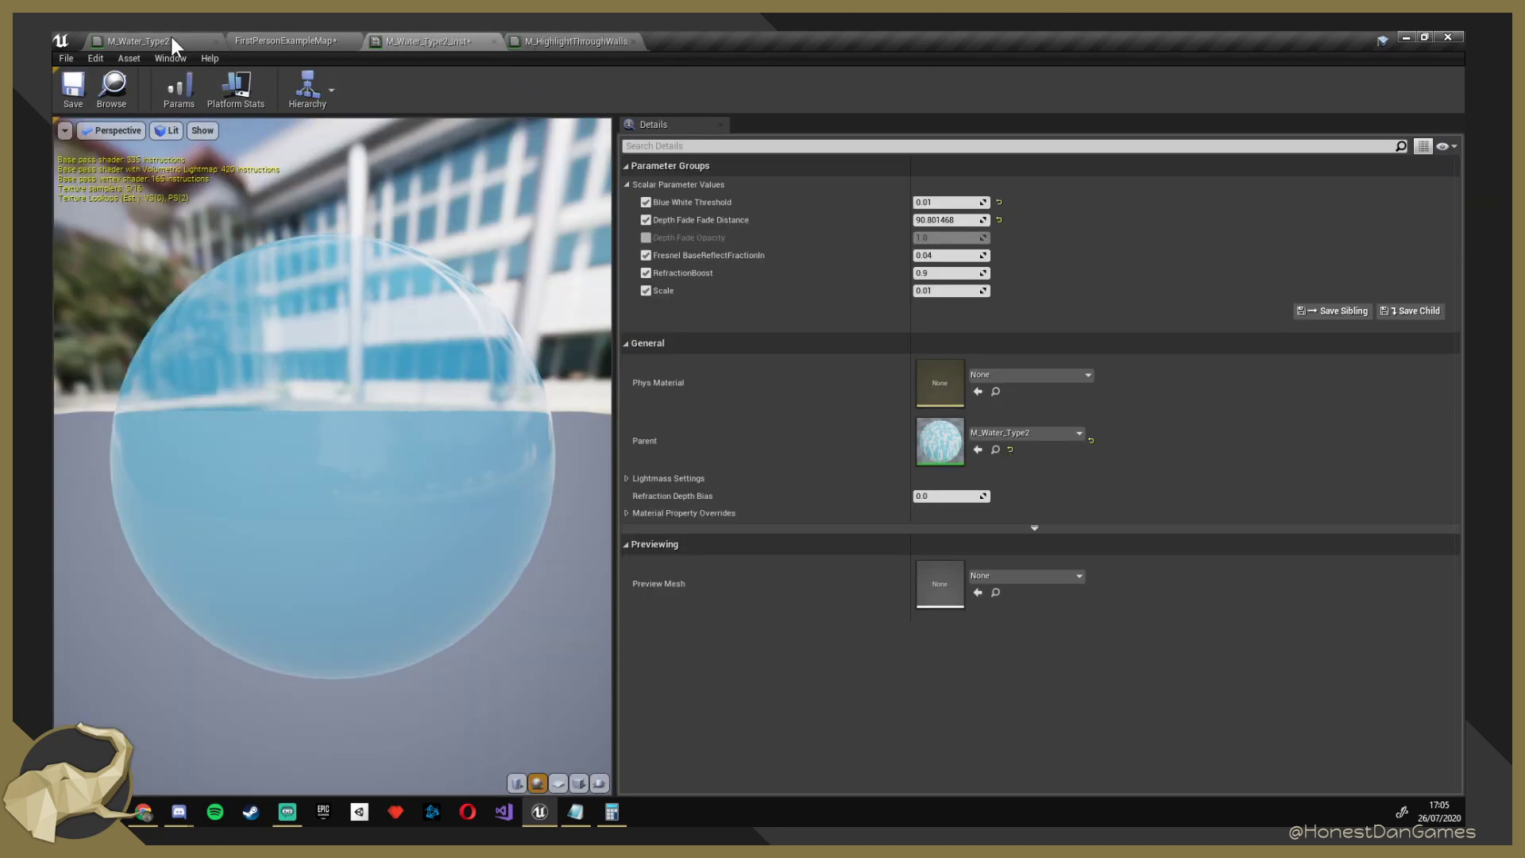
{"action": "left_click", "coordinate": [170, 41]}
{"action": "left_click", "coordinate": [297, 44]}
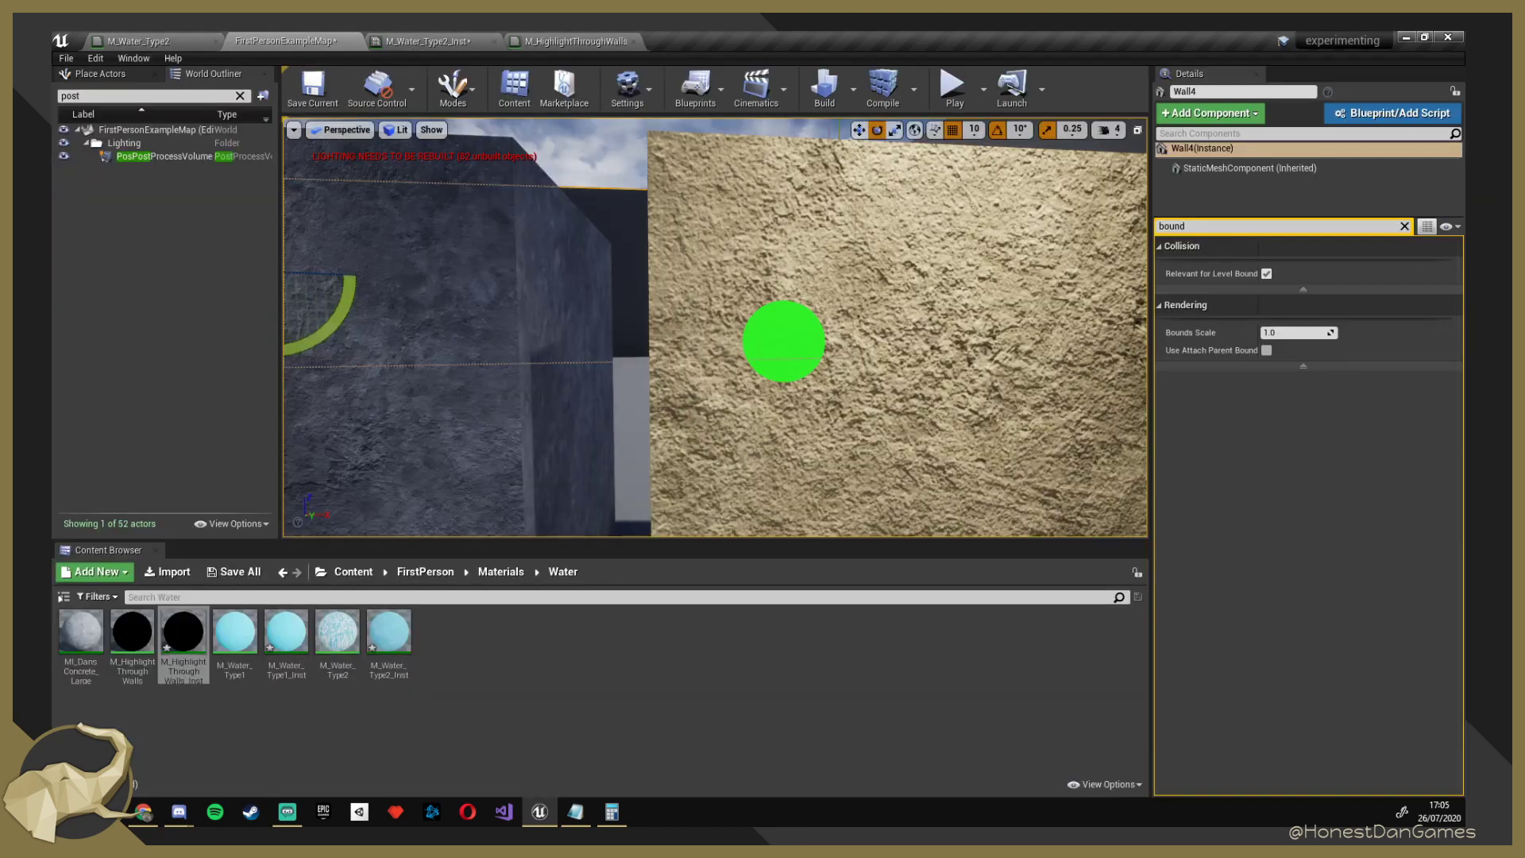
{"action": "right_click_drag", "start_coordinate": [792, 343], "coordinate": [827, 356]}
{"action": "key", "text": "s"}
{"action": "right_click_drag", "start_coordinate": [477, 238], "coordinate": [477, 238]}
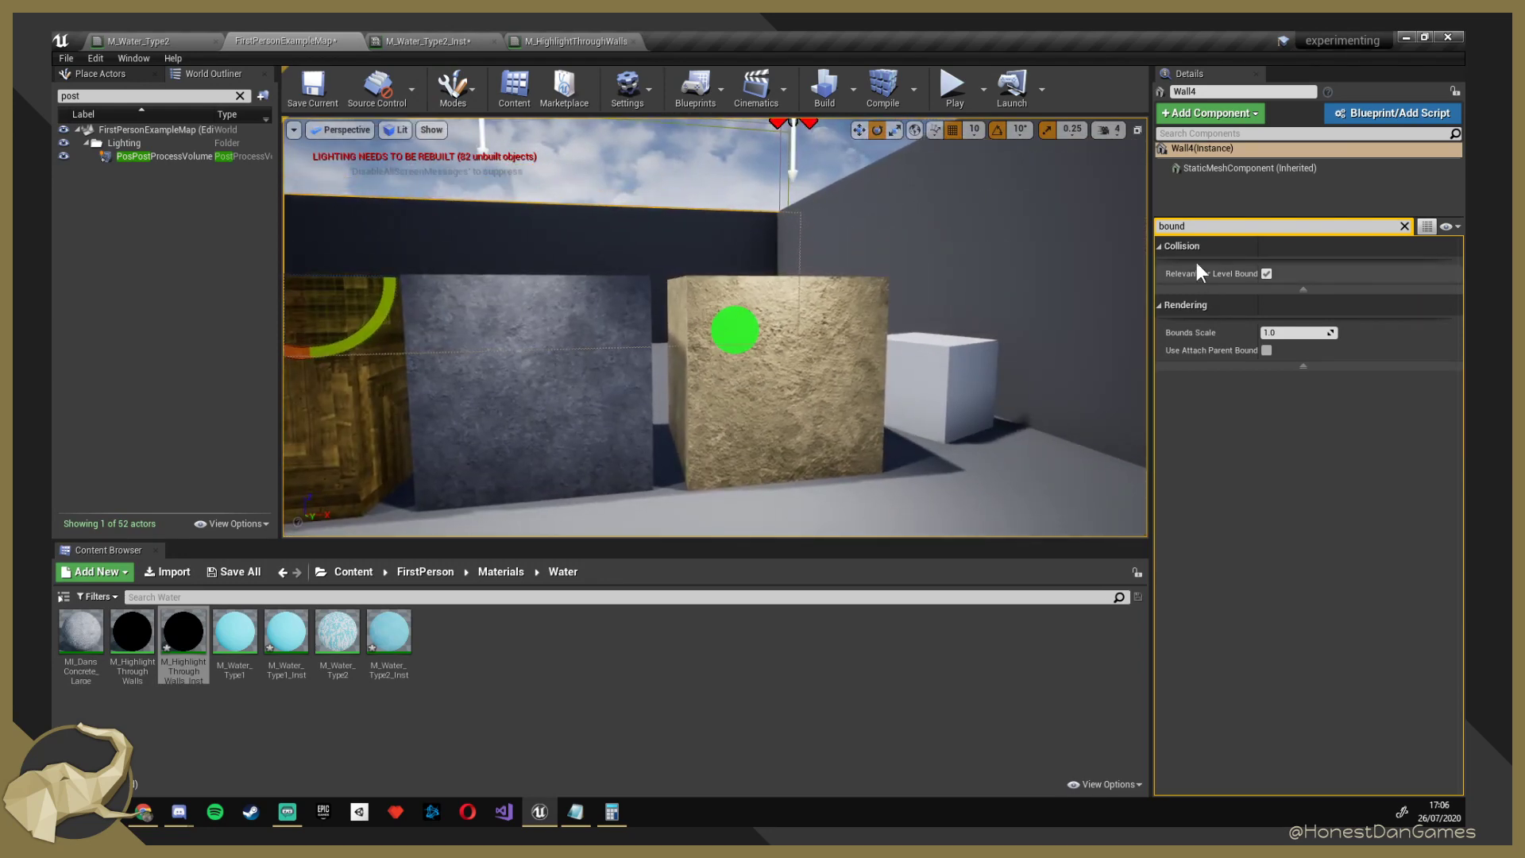
{"action": "left_click", "coordinate": [1189, 168]}
{"action": "left_click", "coordinate": [1204, 152]}
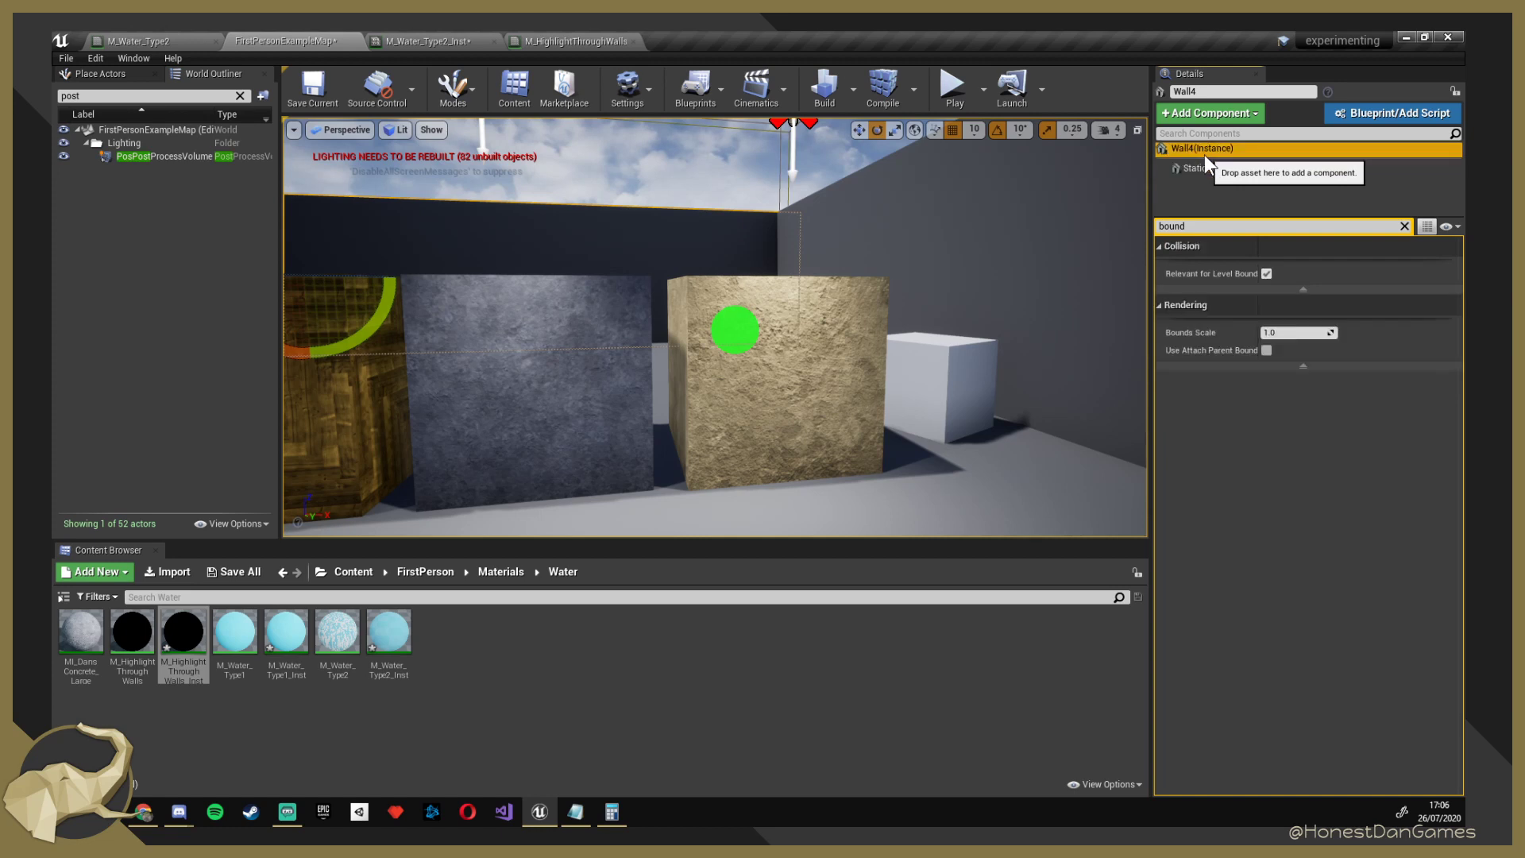
Open the M_HighlightThroughWalls_Inst material instance in a separate floating window over the level view.
{"action": "left_click", "coordinate": [183, 633]}
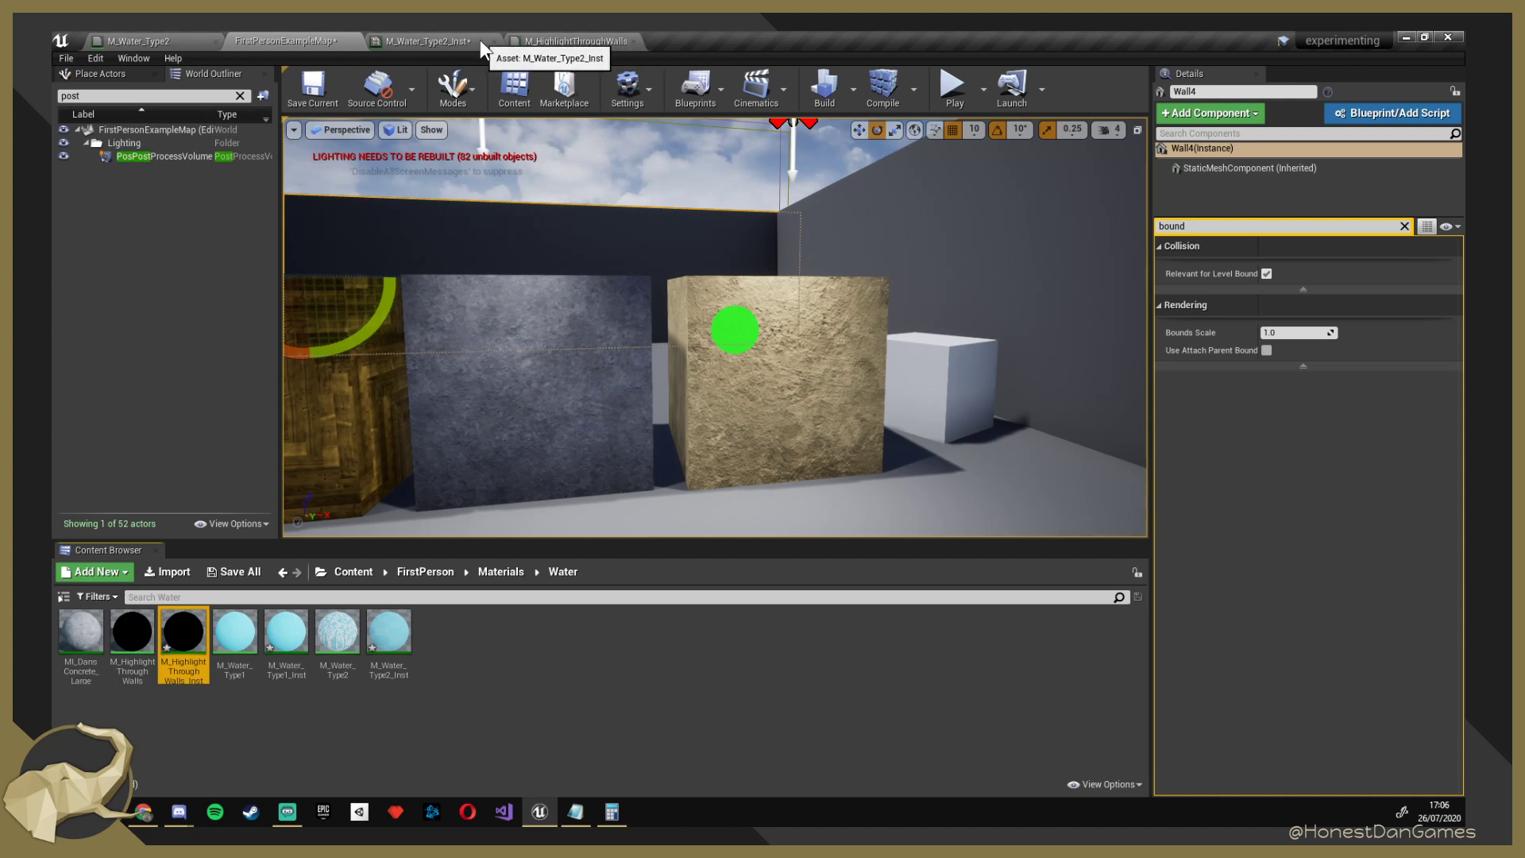
{"action": "double_click", "coordinate": [175, 646]}
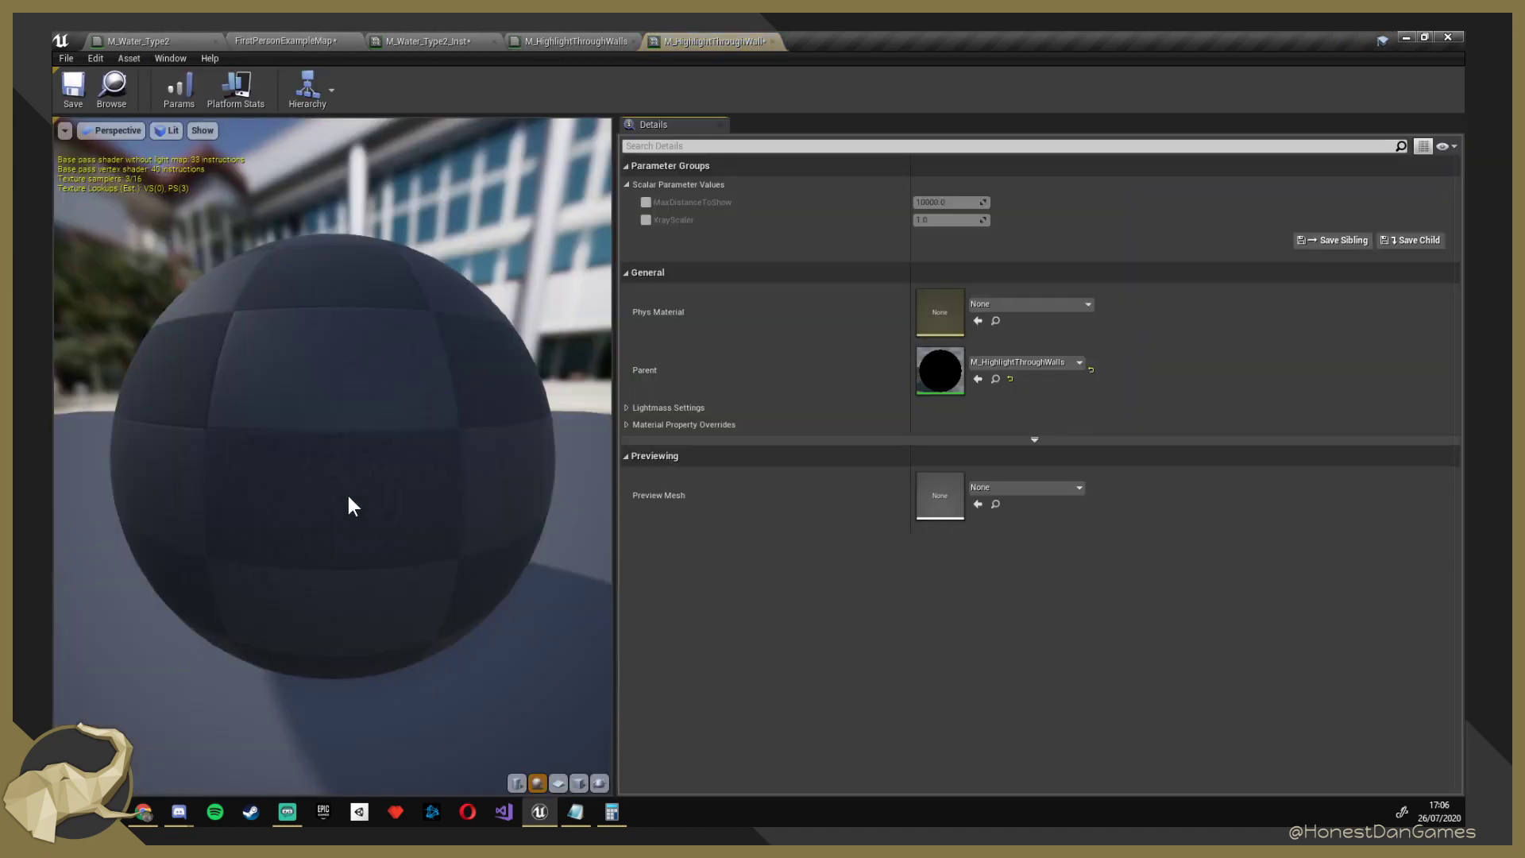
{"action": "left_click_drag", "start_coordinate": [745, 37], "coordinate": [821, 458]}
{"action": "left_click", "coordinate": [280, 40]}
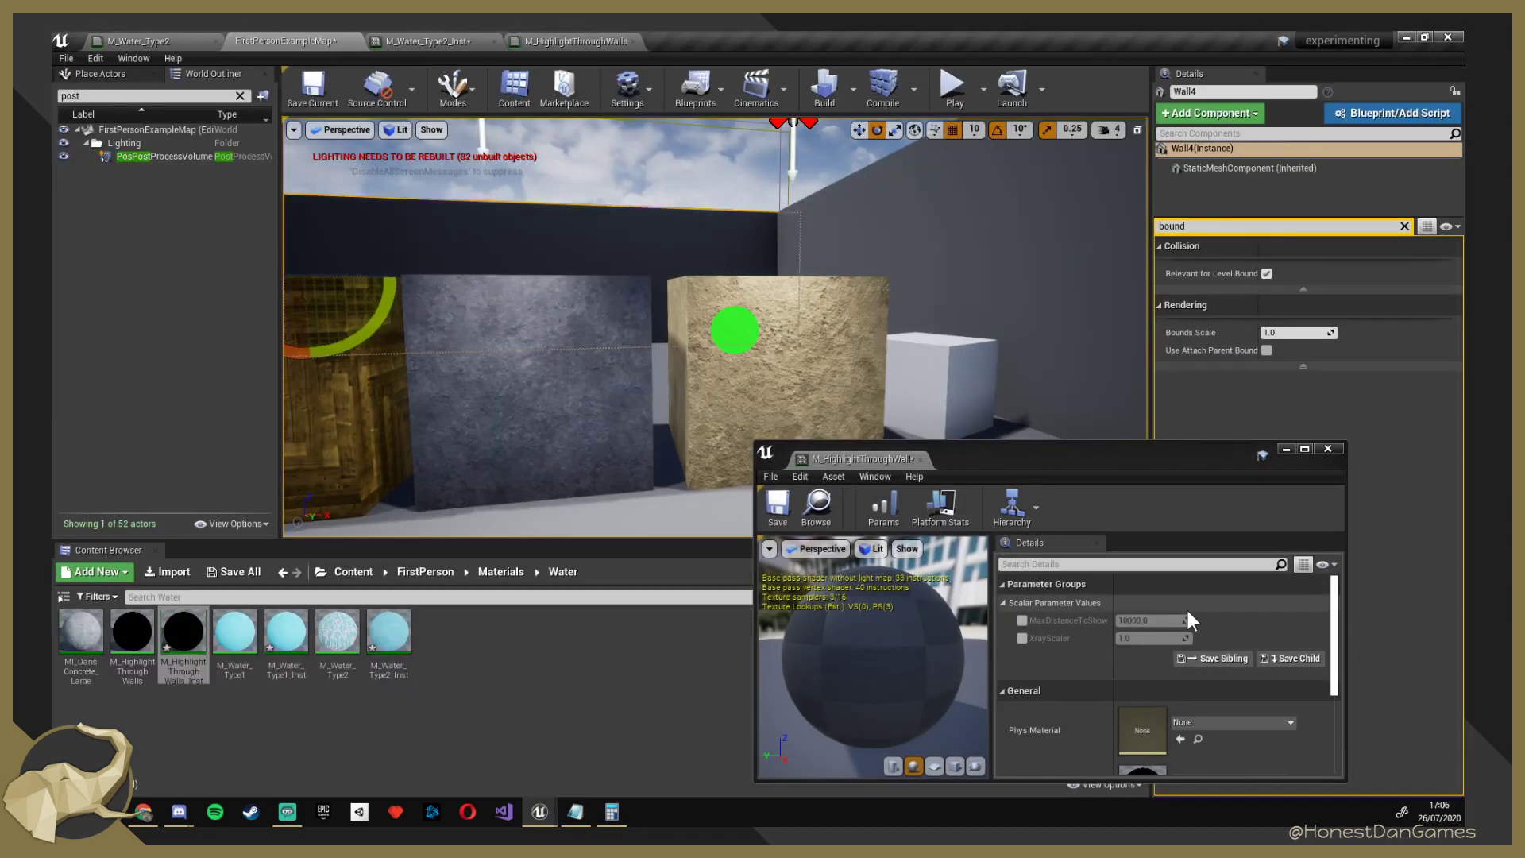
Enable the XrayScaler override in the material instance and try a range of values down to negative, followed by 3.
{"action": "left_click", "coordinate": [1022, 637]}
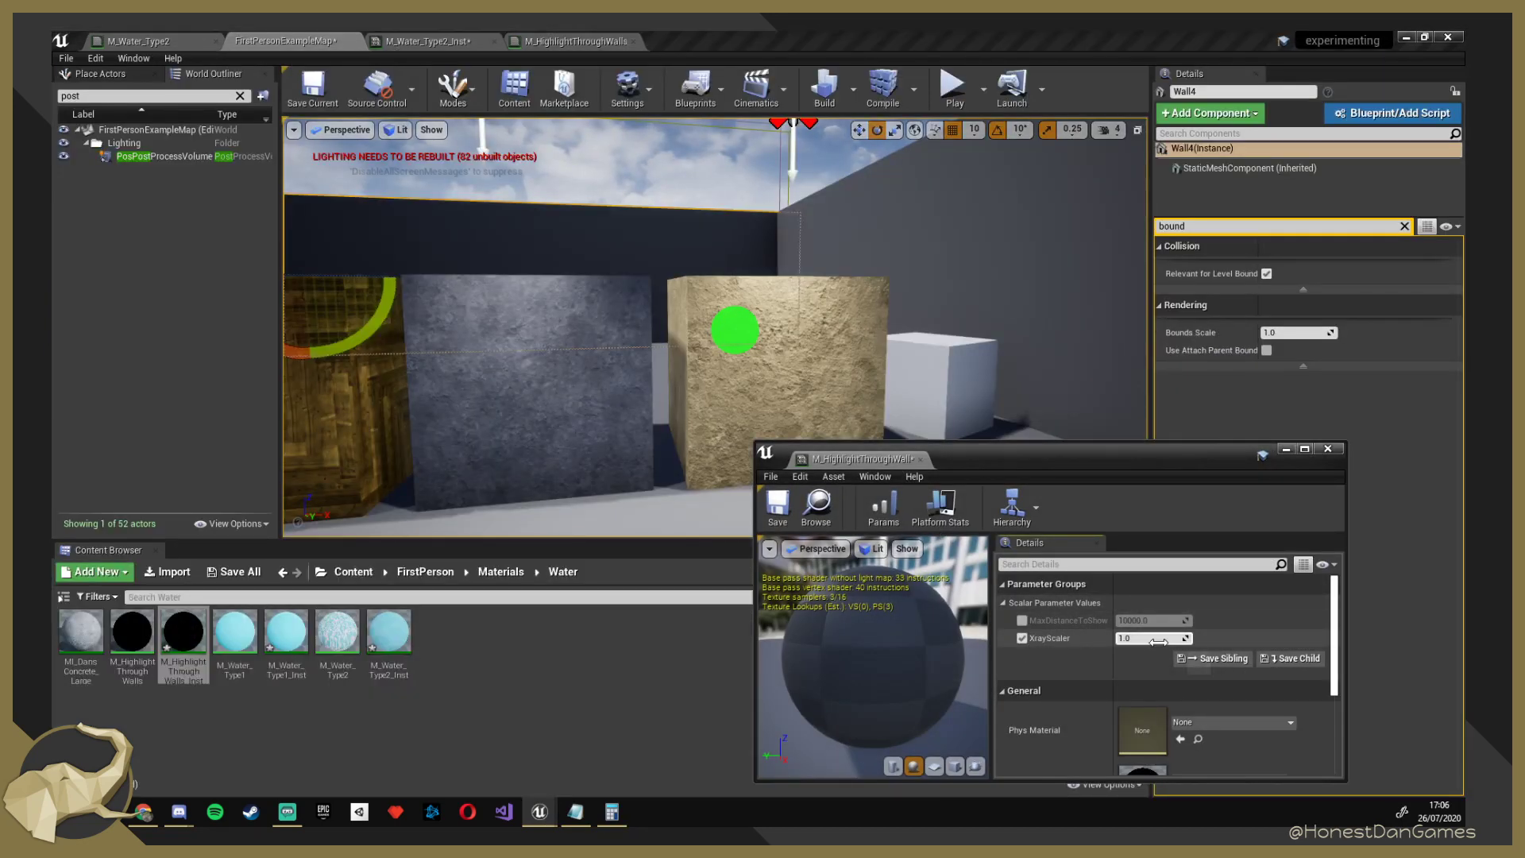
{"action": "mouse_move", "coordinate": [1149, 640]}
{"action": "left_mouse_down"}
{"action": "mouse_move", "coordinate": [1034, 640]}
{"action": "mouse_move", "coordinate": [1146, 640]}
{"action": "left_mouse_up"}
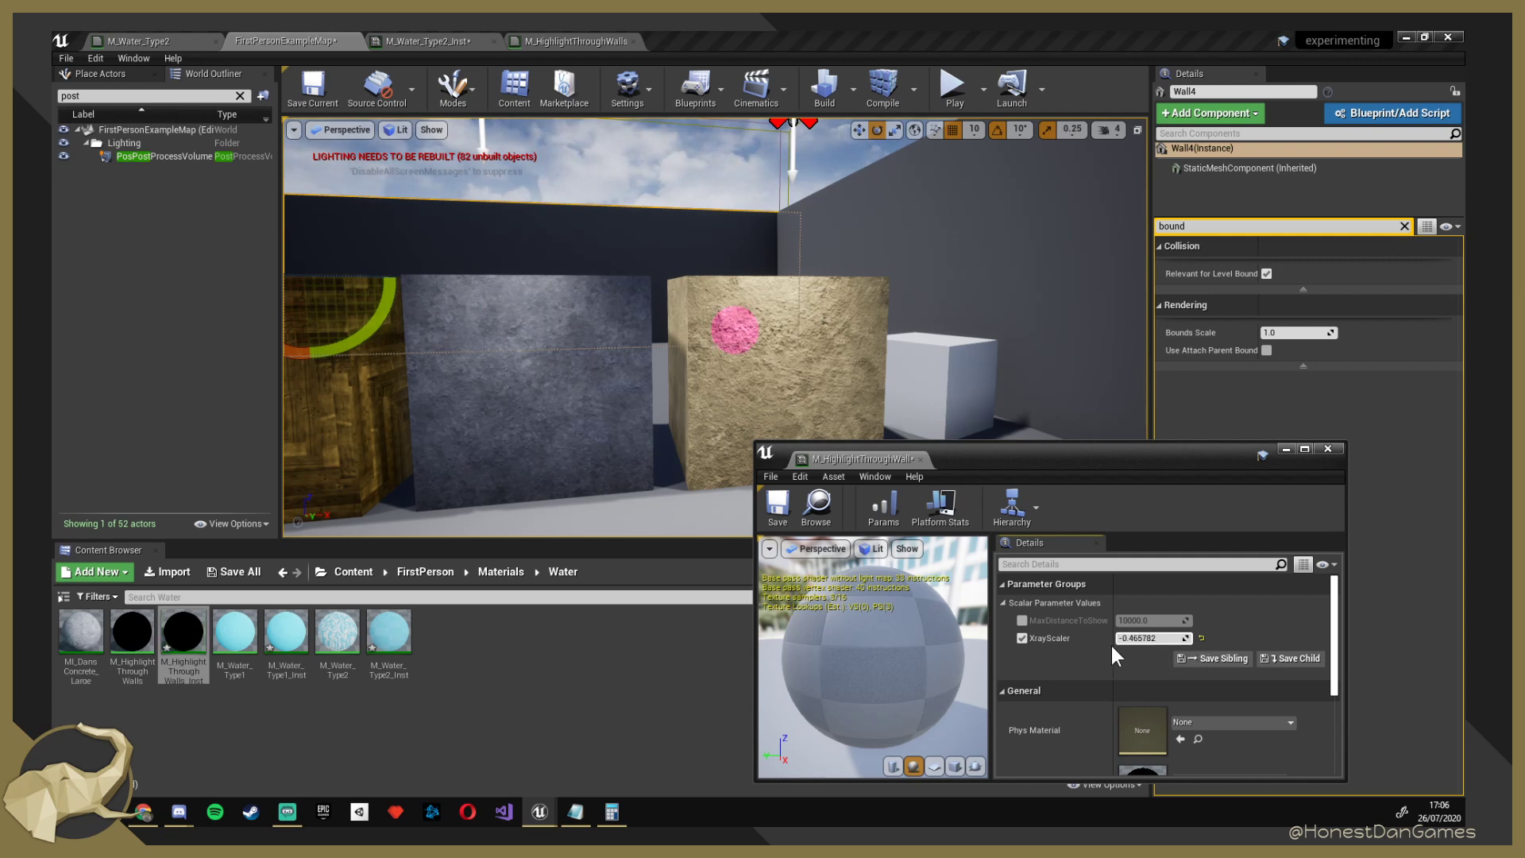
{"action": "left_click", "coordinate": [1153, 638]}
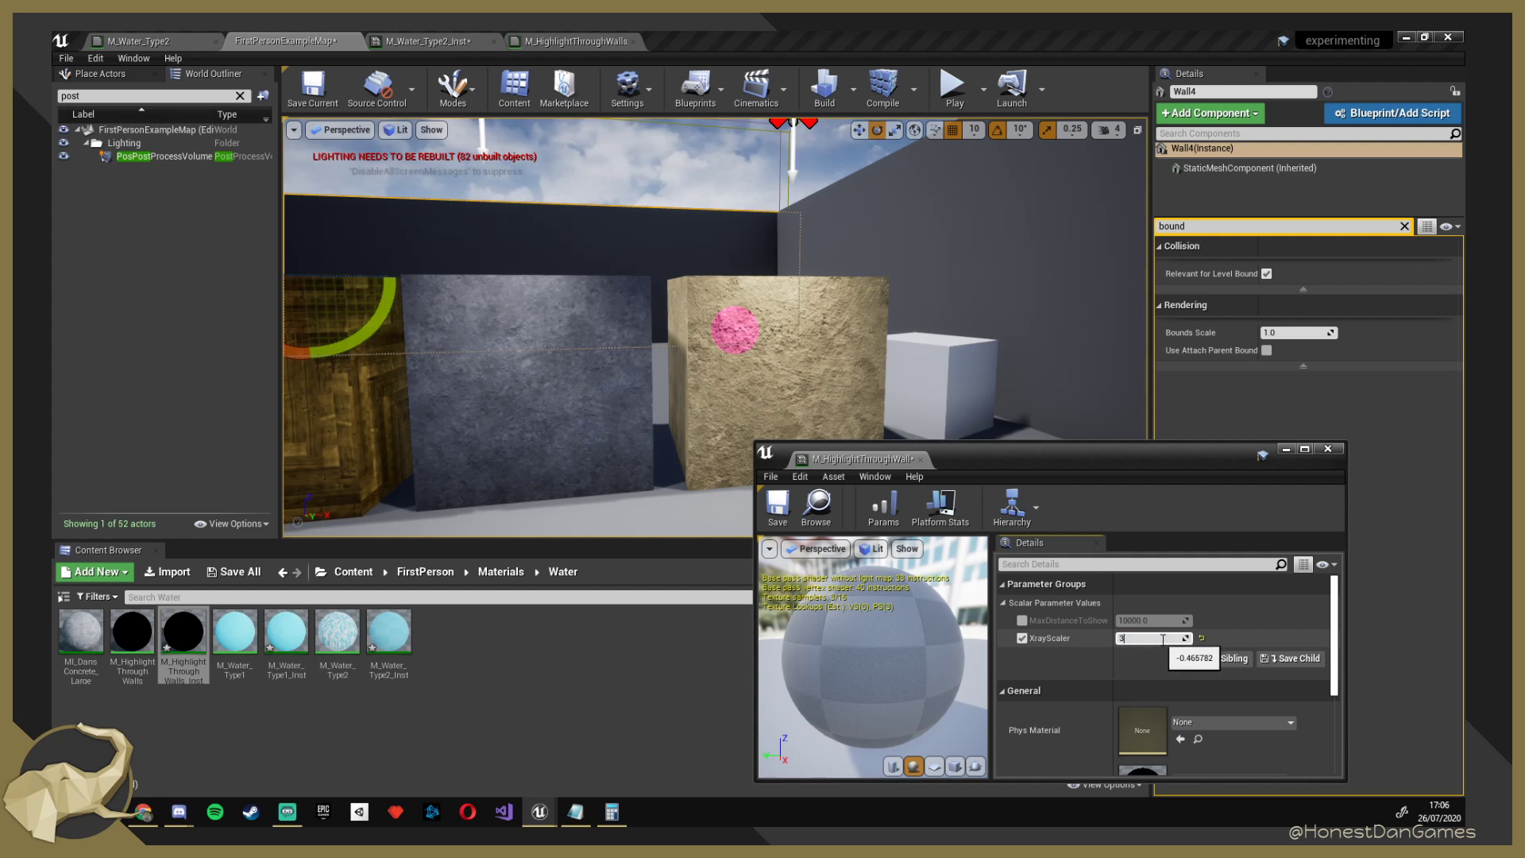
{"action": "key", "text": "Return"}
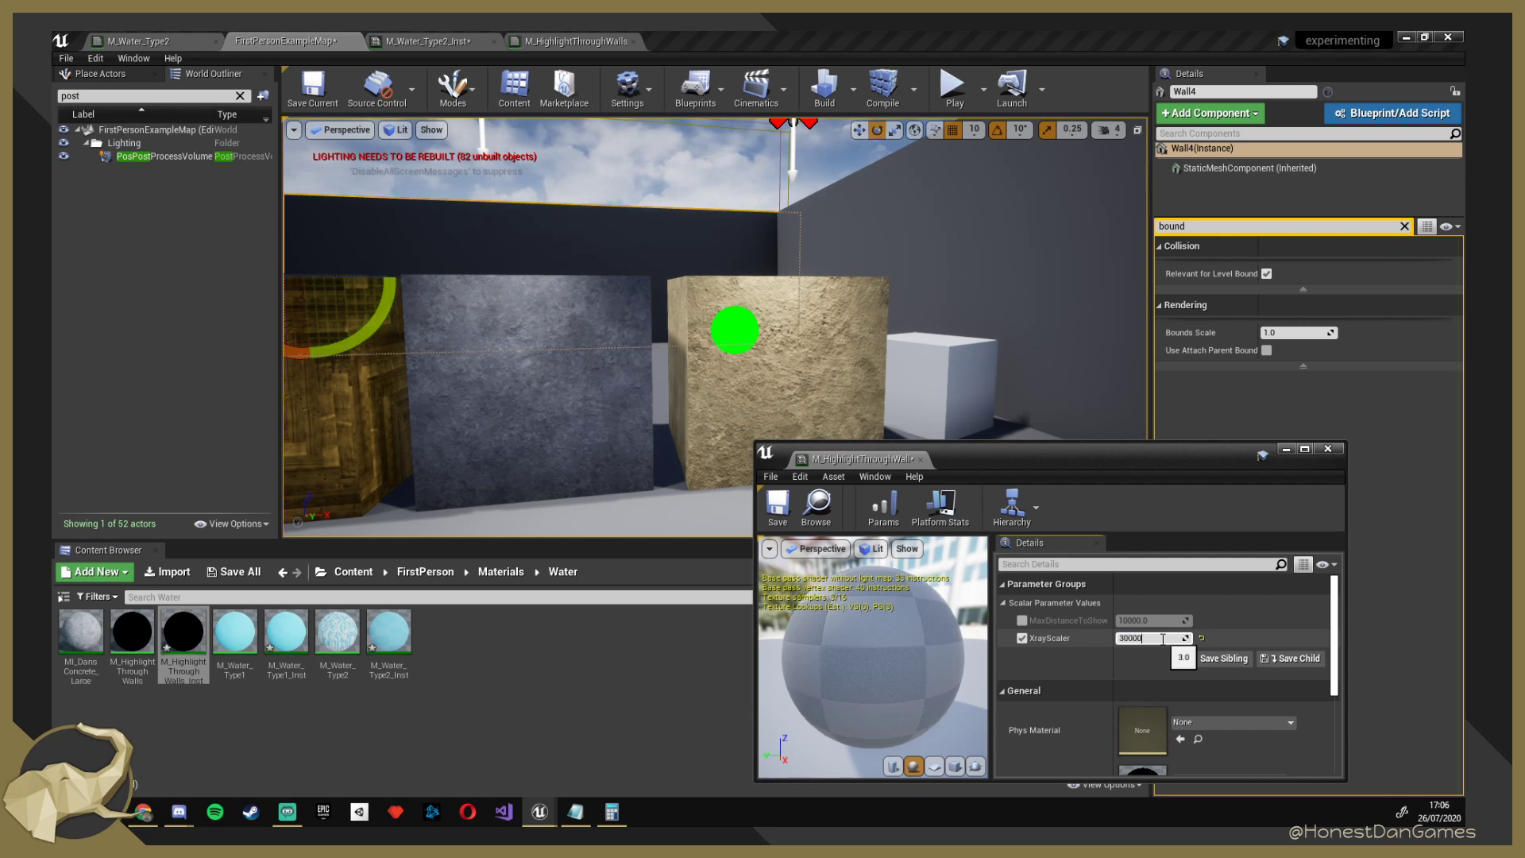
Try XrayScaler at 30000 and 300 while viewing the whole arena.
{"action": "key", "text": "Return"}
{"action": "right_click_drag", "start_coordinate": [714, 327], "coordinate": [496, 374]}
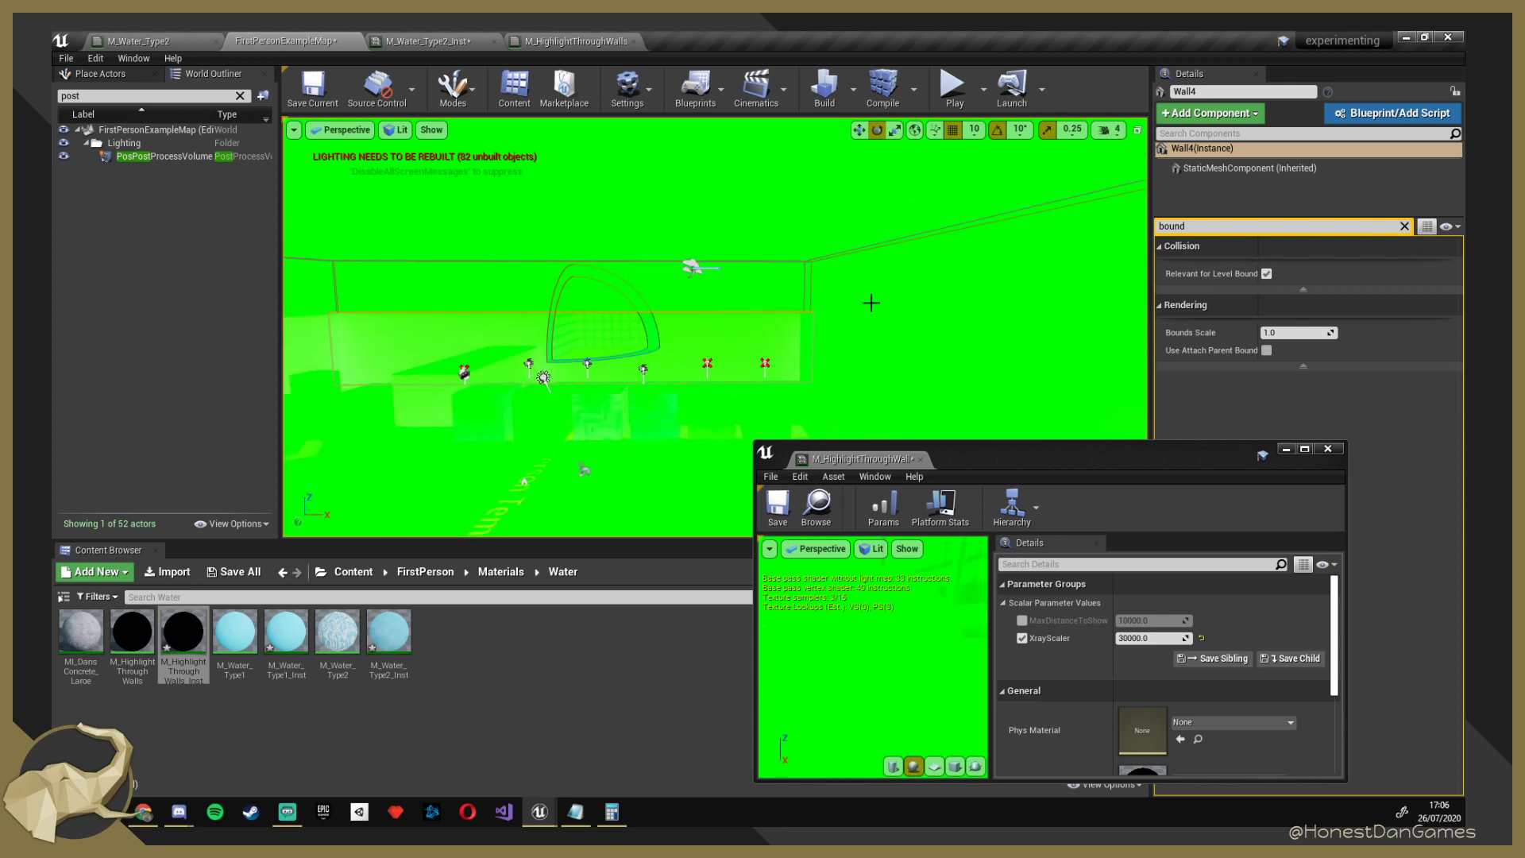
{"action": "left_click", "coordinate": [1151, 638]}
{"action": "right_click_drag", "start_coordinate": [714, 373], "coordinate": [667, 326]}
{"action": "left_click", "coordinate": [1158, 639]}
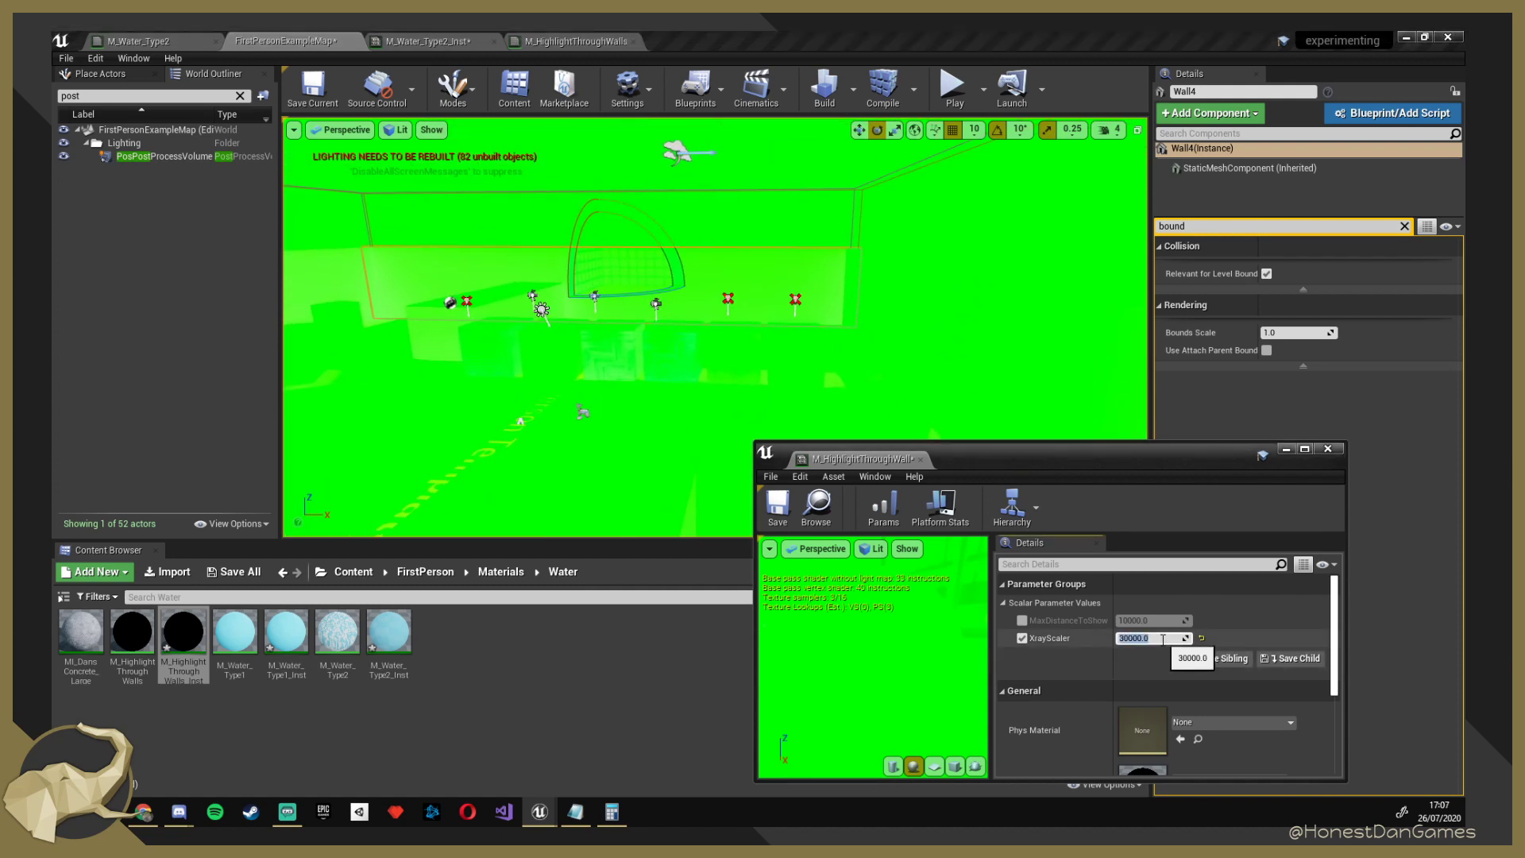
{"action": "key", "text": "Return"}
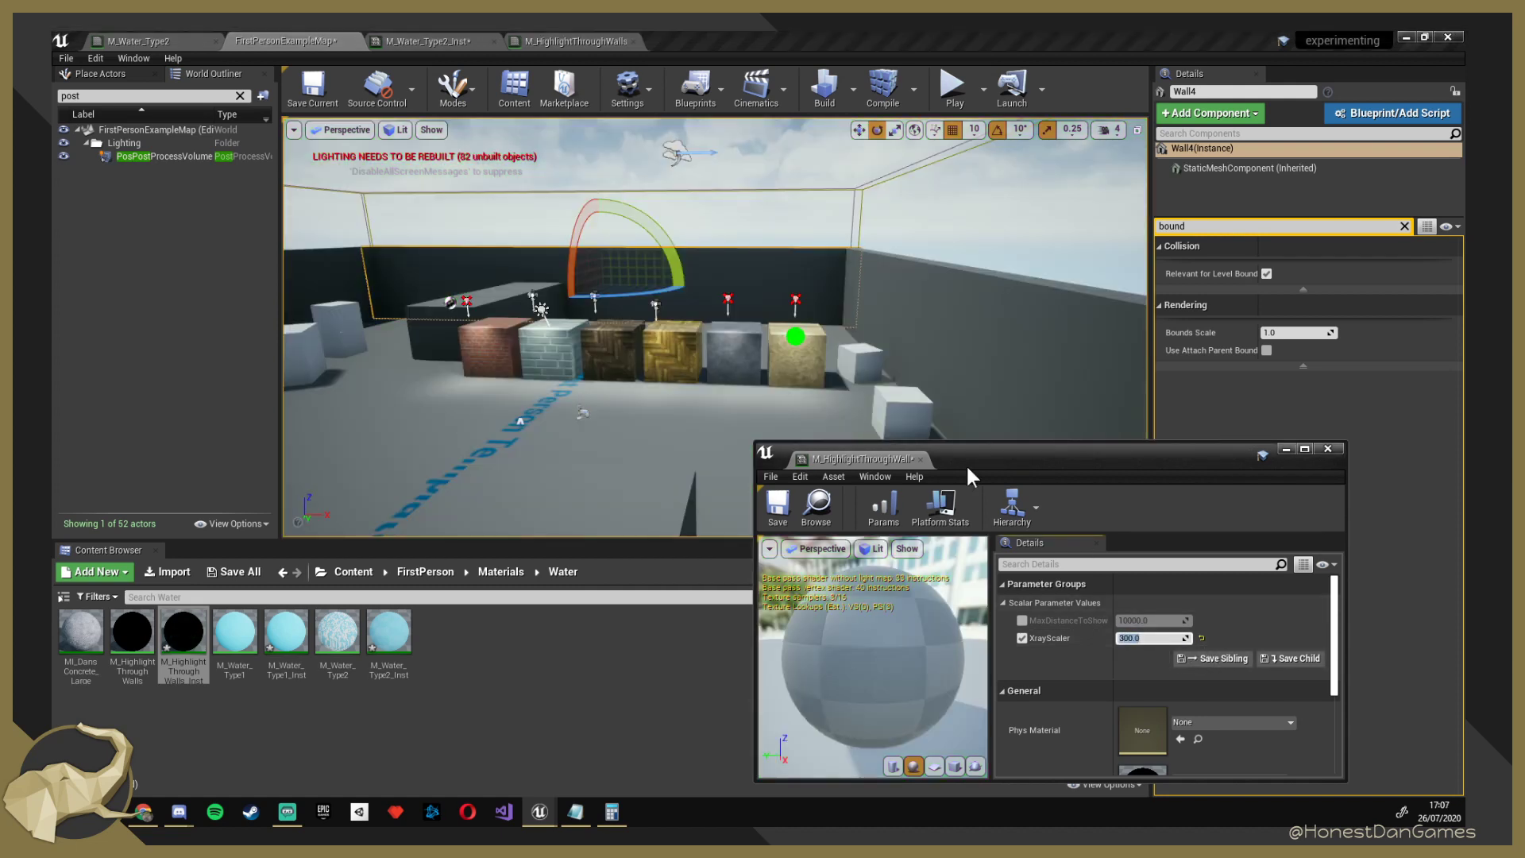
Compare fractional XrayScaler values such as 0.5 up close at the sand-textured cube, and settle on 0.66.
{"action": "right_click_drag", "start_coordinate": [850, 373], "coordinate": [910, 386]}
{"action": "left_click", "coordinate": [1161, 638]}
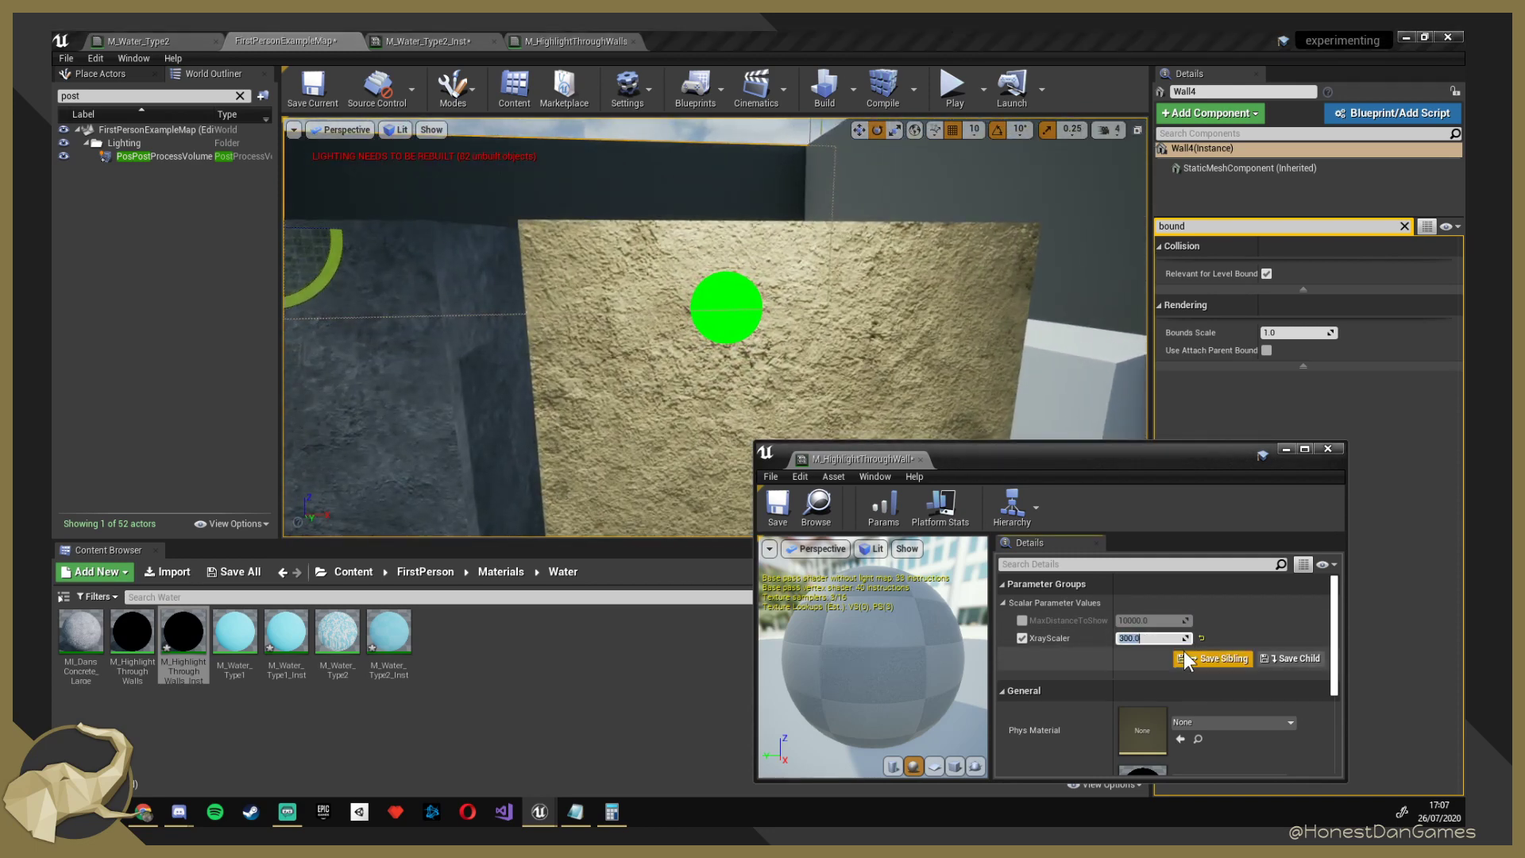
{"action": "key", "text": "BackSpace"}
{"action": "key", "text": "Return"}
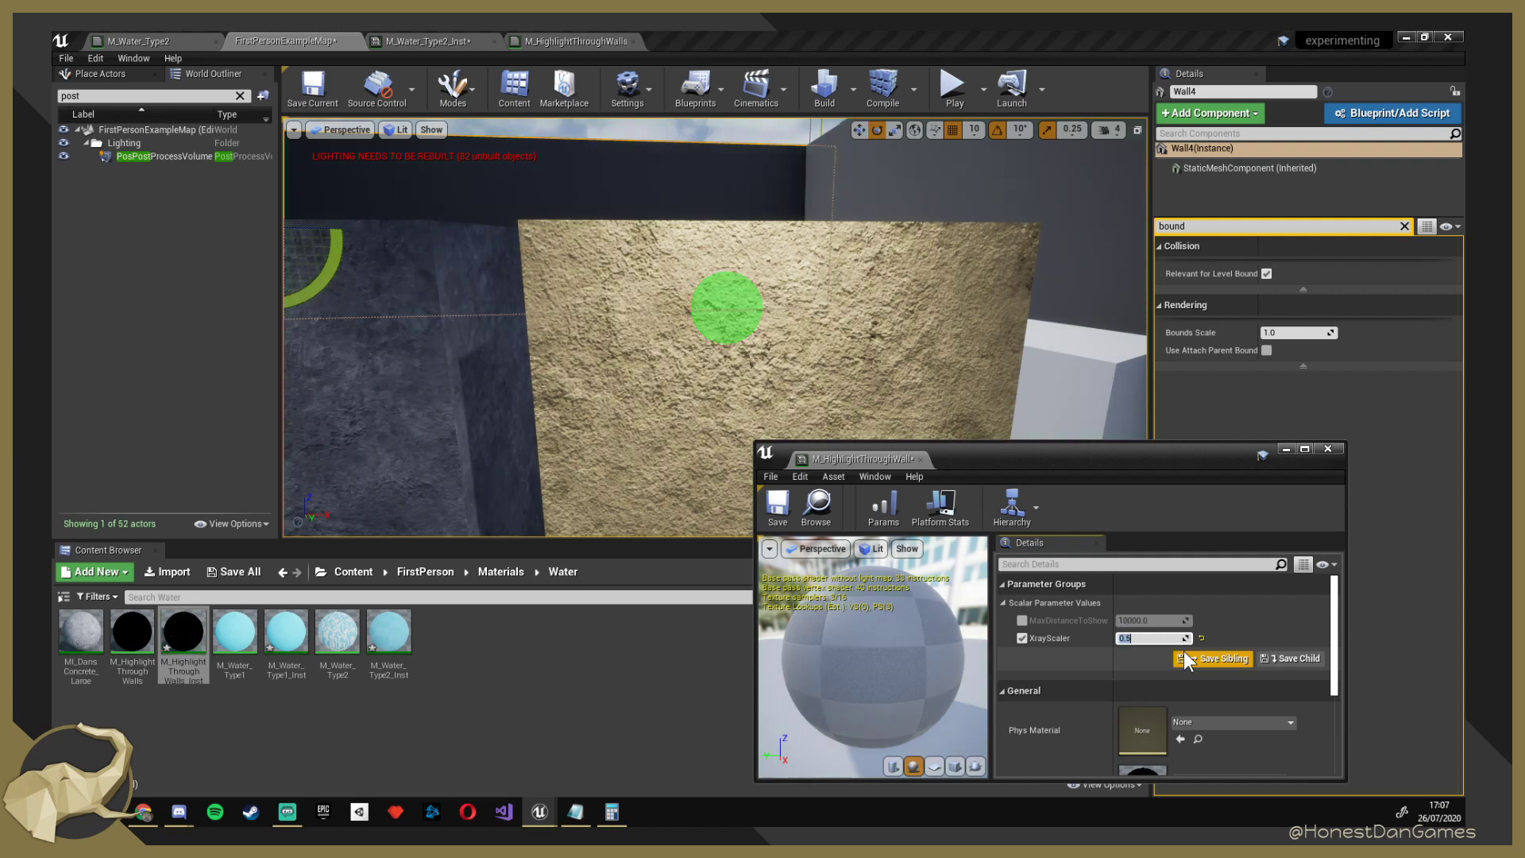
{"action": "key", "text": "BackSpace"}
{"action": "key", "text": "Return"}
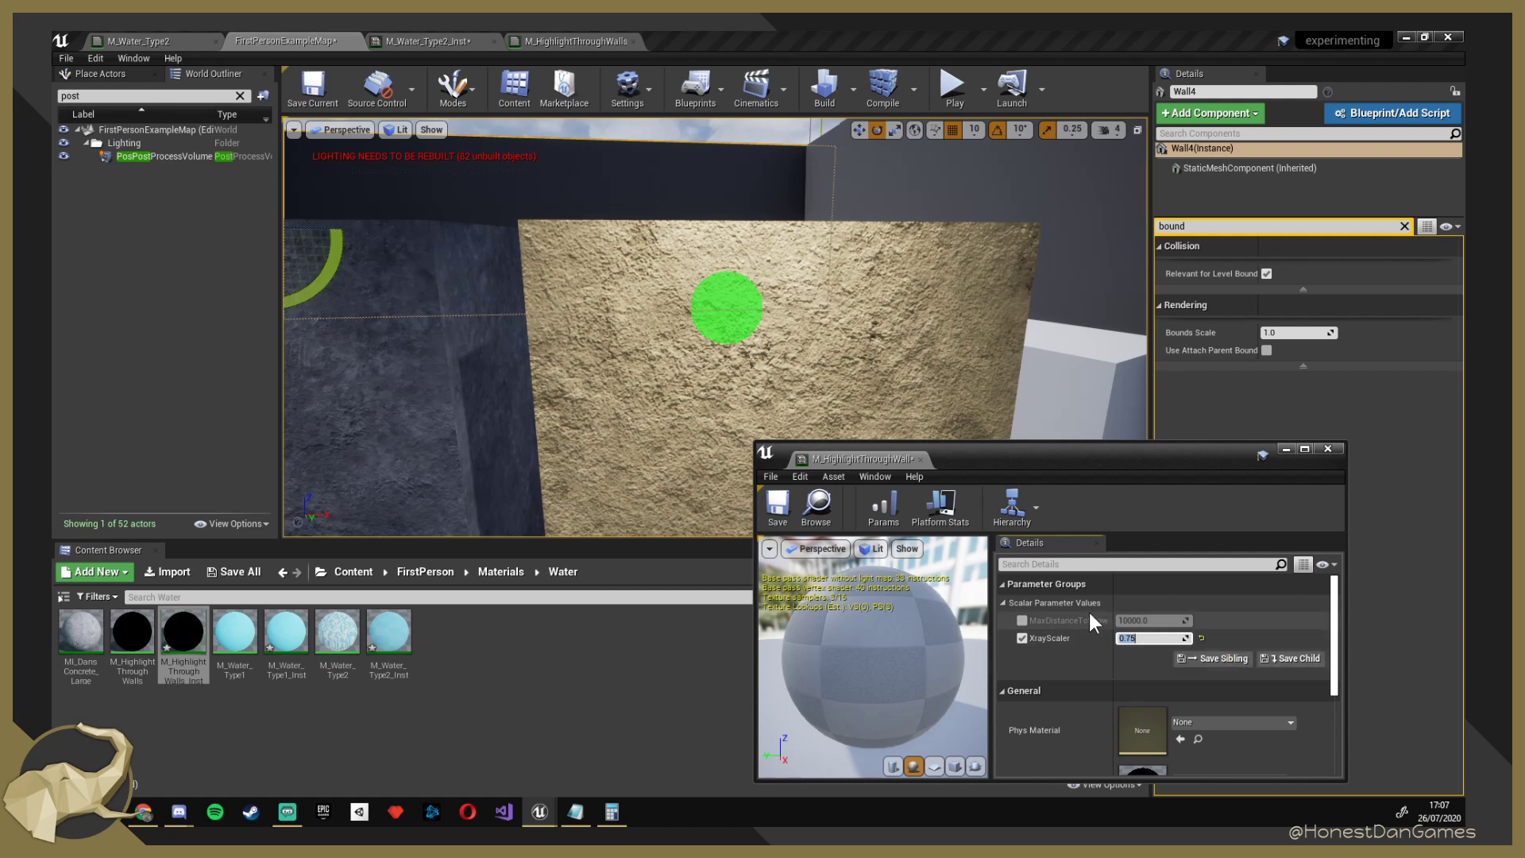
{"action": "type", "text": ".66"}
{"action": "key", "text": "Return"}
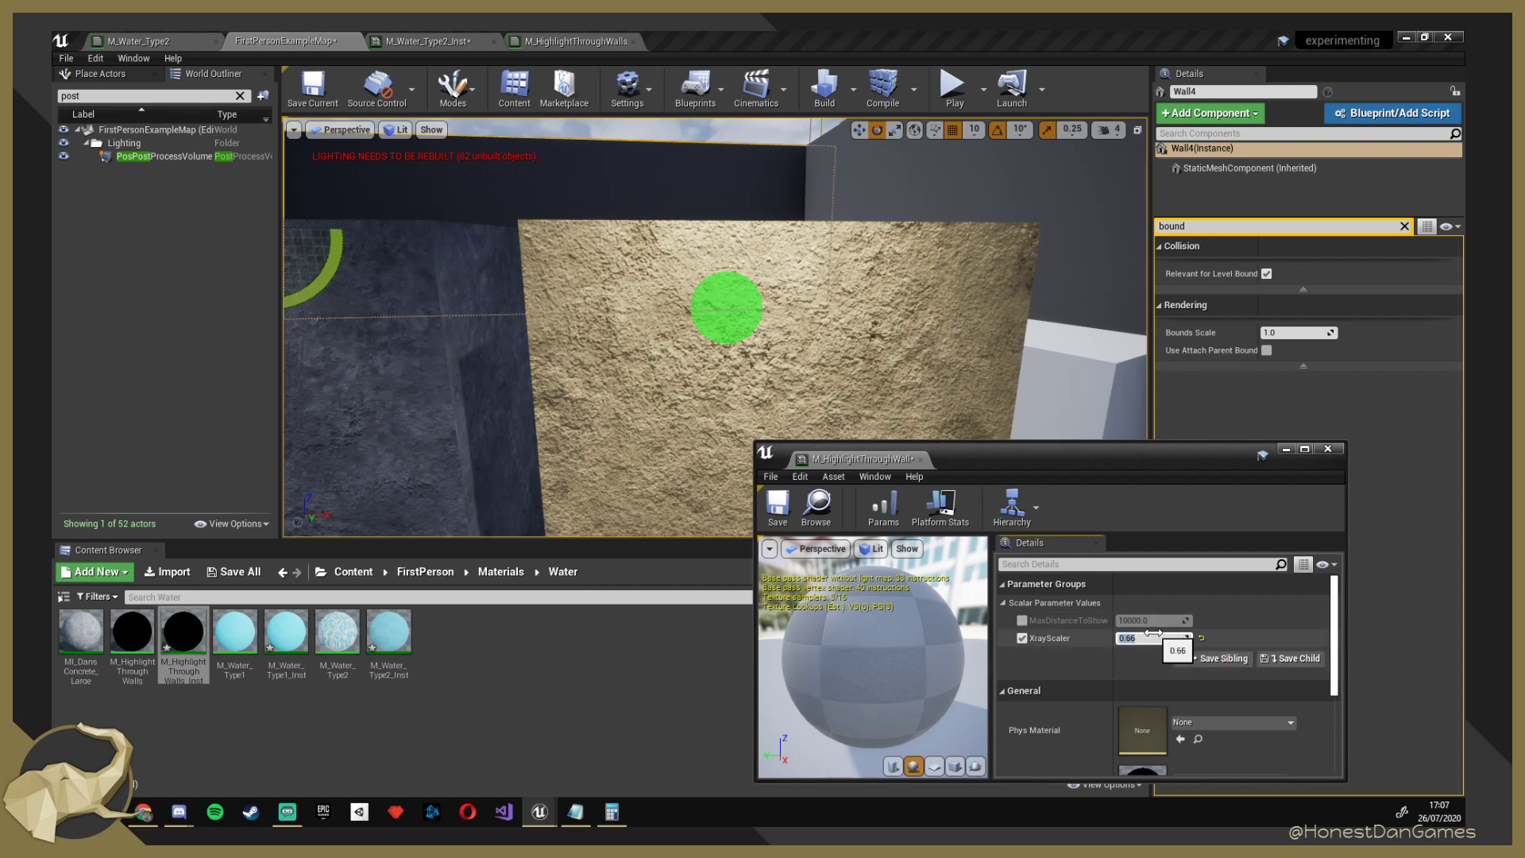
Check the semi-transparent highlight from farther away and bring the M_HighlightThroughWalls material graph back up.
{"action": "key", "text": "s"}
{"action": "mouse_move", "coordinate": [921, 405]}
{"action": "right_mouse_down"}
{"action": "mouse_move", "coordinate": [882, 425]}
{"action": "mouse_move", "coordinate": [913, 401]}
{"action": "mouse_move", "coordinate": [866, 397]}
{"action": "mouse_move", "coordinate": [913, 365]}
{"action": "mouse_move", "coordinate": [925, 377]}
{"action": "mouse_move", "coordinate": [925, 349]}
{"action": "mouse_move", "coordinate": [933, 377]}
{"action": "right_mouse_up"}
{"action": "key", "text": "s"}
{"action": "key", "text": "a"}
{"action": "key", "text": "w"}
{"action": "key", "text": "d"}
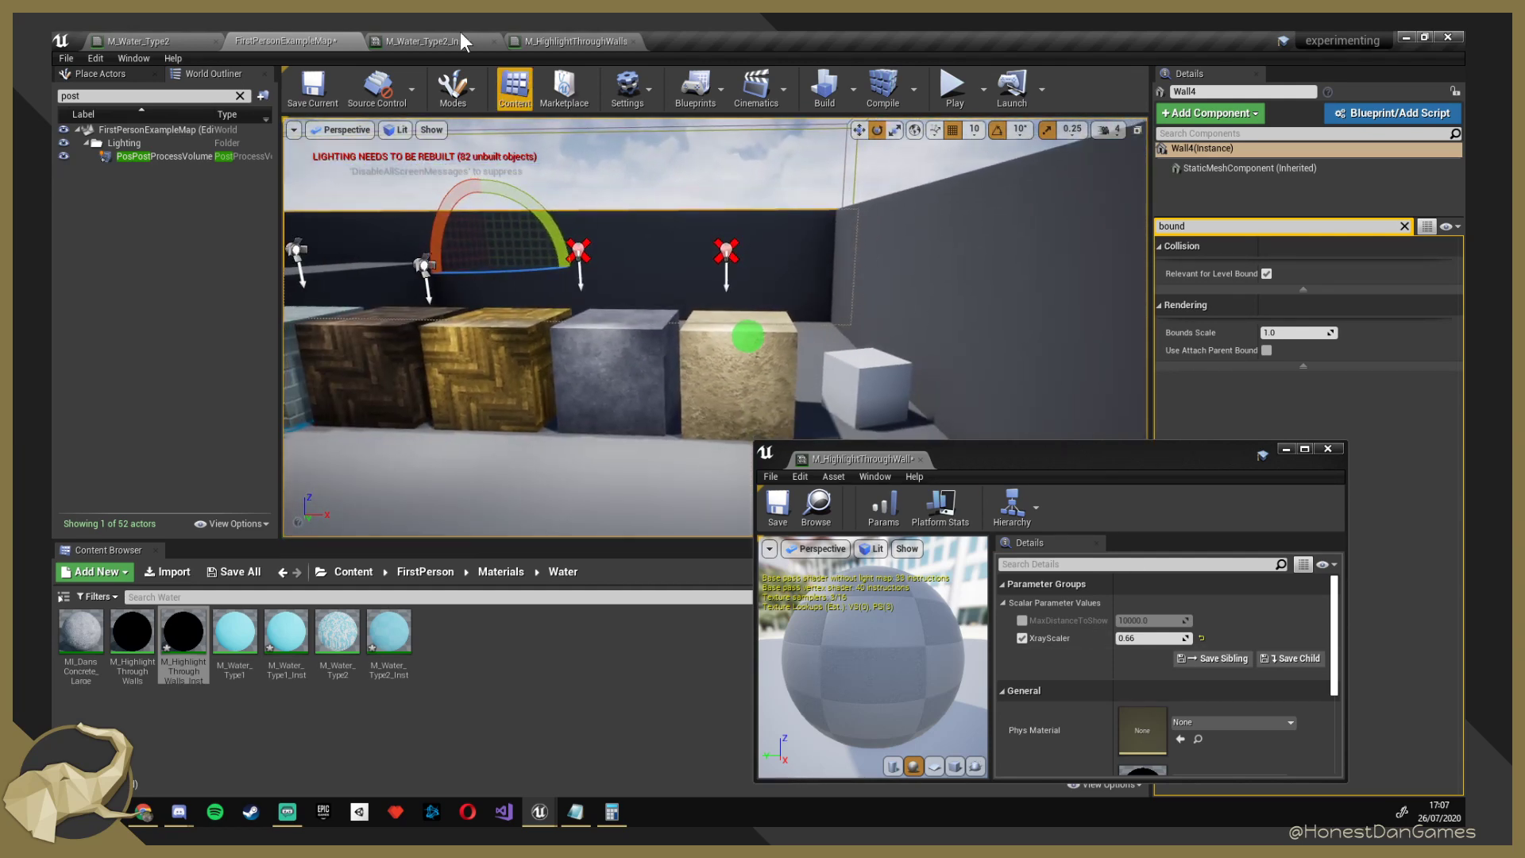
{"action": "left_click", "coordinate": [460, 39]}
{"action": "left_click", "coordinate": [556, 40]}
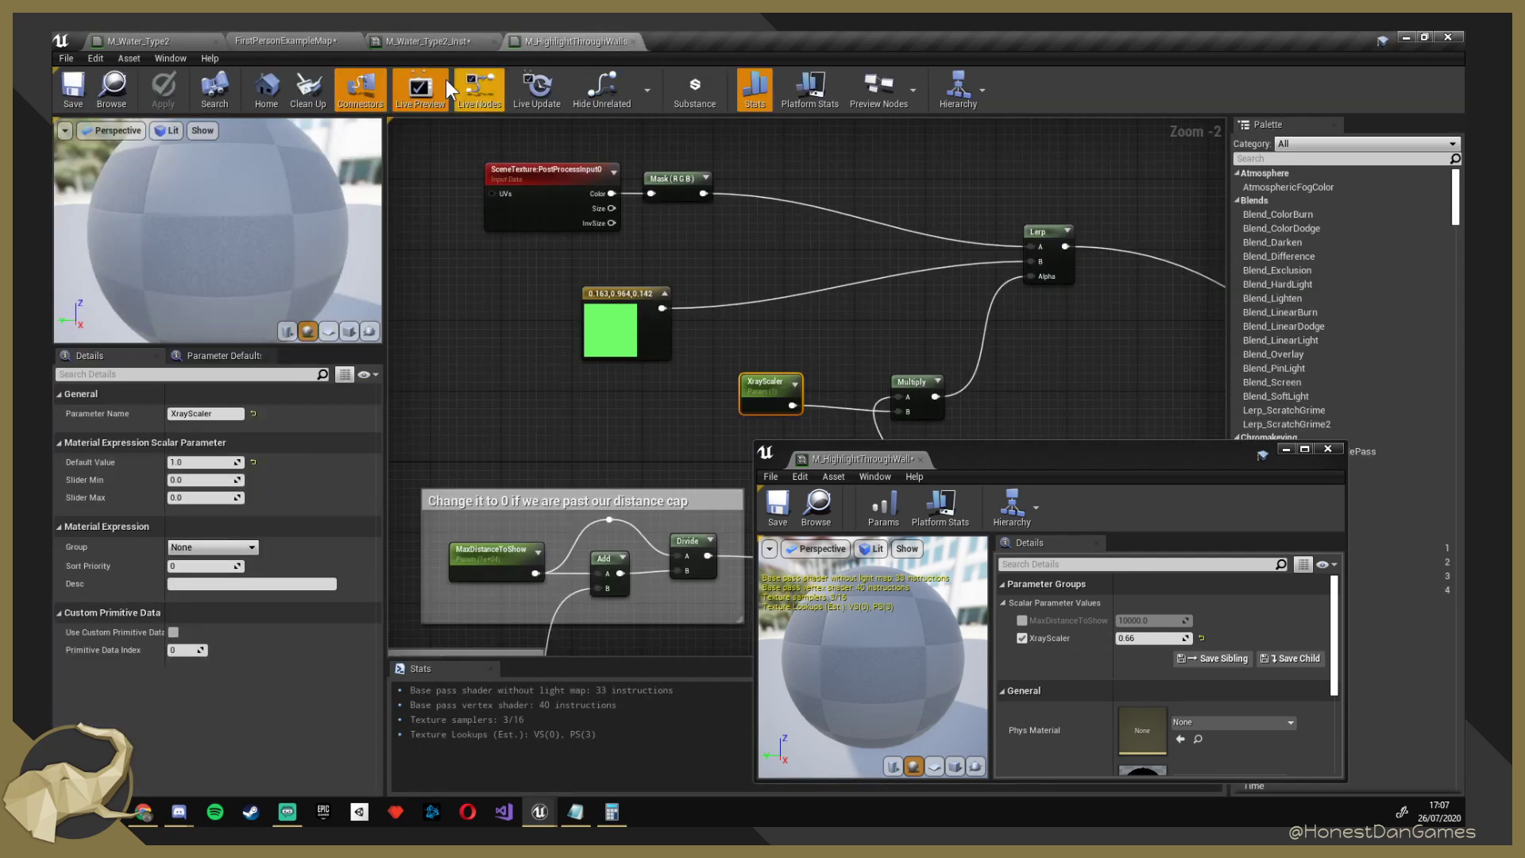
{"action": "right_click", "coordinate": [621, 293]}
{"action": "left_click", "coordinate": [702, 267]}
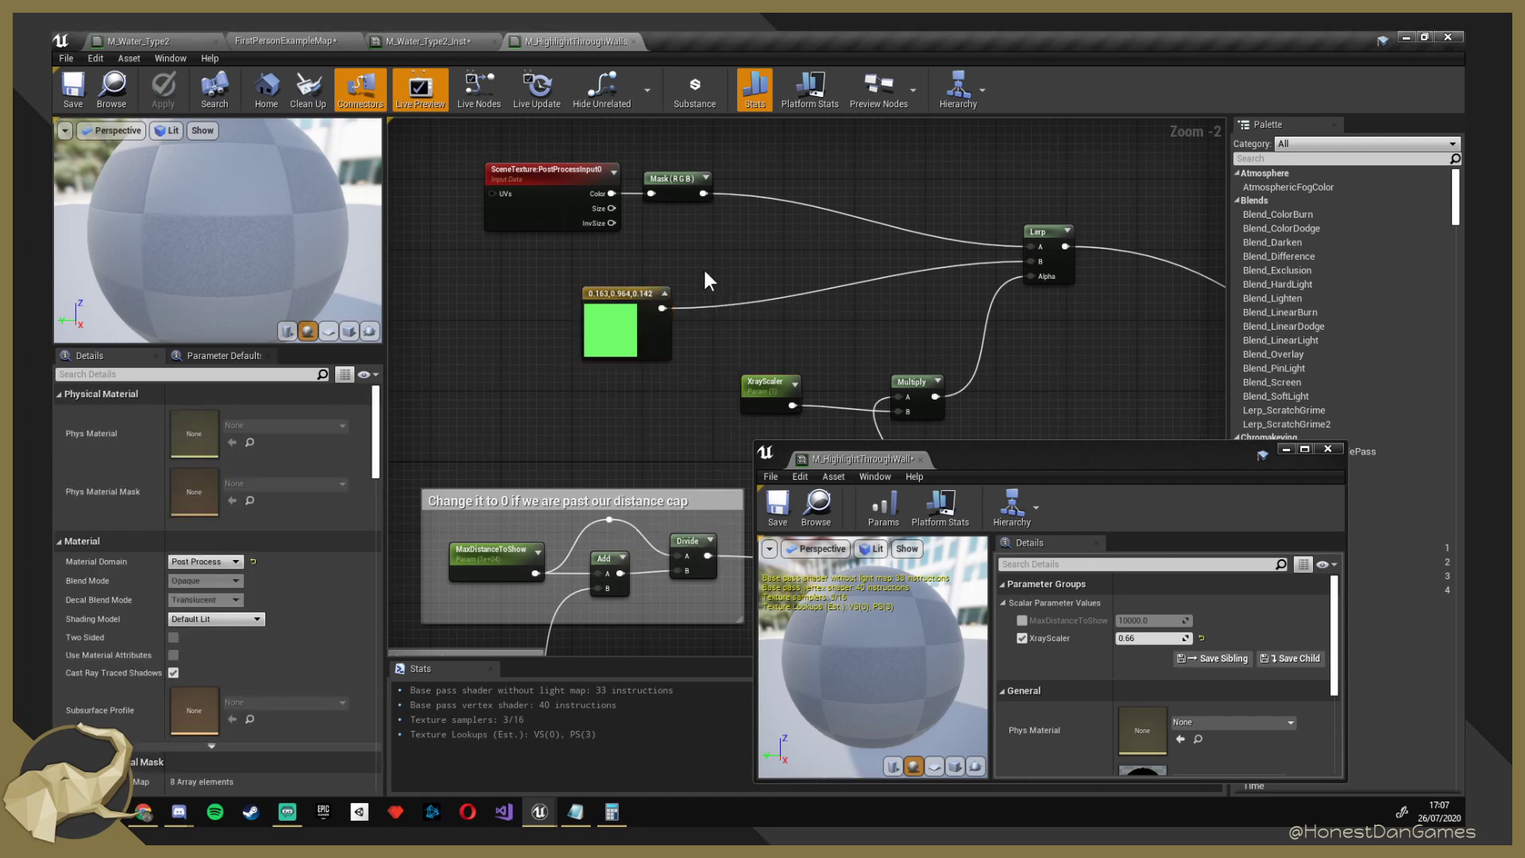
{"action": "right_click_drag", "start_coordinate": [704, 272], "coordinate": [817, 269]}
{"action": "left_click", "coordinate": [710, 322]}
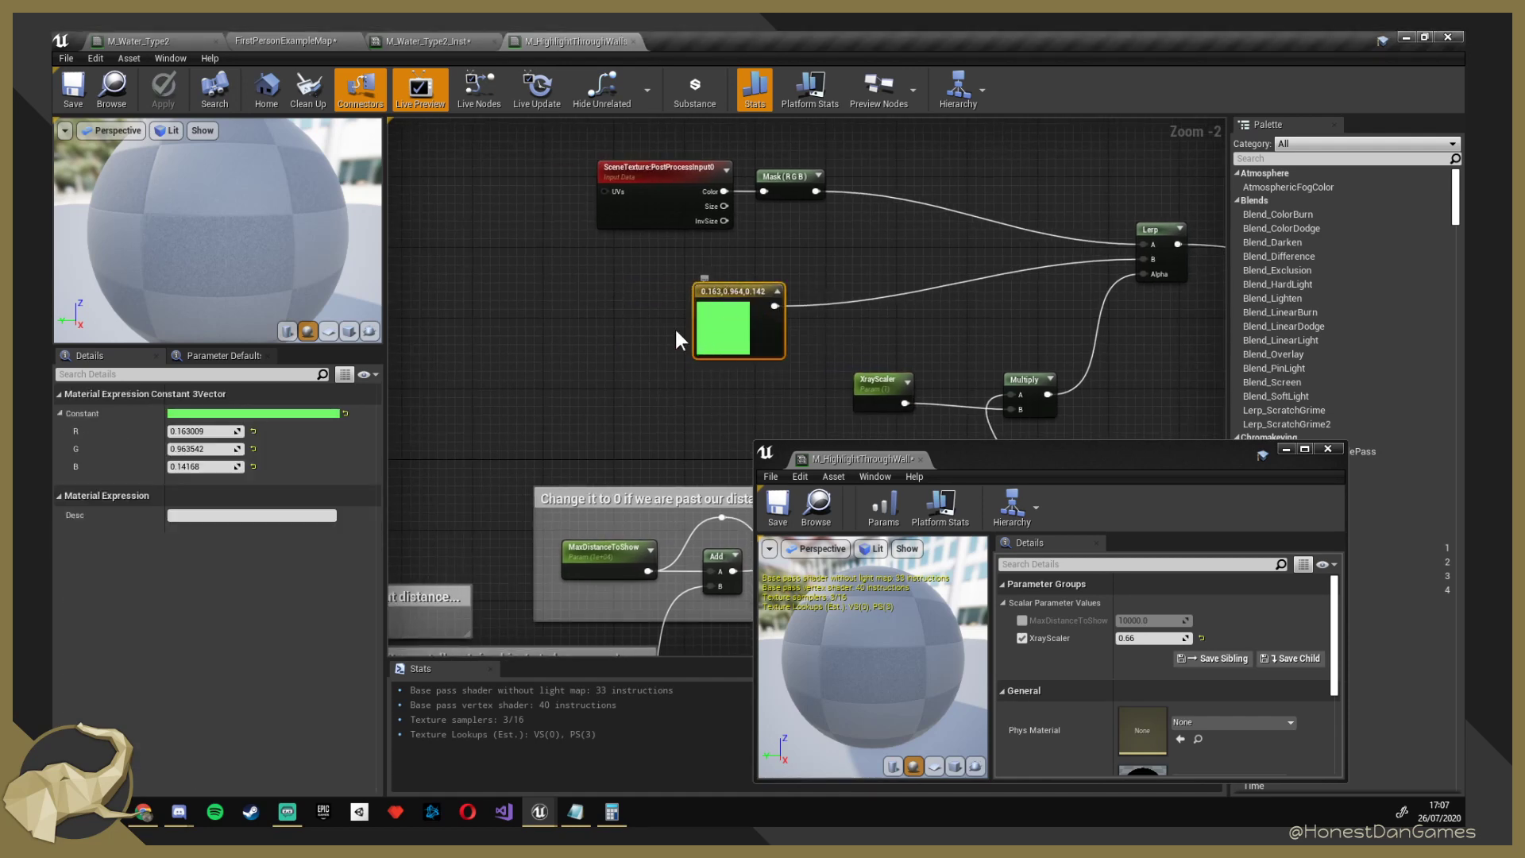
{"action": "right_click_drag", "start_coordinate": [678, 340], "coordinate": [791, 353]}
{"action": "right_click", "coordinate": [838, 308]}
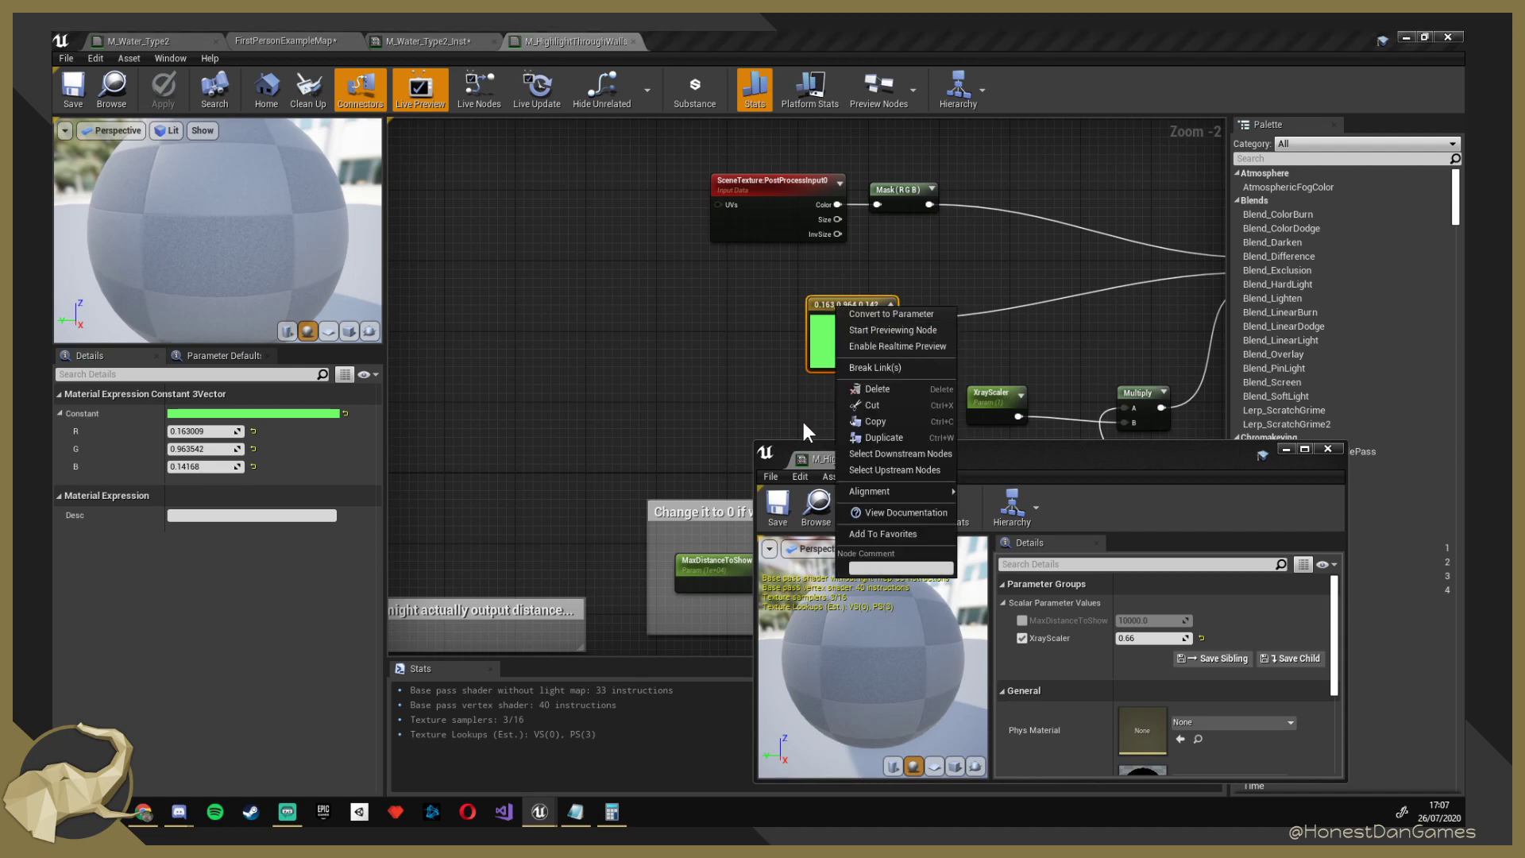
{"action": "left_click", "coordinate": [725, 432]}
{"action": "right_click_drag", "start_coordinate": [831, 365], "coordinate": [687, 357]}
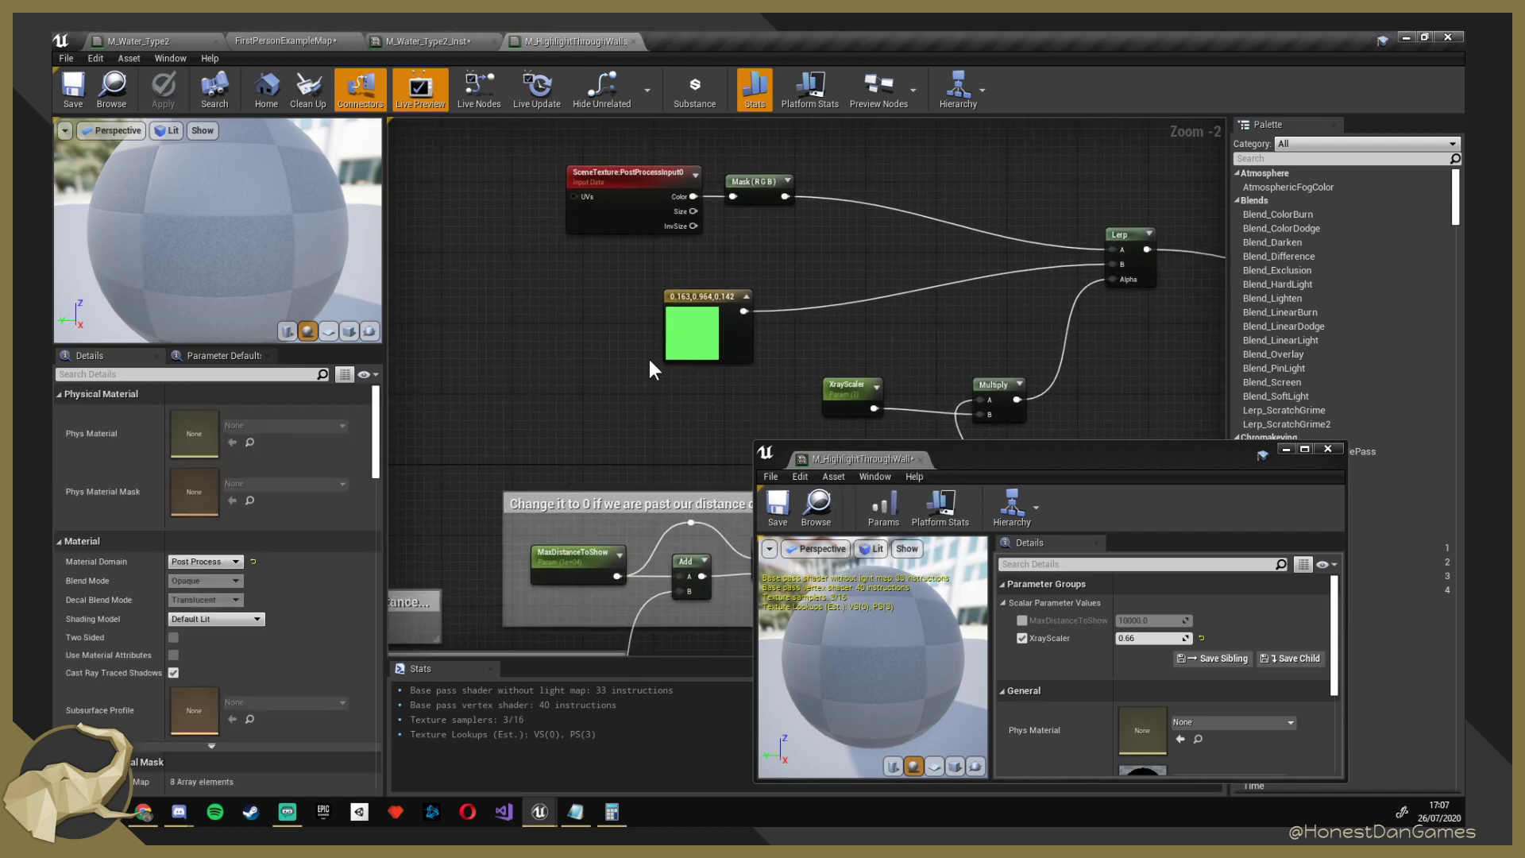
Convert the green colour constant to a parameter named HighlightColour and place its node just below the PostProcessInput0 scene texture.
{"action": "right_click", "coordinate": [692, 310]}
{"action": "left_click", "coordinate": [750, 315]}
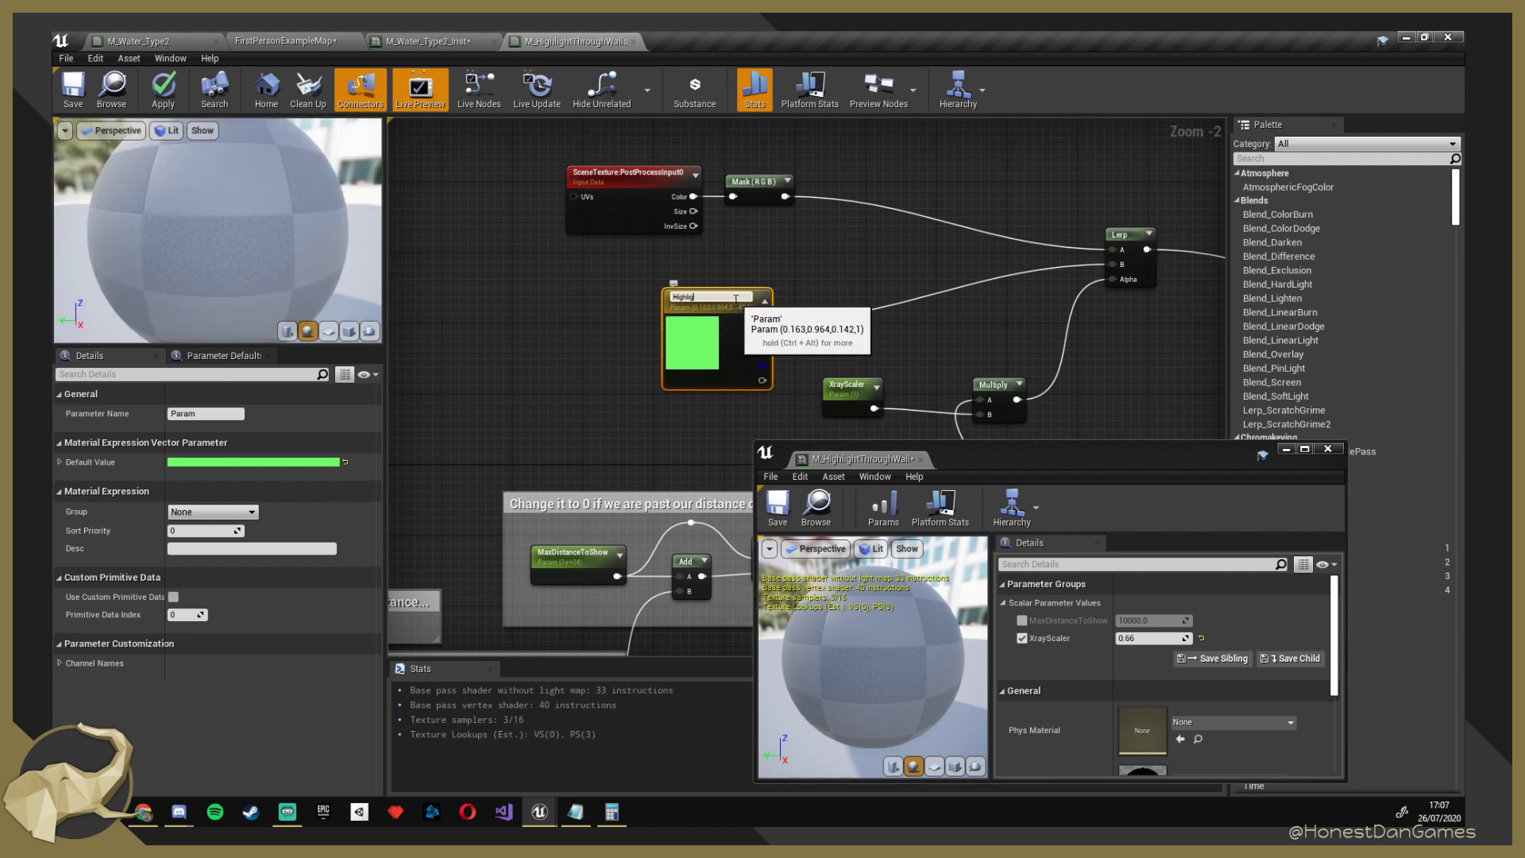
{"action": "type", "text": "HighlightColour"}
{"action": "key", "text": "Return"}
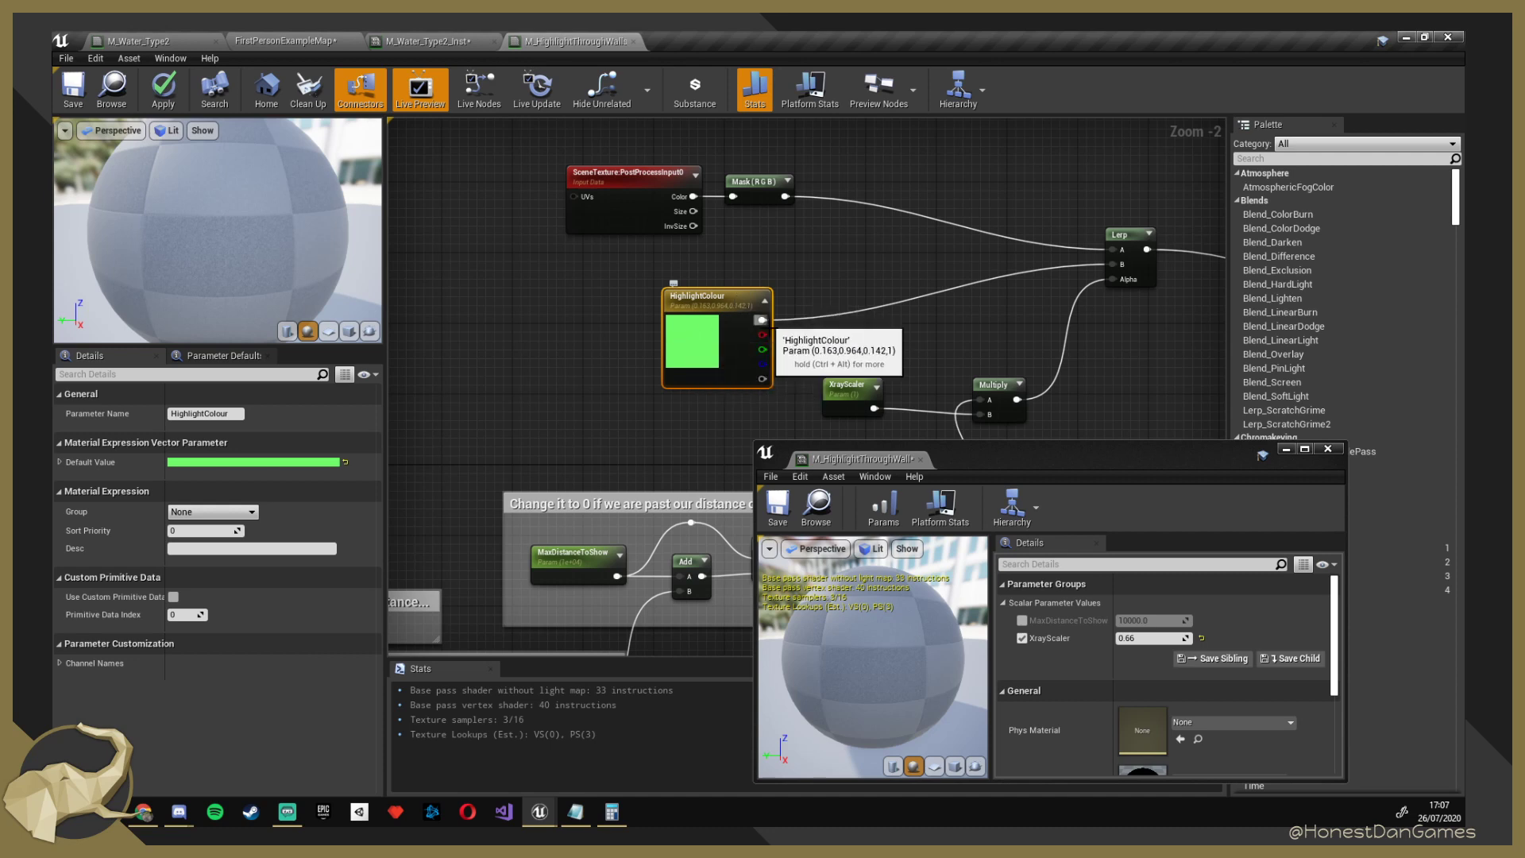
{"action": "left_click_drag", "start_coordinate": [726, 300], "coordinate": [675, 273]}
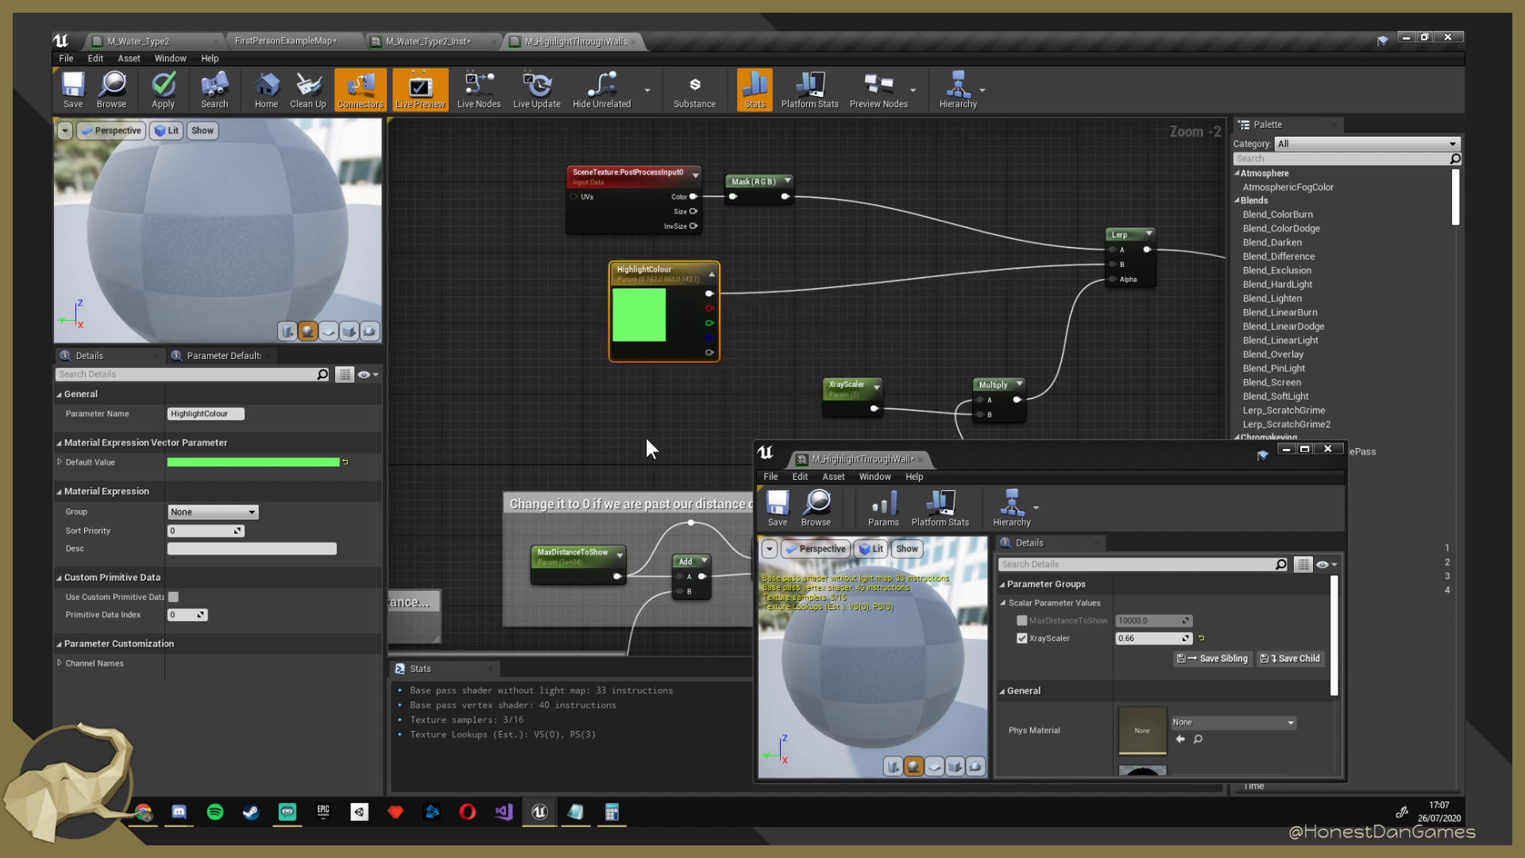
Add a Multiply node beside HighlightColour and connect the colour's RGB output to its A input.
{"action": "key", "text": "m"}
{"action": "left_click", "coordinate": [645, 435]}
{"action": "left_click_drag", "start_coordinate": [698, 436], "coordinate": [798, 325]}
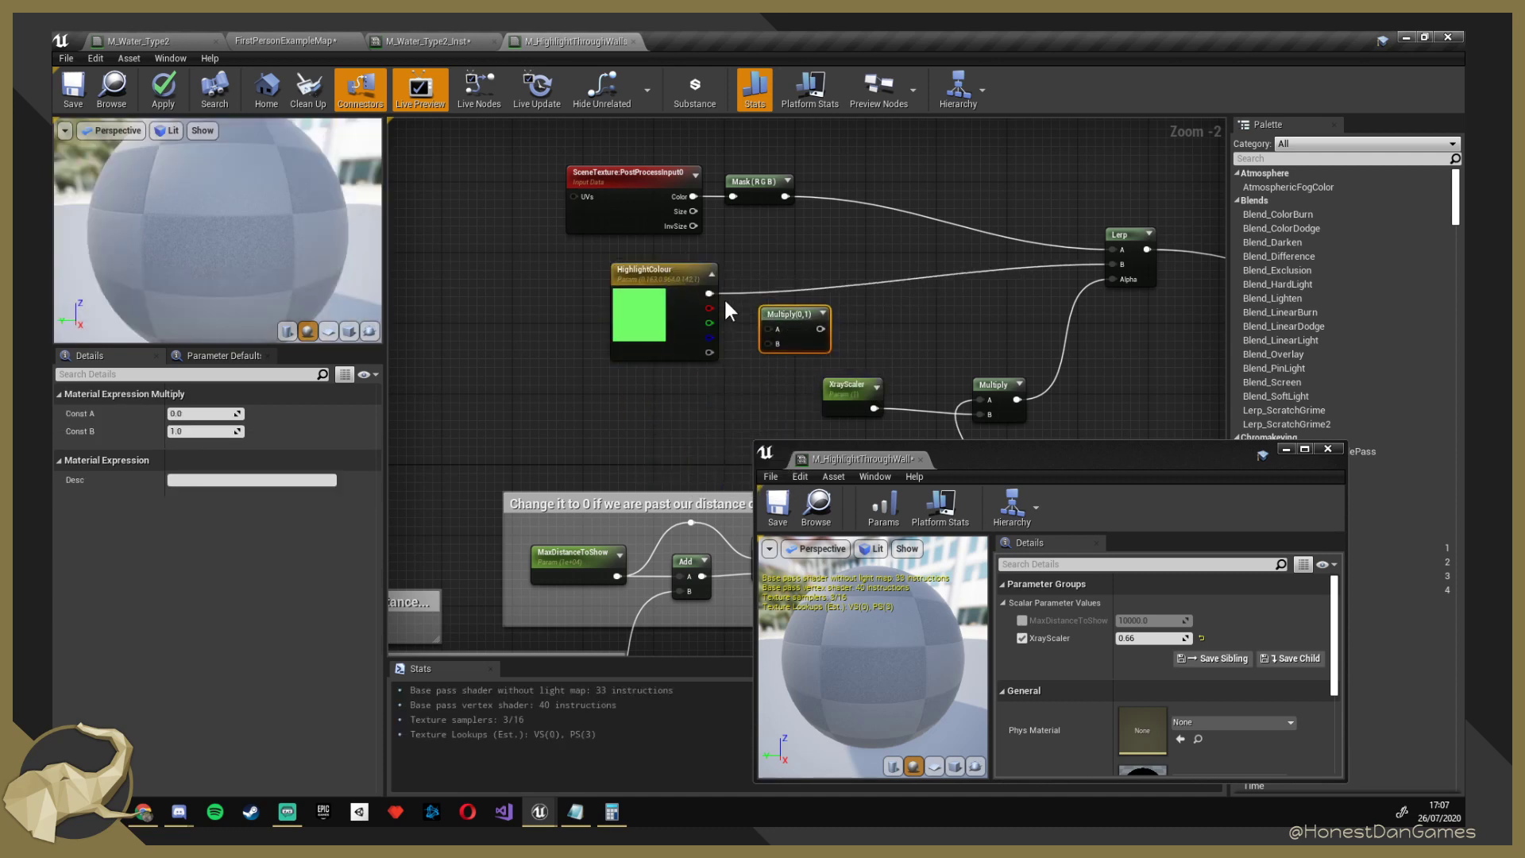
{"action": "left_click_drag", "start_coordinate": [709, 293], "coordinate": [693, 391]}
{"action": "type", "text": "1"}
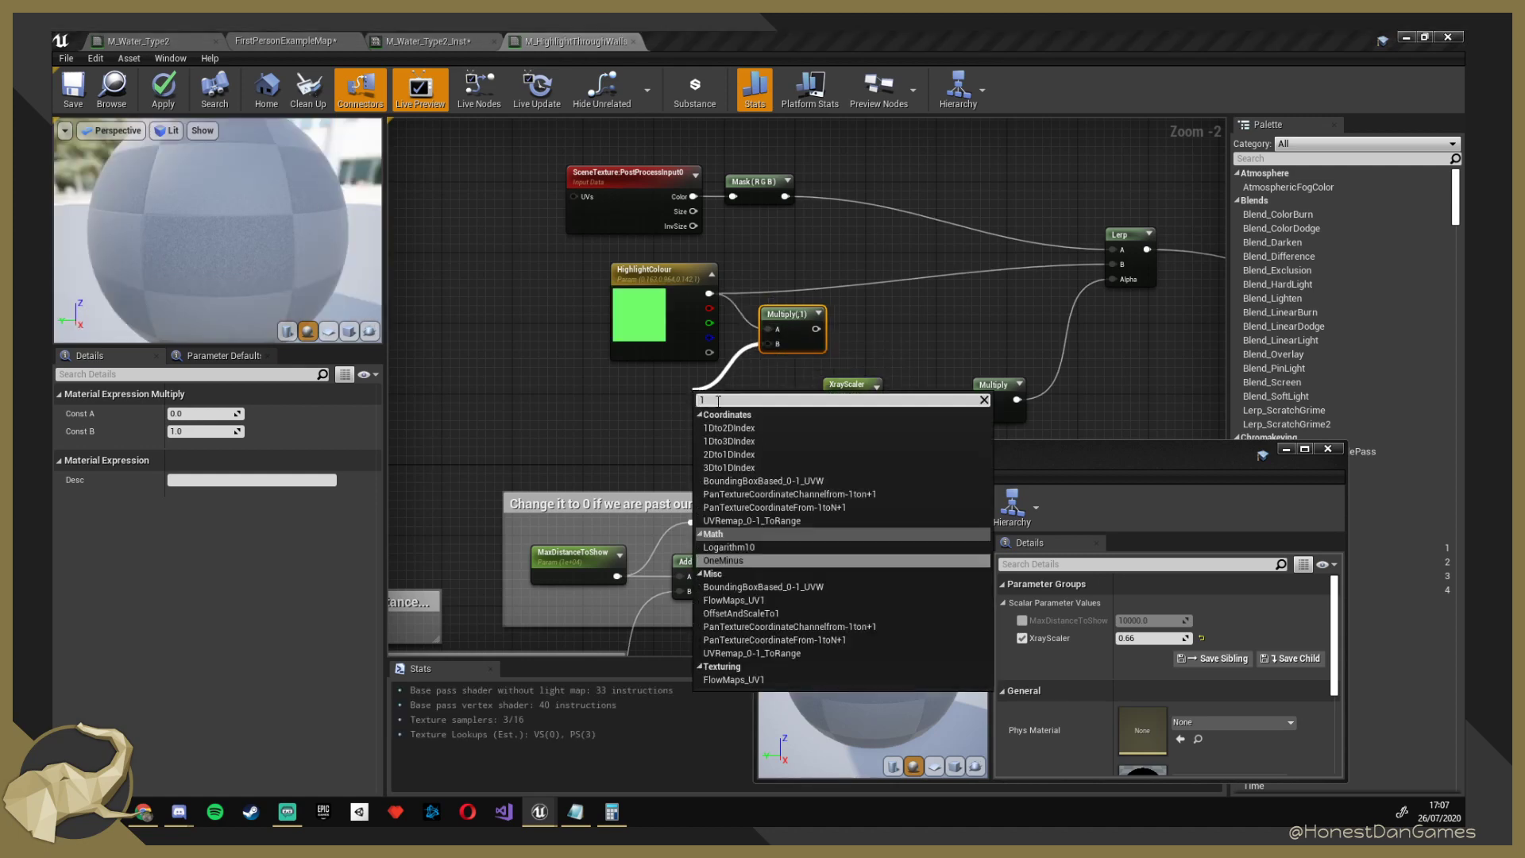
{"action": "key", "text": "BackSpace"}
{"action": "type", "text": "scaler"}
{"action": "key", "text": "BackSpace"}
{"action": "key", "text": "BackSpace"}
{"action": "key", "text": "BackSpace"}
{"action": "key", "text": "BackSpace"}
{"action": "key", "text": "BackSpace"}
{"action": "key", "text": "BackSpace"}
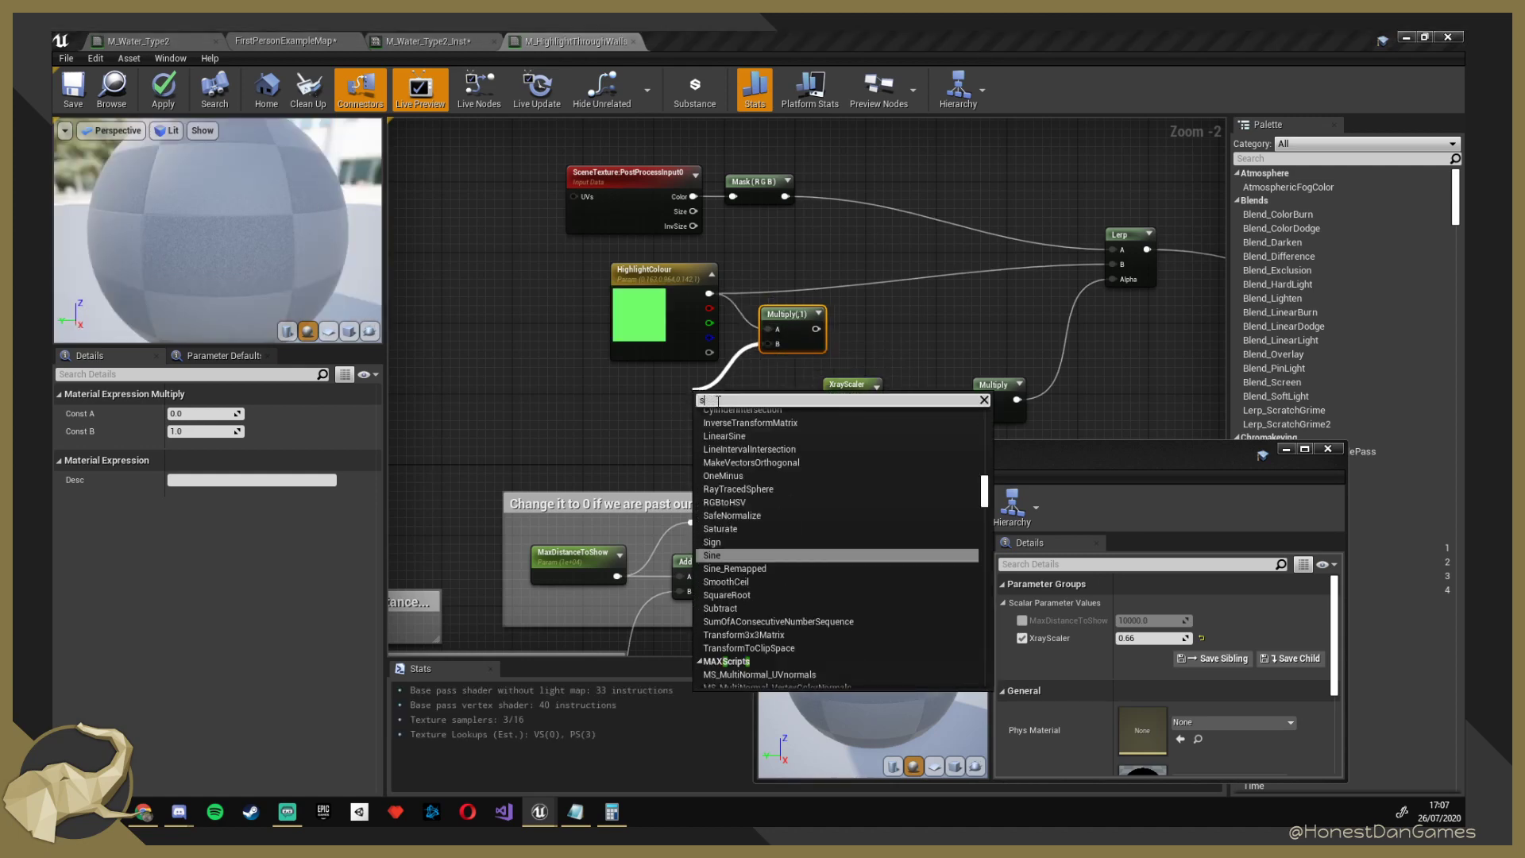
{"action": "key", "text": "Escape"}
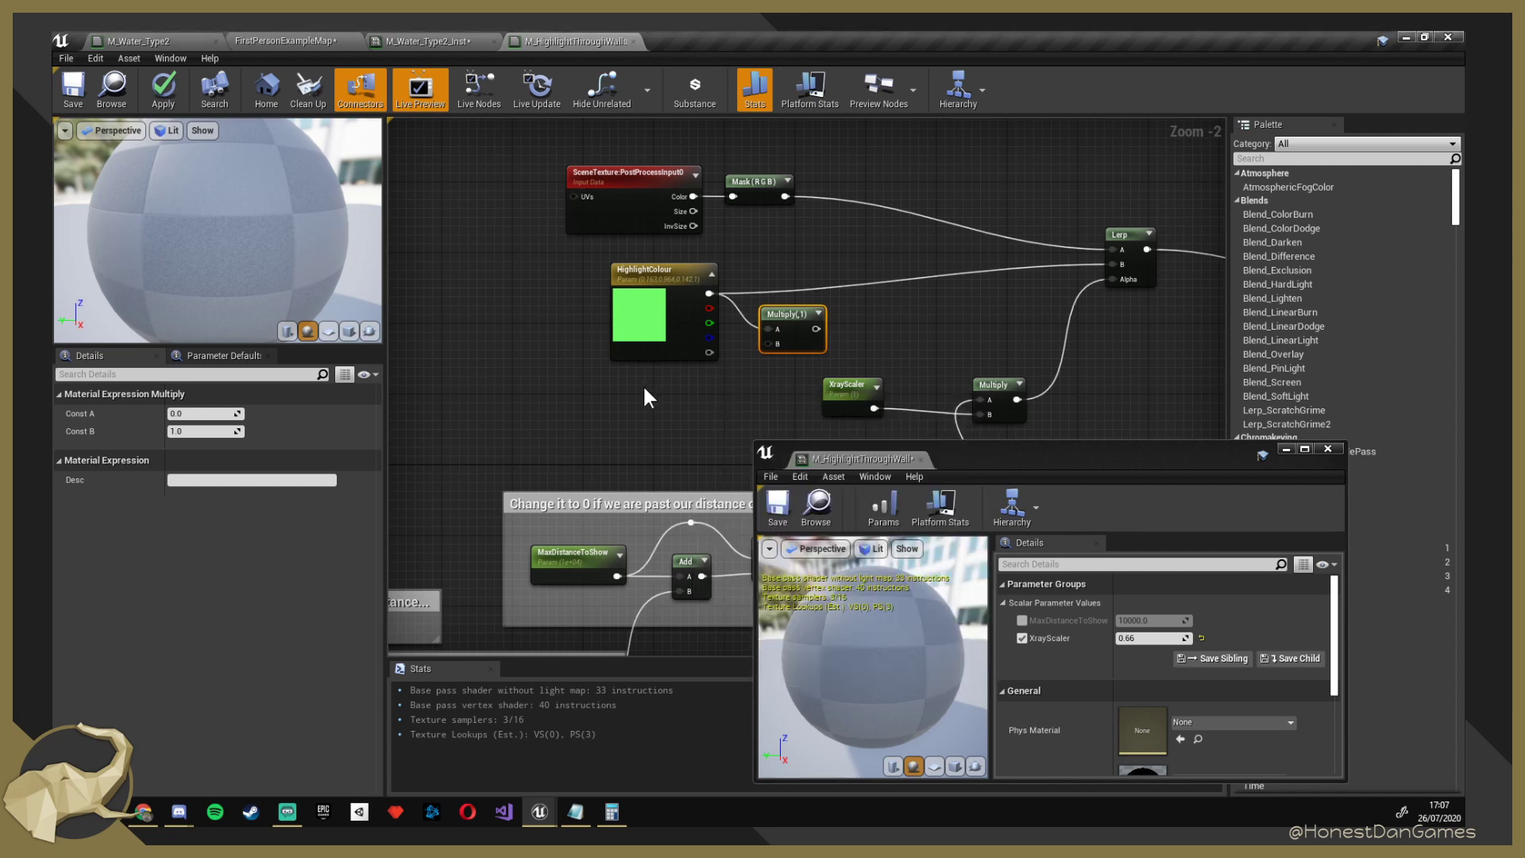
Connect a new constant to the Multiply's B input, convert it to a parameter named HighlightColourGLOW, and place it below HighlightColour.
{"action": "left_click", "coordinate": [673, 406]}
{"action": "left_click_drag", "start_coordinate": [687, 428], "coordinate": [768, 343]}
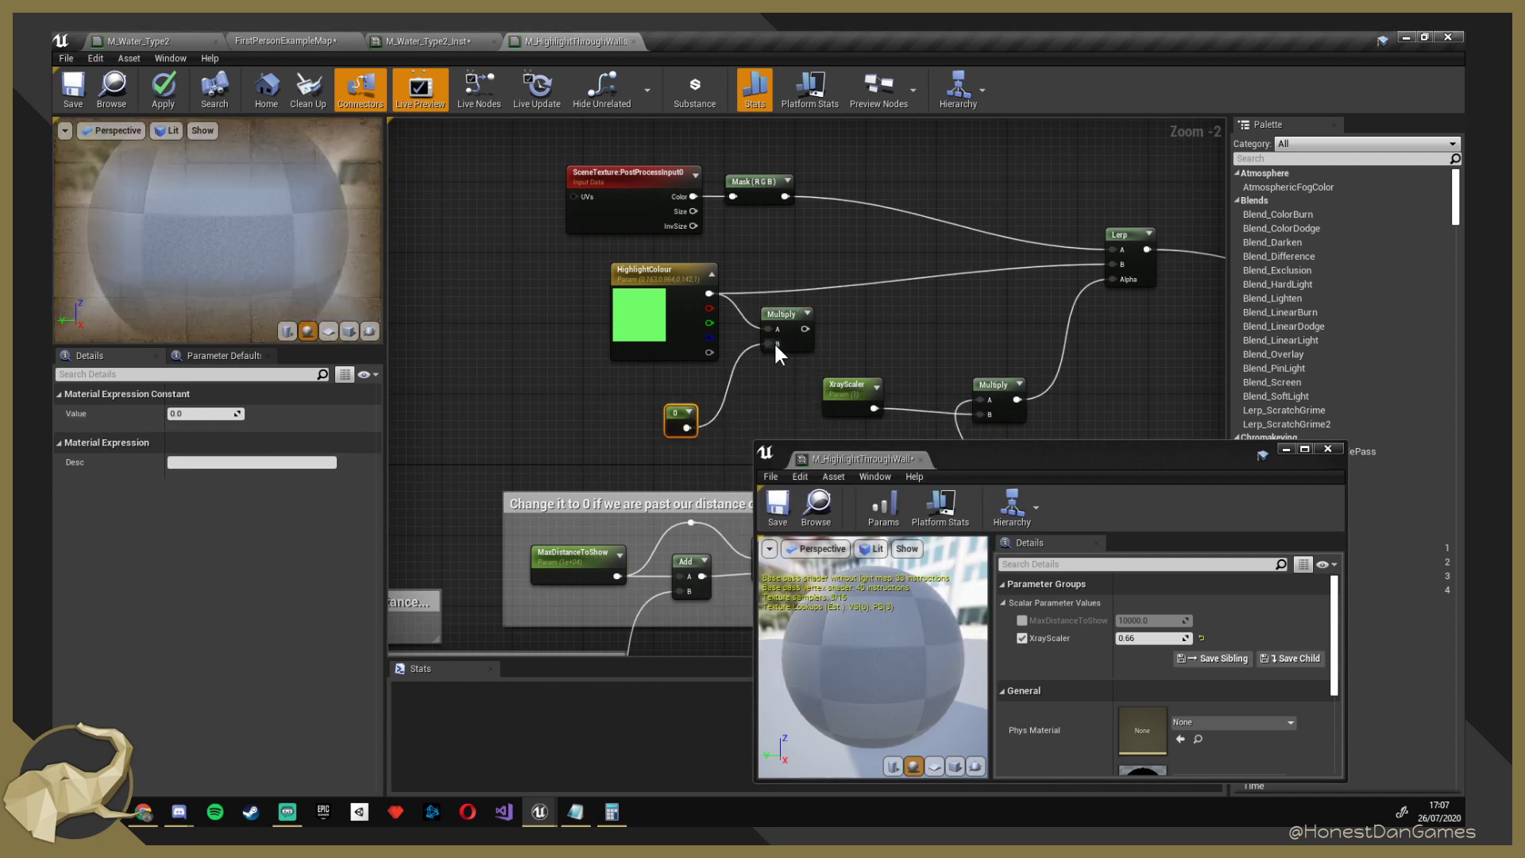
{"action": "right_click", "coordinate": [668, 423]}
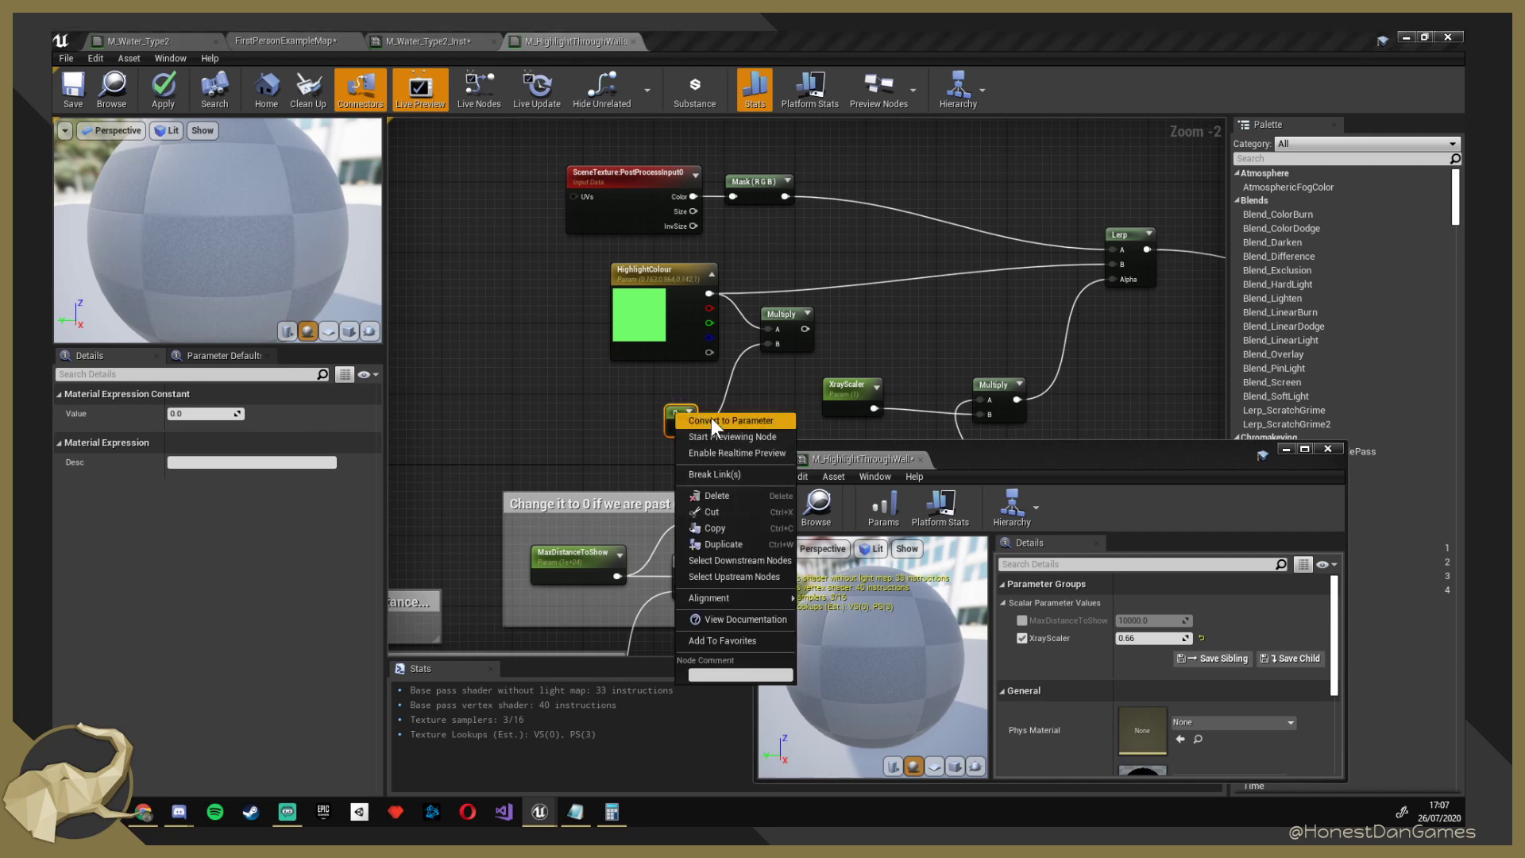
{"action": "left_click", "coordinate": [703, 421]}
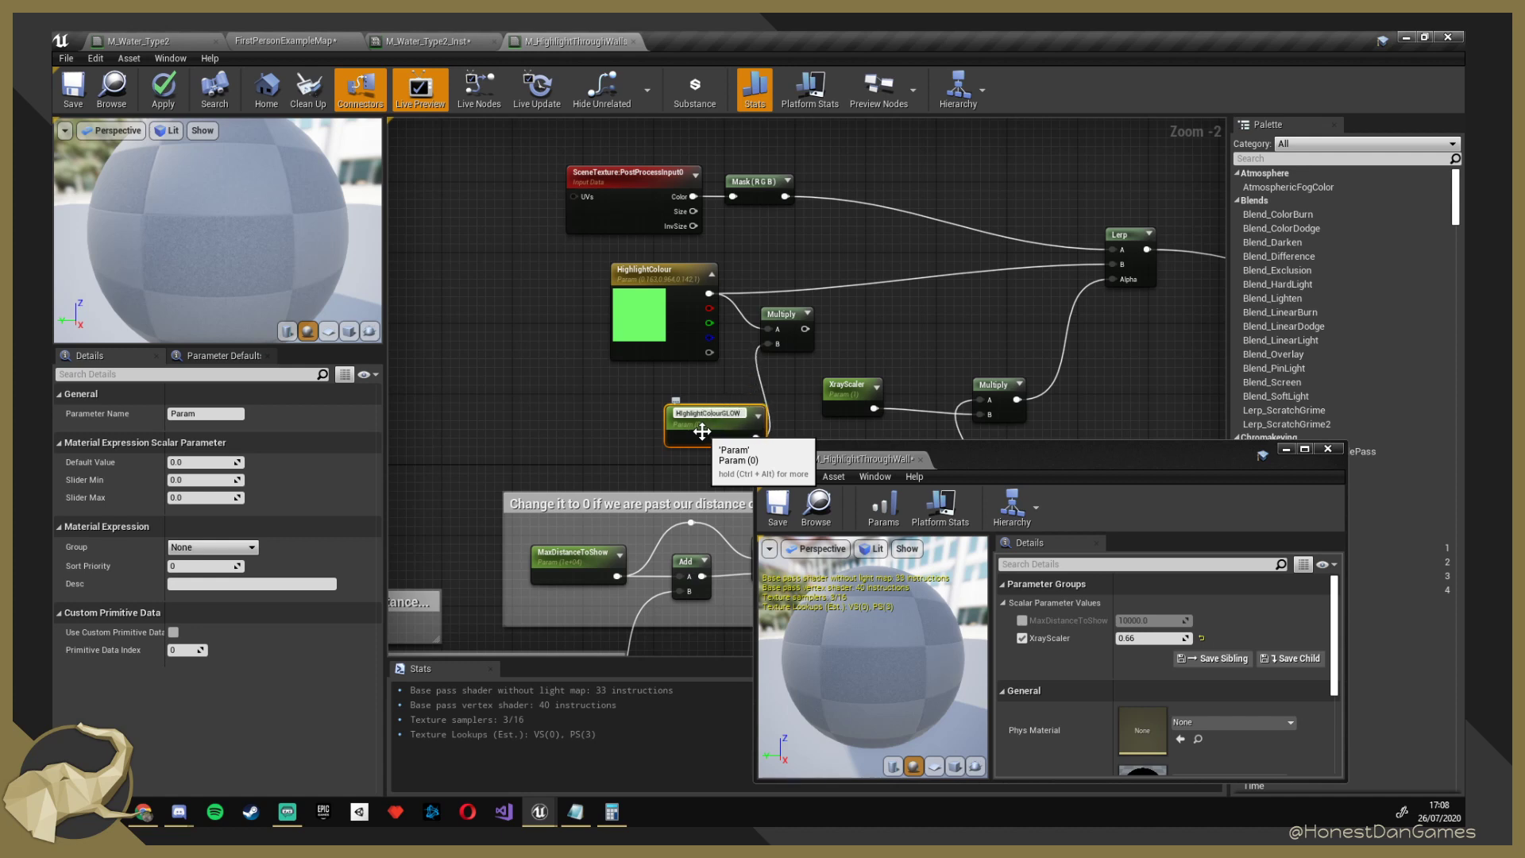
{"action": "key", "text": "Return"}
{"action": "left_click_drag", "start_coordinate": [702, 431], "coordinate": [656, 392]}
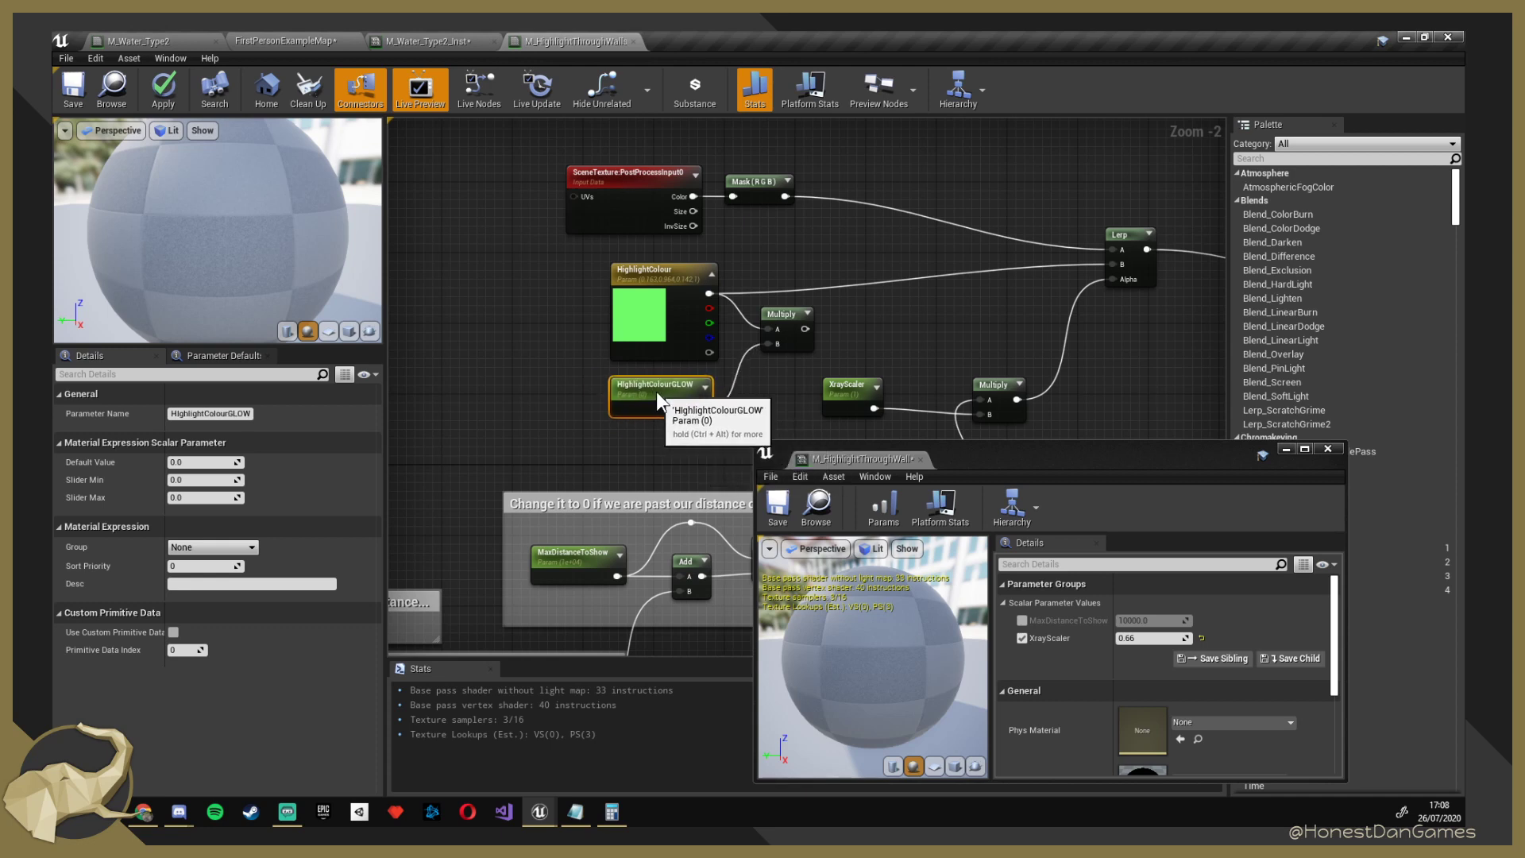
Feed the colour Multiply into the Lerp's B input with HighlightColourGLOW defaulting to 1, and save the material.
{"action": "left_click_drag", "start_coordinate": [804, 327], "coordinate": [1116, 264]}
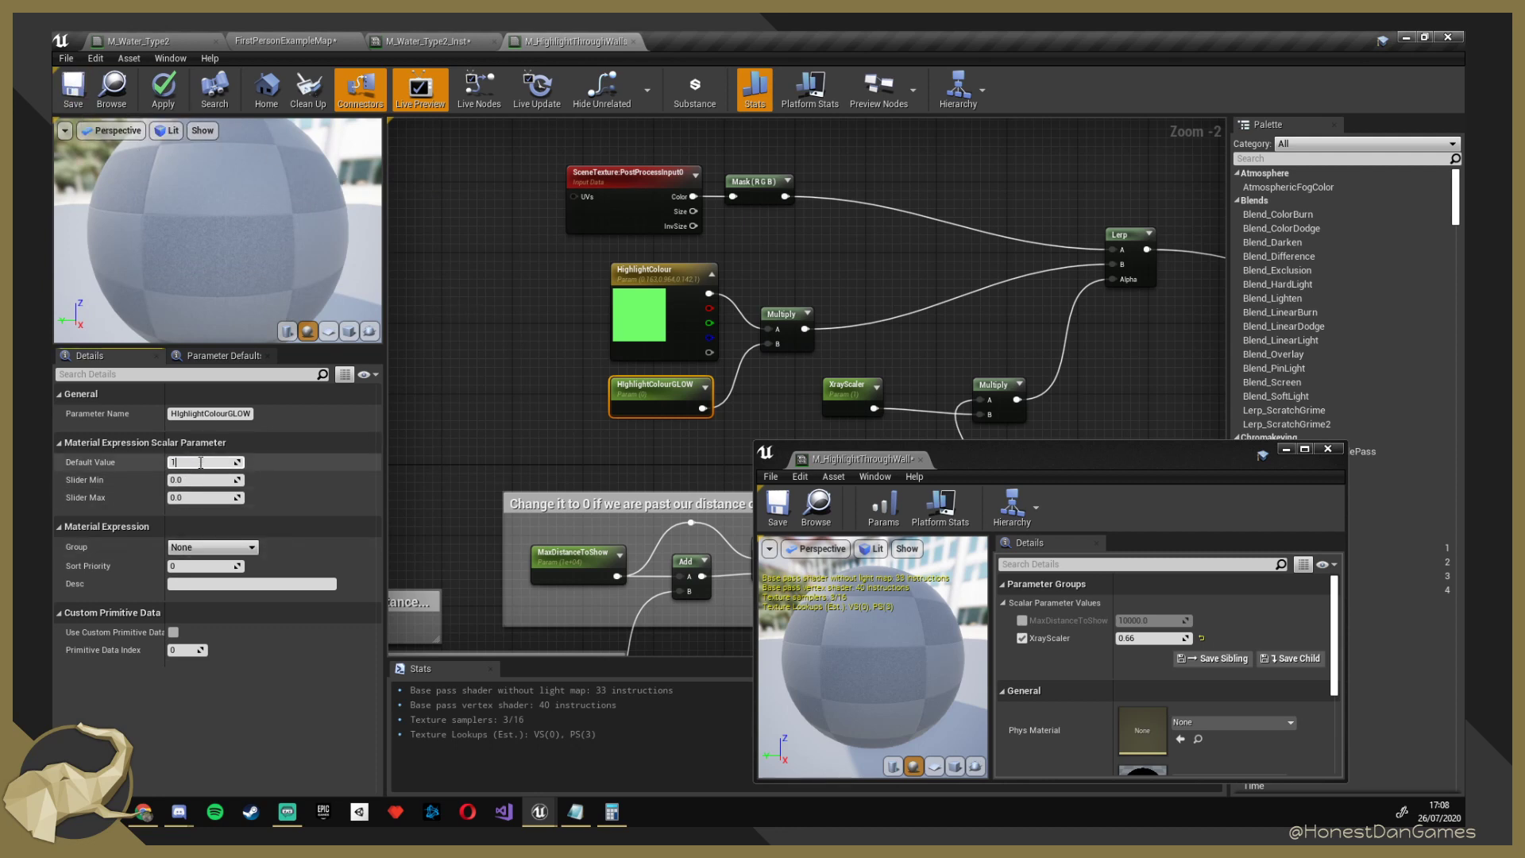
{"action": "key", "text": "Return"}
{"action": "left_click", "coordinate": [73, 87]}
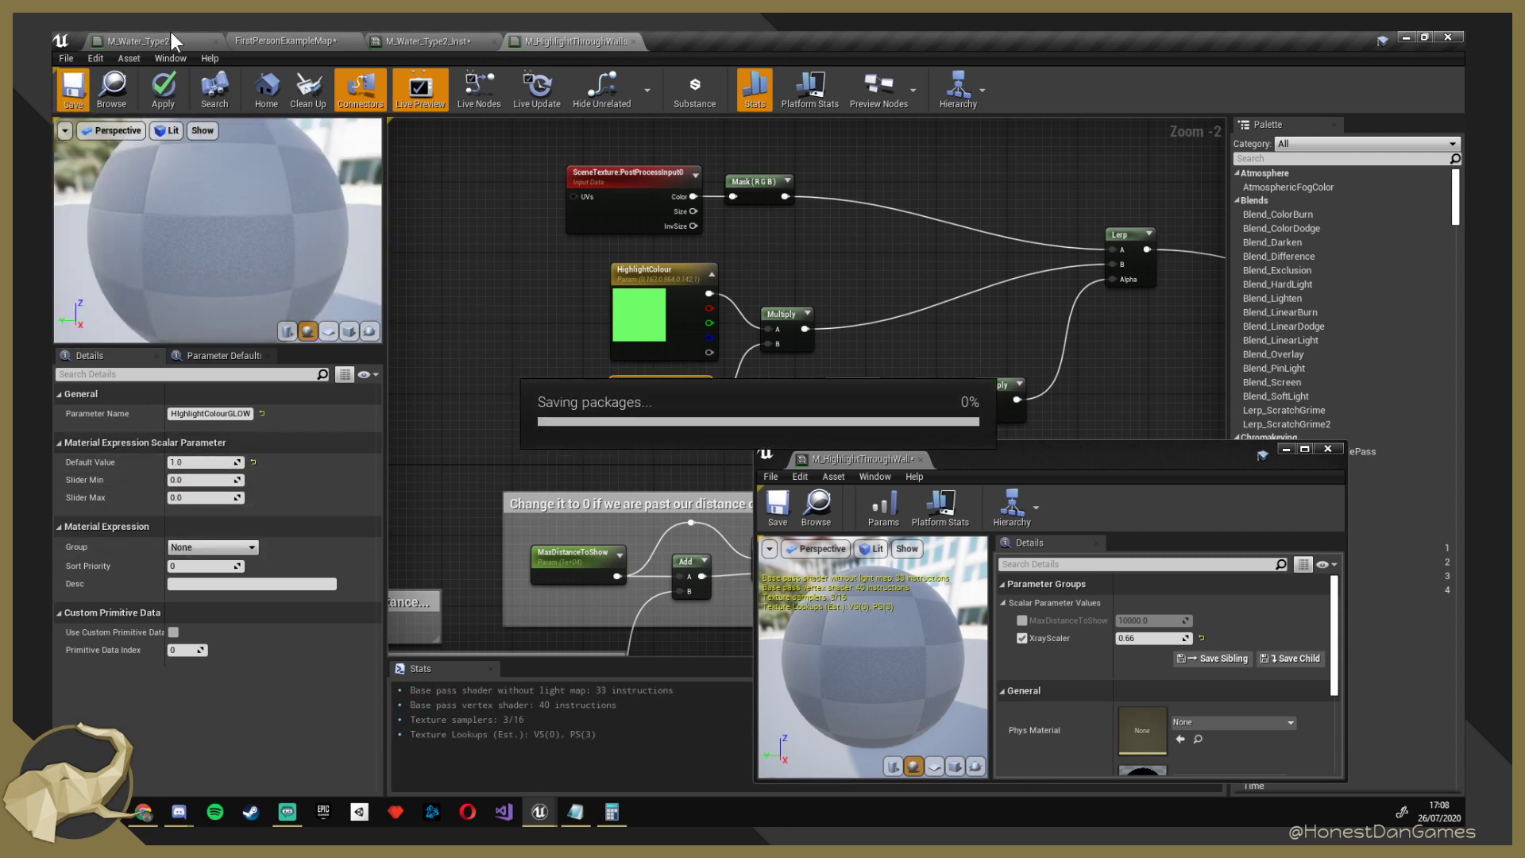
Return to the FirstPersonExampleMap level and save it.
{"action": "left_click", "coordinate": [414, 41]}
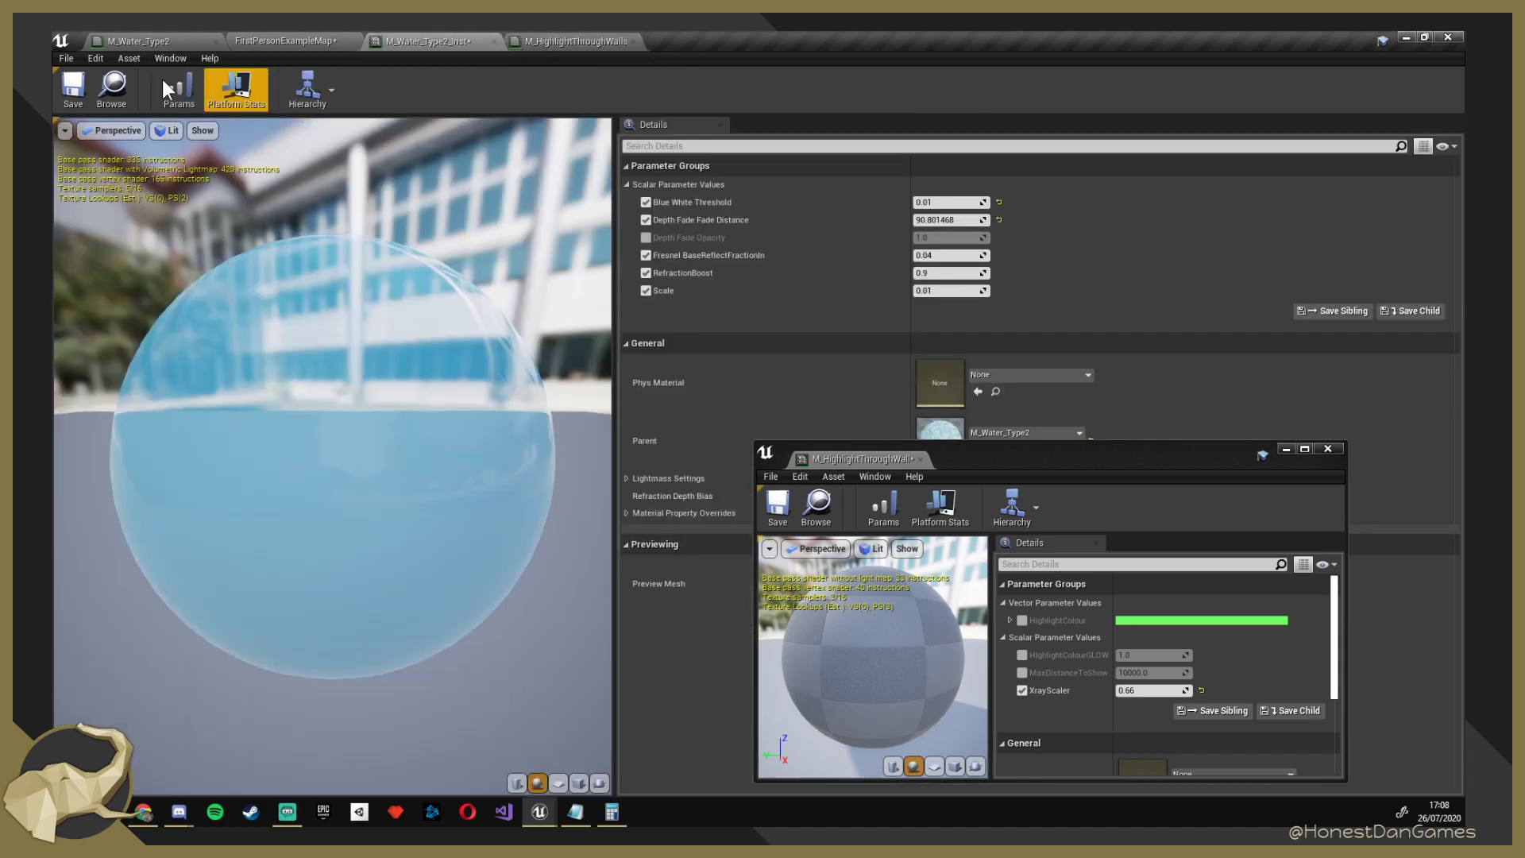
{"action": "left_click", "coordinate": [260, 36]}
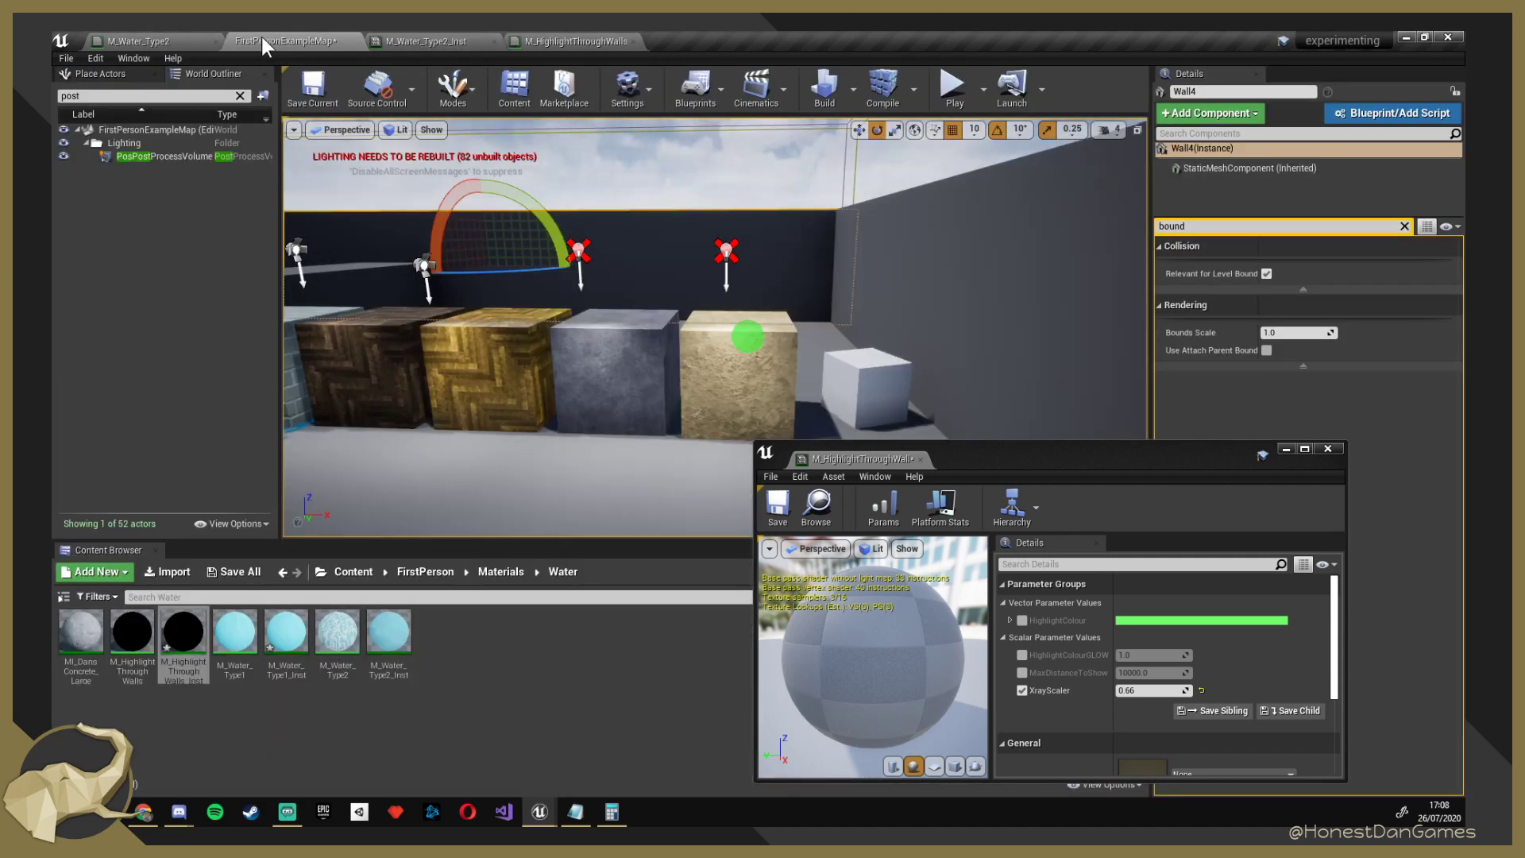
{"action": "left_click", "coordinate": [322, 79]}
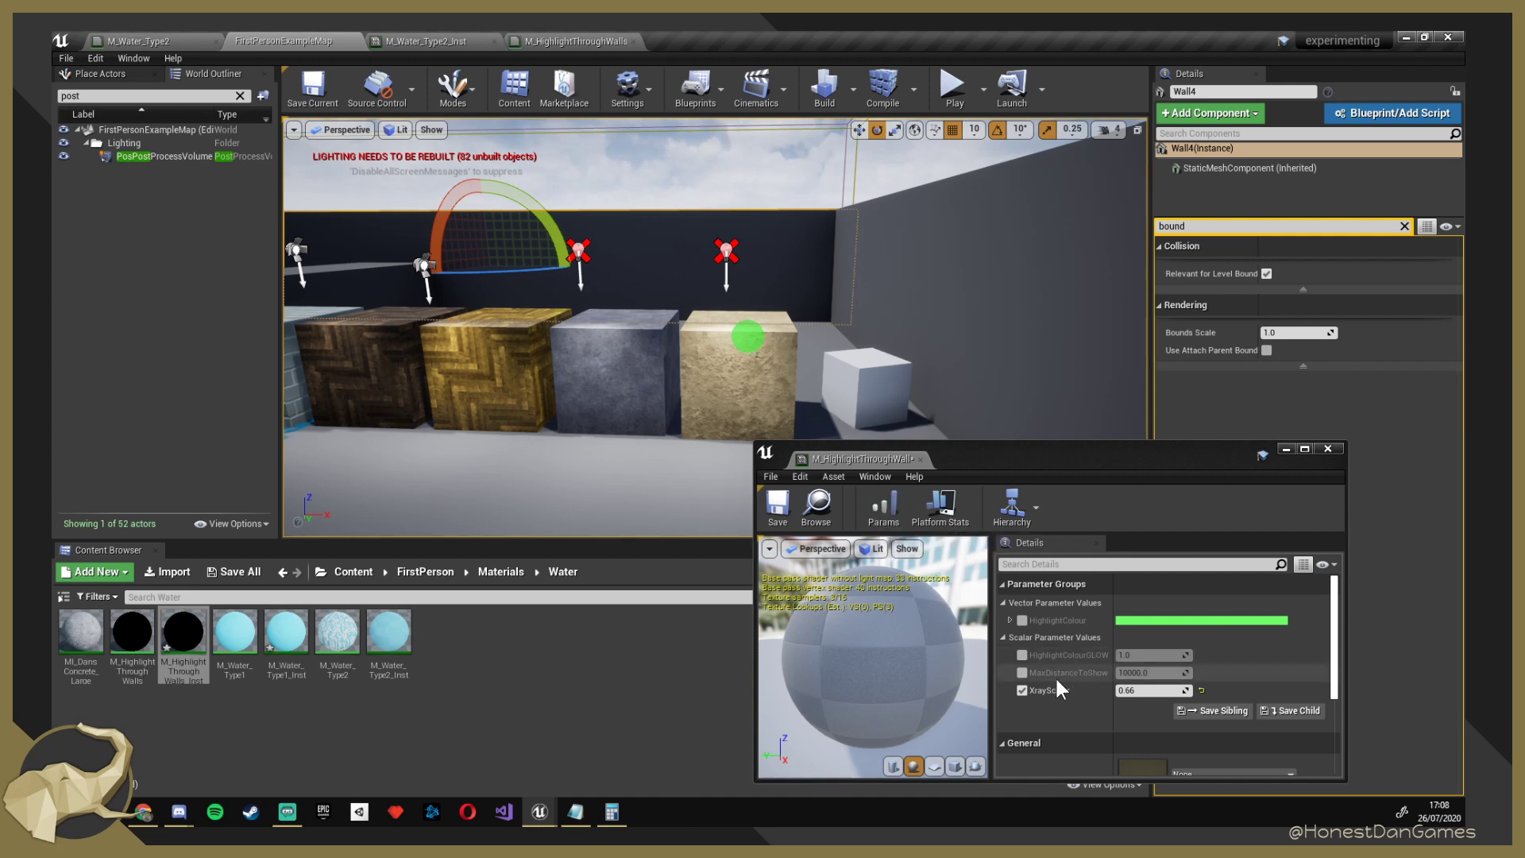
Enable the HighlightColour override in the material instance.
{"action": "left_click", "coordinate": [1023, 620]}
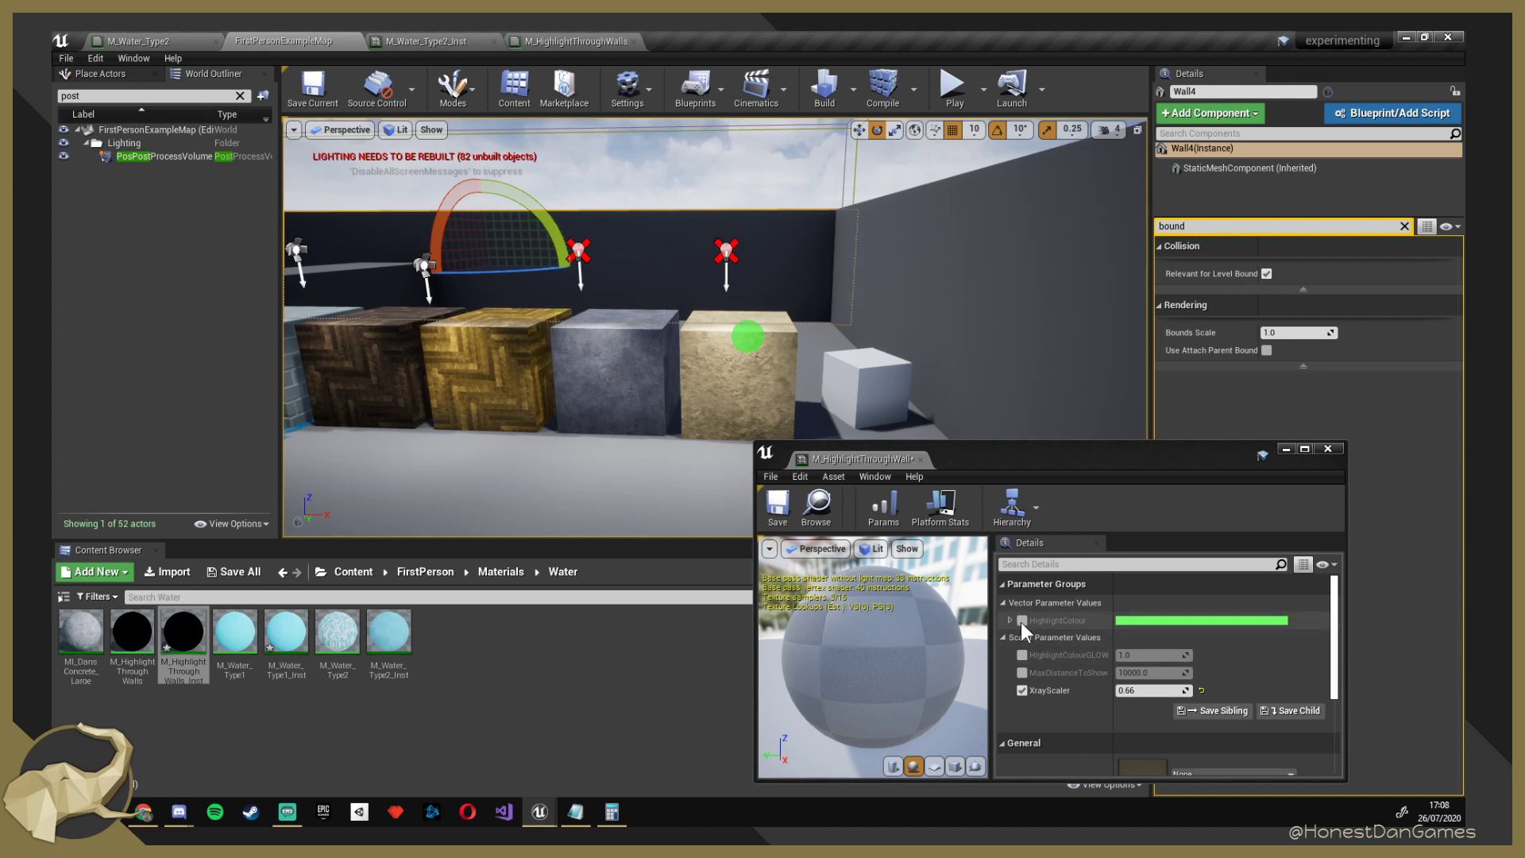
{"action": "left_click", "coordinate": [1011, 621]}
{"action": "left_click", "coordinate": [1012, 621]}
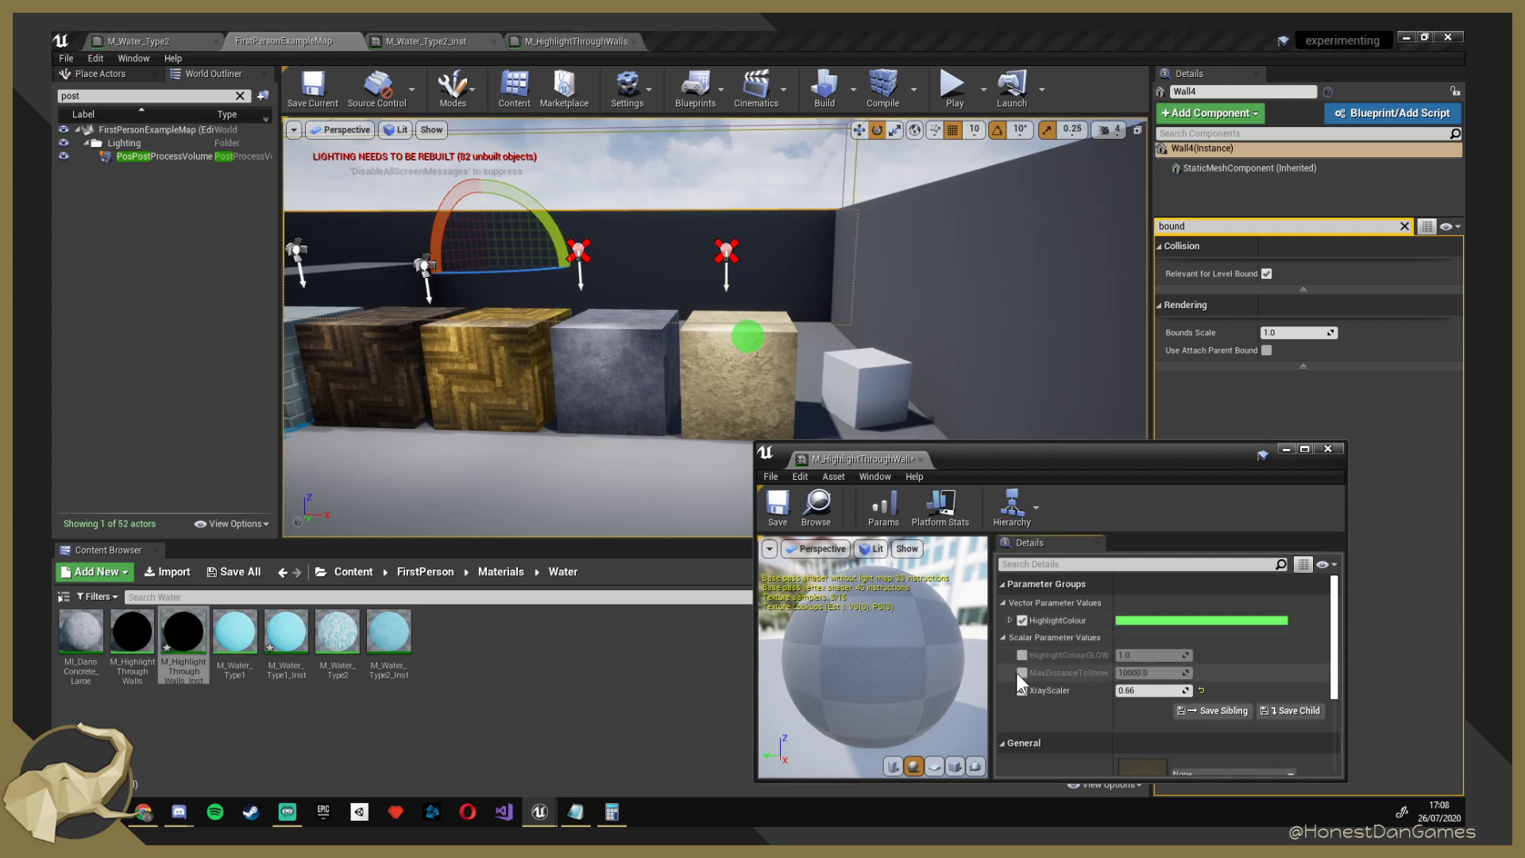
Try overriding HighlightColourGLOW with about 38.5, compare the highlight with and without it, and leave the override disabled.
{"action": "left_click", "coordinate": [1022, 654]}
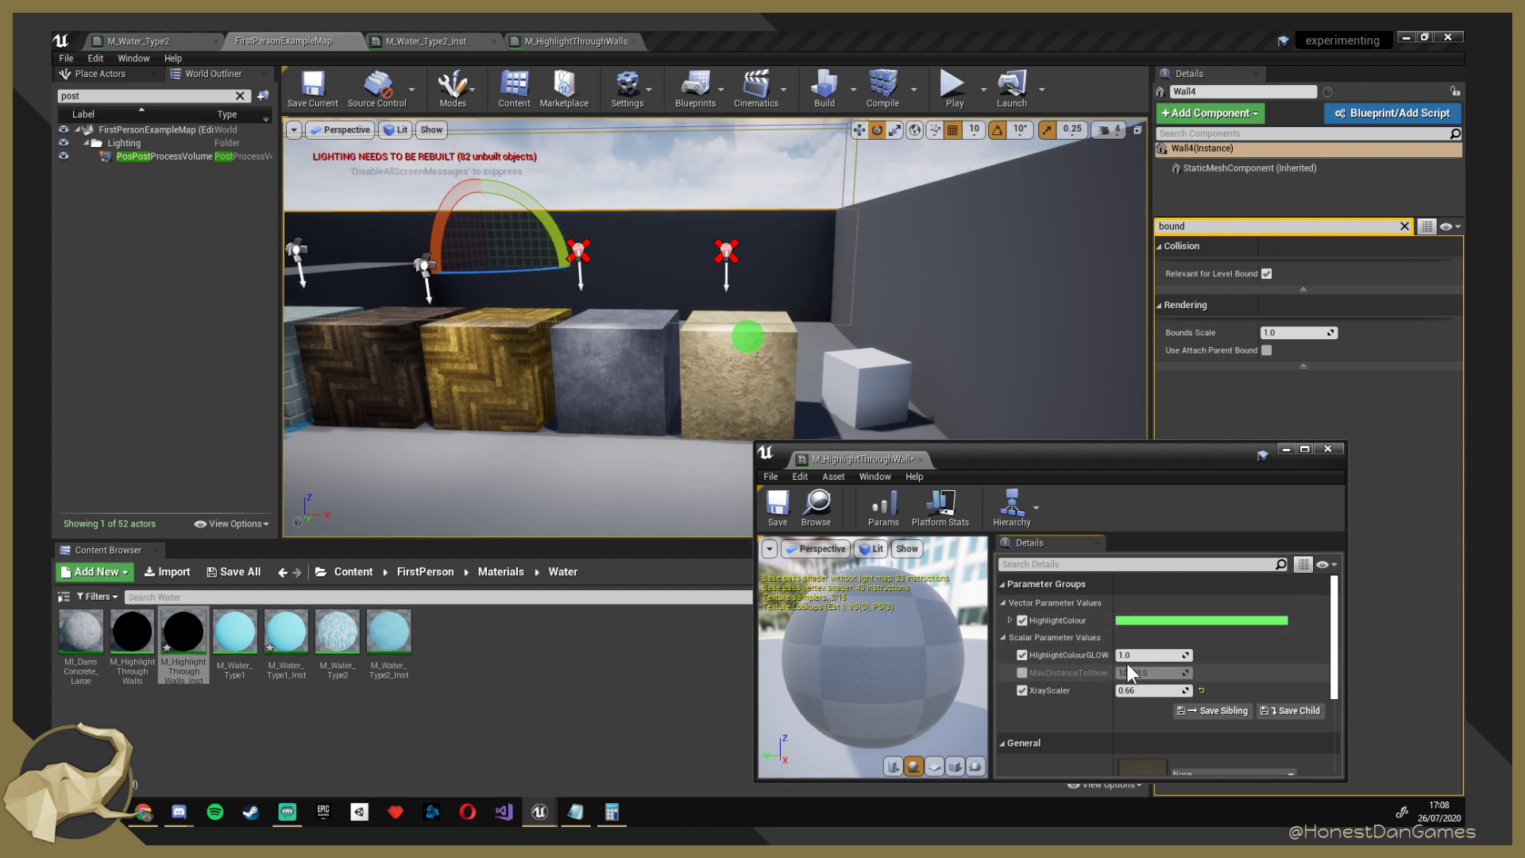
{"action": "mouse_move", "coordinate": [1128, 654]}
{"action": "left_mouse_down"}
{"action": "mouse_move", "coordinate": [1095, 654]}
{"action": "mouse_move", "coordinate": [1159, 654]}
{"action": "mouse_move", "coordinate": [1124, 657]}
{"action": "left_mouse_up"}
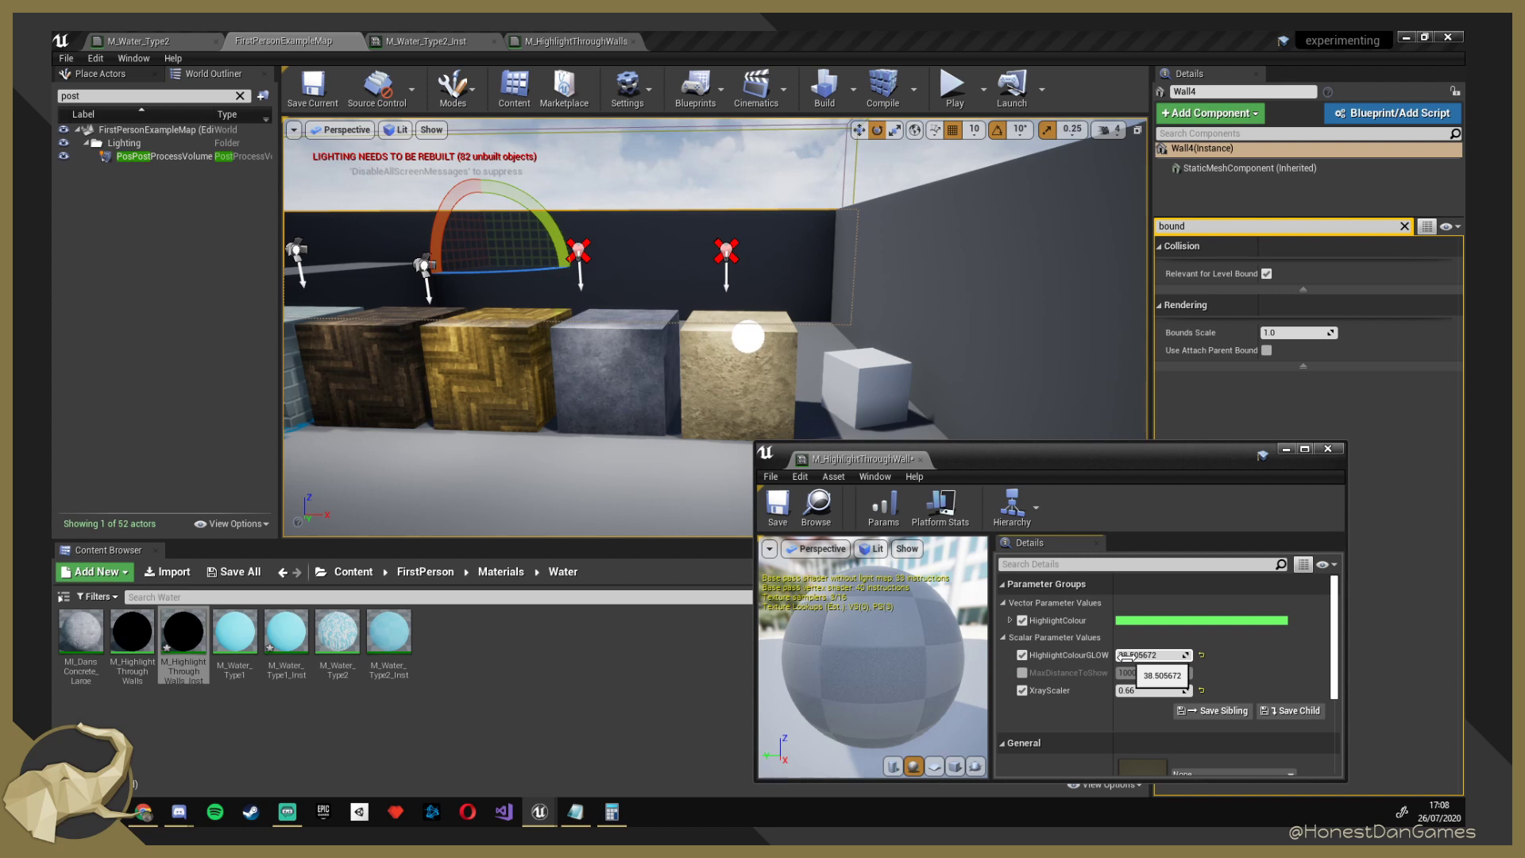
{"action": "left_click", "coordinate": [1021, 655]}
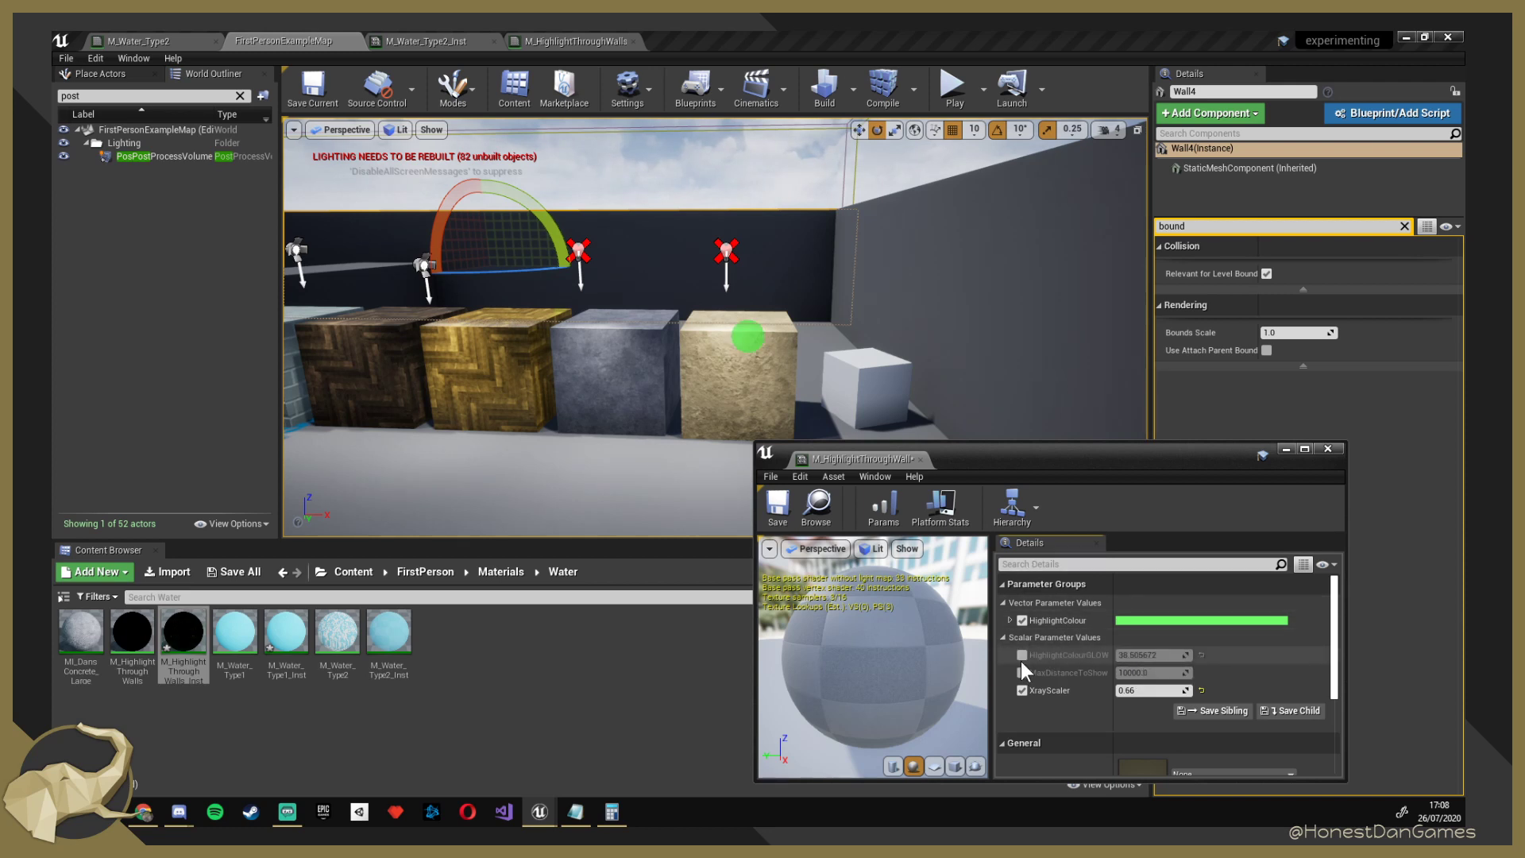
{"action": "left_click", "coordinate": [1021, 655]}
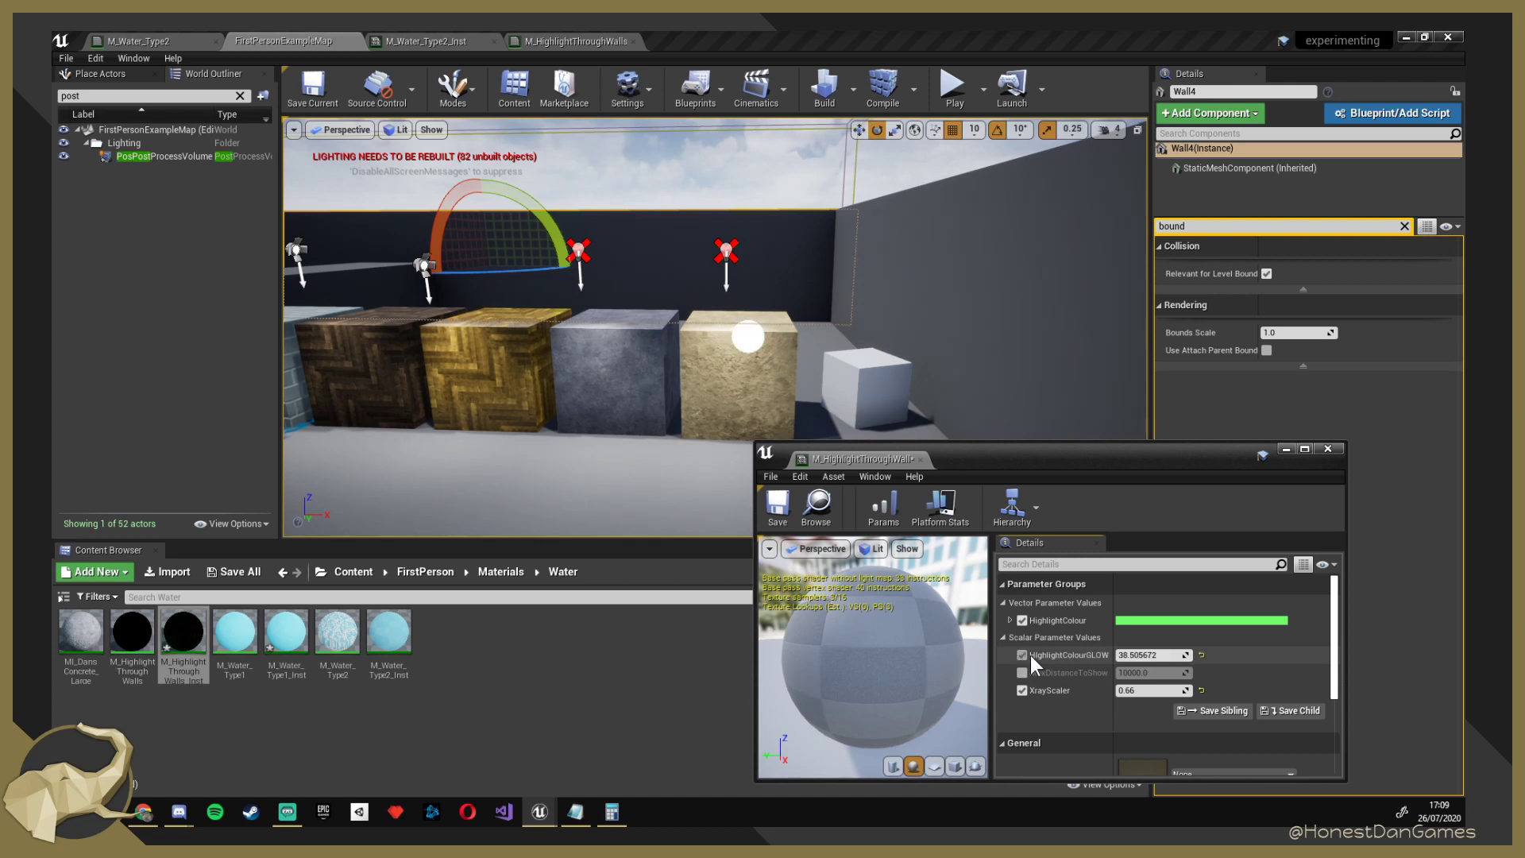
{"action": "left_click", "coordinate": [1023, 653]}
Preview other HighlightColour values such as pink, settle on mint green (sRGB 97FBCDFF), and save and close the material instance.
{"action": "left_click", "coordinate": [1123, 621]}
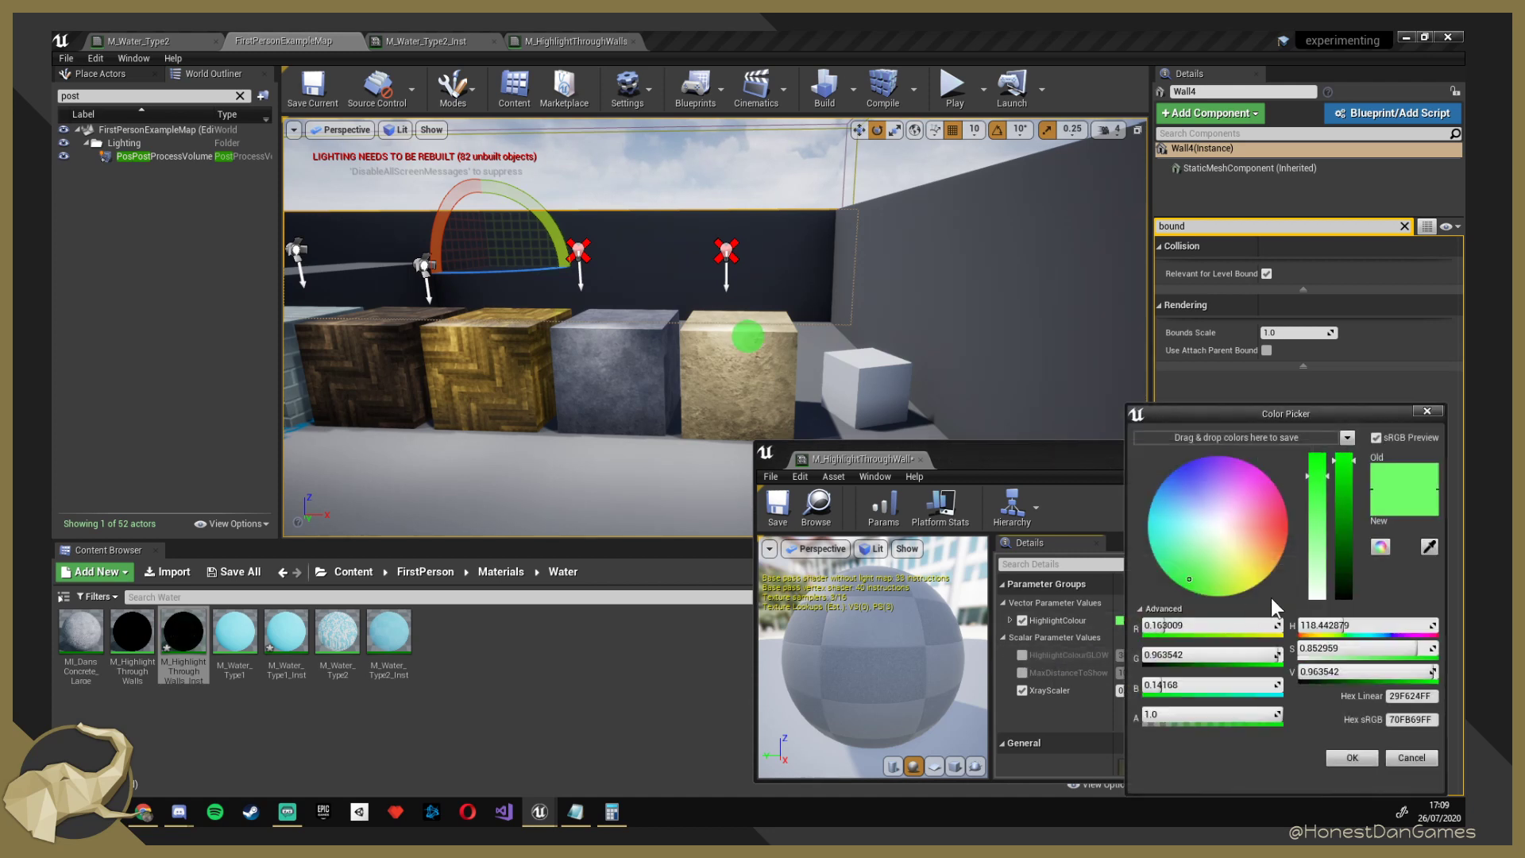
{"action": "left_click", "coordinate": [1264, 492]}
{"action": "left_click", "coordinate": [1255, 483]}
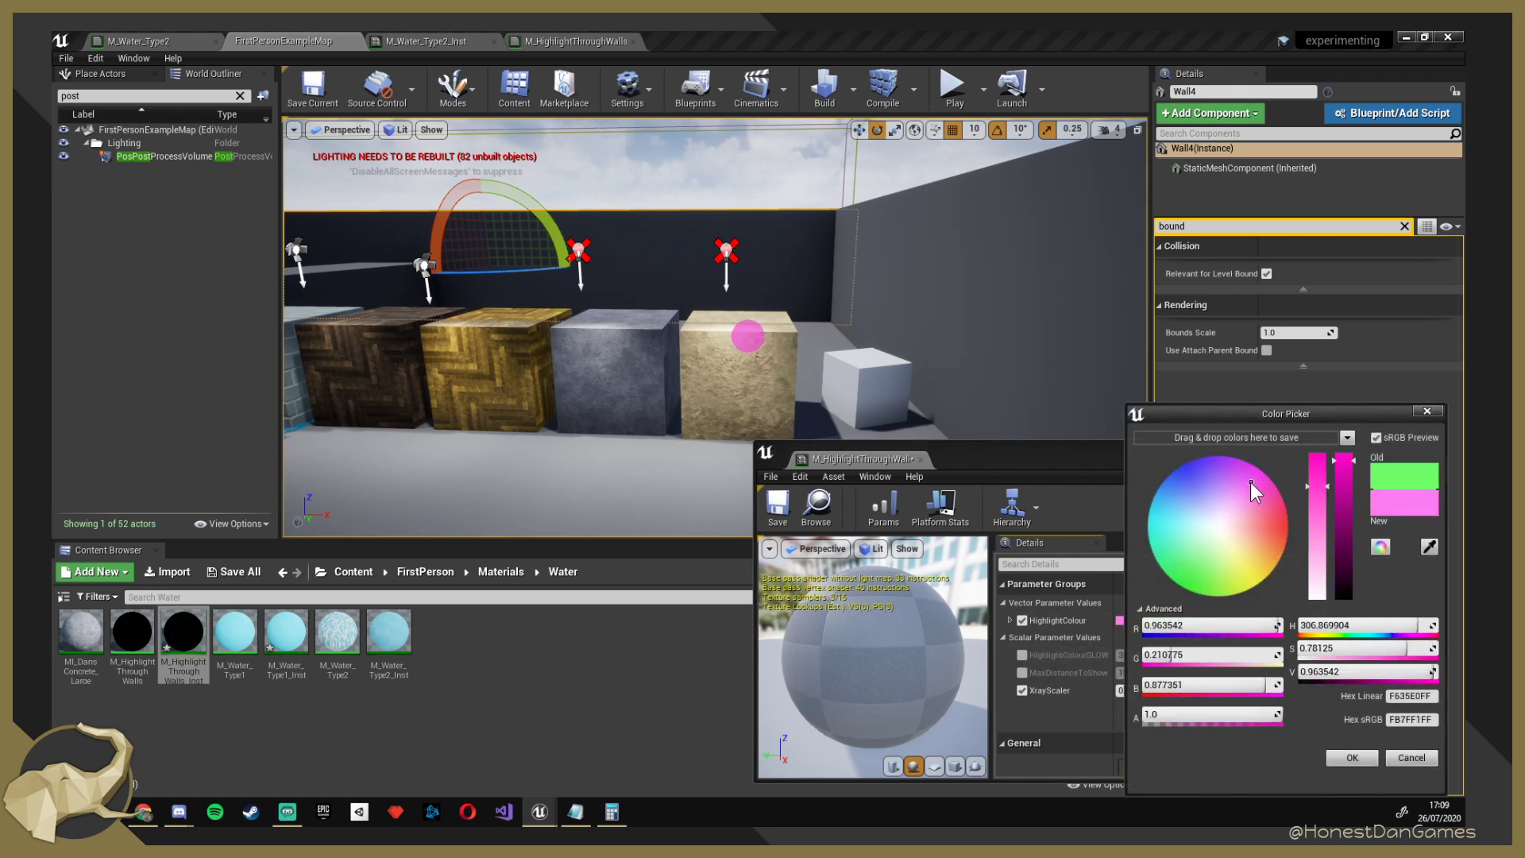
{"action": "left_click", "coordinate": [1217, 548]}
{"action": "left_click_drag", "start_coordinate": [1217, 547], "coordinate": [1260, 573]}
{"action": "left_click_drag", "start_coordinate": [1261, 568], "coordinate": [1177, 551]}
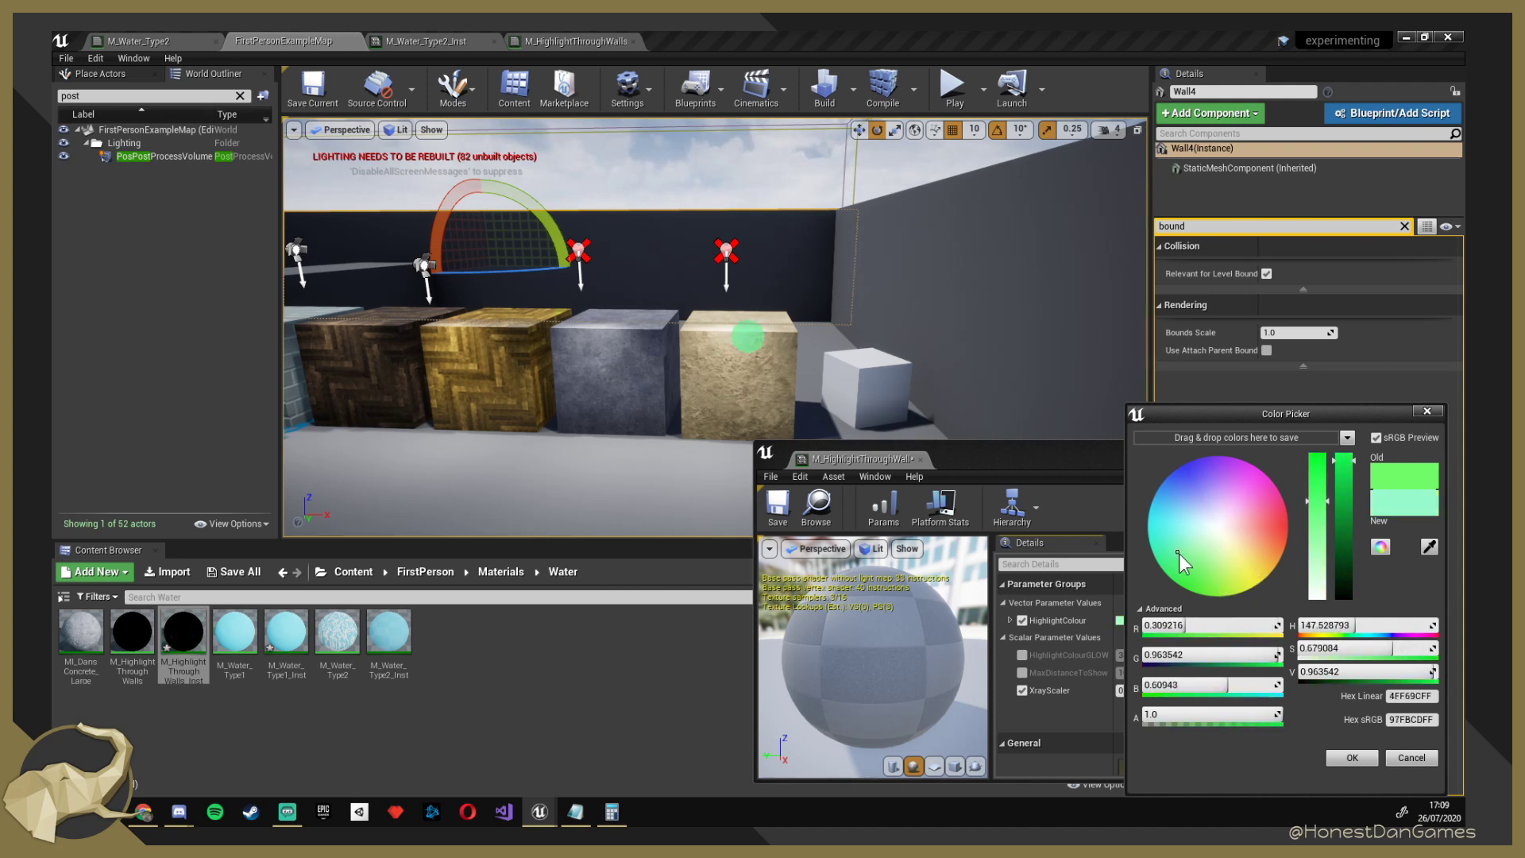
{"action": "left_click", "coordinate": [1353, 758]}
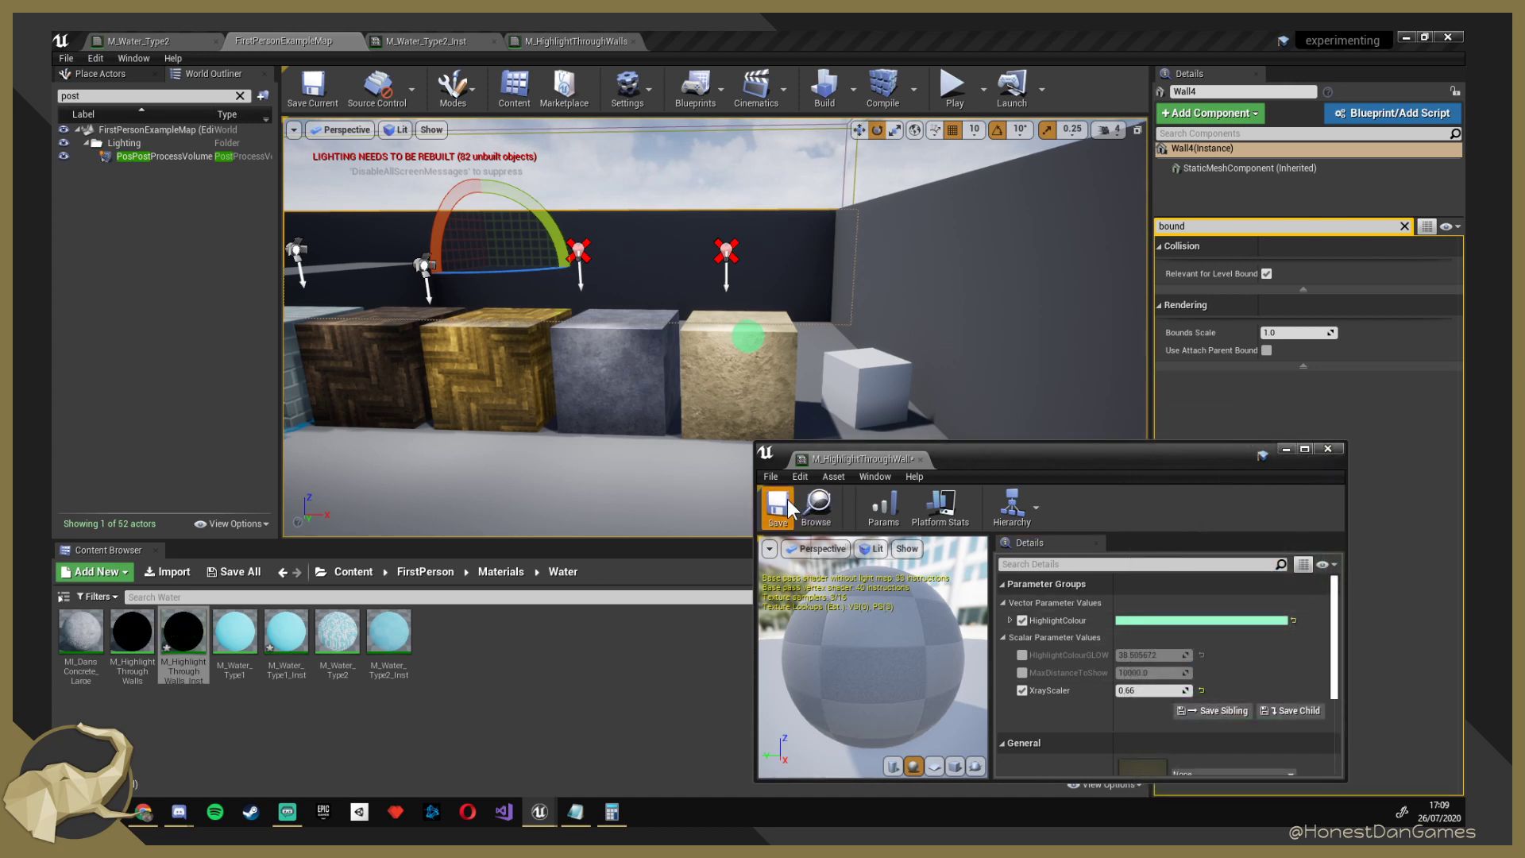
{"action": "left_click", "coordinate": [1325, 446]}
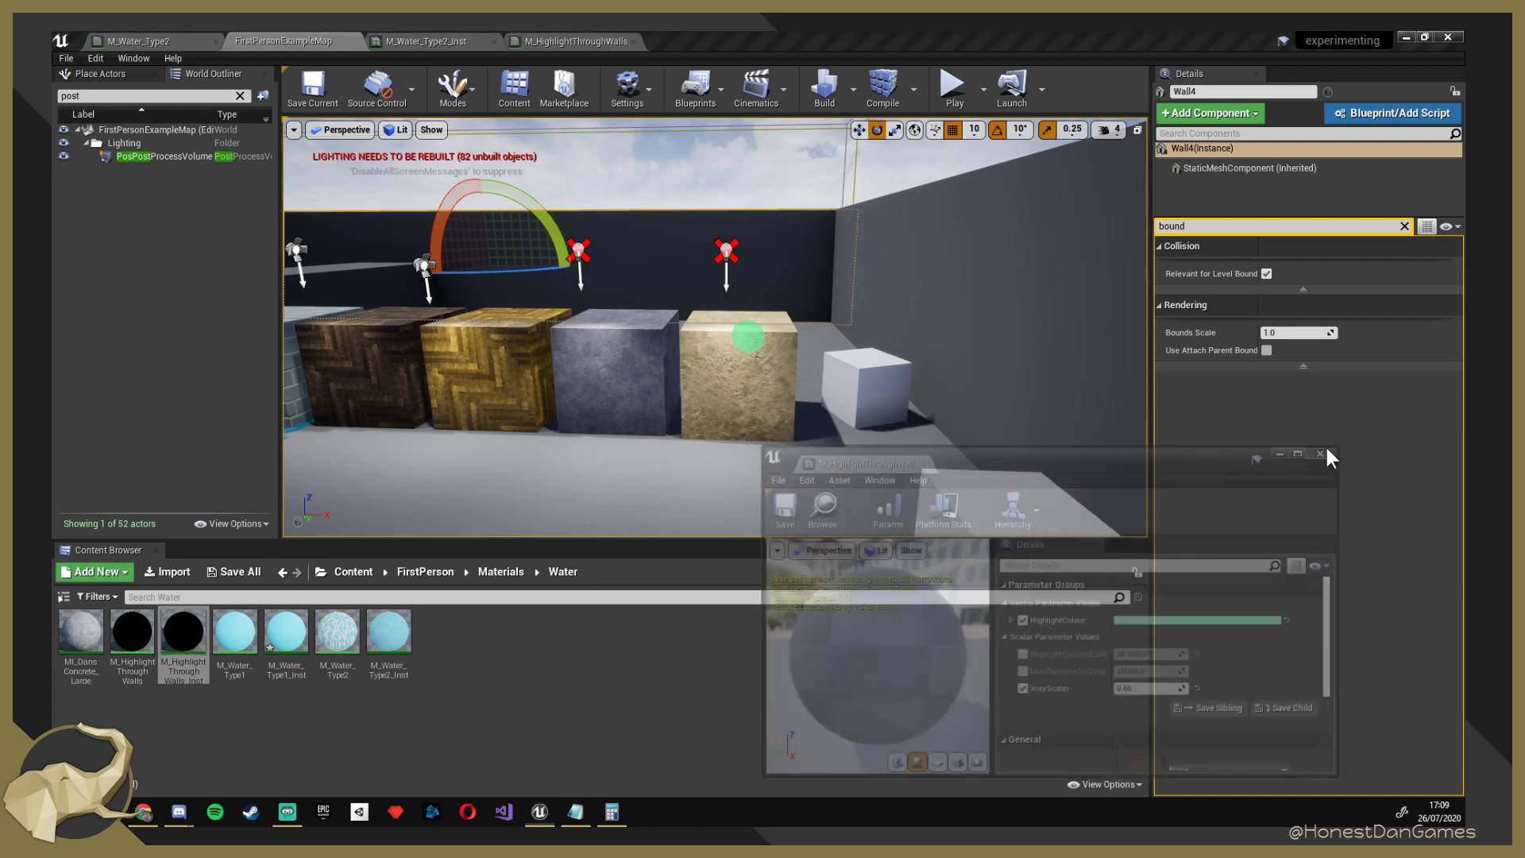
Examine the mint highlight through the sand-textured cube up close, look at the sphere behind it, and view it again from farther away.
{"action": "right_click_drag", "start_coordinate": [755, 351], "coordinate": [357, 302]}
{"action": "right_click_drag", "start_coordinate": [715, 333], "coordinate": [802, 333]}
{"action": "key", "text": "w"}
{"action": "right_click_drag", "start_coordinate": [918, 313], "coordinate": [918, 312]}
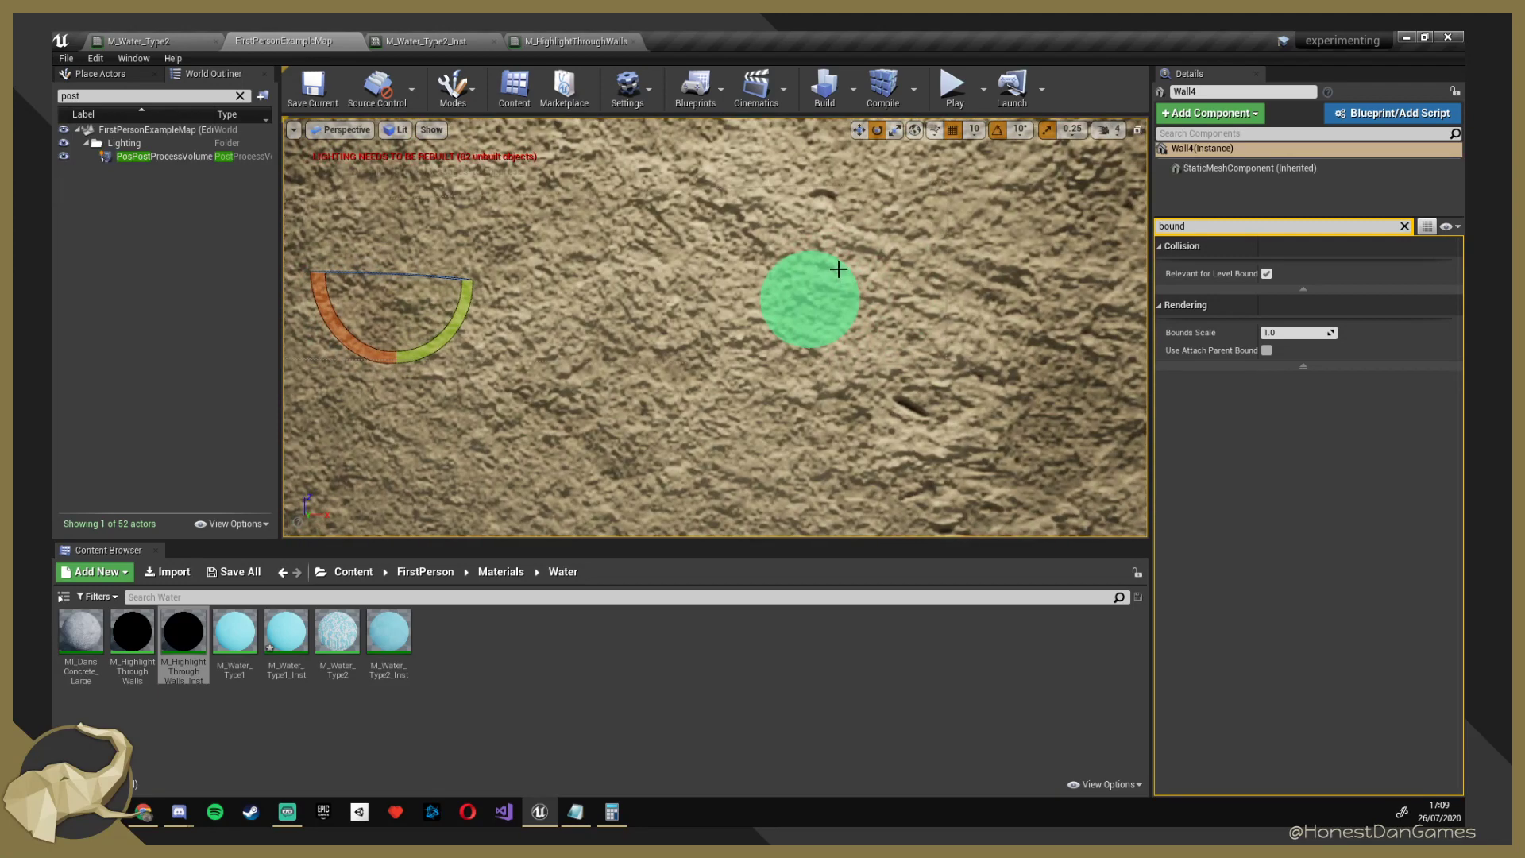
{"action": "right_click_drag", "start_coordinate": [839, 286], "coordinate": [772, 289]}
{"action": "scroll", "coordinate": [758, 335], "scroll_direction": "down", "scroll_amount": 5}
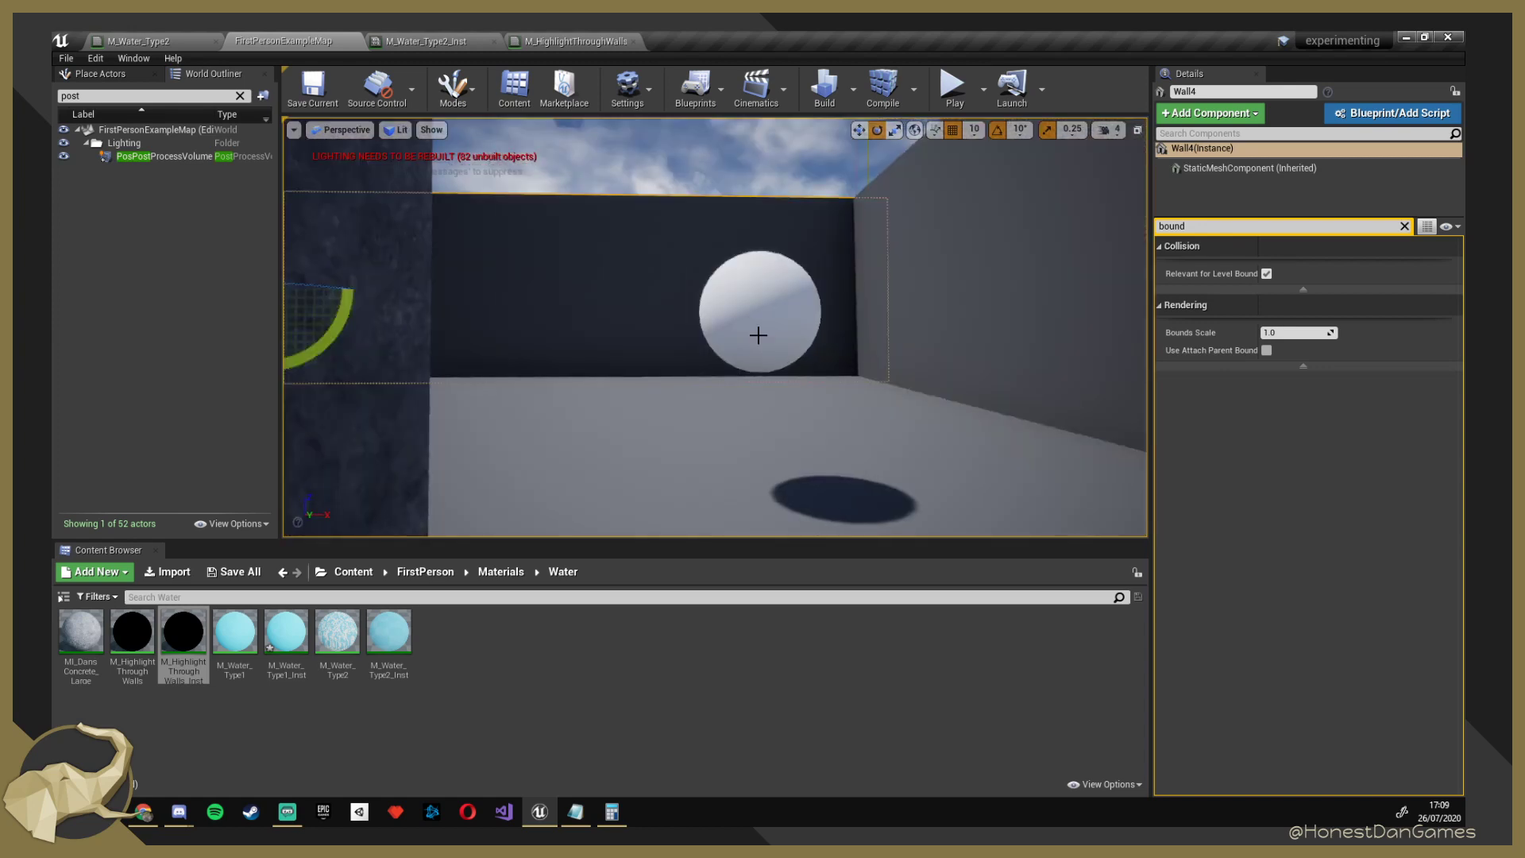
{"action": "scroll", "coordinate": [763, 320], "scroll_direction": "up", "scroll_amount": 5}
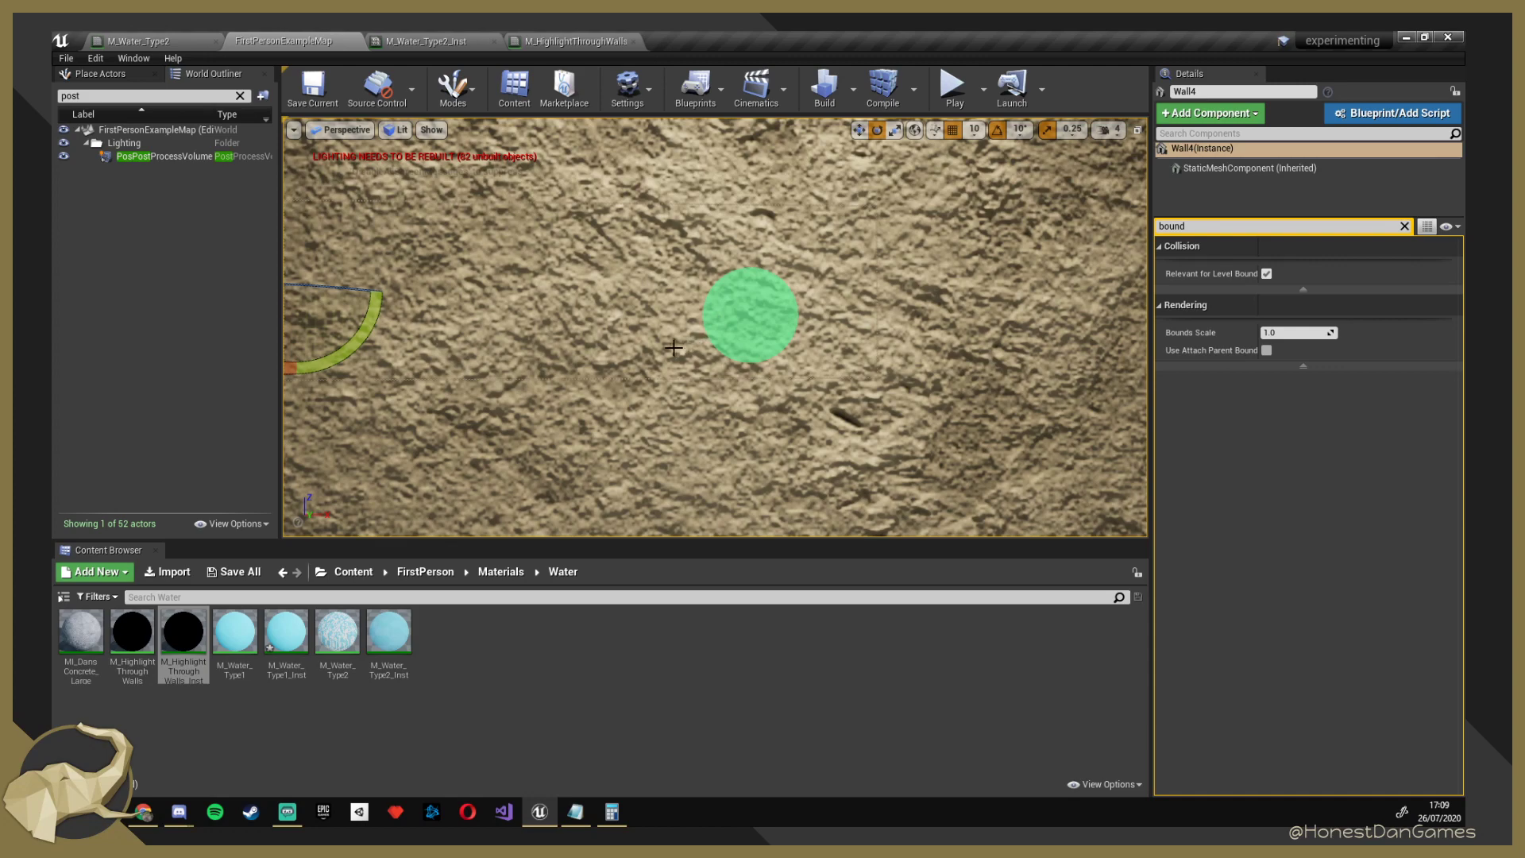
{"action": "right_click_drag", "start_coordinate": [764, 320], "coordinate": [805, 329]}
{"action": "key", "text": "s"}
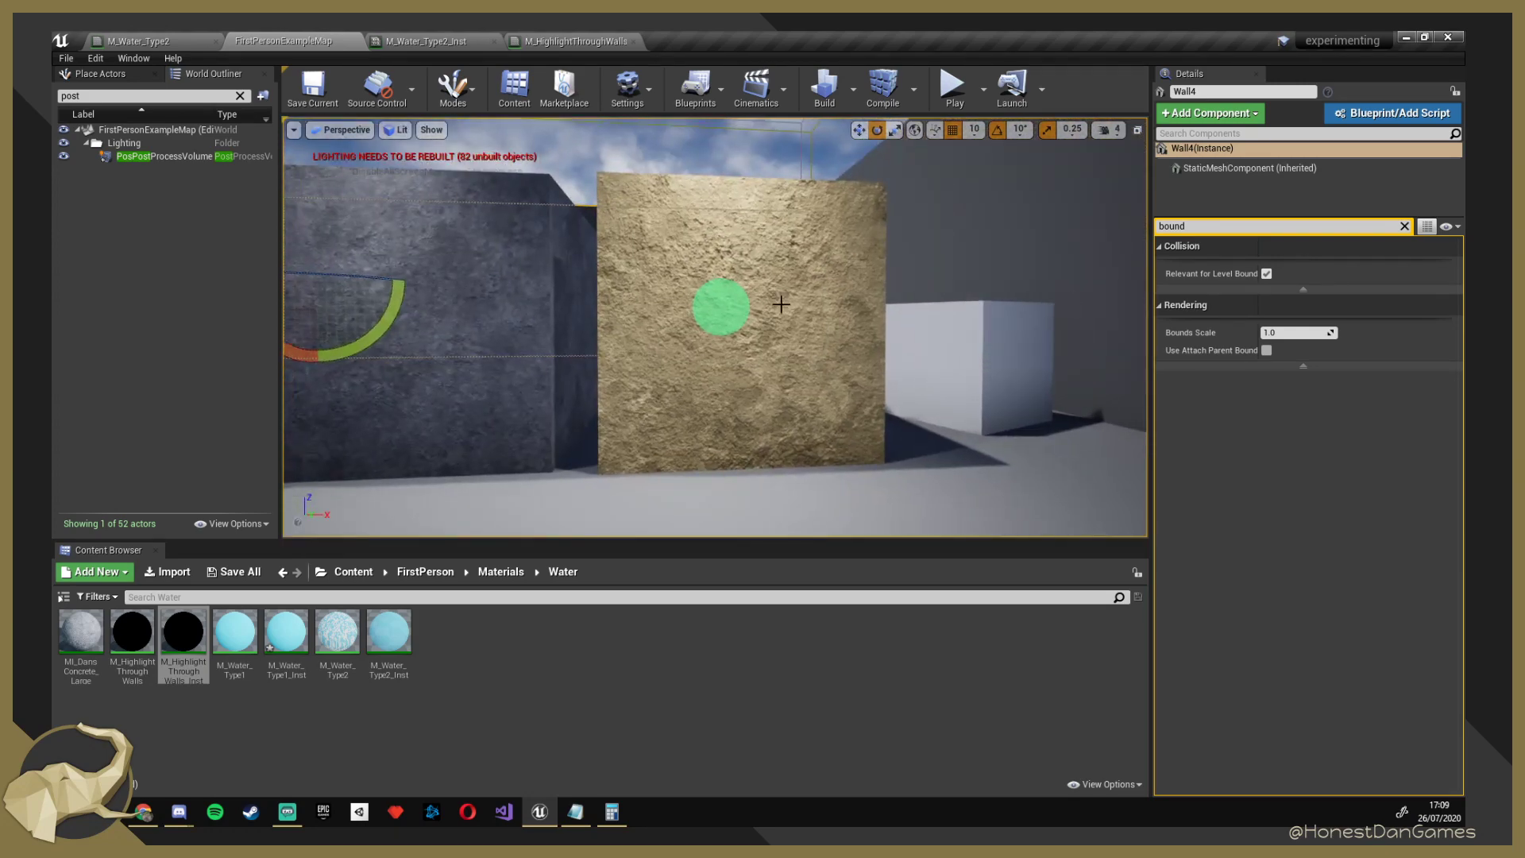
Reopen the M_HighlightThroughWalls instance in a floating window and bring the level back behind it.
{"action": "left_click", "coordinate": [187, 645]}
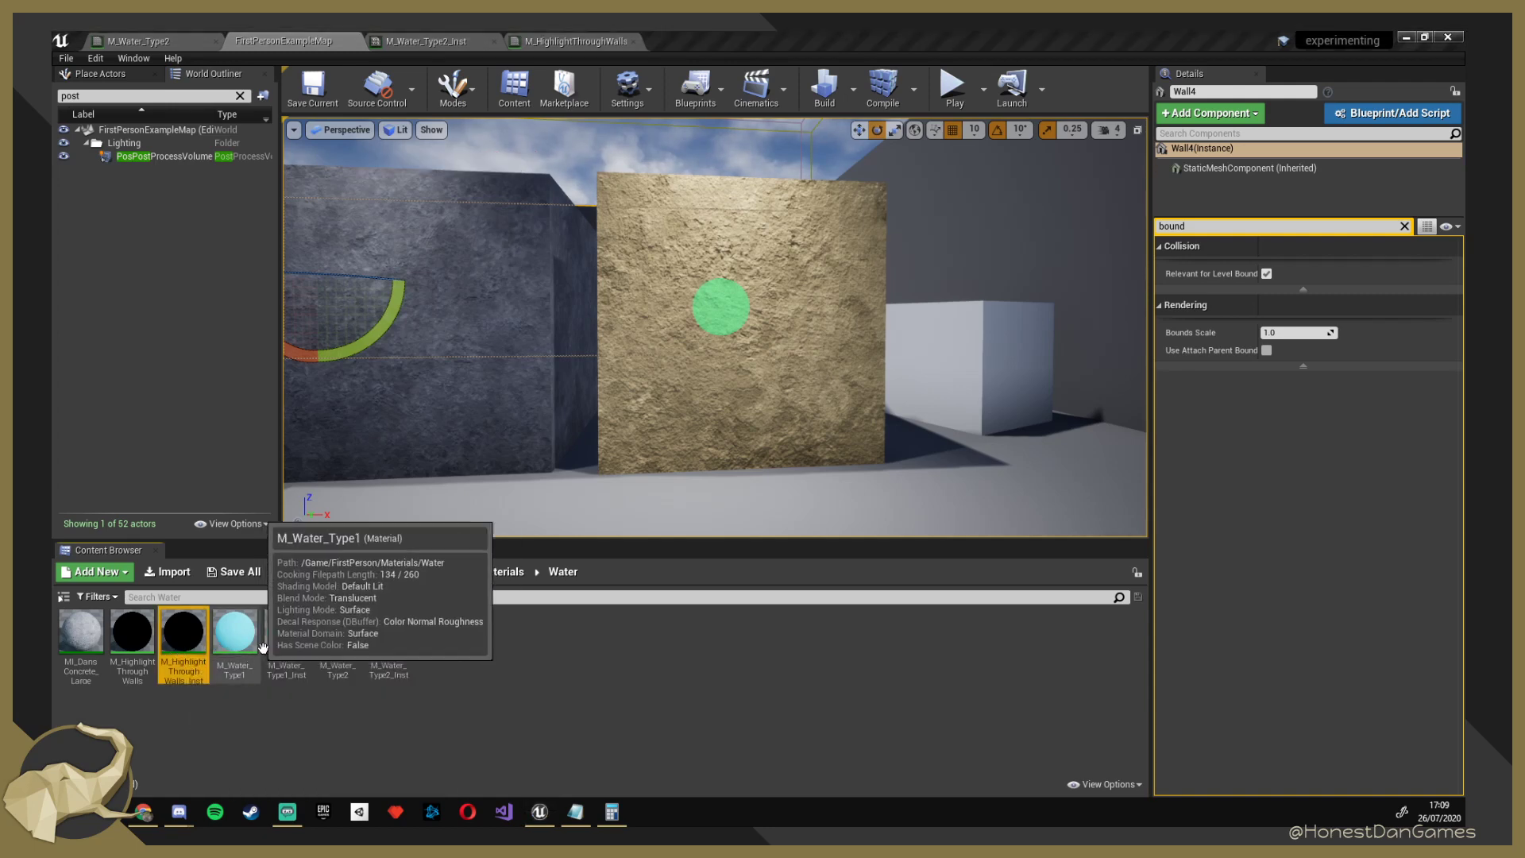
{"action": "double_click", "coordinate": [168, 656]}
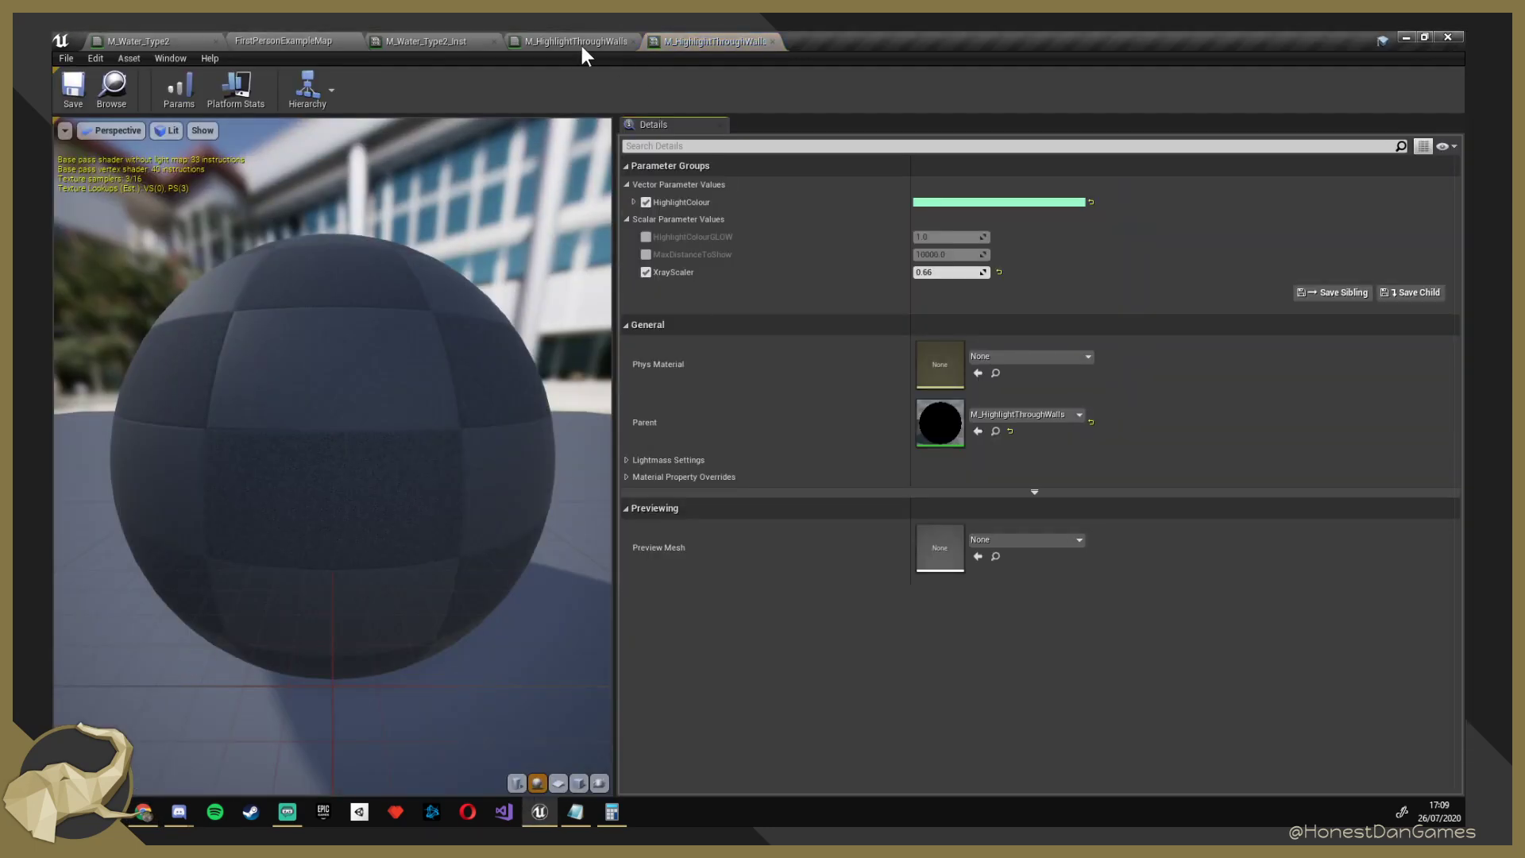
{"action": "left_click_drag", "start_coordinate": [710, 43], "coordinate": [907, 369]}
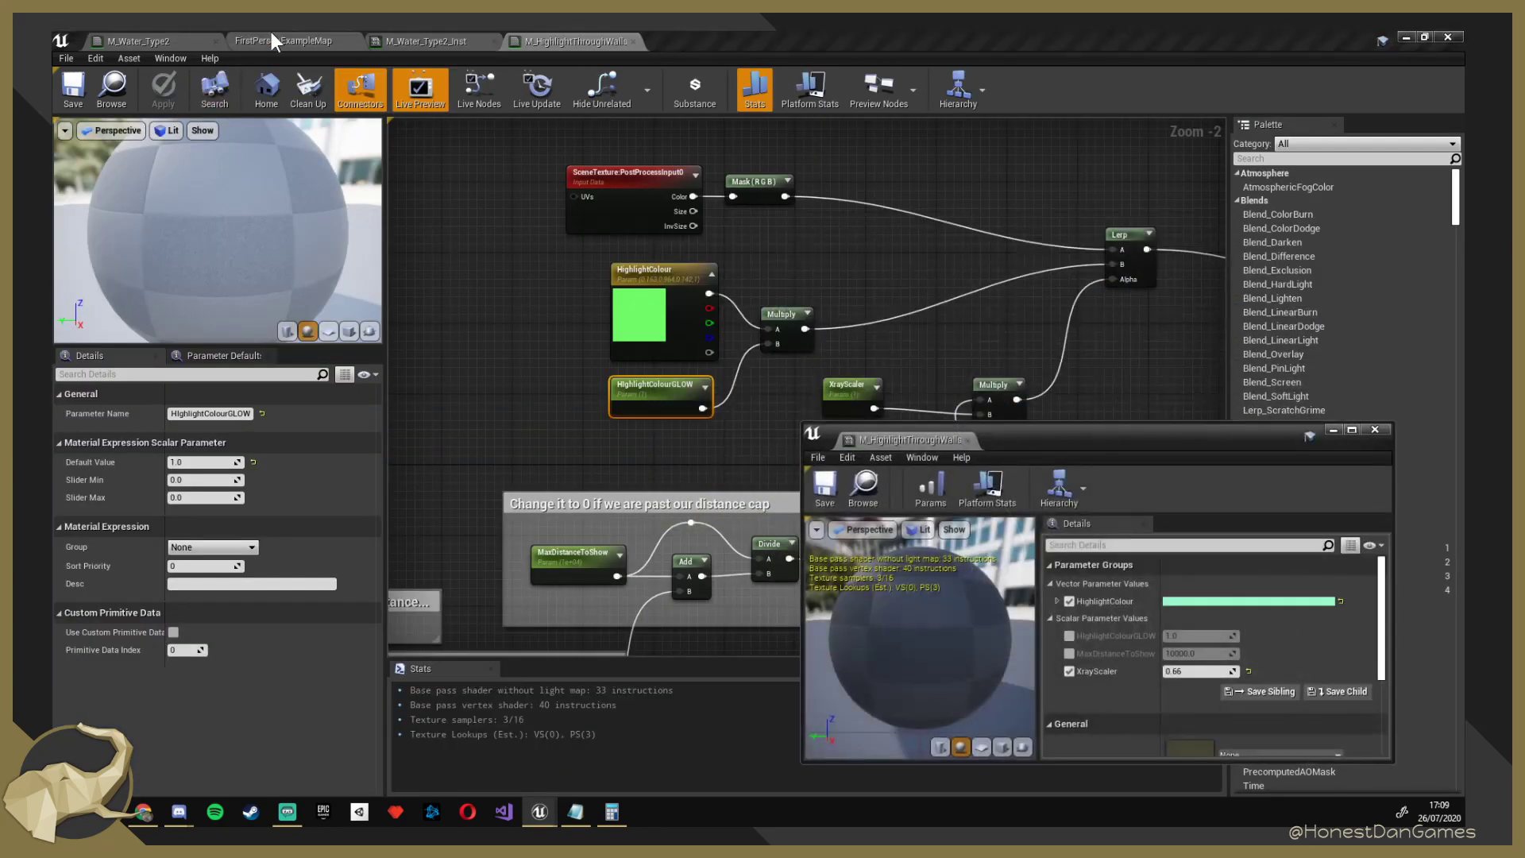
{"action": "left_click", "coordinate": [272, 38]}
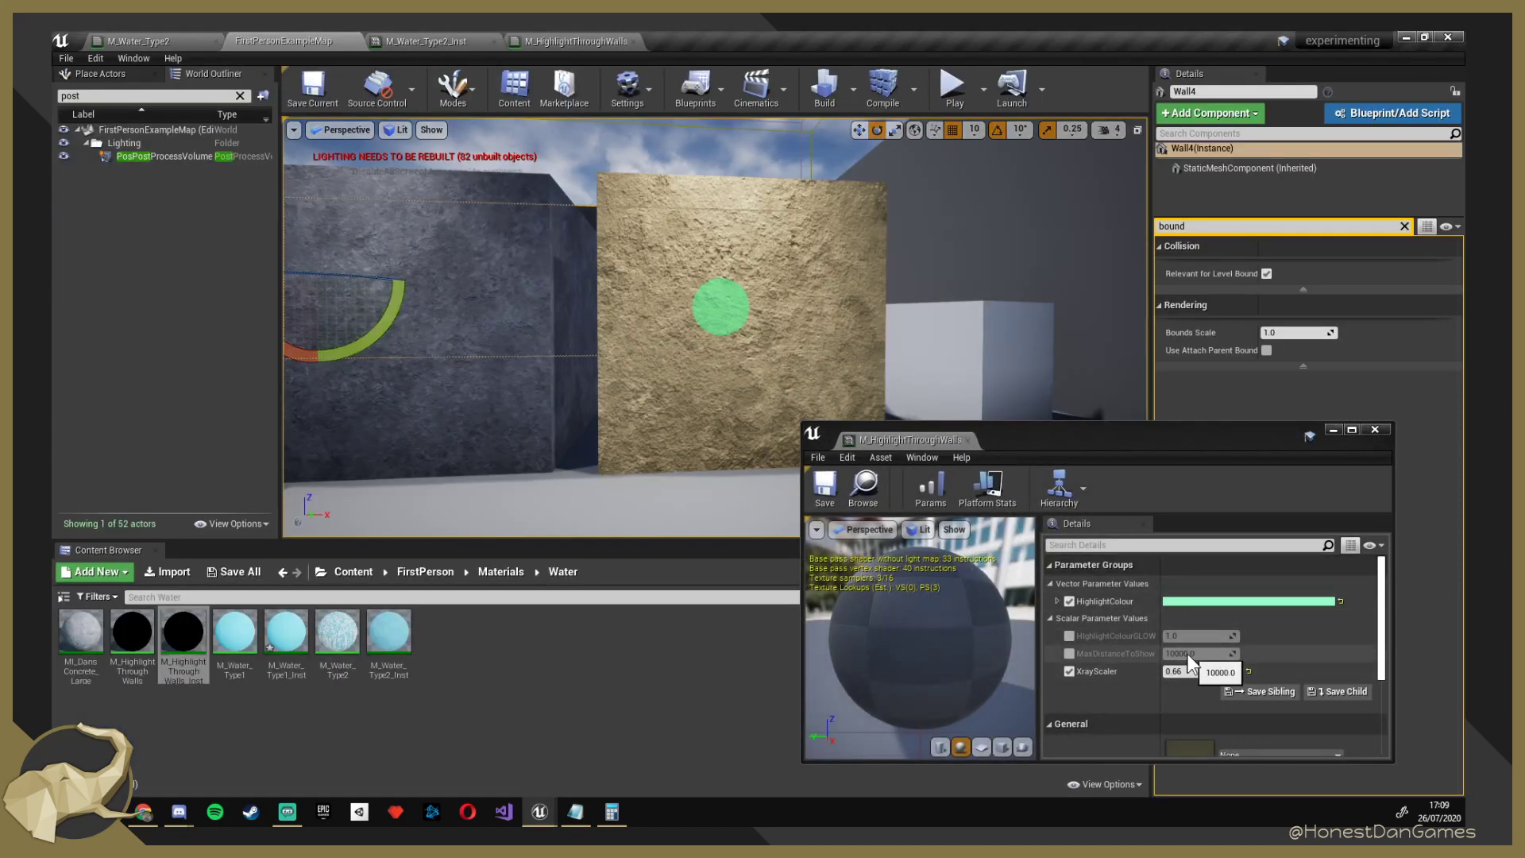
Enable the MaxDistanceToShow override in the instance and set it to 10.
{"action": "left_click", "coordinate": [1080, 653]}
{"action": "left_click", "coordinate": [1070, 654]}
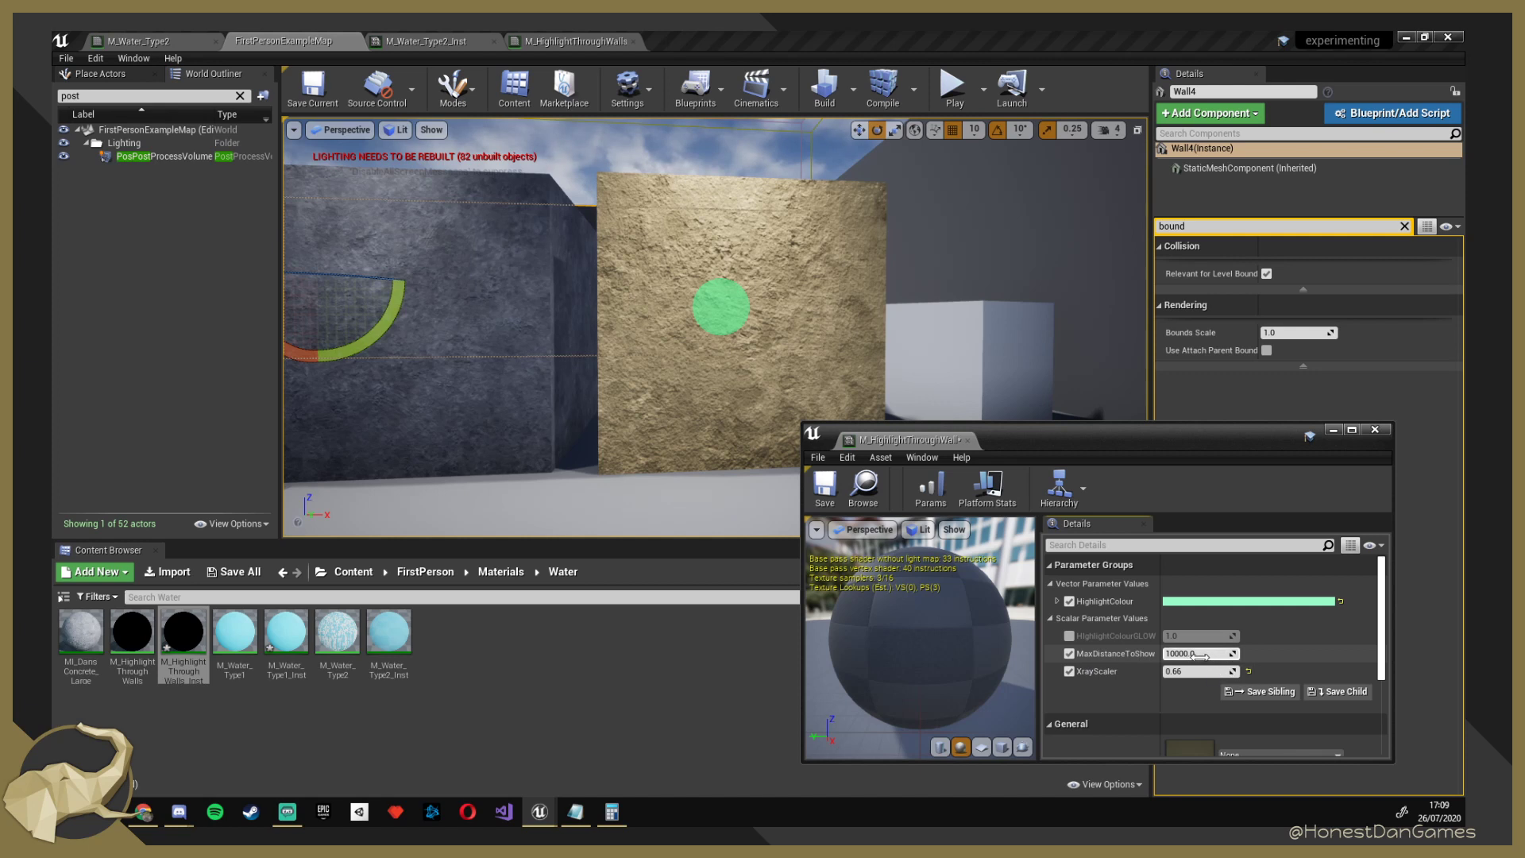
{"action": "left_click_drag", "start_coordinate": [1199, 656], "coordinate": [1155, 655]}
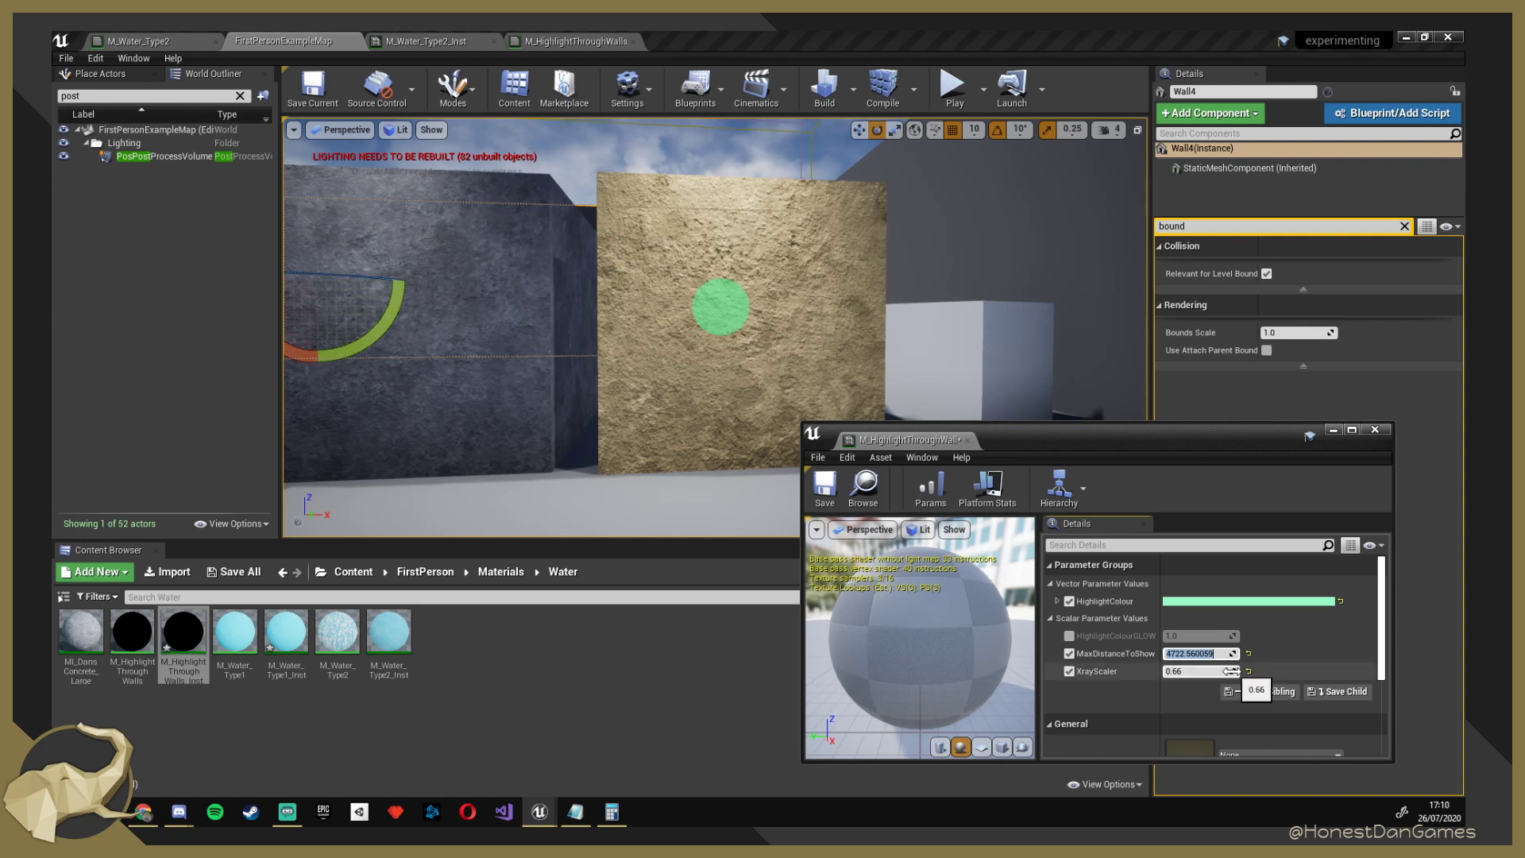
{"action": "key", "text": "Return"}
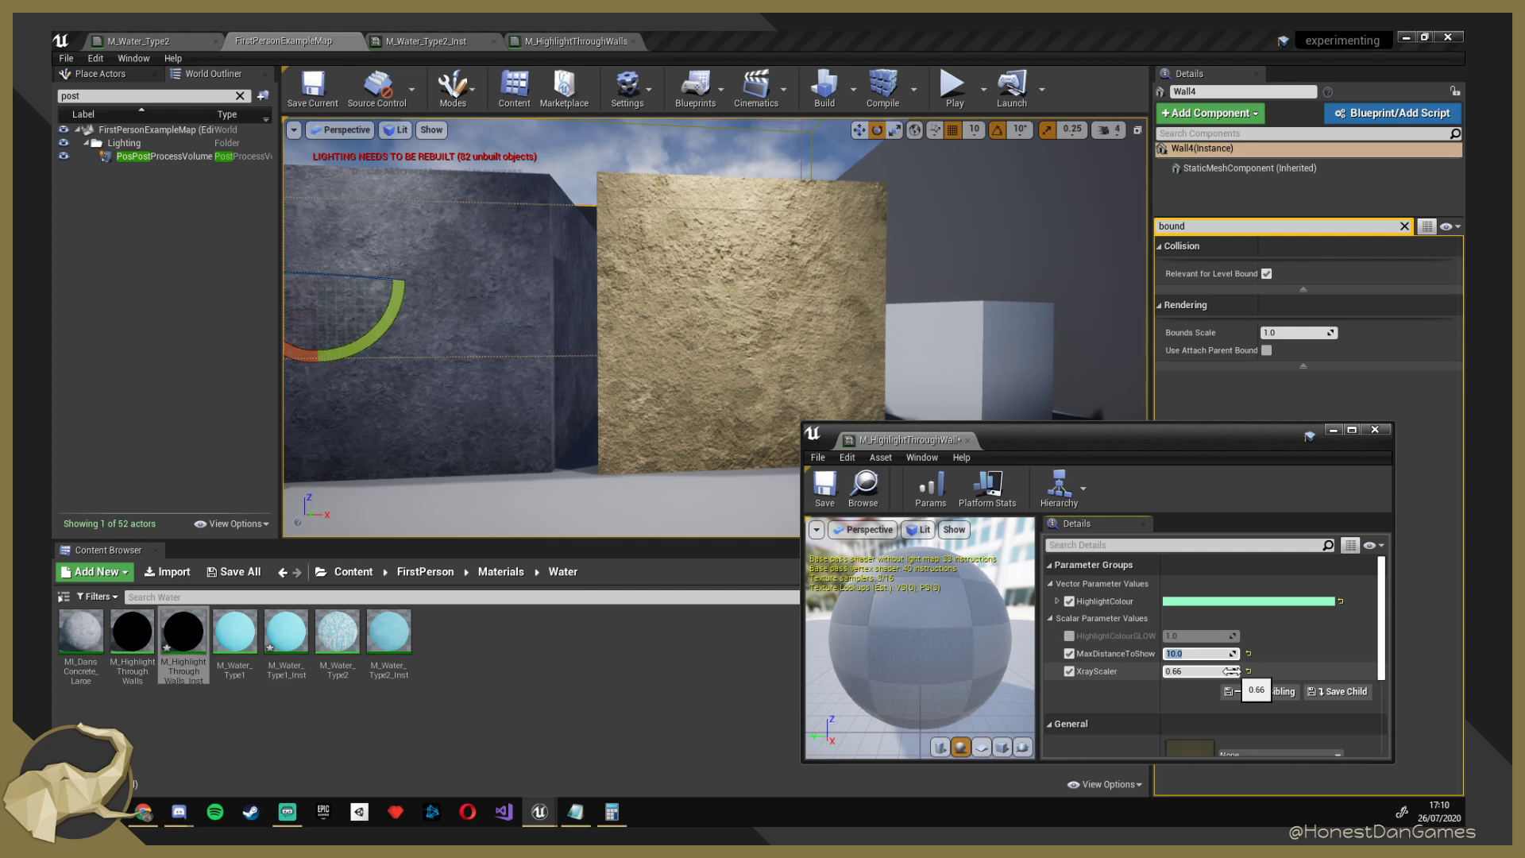
Set MaxDistanceToShow to 10000 and check the highlight through the sand-textured cube from far outside the level and closer in.
{"action": "key", "text": "Return"}
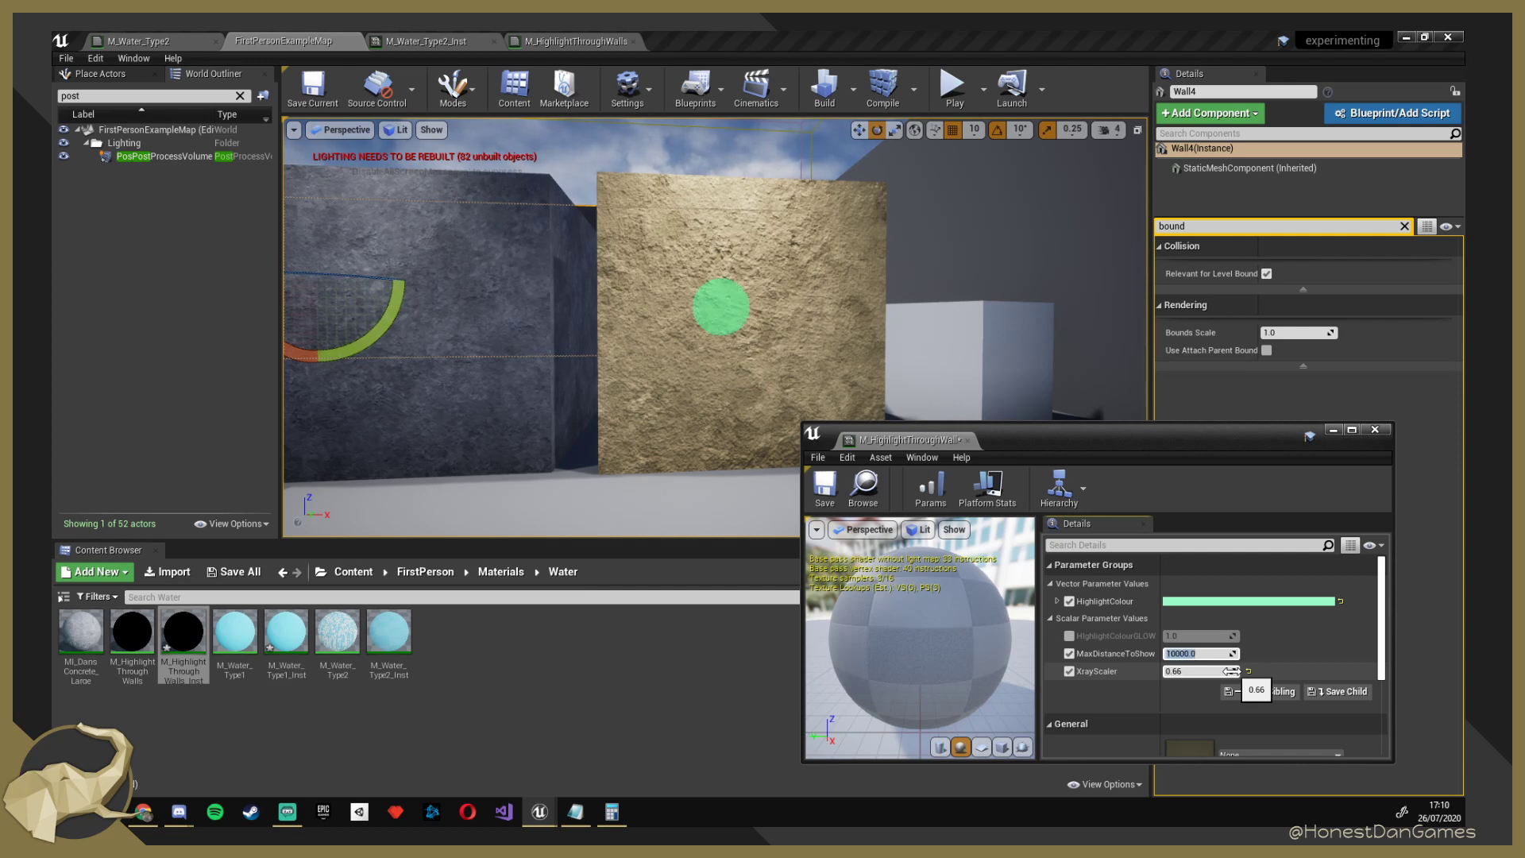
{"action": "right_click_drag", "start_coordinate": [905, 345], "coordinate": [970, 328]}
{"action": "key", "text": "w"}
{"action": "key", "text": "s"}
{"action": "key", "text": "s"}
{"action": "key", "text": "w"}
{"action": "left_click", "coordinate": [921, 399]}
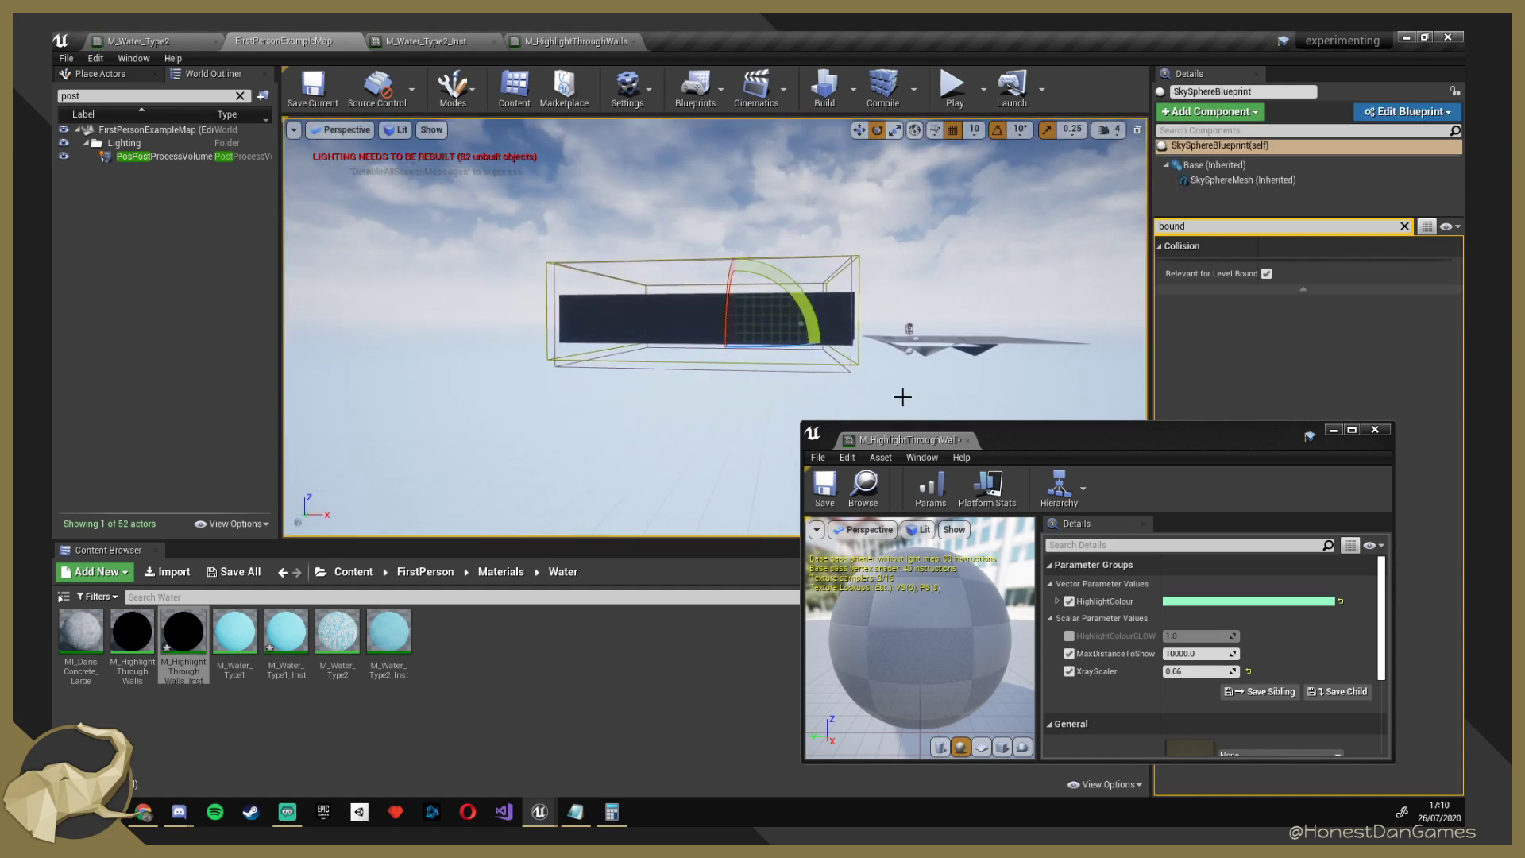
{"action": "right_click_drag", "start_coordinate": [766, 434], "coordinate": [997, 421]}
{"action": "key", "text": "w"}
{"action": "key", "text": "a"}
{"action": "key", "text": "w"}
{"action": "key", "text": "s"}
{"action": "key", "text": "w"}
{"action": "right_click_drag", "start_coordinate": [729, 400], "coordinate": [729, 399]}
Try MaxDistanceToShow at 5000 and check the highlight from outside the level.
{"action": "left_click", "coordinate": [1191, 653]}
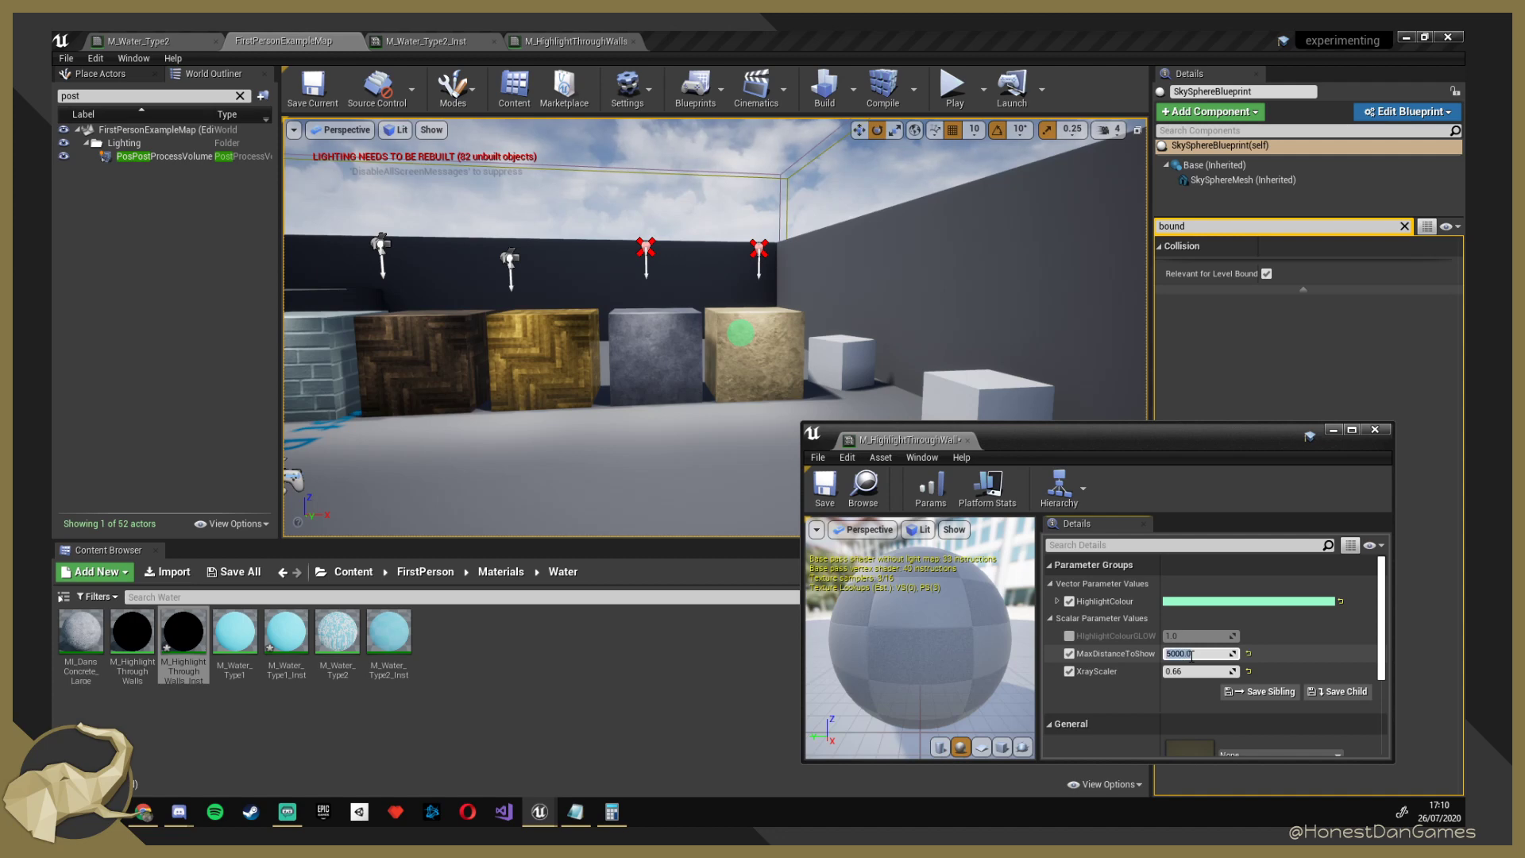
{"action": "right_click_drag", "start_coordinate": [725, 469], "coordinate": [645, 458]}
{"action": "key", "text": "w"}
{"action": "key", "text": "s"}
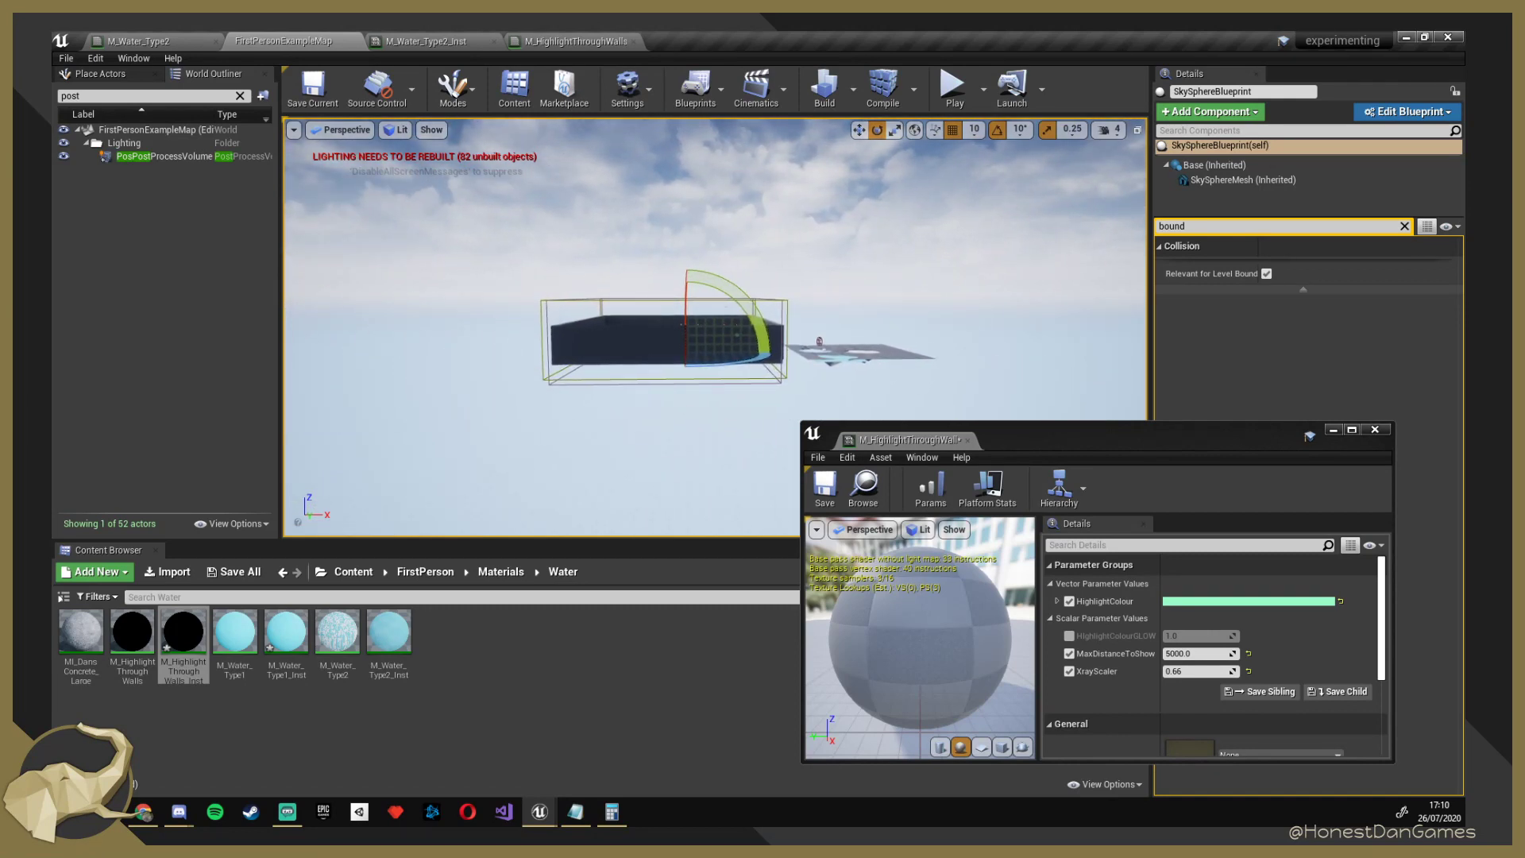
{"action": "left_click", "coordinate": [840, 361]}
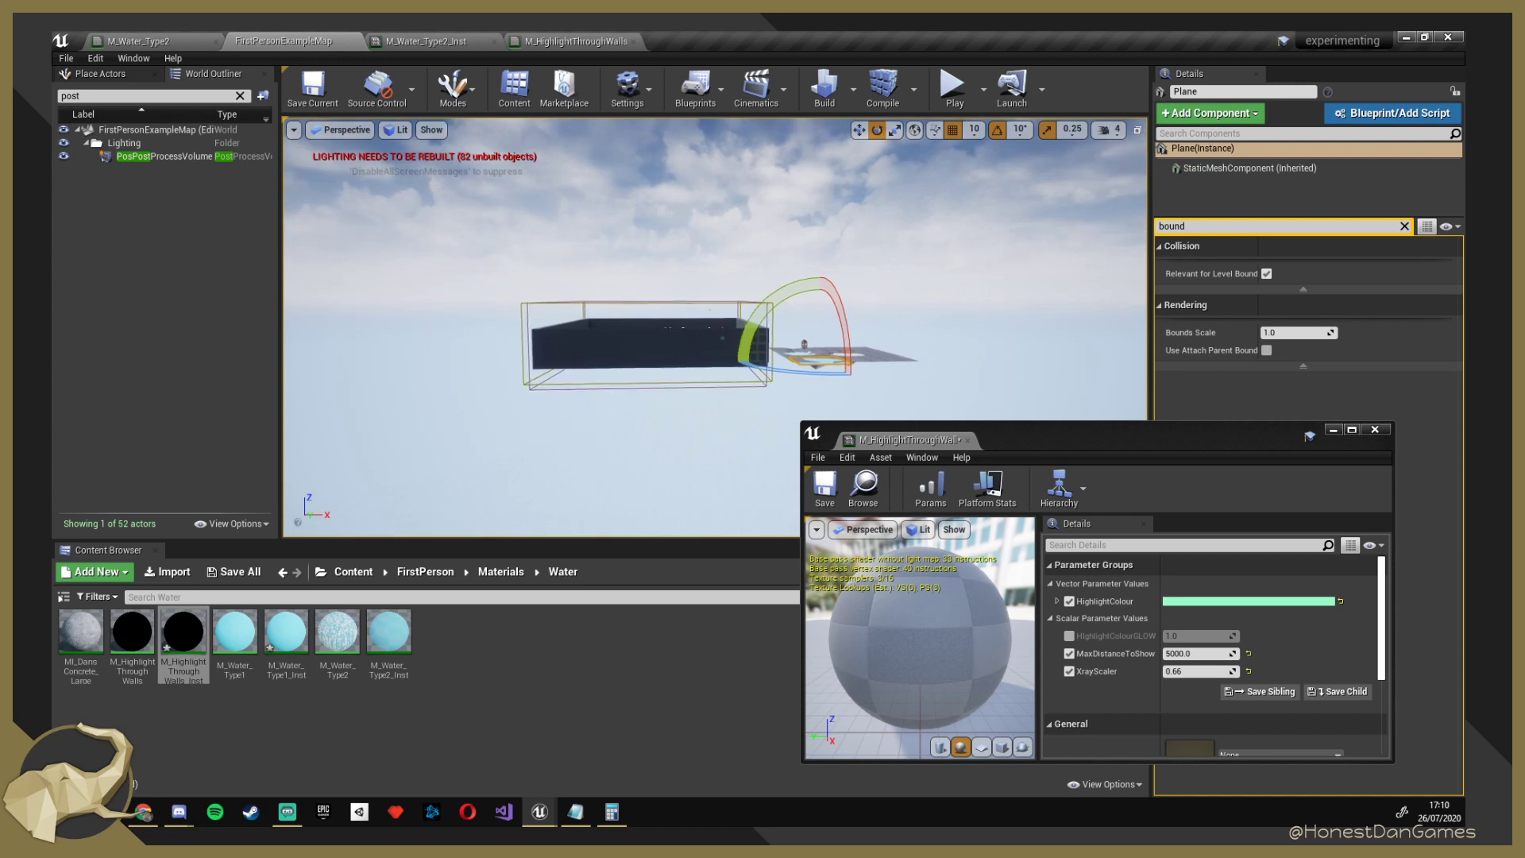
{"action": "right_click_drag", "start_coordinate": [840, 361], "coordinate": [805, 402]}
Try MaxDistanceToShow at 1000 and inspect the highlight from behind a nearby white block.
{"action": "left_click", "coordinate": [1207, 653]}
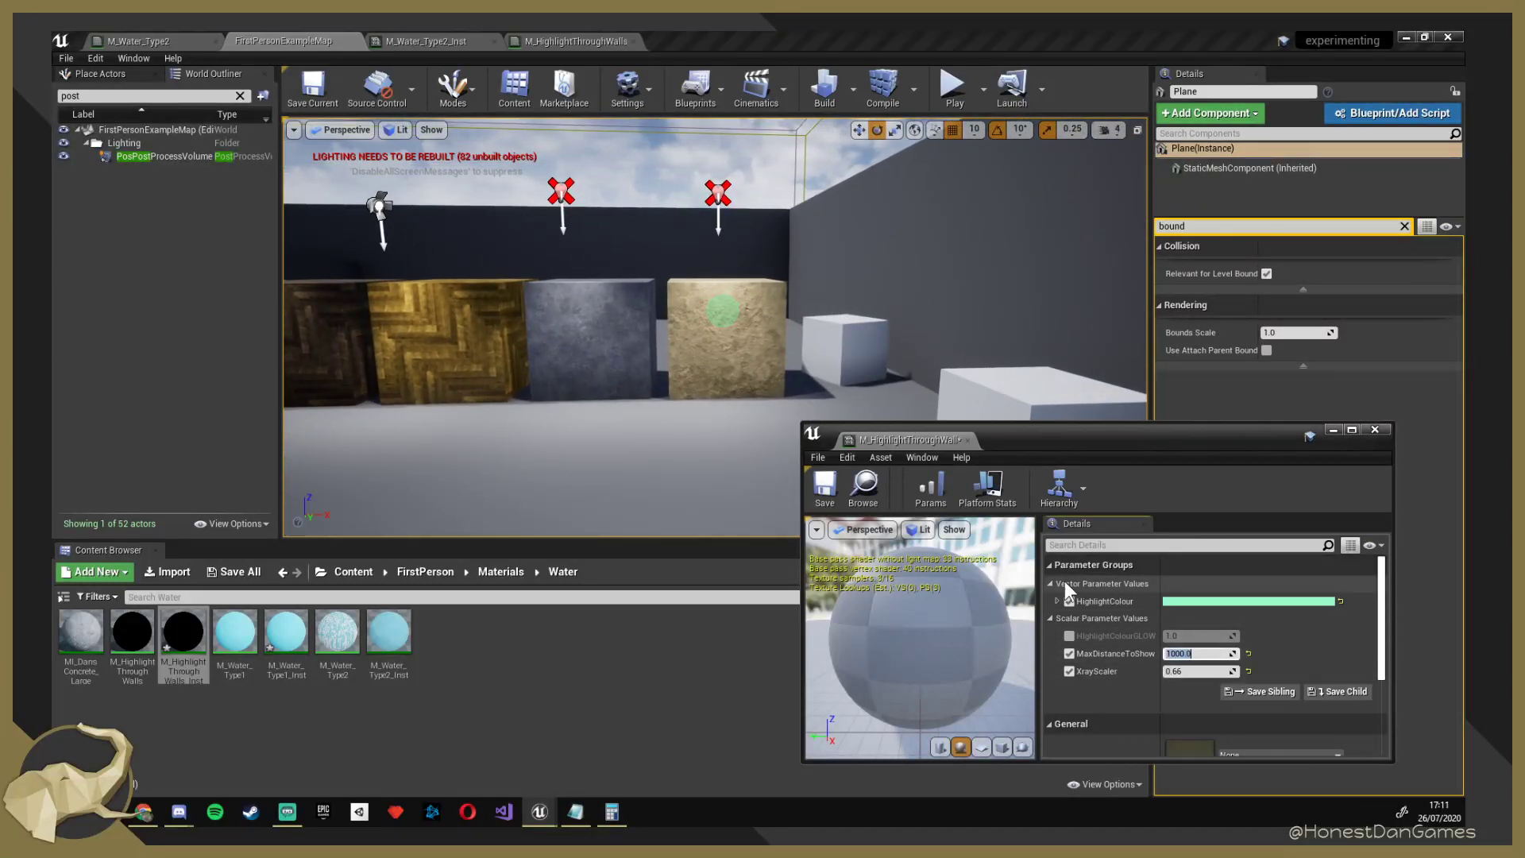
{"action": "right_click_drag", "start_coordinate": [750, 429], "coordinate": [749, 429]}
{"action": "right_click_drag", "start_coordinate": [714, 357], "coordinate": [719, 313]}
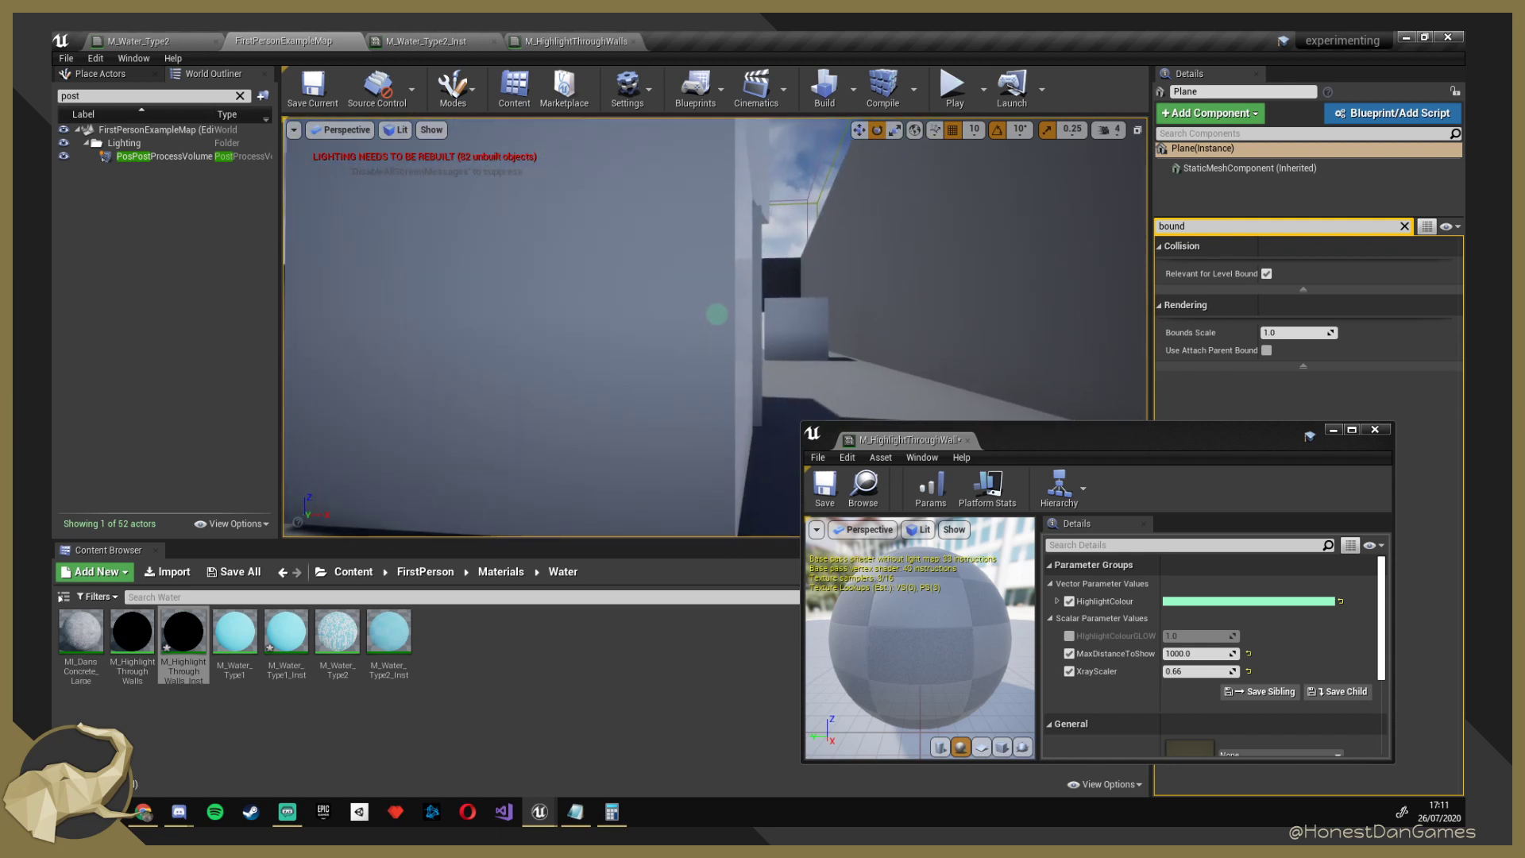
Set the XrayScaler parameter of the material instance to 1.
{"action": "left_click", "coordinate": [1205, 672]}
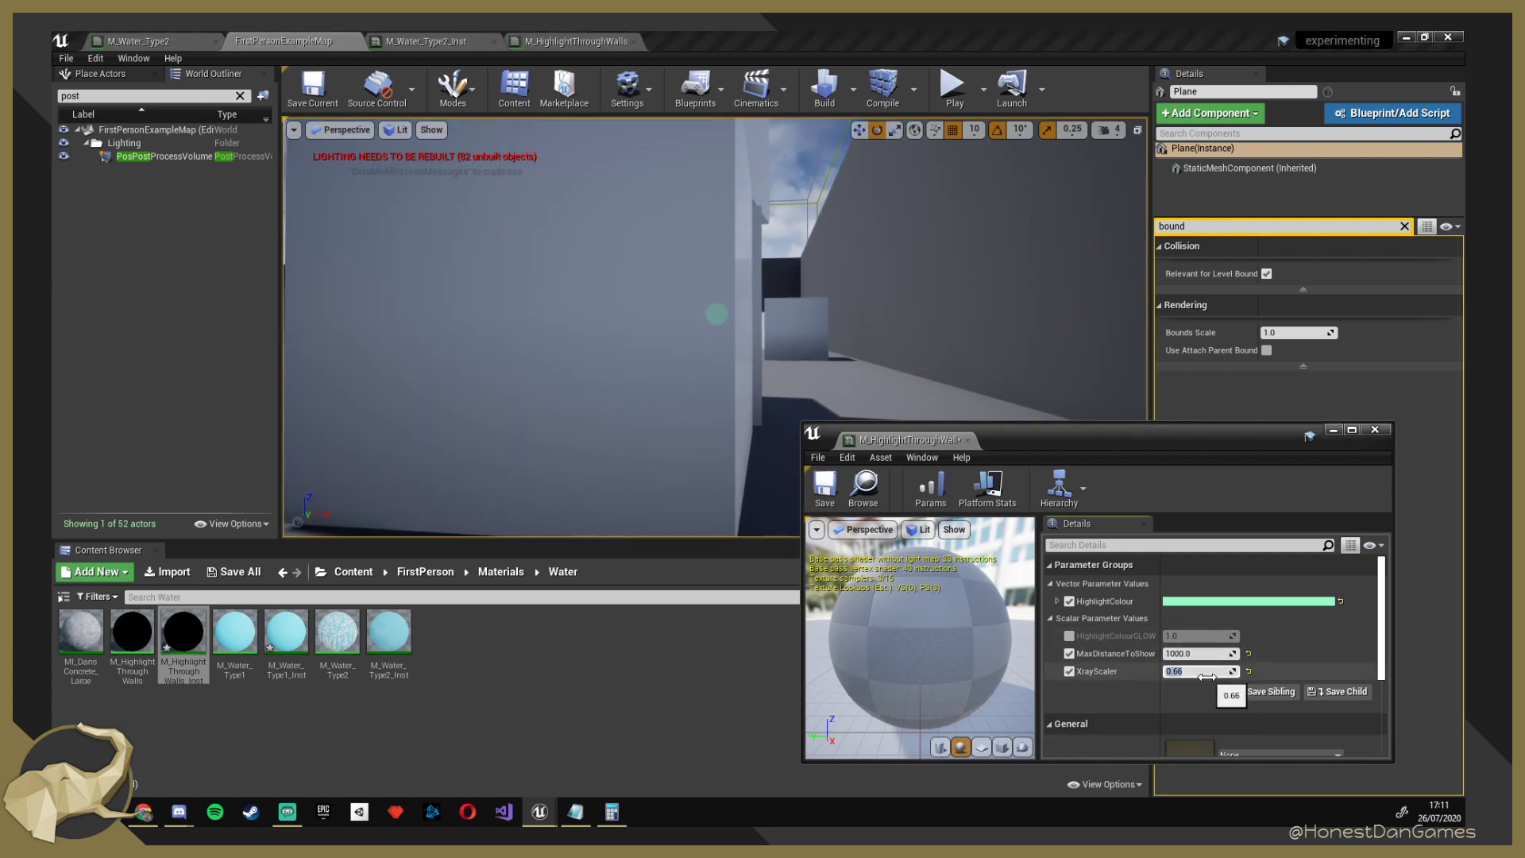
{"action": "type", "text": "1"}
{"action": "key", "text": "Return"}
{"action": "right_click_drag", "start_coordinate": [715, 314], "coordinate": [713, 315]}
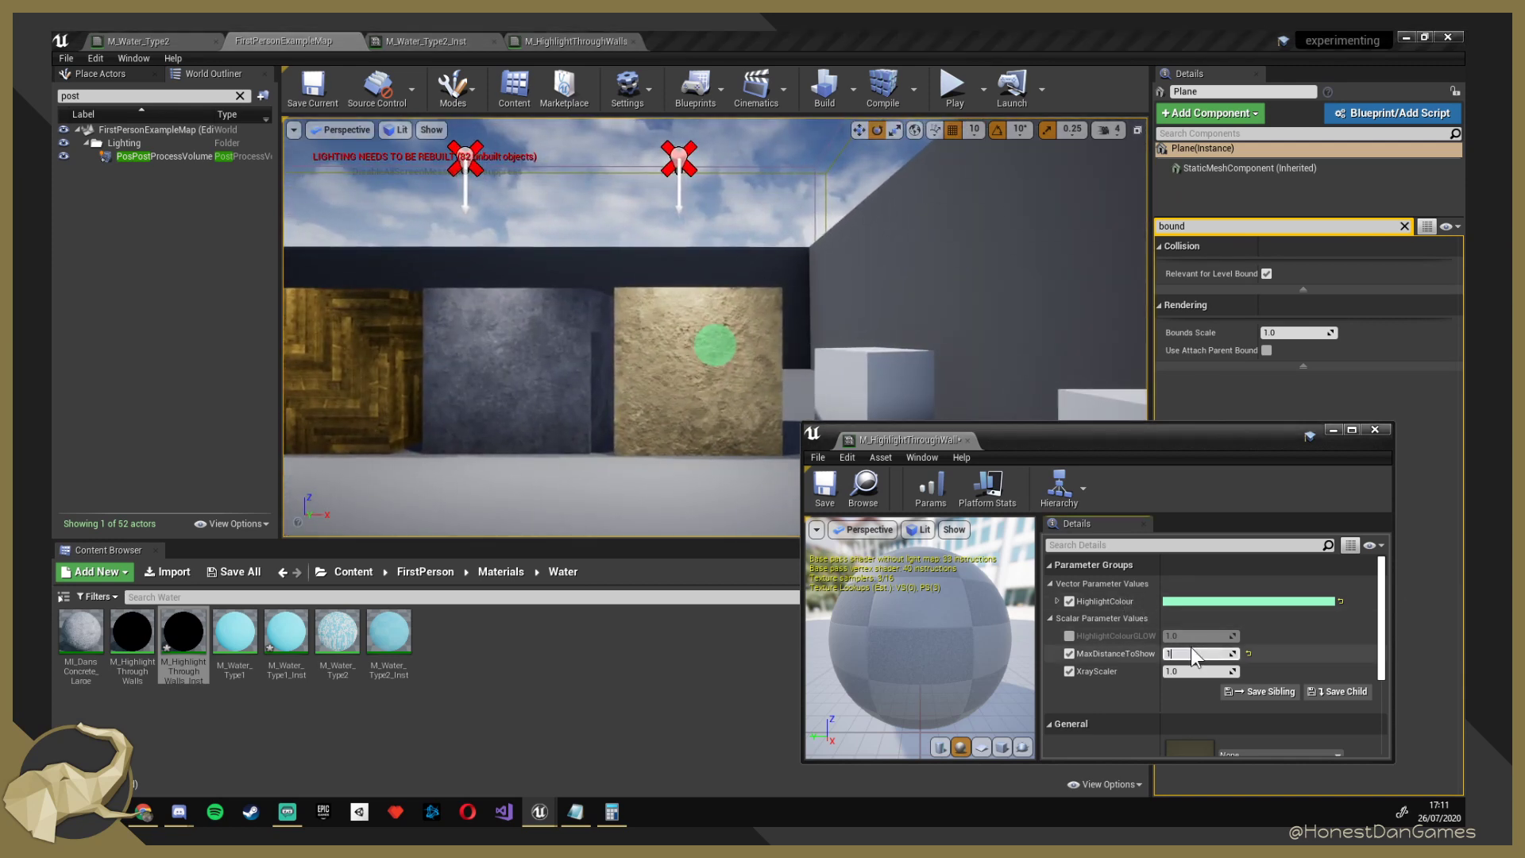
With MaxDistanceToShow at 100, examine how the highlight through the sand-textured cube fades while moving repeatedly nearer and farther away.
{"action": "right_click_drag", "start_coordinate": [715, 429], "coordinate": [715, 429]}
{"action": "key", "text": "w"}
{"action": "key", "text": "s"}
{"action": "key", "text": "s"}
{"action": "key", "text": "w"}
{"action": "key", "text": "s"}
{"action": "key", "text": "w"}
{"action": "key", "text": "s"}
{"action": "key", "text": "w"}
{"action": "key", "text": "s"}
{"action": "key", "text": "w"}
{"action": "key", "text": "s"}
{"action": "key", "text": "w"}
{"action": "key", "text": "s"}
{"action": "key", "text": "w"}
{"action": "key", "text": "s"}
{"action": "key", "text": "w"}
{"action": "key", "text": "s"}
{"action": "right_click_drag", "start_coordinate": [715, 327], "coordinate": [714, 327]}
{"action": "key", "text": "w"}
{"action": "key", "text": "w"}
{"action": "right_click_drag", "start_coordinate": [755, 426], "coordinate": [755, 426]}
{"action": "key", "text": "s"}
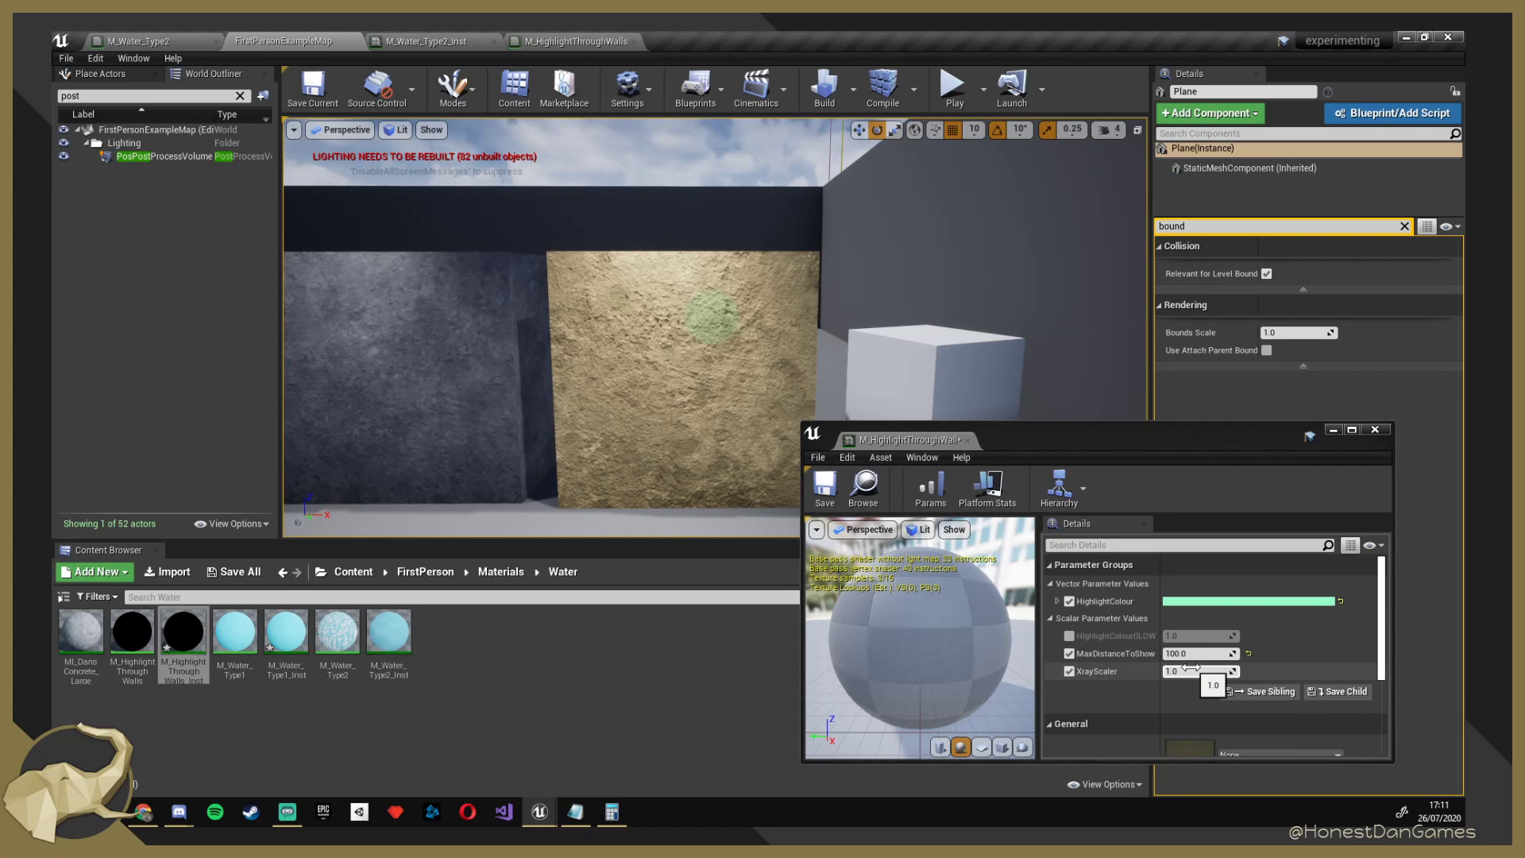
Set MaxDistanceToShow to 10000 and check the highlight on the sand-textured cube at full XrayScaler strength.
{"action": "left_click", "coordinate": [1198, 653]}
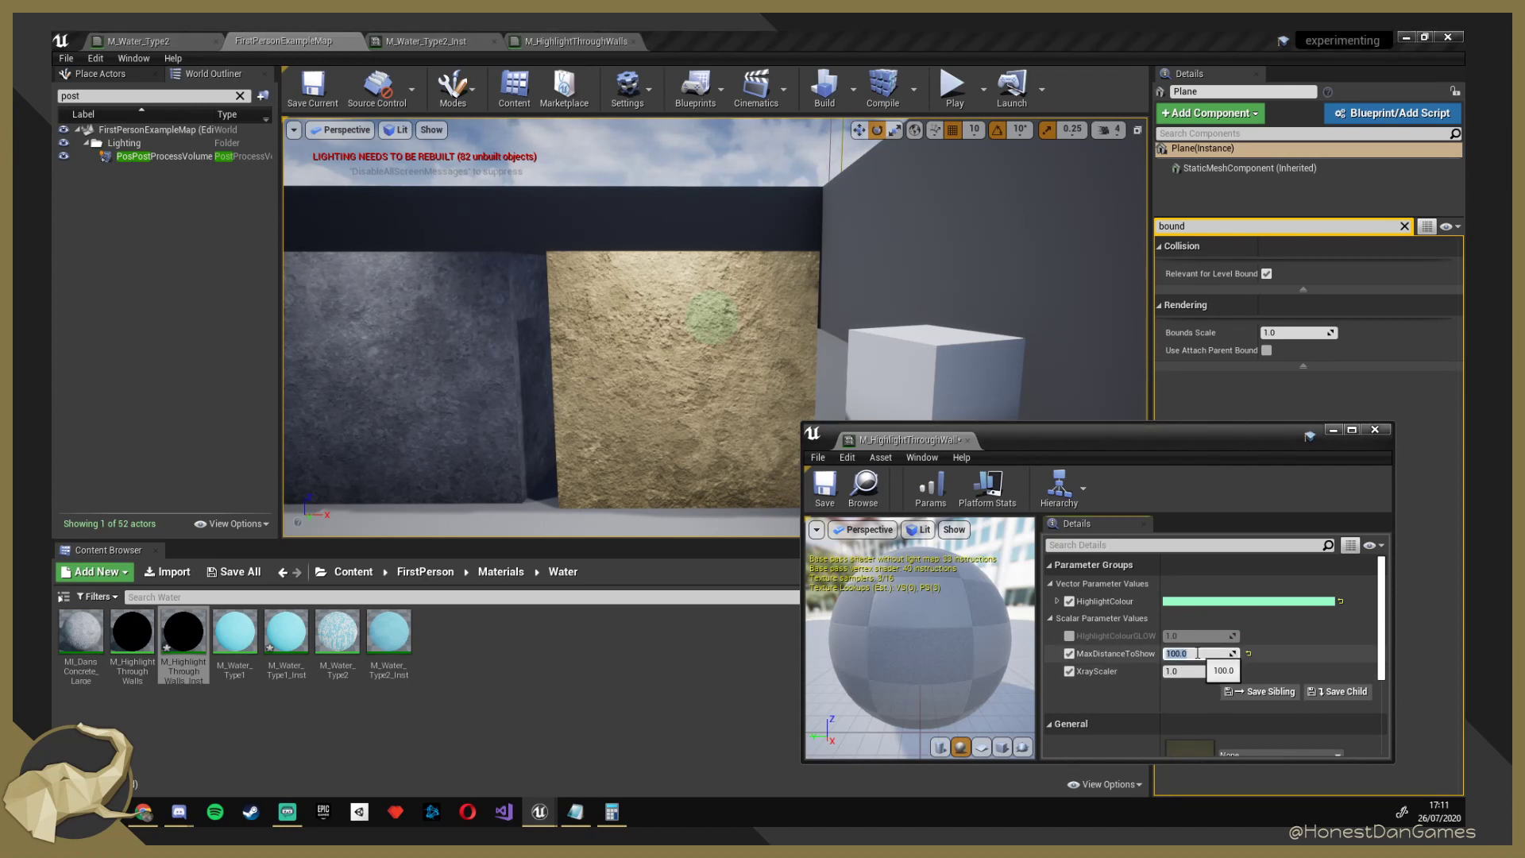
{"action": "type", "text": "10000"}
{"action": "key", "text": "Return"}
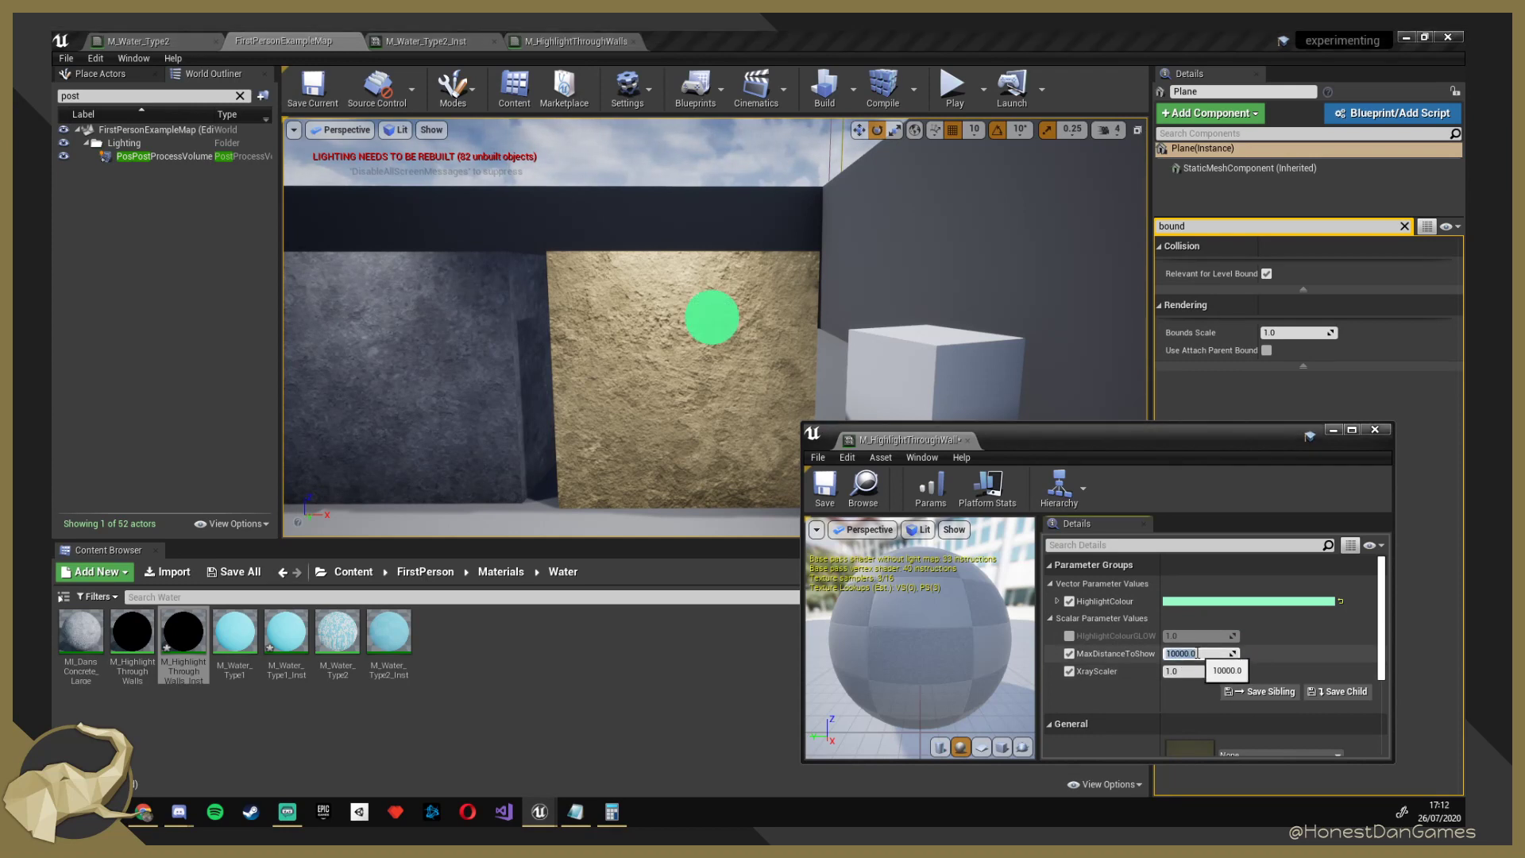
{"action": "type", "text": "1000"}
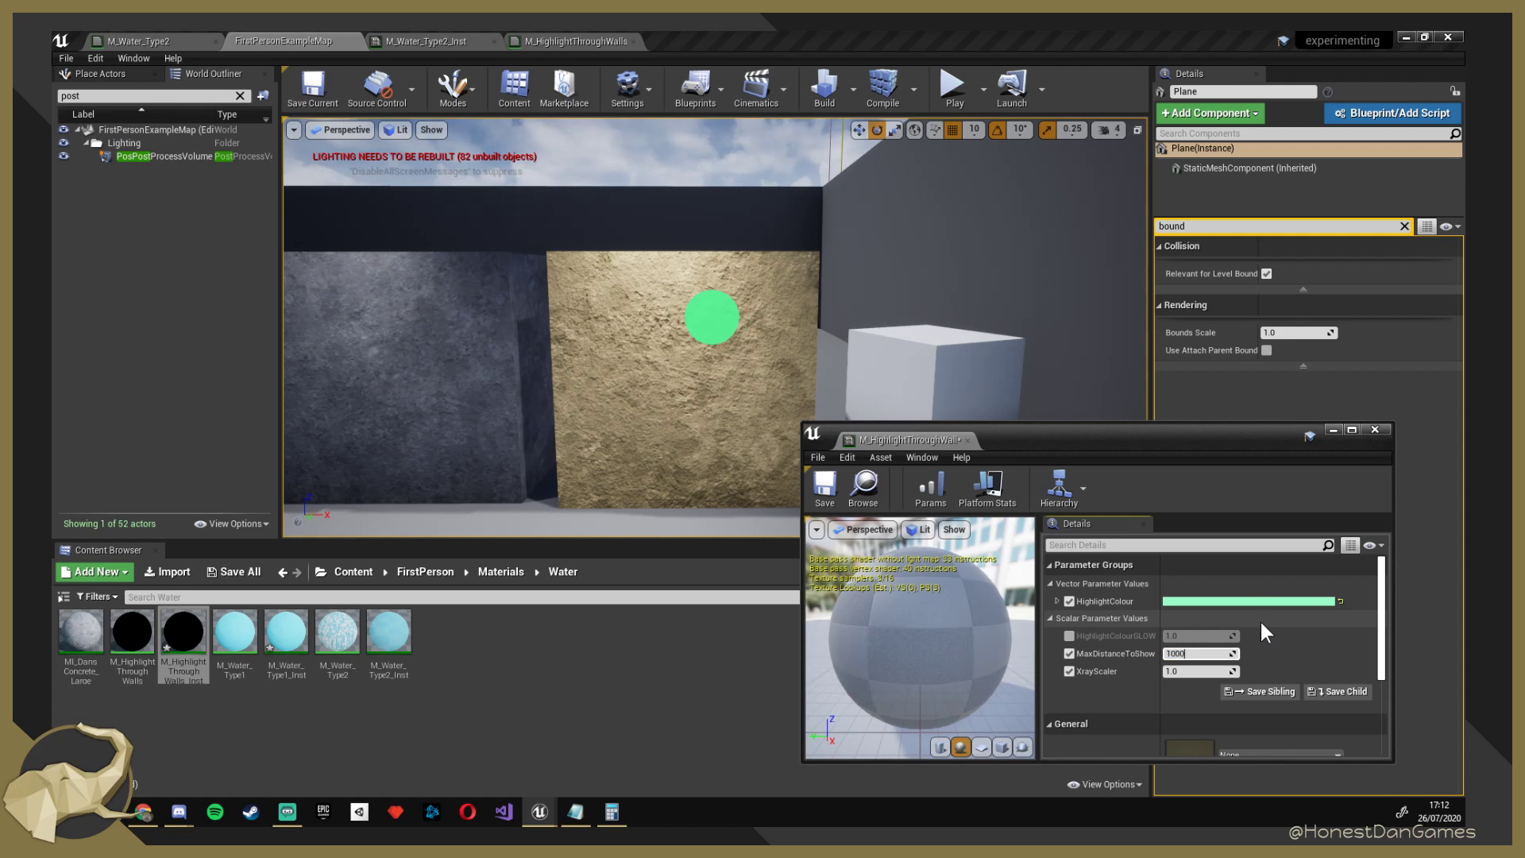
{"action": "type", "text": "0"}
{"action": "key", "text": "Return"}
{"action": "key", "text": "s"}
{"action": "right_click_drag", "start_coordinate": [721, 378], "coordinate": [721, 374]}
{"action": "key", "text": "w"}
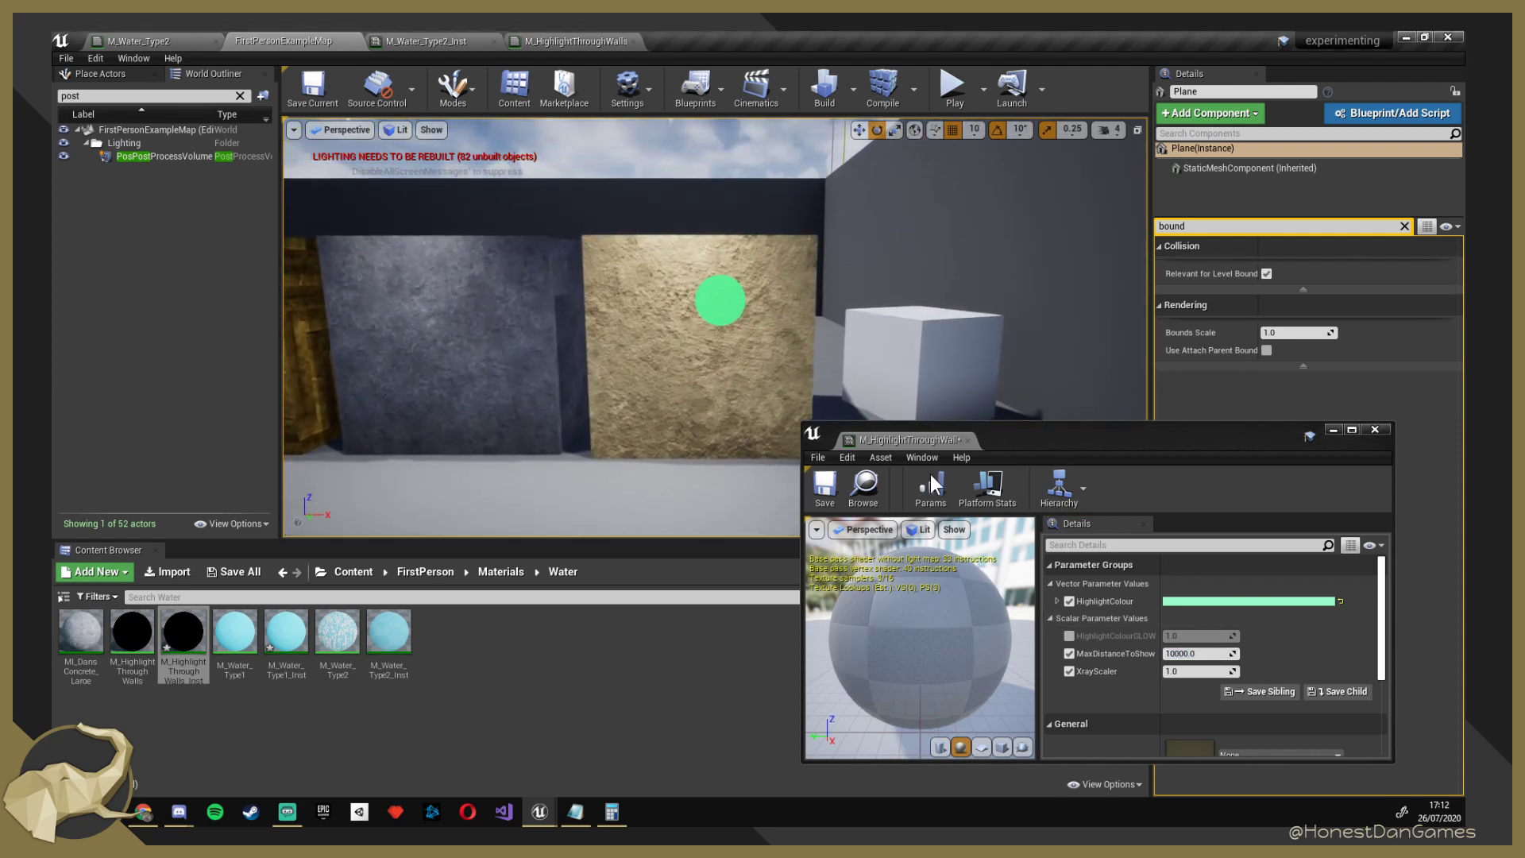
Compare the highlight strength with MaxDistanceToShow at 5000 and at 1000.
{"action": "left_click", "coordinate": [1198, 653]}
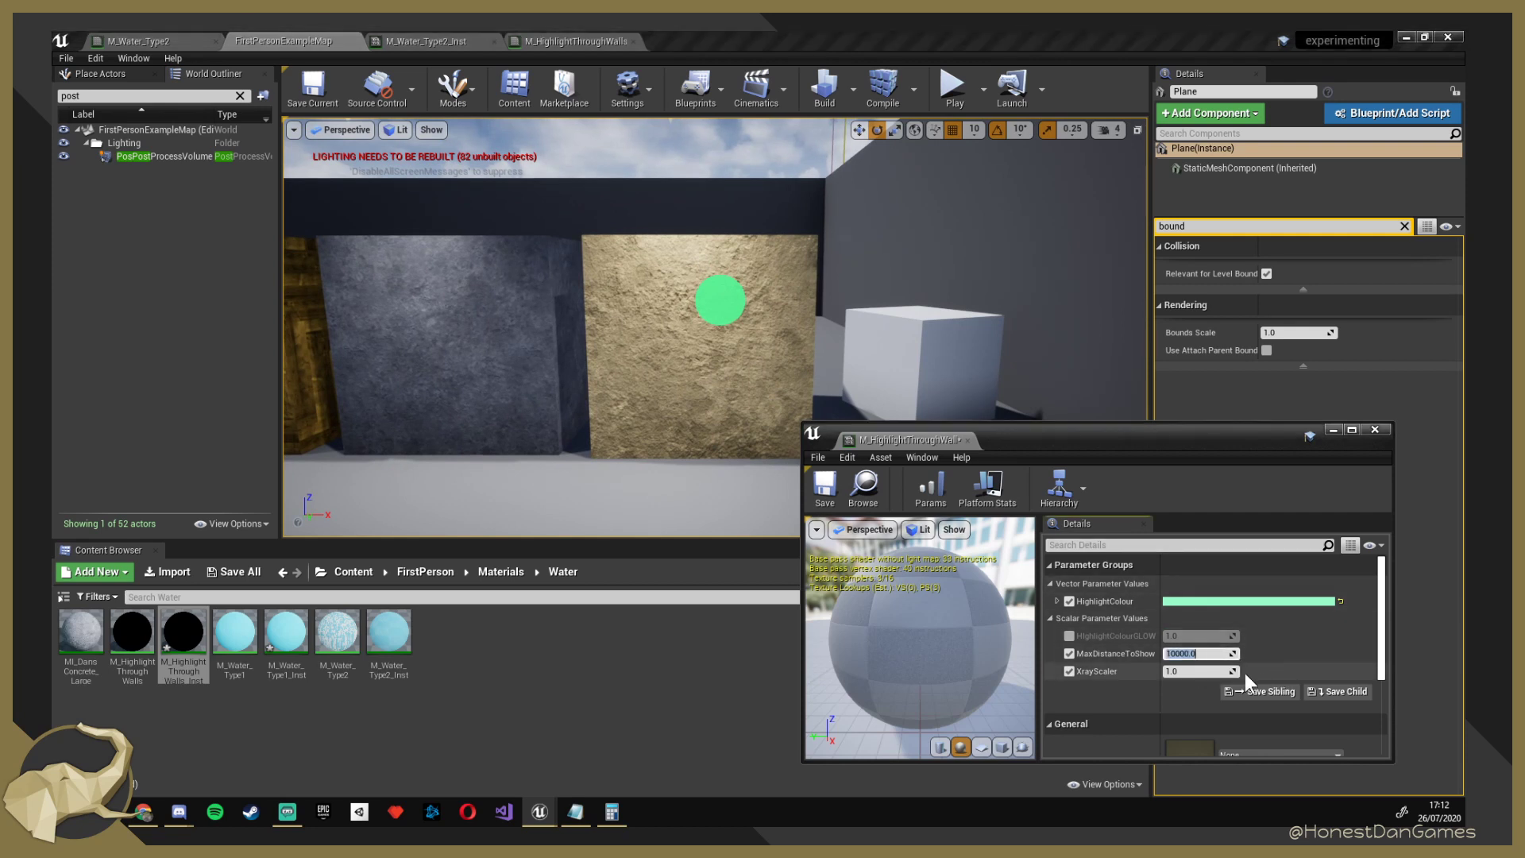
{"action": "type", "text": "5000"}
{"action": "key", "text": "Return"}
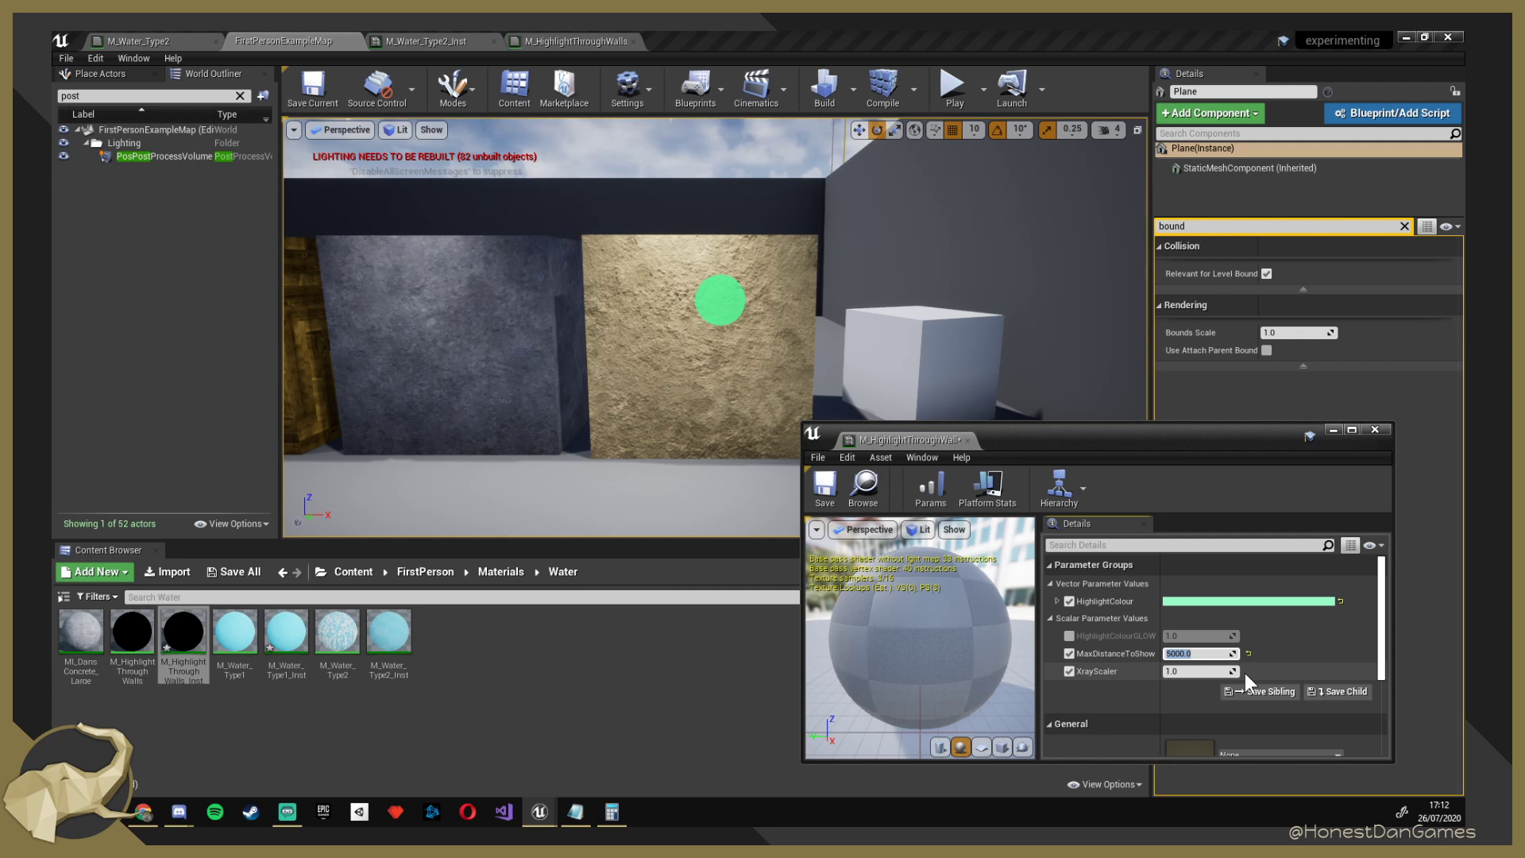
{"action": "type", "text": "1000"}
{"action": "key", "text": "Return"}
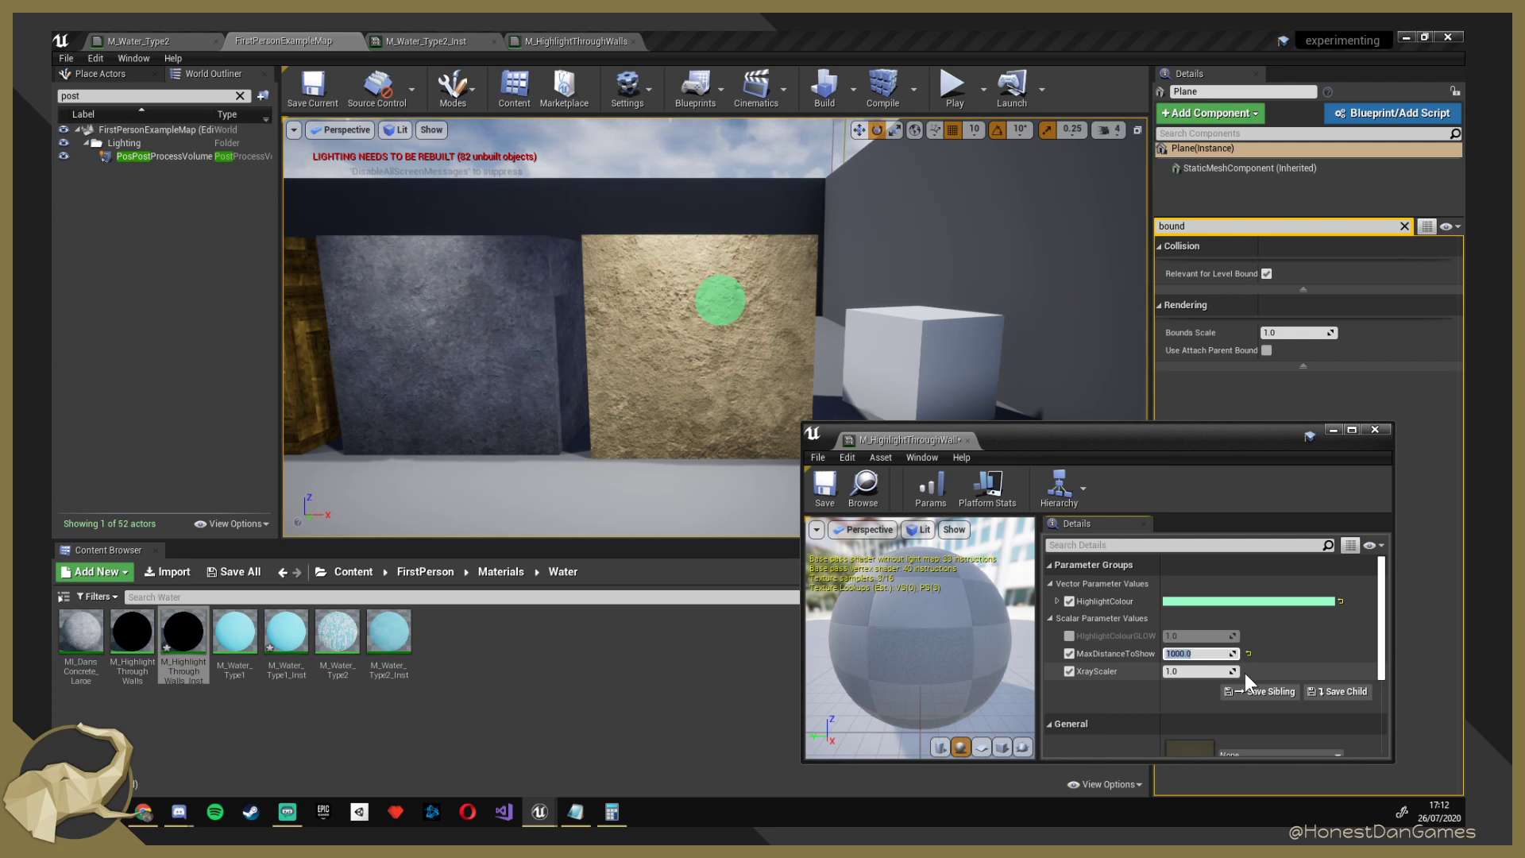
Set MaxDistanceToShow to 5000 in the material instance.
{"action": "type", "text": "25"}
{"action": "key", "text": "BackSpace"}
{"action": "key", "text": "BackSpace"}
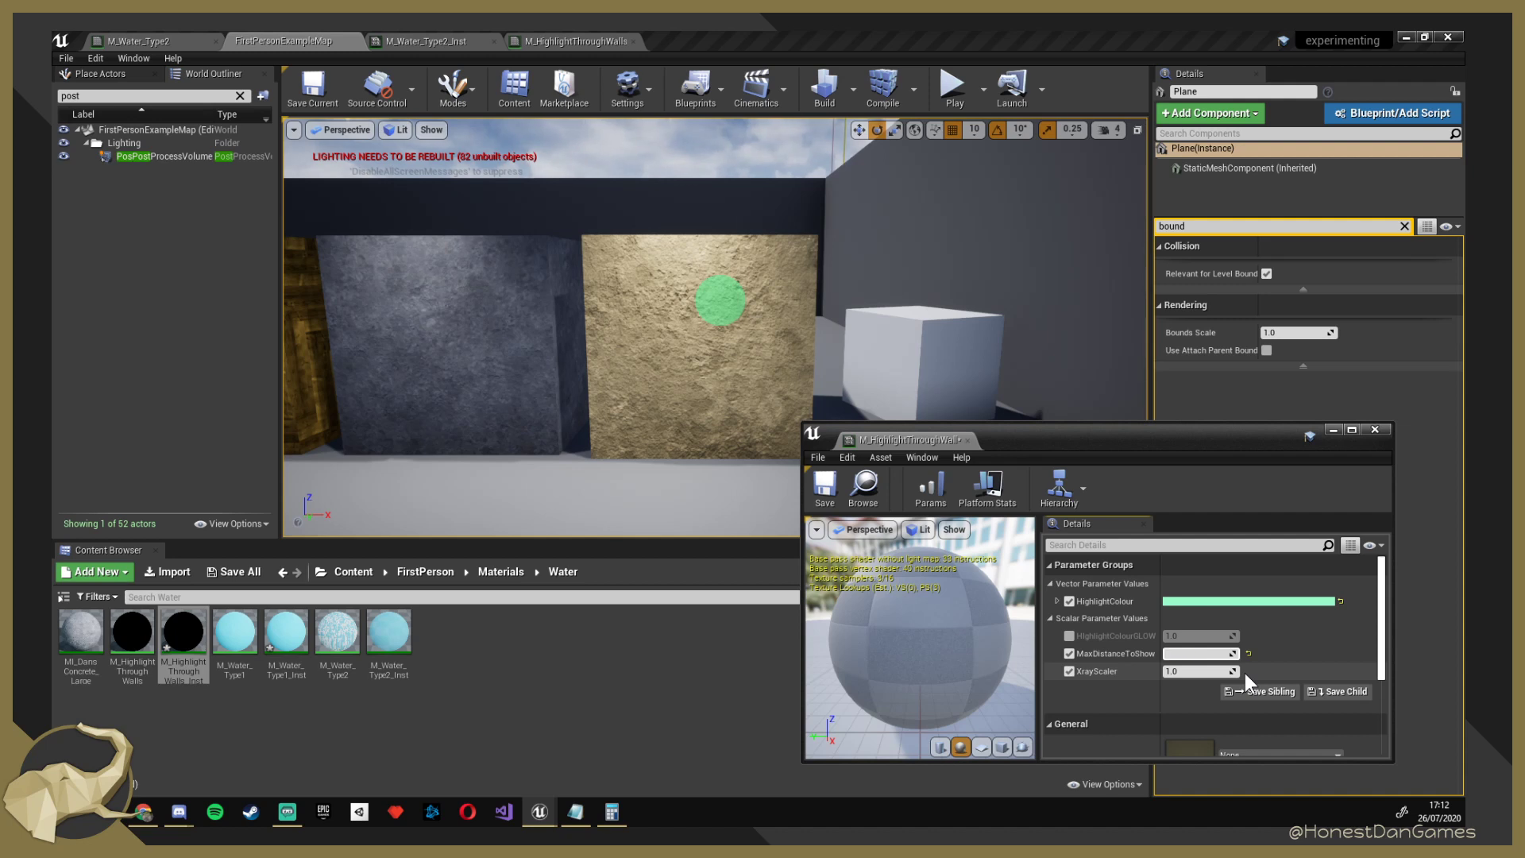
{"action": "type", "text": "5000"}
{"action": "key", "text": "Return"}
Select the highlighted sphere behind the sand-textured cube and move it along the row of textured blocks to the brick blocks.
{"action": "right_click_drag", "start_coordinate": [690, 386], "coordinate": [595, 381]}
{"action": "right_click_drag", "start_coordinate": [898, 318], "coordinate": [823, 317]}
{"action": "left_click", "coordinate": [862, 330]}
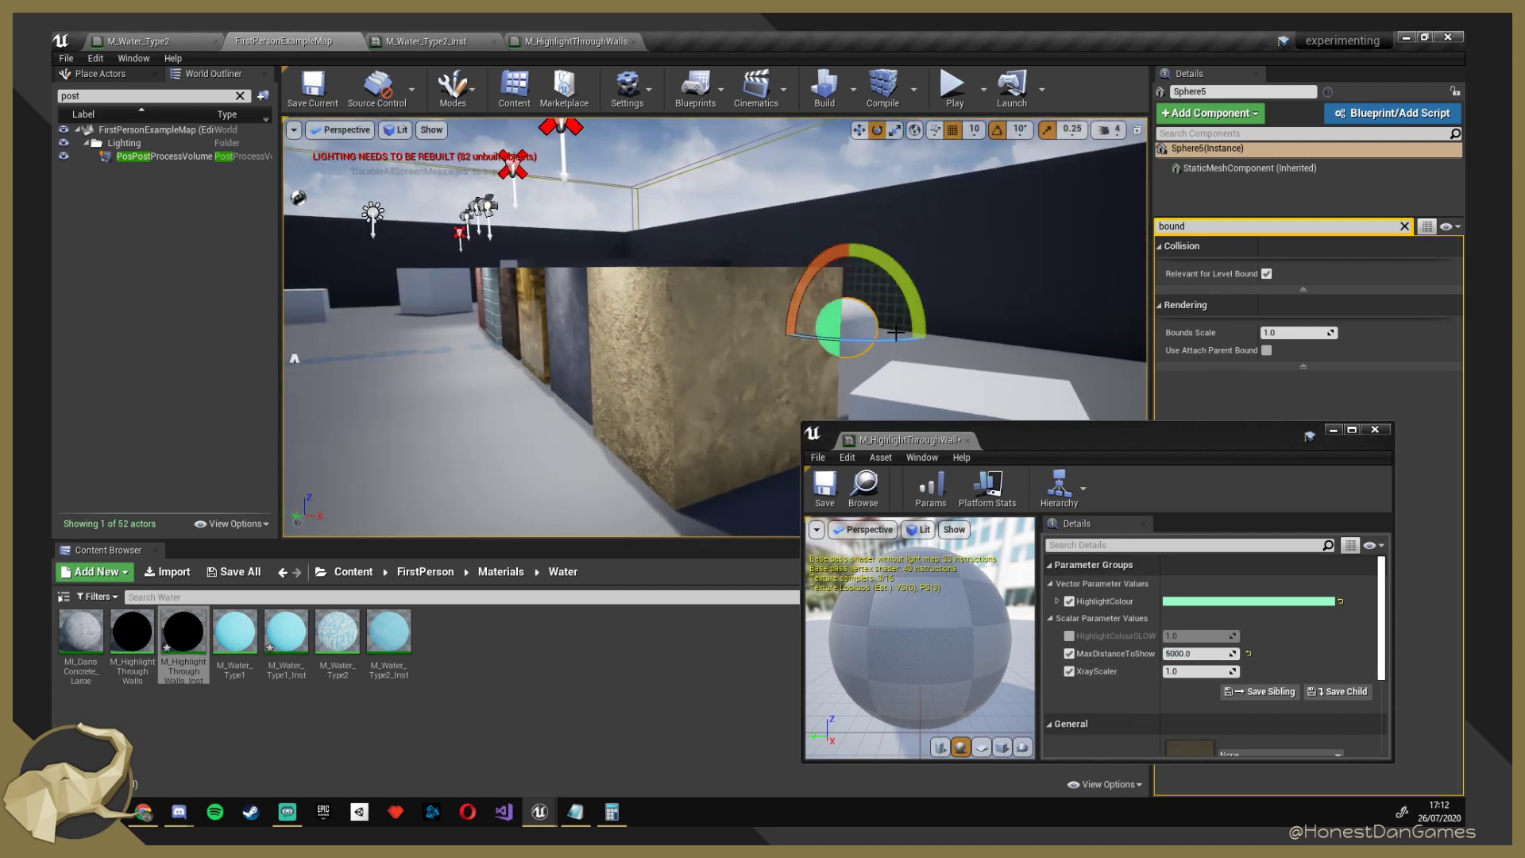
{"action": "key", "text": "w"}
{"action": "left_click_drag", "start_coordinate": [864, 342], "coordinate": [695, 317]}
{"action": "left_click_drag", "start_coordinate": [546, 294], "coordinate": [440, 296]}
{"action": "right_click_drag", "start_coordinate": [441, 296], "coordinate": [382, 239]}
{"action": "mouse_move", "coordinate": [473, 338]}
{"action": "right_mouse_down"}
{"action": "mouse_move", "coordinate": [429, 341]}
{"action": "mouse_move", "coordinate": [429, 397]}
{"action": "mouse_move", "coordinate": [473, 338]}
{"action": "right_mouse_up"}
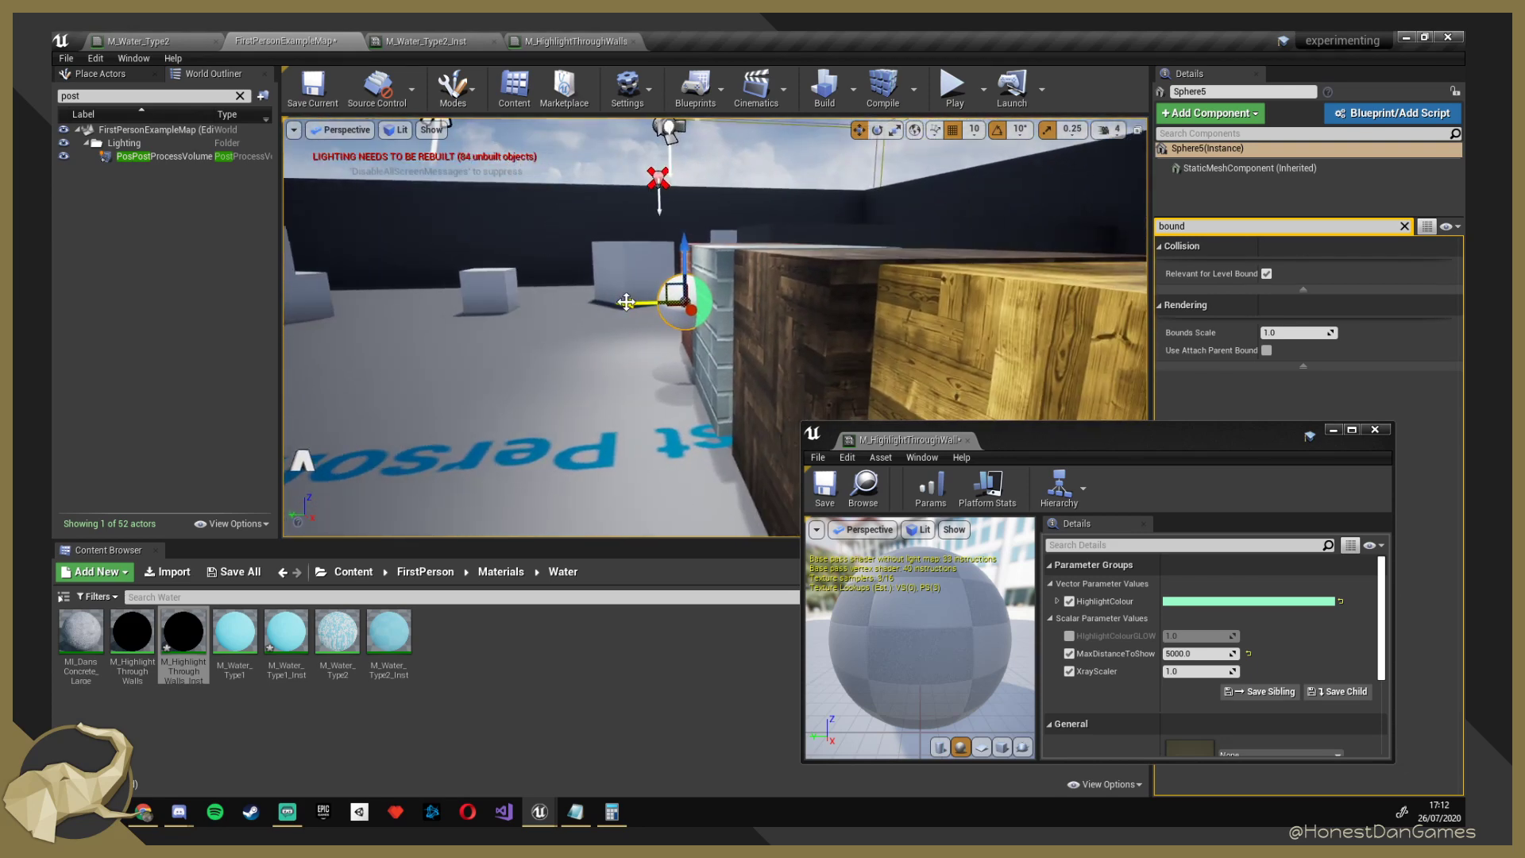
Reposition the sphere at the dark wood block so it is hidden from view, and look around the level.
{"action": "left_click_drag", "start_coordinate": [627, 302], "coordinate": [605, 264]}
{"action": "left_click_drag", "start_coordinate": [669, 304], "coordinate": [746, 288]}
{"action": "right_click_drag", "start_coordinate": [747, 288], "coordinate": [786, 276]}
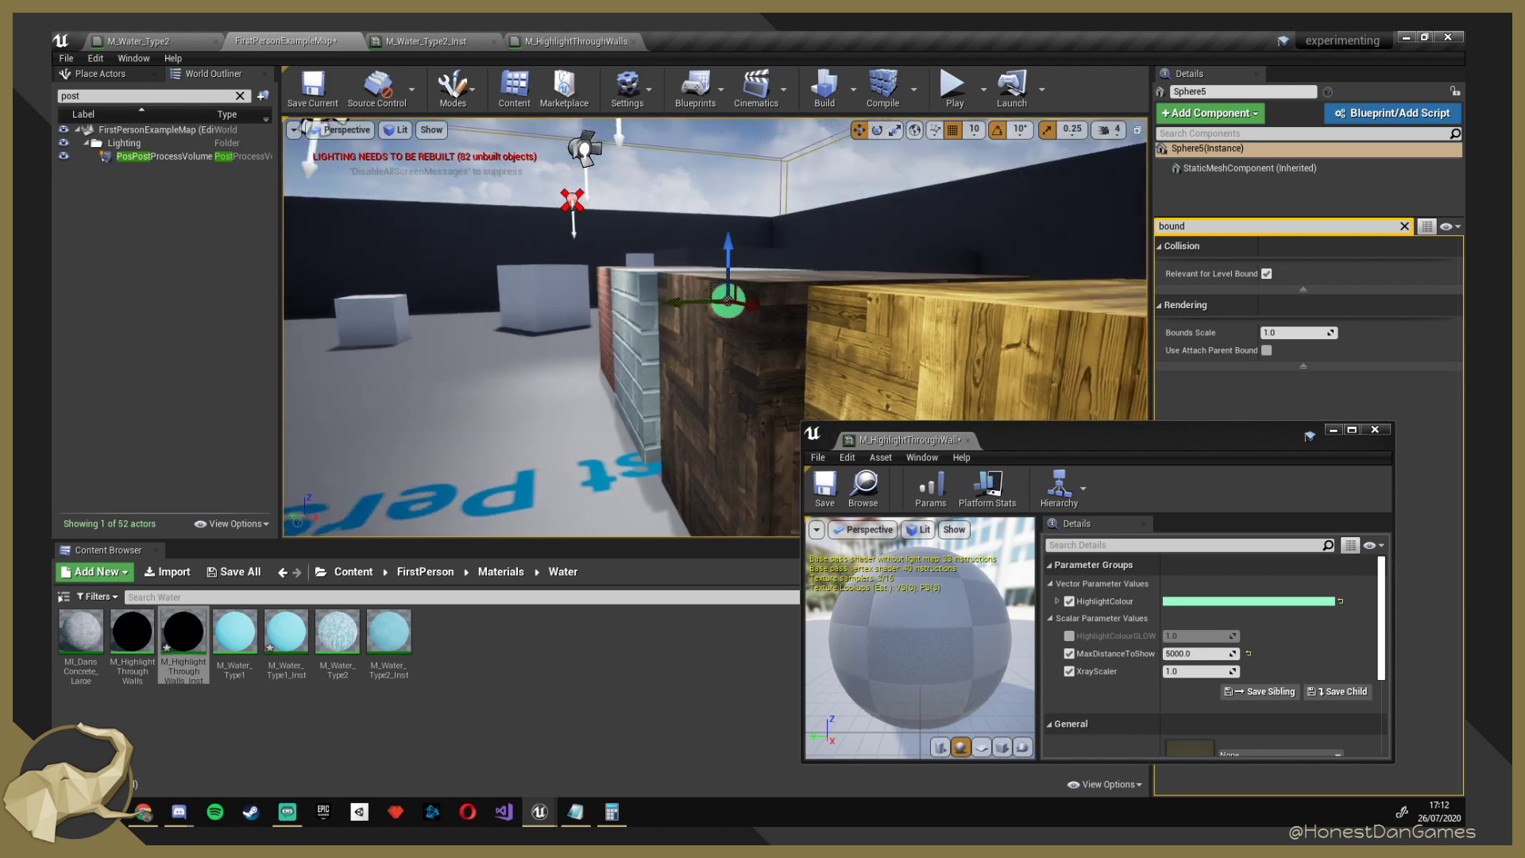
{"action": "mouse_move", "coordinate": [736, 335]}
{"action": "left_mouse_down"}
{"action": "mouse_move", "coordinate": [1133, 336]}
{"action": "mouse_move", "coordinate": [713, 335]}
{"action": "mouse_move", "coordinate": [792, 331]}
{"action": "mouse_move", "coordinate": [748, 327]}
{"action": "mouse_move", "coordinate": [686, 347]}
{"action": "mouse_move", "coordinate": [1135, 347]}
{"action": "mouse_move", "coordinate": [740, 355]}
{"action": "left_mouse_up"}
{"action": "right_click_drag", "start_coordinate": [826, 377], "coordinate": [857, 330]}
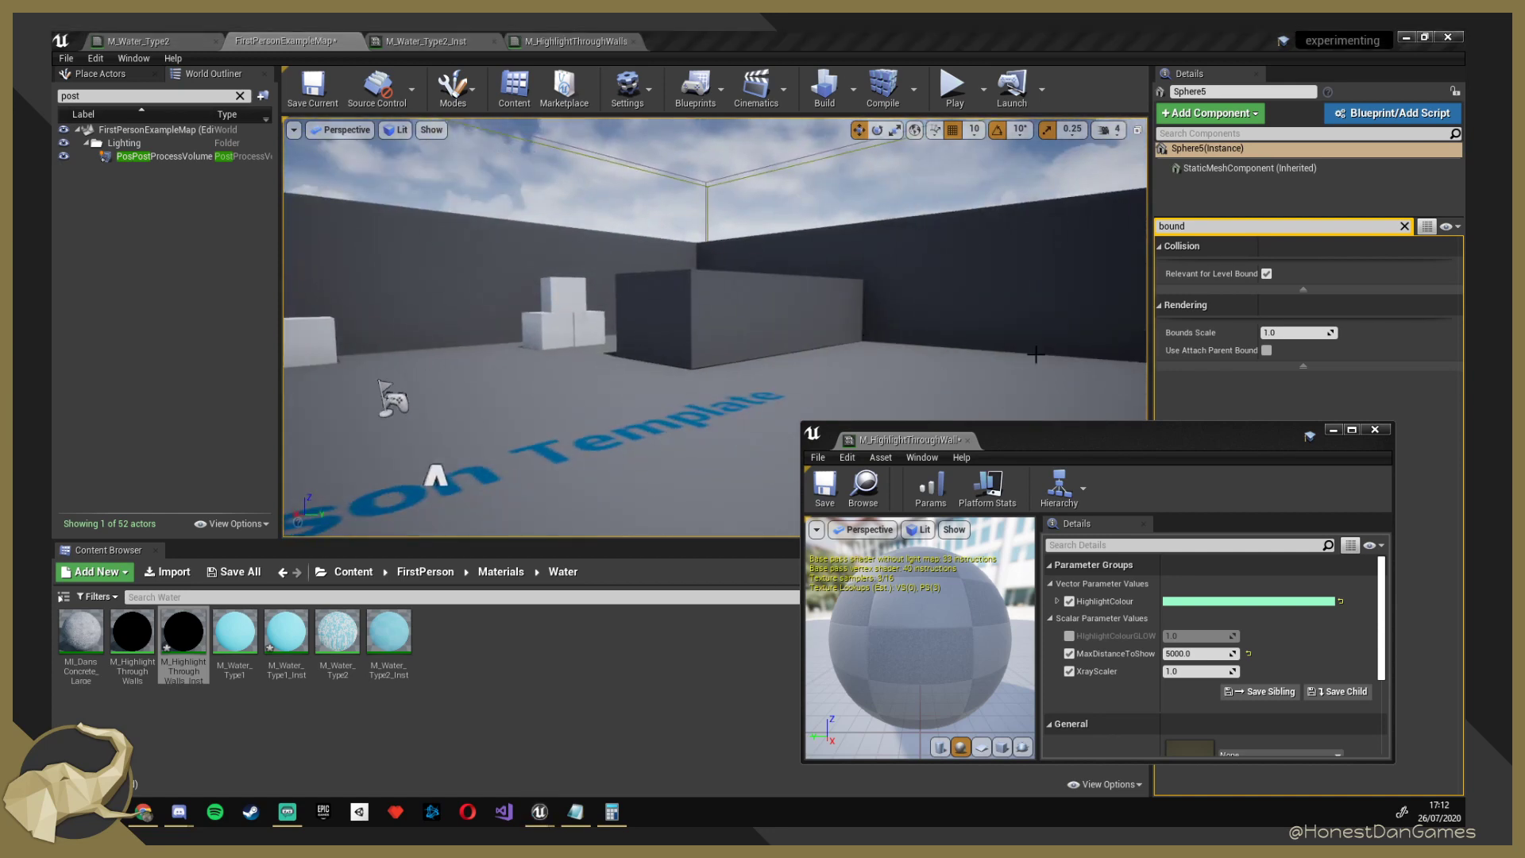